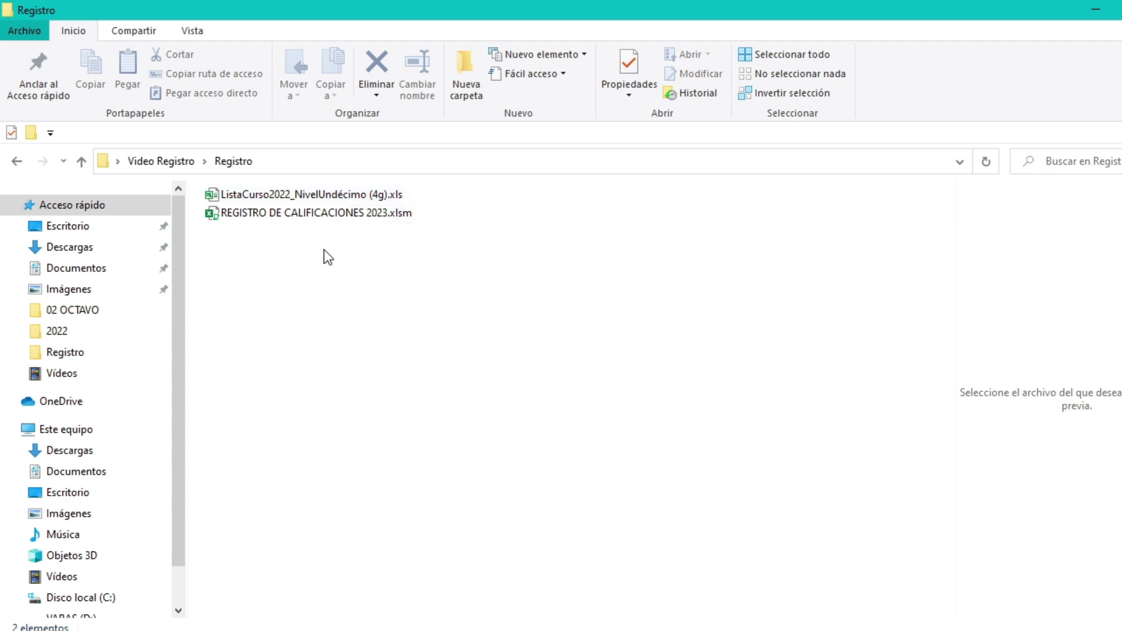
Step: Open REGISTRO DE CALIFICACIONES 2023.xlsm and enable its content (macros)
double_click(328, 213)
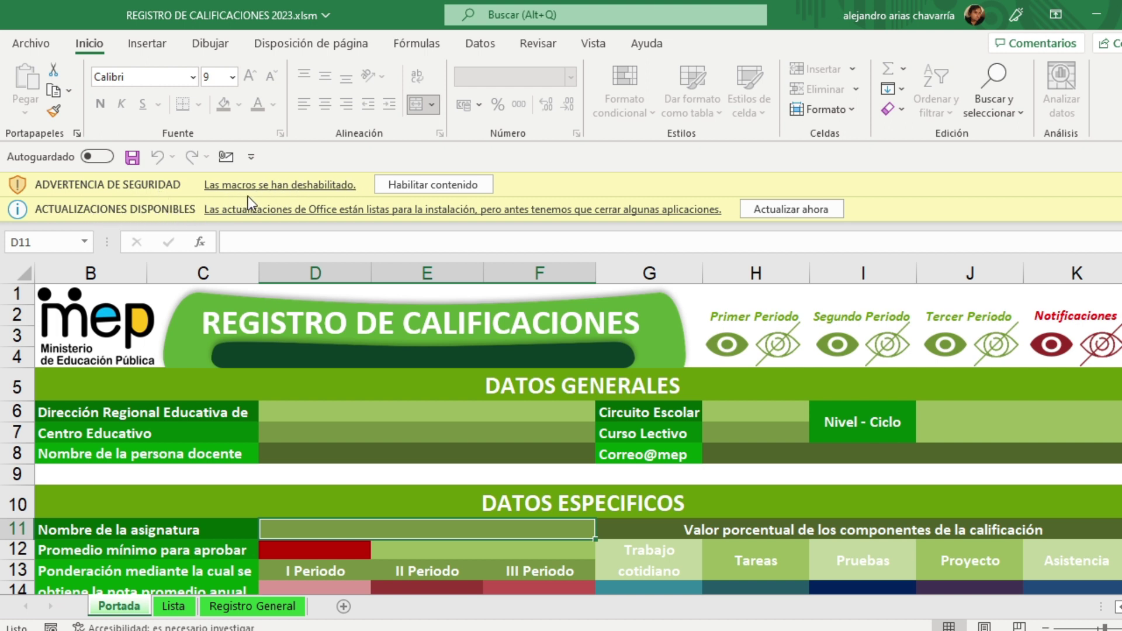
click(443, 186)
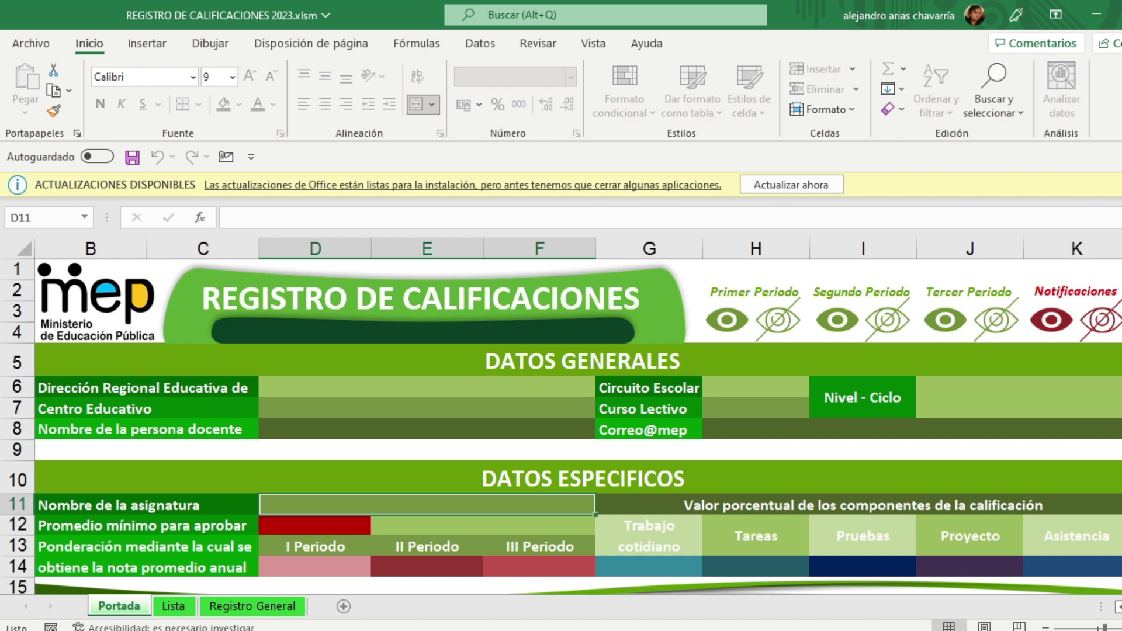
Step: Close the Actualizaciones disponibles notice and zoom in on the Portada sheet
click(1121, 185)
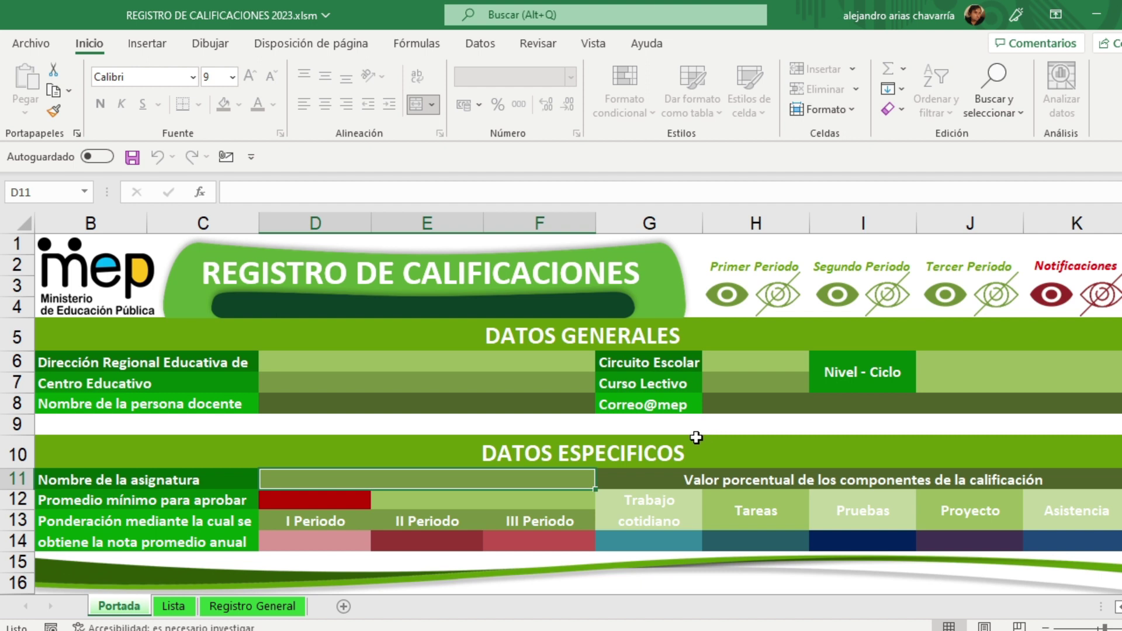
scroll(694, 432, up, 5)
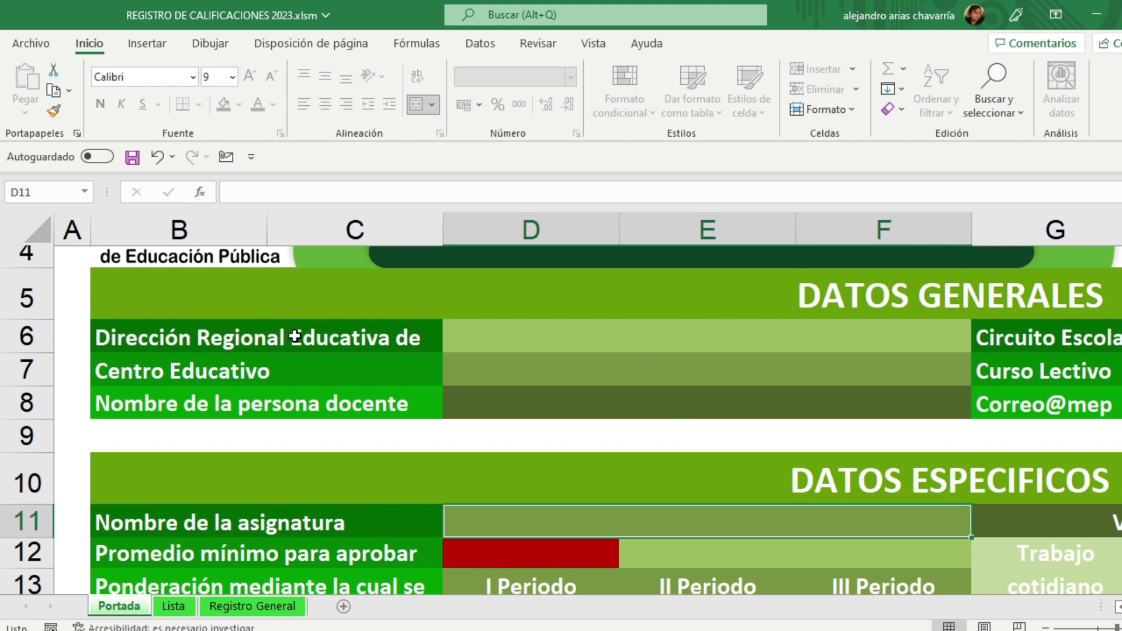
Step: Enter Puriscal in D6 and Liceo Diurno de Ciudad Colón in D7
click(470, 339)
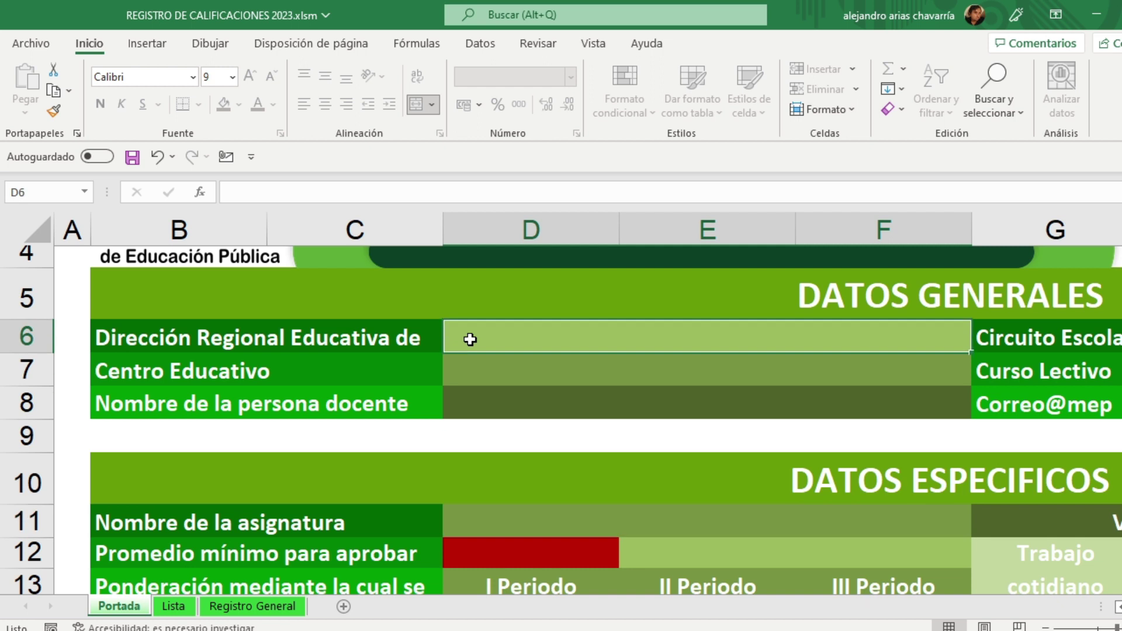
text(Puriscal)
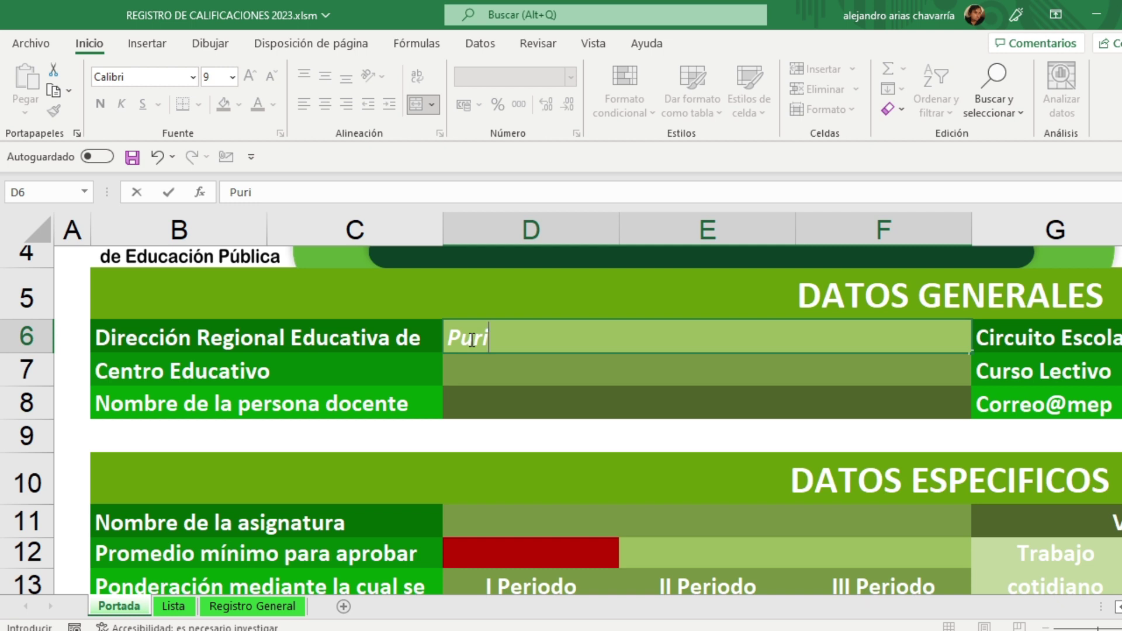
click(507, 371)
text(Li)
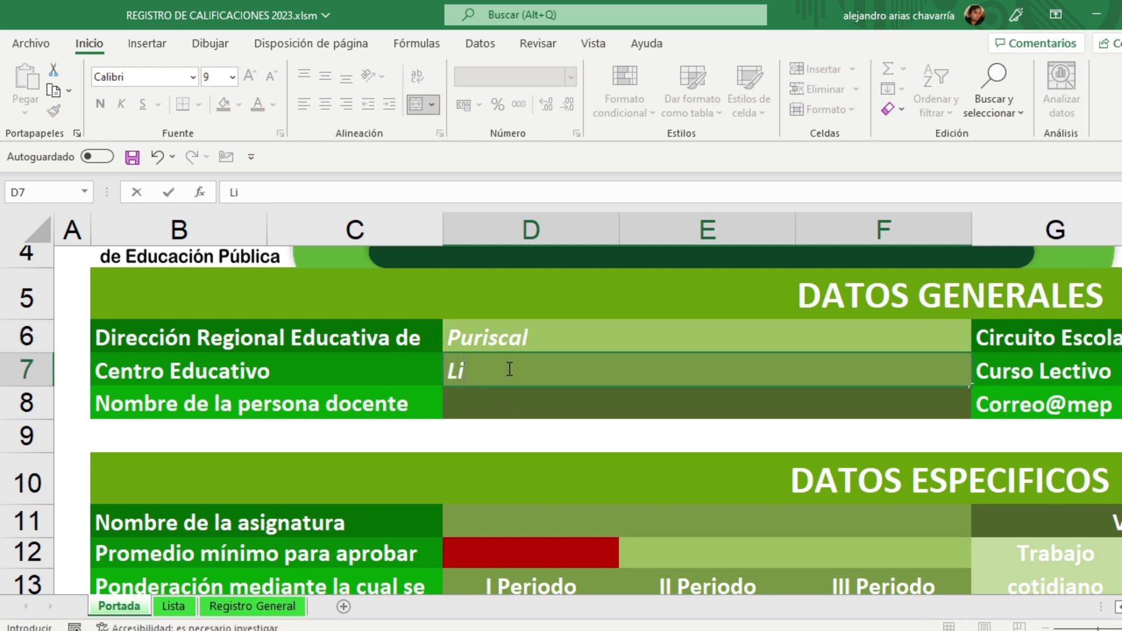
text(ceo Diur)
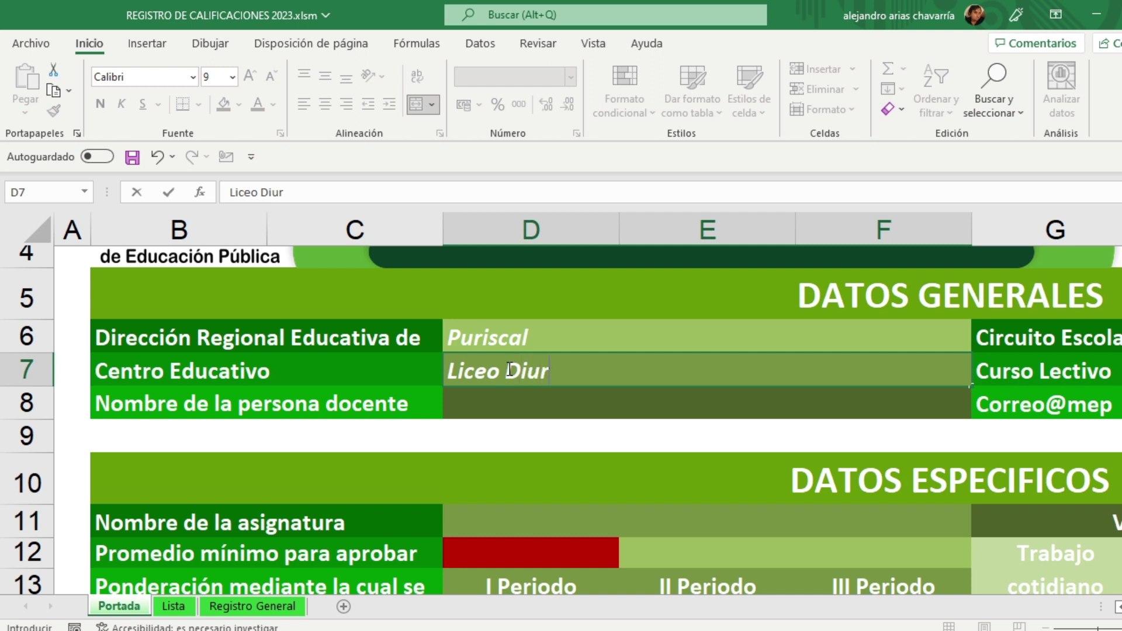
text(no de Ciu)
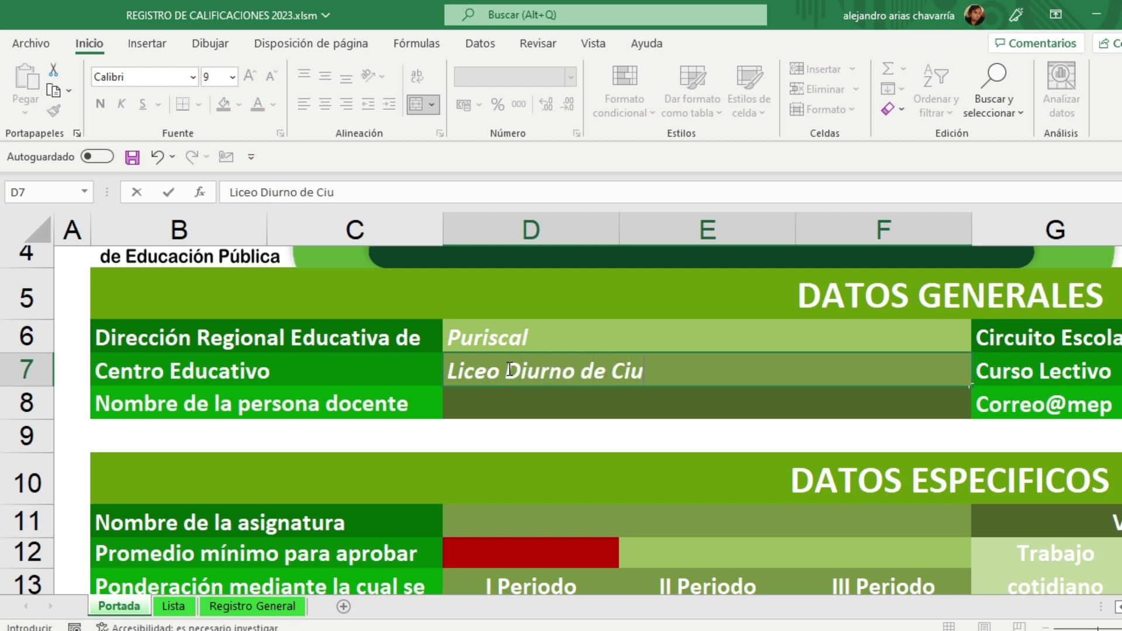
text(dad Colón)
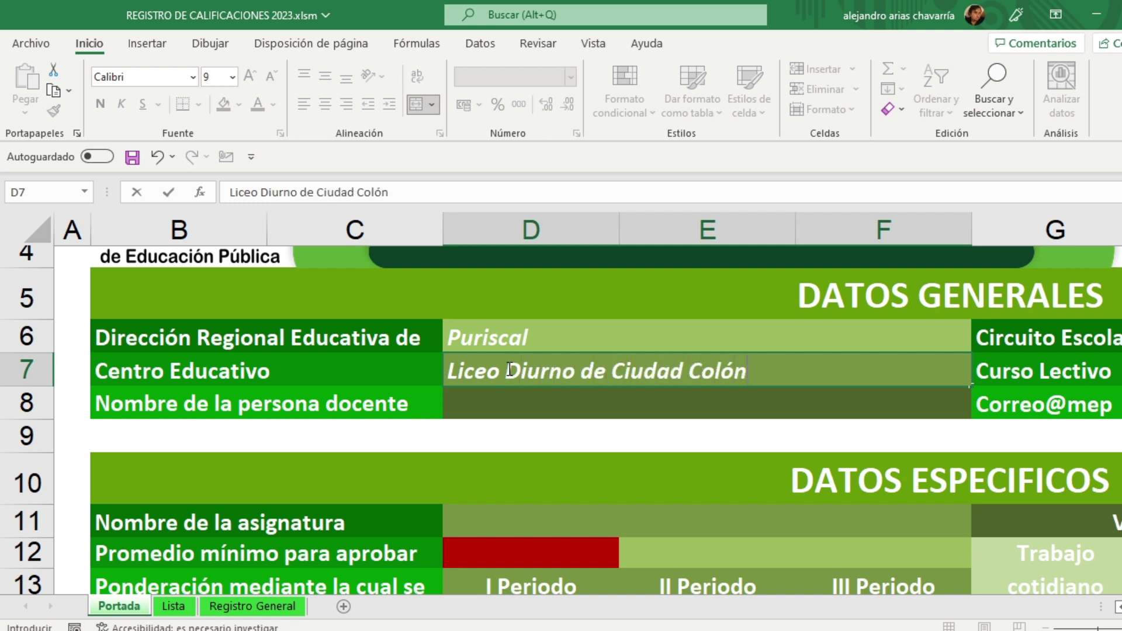
Step: Type the teacher's full name in D8, fixing the mistyped accent
click(498, 405)
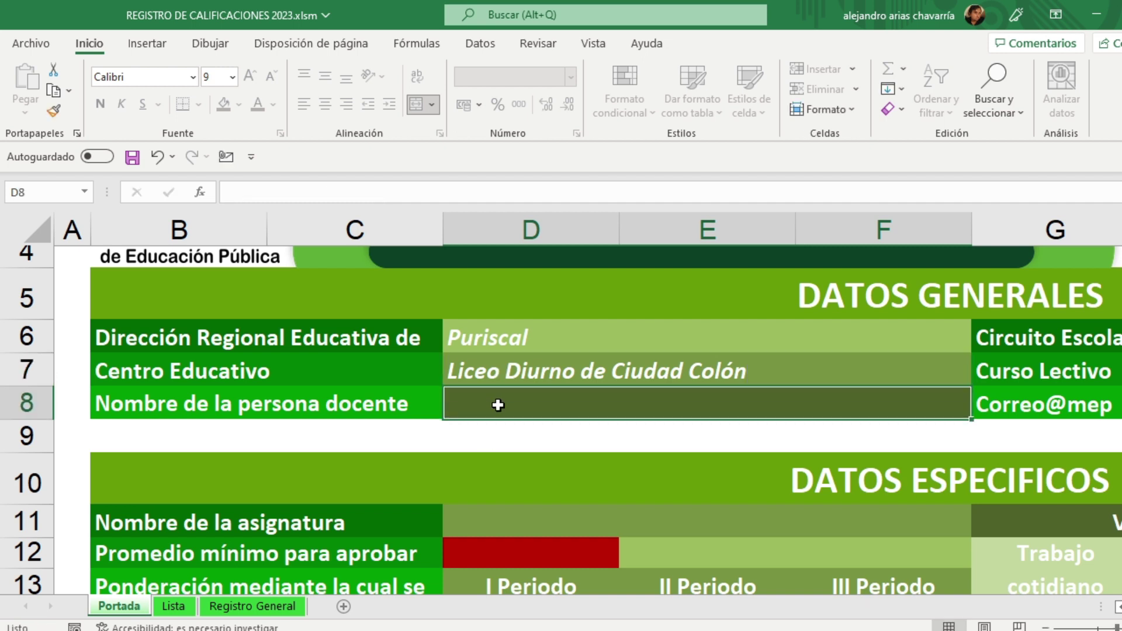
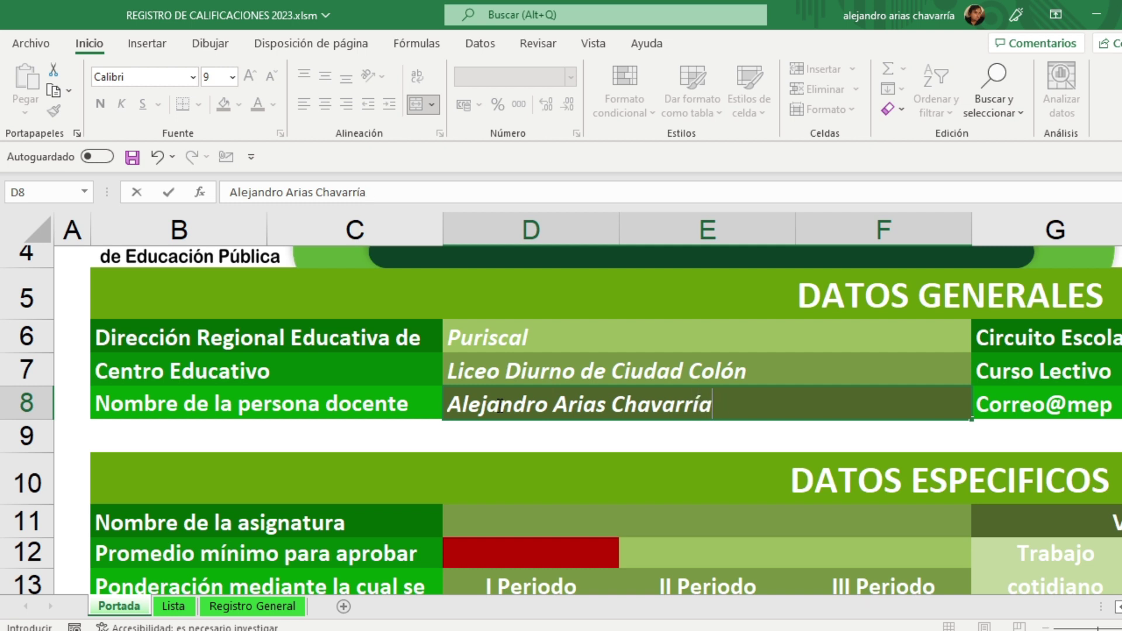
scroll(500, 405, right, 3)
scroll(499, 405, right, 3)
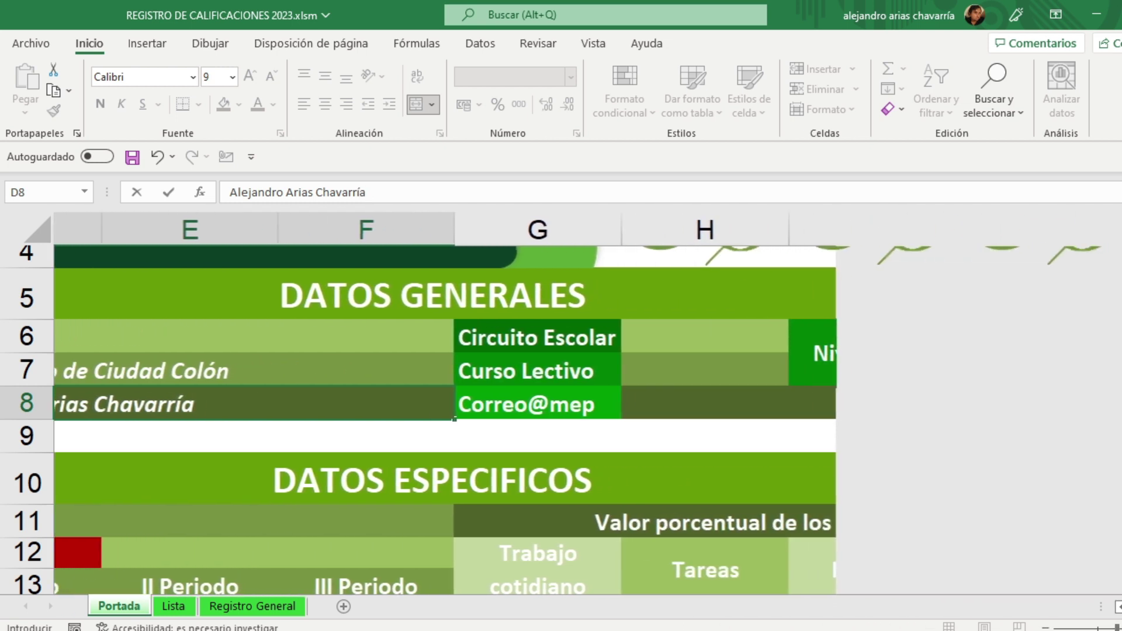
Step: Enter Circuito Escolar '05, Curso Lectivo 2023 and the teacher's MEP e-mail address in H8
click(826, 331)
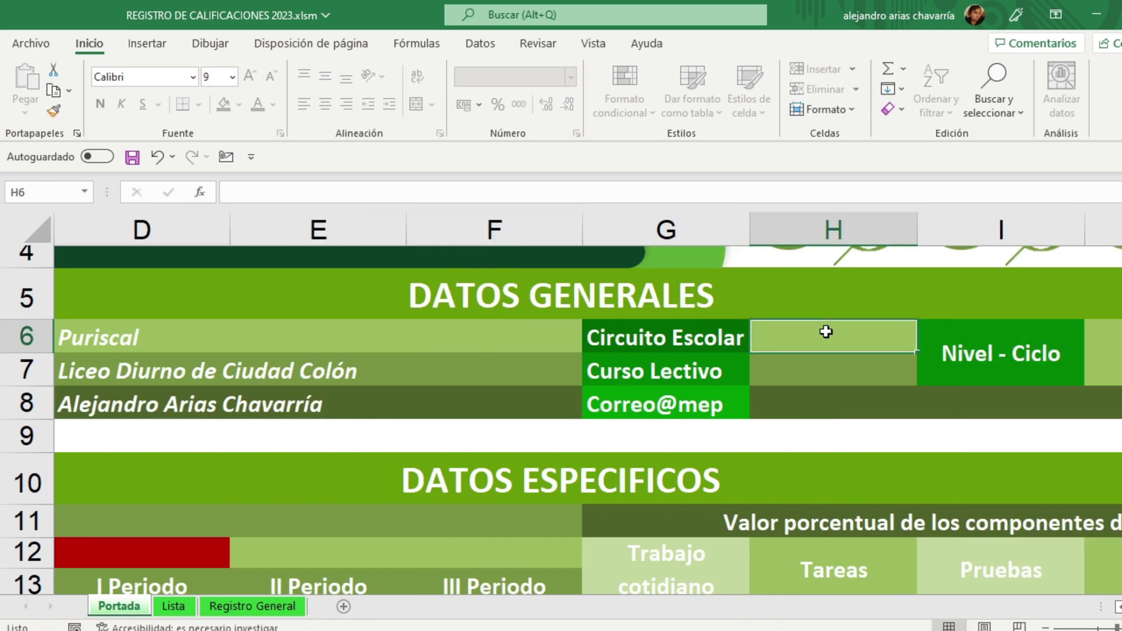
text(')
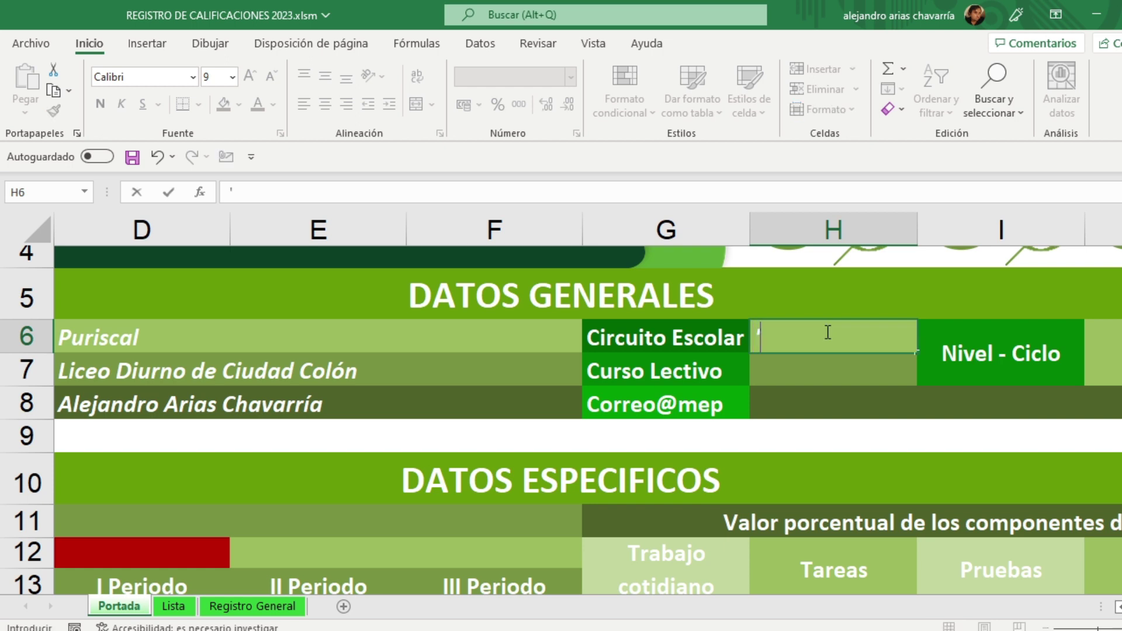
text(05)
key(Return)
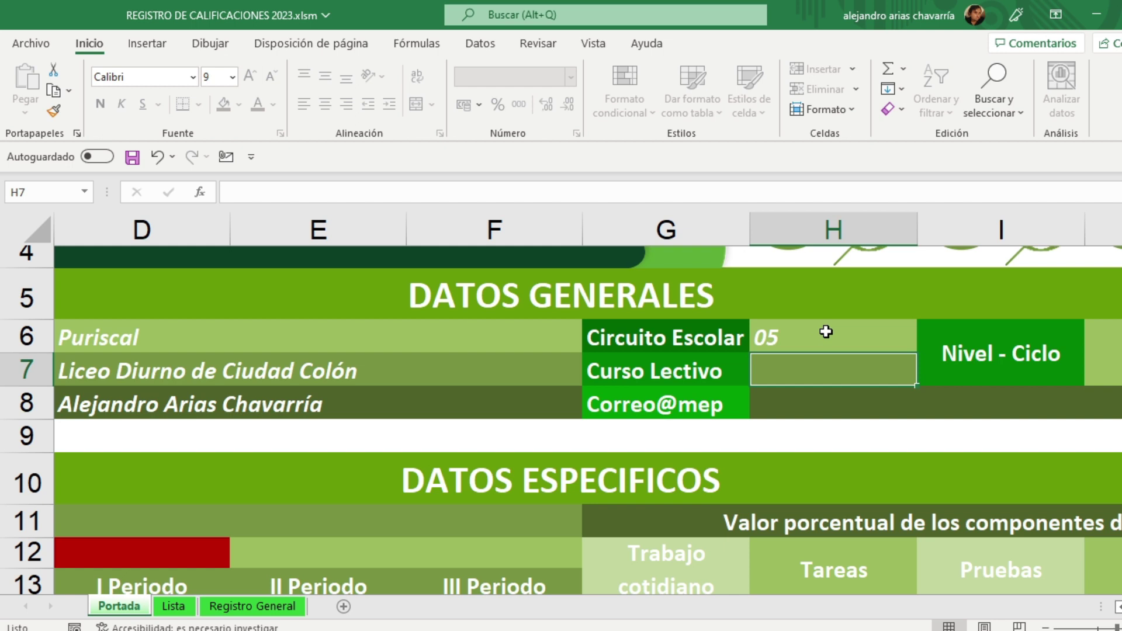
text(20)
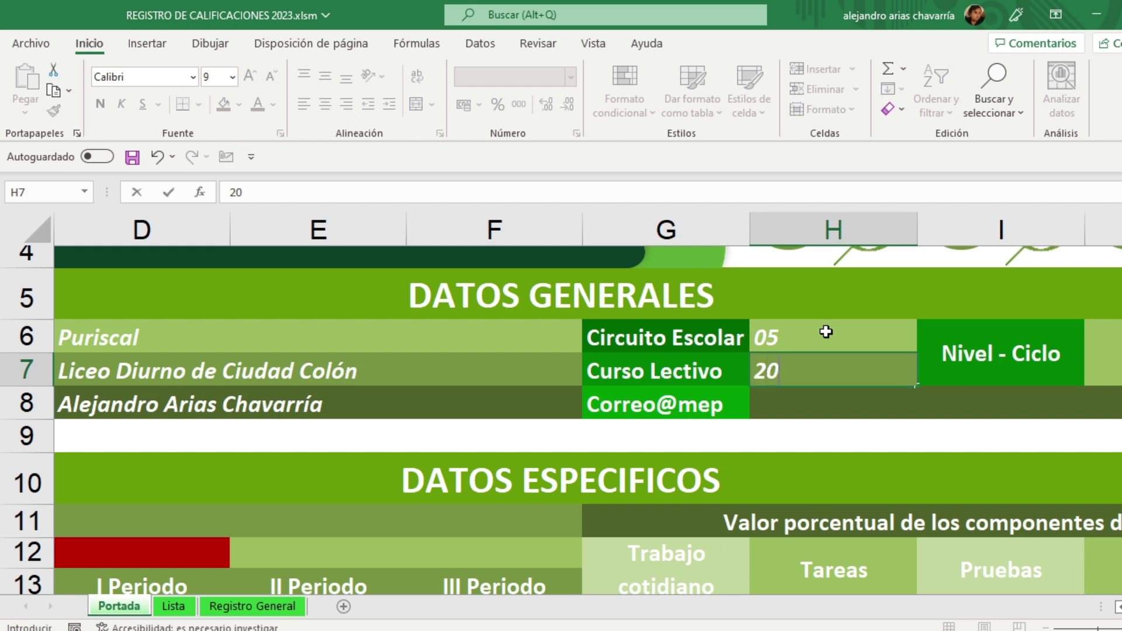
text(23)
key(Return)
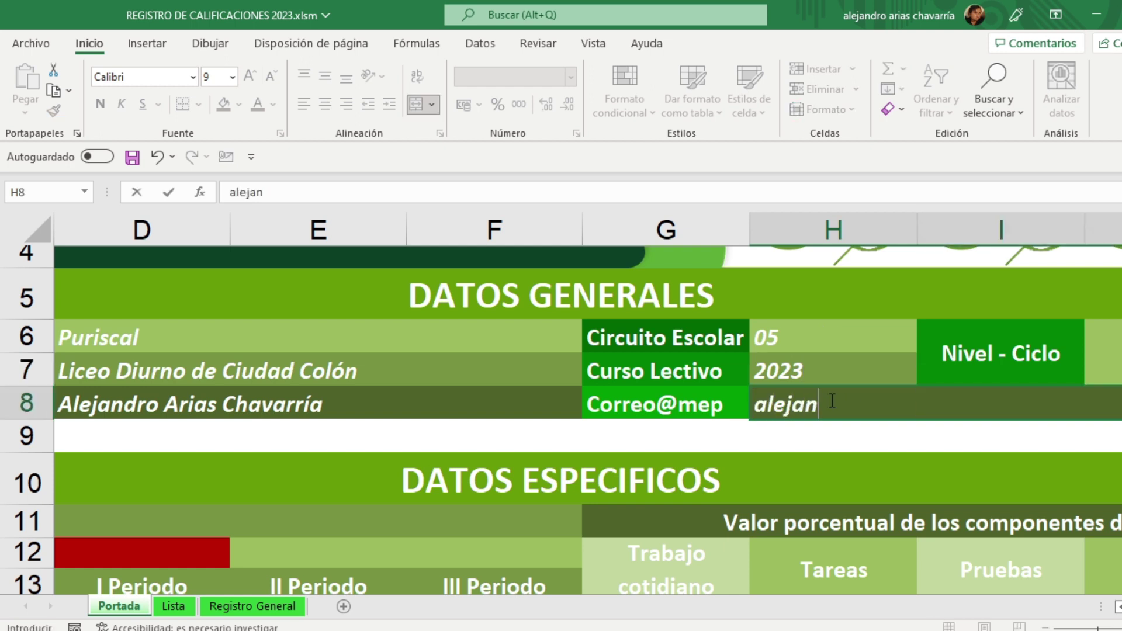
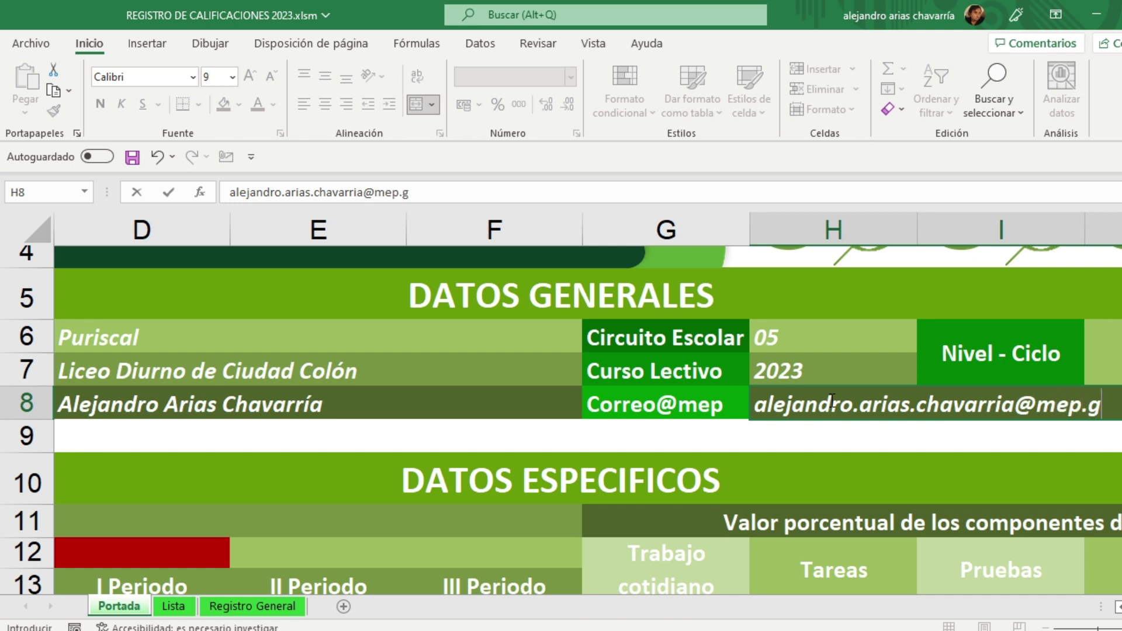
scroll(833, 401, right, 5)
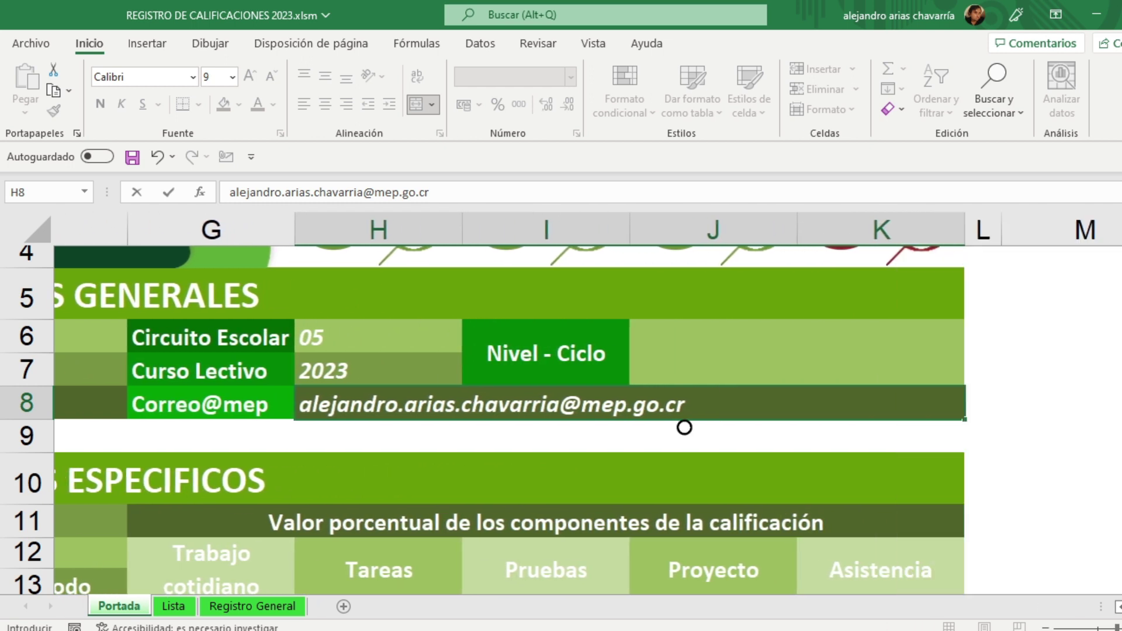
Step: Choose 'SECUNDARIA - Educación Diversificada' from the Nivel - Ciclo dropdown in J6
click(757, 432)
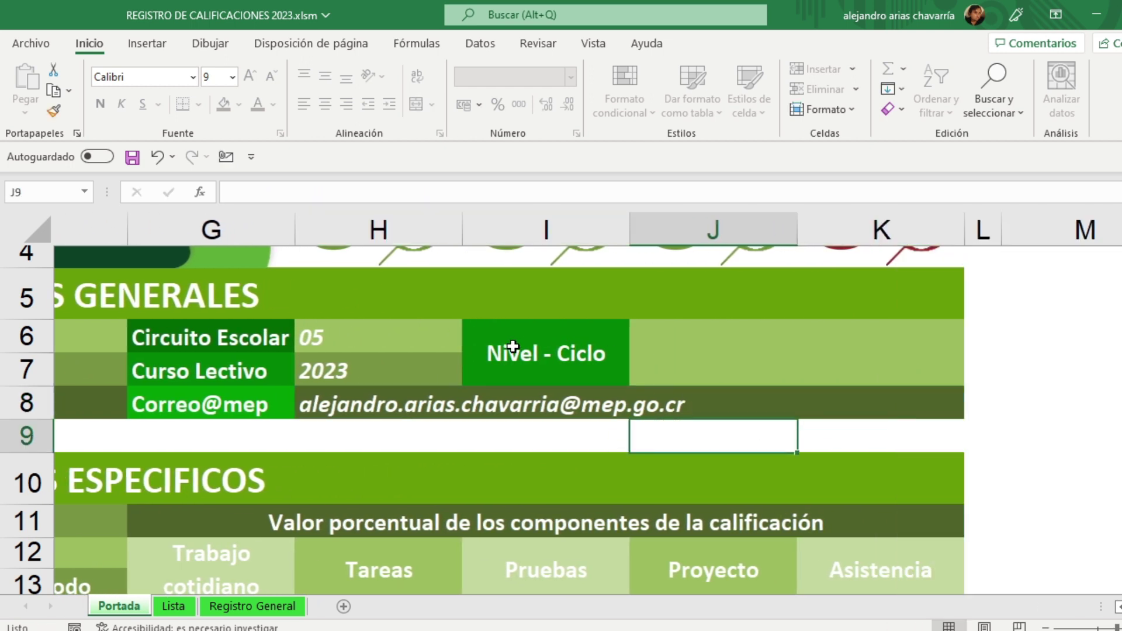
click(695, 343)
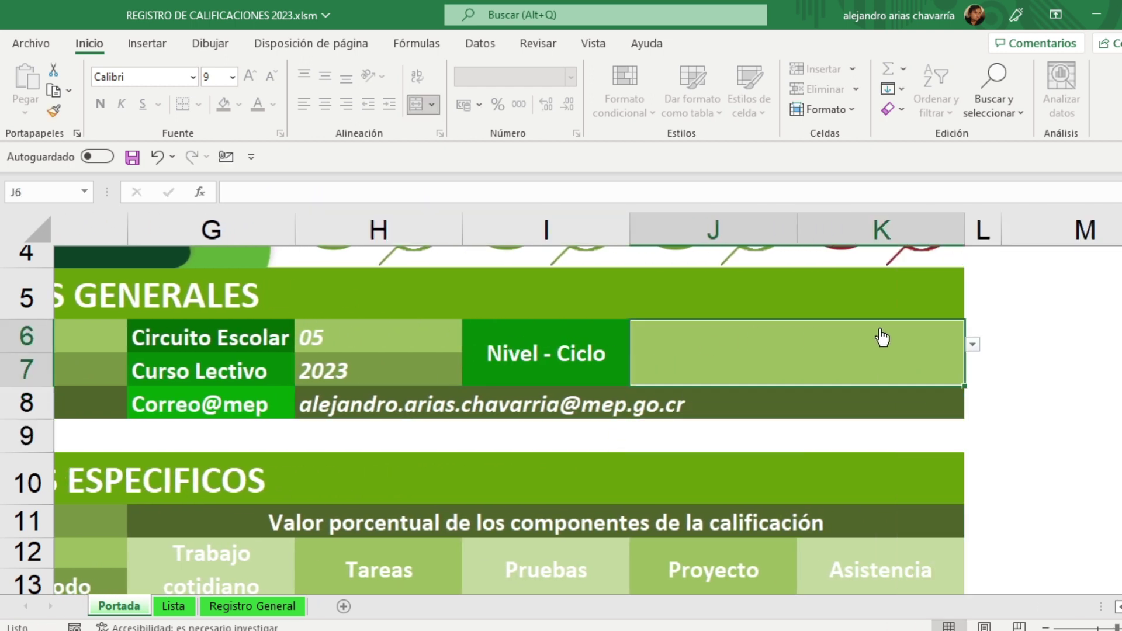
click(973, 347)
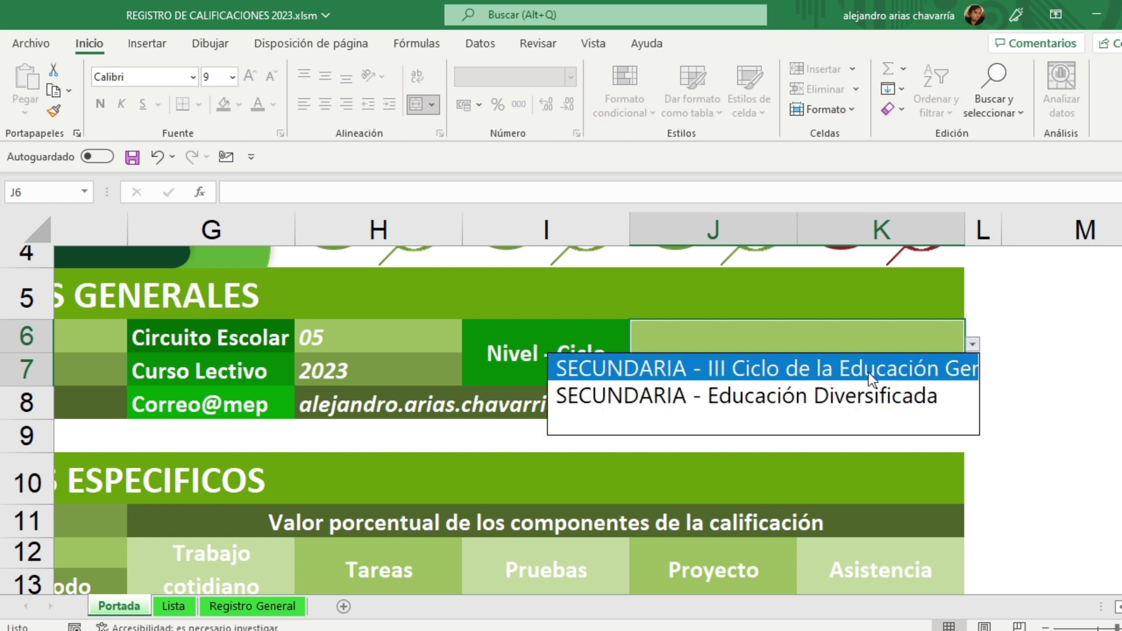
click(845, 391)
click(814, 433)
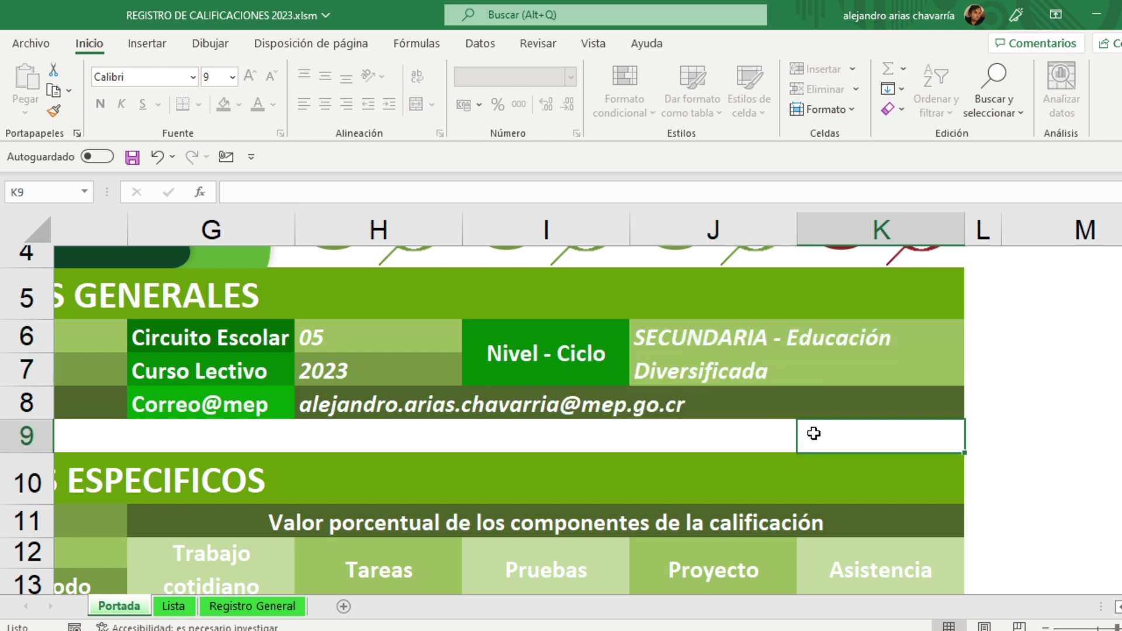
scroll(825, 450, left, 5)
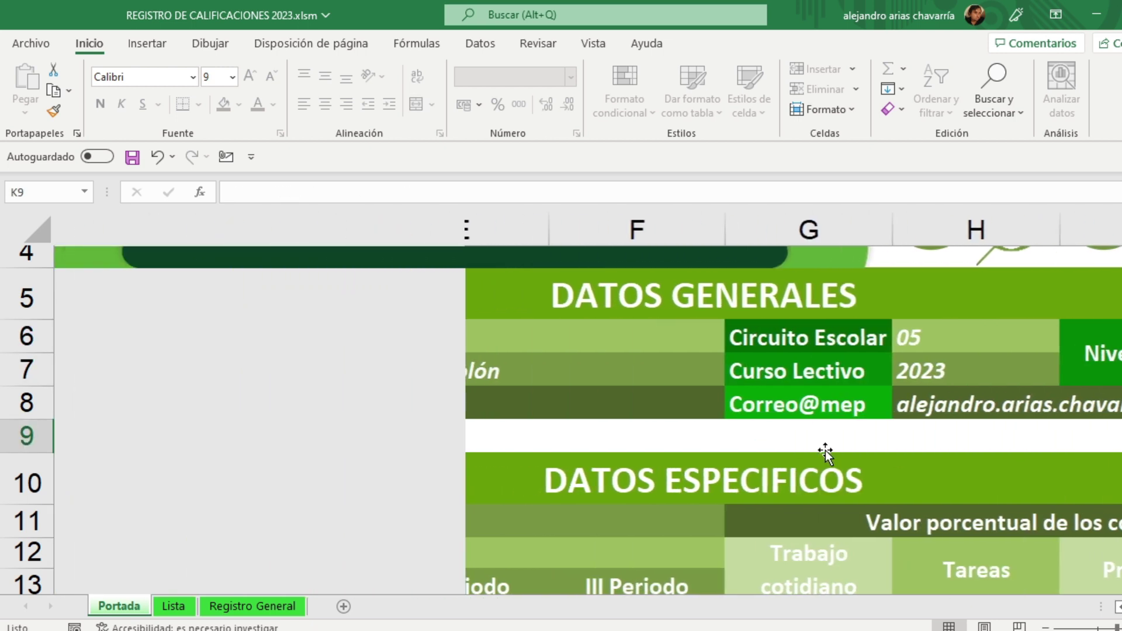
Step: Enter Matemática as the subject name in D11
scroll(820, 446, down, 1)
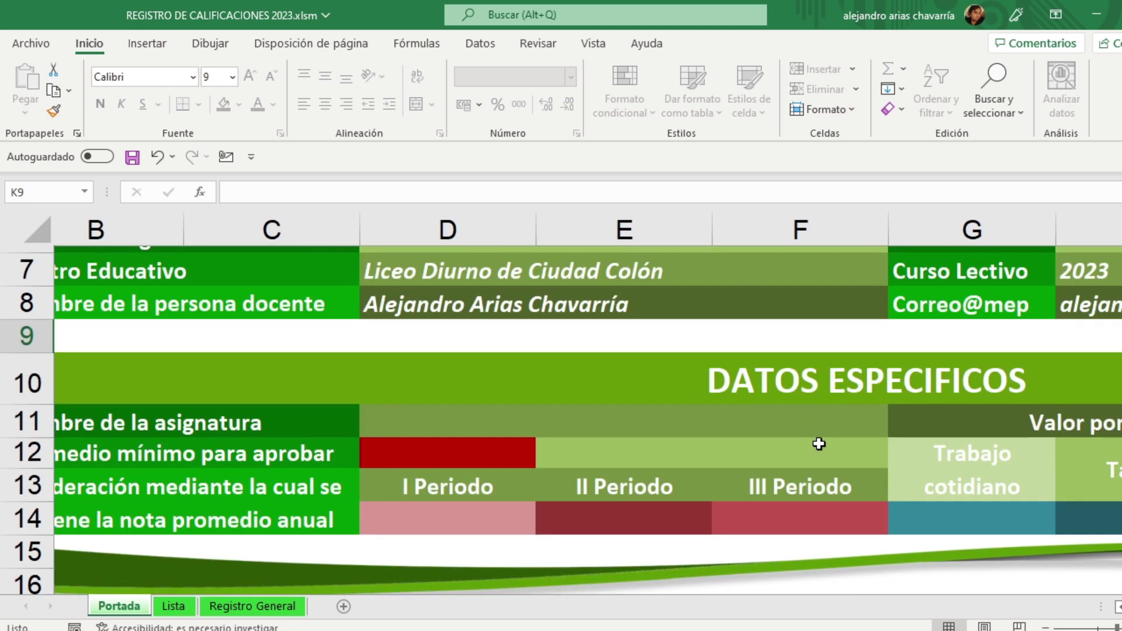
ctrl+scroll(817, 442, up, 3)
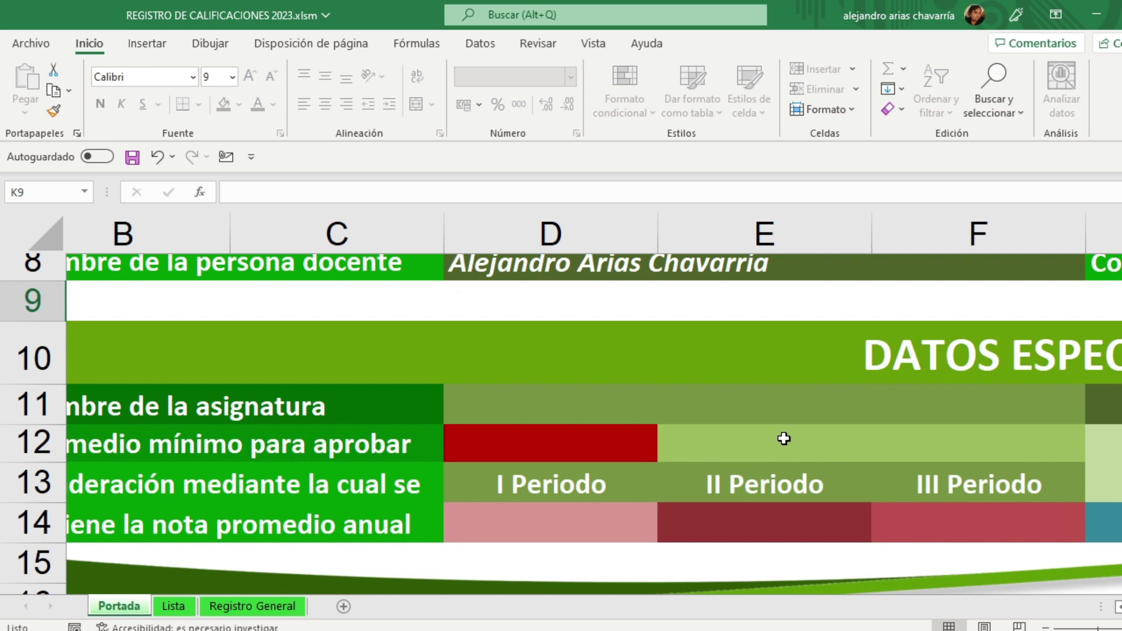
scroll(784, 437, left, 2)
scroll(783, 438, right, 1)
click(532, 416)
text(Matemática)
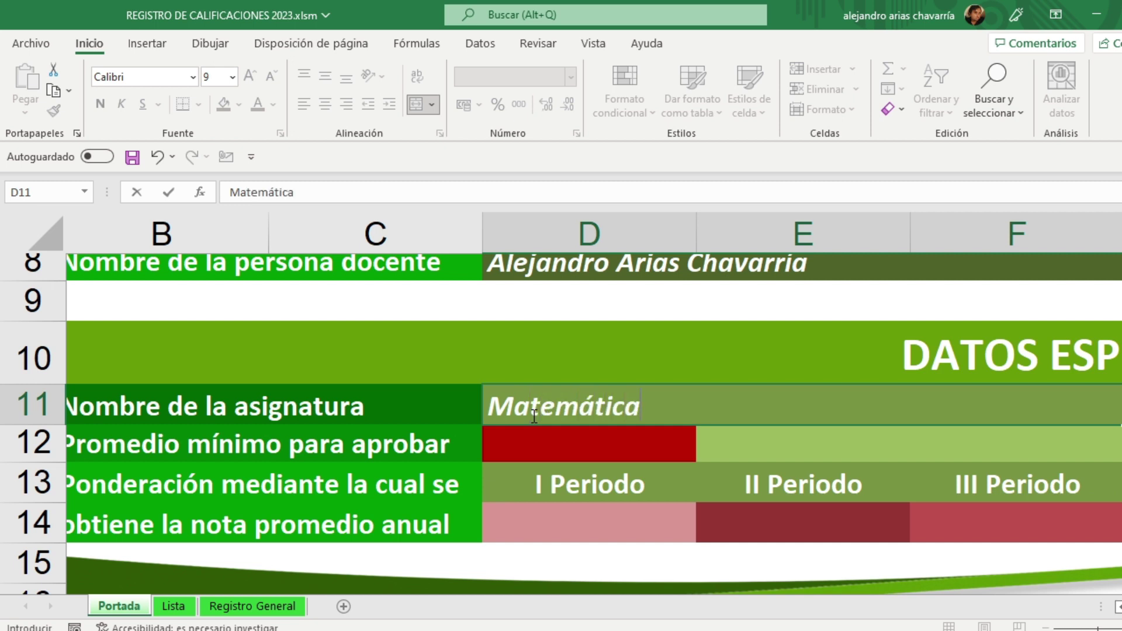
Step: Set the minimum passing average in D12 to 70
click(524, 439)
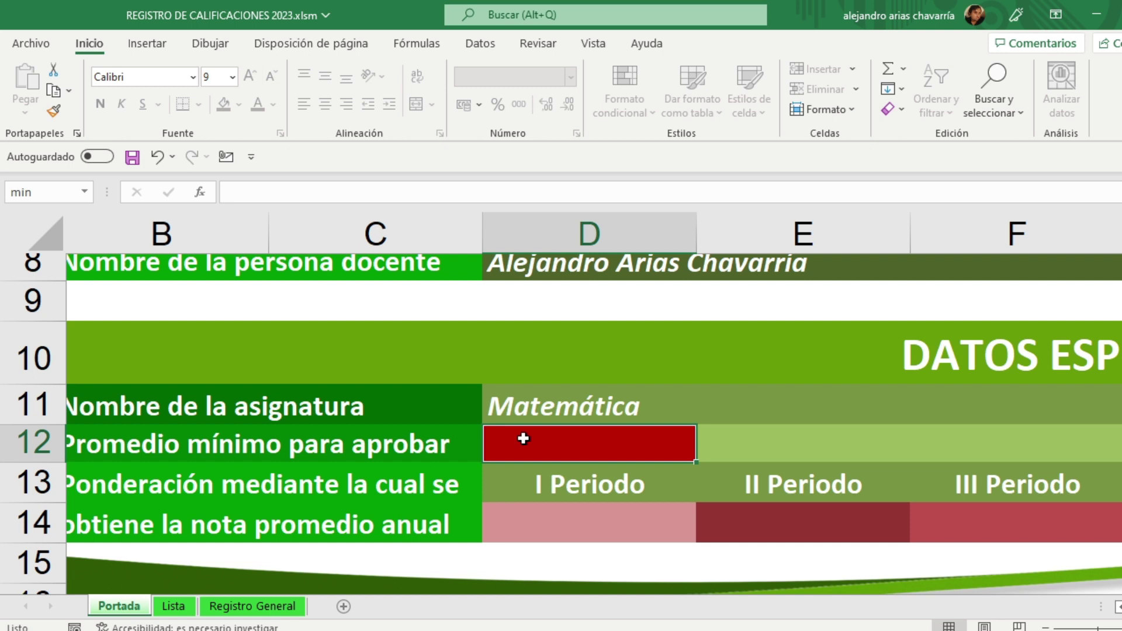
double_click(523, 438)
text(70)
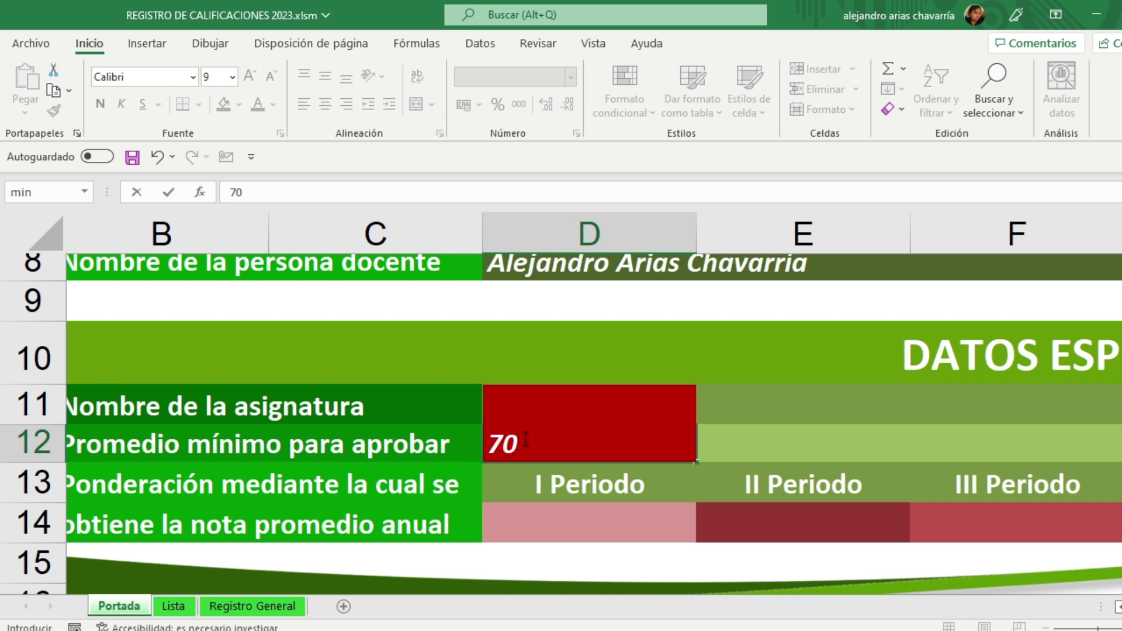
key(Return)
key(Down)
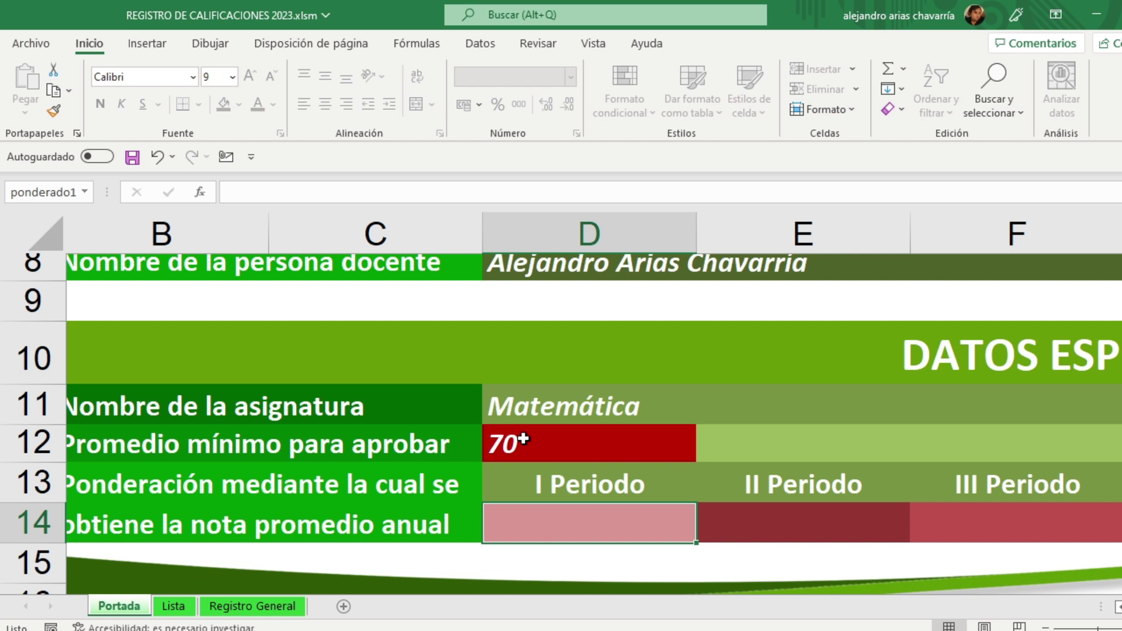
Step: Enter period weights 50, 50 and 0 in D14, E14 and F14
text(50)
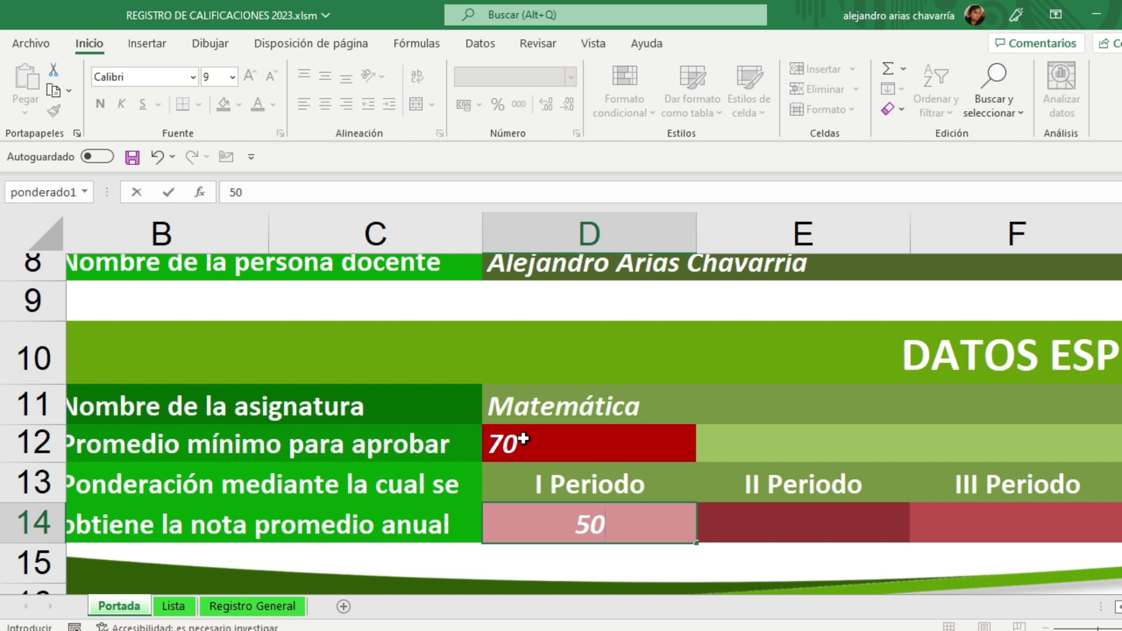
key(Tab)
text(50)
key(Tab)
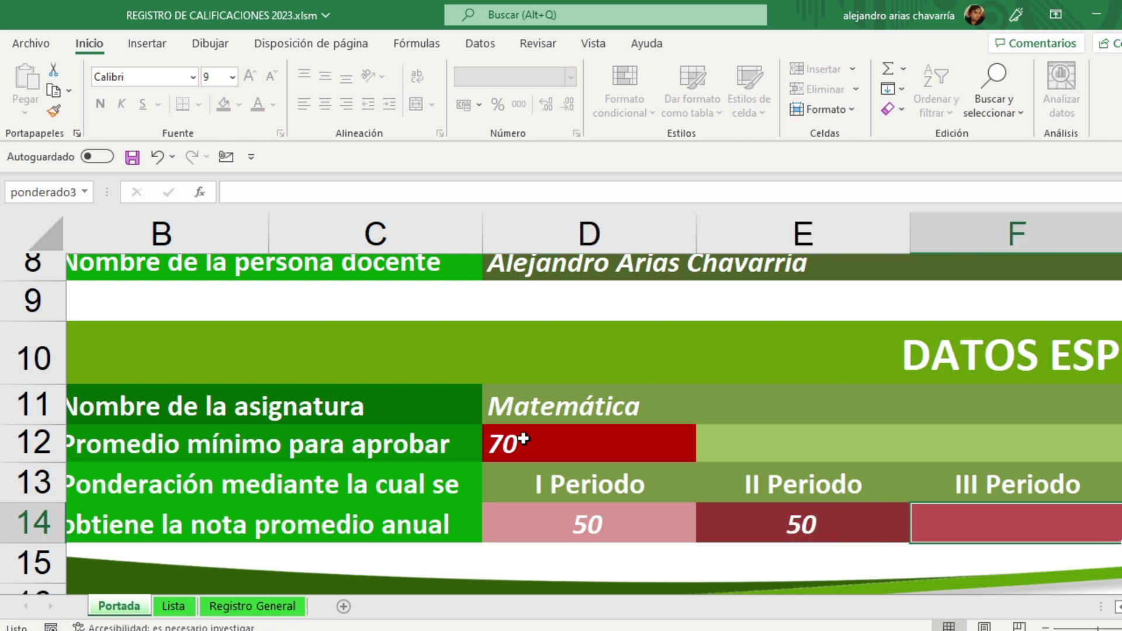
text(0)
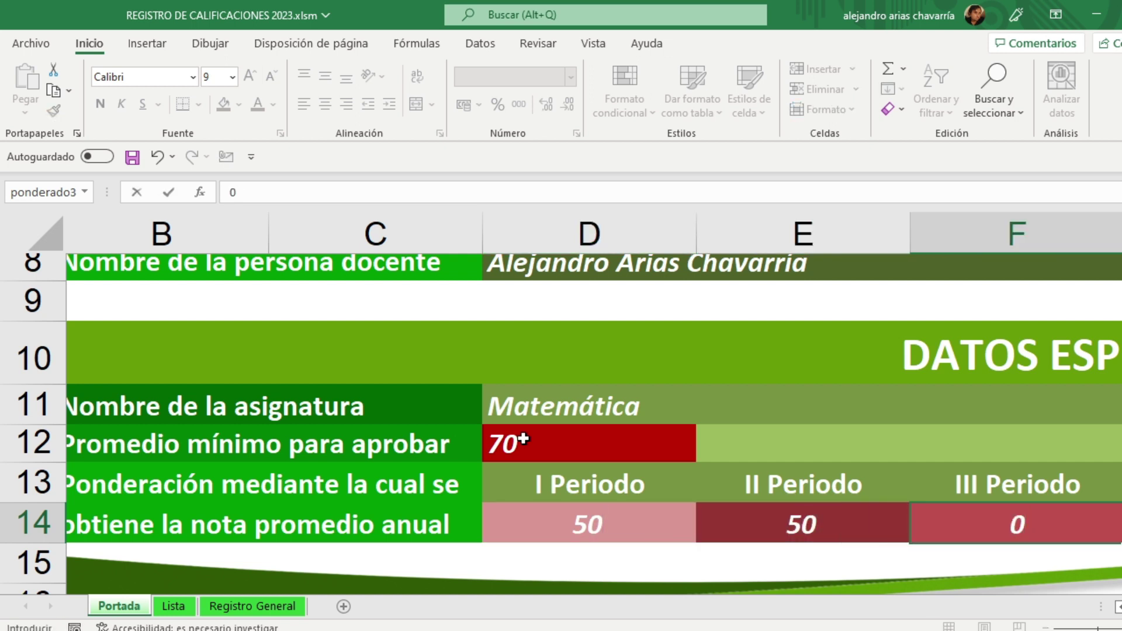
key(Left)
key(Left)
key(Left)
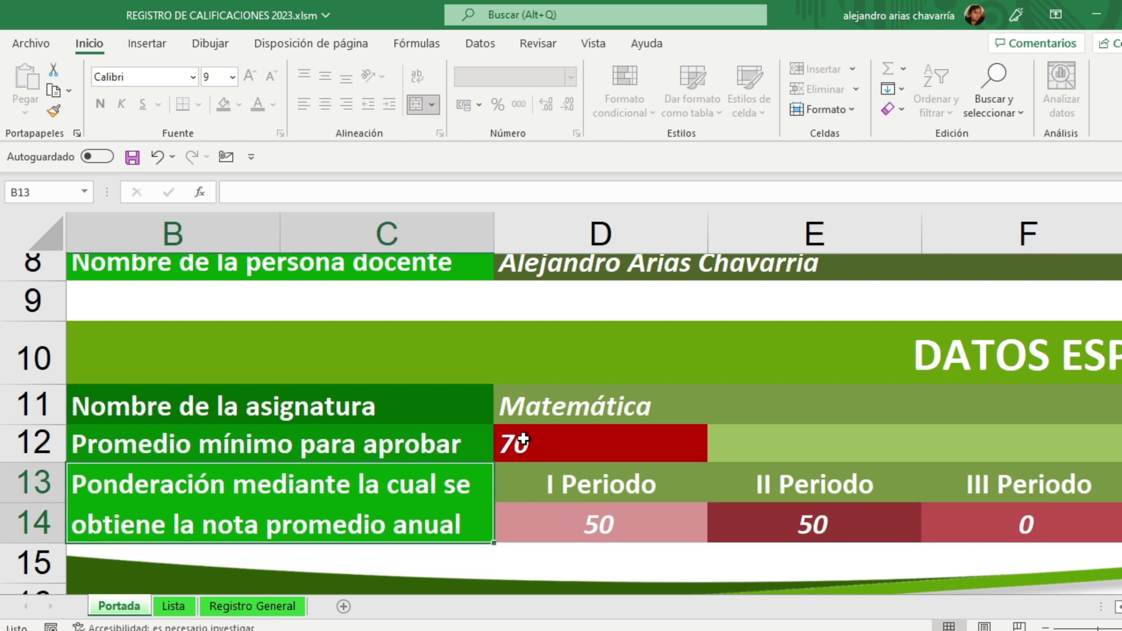
Step: Review the weights, subject name and minimum average, then reselect the I Periodo weight
click(616, 529)
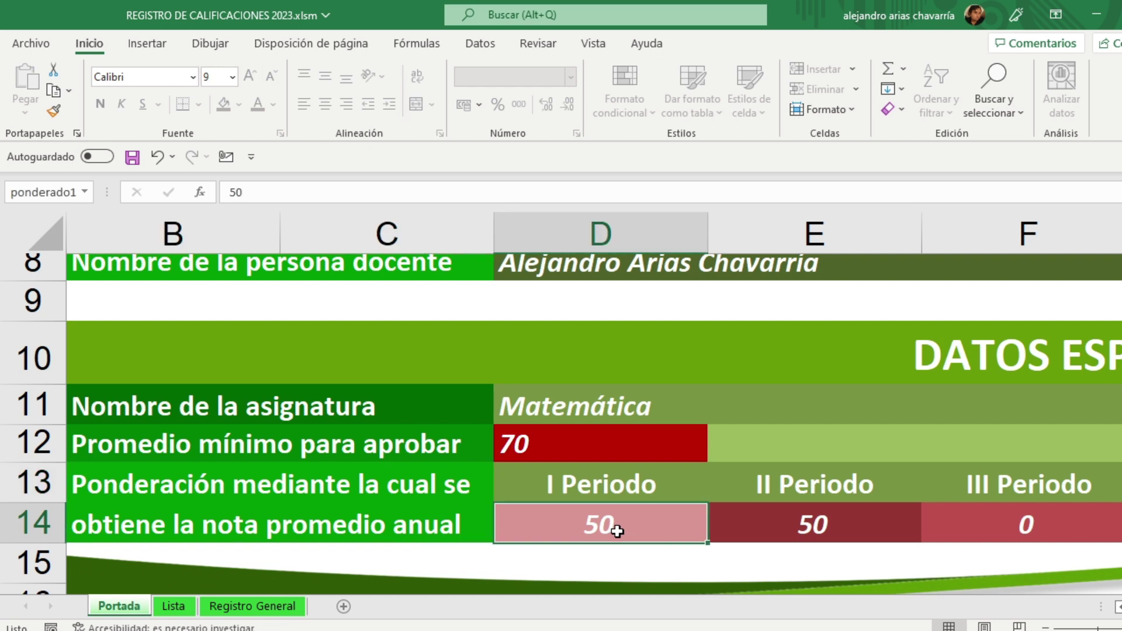
click(802, 525)
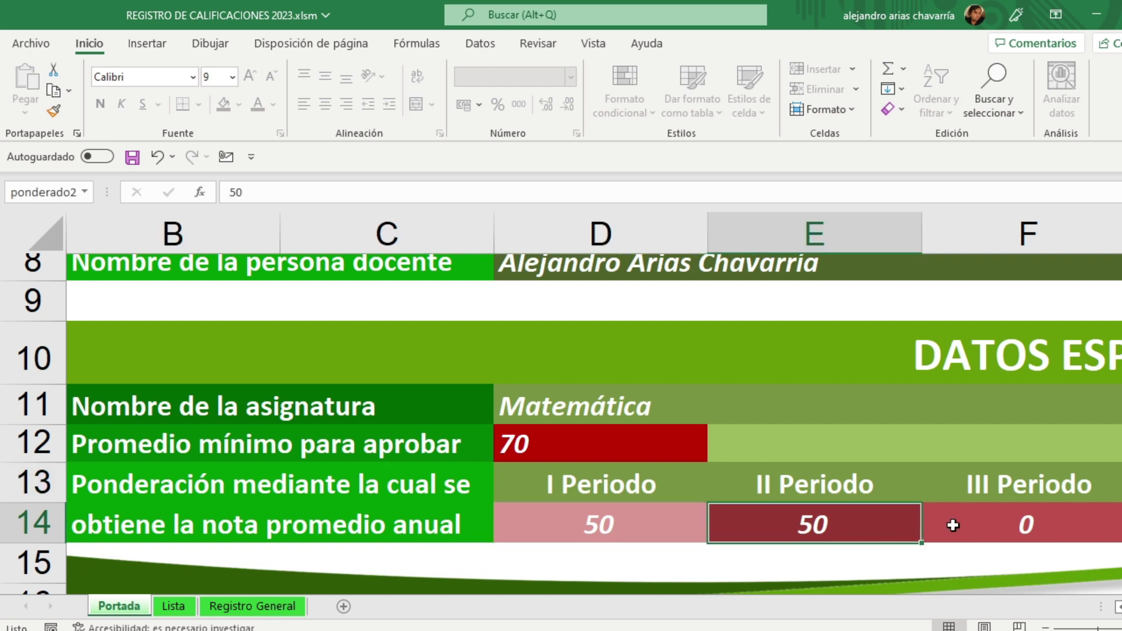
click(1005, 525)
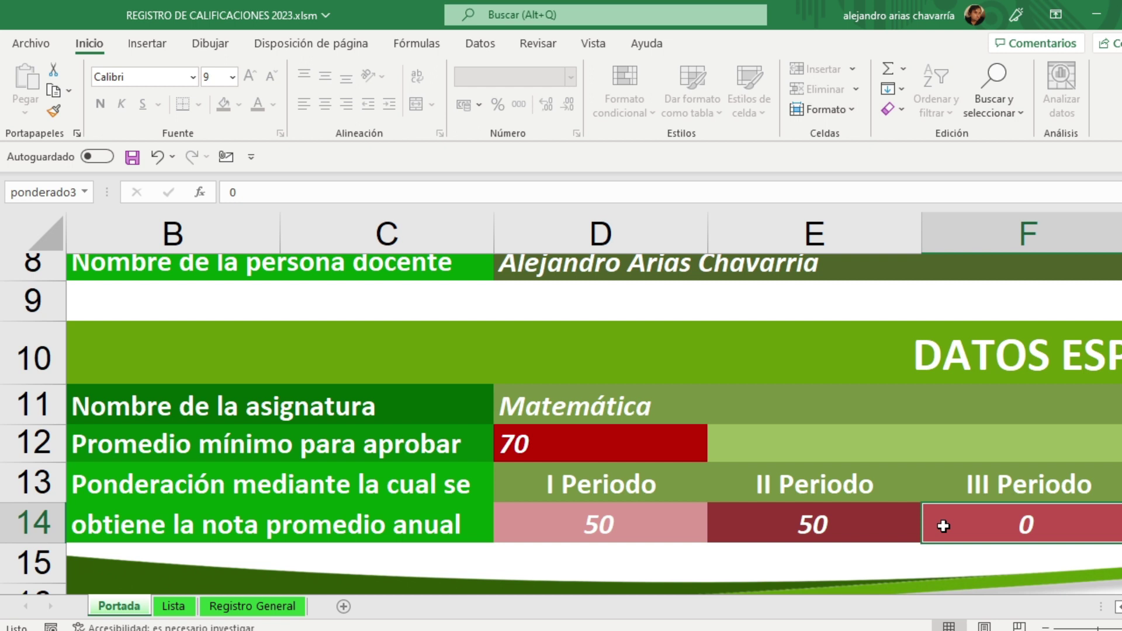
click(655, 404)
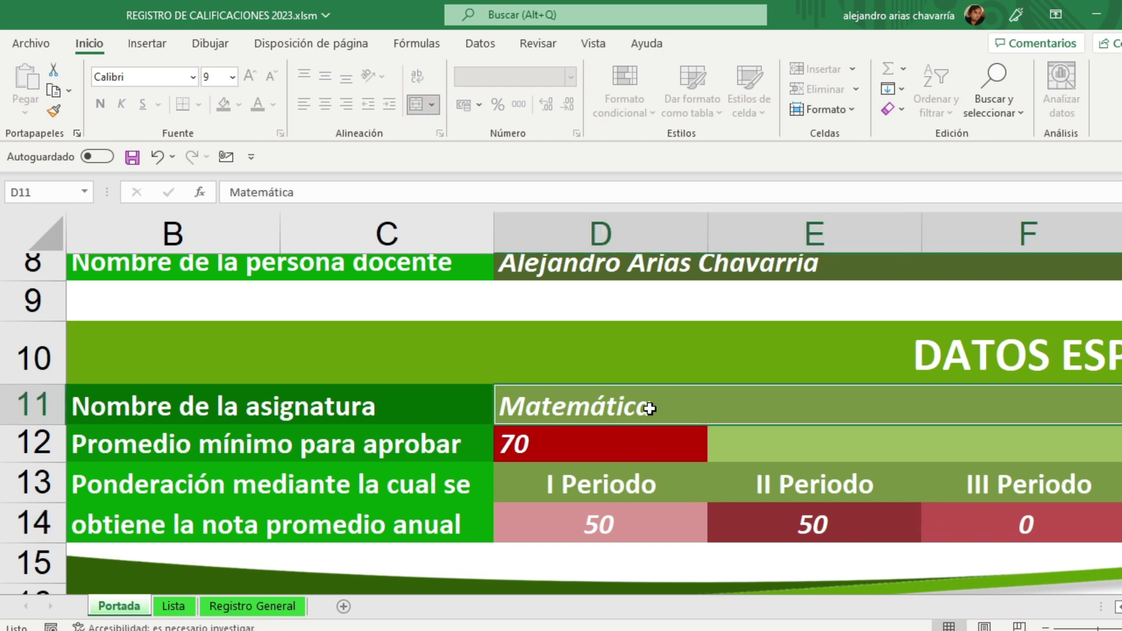
click(627, 444)
click(619, 491)
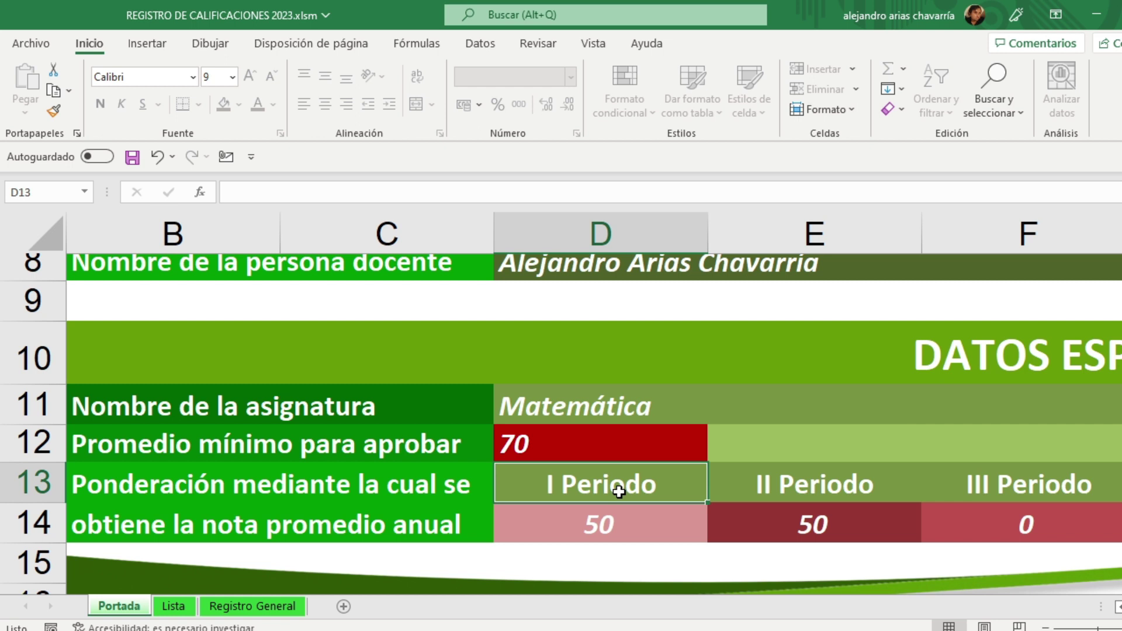
click(611, 523)
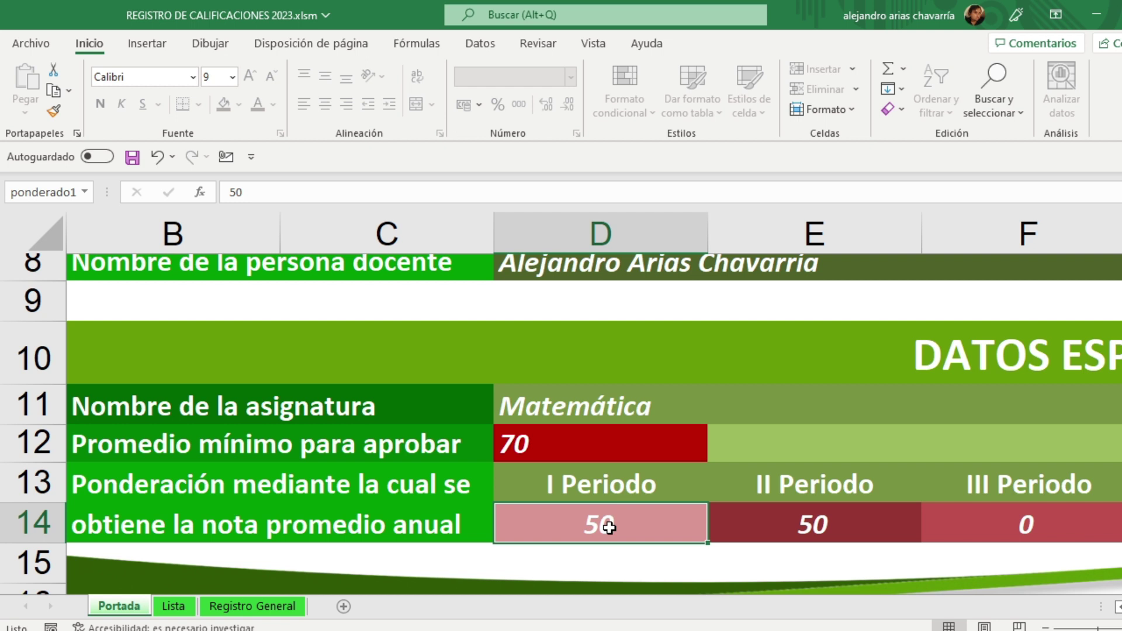
Step: Temporarily set the period weights to 0, 0 and 100
text(0)
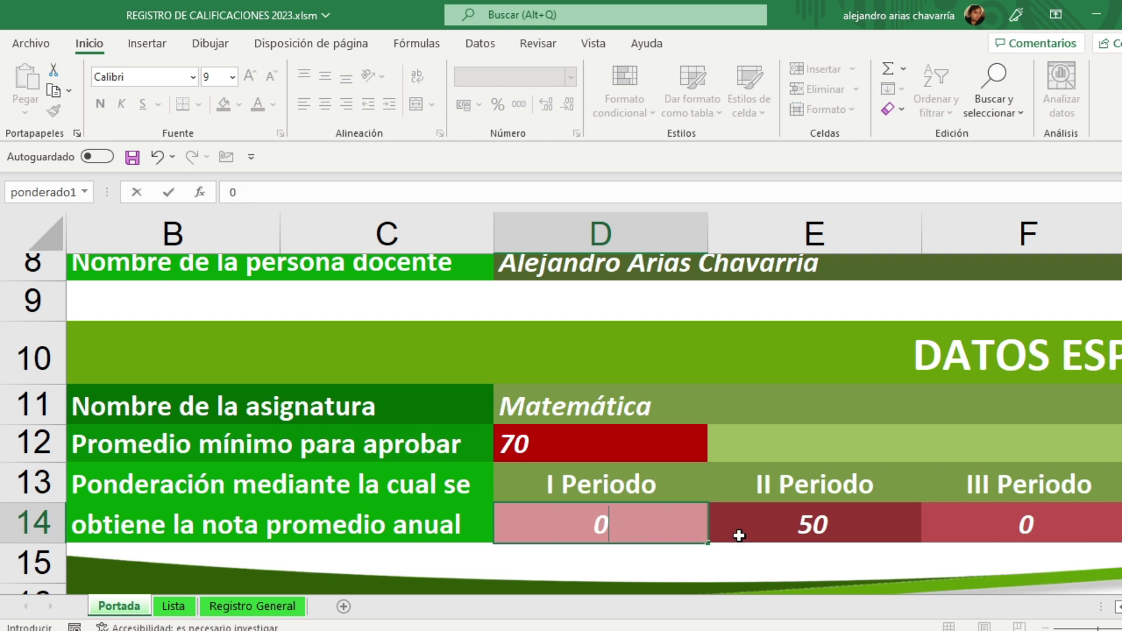
click(839, 524)
text(0)
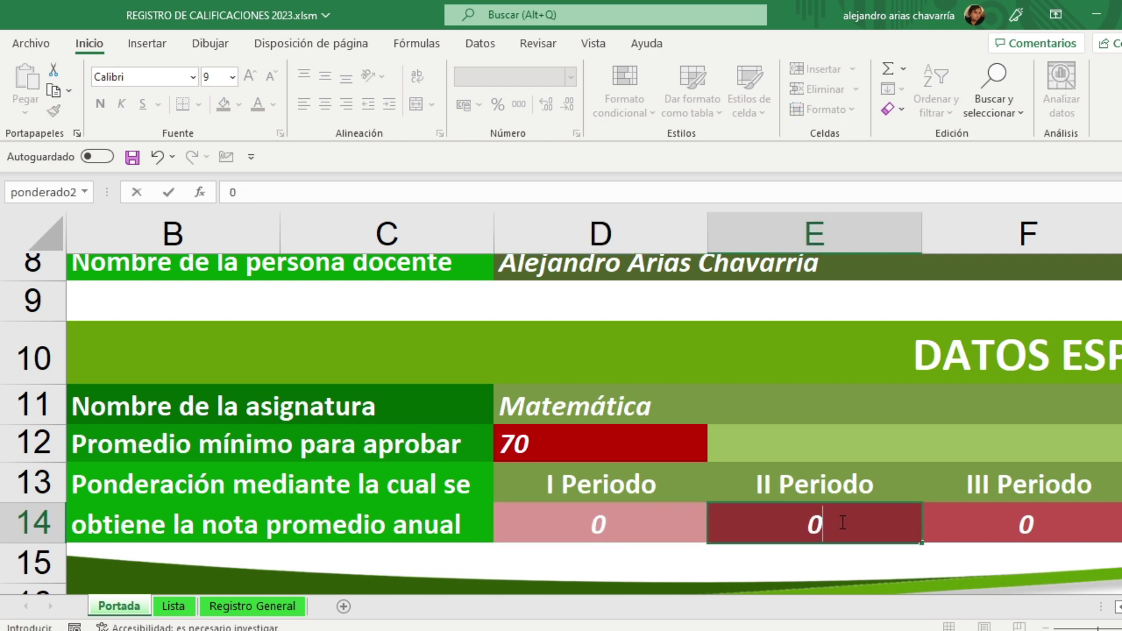
click(1008, 522)
text(100)
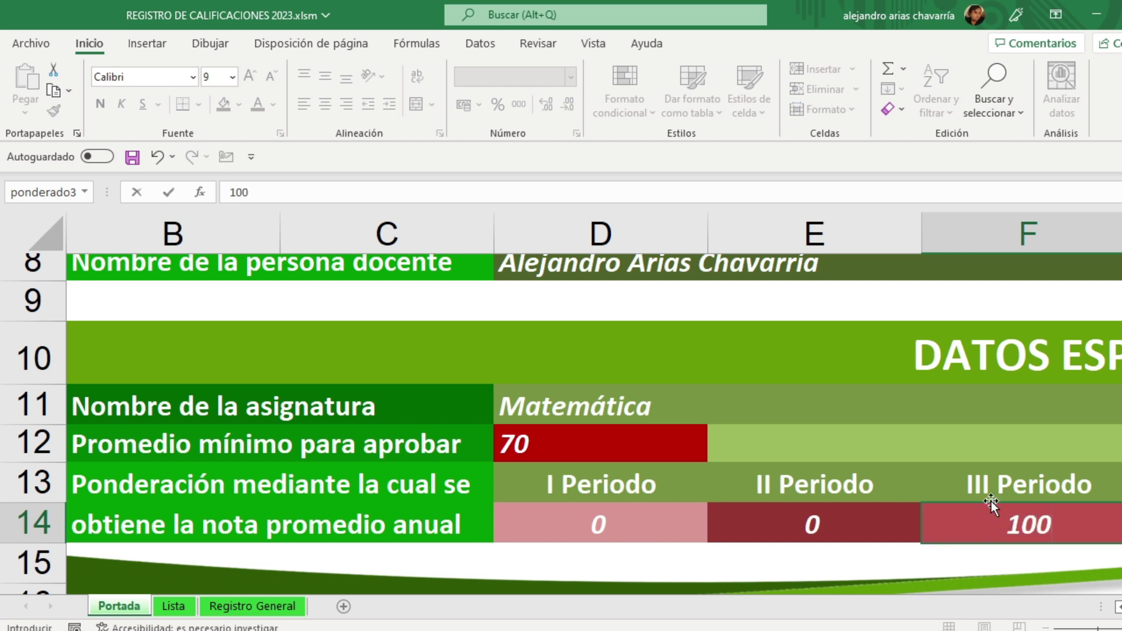
click(962, 439)
click(975, 483)
click(1014, 524)
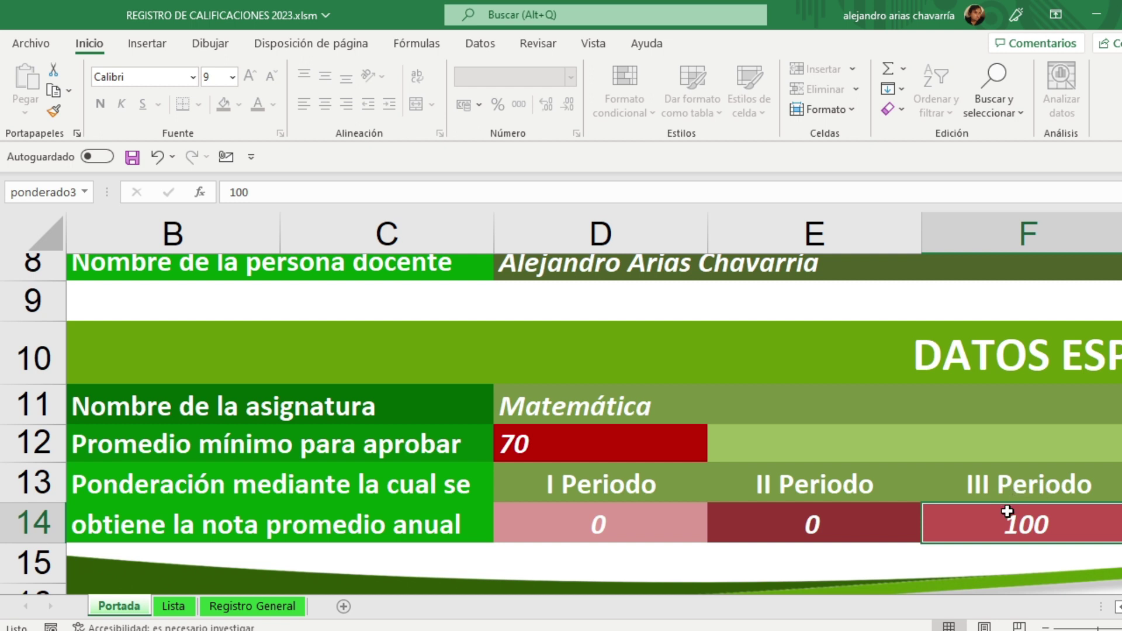
Step: Restore the weights to 50 for I Periodo, 50 for II Periodo and 0 for III Periodo
text(0)
key(Return)
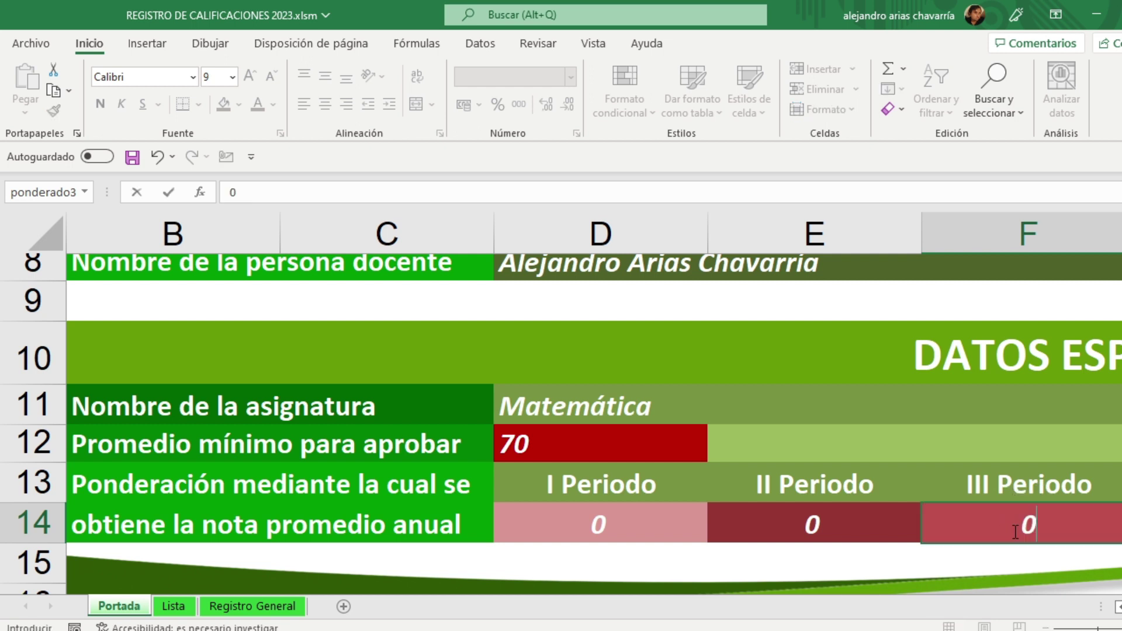
click(628, 524)
text(50)
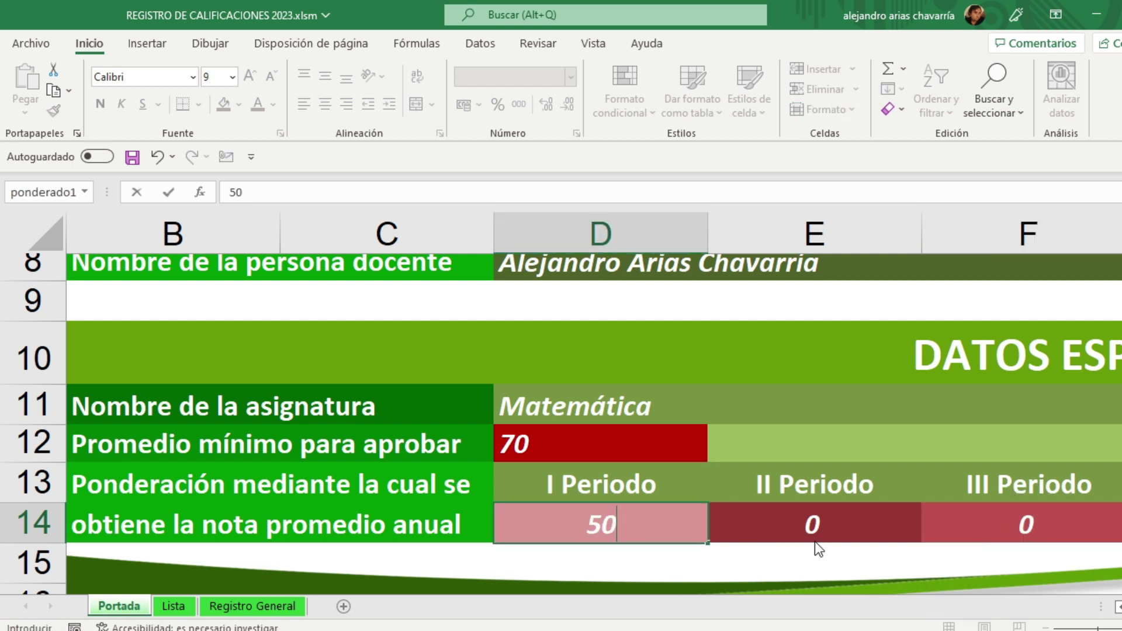
click(819, 524)
text(50)
click(839, 454)
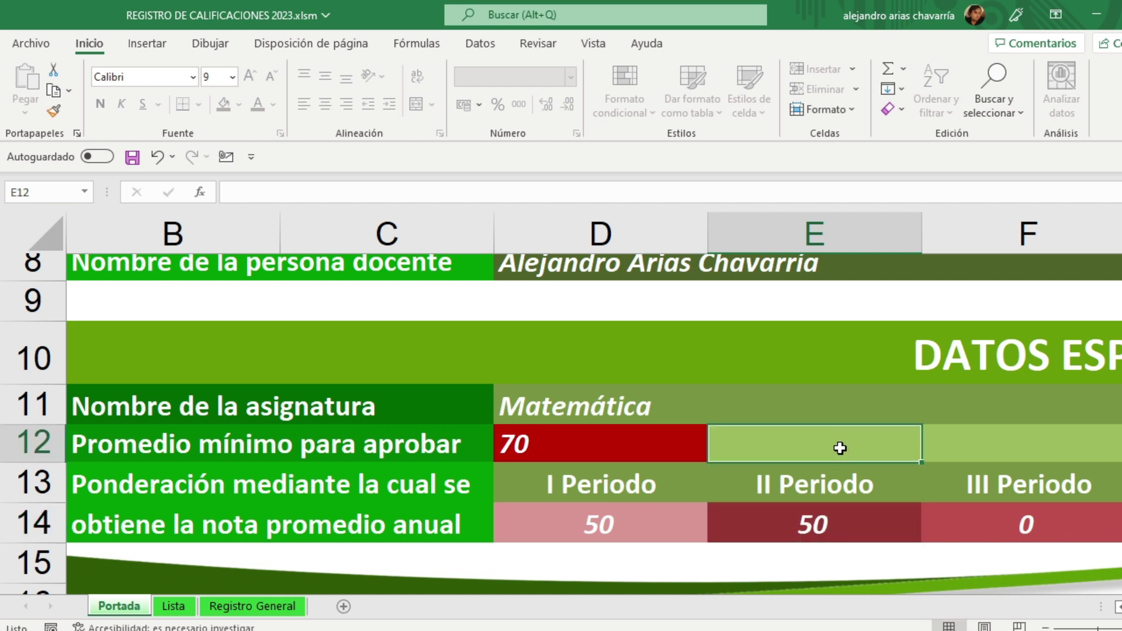
Step: Enter component percentages 35, 10, 45, 0 and 10 across G14 to K14
scroll(840, 448, right, 5)
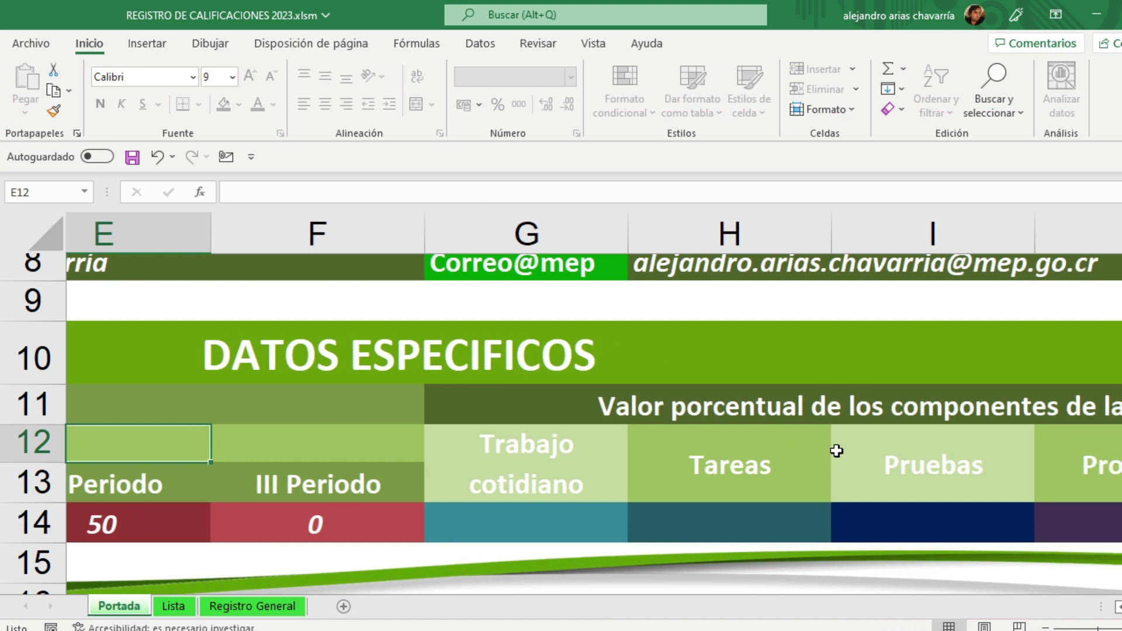
scroll(837, 451, right, 3)
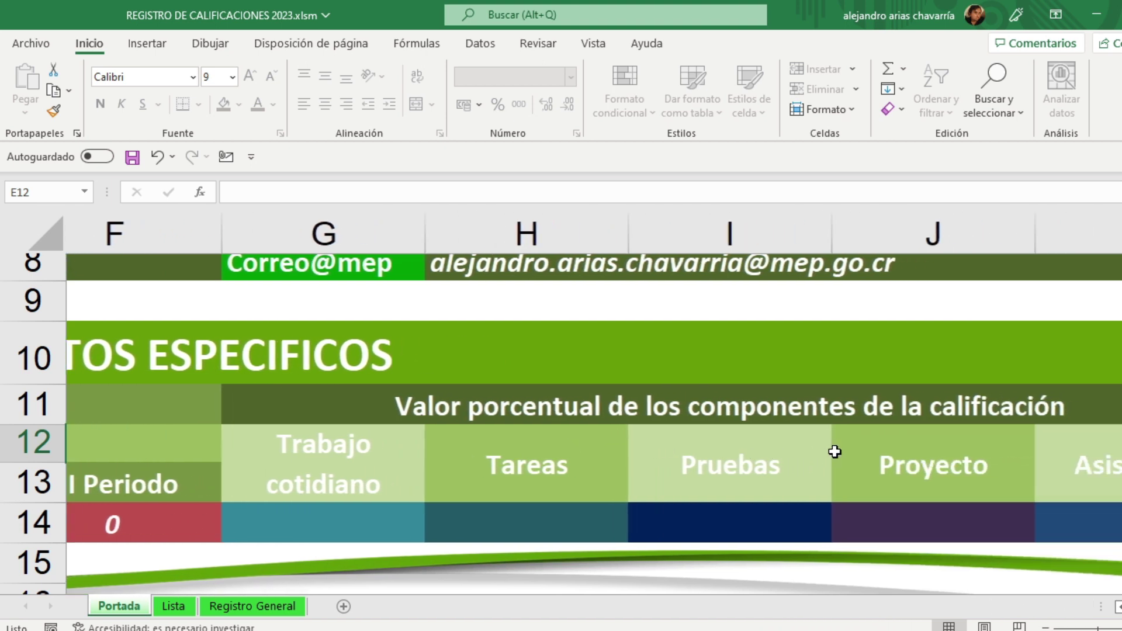
scroll(835, 451, right, 2)
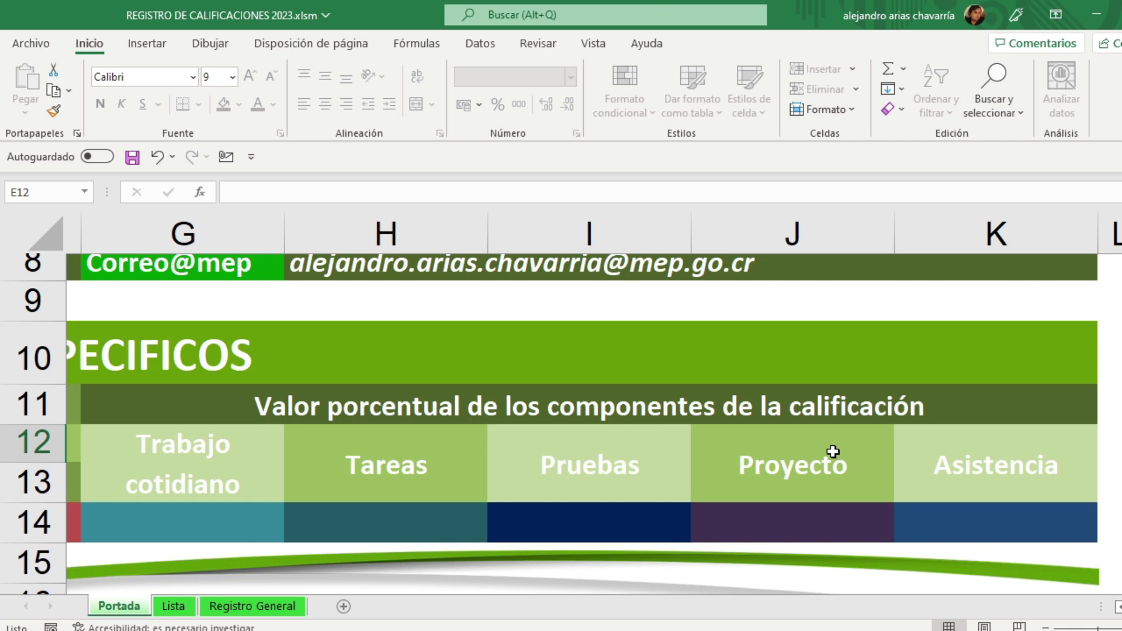
click(174, 517)
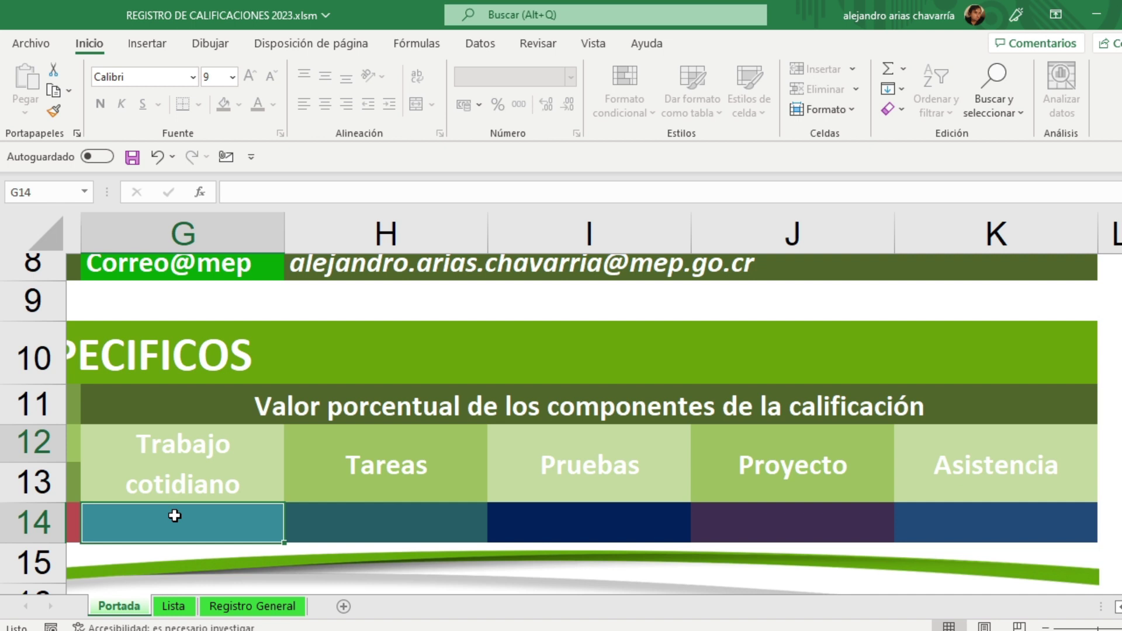
text(35)
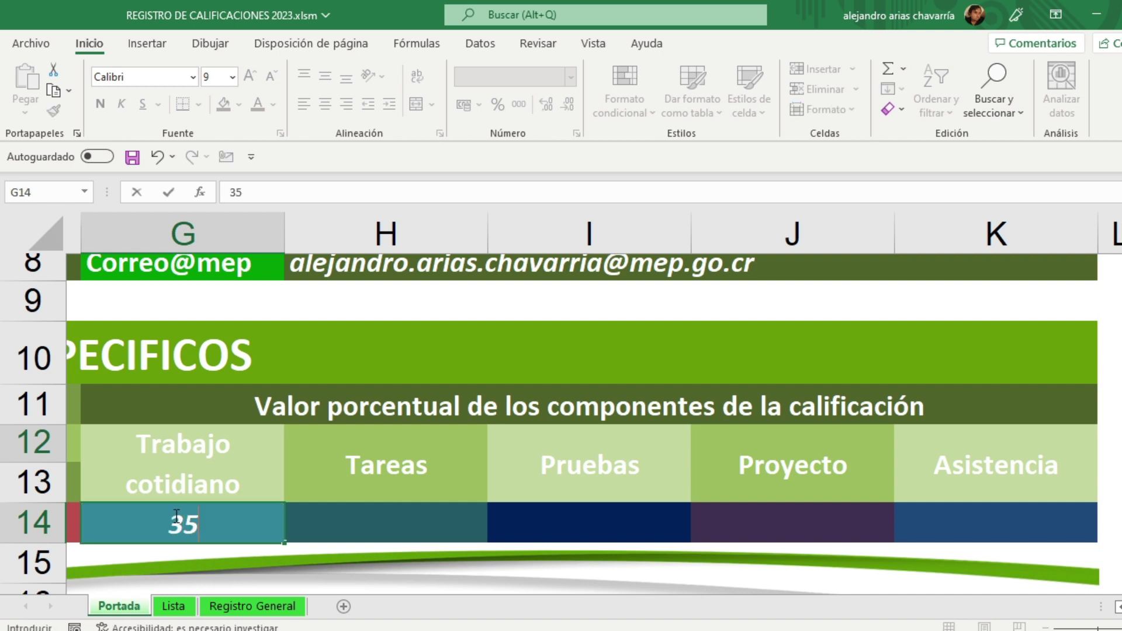
key(Tab)
text(10)
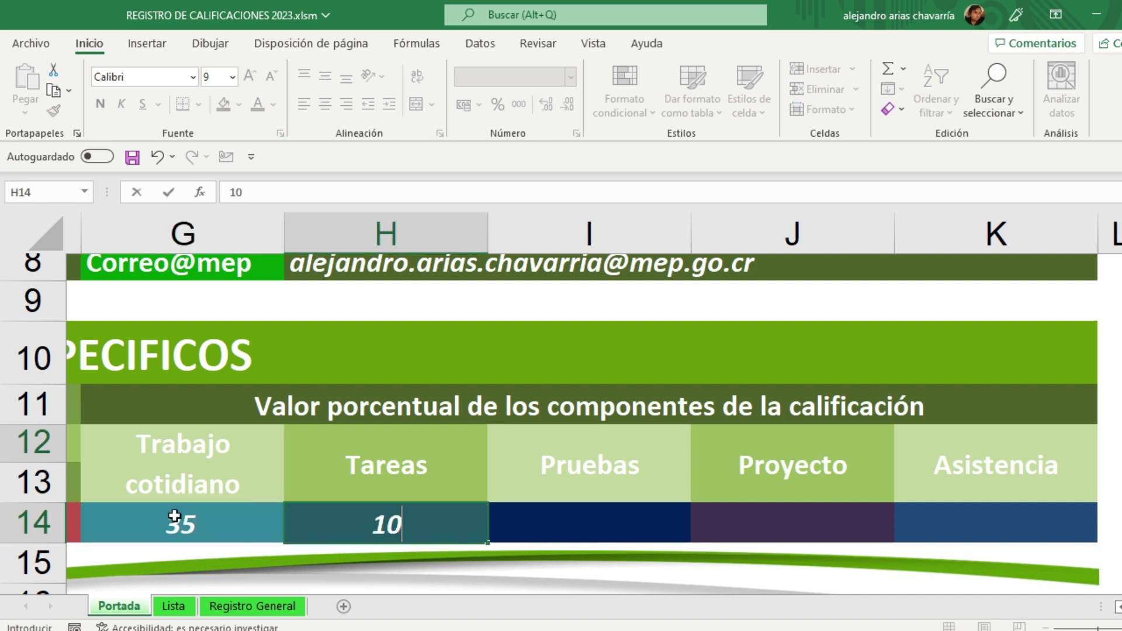
key(Tab)
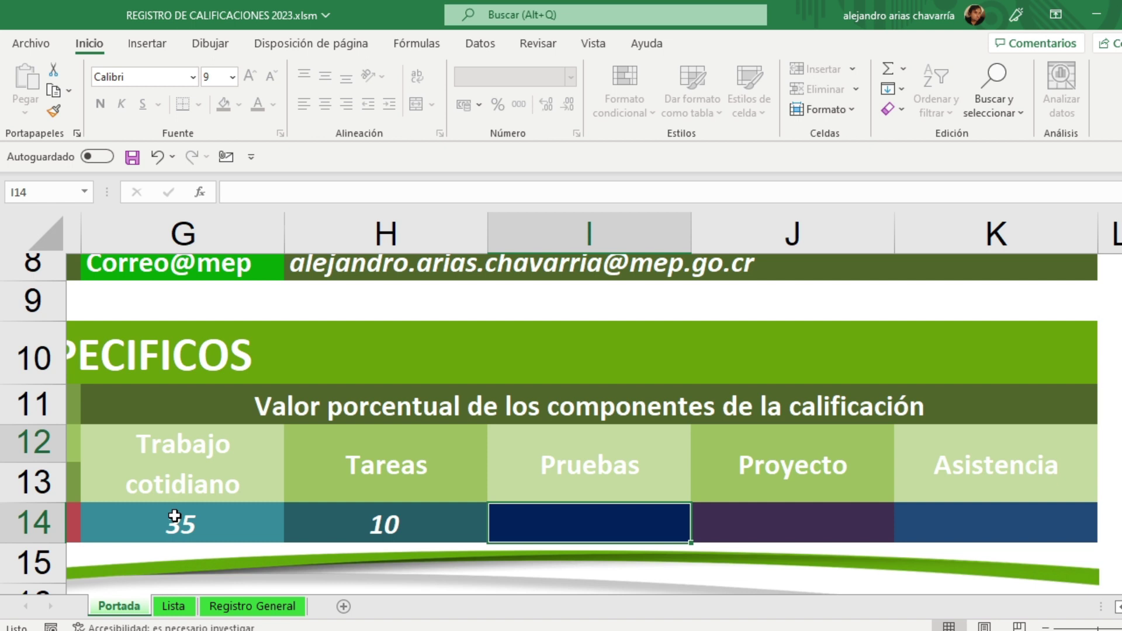
text(45)
key(Tab)
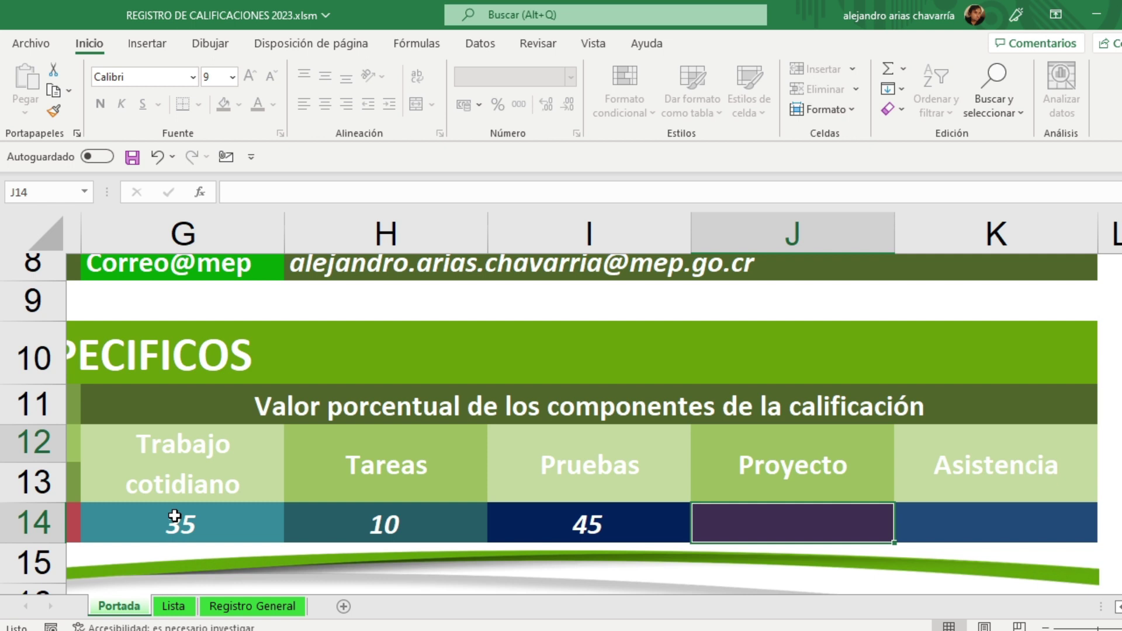
text(0)
key(Tab)
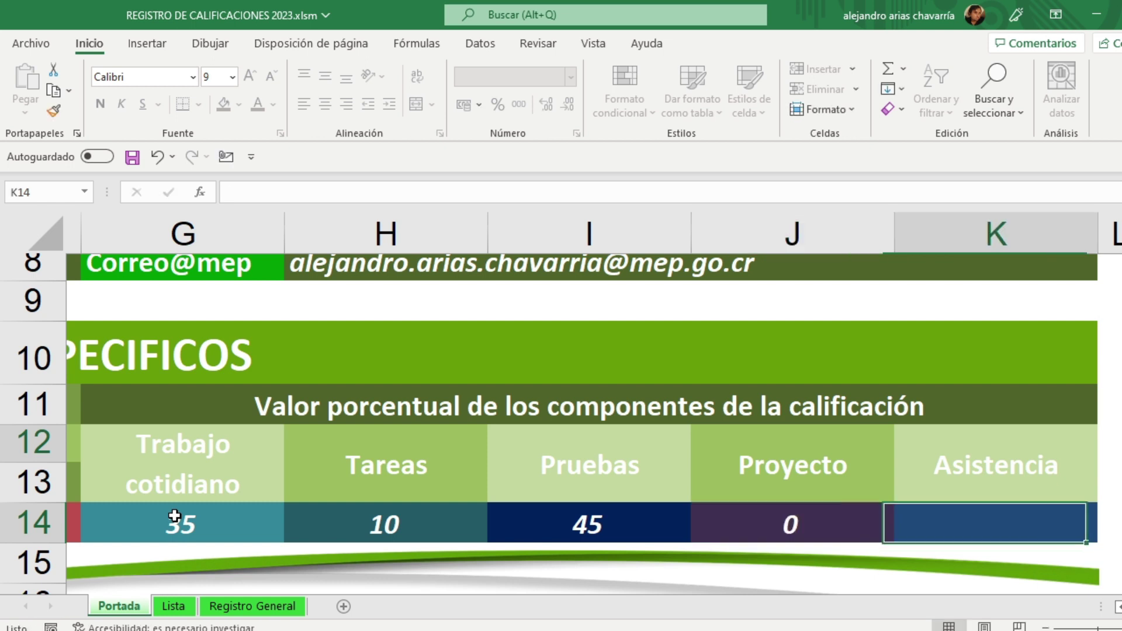
text(10)
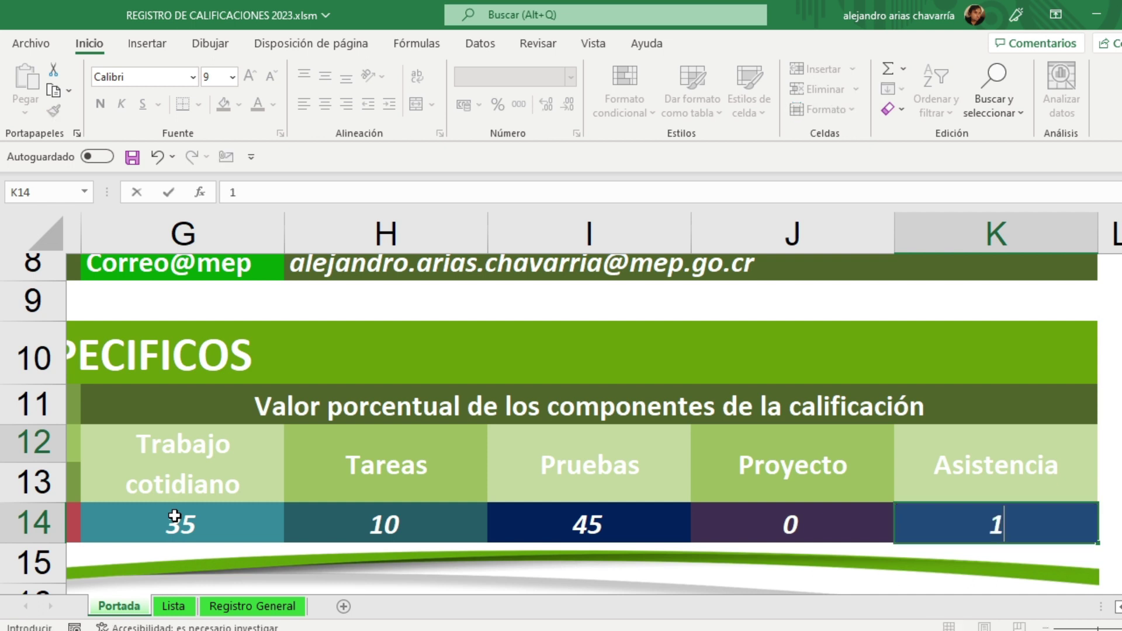
key(Left)
key(Left)
key(Left)
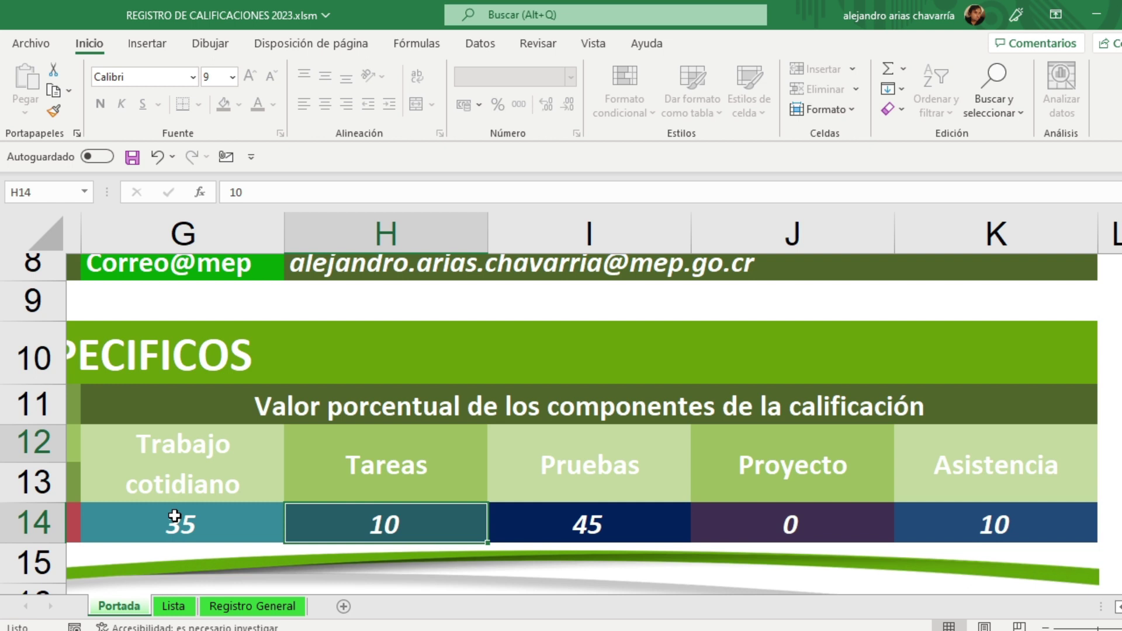
Step: Try alternative values: Tareas 20, Trabajo cotidiano 70 and Pruebas 0
key(Right)
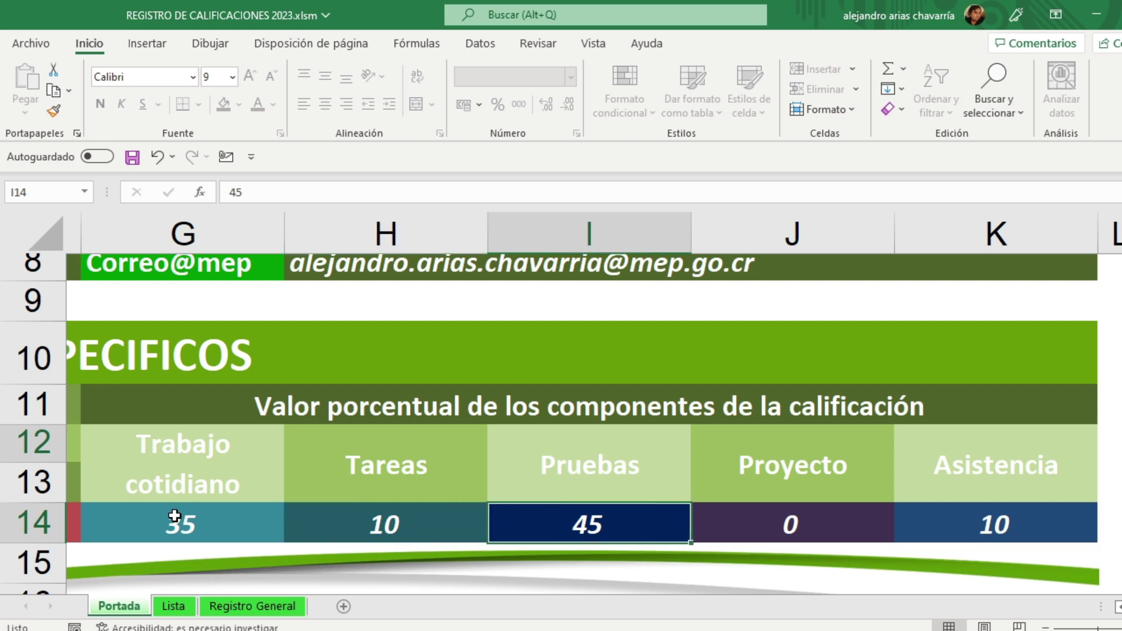
key(Left)
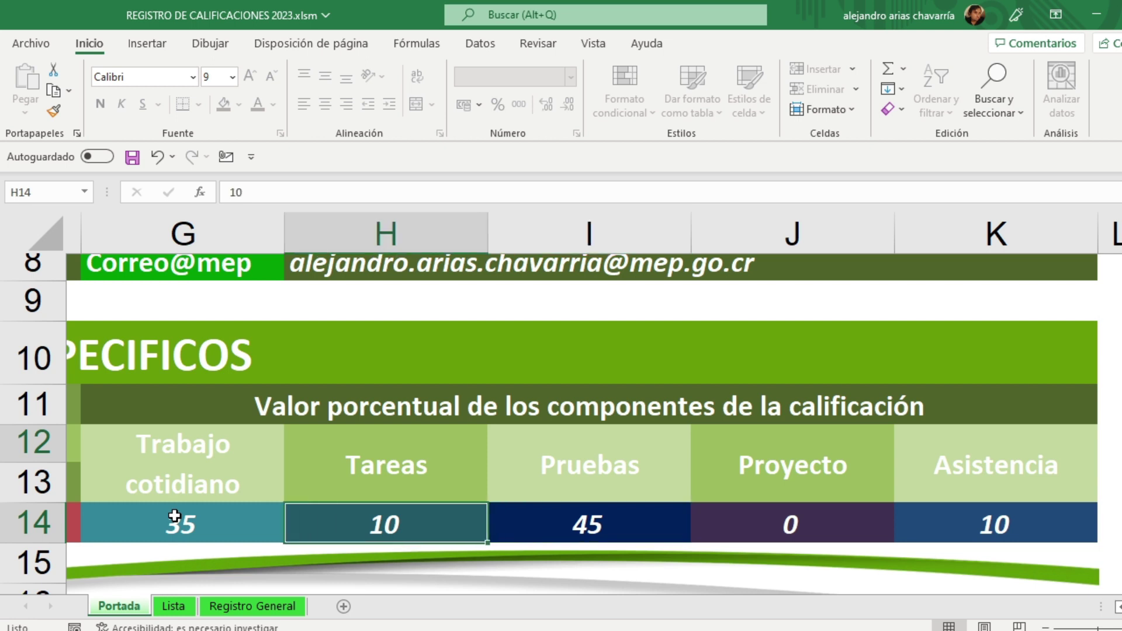
text(20)
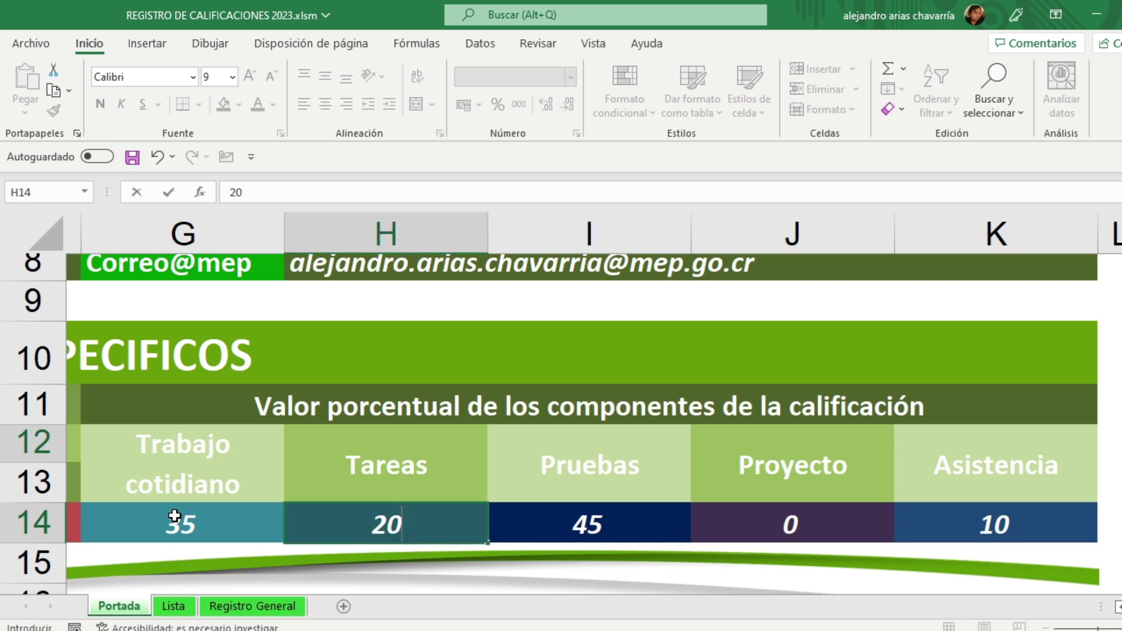
key(Left)
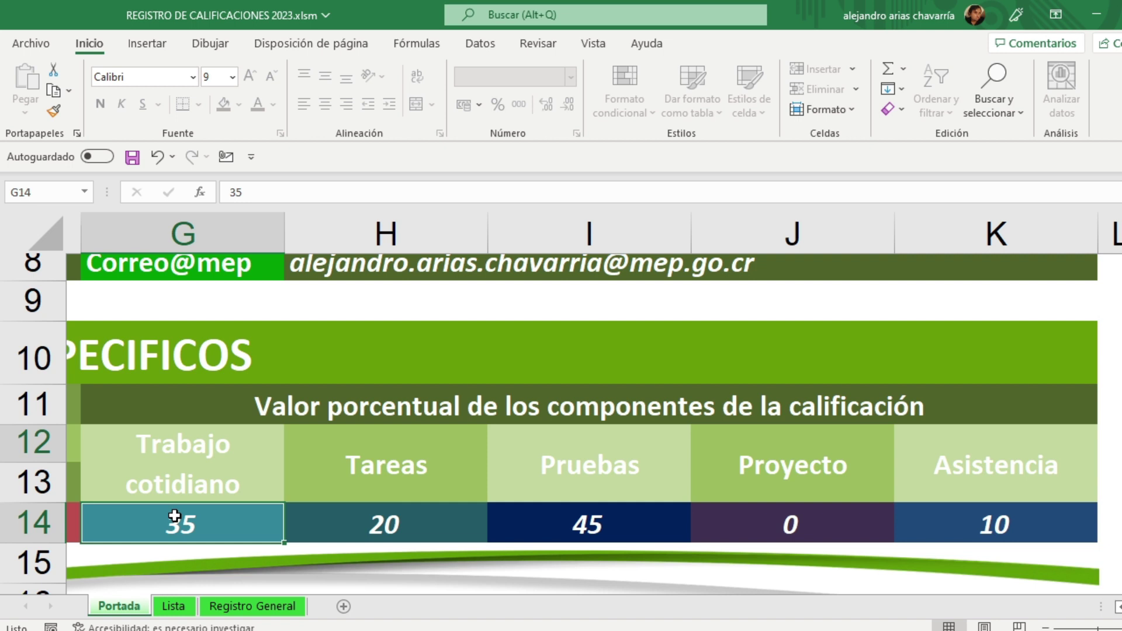
text(70)
key(Right)
key(Right)
key(Right)
key(Left)
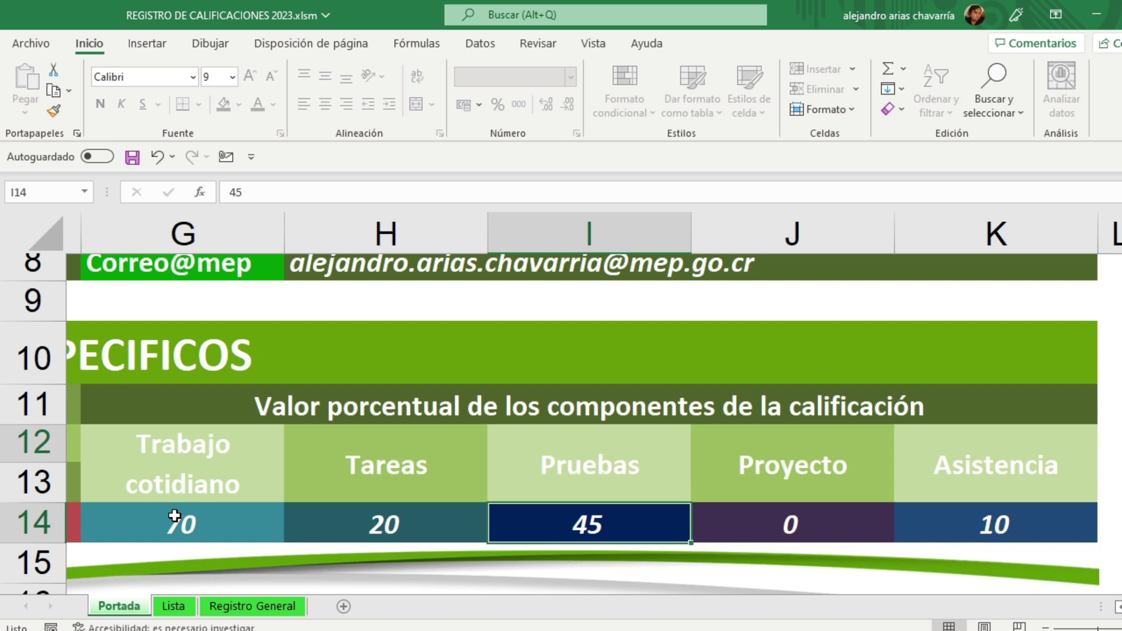
text(0)
key(Right)
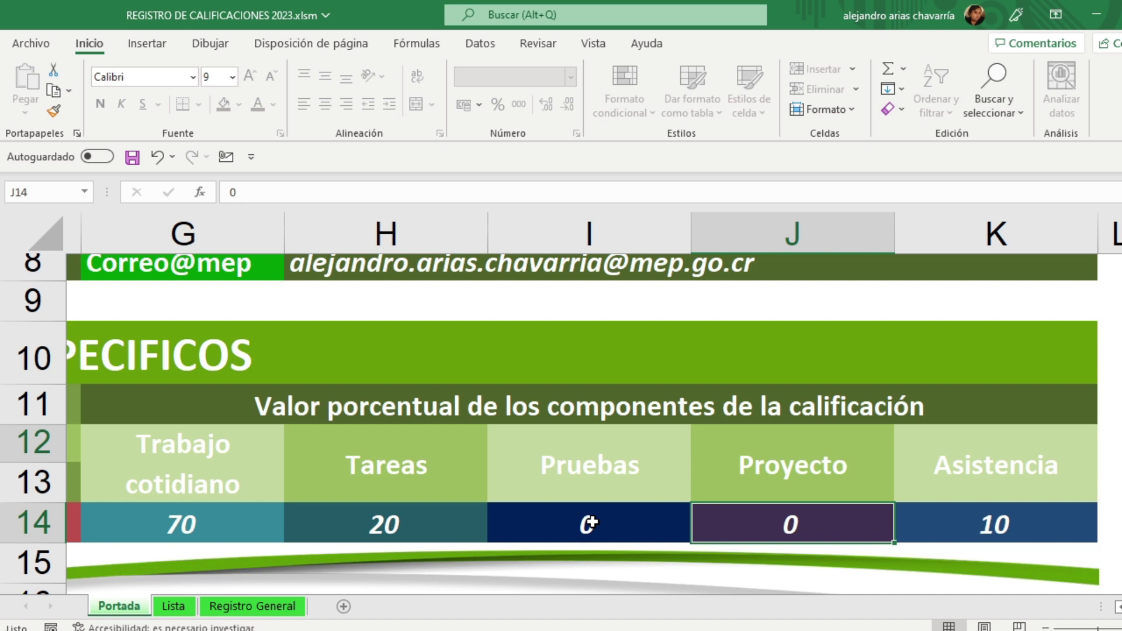
Step: Re-enter 35 for Trabajo cotidiano, 10 for Tareas and 45 for Pruebas
click(590, 523)
click(796, 524)
click(197, 527)
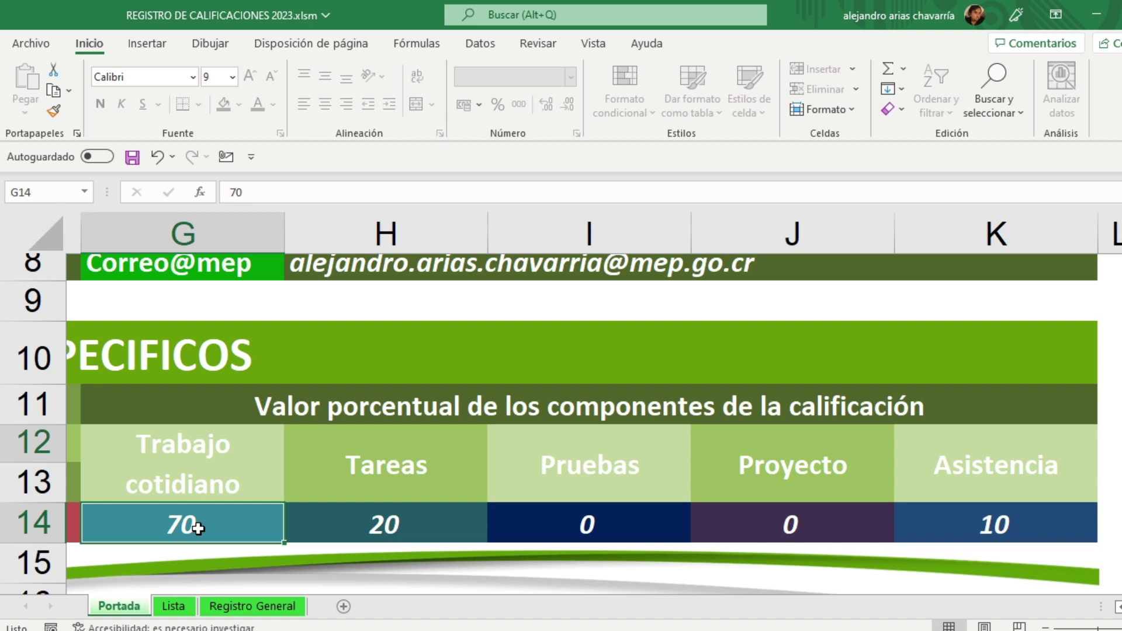
text(35)
key(Tab)
text(10)
key(Tab)
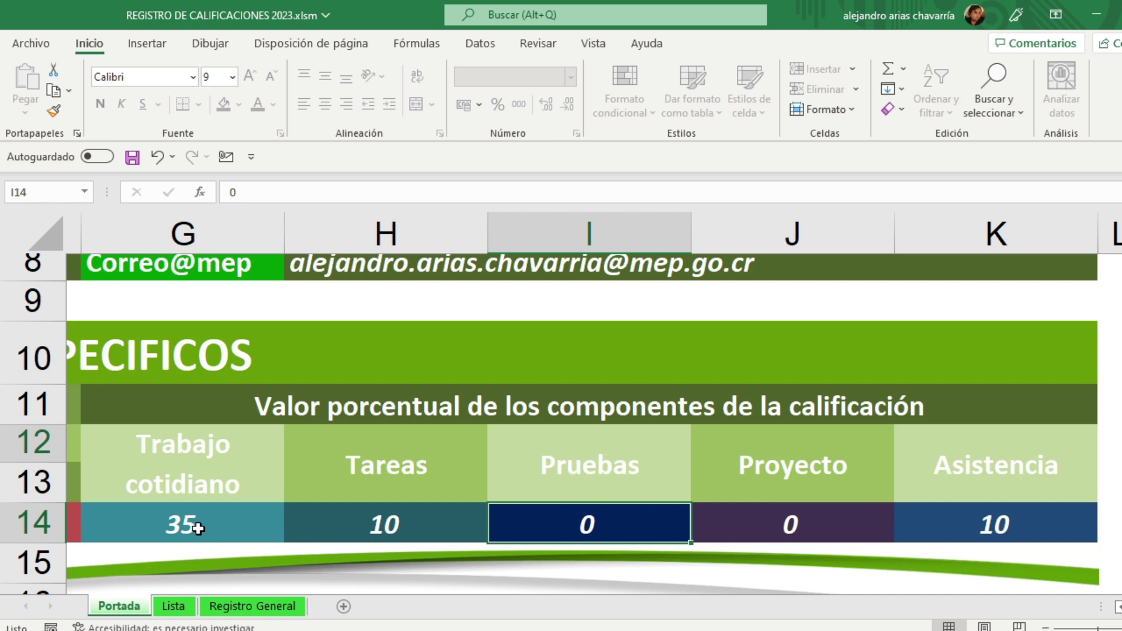
text(45)
key(Tab)
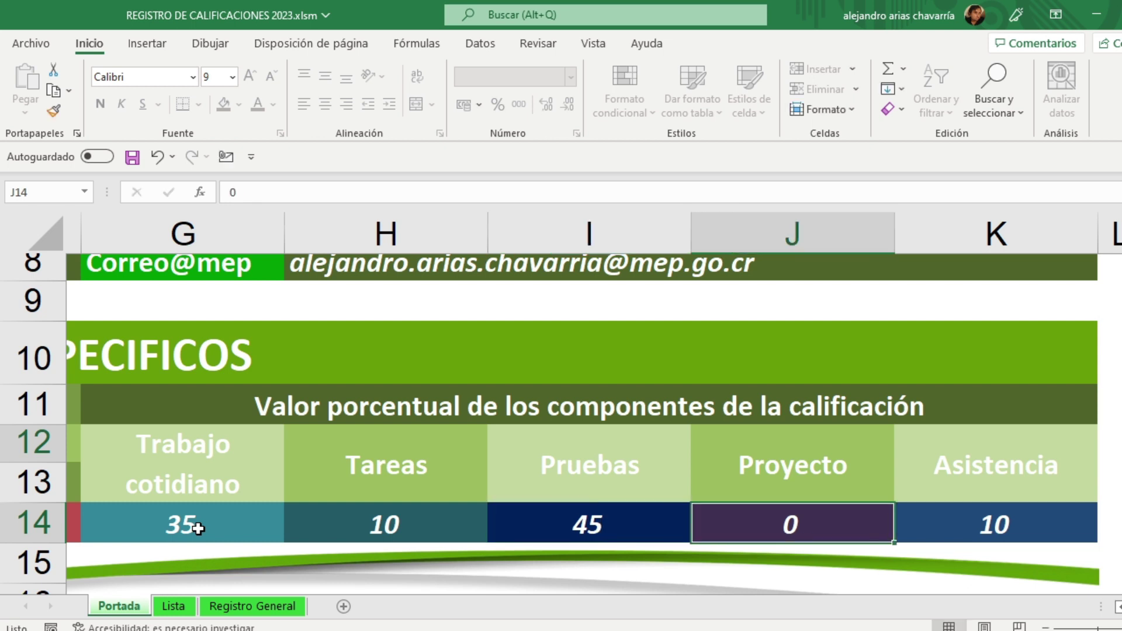
Step: Check each component percentage, ending on Asistencia at 10
click(792, 300)
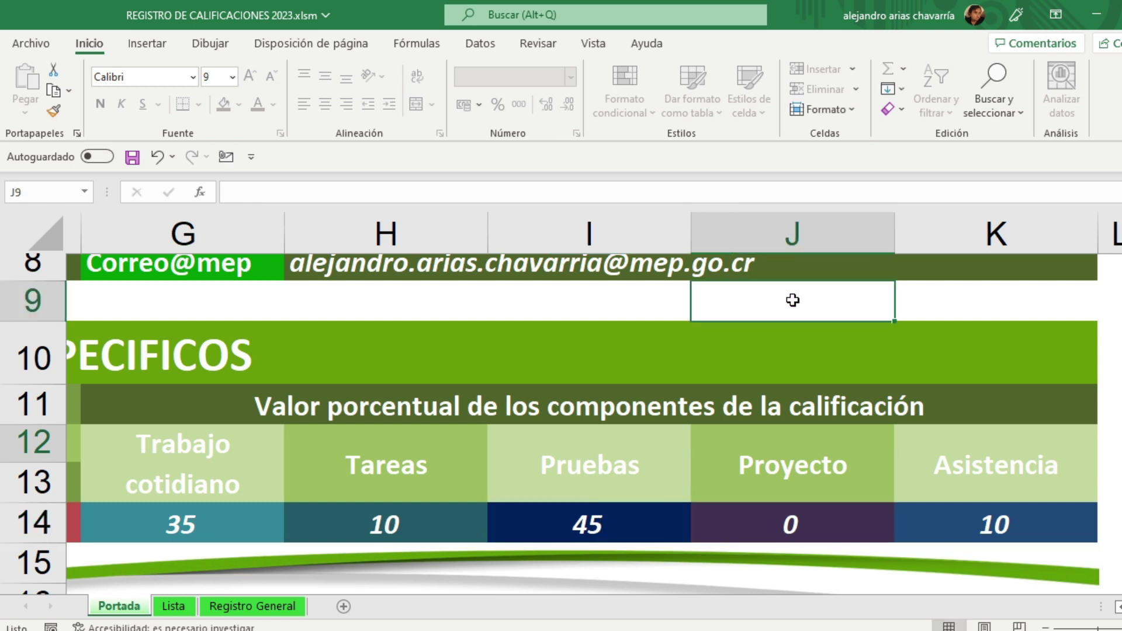
click(202, 530)
click(390, 524)
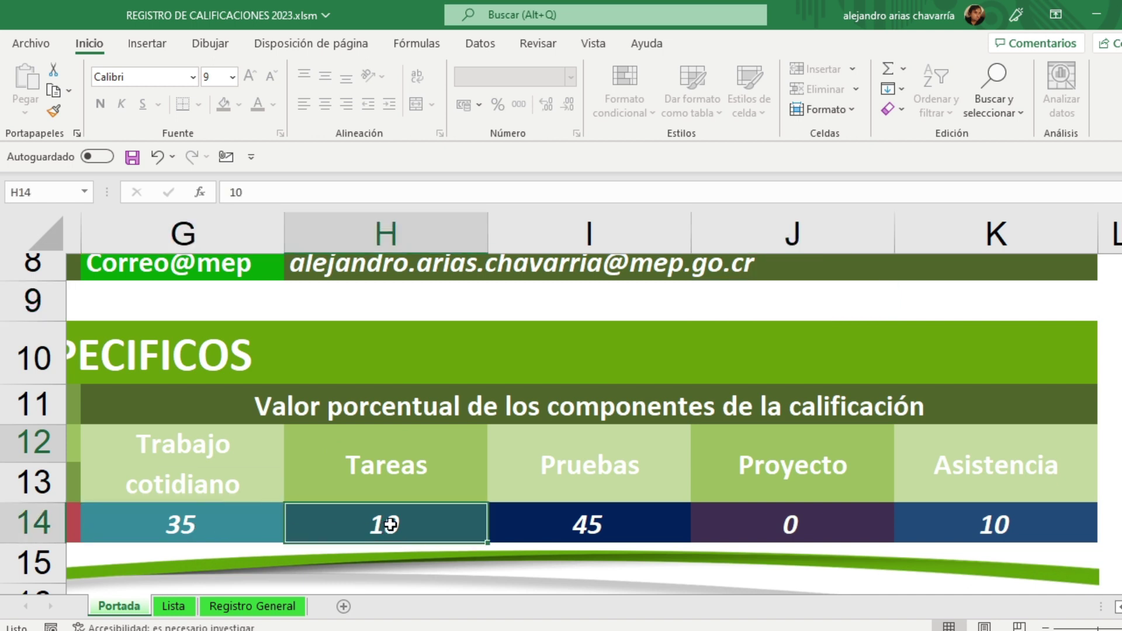
click(585, 526)
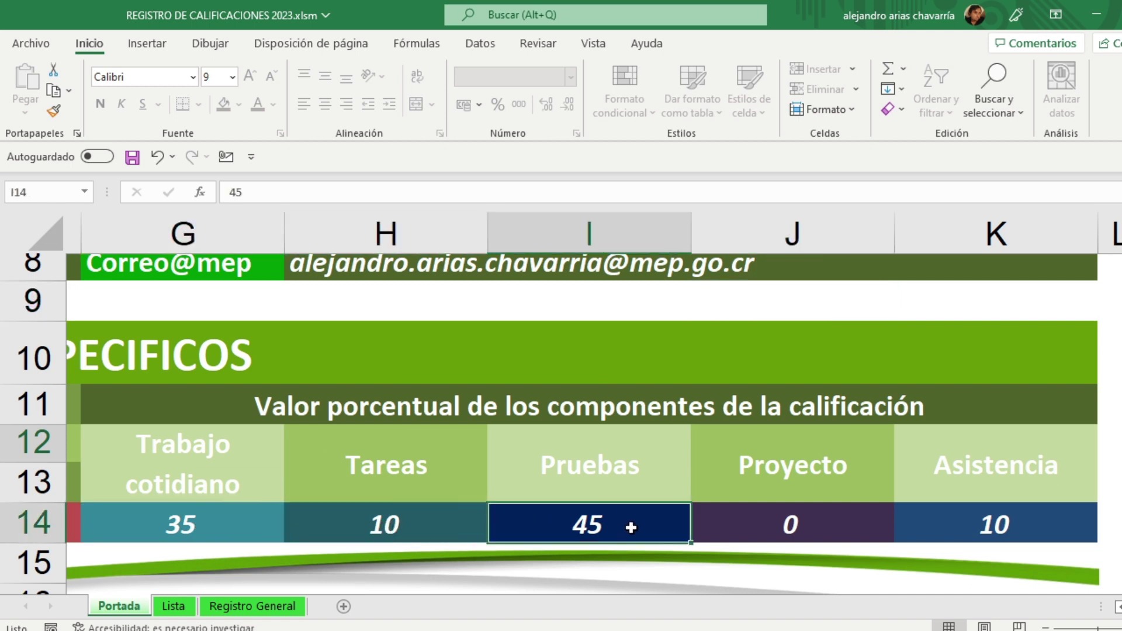
click(826, 528)
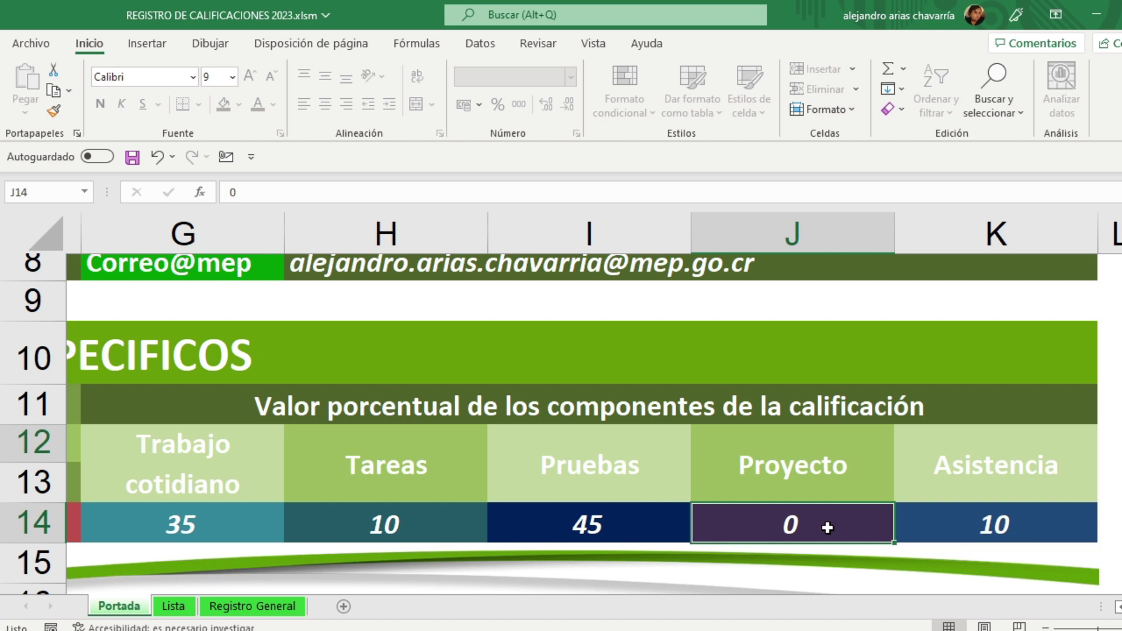
click(1009, 527)
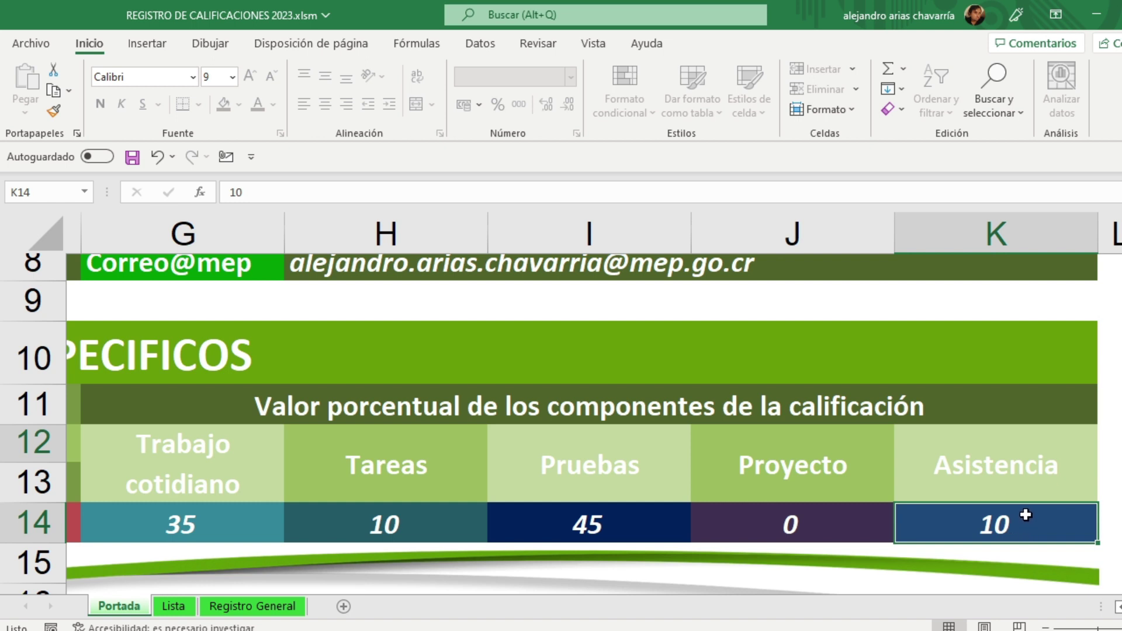
scroll(1023, 512, up, 3)
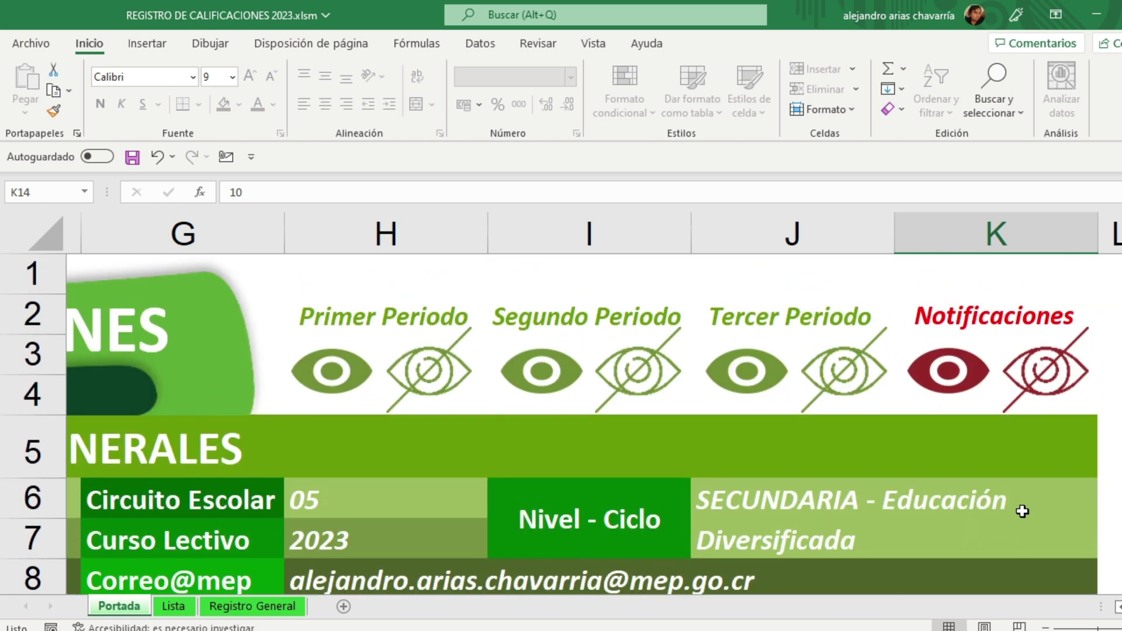
ctrl+scroll(1022, 512, up, 1)
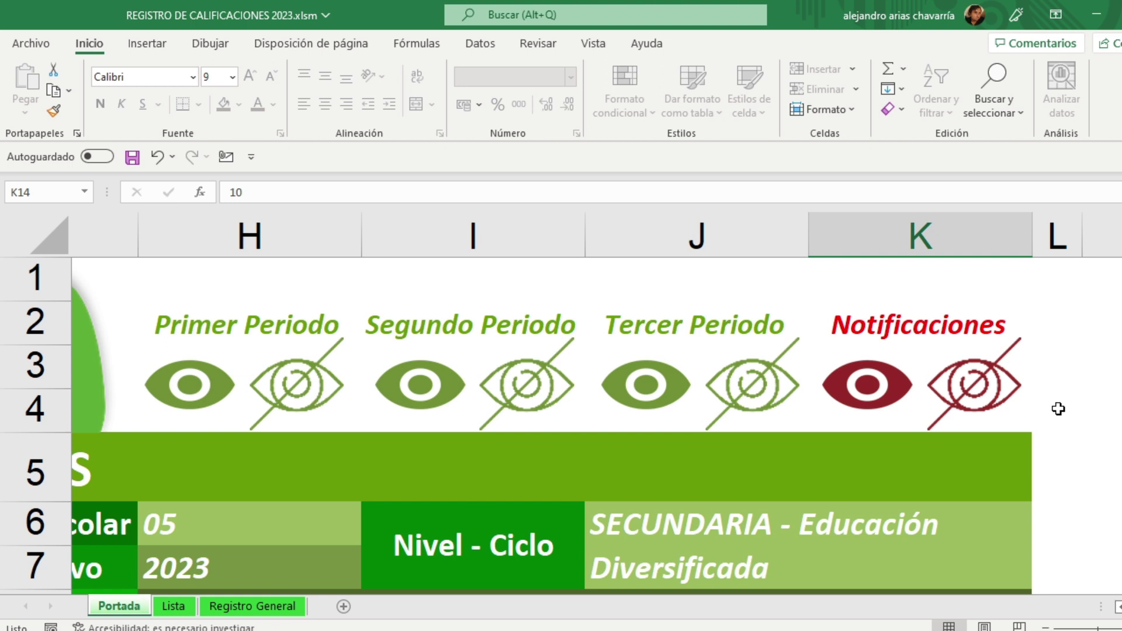
scroll(1058, 409, down, 6)
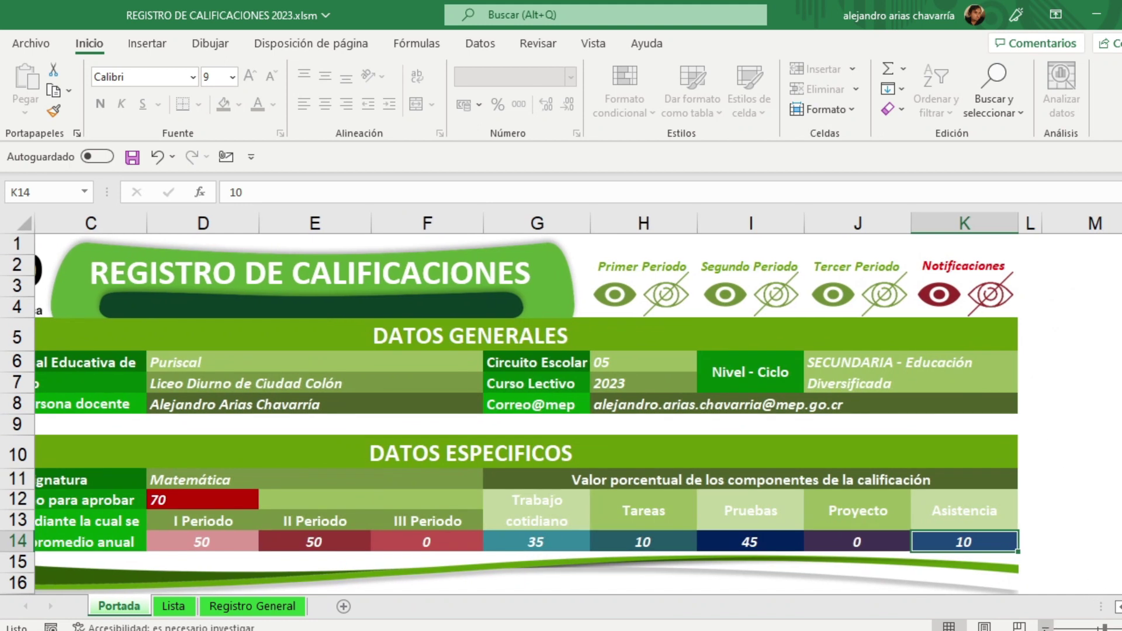
click(1120, 606)
click(1119, 607)
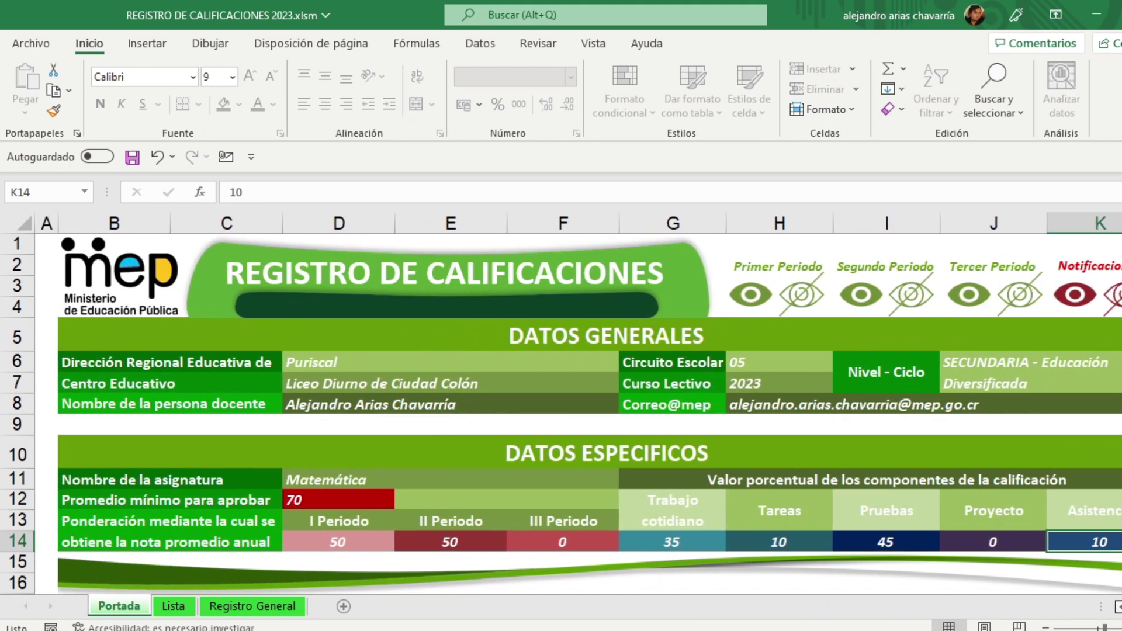
scroll(578, 404, right, 1)
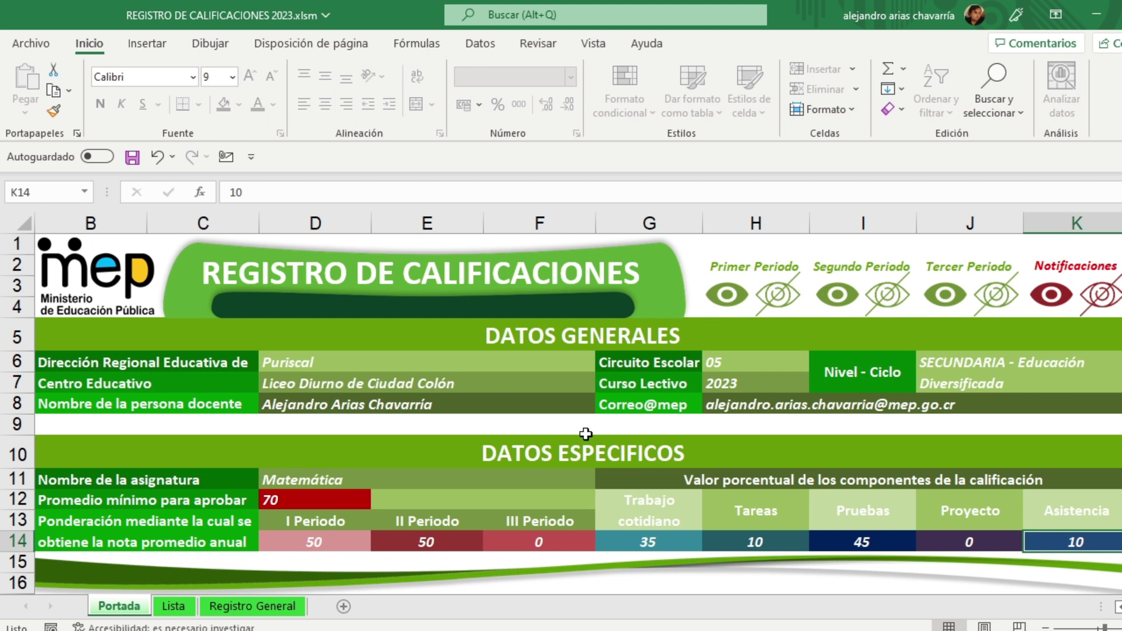
click(641, 407)
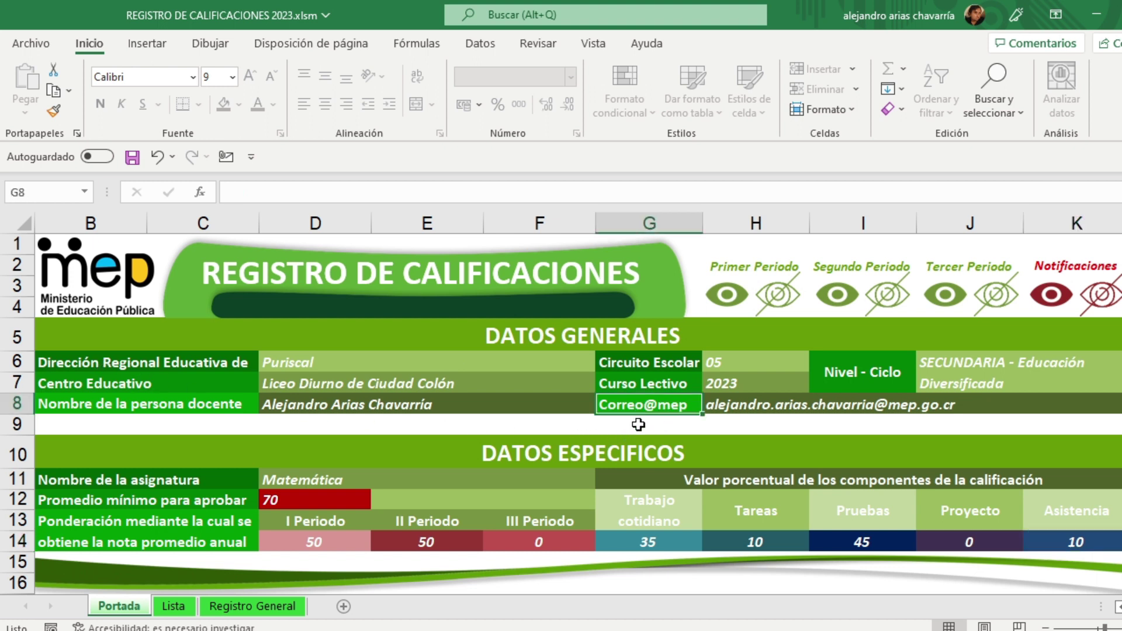
key(Delete)
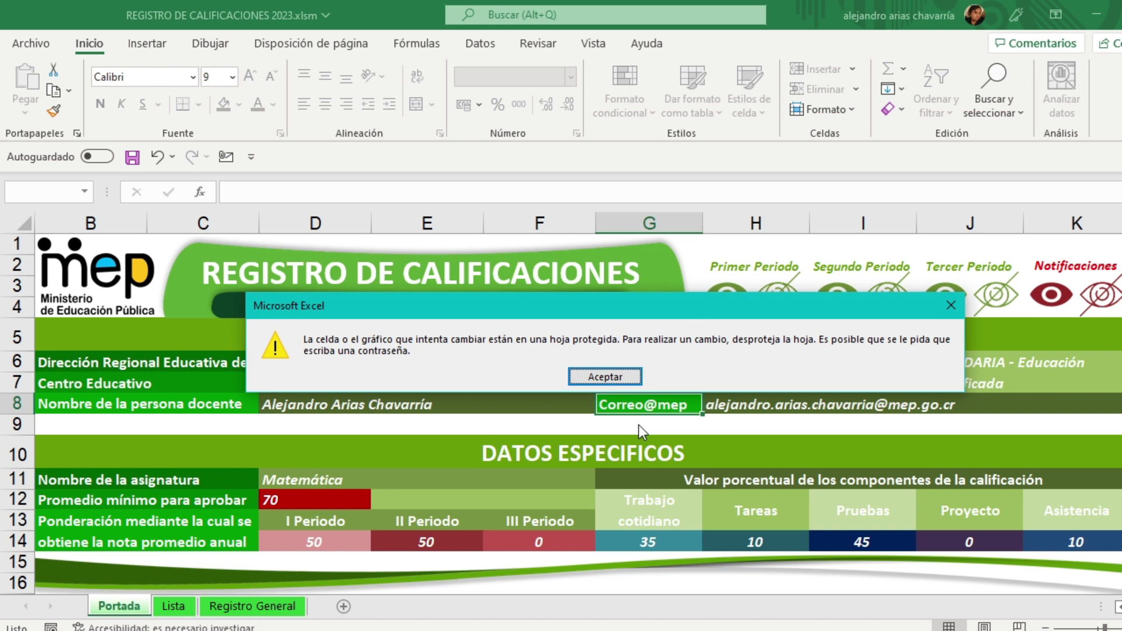
click(616, 377)
right_click(673, 227)
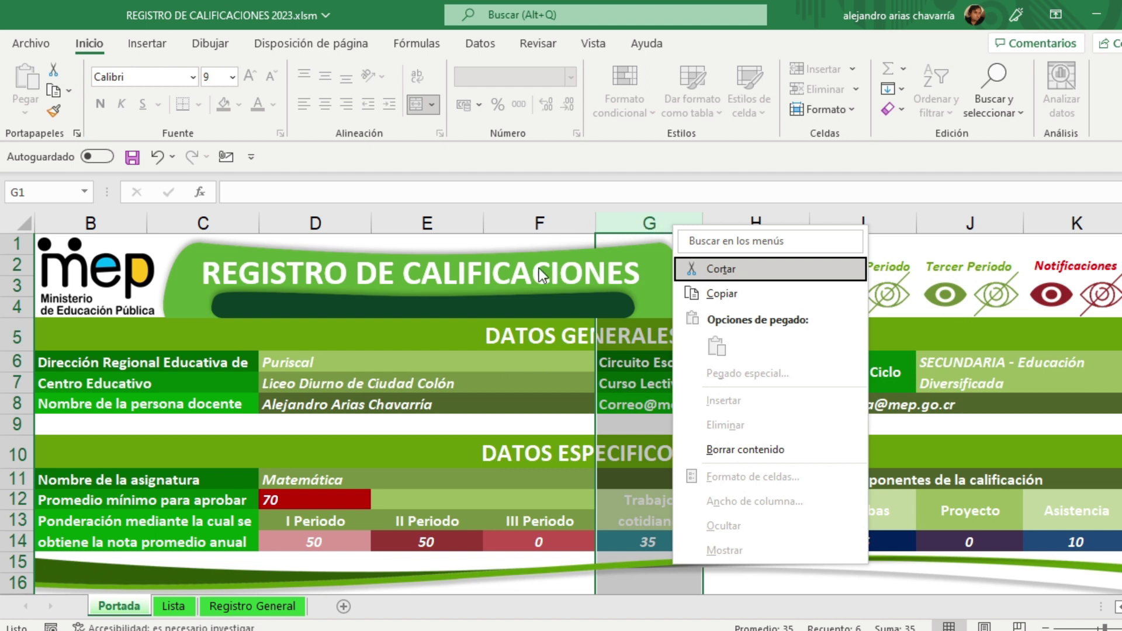
click(502, 258)
click(409, 426)
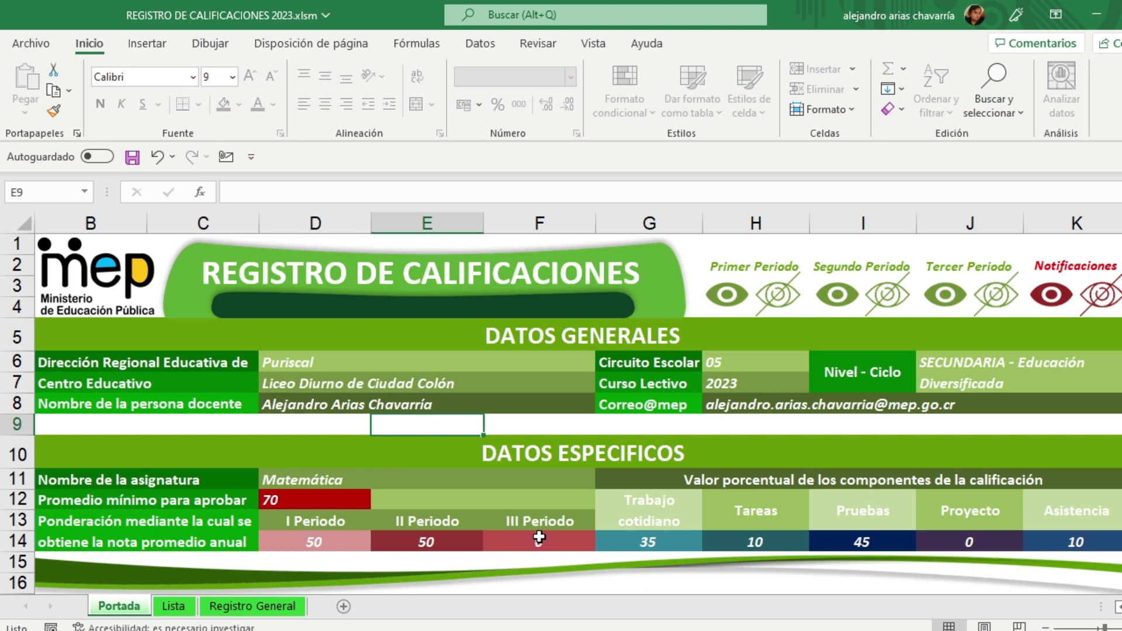
click(287, 501)
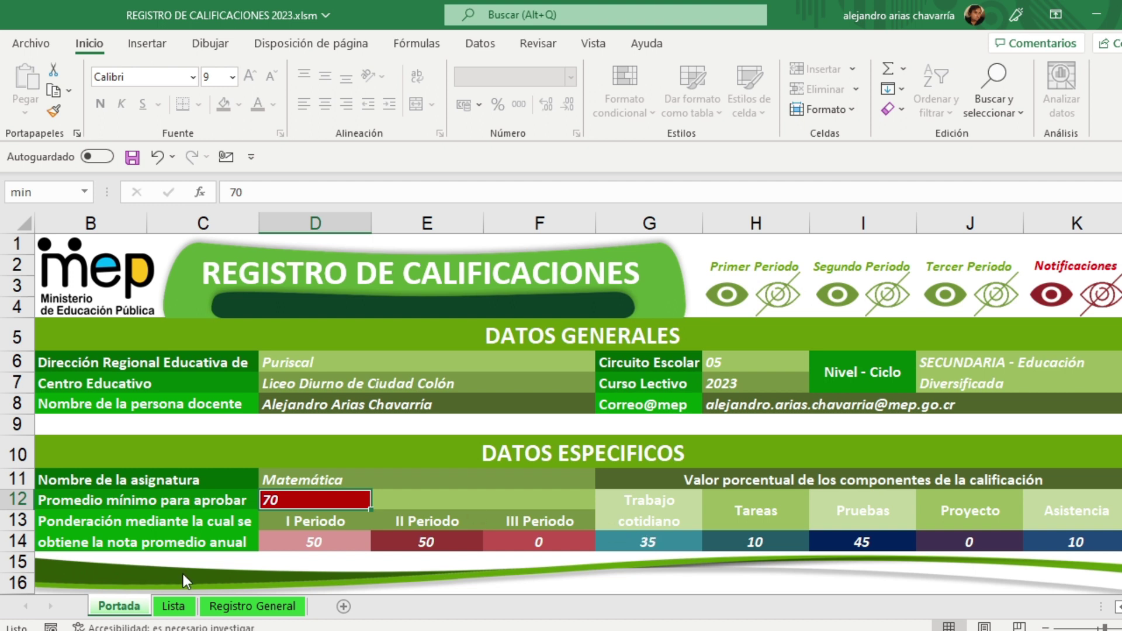
Step: Switch to the Lista sheet and browse the LISTA DE ESTUDIANTES header and rows
click(174, 607)
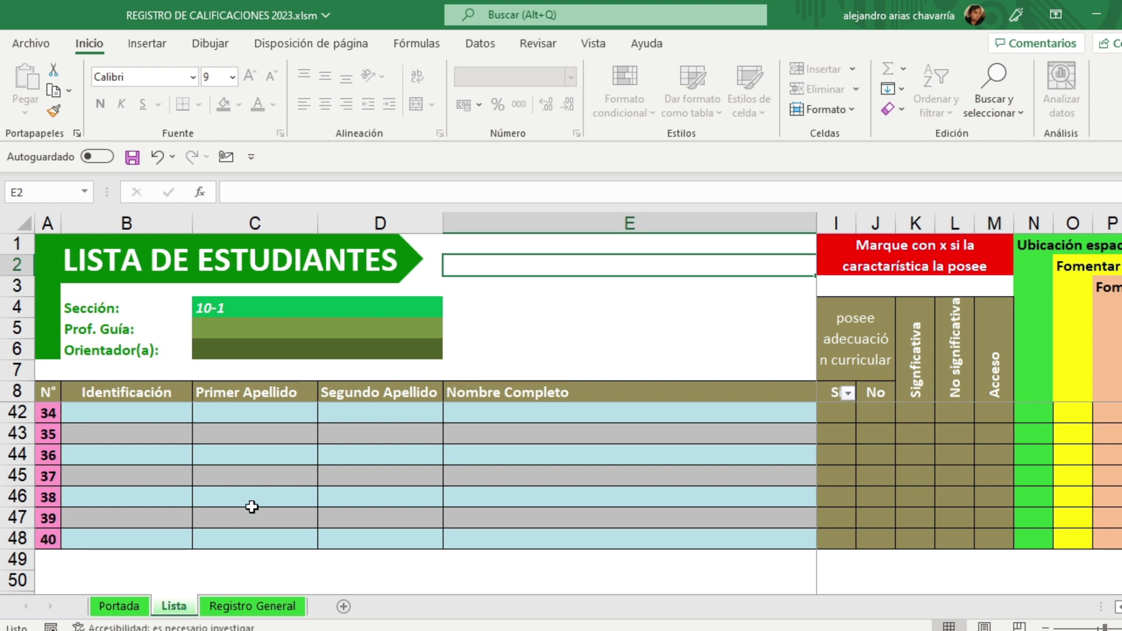
scroll(251, 507, up, 11)
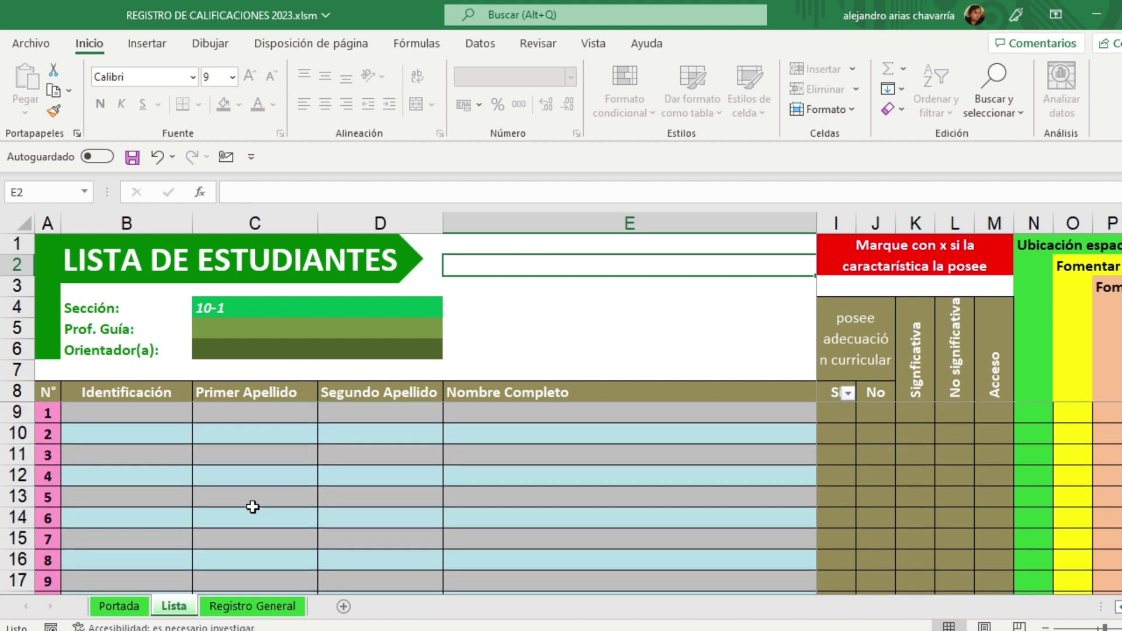
click(490, 357)
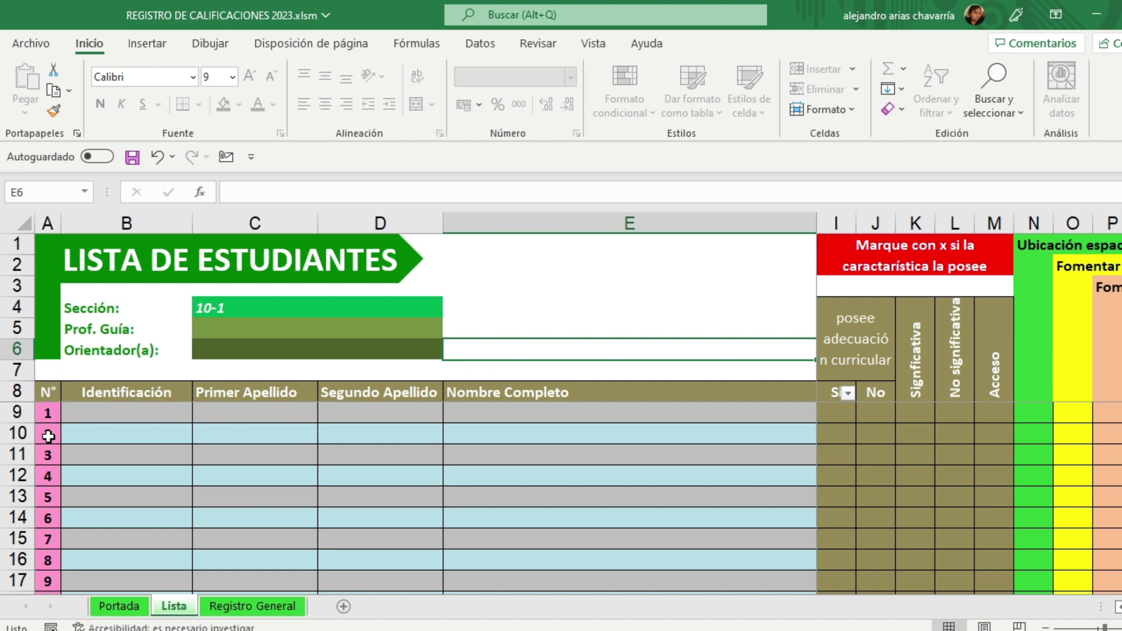
scroll(53, 425, down, 8)
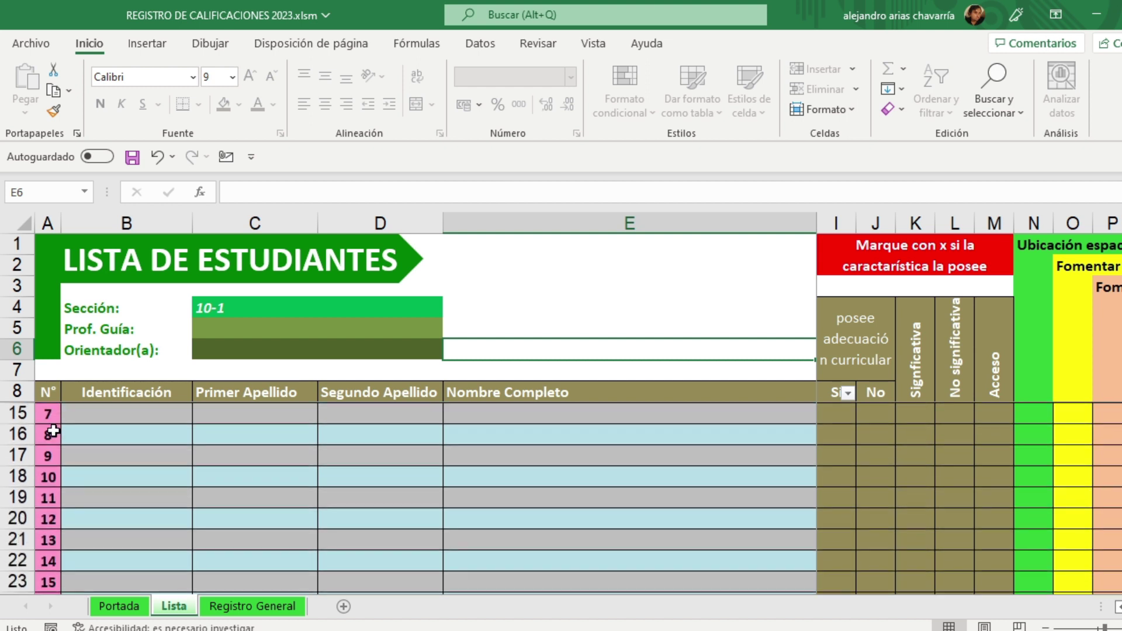
scroll(53, 431, down, 4)
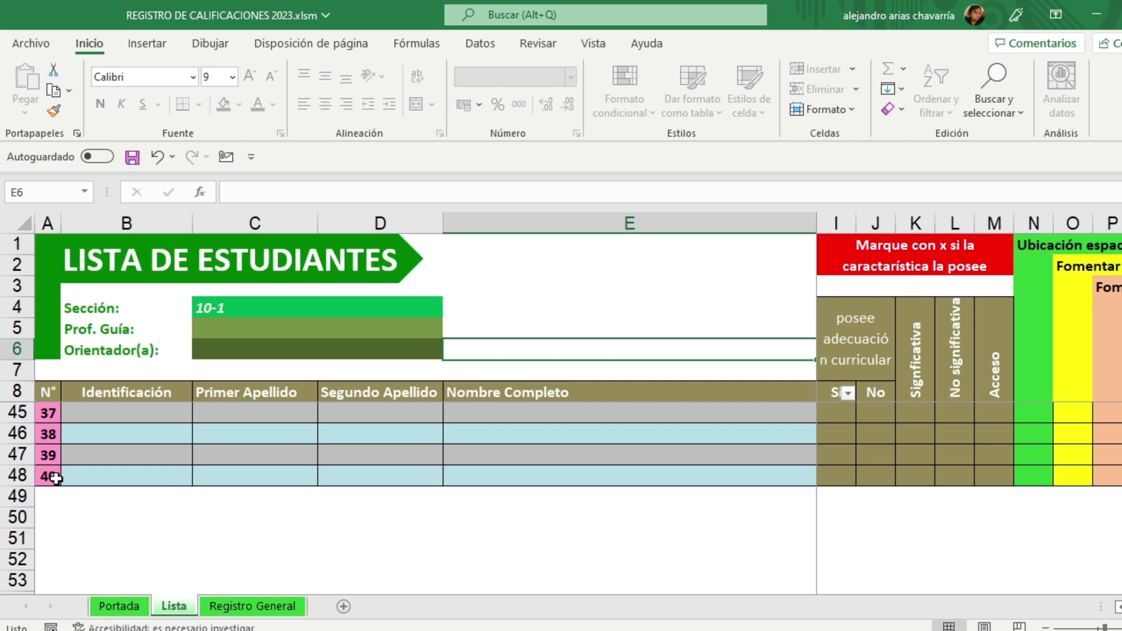
scroll(56, 478, up, 3)
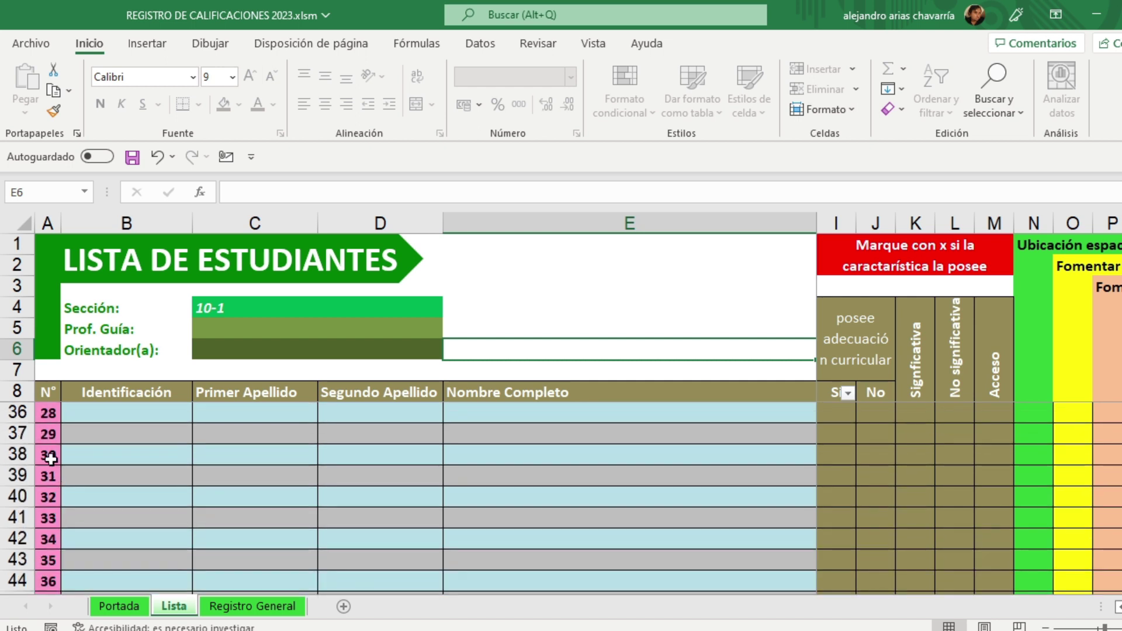
Step: Select student number 30 and zoom the sheet to about double size
click(51, 458)
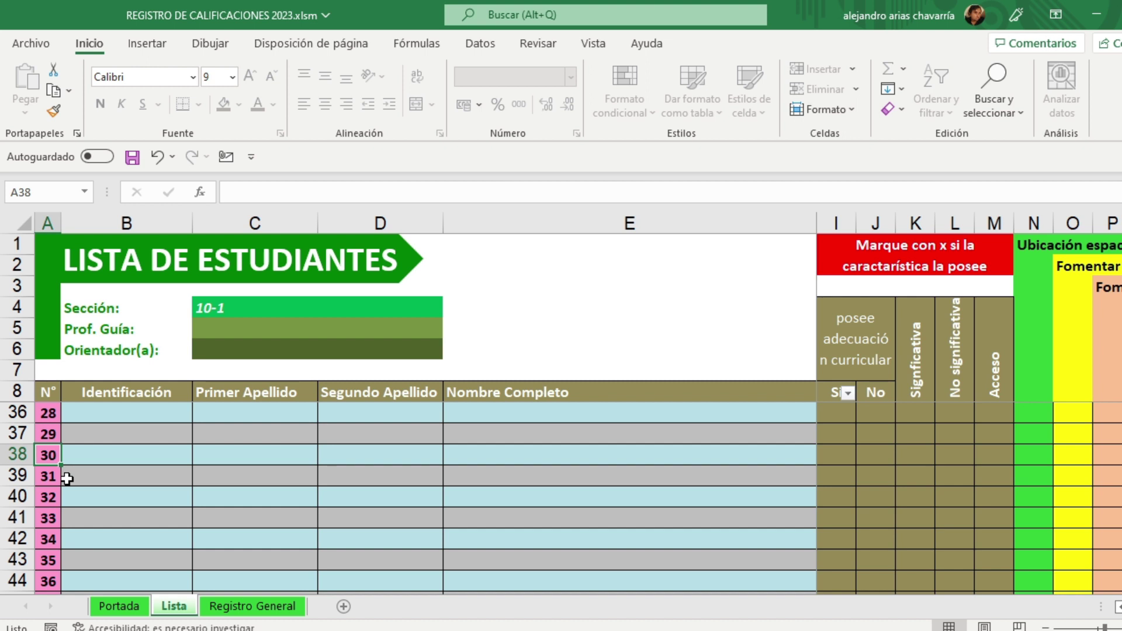
scroll(67, 479, up, 9)
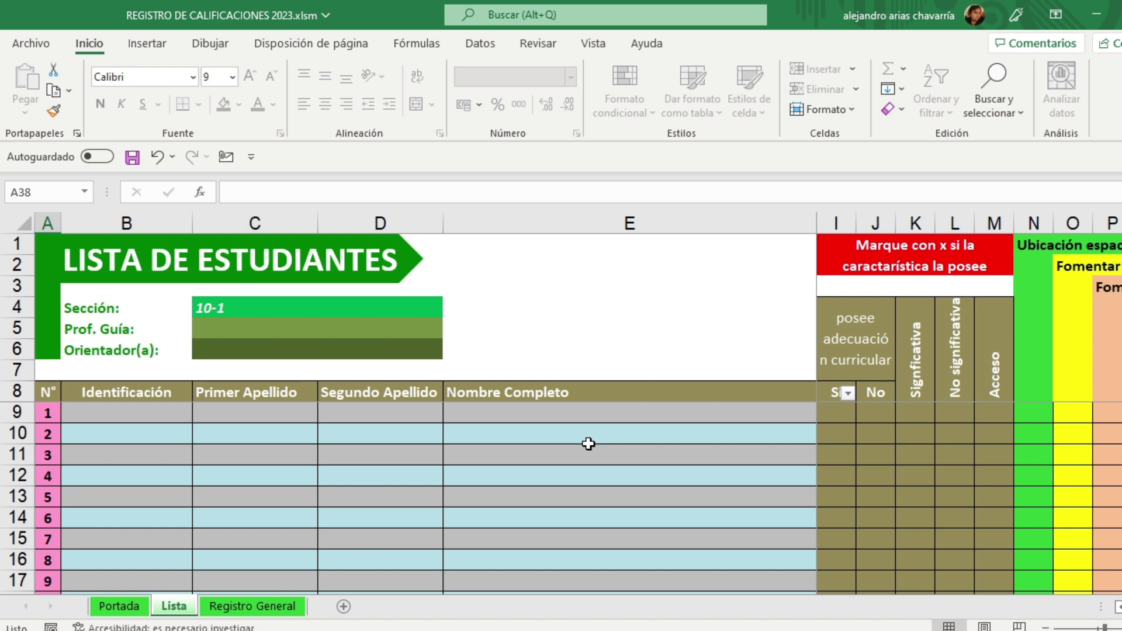
scroll(587, 444, up, 2)
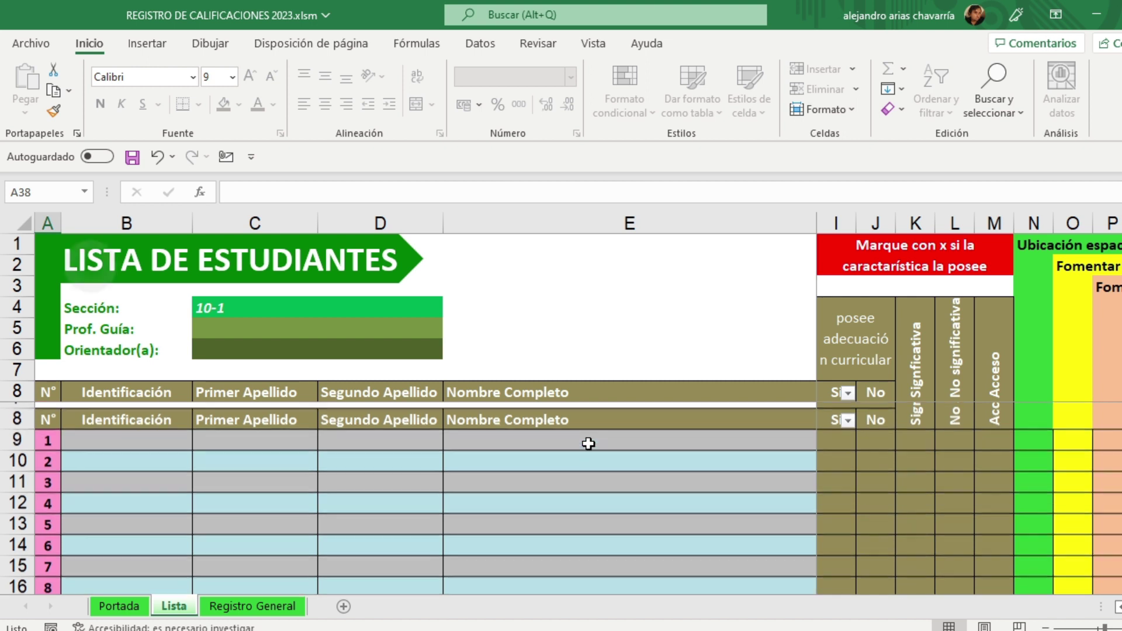
scroll(585, 444, down, 2)
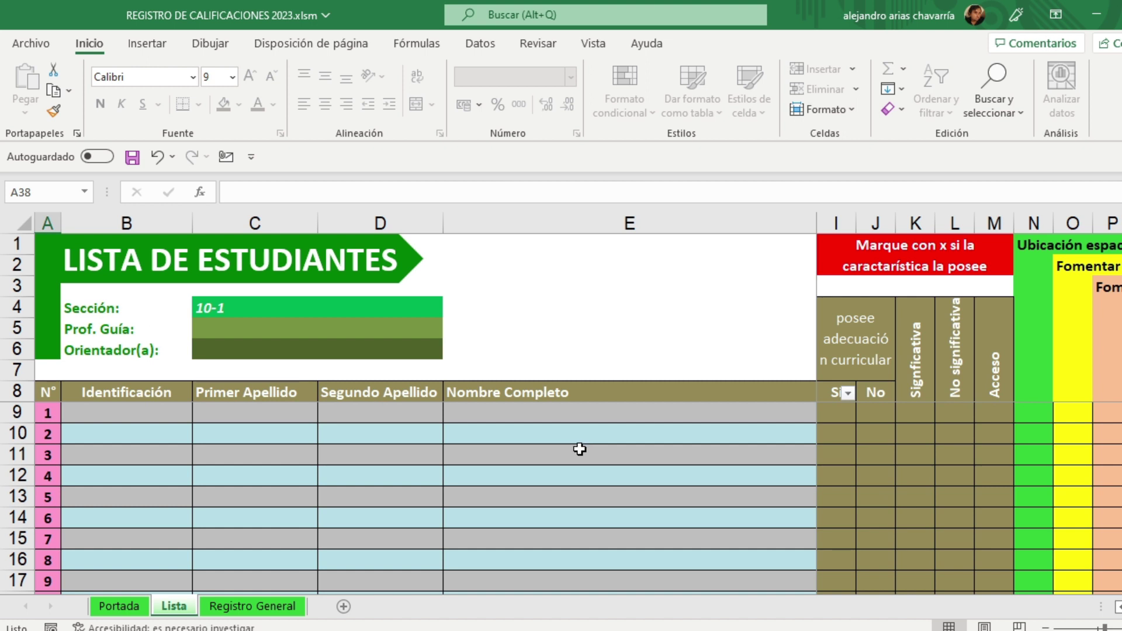
scroll(580, 449, up, 3)
scroll(577, 449, down, 3)
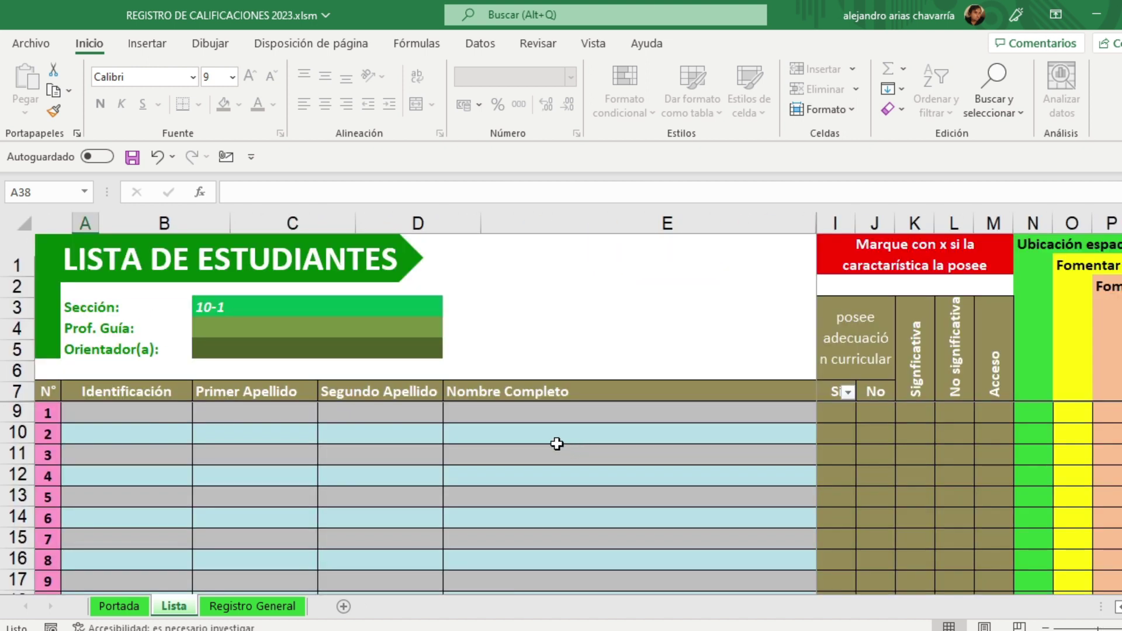
click(1120, 628)
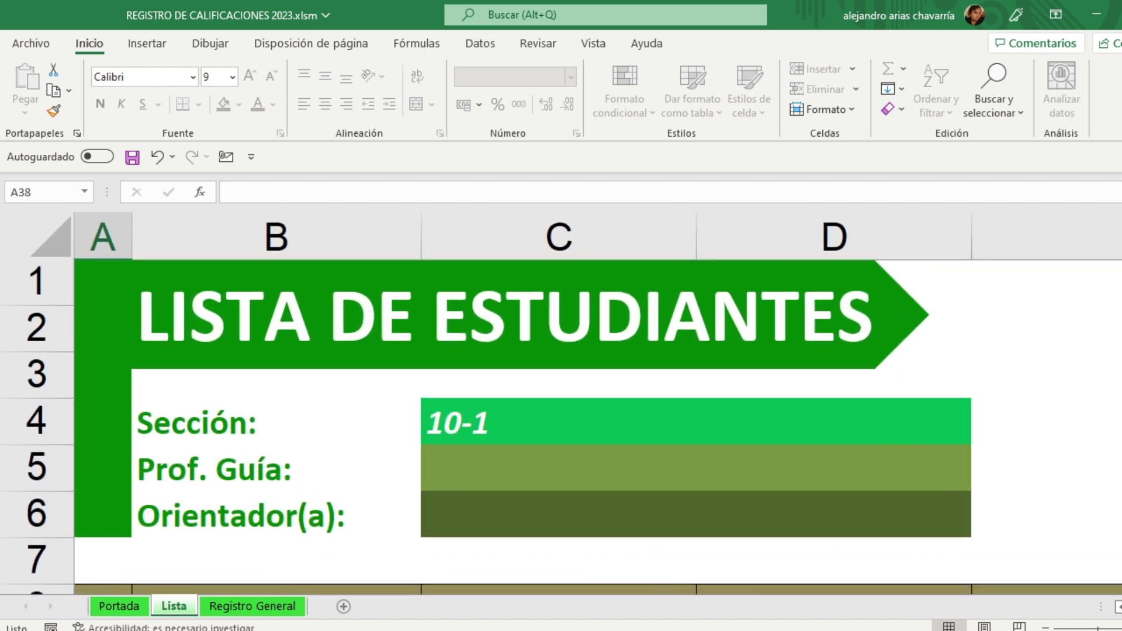
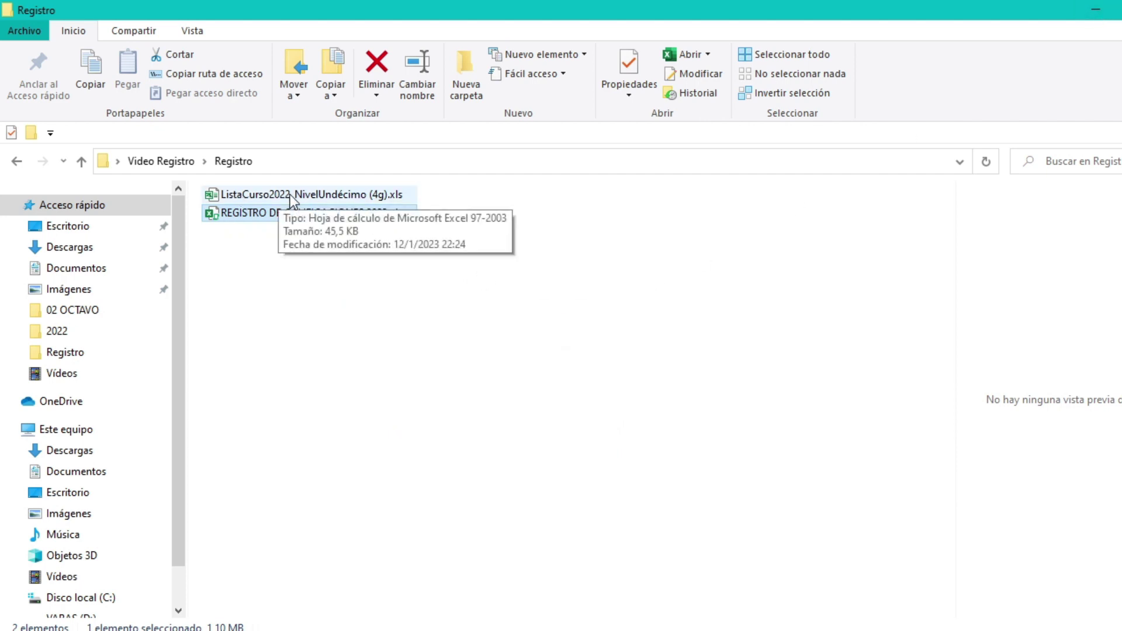
Step: Open ListaCurso2022_NivelUndécimo (4g).xls from the Registro folder in Excel
click(290, 194)
double_click(326, 198)
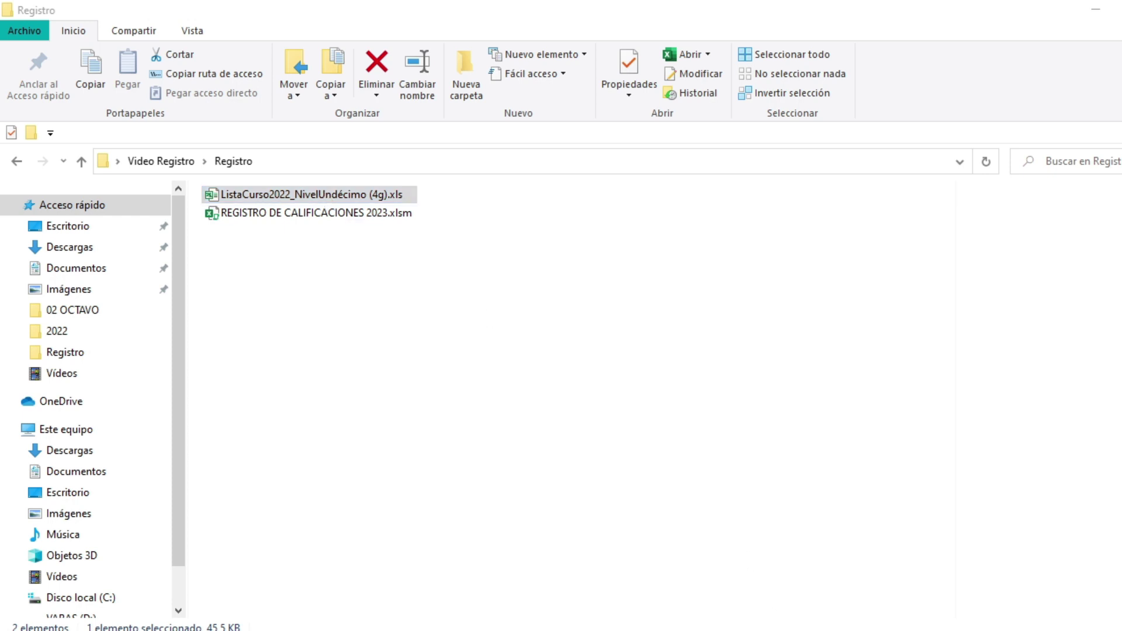
click(763, 630)
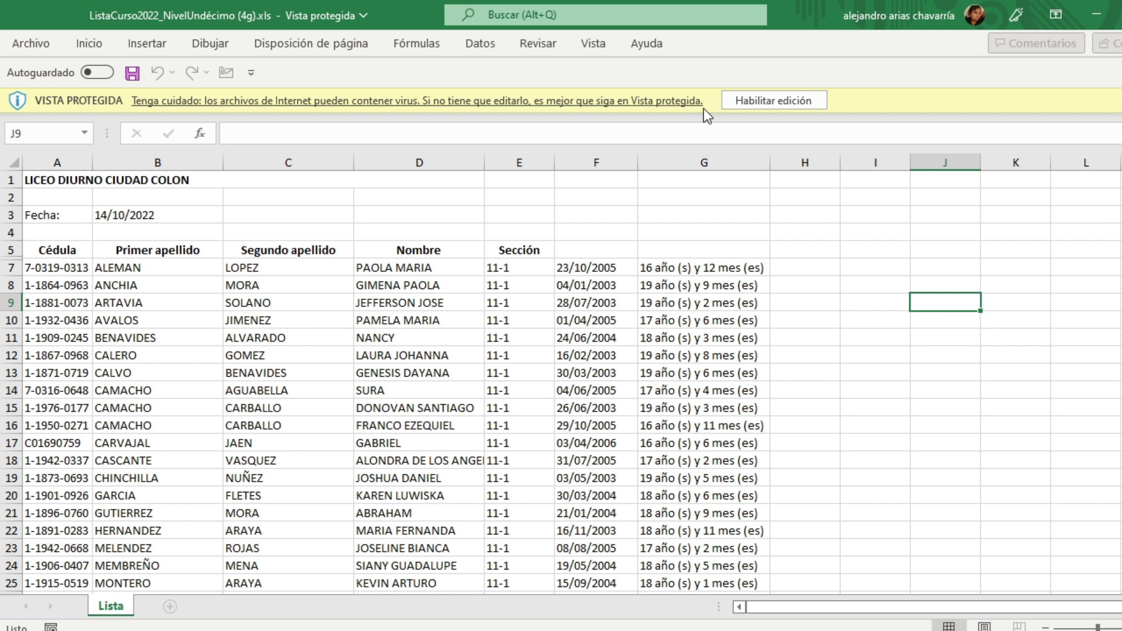
Step: Enable editing on the protected ListaCurso2022 class list
click(793, 99)
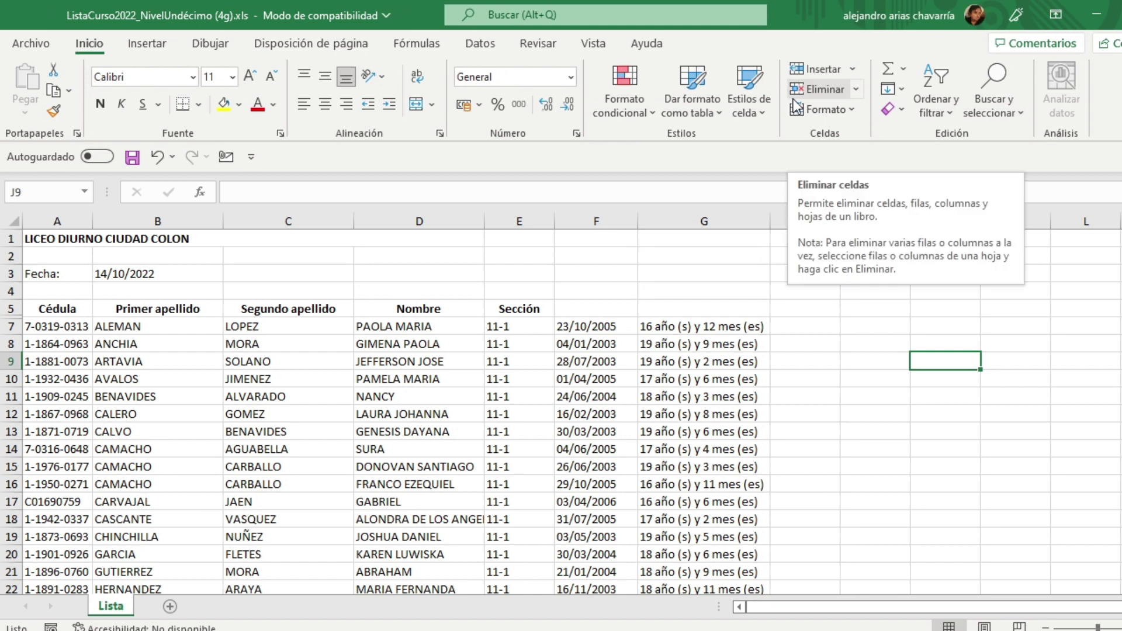
scroll(793, 104, up, 3)
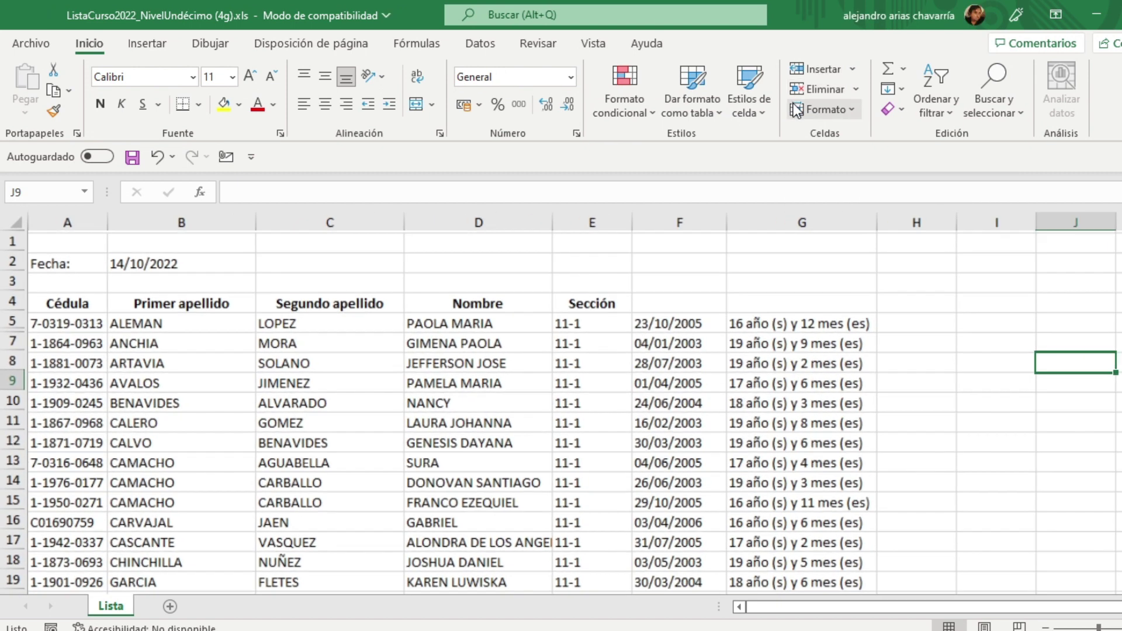
scroll(796, 111, up, 2)
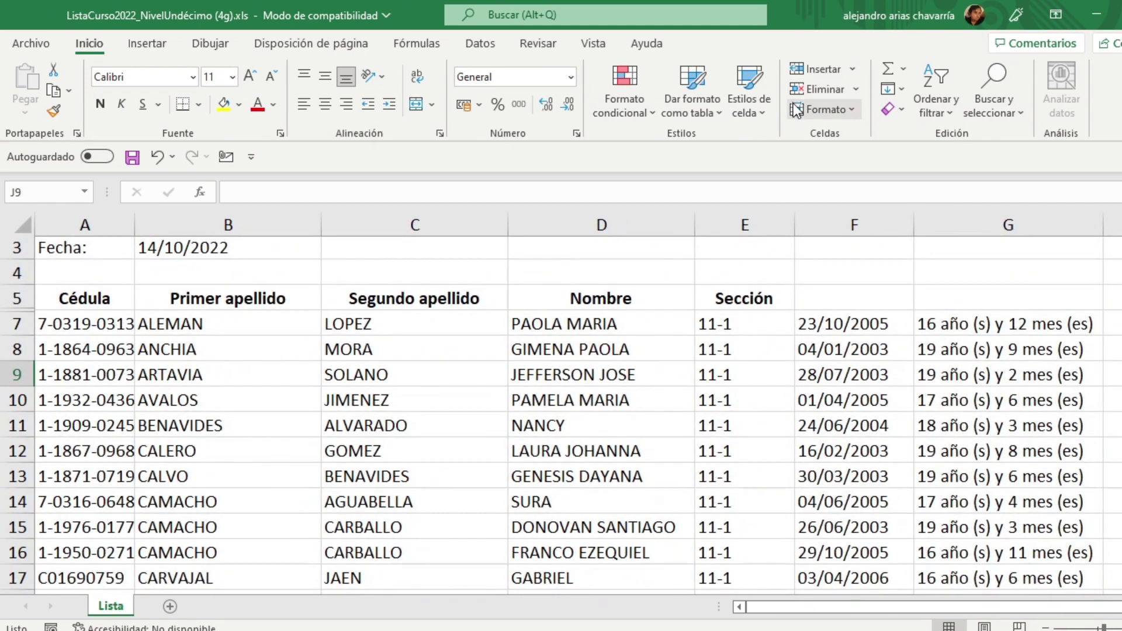
Step: Review the Cédula, Primer apellido, Segundo apellido, Nombre and Sección headers and the first student row
click(85, 298)
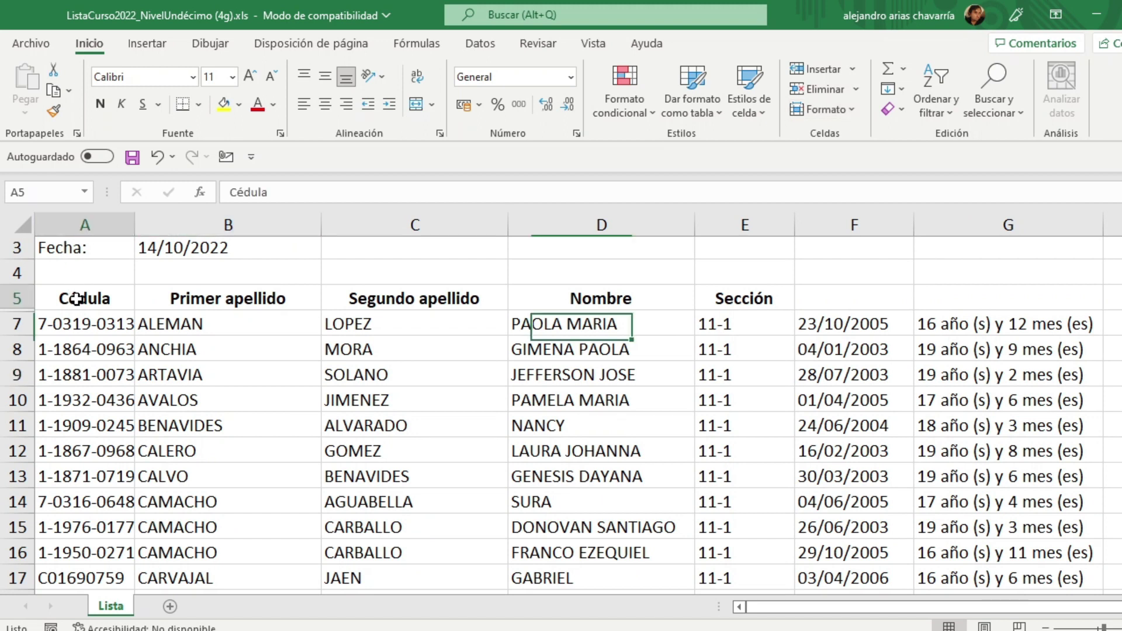
click(233, 299)
click(410, 299)
click(608, 299)
click(734, 299)
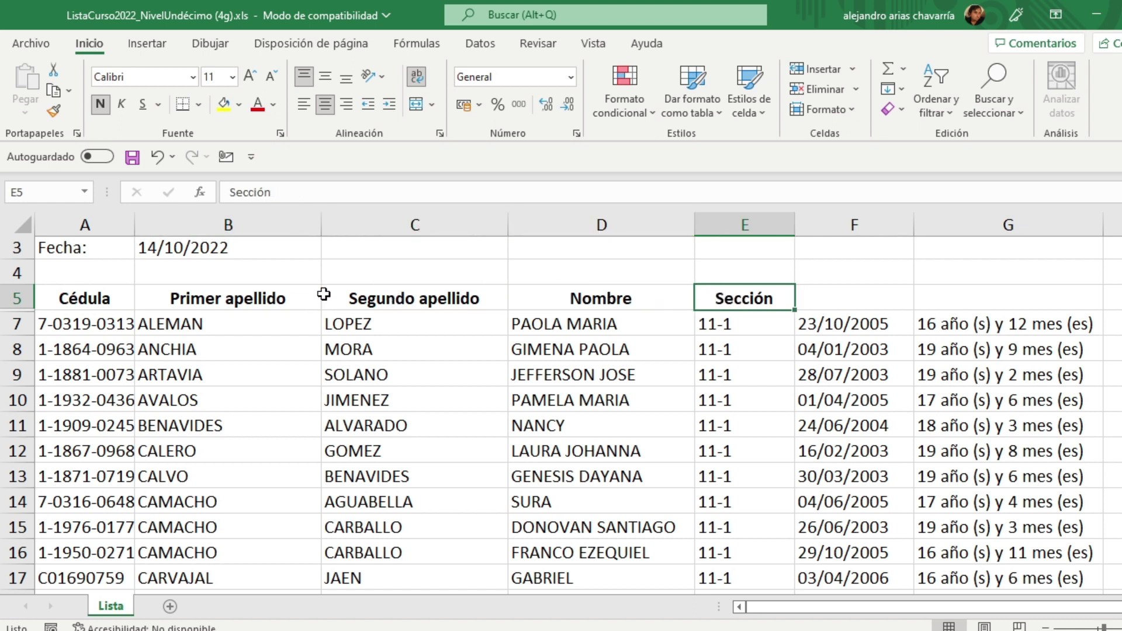
click(150, 321)
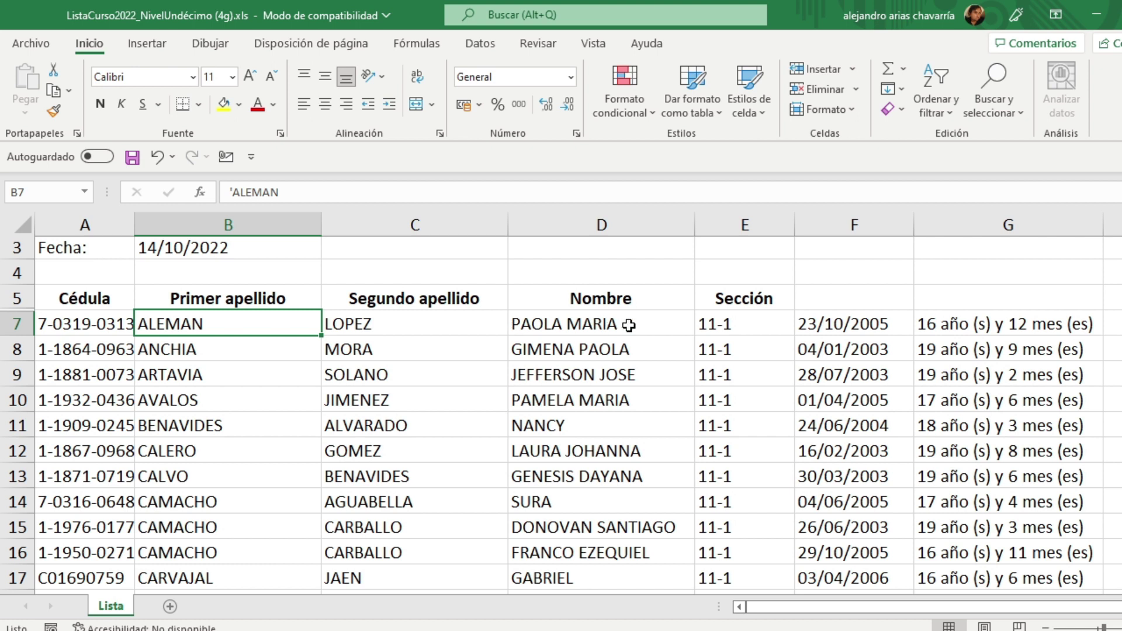
Step: Copy the five students' rows A7:D11 and switch to REGISTRO DE CALIFICACIONES 2023.xlsm
drag(63, 322, 591, 421)
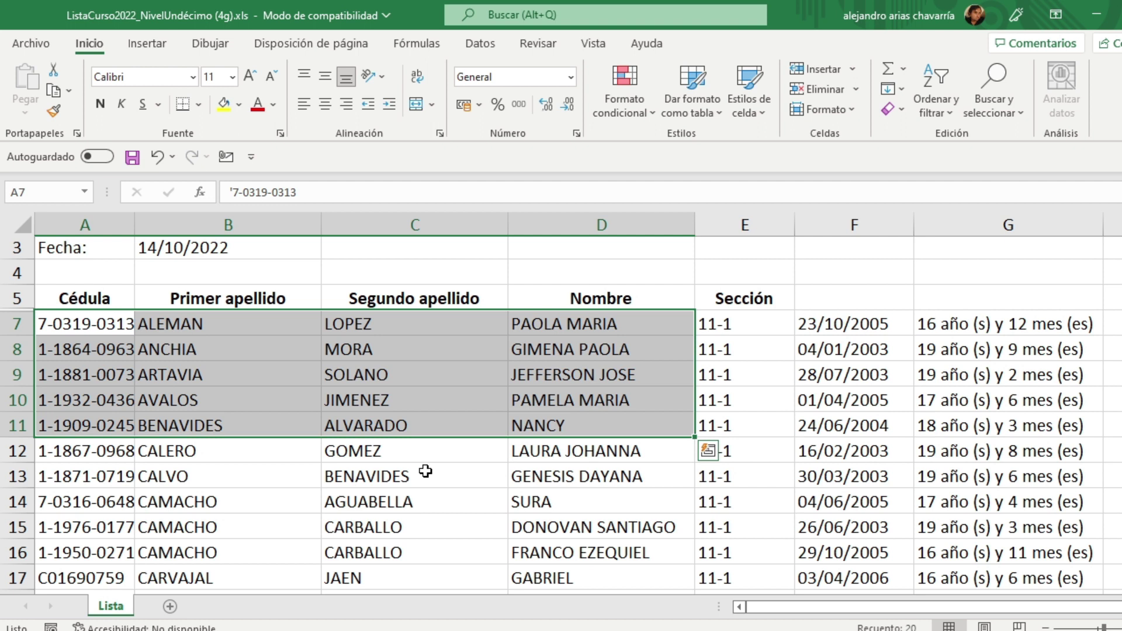
right_click(65, 325)
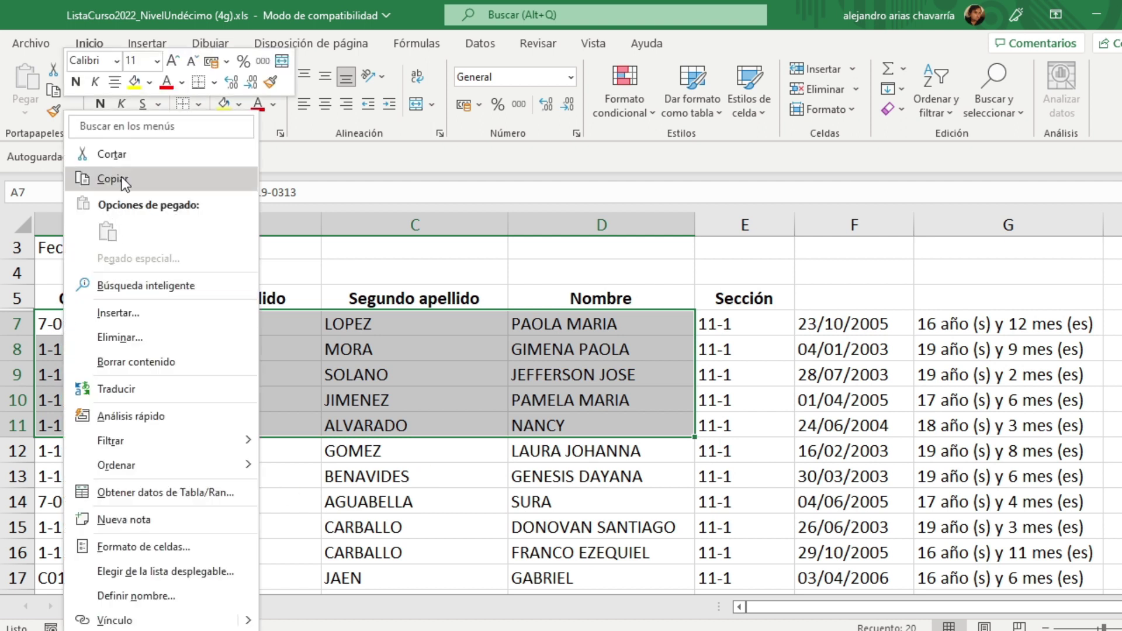
click(127, 179)
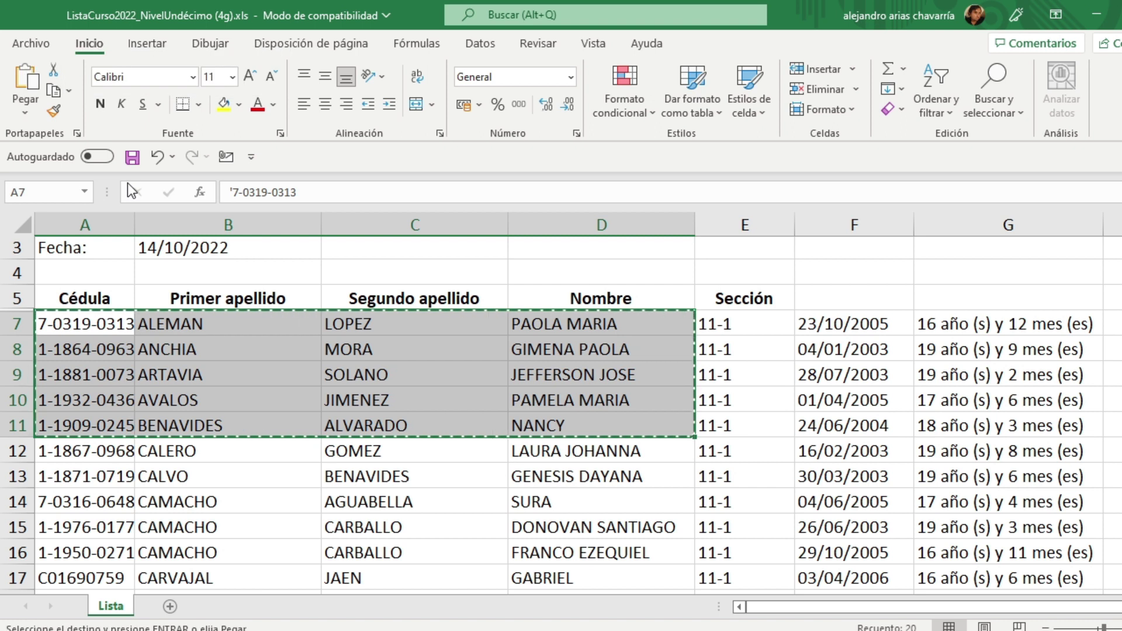
click(753, 630)
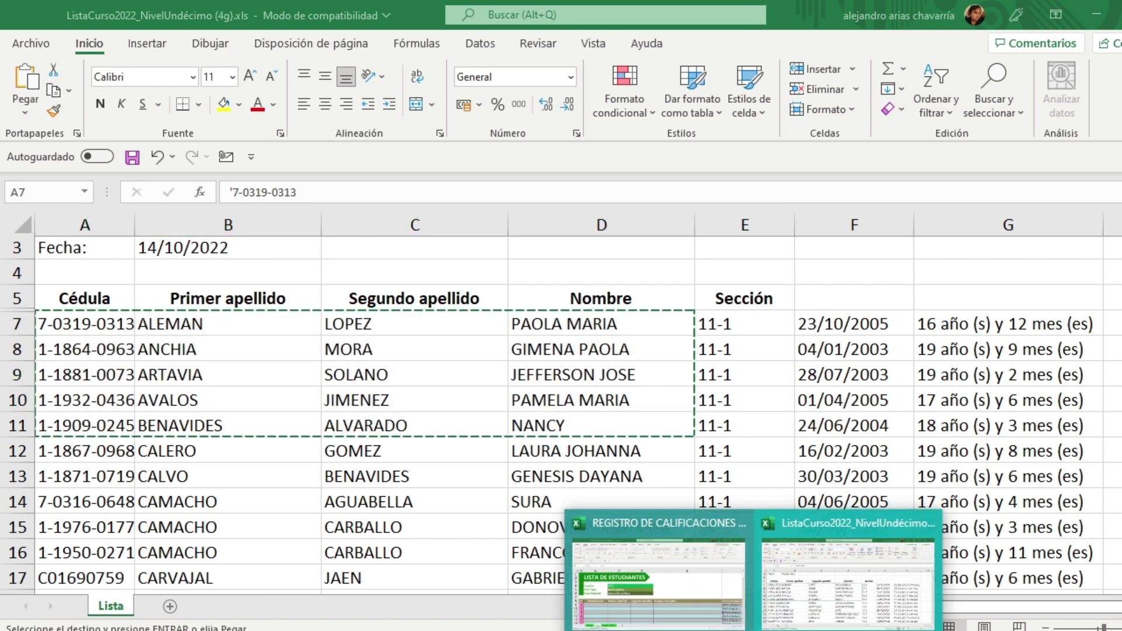
click(704, 598)
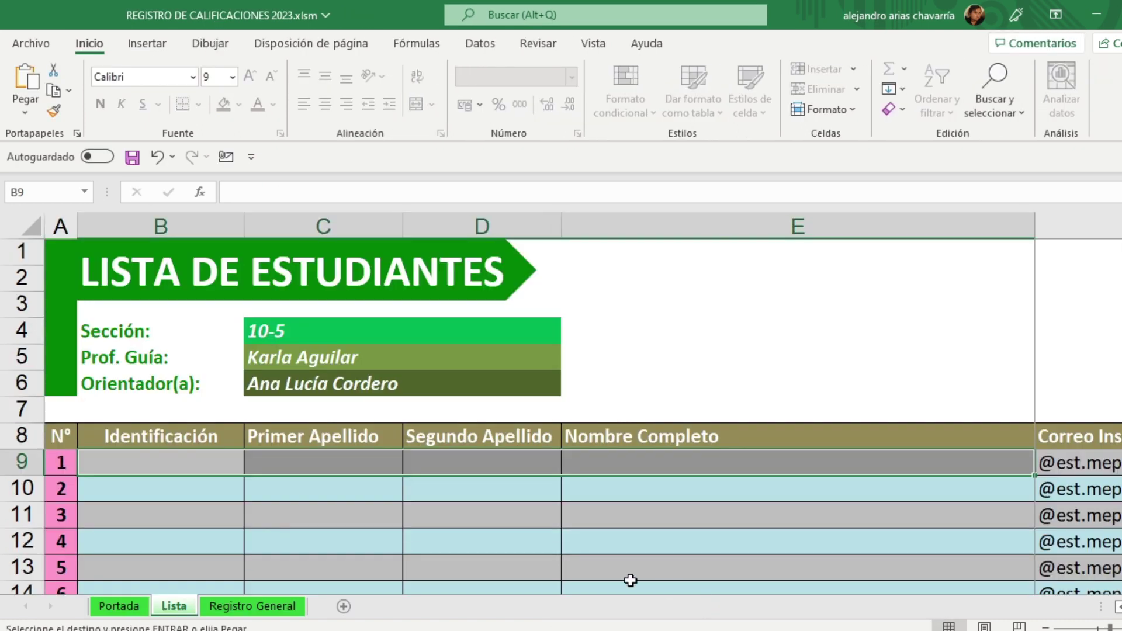
Step: Paste the copied IDs and names into B9 as values only via Pegado especial
click(146, 456)
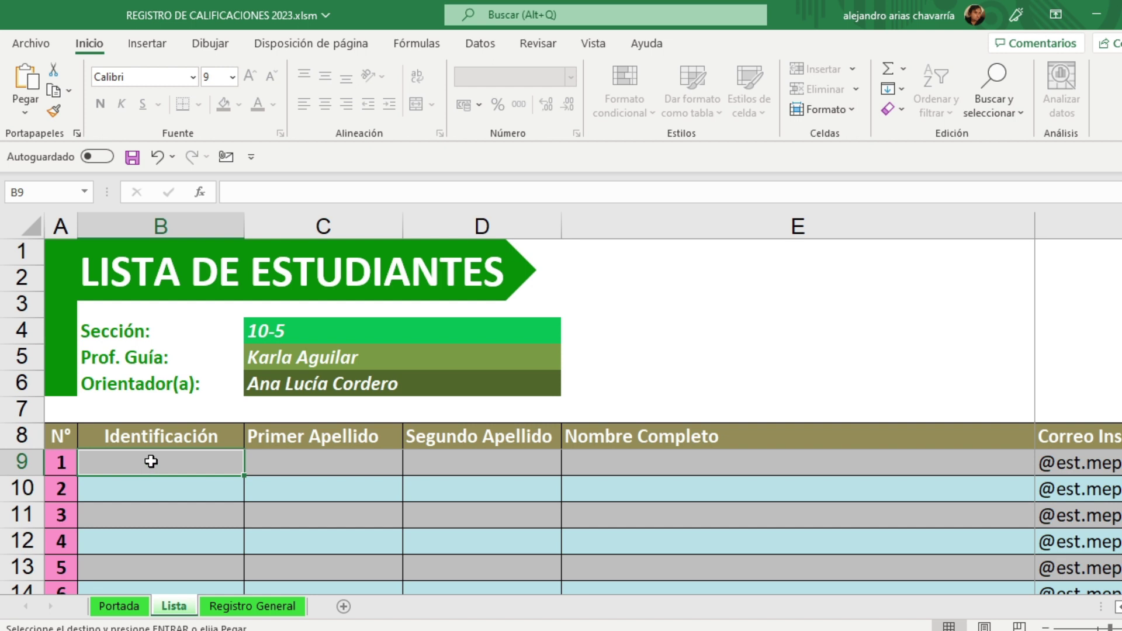
right_click(152, 464)
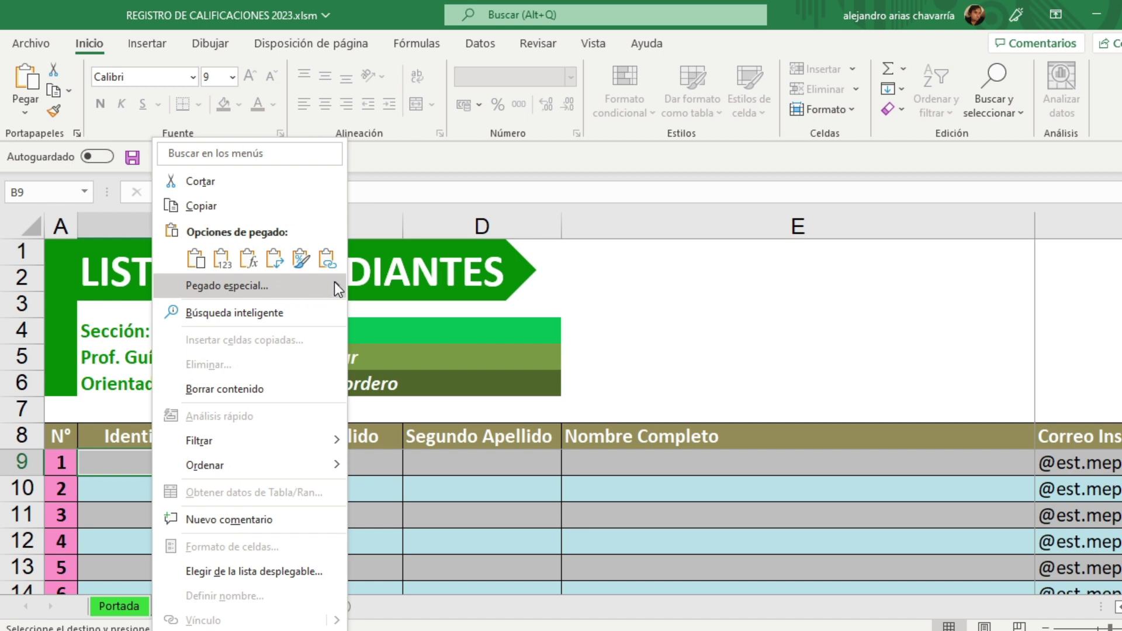
mouse_move(339, 289)
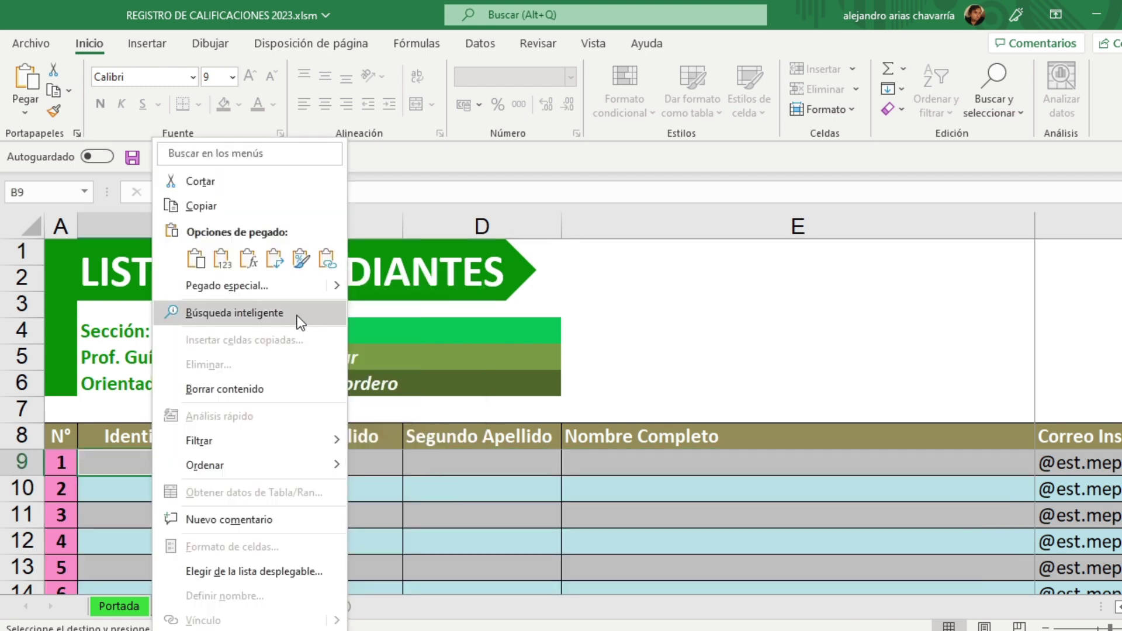
click(255, 286)
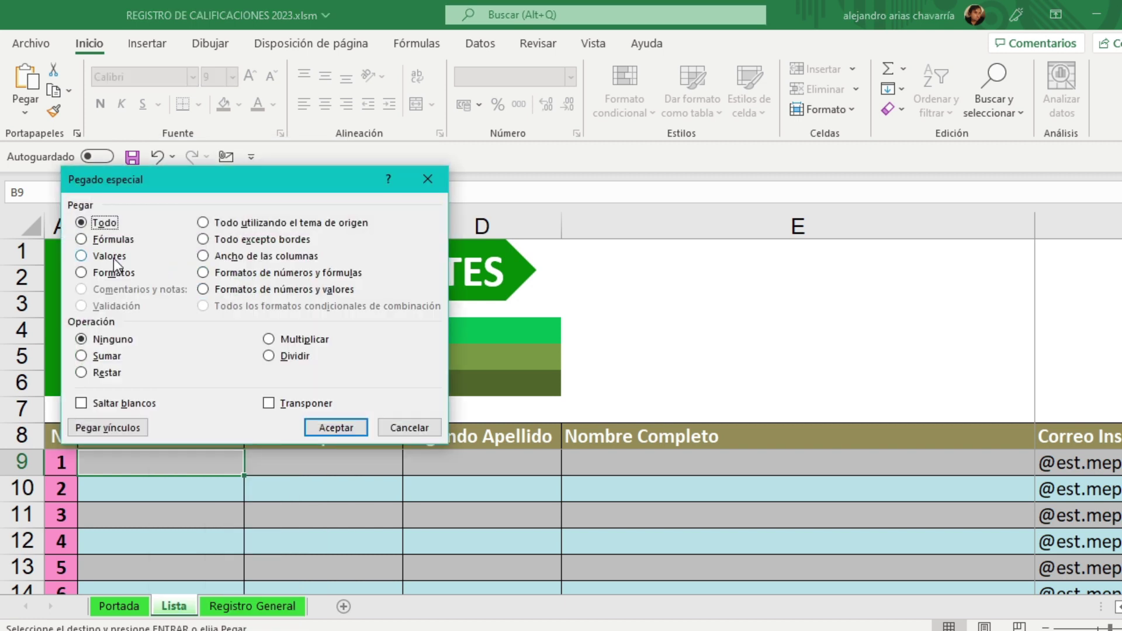
click(102, 257)
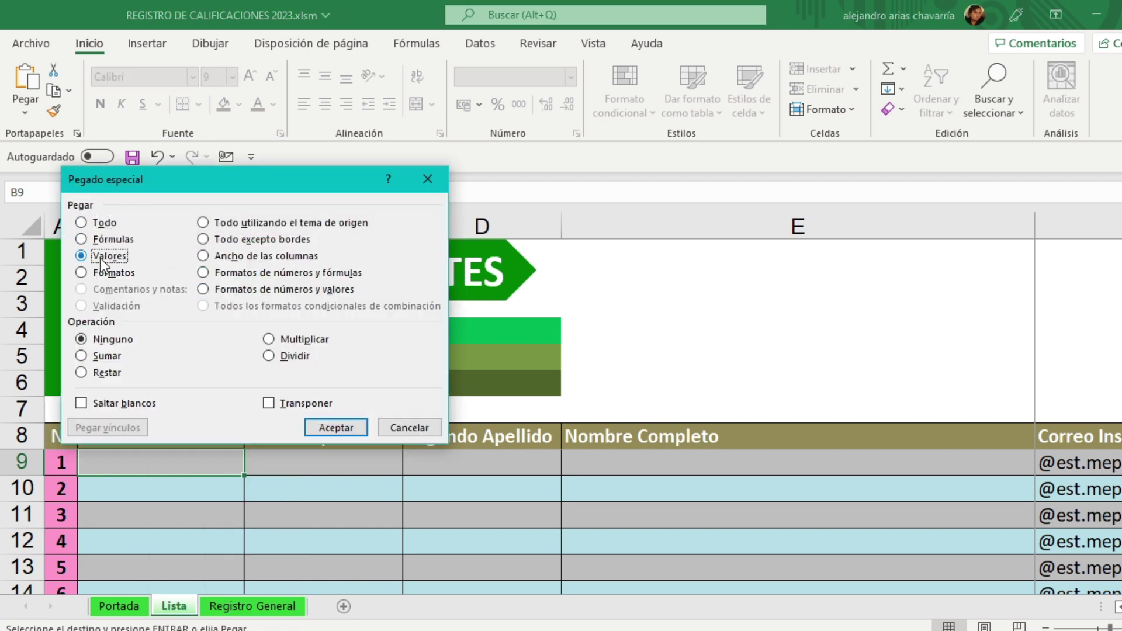
click(325, 428)
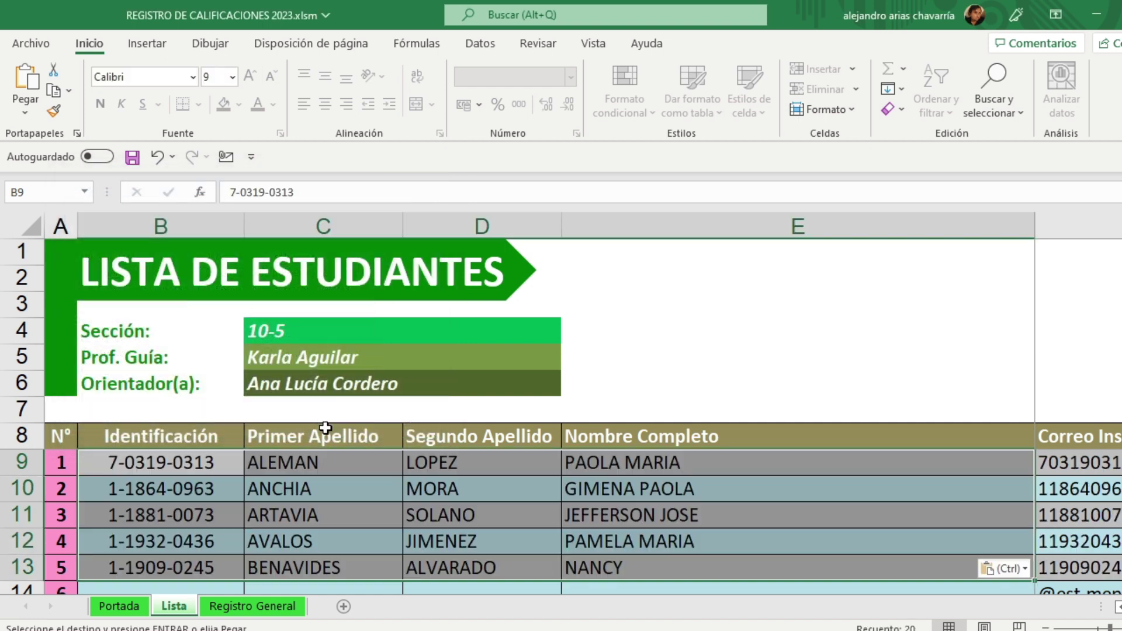
click(375, 506)
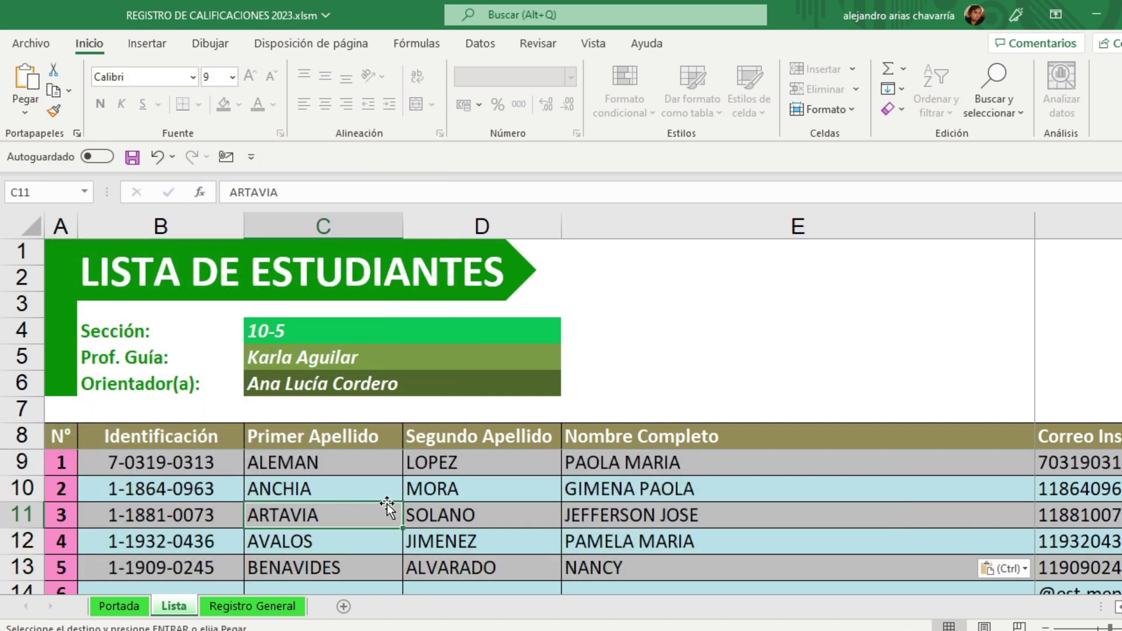
click(175, 462)
click(325, 462)
click(478, 463)
click(621, 465)
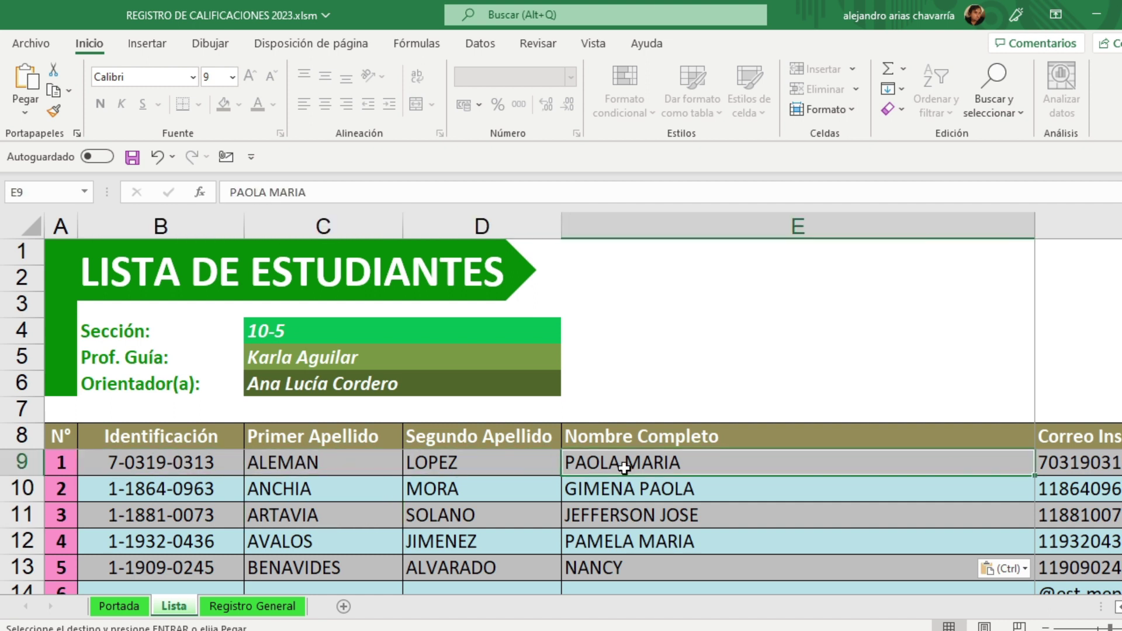
click(184, 464)
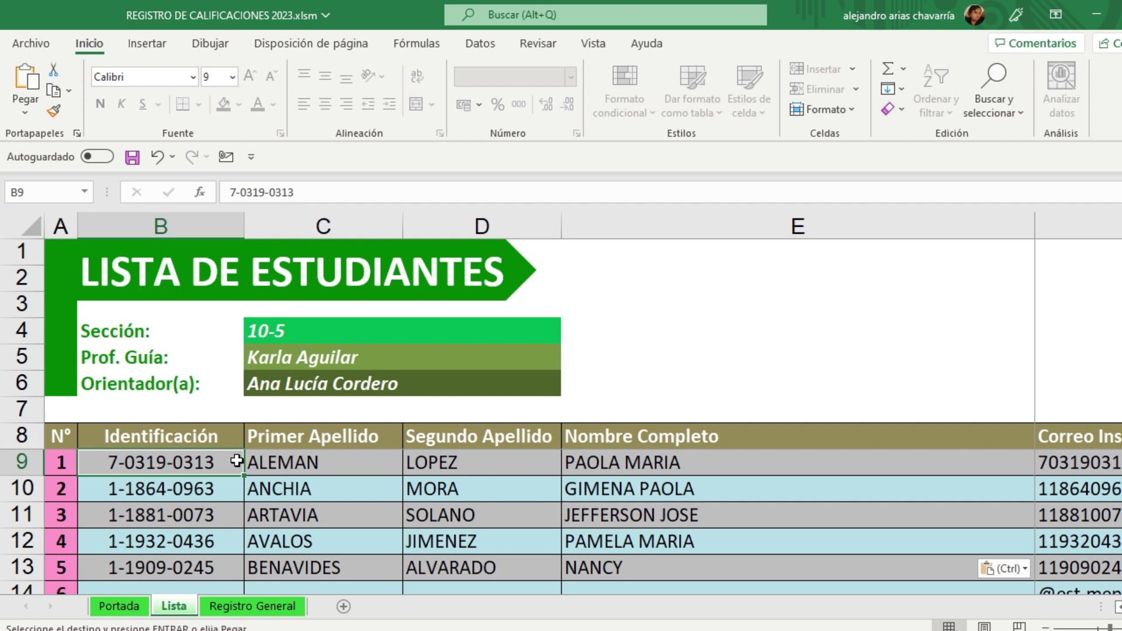
click(319, 462)
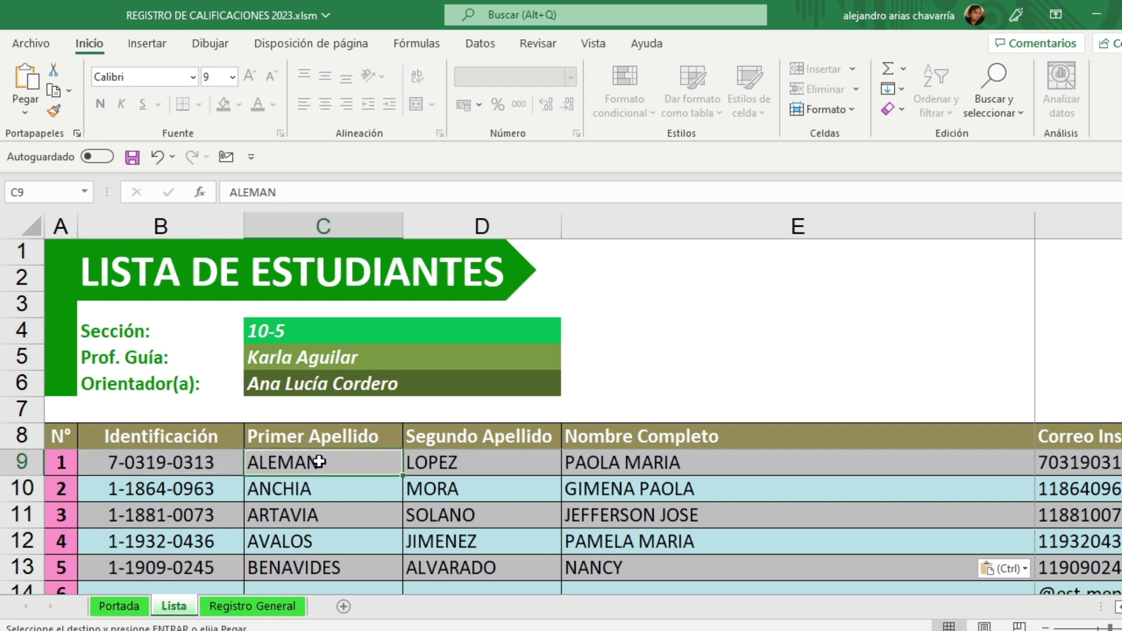
click(481, 465)
click(614, 466)
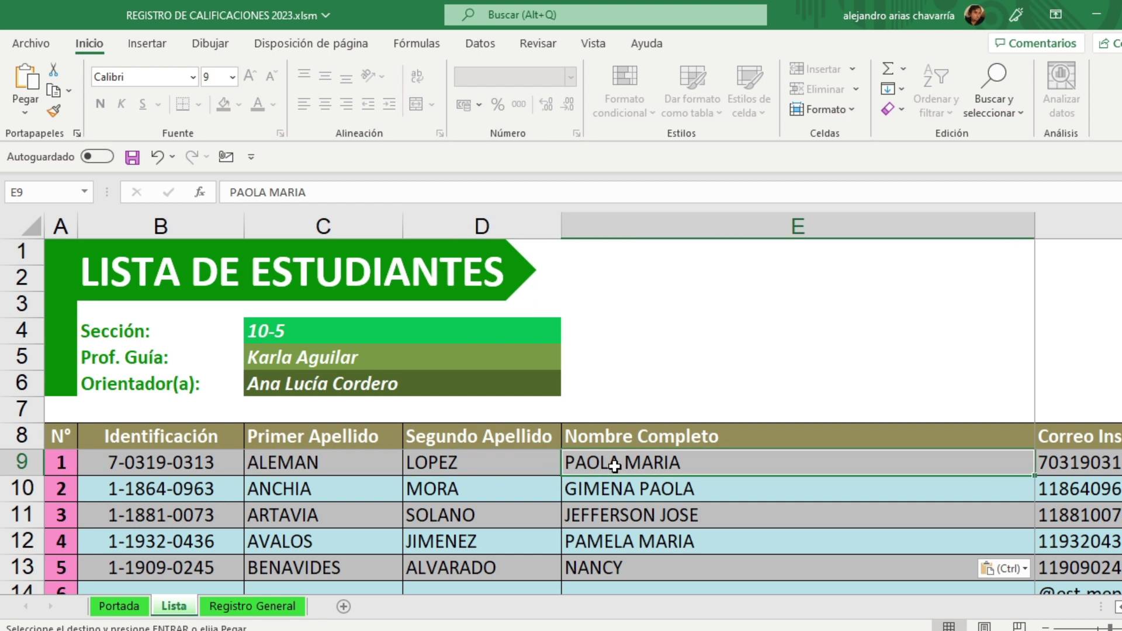
mouse_move(754, 630)
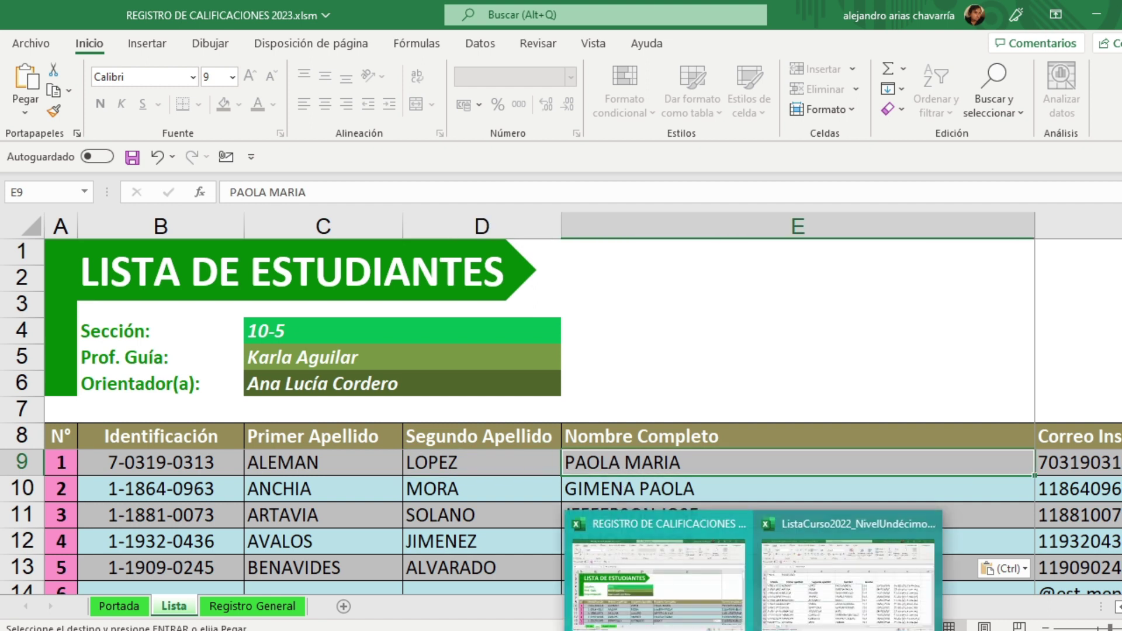
click(847, 579)
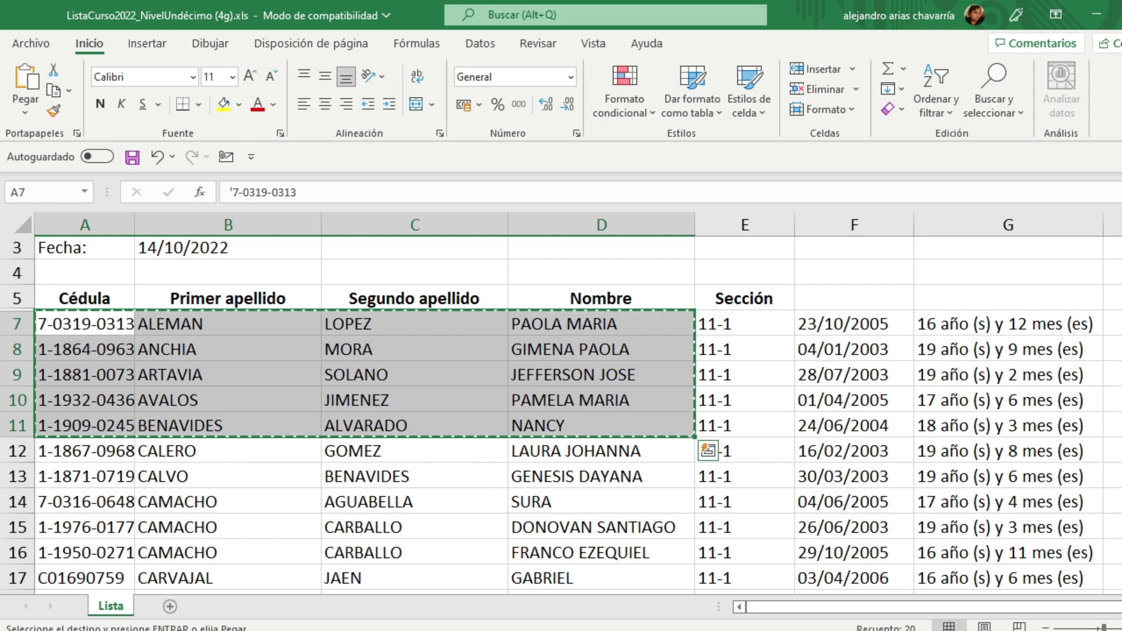
key(alt+Tab)
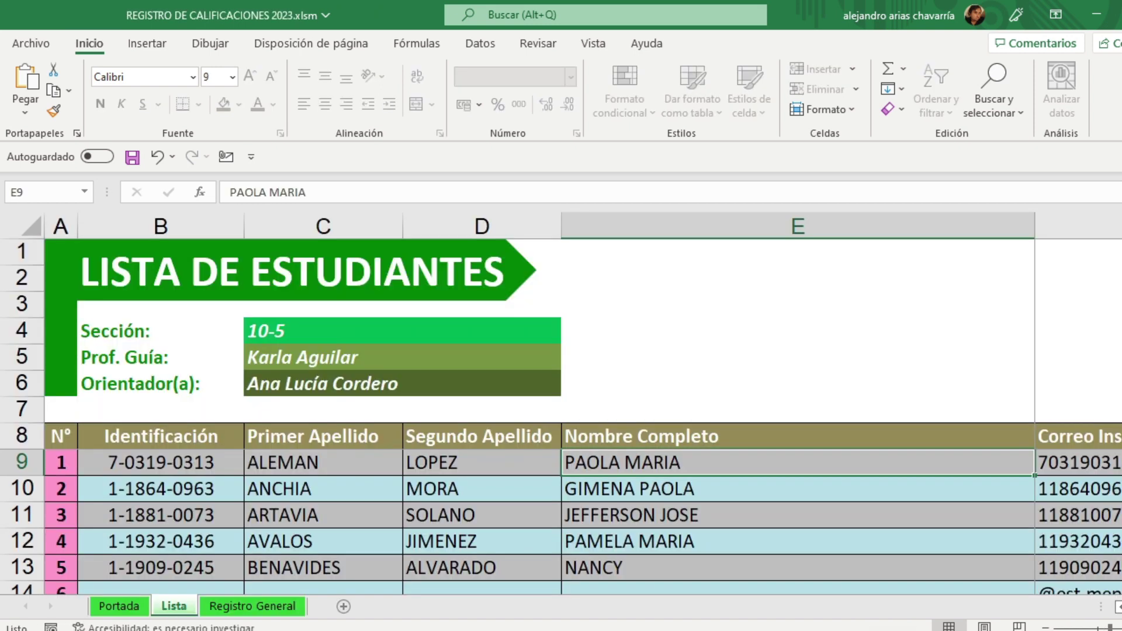
click(314, 495)
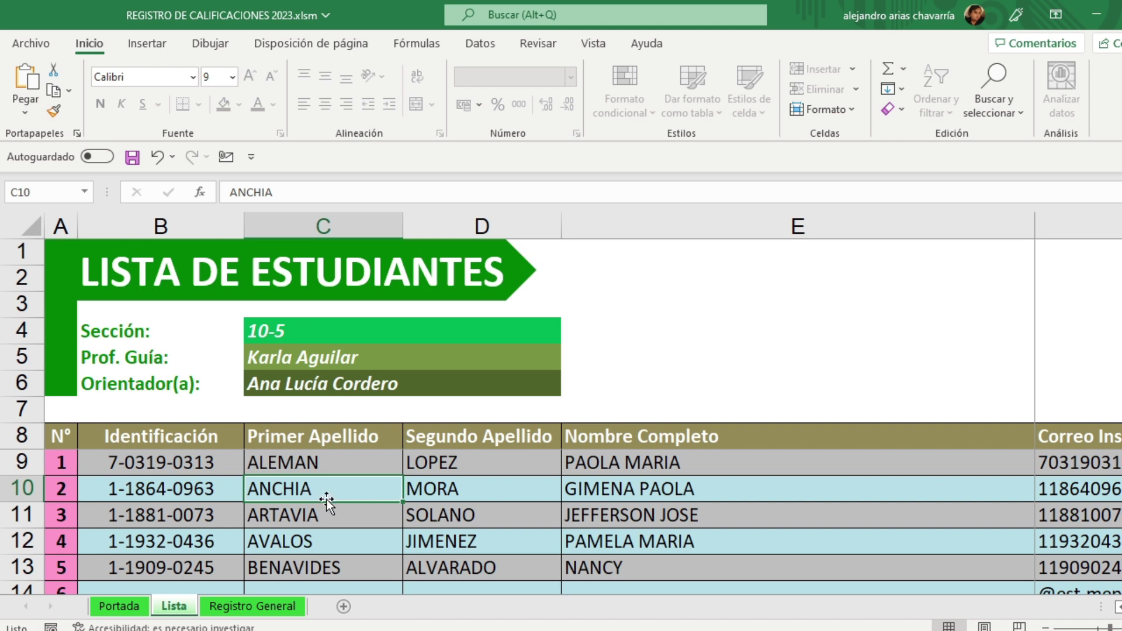
click(1047, 627)
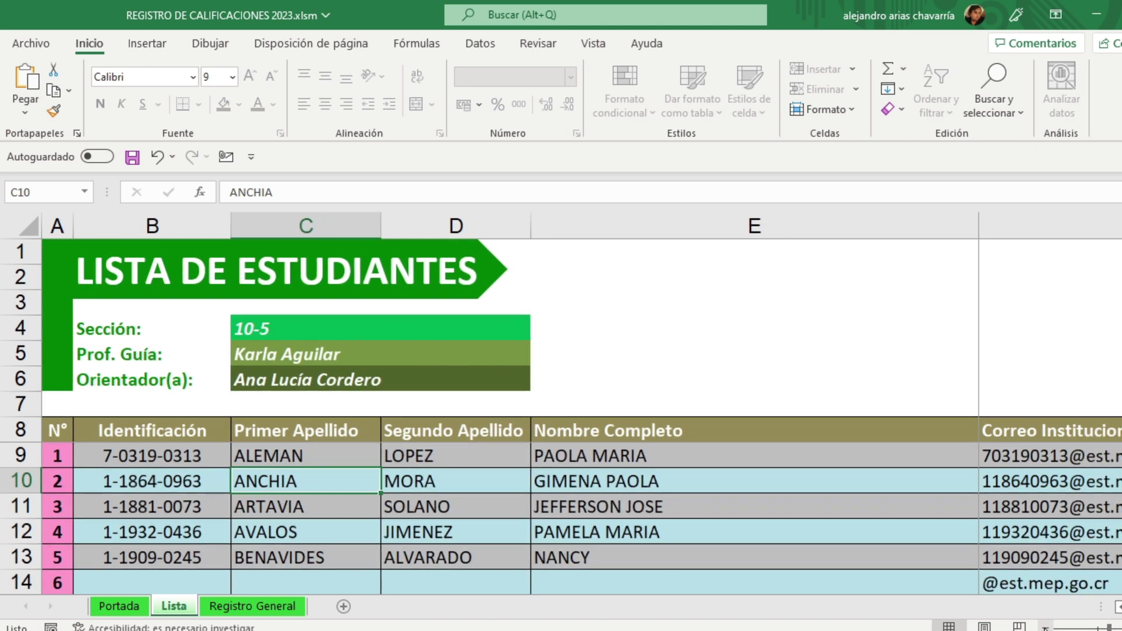
click(1047, 628)
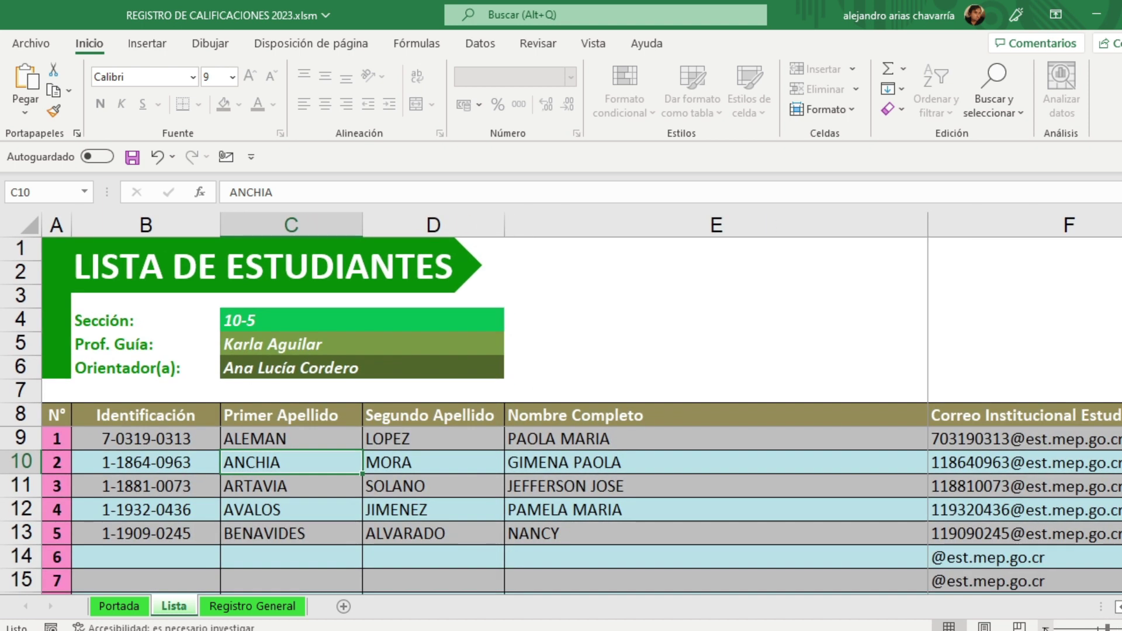
click(970, 415)
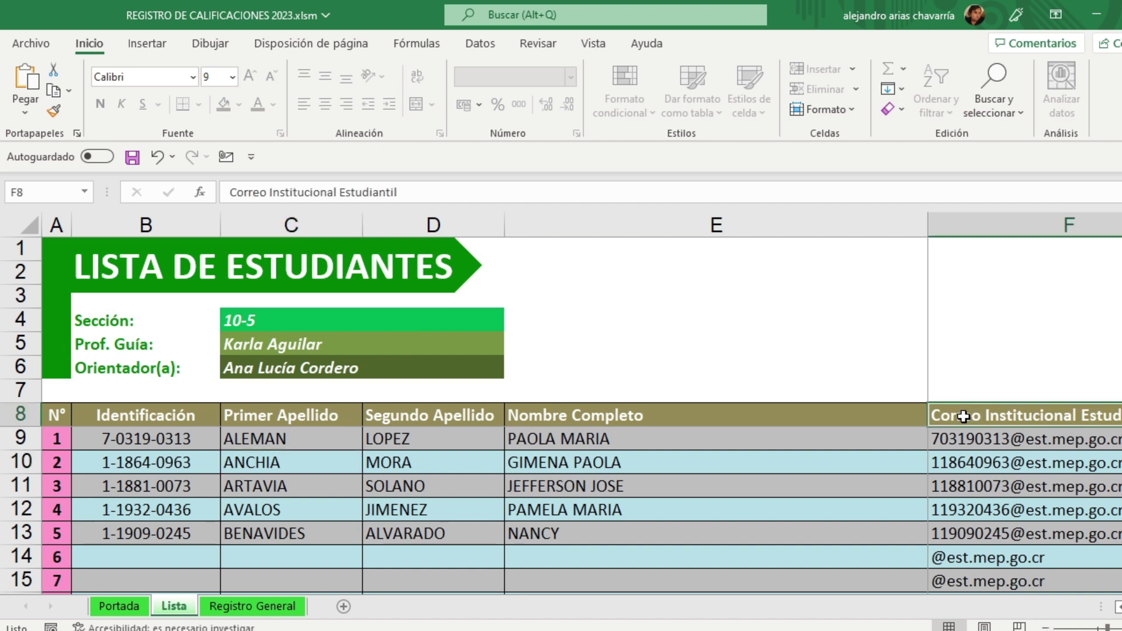
click(1046, 627)
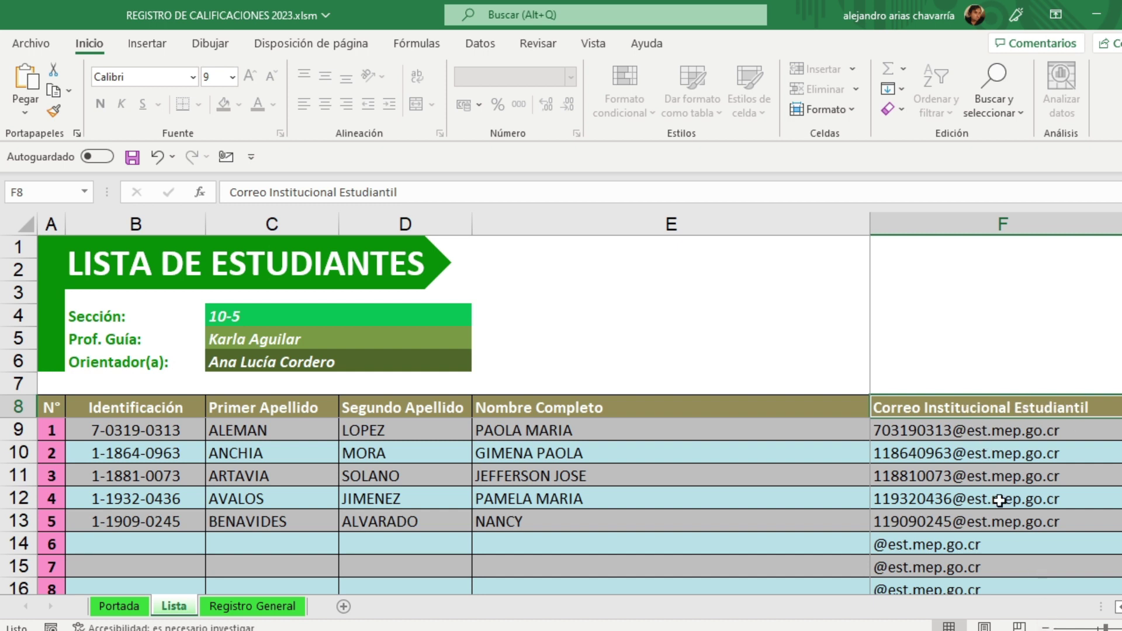
click(910, 425)
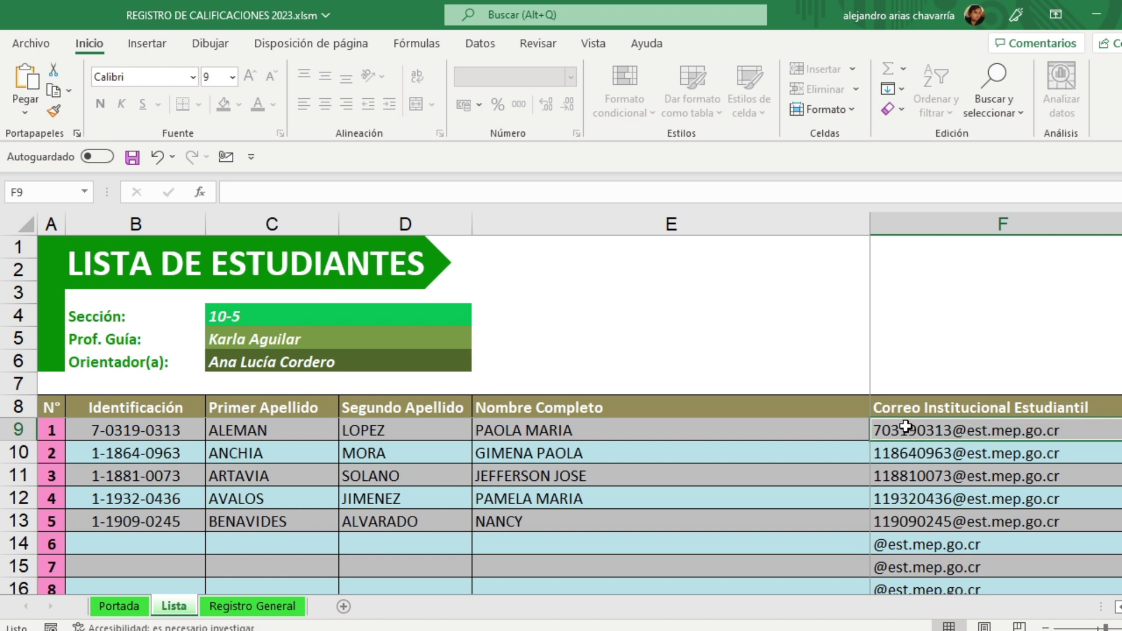
click(911, 459)
click(909, 475)
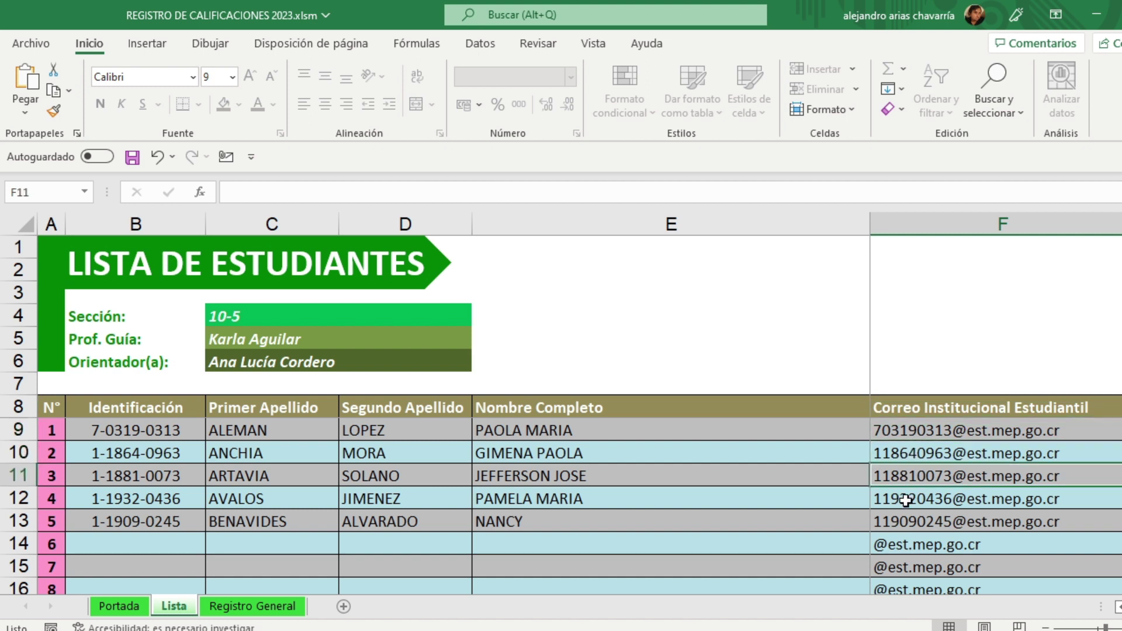
click(907, 498)
click(907, 524)
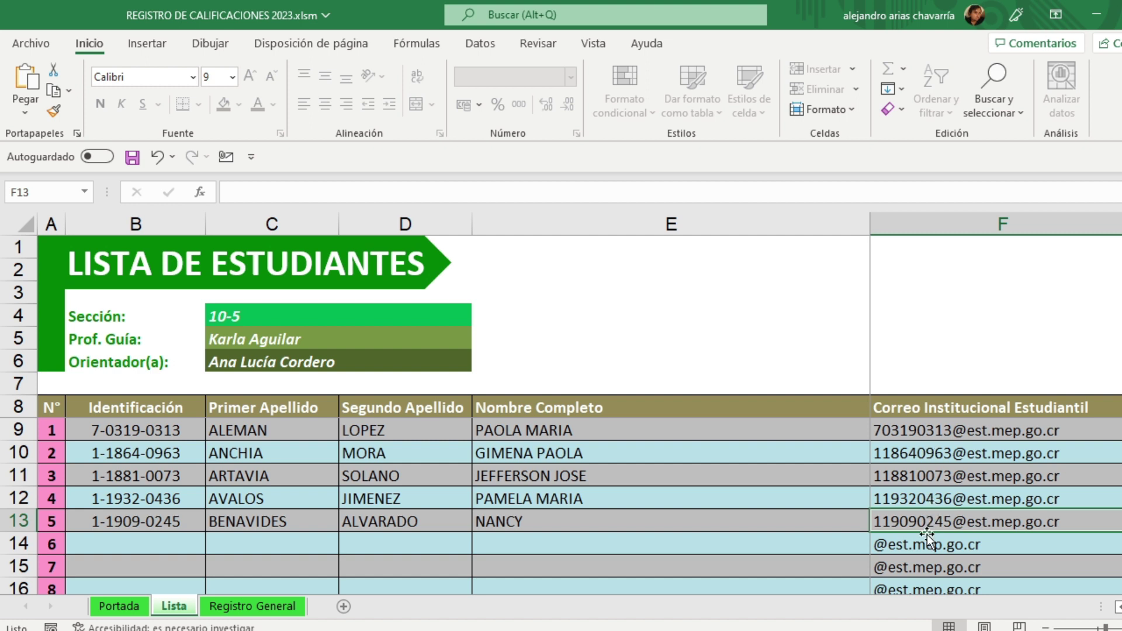
click(149, 428)
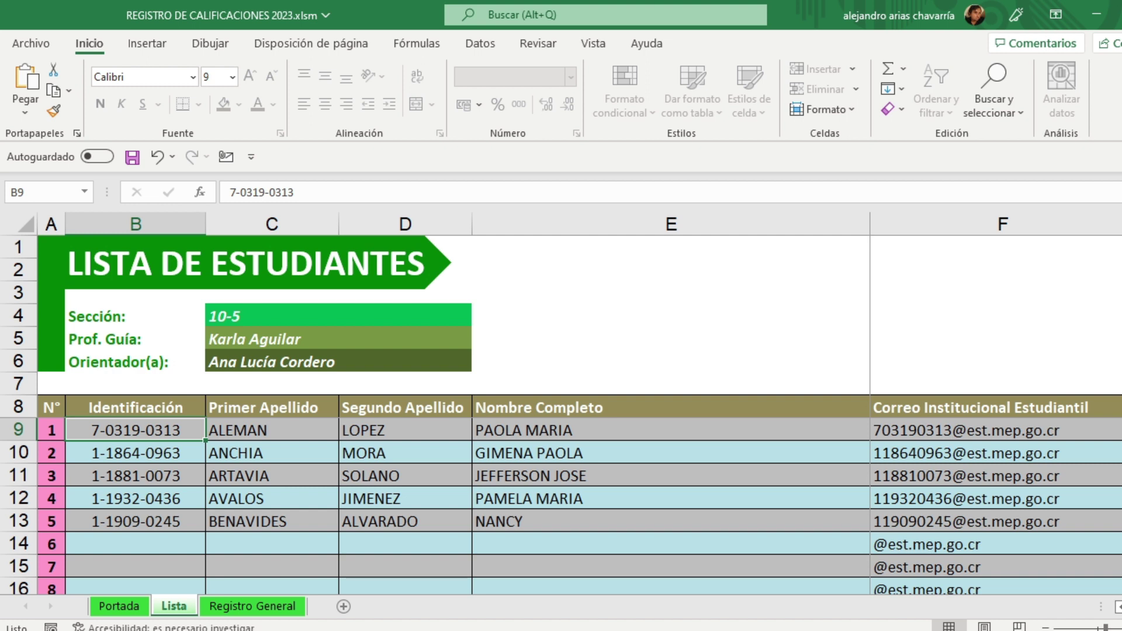
scroll(996, 415, right, 1)
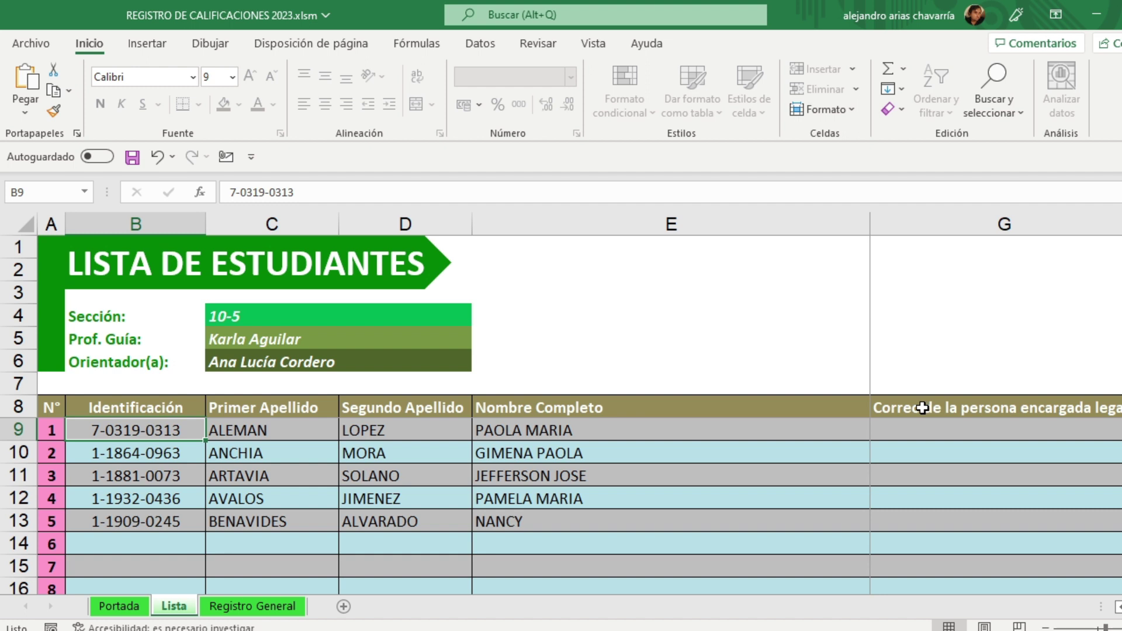
Step: Enter the first student's guardian e-mail address in G9
click(907, 431)
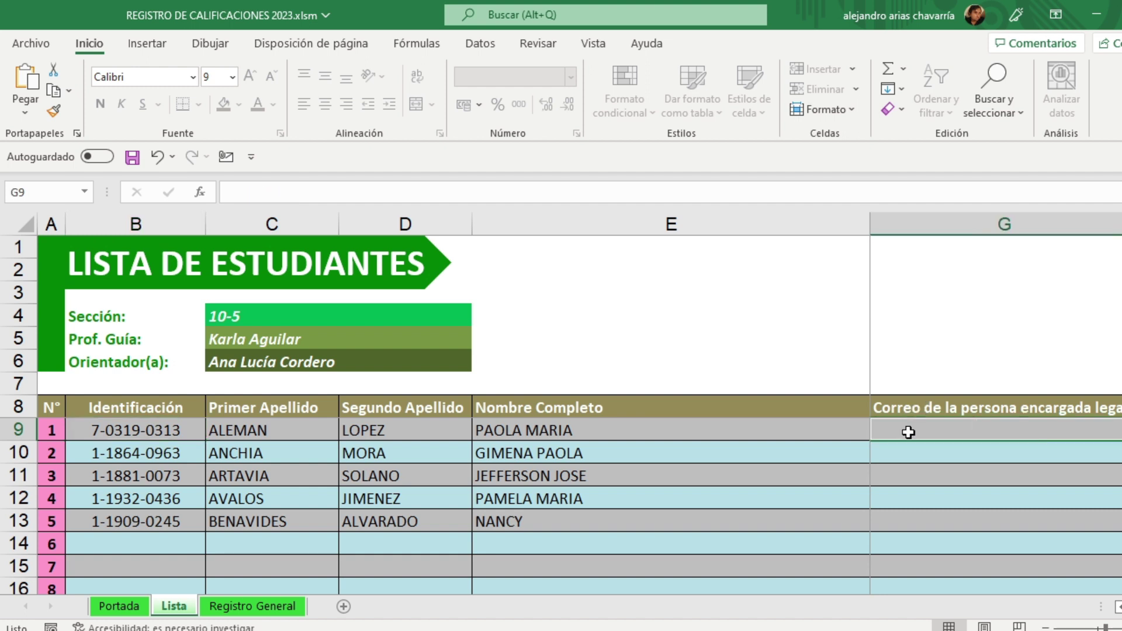
click(902, 450)
click(897, 476)
click(894, 498)
click(885, 522)
click(898, 433)
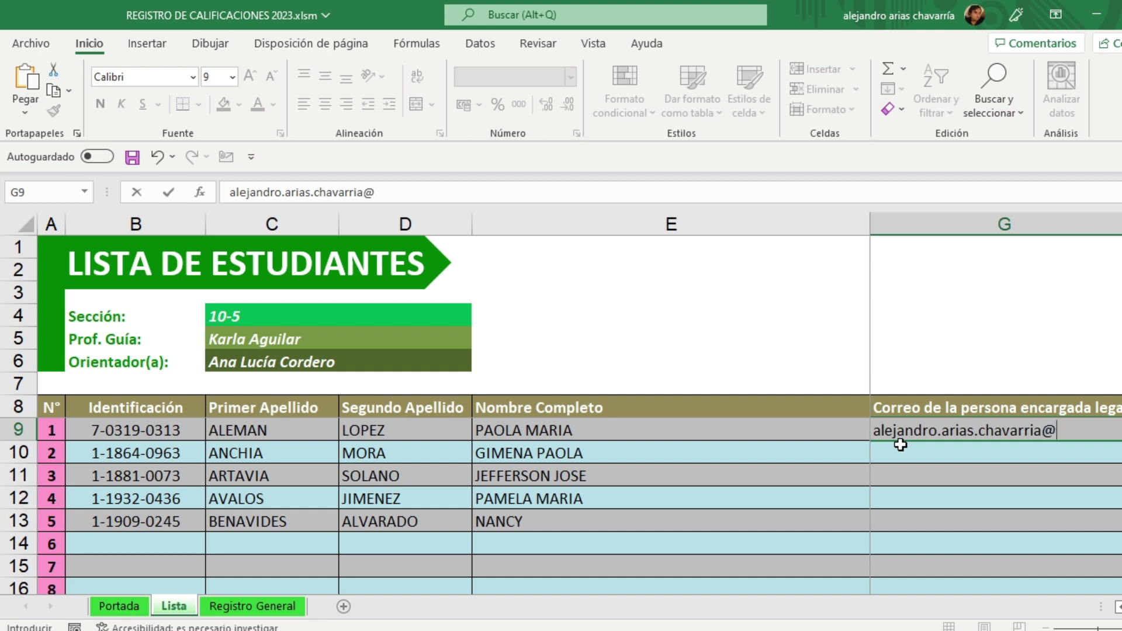
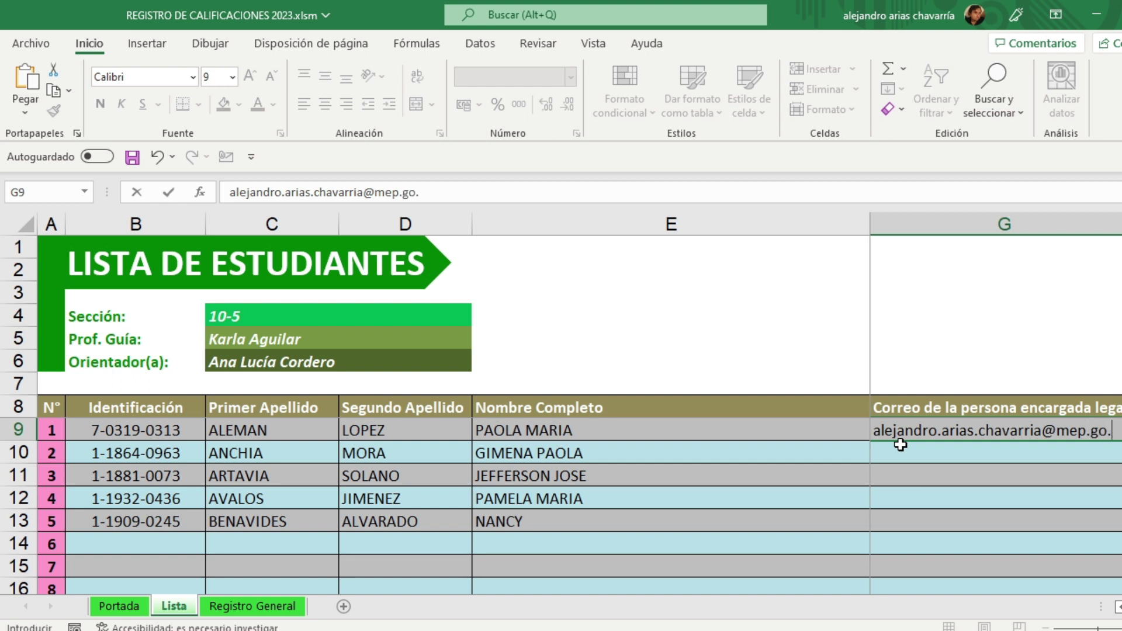
click(912, 502)
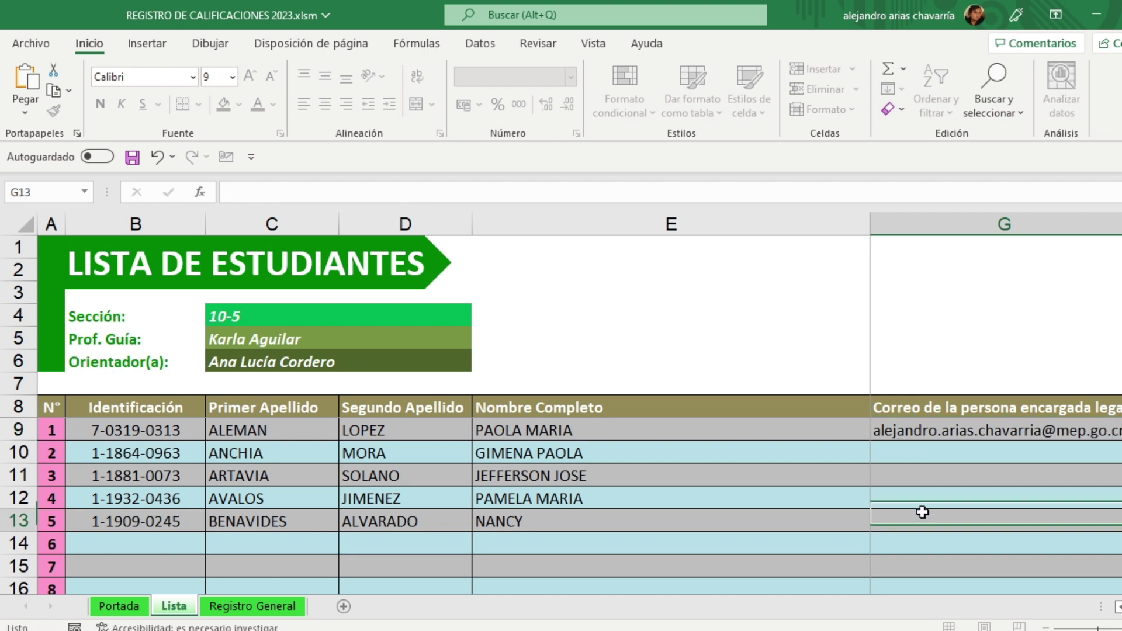
Step: Copy G9 and select G10:G13 as the paste target
click(938, 430)
key(ctrl+c)
drag(919, 453, 894, 519)
Step: Paste the copied e-mail as values into G10:G13 and save the workbook
right_click(889, 454)
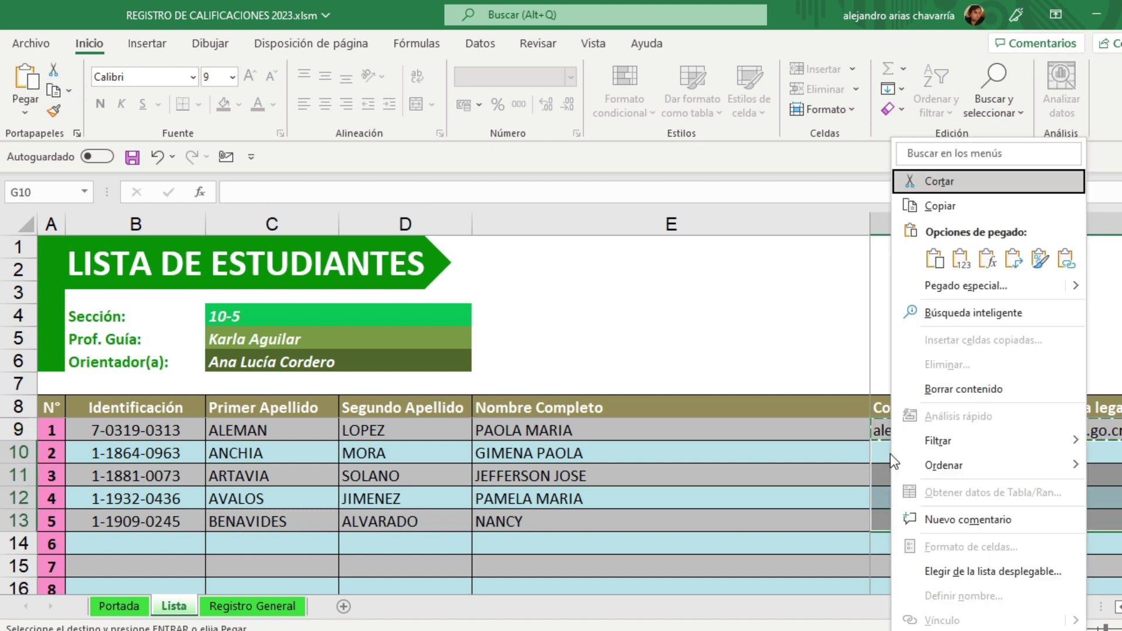
click(943, 285)
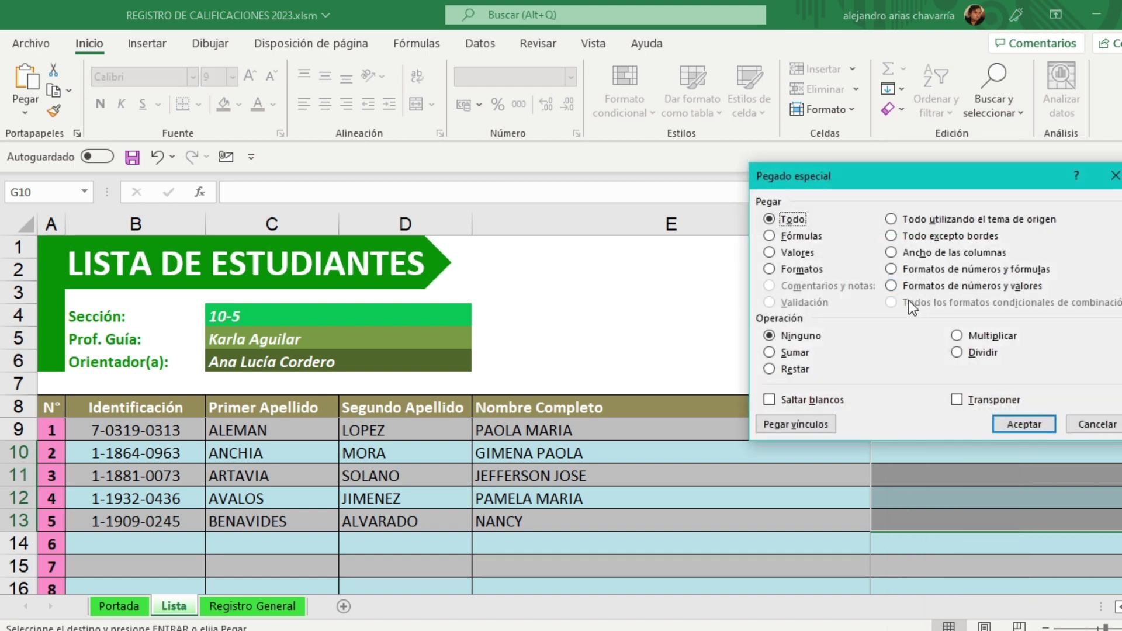
click(789, 253)
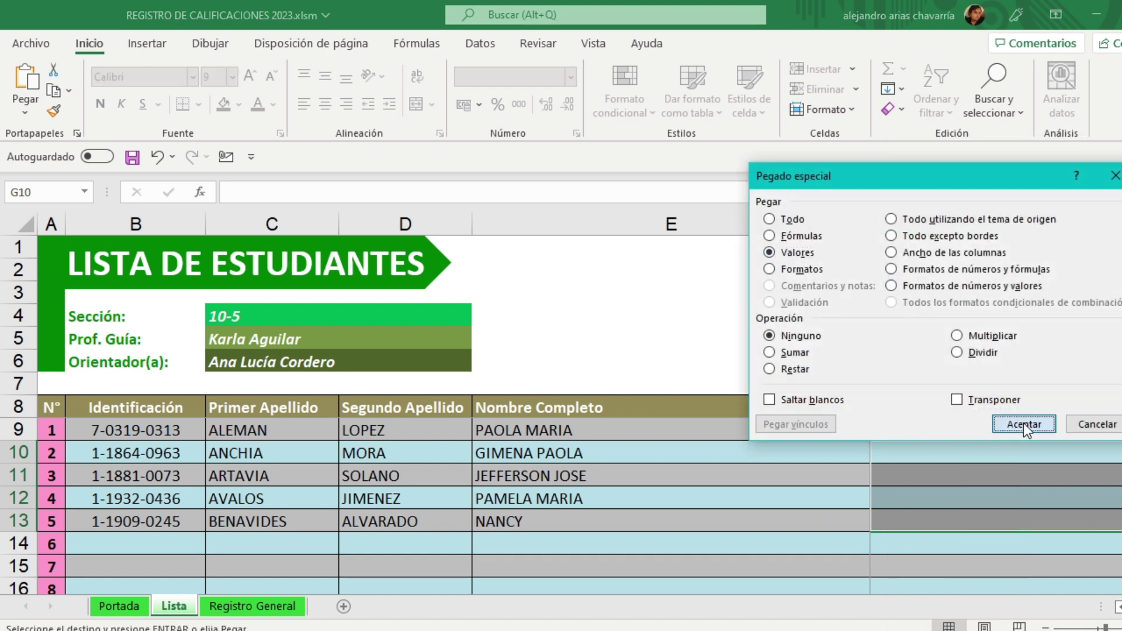
click(1022, 424)
click(829, 471)
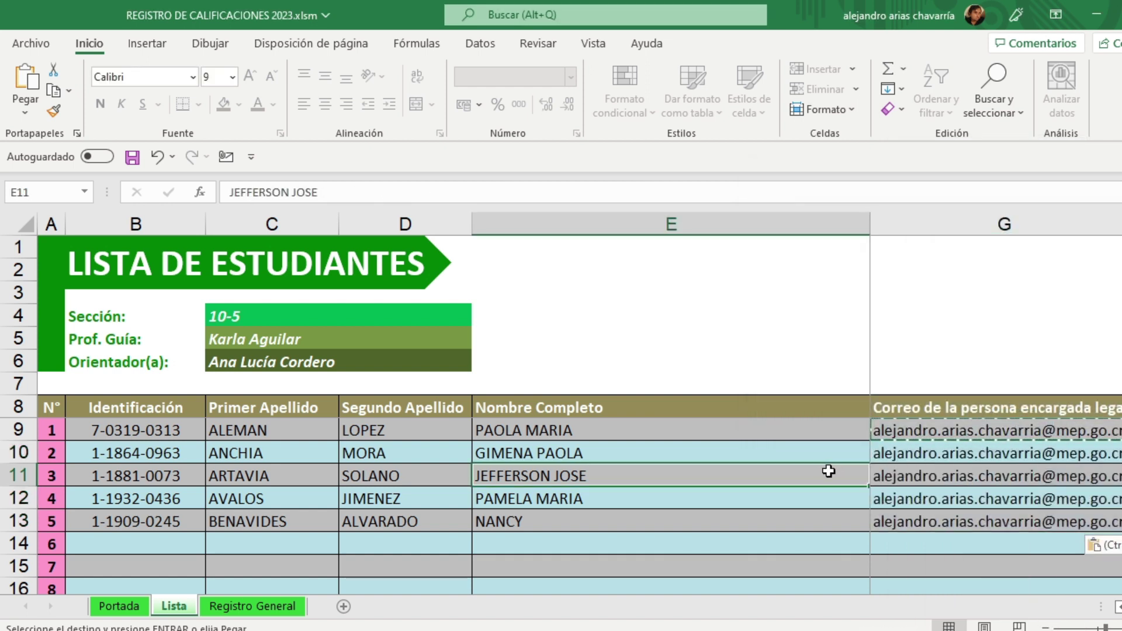
click(132, 157)
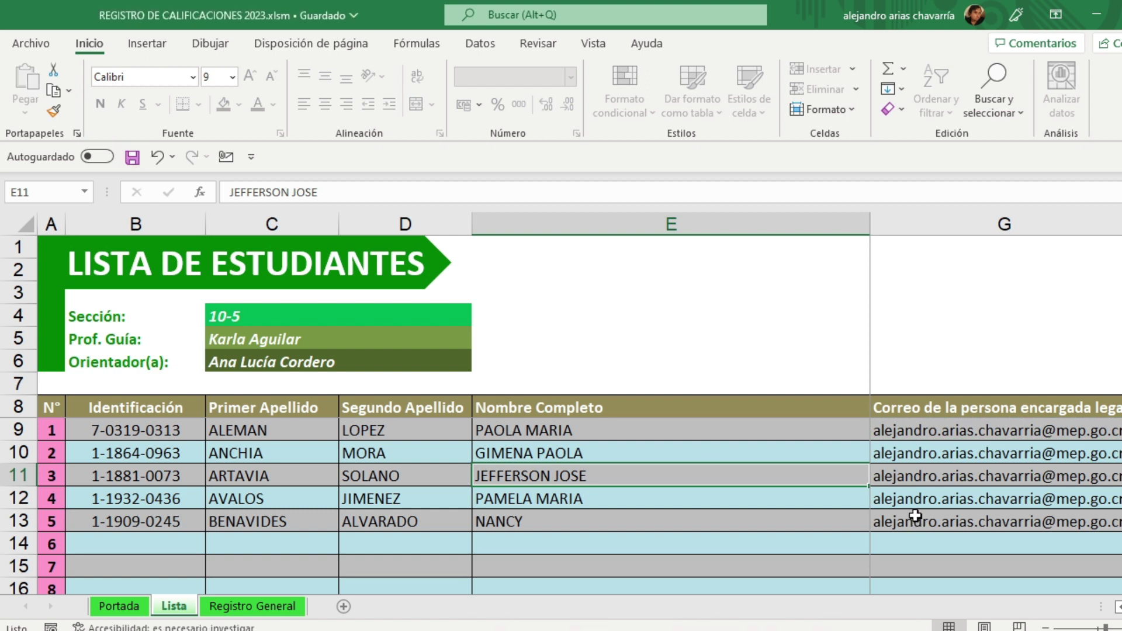
click(117, 606)
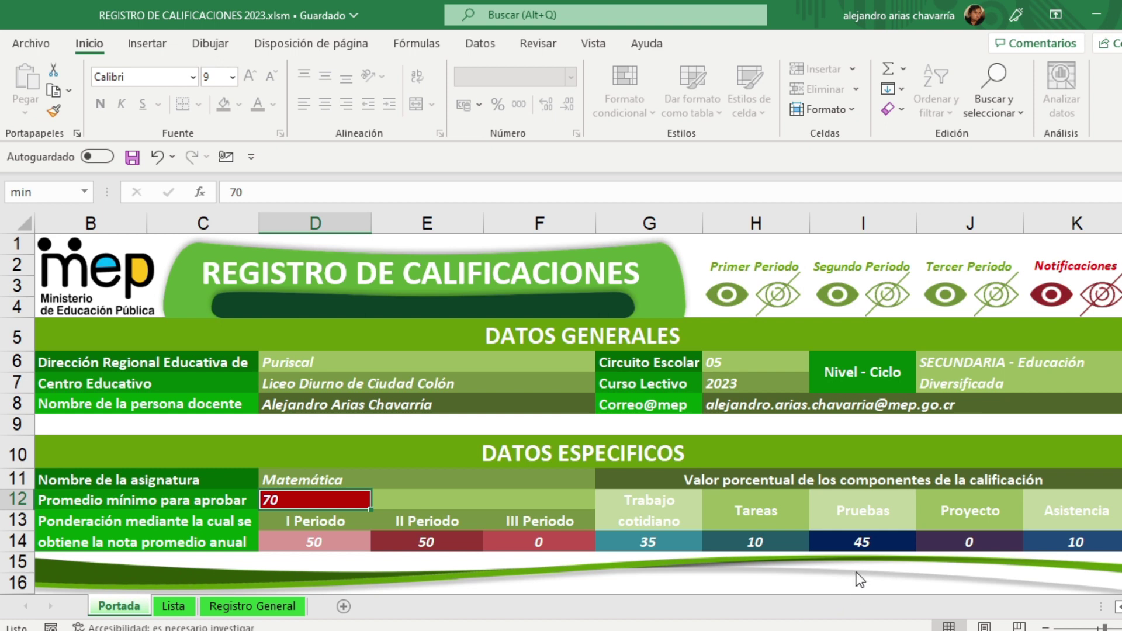
ctrl+scroll(858, 571, up, 10)
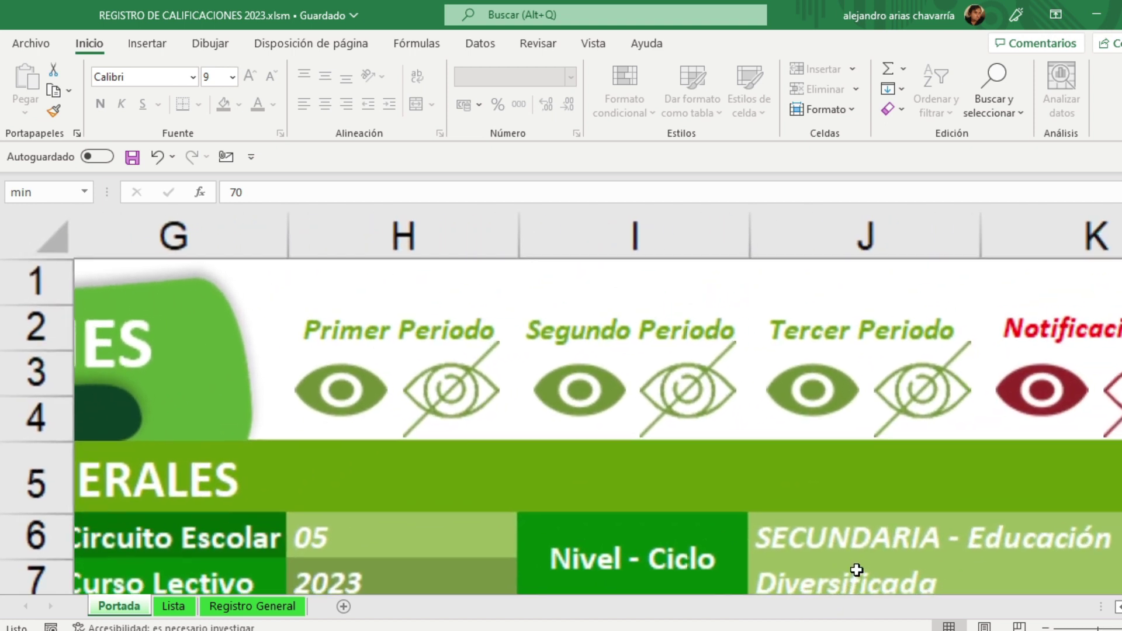
scroll(857, 570, right, 2)
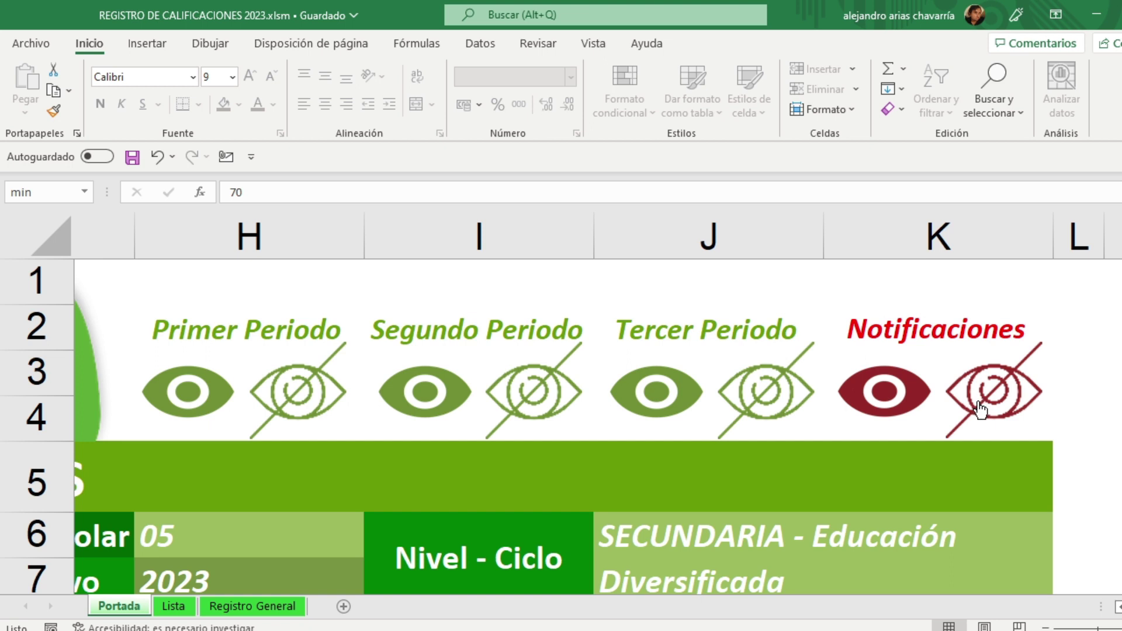
click(1070, 278)
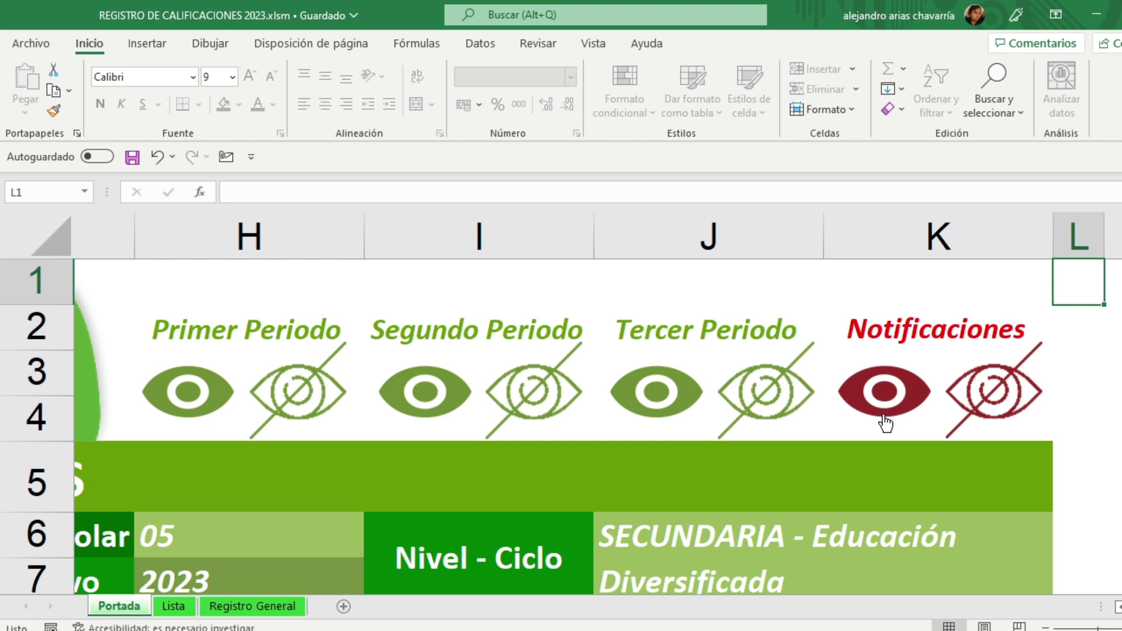
click(173, 608)
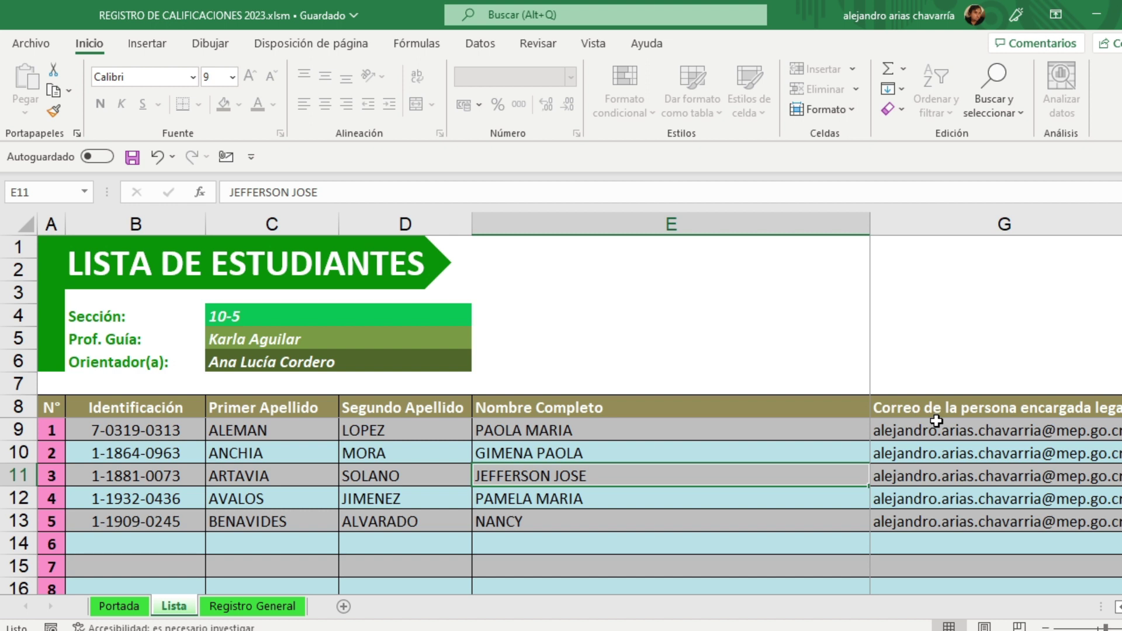
Step: Scroll right to the curricular-adaptation columns I–M beside the five students' names
scroll(996, 405, right, 1)
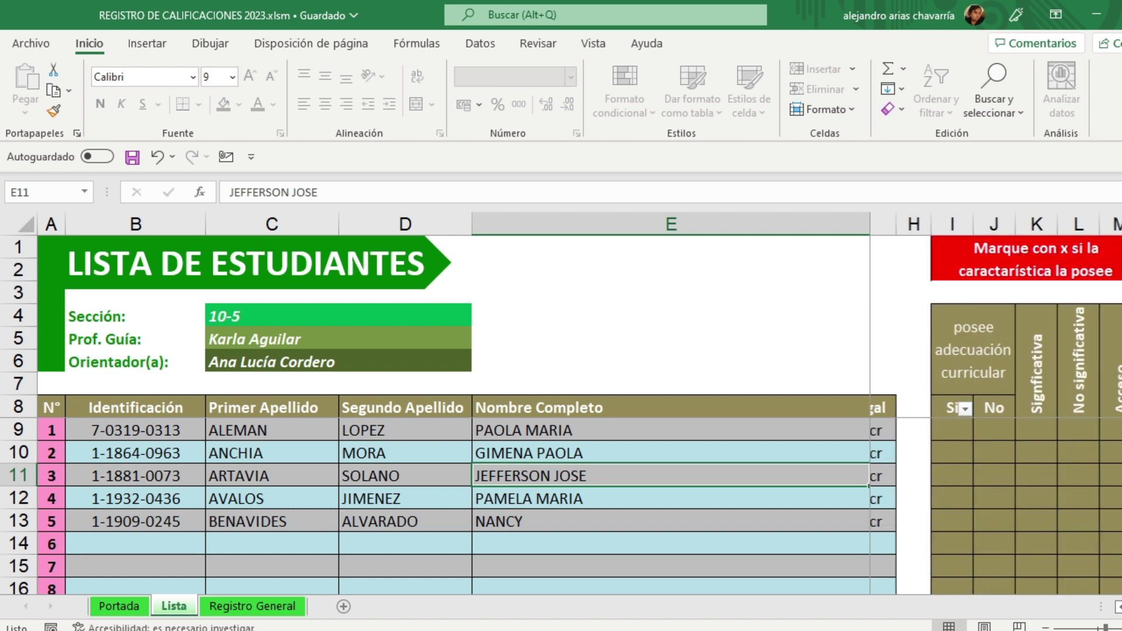
scroll(996, 405, right, 1)
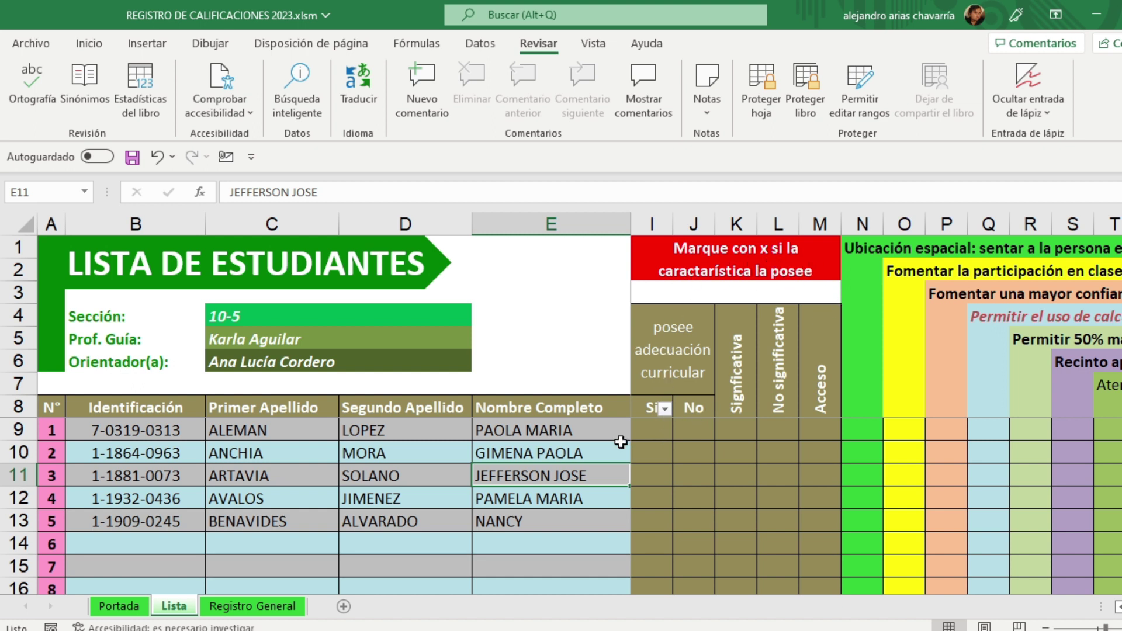
click(664, 332)
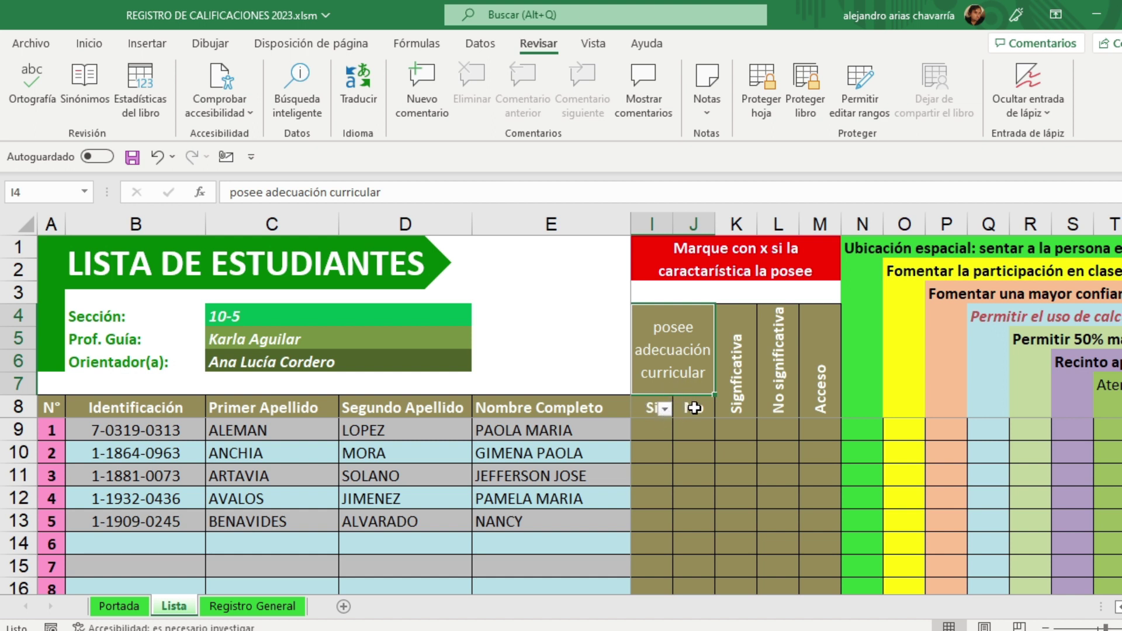
click(517, 433)
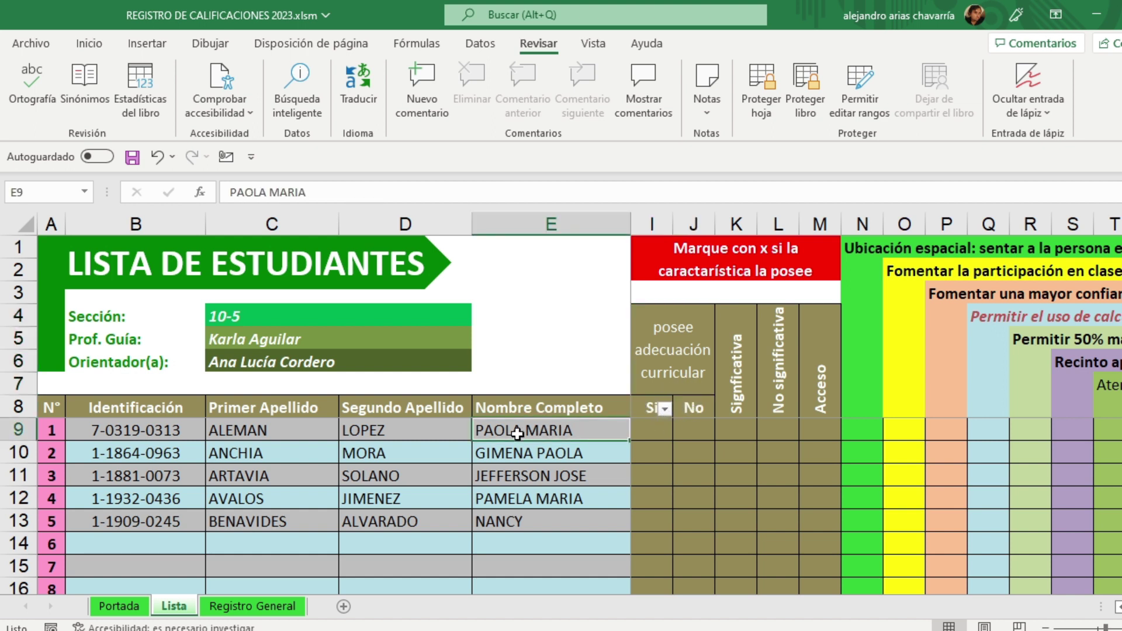
Step: Mark x under Sí for student 1 and under No for student 2
click(660, 431)
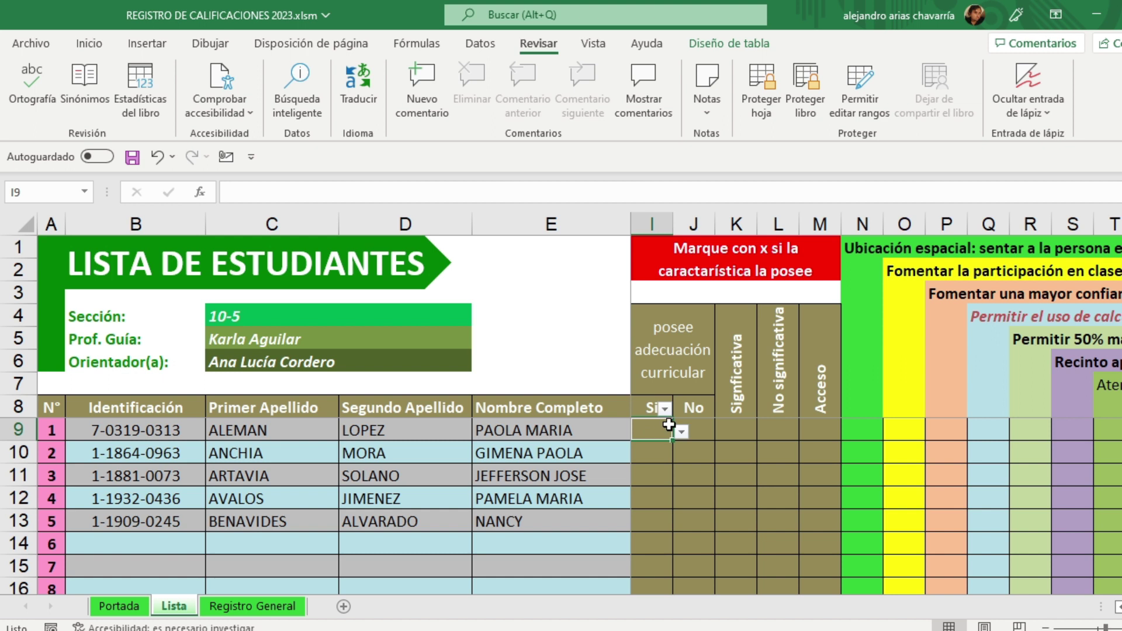
click(682, 433)
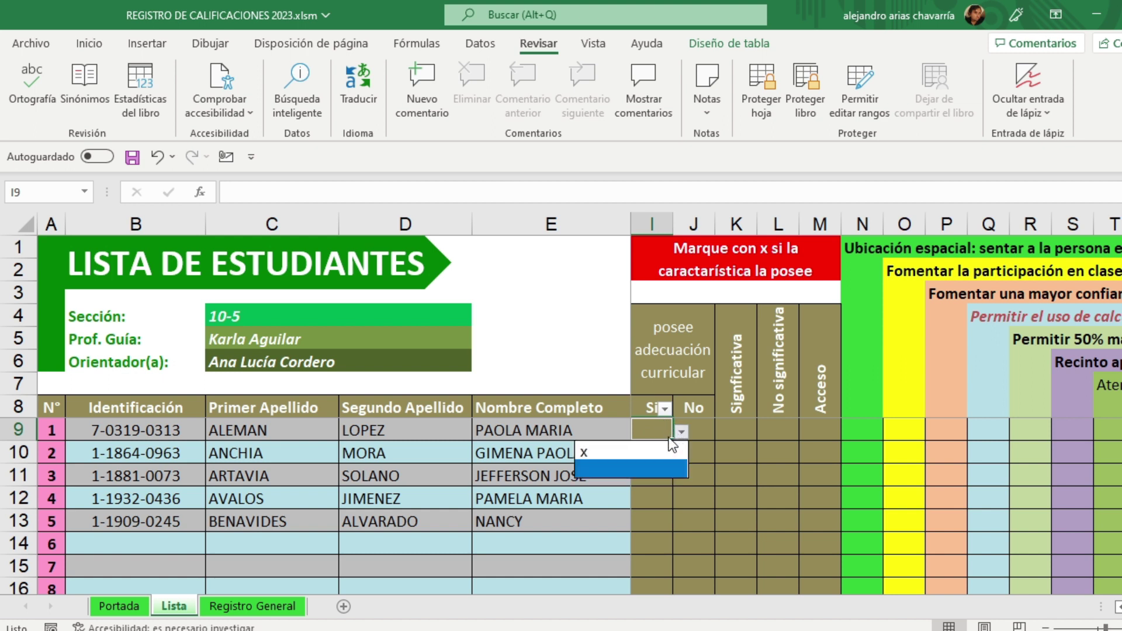
click(600, 456)
click(700, 467)
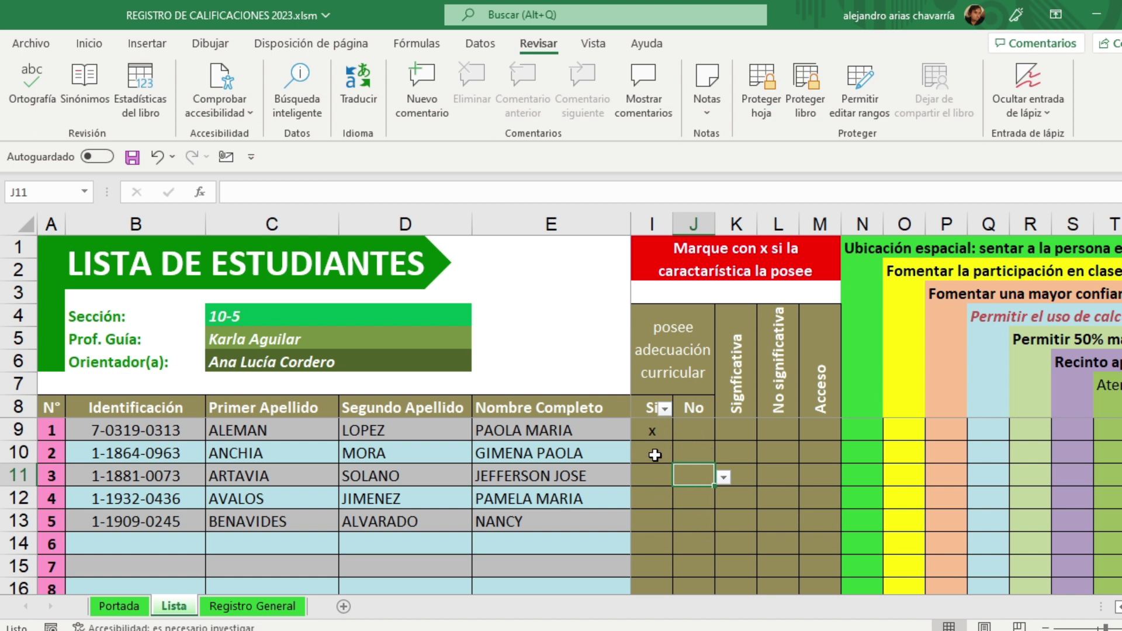
click(688, 450)
click(724, 454)
click(697, 475)
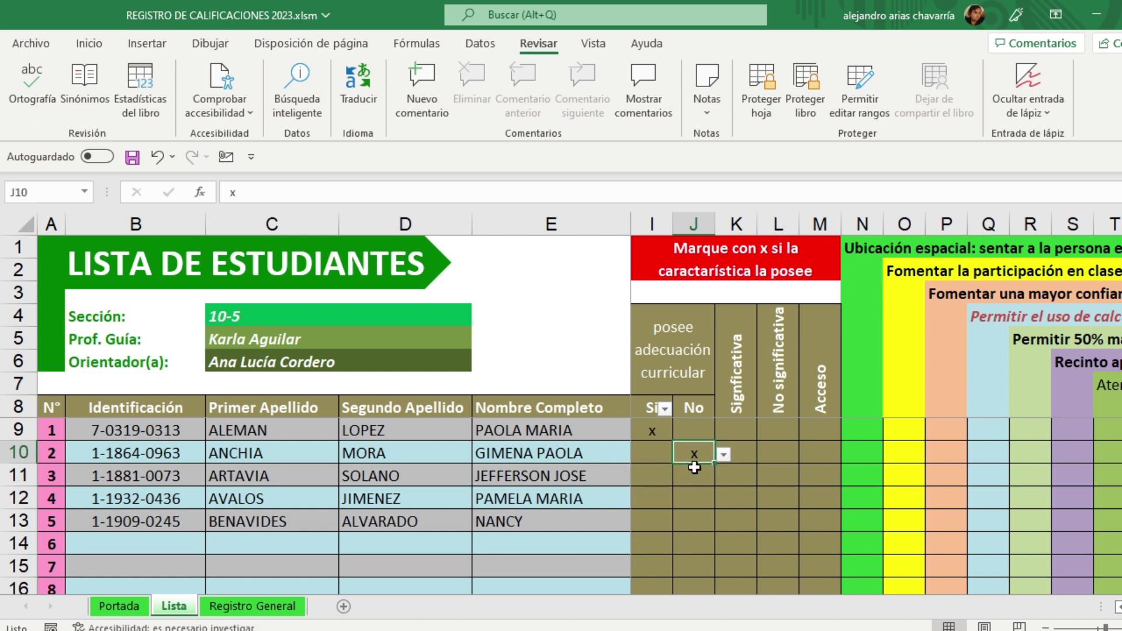
Step: Mark x under Sí for students 3, 4 and 5
click(660, 474)
click(684, 478)
click(650, 493)
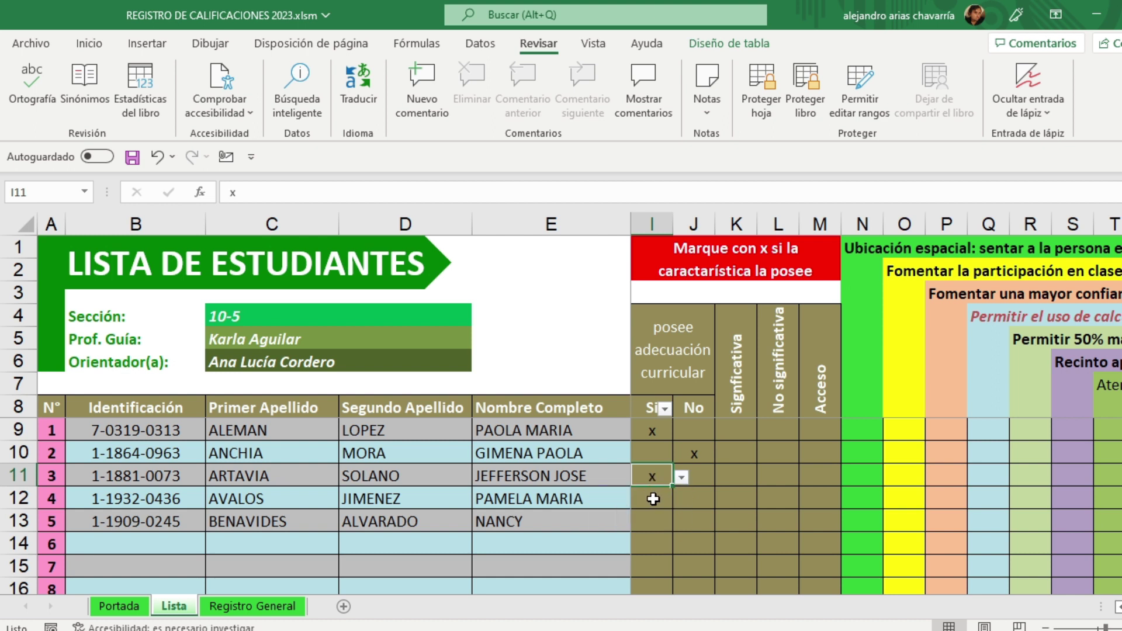
click(653, 499)
click(681, 501)
click(637, 516)
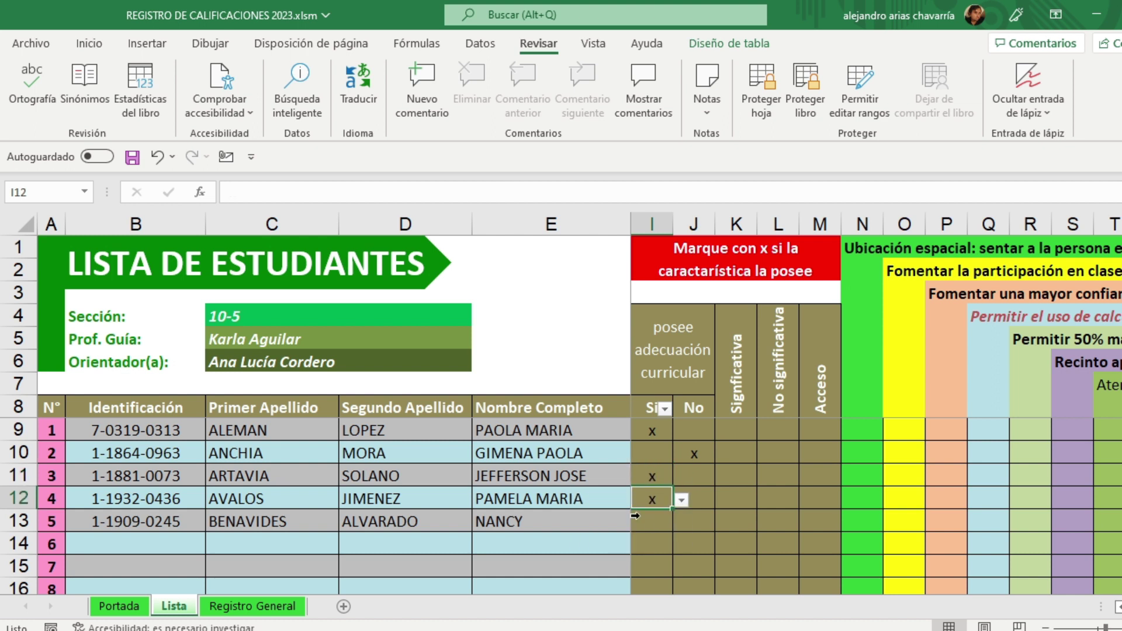
click(668, 517)
click(681, 526)
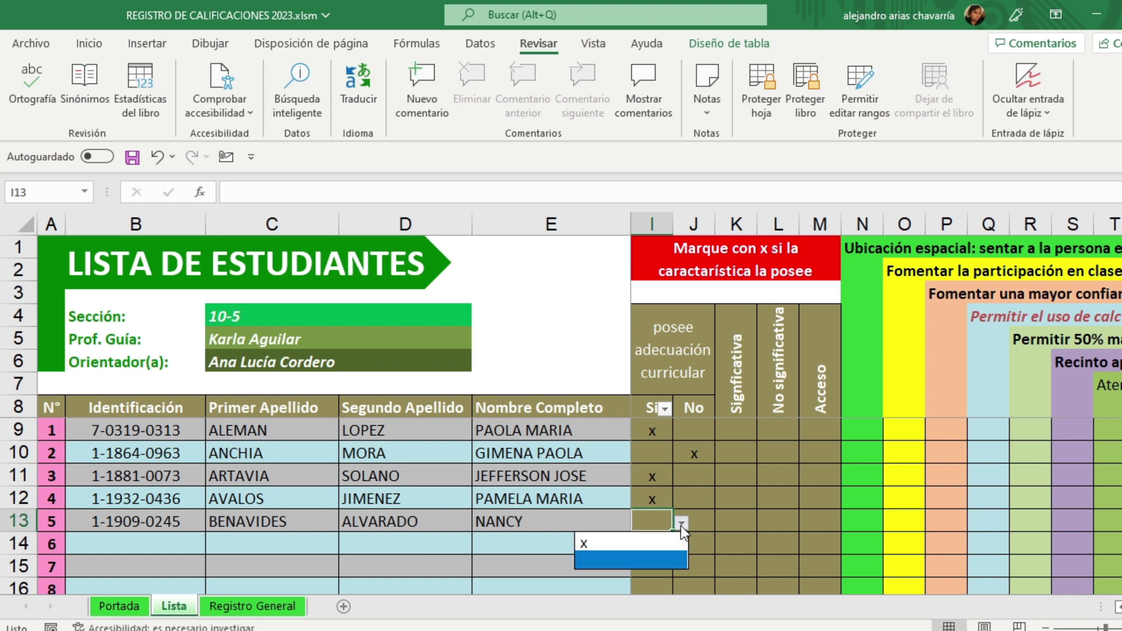
click(644, 536)
Step: Mark student 1's adaptation as No significativa
click(735, 498)
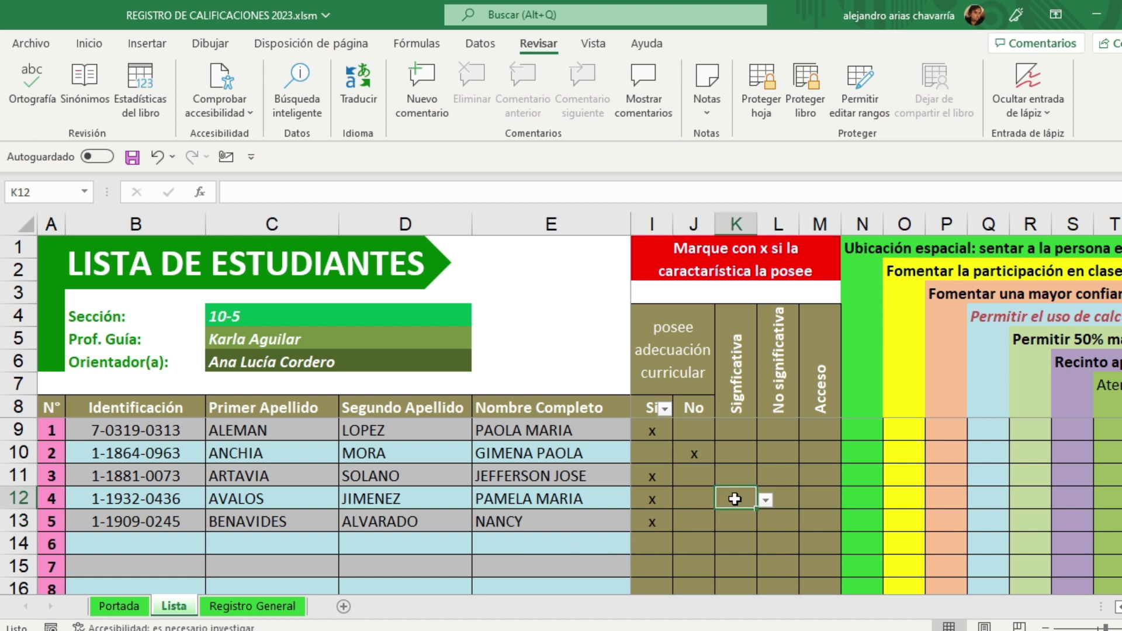
click(797, 450)
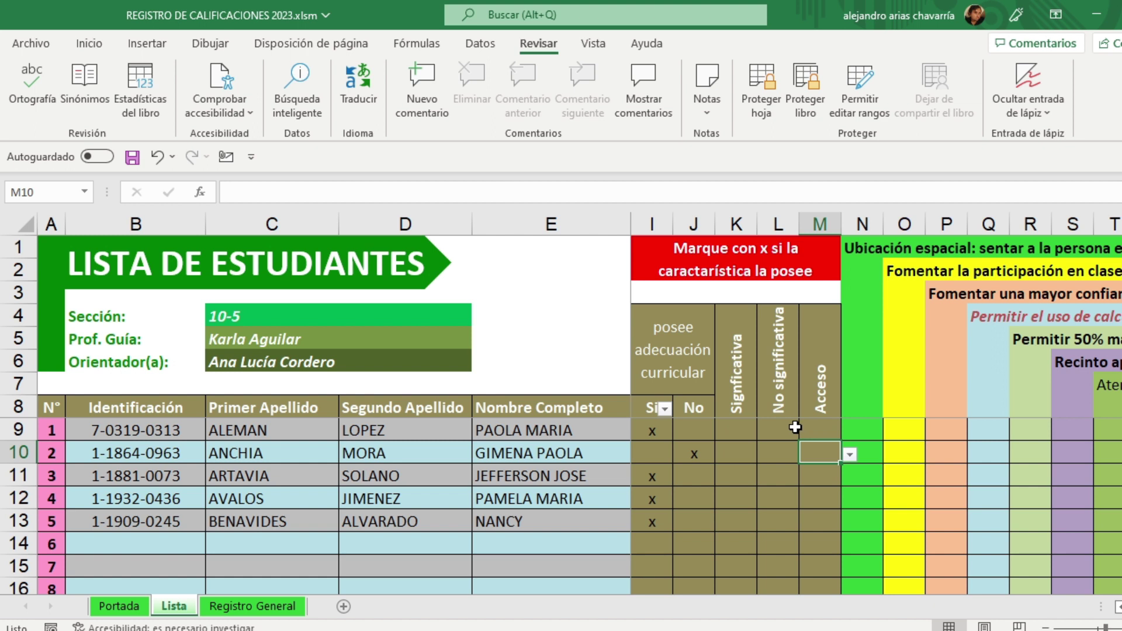
click(772, 425)
click(808, 433)
click(803, 451)
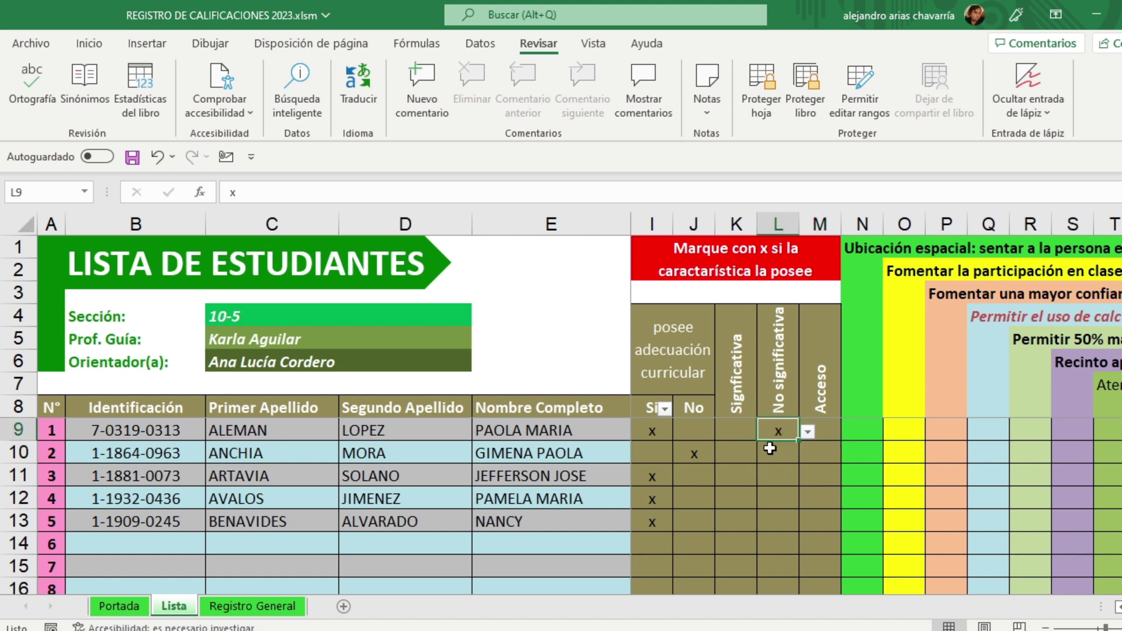
click(740, 450)
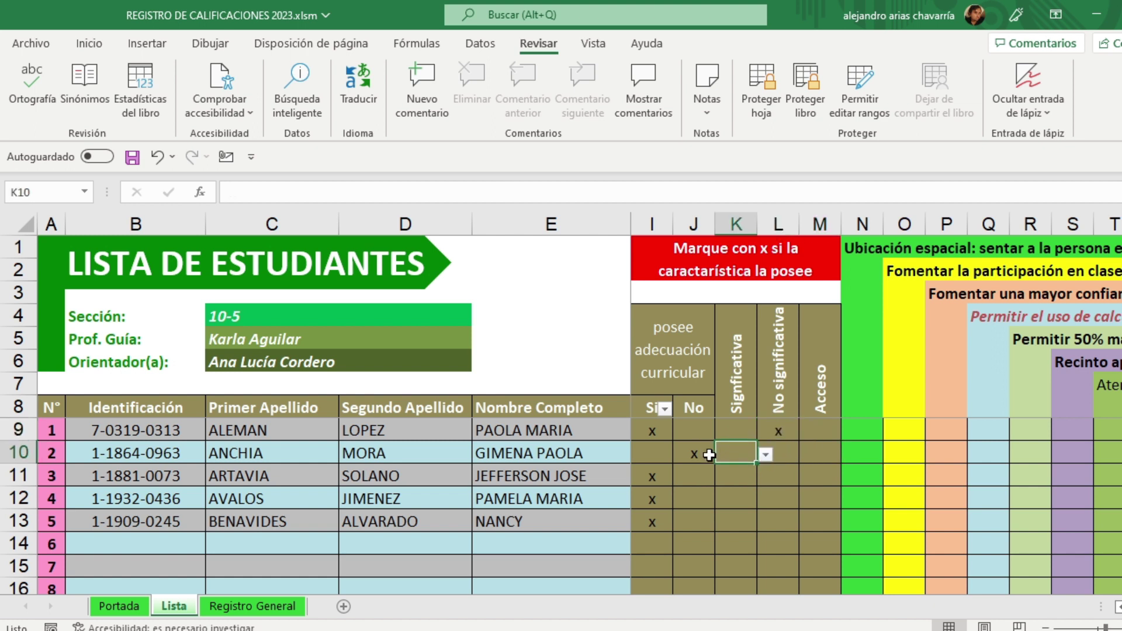
click(829, 458)
click(786, 456)
click(738, 456)
Step: Restore student 2's No mark and mark student 3's adaptation as Significativa
click(717, 495)
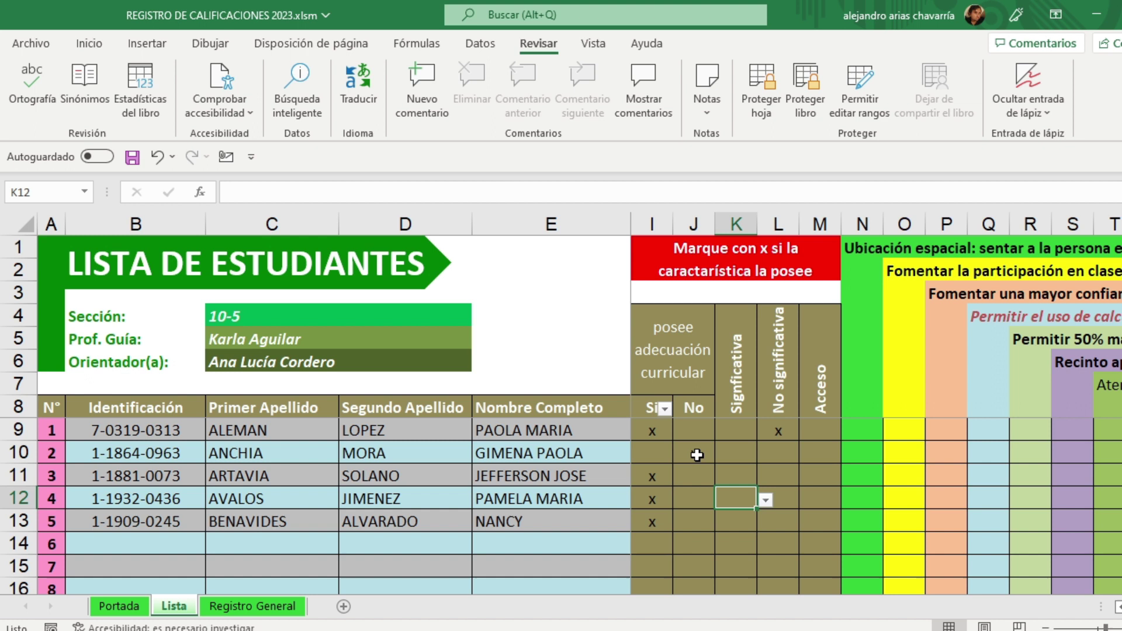
click(694, 453)
click(732, 478)
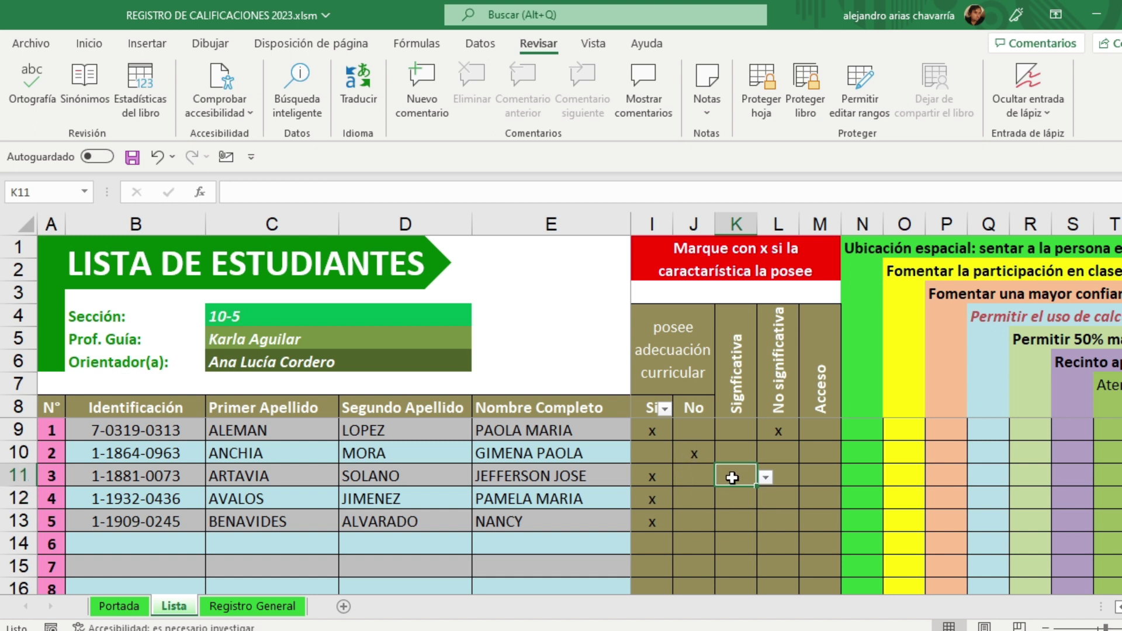
click(766, 478)
click(739, 496)
click(733, 495)
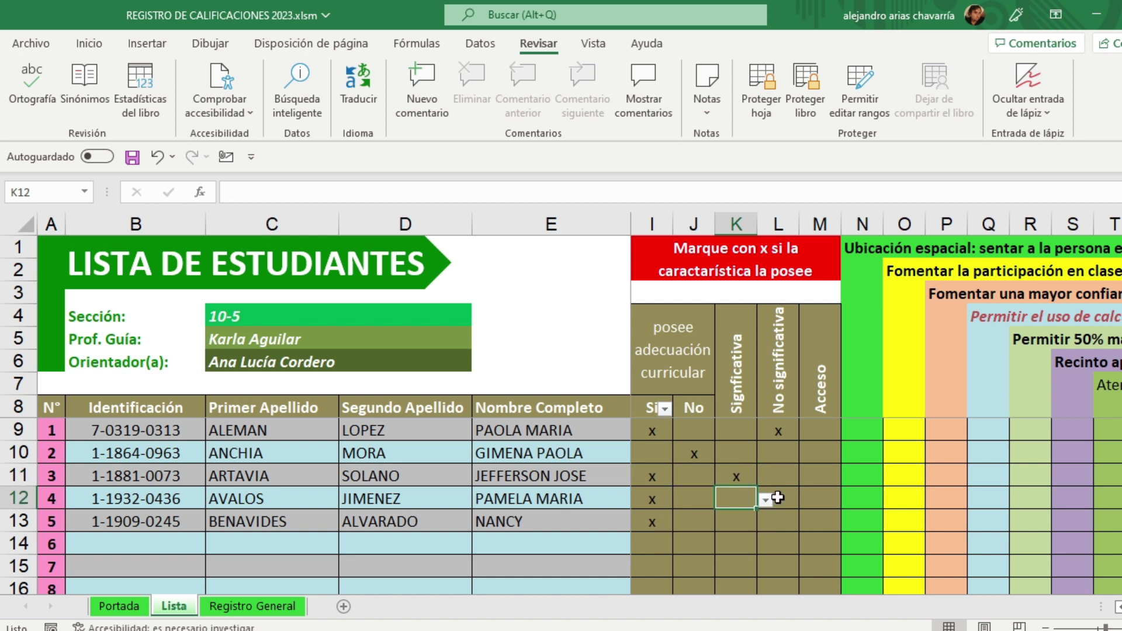
Step: Mark student 4's adaptation as Acceso and student 5's as No significativa
click(825, 498)
click(850, 501)
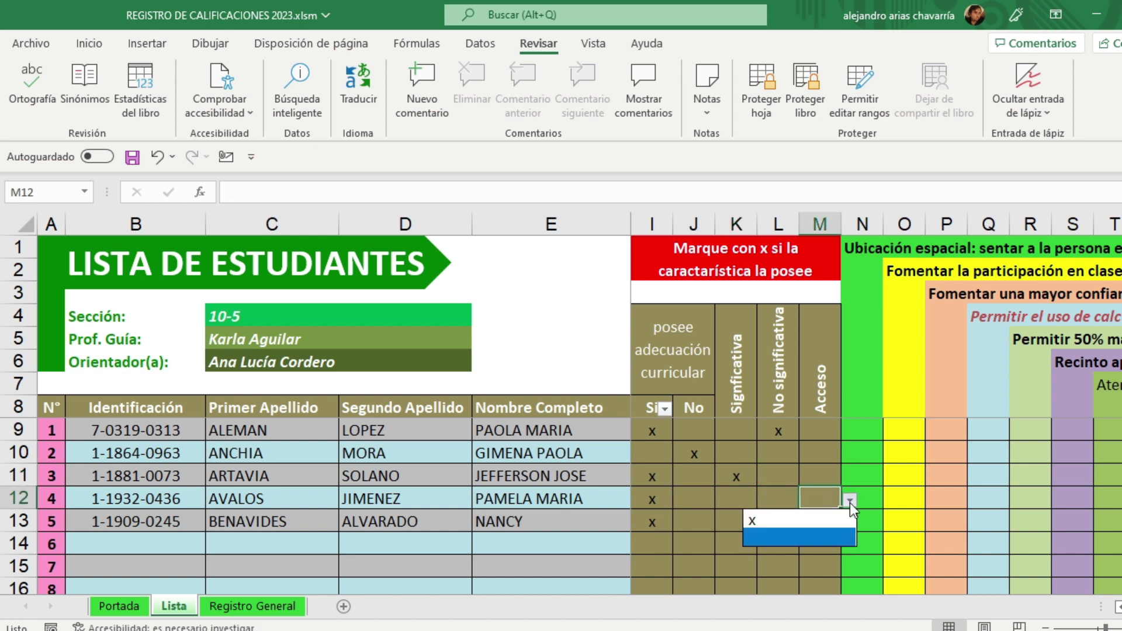
click(816, 519)
click(815, 520)
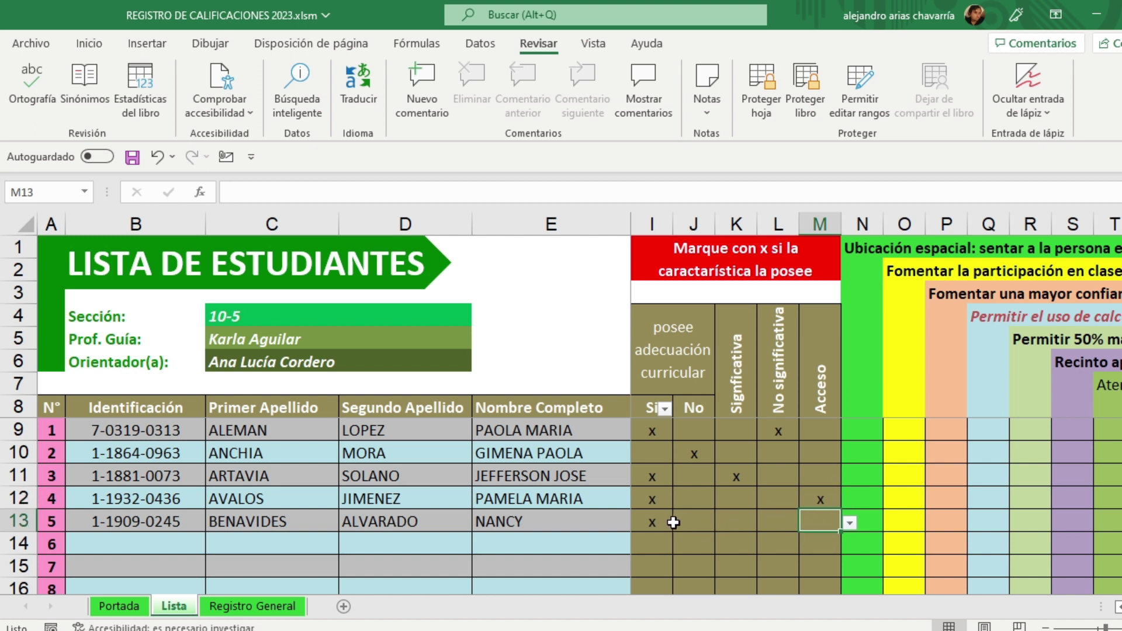
click(781, 519)
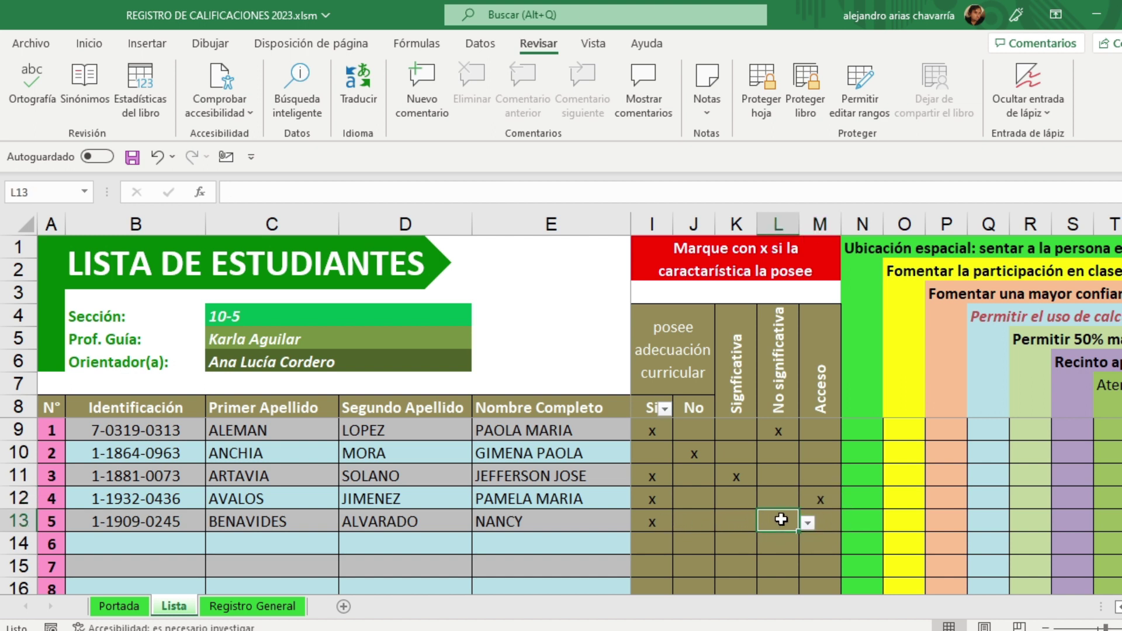
click(807, 524)
click(779, 544)
click(847, 553)
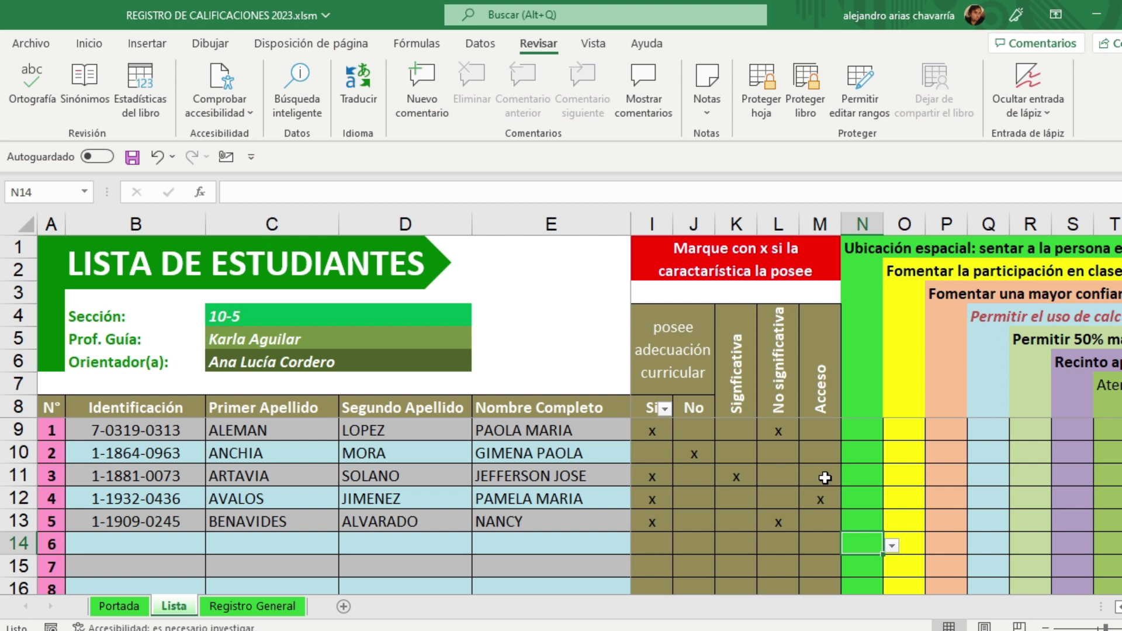
Step: Scroll right past the adaptation columns to the accommodation columns
click(891, 476)
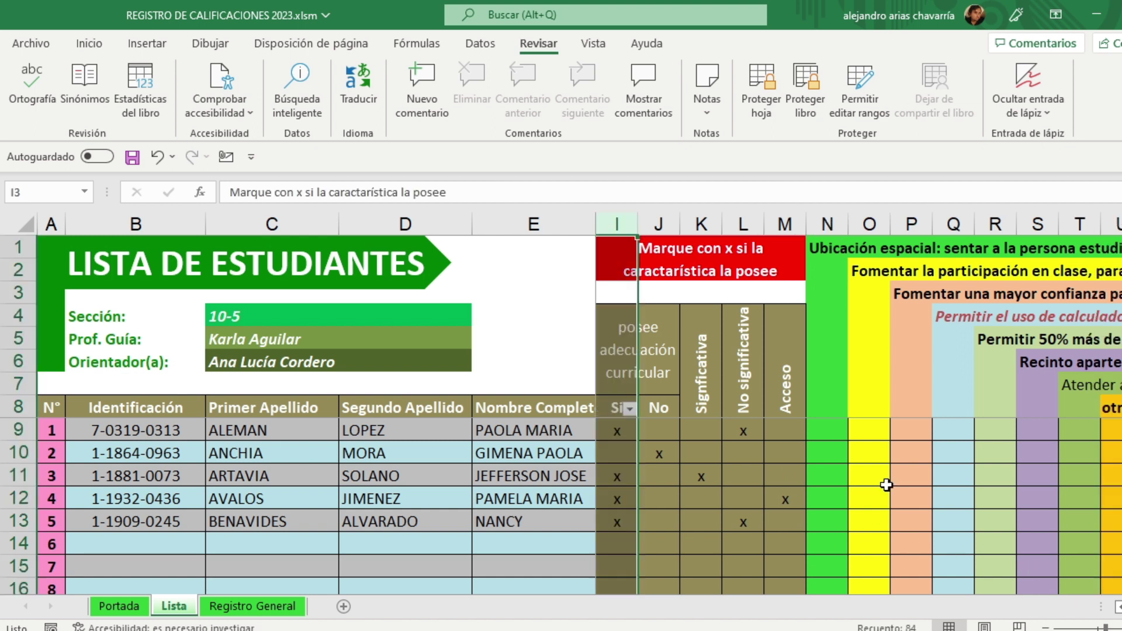
click(851, 427)
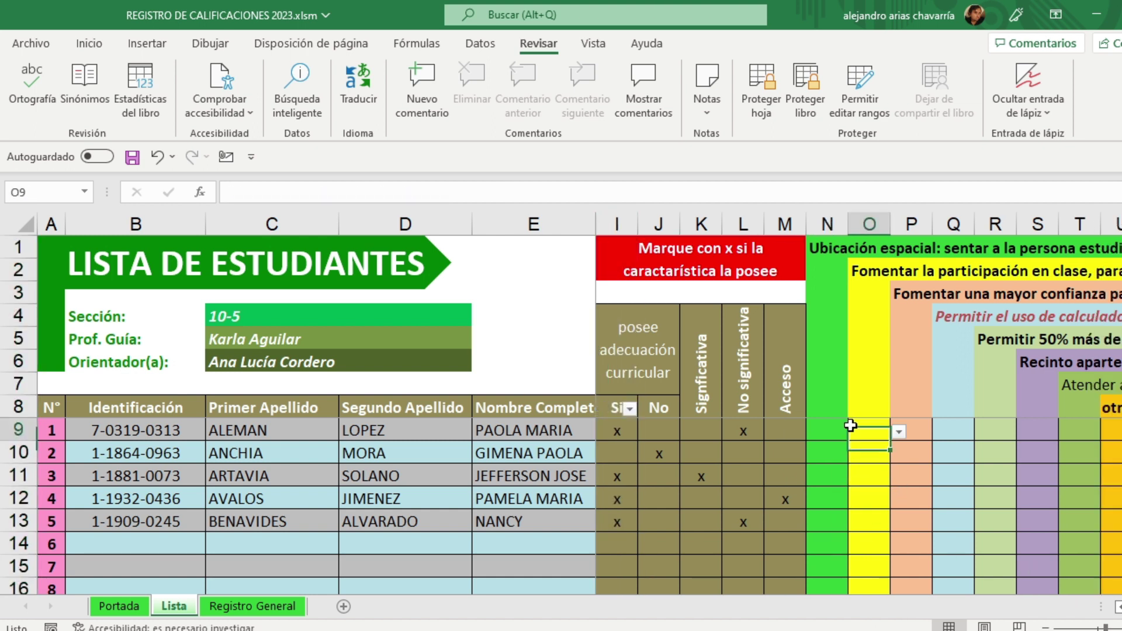
click(824, 424)
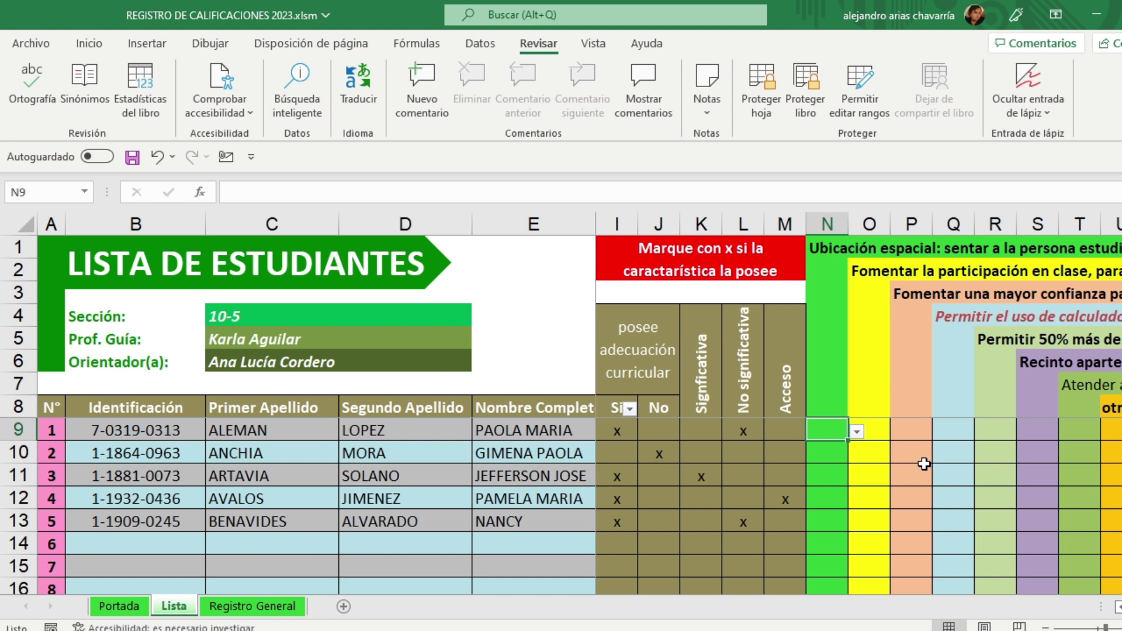
scroll(859, 403, right, 4)
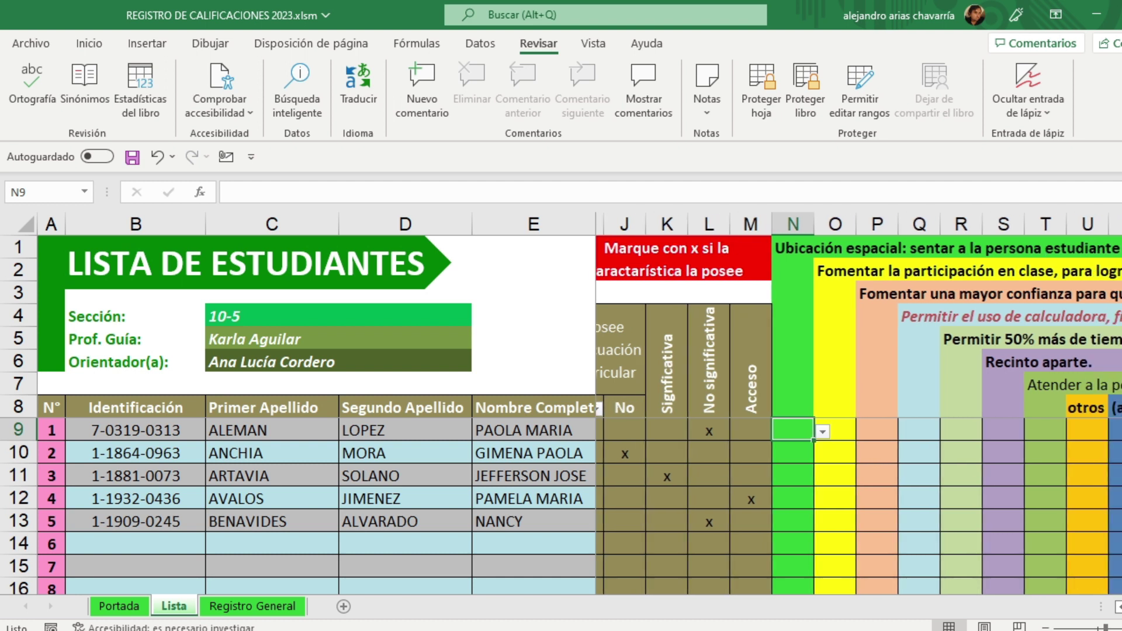
scroll(859, 404, right, 1)
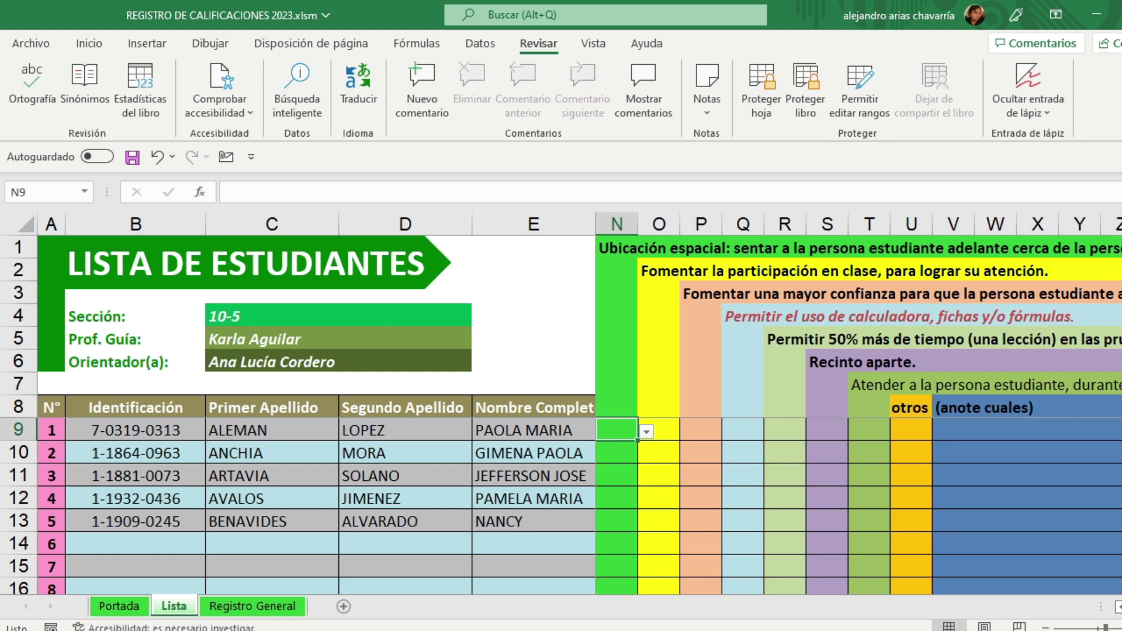
Step: Read the Ubicación espacial, Fomentar la participación, Fomentar una mayor confianza and calculator headings in N1–Q4
click(633, 250)
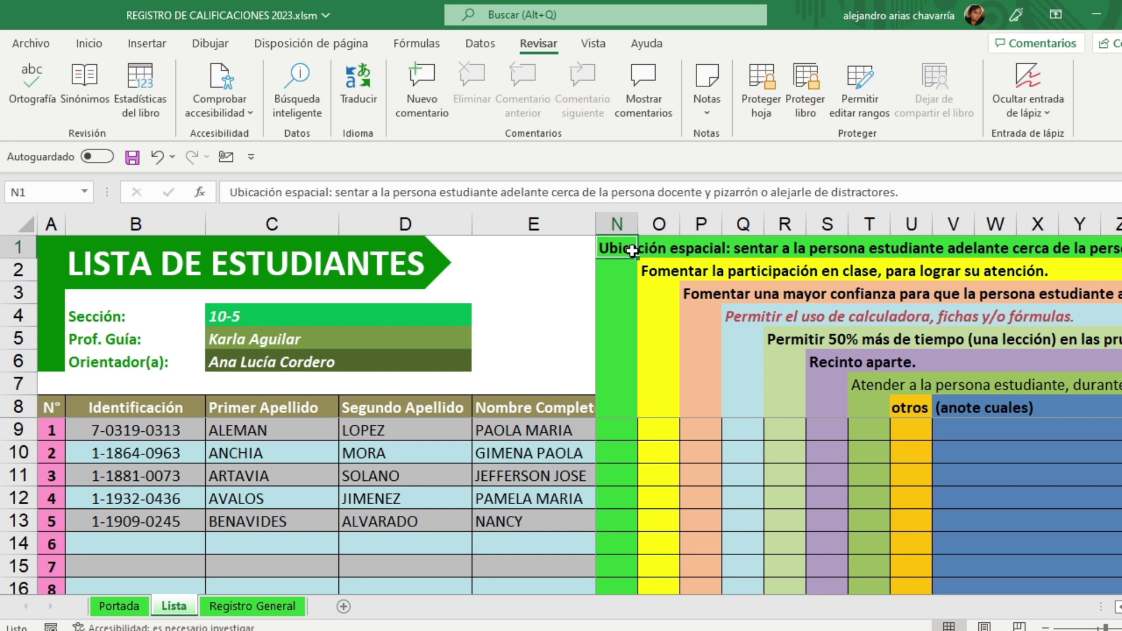
click(654, 273)
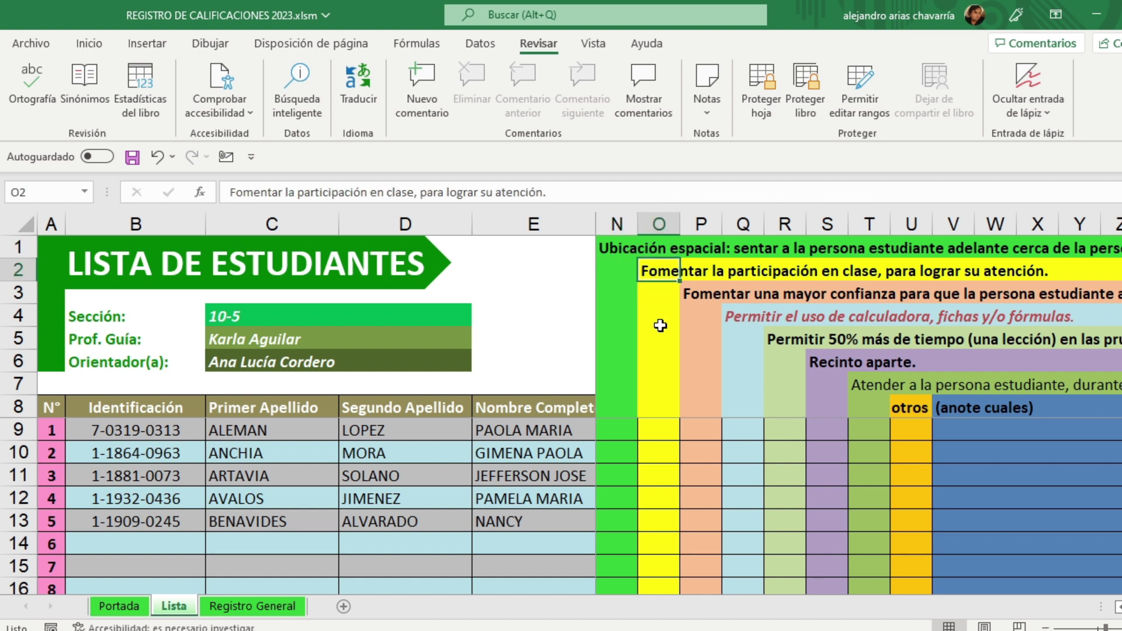
click(695, 293)
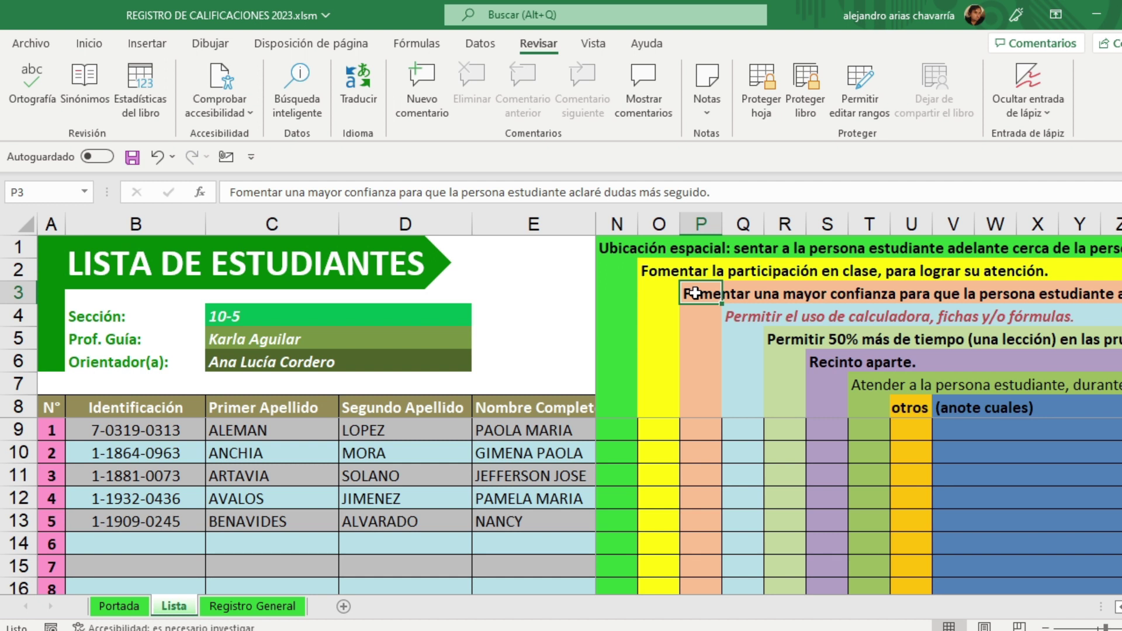
click(735, 315)
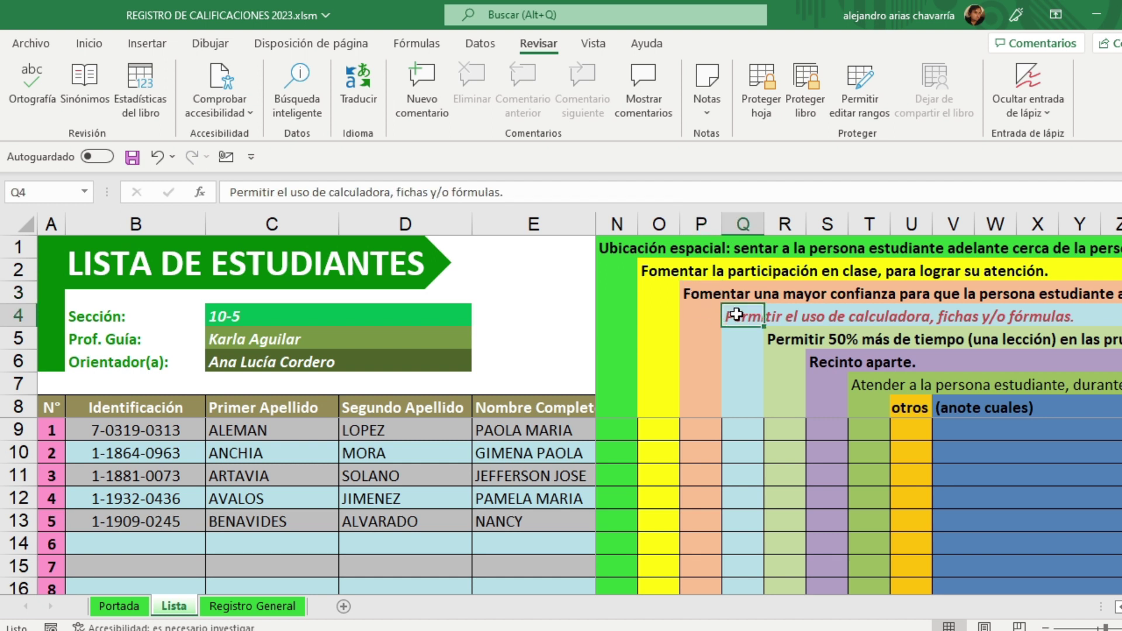
click(738, 345)
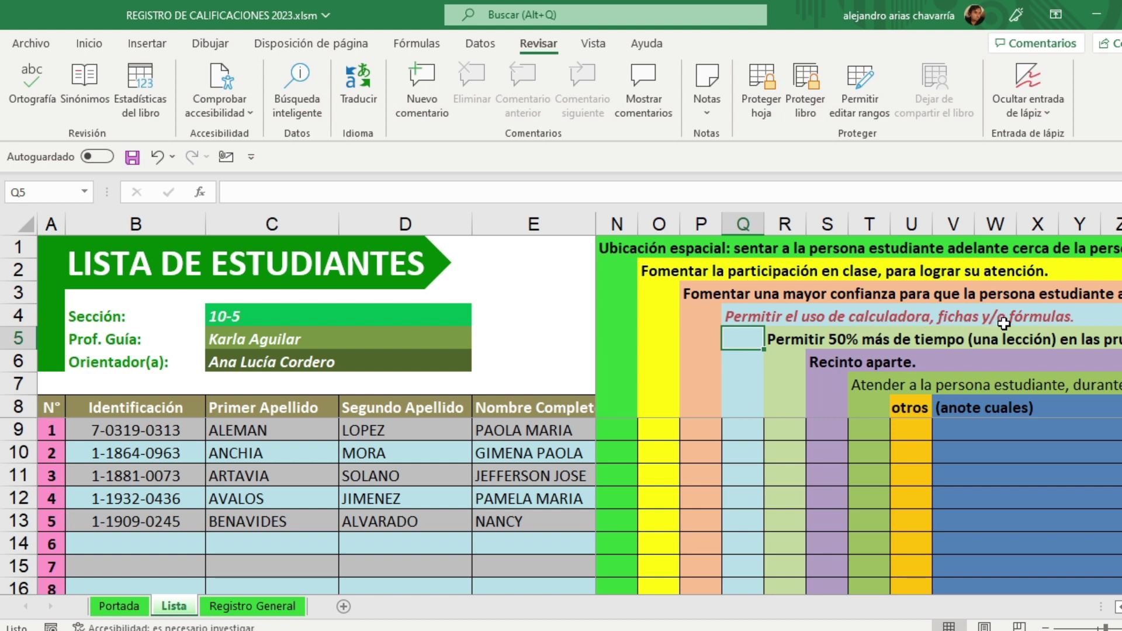
click(738, 313)
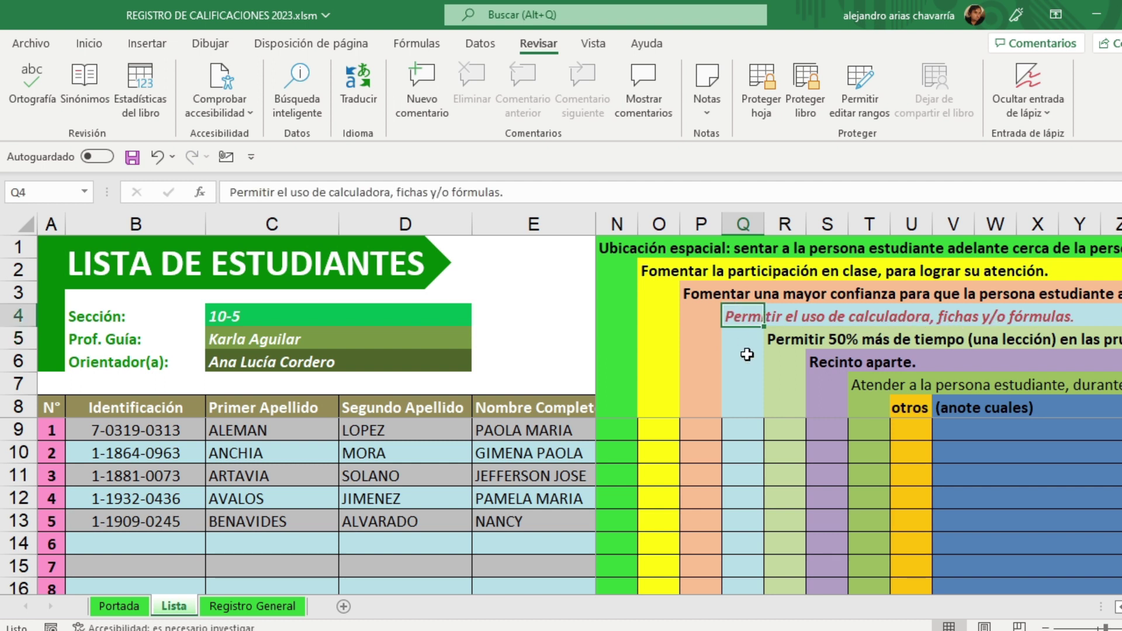
click(747, 354)
click(743, 322)
click(742, 336)
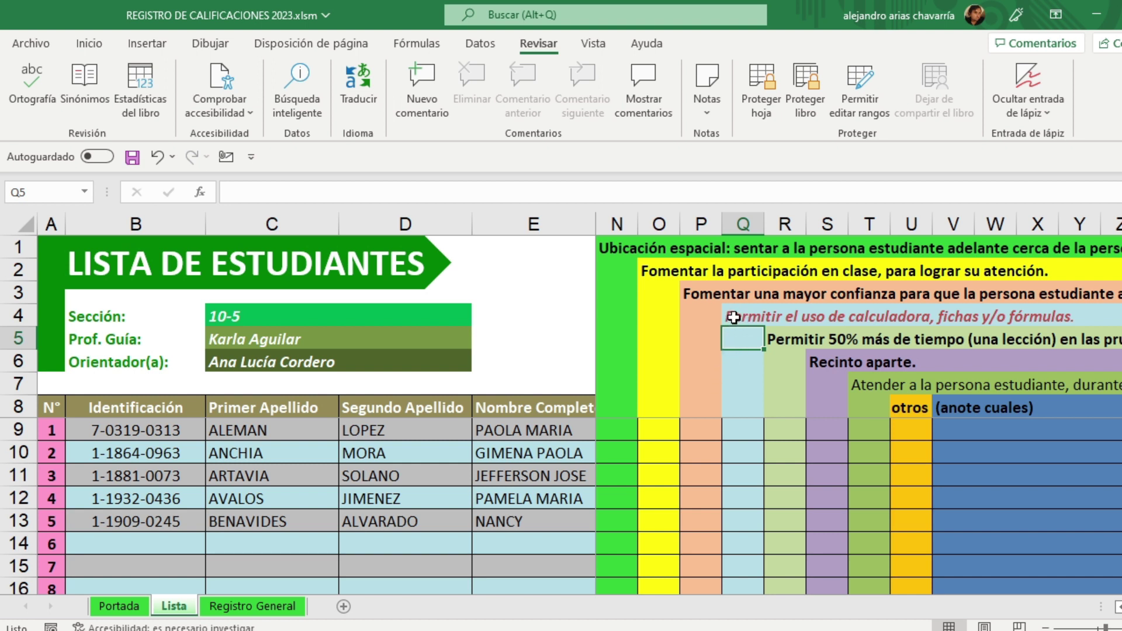
click(730, 318)
click(725, 365)
click(731, 317)
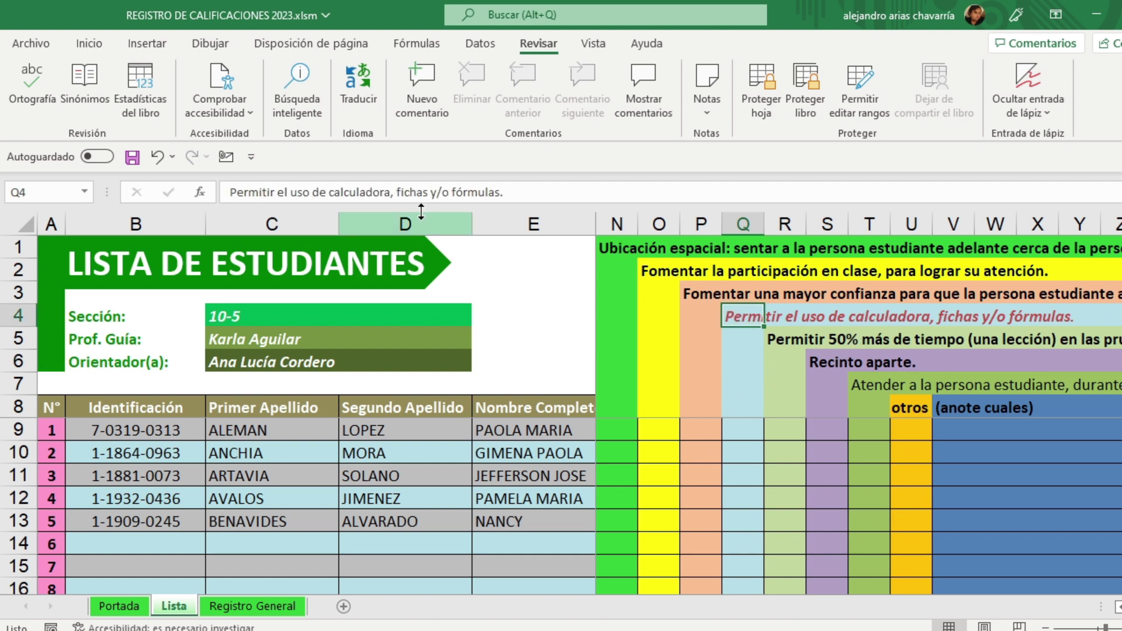
Step: Trim the Q4 heading, then undo to keep 'Permitir el uso de calculadora, fichas y/o fórmulas.'
drag(390, 192, 327, 193)
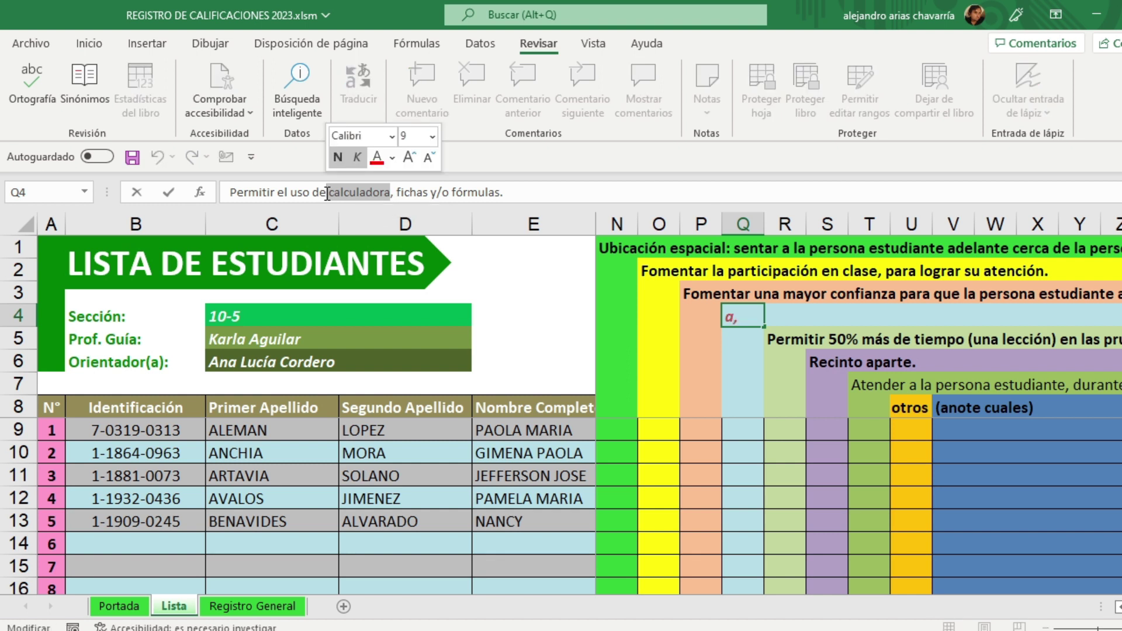
key(BackSpace)
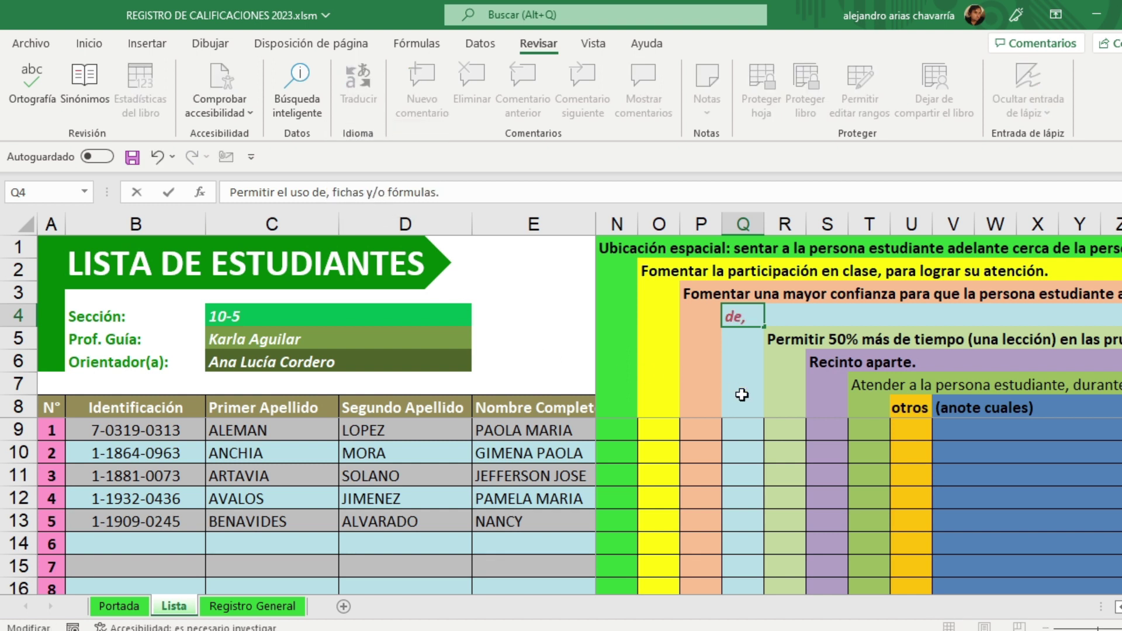
key(BackSpace)
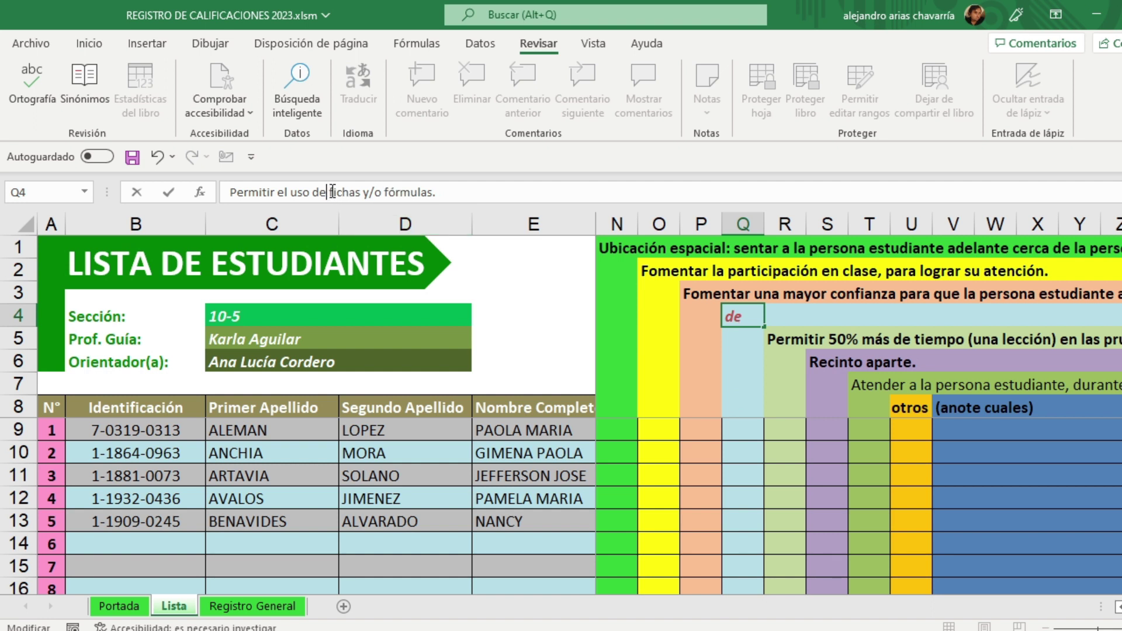
click(771, 452)
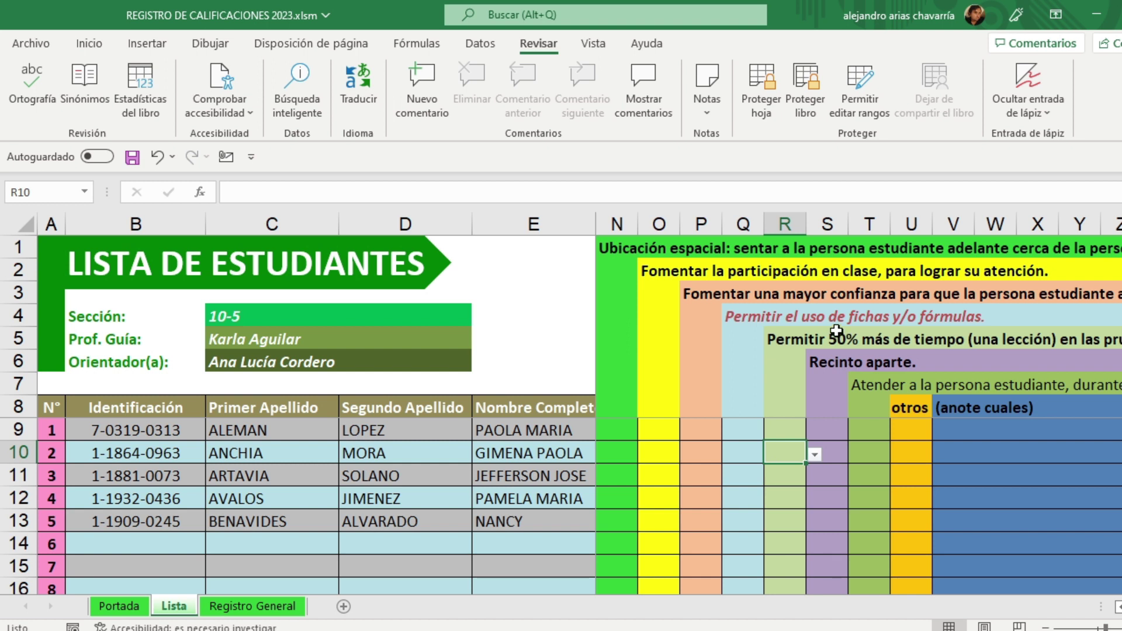
click(757, 316)
drag(437, 191, 363, 192)
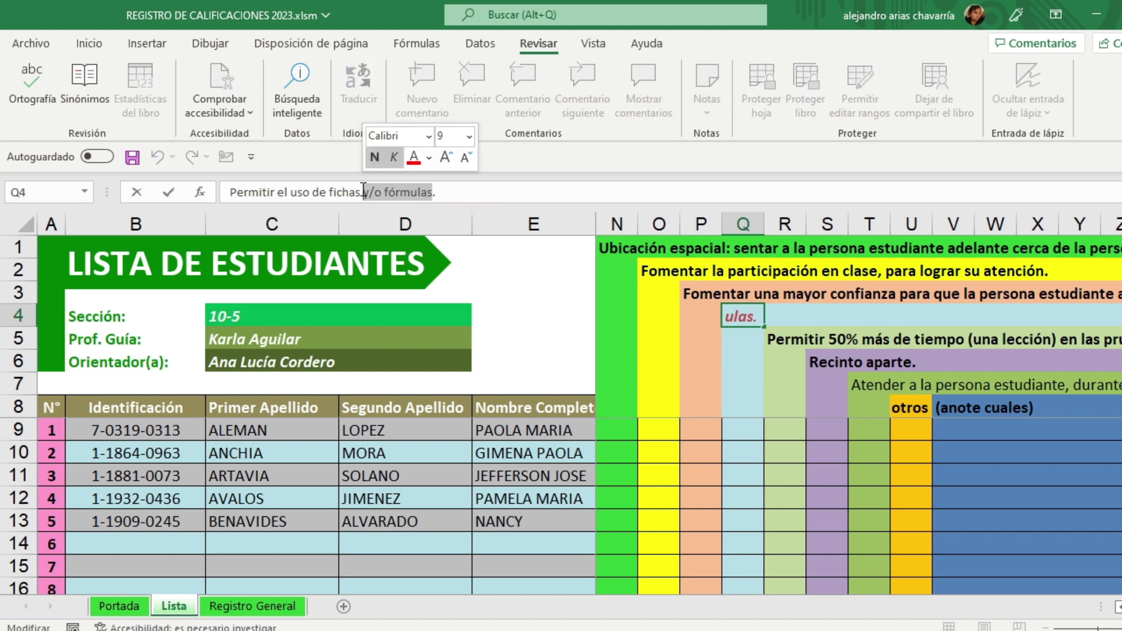
key(BackSpace)
click(731, 427)
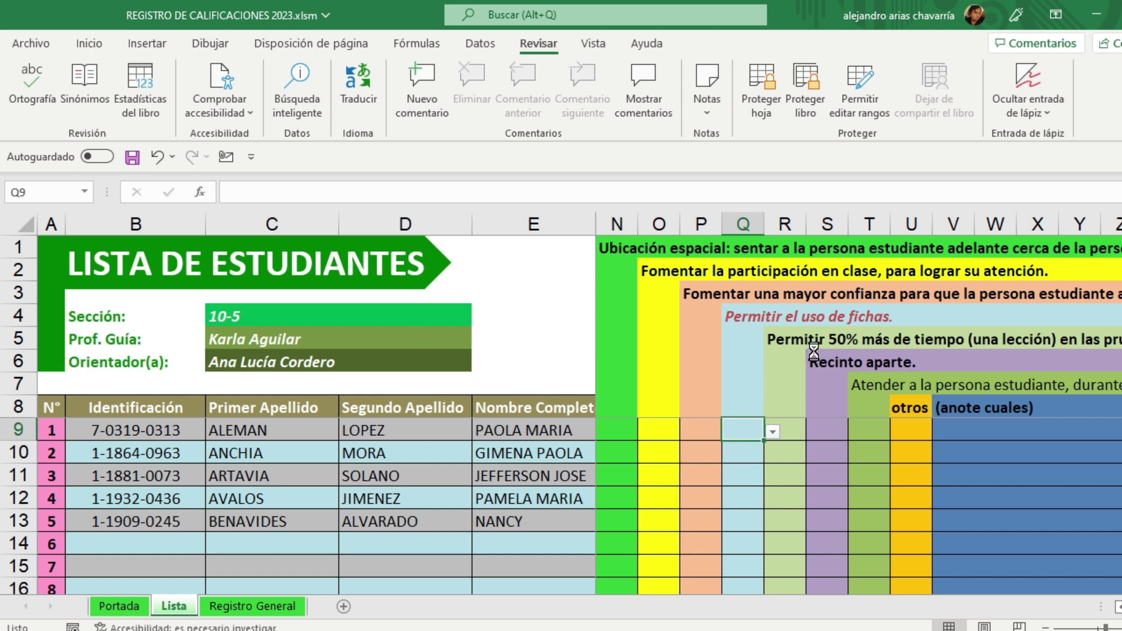
key(ctrl+z)
key(ctrl+z)
click(817, 449)
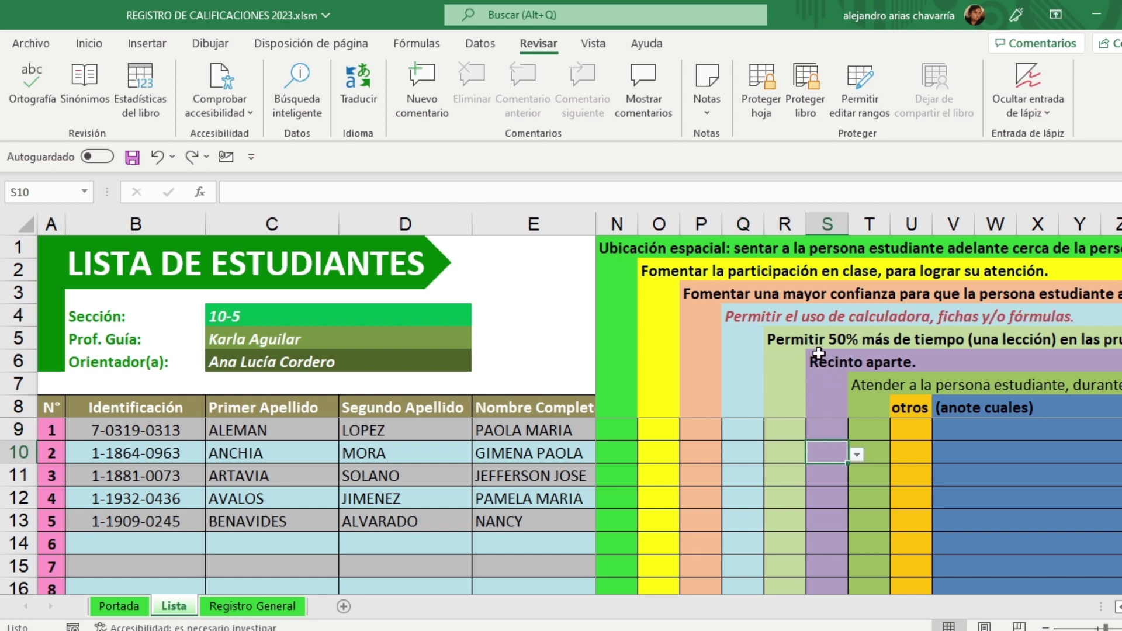
Step: Review the 50% más de tiempo, Recinto aparte, Atender a la persona estudiante and otros headings
click(801, 343)
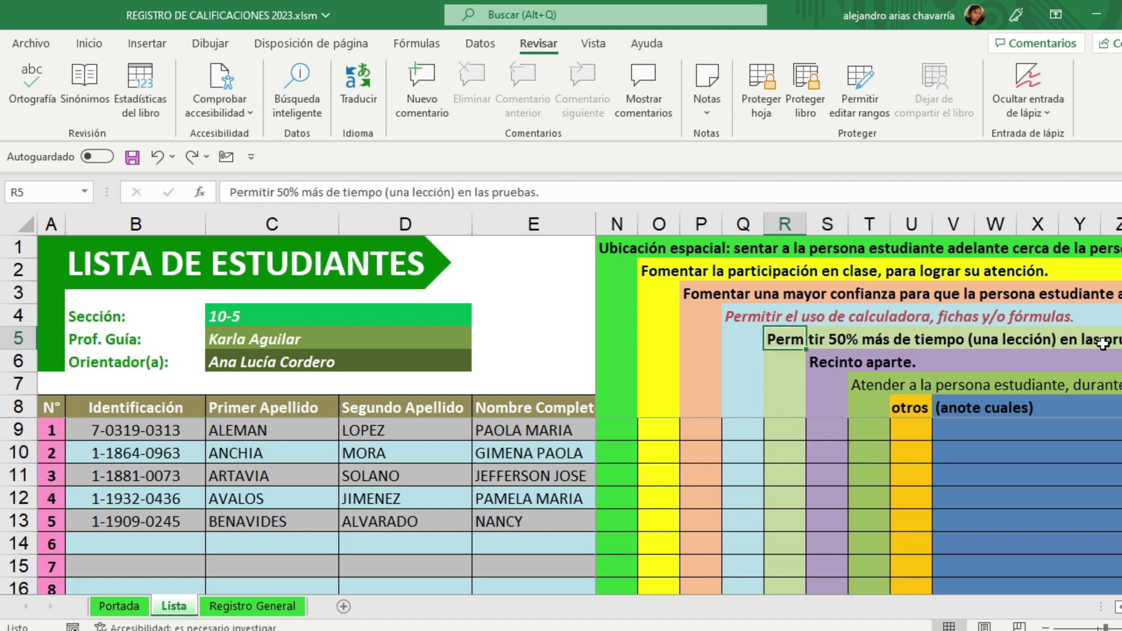
click(828, 362)
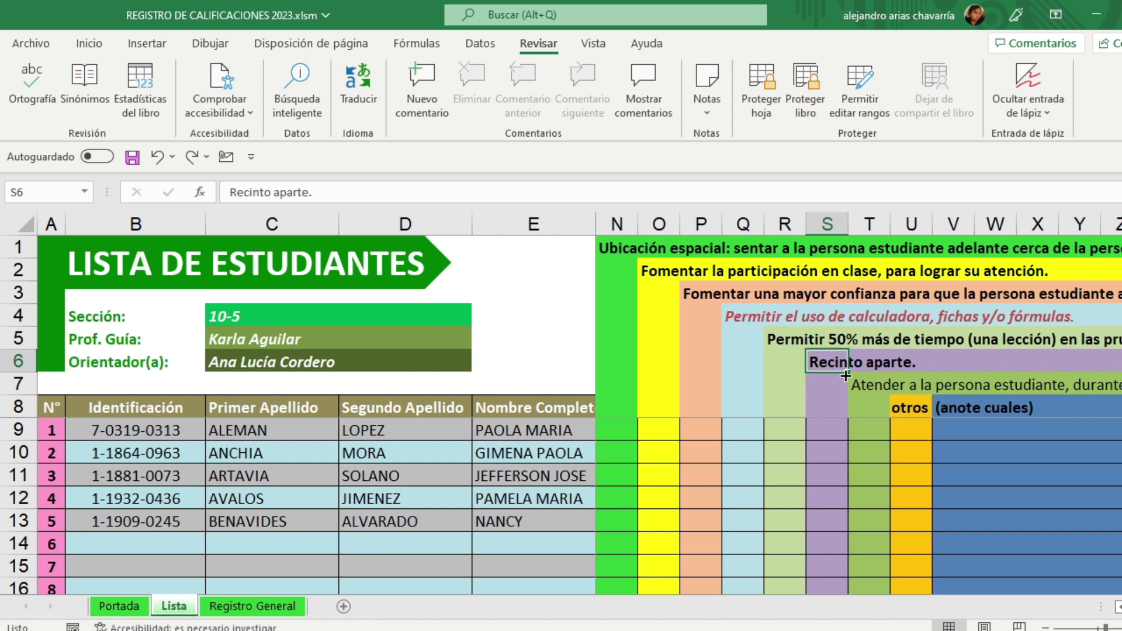
click(871, 387)
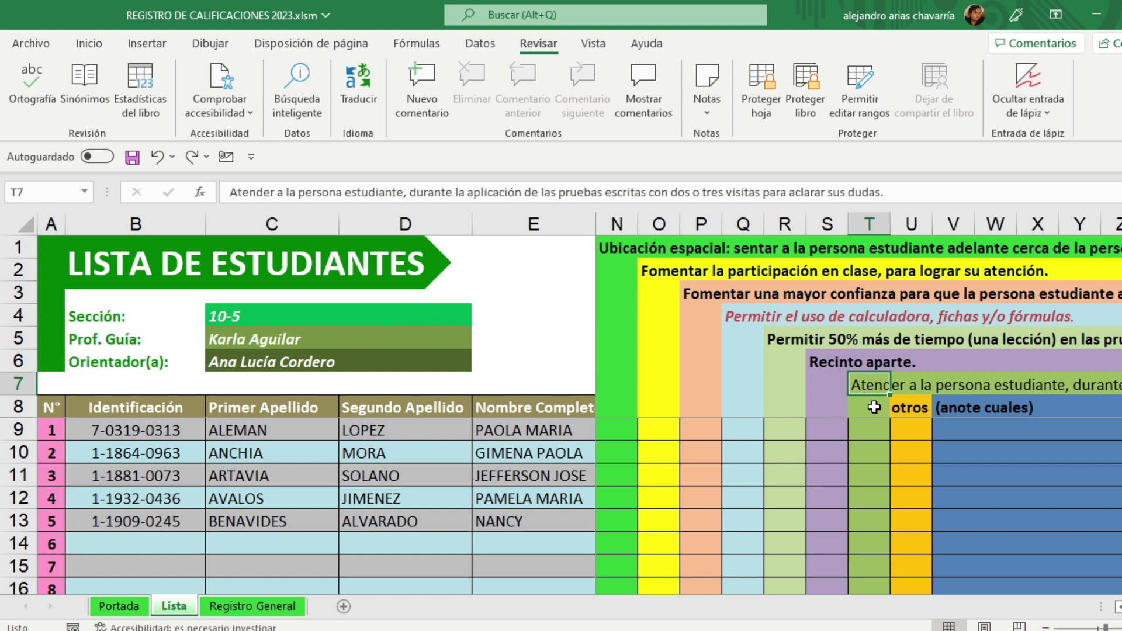
click(917, 409)
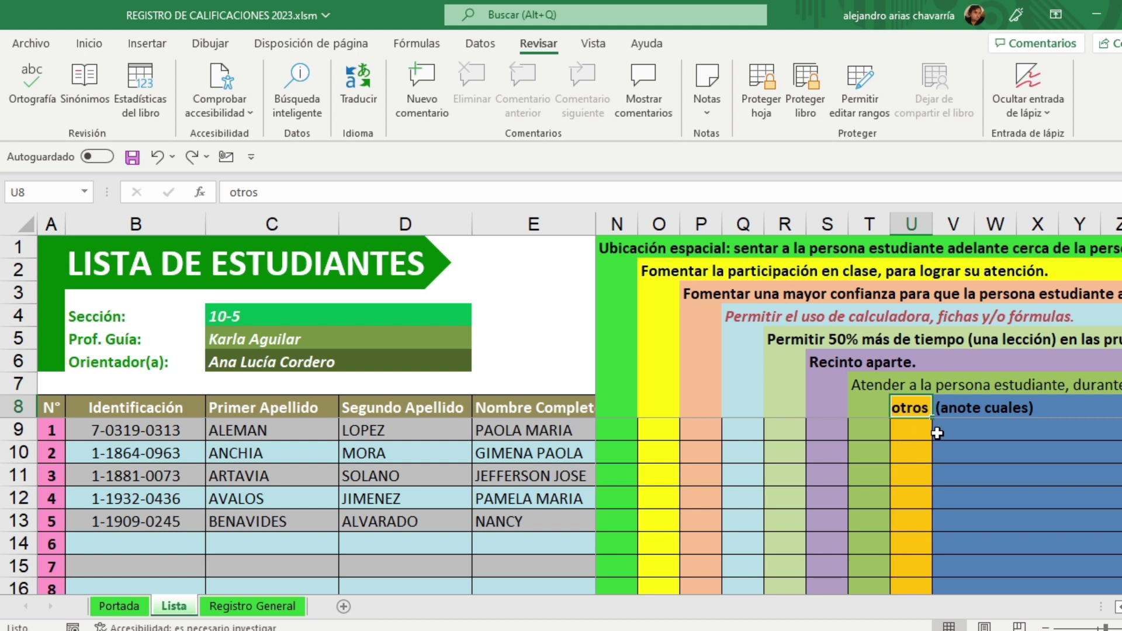
click(959, 430)
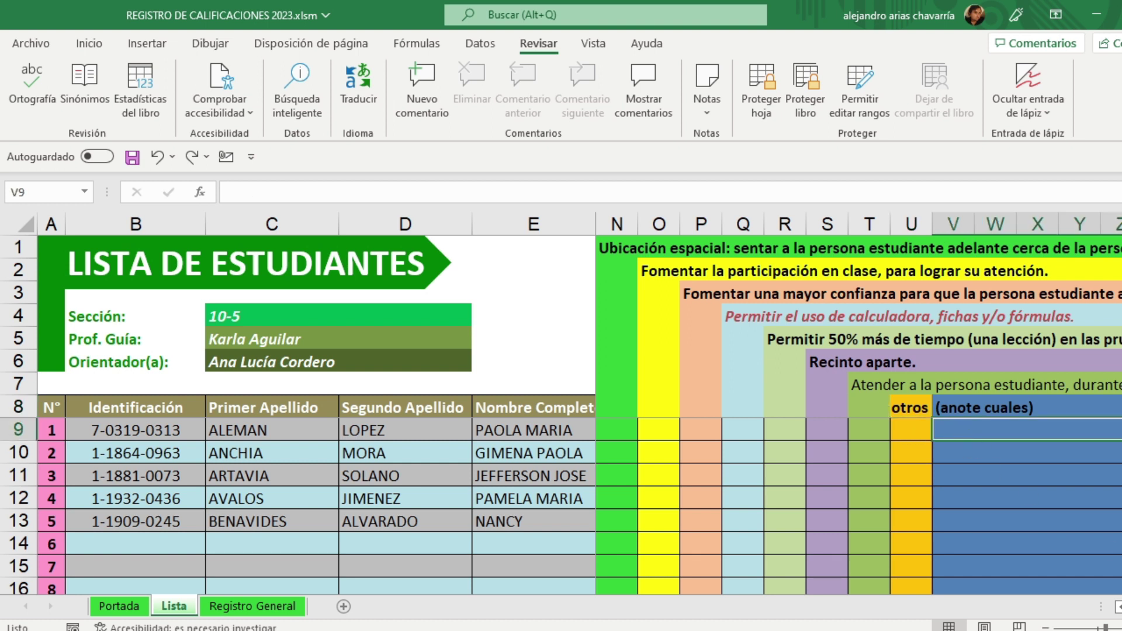
scroll(859, 403, right, 4)
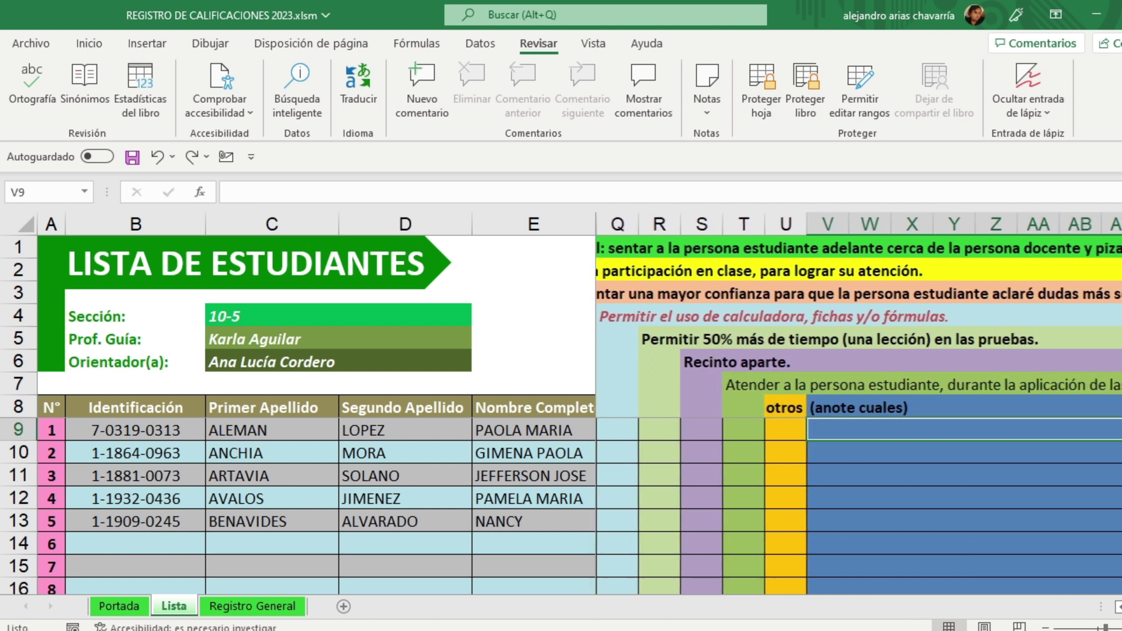
scroll(860, 403, right, 4)
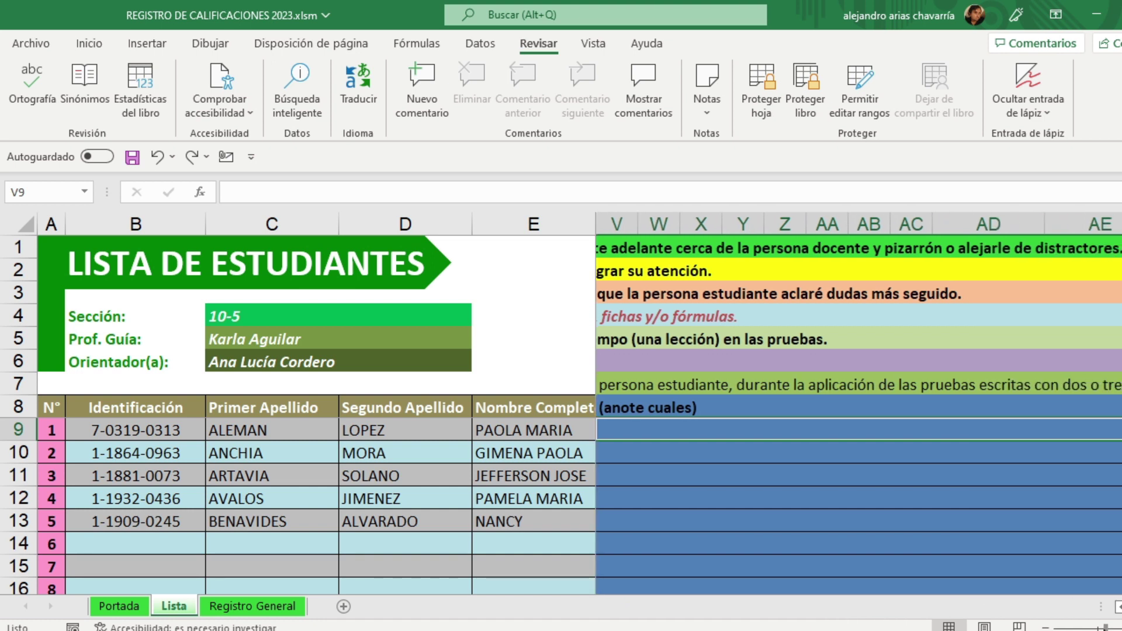
click(1046, 626)
click(1046, 625)
click(1046, 626)
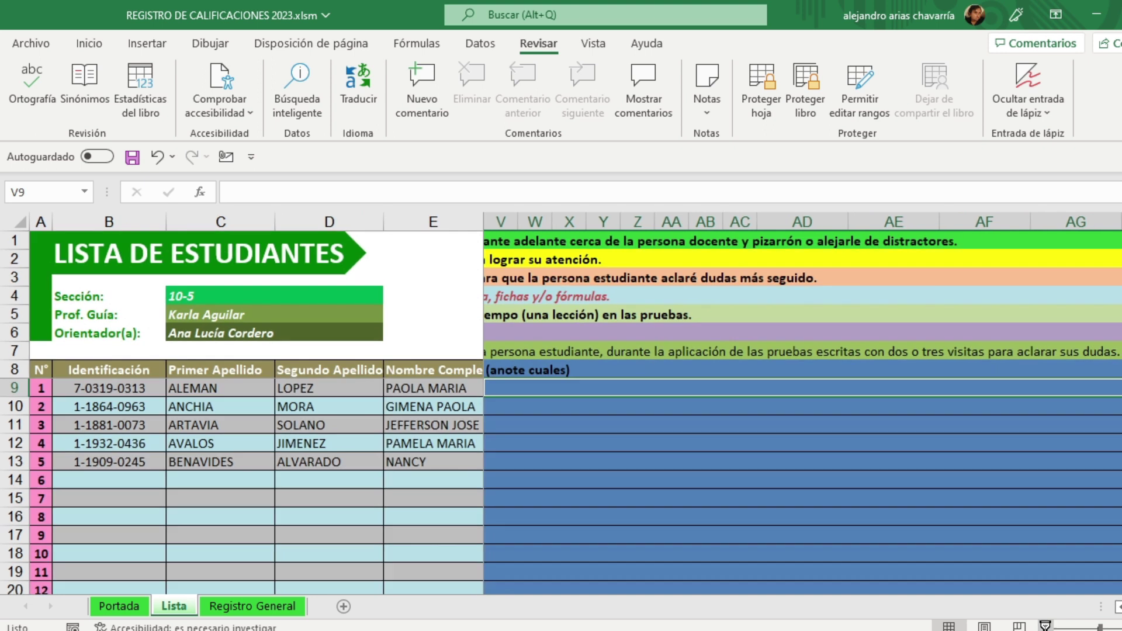
click(1045, 625)
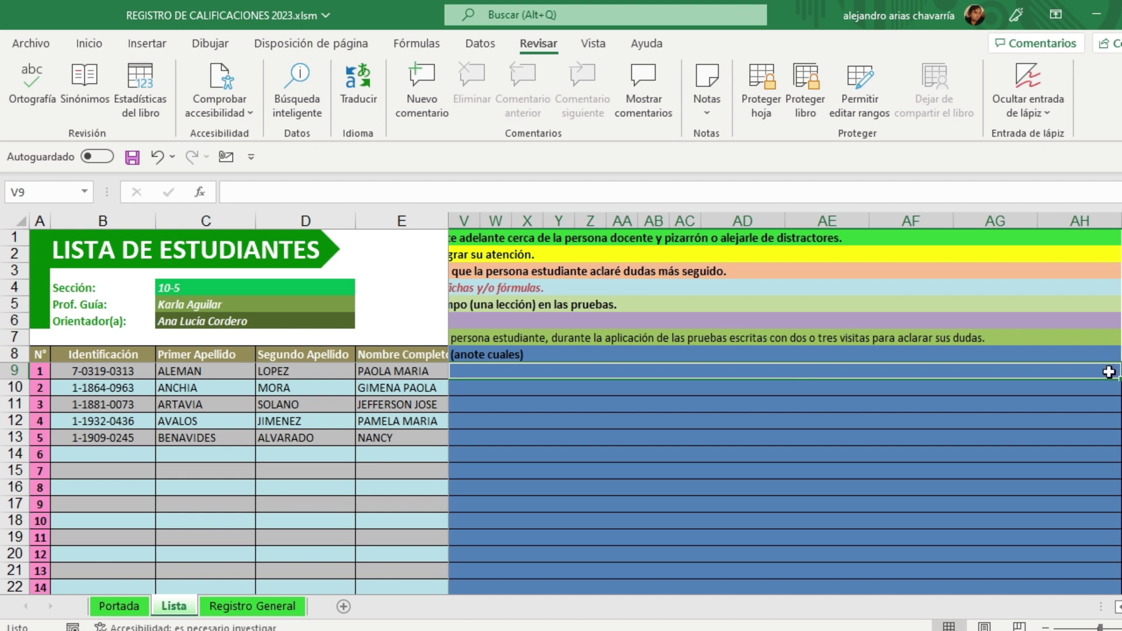
scroll(1110, 386, up, 3)
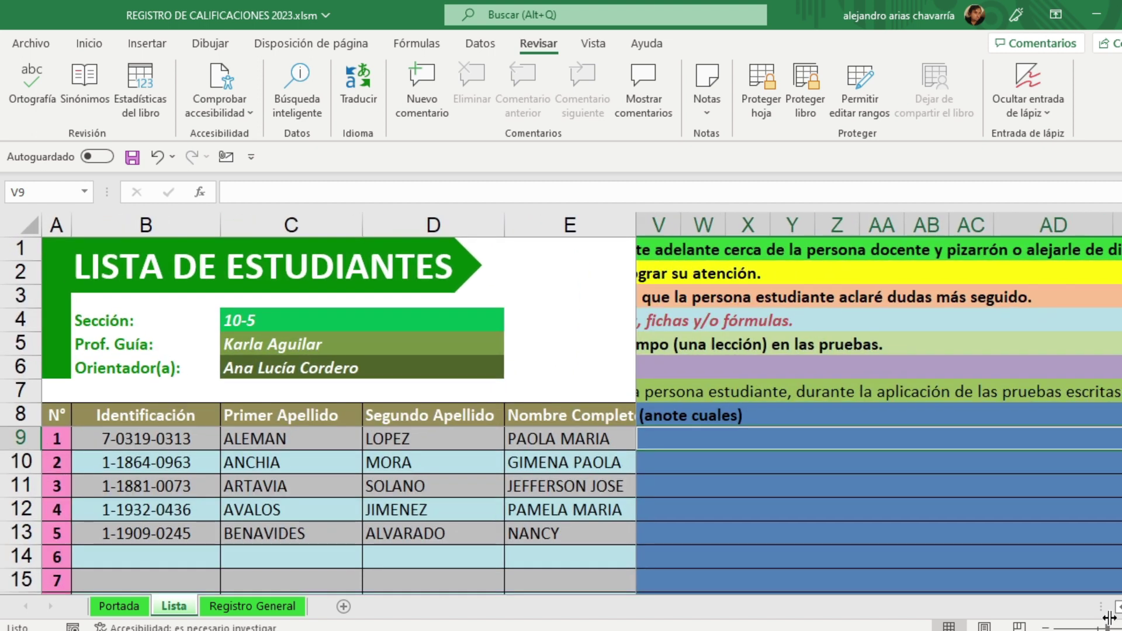
scroll(878, 403, left, 6)
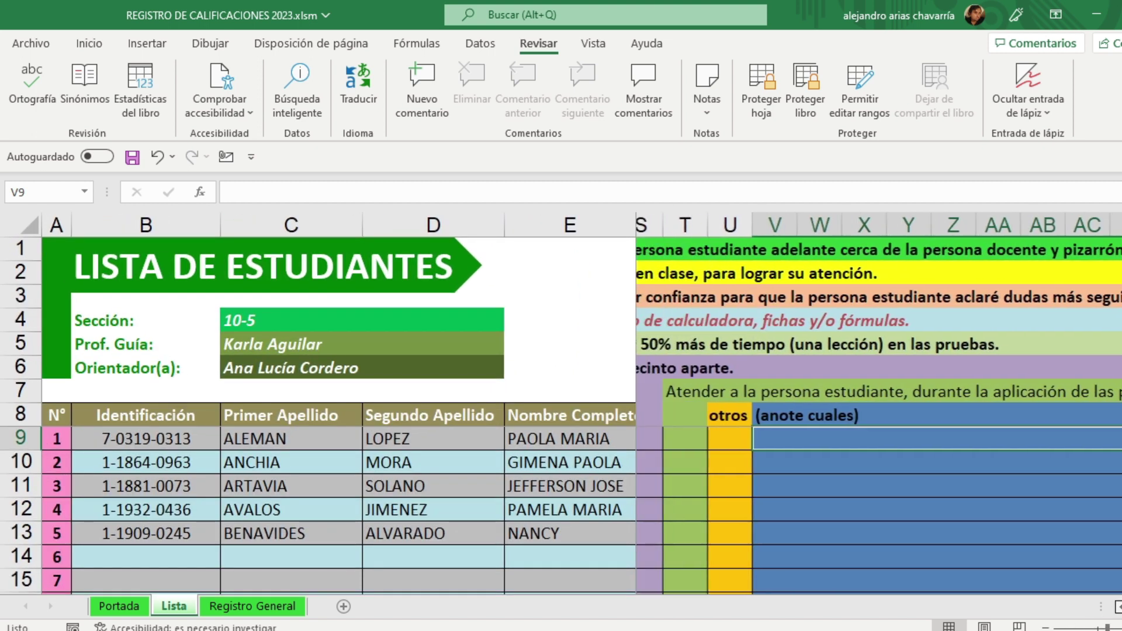
scroll(879, 403, left, 2)
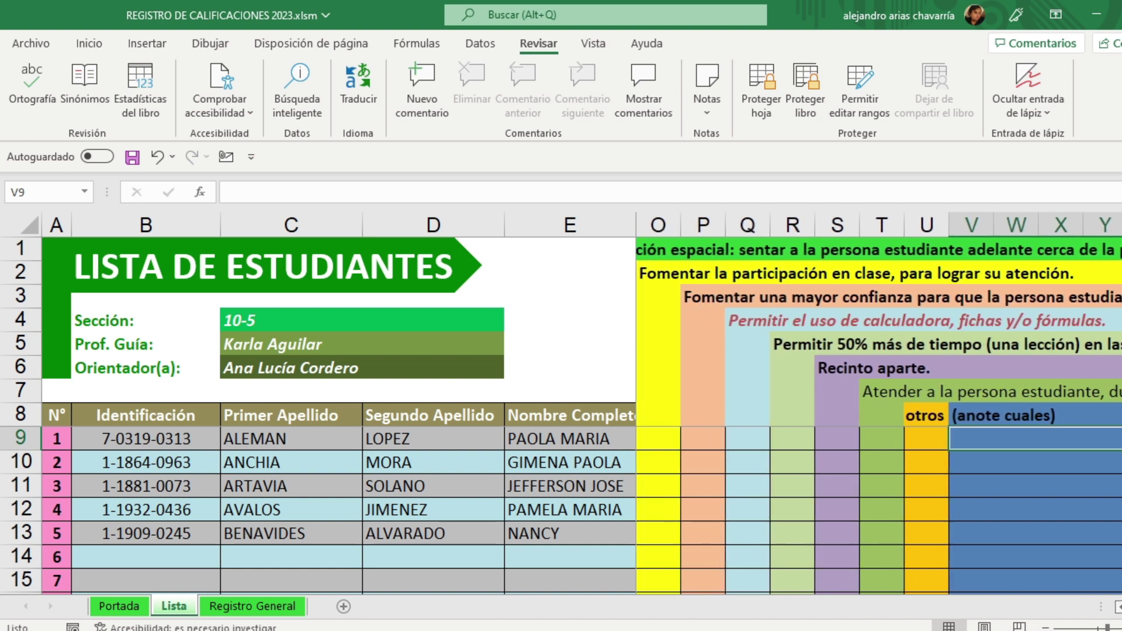
click(535, 463)
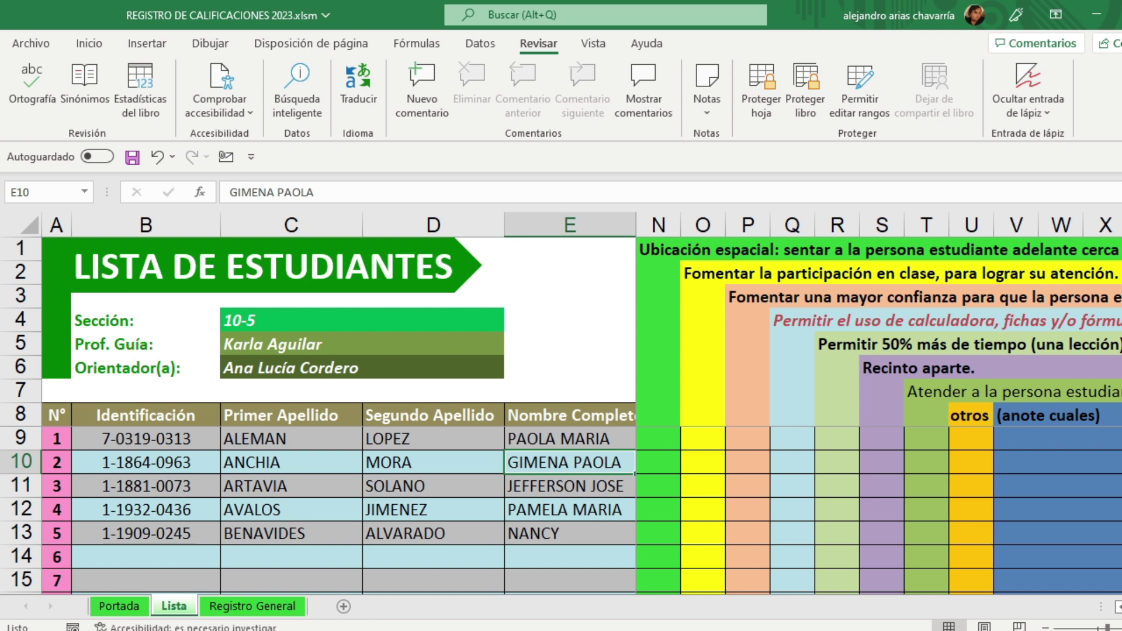
Step: Use the validation dropdowns to mark x in student 1's cells N9, R9, S9 and T9
click(660, 437)
click(689, 443)
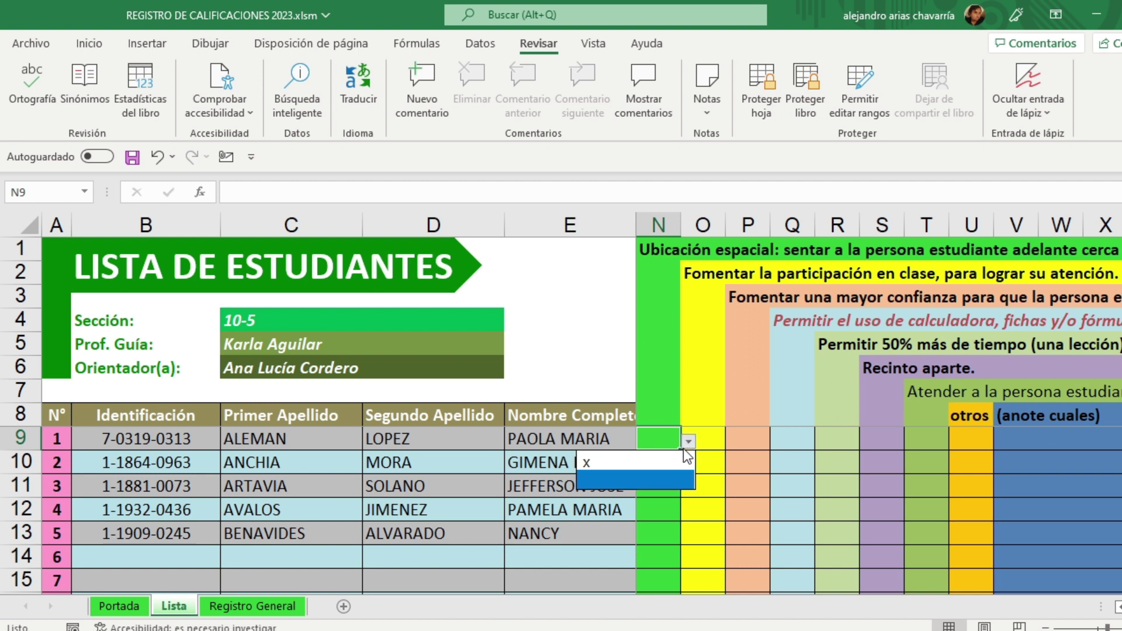
click(668, 465)
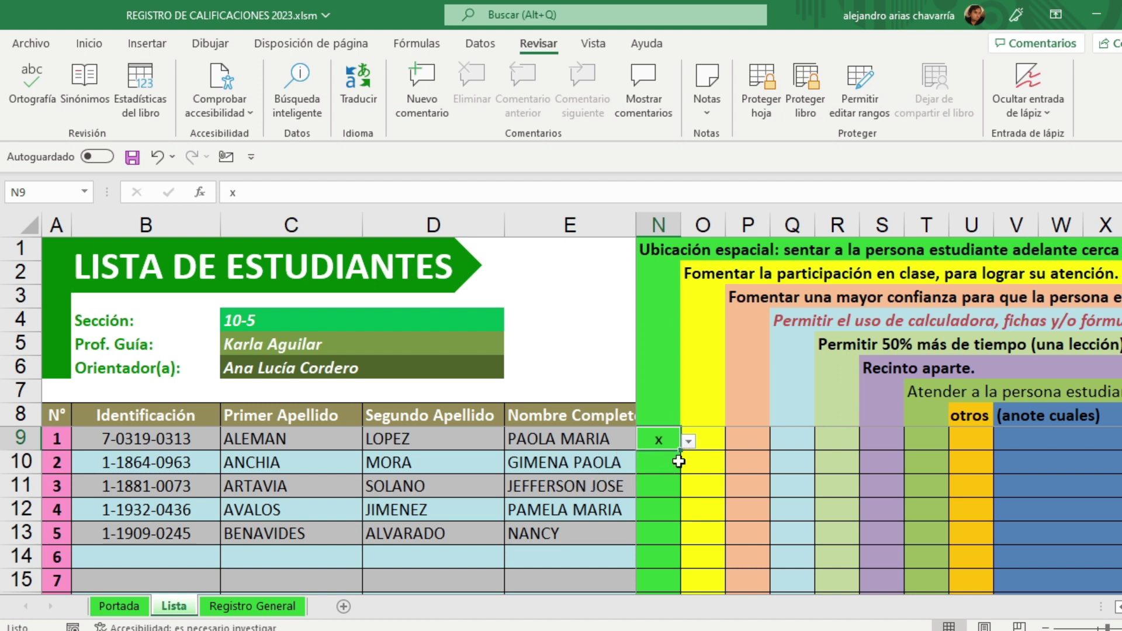
click(849, 443)
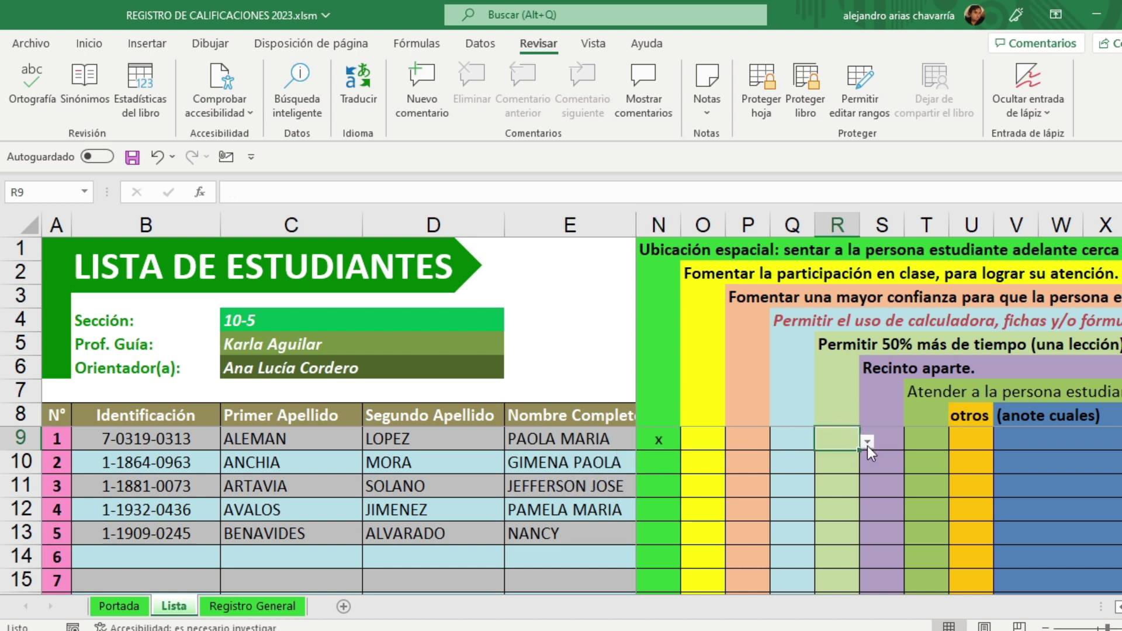
click(866, 443)
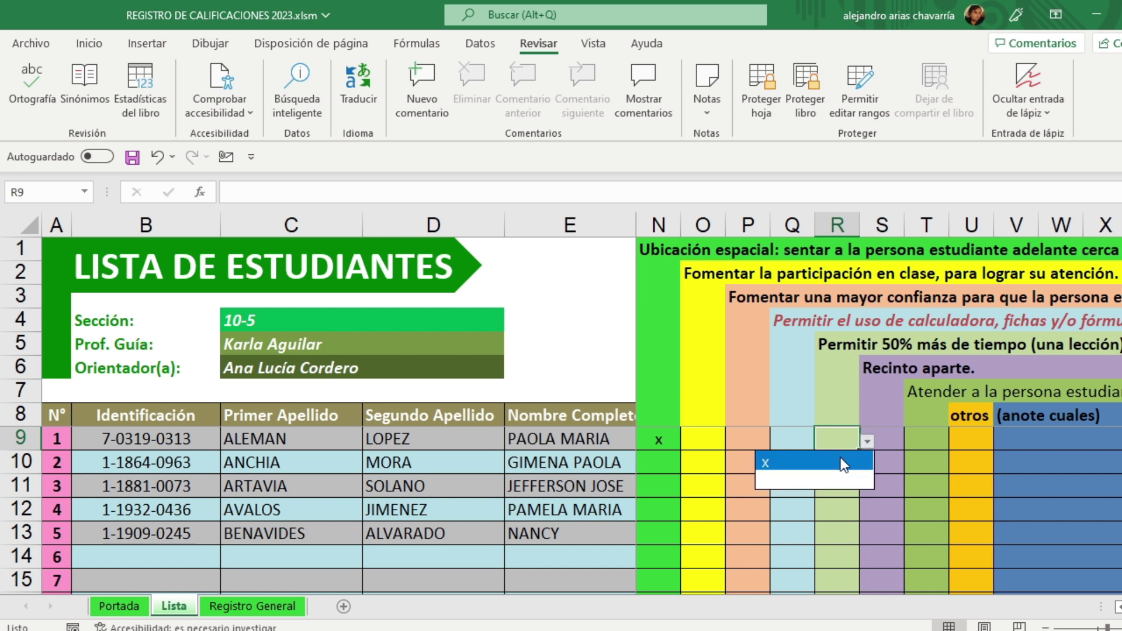
click(844, 465)
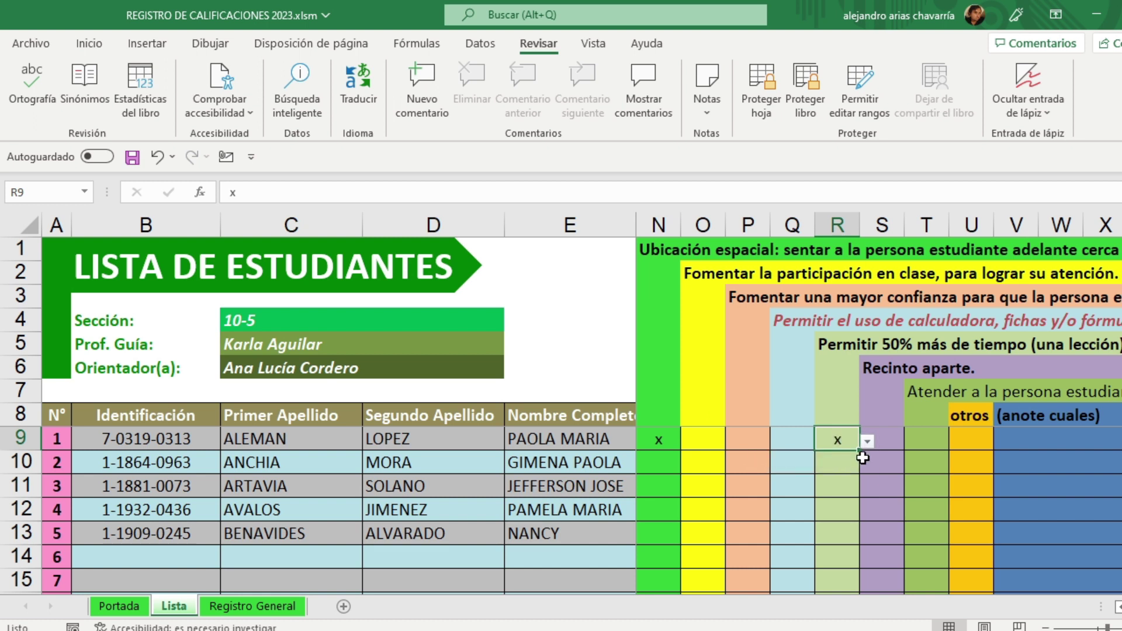
click(894, 438)
click(914, 446)
click(895, 459)
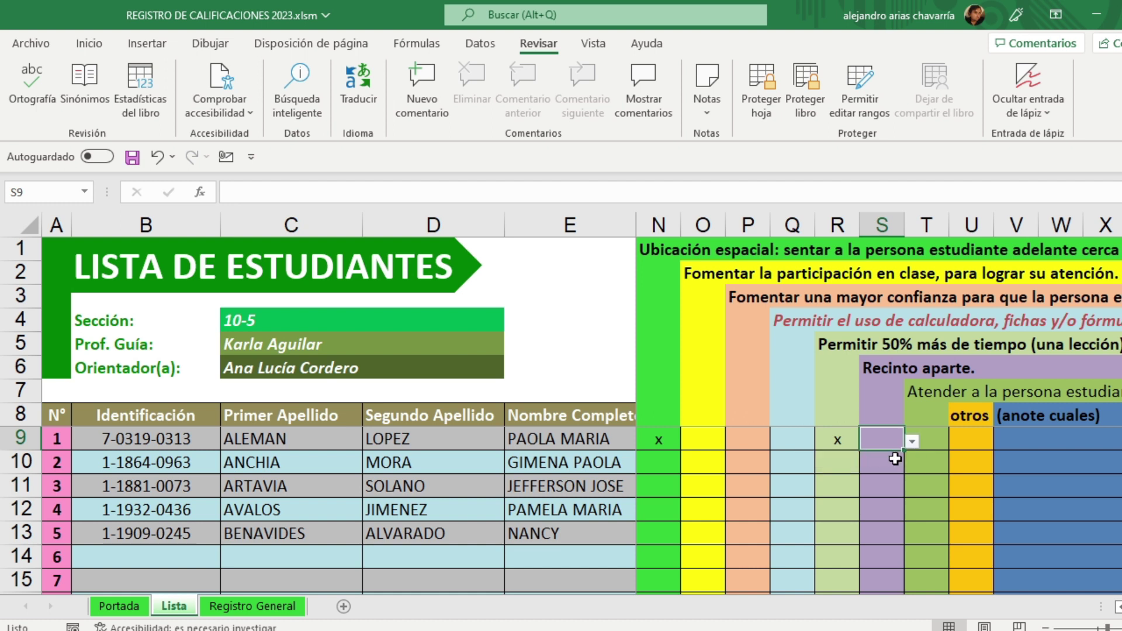
click(933, 439)
click(956, 442)
click(927, 461)
Step: Mark x in student 3's cells N11, O11, P11 and Q11
click(919, 484)
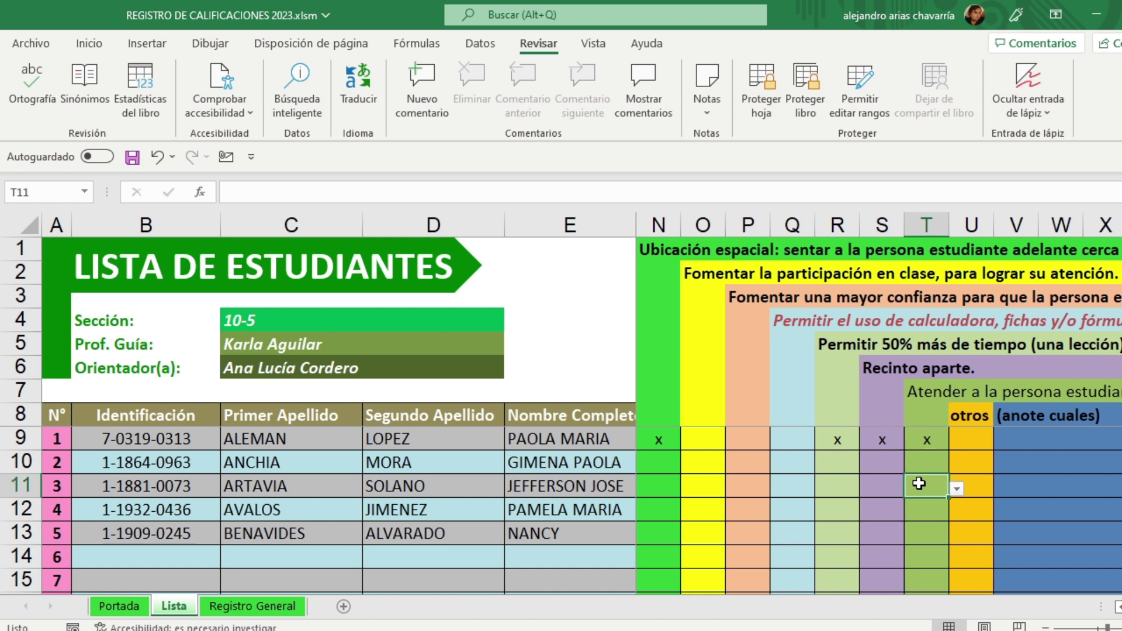
click(665, 490)
click(688, 488)
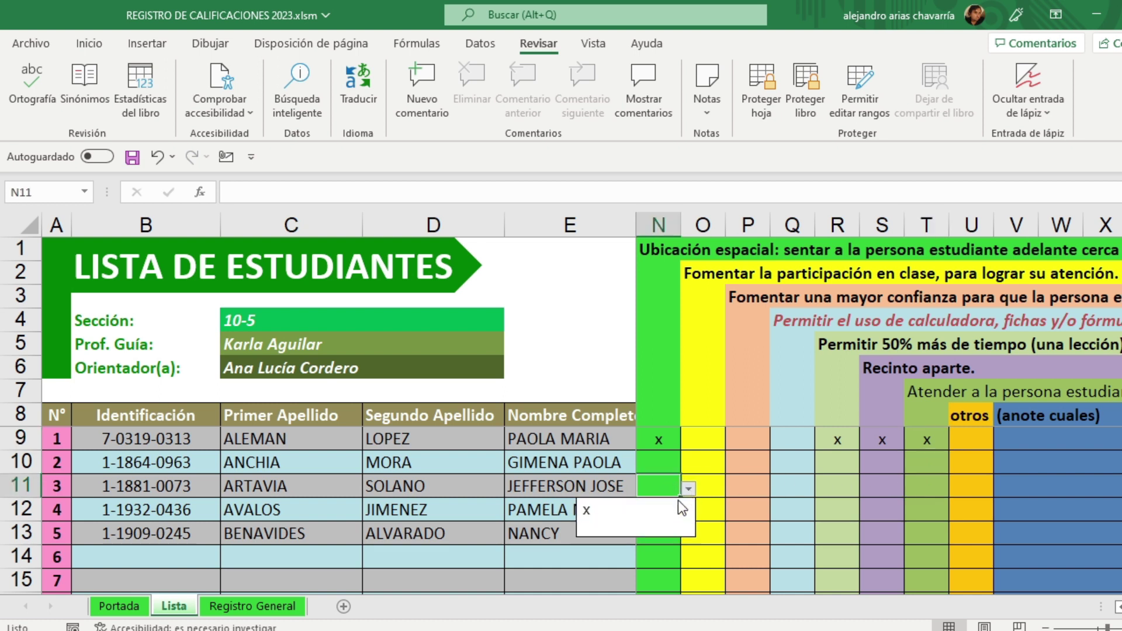
click(672, 506)
click(710, 490)
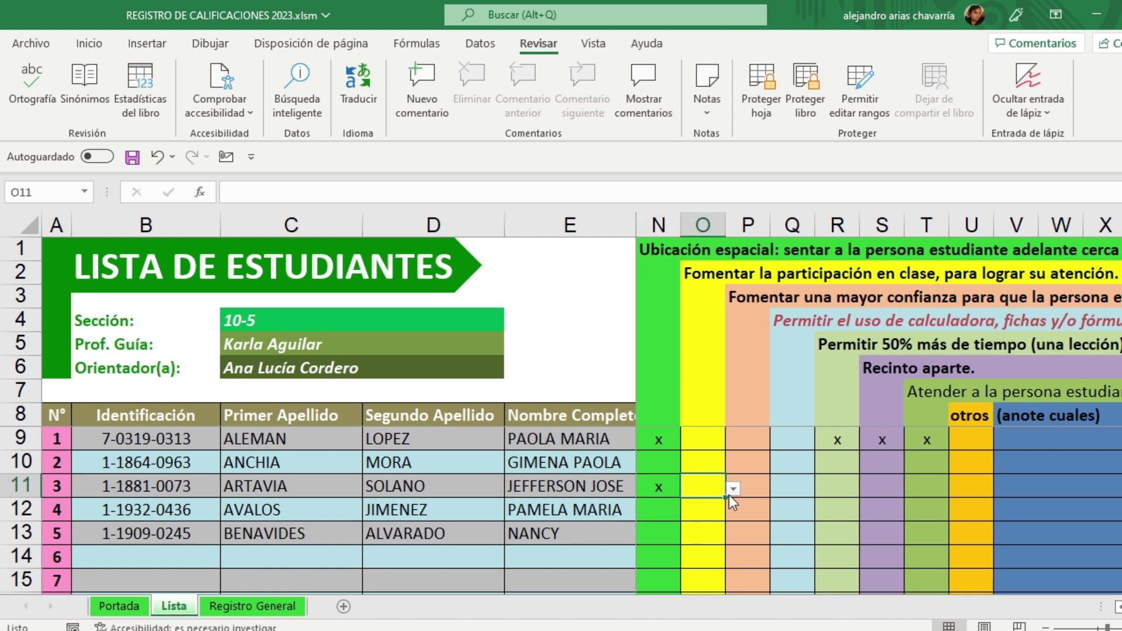
click(734, 490)
click(721, 507)
click(755, 490)
click(778, 489)
click(745, 507)
click(805, 495)
click(823, 490)
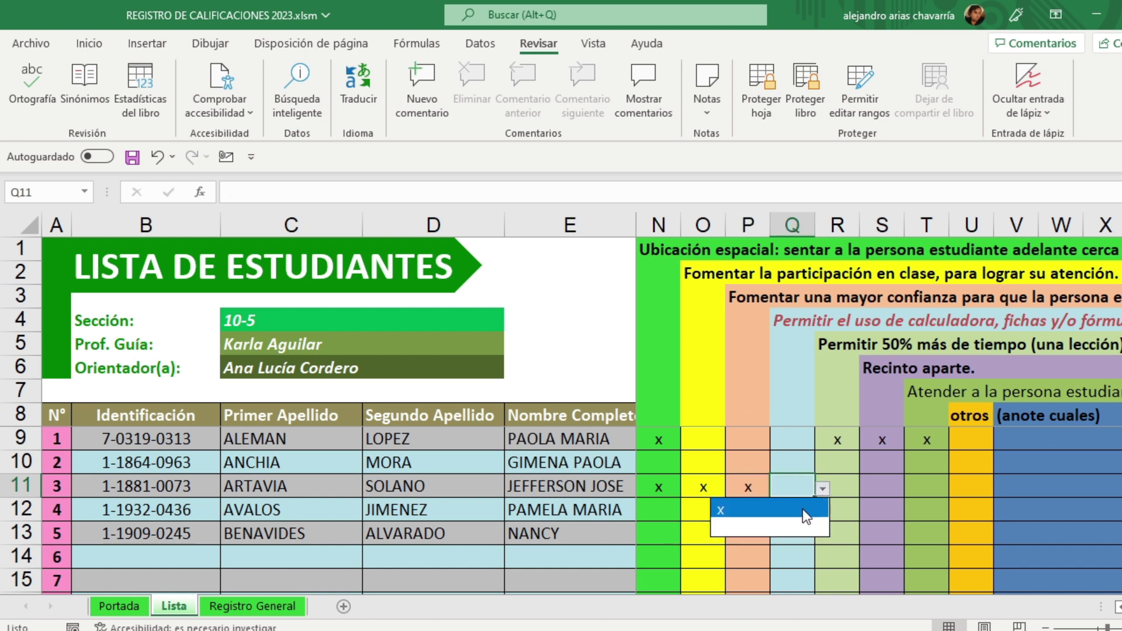
click(802, 508)
Step: Mark x in student 3's remaining cells R11, S11 and T11
click(832, 494)
click(869, 491)
click(845, 509)
click(882, 491)
click(912, 489)
click(894, 506)
click(930, 488)
click(956, 489)
click(935, 506)
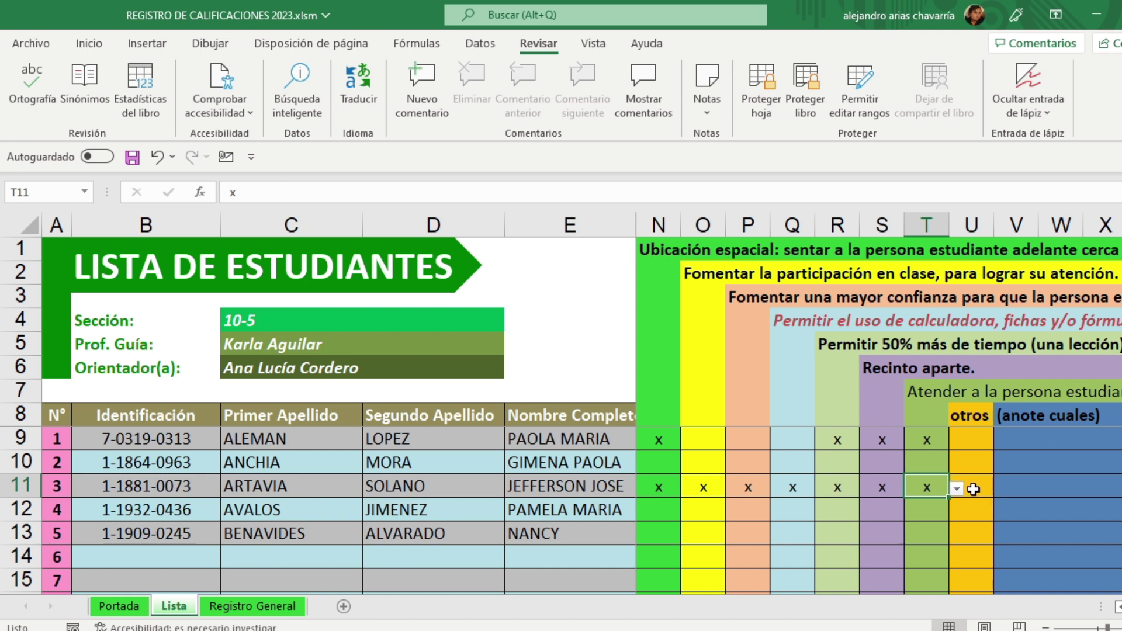
click(558, 509)
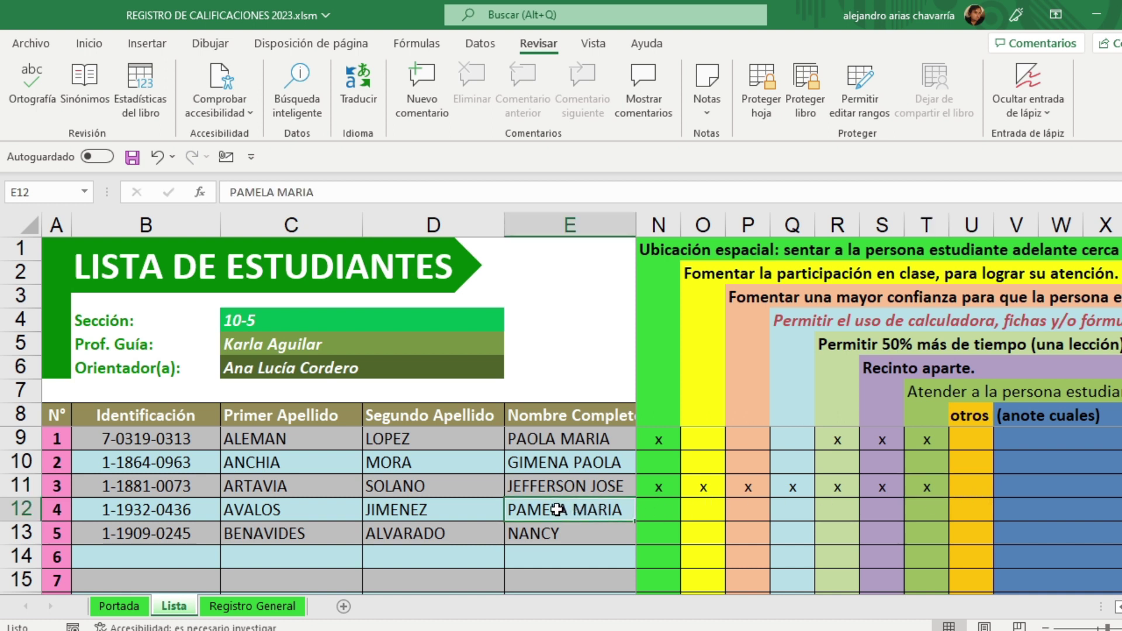
Step: Mark x in student 4's accommodation cells N12 and R12
click(666, 510)
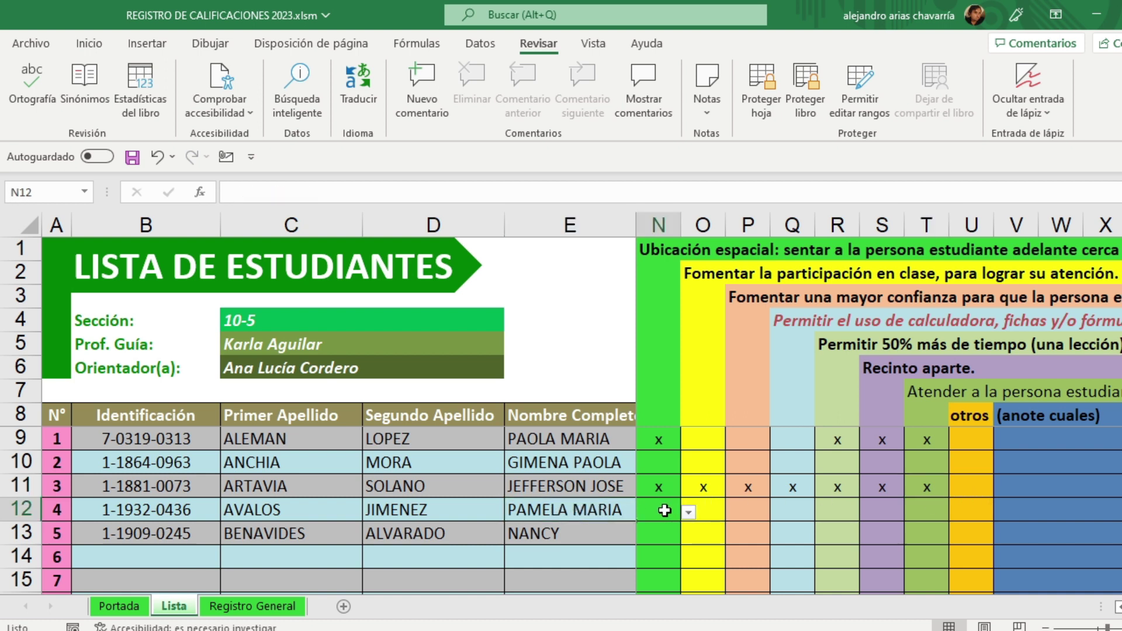
click(689, 512)
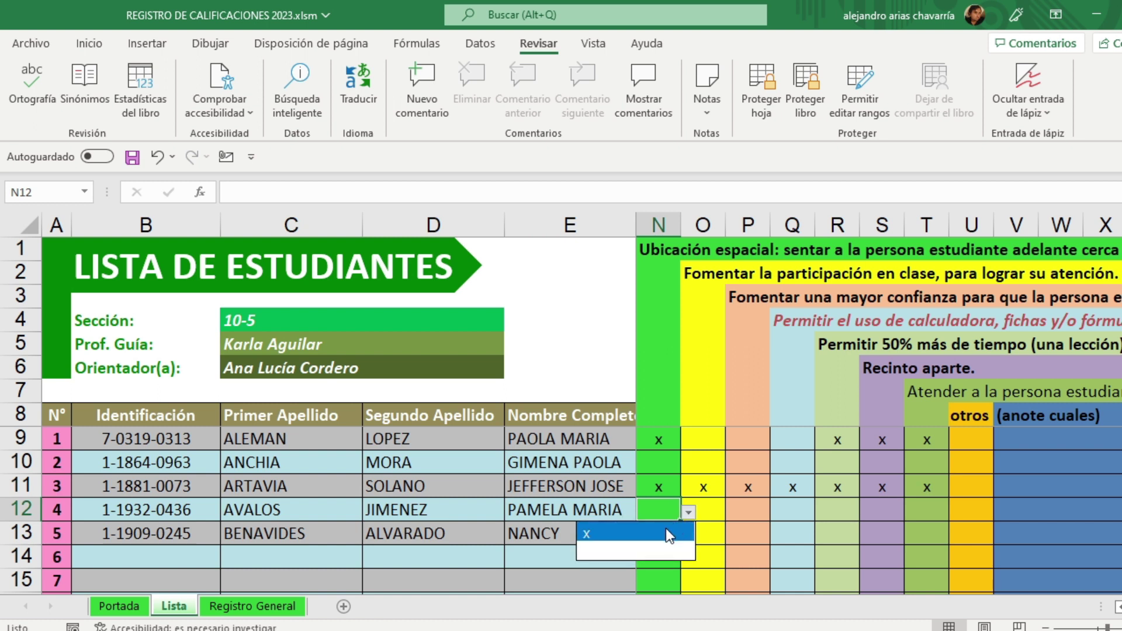
click(664, 533)
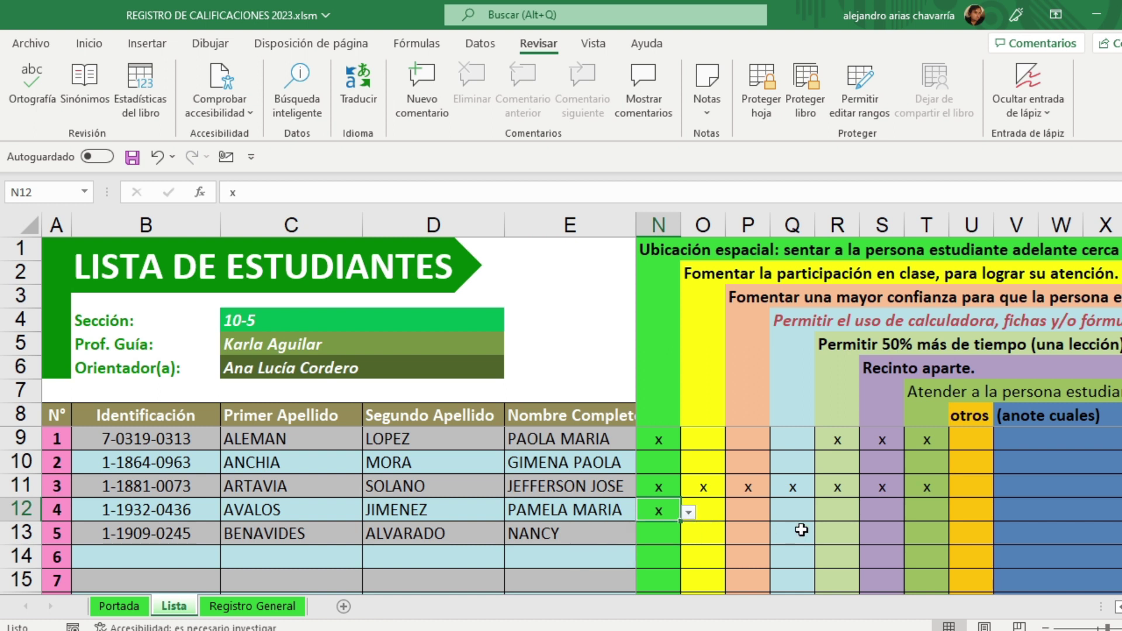
click(834, 512)
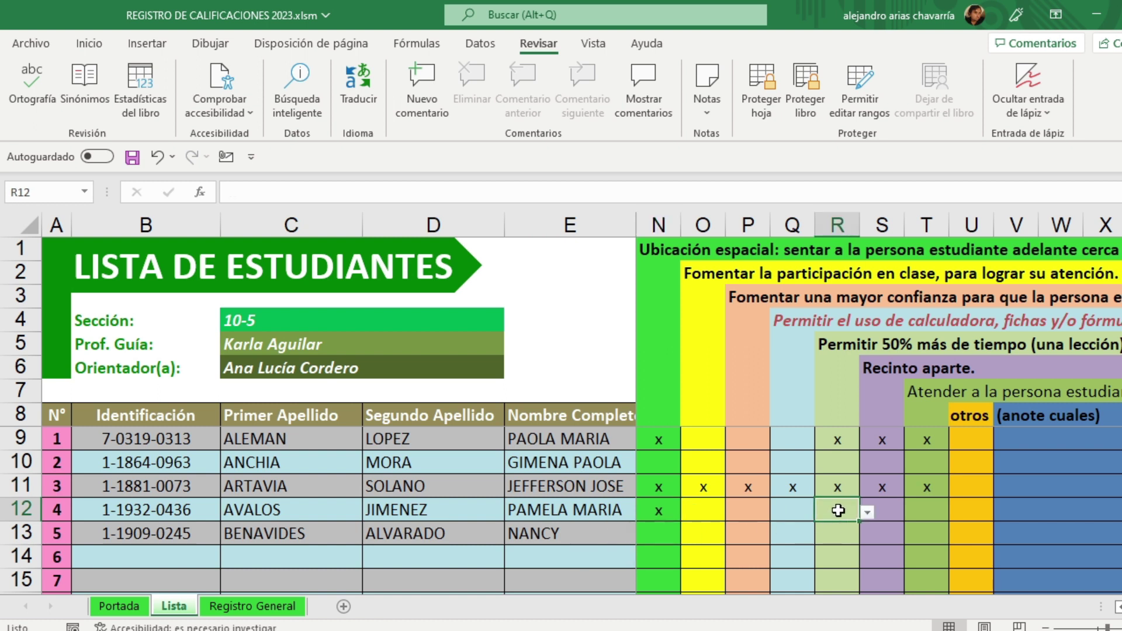
click(801, 513)
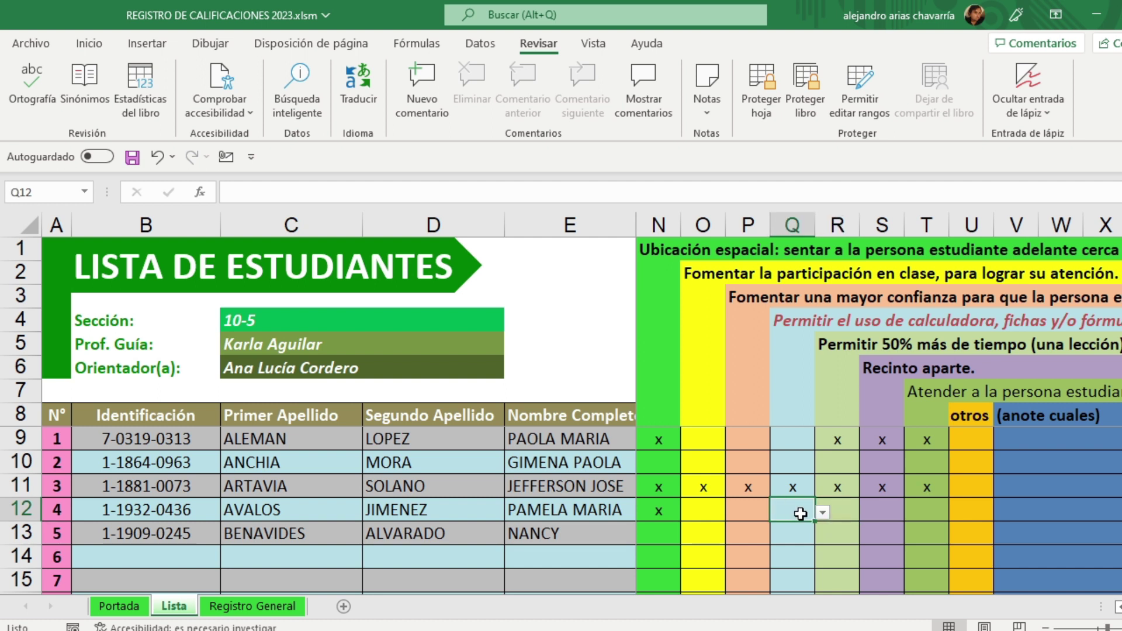
click(841, 511)
click(867, 513)
click(837, 532)
Step: Mark x in S12 and T12, and type x directly into the otros cell U12
click(886, 513)
click(913, 514)
click(819, 530)
click(931, 511)
click(957, 513)
click(918, 530)
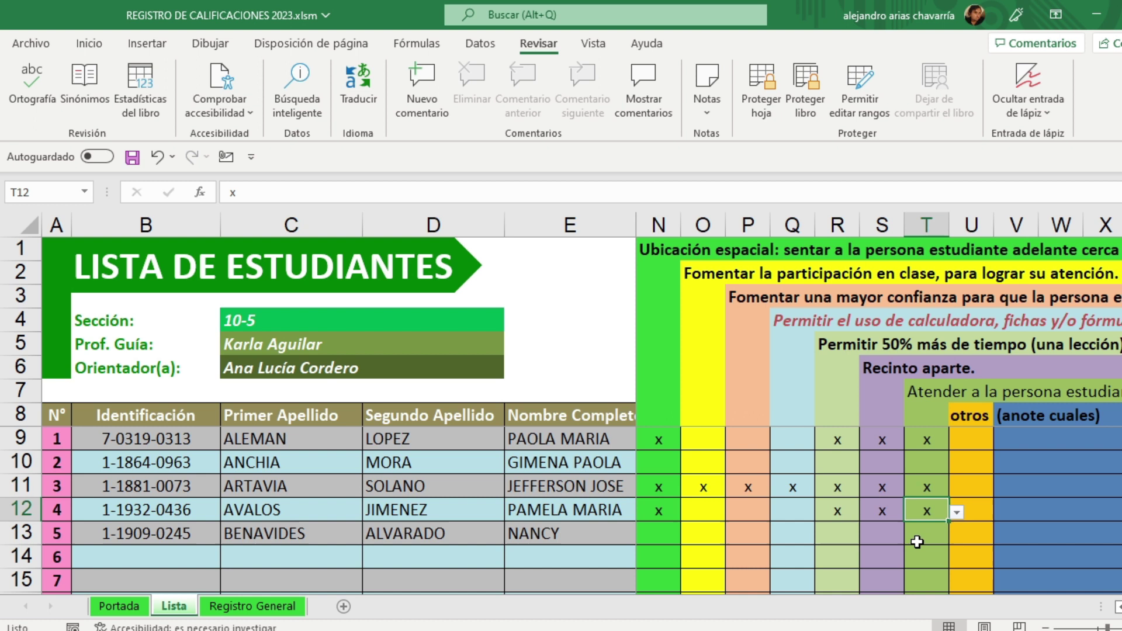
click(917, 541)
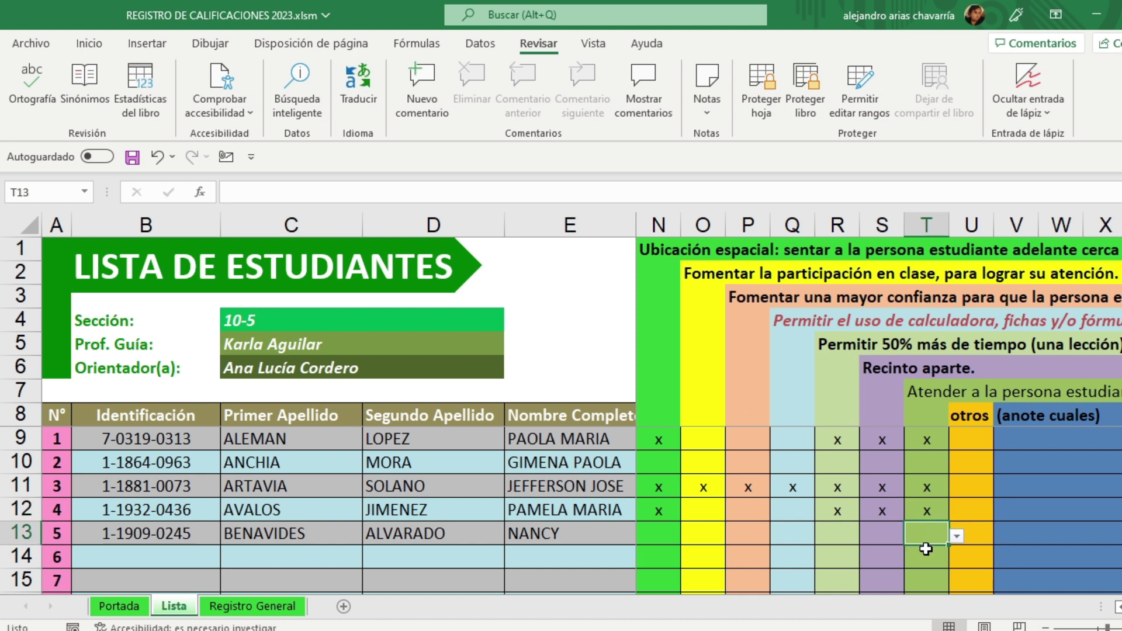
click(974, 512)
click(1001, 512)
click(977, 527)
text(x)
key(Tab)
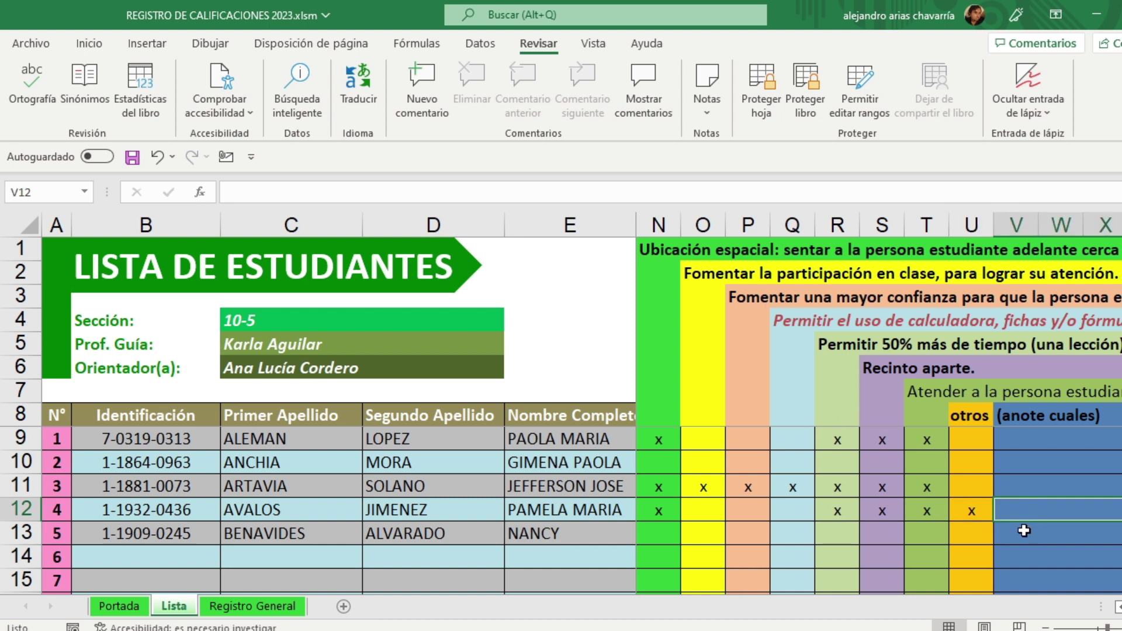
Step: Mark x for student 5 in N13, S13 and R13
click(654, 535)
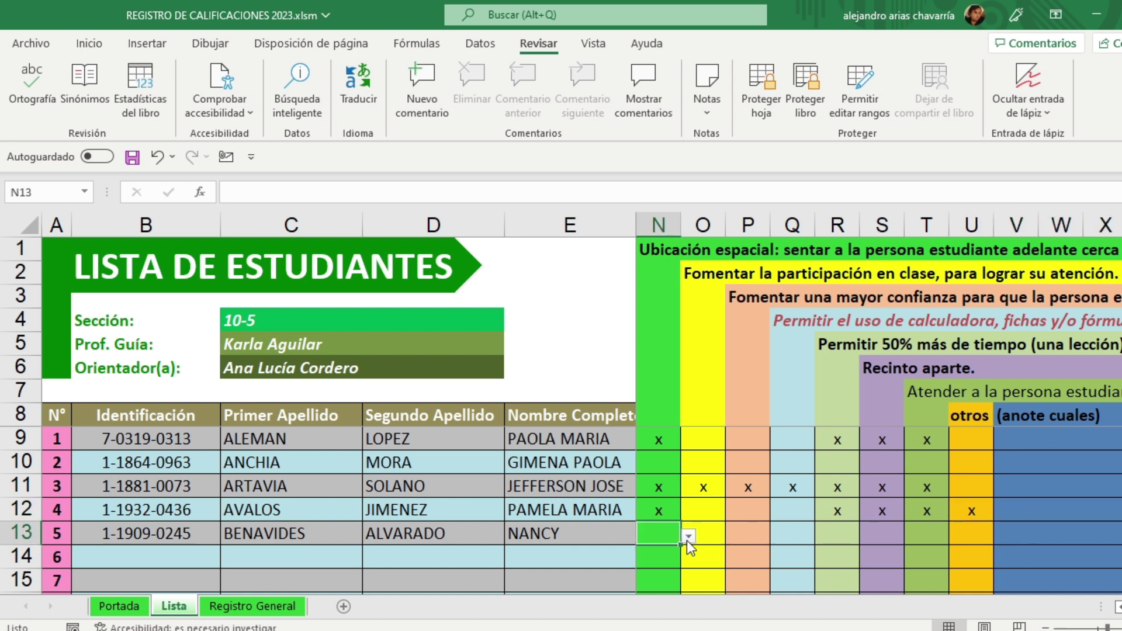
click(688, 537)
click(668, 560)
click(874, 534)
click(912, 536)
click(909, 554)
click(855, 537)
click(865, 536)
click(857, 552)
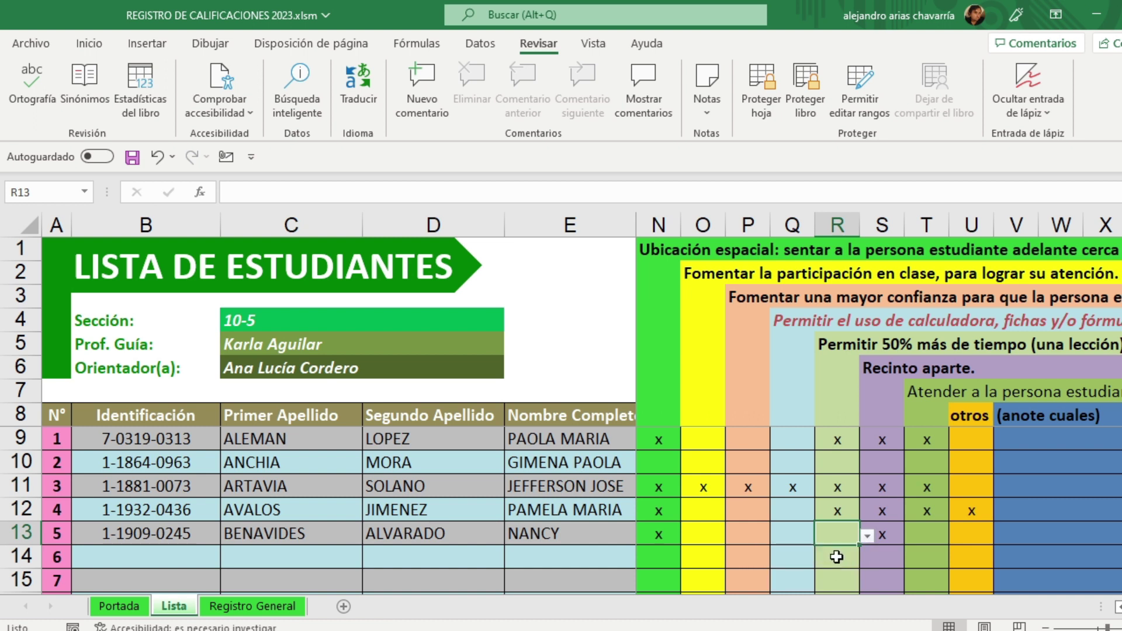
click(1011, 510)
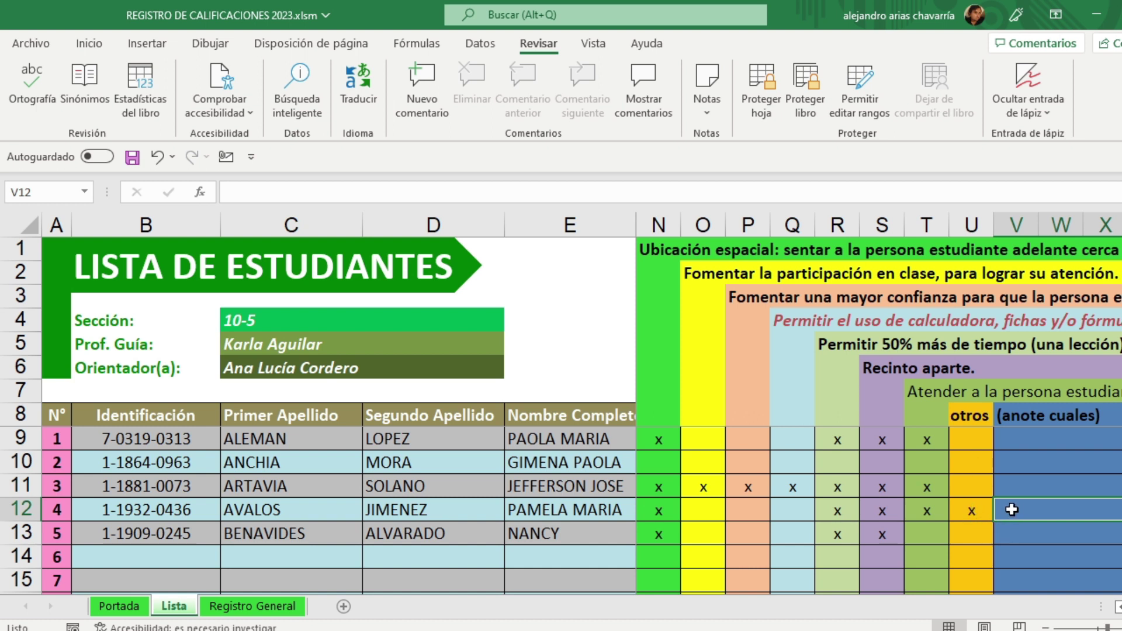
Step: Enter 'Ampliar los materiales a letra arial número 18' in V12 and save the workbook
text(Ampliar los)
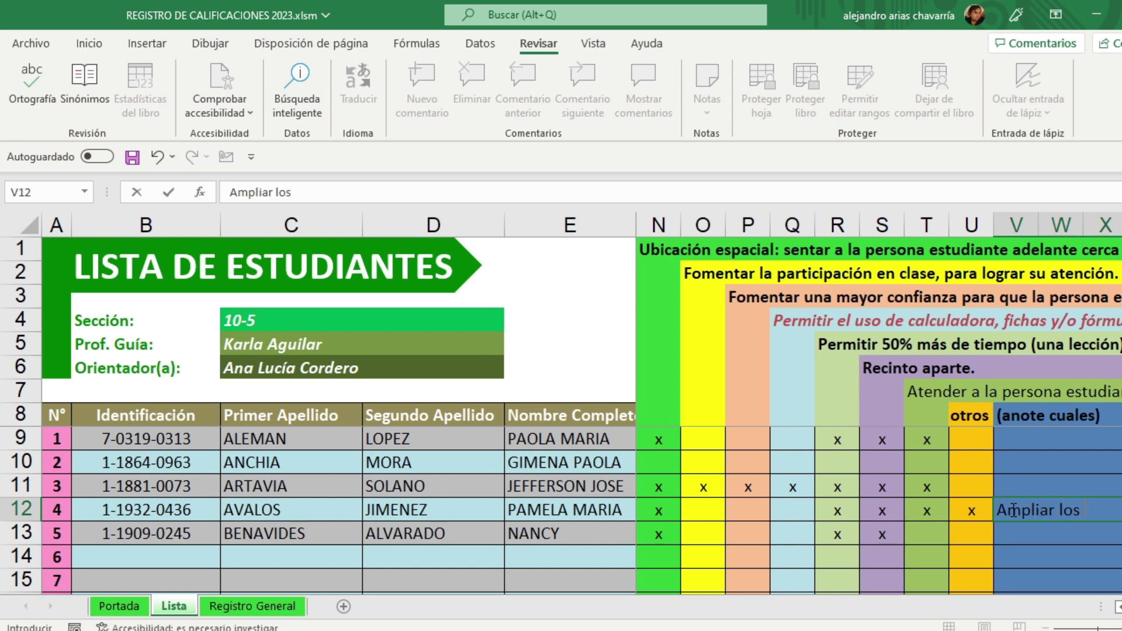
text(a letra a)
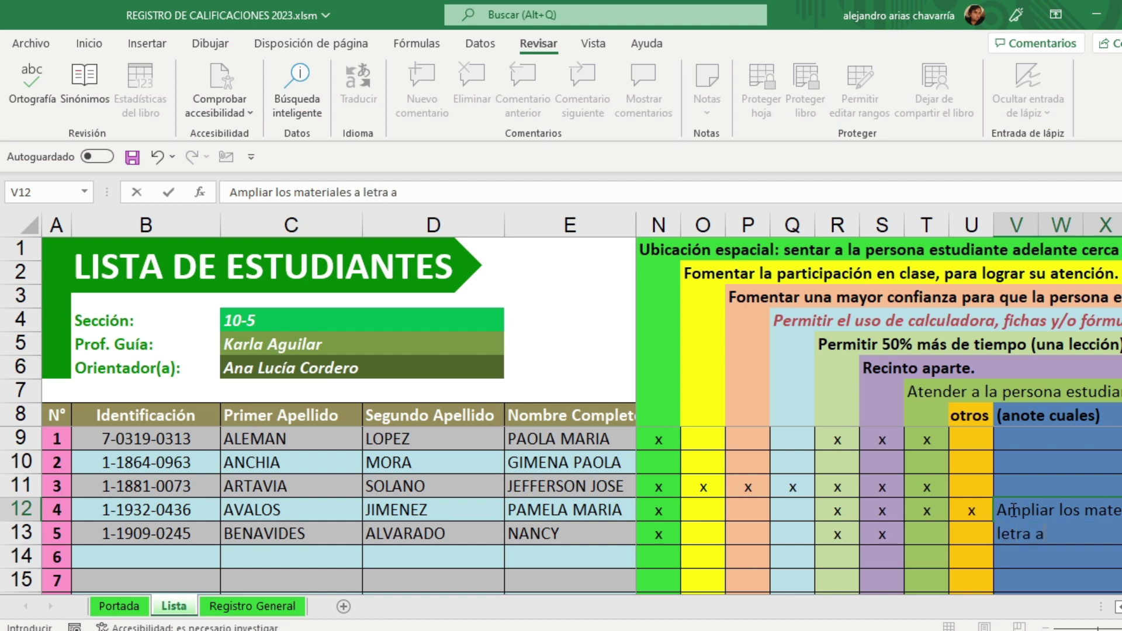
text(rial número 18)
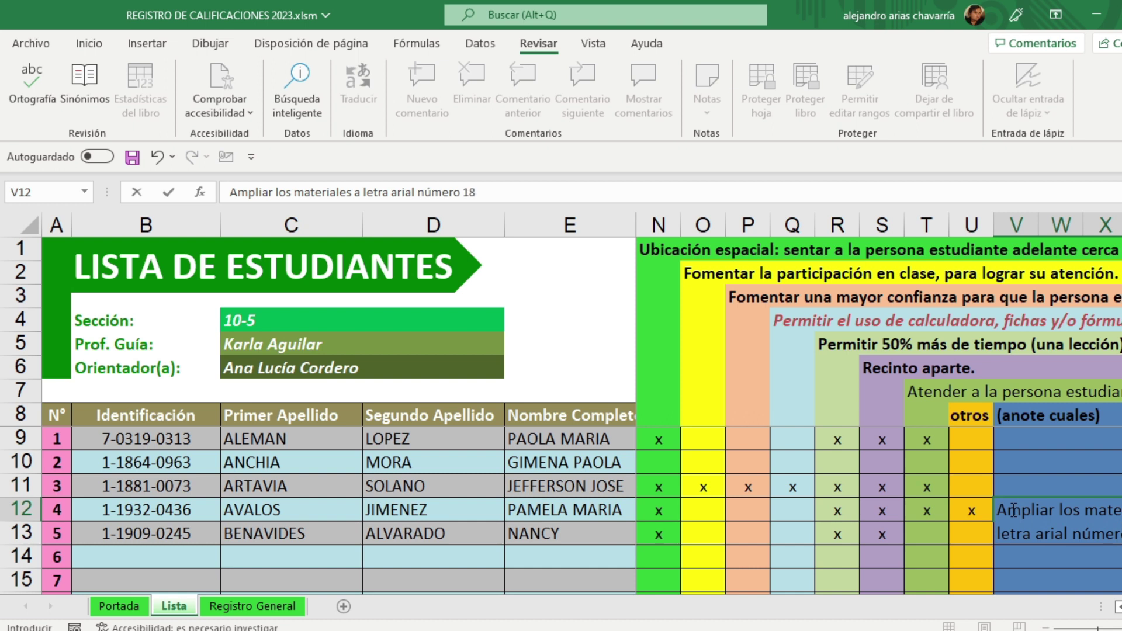
key(Return)
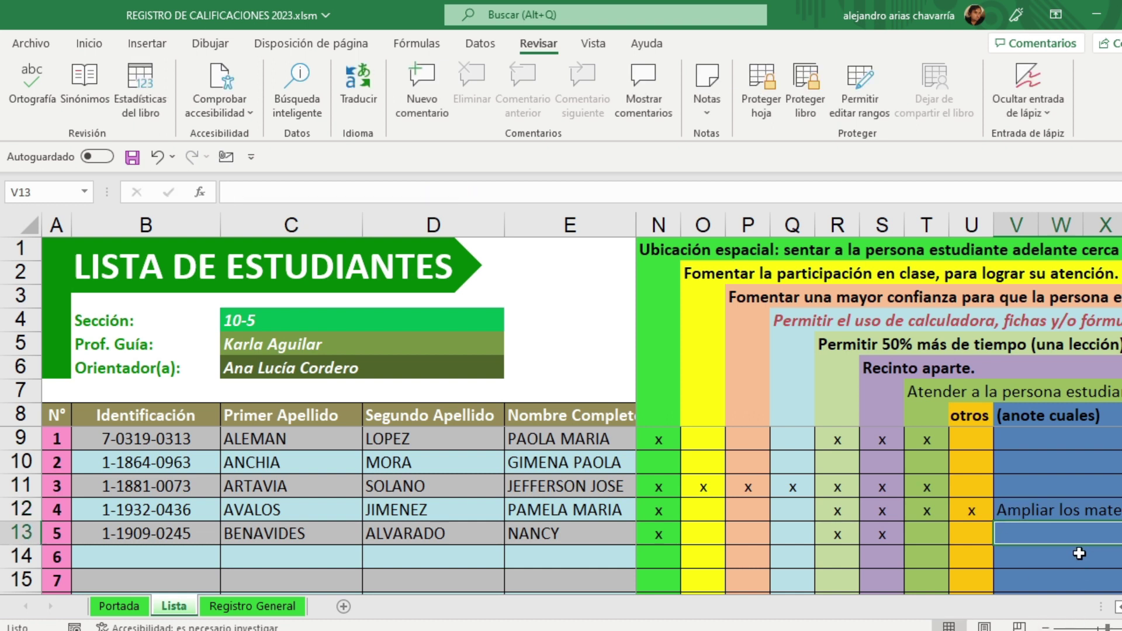
click(1079, 561)
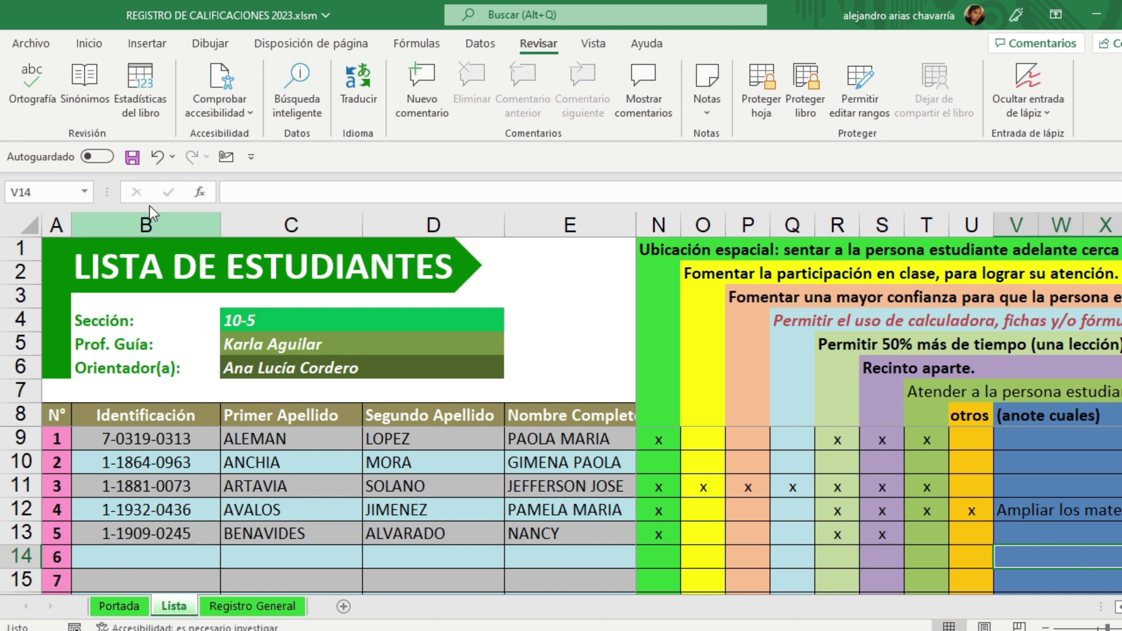
click(133, 157)
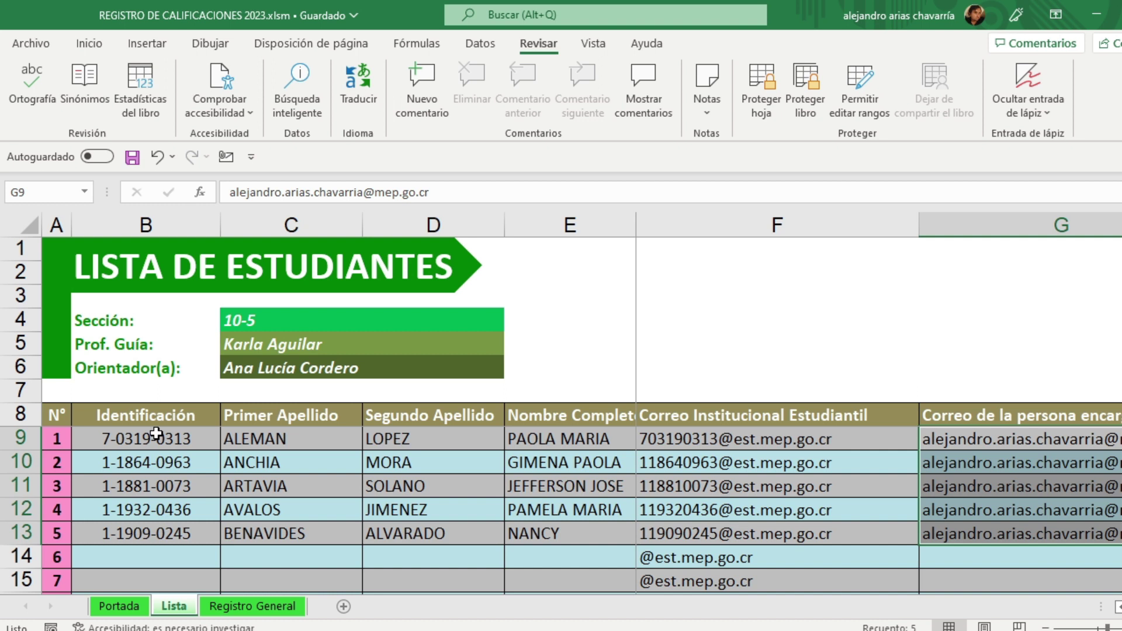
drag(156, 433, 159, 537)
drag(290, 433, 270, 534)
drag(409, 434, 412, 534)
drag(547, 439, 543, 533)
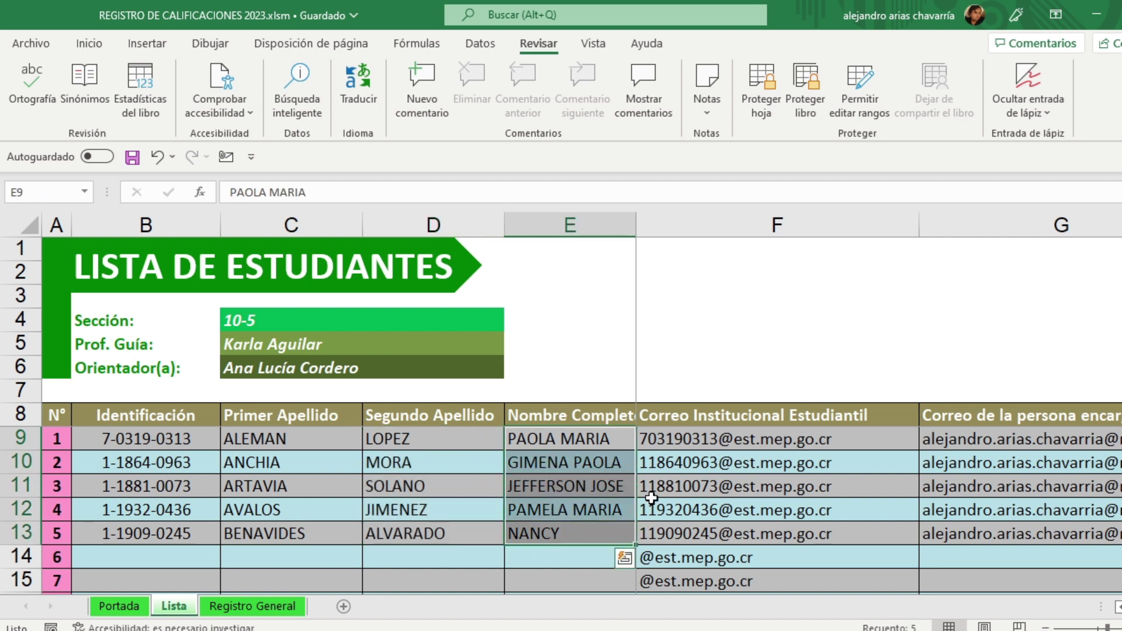
drag(689, 435, 687, 539)
drag(939, 446, 962, 535)
scroll(879, 404, right, 2)
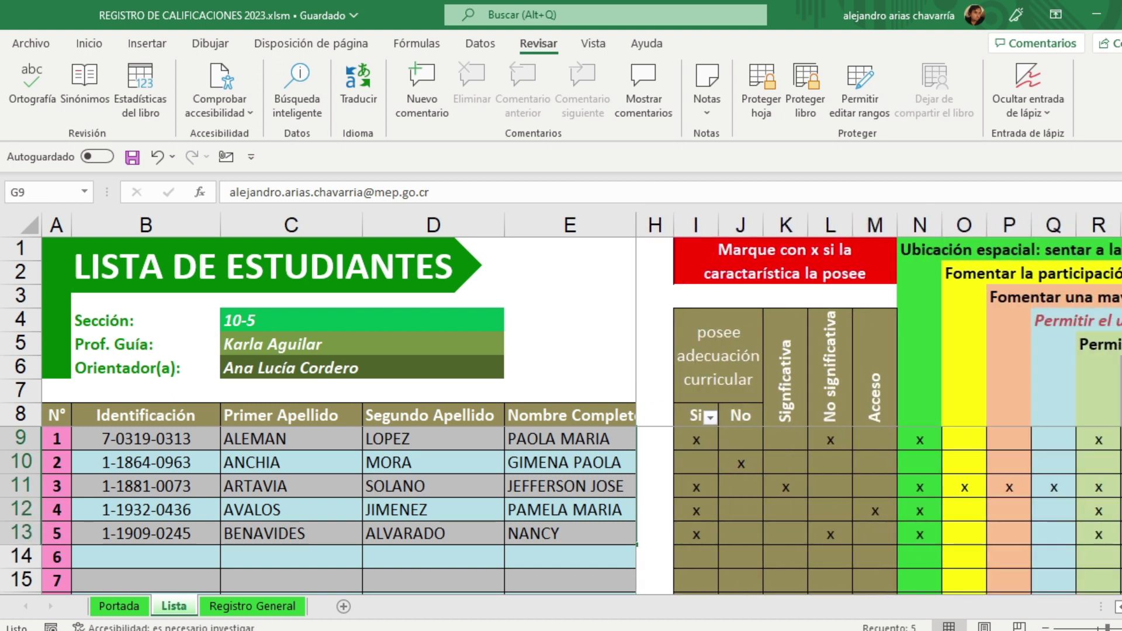
scroll(879, 404, right, 1)
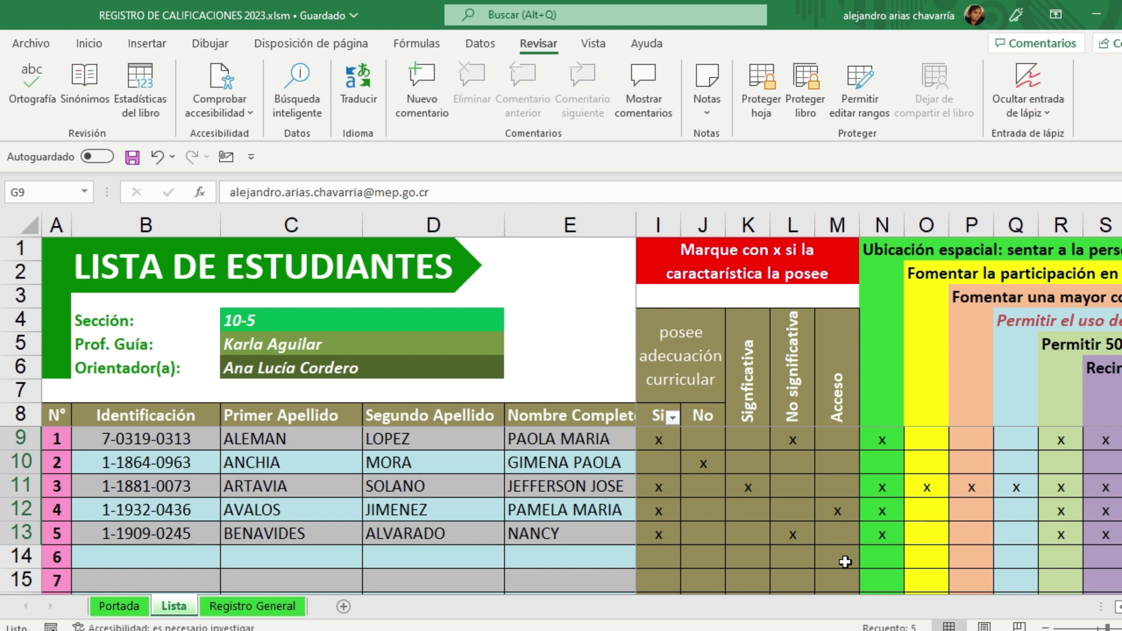
scroll(879, 404, right, 5)
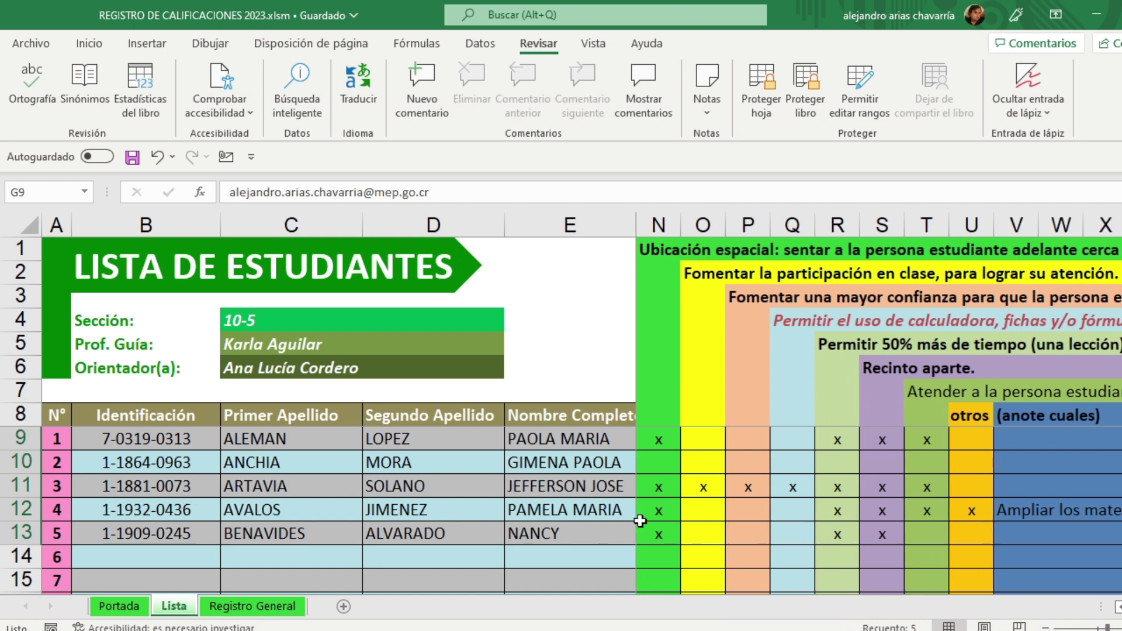
click(1021, 512)
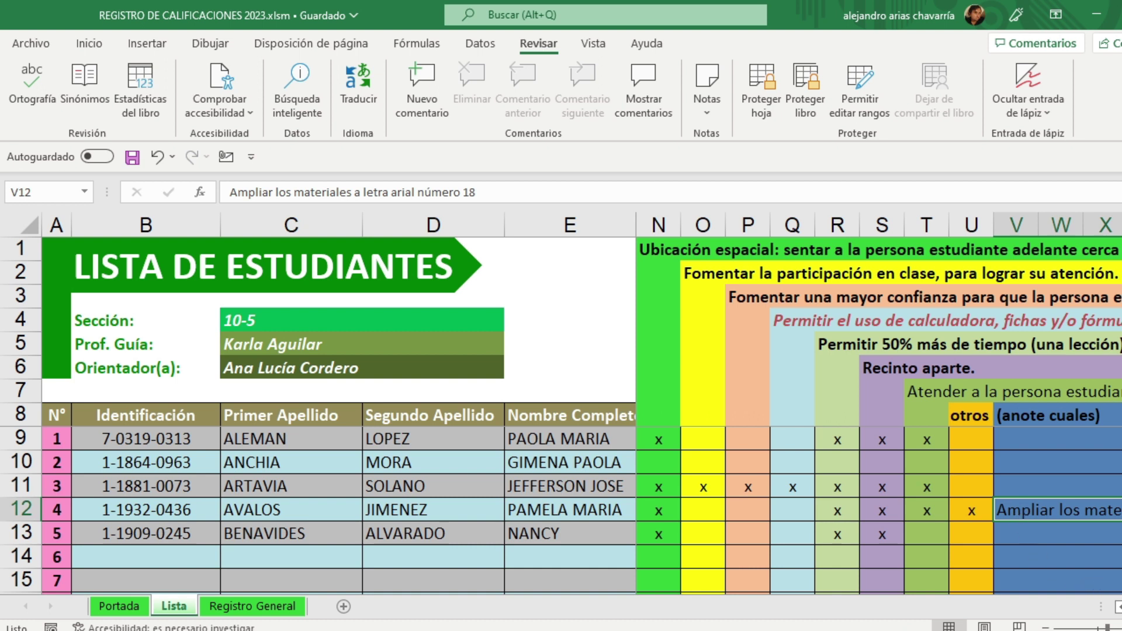
scroll(879, 403, right, 5)
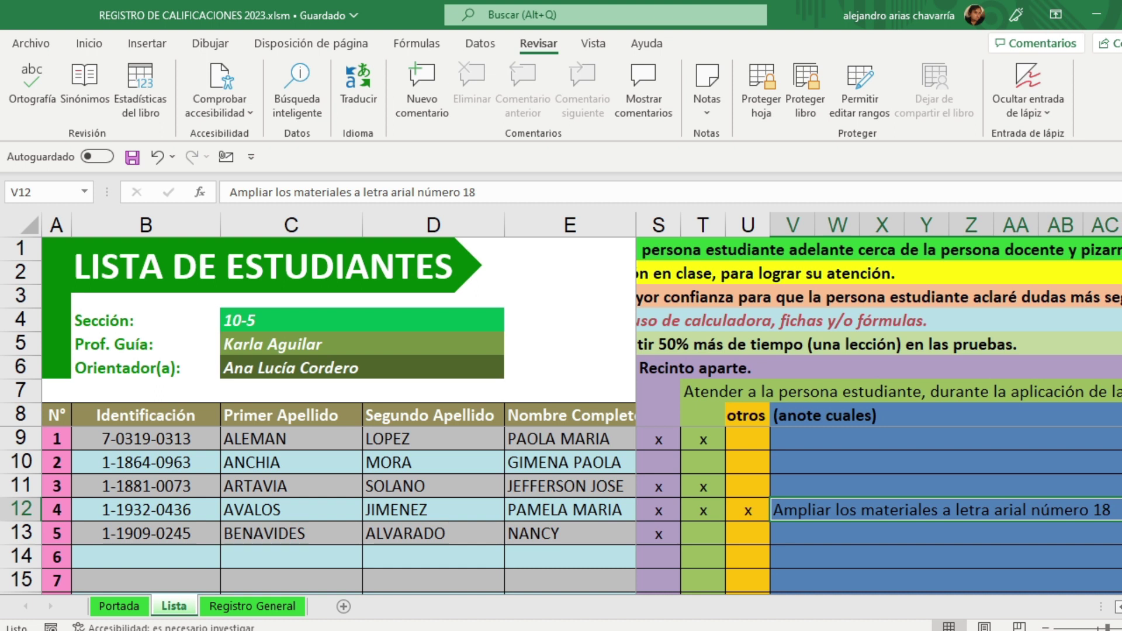
scroll(879, 403, left, 6)
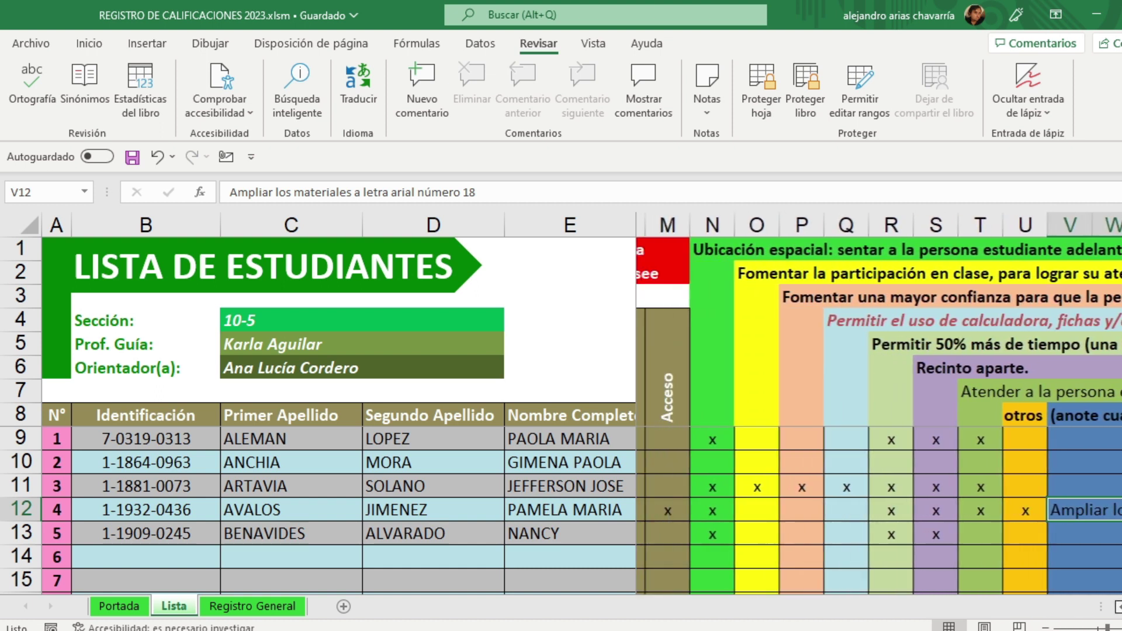
scroll(878, 403, left, 7)
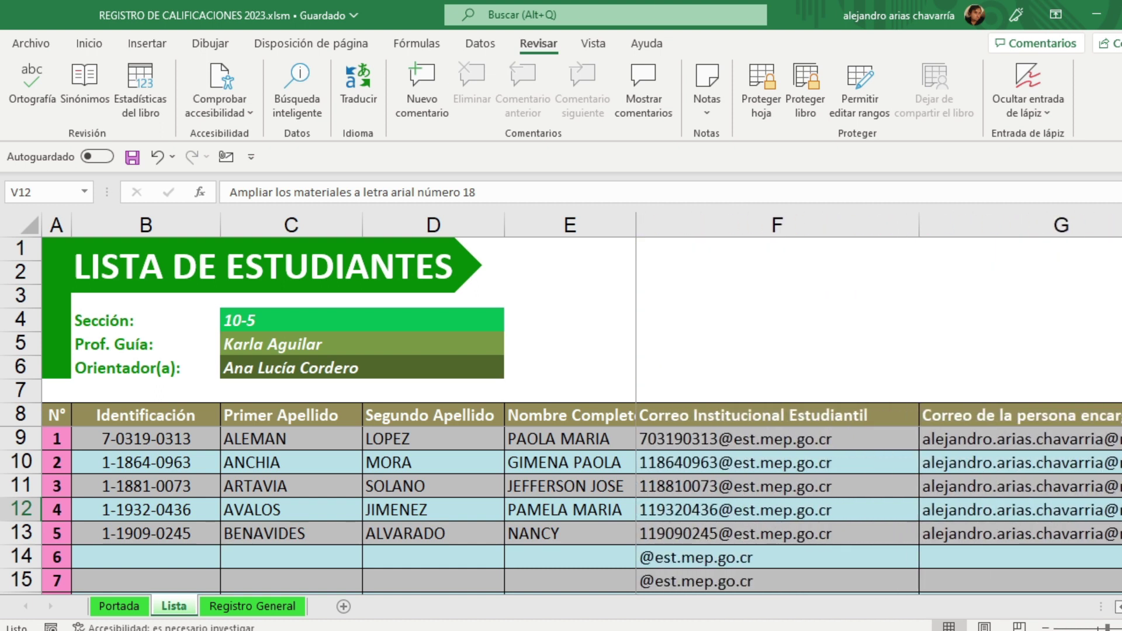
click(134, 159)
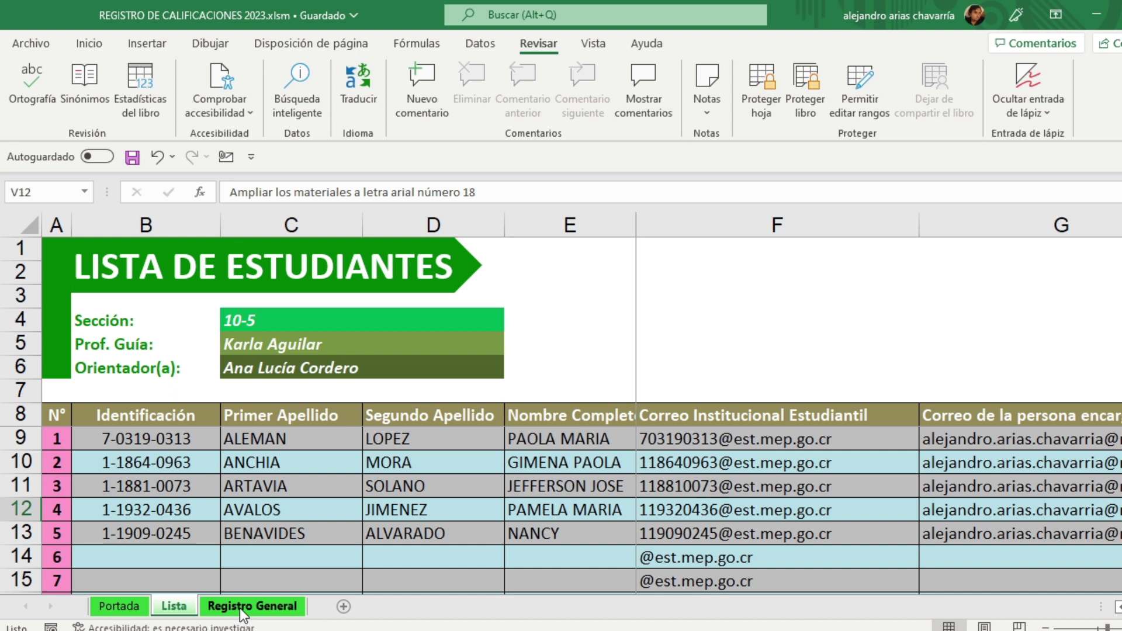
click(242, 611)
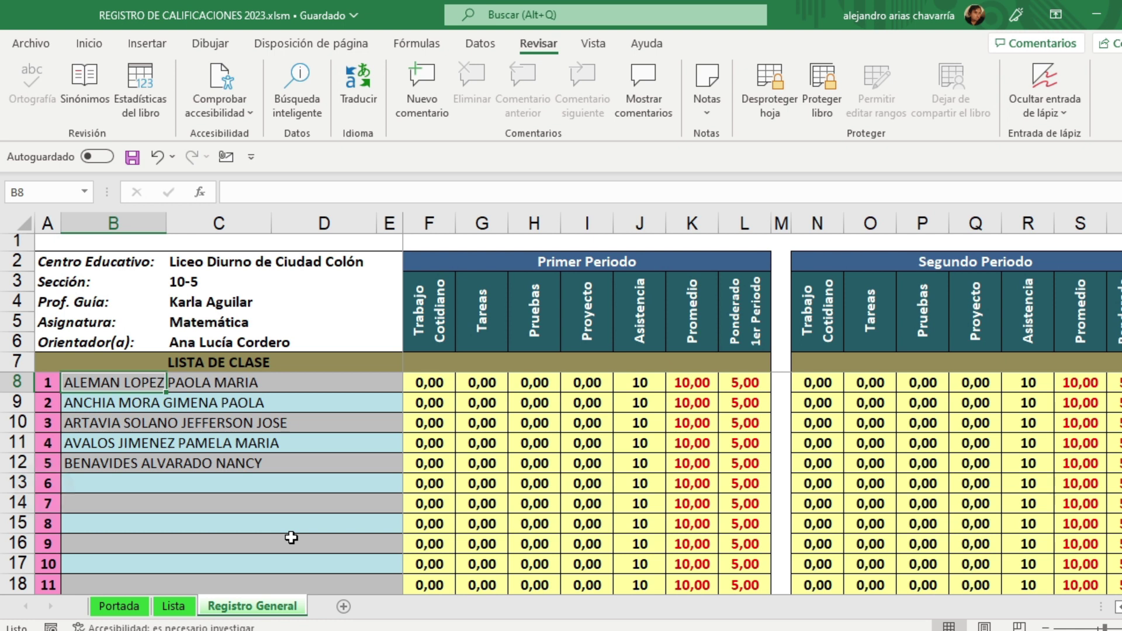
scroll(291, 538, up, 3)
scroll(288, 485, down, 1)
scroll(288, 484, up, 1)
click(1121, 629)
click(1121, 629)
click(1121, 628)
click(1121, 628)
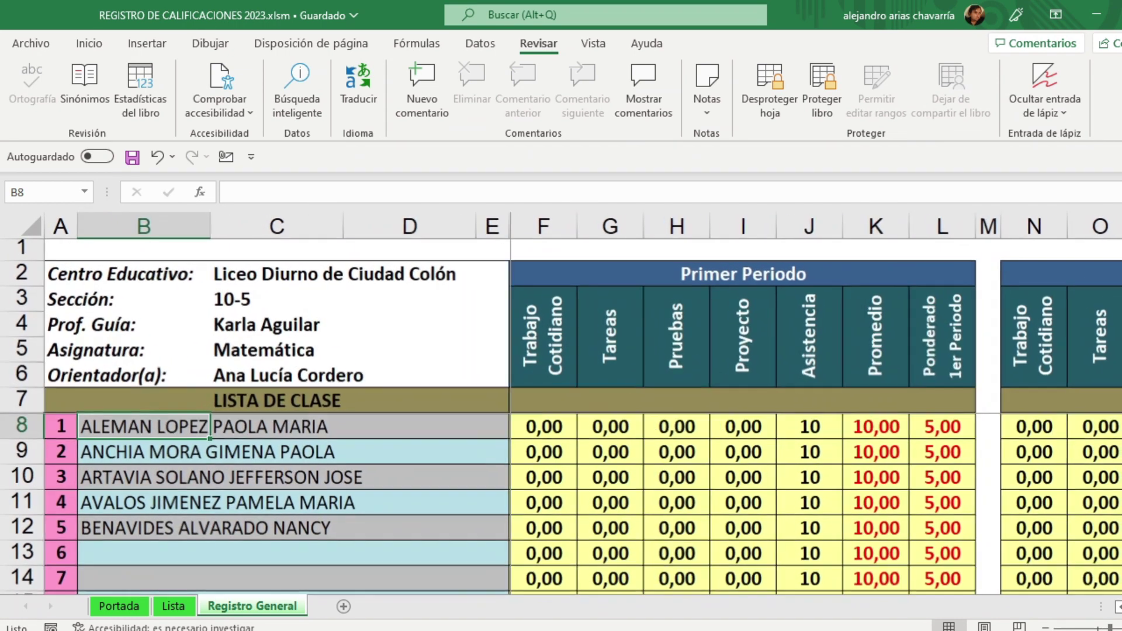
click(1121, 628)
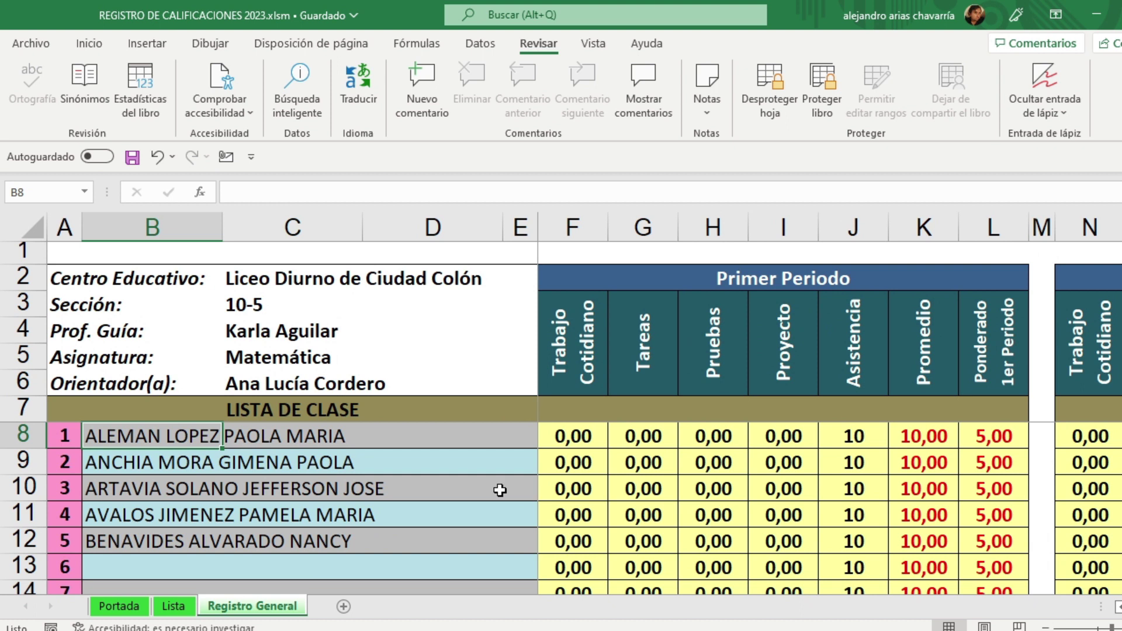
click(83, 279)
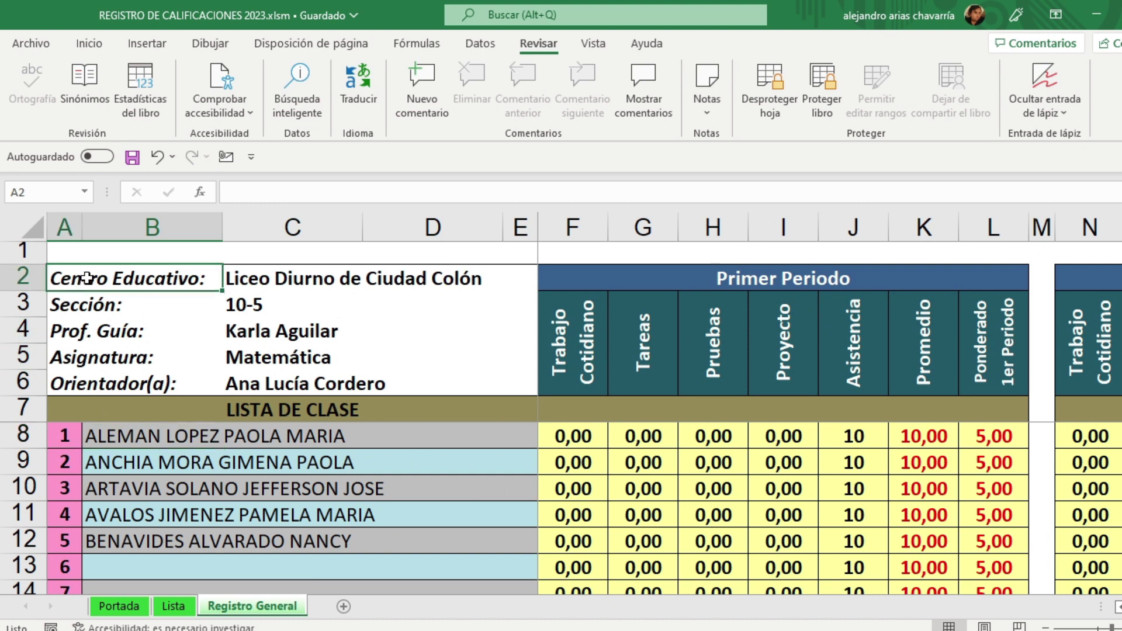
click(267, 279)
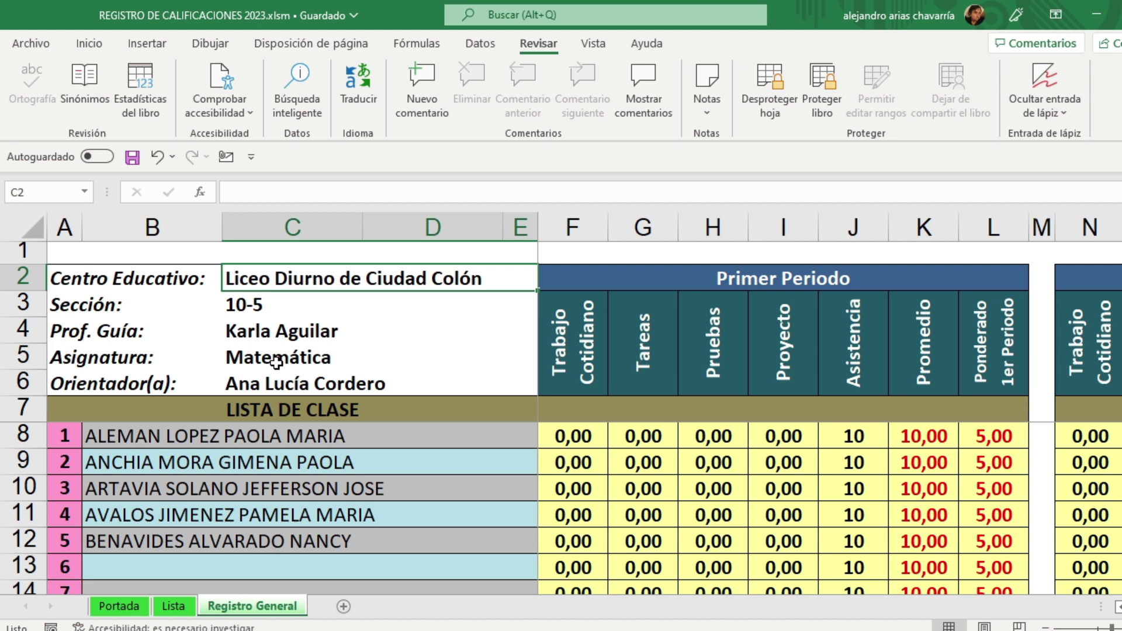
key(Down)
key(Down)
key(Down)
key(Down)
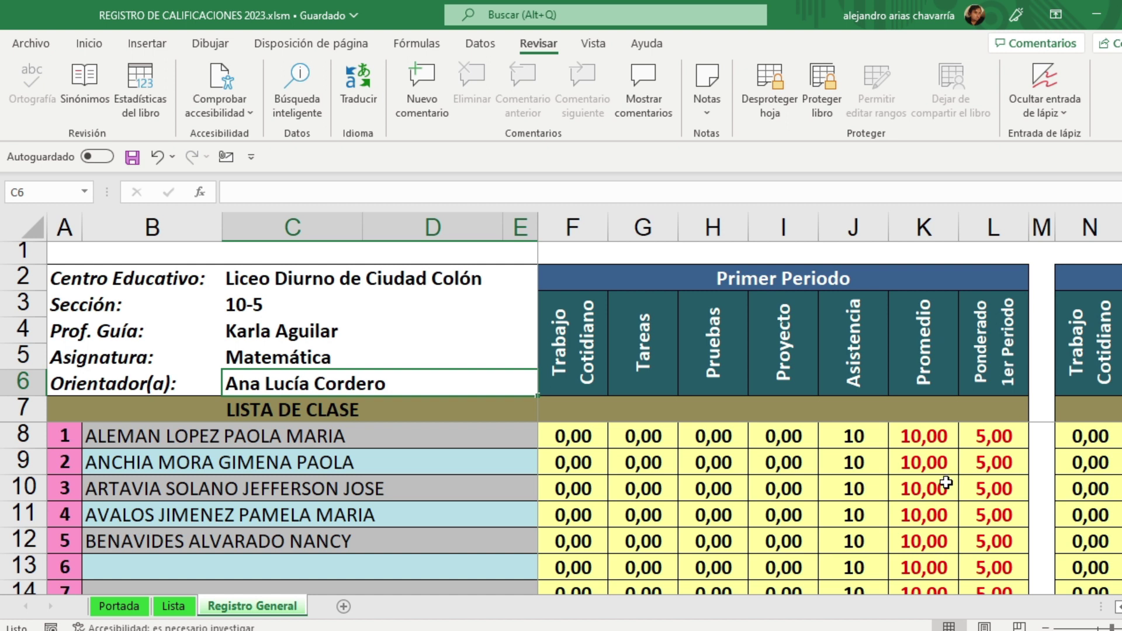
click(570, 442)
double_click(572, 440)
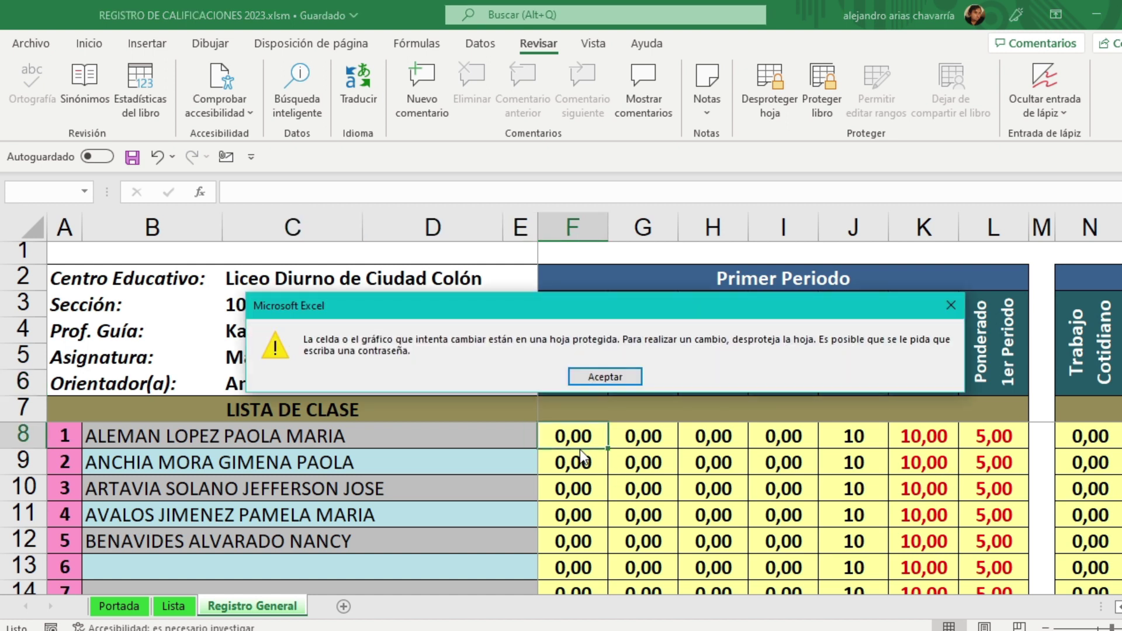
click(602, 376)
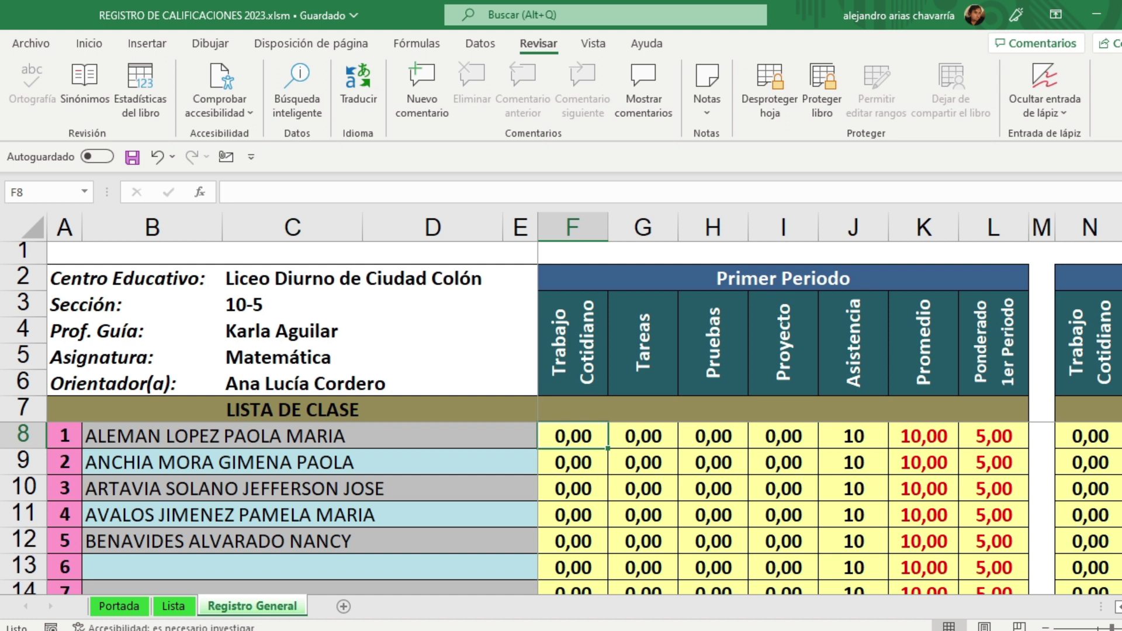
Step: Scroll right past the three periods to the Promedio Anual, Condición and Ampliación columns
scroll(824, 403, right, 6)
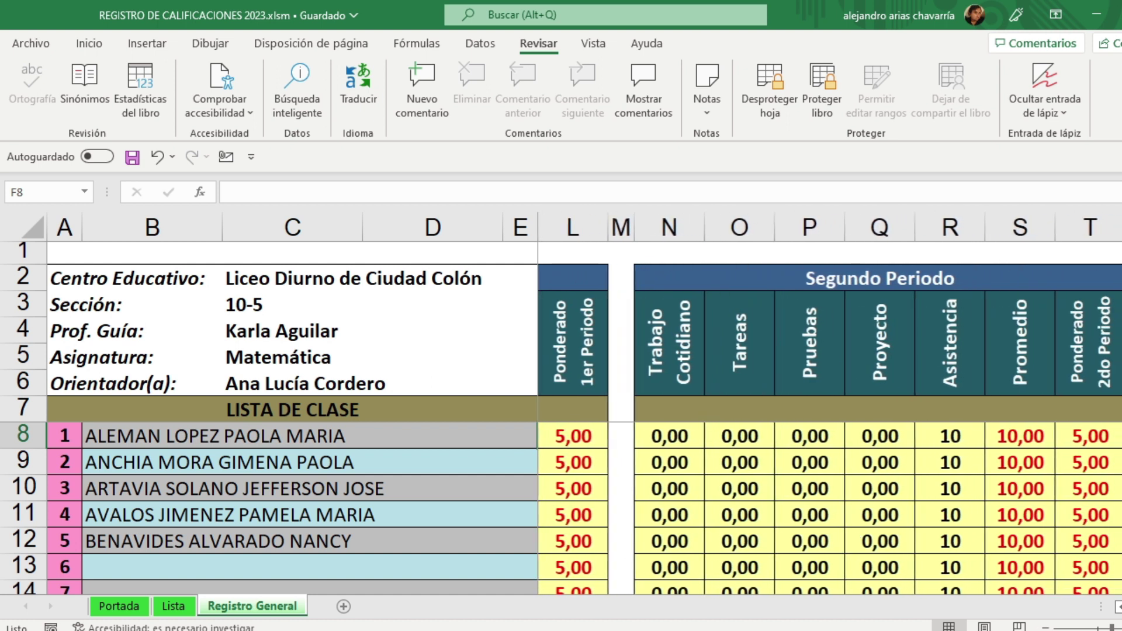
scroll(824, 403, right, 2)
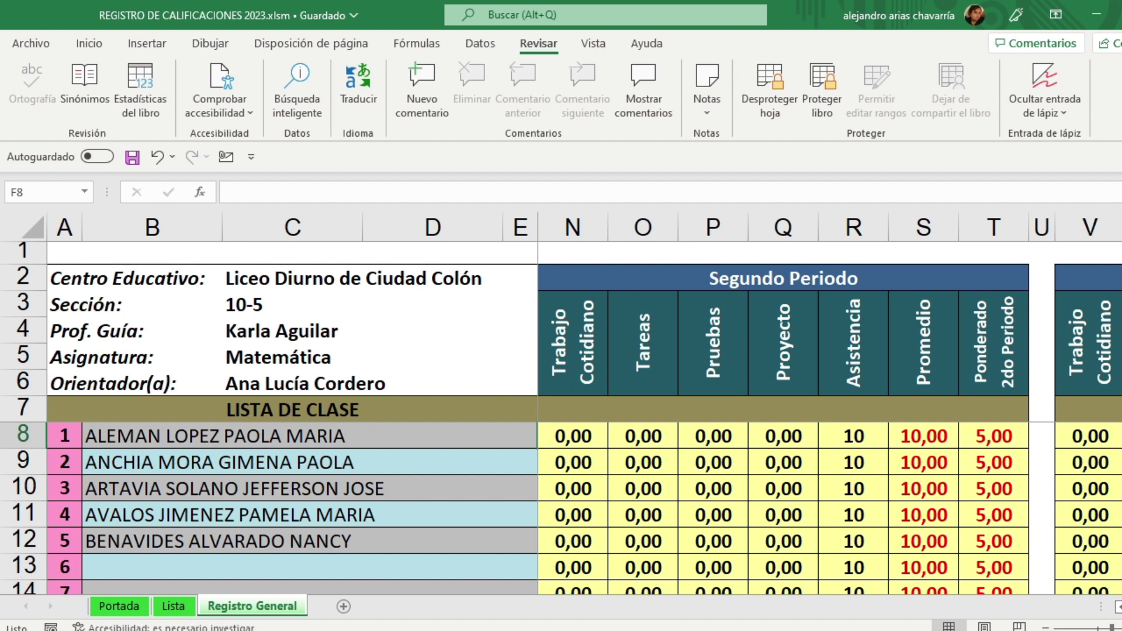
scroll(824, 403, right, 7)
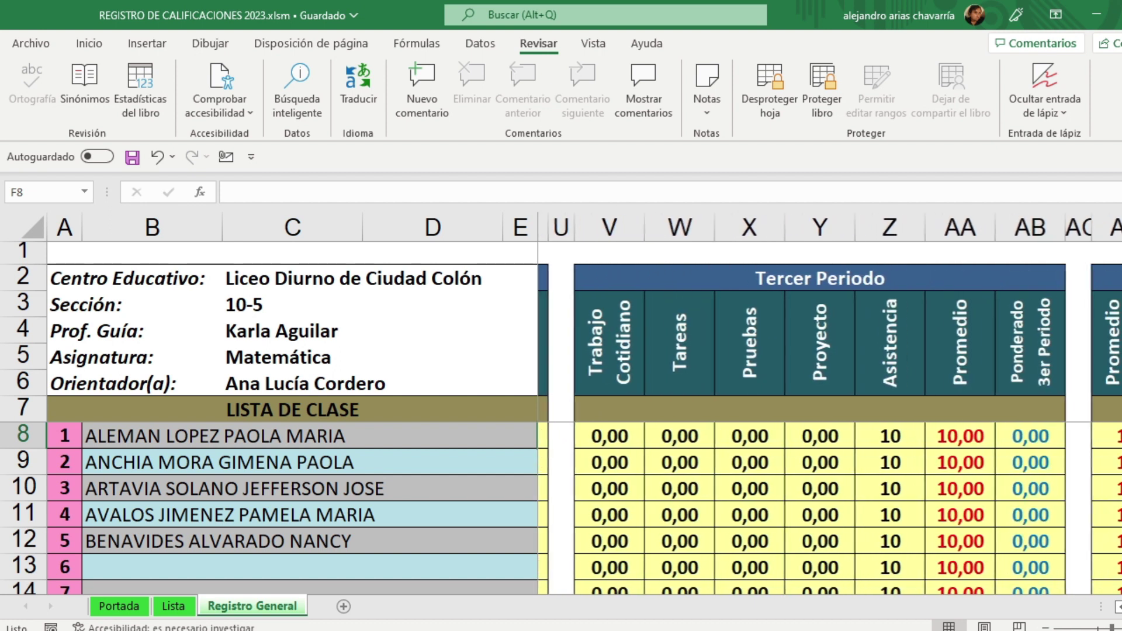
scroll(824, 403, right, 1)
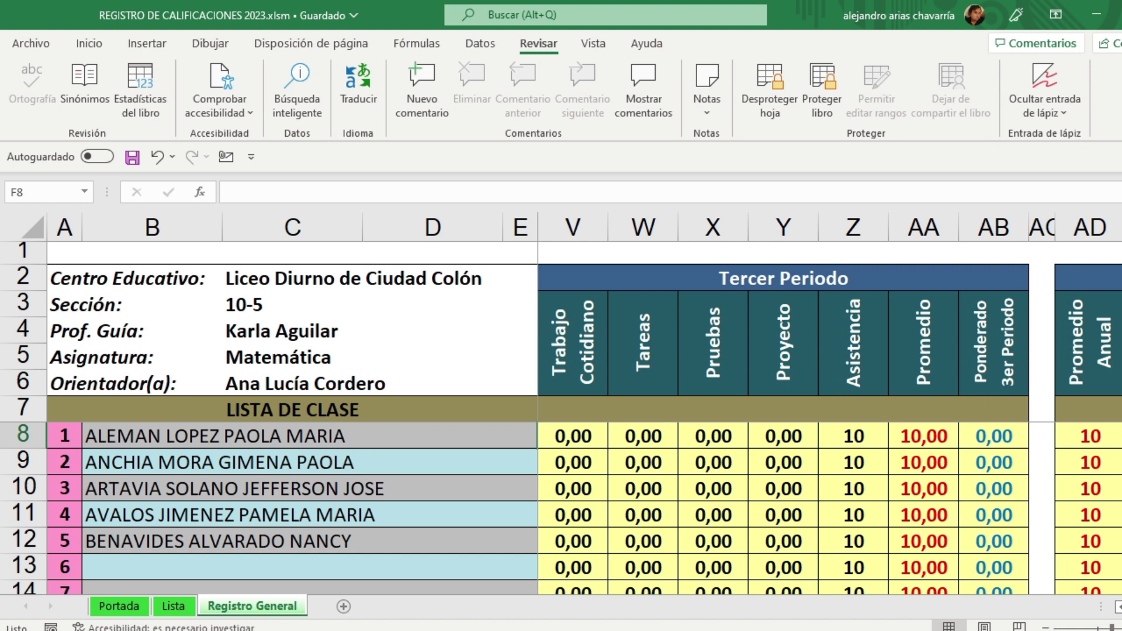
scroll(830, 405, right, 6)
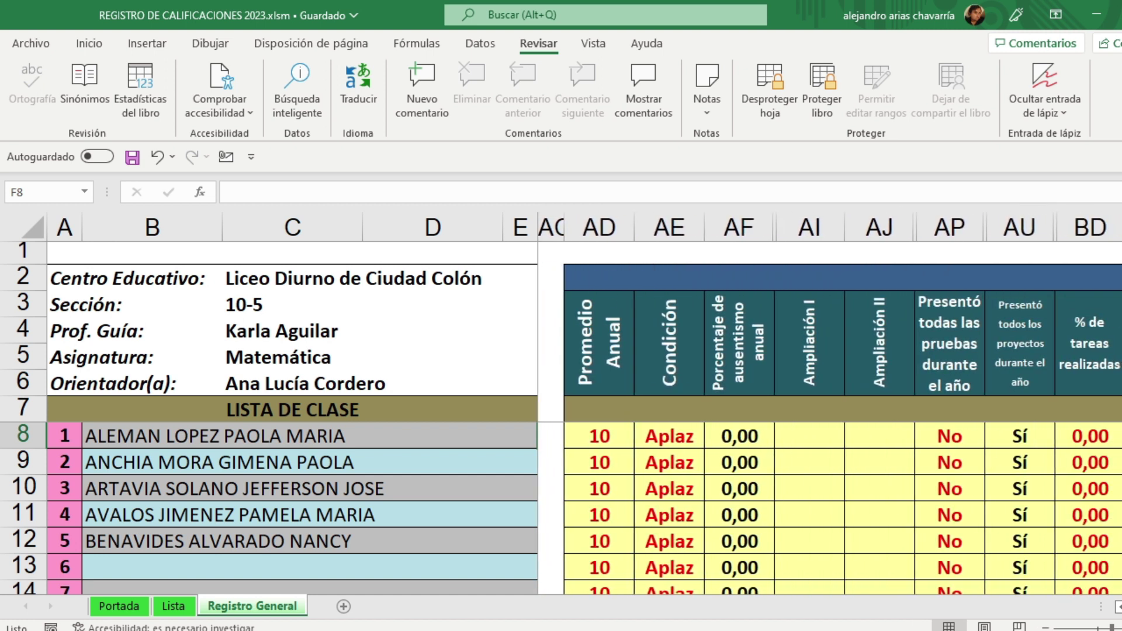
scroll(829, 405, right, 1)
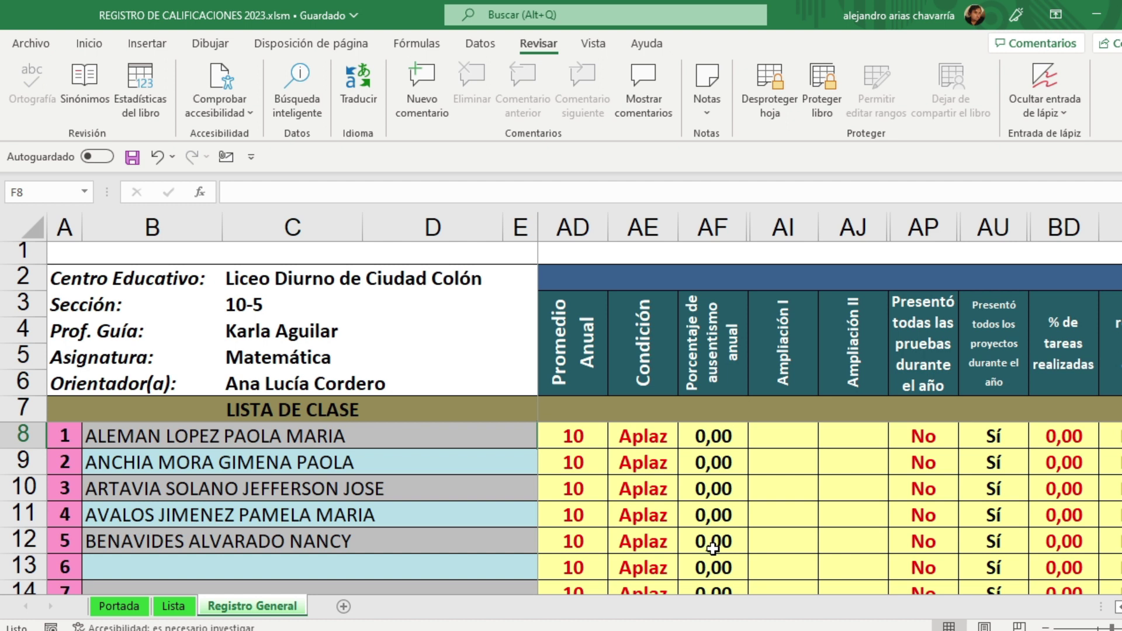
click(786, 440)
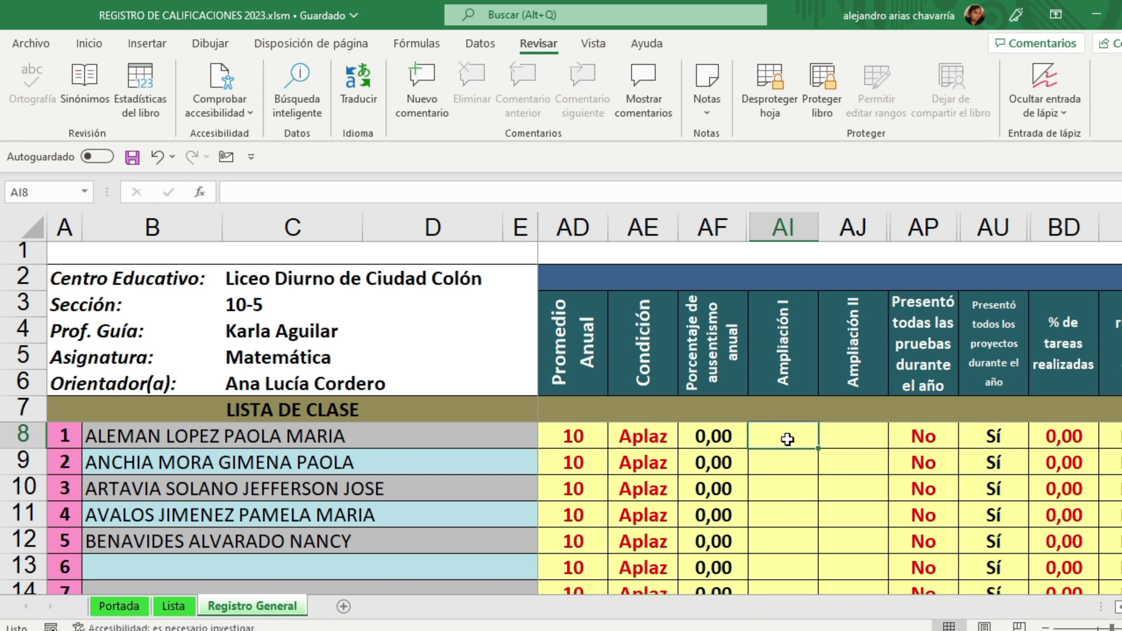
text(70)
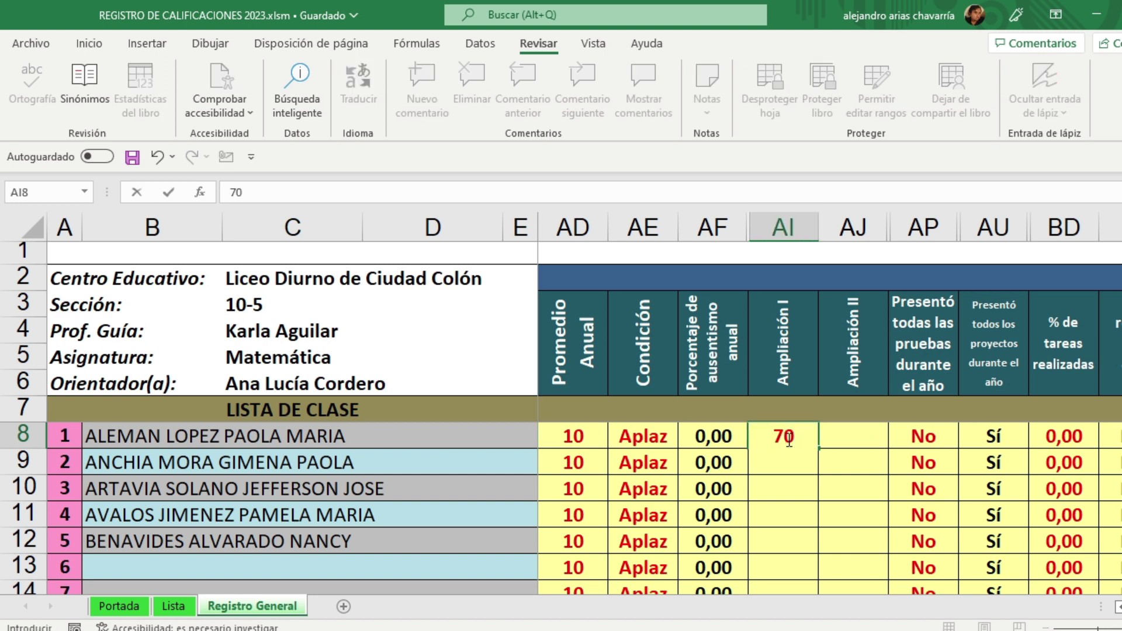
key(Return)
key(Right)
key(Up)
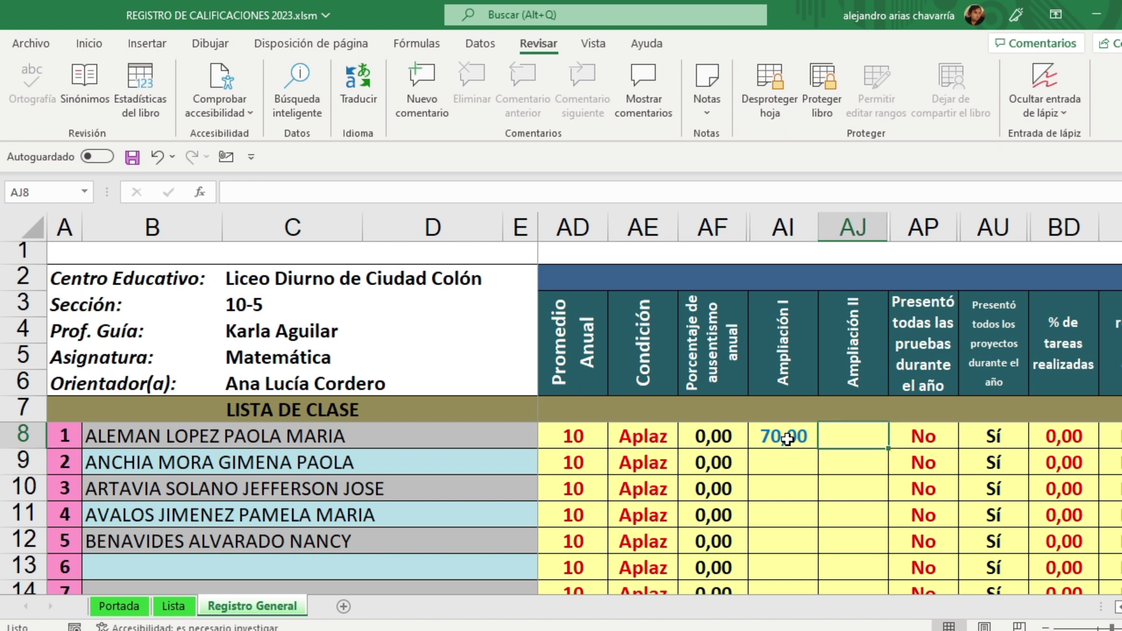
text(65)
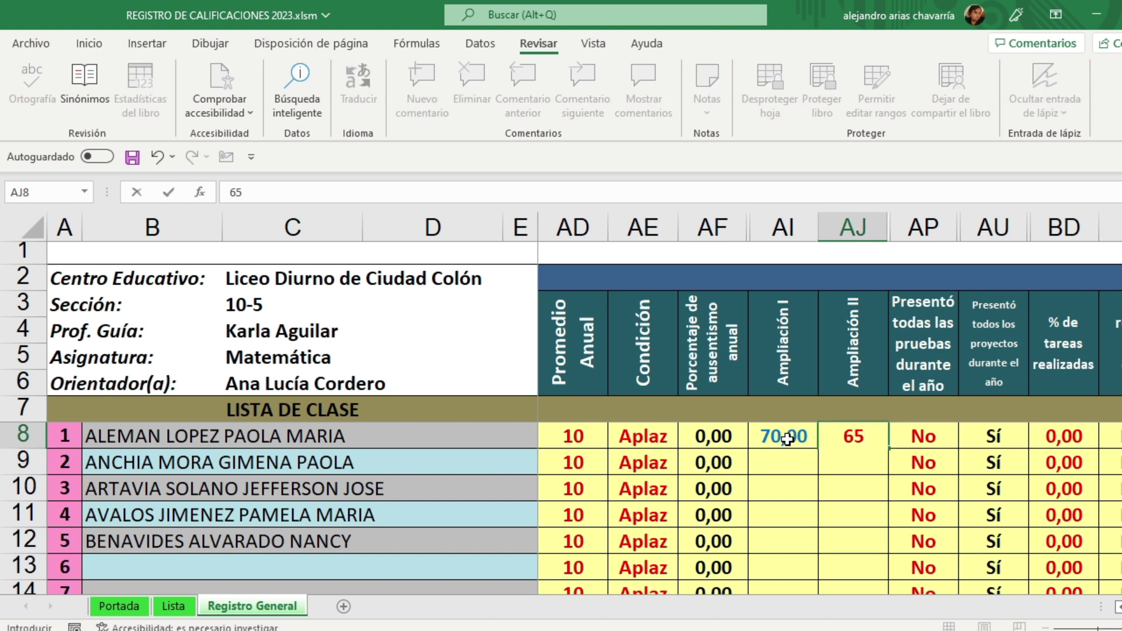
key(Return)
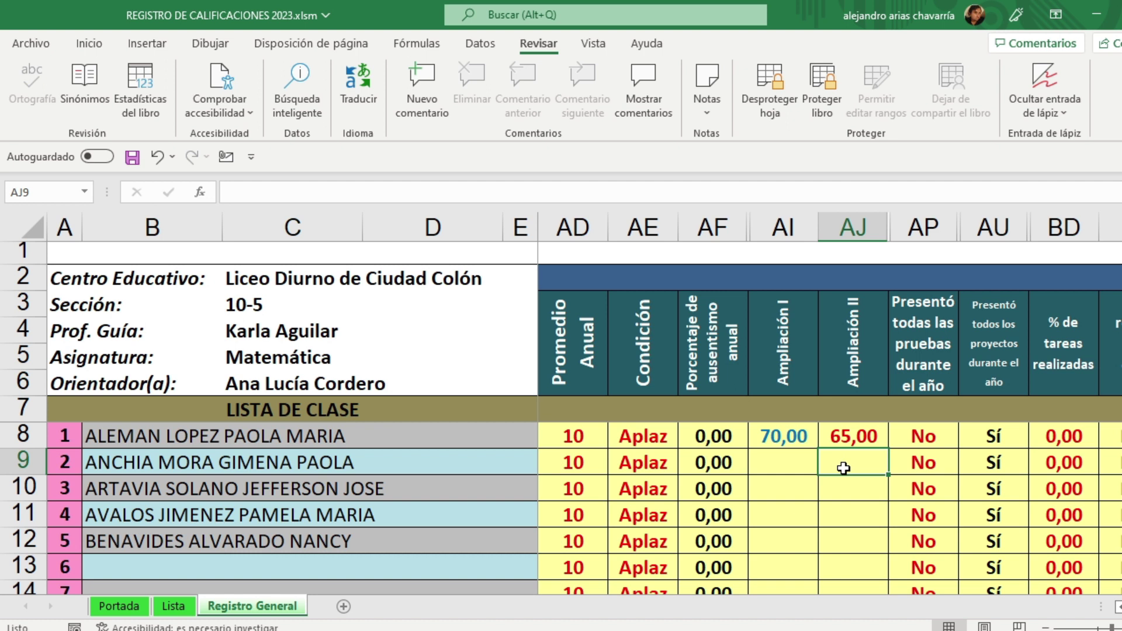
click(782, 457)
text(100)
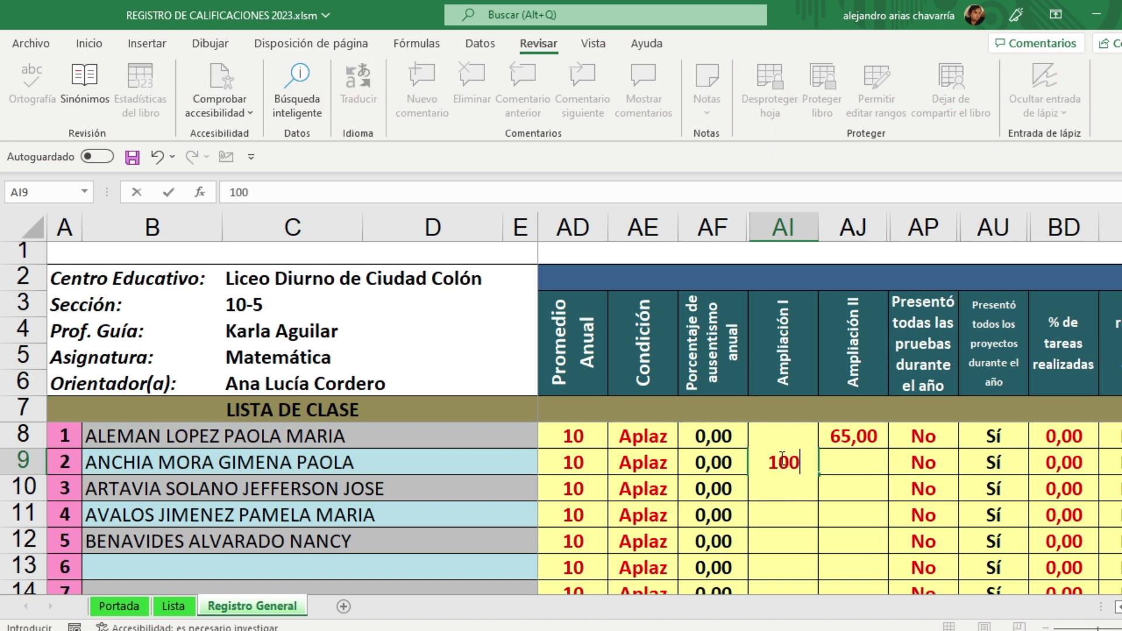
key(Return)
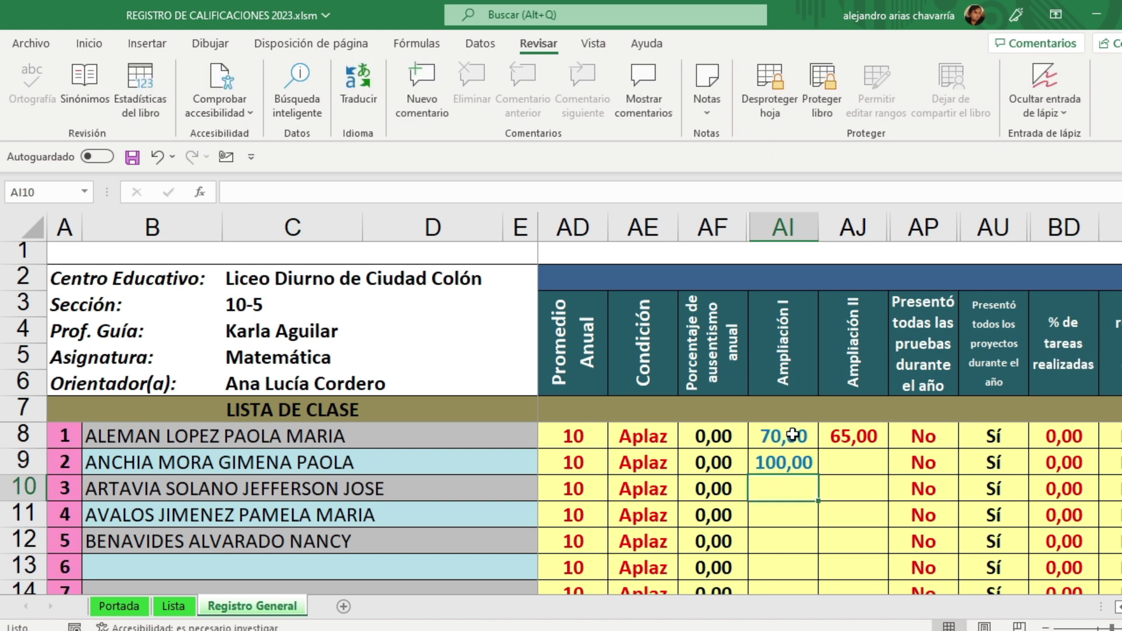
click(844, 472)
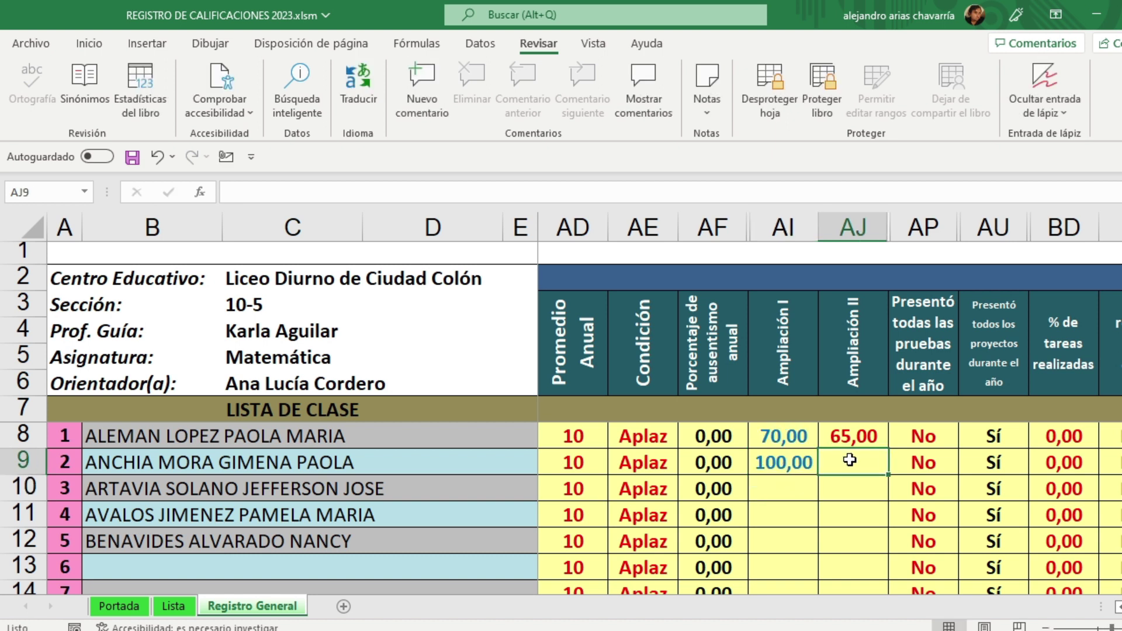
text(69)
key(Return)
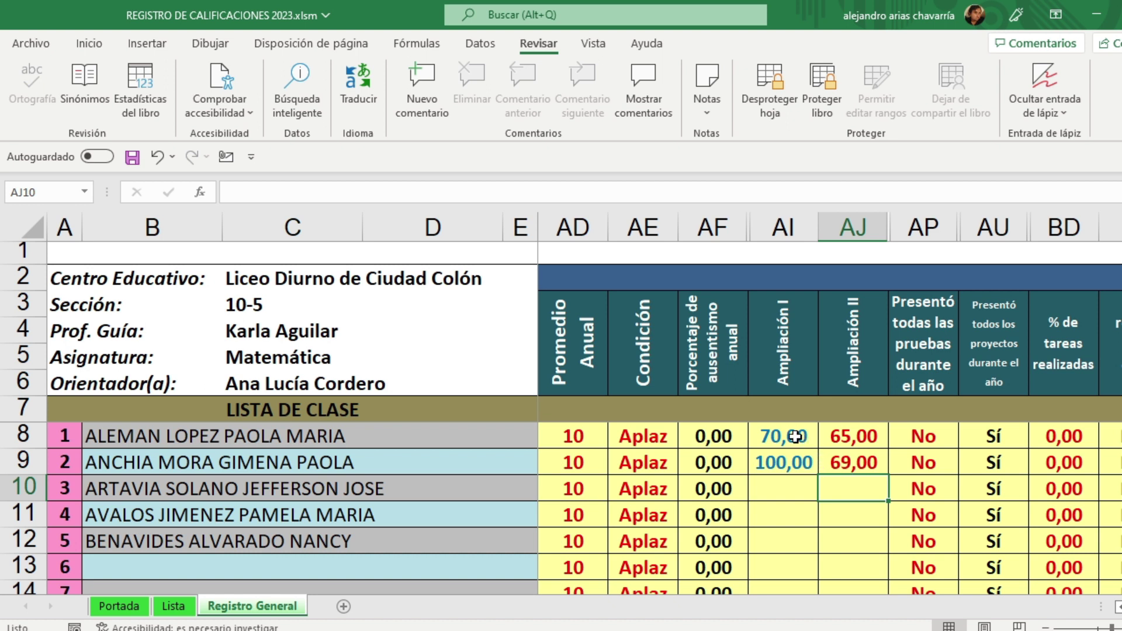
drag(792, 436, 846, 460)
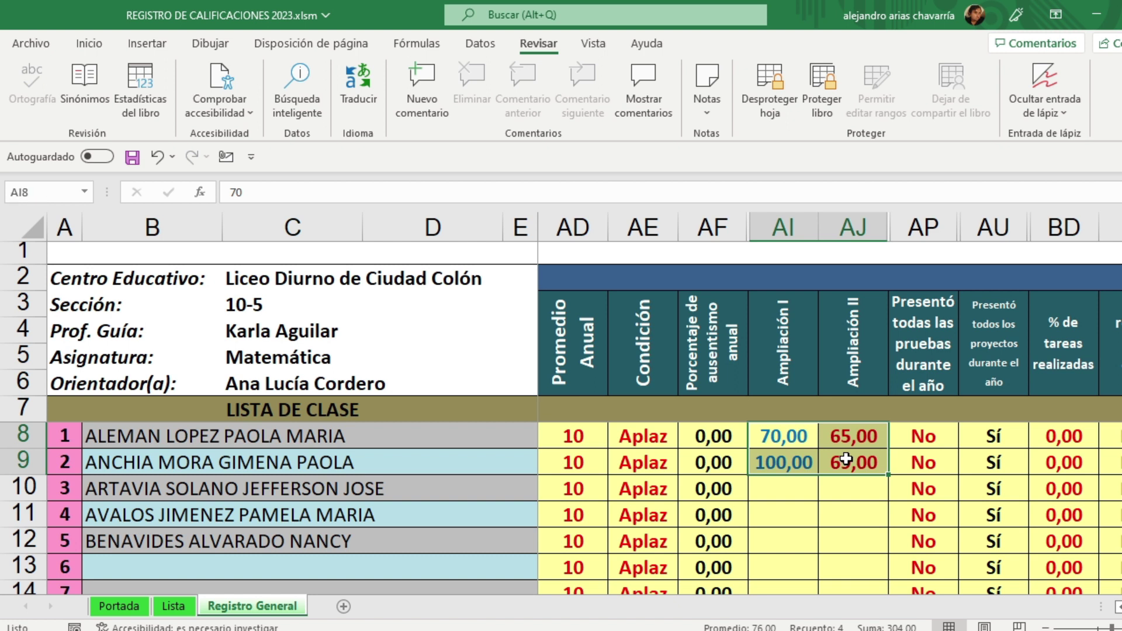
key(Delete)
click(841, 500)
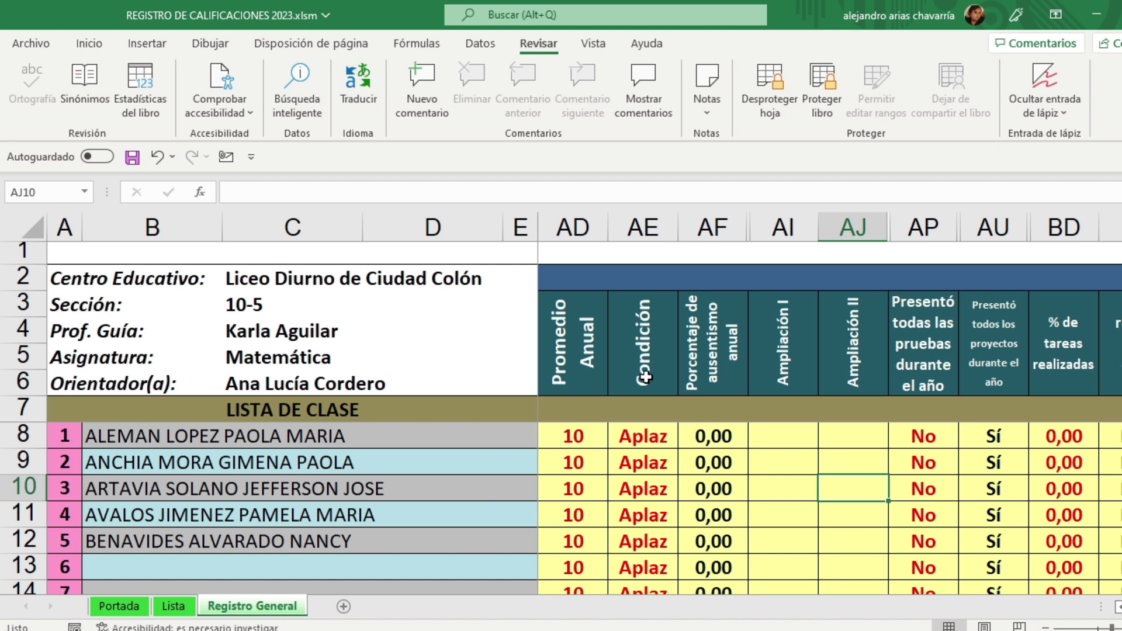
Step: Review the students' Condición results, then the absence, tests, projects and tasks requirement headings
click(641, 431)
click(643, 462)
click(643, 484)
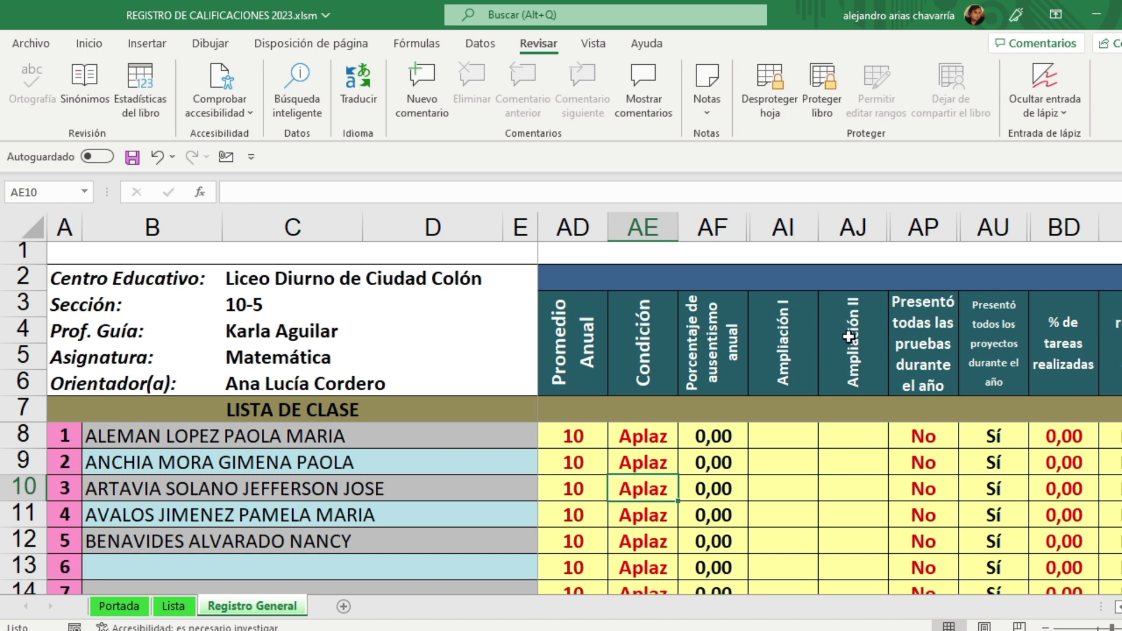
click(703, 327)
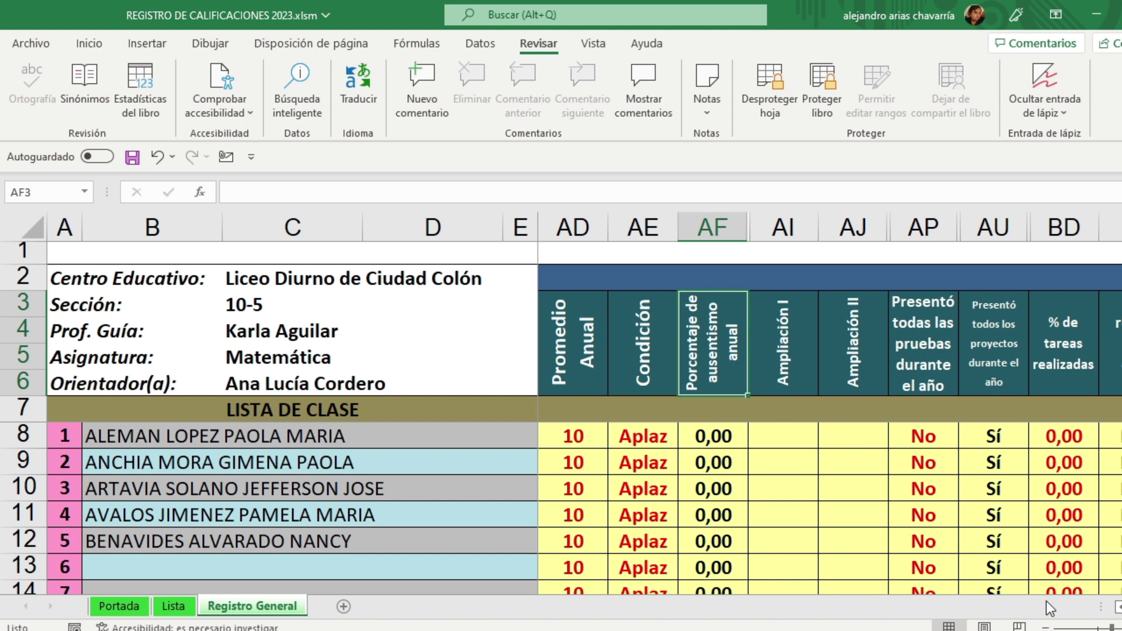
scroll(830, 403, right, 3)
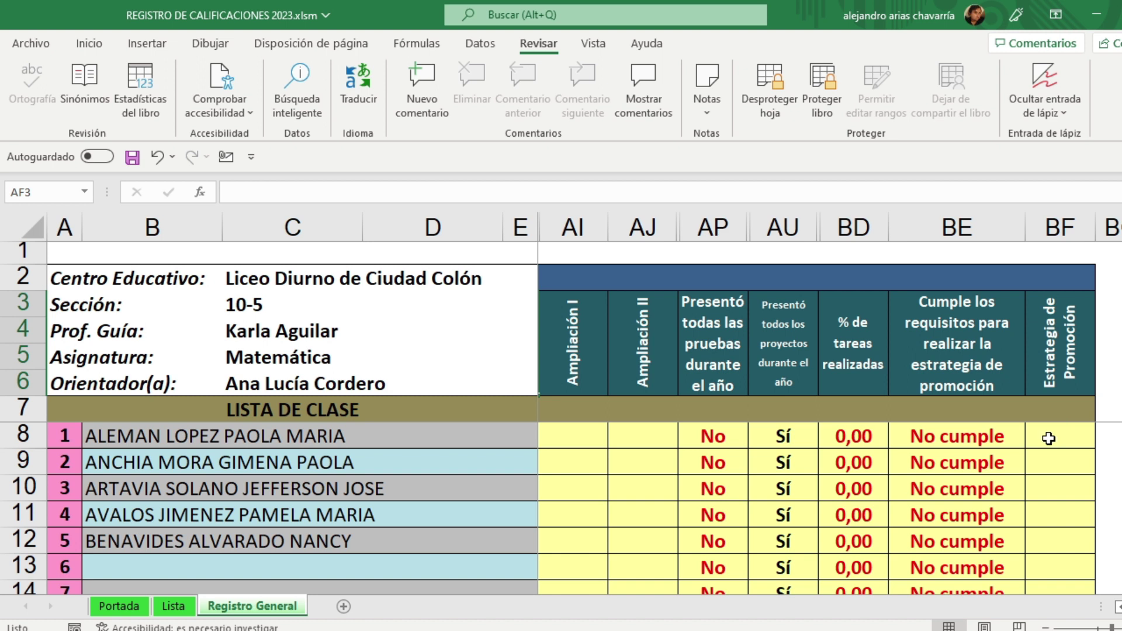
click(714, 339)
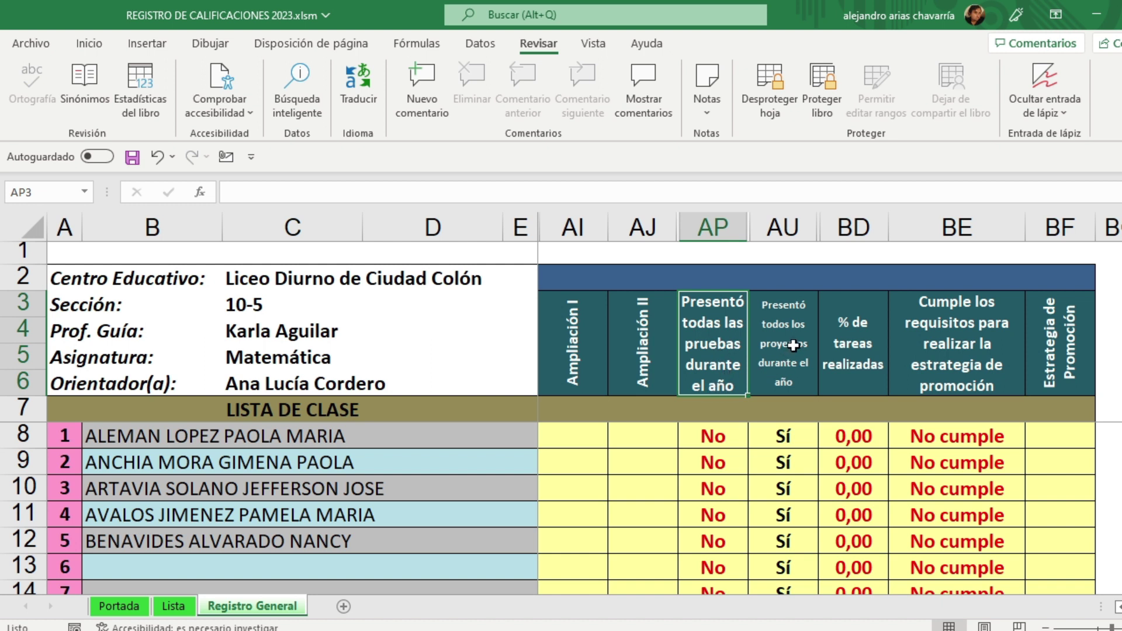
click(794, 325)
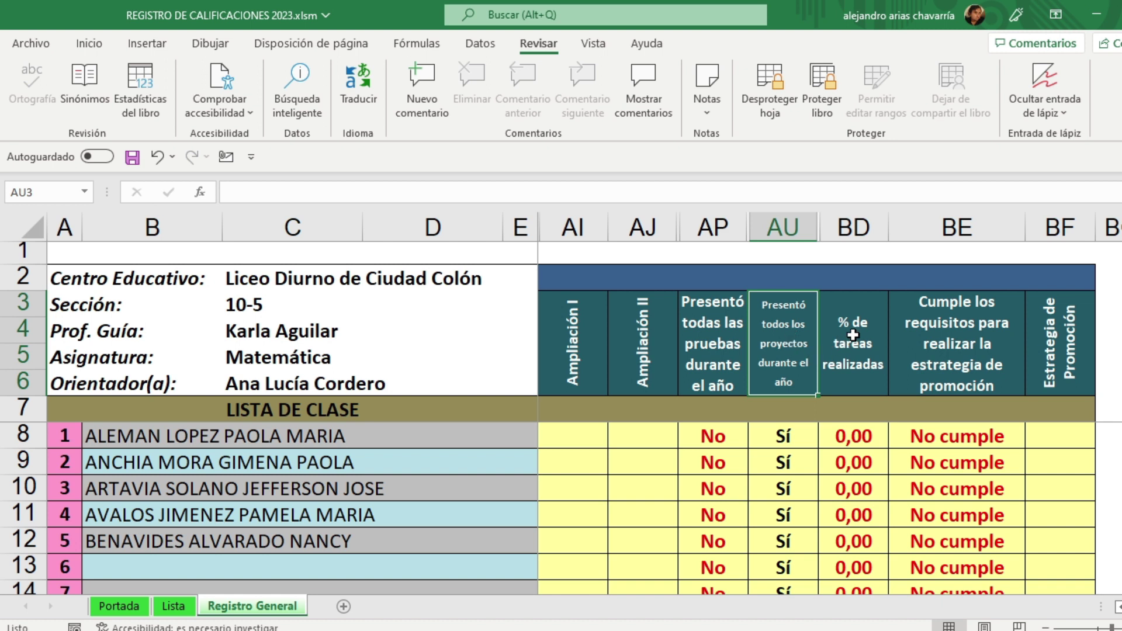
click(867, 320)
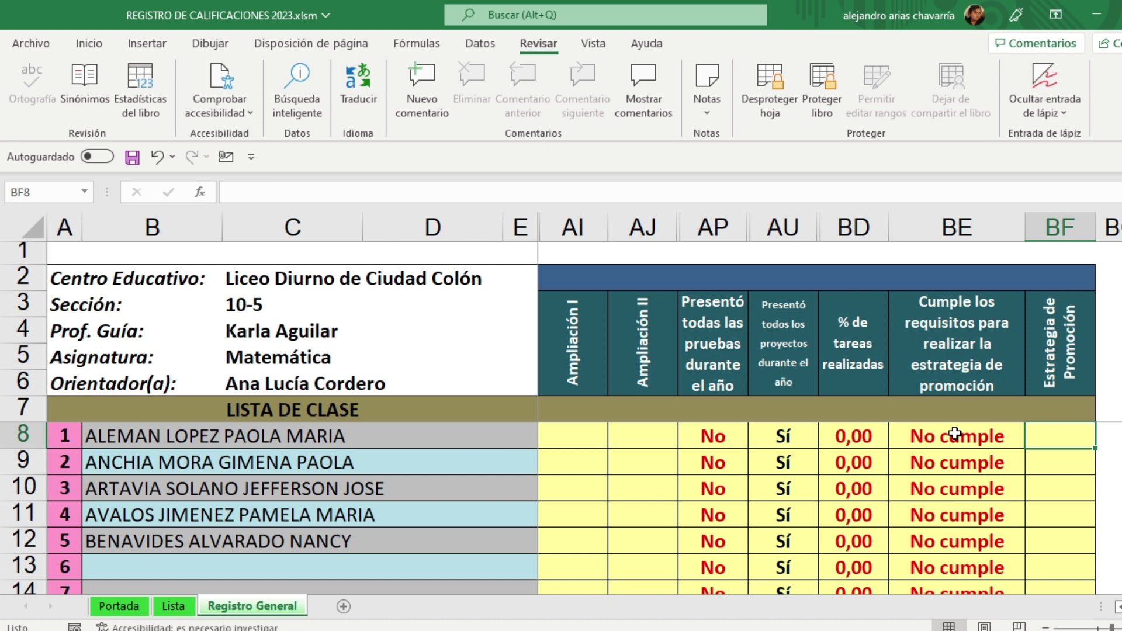
Step: Inspect the first student's Ampliación I, Ampliación II and promotion strategy cells
scroll(1119, 611, left, 3)
scroll(1119, 611, left, 5)
scroll(1119, 611, left, 4)
scroll(1119, 611, right, 1)
scroll(1119, 611, right, 4)
click(718, 443)
click(772, 442)
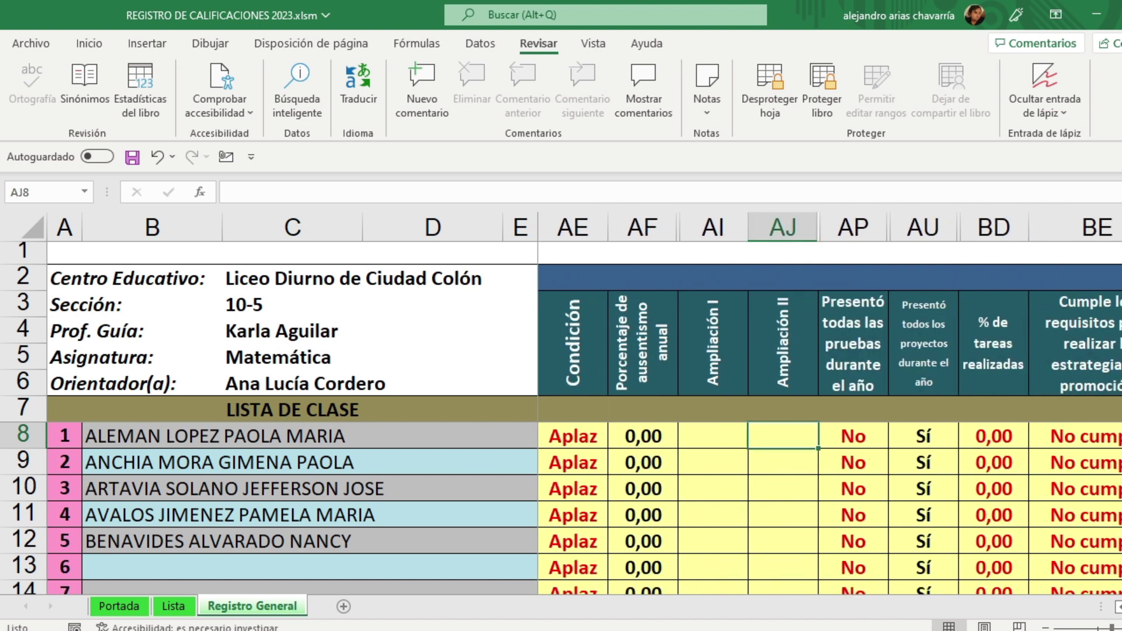
scroll(1119, 610, right, 3)
click(997, 444)
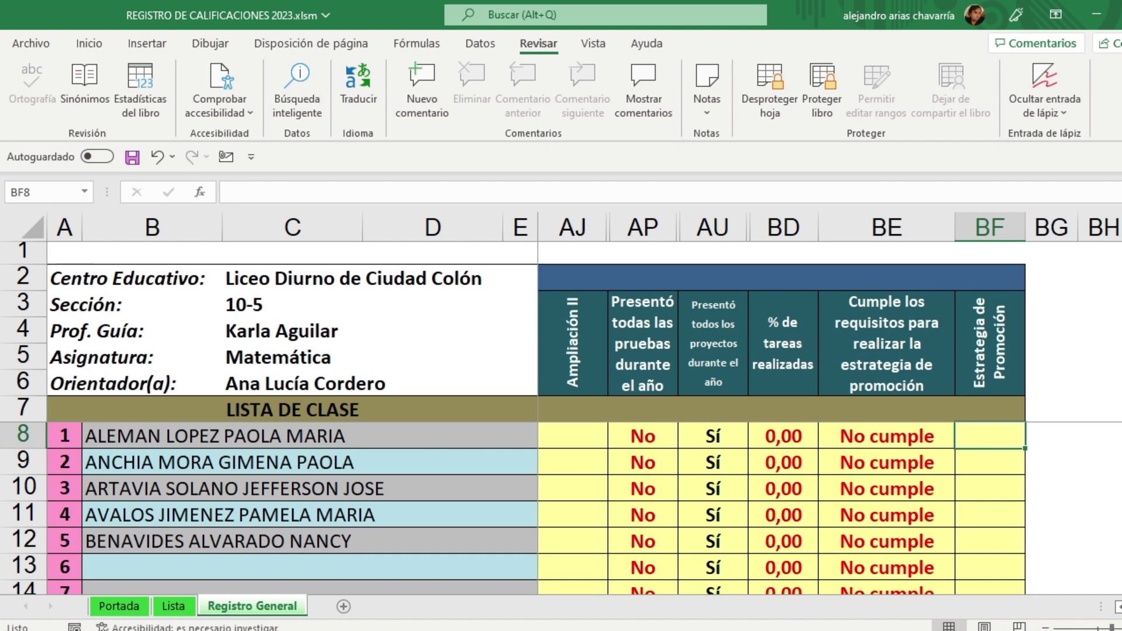
Step: Scroll back left and switch to the Portada cover sheet
scroll(840, 412, left, 5)
scroll(830, 429, left, 10)
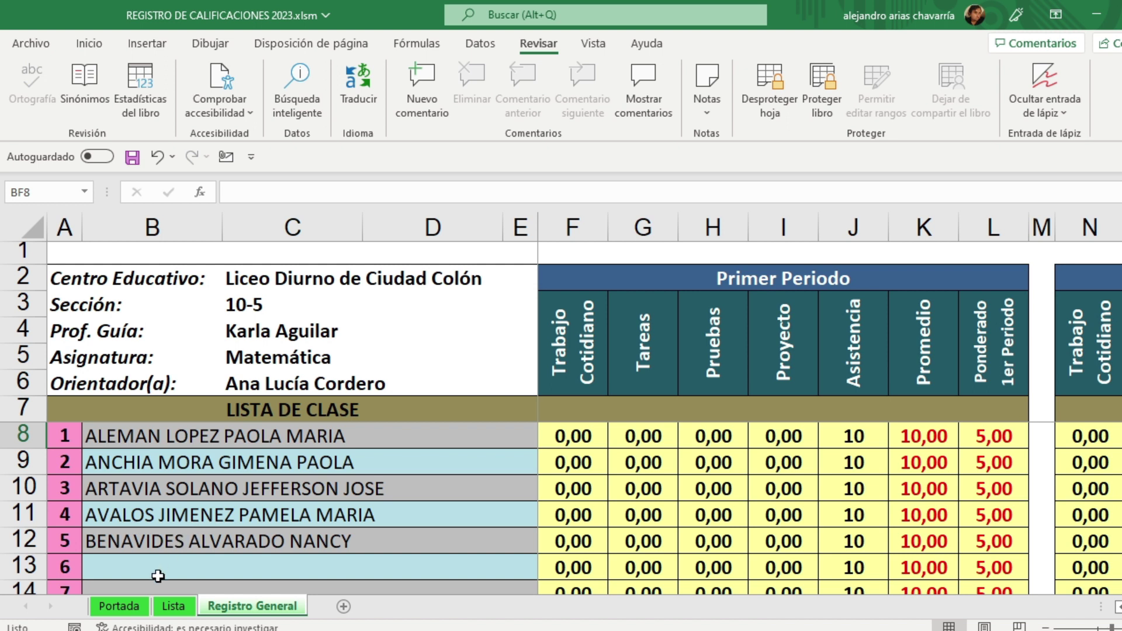
click(119, 606)
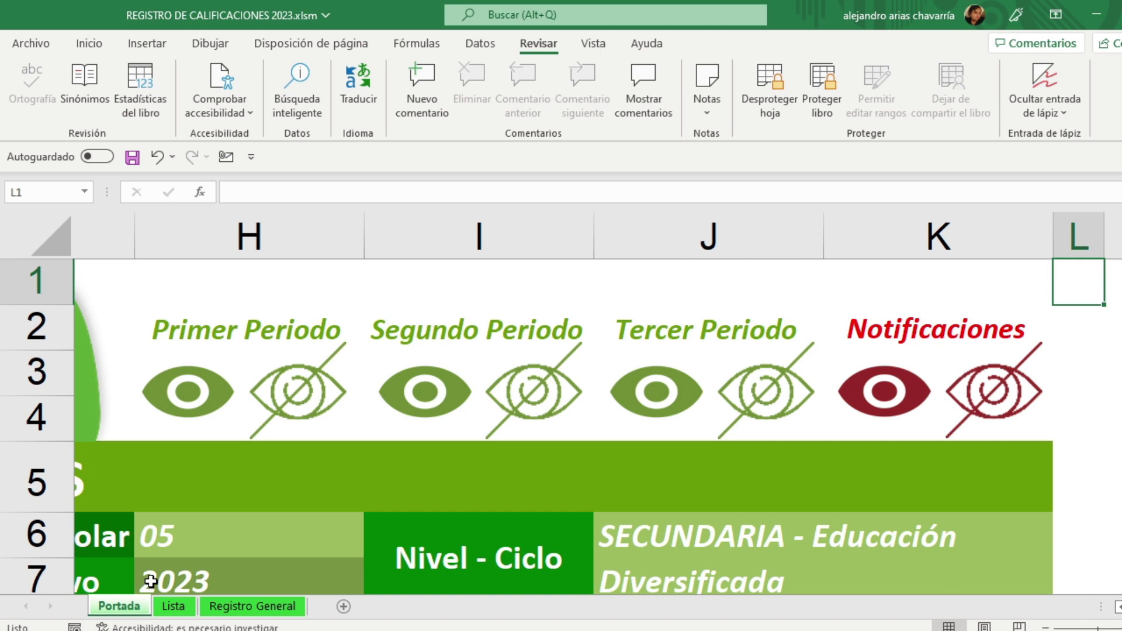
Step: Zoom out on Portada, review the period and Notificaciones titles, and unhide the Primer Periodo sheets
click(1046, 629)
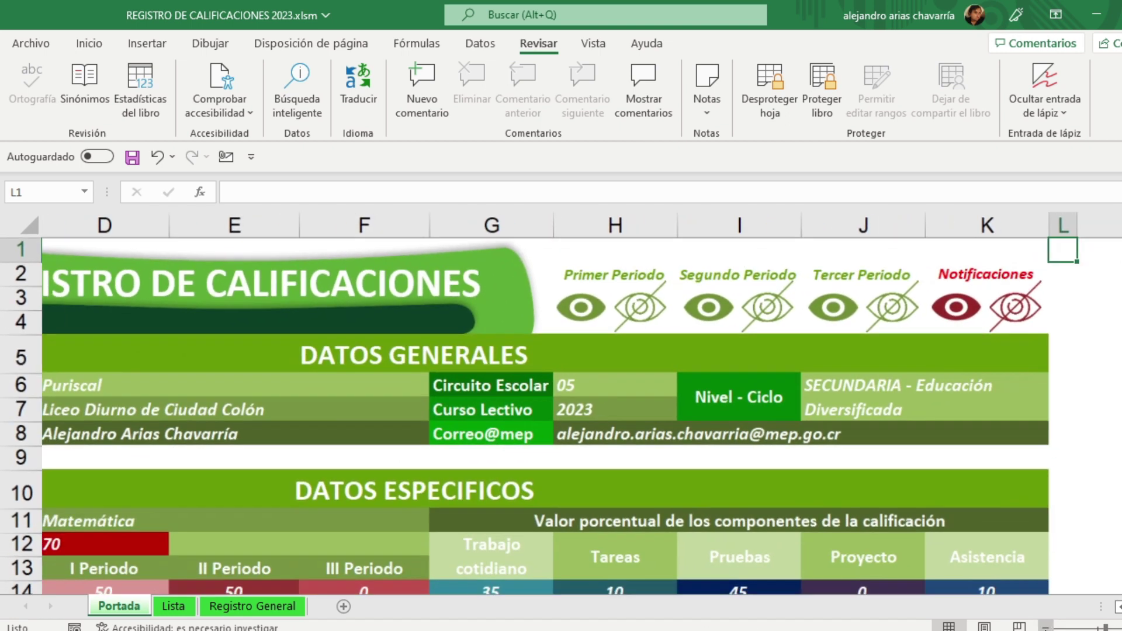
click(1046, 628)
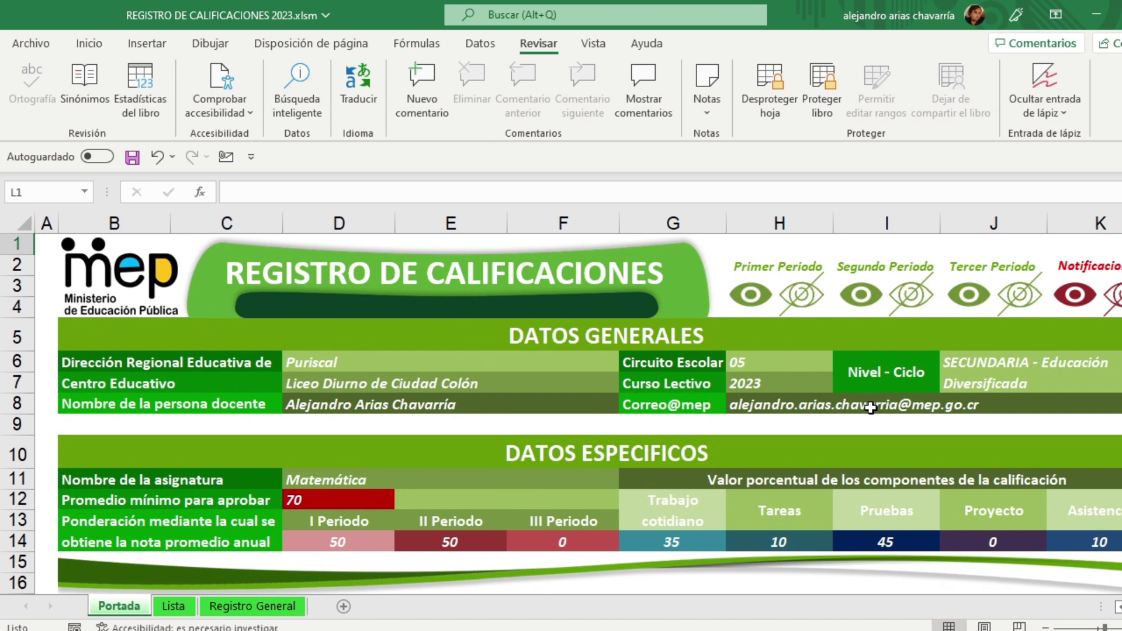
ctrl+scroll(842, 403, up, 3)
ctrl+scroll(861, 408, up, 3)
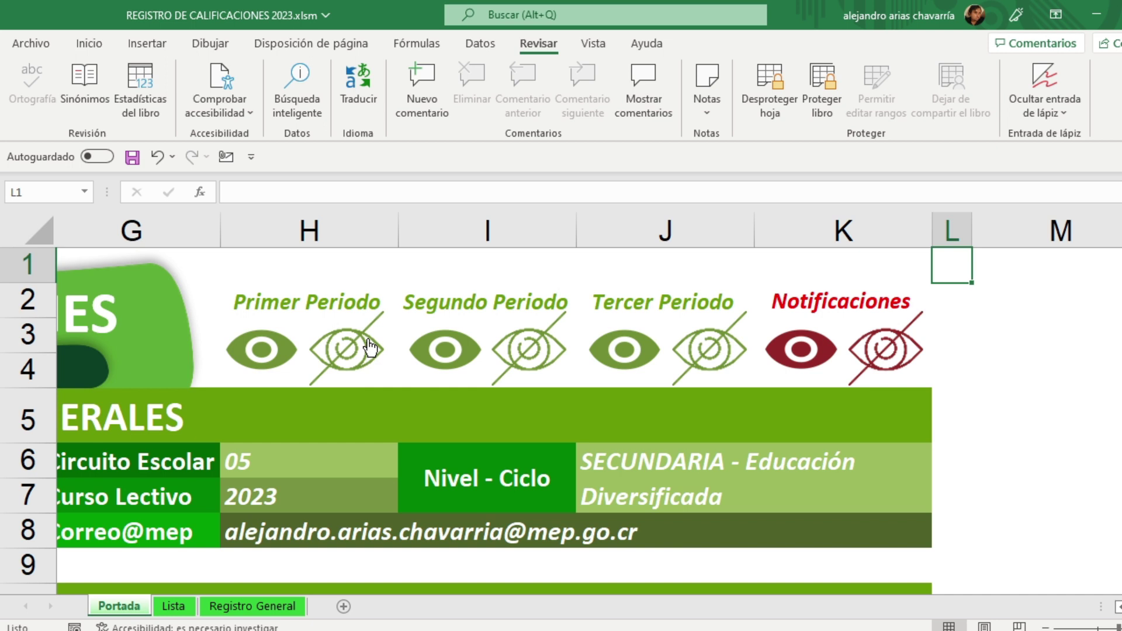
click(291, 299)
click(481, 298)
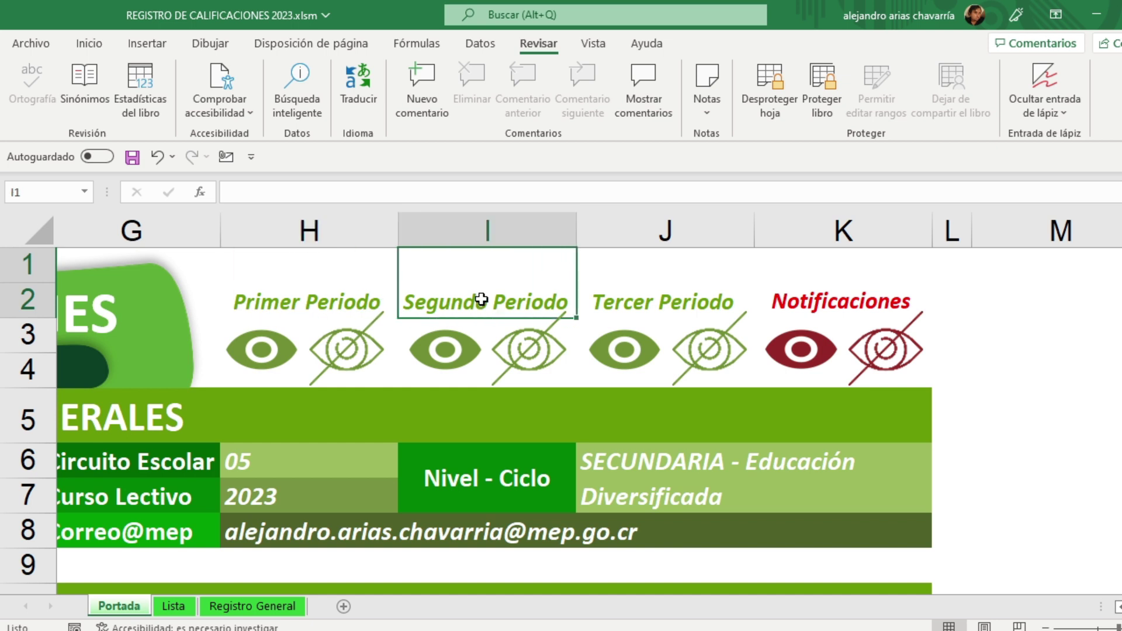
click(655, 293)
click(816, 290)
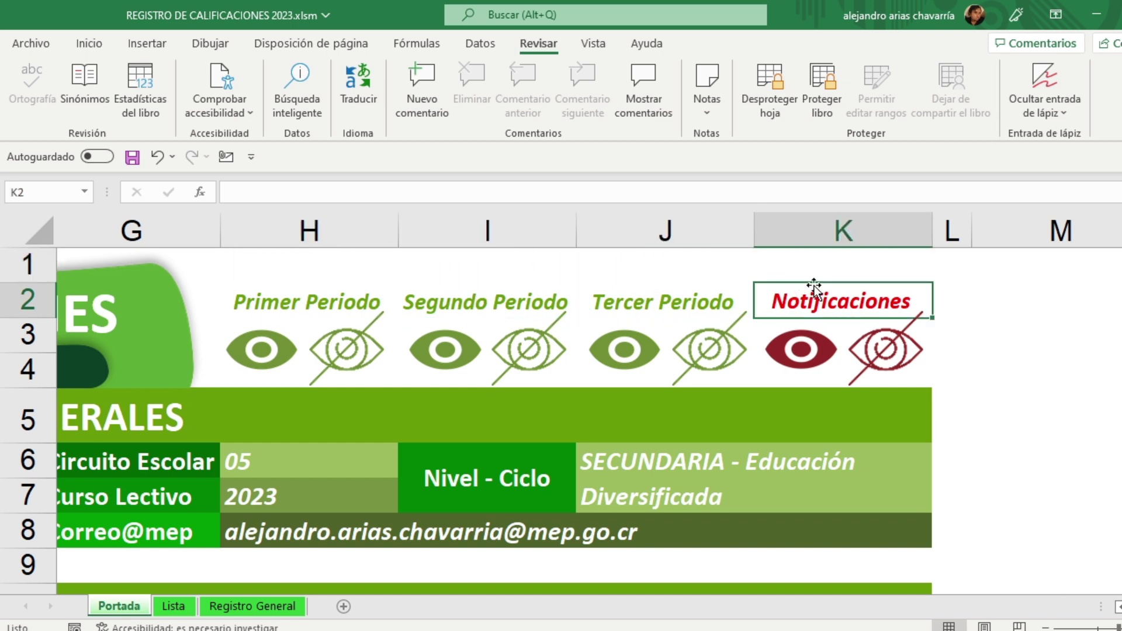
click(1052, 358)
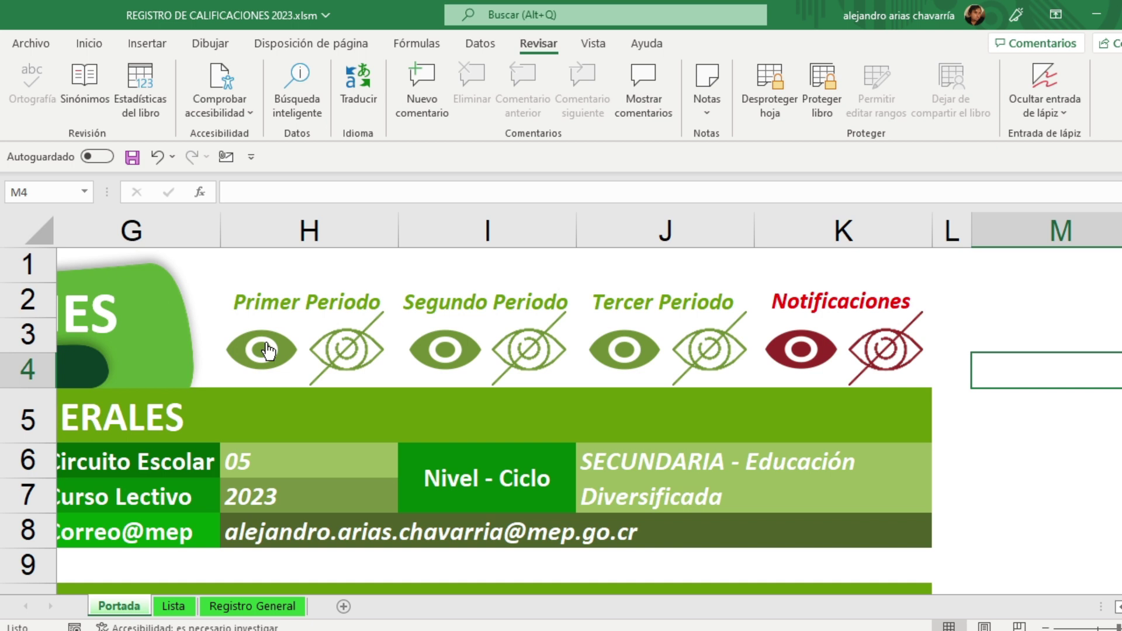
click(264, 350)
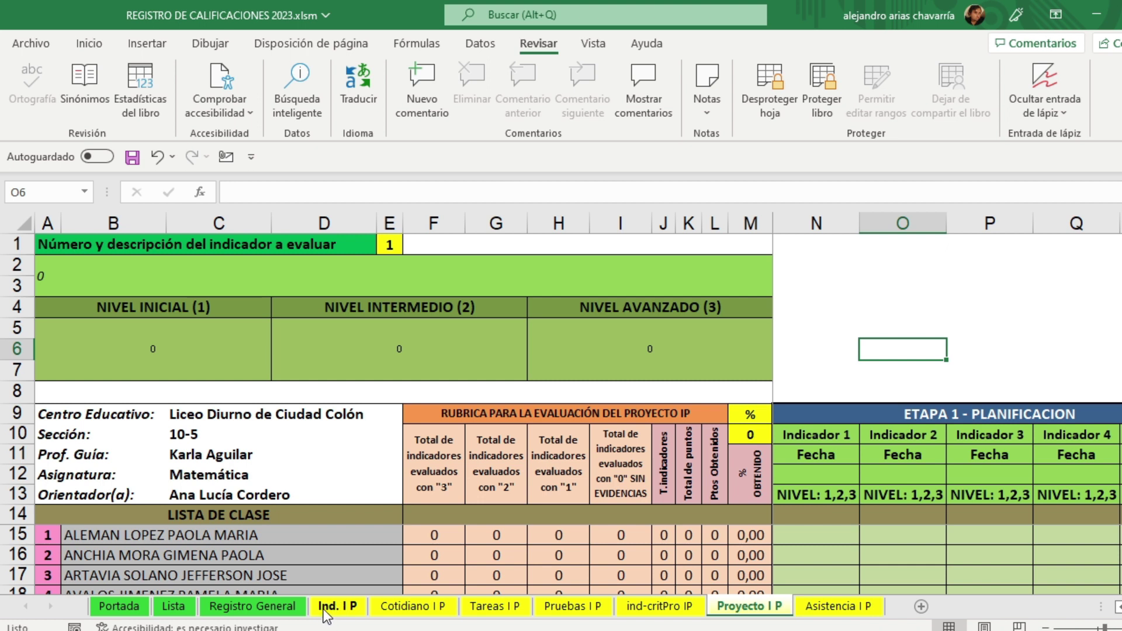
Step: Browse the Ind., Cotidiano, Tareas, Pruebas, ind-critPro, Proyecto and Asistencia I P sheets, ending on Ind. I P
click(353, 609)
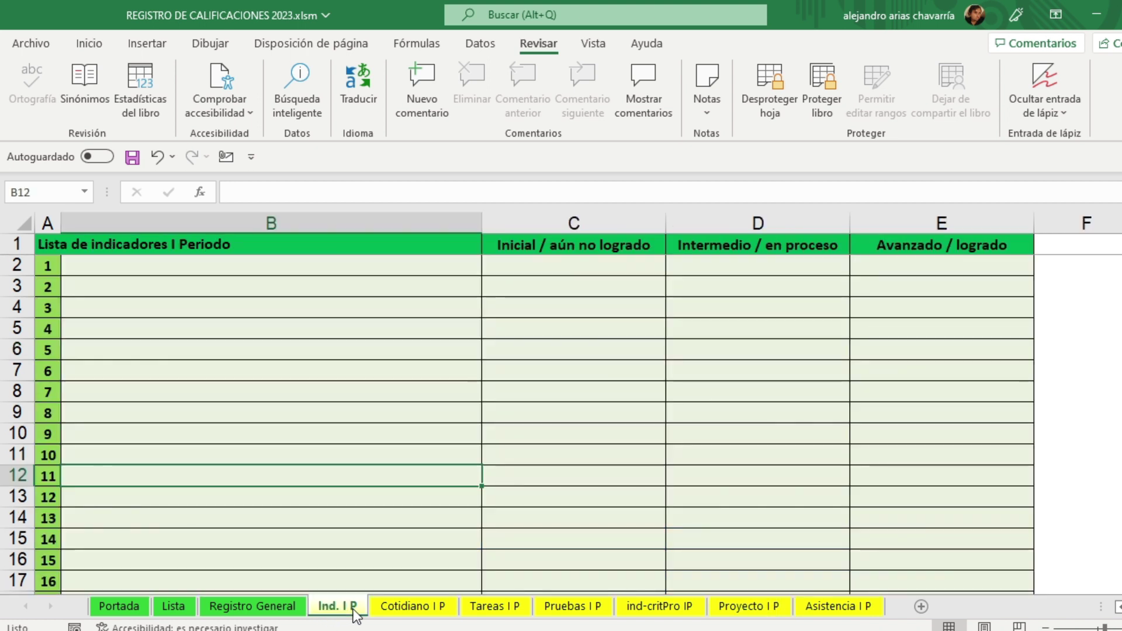
click(412, 608)
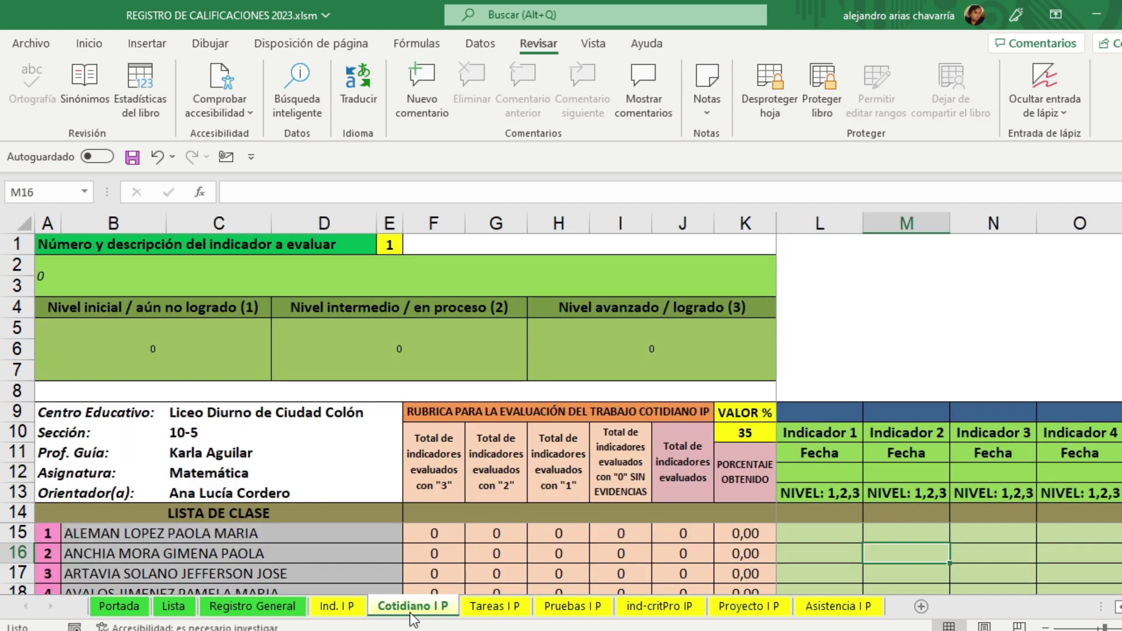
click(497, 607)
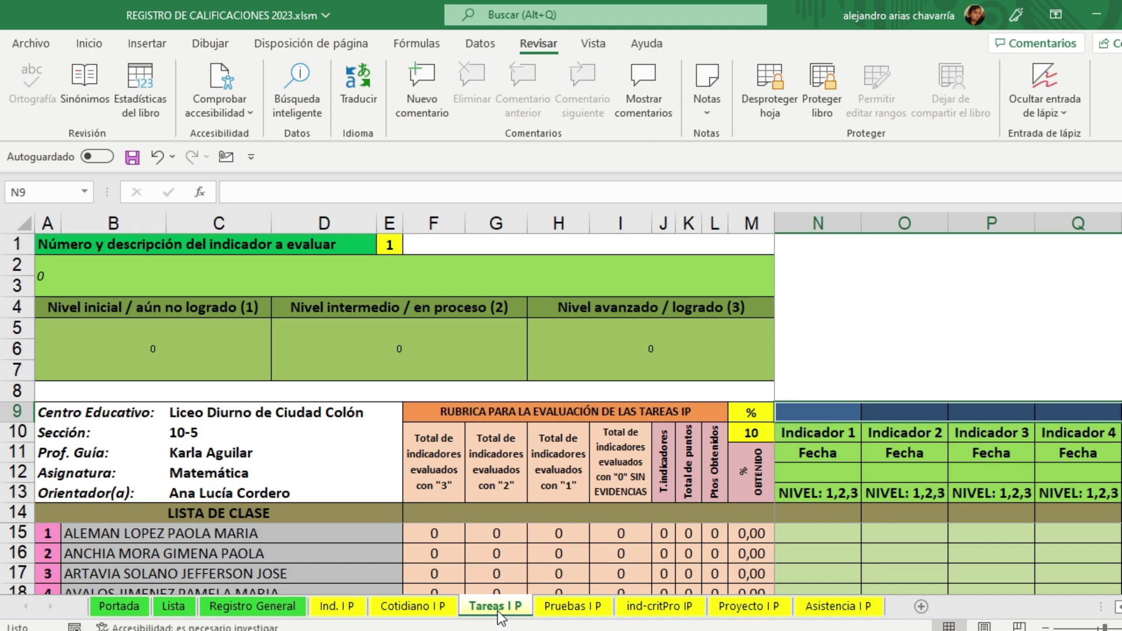
click(567, 608)
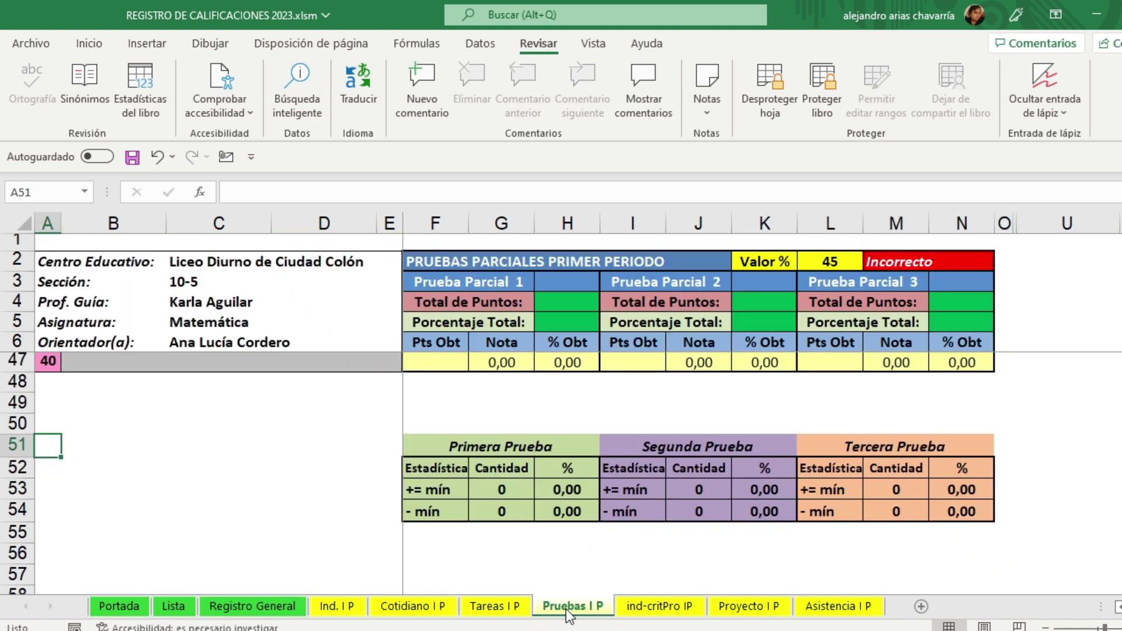
click(682, 612)
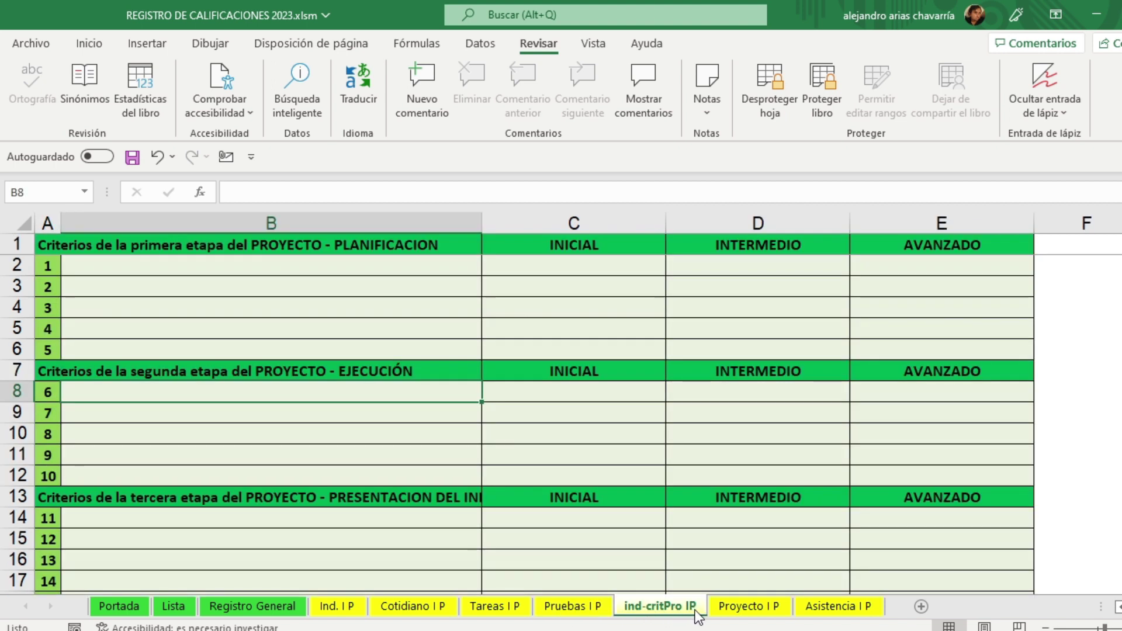
click(734, 612)
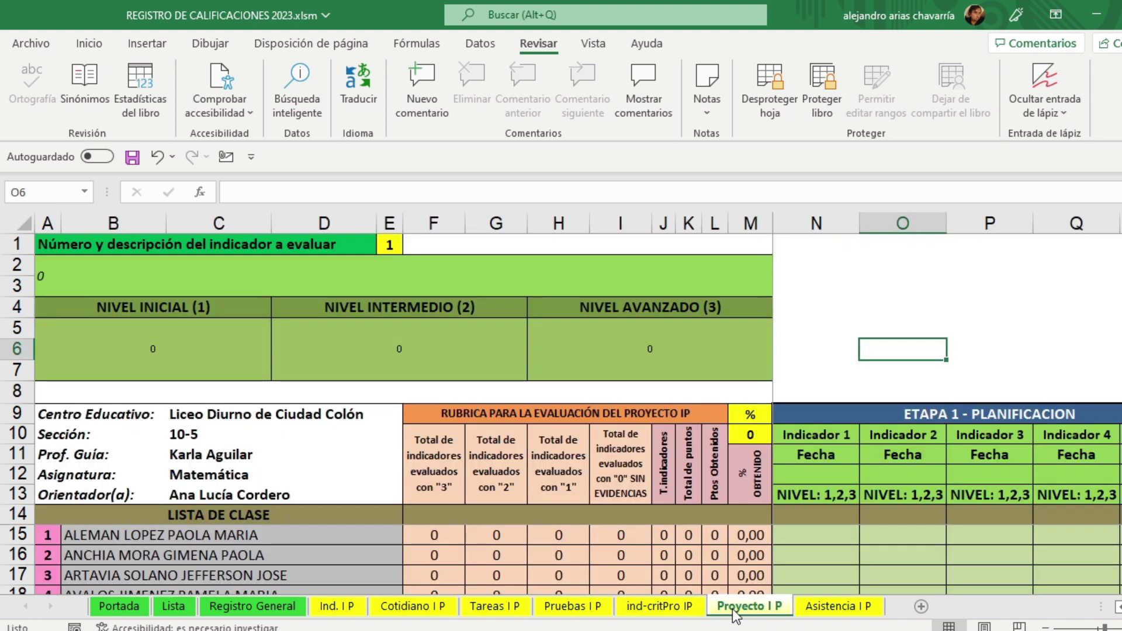
click(833, 606)
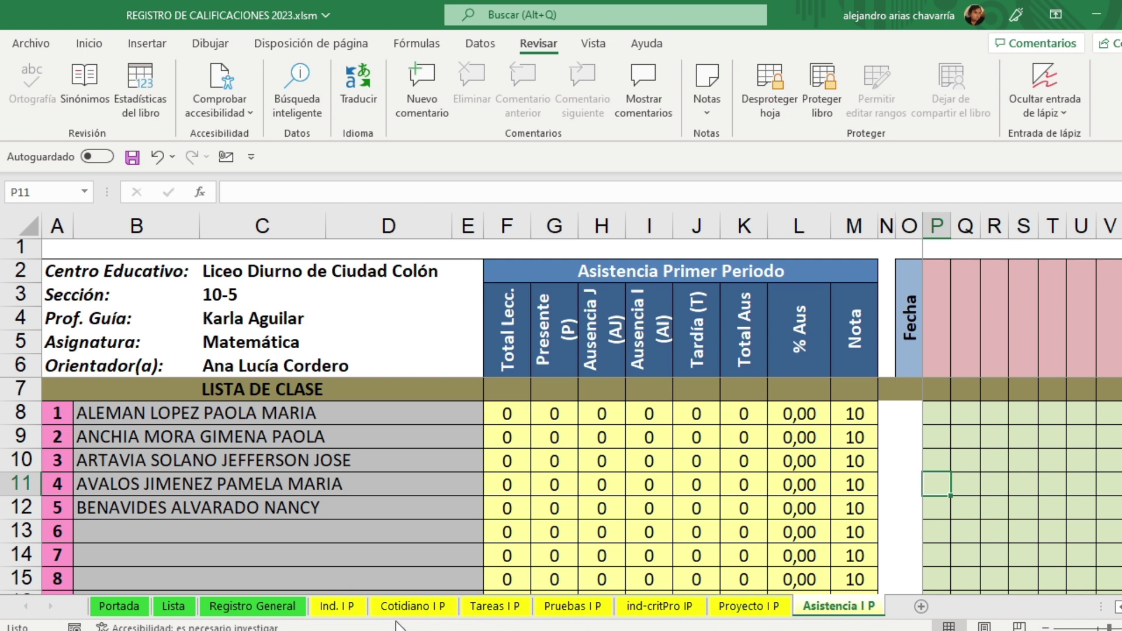
click(345, 609)
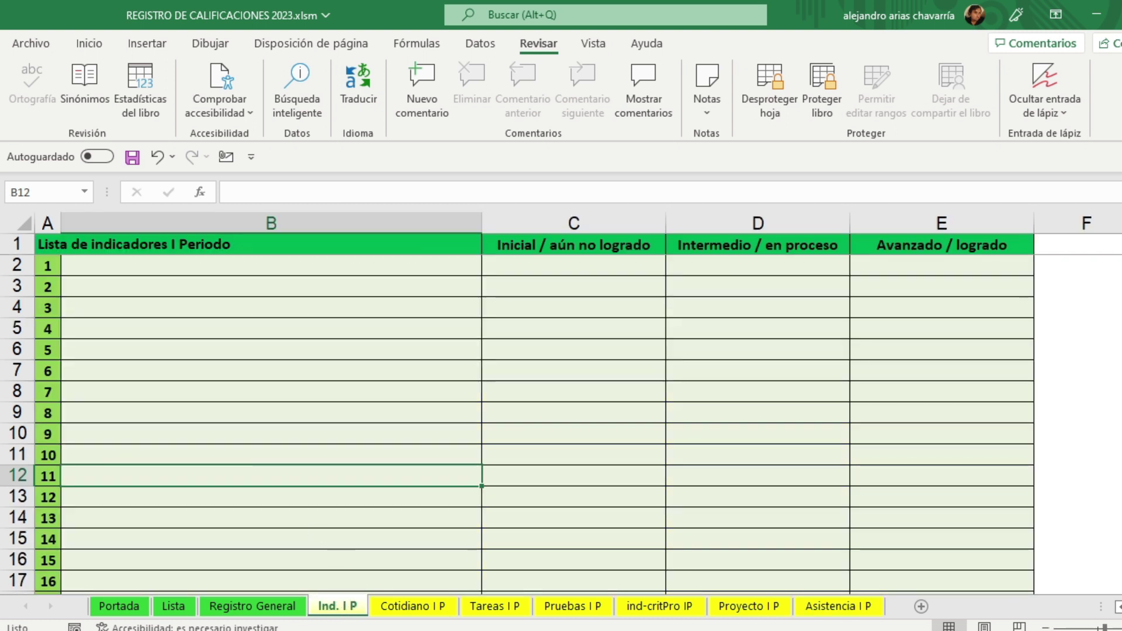
Step: Zoom in and scroll through the empty Ind. I P list, select B2, then bring up the Word plan
click(1121, 628)
click(1121, 628)
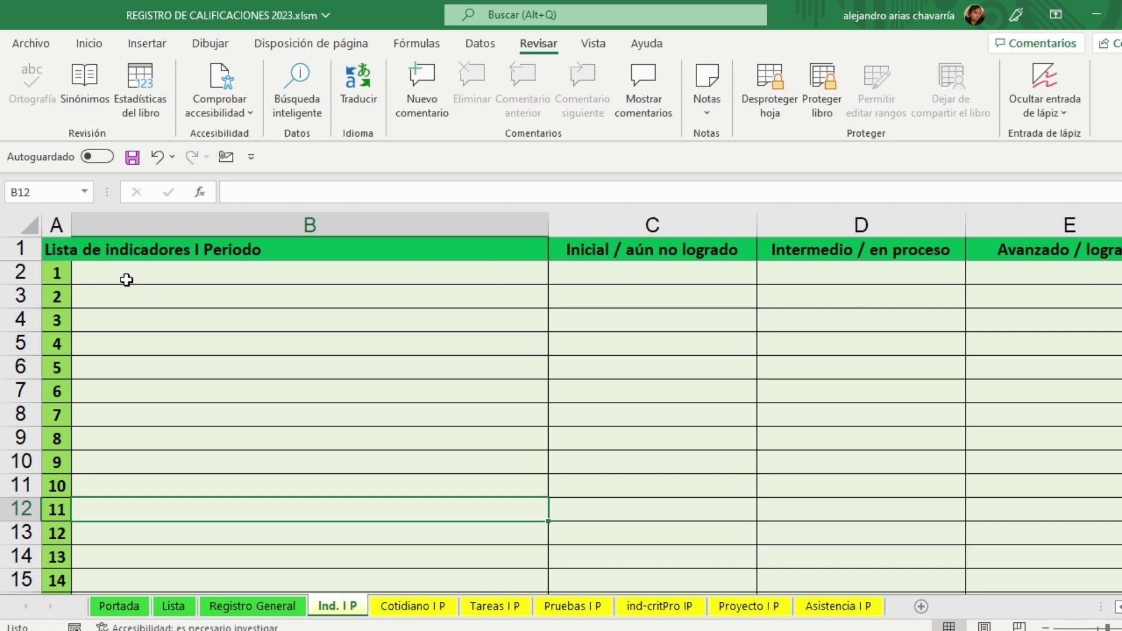
scroll(122, 299, down, 8)
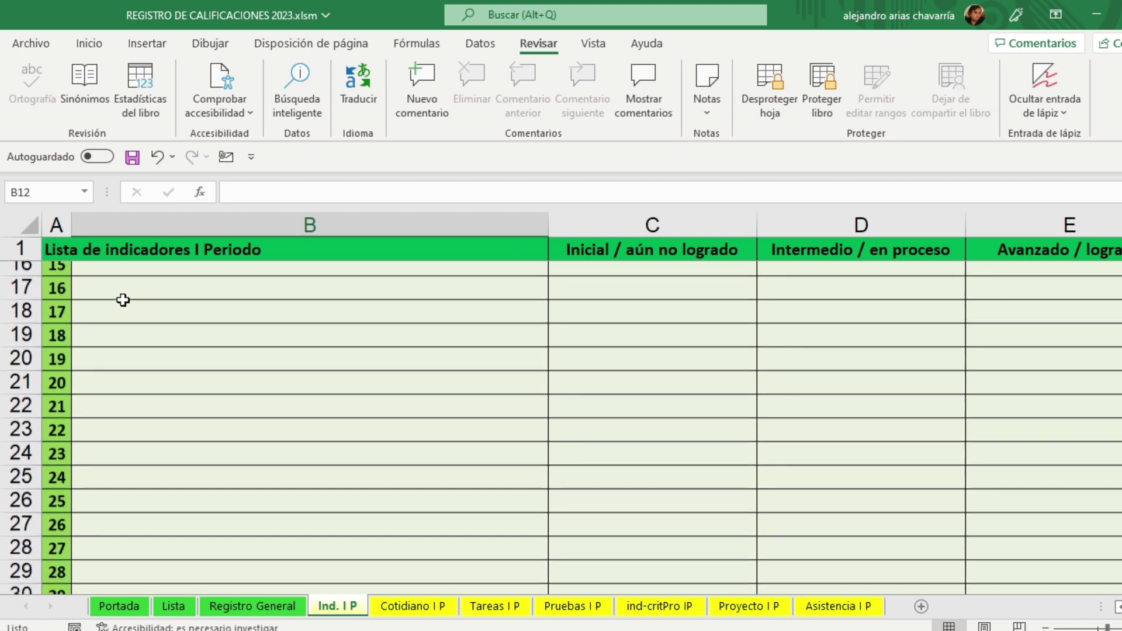
scroll(123, 301, down, 9)
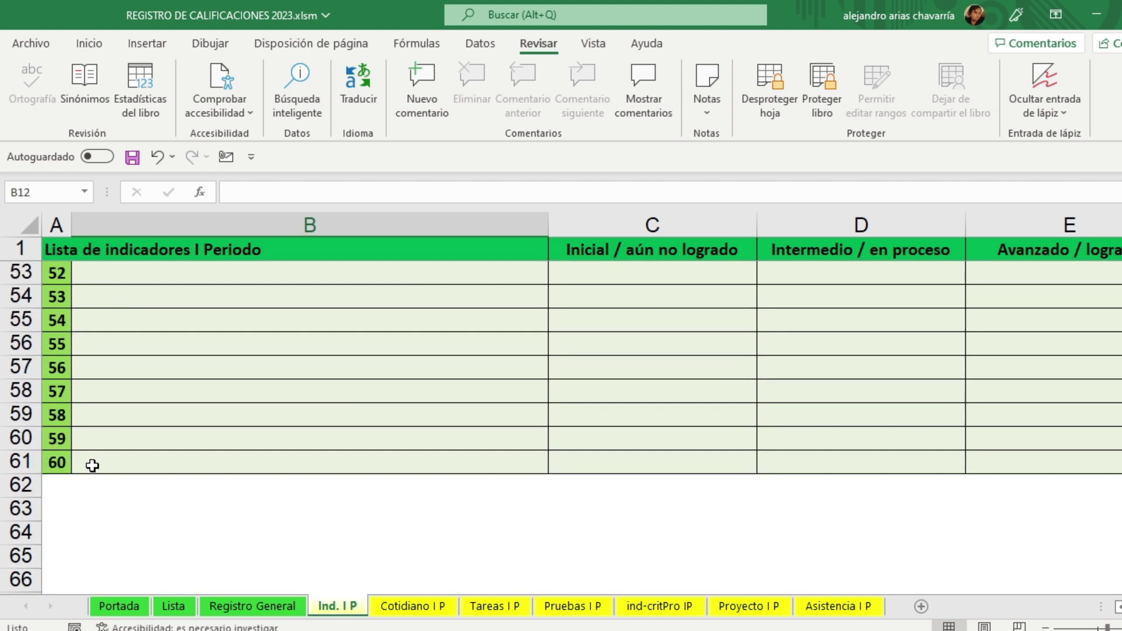
scroll(85, 469, up, 13)
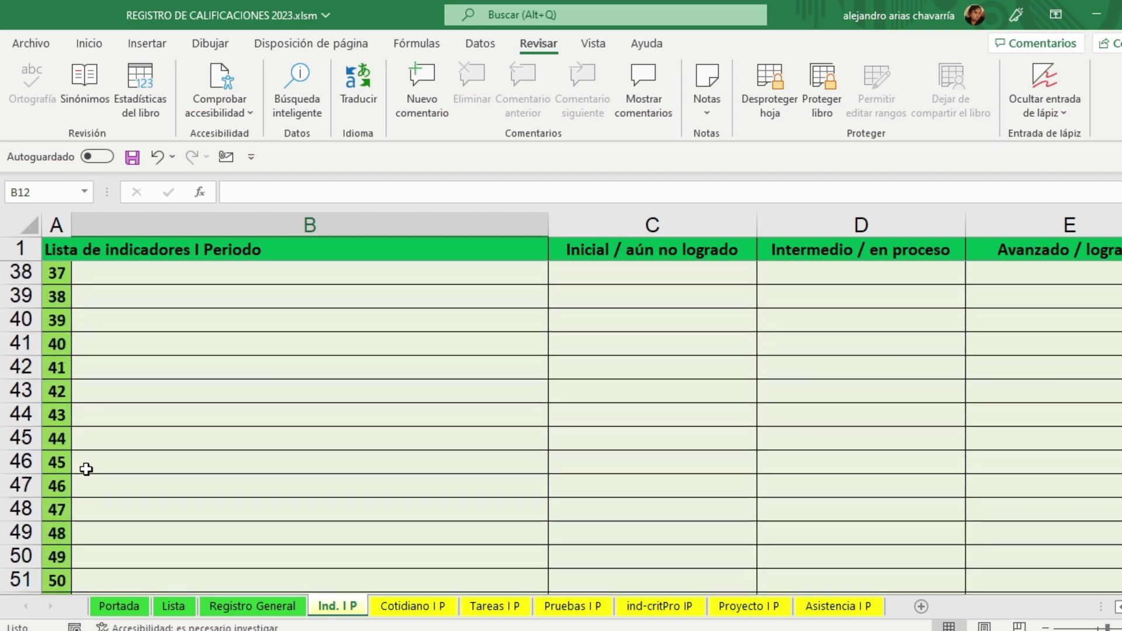
scroll(86, 469, up, 4)
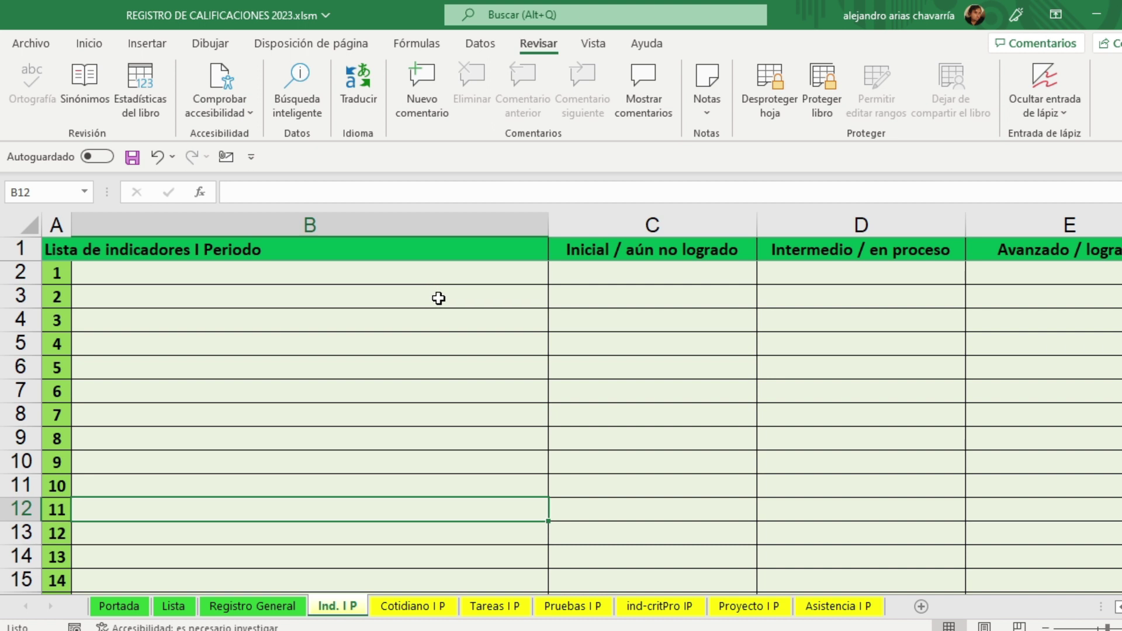
click(110, 271)
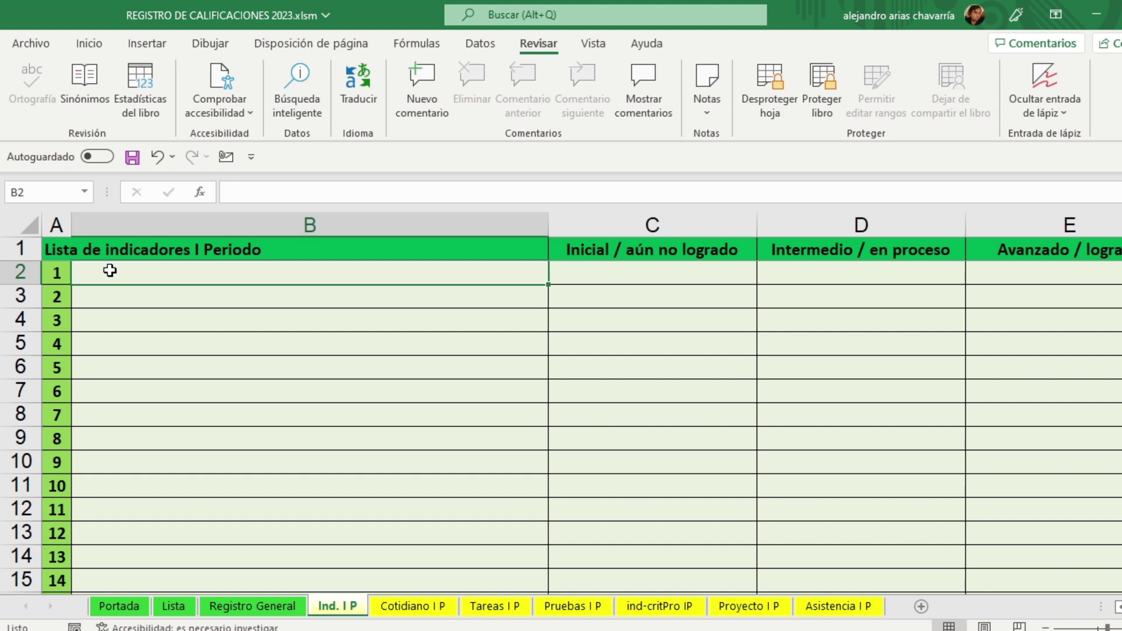
click(801, 630)
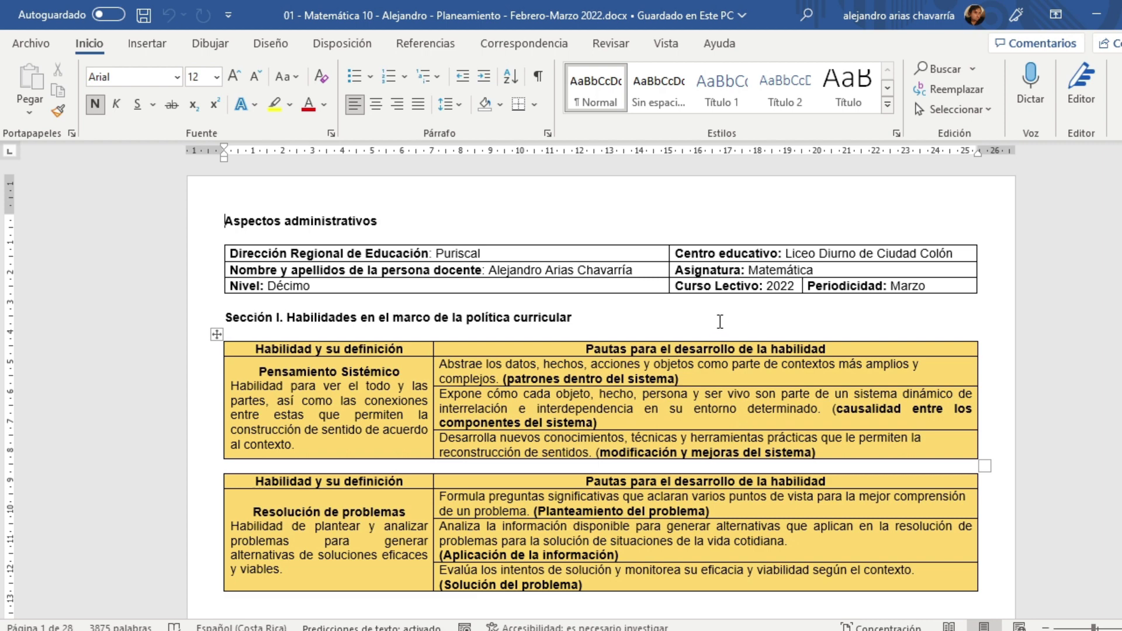
Step: Scroll the Word plan to the evaluation table and select the first indicator row's descriptors
scroll(720, 322, down, 10)
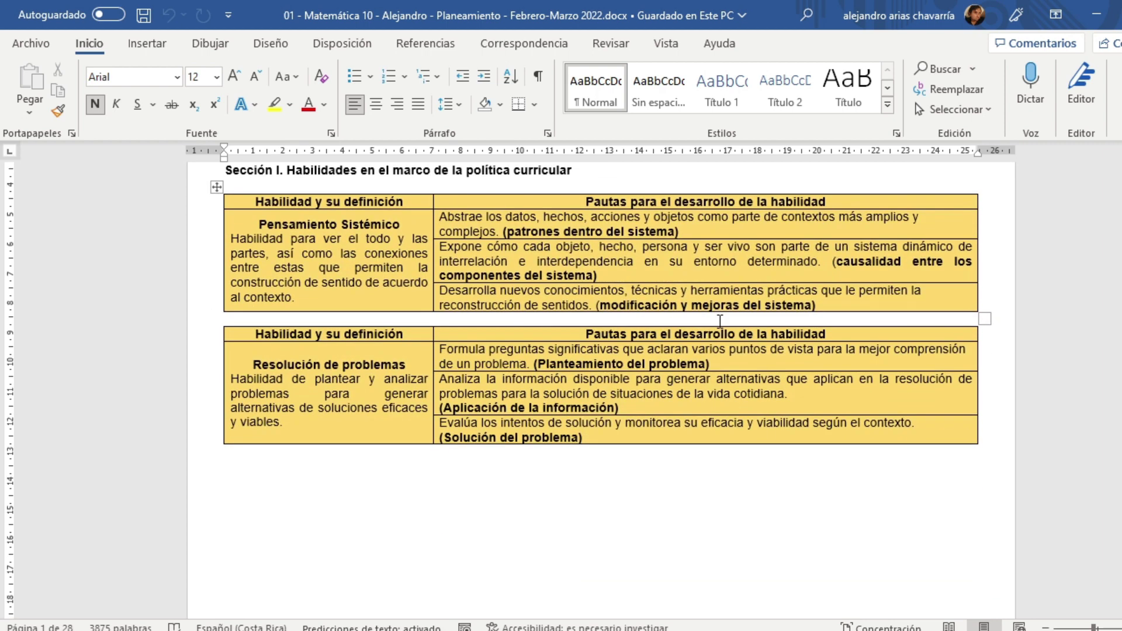
scroll(720, 322, down, 15)
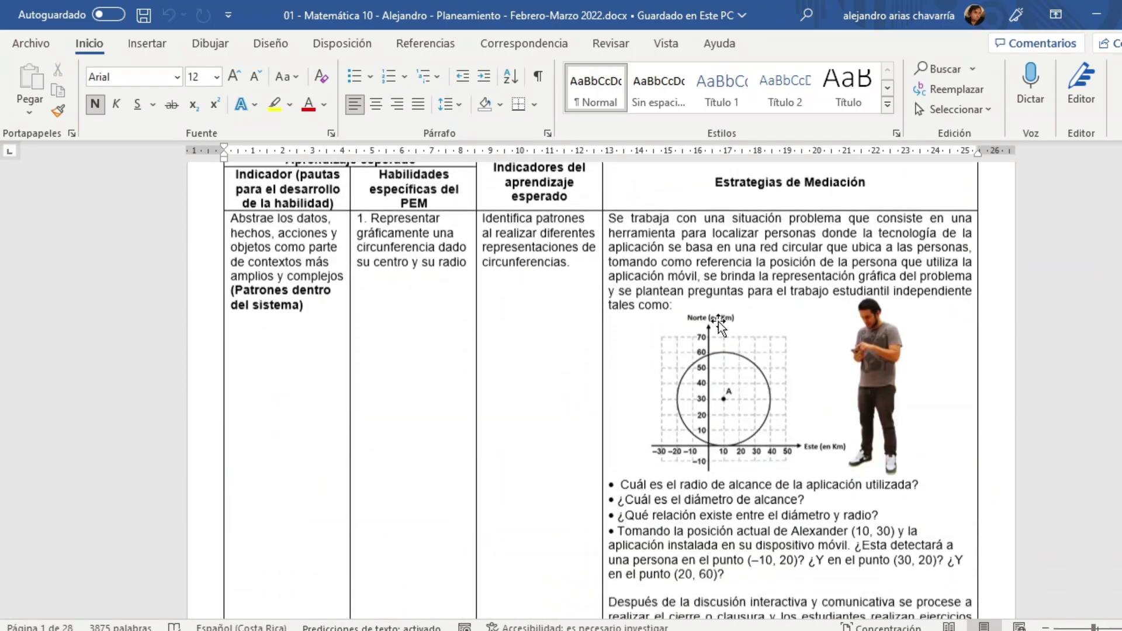
scroll(719, 325, down, 15)
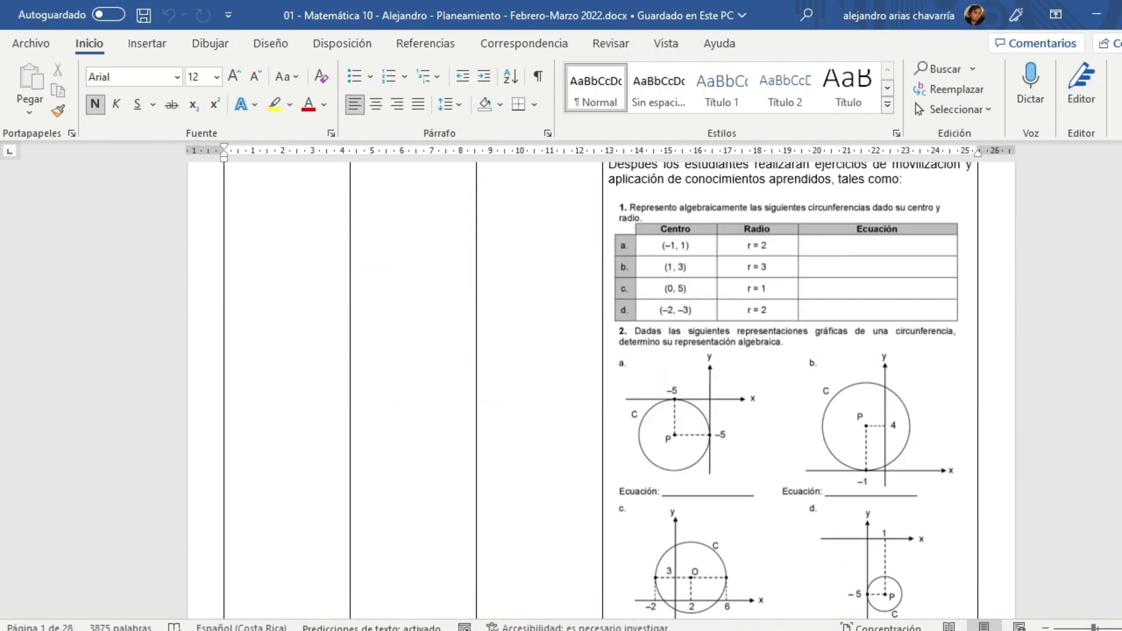
scroll(719, 324, down, 15)
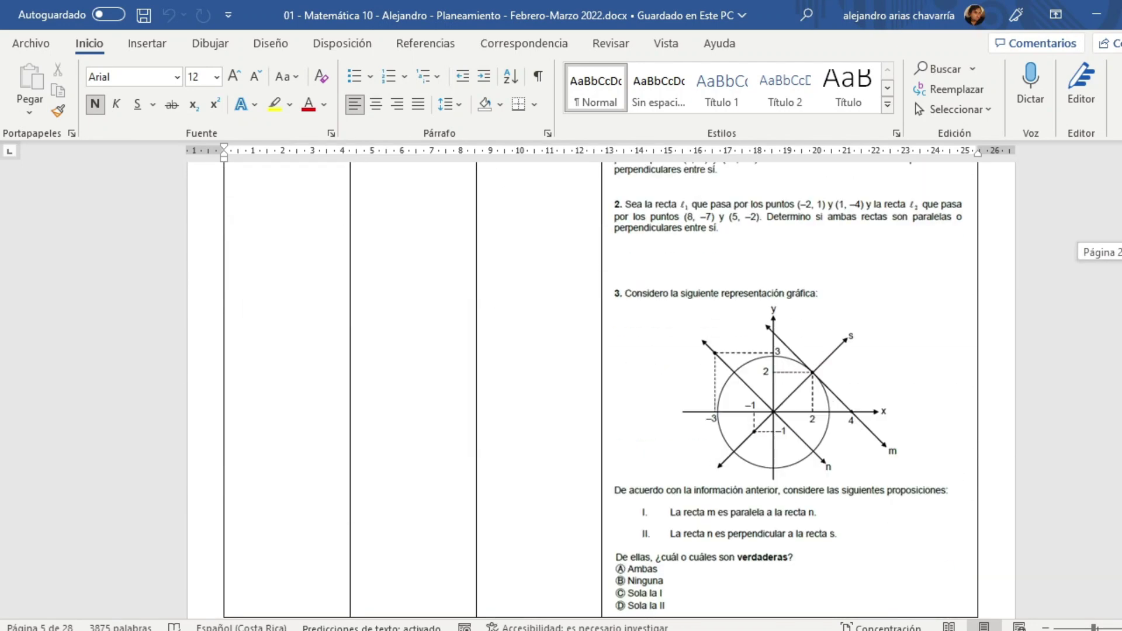
scroll(661, 395, down, 15)
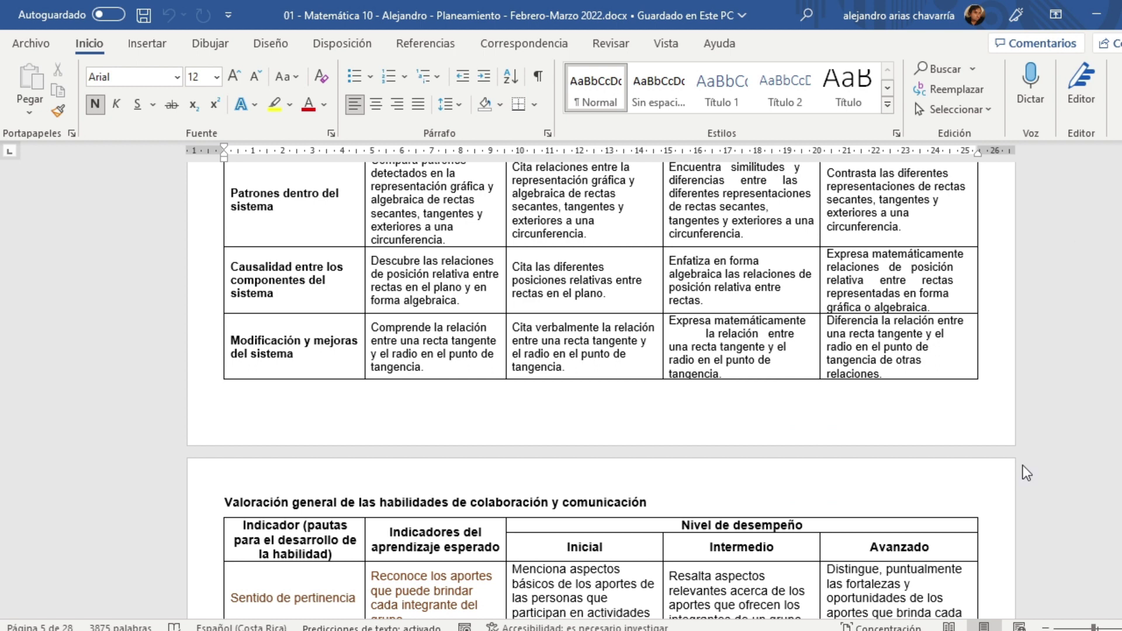
scroll(661, 395, up, 2)
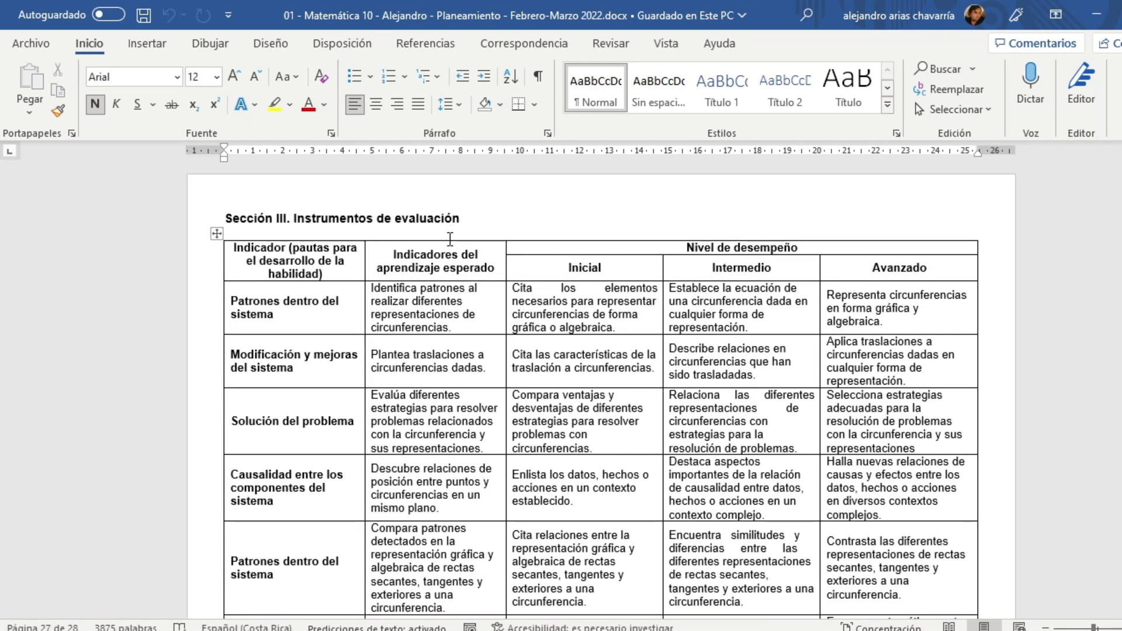
scroll(447, 239, up, 5)
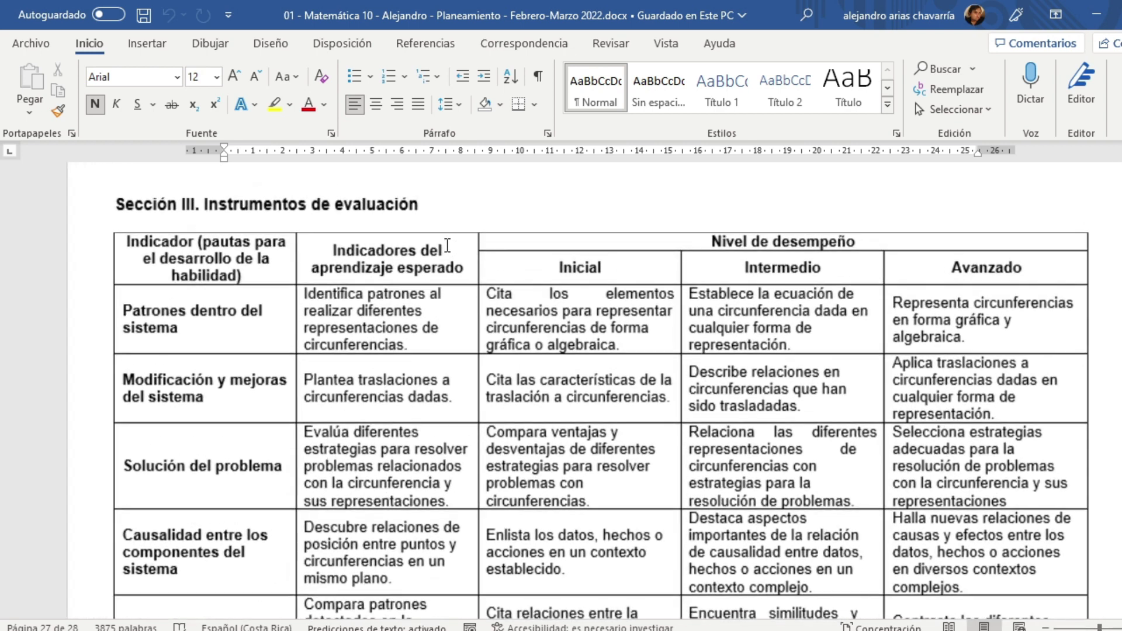
scroll(447, 245, up, 2)
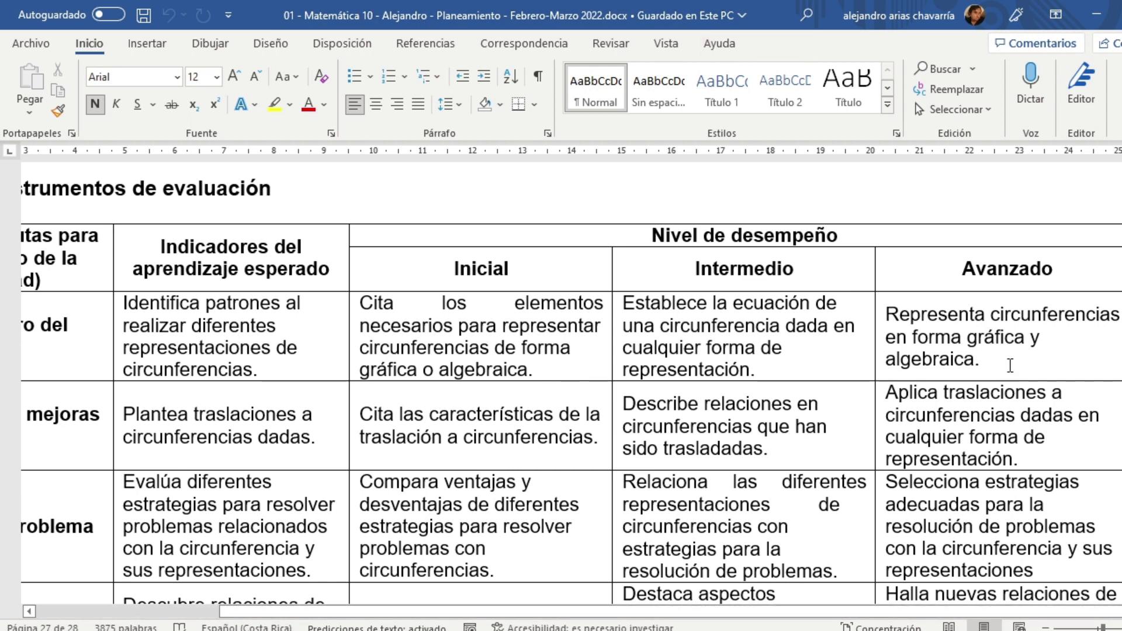
drag(1010, 365, 260, 362)
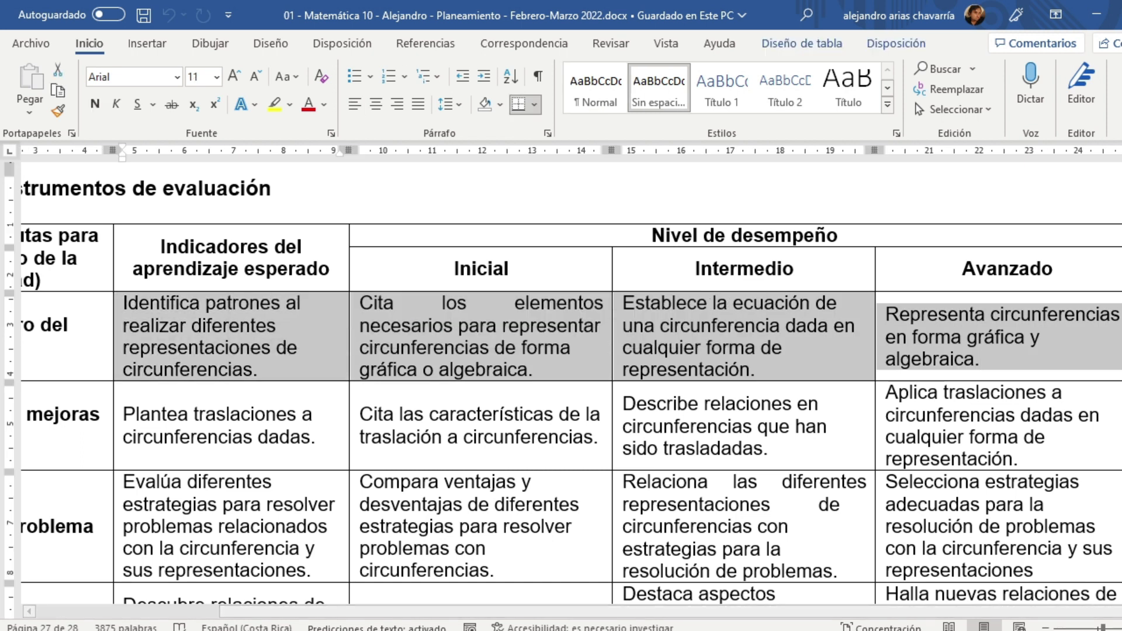
key(alt+Tab)
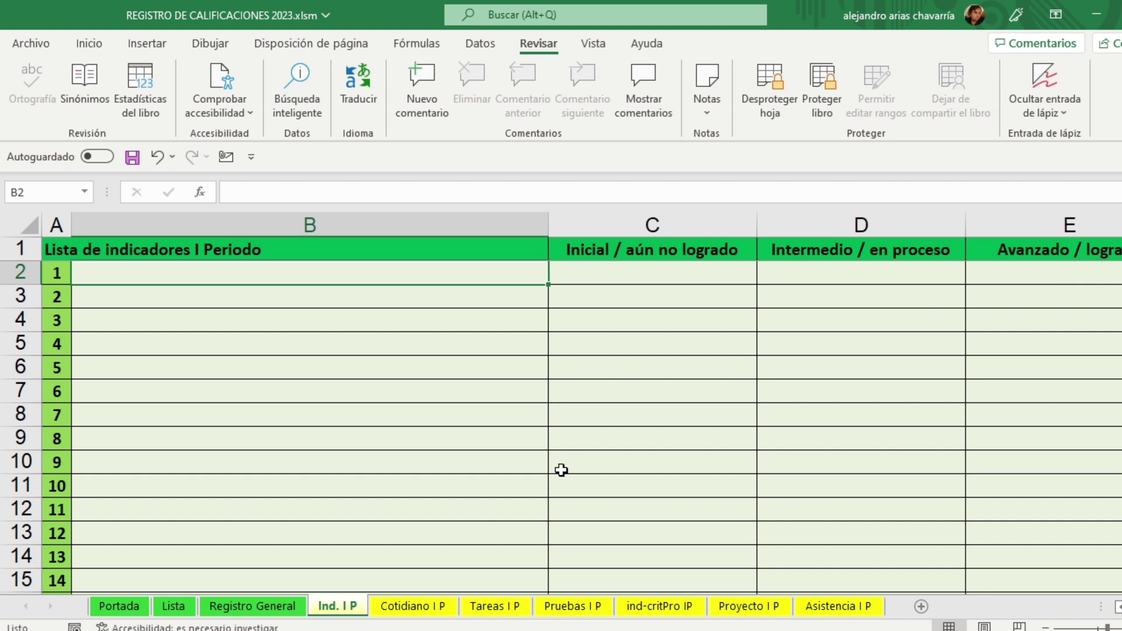
key(alt+Tab)
Step: Copy the sentence 'Identifica patrones al realizar diferentes representaciones de circunferencias.' and return to Excel
click(277, 376)
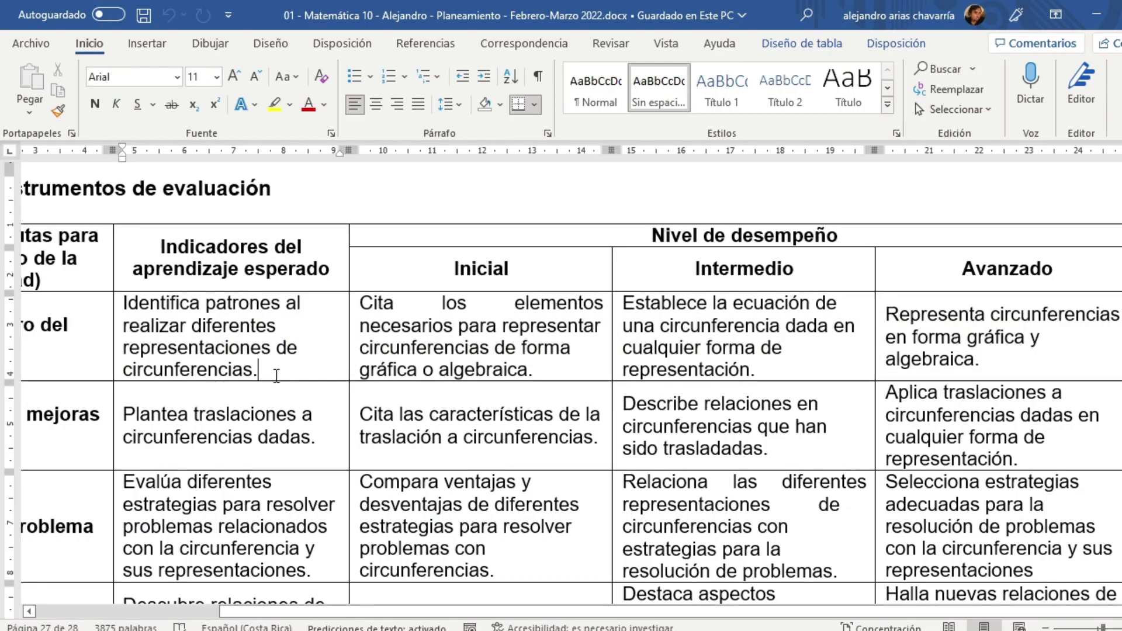
drag(270, 371, 140, 314)
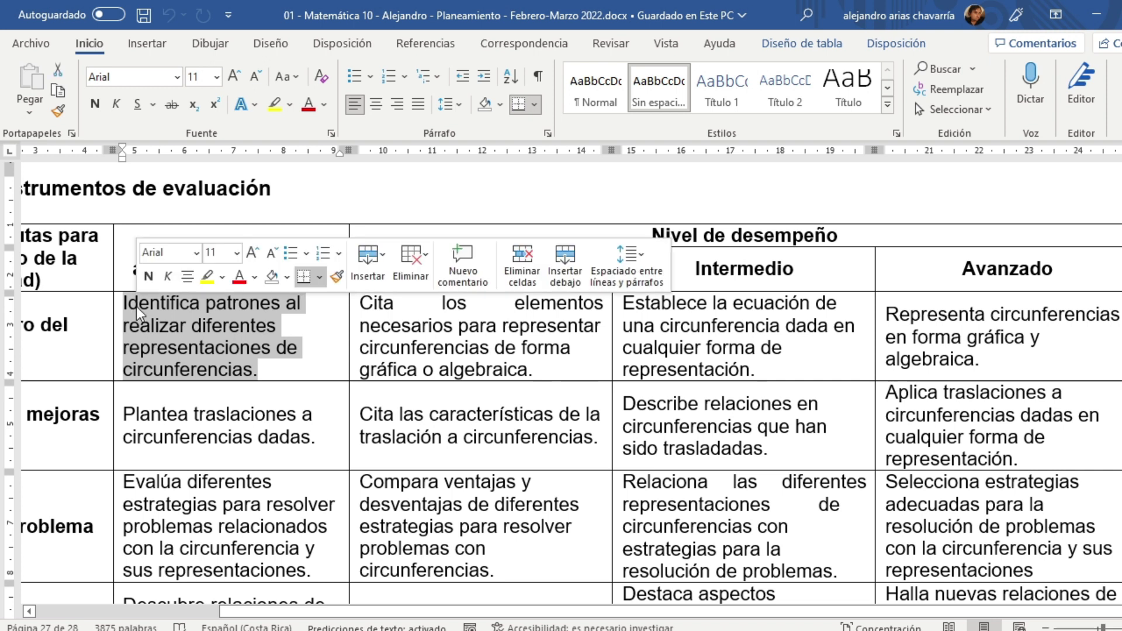
key(ctrl+c)
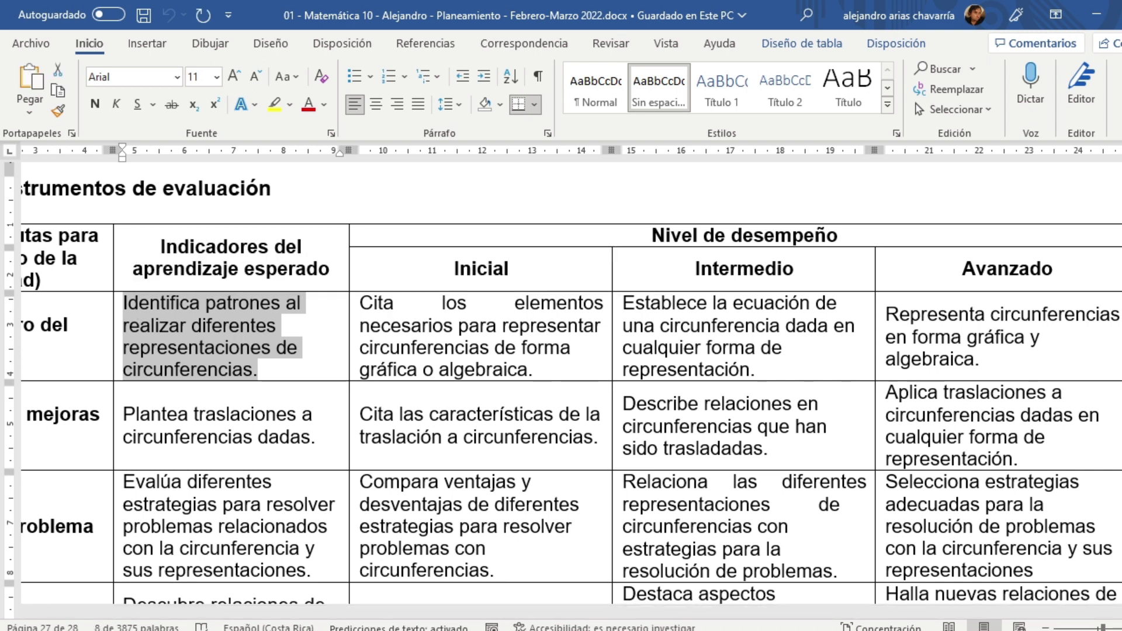
right_click(228, 324)
click(282, 262)
key(alt+Tab)
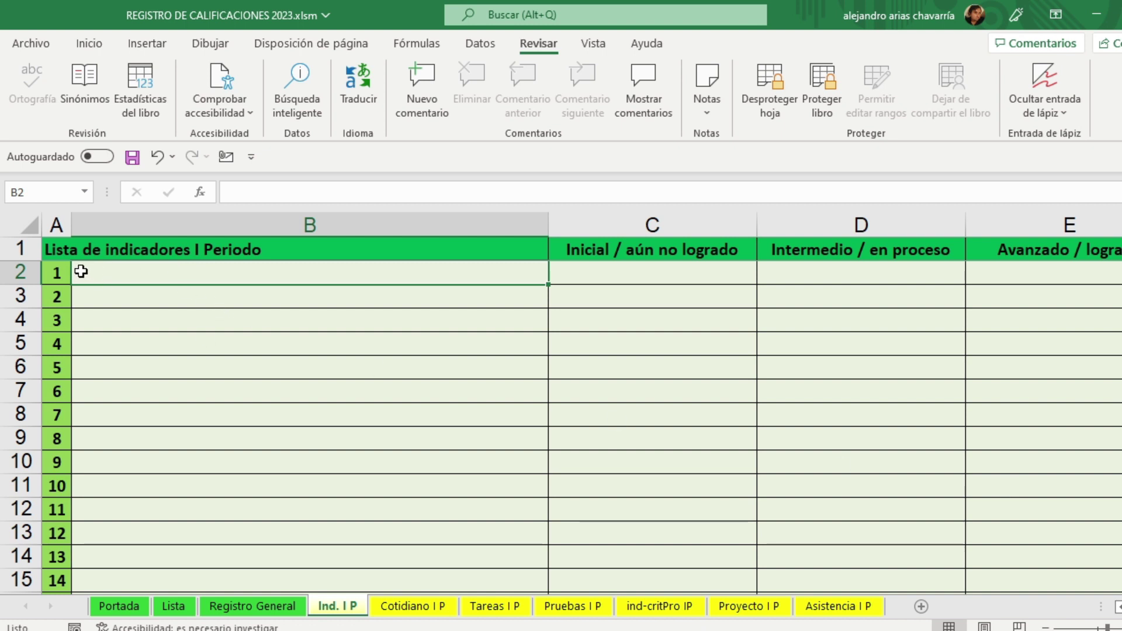
Step: Paste 'Identifica patrones al realizar diferentes representaciones de circunferencias.' into B2 through the formula bar
click(228, 187)
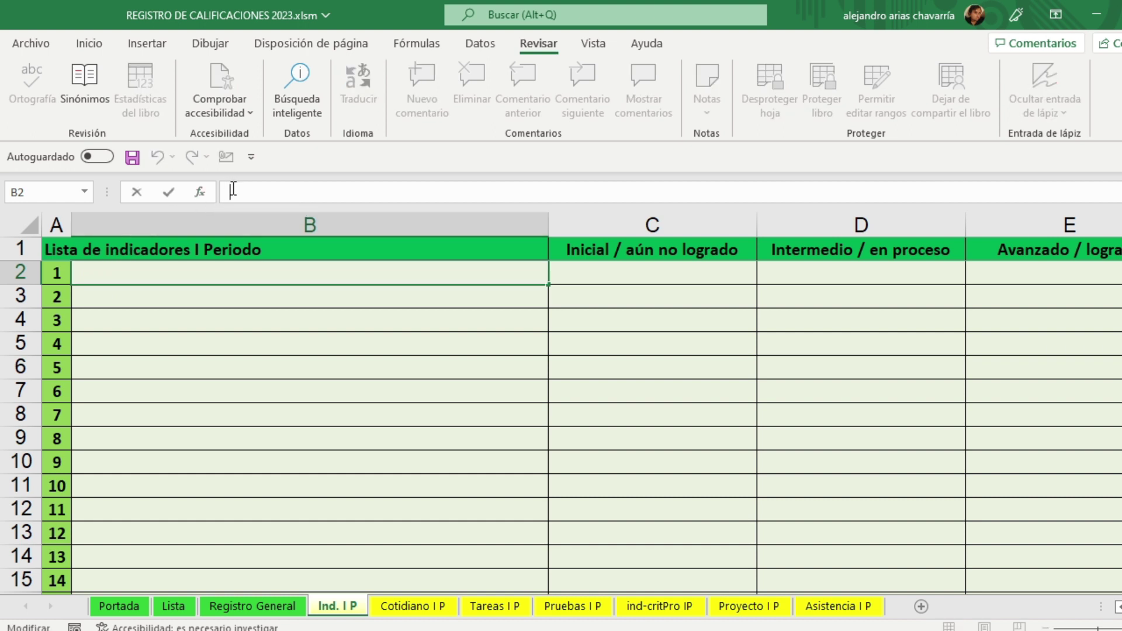
right_click(233, 189)
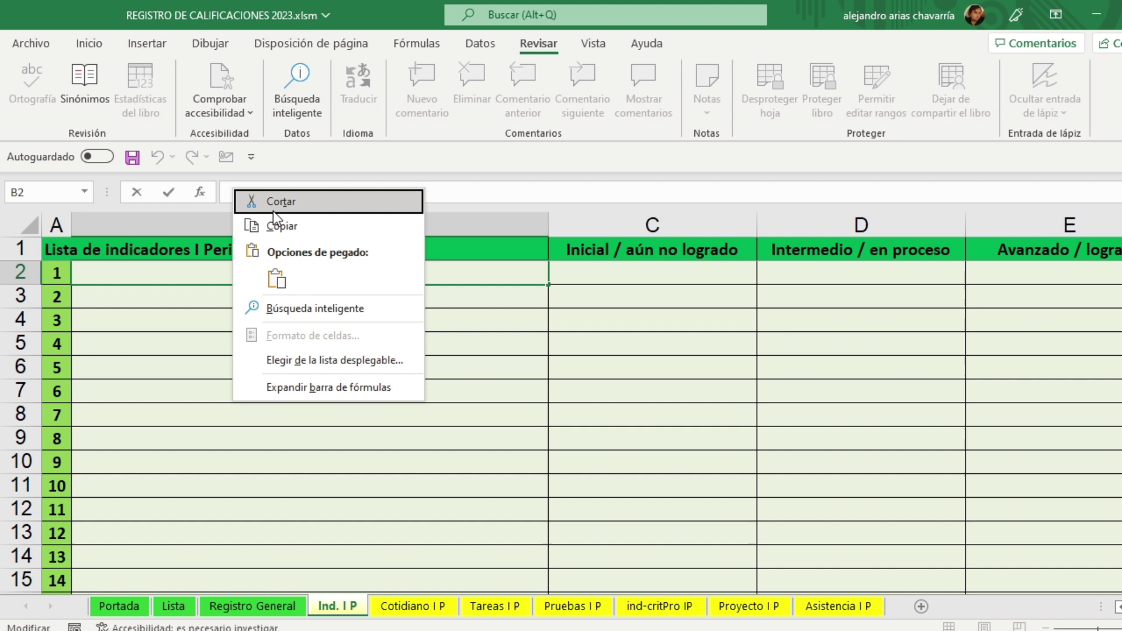
click(277, 279)
click(248, 327)
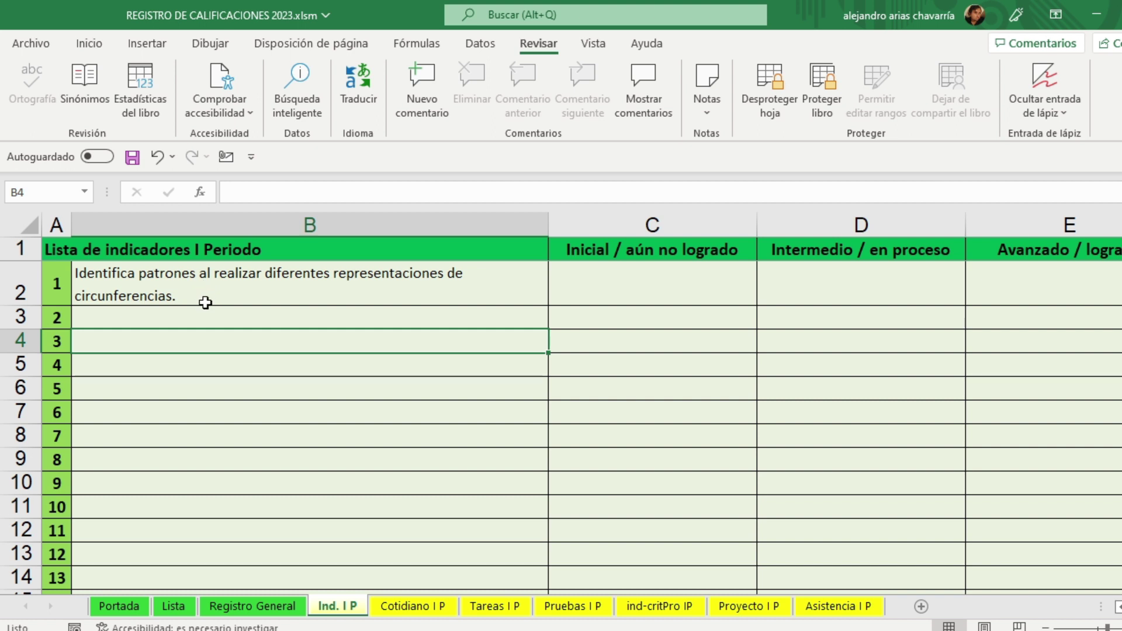
Step: Check B2's formatting, leaving the font size at 8 and the font as Calibri
click(205, 283)
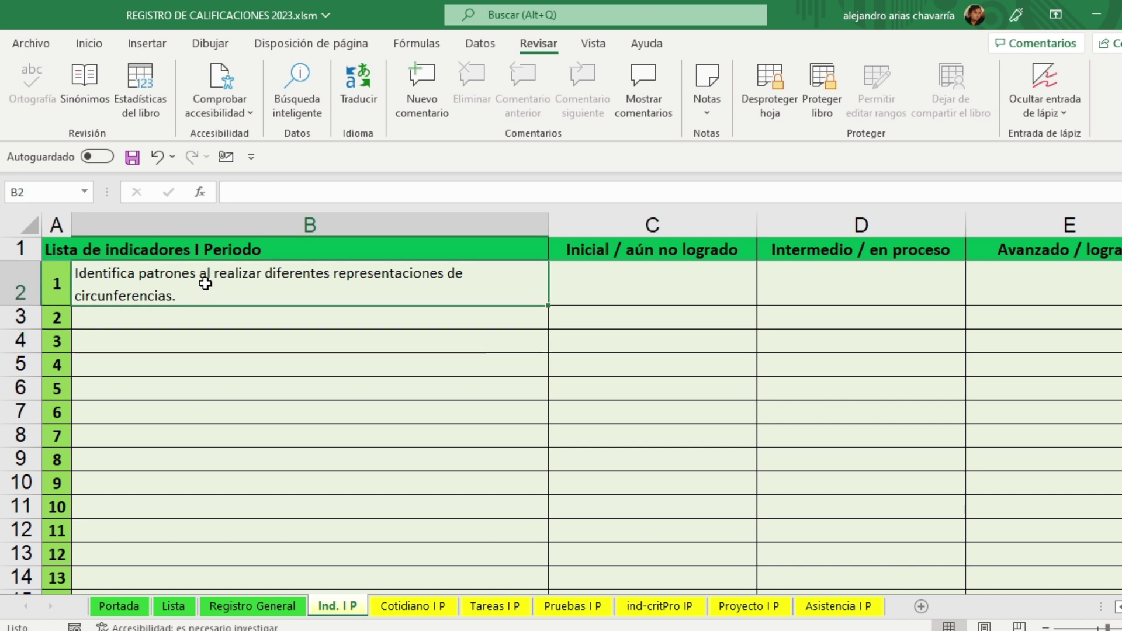
click(89, 44)
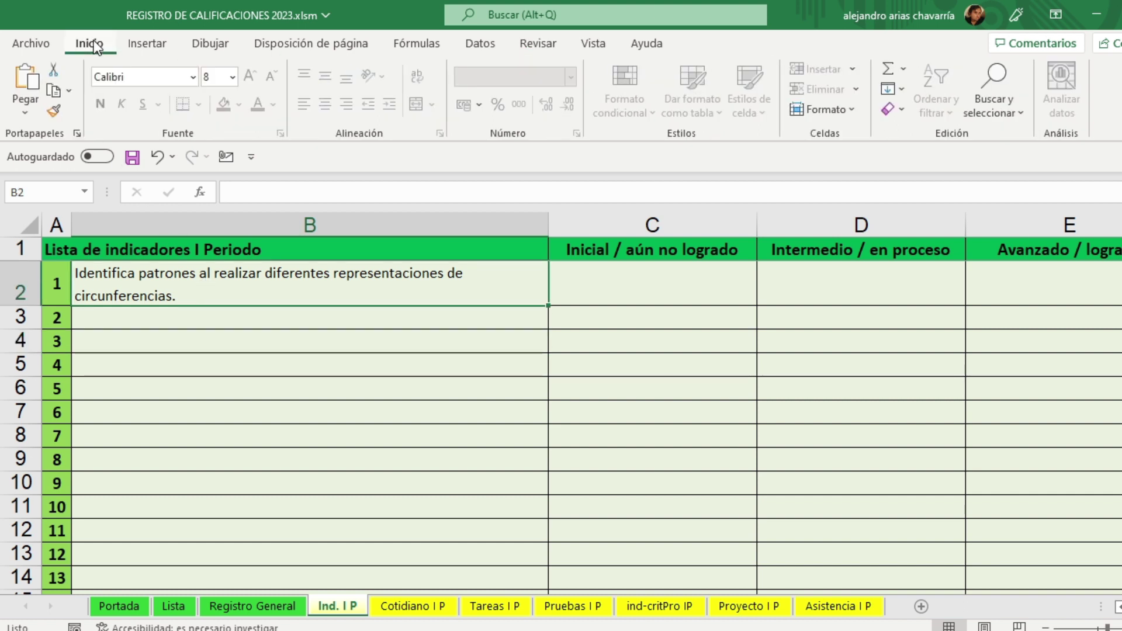
click(233, 76)
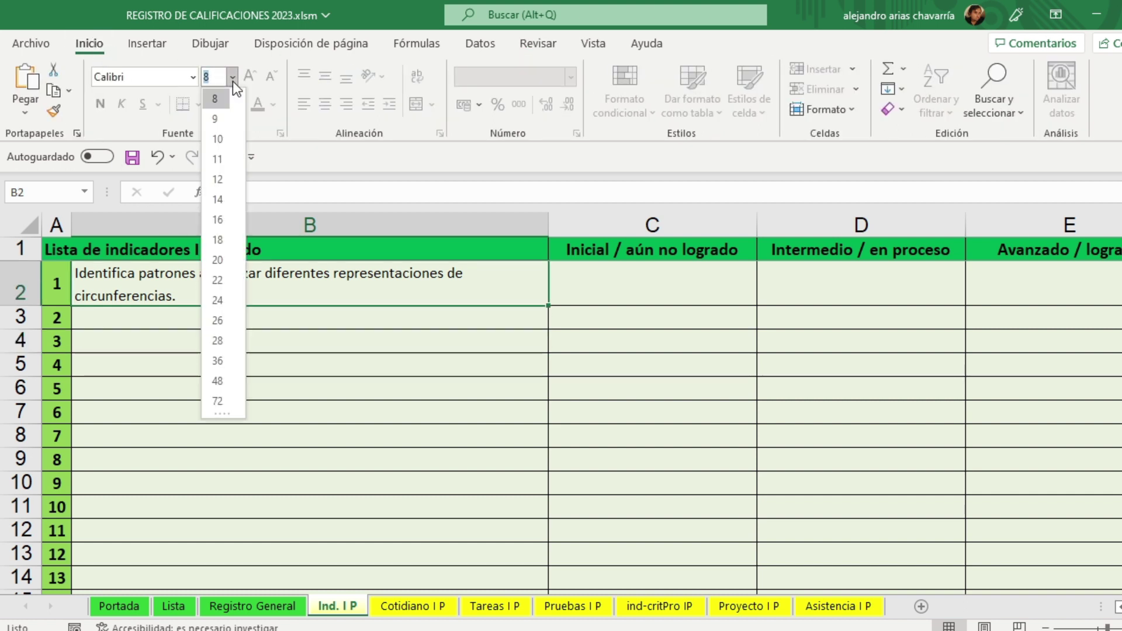
key(Escape)
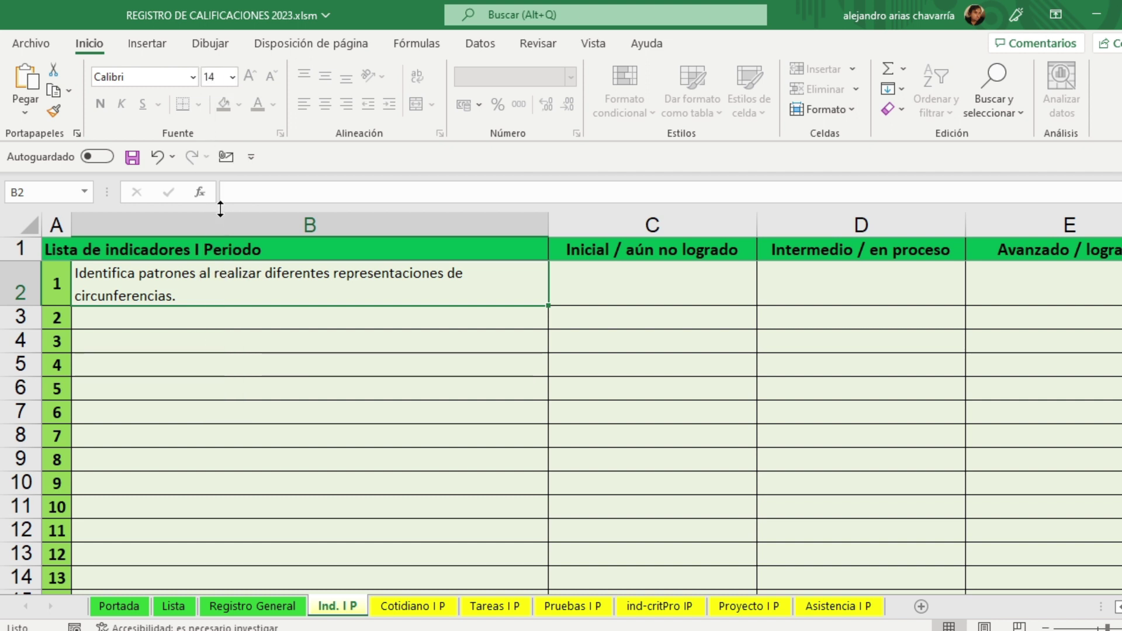
click(227, 348)
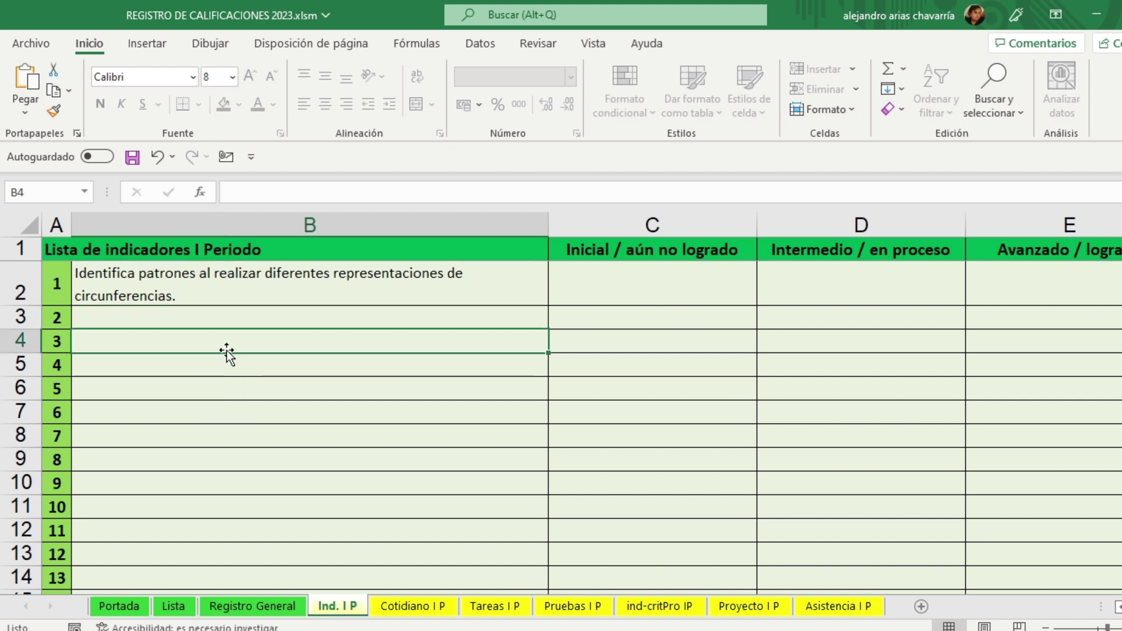
click(221, 287)
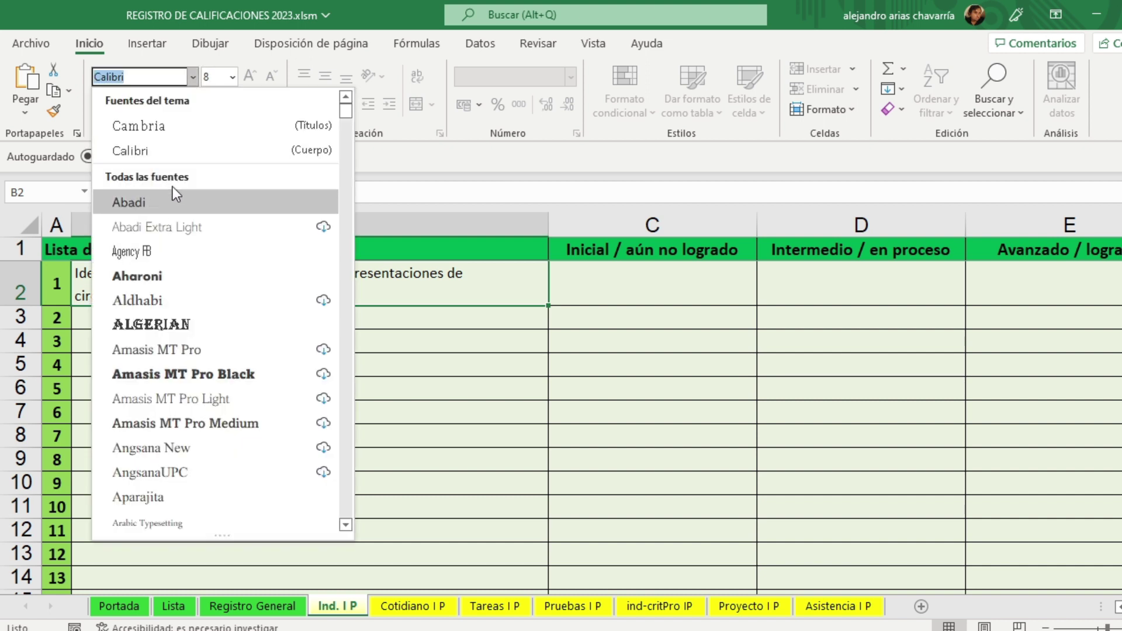
key(Escape)
click(213, 358)
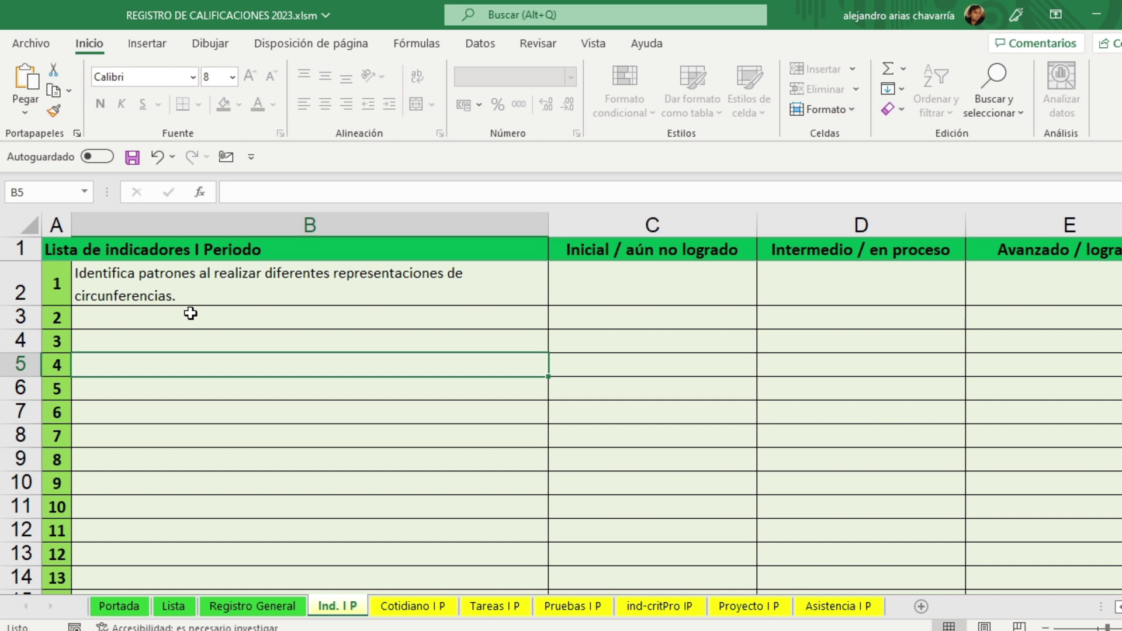
Step: Paste indicator 1's Inicial descriptor from the Word plan into C2
click(840, 630)
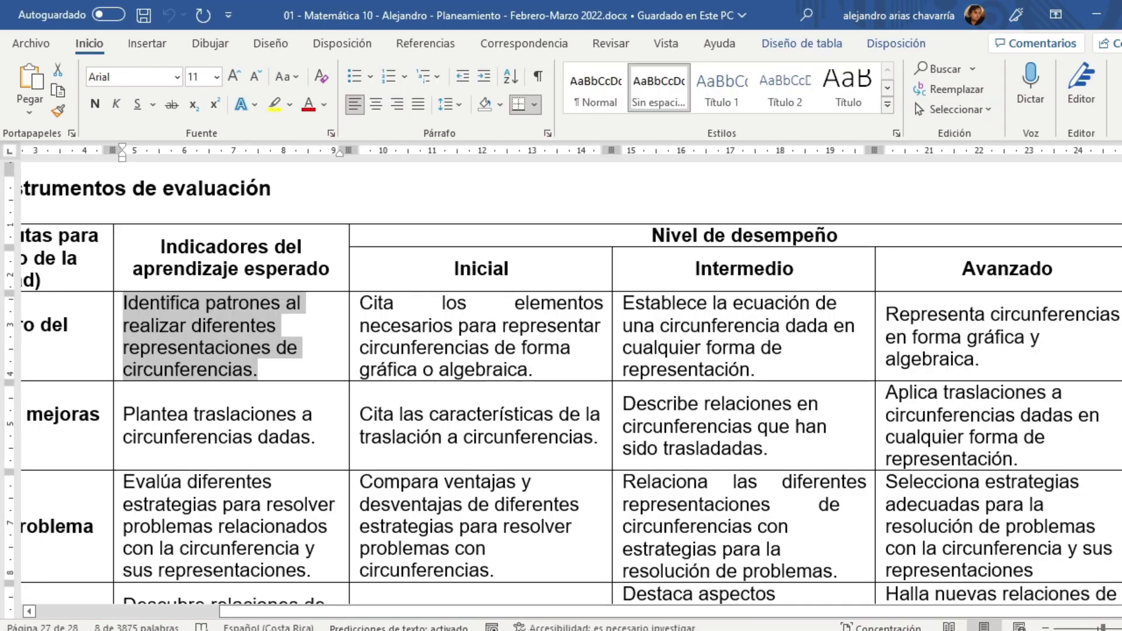
triple_click(555, 371)
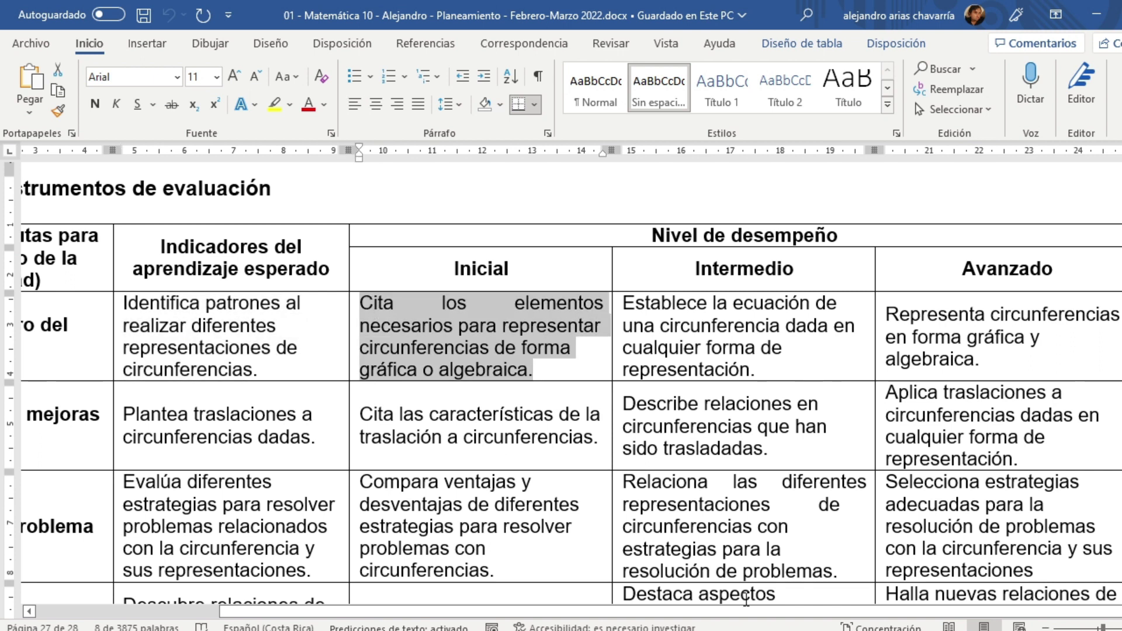
click(739, 630)
click(617, 270)
click(422, 191)
key(ctrl+v)
click(742, 433)
Step: Paste indicator 1's Intermedio descriptor from Word into D2
key(alt+Tab)
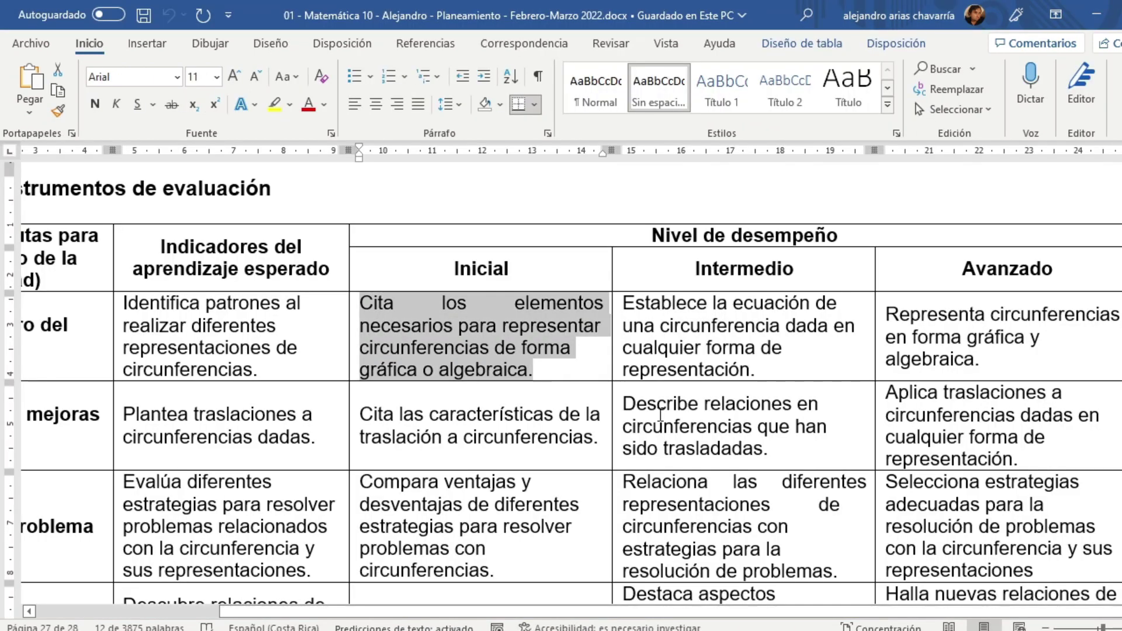
drag(755, 371, 653, 308)
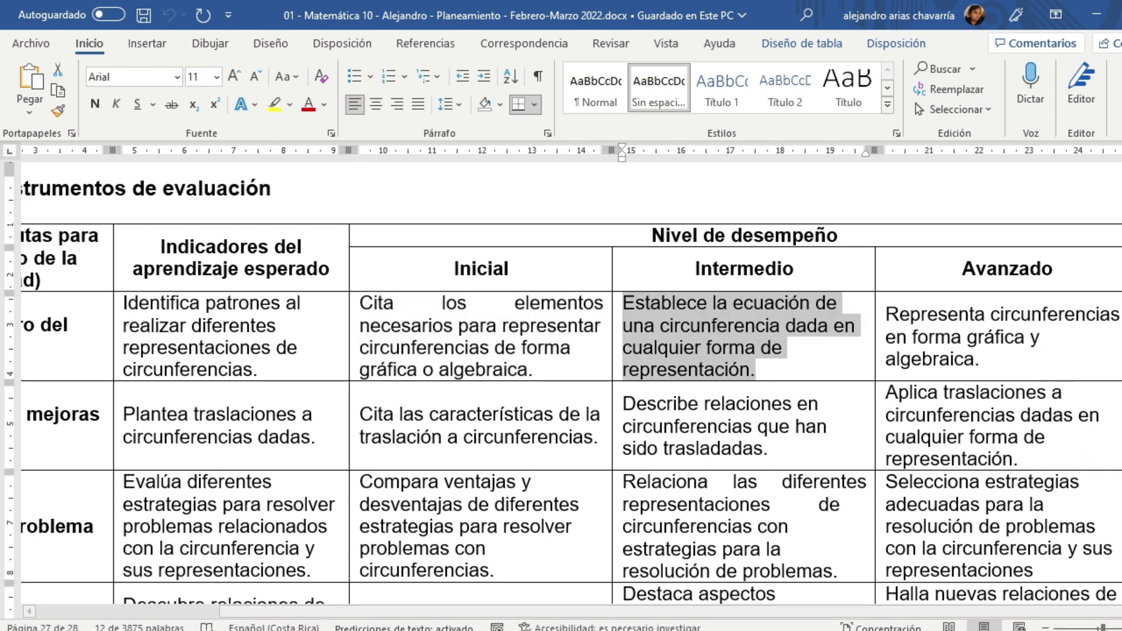
key(alt+Tab)
click(789, 306)
click(477, 199)
key(ctrl+v)
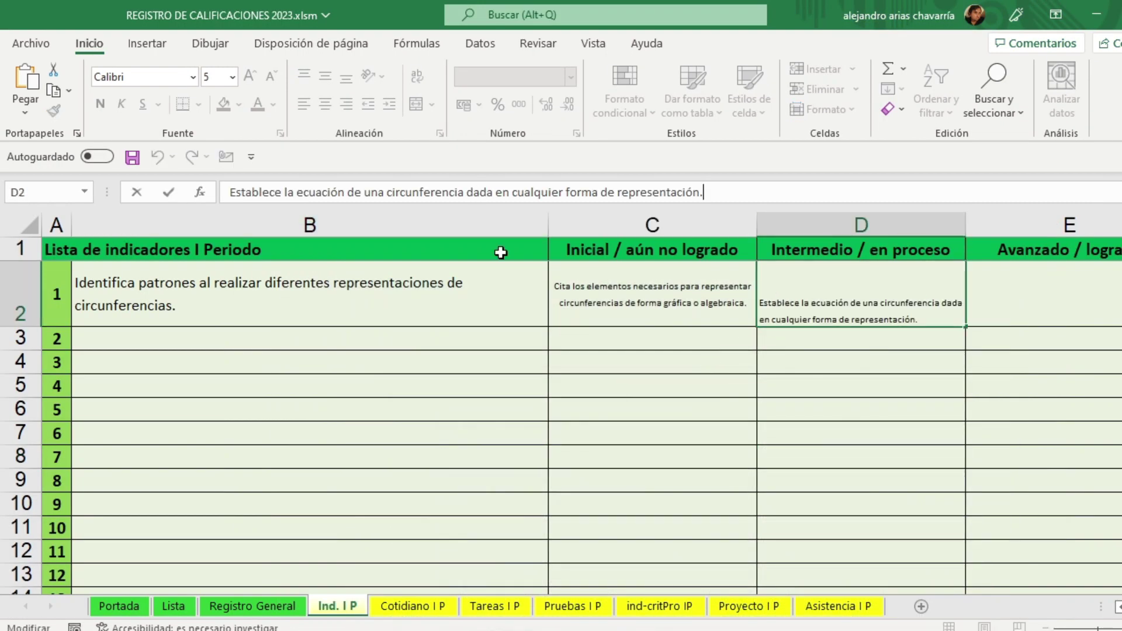
click(675, 416)
Step: Paste indicator 1's Avanzado descriptor from Word into E2
key(alt+Tab)
drag(982, 361, 898, 322)
key(alt+Tab)
click(1025, 293)
click(449, 193)
key(ctrl+v)
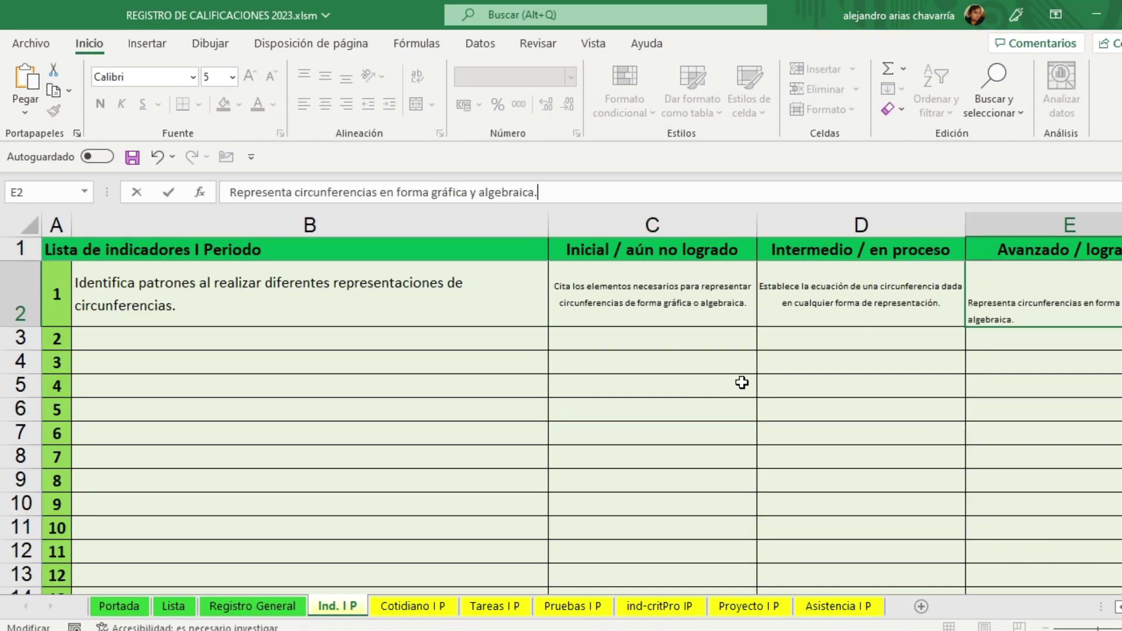
click(698, 386)
Step: Copy the second indicator 'Plantea traslaciones a circunferencias dadas.' from Word into B3
click(250, 345)
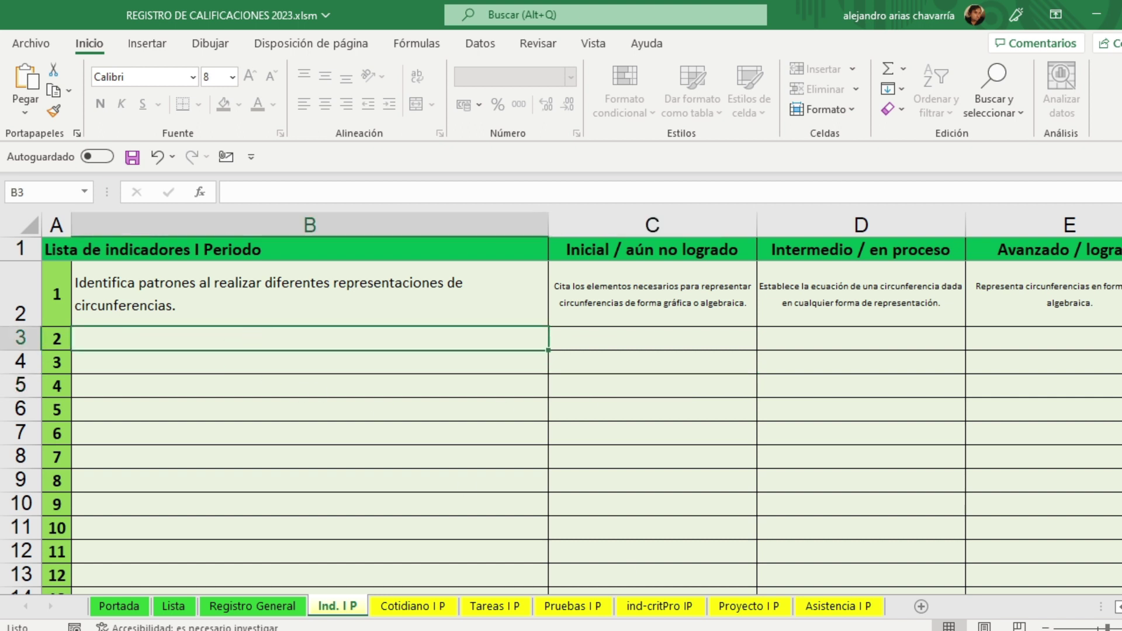
key(alt+Tab)
drag(320, 446, 155, 416)
key(ctrl+c)
key(alt+Tab)
click(296, 190)
key(ctrl+v)
click(294, 406)
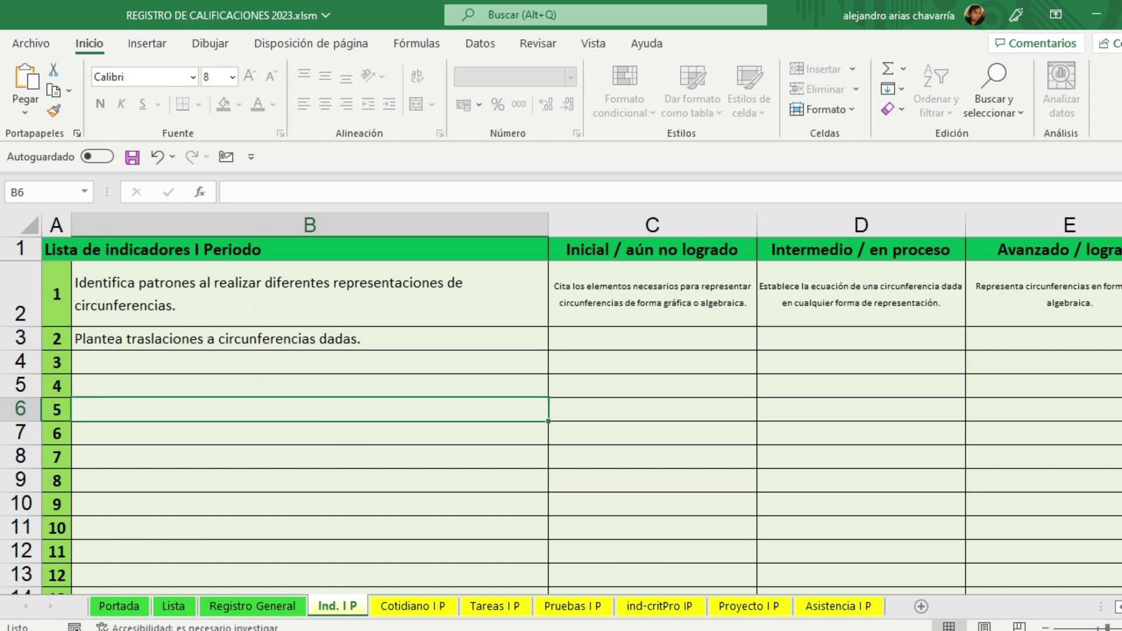
Step: Copy indicator 2's Inicial descriptor from Word into C3
key(alt+Tab)
drag(598, 439, 360, 415)
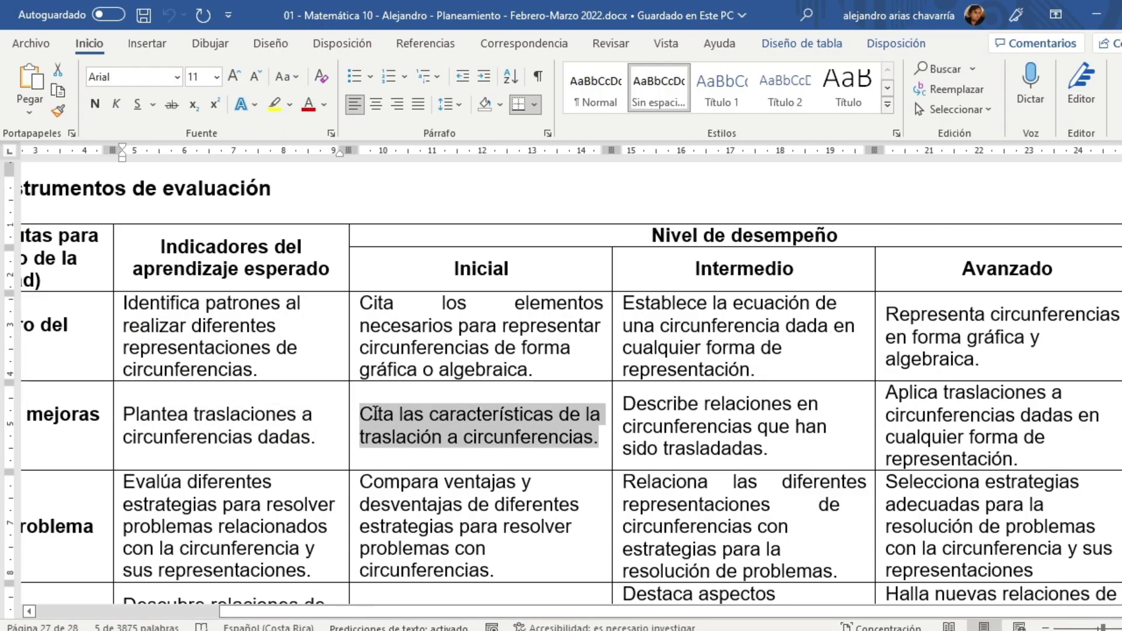
key(ctrl+c)
key(alt+Tab)
click(602, 334)
click(373, 191)
key(ctrl+v)
click(413, 445)
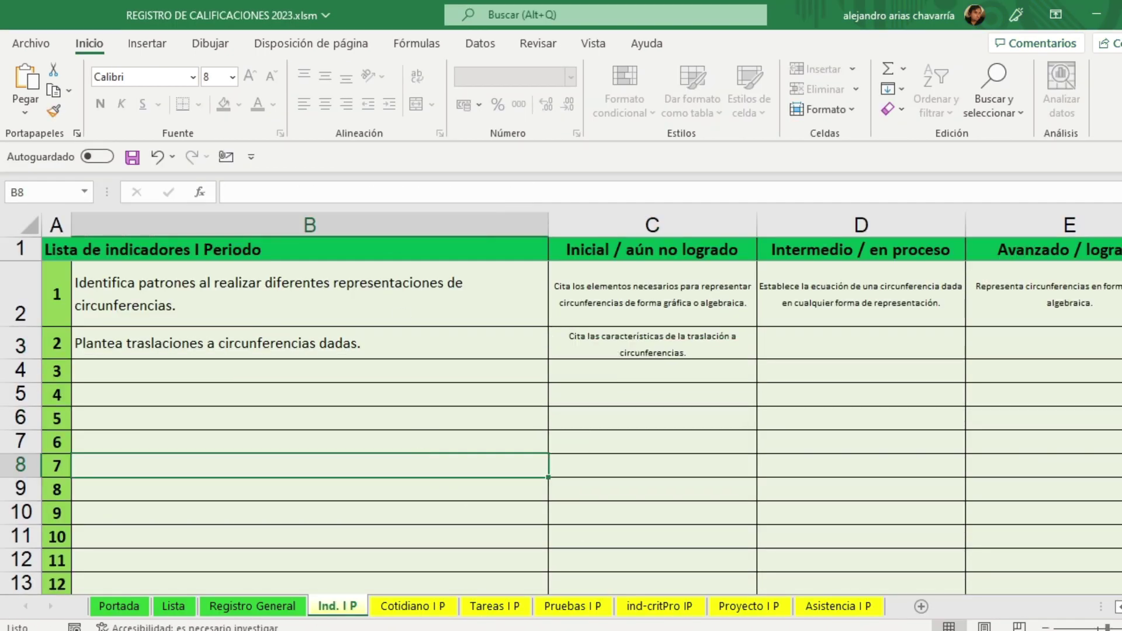
Step: Copy indicator 2's Intermedio descriptor from Word into D3
key(alt+Tab)
triple_click(815, 450)
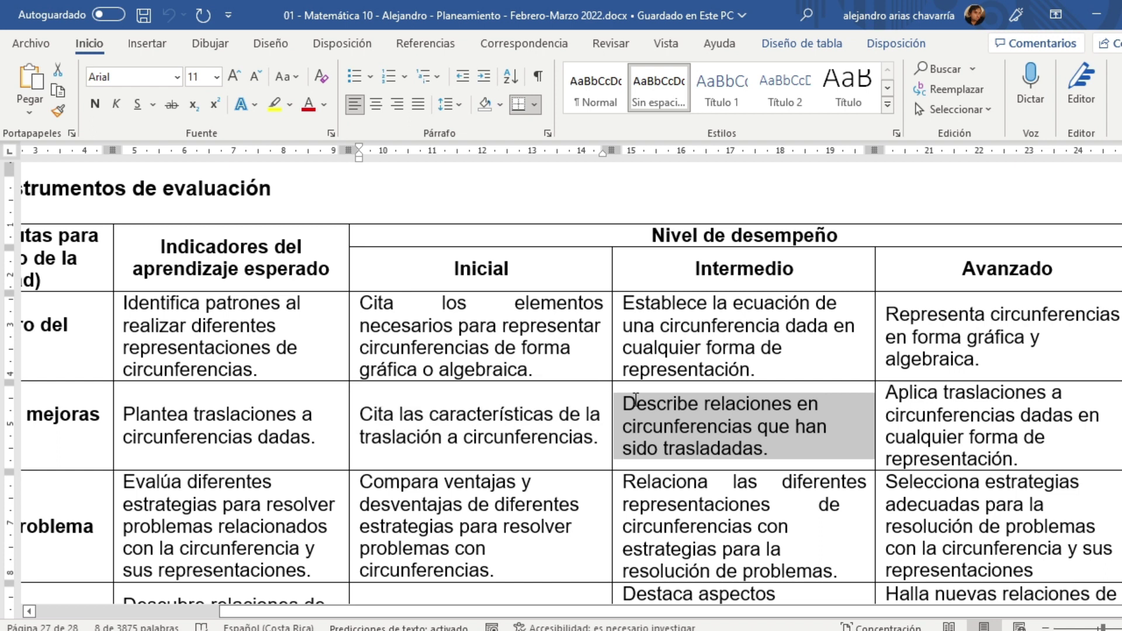
key(ctrl+c)
key(alt+Tab)
click(812, 350)
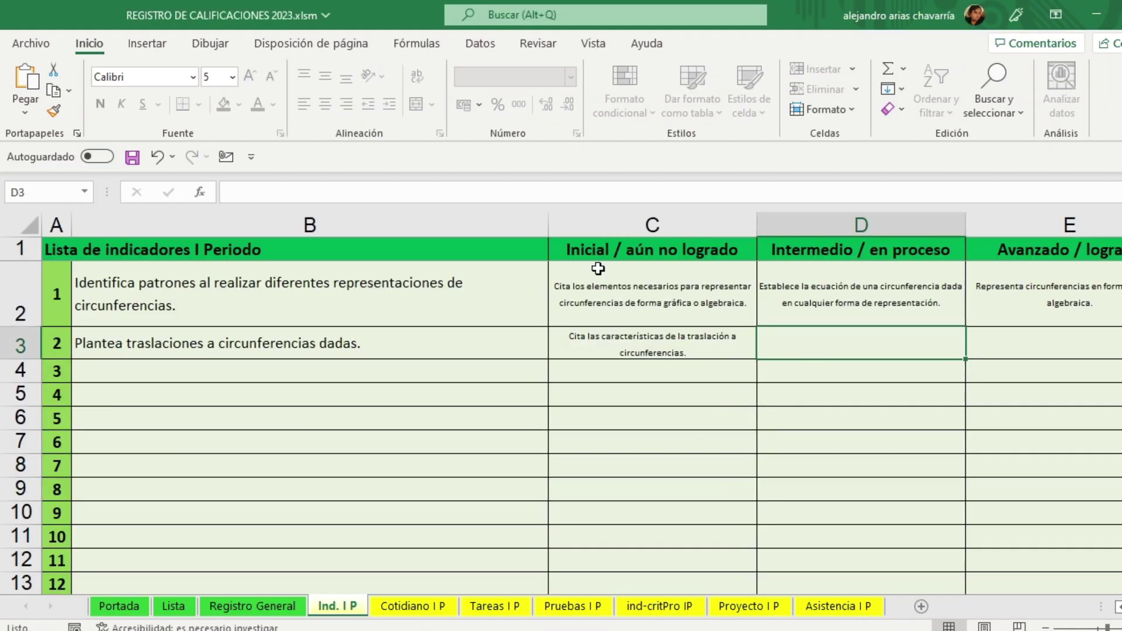
key(ctrl+v)
click(426, 488)
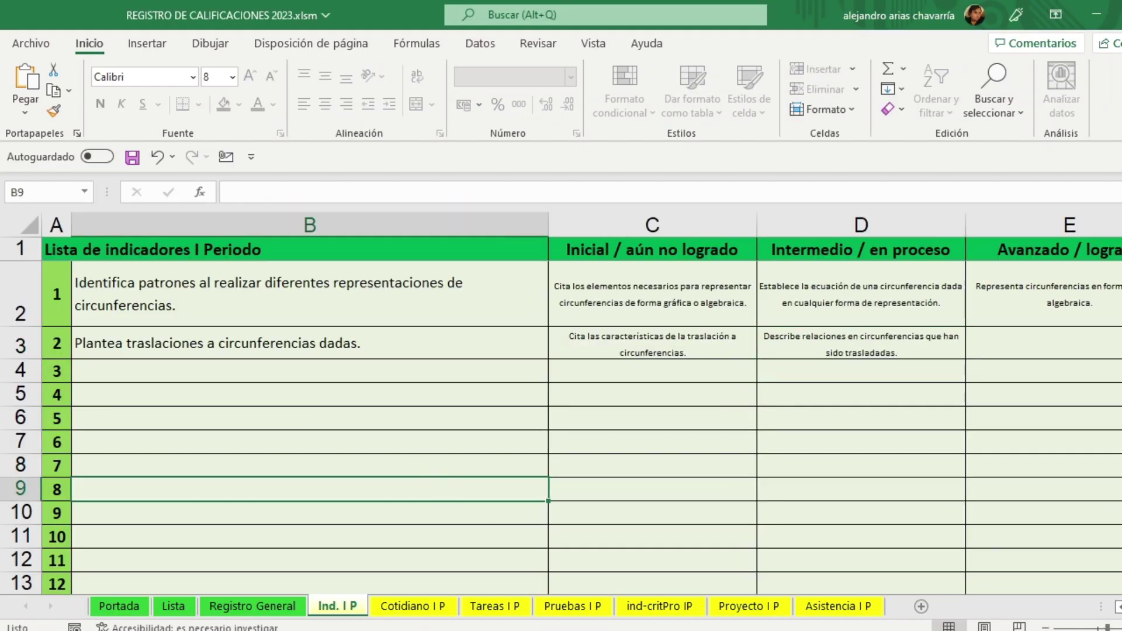
Step: Put 'Aplica traslaciones a circunferencias dadas en cualquier forma de representación.' into E3
key(alt+Tab)
triple_click(1000, 441)
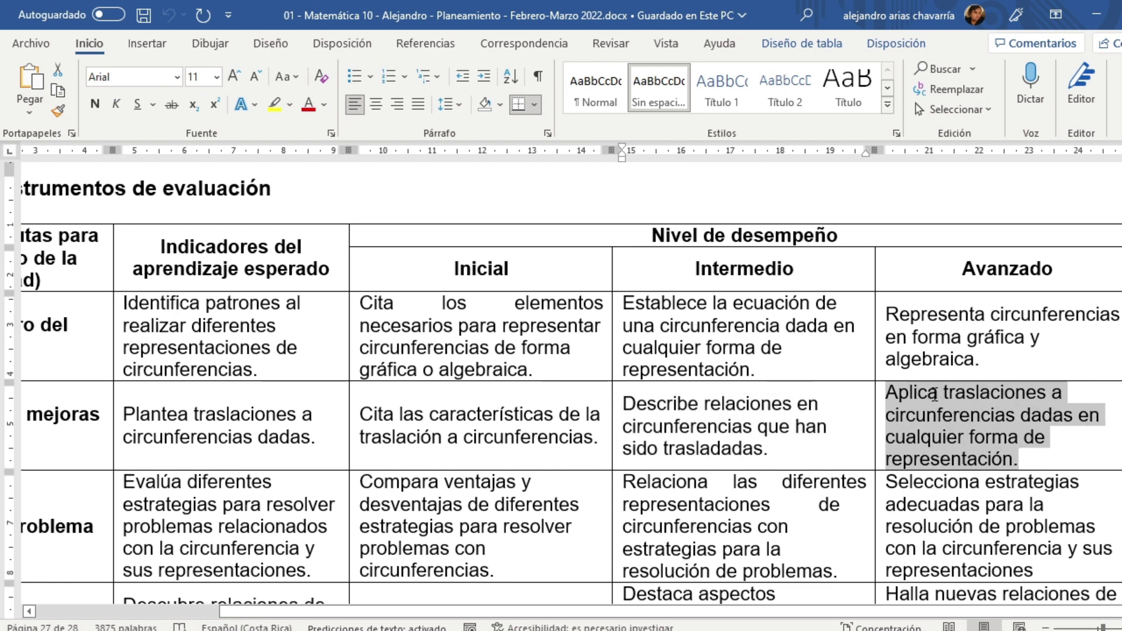
key(ctrl+c)
key(alt+Tab)
click(1024, 345)
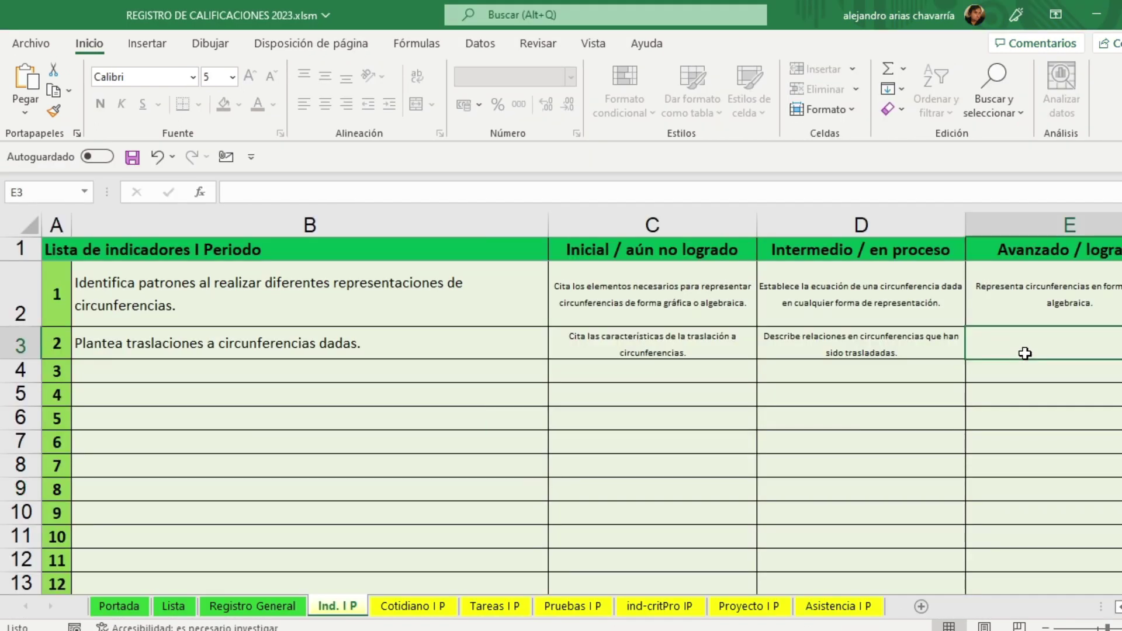
click(418, 196)
key(ctrl+v)
click(742, 462)
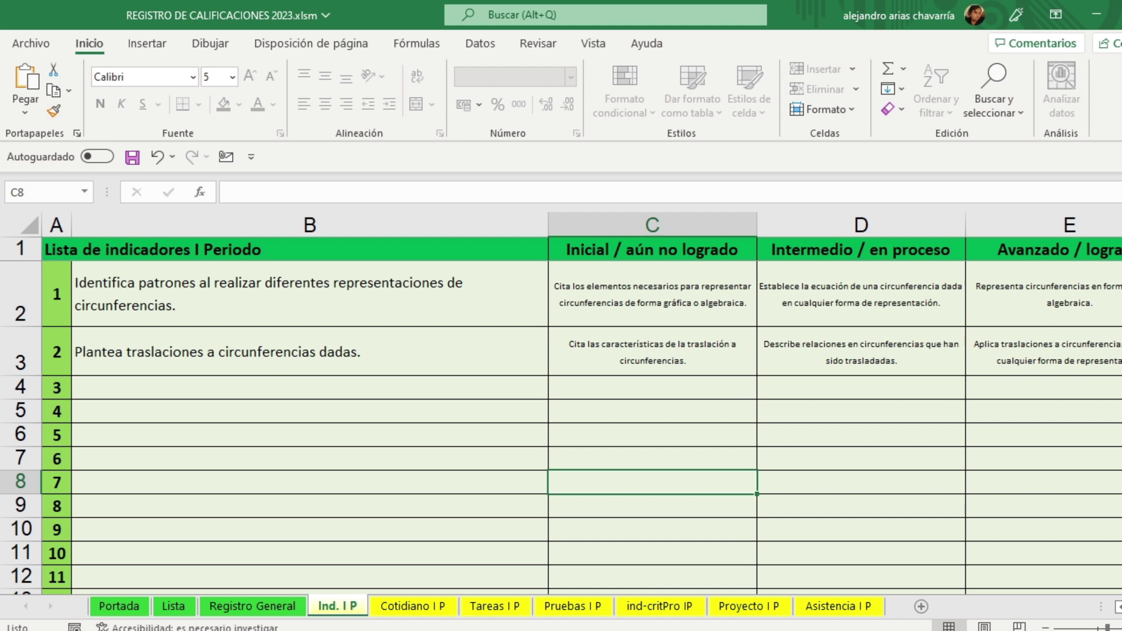
Step: Select the third indicator's text in the Word lesson plan
key(alt+Tab)
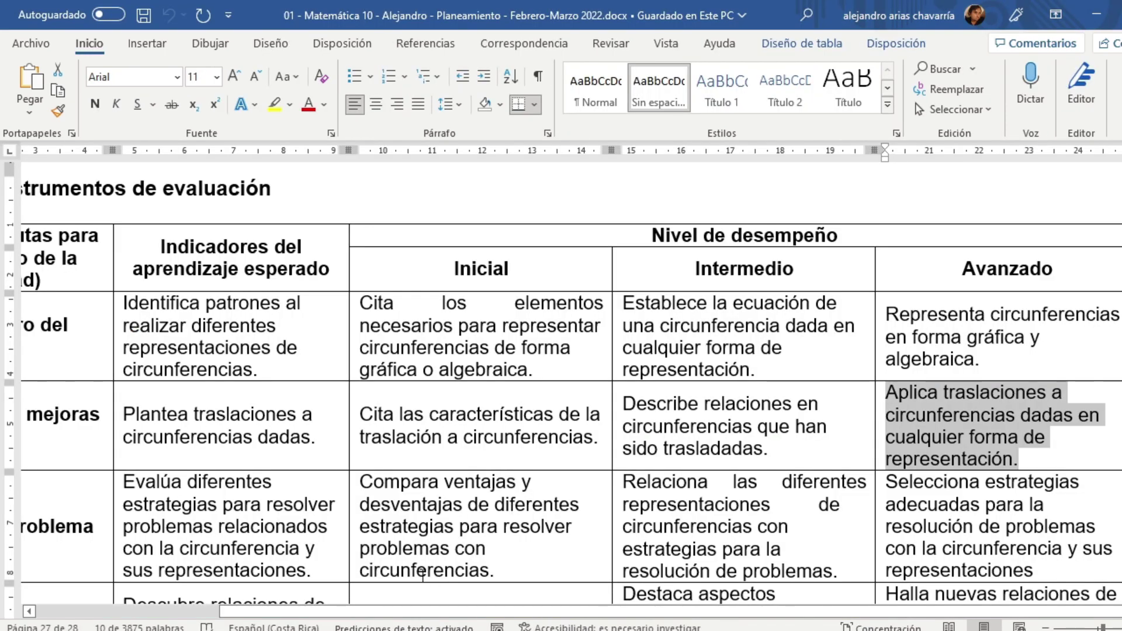
drag(329, 567, 123, 482)
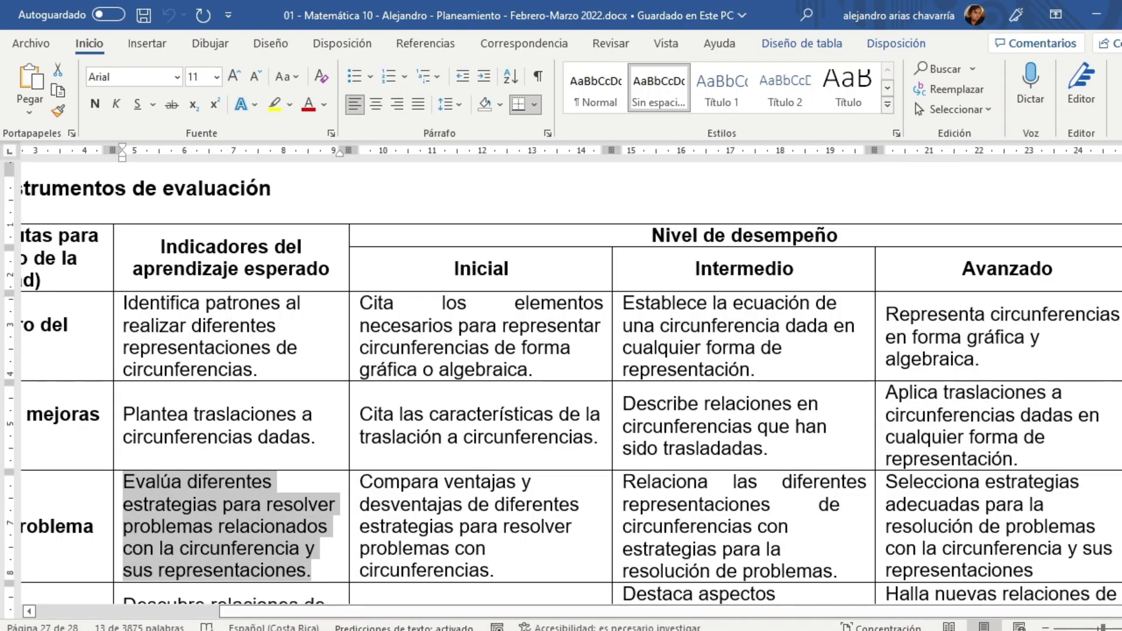
key(alt+Tab)
Step: Paste the third indicator 'Evalúa diferentes estrategias…' into B4
click(187, 389)
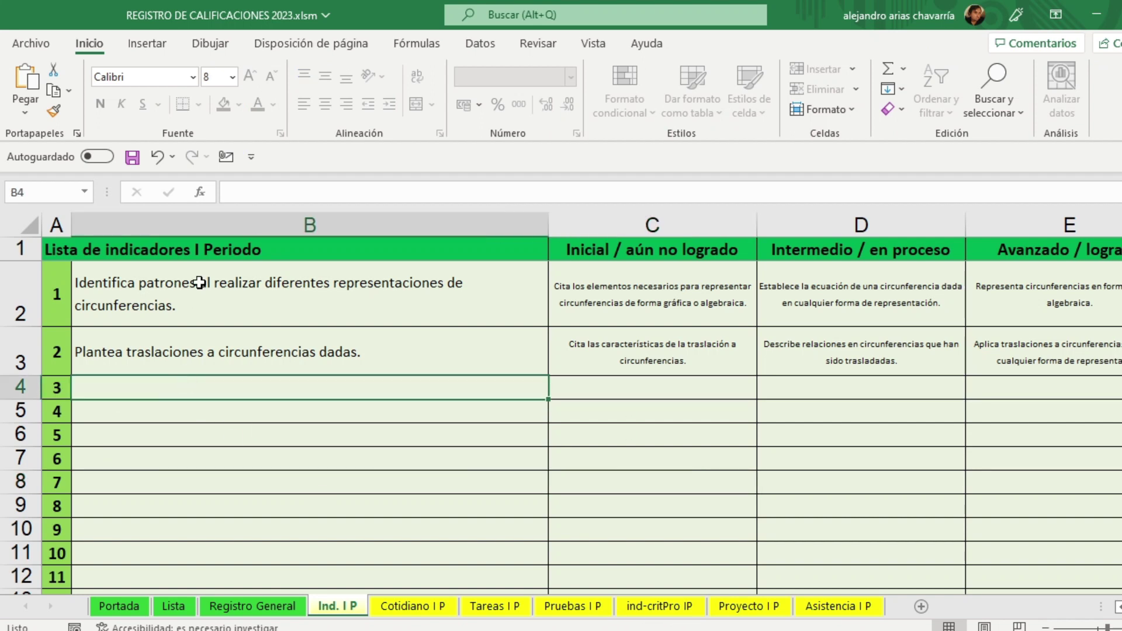
click(268, 202)
key(ctrl+v)
click(303, 519)
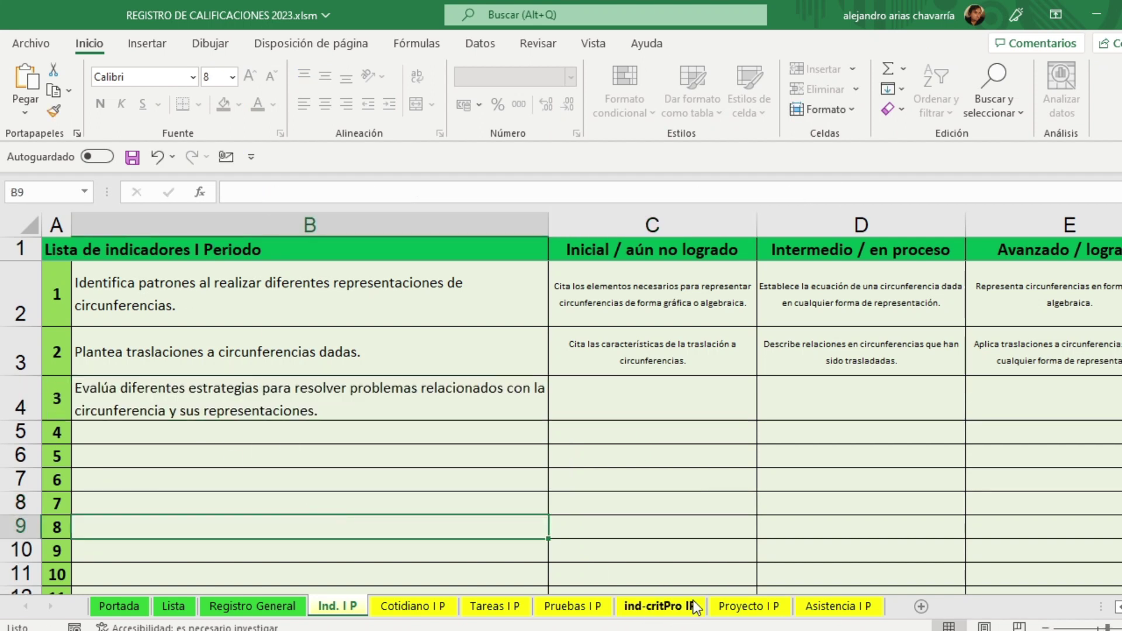
Step: Copy indicator 3's Inicial descriptor from Word into C4
key(alt+Tab)
drag(500, 575, 360, 482)
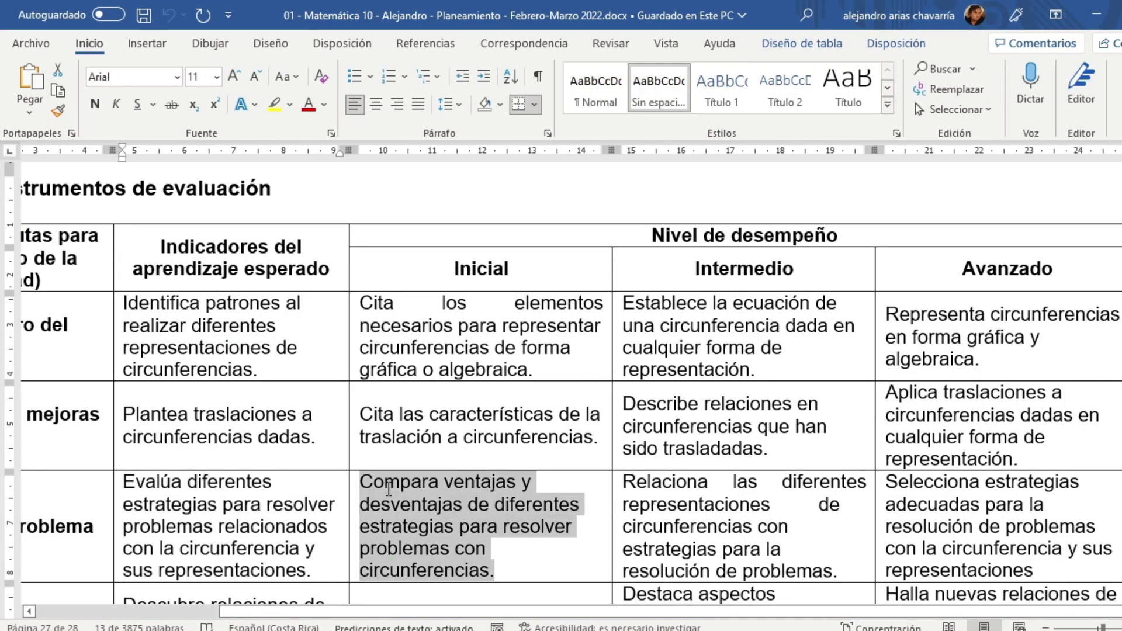
key(alt+Tab)
click(563, 412)
click(352, 193)
key(ctrl+v)
click(485, 529)
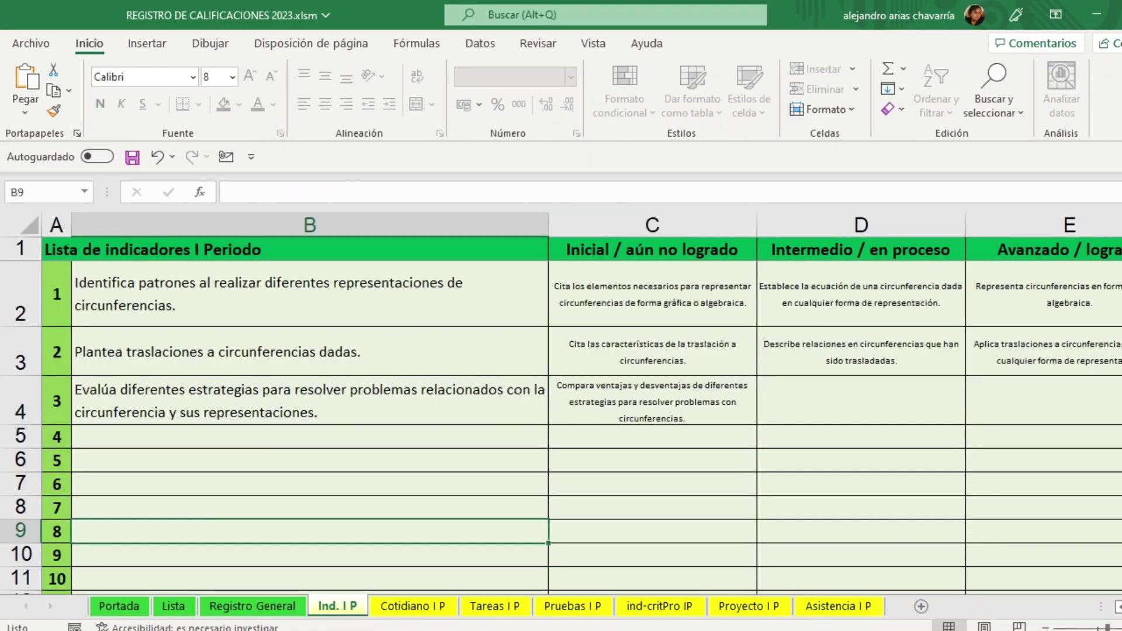
Step: Copy indicator 3's Intermedio descriptor from Word into D4
key(alt+Tab)
drag(842, 573, 664, 486)
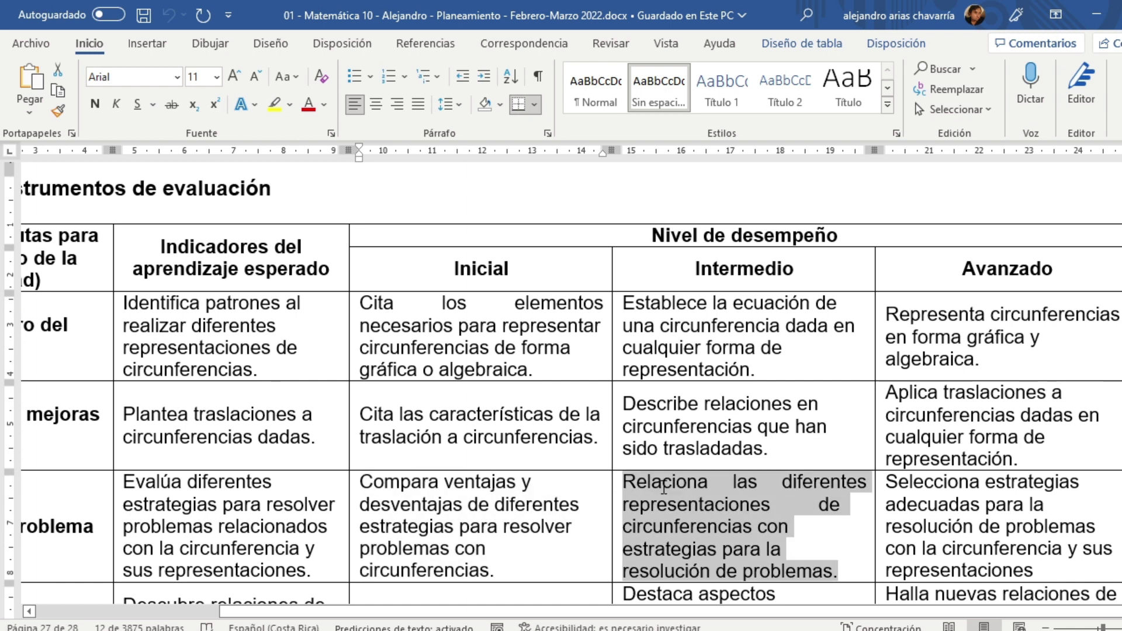
key(alt+Tab)
click(799, 406)
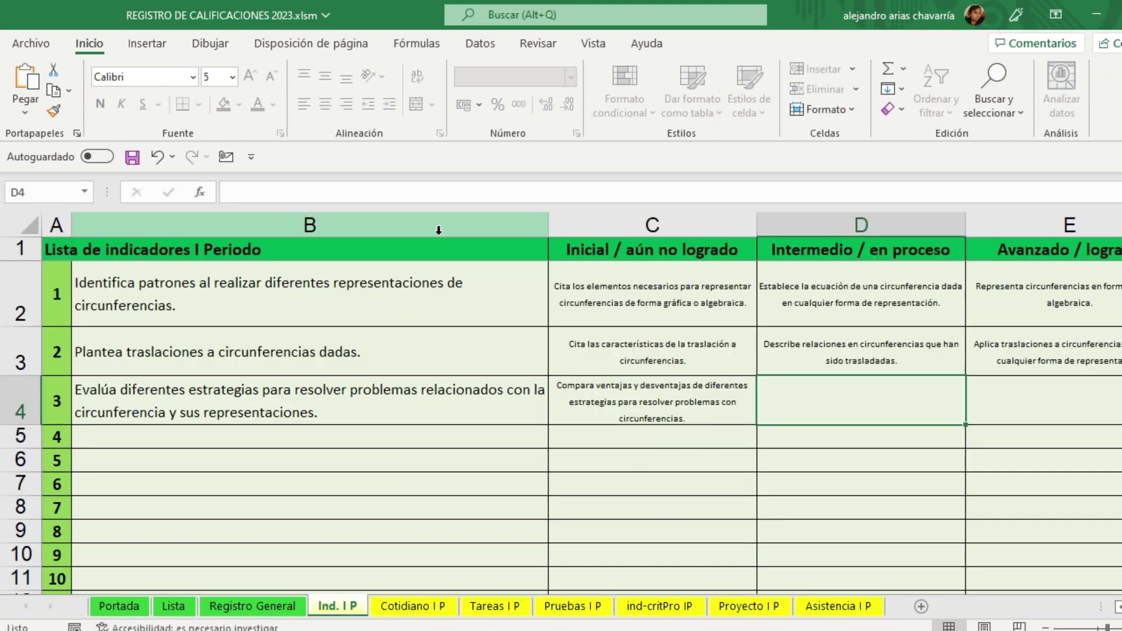
click(419, 195)
key(ctrl+v)
click(687, 544)
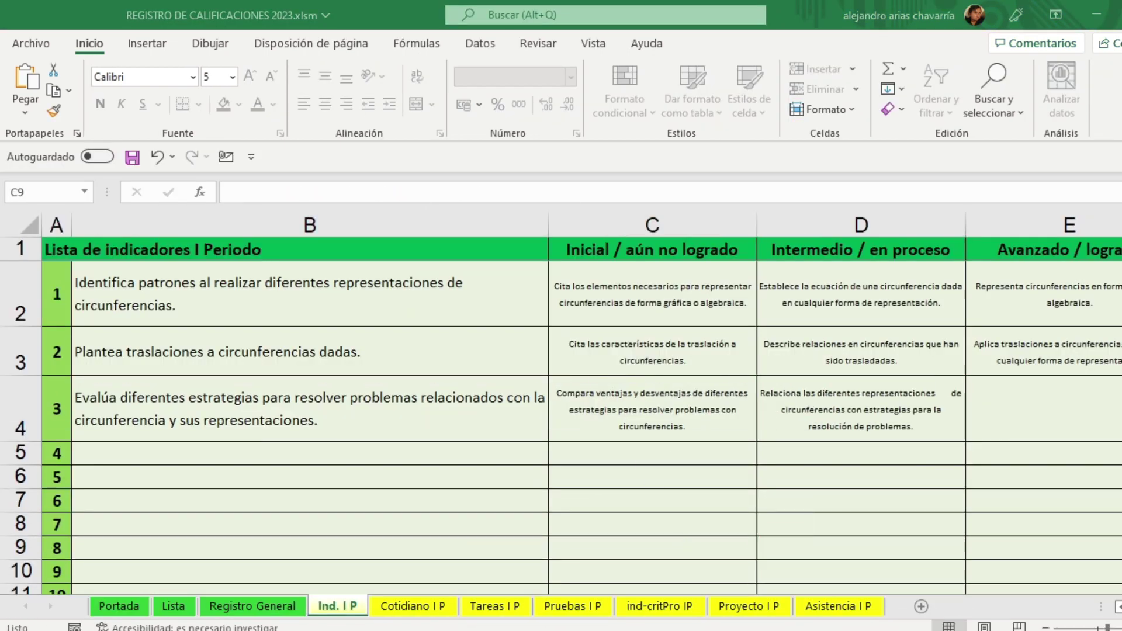
Step: Copy indicator 3's Avanzado descriptor from Word into E4
key(alt+Tab)
drag(1059, 571, 887, 482)
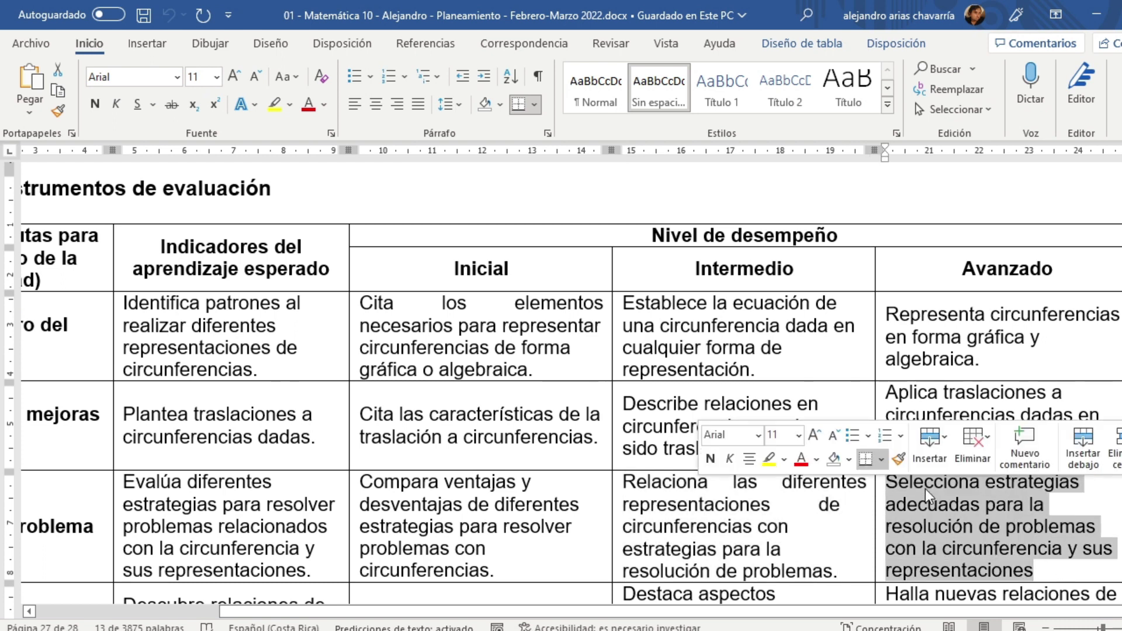
key(alt+Tab)
click(1003, 415)
click(471, 192)
key(ctrl+v)
click(679, 548)
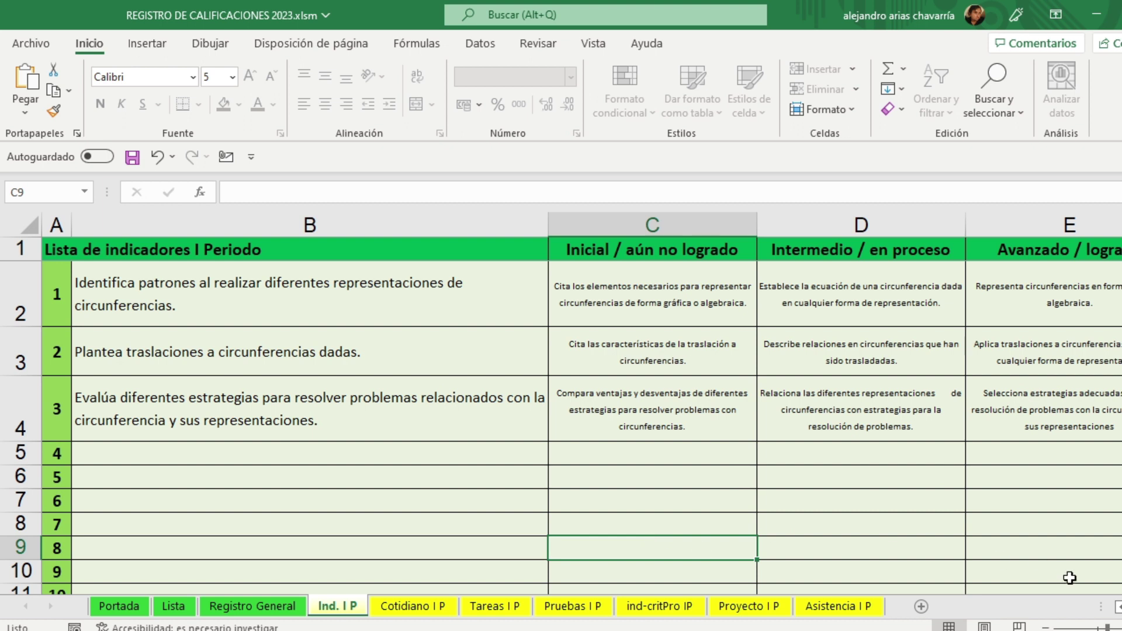
key(alt+Tab)
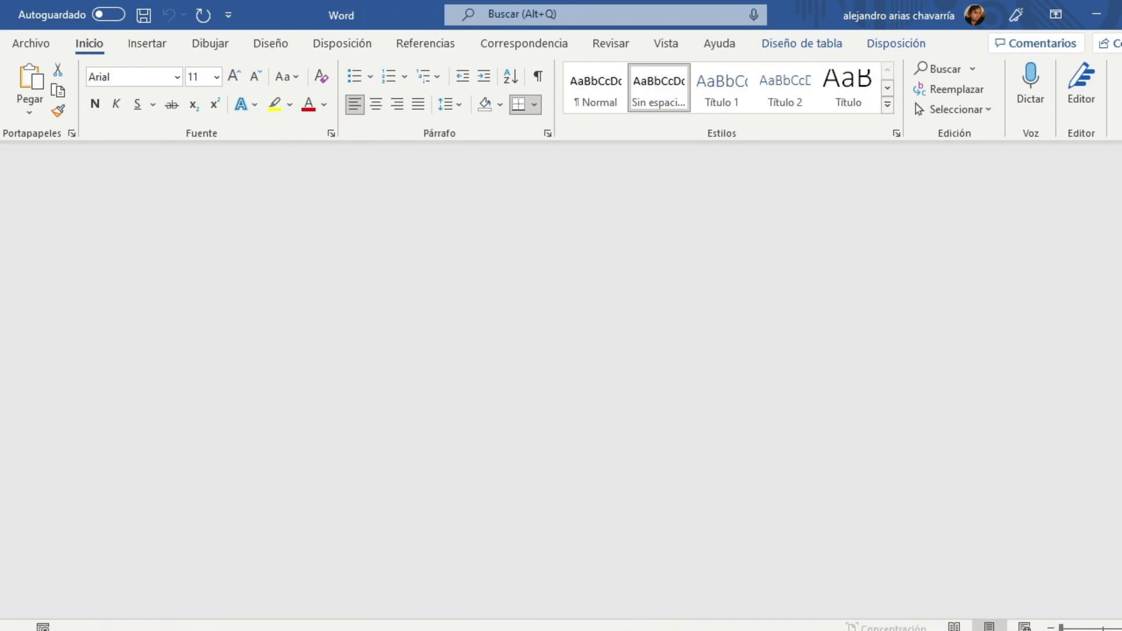
Step: Save the workbook, review indicators B2:B4 and descriptors C2:E4, then zoom out slightly
key(alt+Tab)
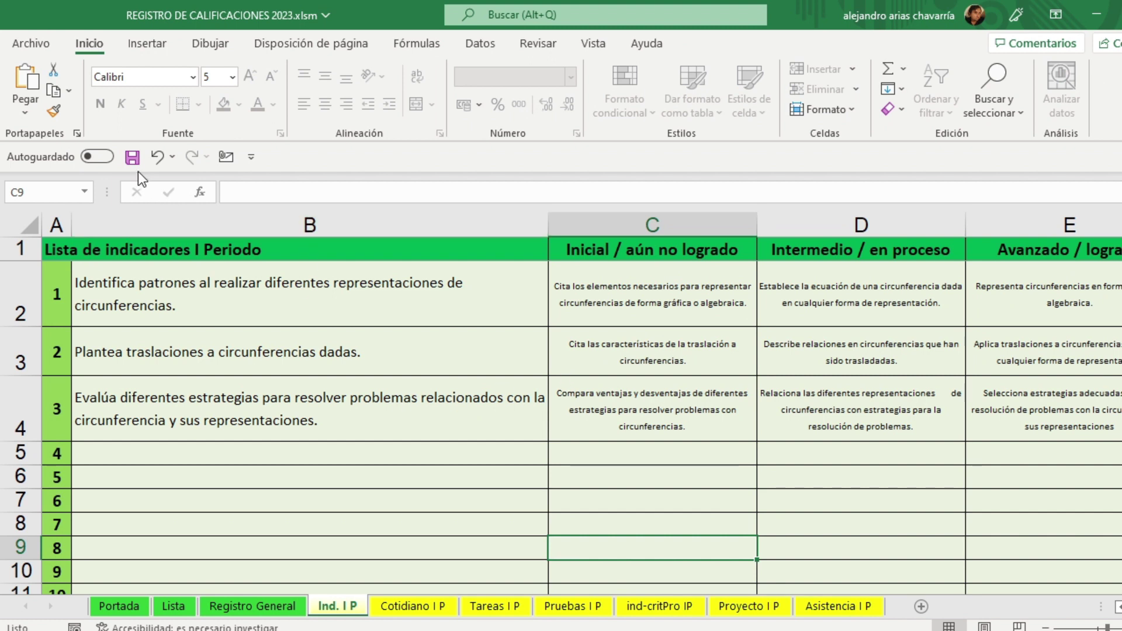
click(132, 157)
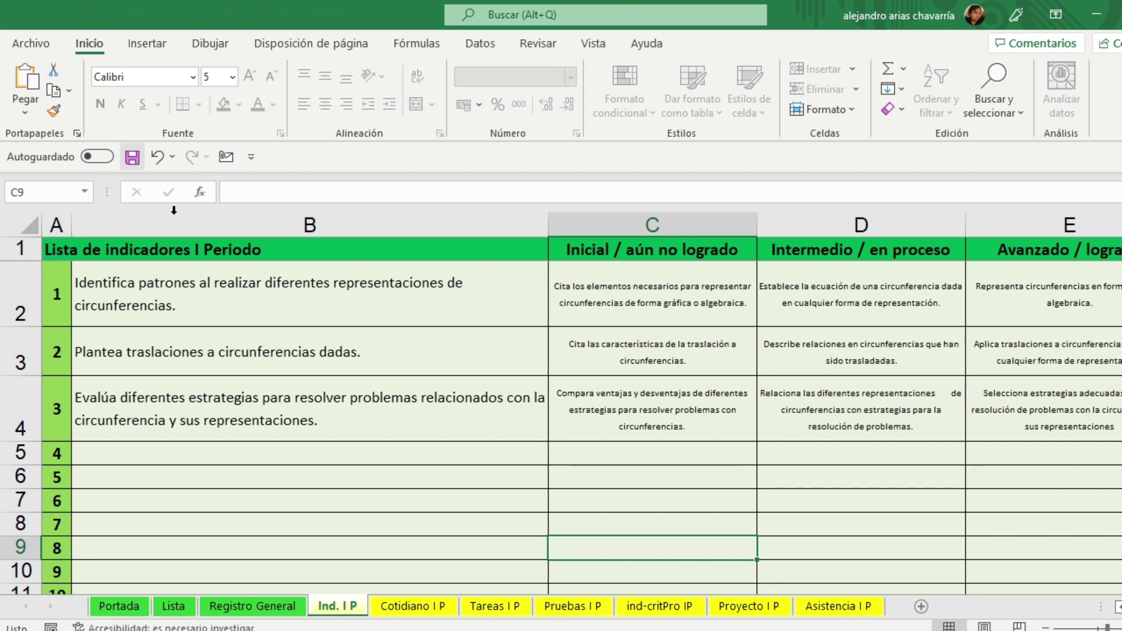
drag(169, 289, 166, 390)
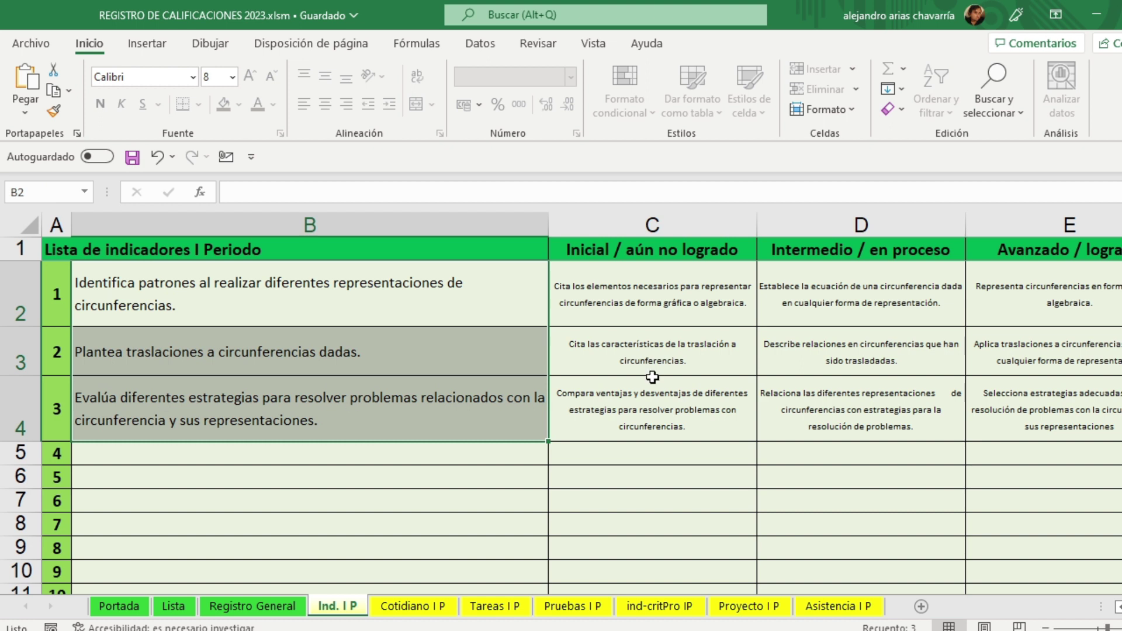
drag(654, 296, 1047, 414)
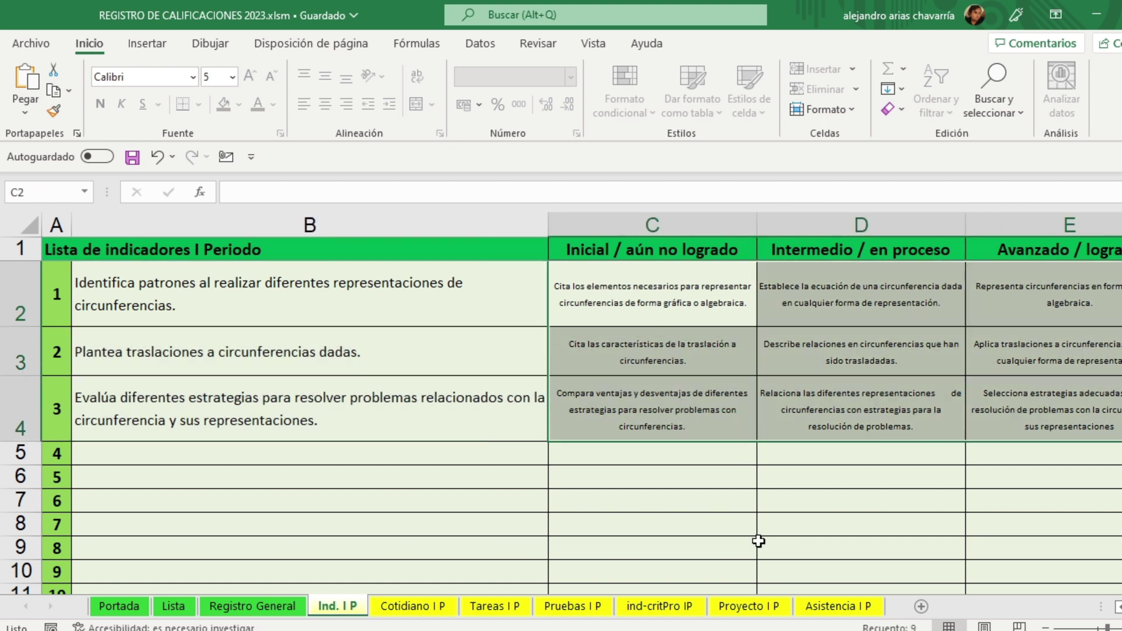
click(759, 543)
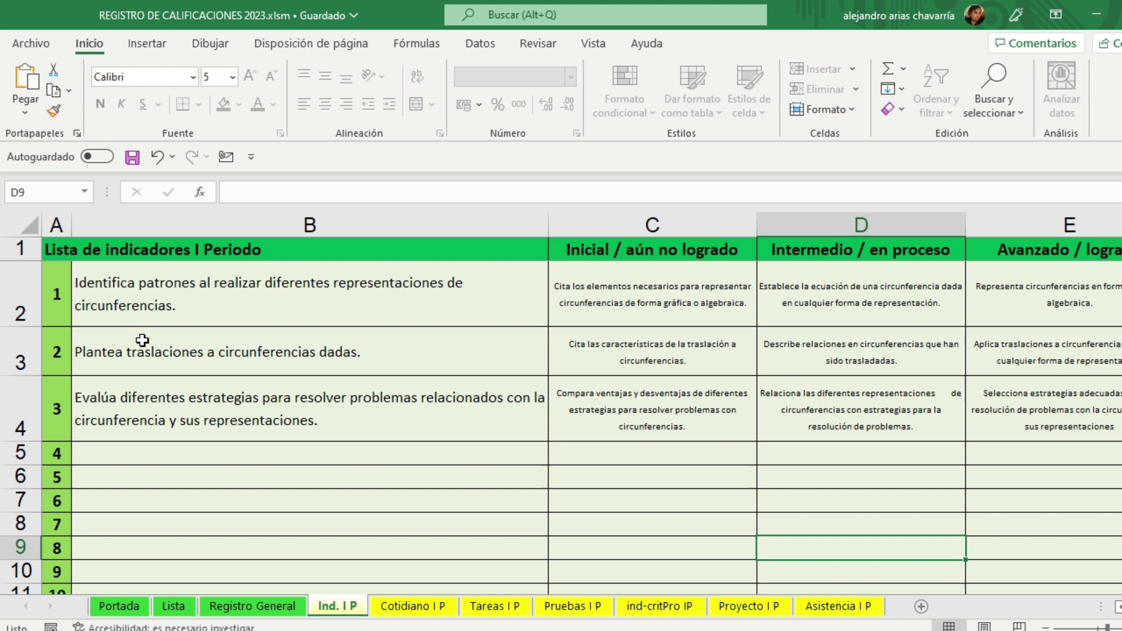
scroll(147, 478, down, 2)
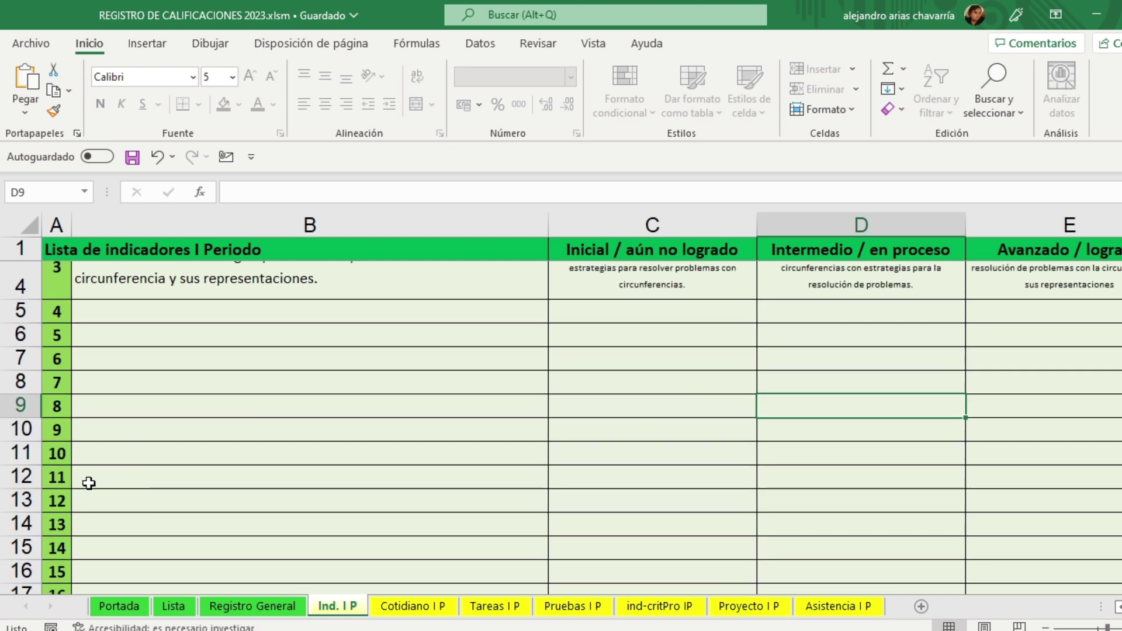
click(92, 569)
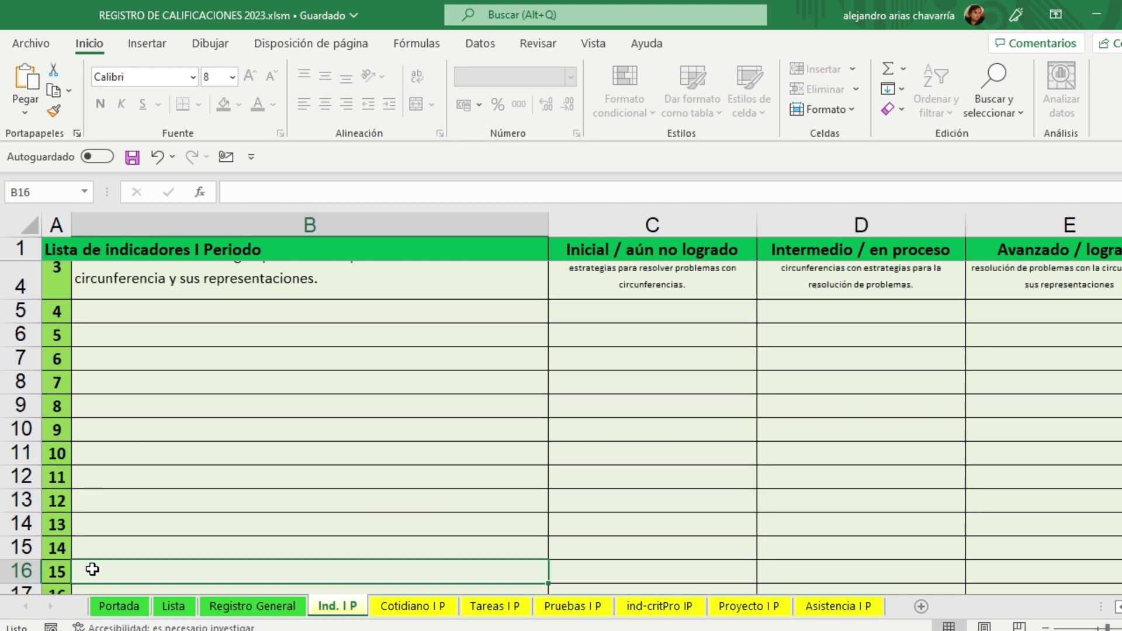
scroll(92, 569, up, 2)
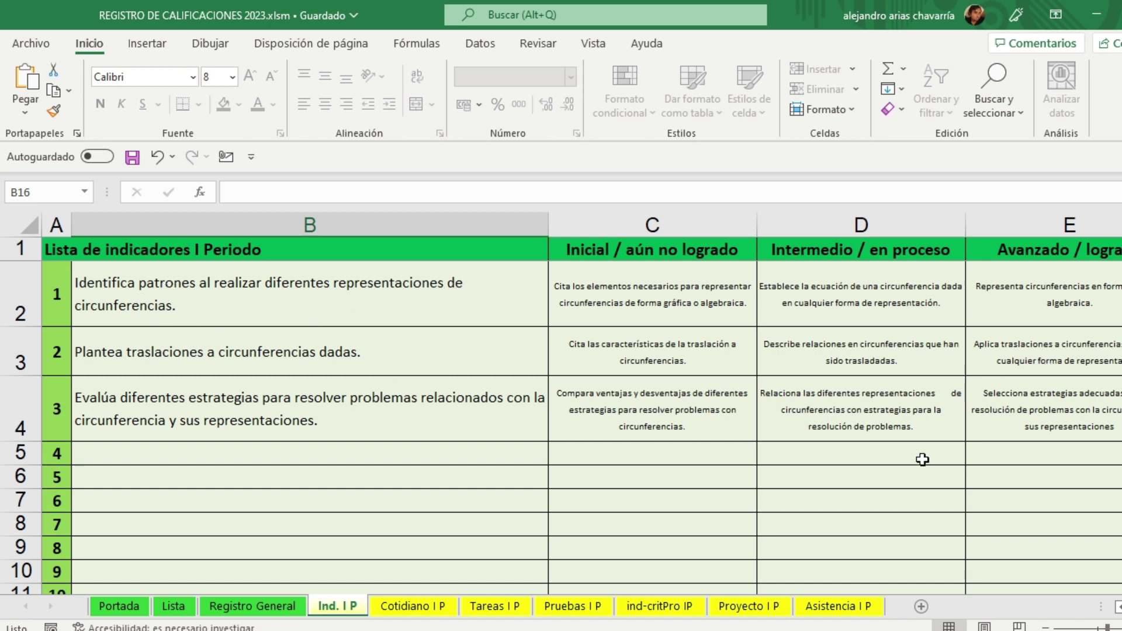
click(1046, 627)
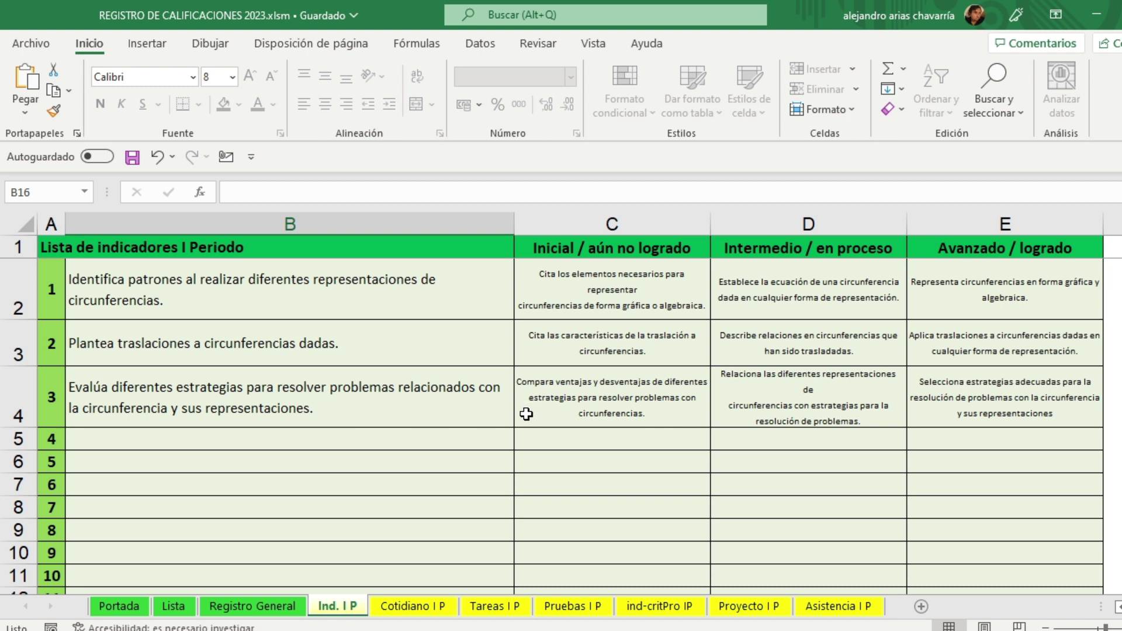
Step: Switch to the Cotidiano I P sheet, zoom in slightly and collapse the ribbon with Ctrl+F1
click(429, 605)
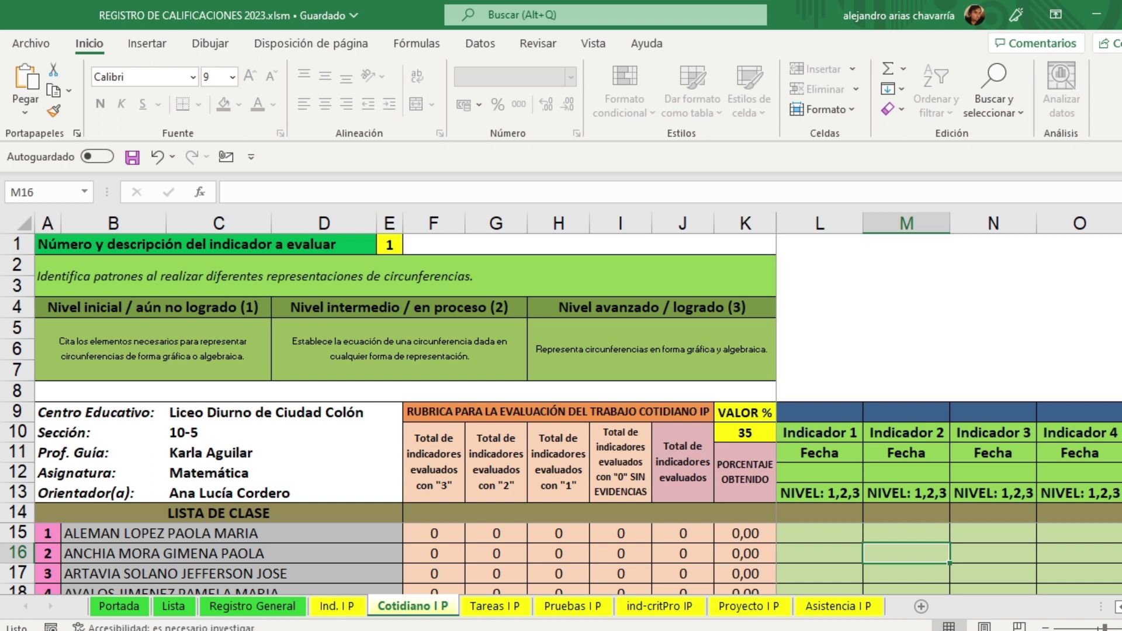
drag(1104, 628, 1108, 628)
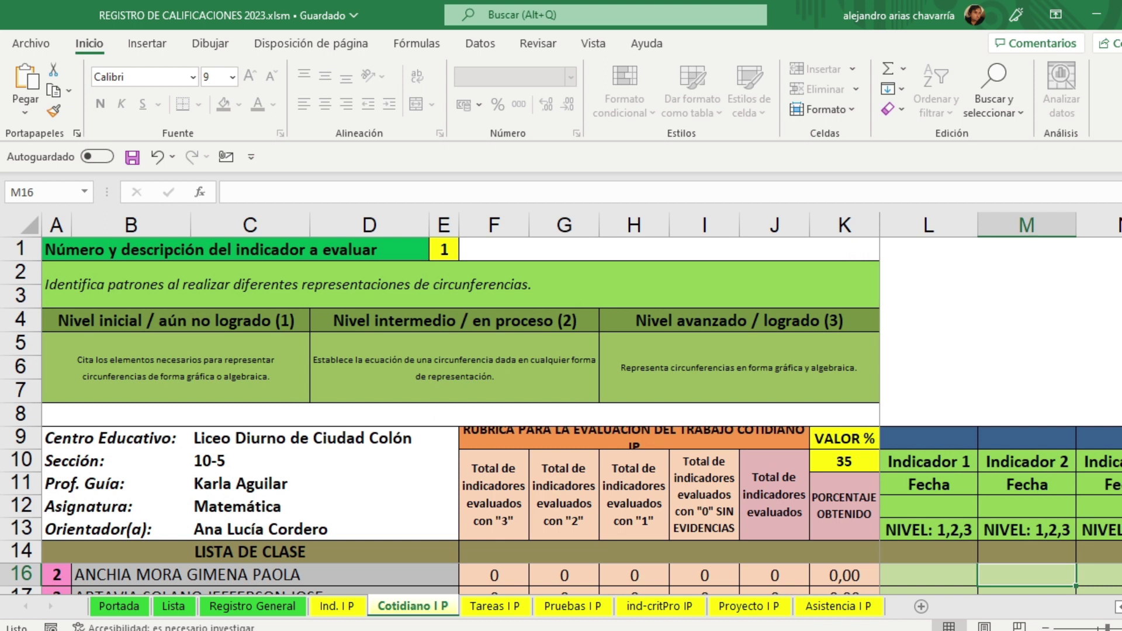
key(ctrl+F1)
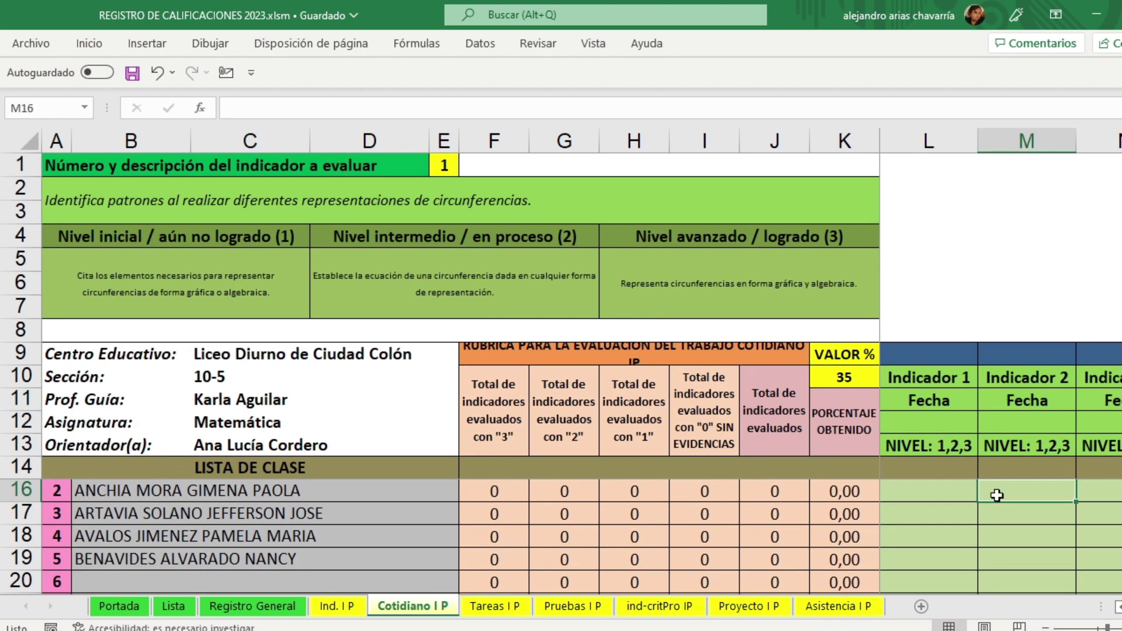
click(1121, 628)
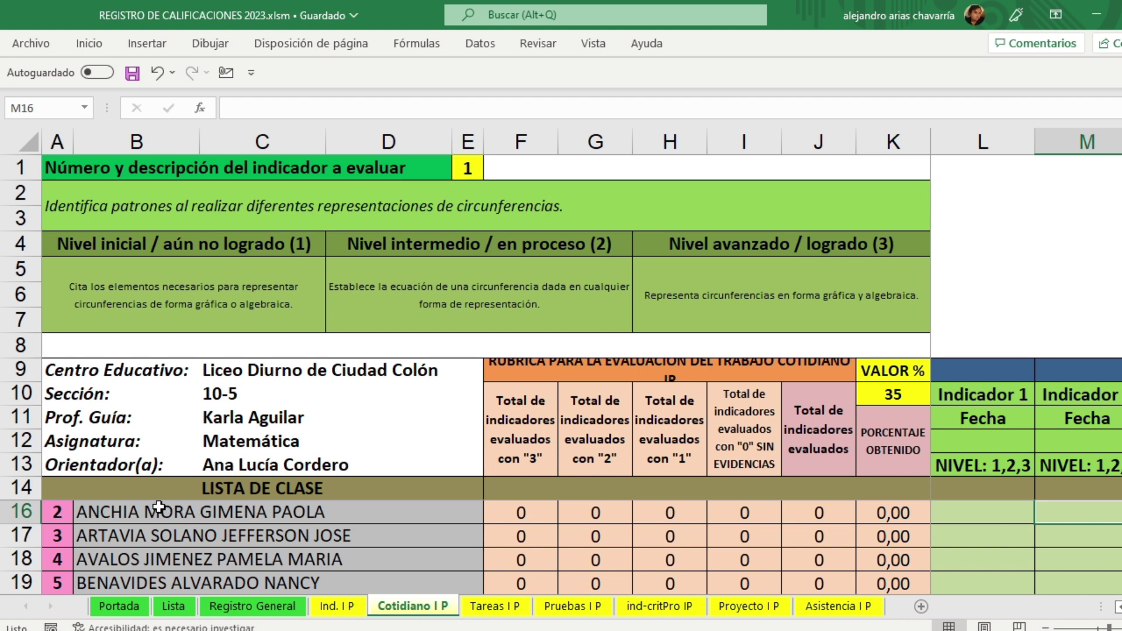
Step: Review the first students' names in the Cotidiano I P class list
scroll(143, 555, up, 1)
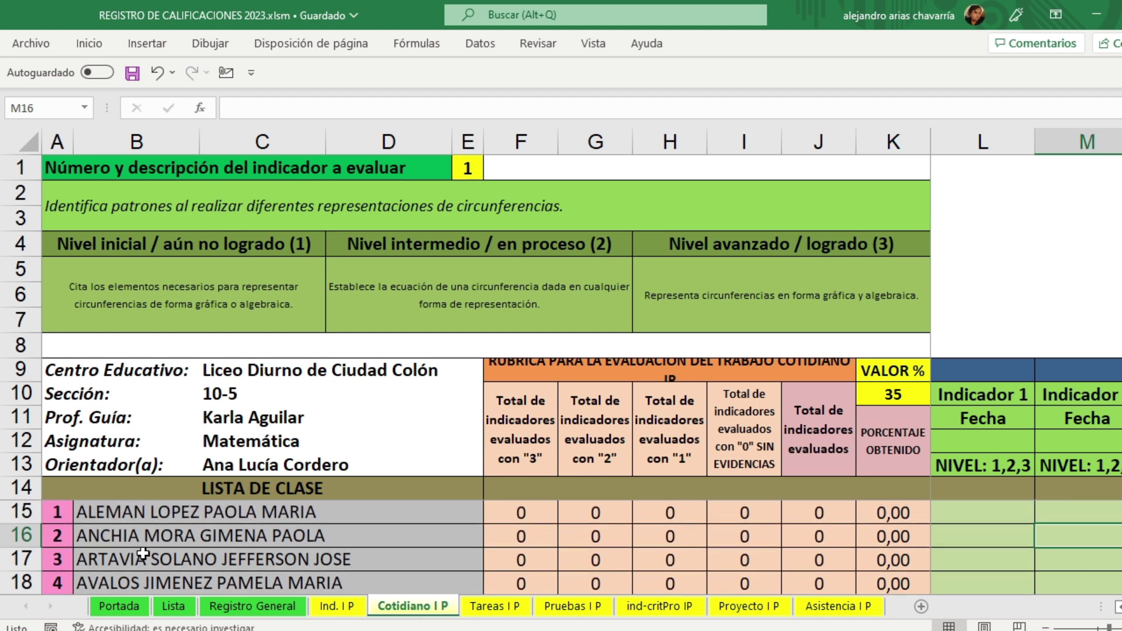
click(147, 515)
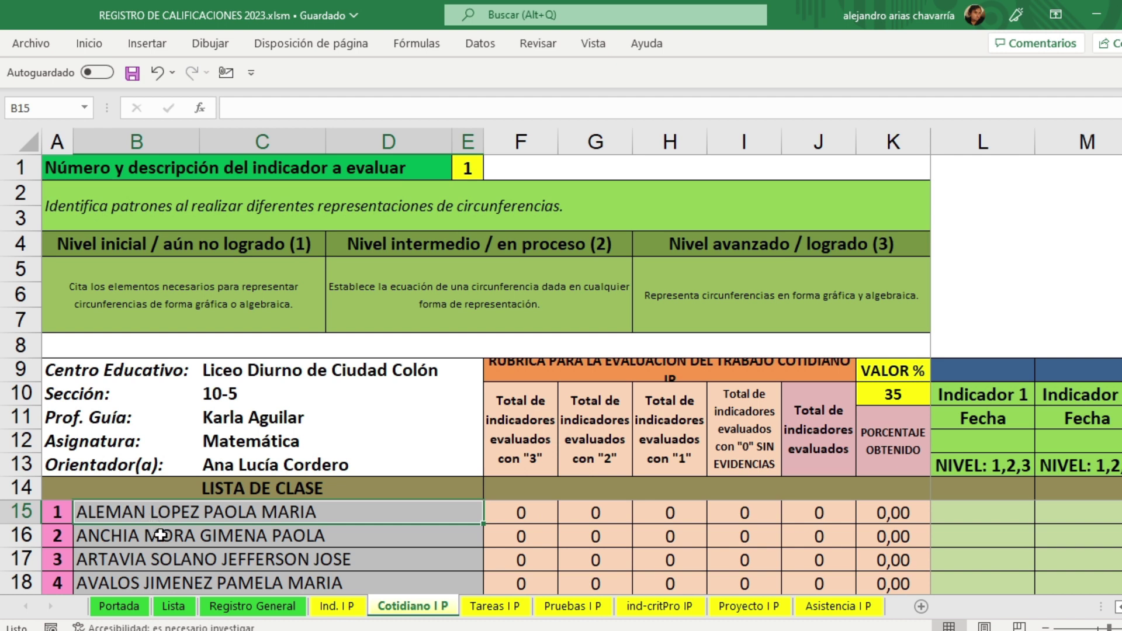
click(160, 535)
click(189, 558)
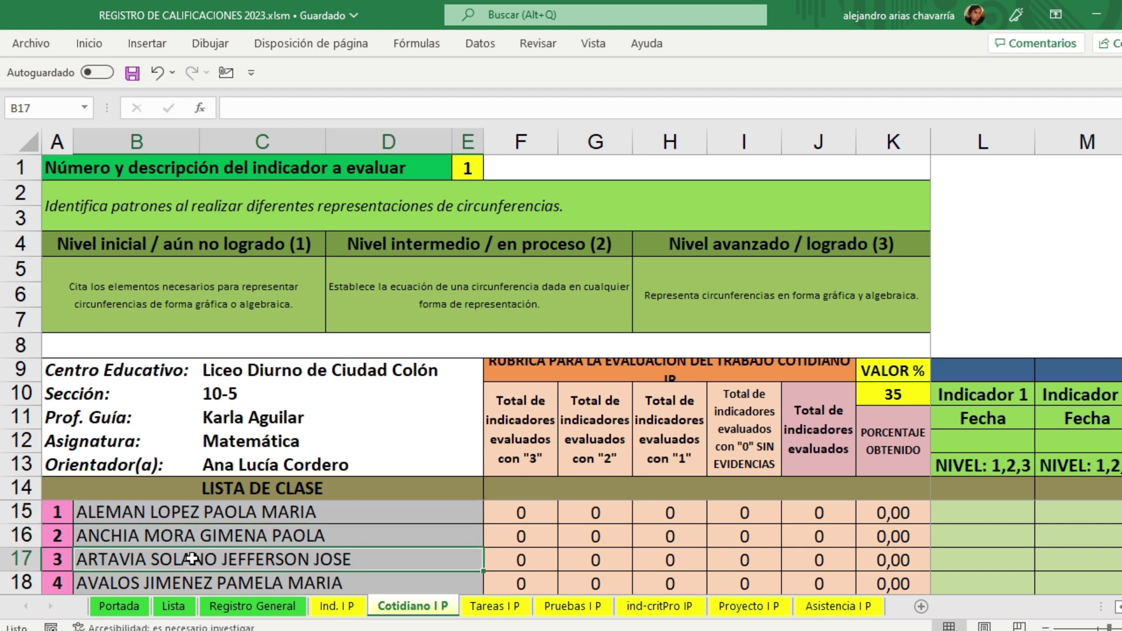
scroll(192, 559, down, 3)
click(217, 512)
click(218, 536)
scroll(218, 539, up, 1)
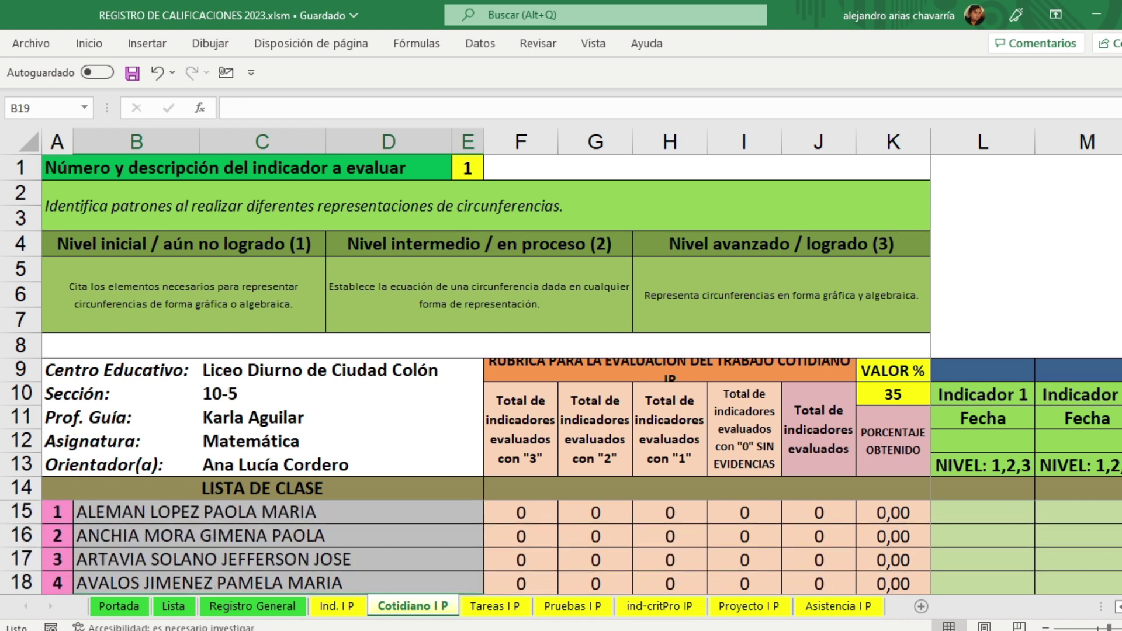
Step: Select the rubric title and zoom out, then back in, to see more columns
click(588, 371)
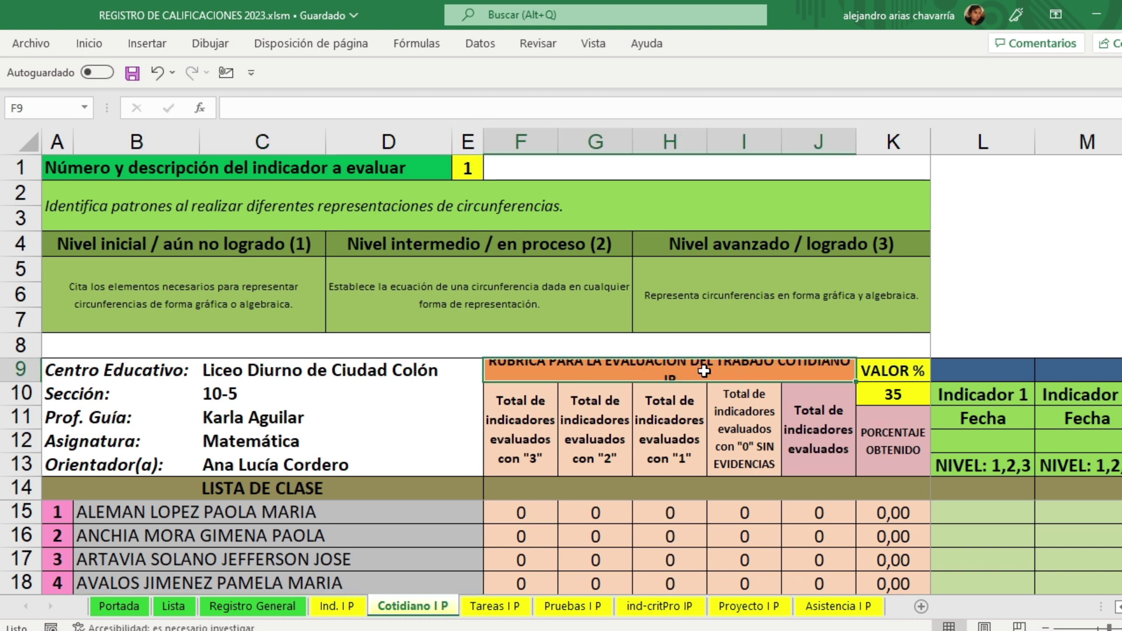
click(1047, 629)
click(1046, 629)
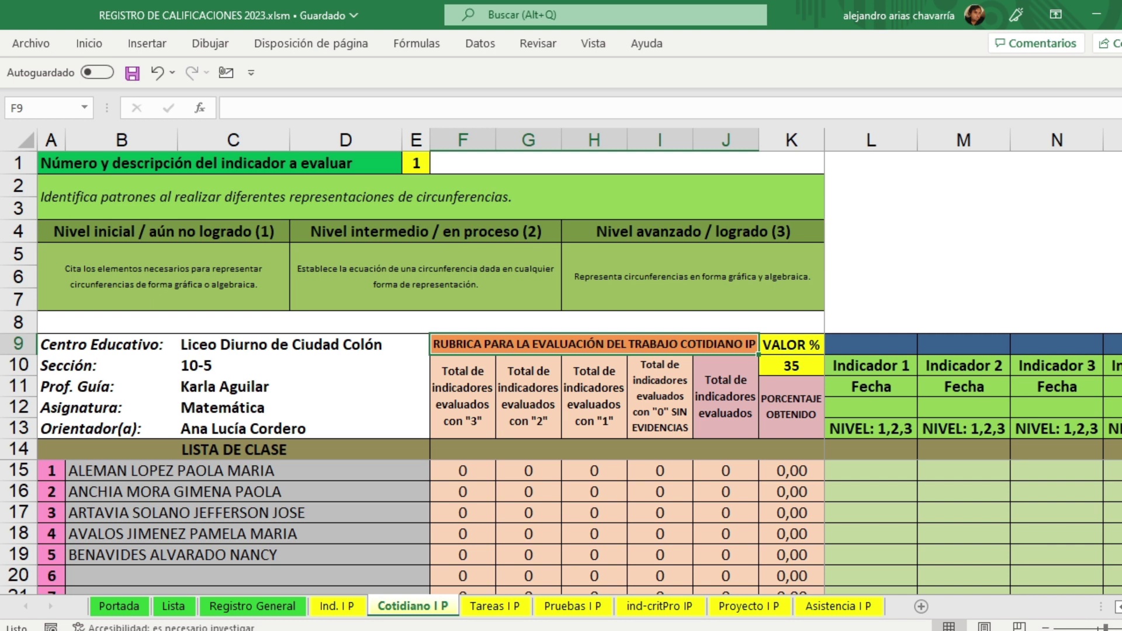
click(1121, 629)
click(1121, 629)
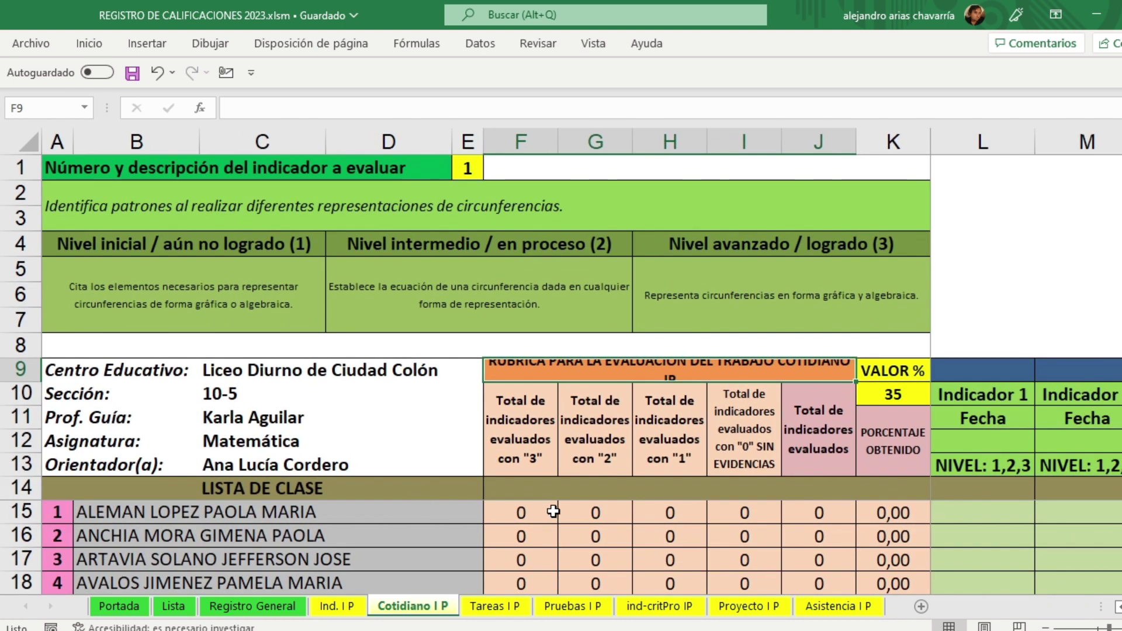
Step: Inspect the indicator totals and the 35 daily-work weight, which the protected sheet won't allow editing
click(534, 408)
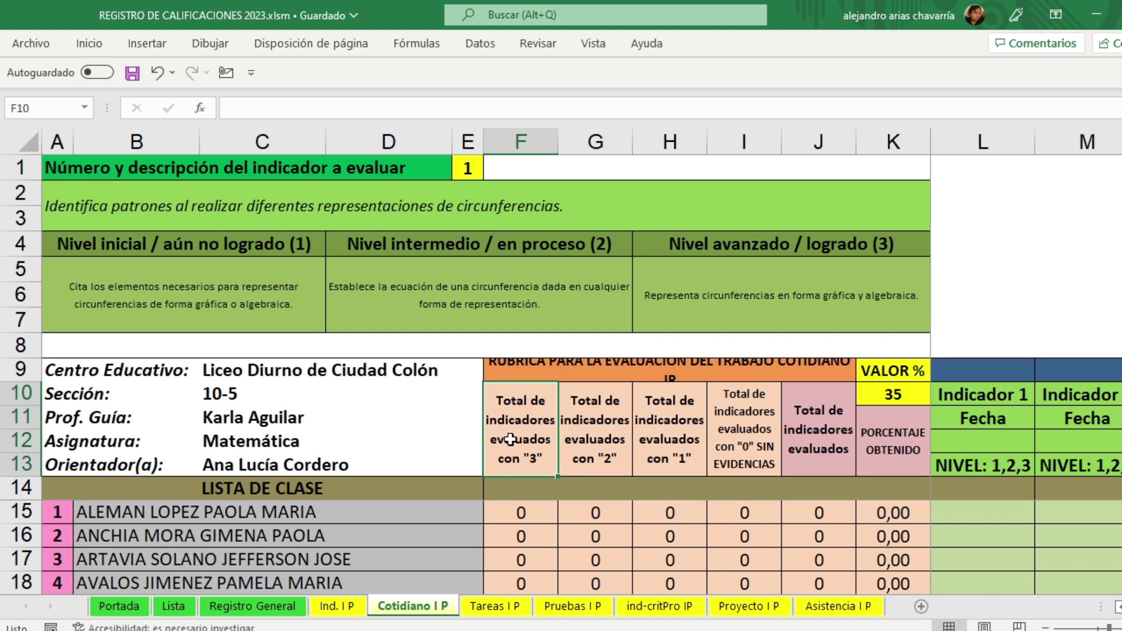
click(602, 428)
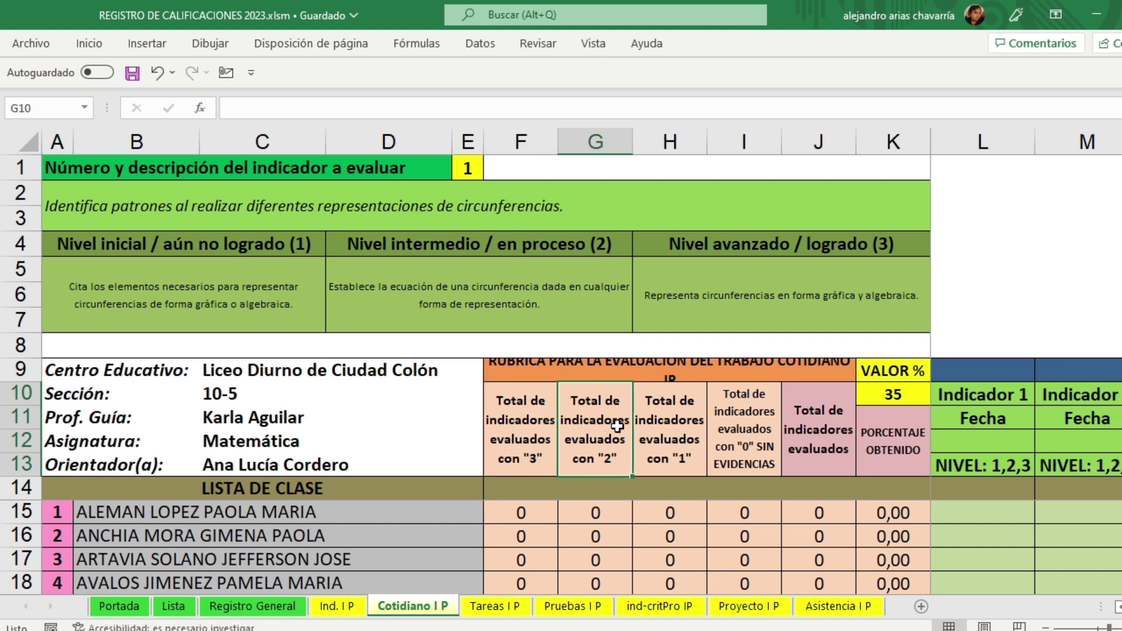
click(695, 427)
click(764, 427)
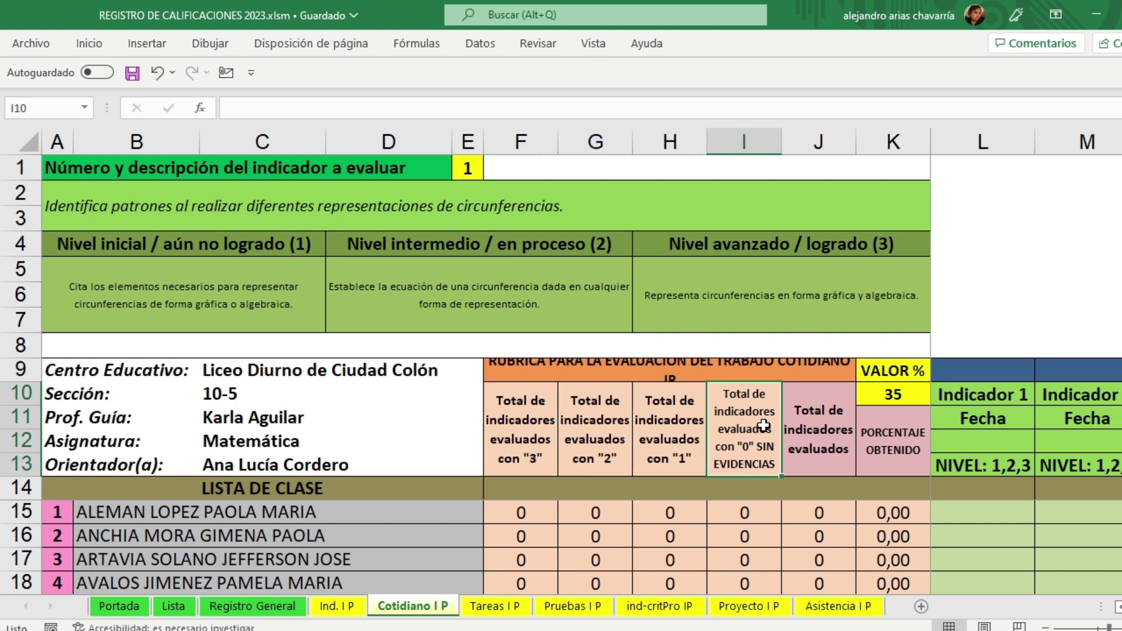
click(812, 425)
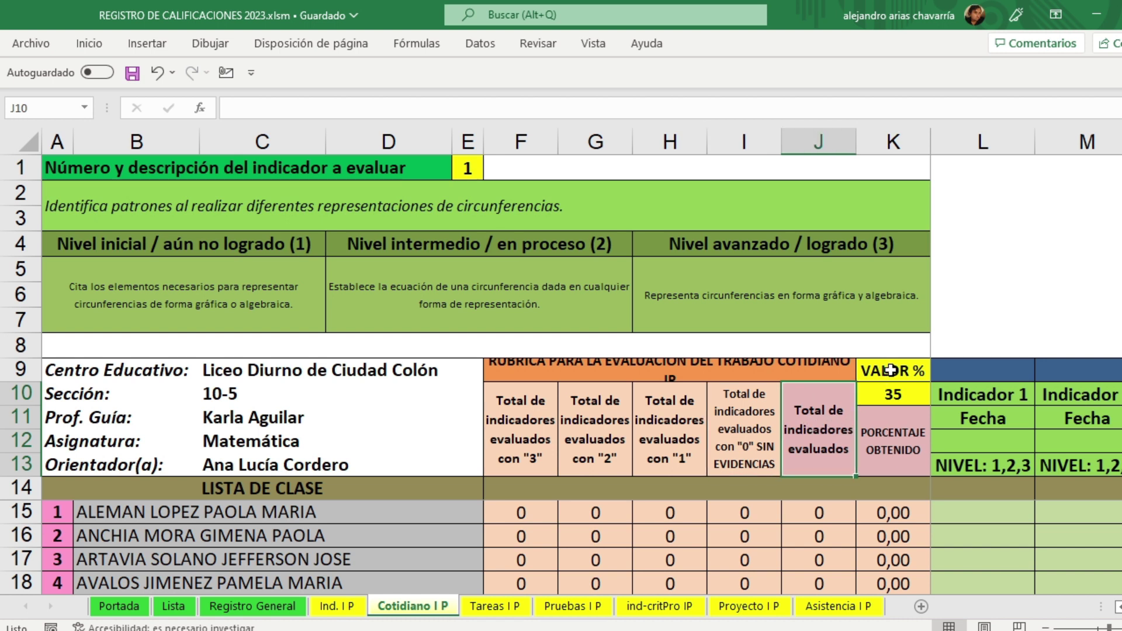
click(889, 393)
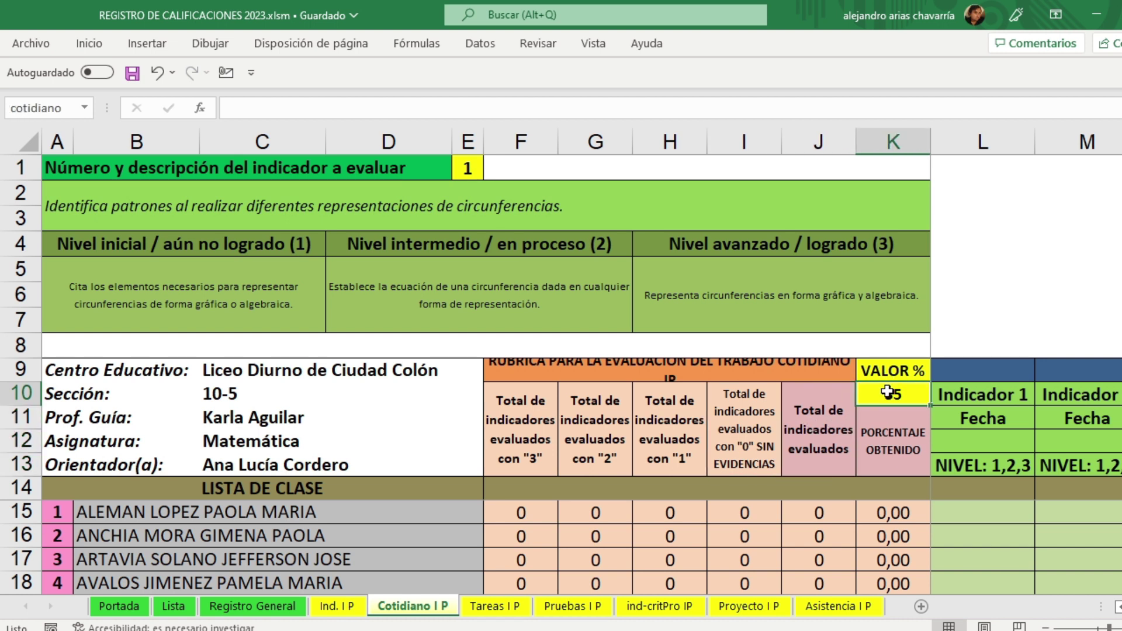
double_click(873, 437)
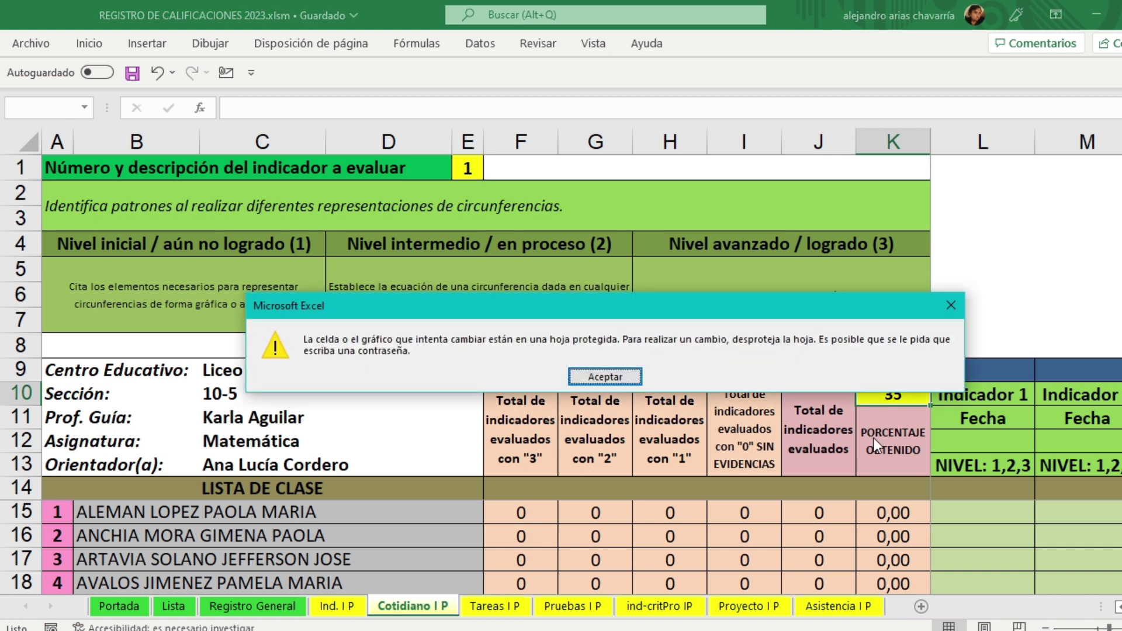
click(630, 379)
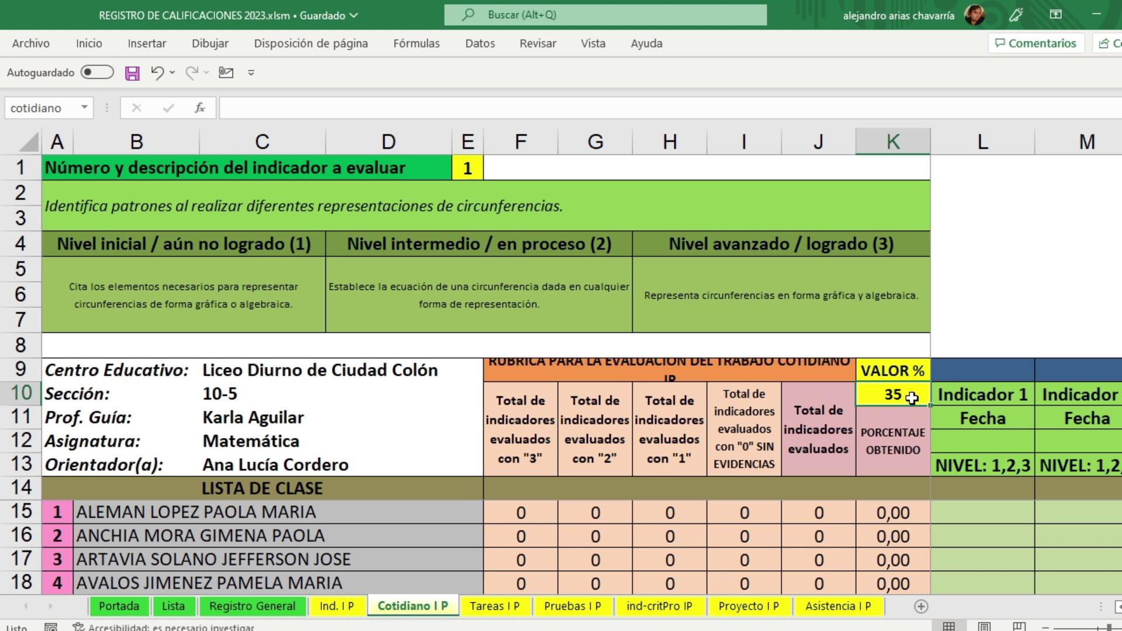
Step: On Portada, test a Trabajo cotidiano weight of 50, then restore it to 35
click(124, 608)
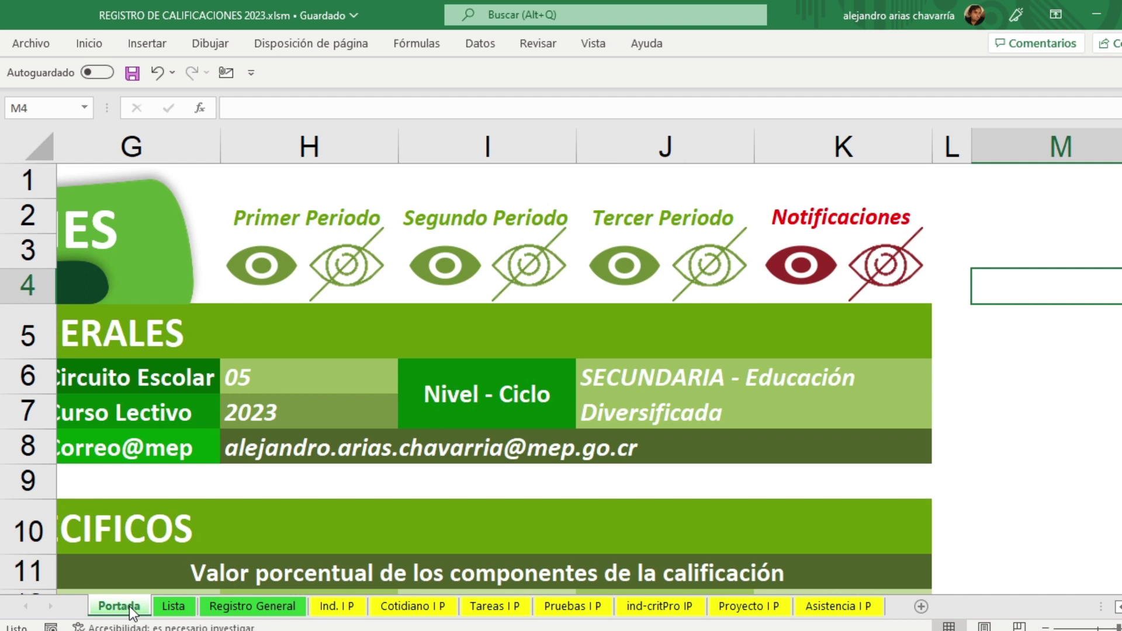
scroll(412, 449, down, 4)
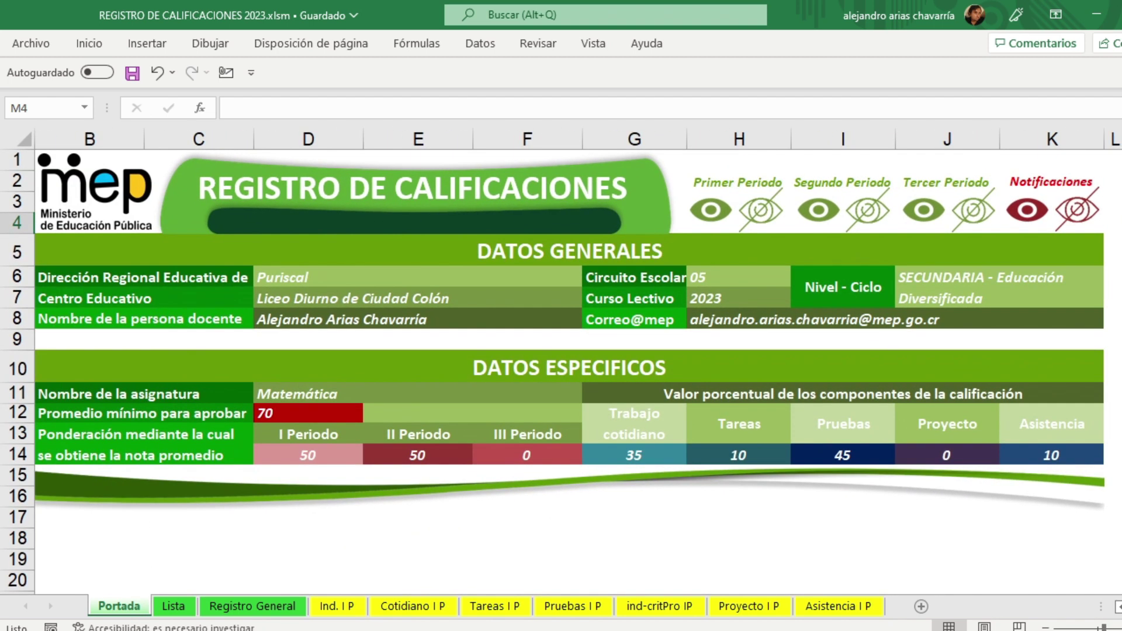
scroll(412, 449, up, 4)
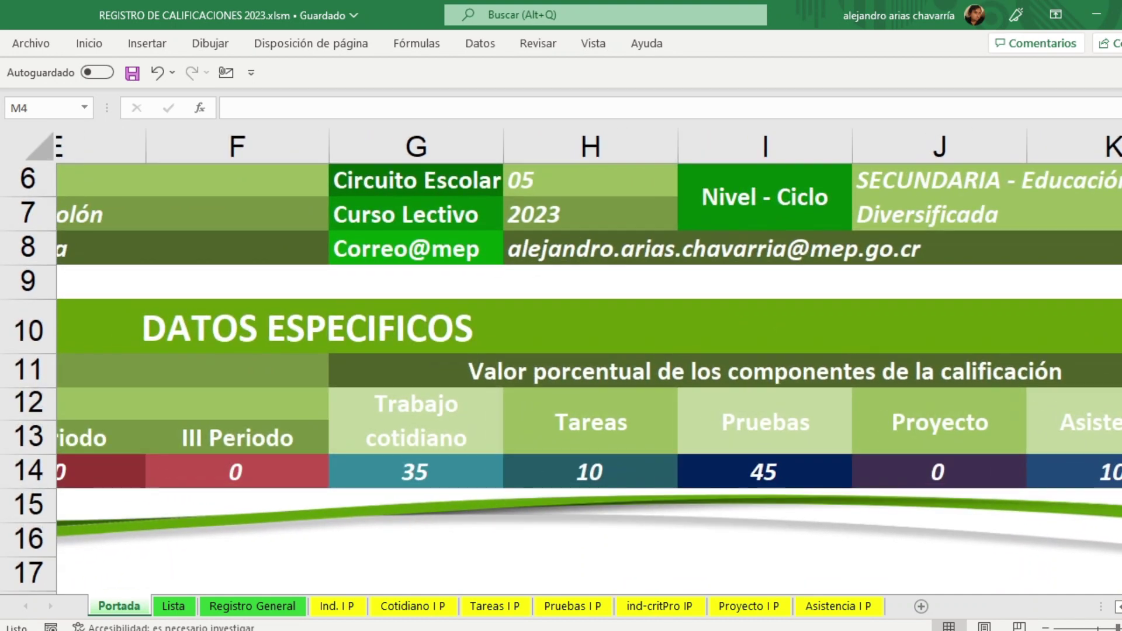
click(415, 471)
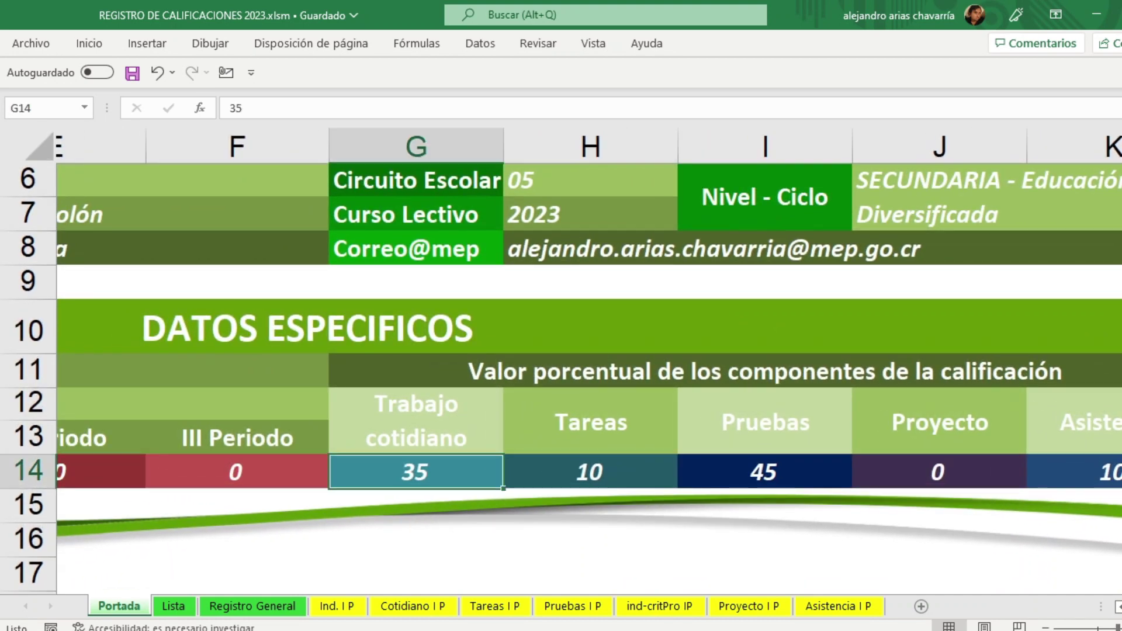
text(50)
key(ctrl+Return)
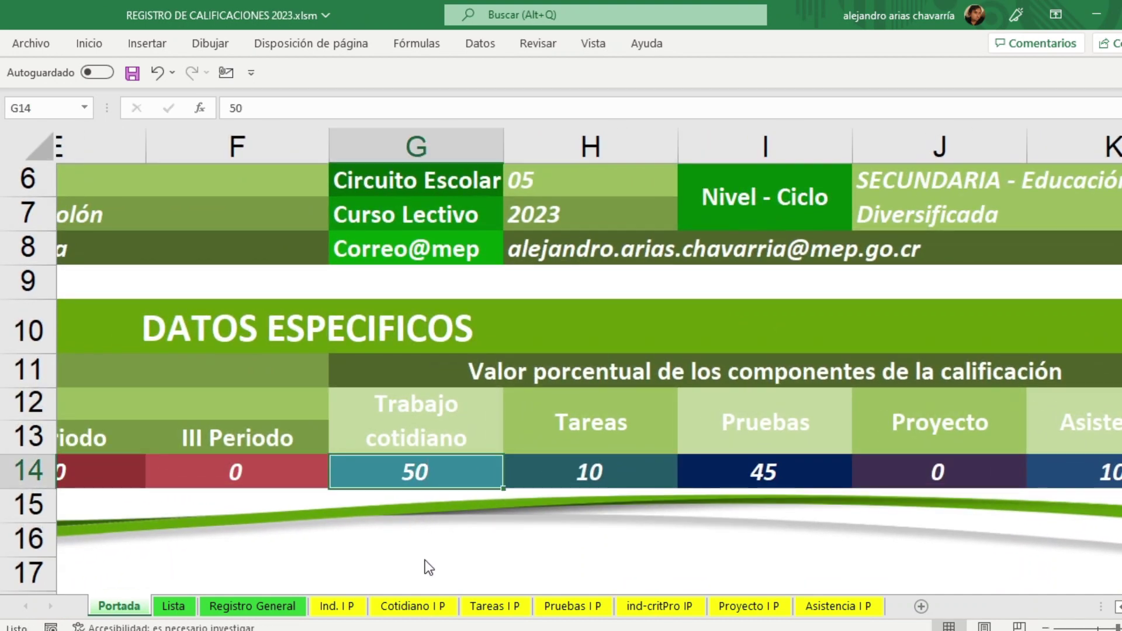
click(426, 609)
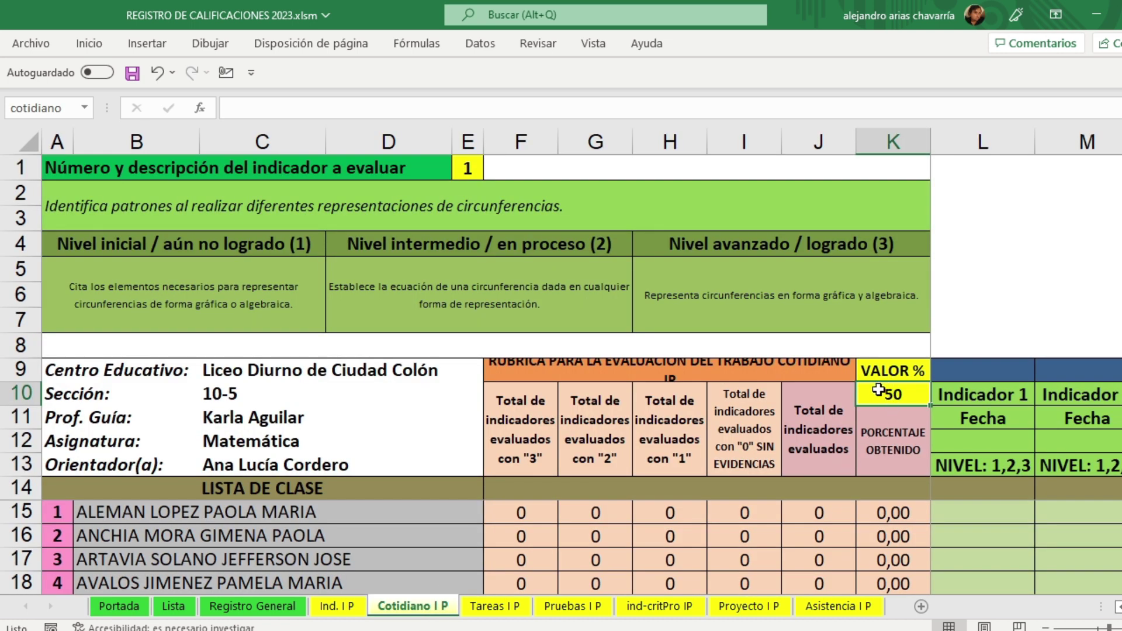
click(115, 609)
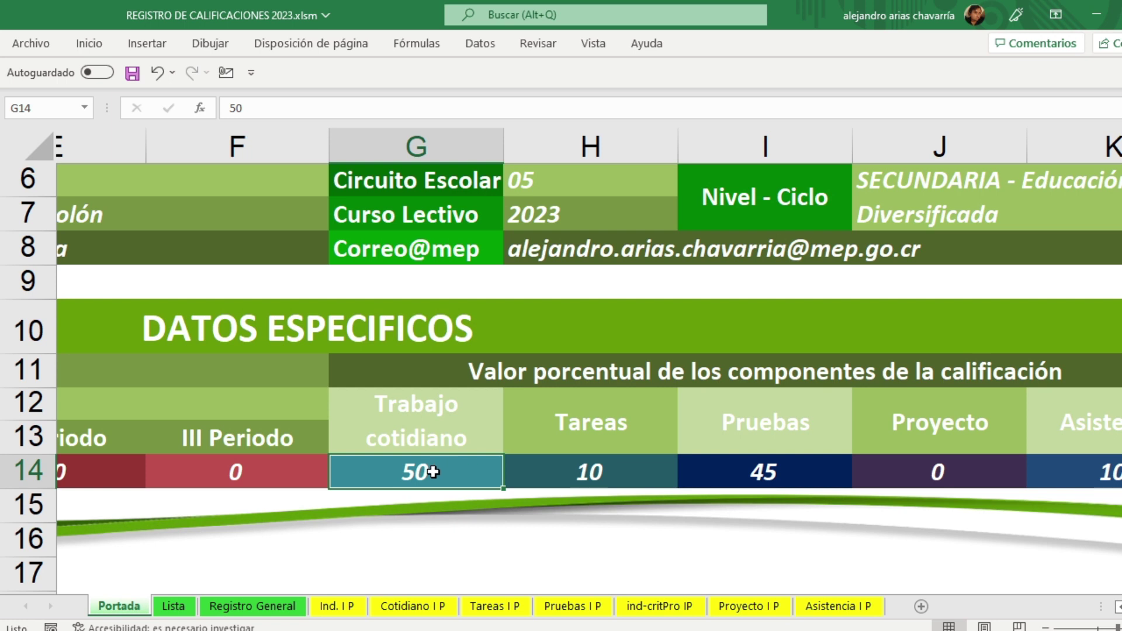
text(35)
key(ctrl+Return)
click(422, 606)
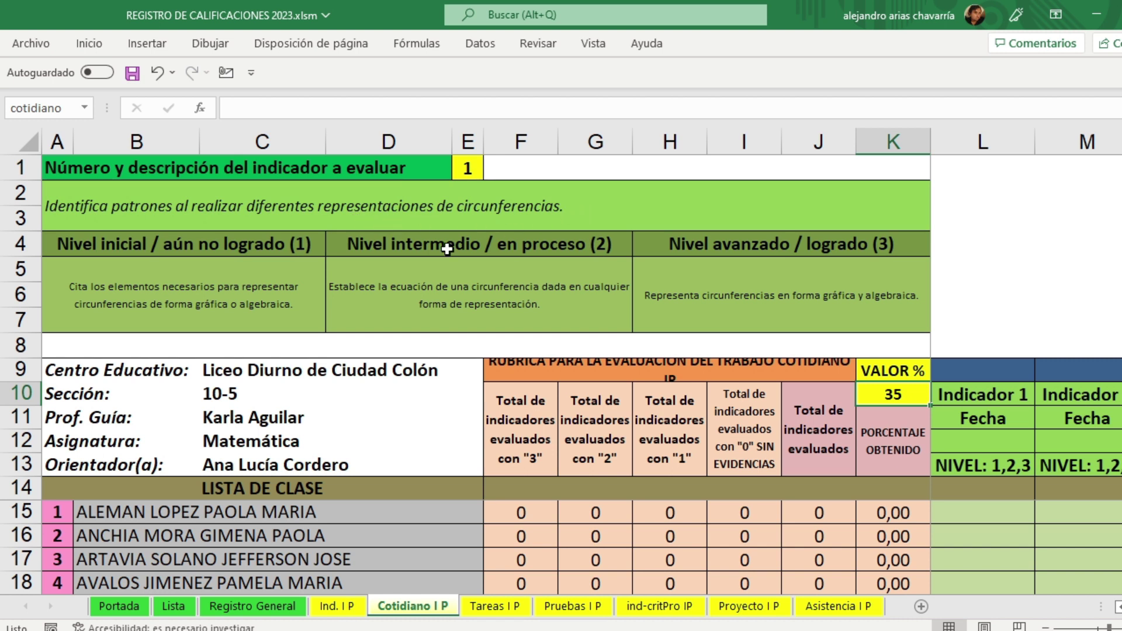
Step: Review the initial, intermediate and advanced level descriptions and date Indicador 1 as 12 enero
click(251, 284)
click(434, 284)
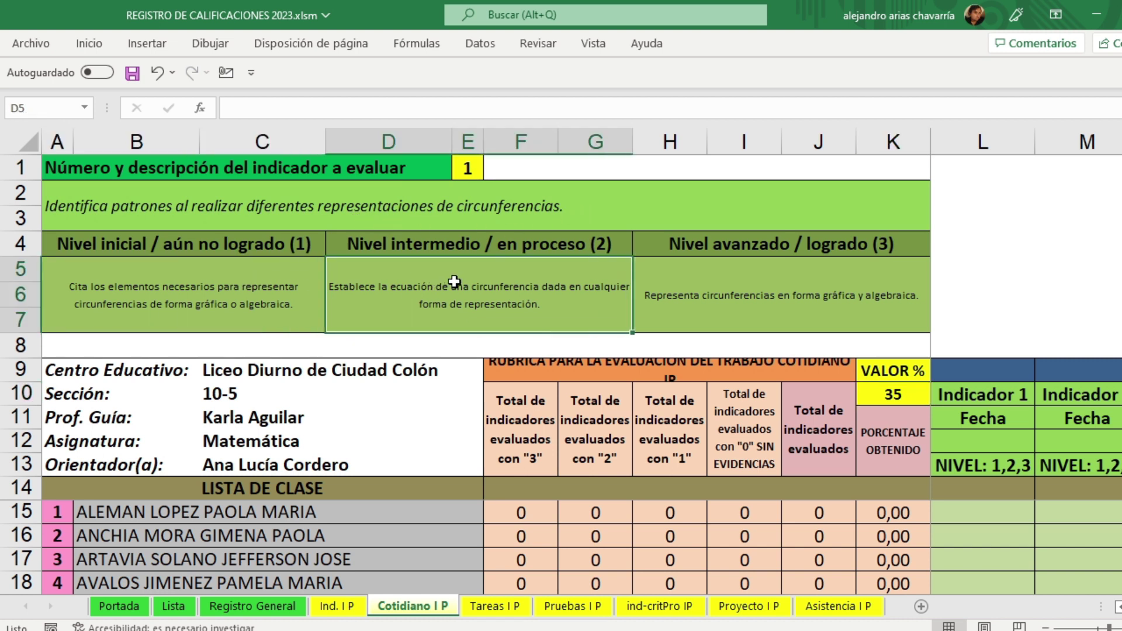
click(689, 282)
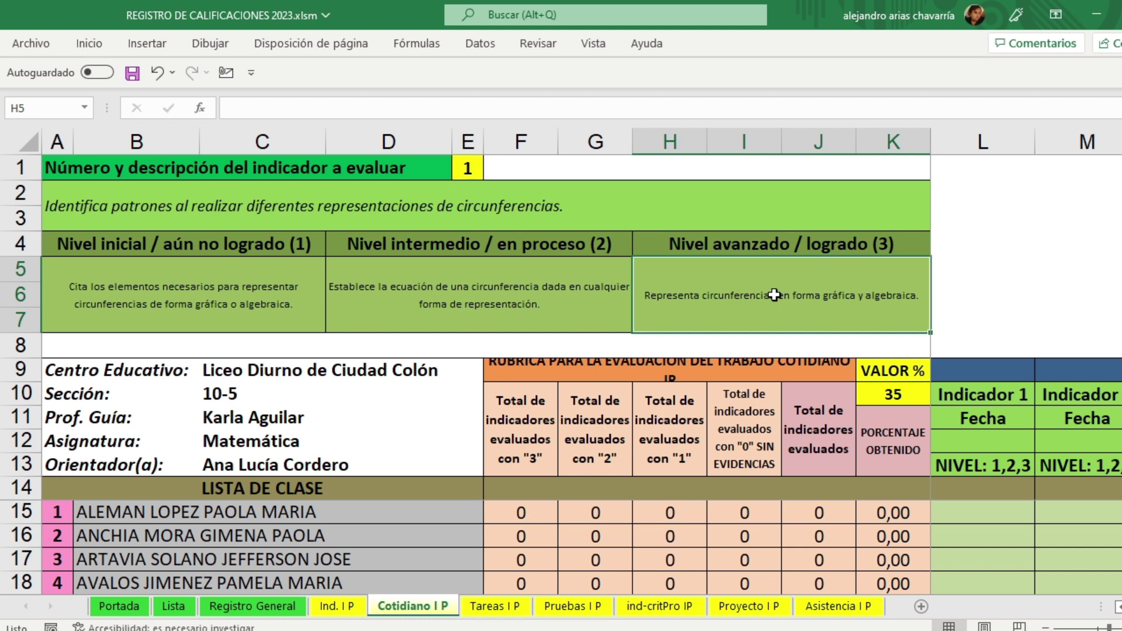
click(1008, 445)
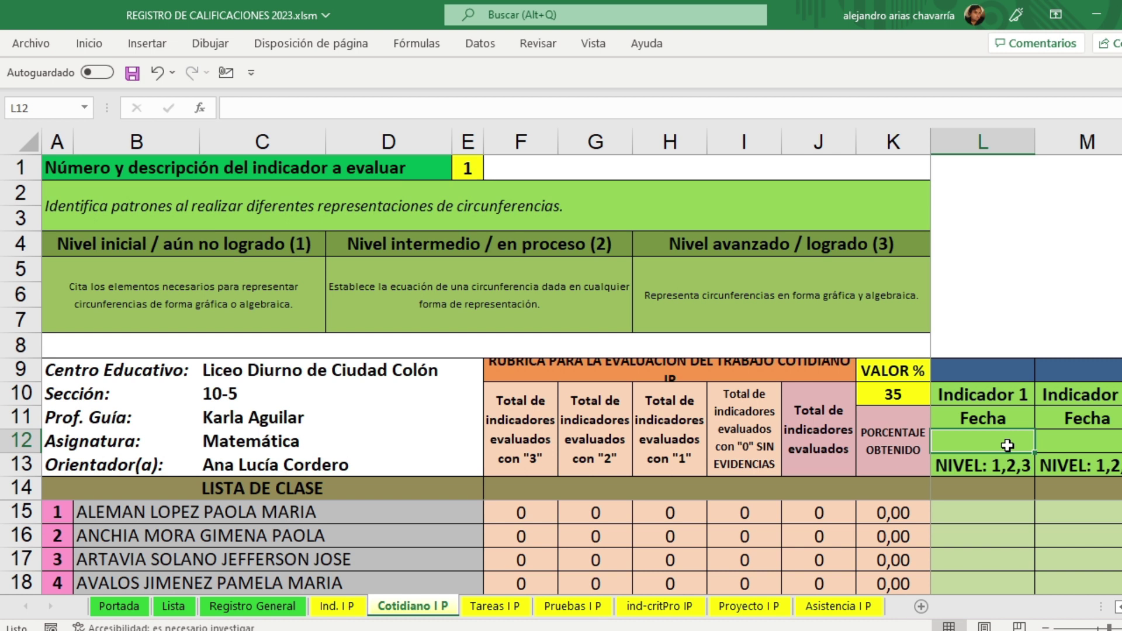
text(12)
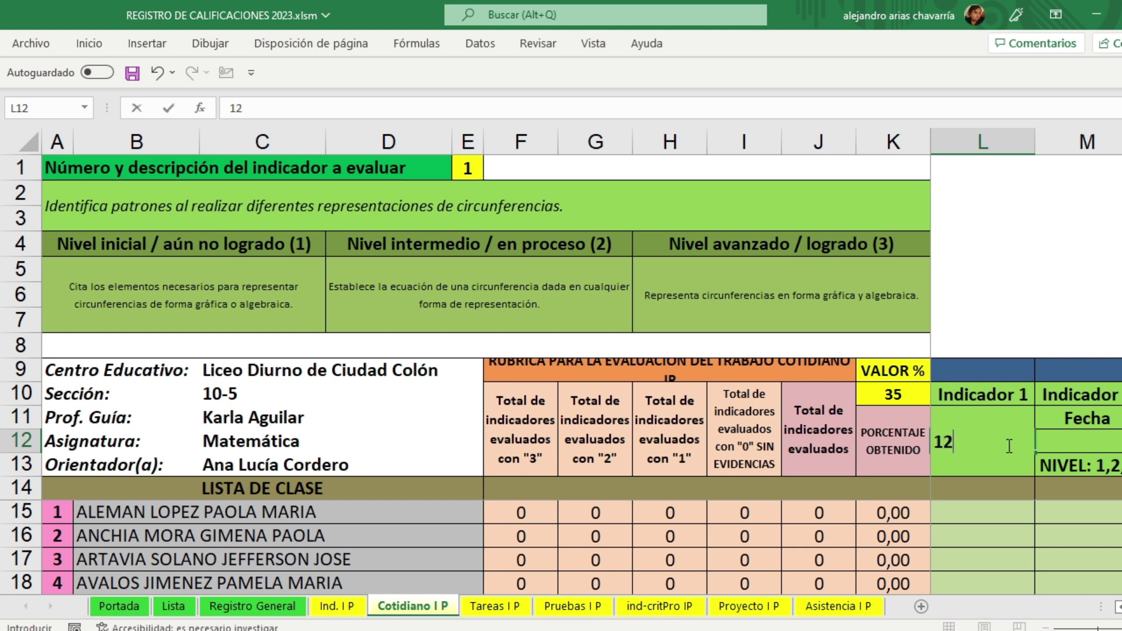
text( enero)
key(Return)
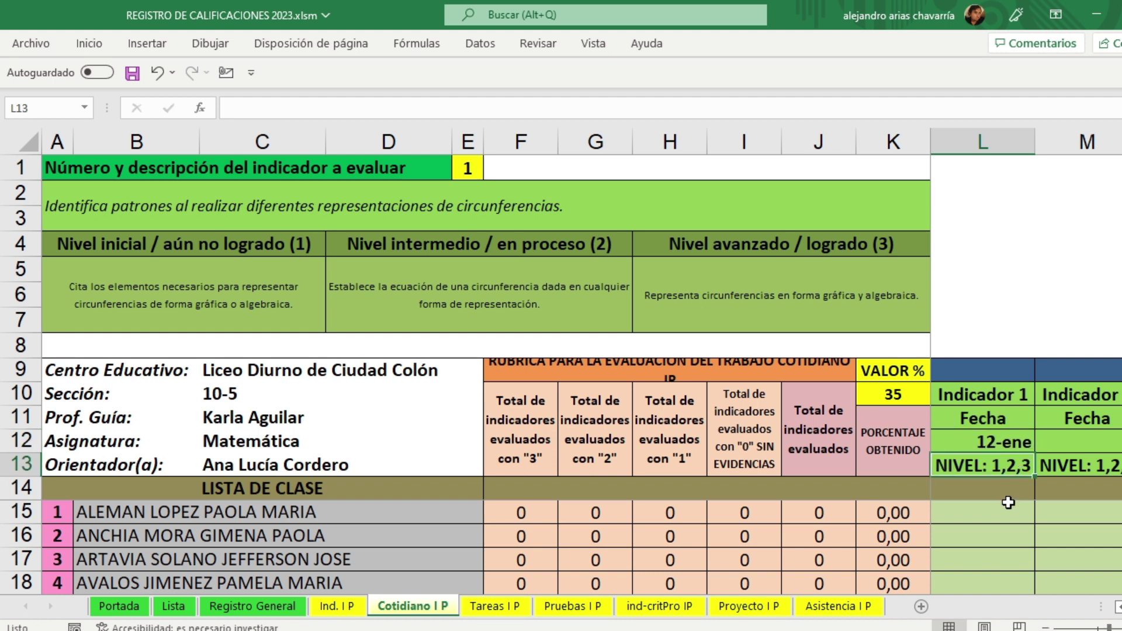
Step: Enter Indicador 1 levels 3, 2, 1, 0 and 3 for the first five students
click(1005, 513)
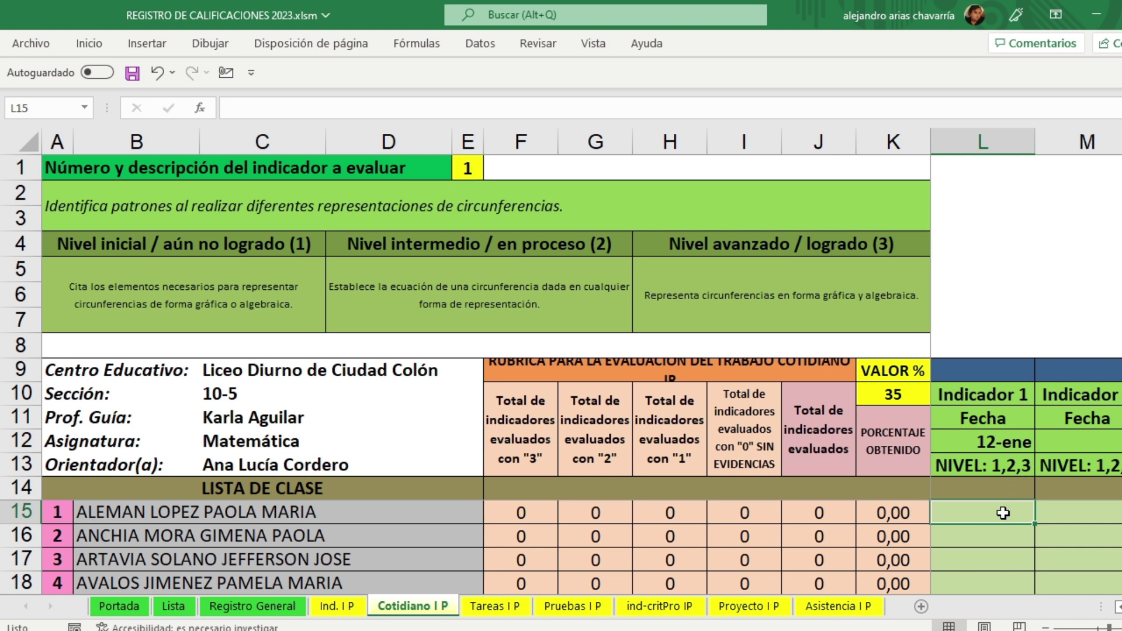
text(3)
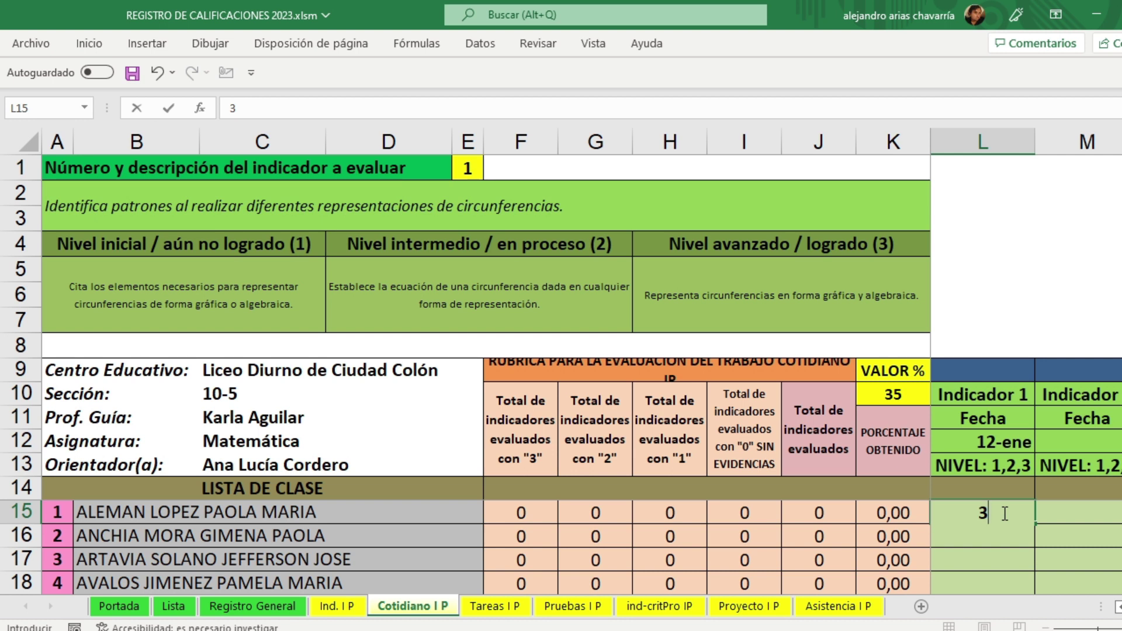
click(1003, 514)
key(Return)
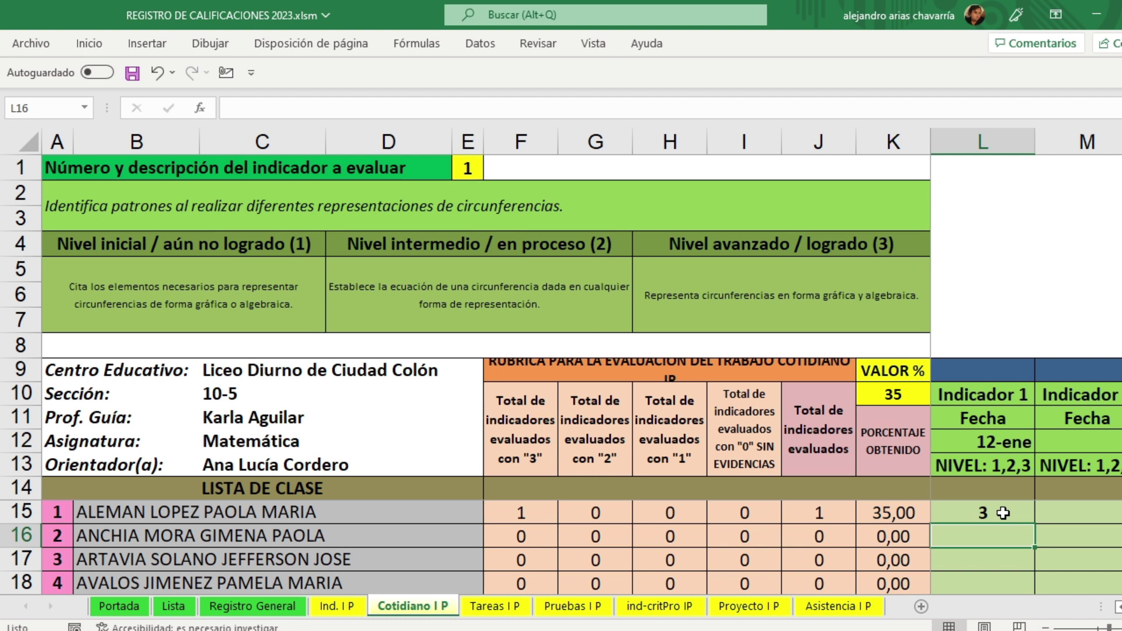
text(2)
key(Return)
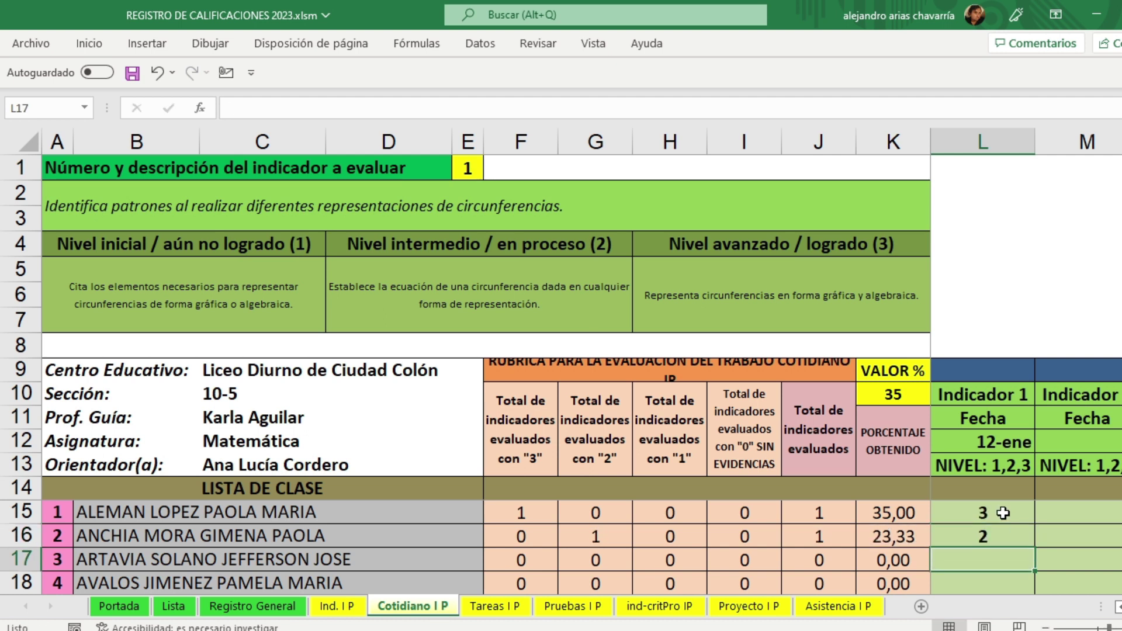
text(1)
key(Return)
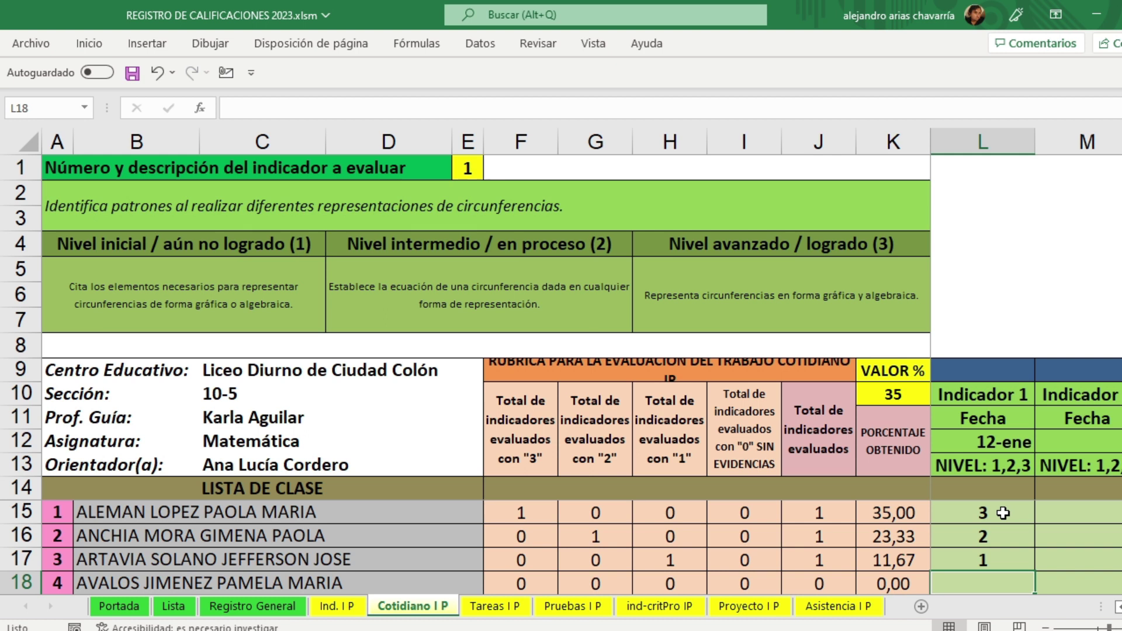
text(0)
key(Return)
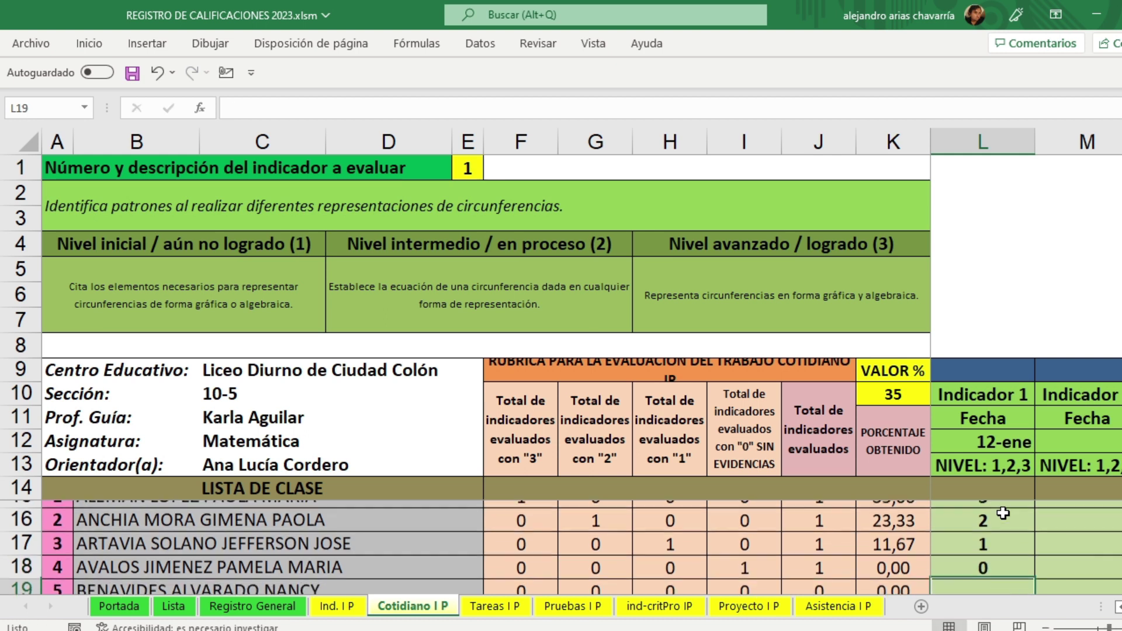
text(3)
key(Up)
key(Up)
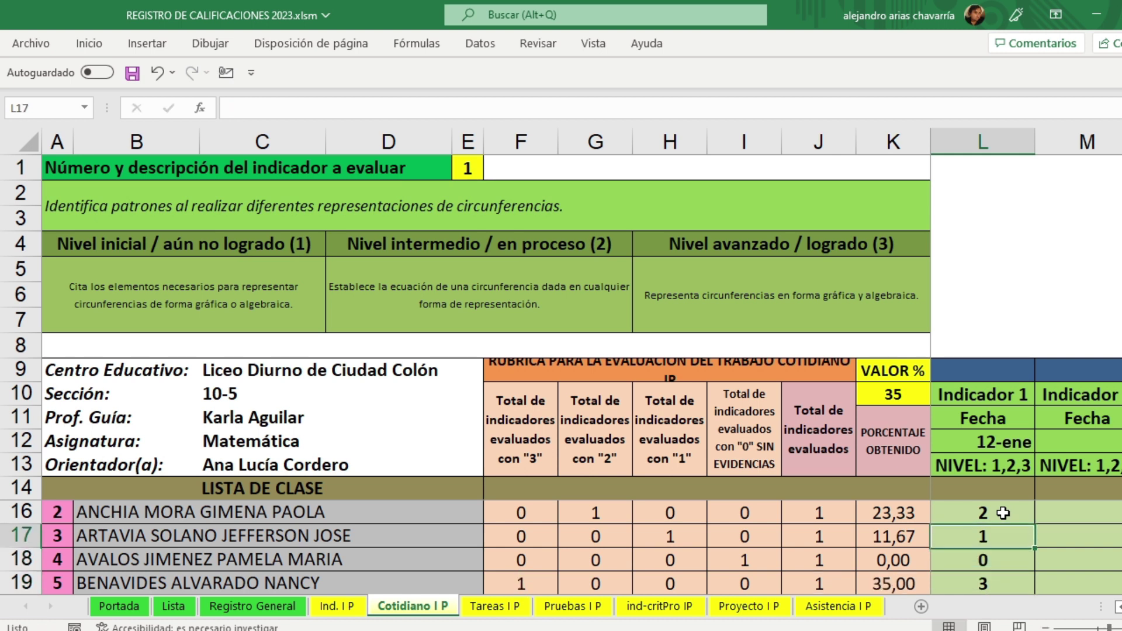
key(Up)
key(Up)
key(Up)
key(Down)
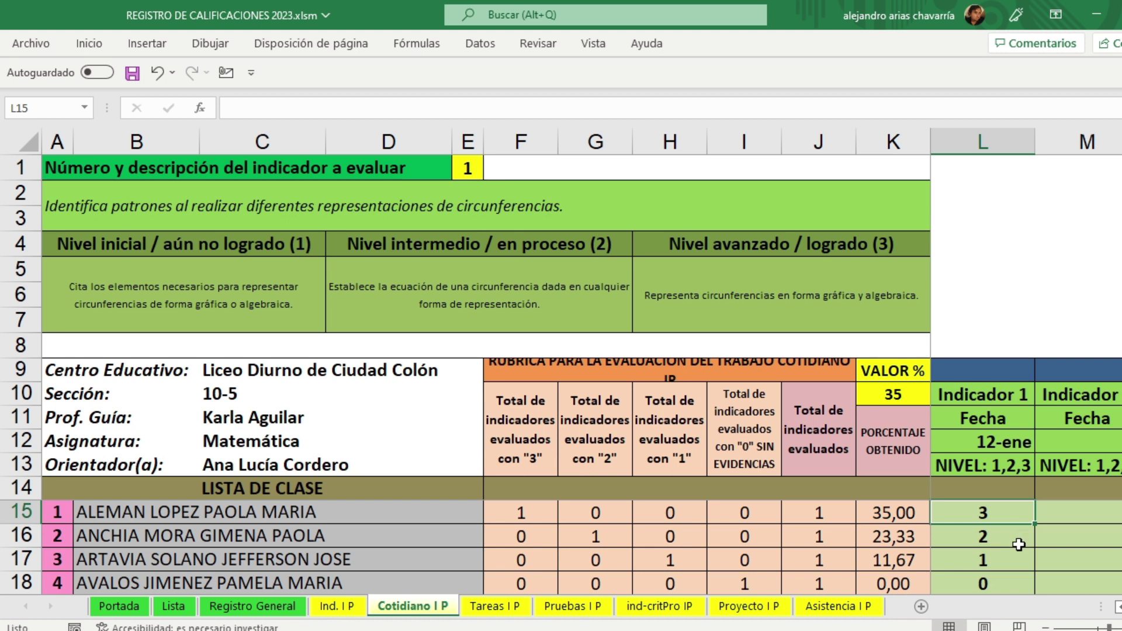
Step: Switch the rubric to indicator 2 and date it 16 enero
click(468, 168)
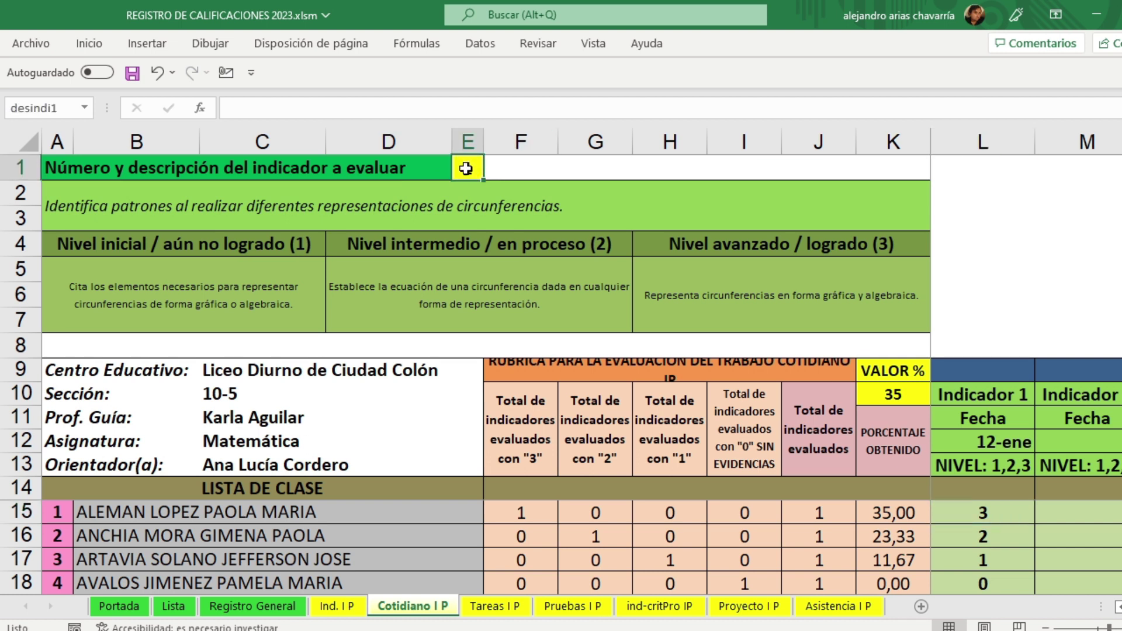
text(2)
click(513, 166)
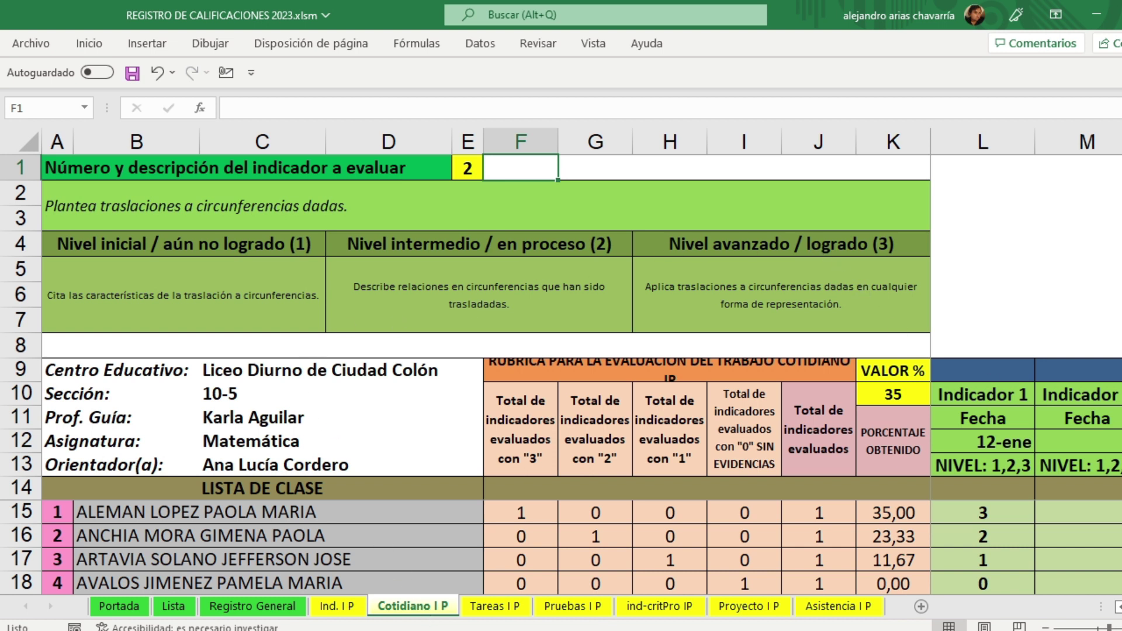
click(1105, 441)
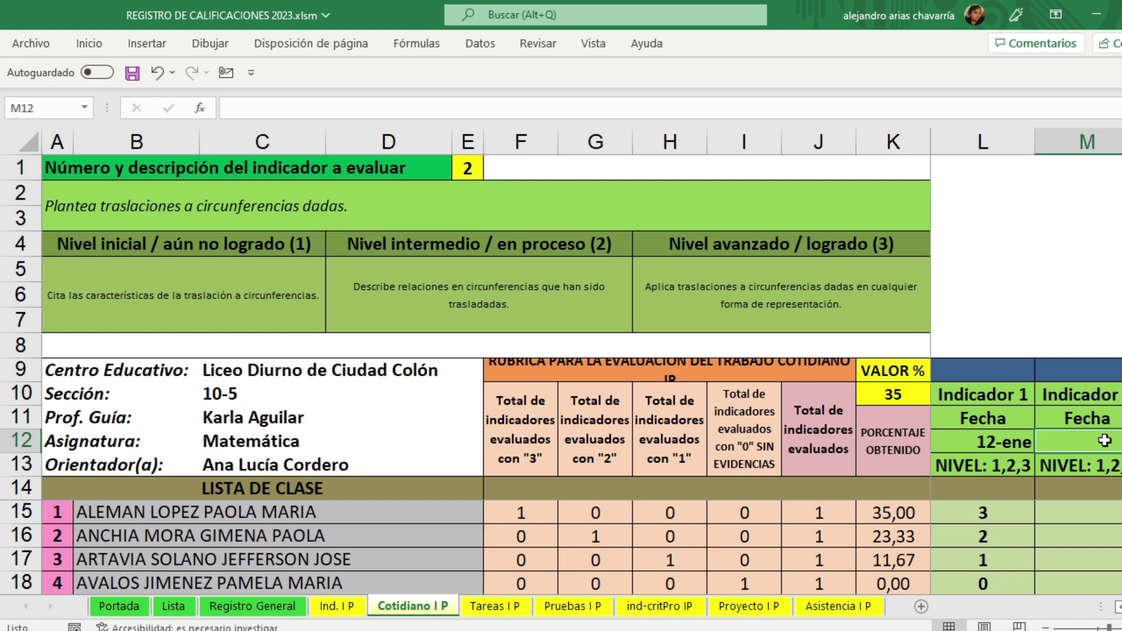
text(16)
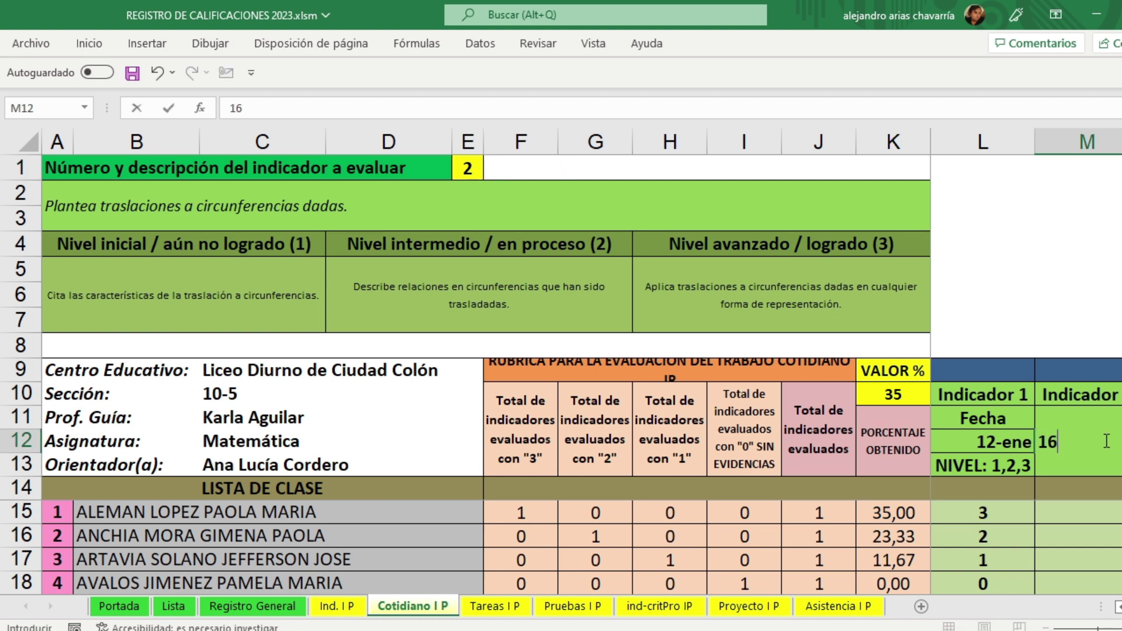
text( enero)
key(Return)
key(Return)
key(Return)
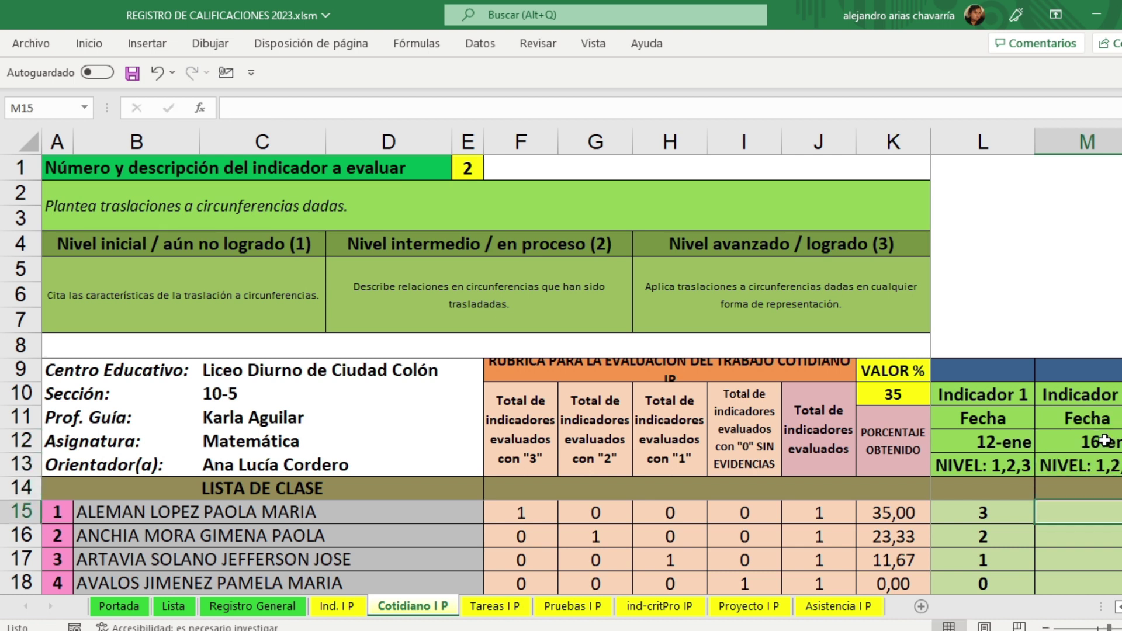
Step: Give the first four students level 3 on indicator 2
text(3)
key(Return)
text(3)
key(Return)
text(3)
key(Return)
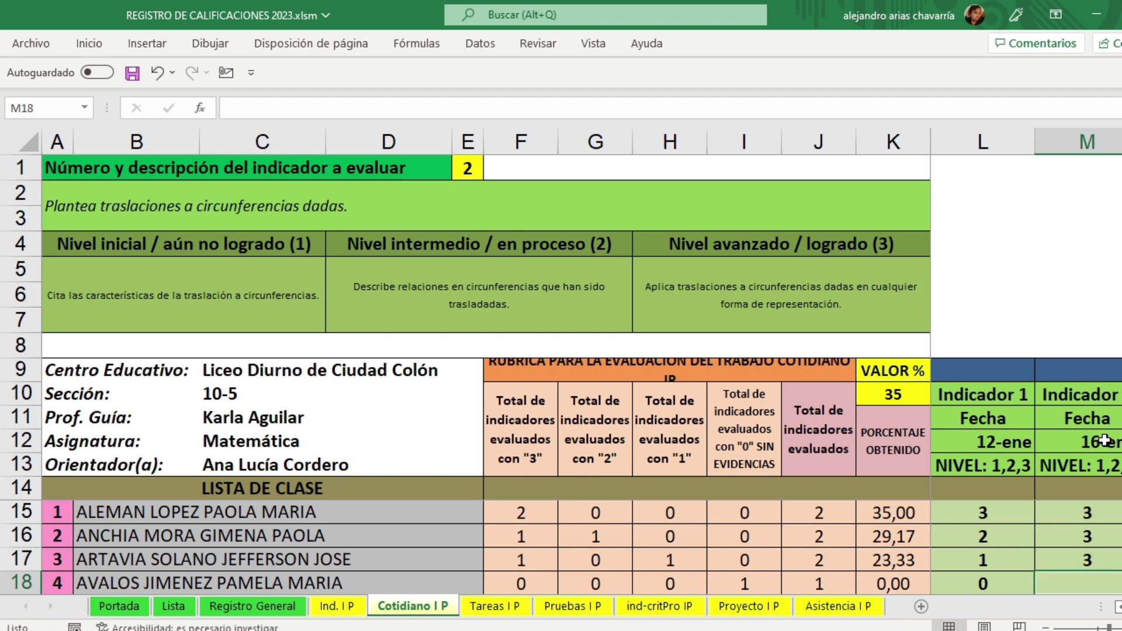
text(3)
key(Tab)
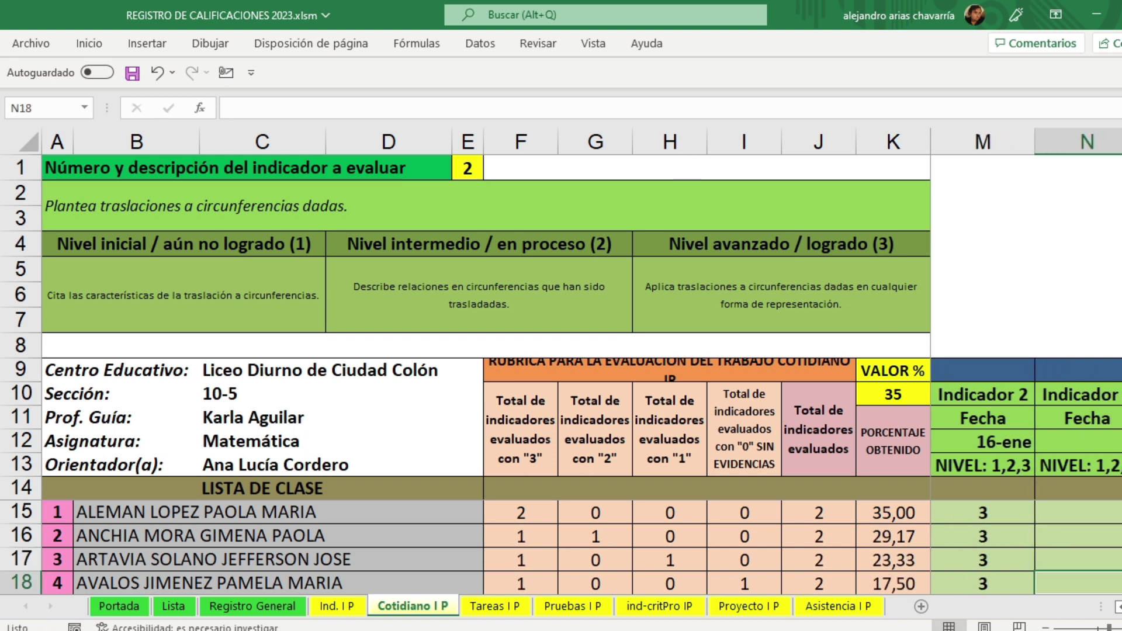
Step: Switch the rubric to indicator 3 to show its descriptions and select its date cell
scroll(1027, 477, right, 1)
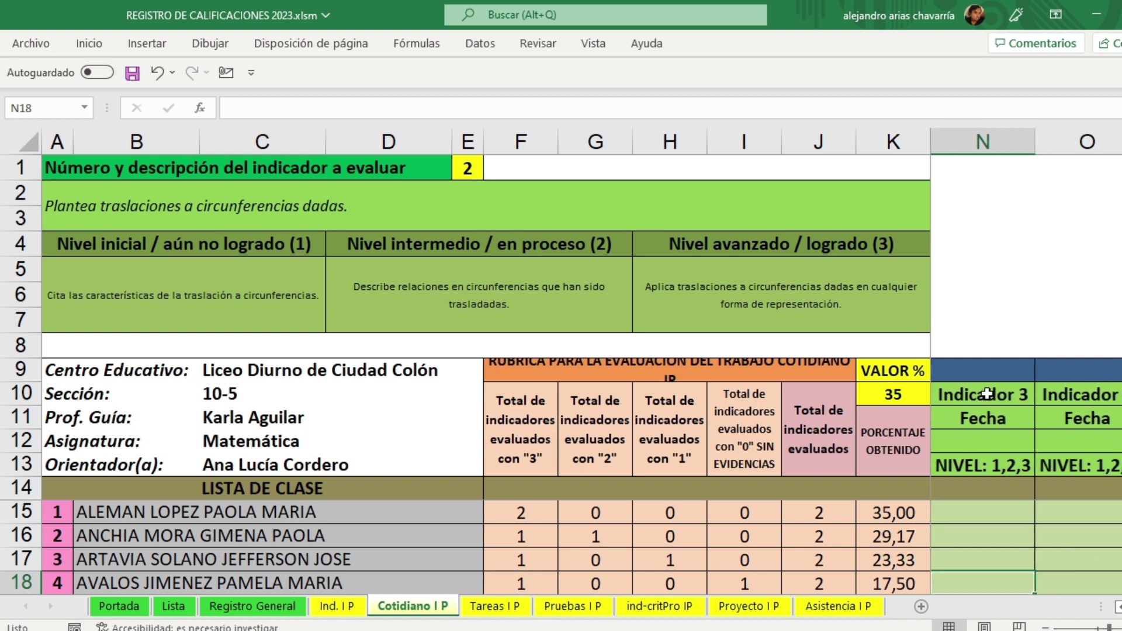
click(476, 168)
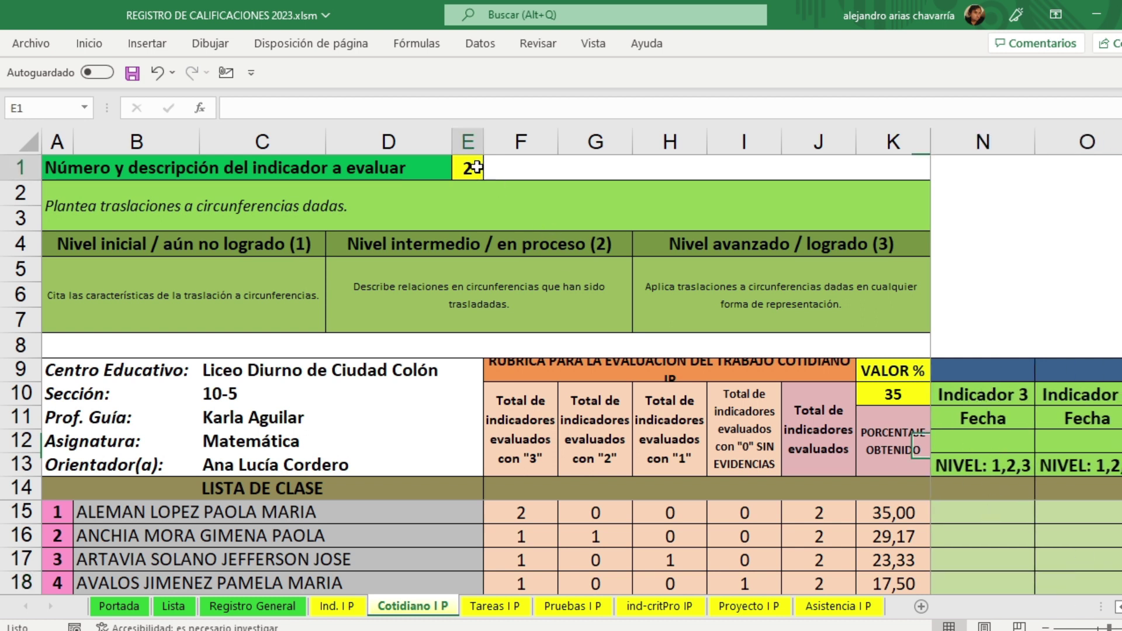
text(3)
click(1031, 216)
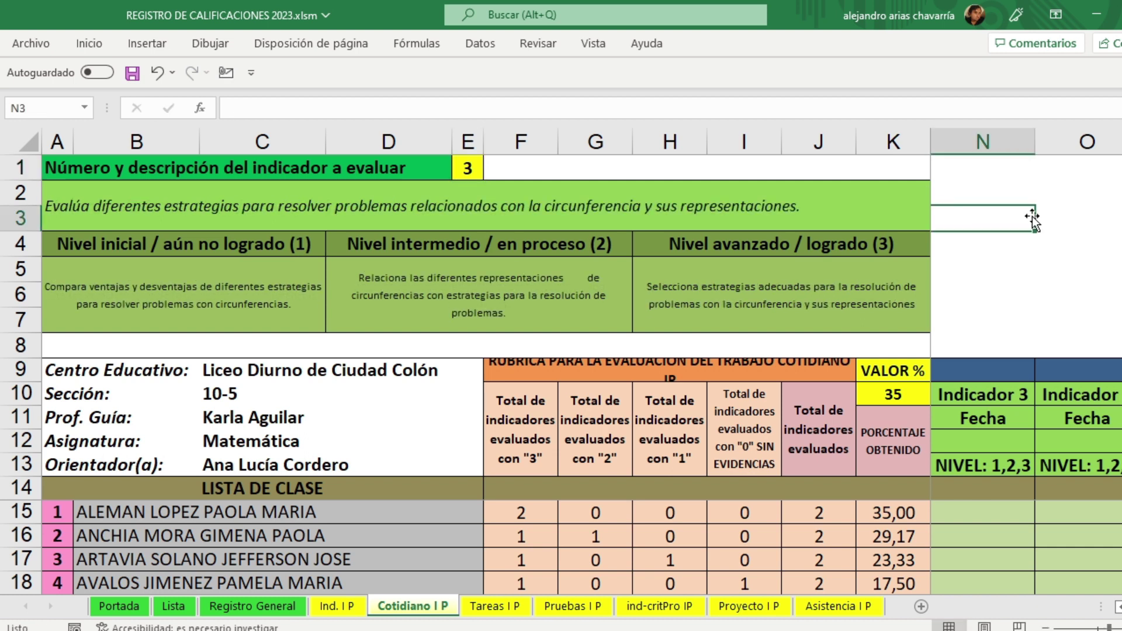
click(1010, 448)
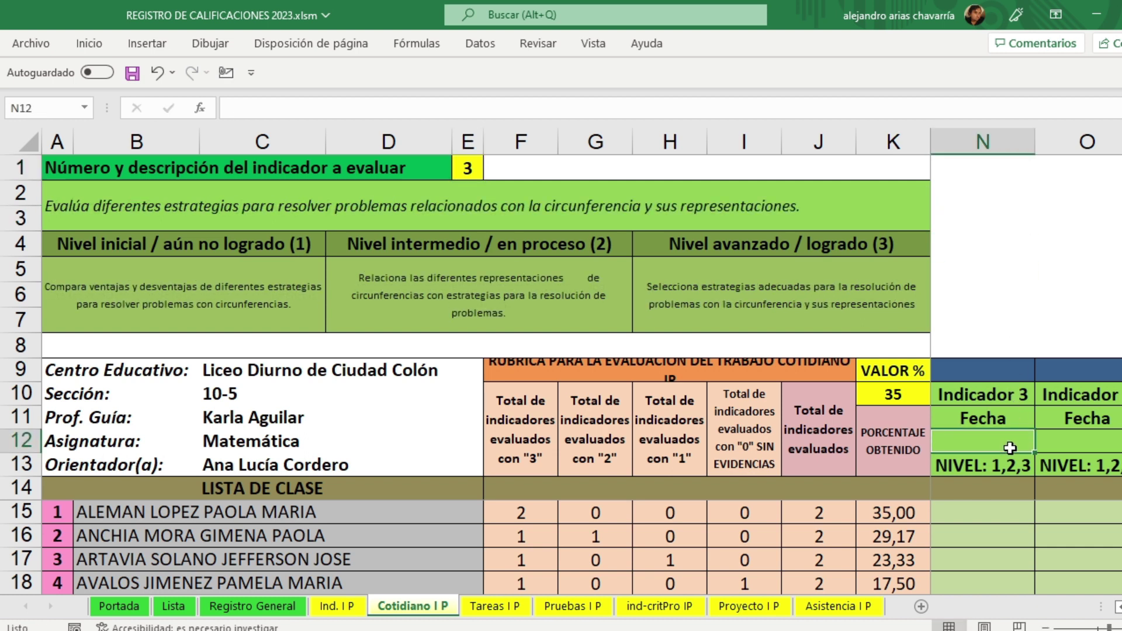
Step: Zoom in and date indicator 3 as 17 enero
click(1120, 607)
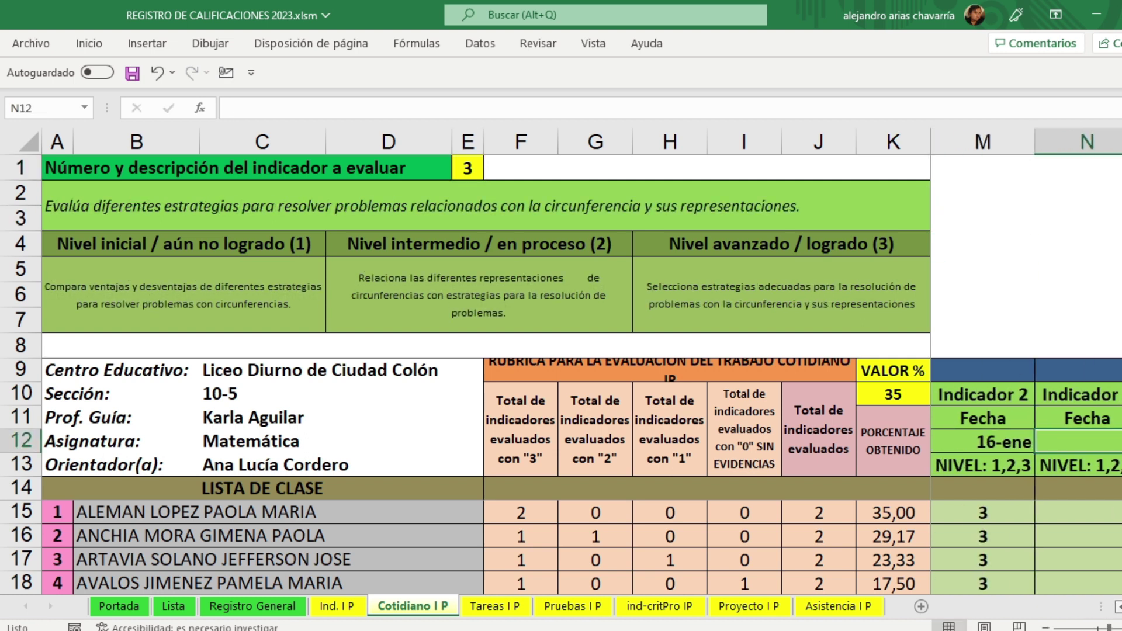
click(1121, 608)
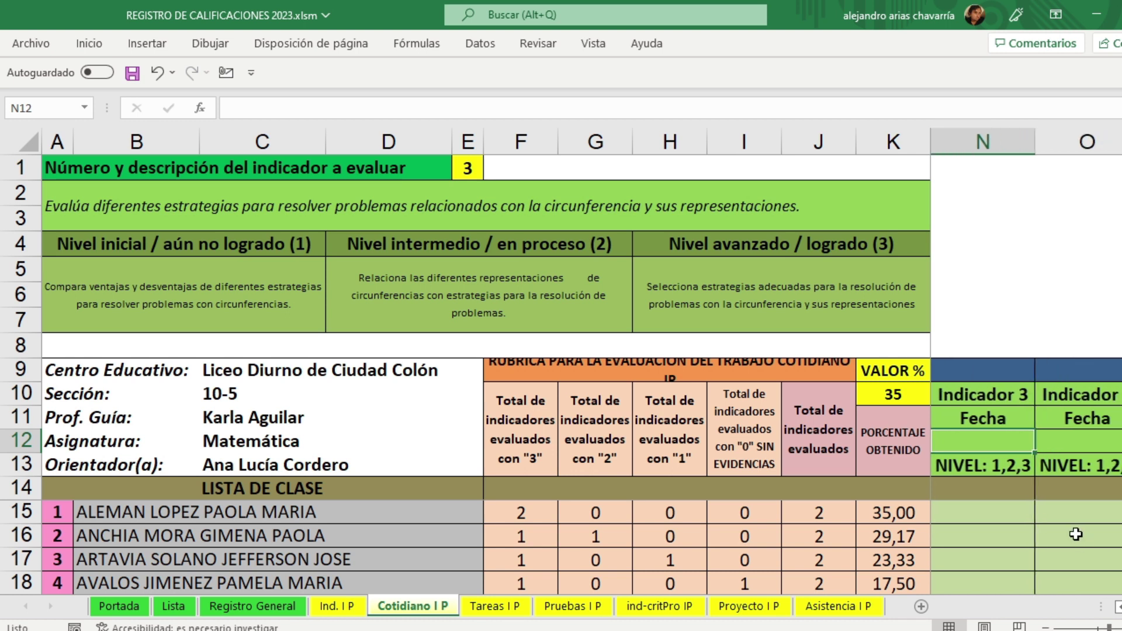
text(17 enero)
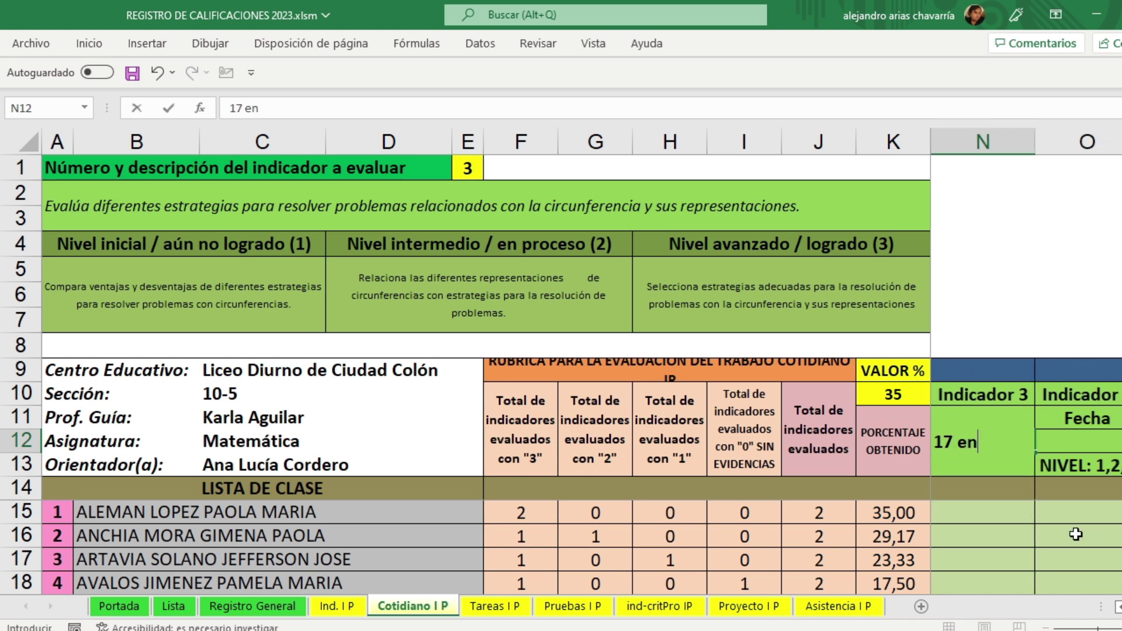
key(Return)
key(Return)
key(Return)
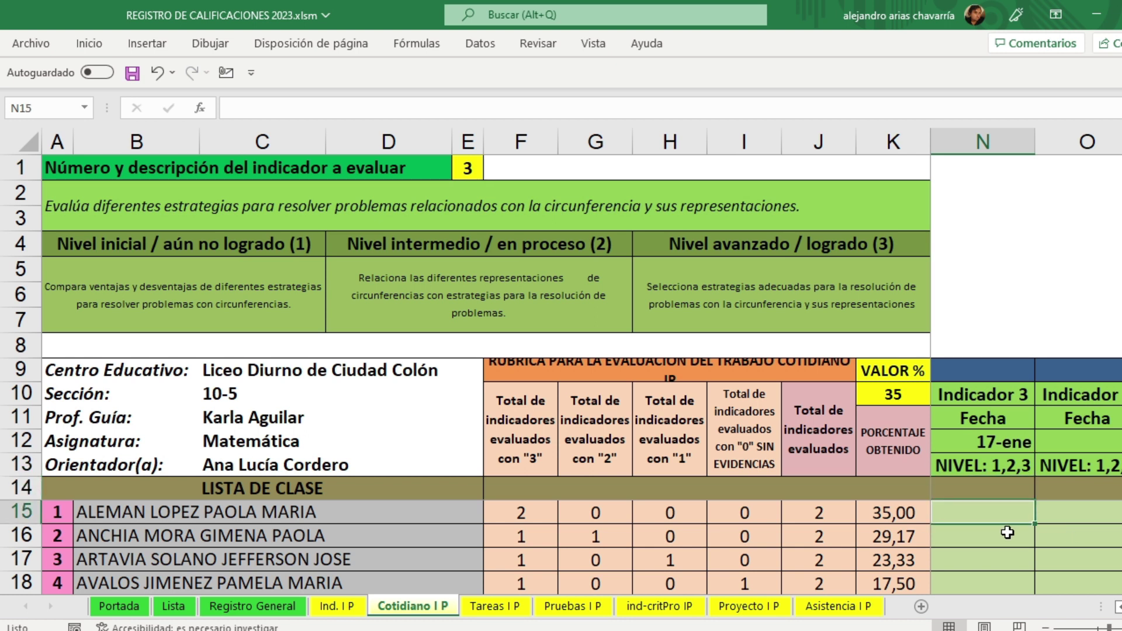
Step: Enter indicator 3 levels 1, 2, 3, 3 and 3 for the first five students
text(1)
key(Return)
text(2)
key(Return)
text(3)
key(Return)
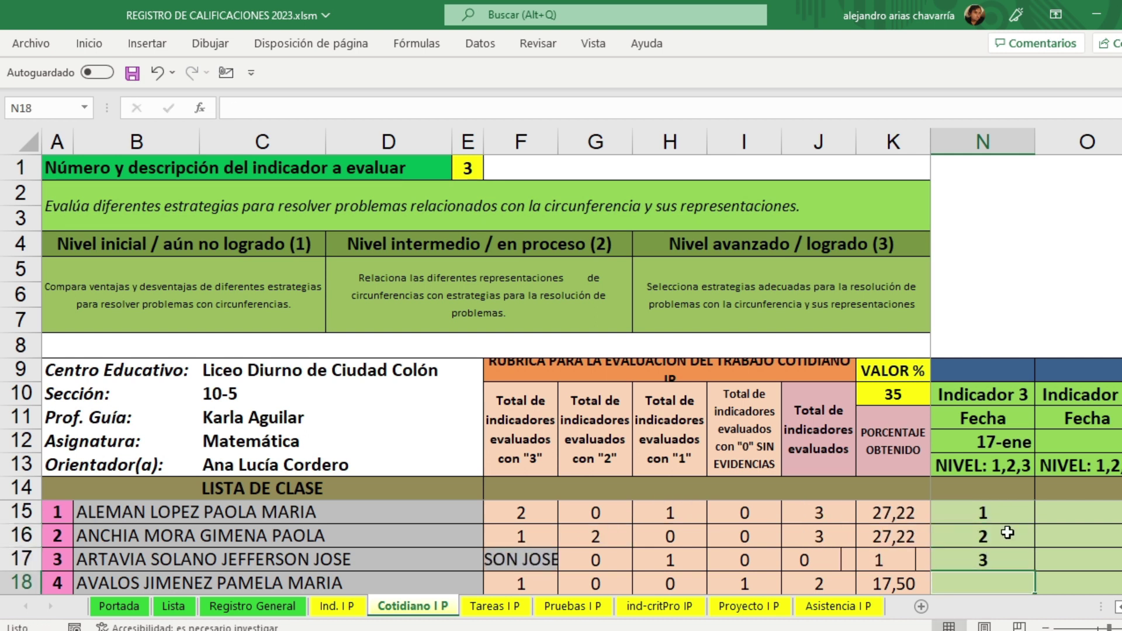
key(Return)
text(3)
key(Return)
key(Up)
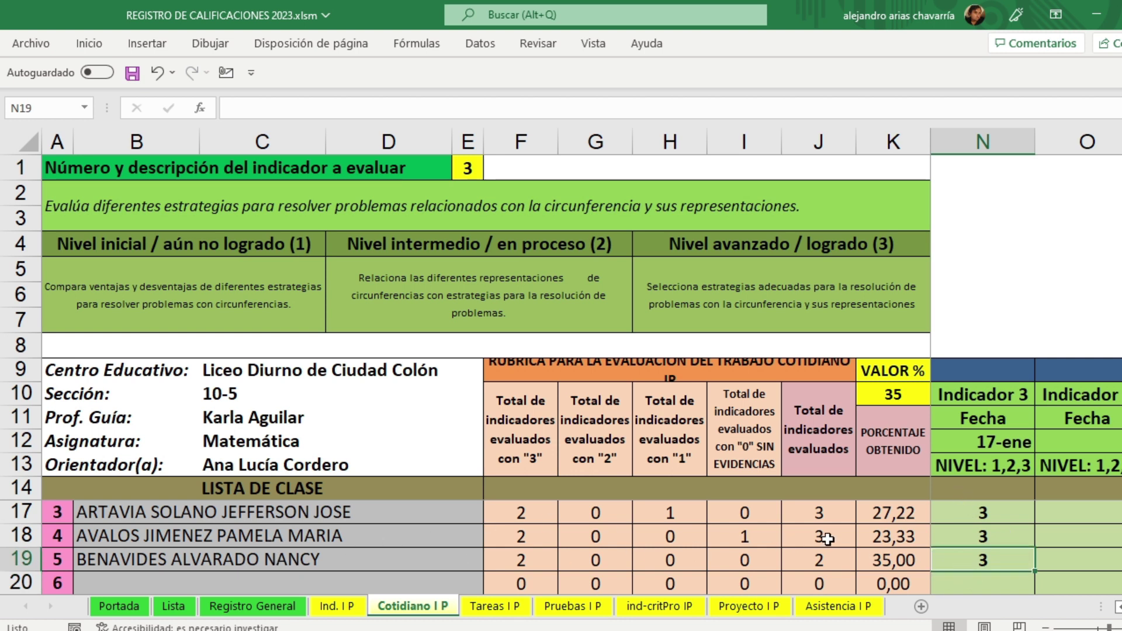
click(472, 169)
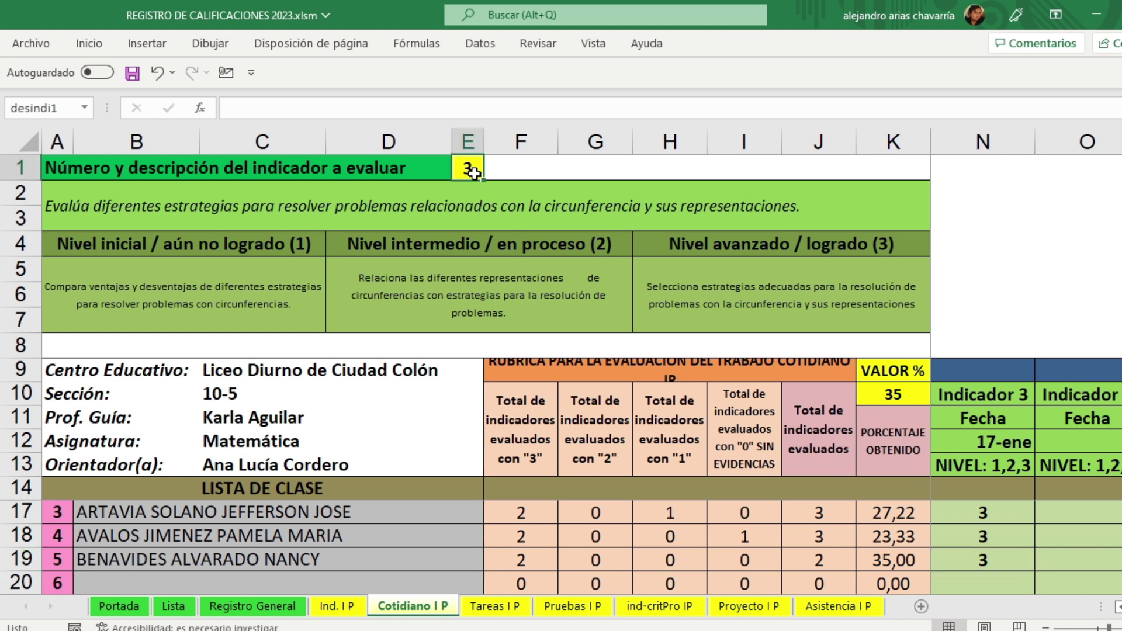
text(4)
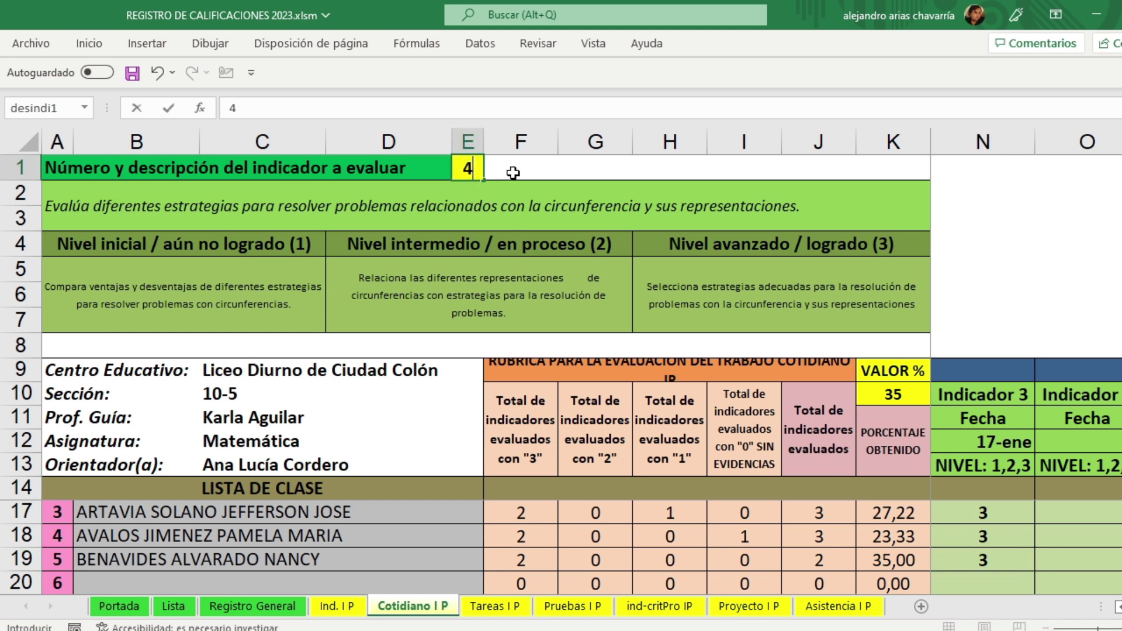
click(519, 168)
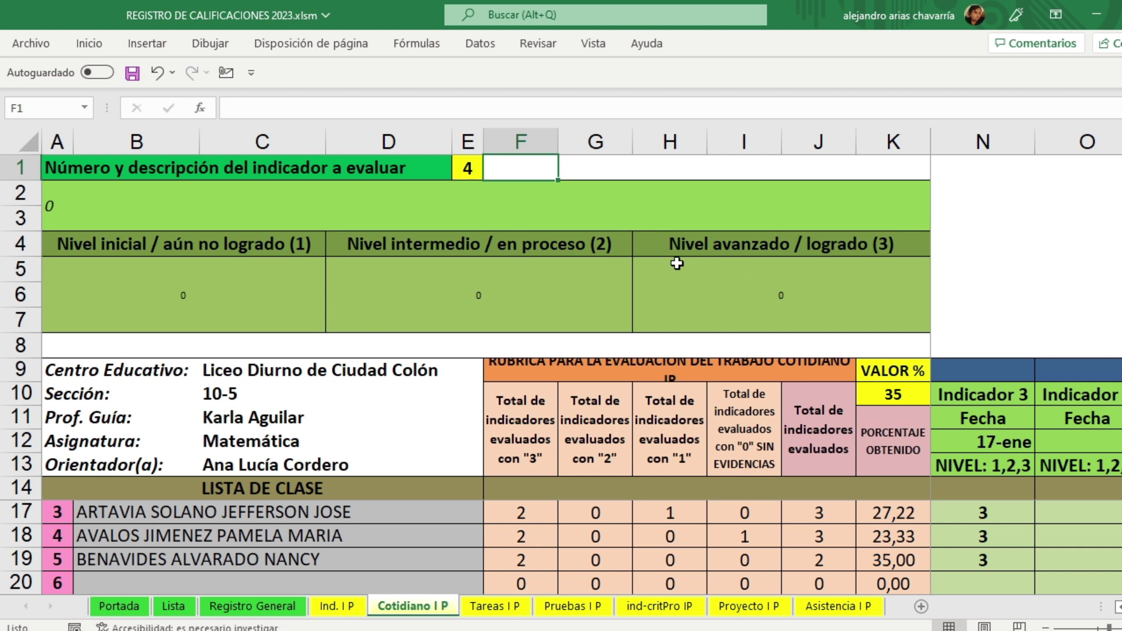
click(469, 170)
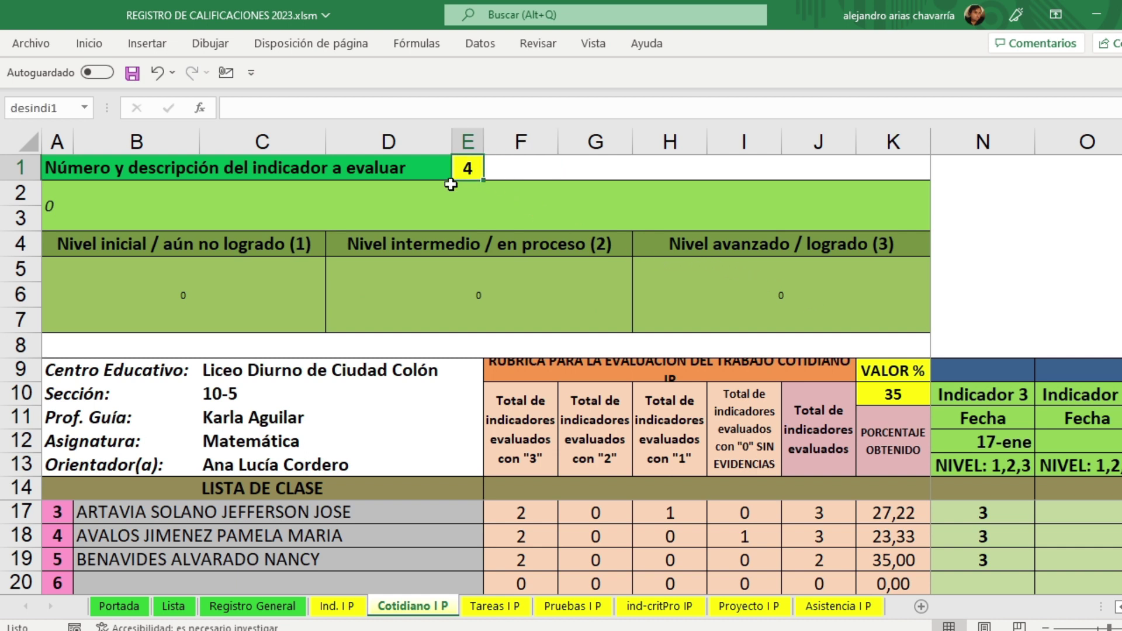
text(3)
click(1036, 252)
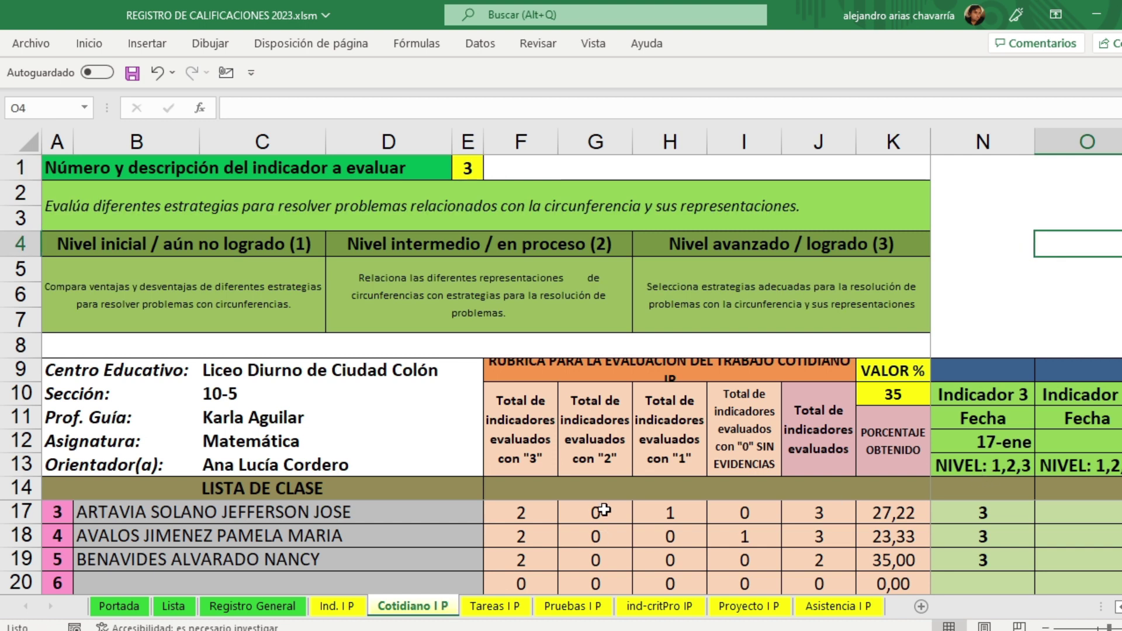
scroll(551, 522, up, 1)
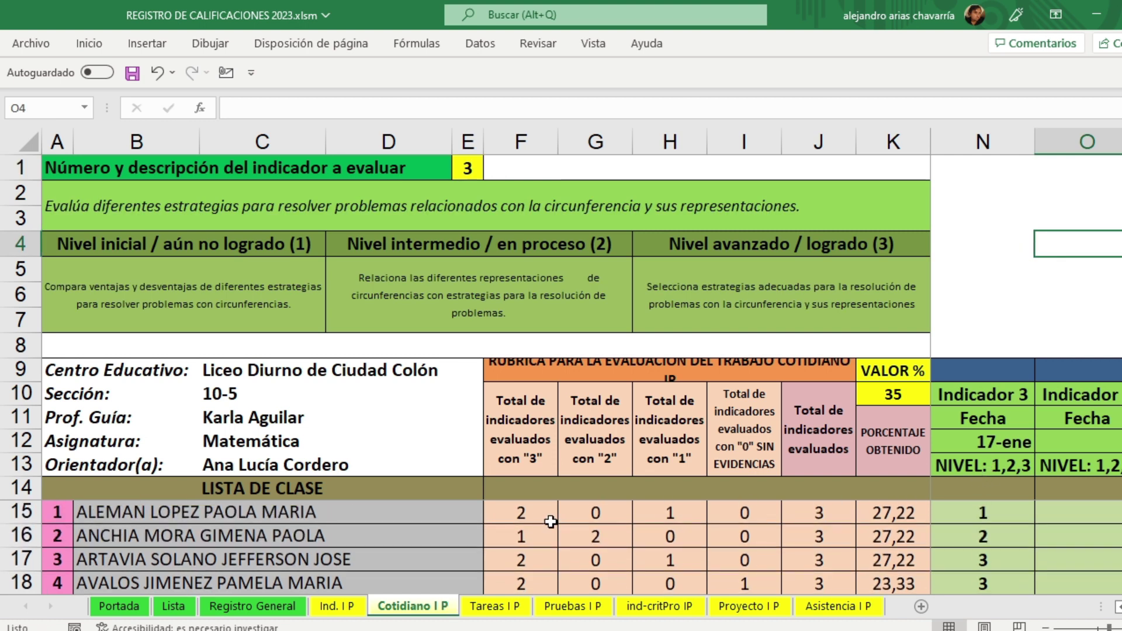
Step: Zoom out and inspect the first student's rubric counts, dismissing the protected-sheet warning
click(1045, 627)
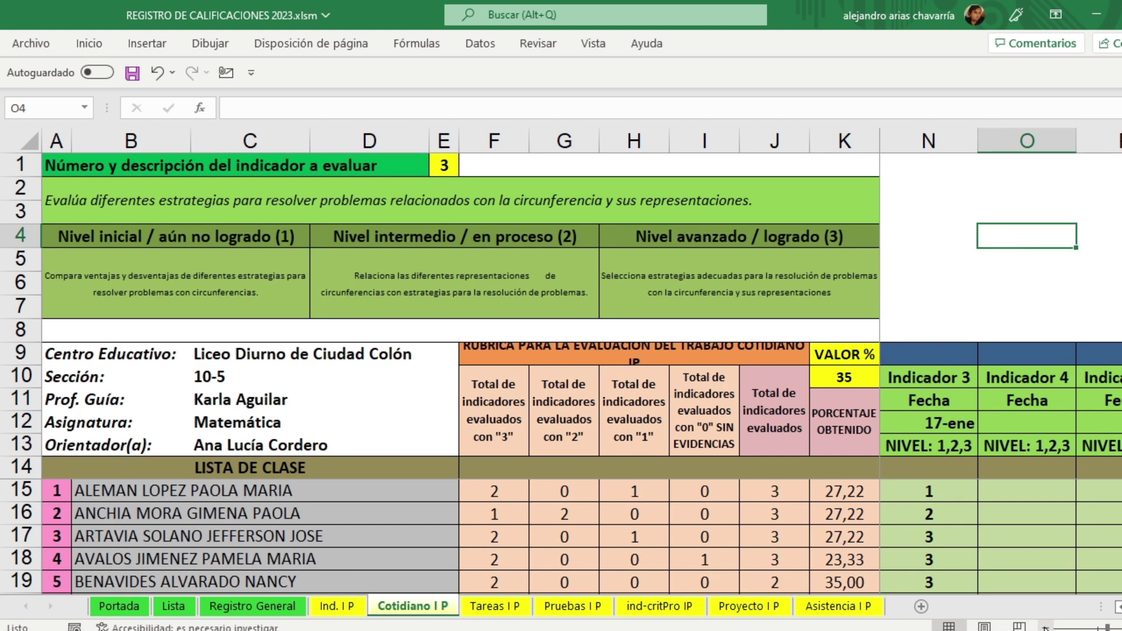
click(506, 496)
click(558, 495)
click(628, 494)
click(781, 495)
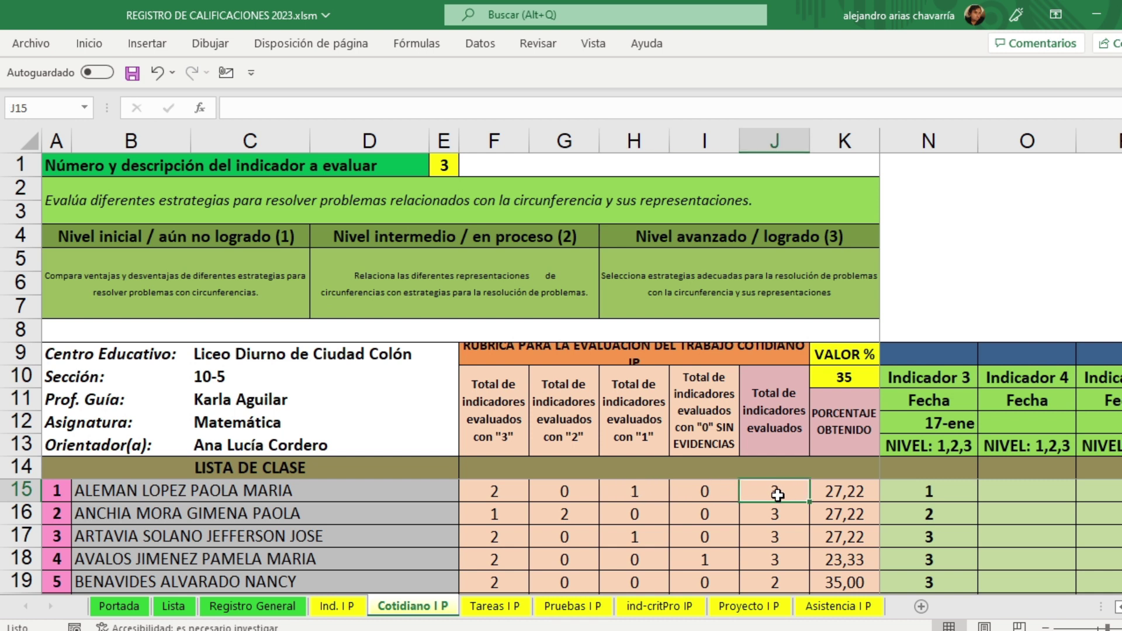
click(625, 491)
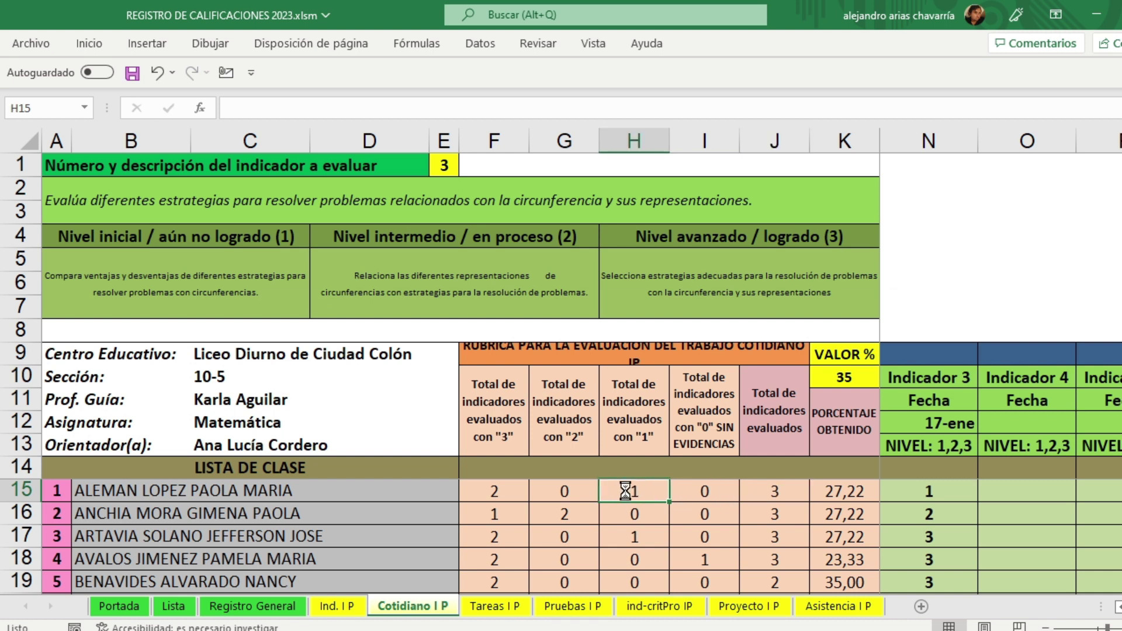
double_click(625, 491)
click(618, 377)
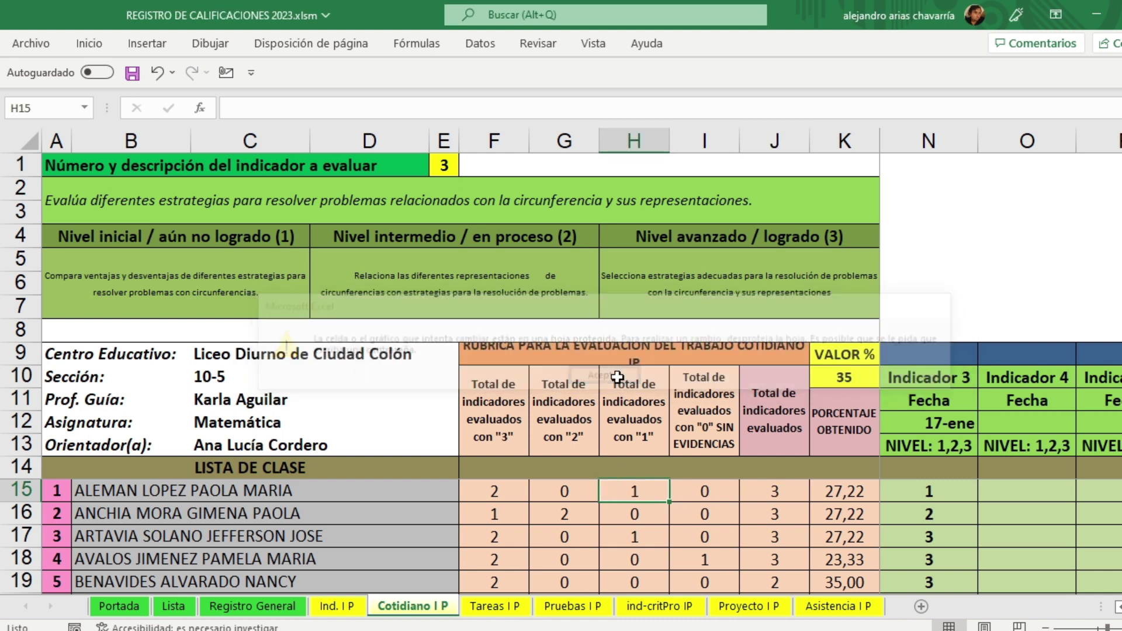
Step: Select the evaluated-indicator totals to read their sum, then pick the fifth student's Indicador 2 cell
click(790, 492)
drag(791, 492, 779, 584)
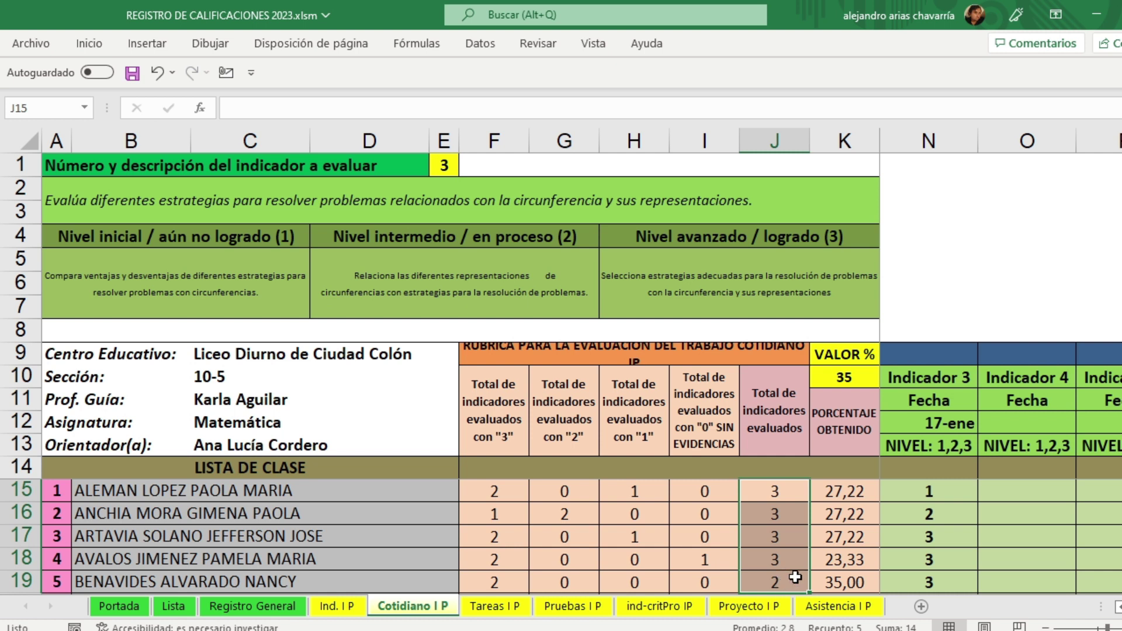
click(1023, 579)
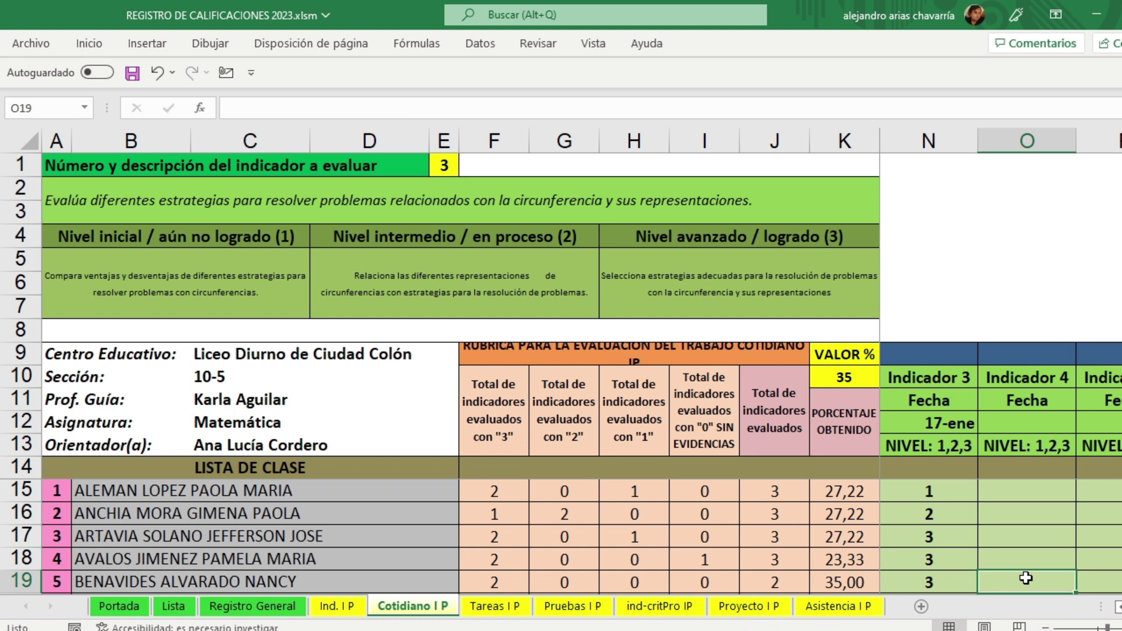
scroll(1117, 610, left, 2)
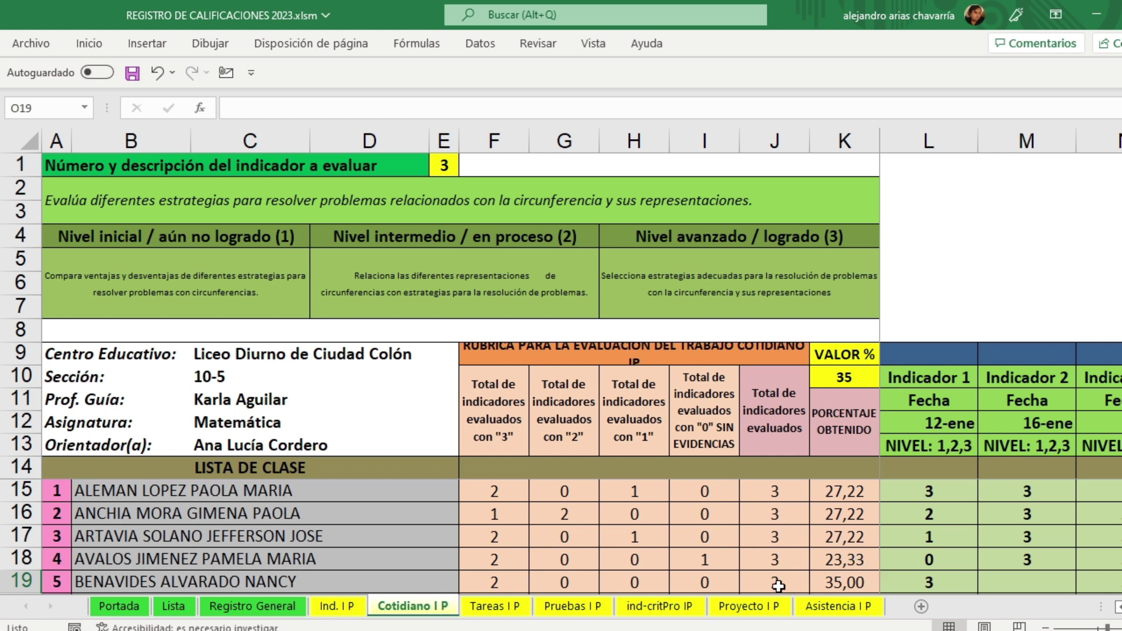
click(1030, 586)
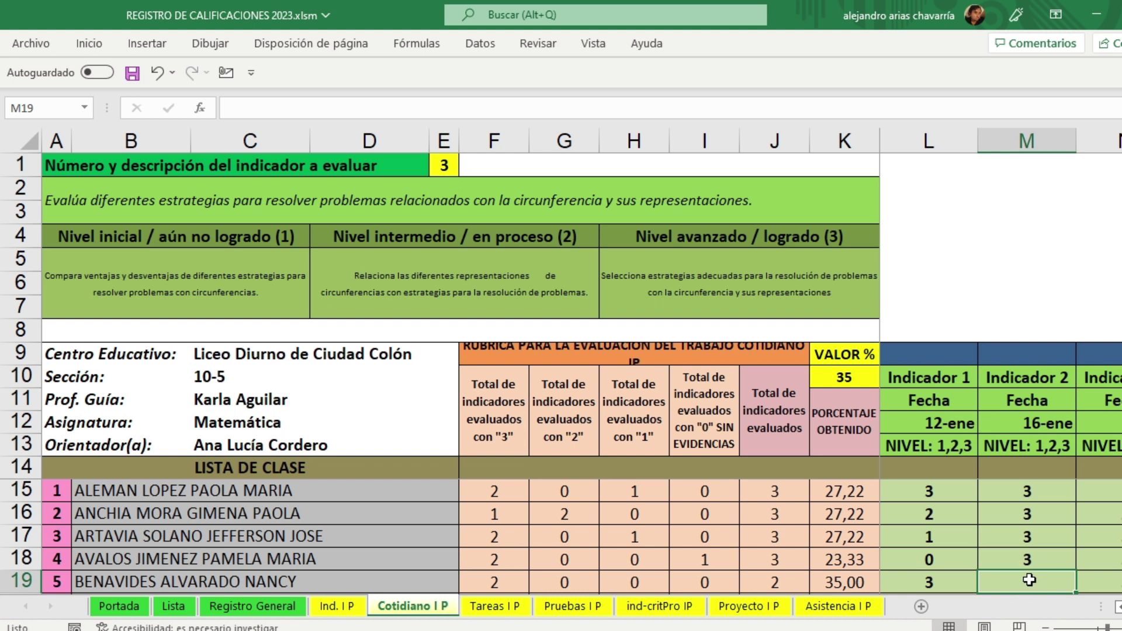
Step: Enter 0 for the fifth student's Indicador 2 and check the totals and percentage
text(0)
key(Tab)
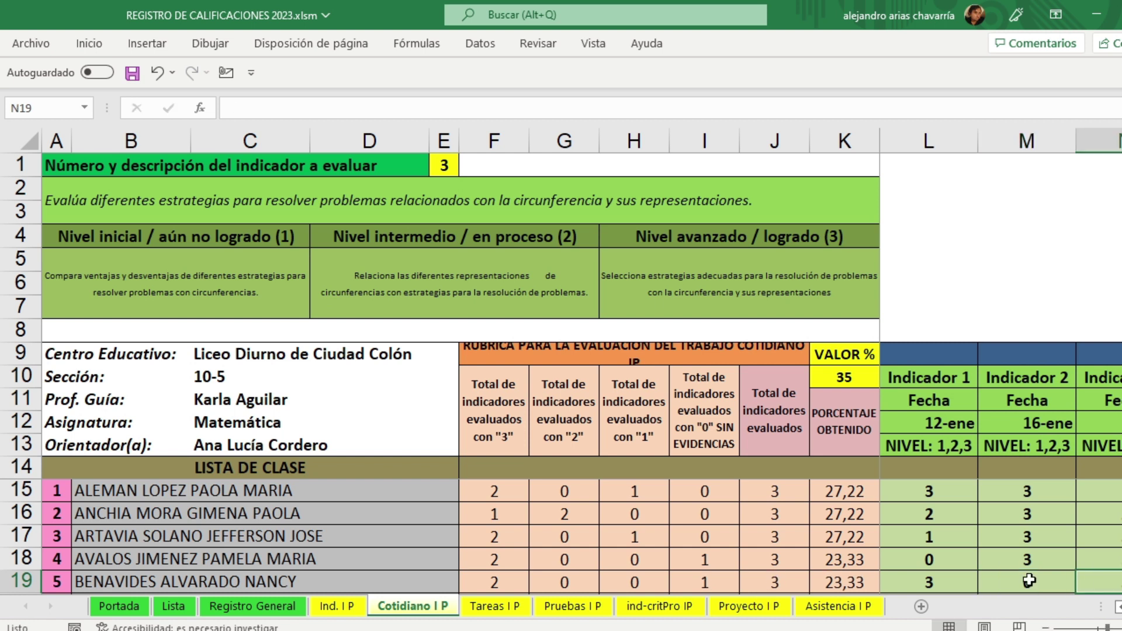
drag(772, 490, 780, 589)
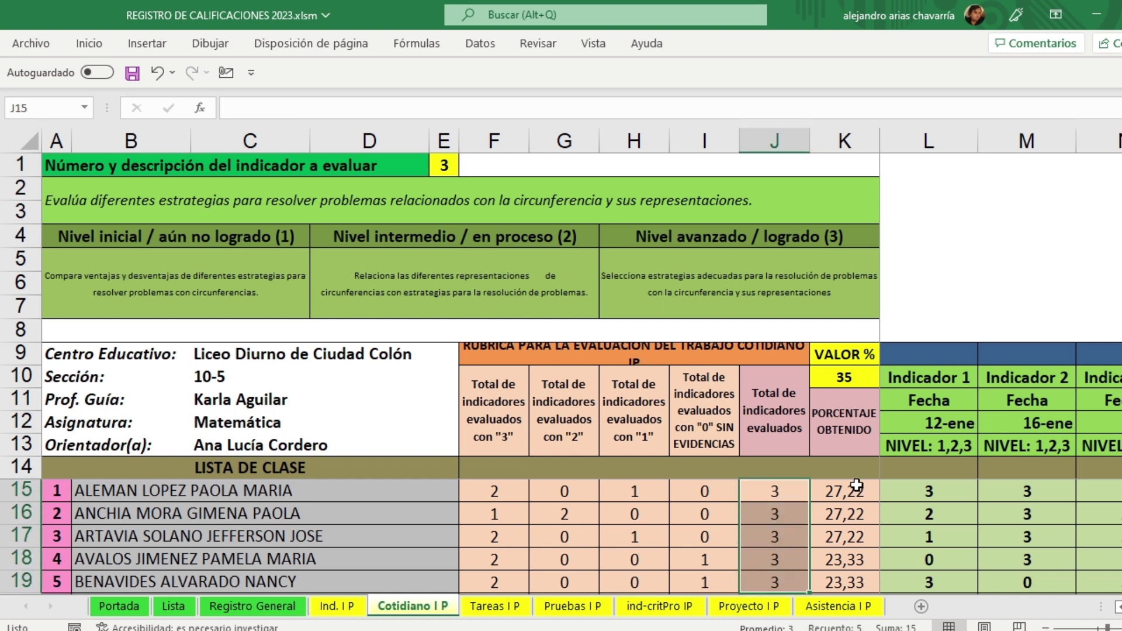
click(846, 583)
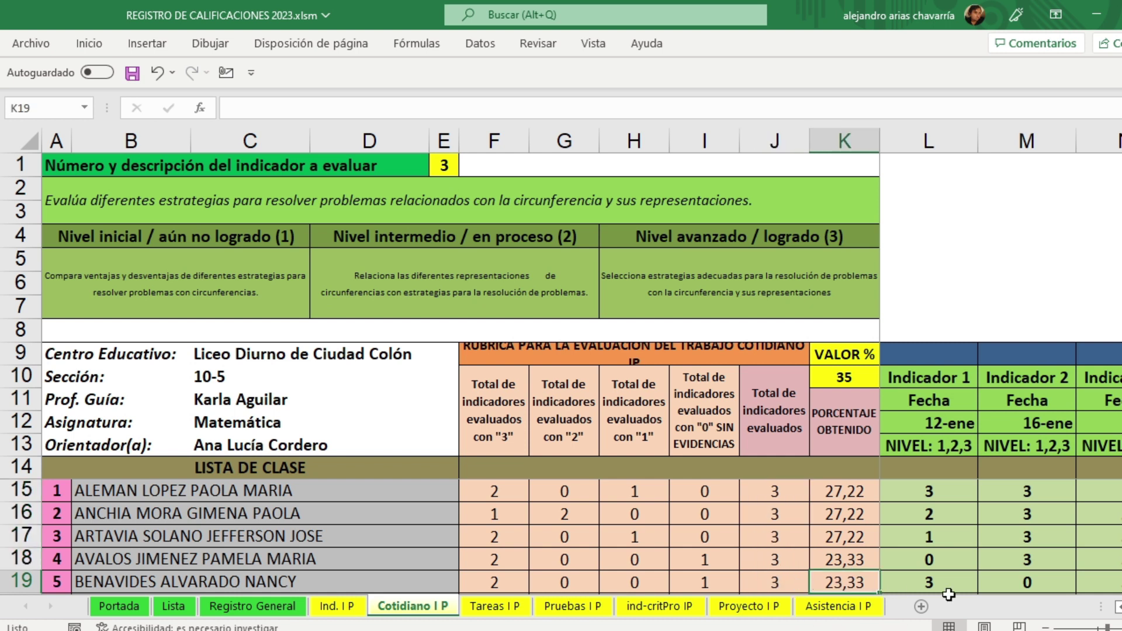
click(1041, 583)
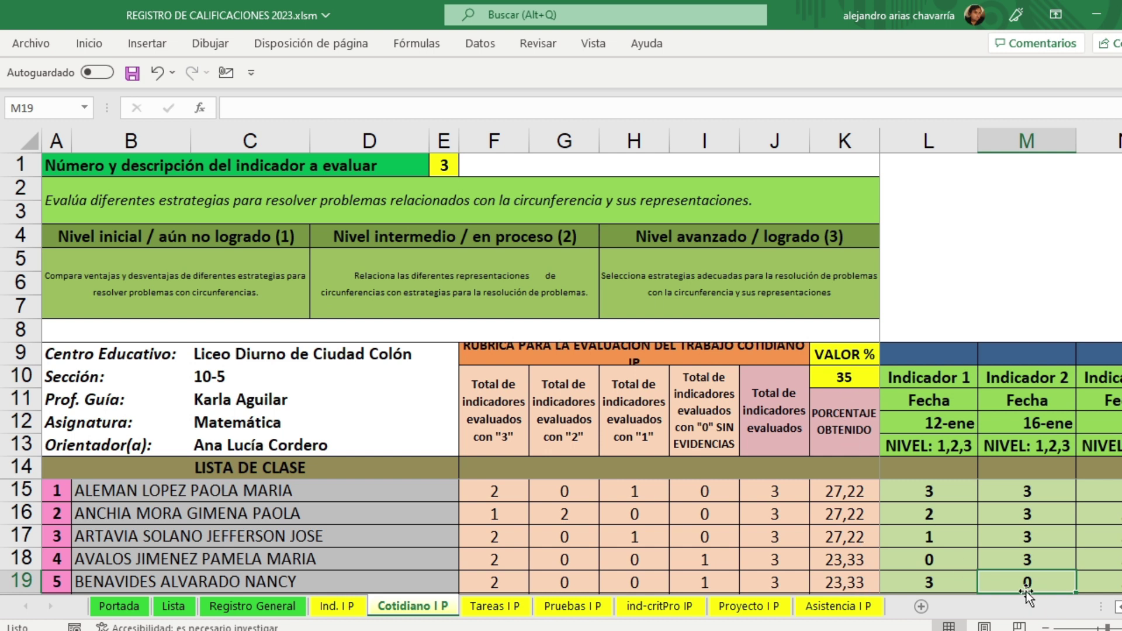
Step: Clear and re-enter the fifth student's 0 score, then save the workbook
key(Delete)
click(1042, 561)
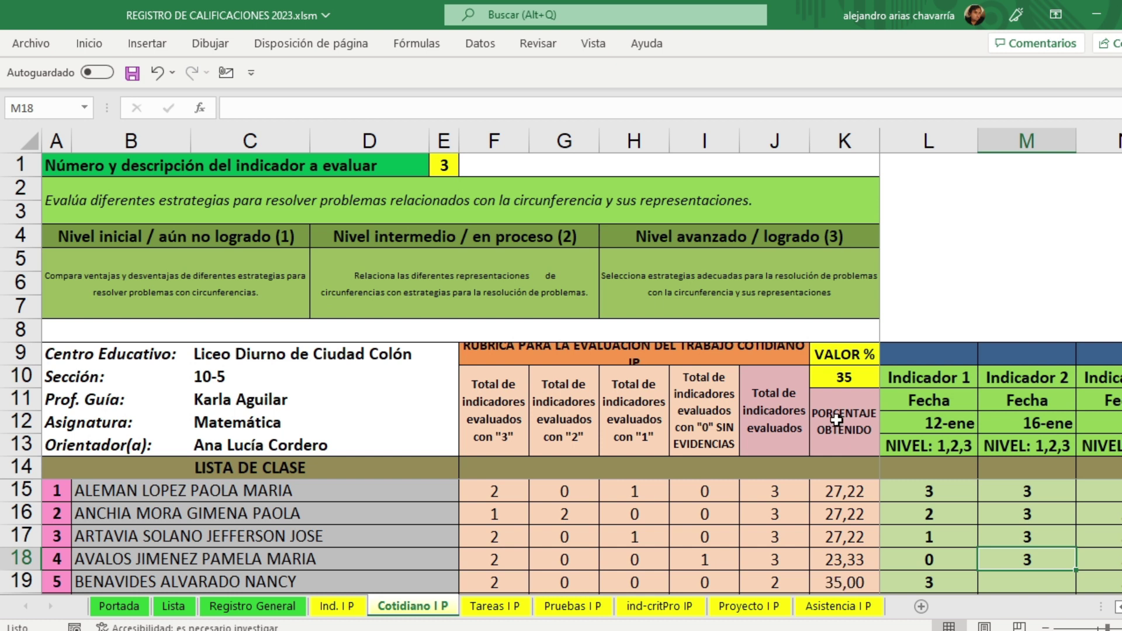
click(1029, 583)
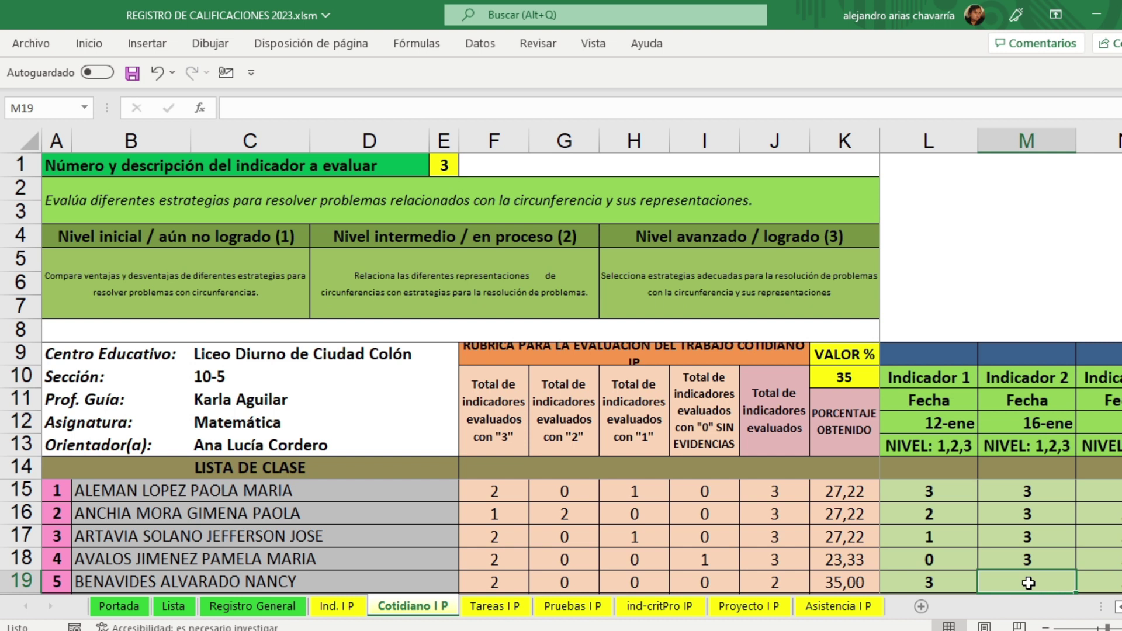
text(0)
key(Tab)
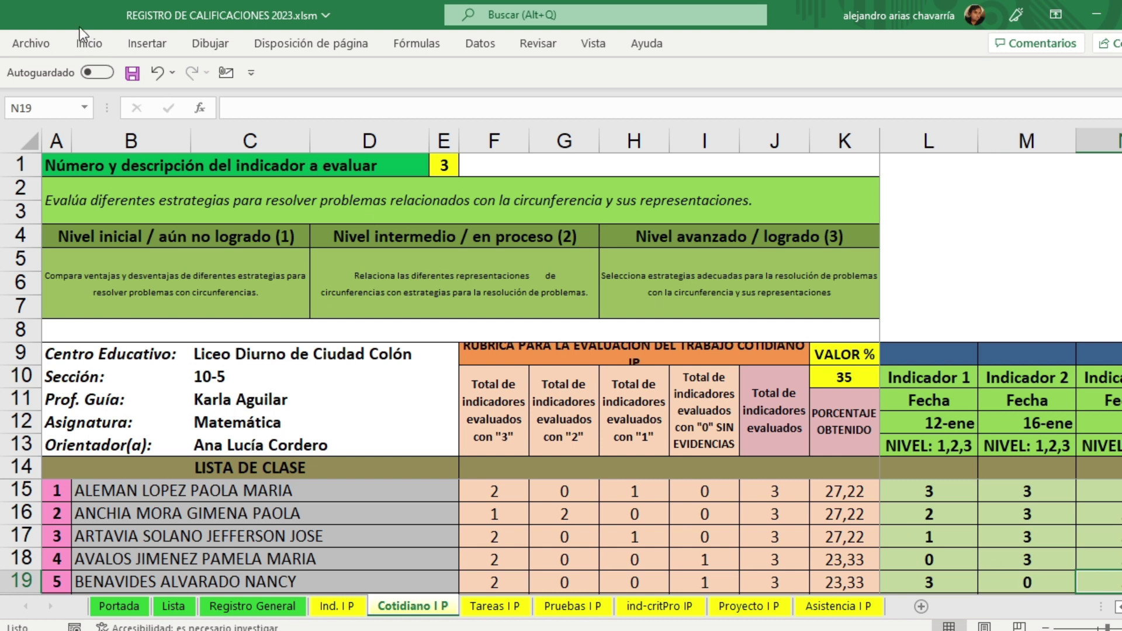
click(134, 75)
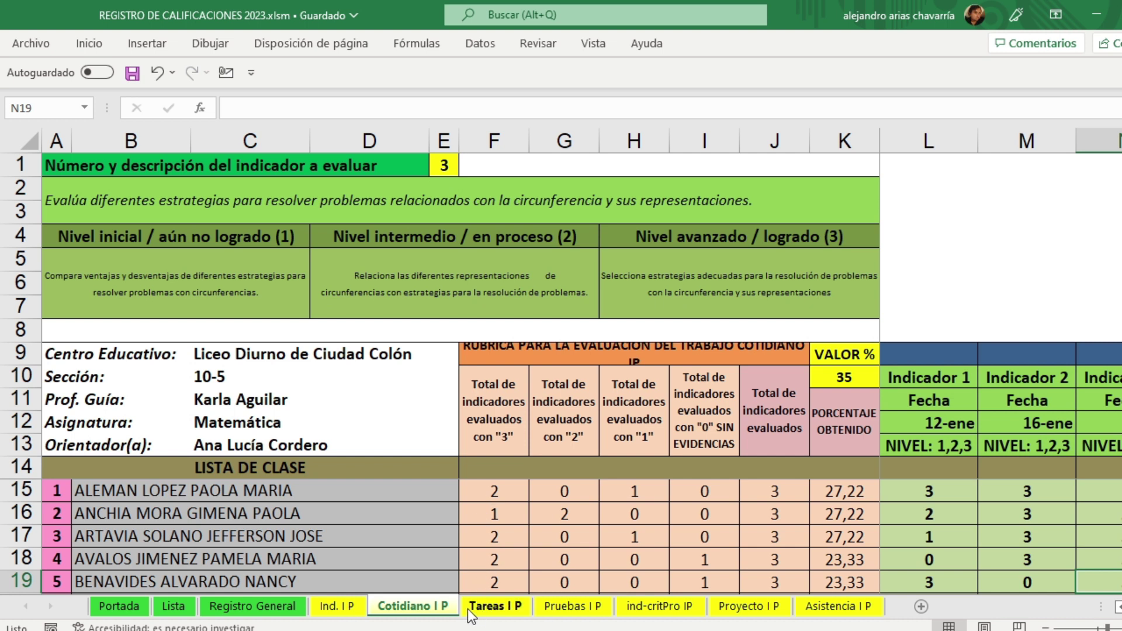
Step: Switch to Tareas I P and inspect the heading cells above Indicador 1 and Indicador 2
click(507, 609)
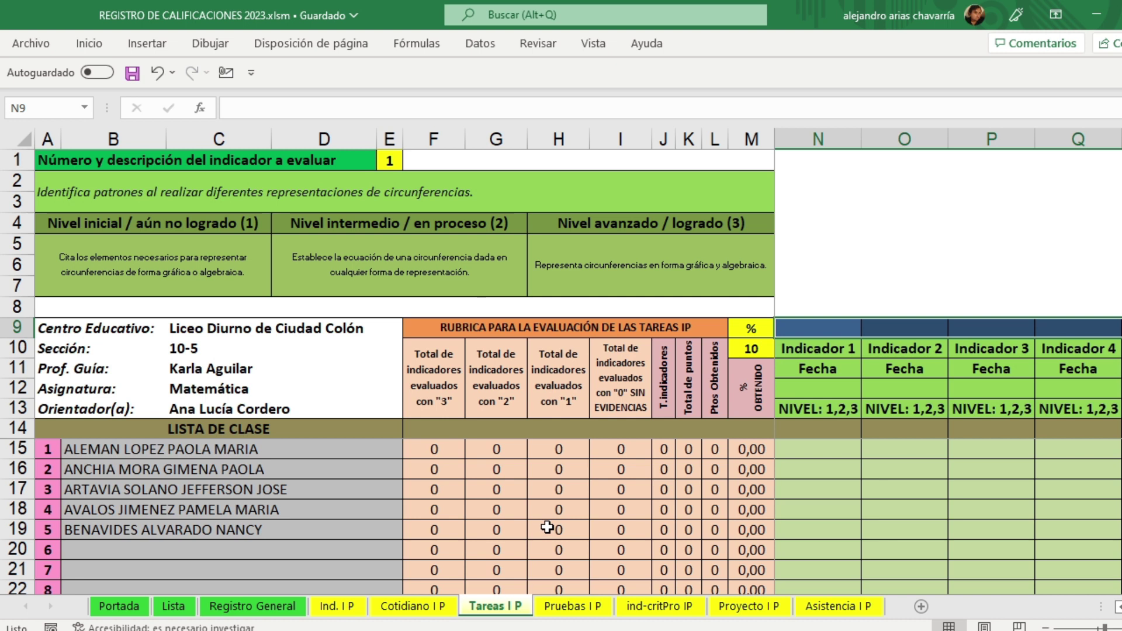
click(845, 499)
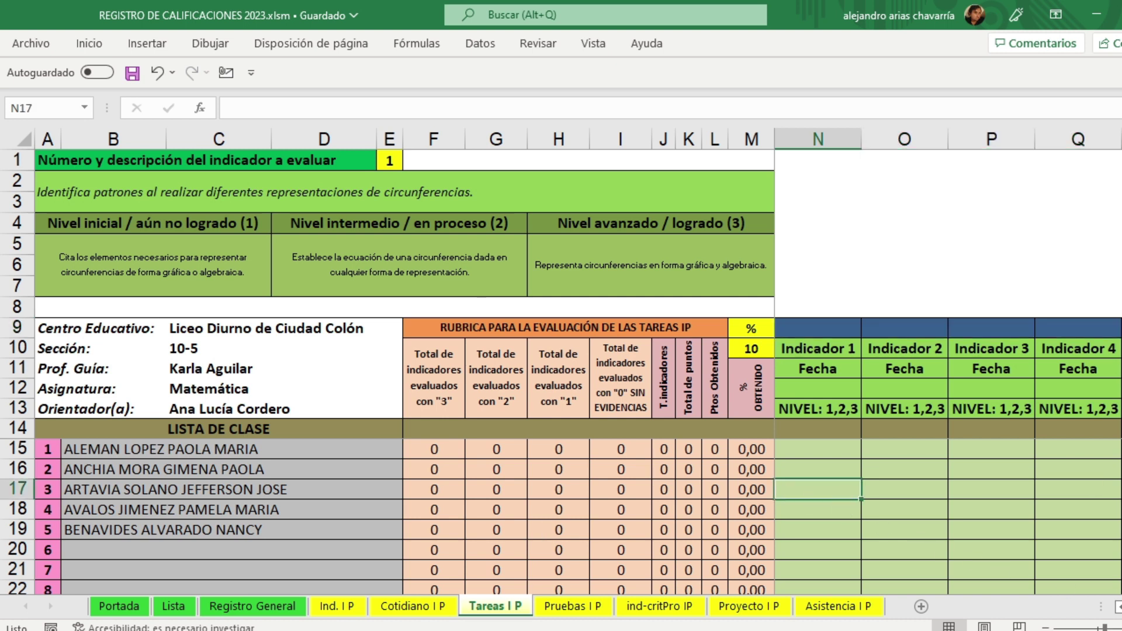
scroll(561, 361, up, 3)
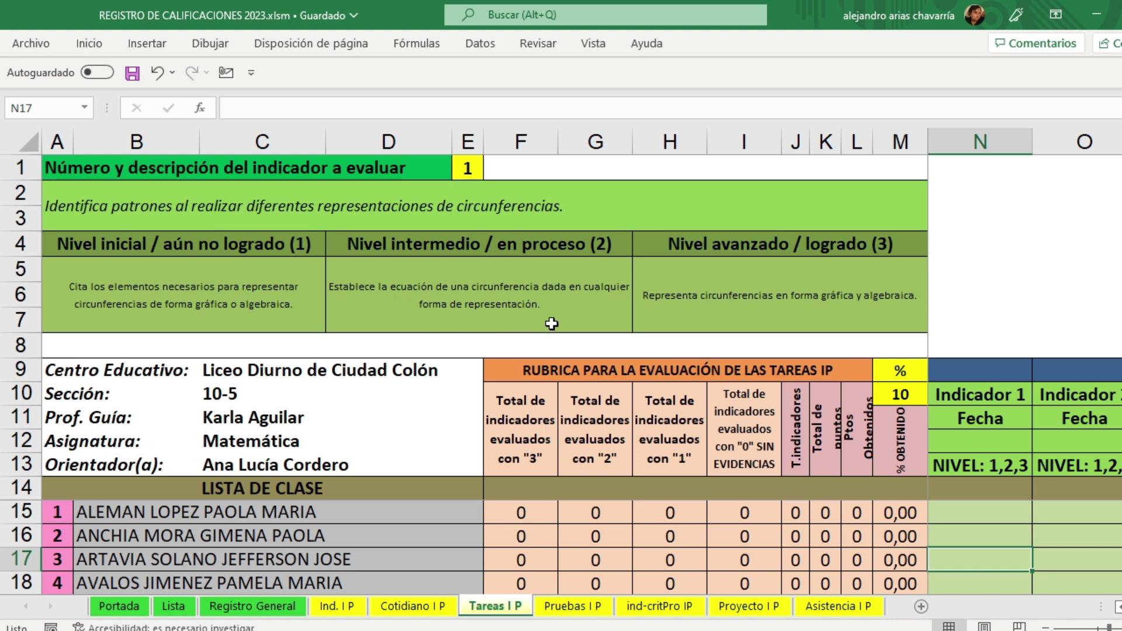
click(984, 373)
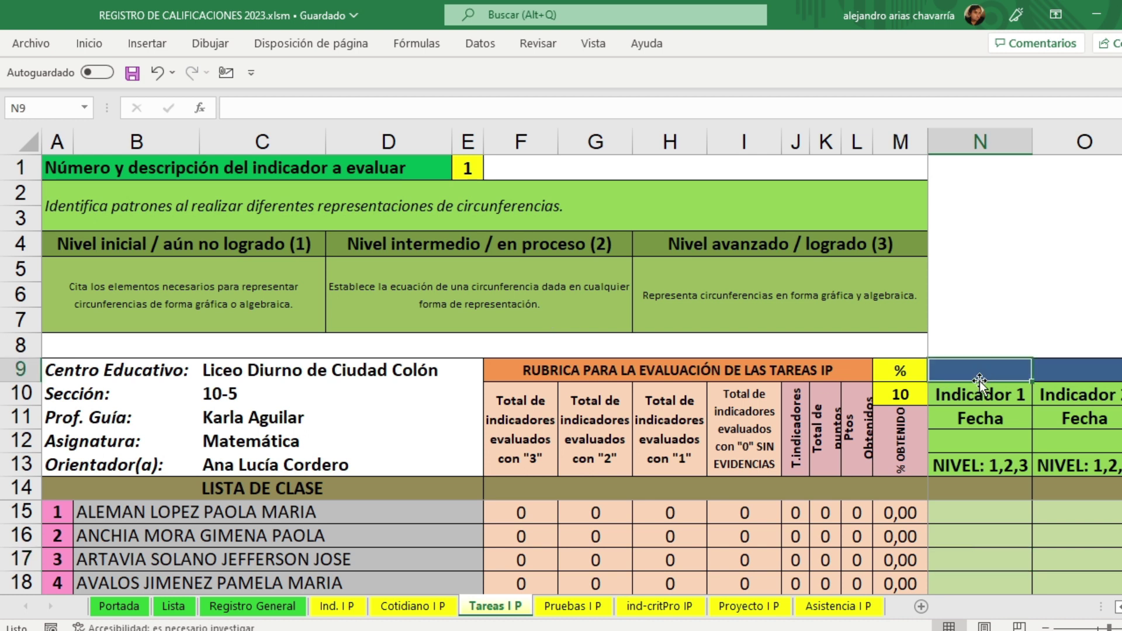
click(1012, 397)
click(1011, 373)
click(1090, 393)
click(1096, 372)
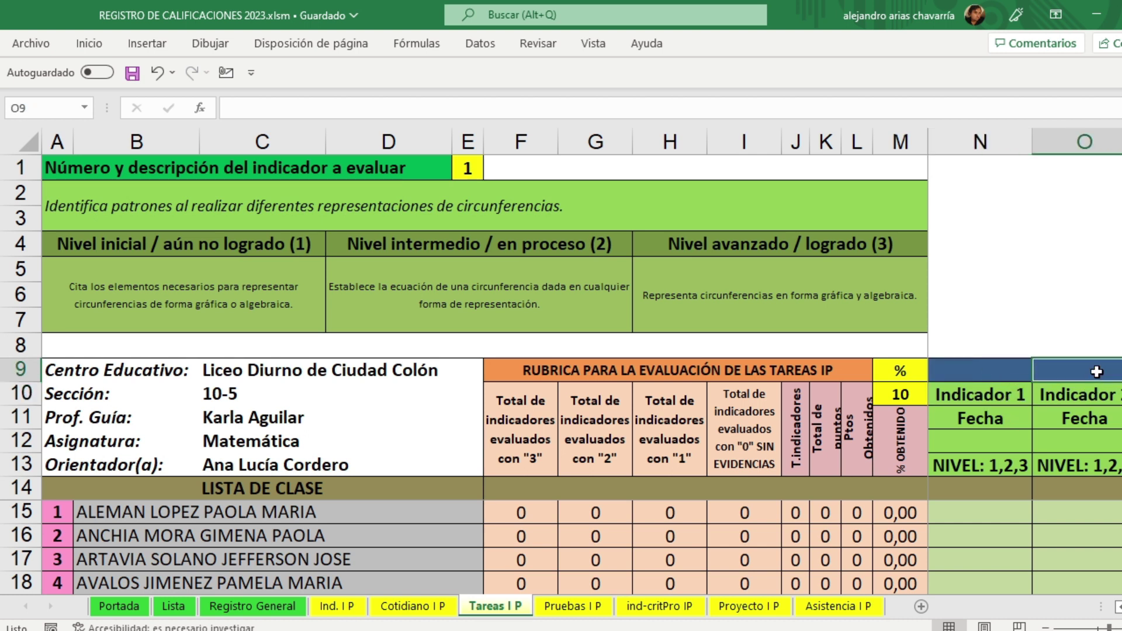
Step: Head the first task column 'tarea 1' and date it 12 enero
click(1003, 374)
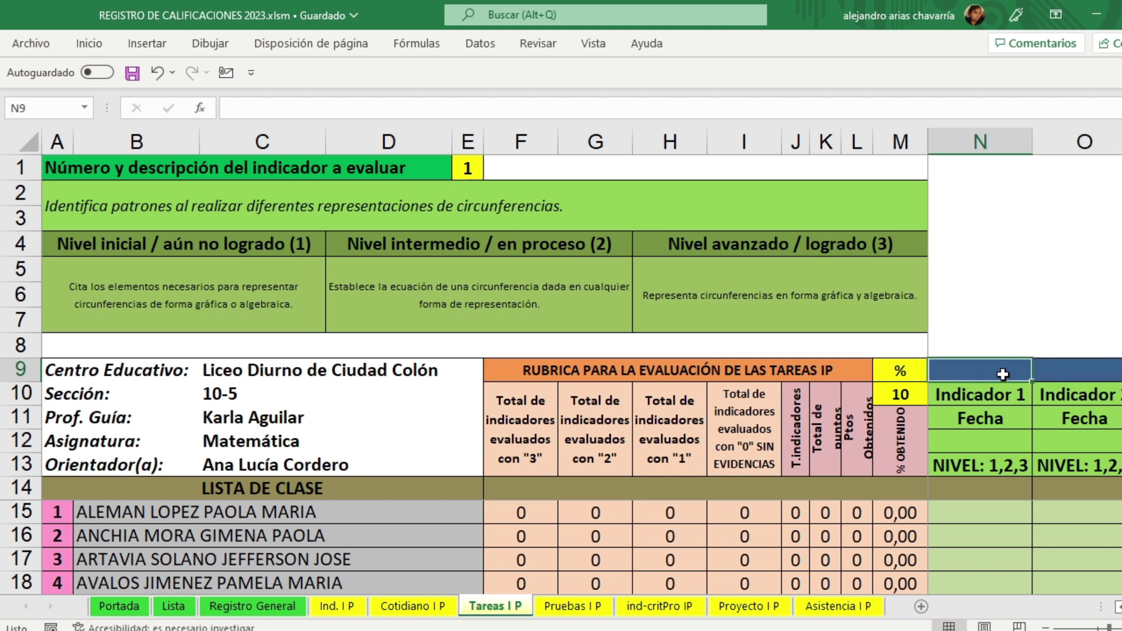
text(tareas)
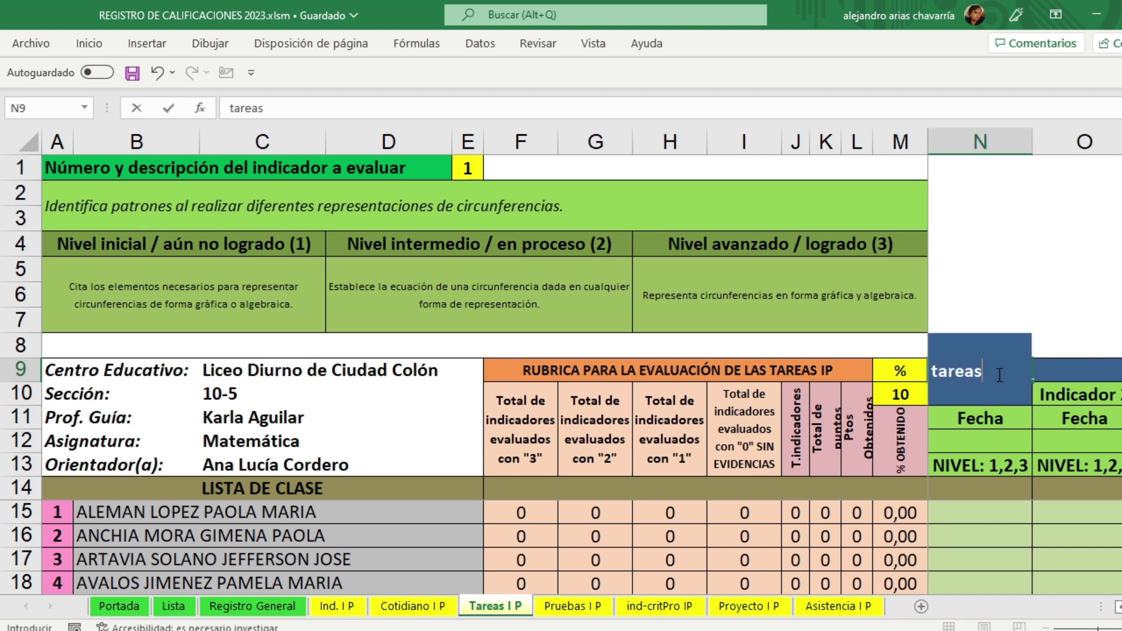
key(BackSpace)
text(1)
key(Return)
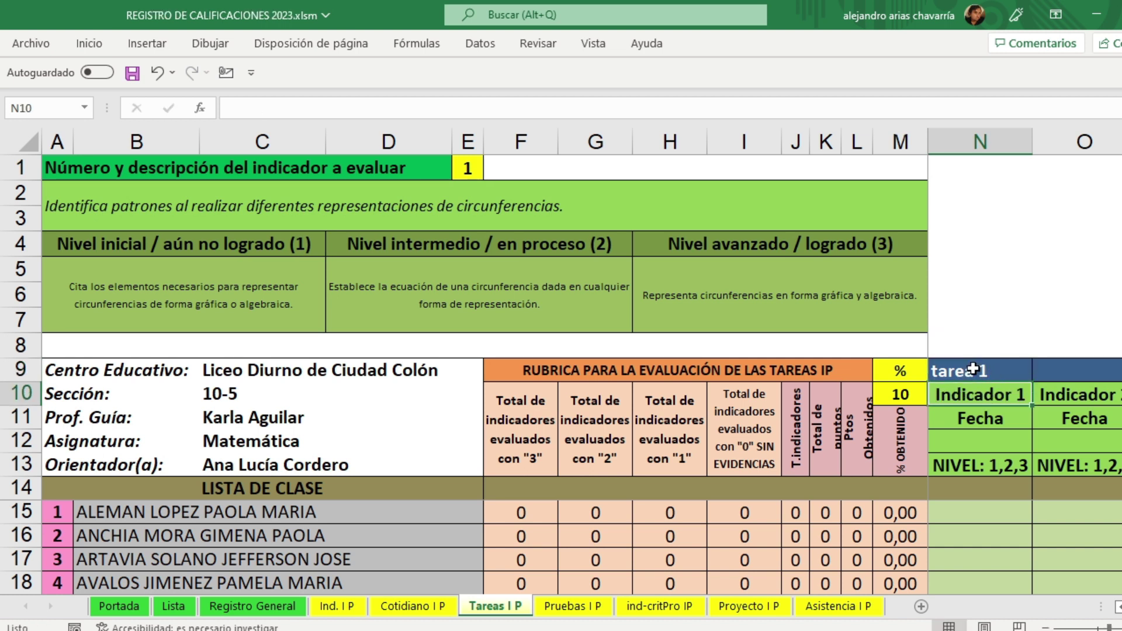
click(973, 372)
click(990, 441)
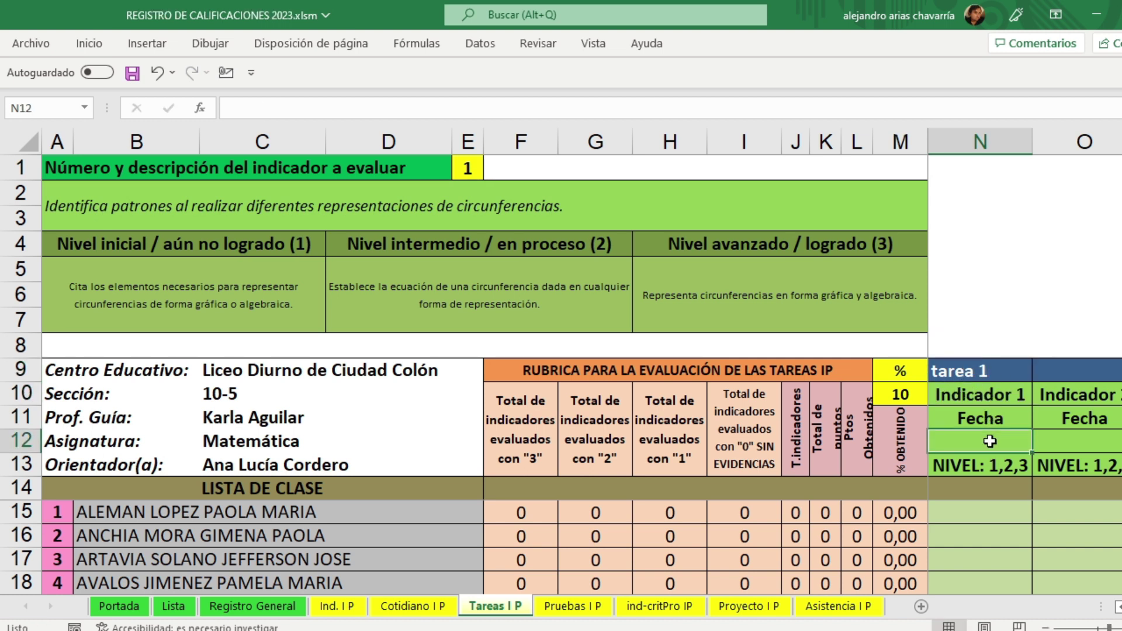
text(12 enero)
key(Return)
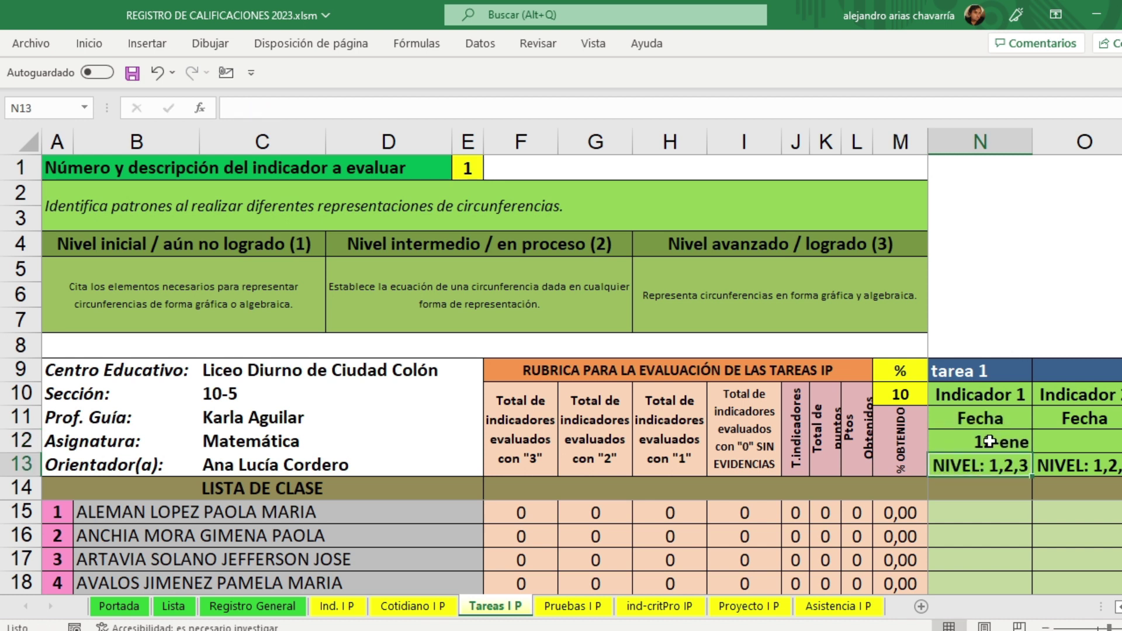
Step: Enter tarea 1 scores 0, 3, 3, 3 and 3 for the five students
click(992, 511)
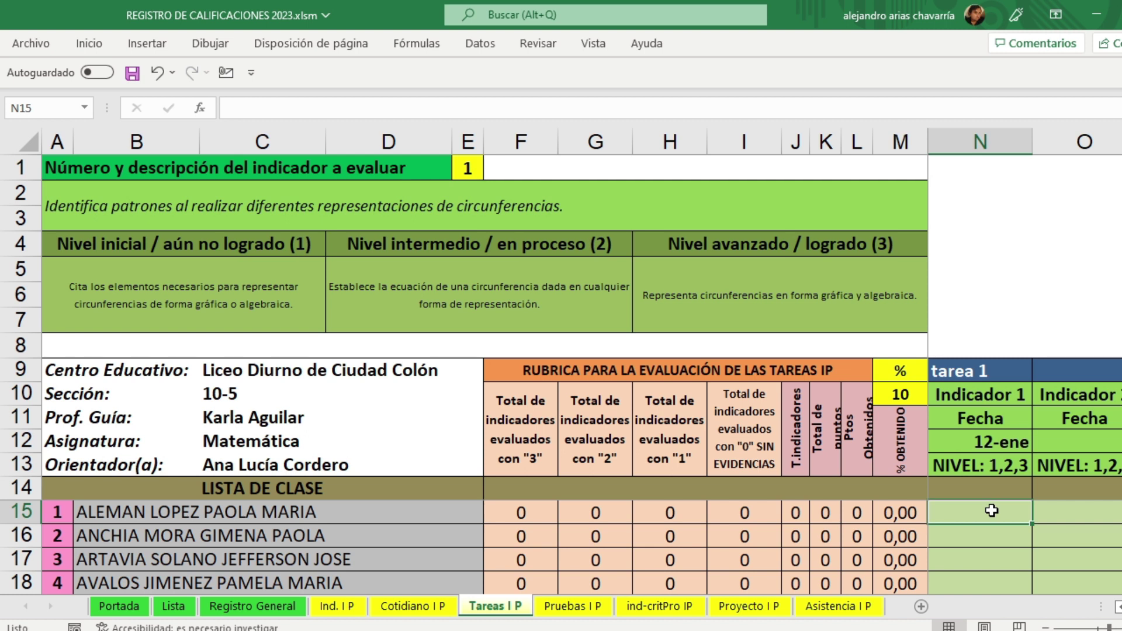
text(0)
key(Return)
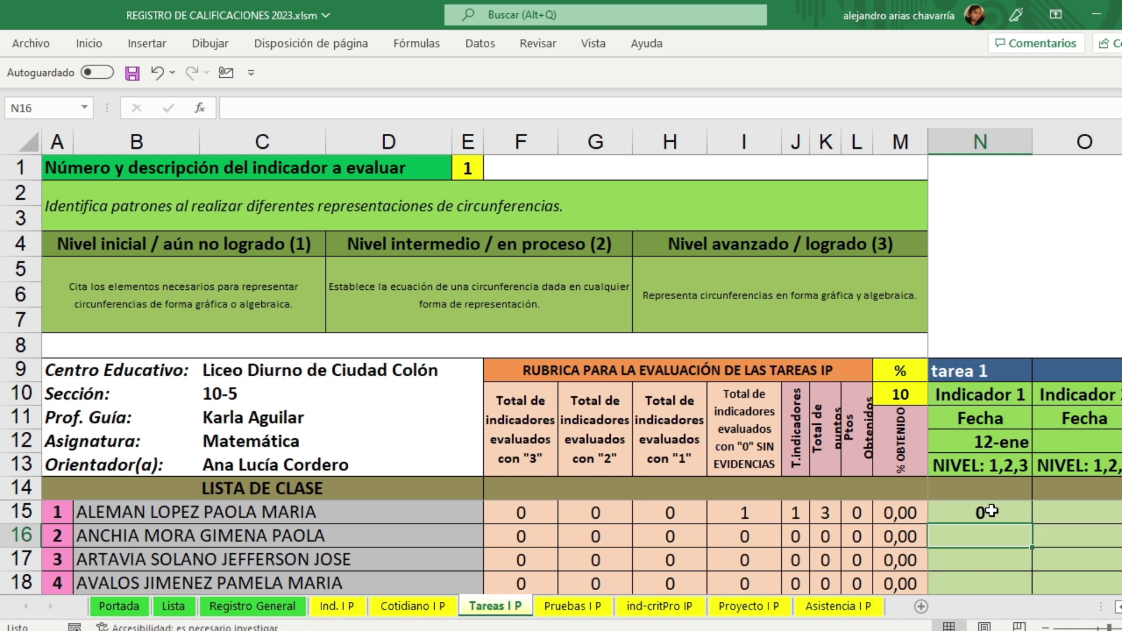
text(3)
key(Return)
text(3)
key(Return)
text(3)
key(Return)
text(3)
key(Return)
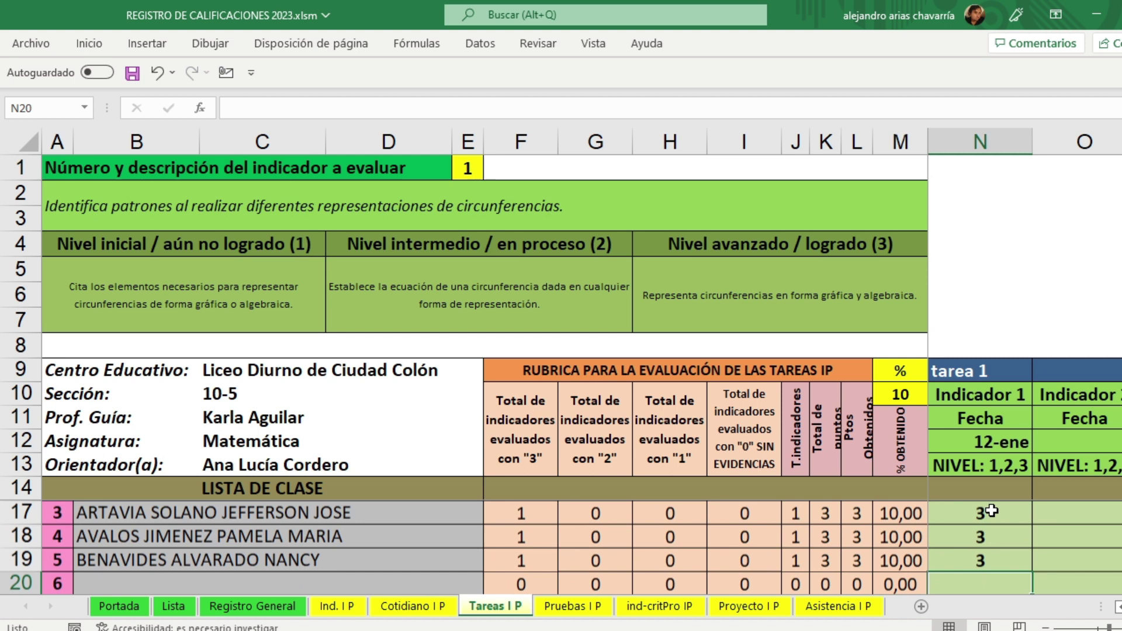
key(Up)
key(Up)
key(Up)
key(Up)
key(Up)
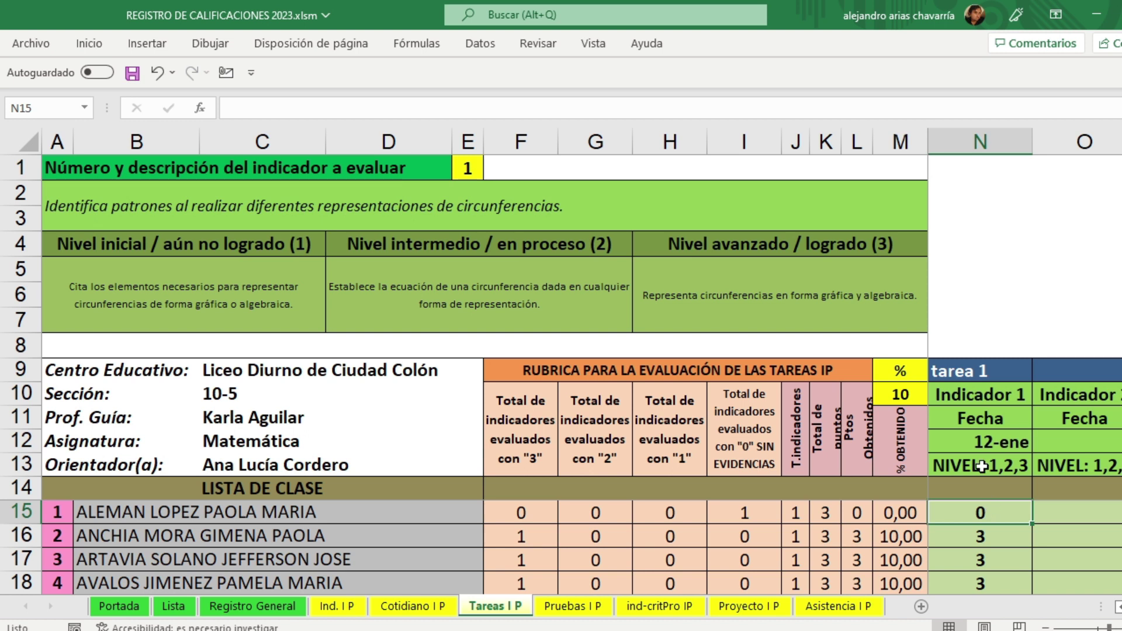
Step: Change the indicator number in E1 to 2, then to 3, so the rubric descriptions refresh
click(475, 167)
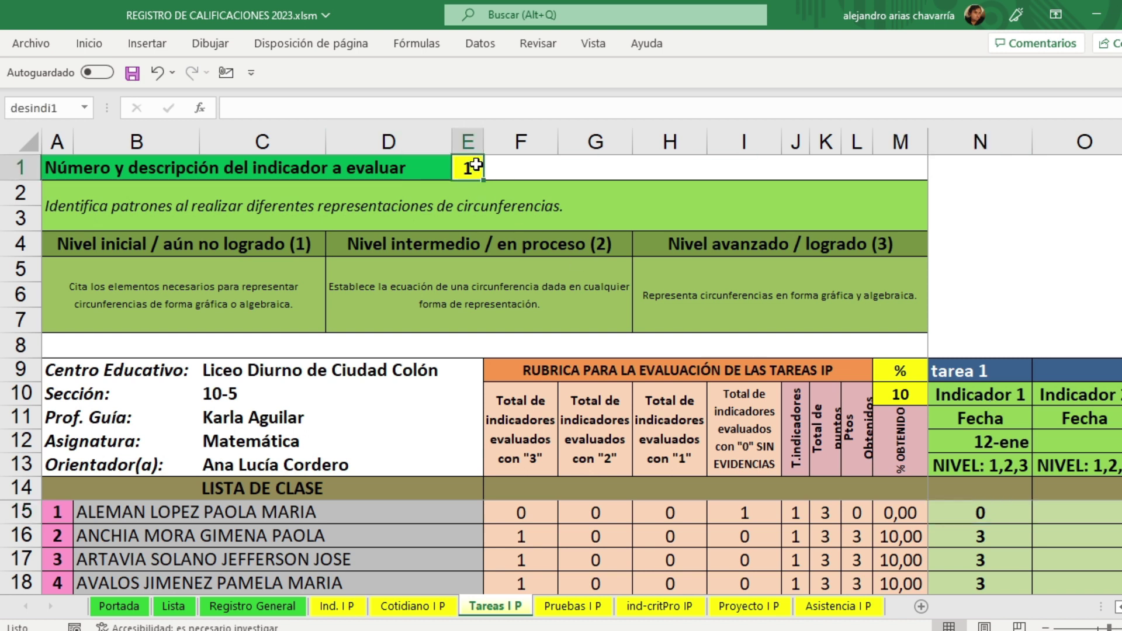
text(2)
click(1052, 260)
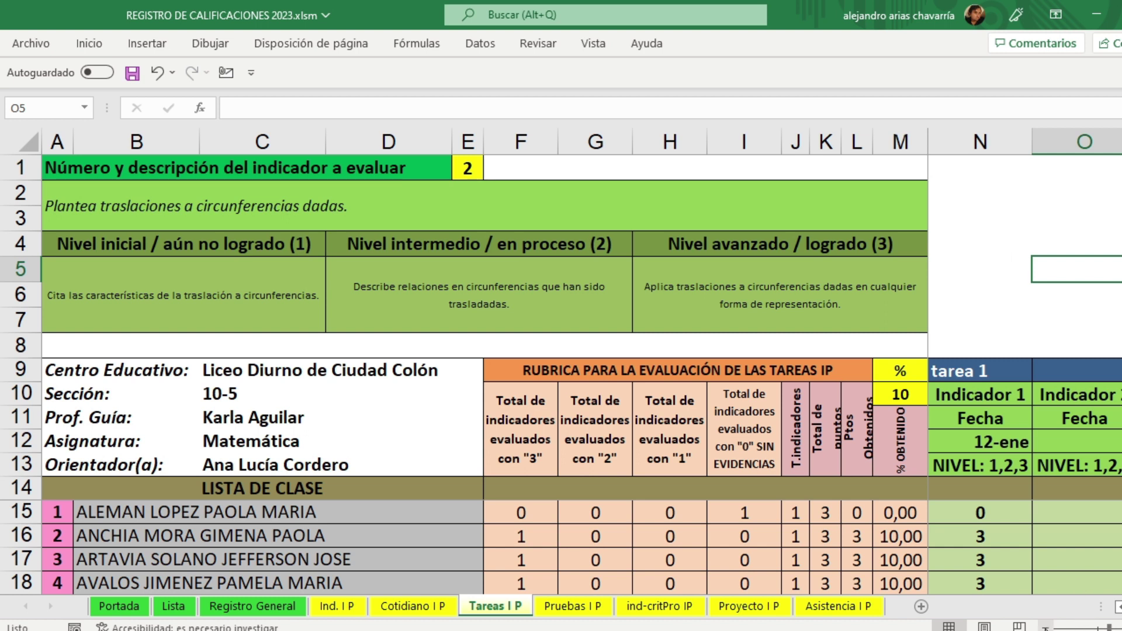
click(1045, 627)
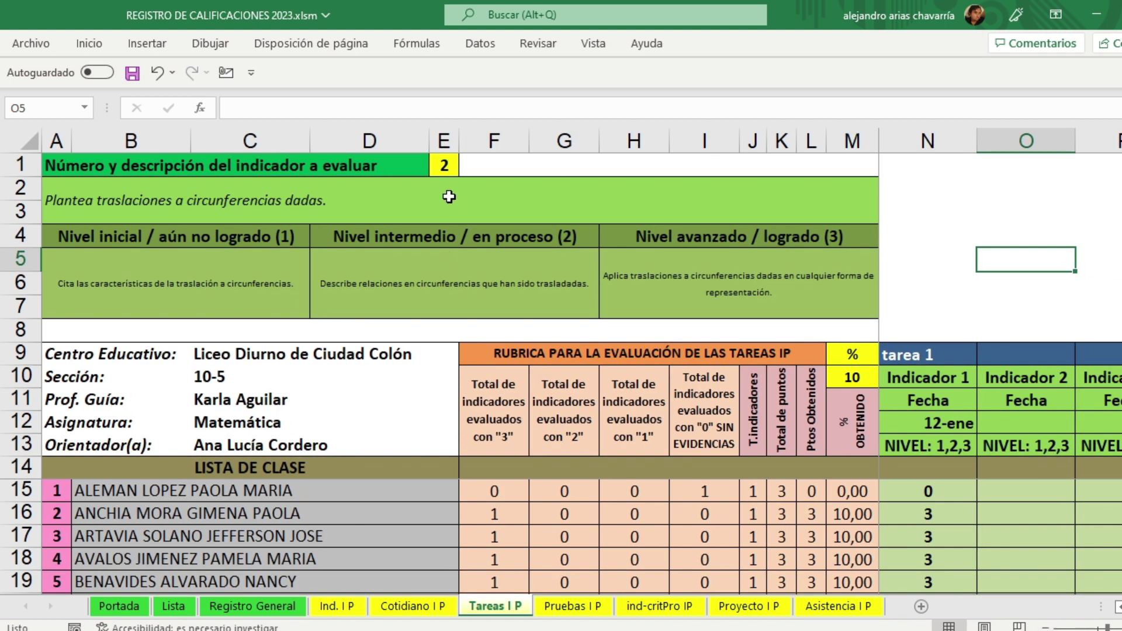
click(446, 165)
text(3)
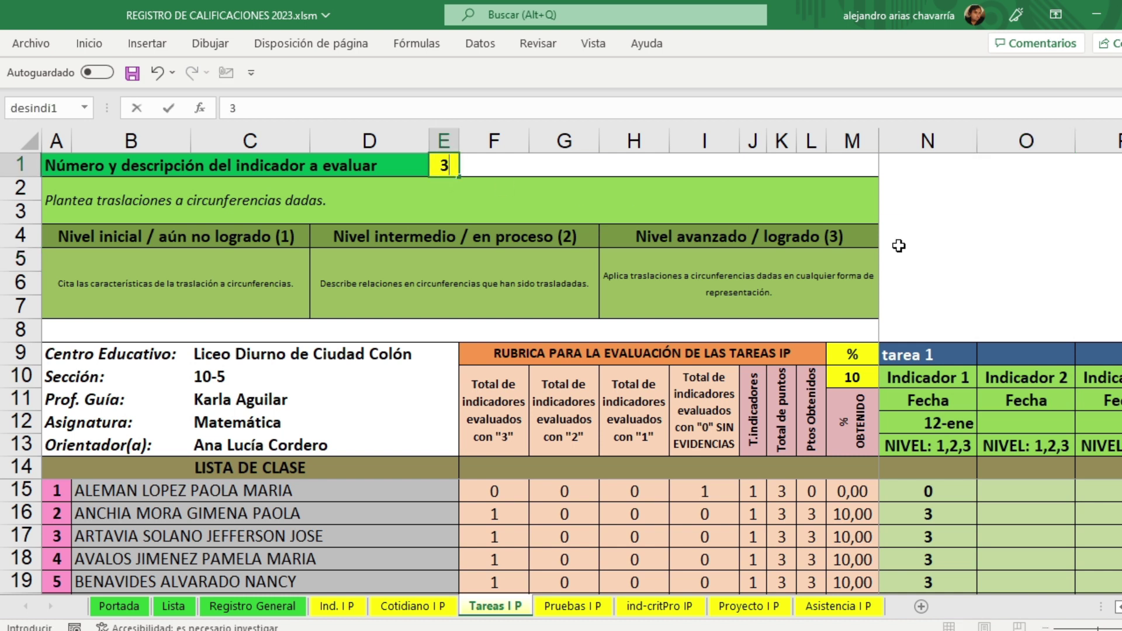
click(1042, 240)
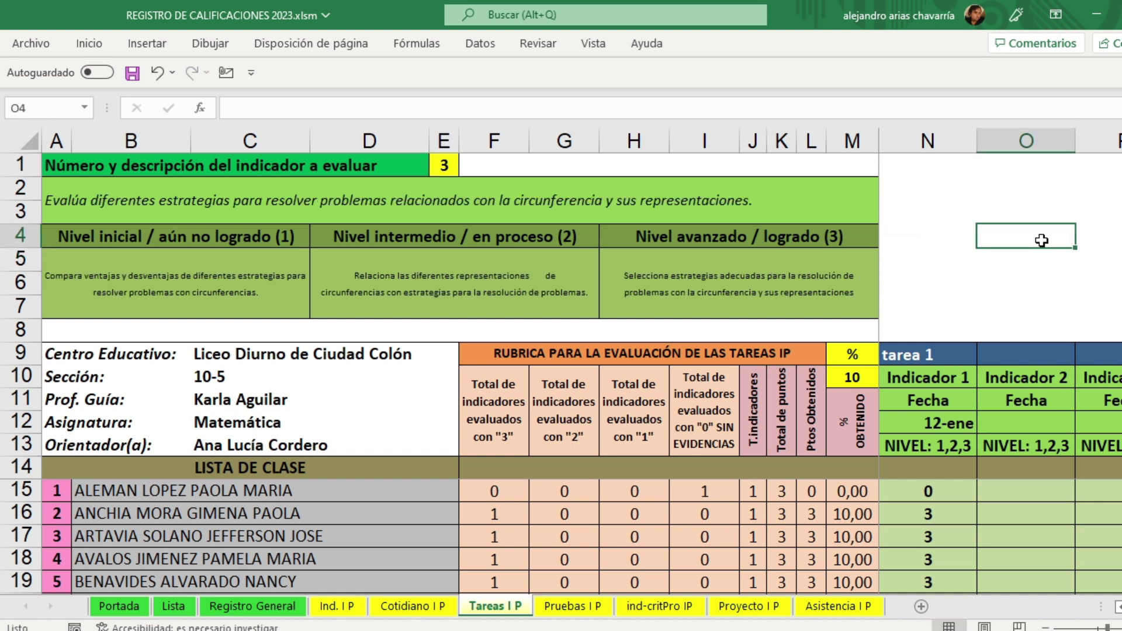
Step: Type 'tarea 2' as the heading above the Indicador 3 column
scroll(1000, 362, right, 1)
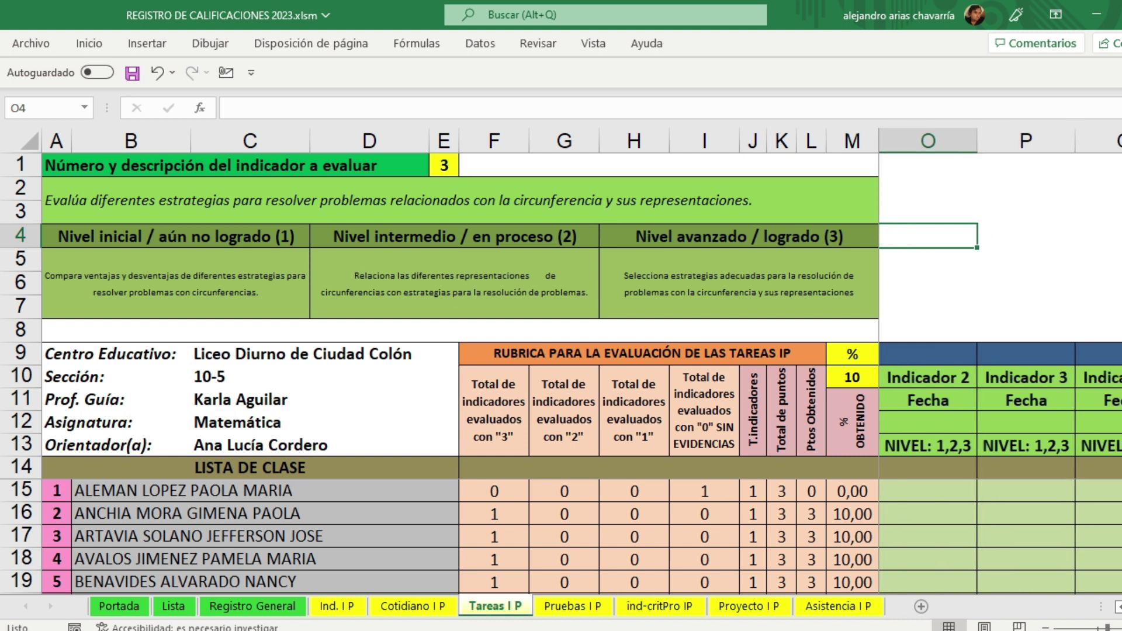
click(1010, 355)
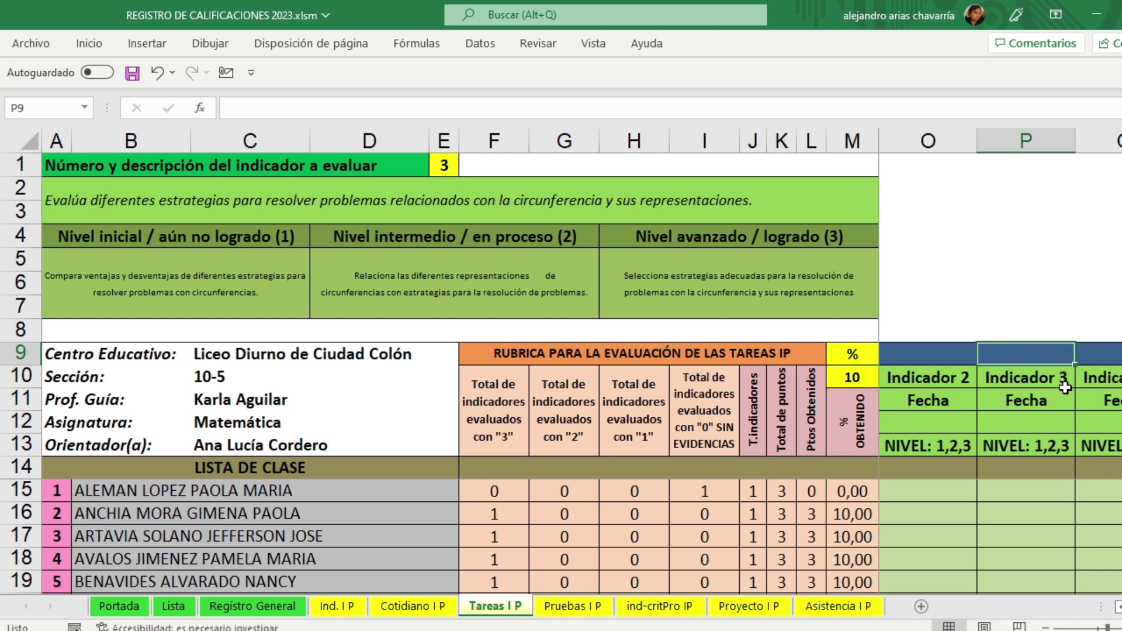
text(tareas)
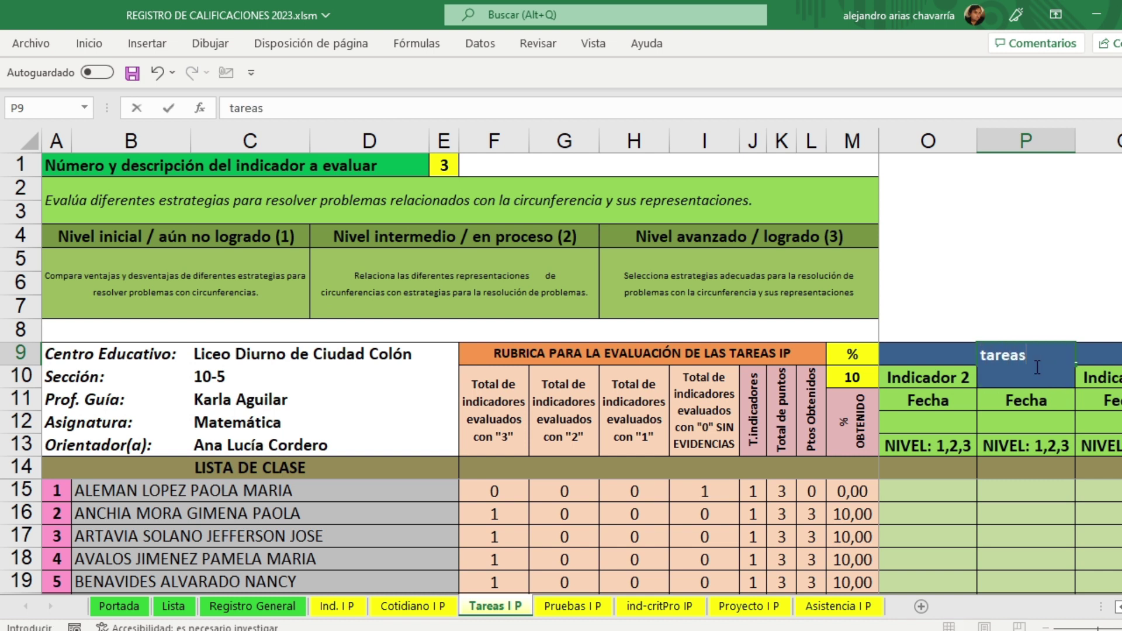
key(BackSpace)
text(2)
key(Return)
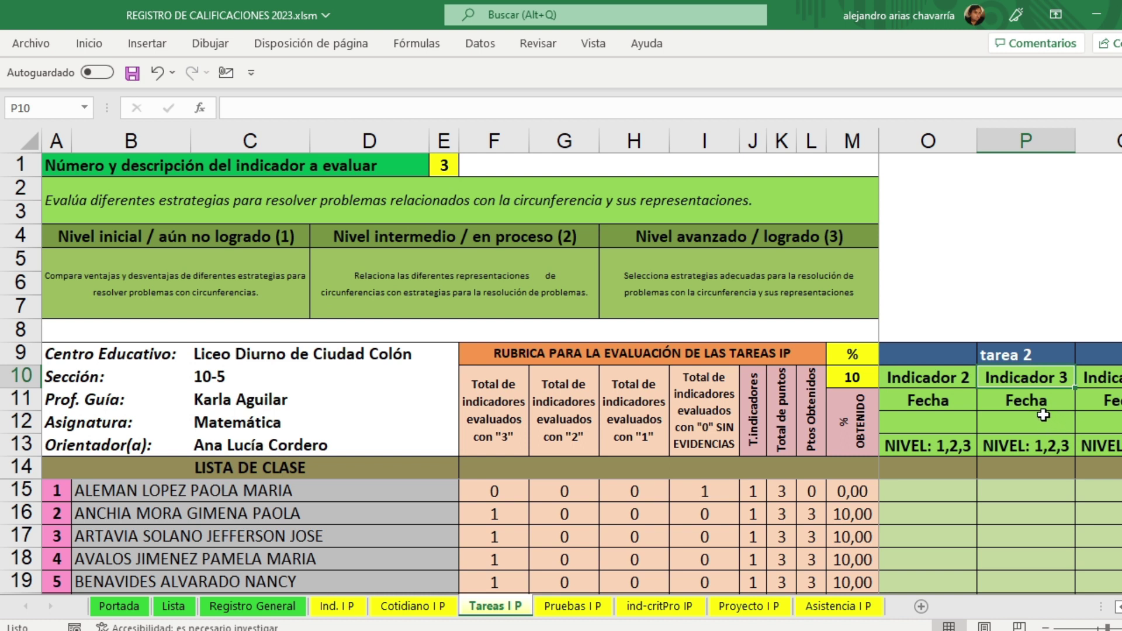
click(1022, 351)
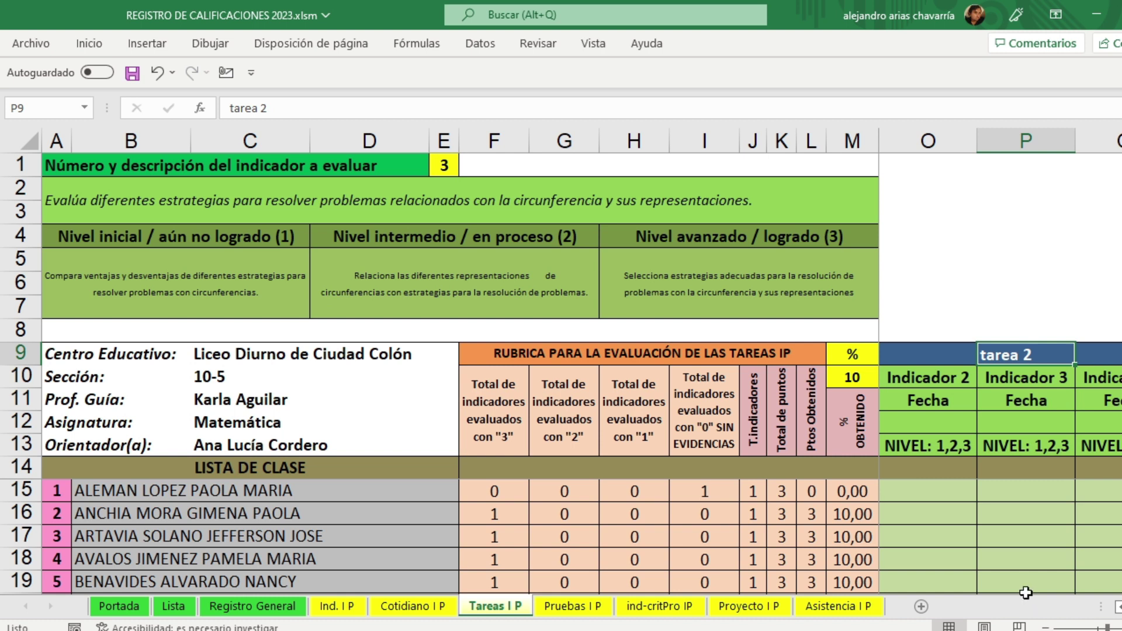
Step: Enter the date '13 enero' and tarea 2 grades 3, 3, 2, 2, 1 for the five students
click(1029, 417)
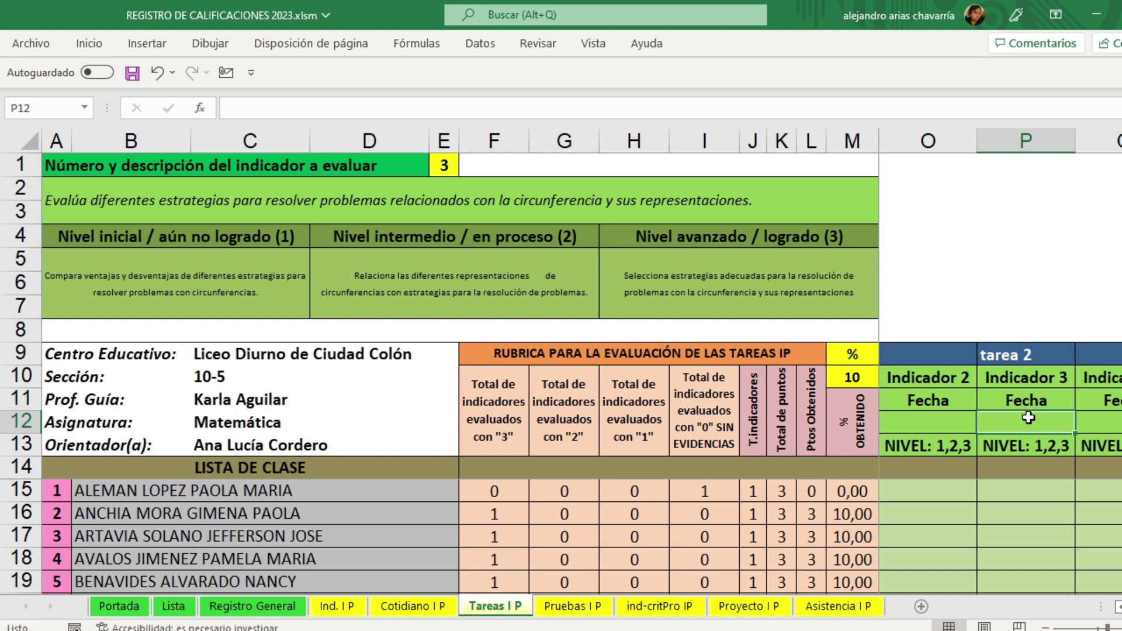
text(13 enero)
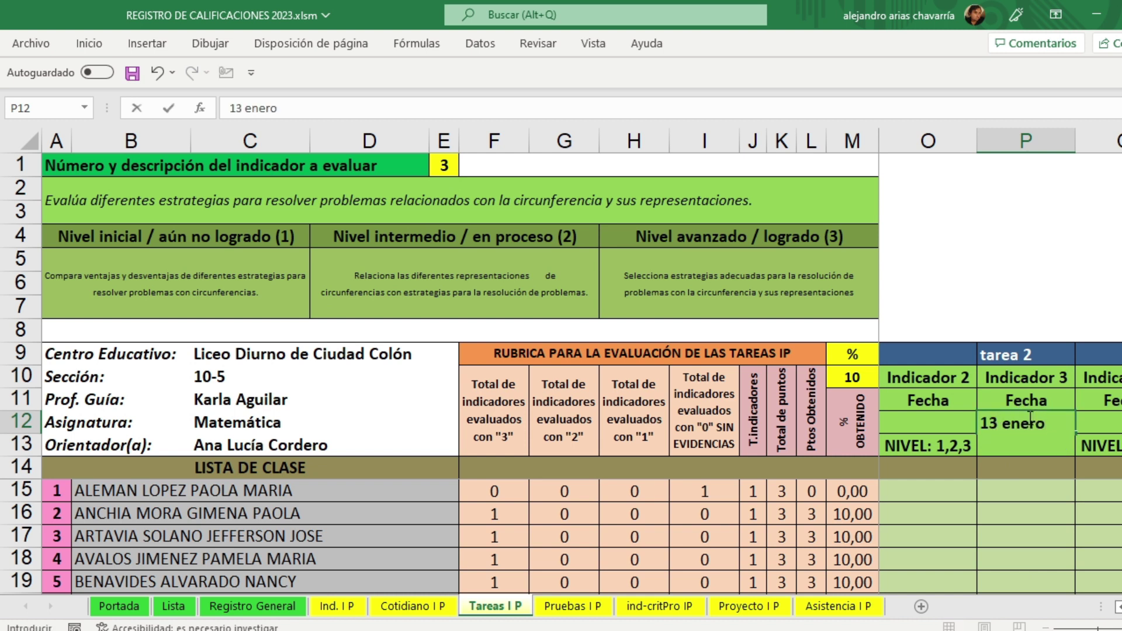
key(Return)
key(Down)
key(Down)
text(3)
key(Return)
text(3)
key(Return)
text(2)
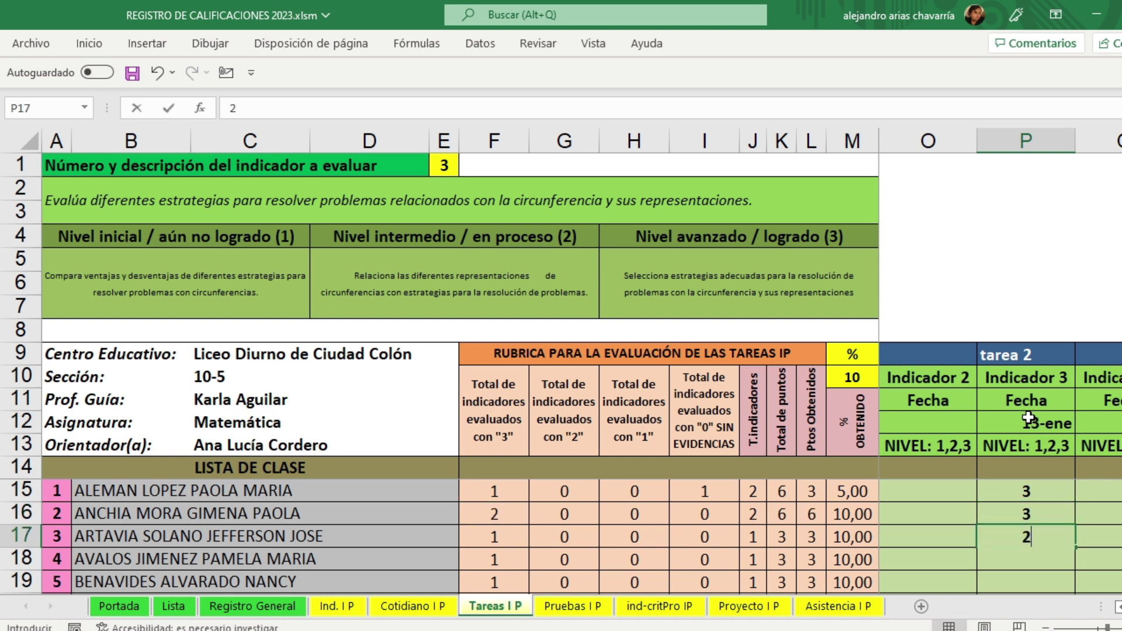
key(Return)
text(2)
key(Return)
text(1)
key(Return)
Step: Correct the first student's tarea 1 grade from 0 to 2
key(Up)
key(Left)
key(Left)
key(Left)
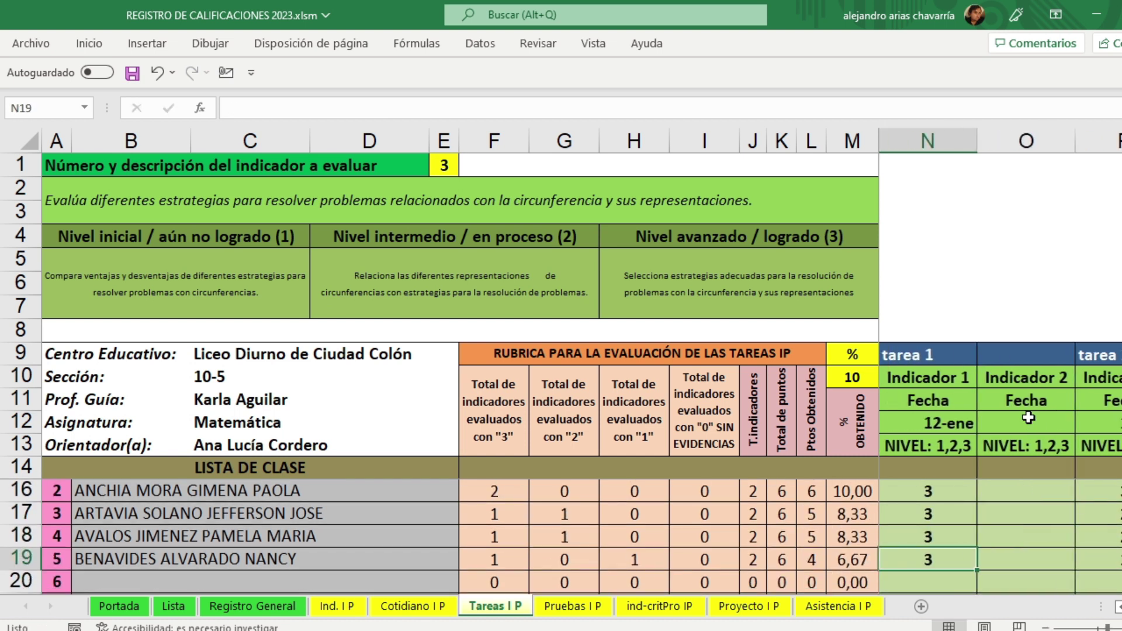
key(Up)
key(Up)
key(Up)
key(Up)
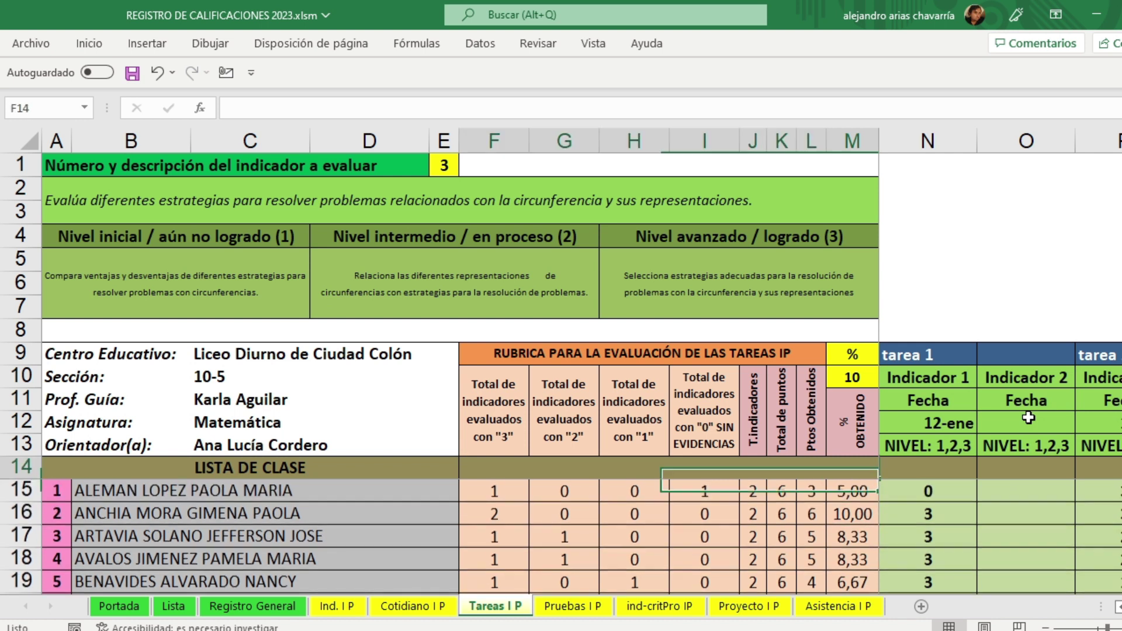
key(Right)
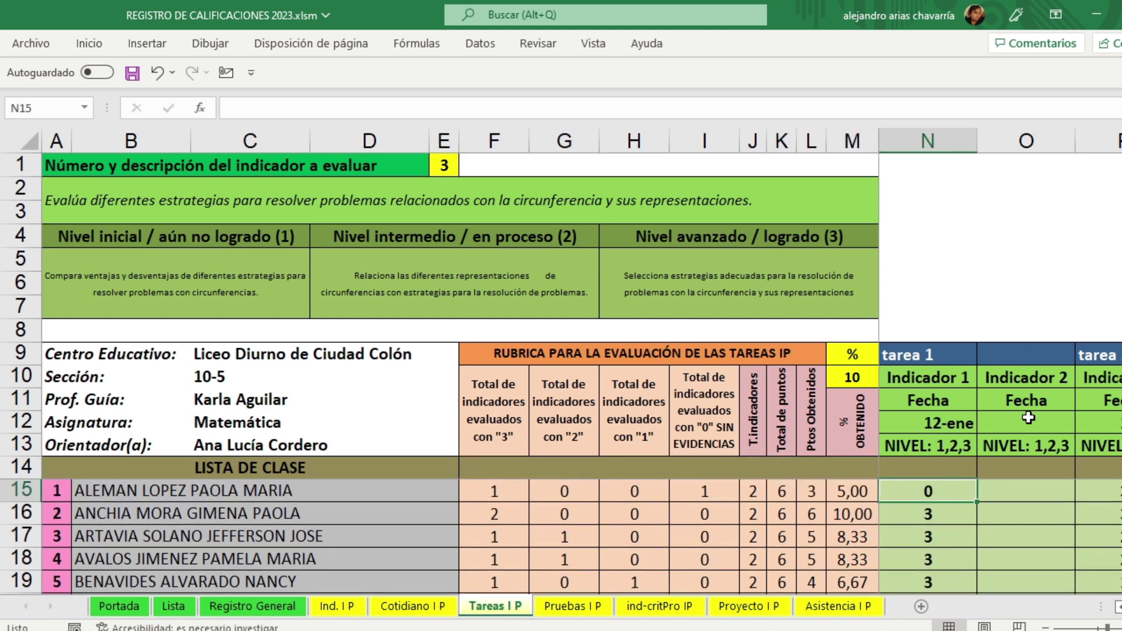
text(2)
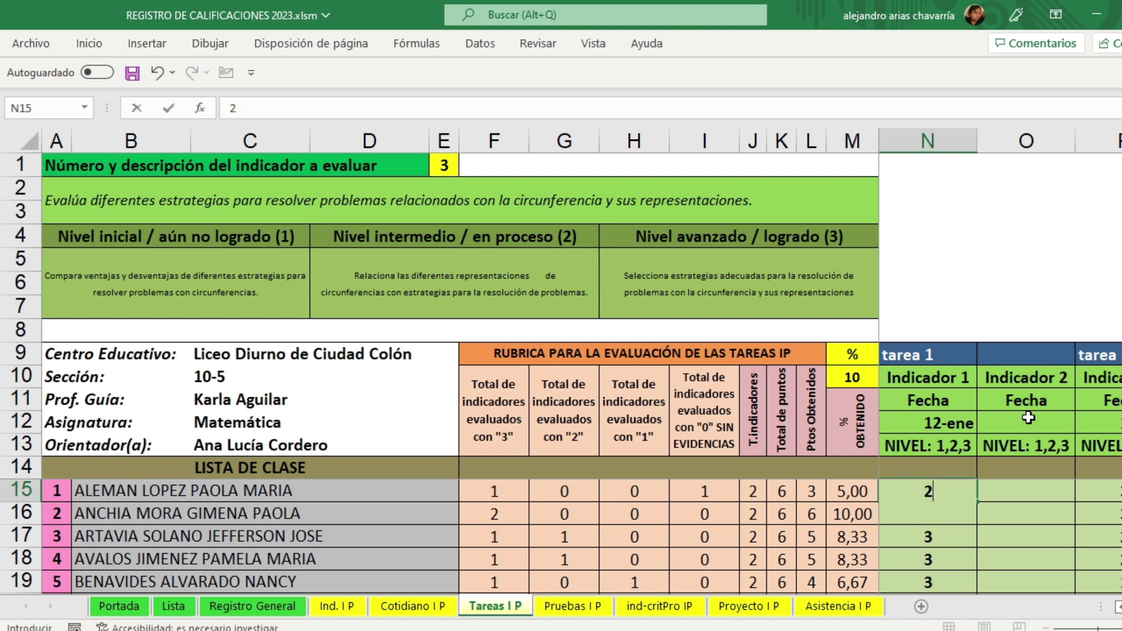
key(Right)
key(Right)
key(Right)
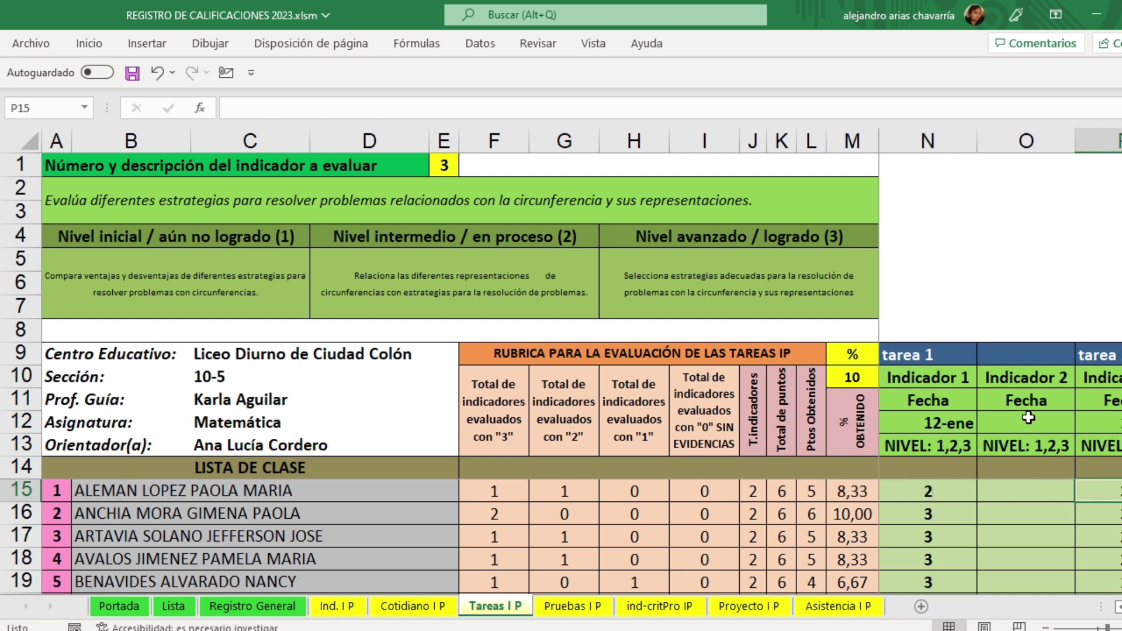
key(Left)
key(Left)
key(Left)
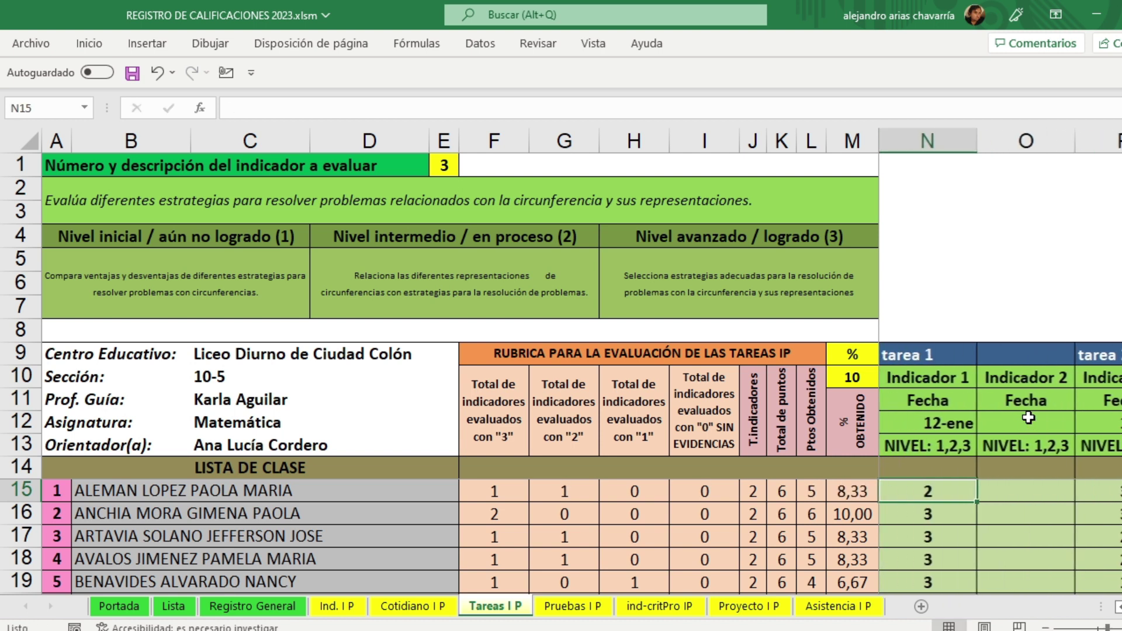
key(Right)
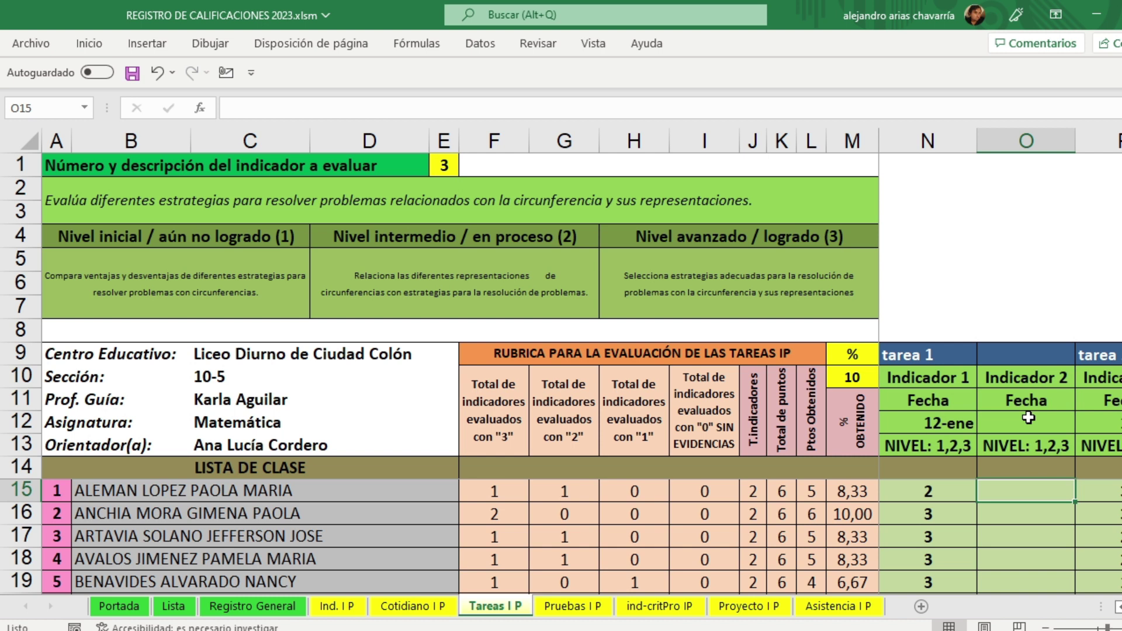
Step: Remove the mistaken grade 3 from the third student's Indicador 2 cell and save the workbook
key(Down)
key(Down)
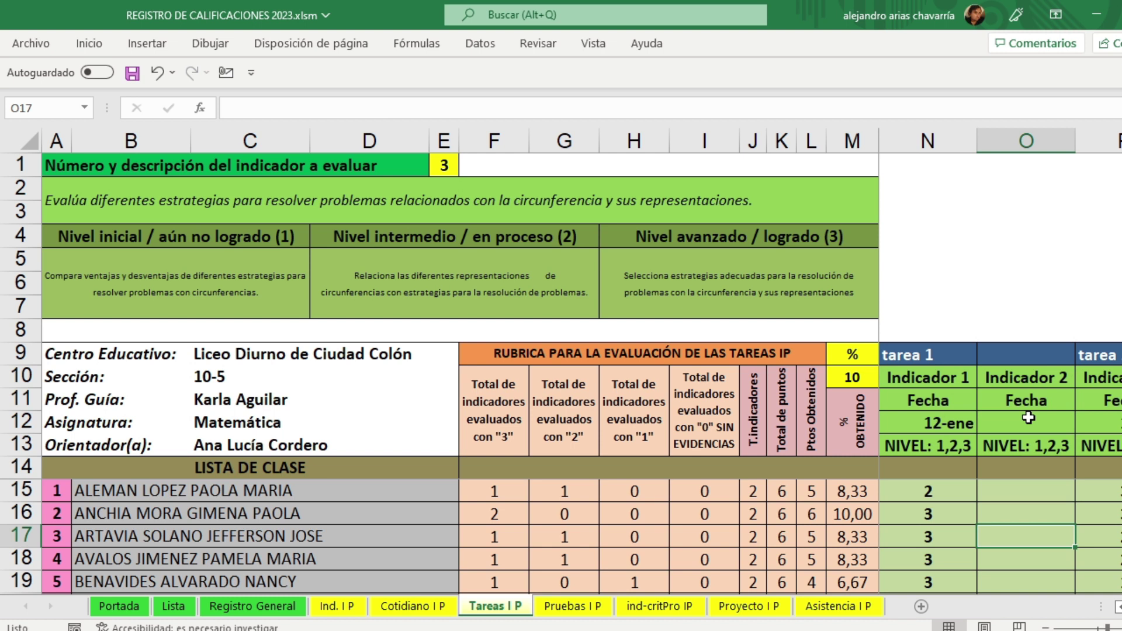
text(3)
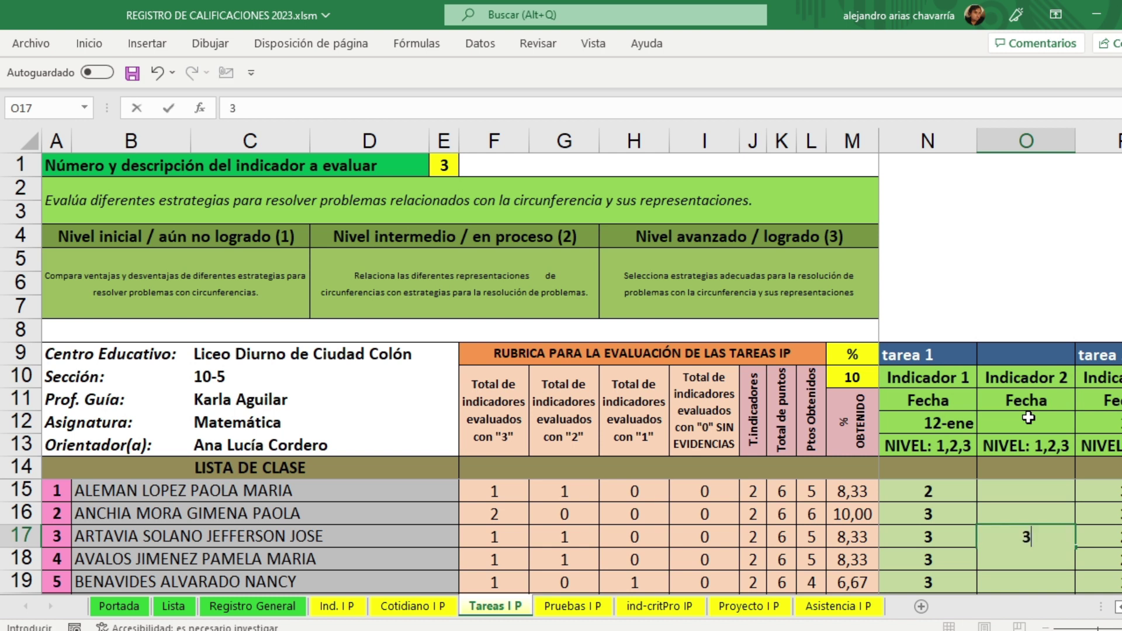
key(Return)
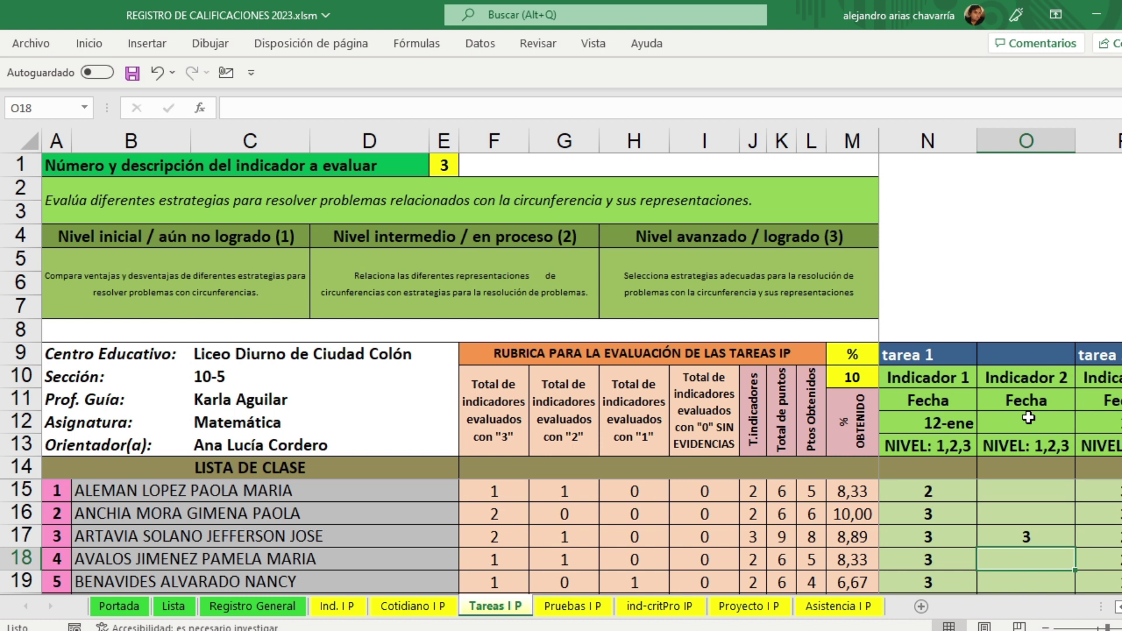
click(1028, 538)
key(Delete)
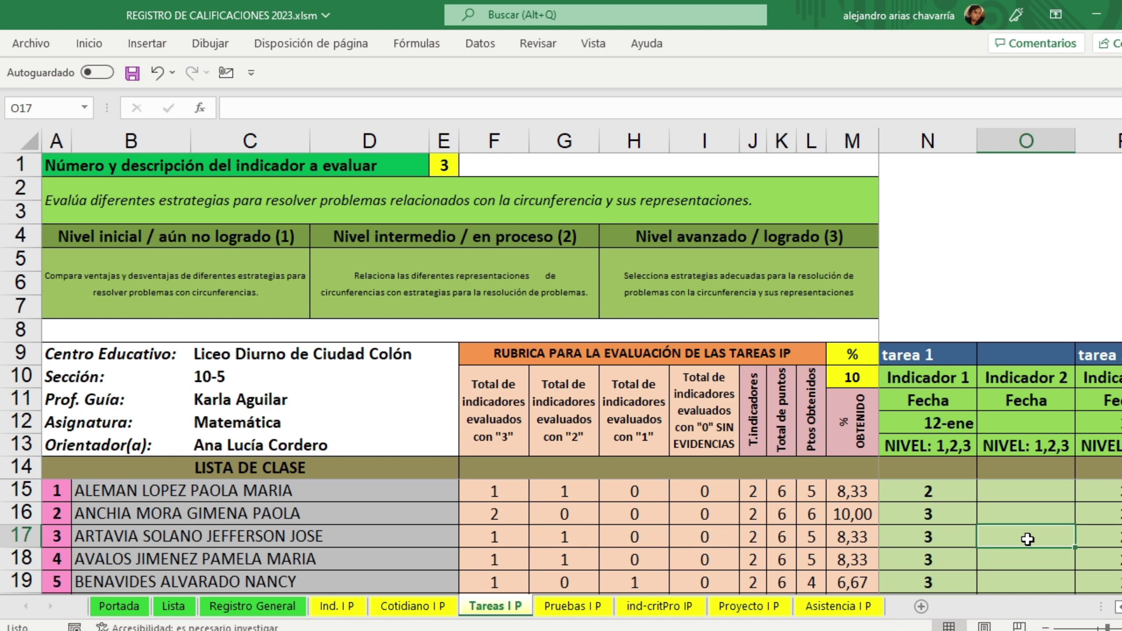
key(Down)
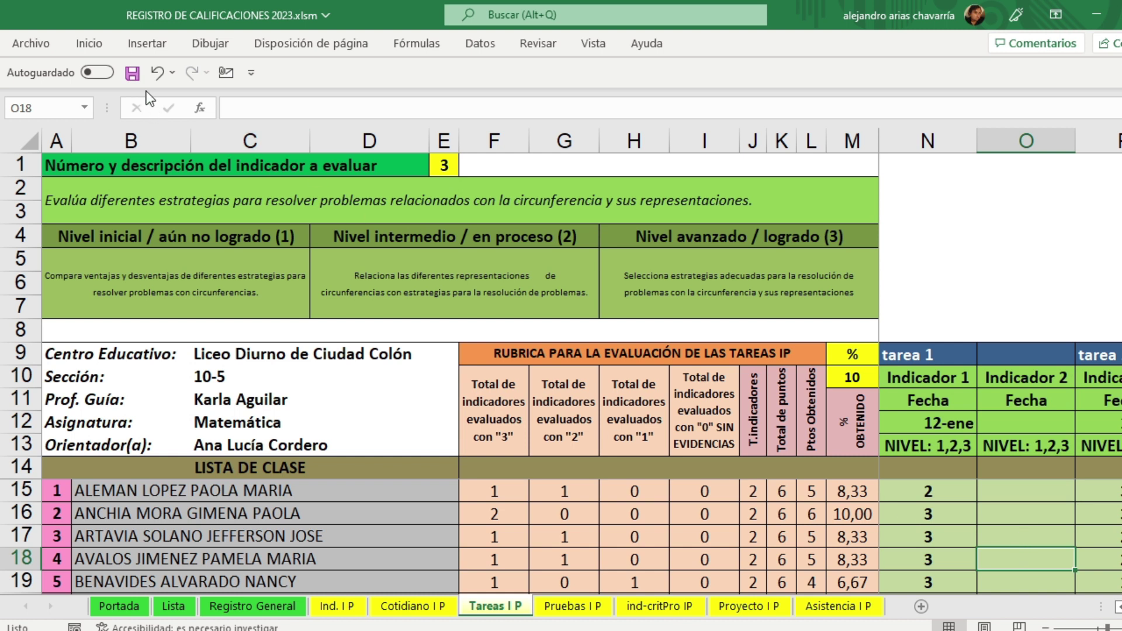
click(133, 73)
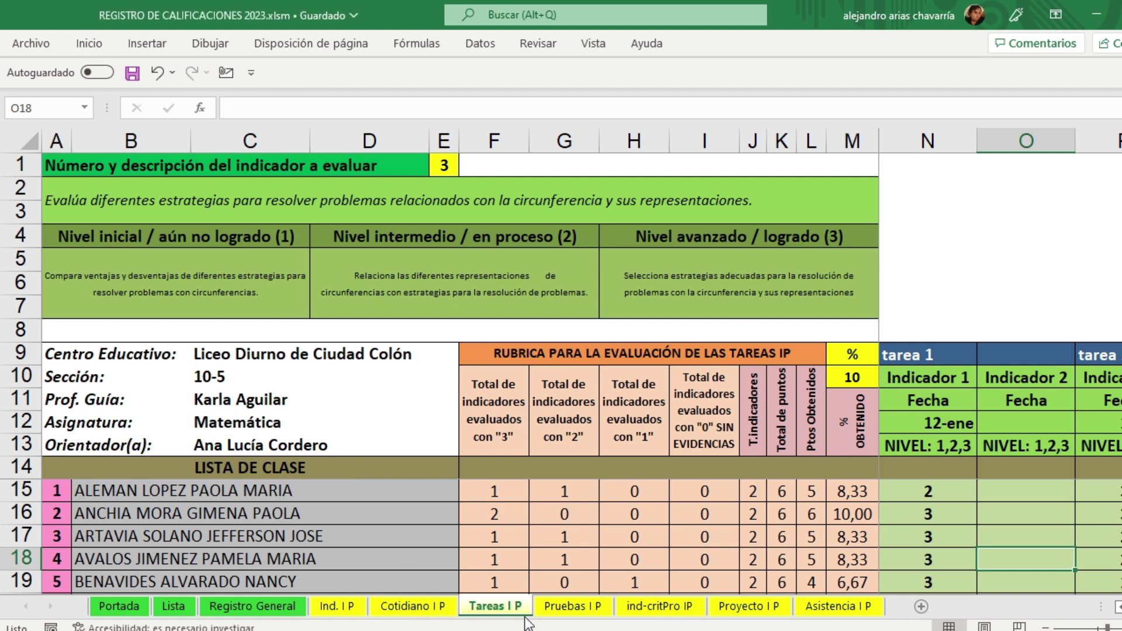
Step: Switch to Pruebas I P and review the five student names and the 45% Incorrecto check
click(564, 608)
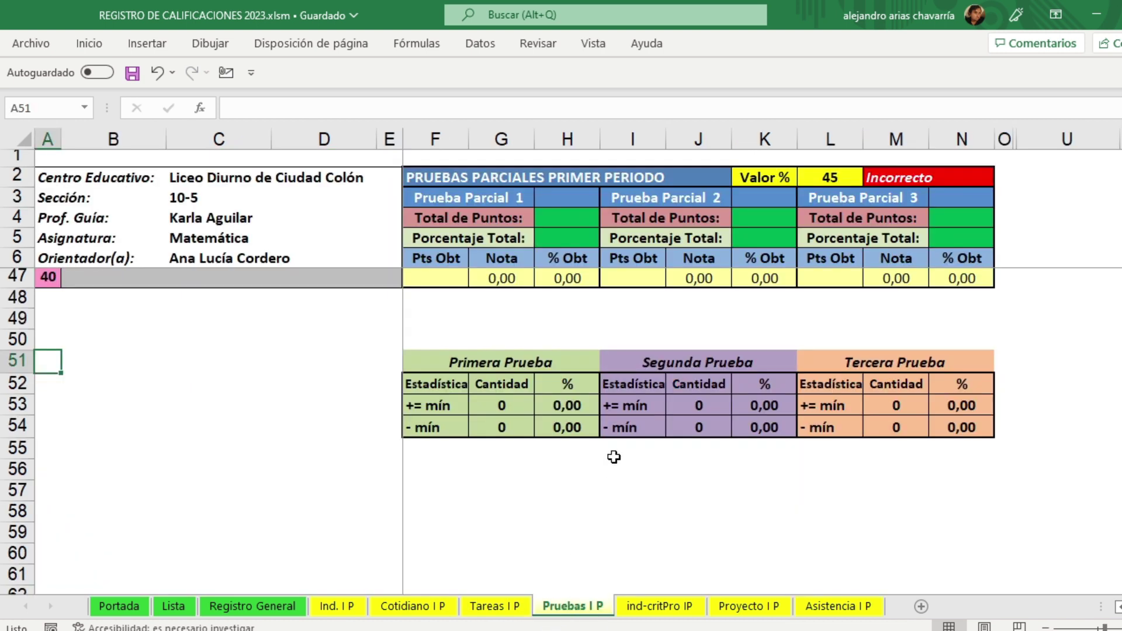
scroll(614, 457, up, 12)
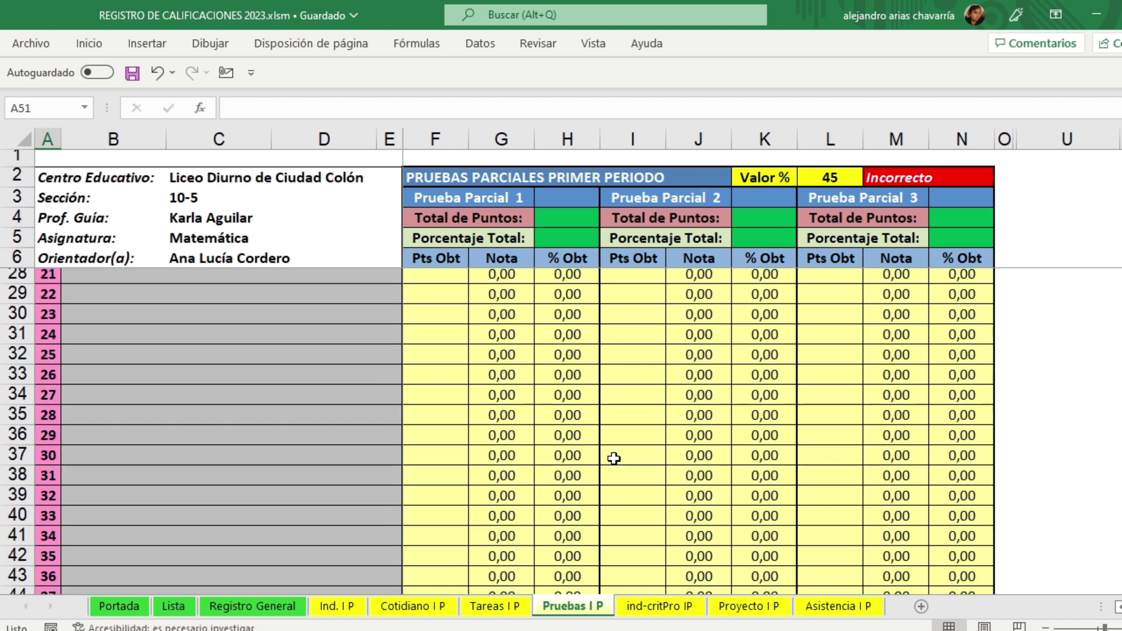
scroll(614, 461, up, 1)
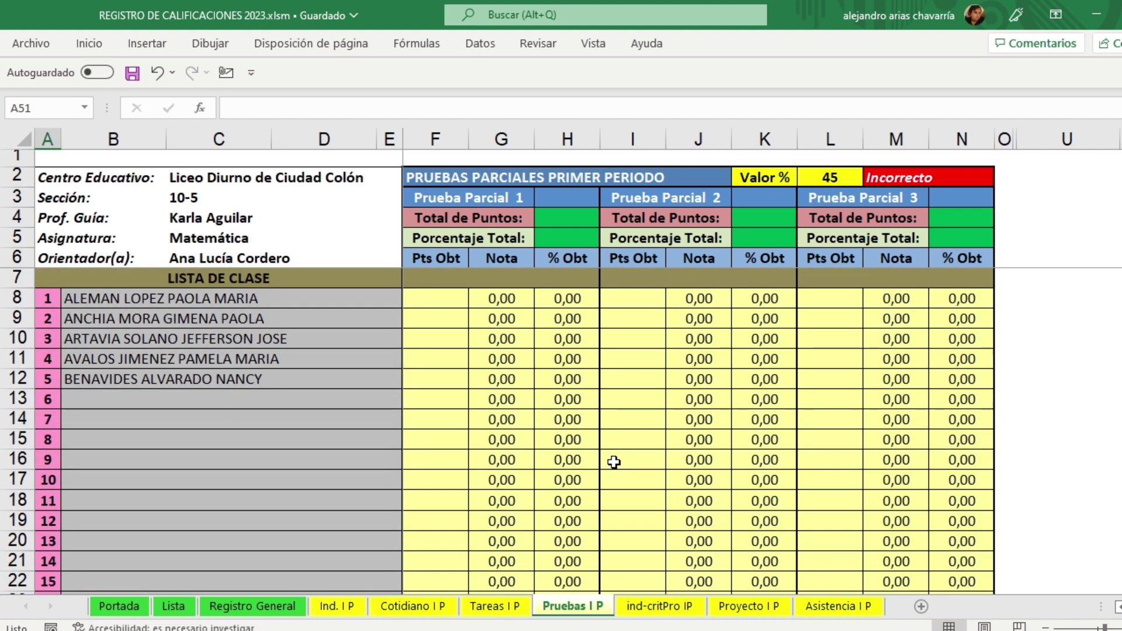
ctrl+scroll(561, 363, up, 2)
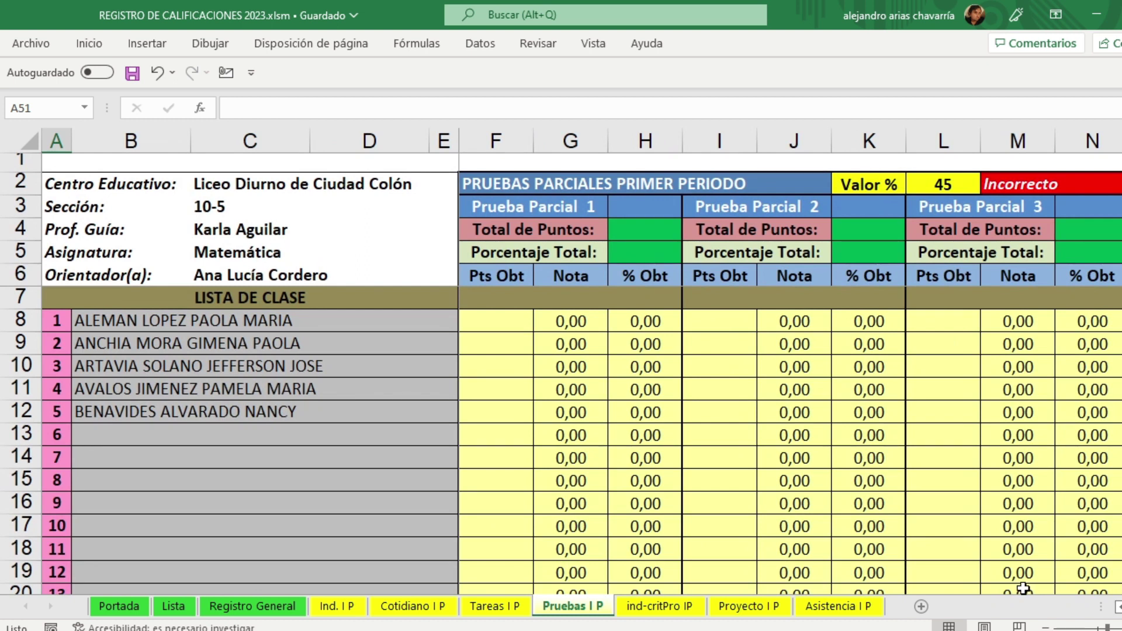
click(1046, 627)
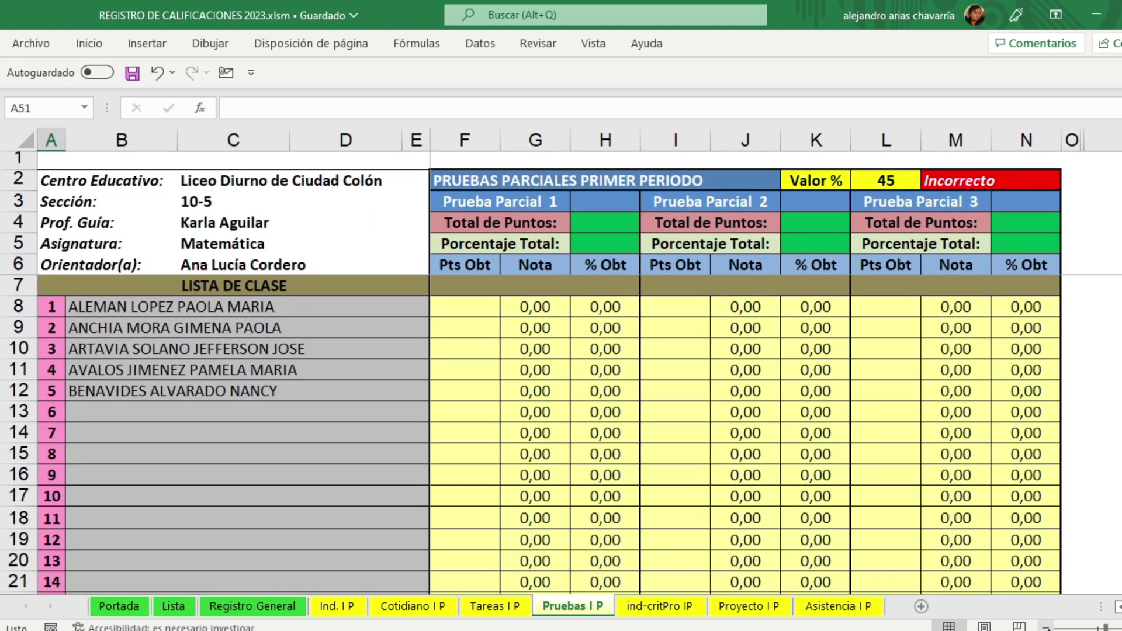
click(307, 384)
drag(123, 306, 112, 391)
click(163, 432)
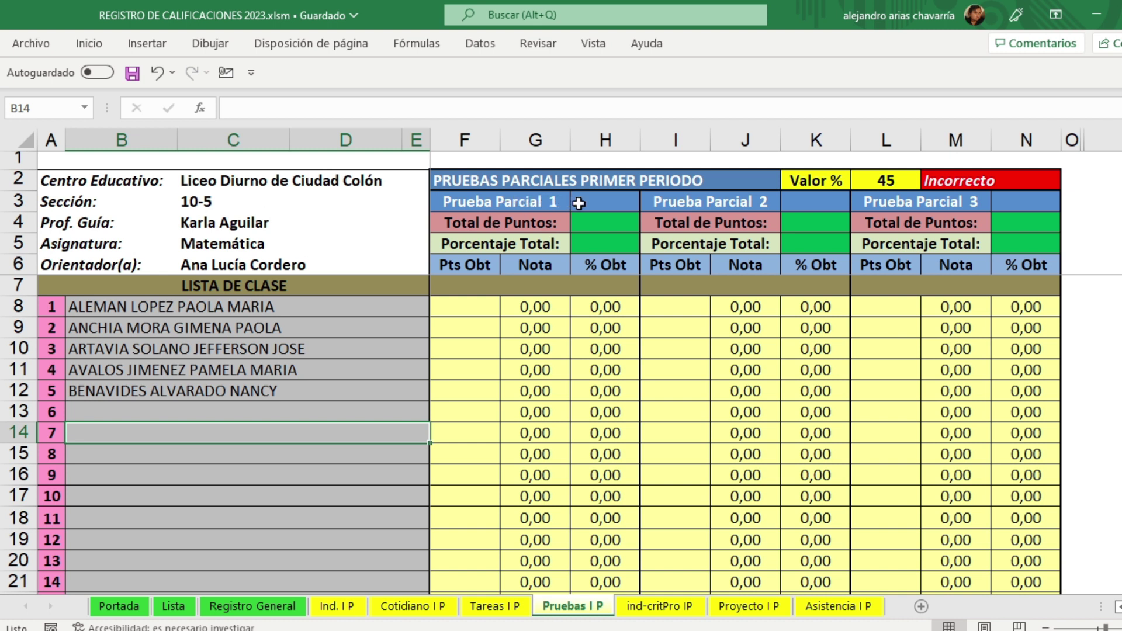
click(883, 181)
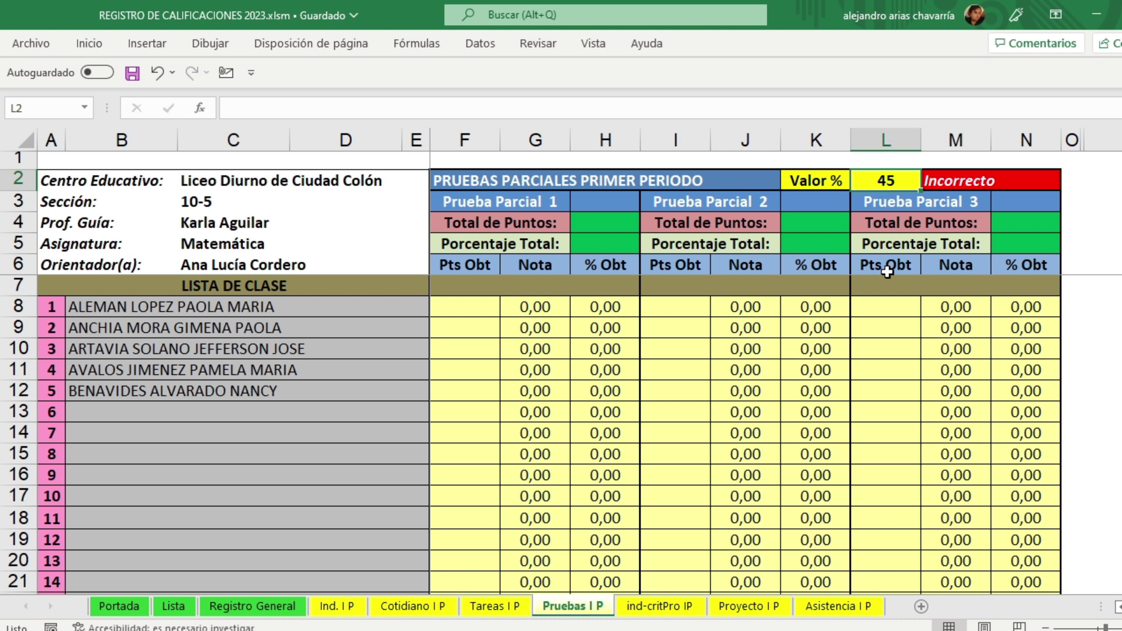
click(964, 183)
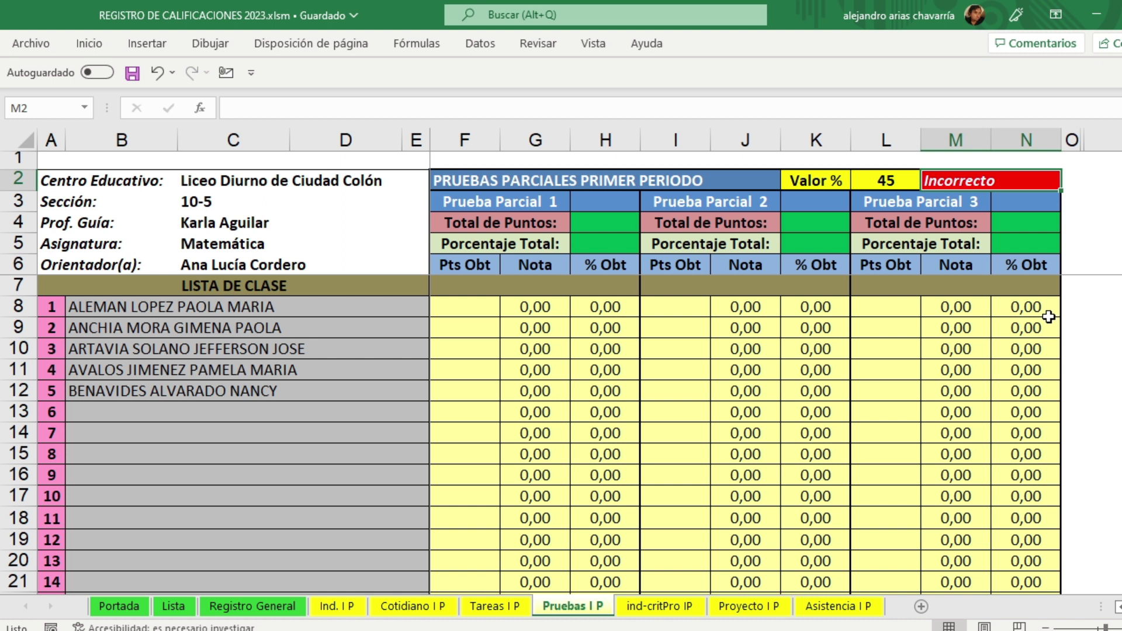
click(596, 240)
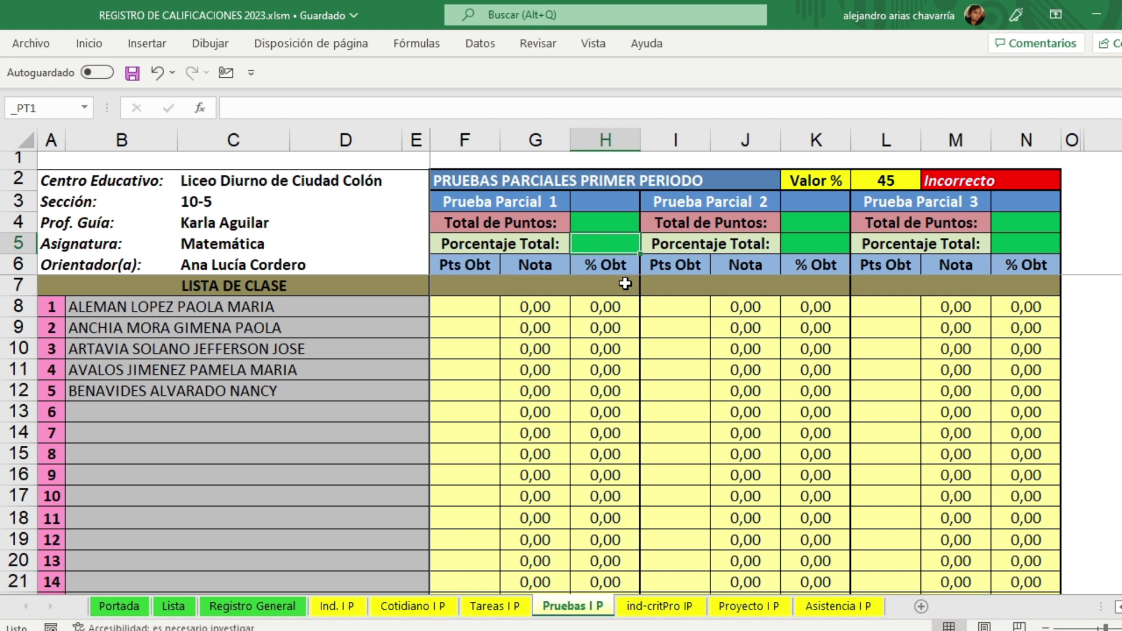
Step: Enter 20% and 25% as the two test weights and check that the 45% total reads Correcto
text(20)
key(Tab)
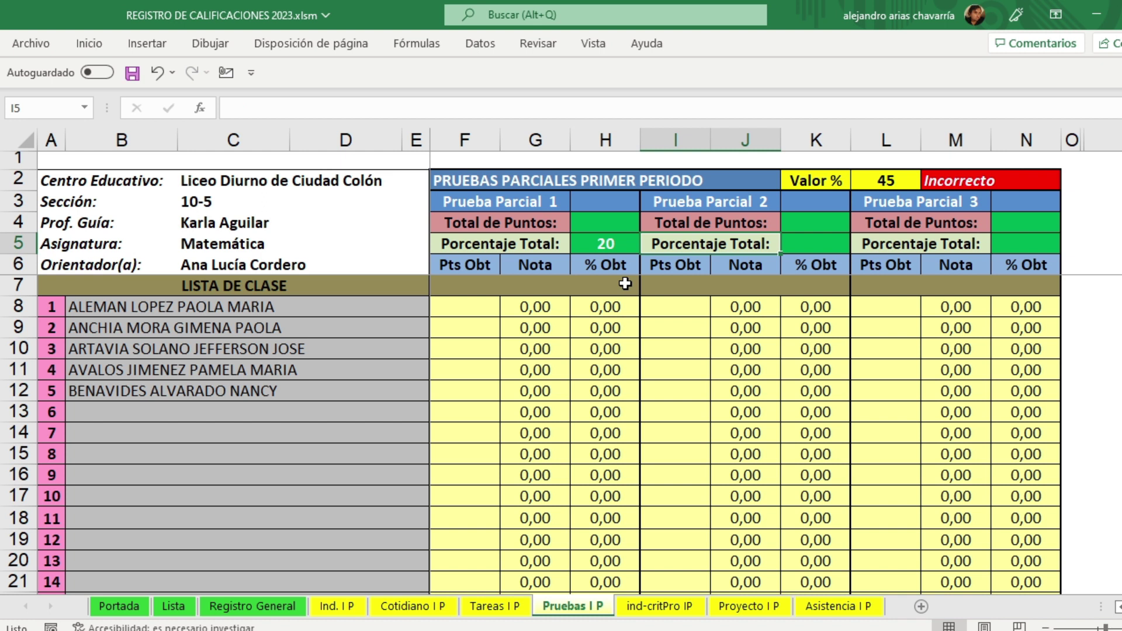
text(25)
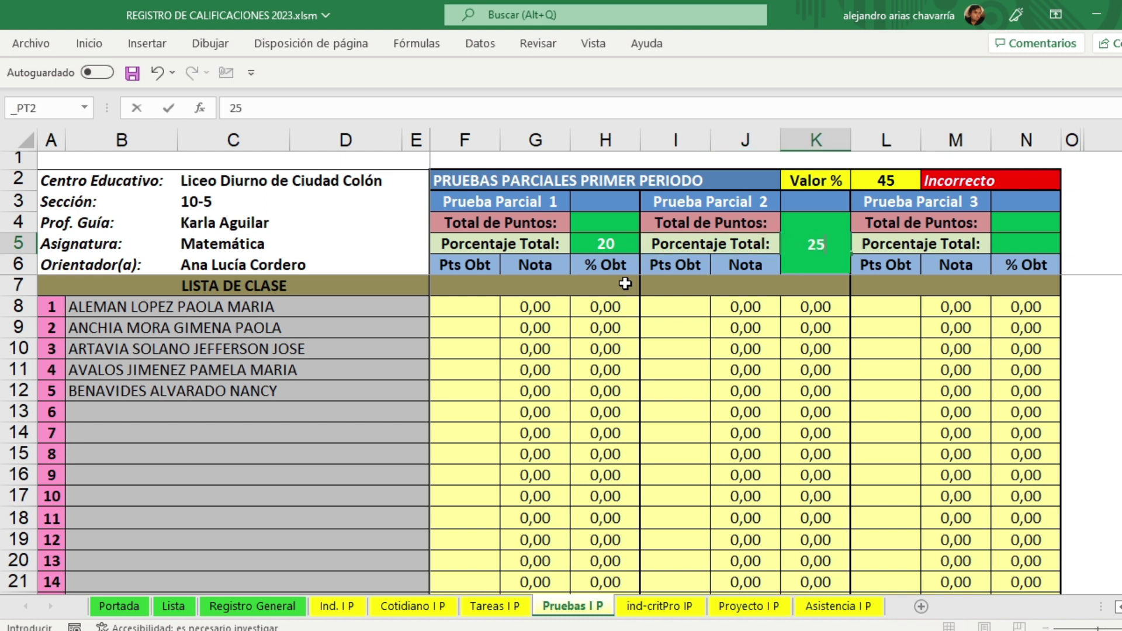
key(Return)
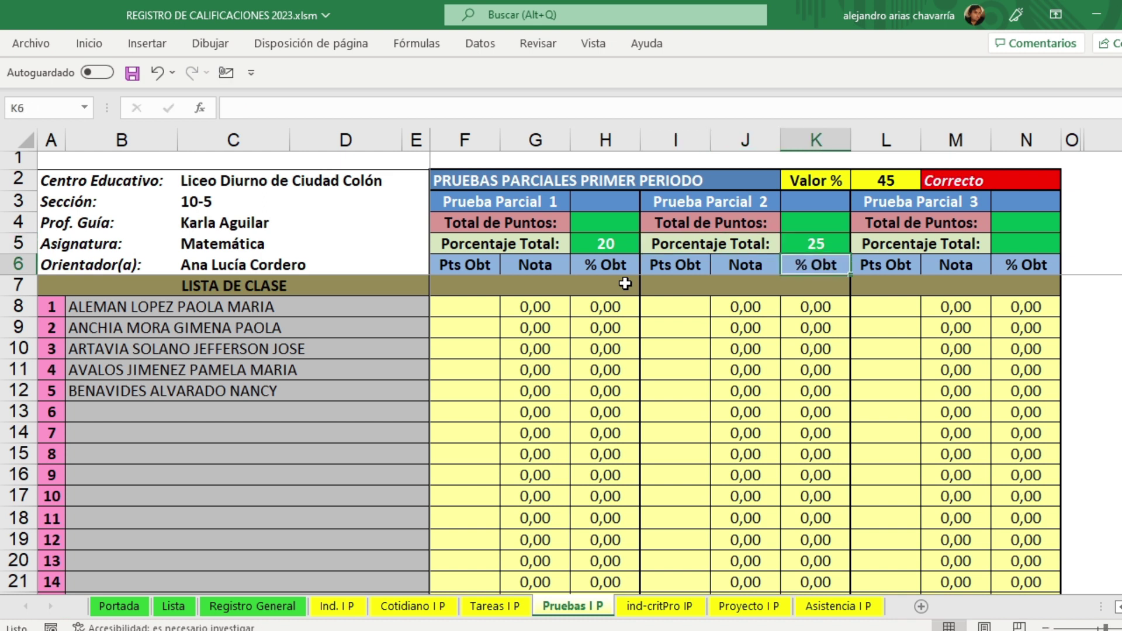
click(602, 244)
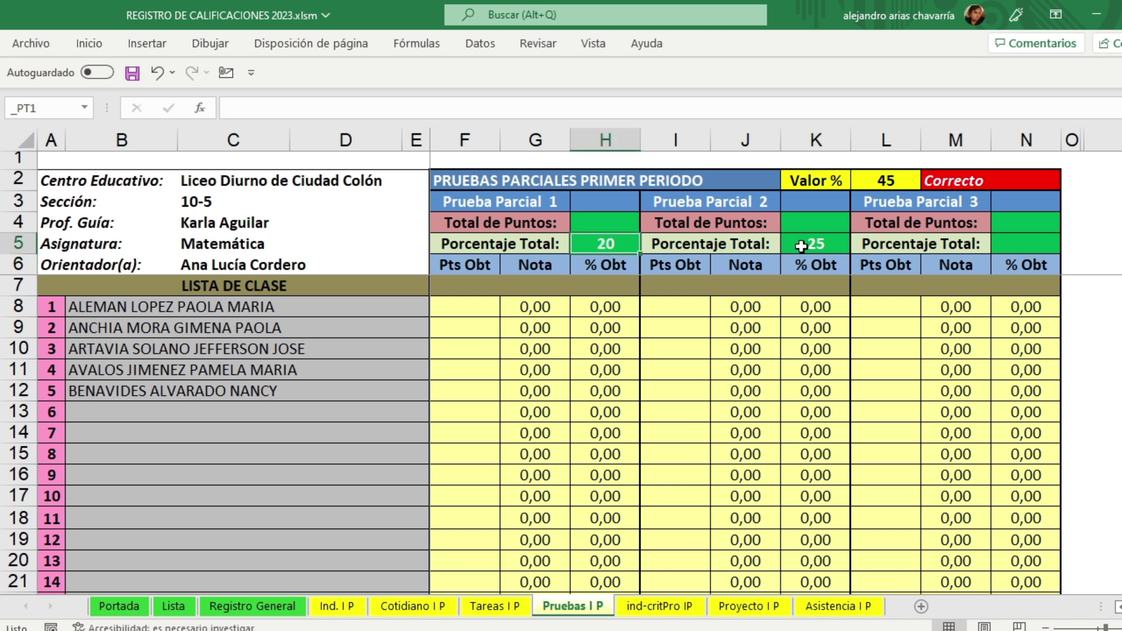
click(910, 180)
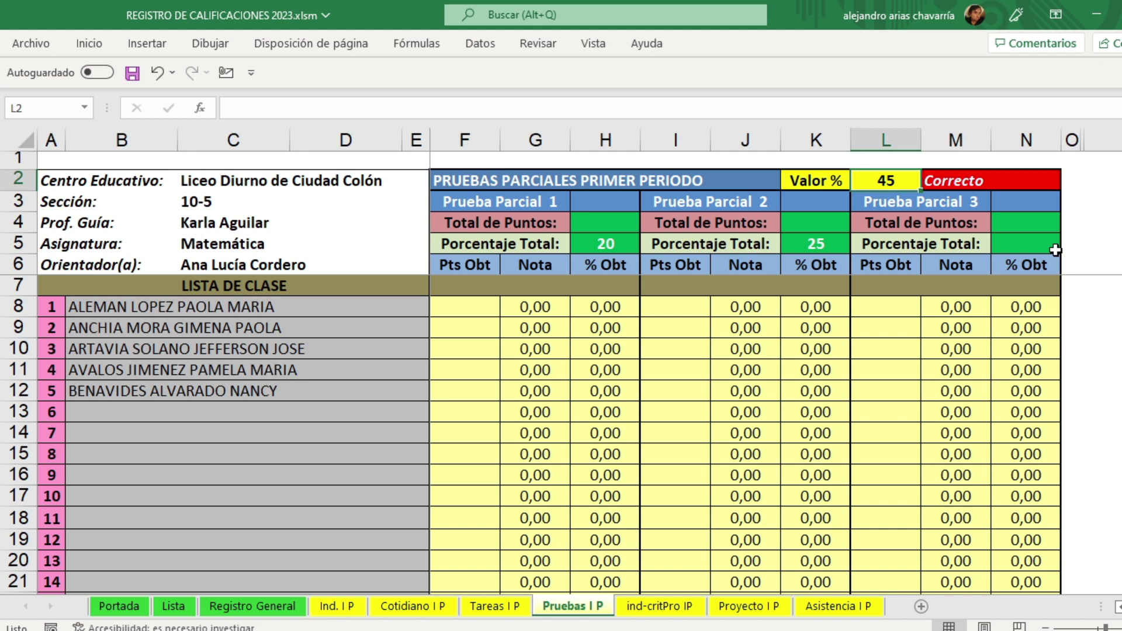
click(958, 184)
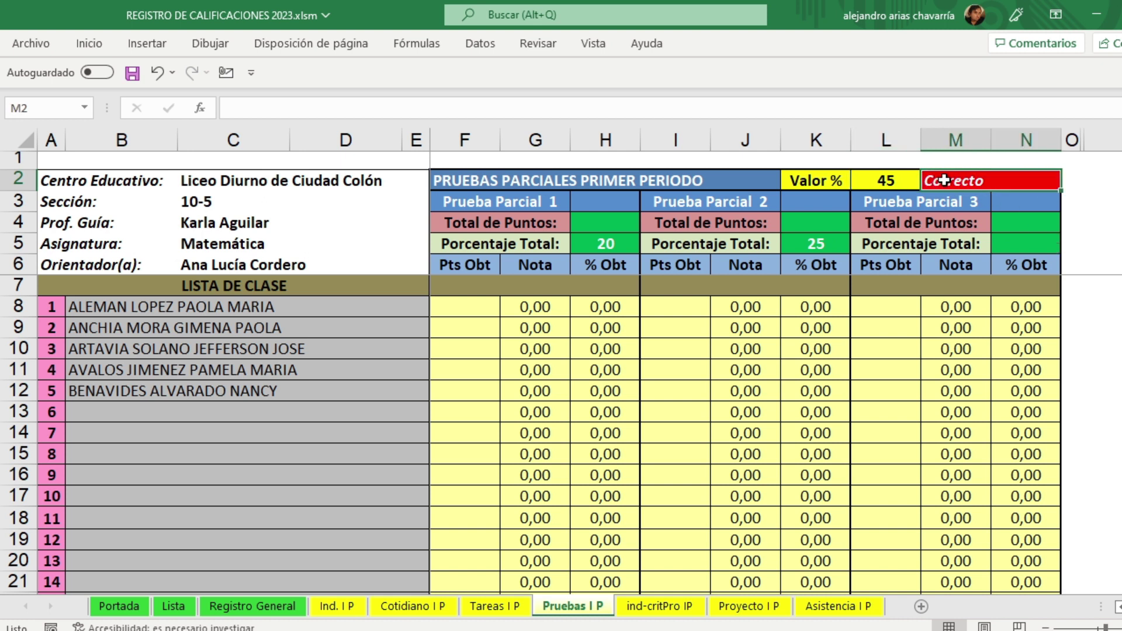
Step: Try weights of 20 and 45, then settle back on 20% and 25% for the two tests
click(816, 243)
text(20)
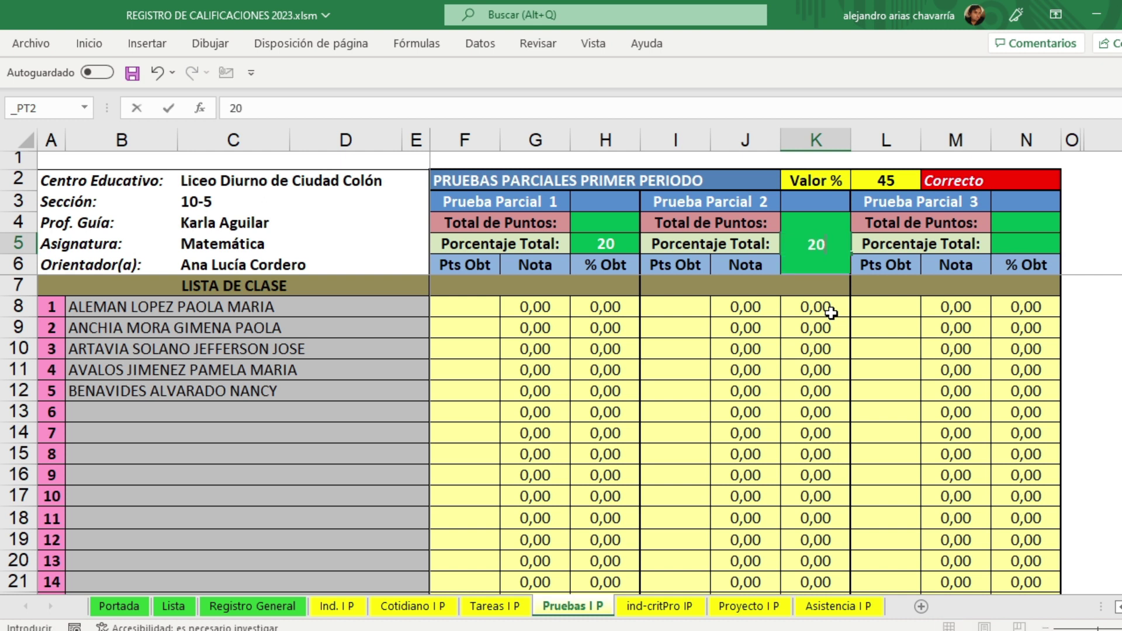
key(Return)
key(Up)
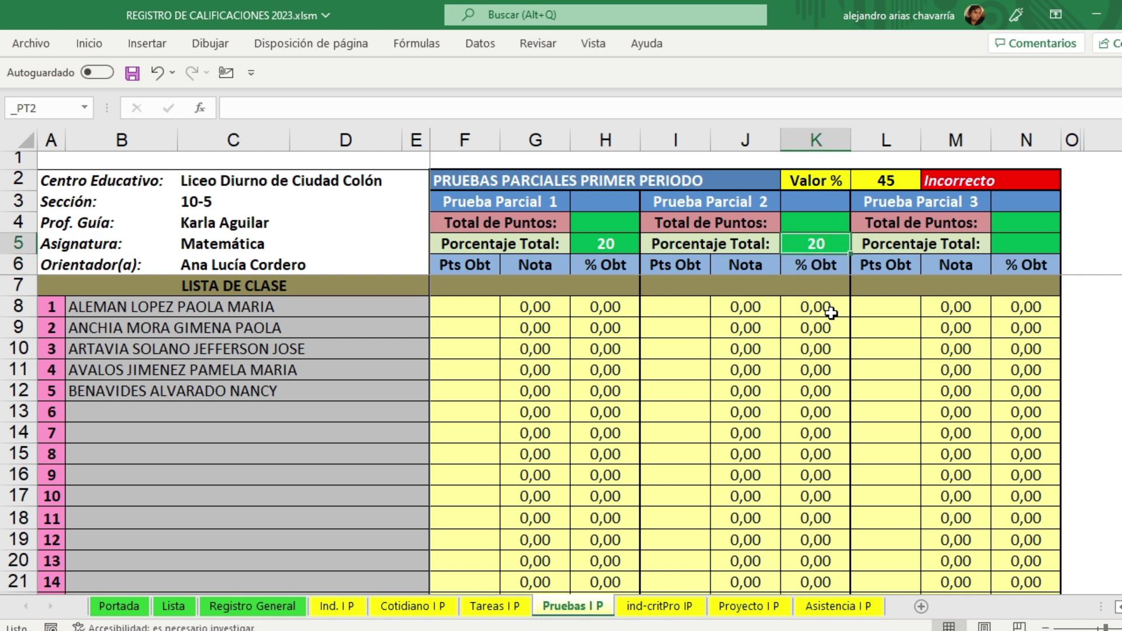
key(Delete)
key(Left)
key(Left)
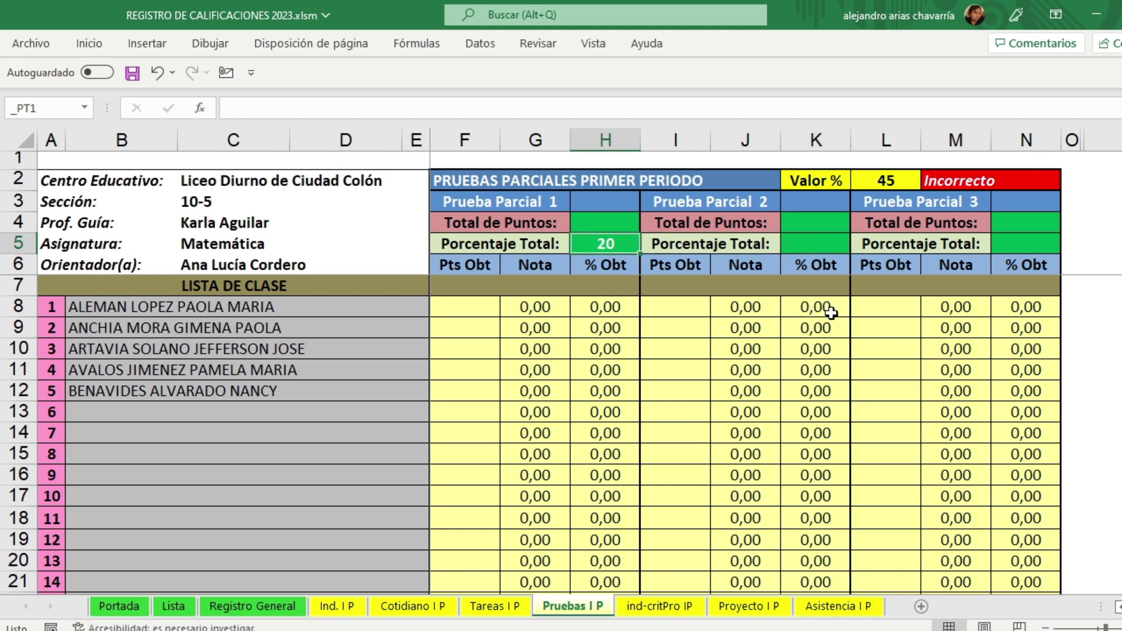
text(45)
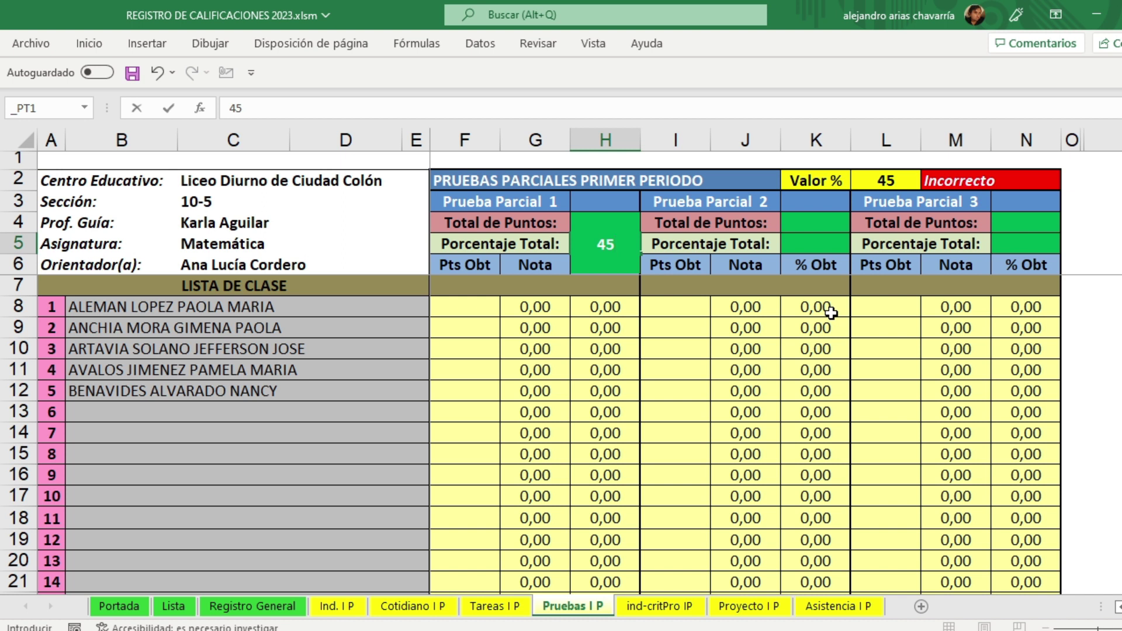
key(Return)
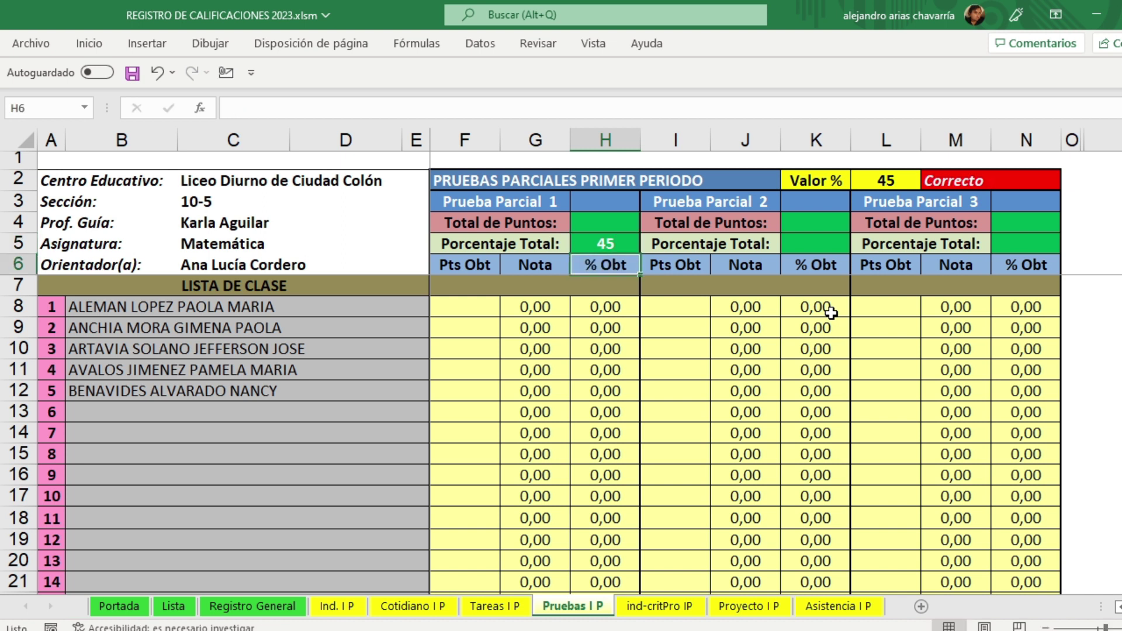
key(Up)
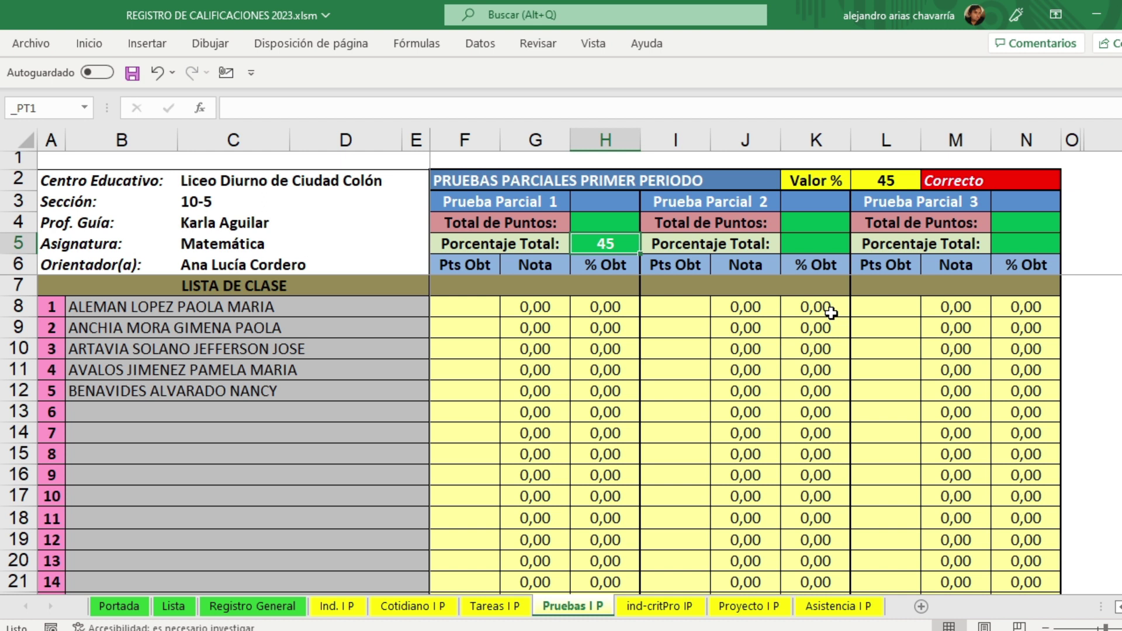
text(20)
key(Tab)
key(Tab)
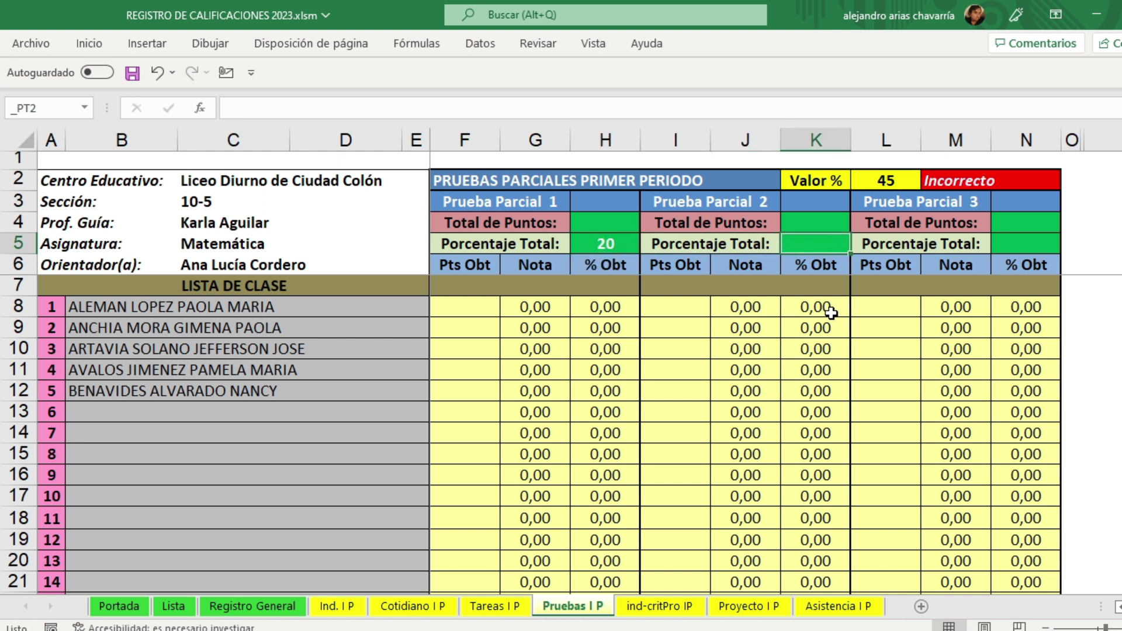
text(25)
key(Return)
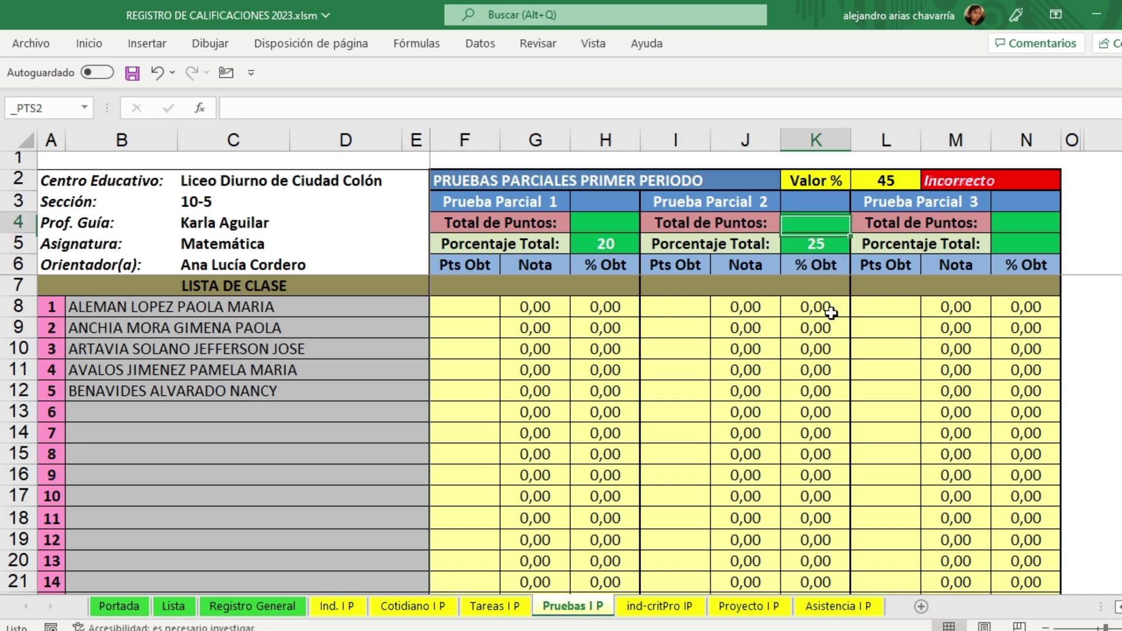
Step: Set the total points to 20 for Prueba Parcial 1 and 25 for Prueba Parcial 2
key(Left)
key(Left)
key(Up)
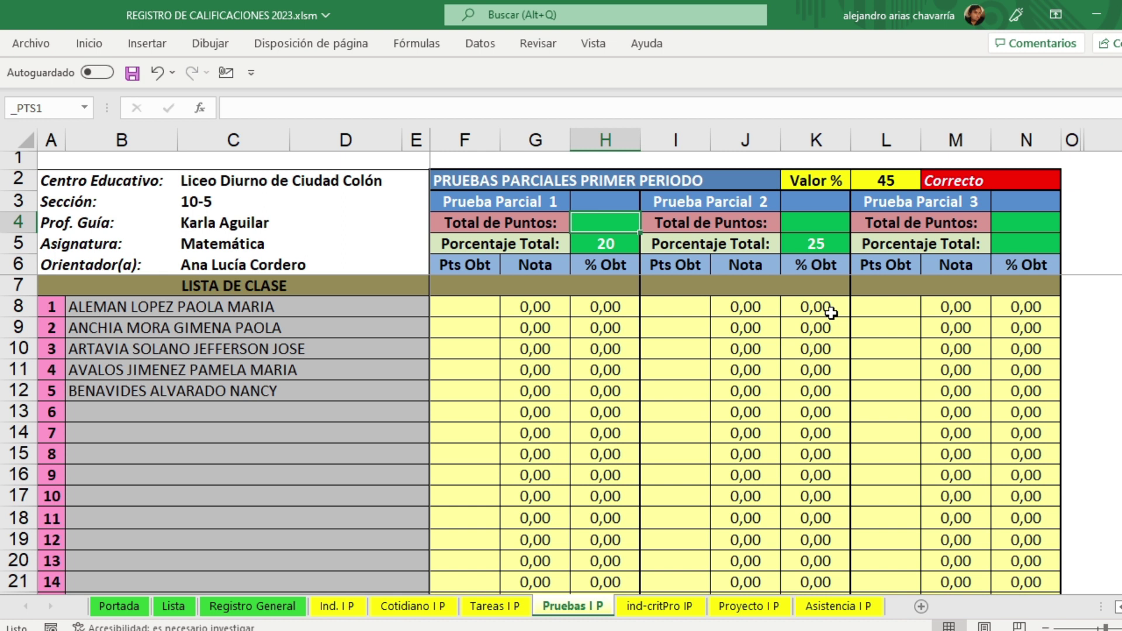
text(20)
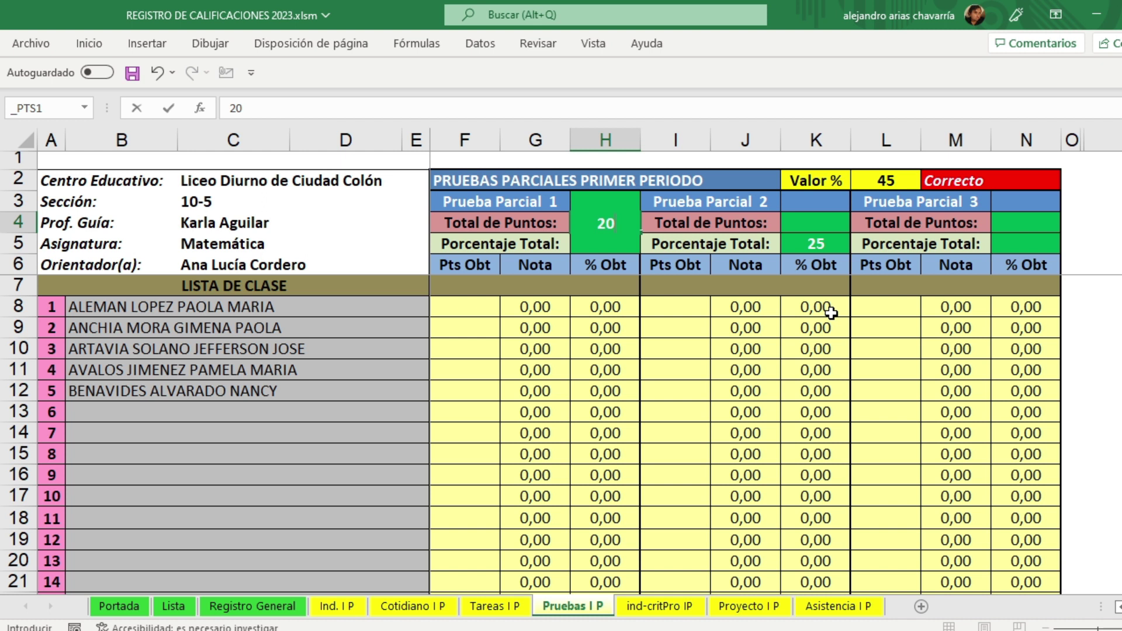
key(Right)
key(Right)
text(25)
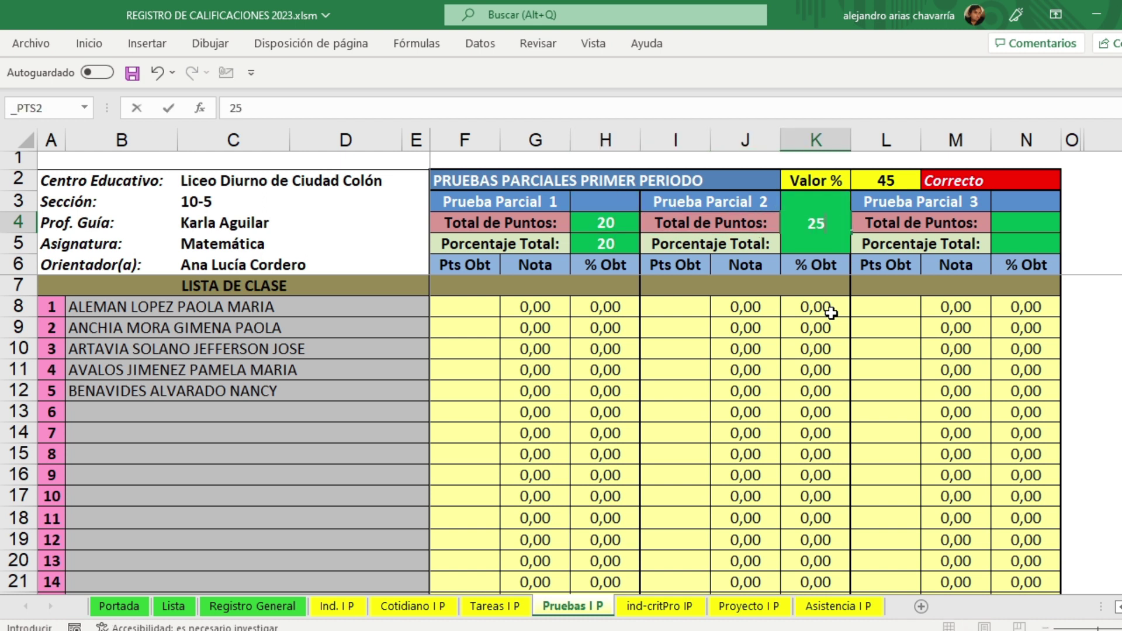
key(Return)
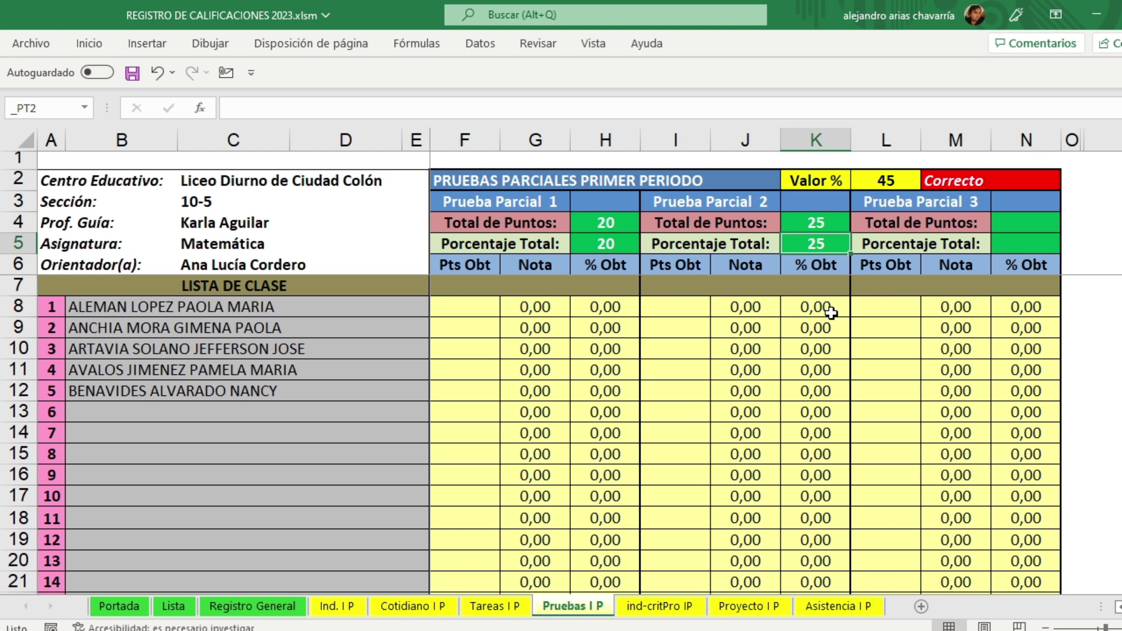
key(Up)
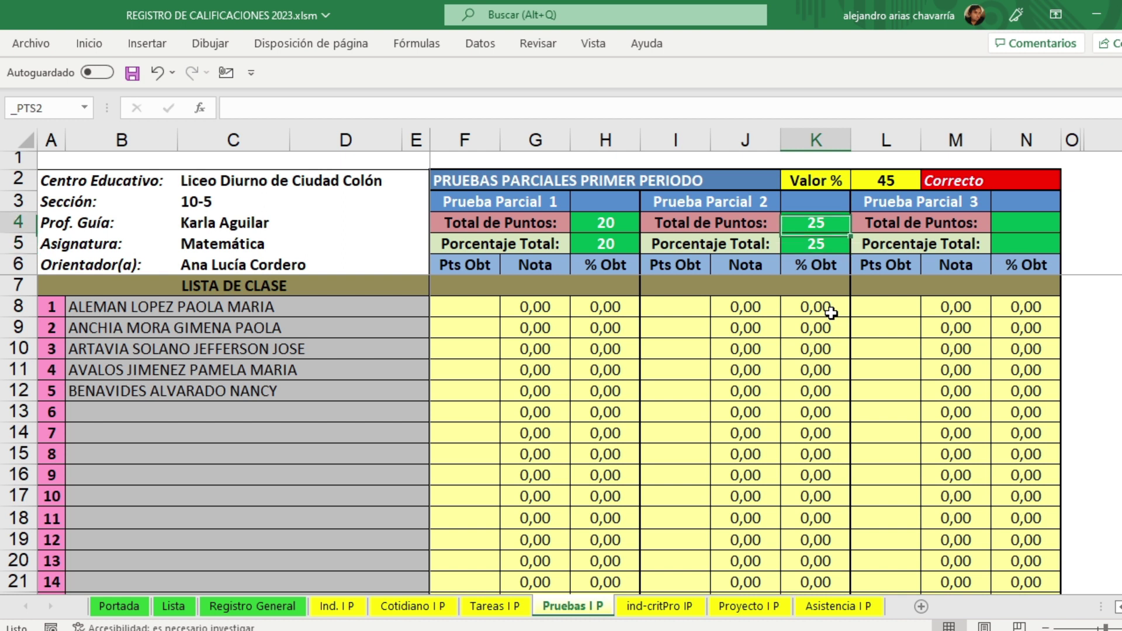
key(Left)
key(Left)
key(Right)
key(Right)
key(Left)
key(Left)
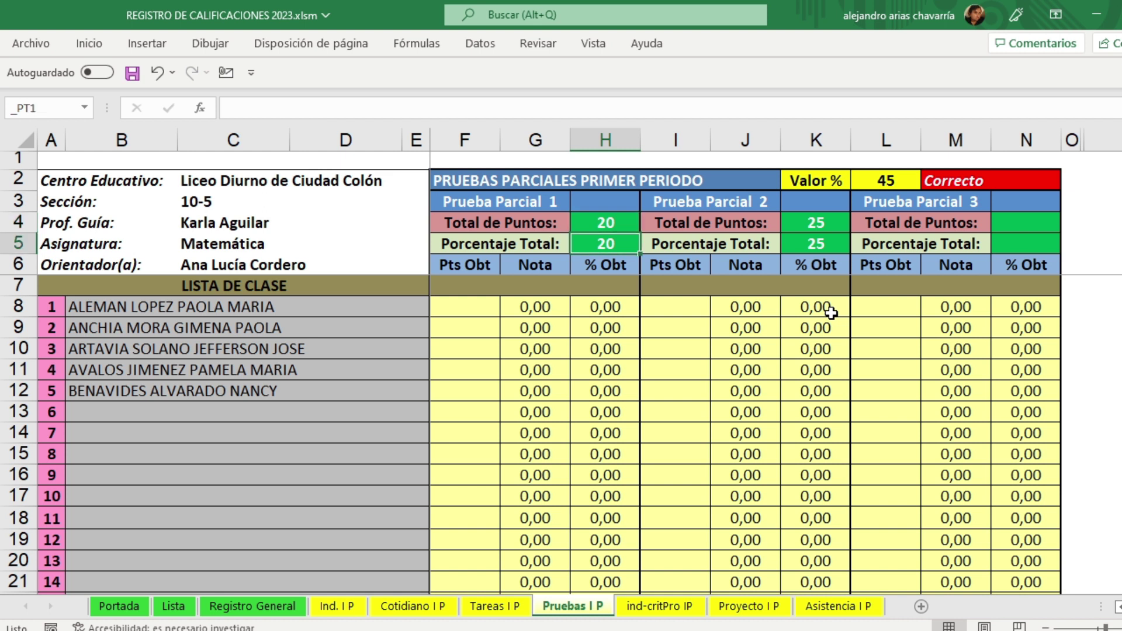
key(Right)
key(Right)
key(Right)
key(Left)
key(Left)
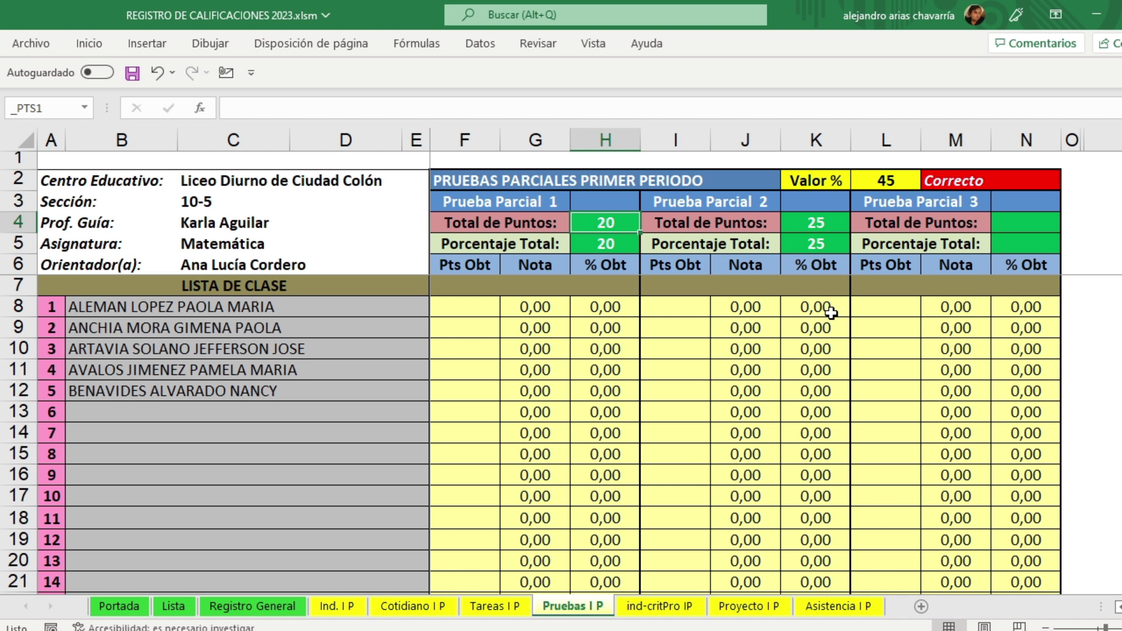
Step: Move down to the first student's Prueba Parcial 1 points cell
key(Left)
key(Down)
key(Down)
key(Down)
key(Left)
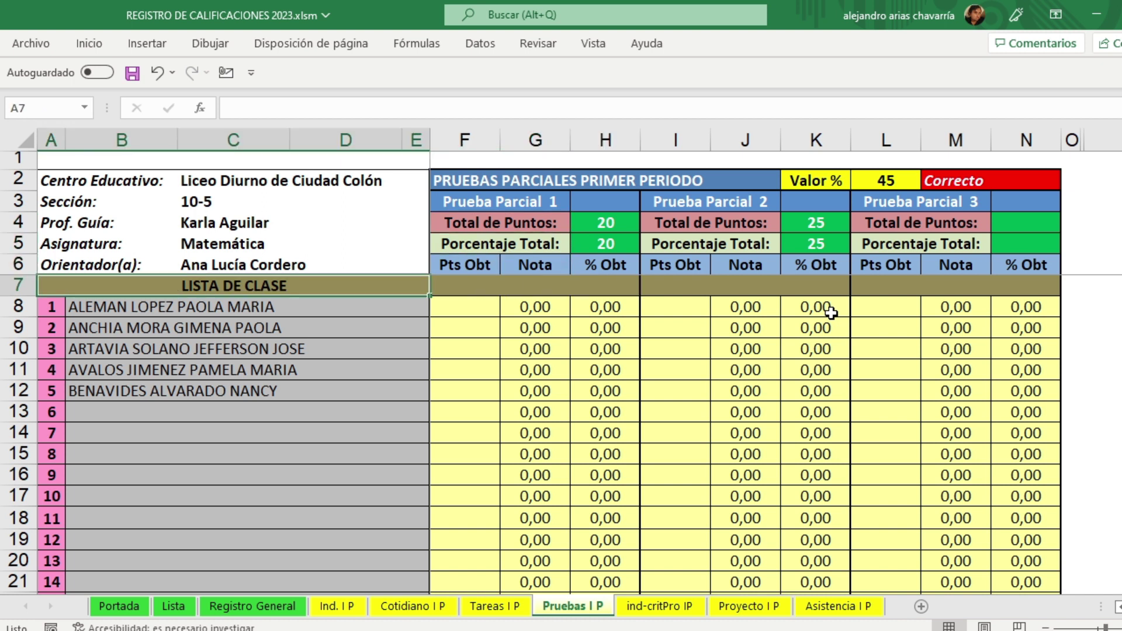
key(Down)
key(Right)
key(Right)
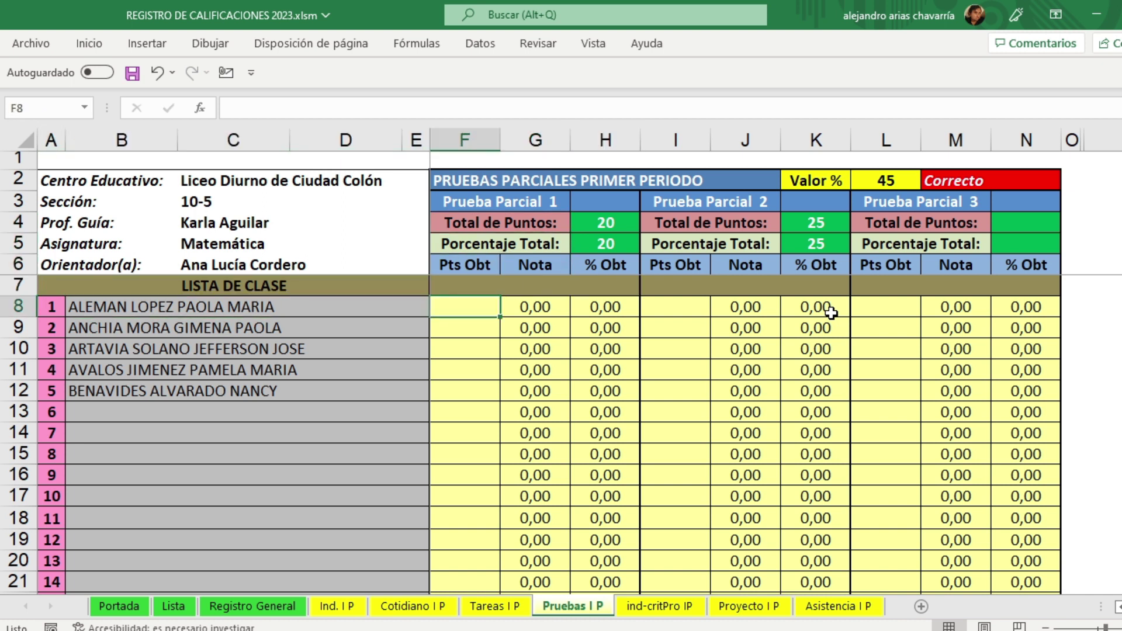
Step: Record Prueba Parcial 1 points 15, 18, 6, 0 and 20 for the five students
text(15)
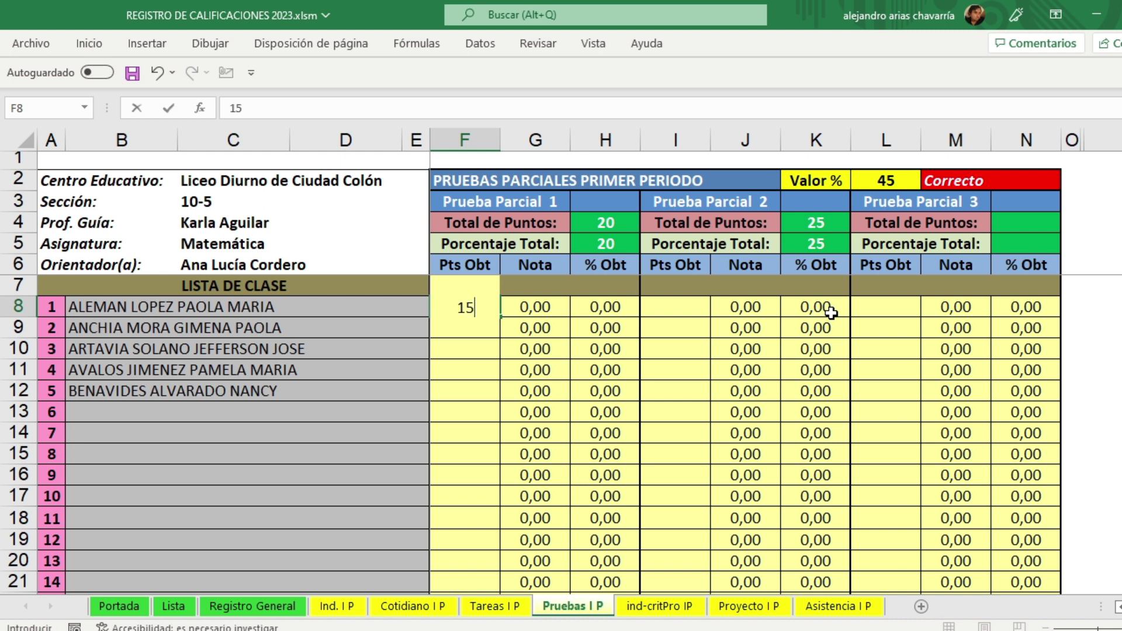
key(Return)
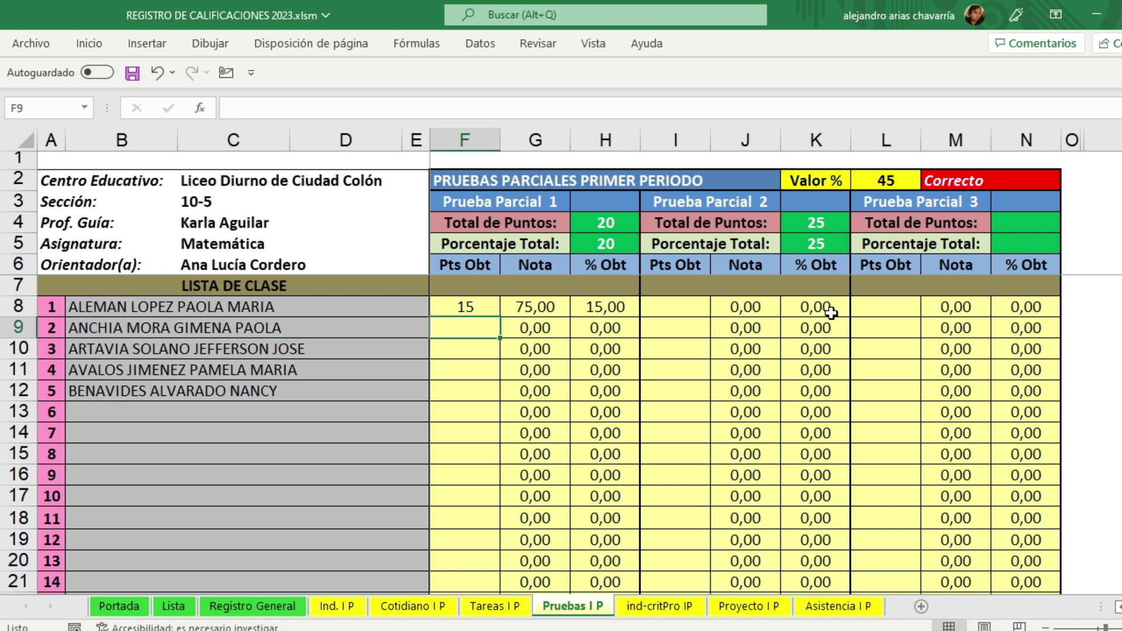
text(18)
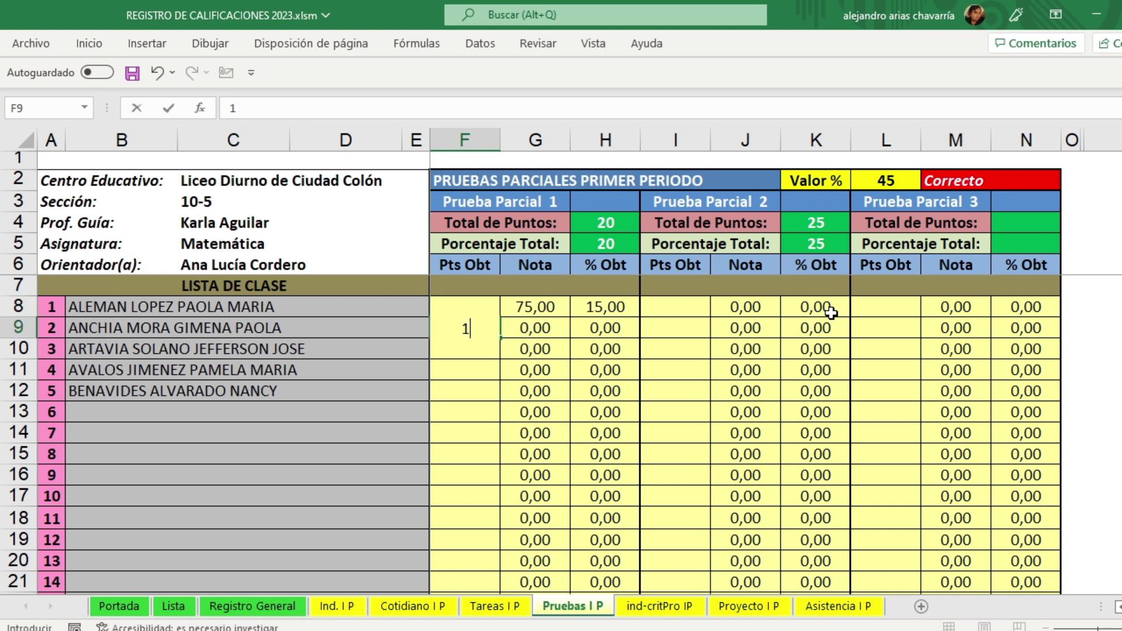
key(Return)
text(6)
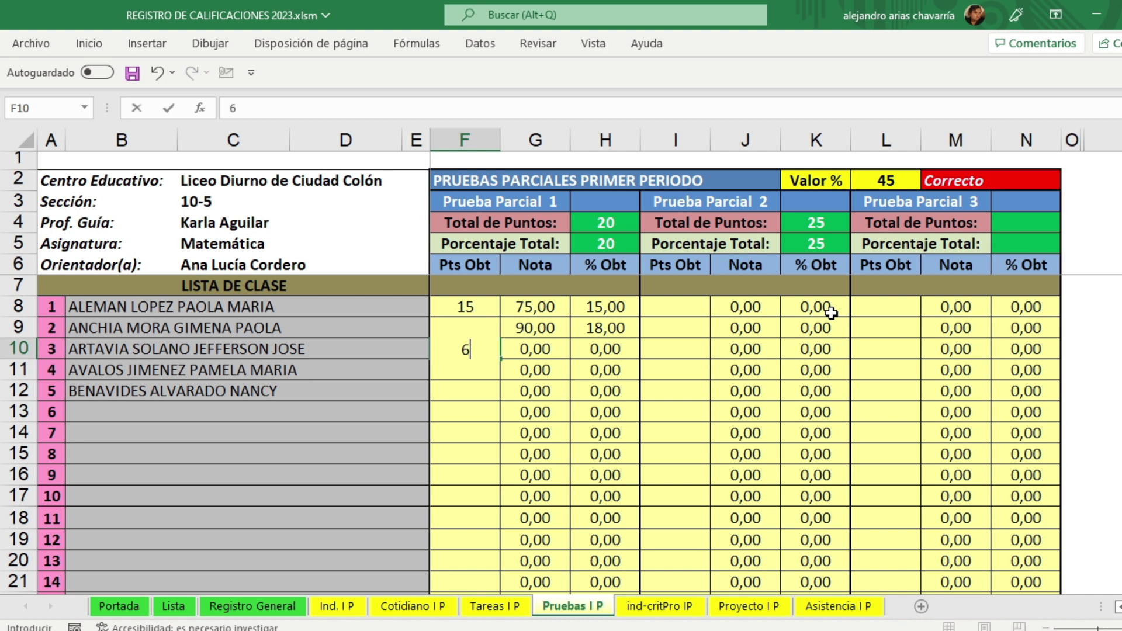
key(Return)
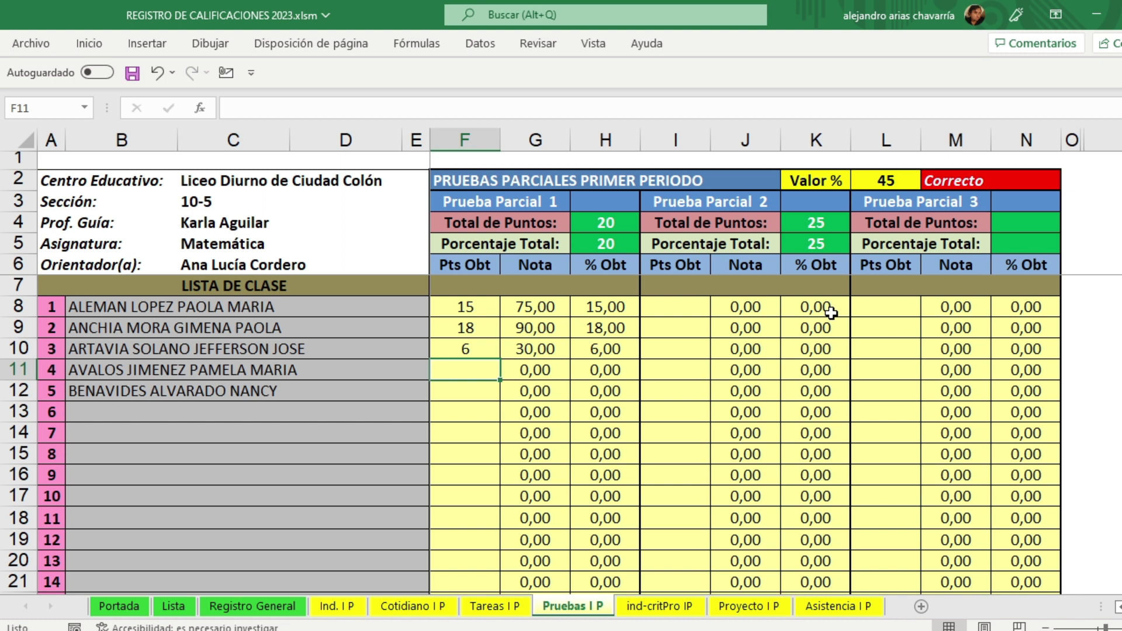
text(0)
key(Return)
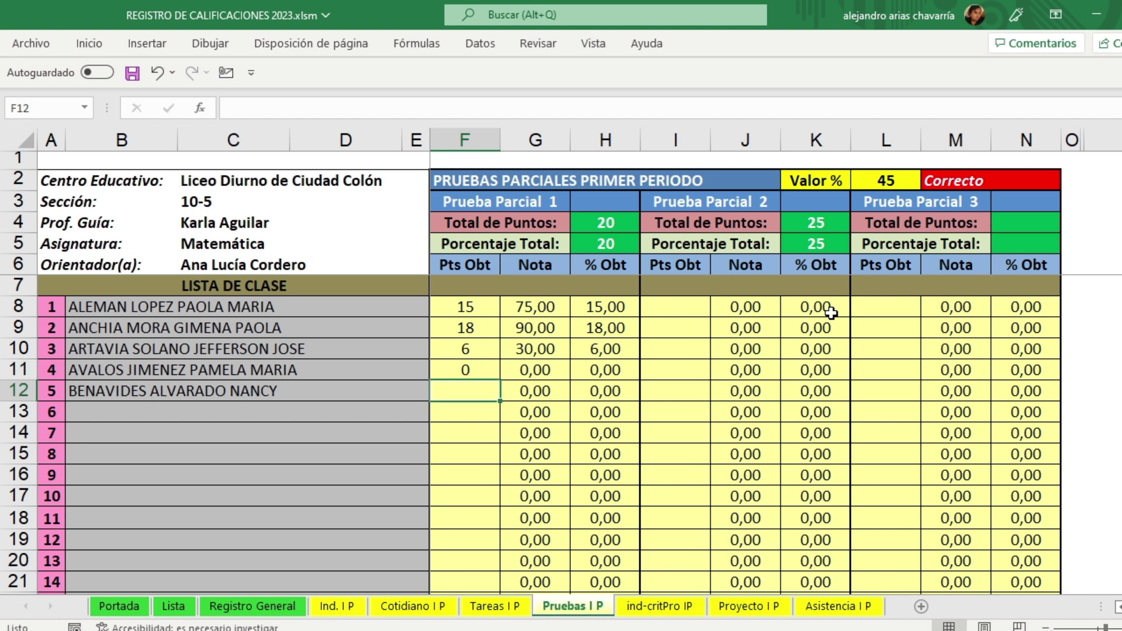
text(20)
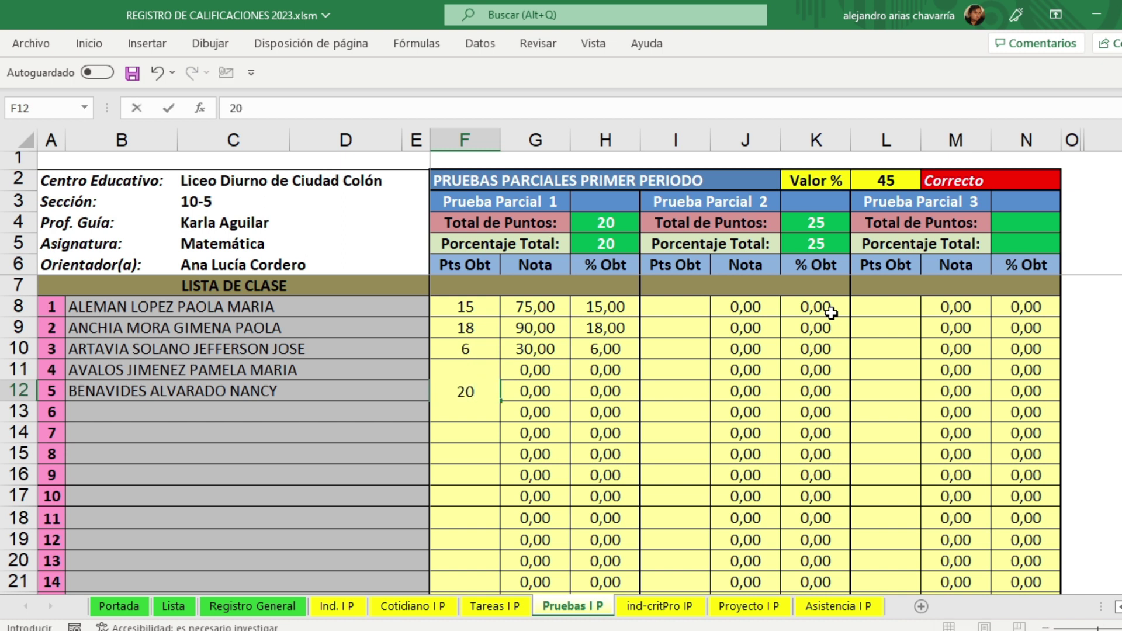
key(Return)
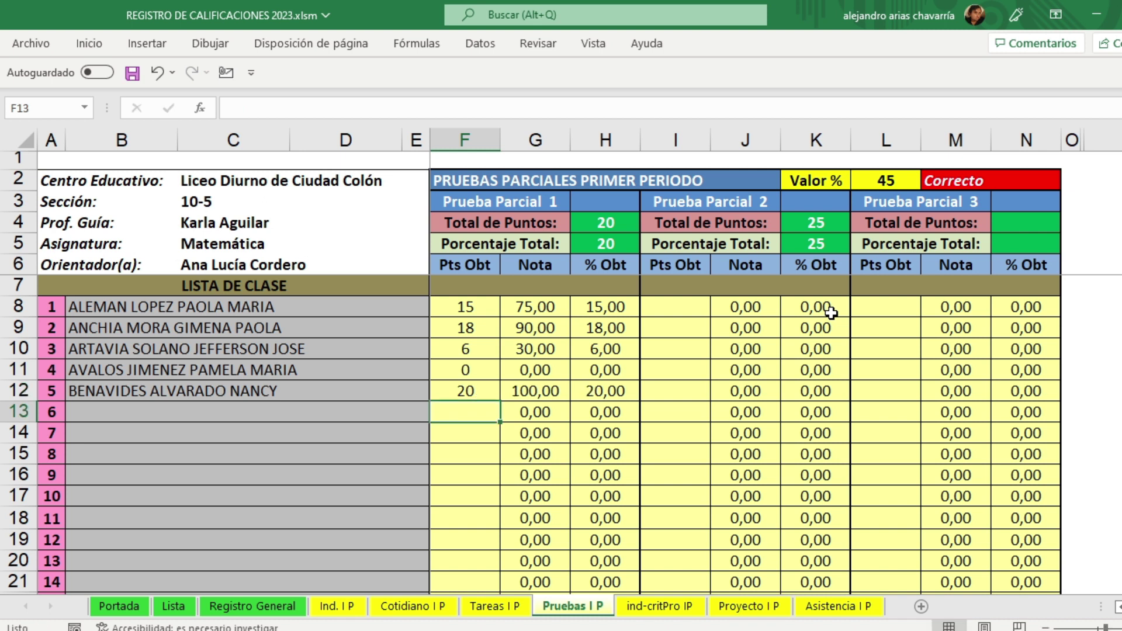
Step: Record Prueba Parcial 2 points 20, 20, 12, 20 and 20 for the five students
click(687, 309)
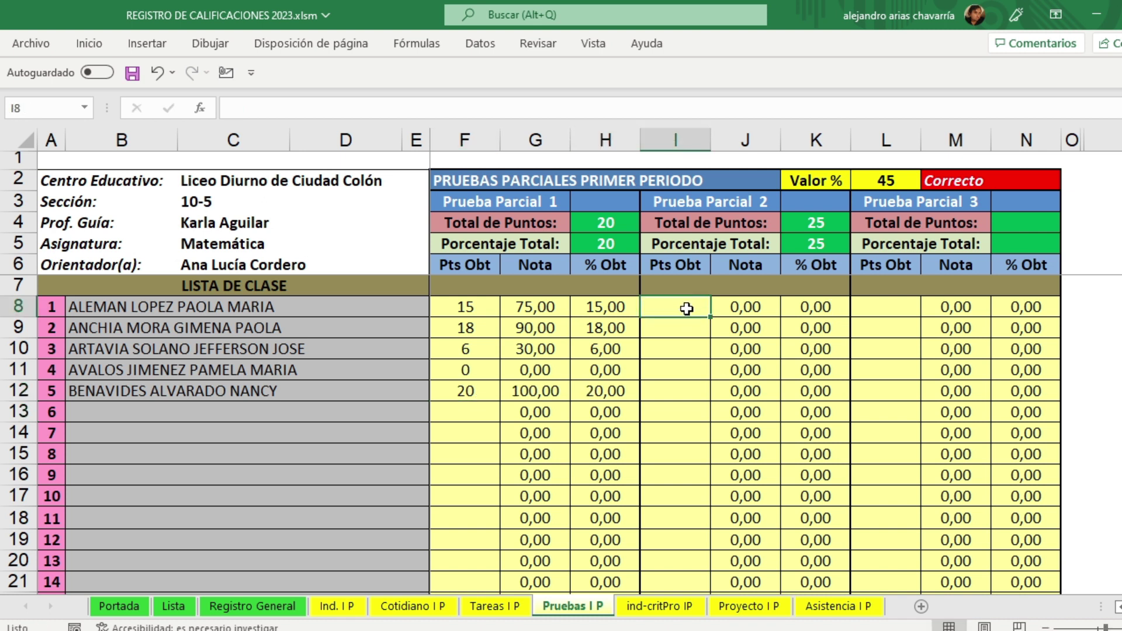
text(20)
key(Return)
text(20)
key(Return)
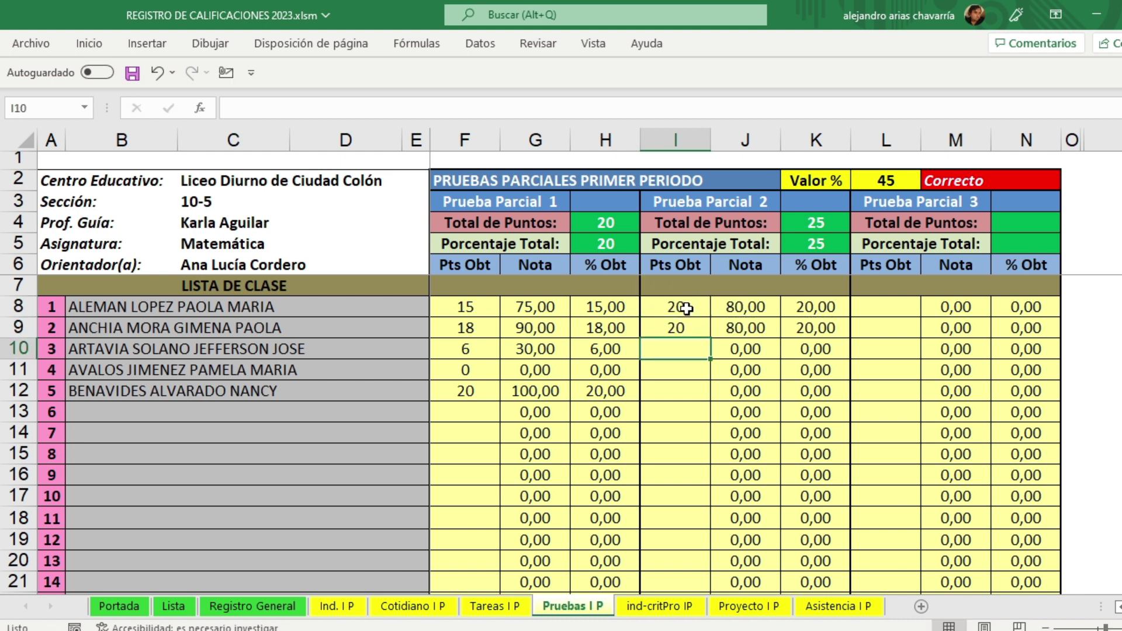
text(1)
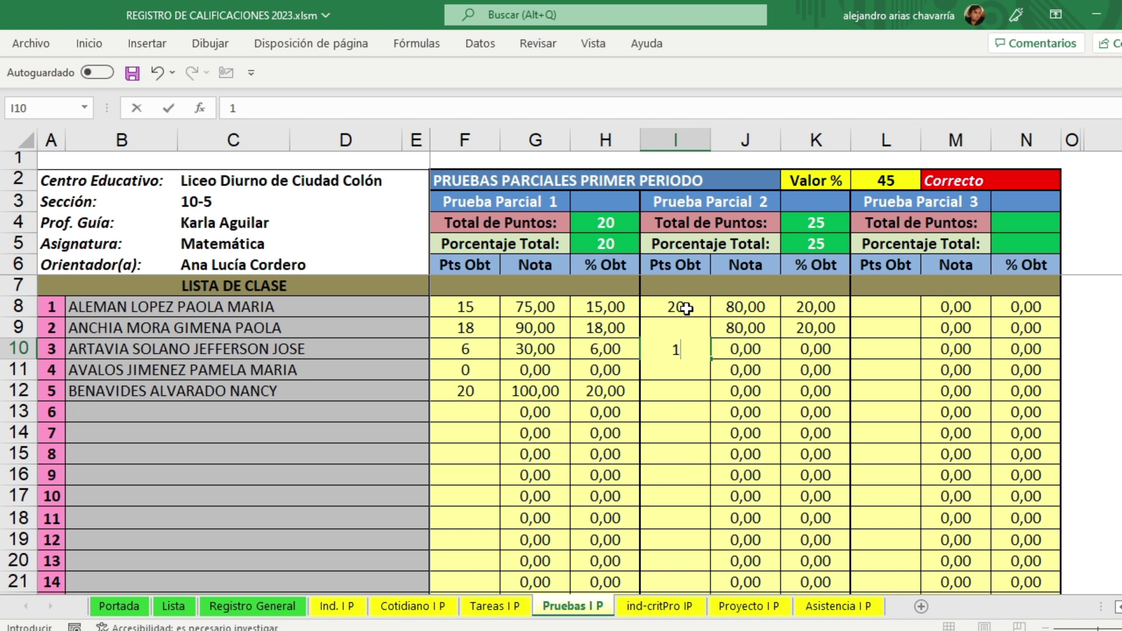
text(2)
key(Return)
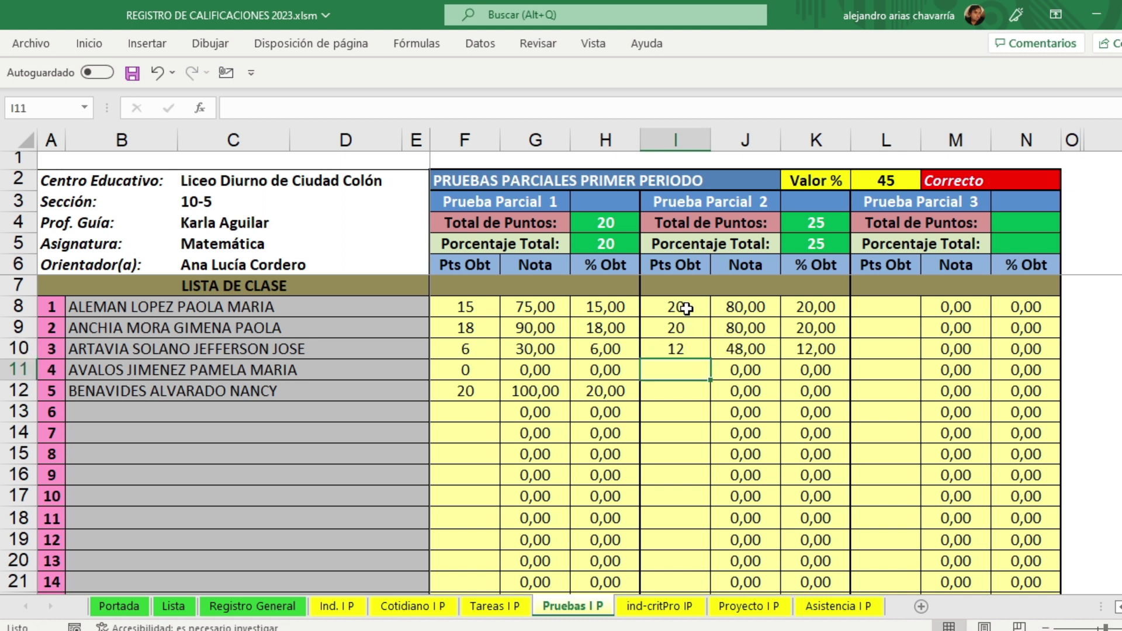
text(20)
key(Return)
text(20)
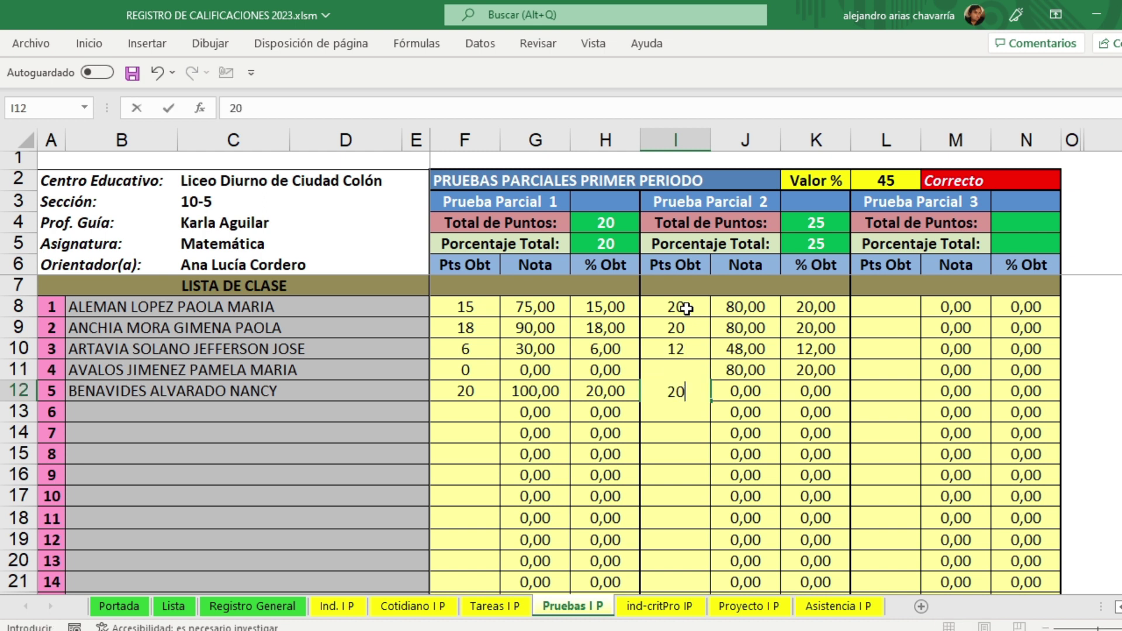
key(Return)
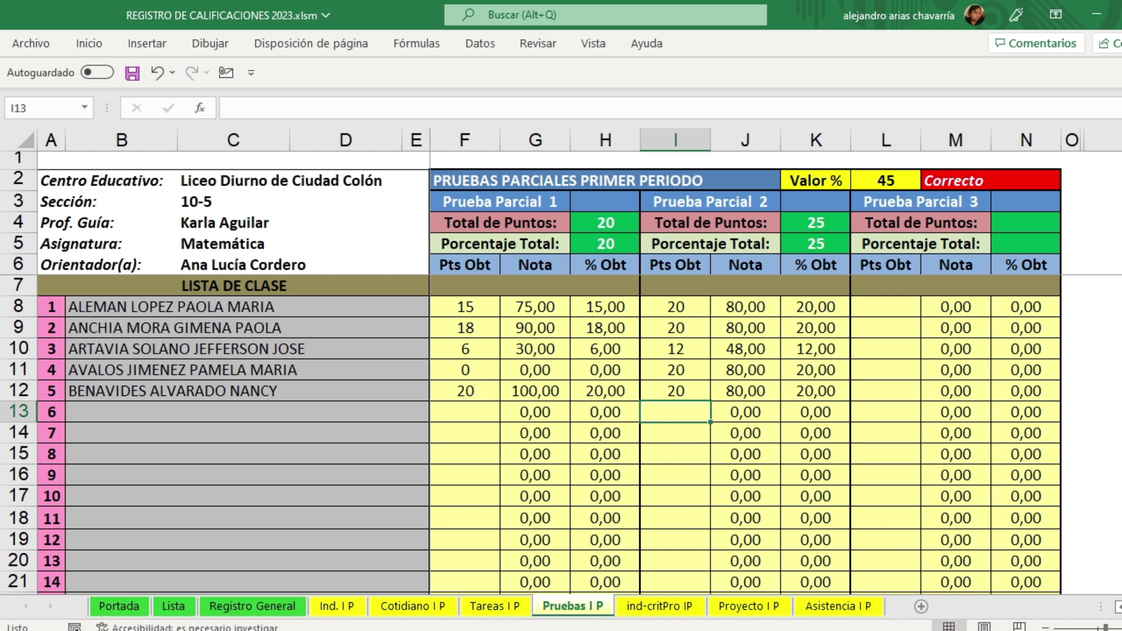
scroll(807, 293, up, 3)
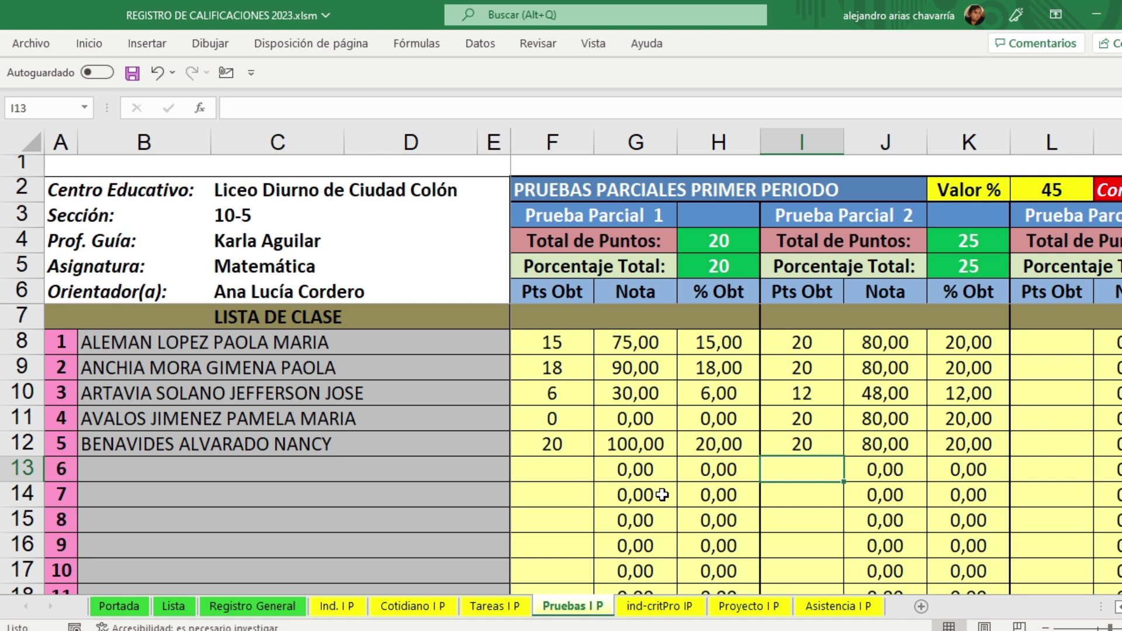
click(666, 609)
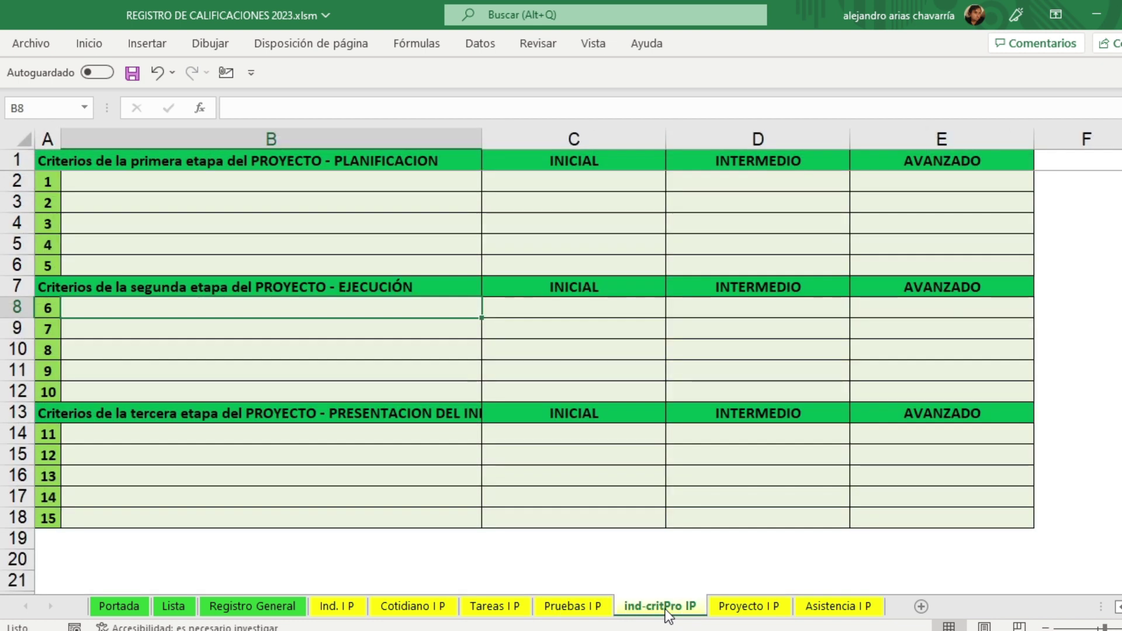
scroll(561, 362, up, 2)
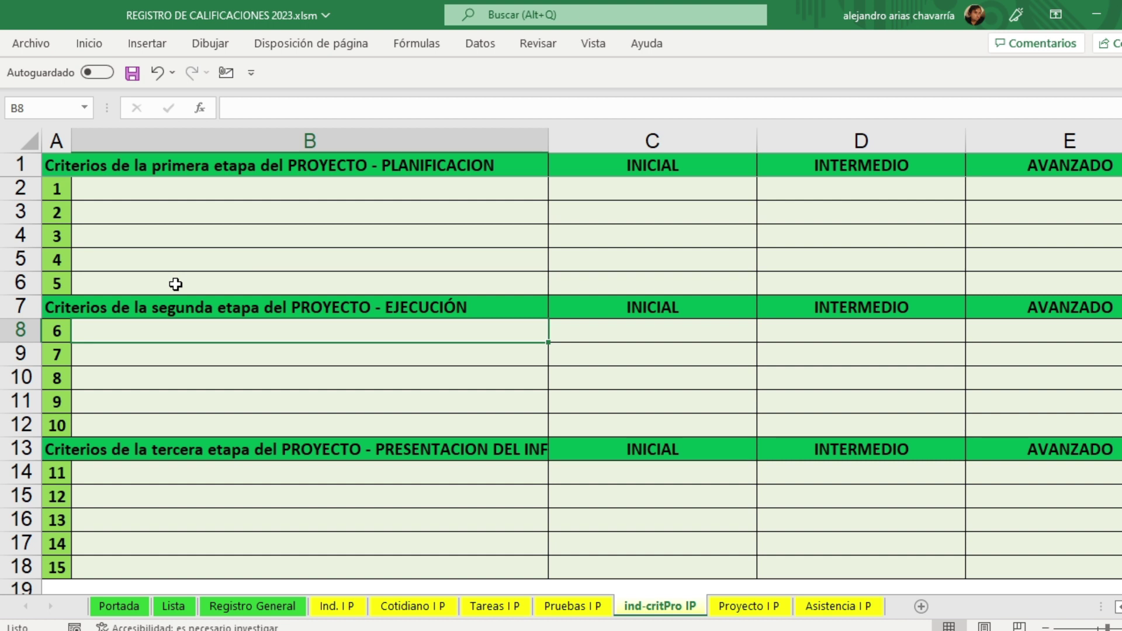
click(677, 166)
click(859, 165)
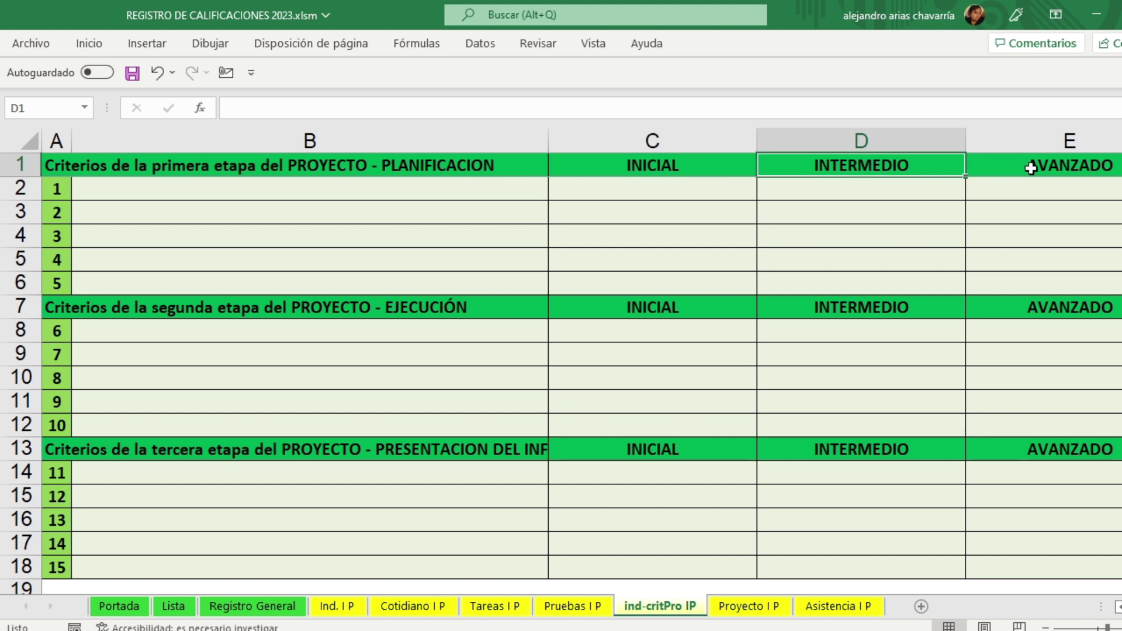
click(1030, 169)
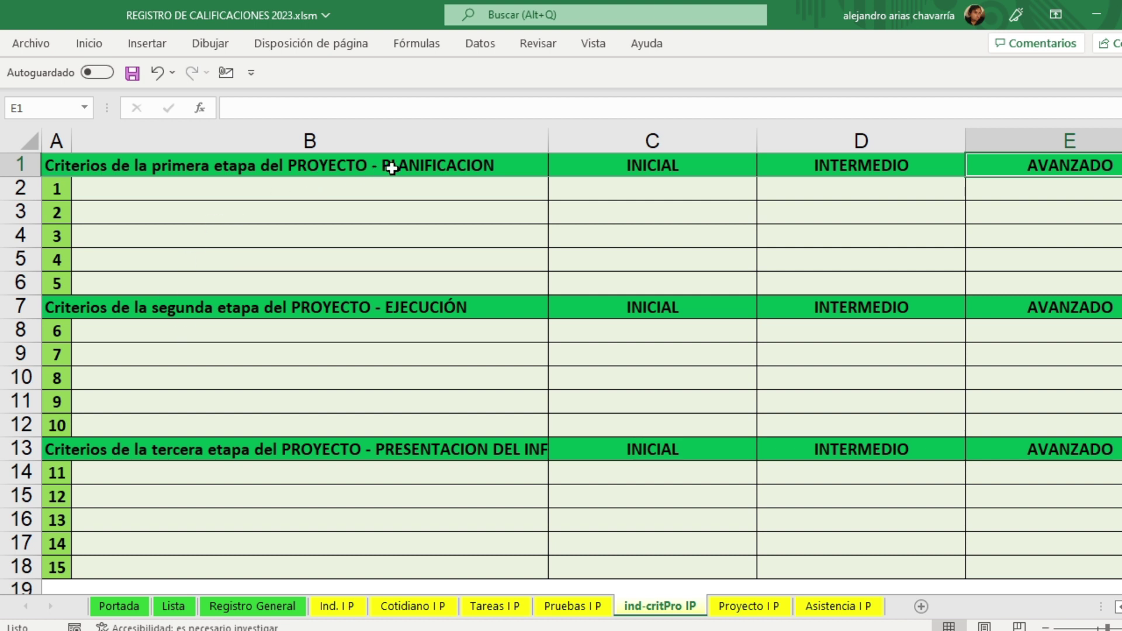
click(420, 167)
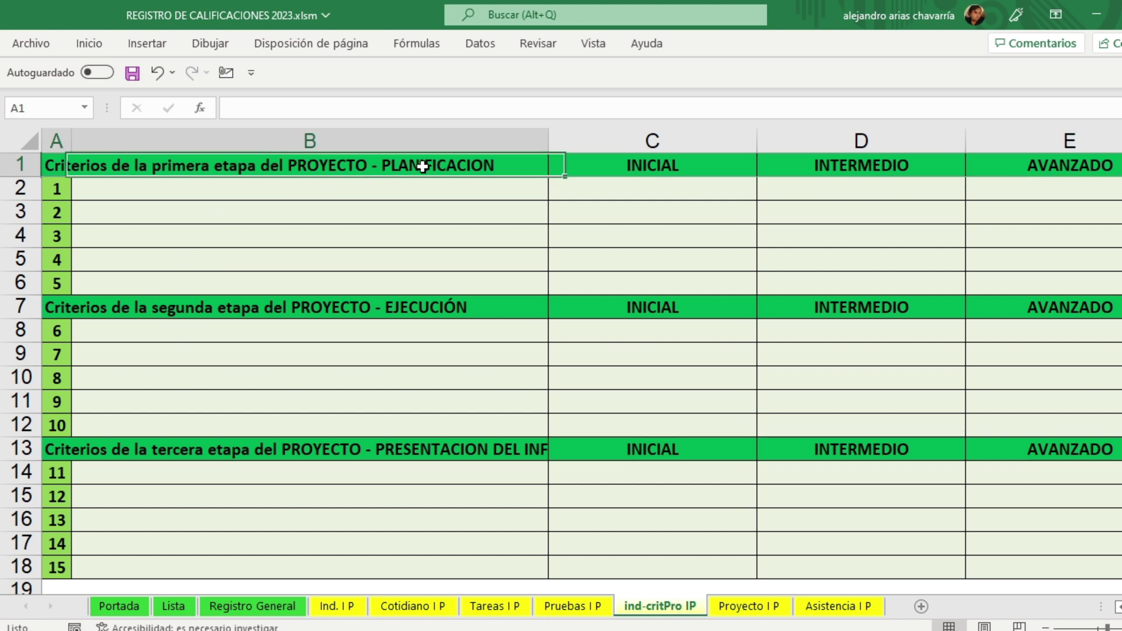
click(436, 308)
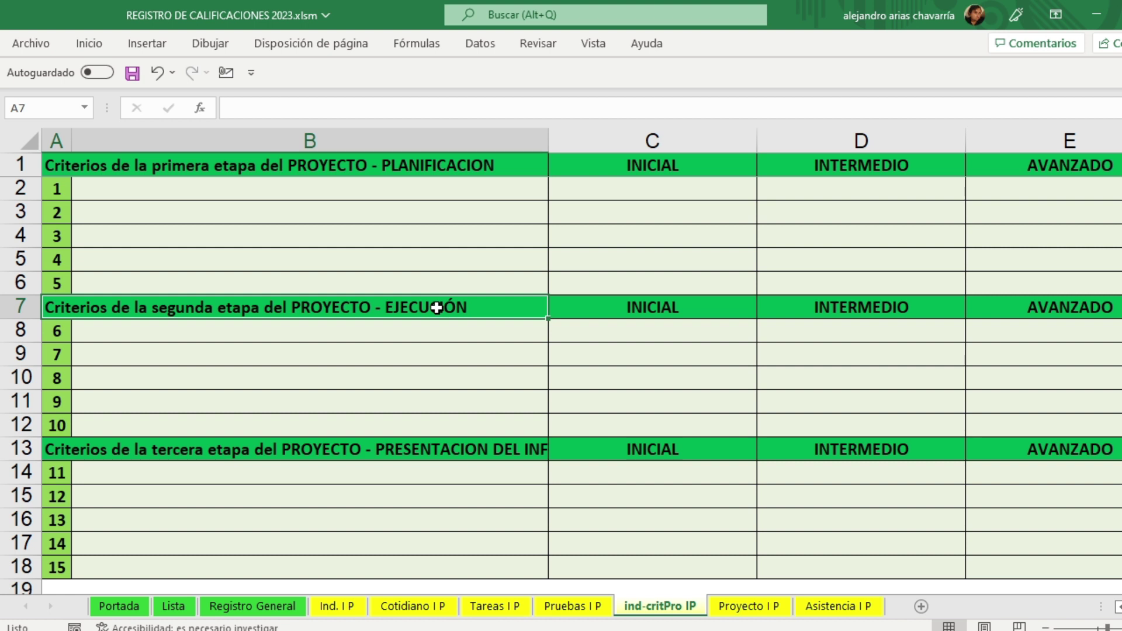
click(437, 448)
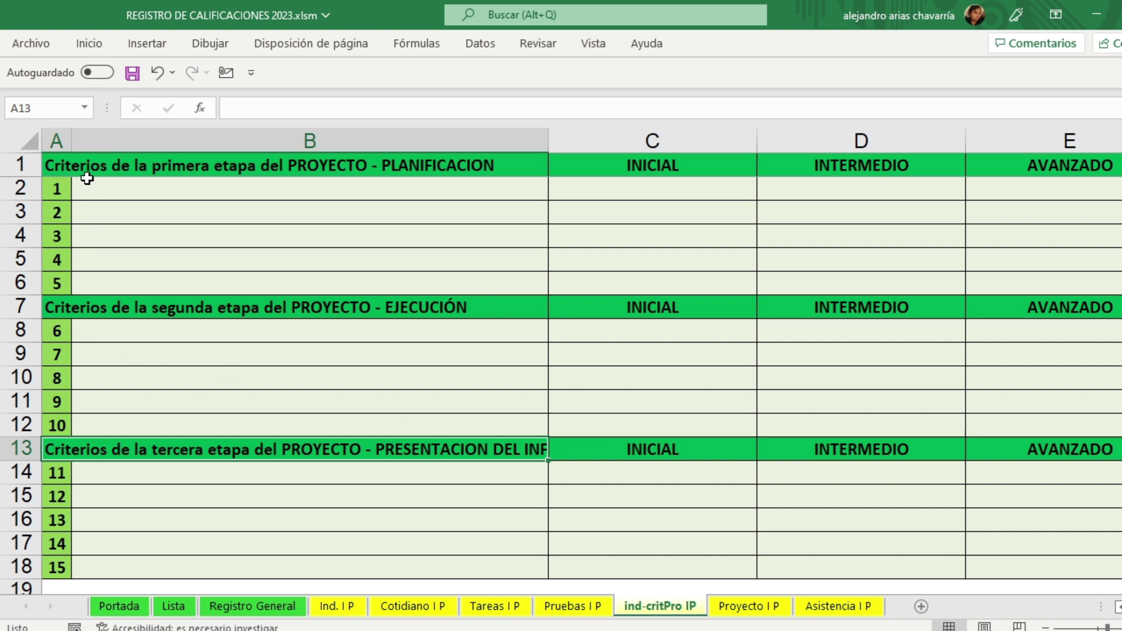
Step: Mark out the planning, execution and presentation criteria ranges B2:B6, B8:B12 and B14:B18
drag(85, 191, 98, 281)
drag(98, 330, 95, 421)
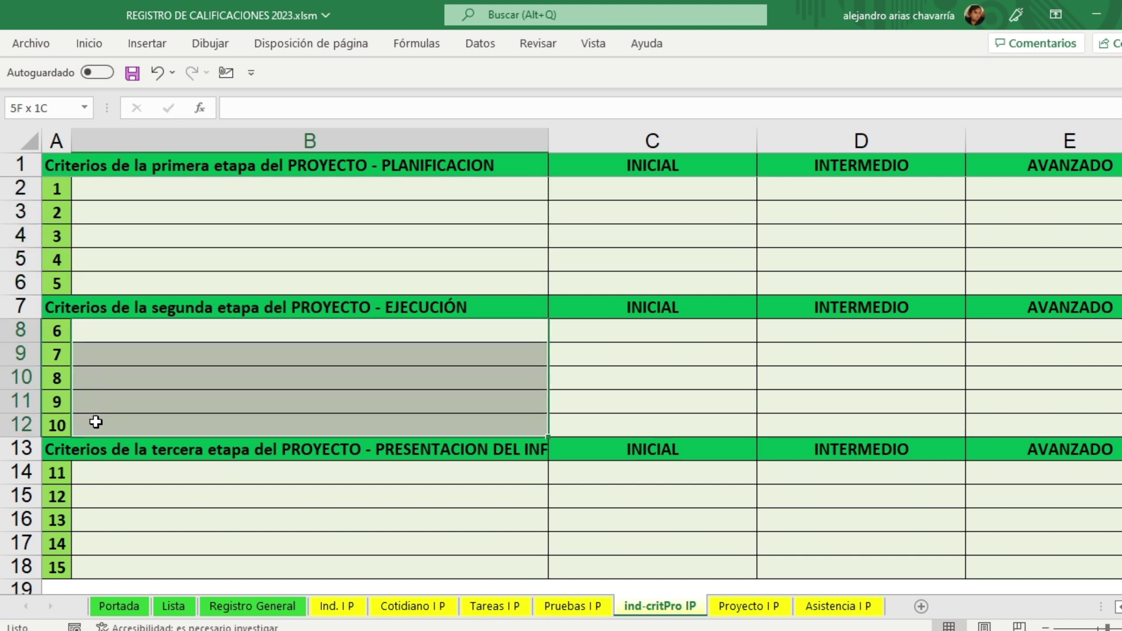
click(100, 488)
drag(100, 487, 104, 570)
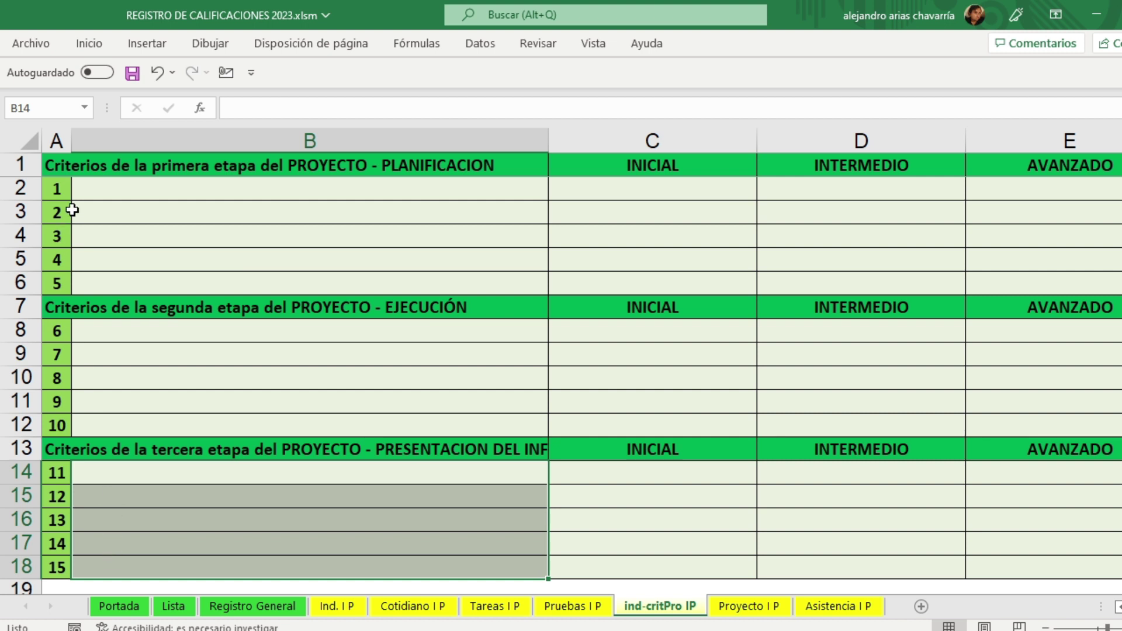
click(85, 185)
drag(85, 185, 103, 285)
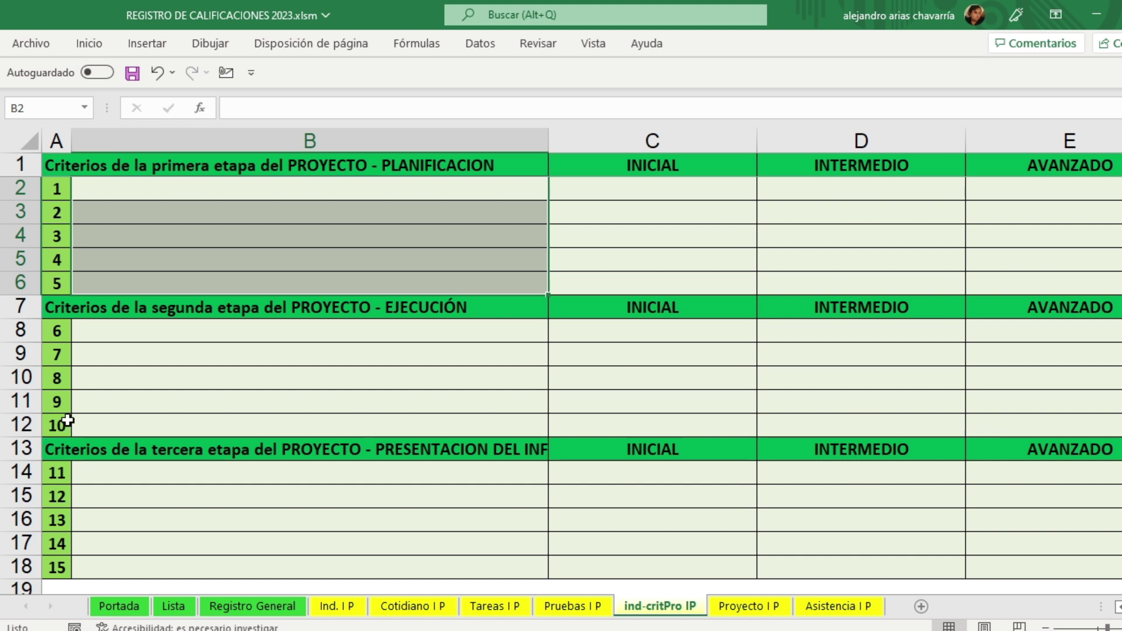
click(126, 372)
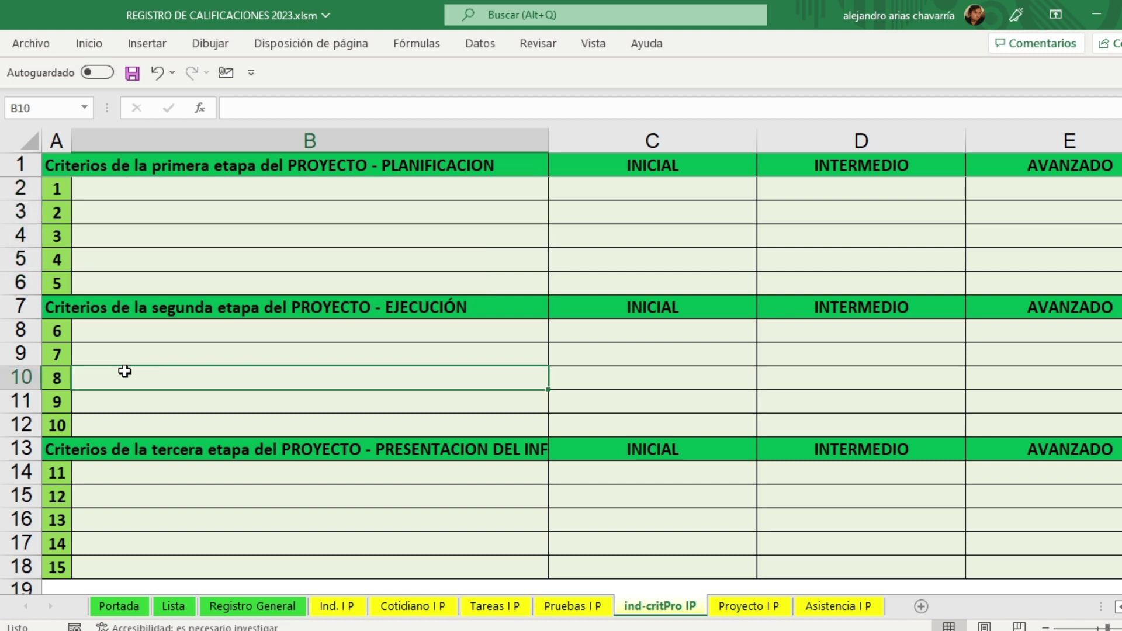
drag(93, 193, 99, 285)
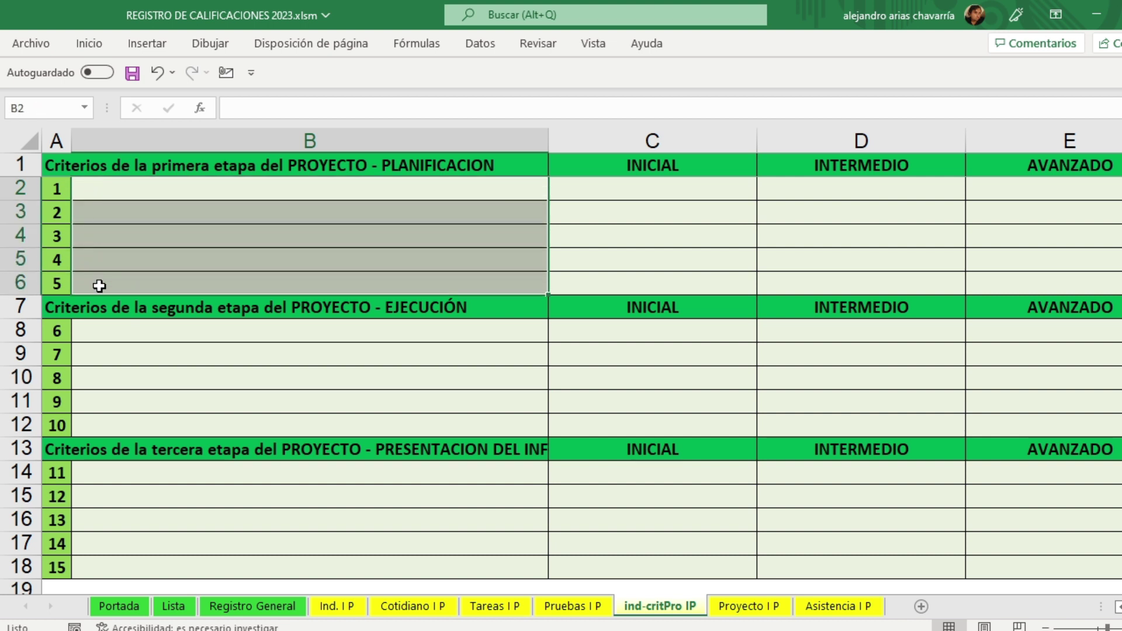
drag(100, 328, 107, 427)
drag(100, 473, 93, 574)
Step: Go over the three stage ranges again, point out criteria 1–5, then show Proyecto I P
click(170, 191)
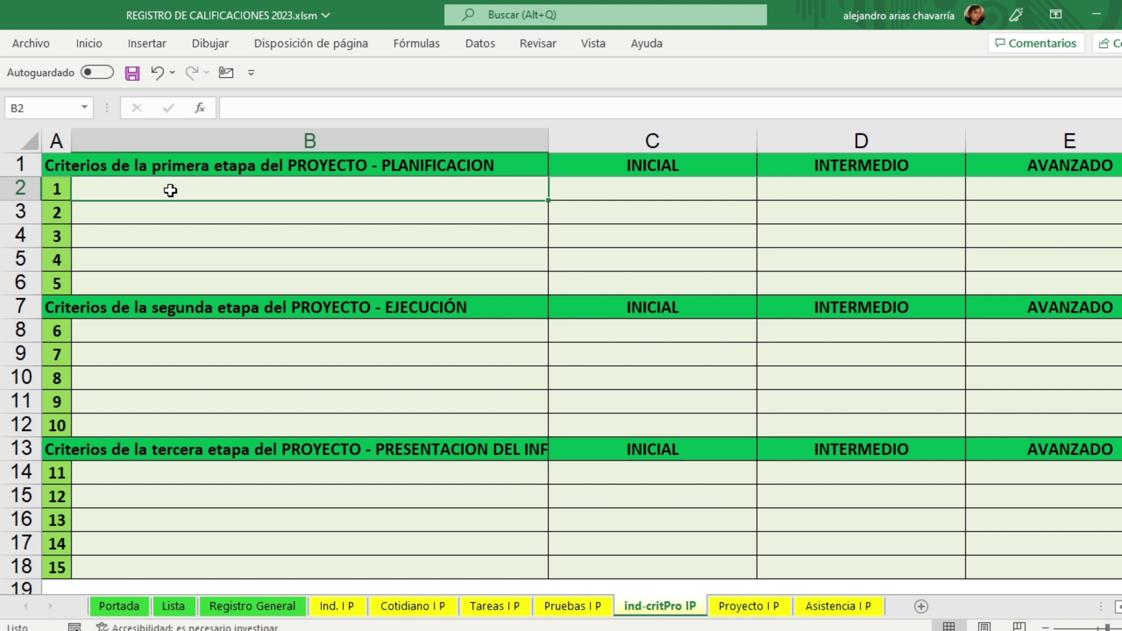
drag(167, 184, 166, 279)
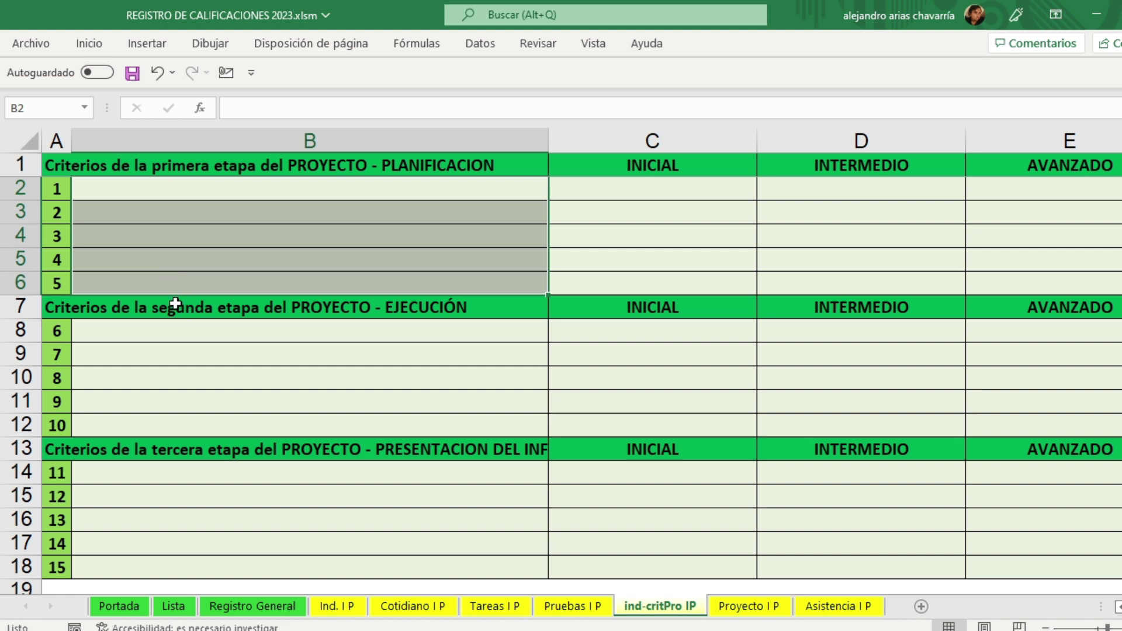
drag(139, 333, 121, 419)
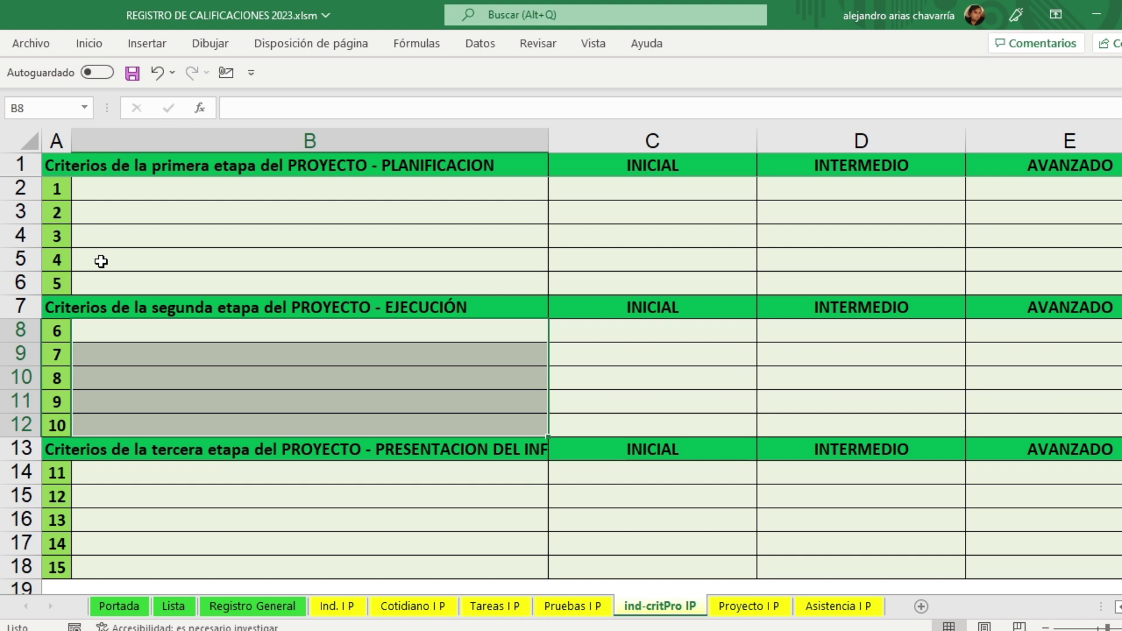
drag(94, 192, 91, 292)
drag(90, 331, 91, 402)
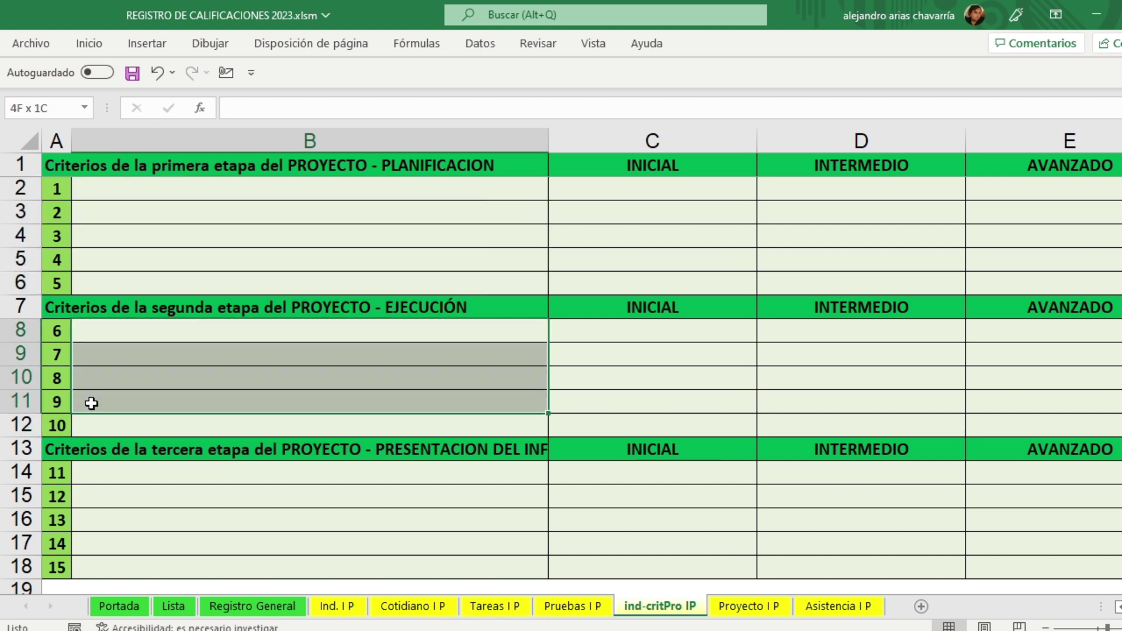
drag(97, 477, 102, 526)
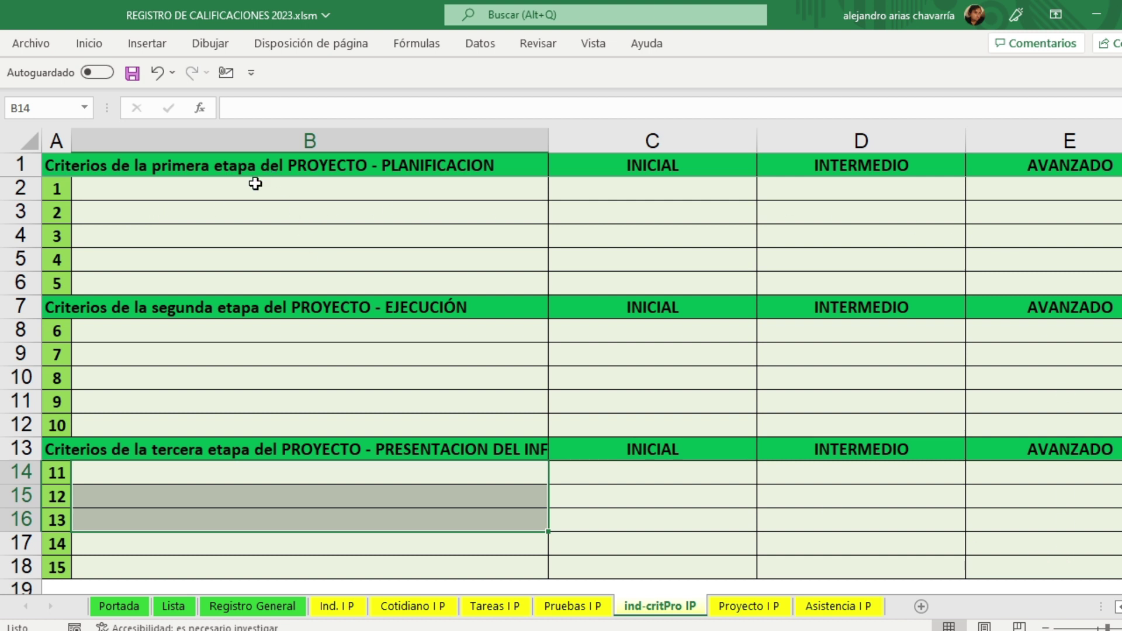
click(253, 188)
click(249, 218)
click(244, 237)
click(236, 261)
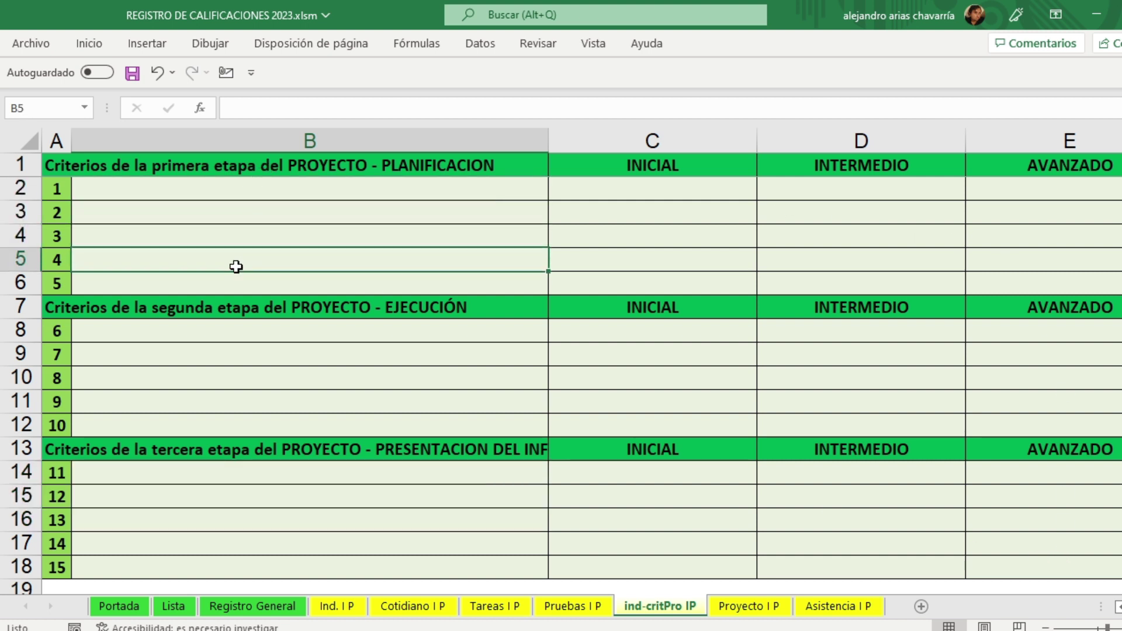
click(234, 284)
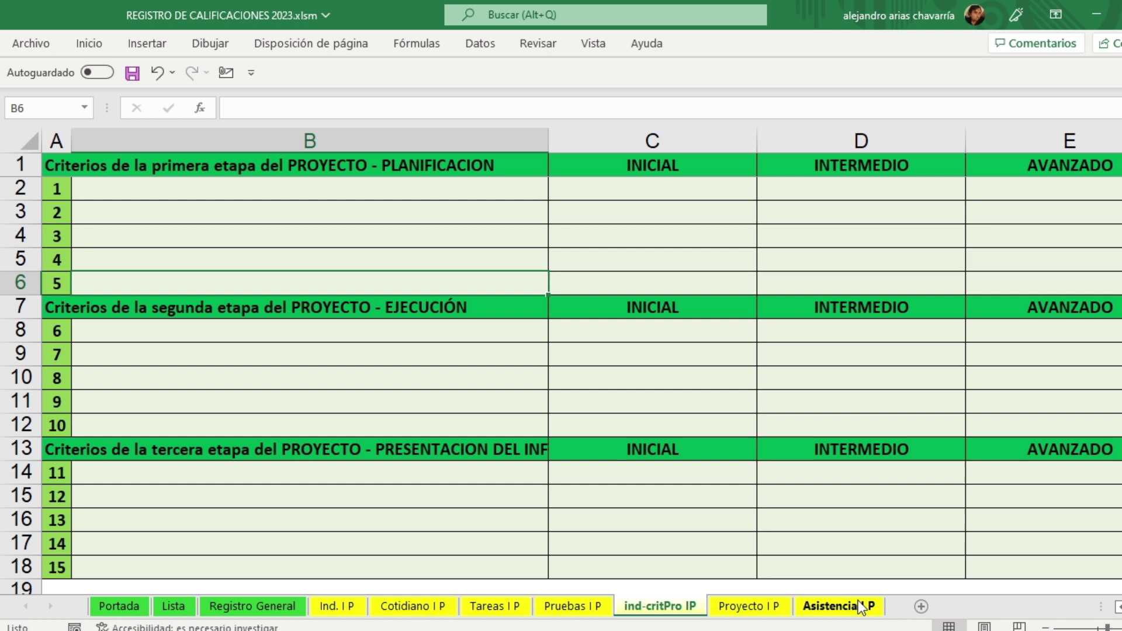
click(760, 608)
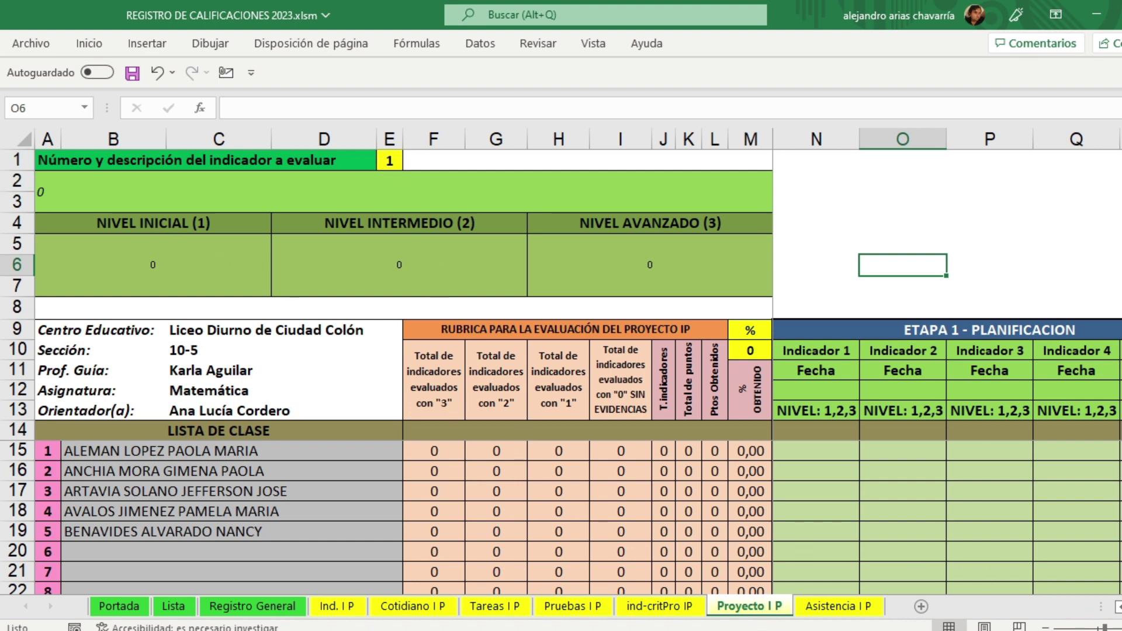
Step: Zoom out on the Proyecto I P rubric and mark the ETAPA 1, 2 and 3 indicator columns
scroll(921, 576, up, 2)
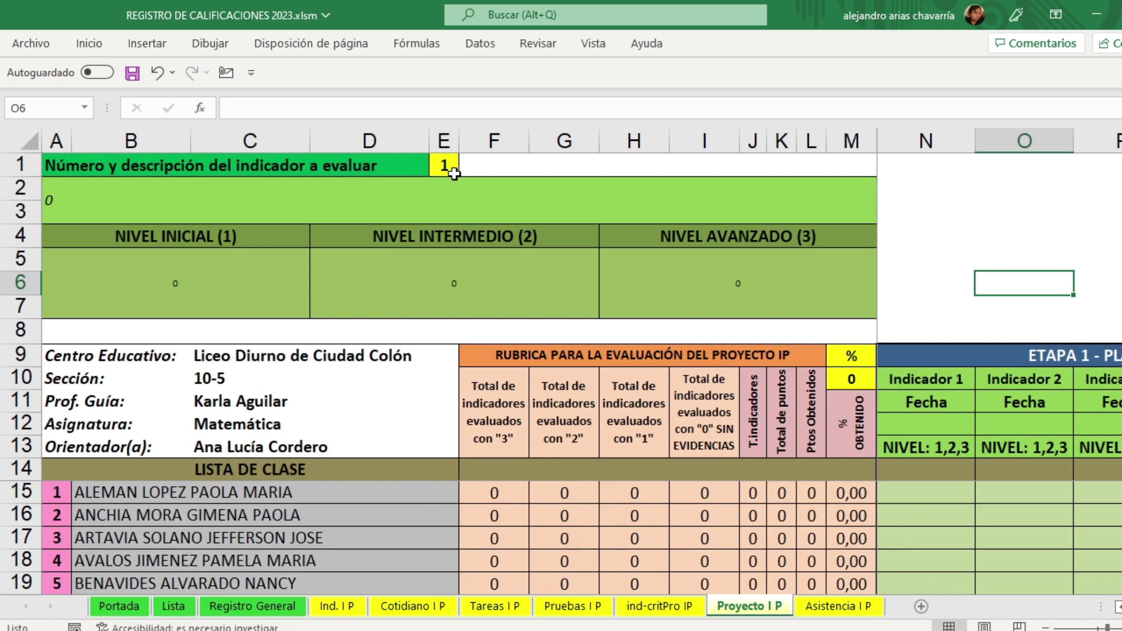
click(1047, 627)
click(1047, 627)
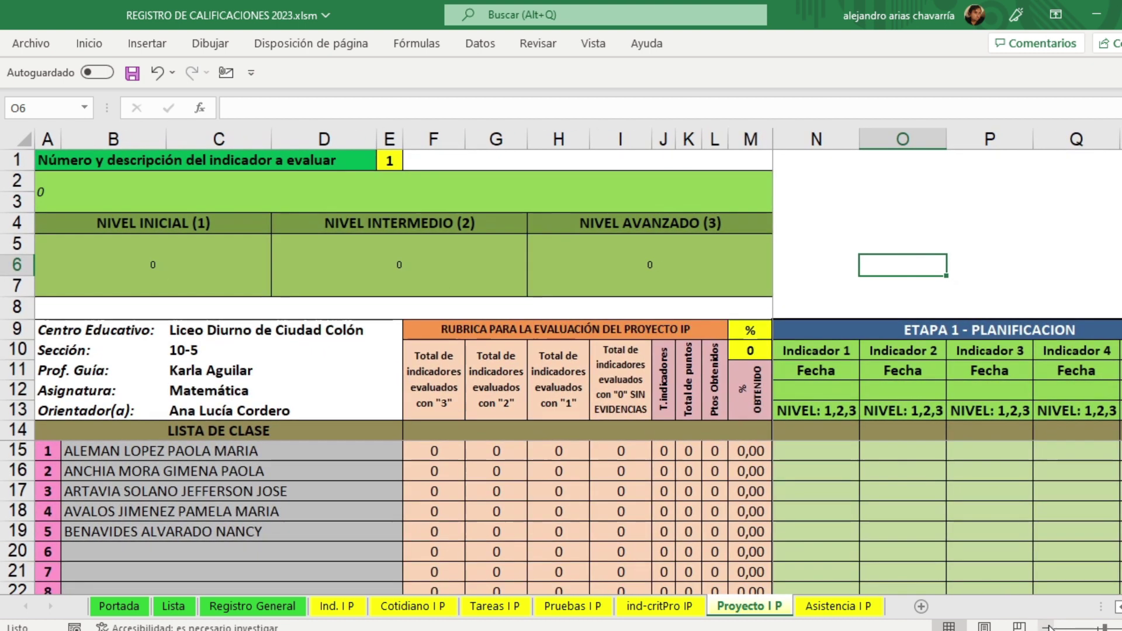
click(1047, 628)
drag(887, 311, 902, 508)
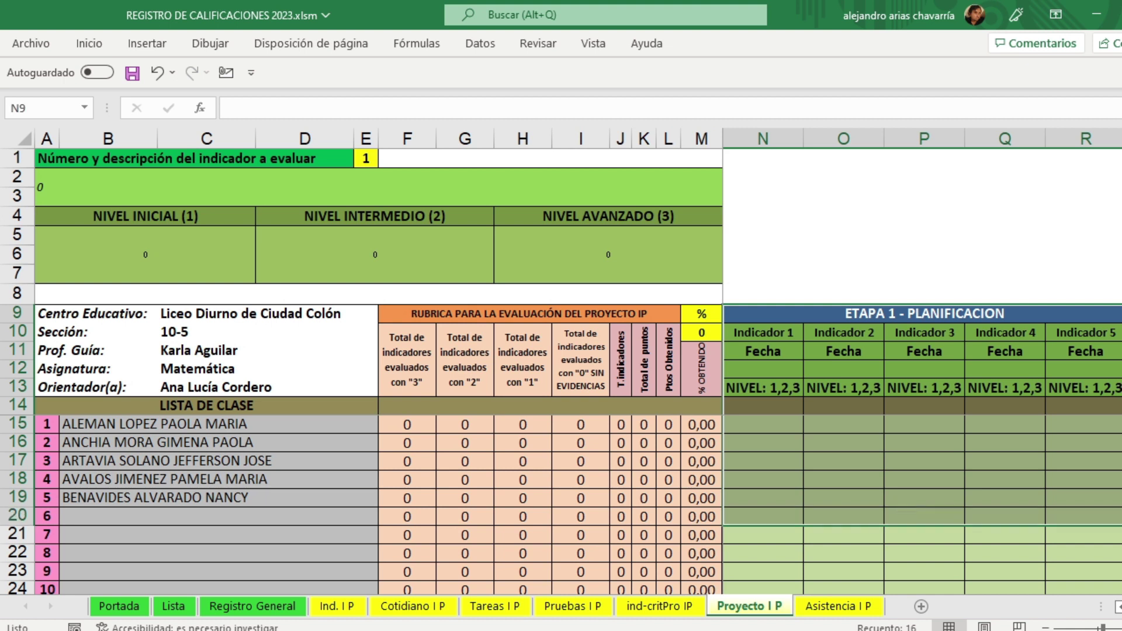
scroll(922, 450, right, 5)
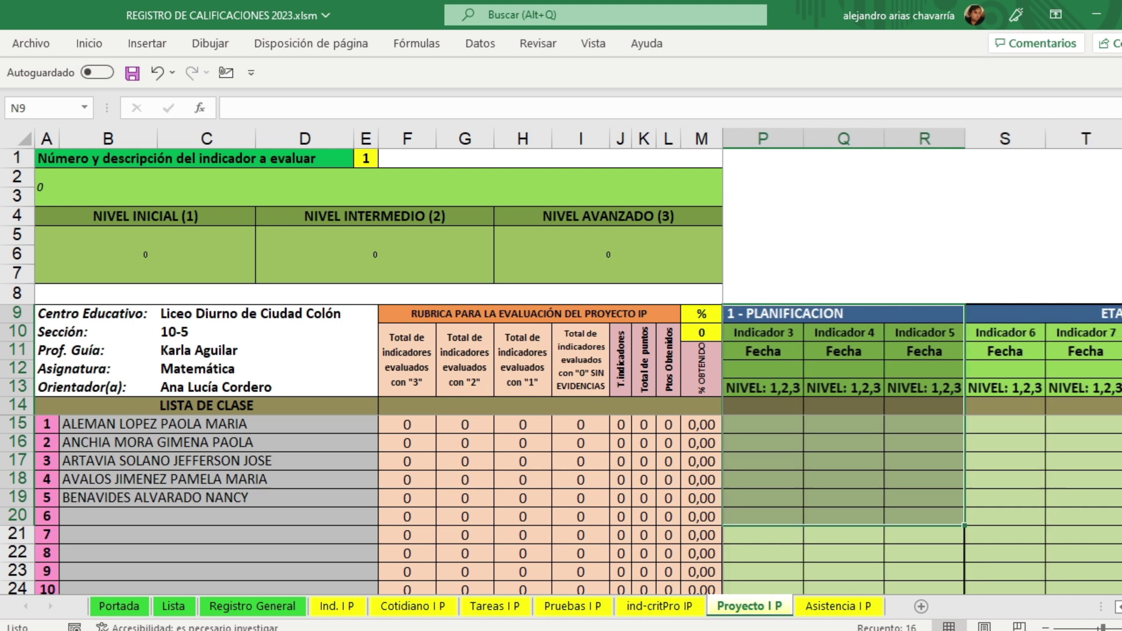
drag(952, 314, 957, 392)
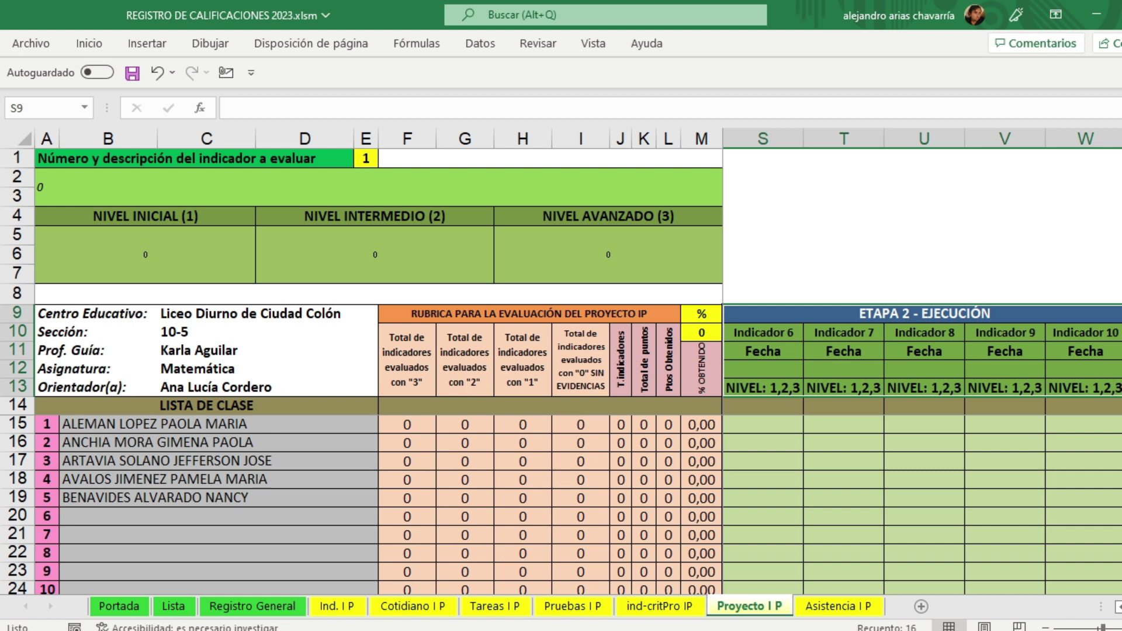
scroll(922, 361, right, 5)
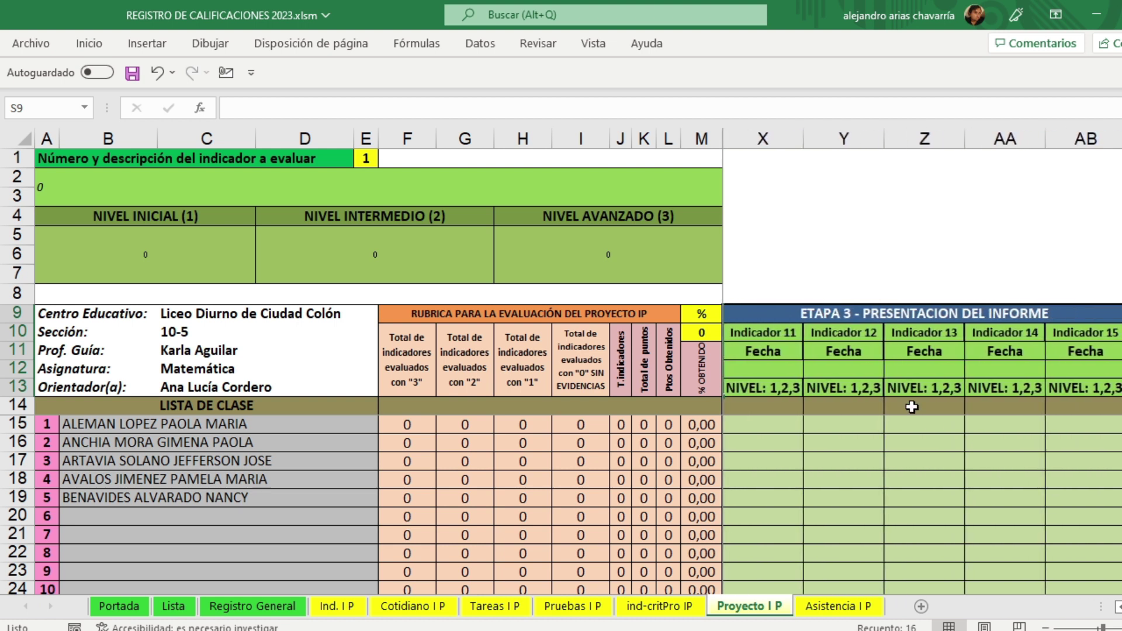
drag(810, 315, 805, 381)
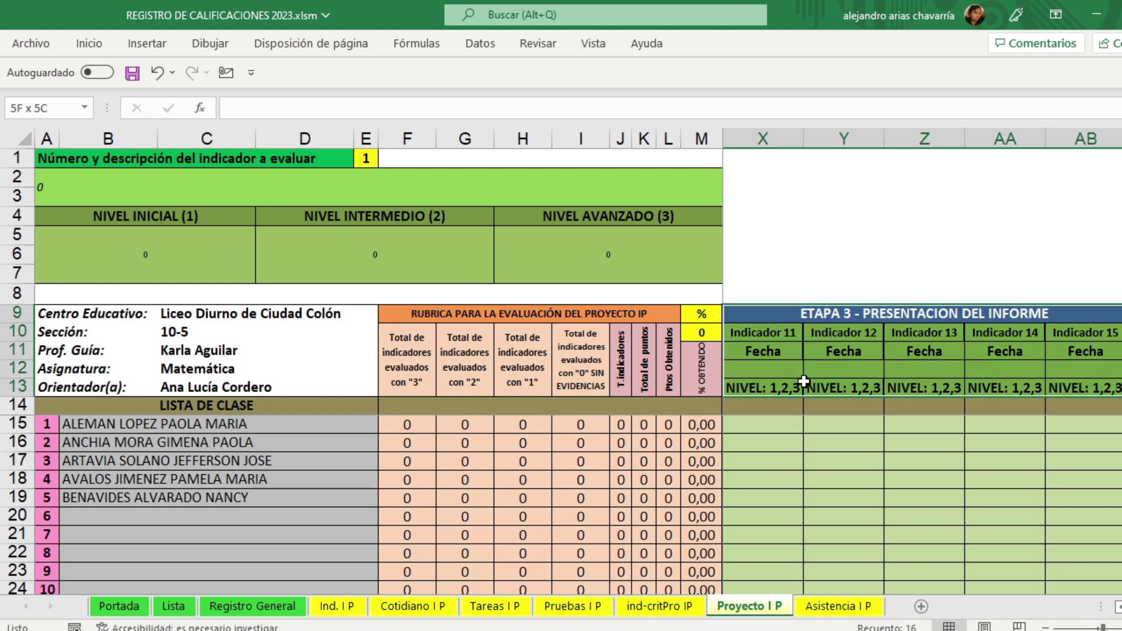
Step: Select the Indicador 11 cells down to row 22 and the Indicador 1 headers, then go to Asistencia I P
click(810, 441)
drag(782, 371, 919, 520)
click(773, 441)
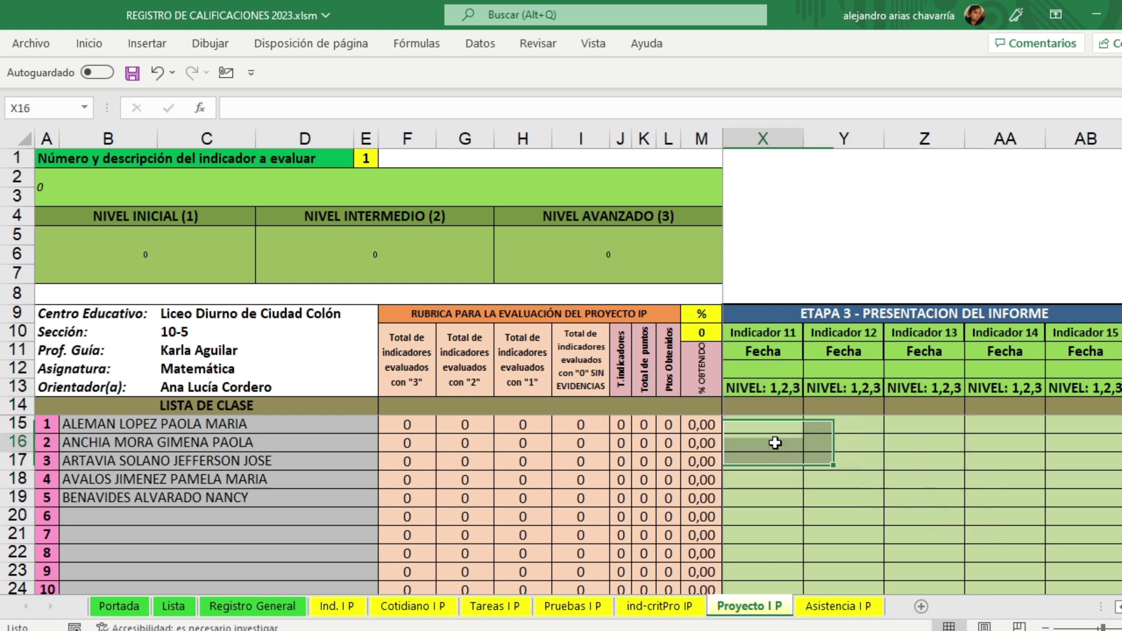
click(769, 361)
drag(769, 361, 782, 556)
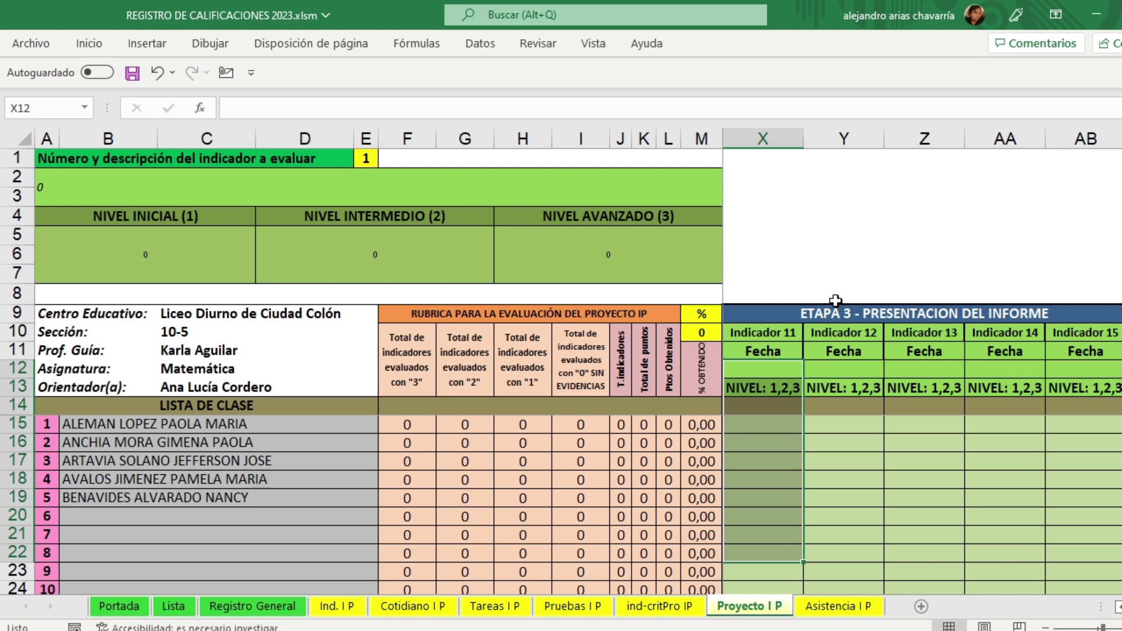
scroll(923, 450, left, 7)
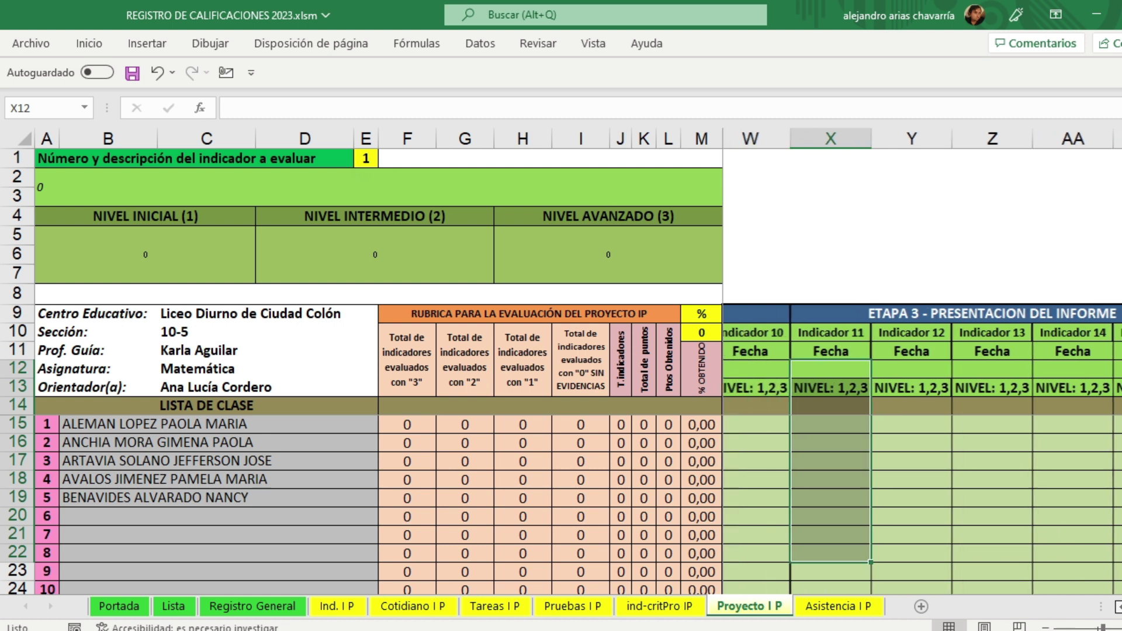
scroll(922, 450, left, 3)
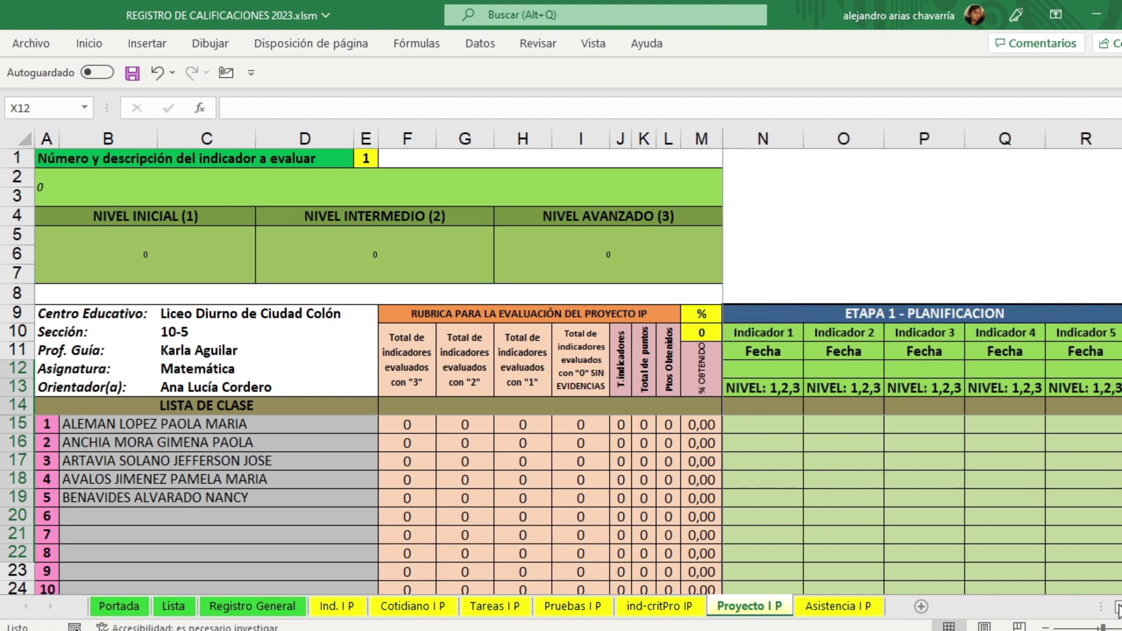
drag(762, 334, 1086, 395)
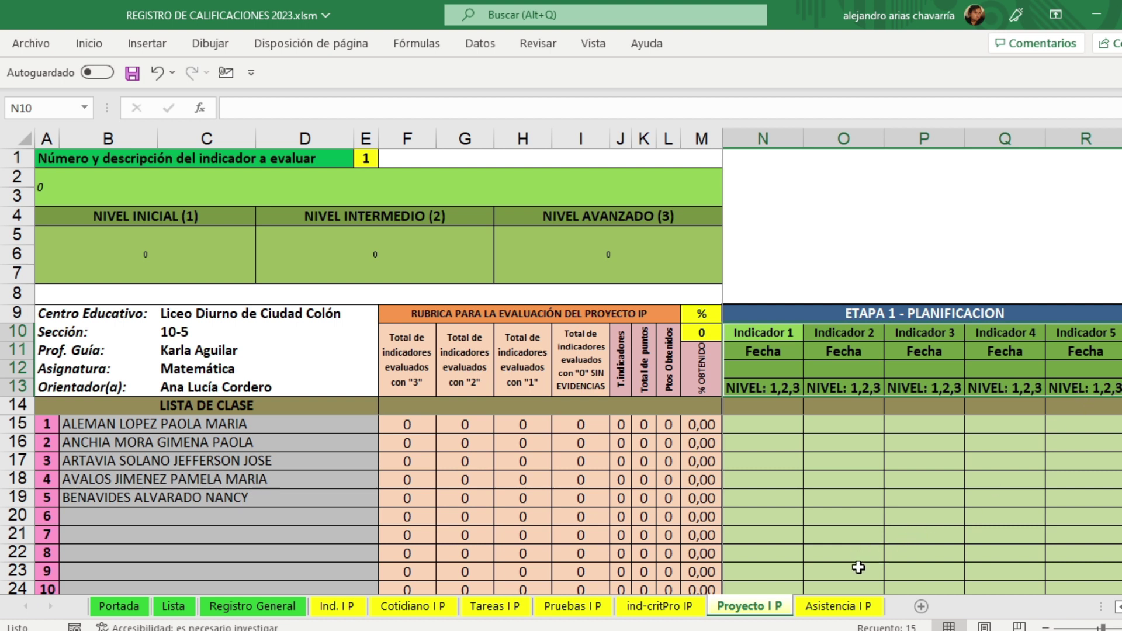
click(840, 606)
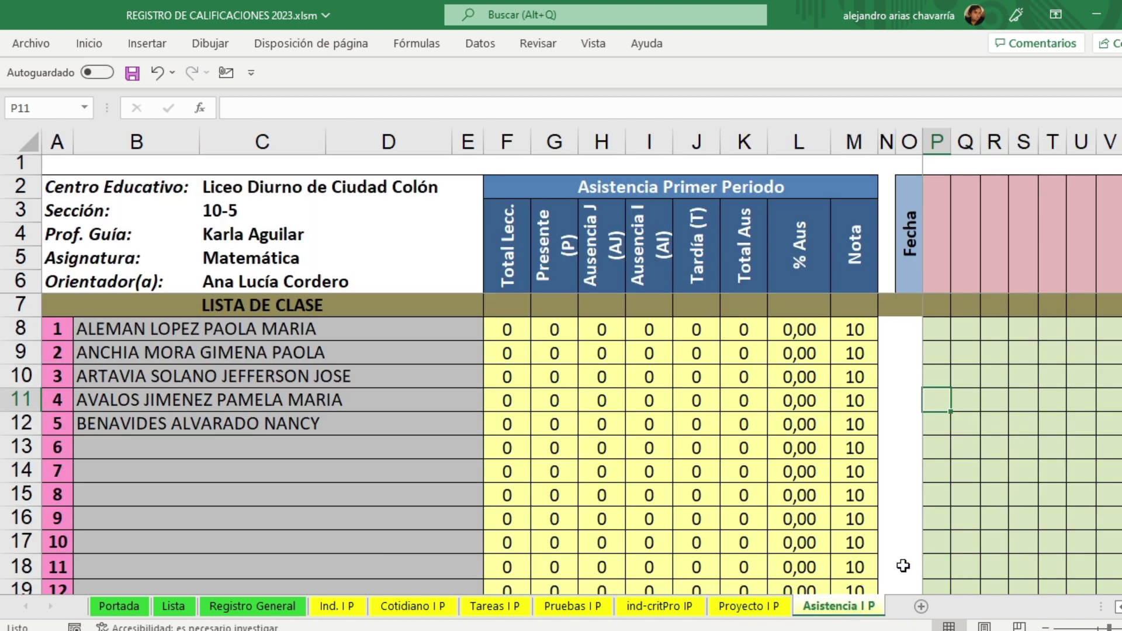
ctrl+scroll(1042, 532, up, 1)
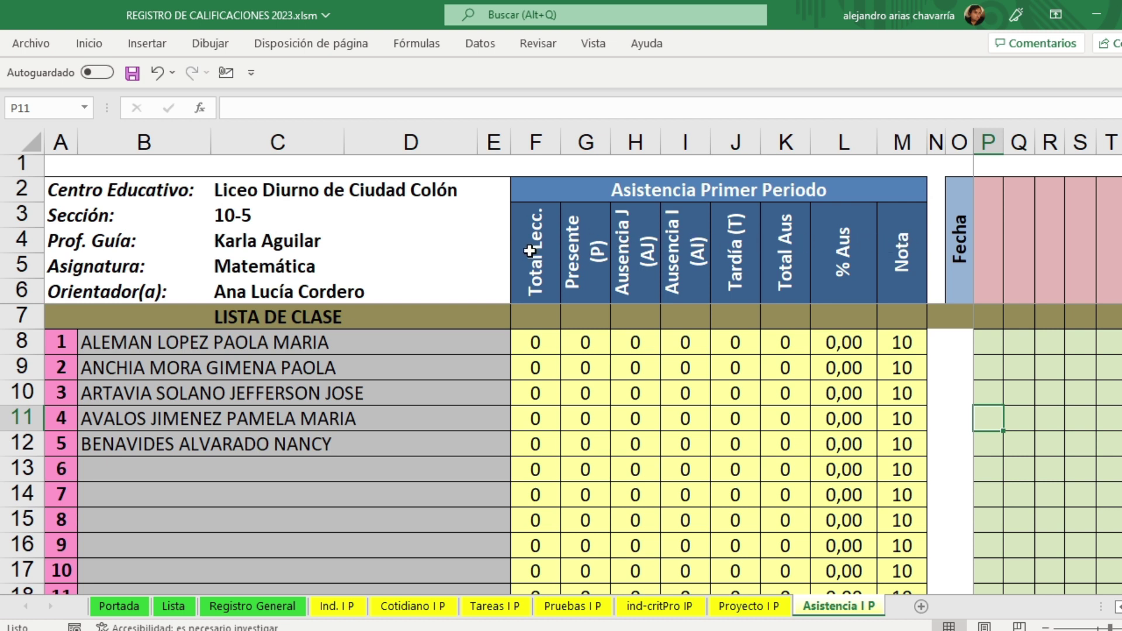
click(584, 276)
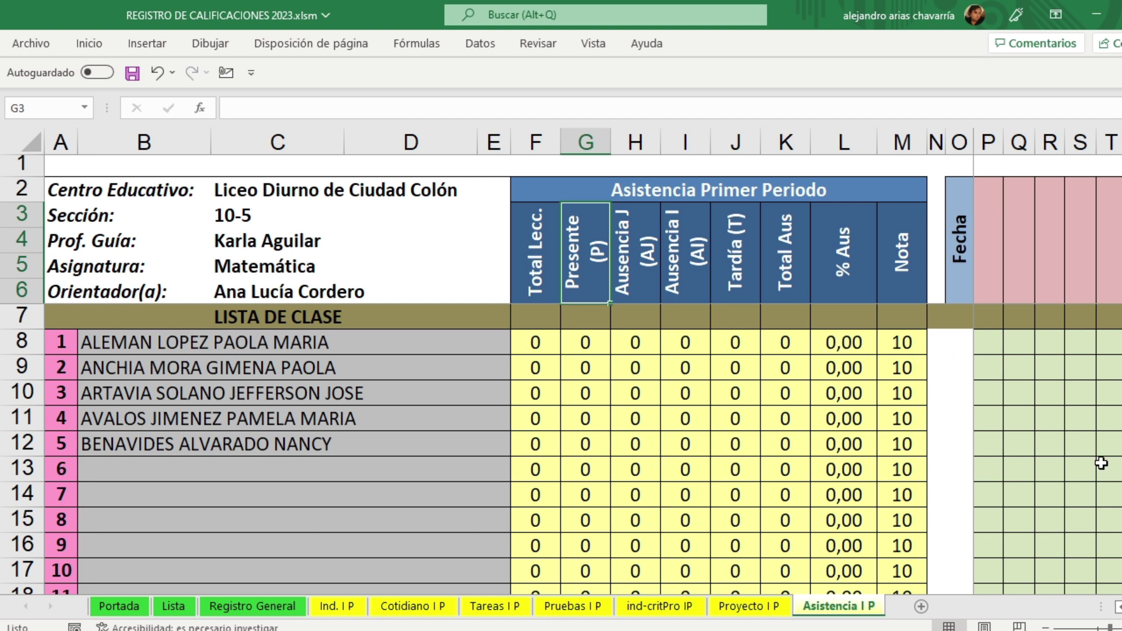
click(991, 268)
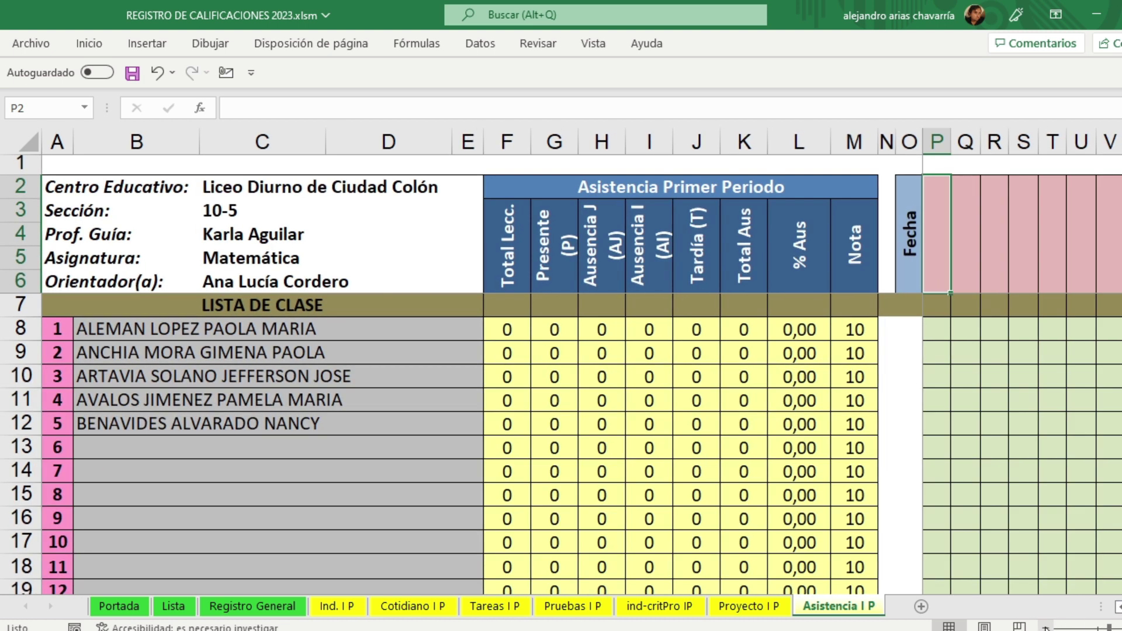
click(1046, 627)
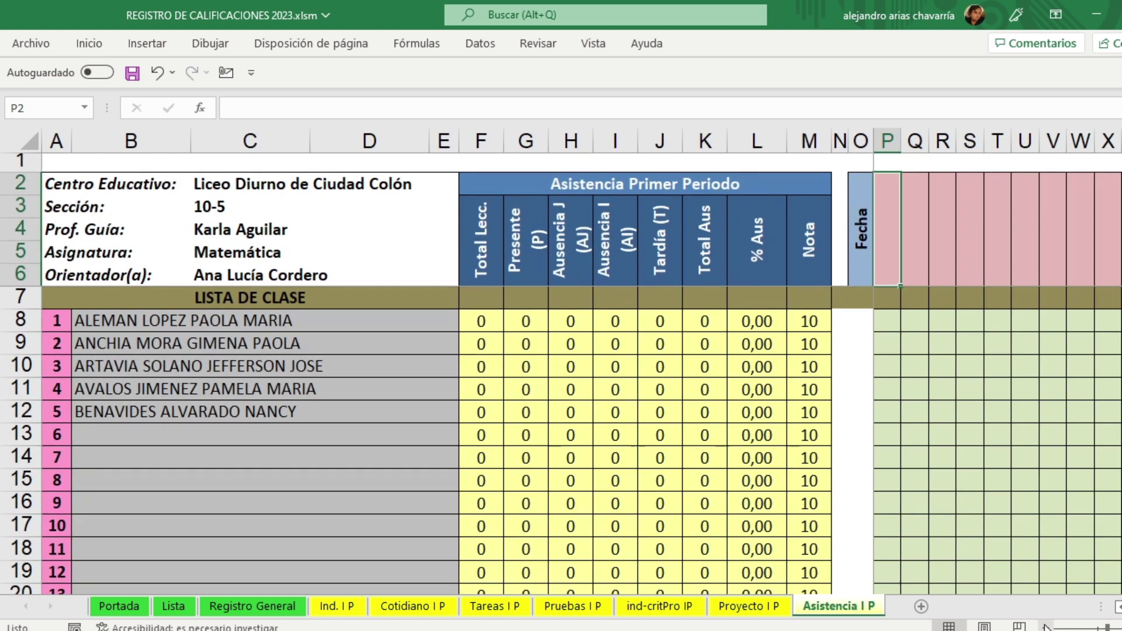
click(888, 316)
click(918, 320)
click(937, 320)
click(968, 320)
click(1004, 319)
click(1029, 322)
click(1055, 321)
click(1077, 322)
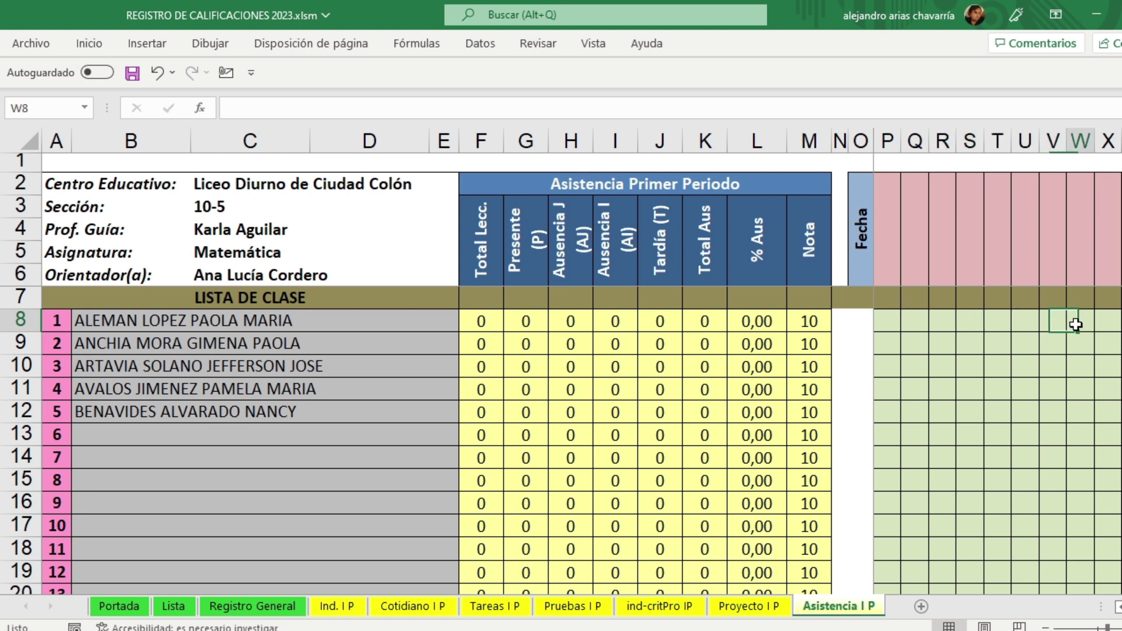
click(883, 321)
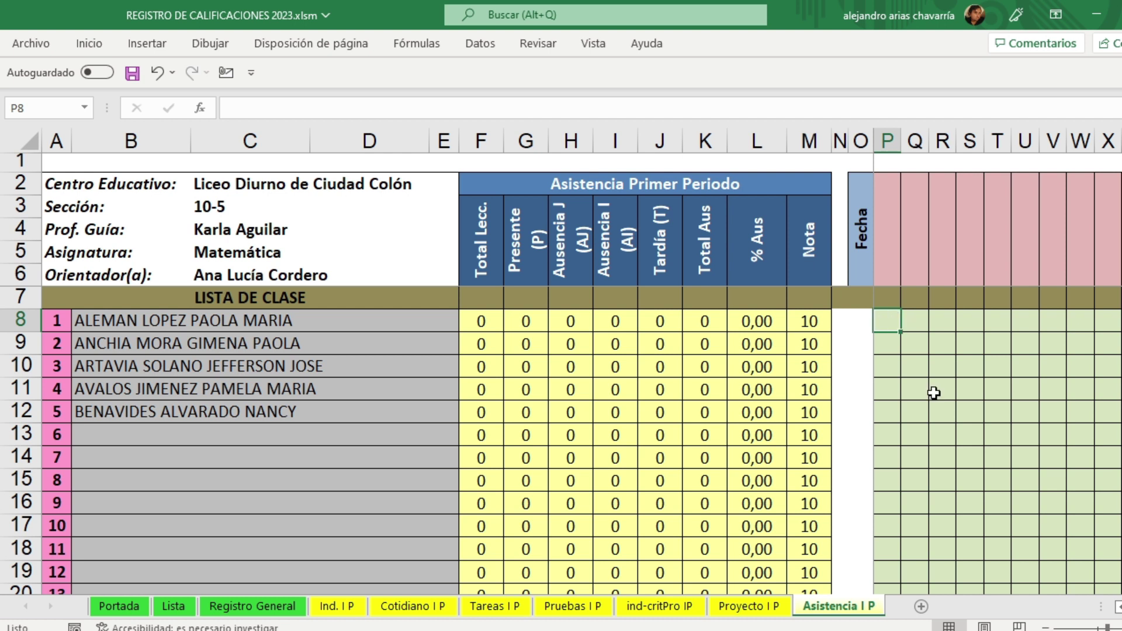
Step: Enter '12 enero' as the date in P2, Q2 and R2, then return to the first student's cell P8
click(894, 202)
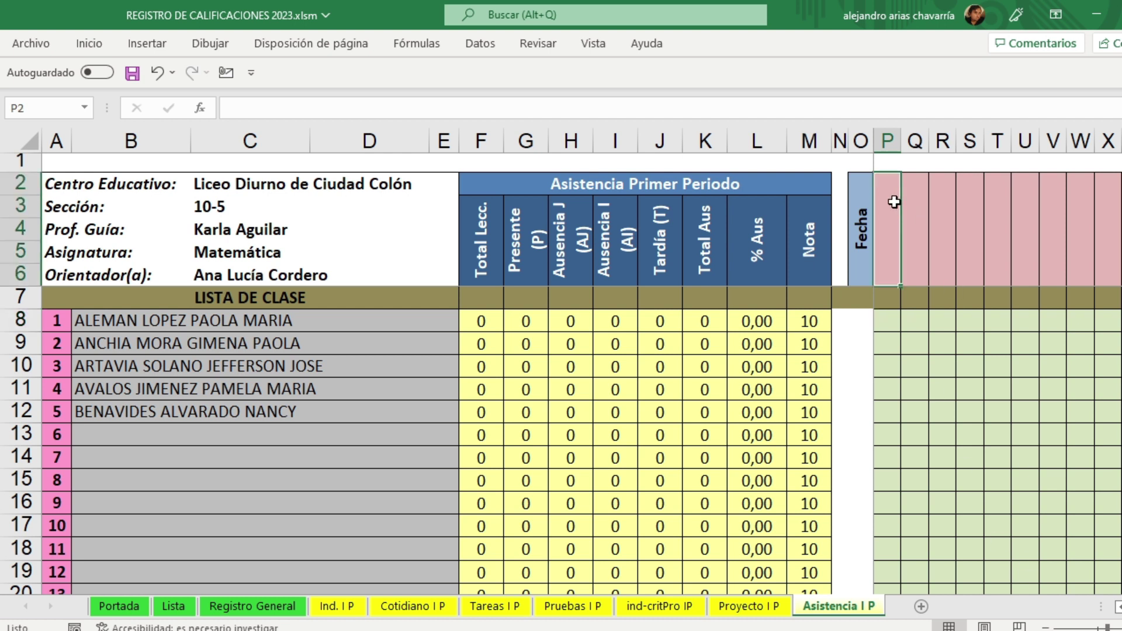
text(12 enero)
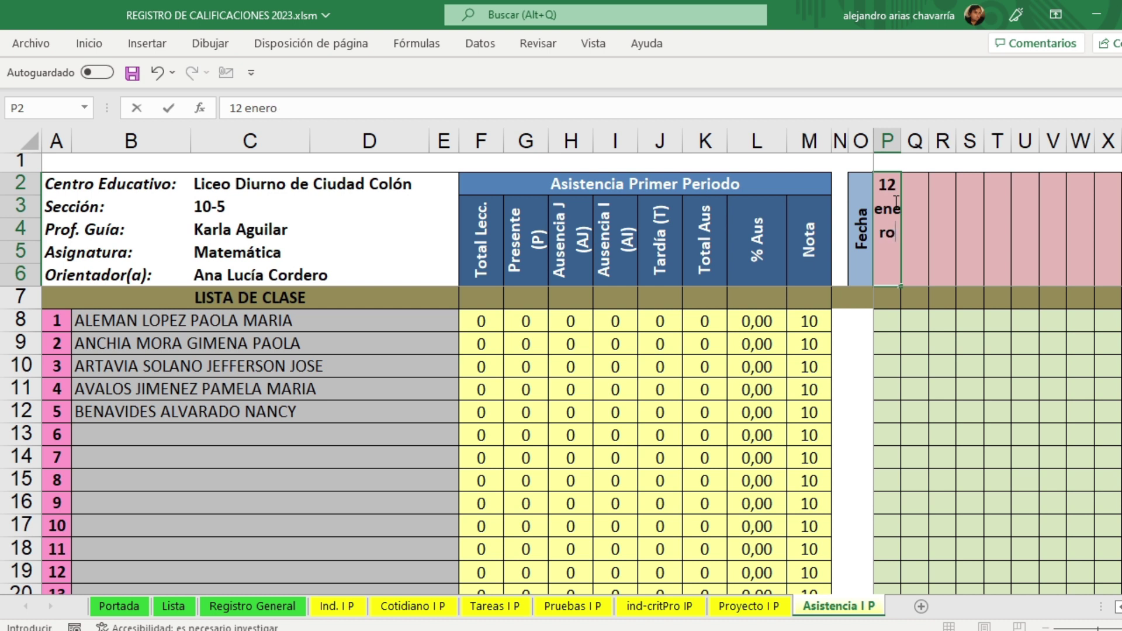
key(Tab)
text(12 enero)
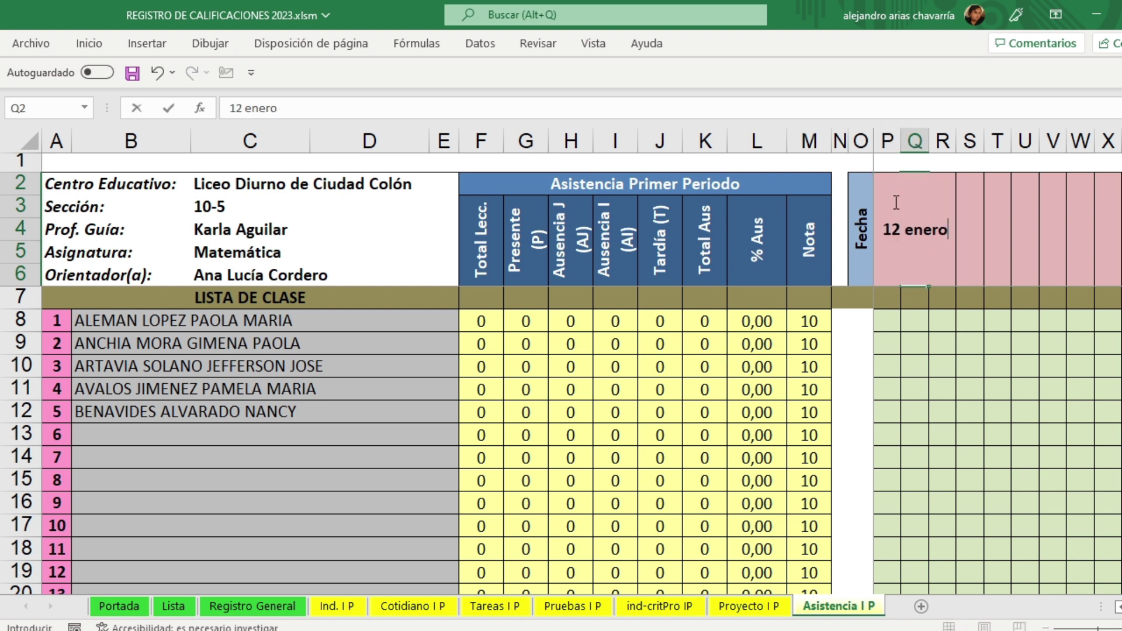
key(Return)
key(Return)
key(Left)
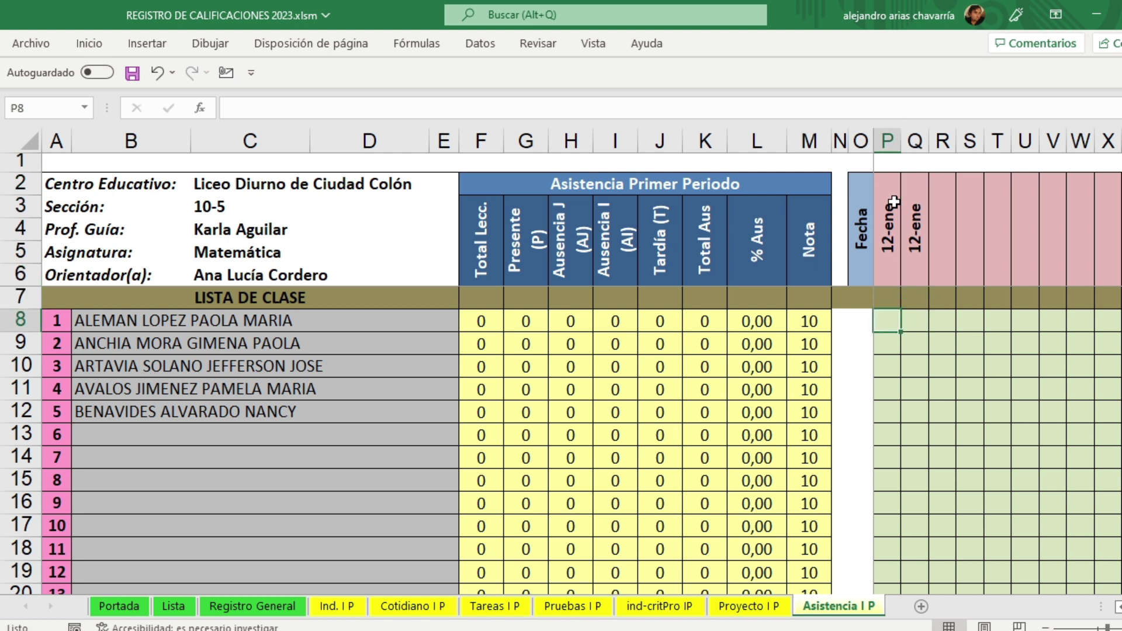
key(Up)
key(Up)
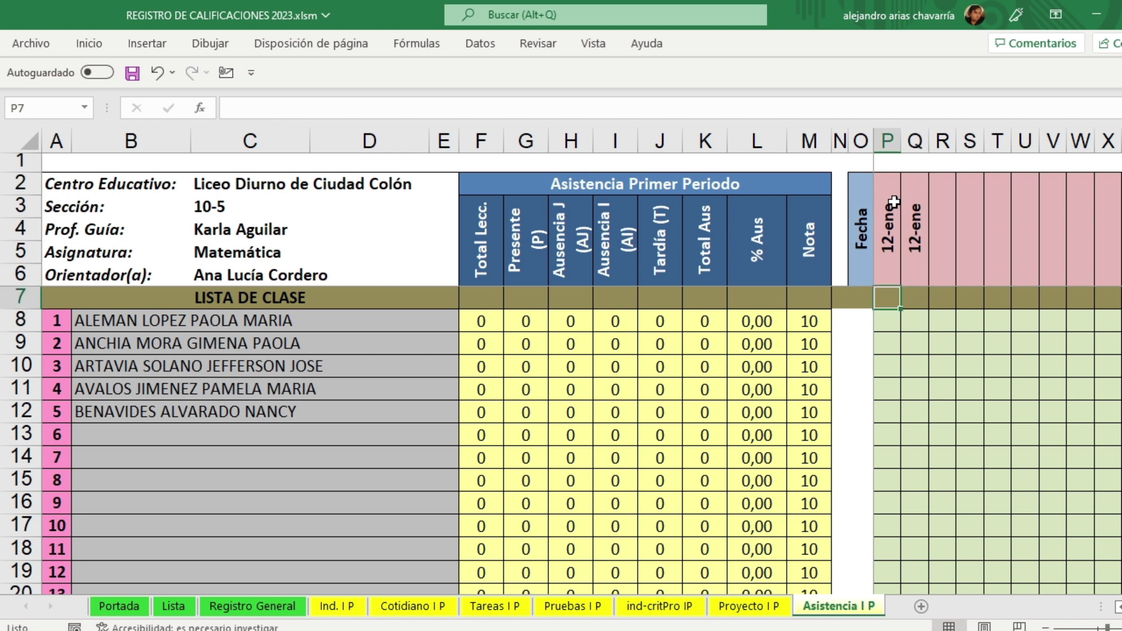
key(Right)
key(Right)
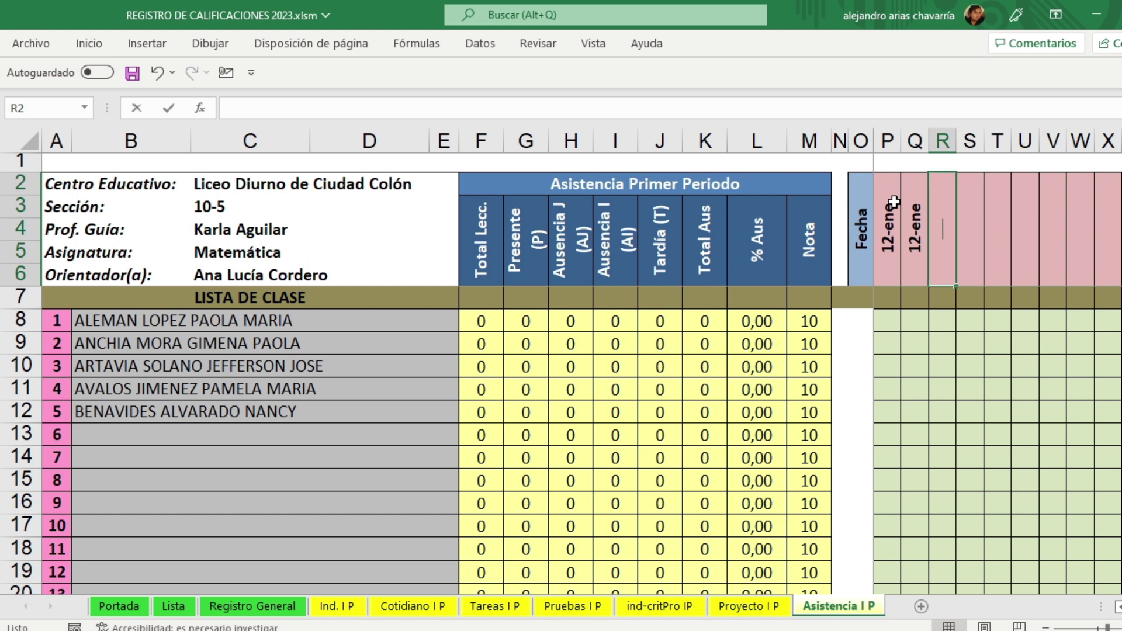
text(12 enero)
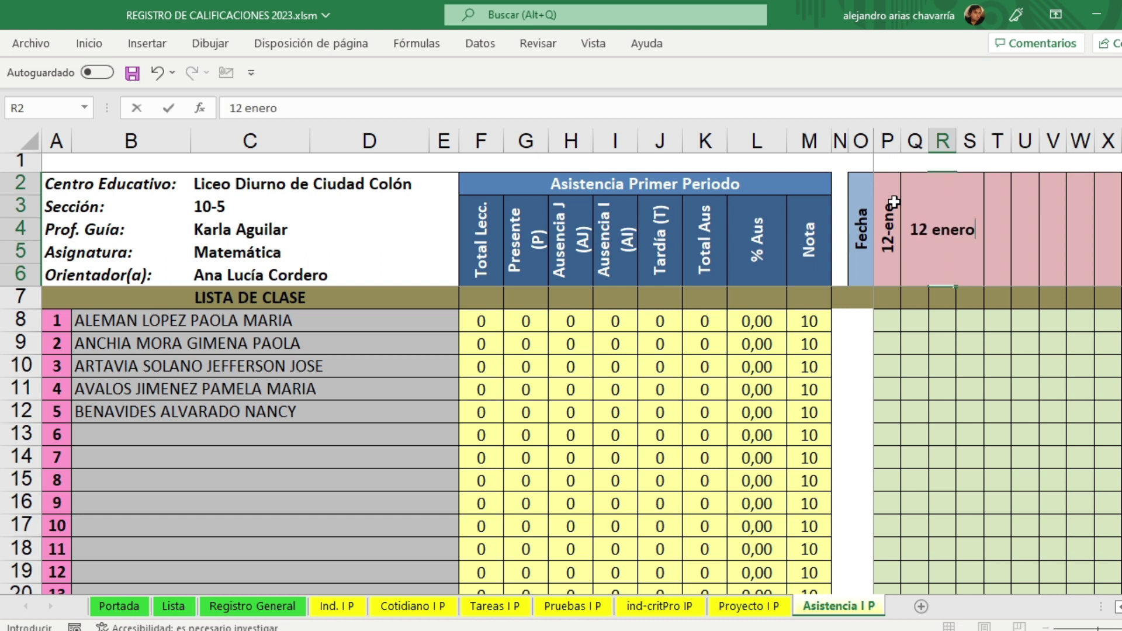
key(Return)
key(Down)
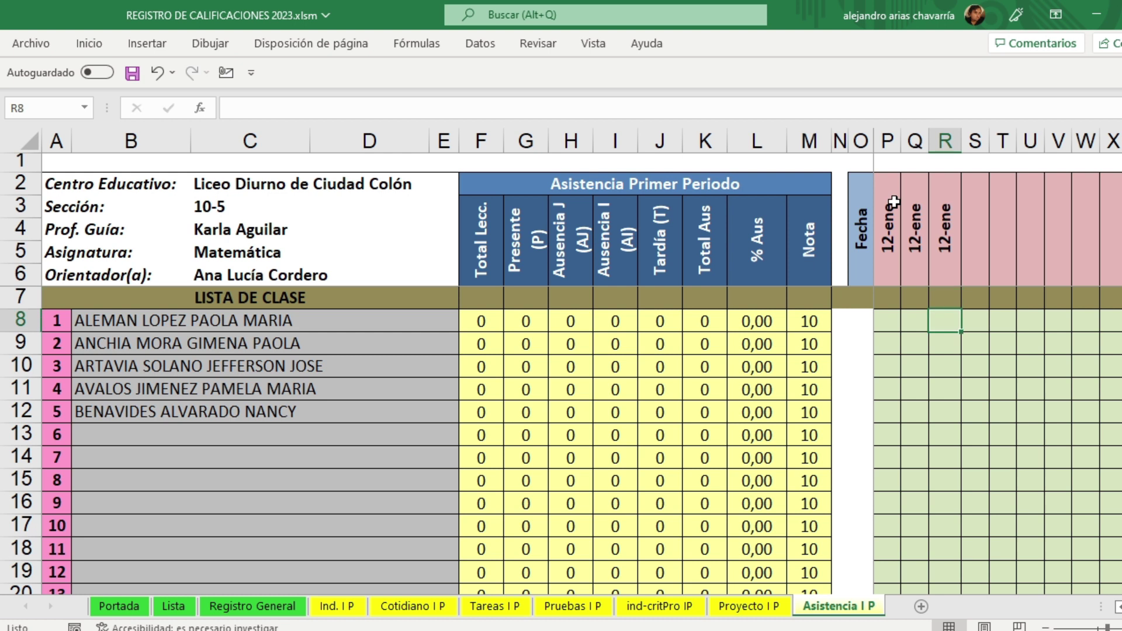
key(Left)
key(Left)
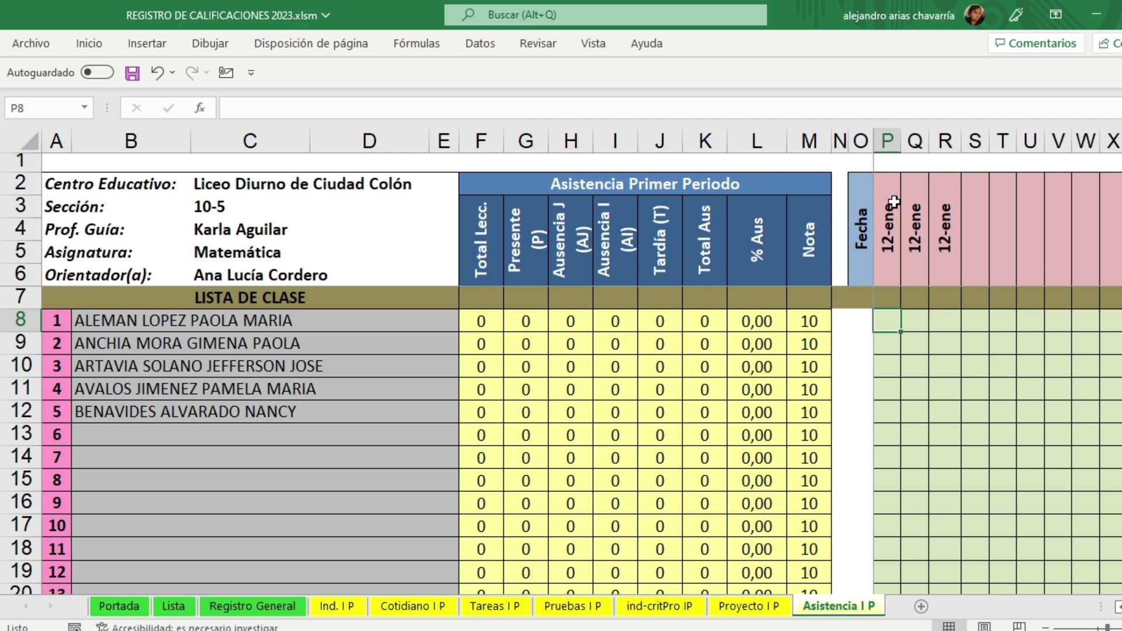
Step: Mark the first 12-ene lesson for the five students as t, p, p, p and ai
text(t)
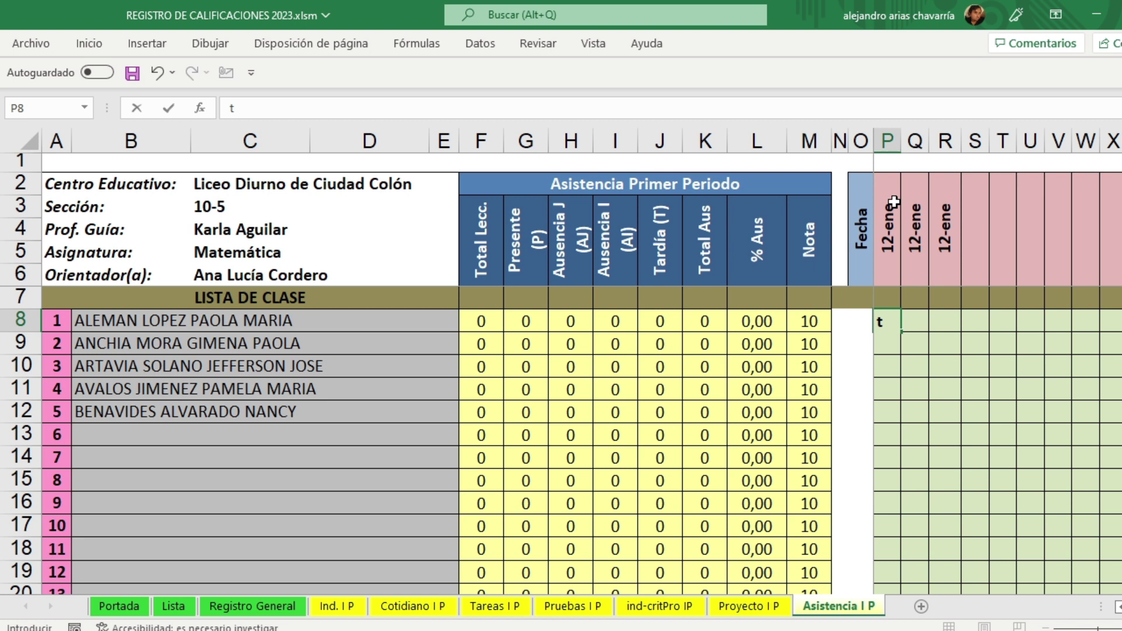
key(Return)
text(p)
key(Return)
text(p)
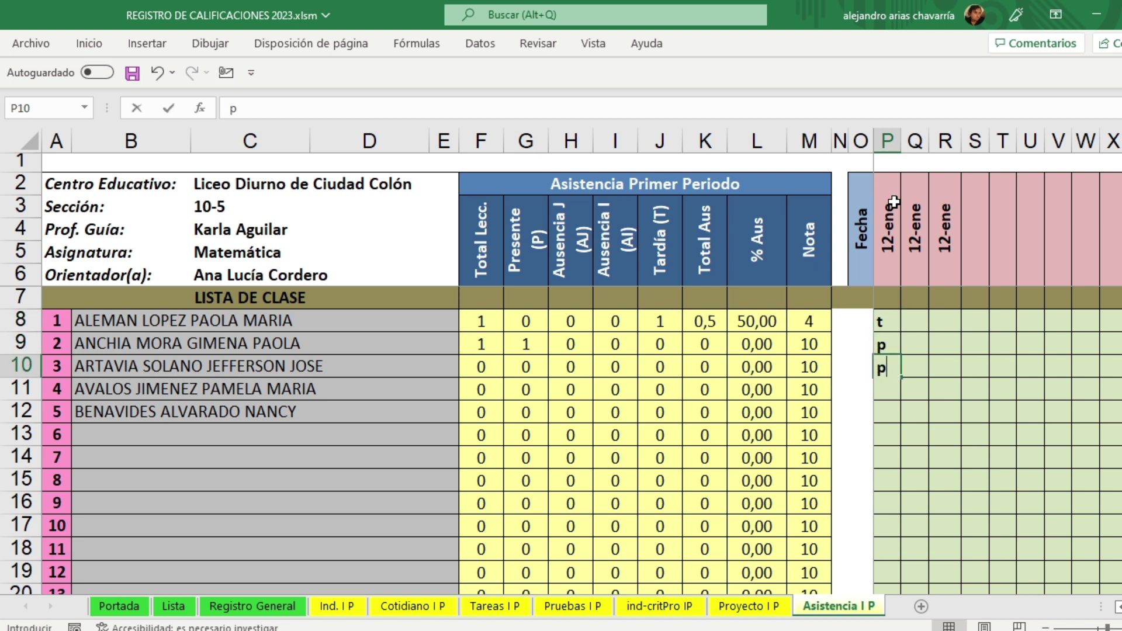
key(Return)
text(p)
key(Return)
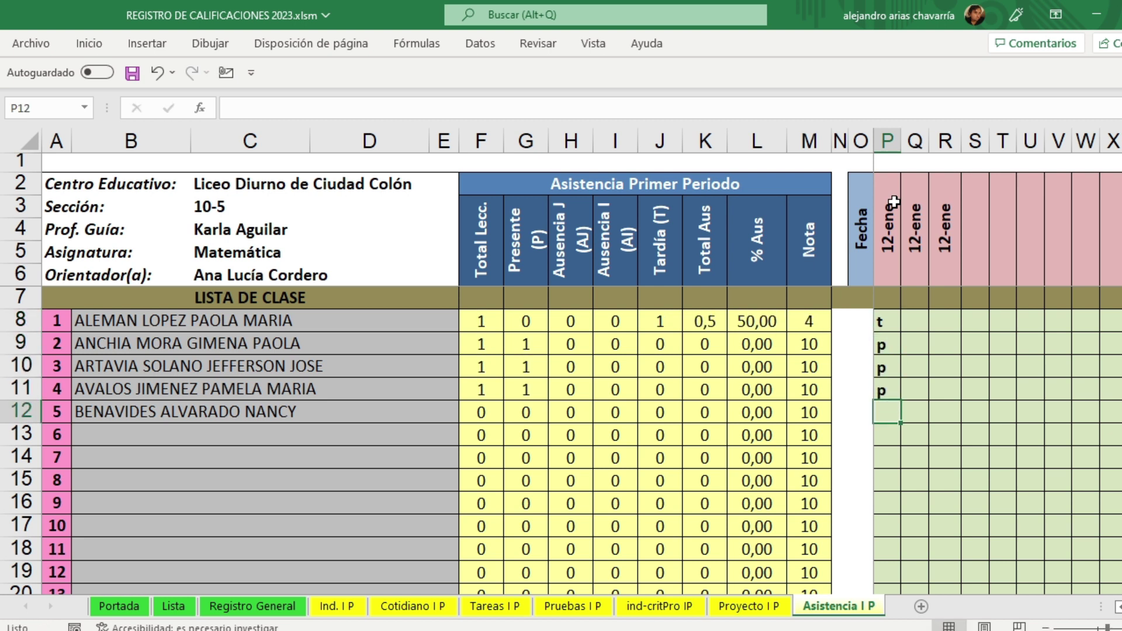
text(ai)
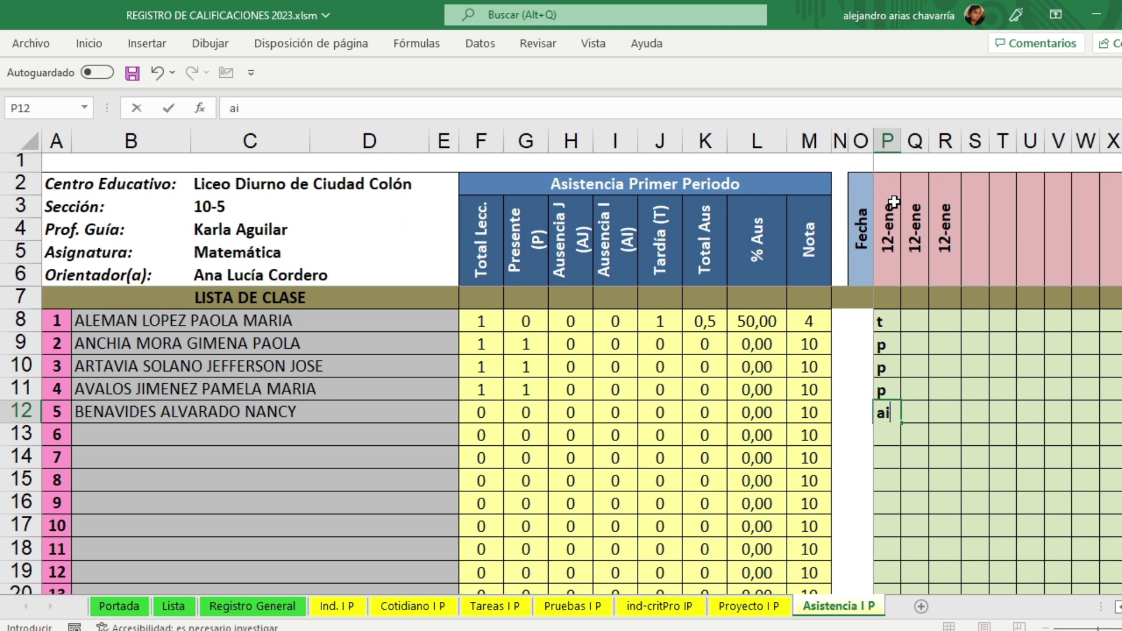
key(Return)
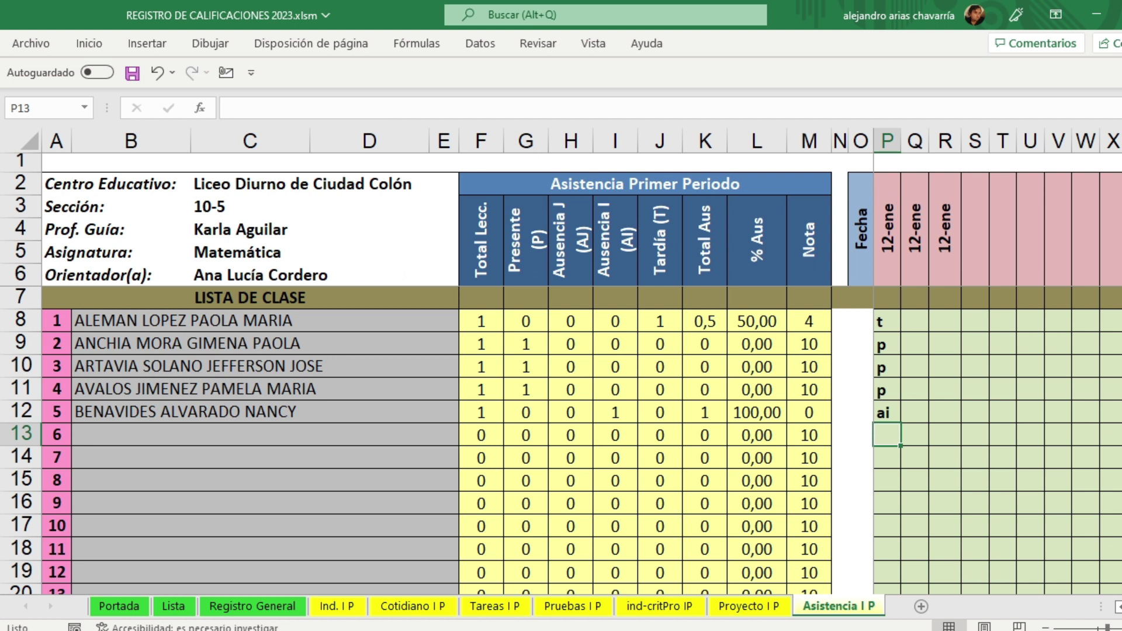
Step: Re-enter ai in P12 and mark all five students present (p) in Q8:Q12
scroll(1060, 555, up, 2)
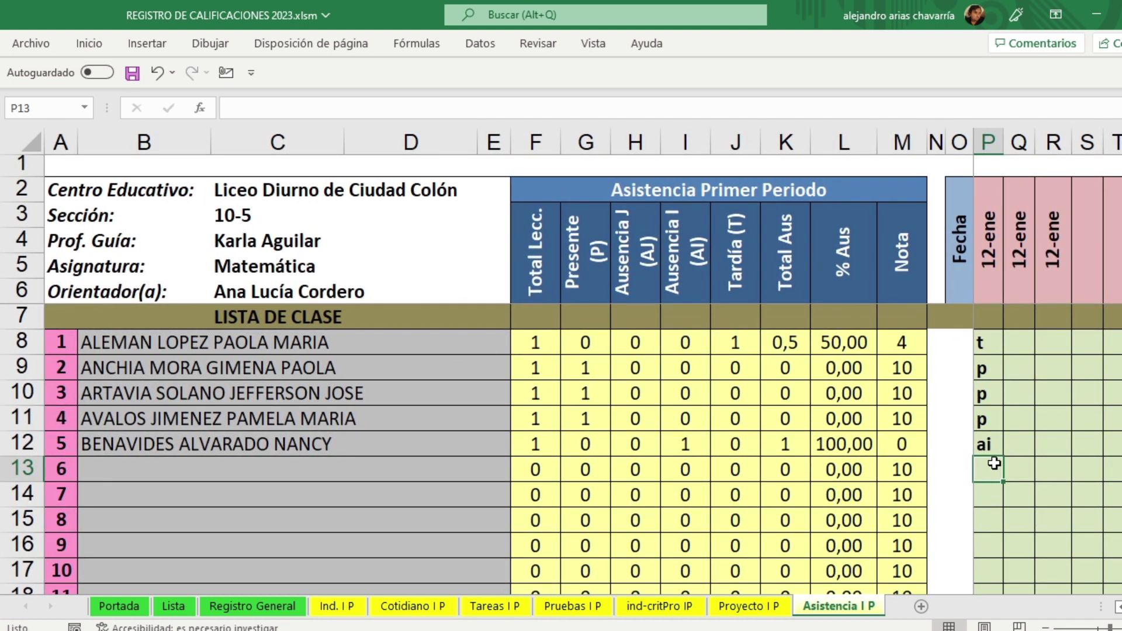
click(984, 445)
text(ai)
click(1019, 344)
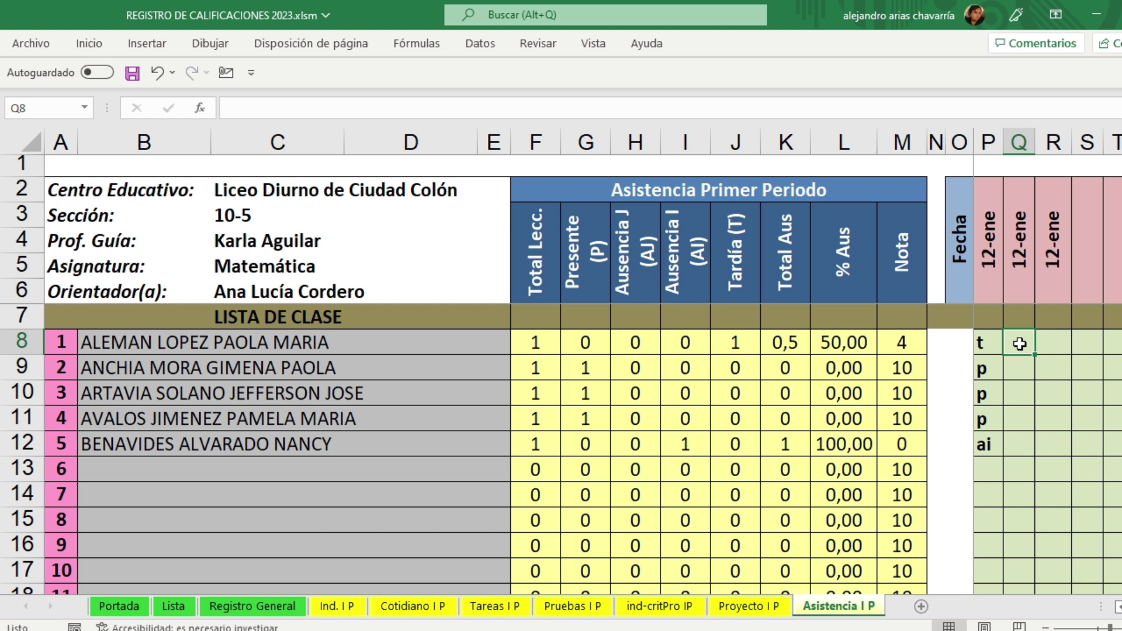
text(p)
key(Return)
text(p)
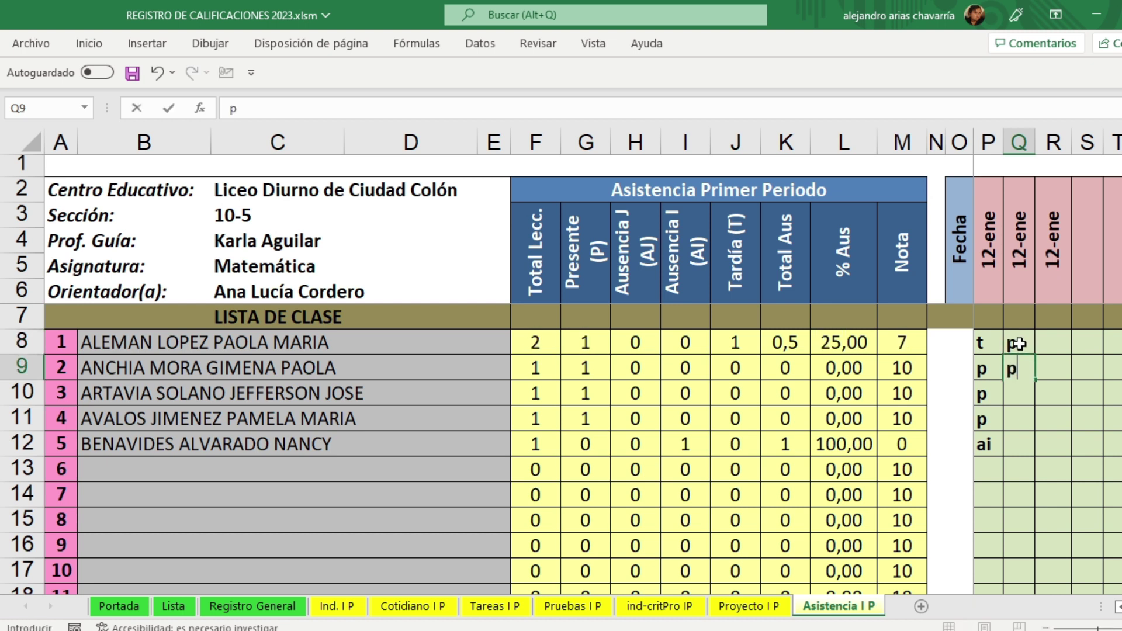
key(Return)
text(p)
key(Return)
text(p)
key(Return)
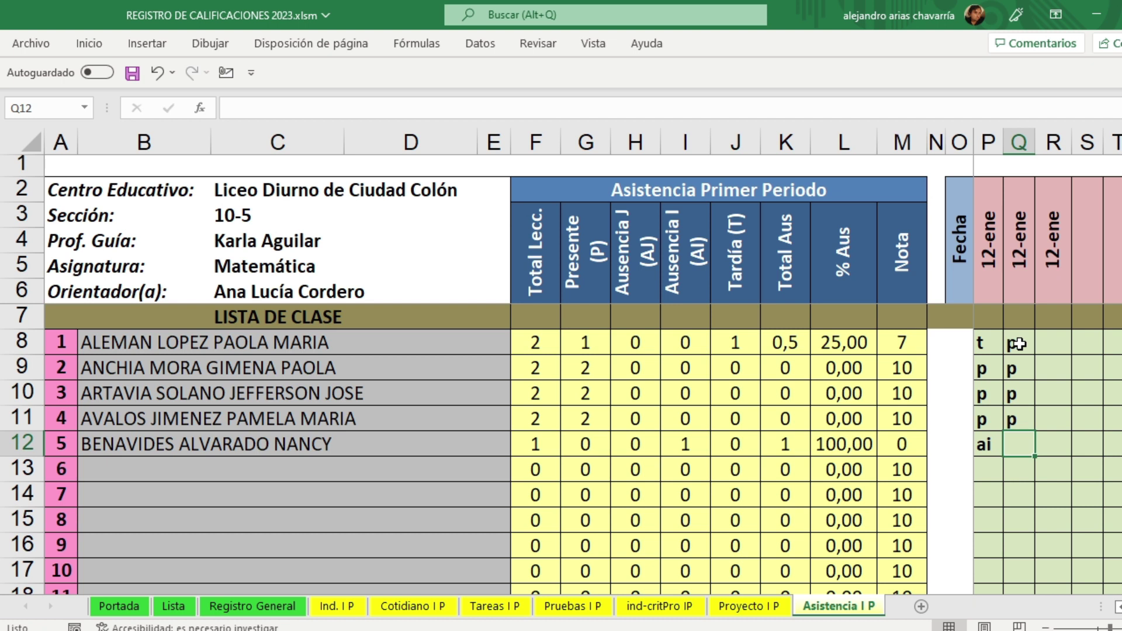
text(p)
key(Return)
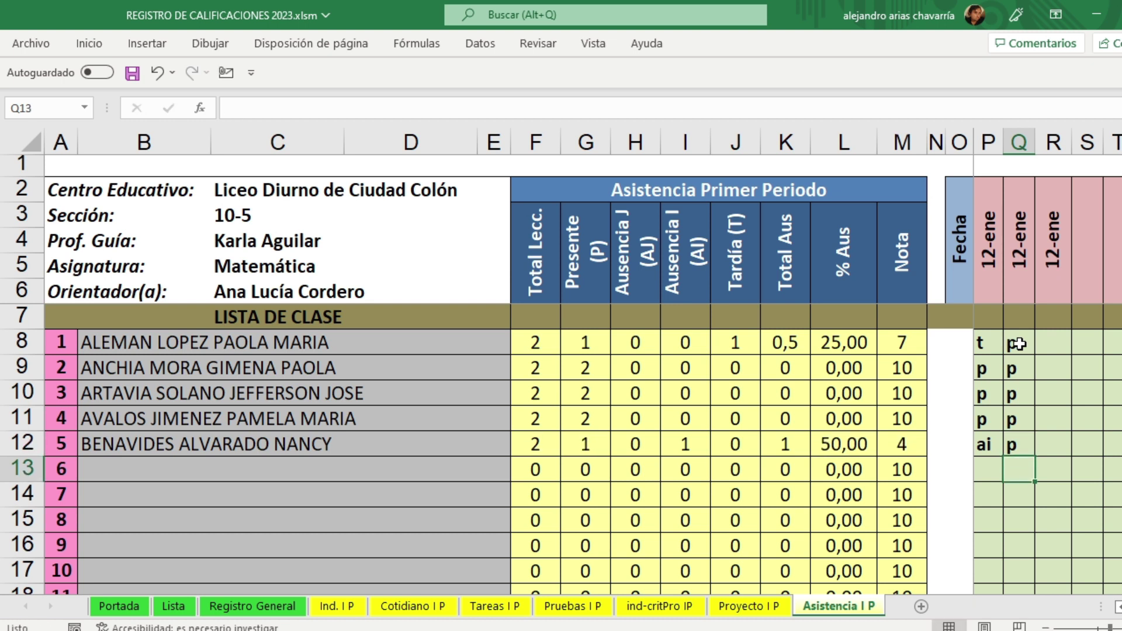
Step: Change the fifth student's first 12-ene mark in P12 to the justified absence 'aj'
key(Up)
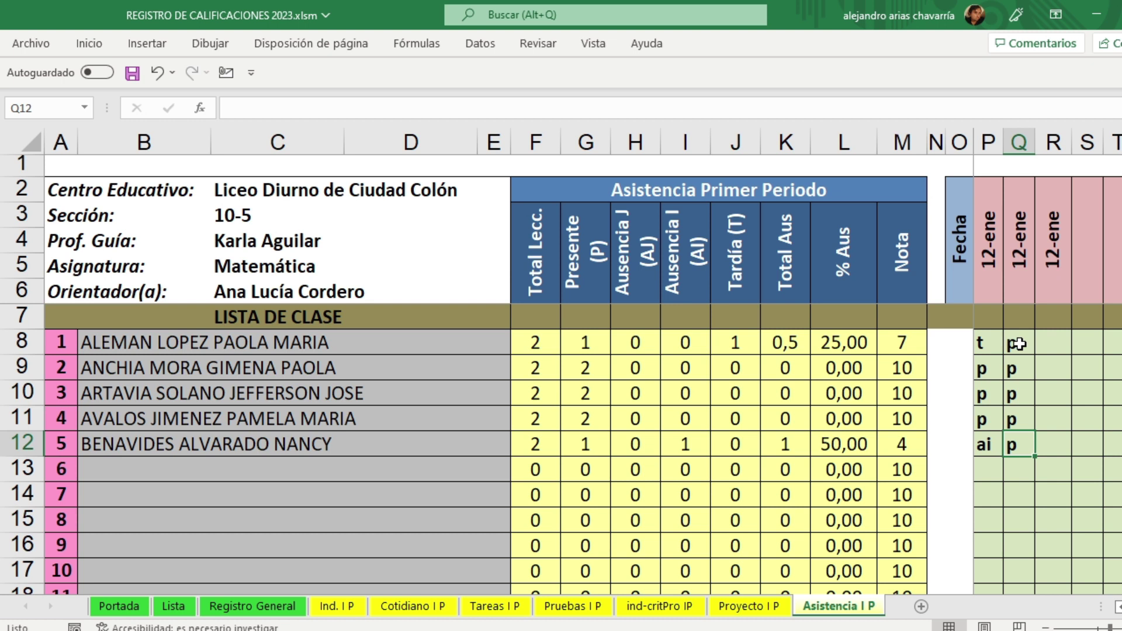
key(Left)
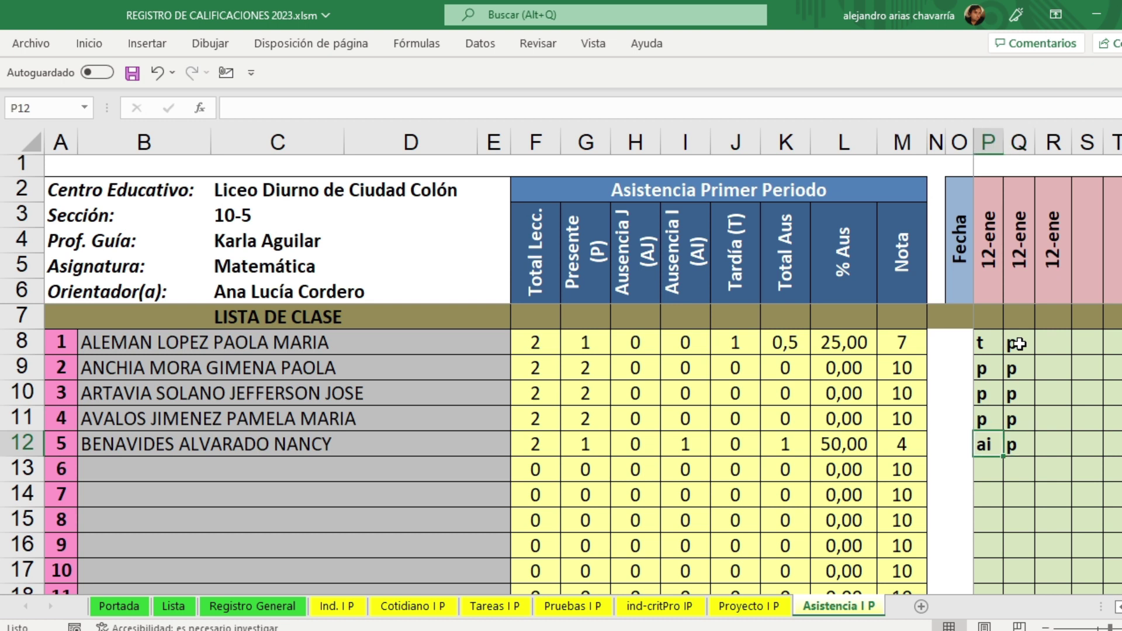
text(aj)
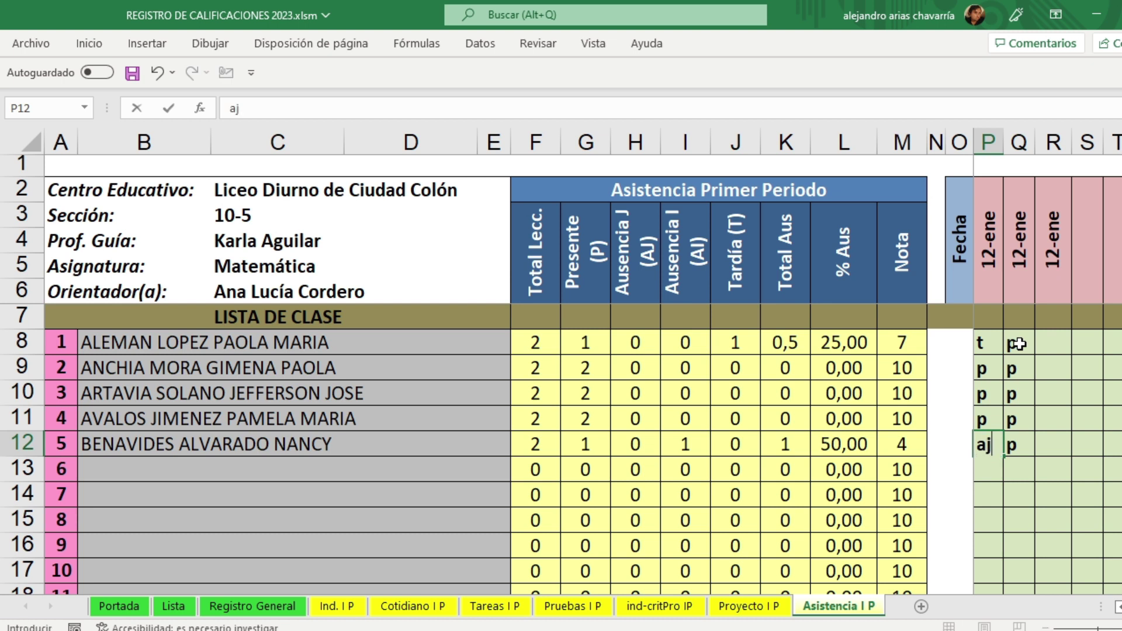
key(Right)
key(Right)
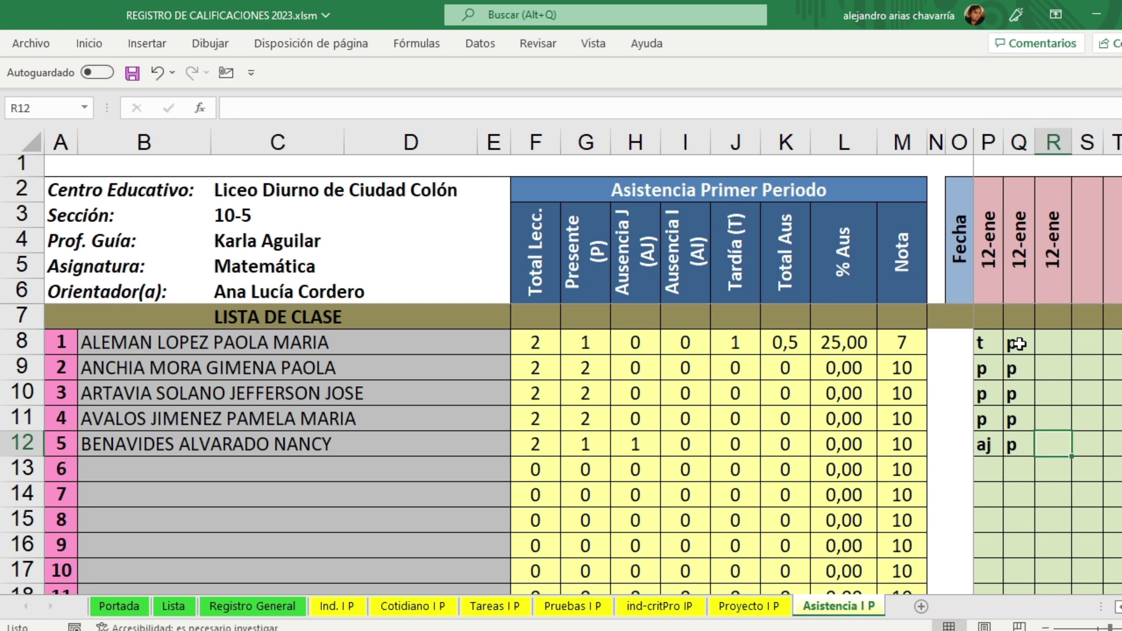
key(Up)
key(Up)
key(Up)
key(Up)
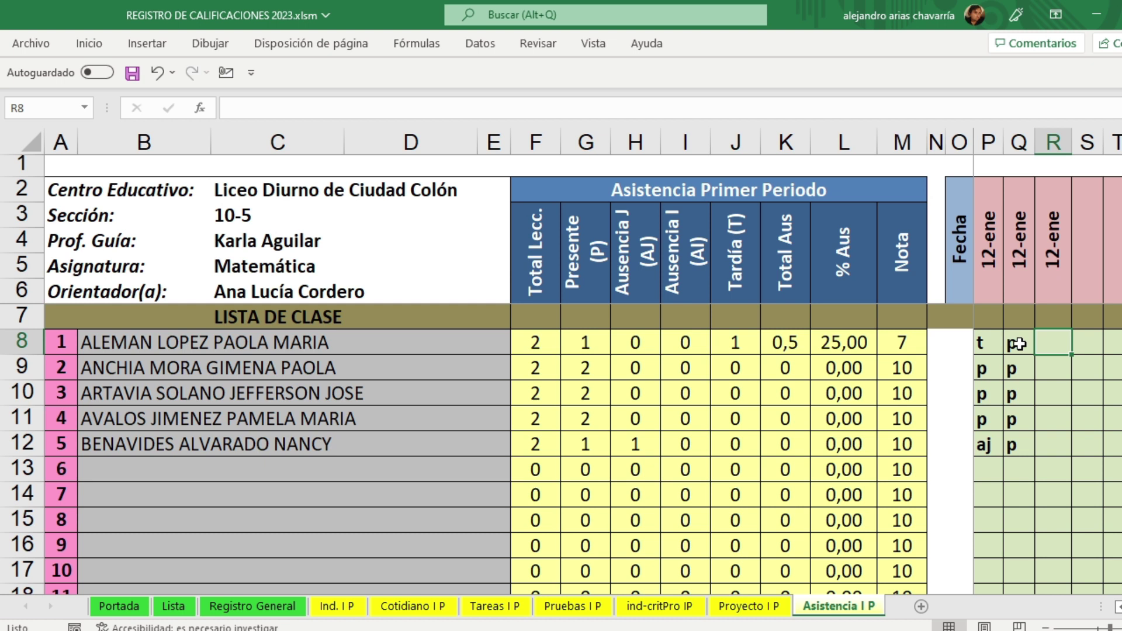
Step: Mark the third 12-ene lesson in R8:R12 as t, t, p, p, p
text(t)
key(Return)
text(t)
key(Return)
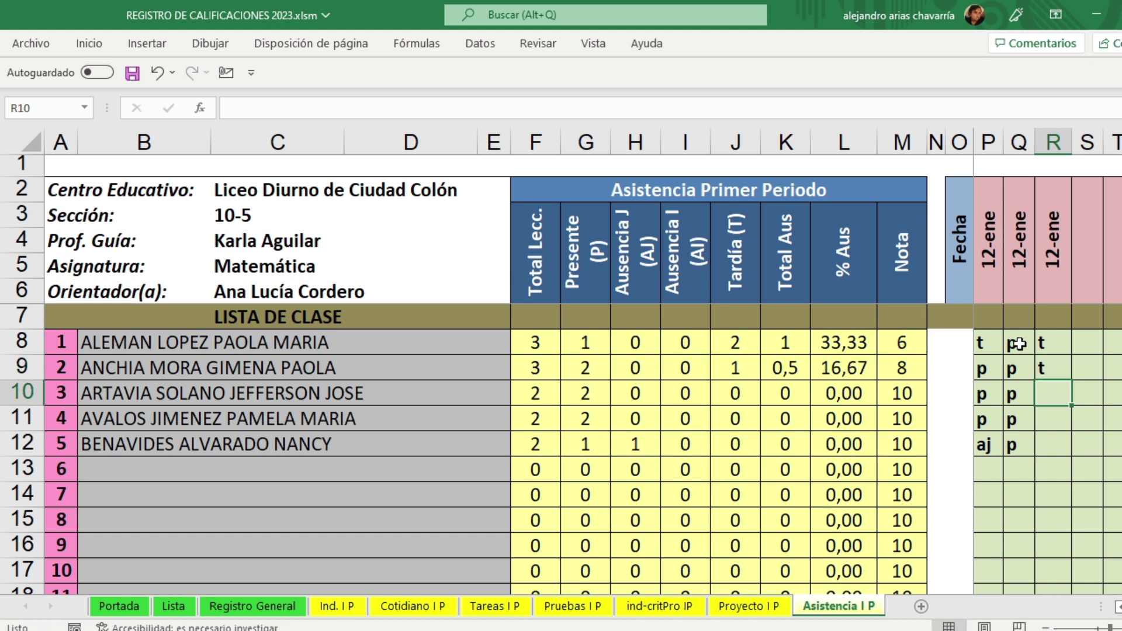
text(p)
key(Return)
text(p)
key(Return)
text(p)
key(Tab)
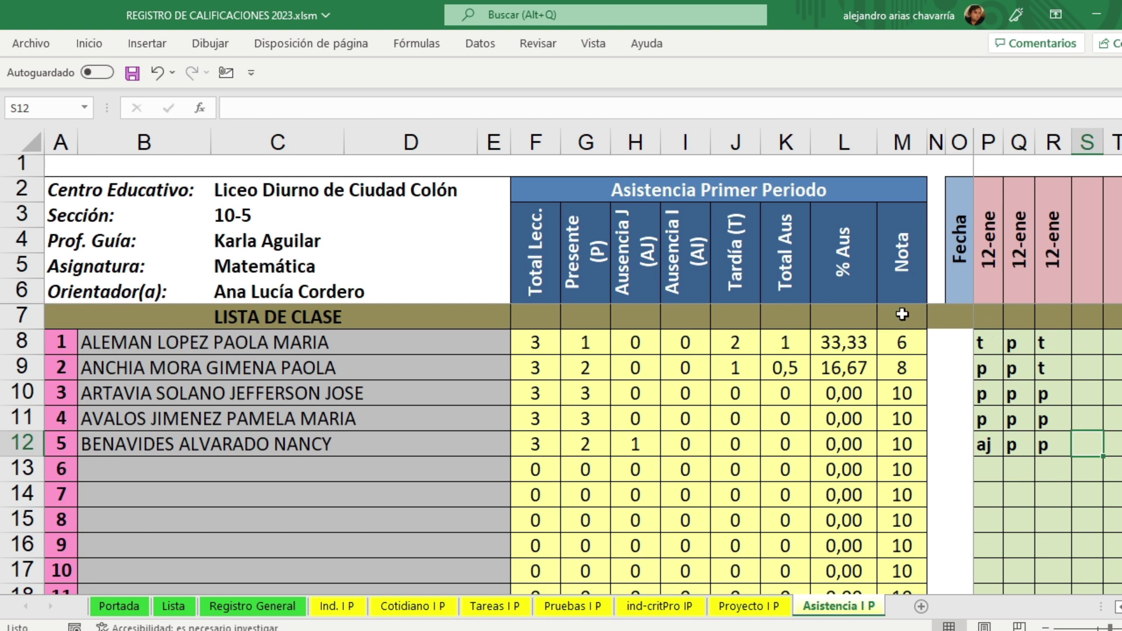
Step: Review the absence percentages and attendance grades, then date S2 and T2 as '13 enero'
drag(844, 343, 845, 450)
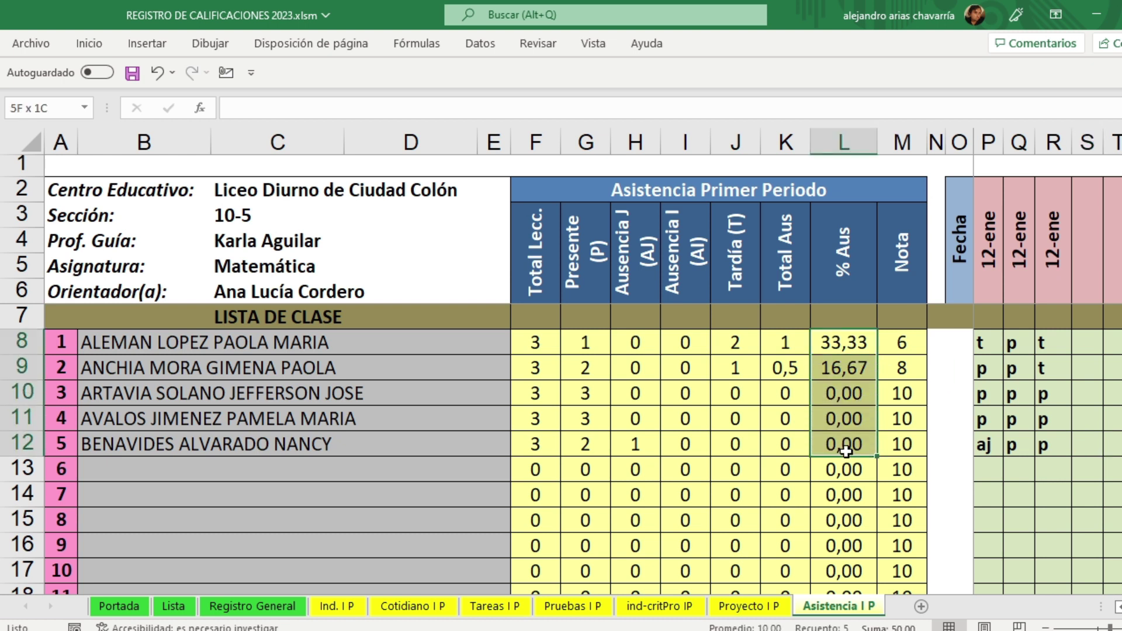
drag(845, 450, 852, 441)
drag(910, 336, 911, 446)
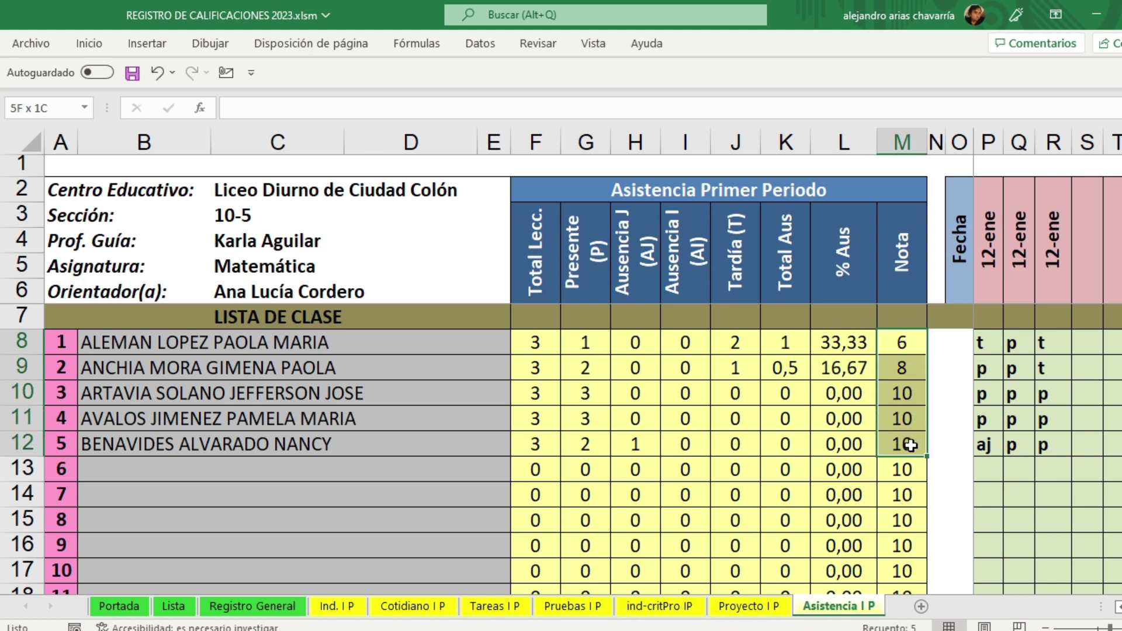
drag(911, 446, 911, 445)
click(1097, 262)
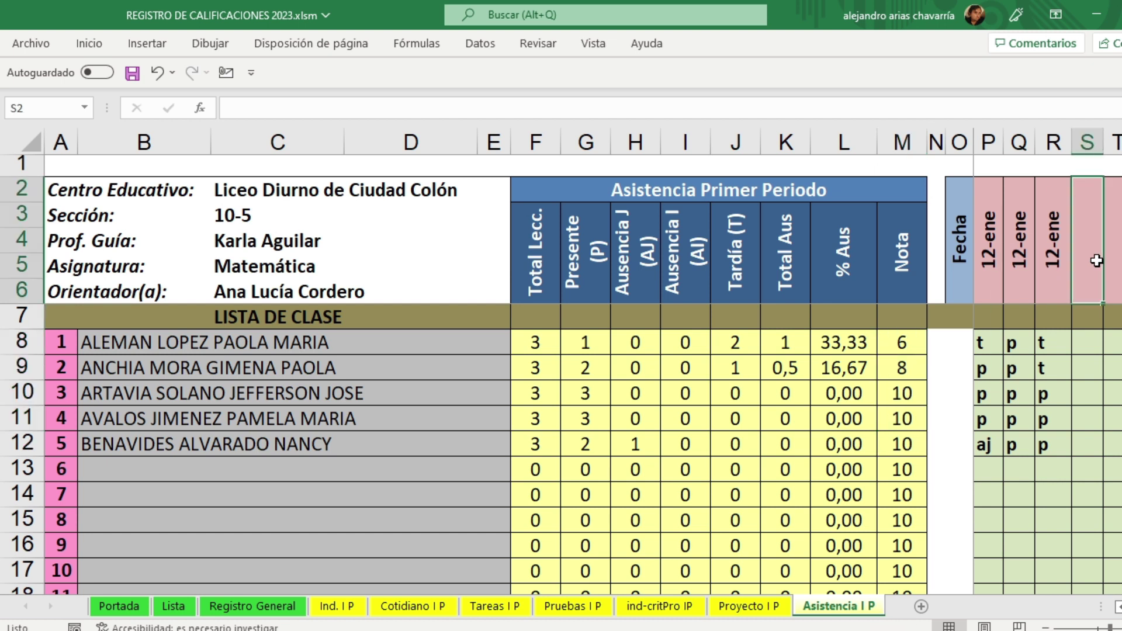
text(13 enero)
key(Tab)
text(13)
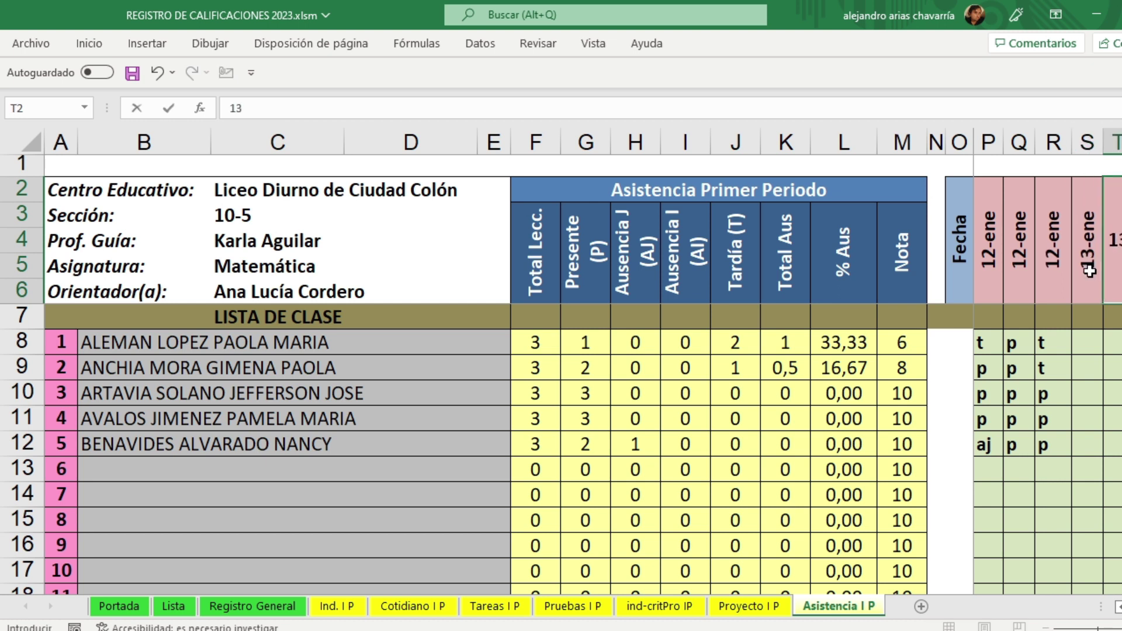
text( enero)
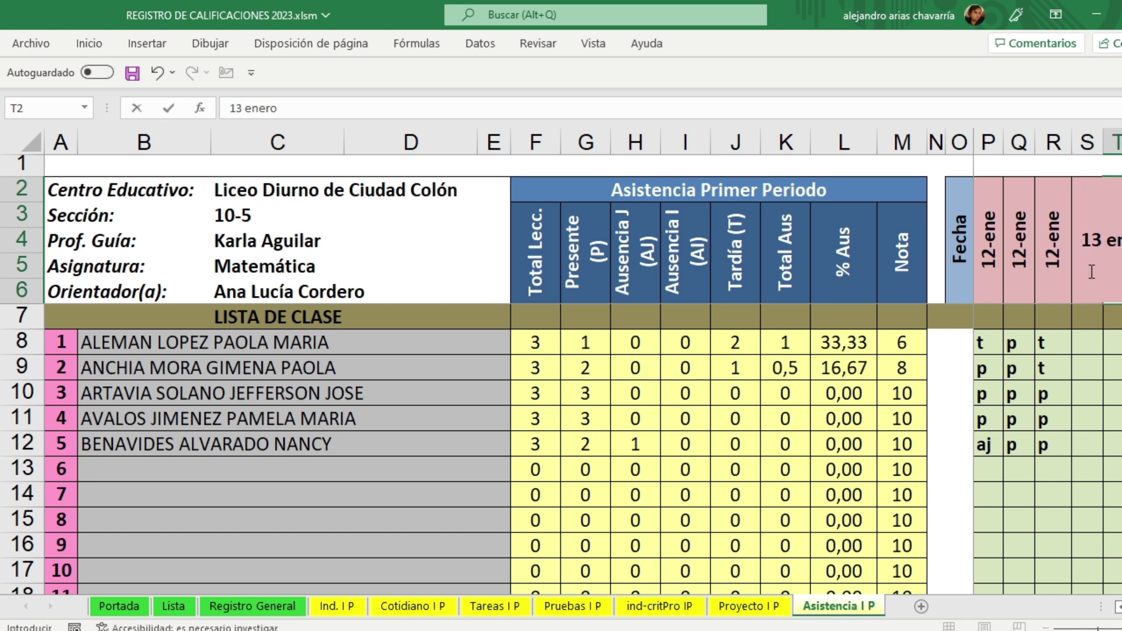
key(Return)
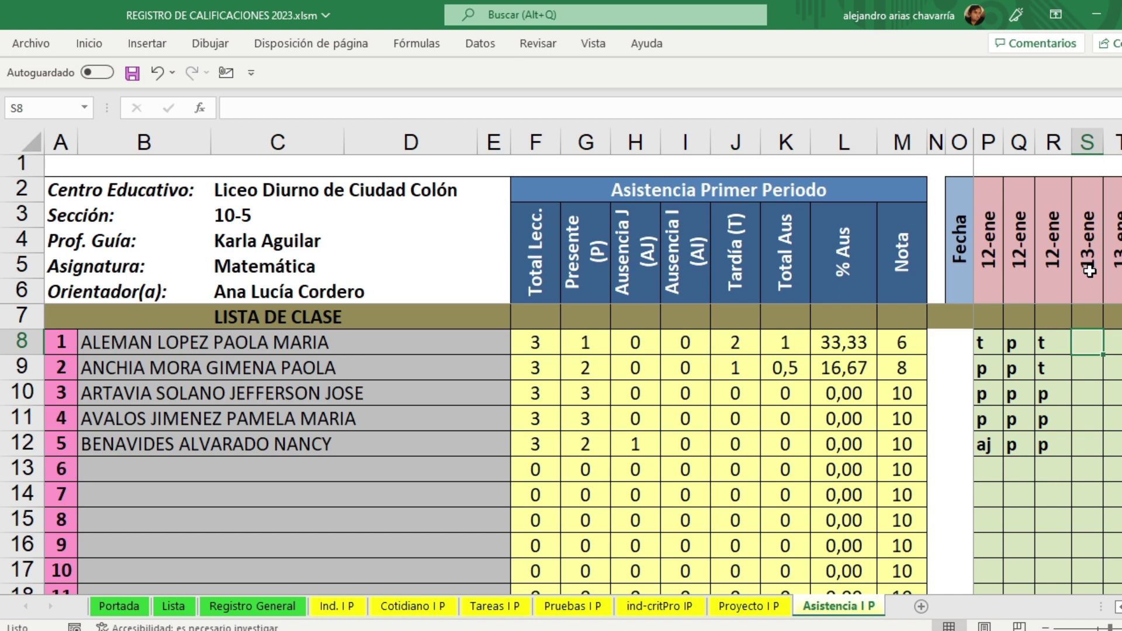
Step: Fill both 13-ene lesson columns S8:T12 with present (p) for all five students
text(p)
key(Tab)
text(p)
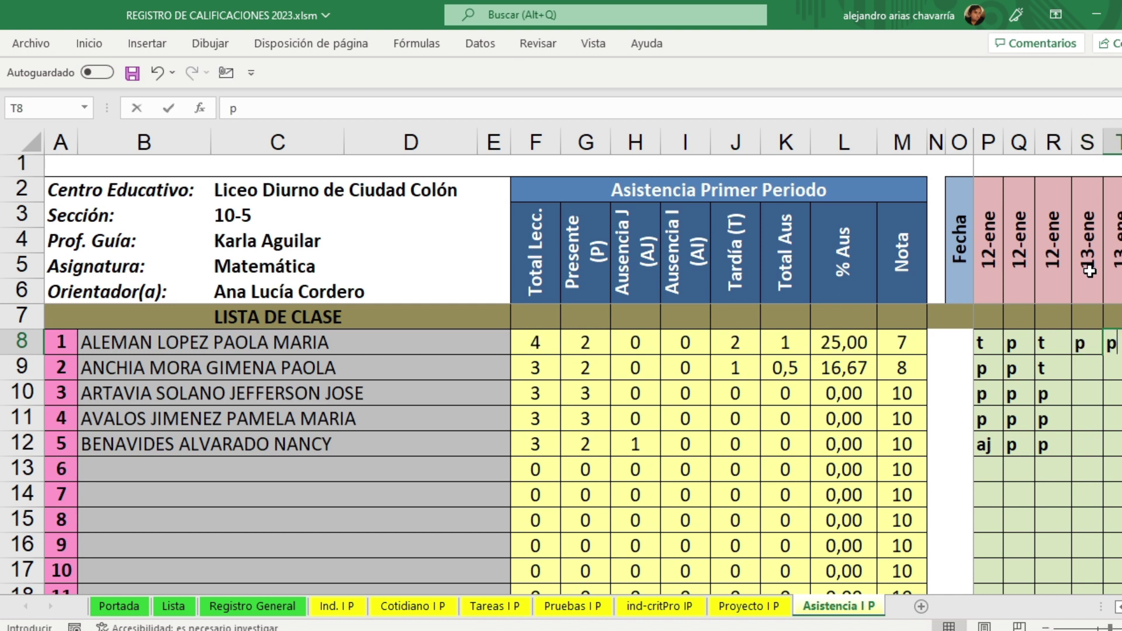
key(Return)
text(p)
key(Tab)
text(p)
key(Return)
text(p)
key(Tab)
text(p)
key(Return)
key(Left)
text(p)
key(Tab)
text(p)
key(Return)
key(Left)
text(p)
key(Tab)
text(p)
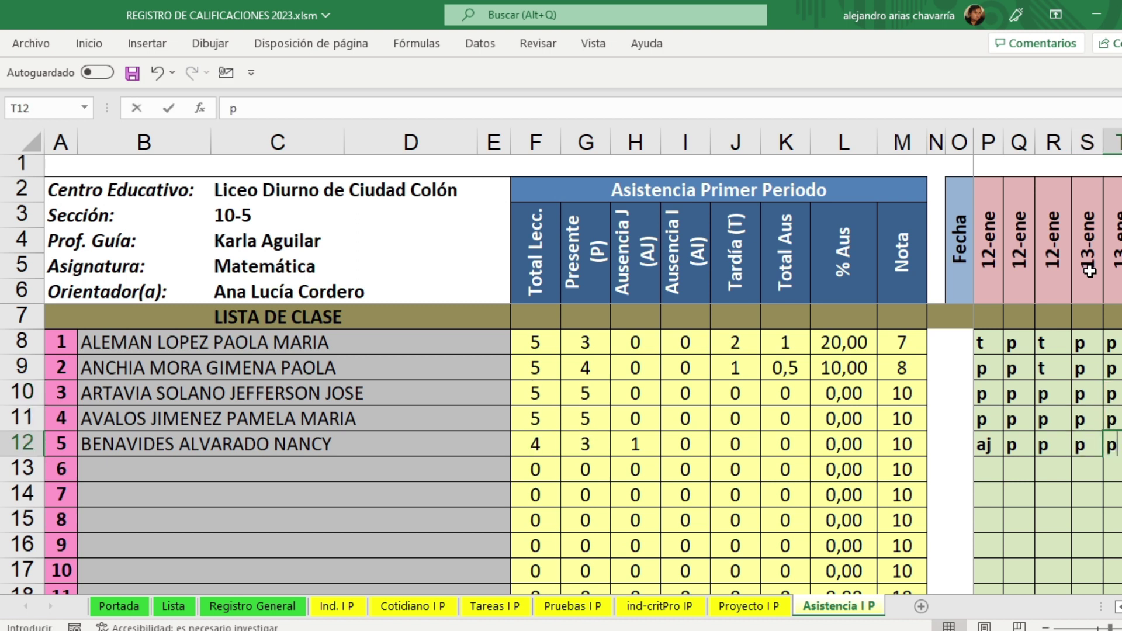
key(Left)
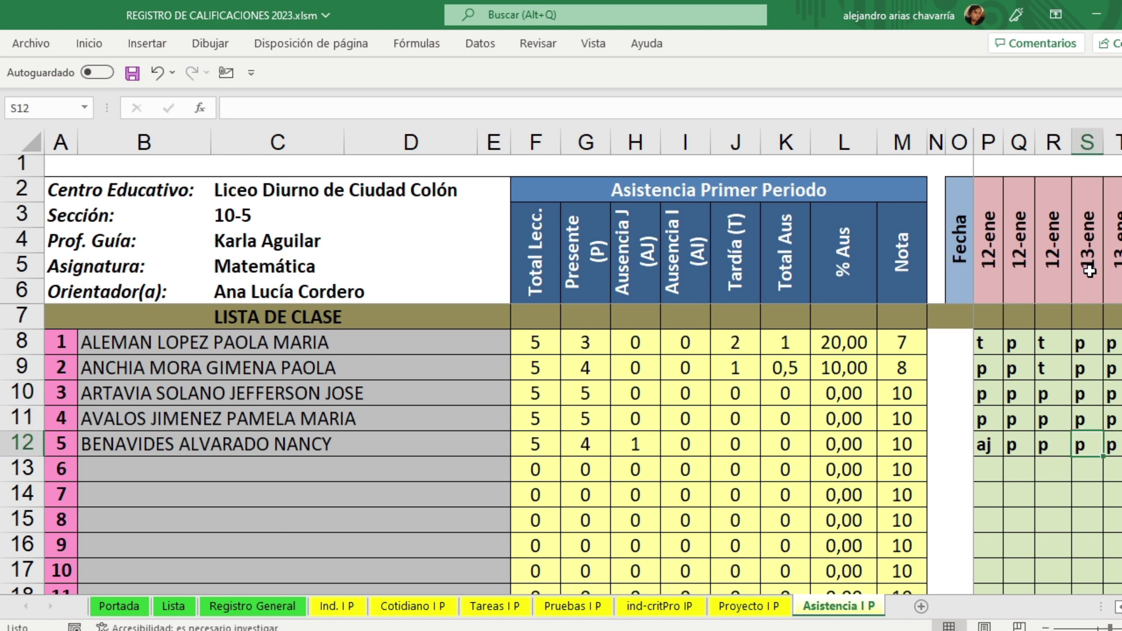
Step: Change the fifth student's 13-ene marks S12:T12 to 'ai' and the first student's S8 to 't'
text(ai)
key(Tab)
text(ai)
key(Tab)
key(Up)
key(Up)
key(Up)
key(Left)
key(Left)
key(Up)
text(t)
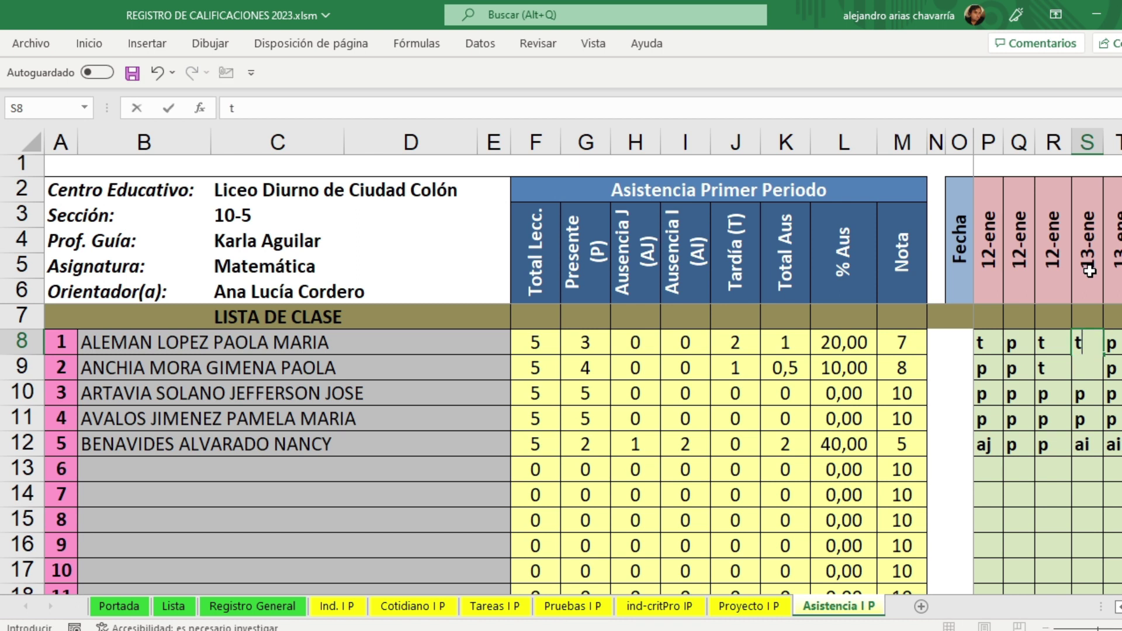
key(Return)
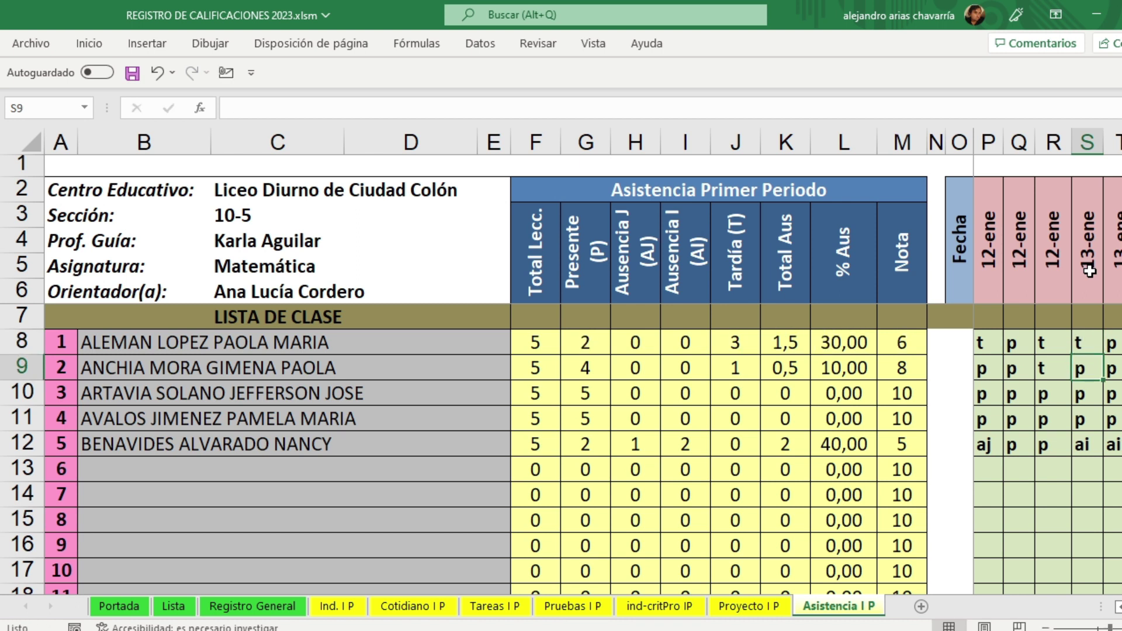
Step: Save the workbook from the Quick Access Toolbar and scroll across the attendance columns
click(132, 78)
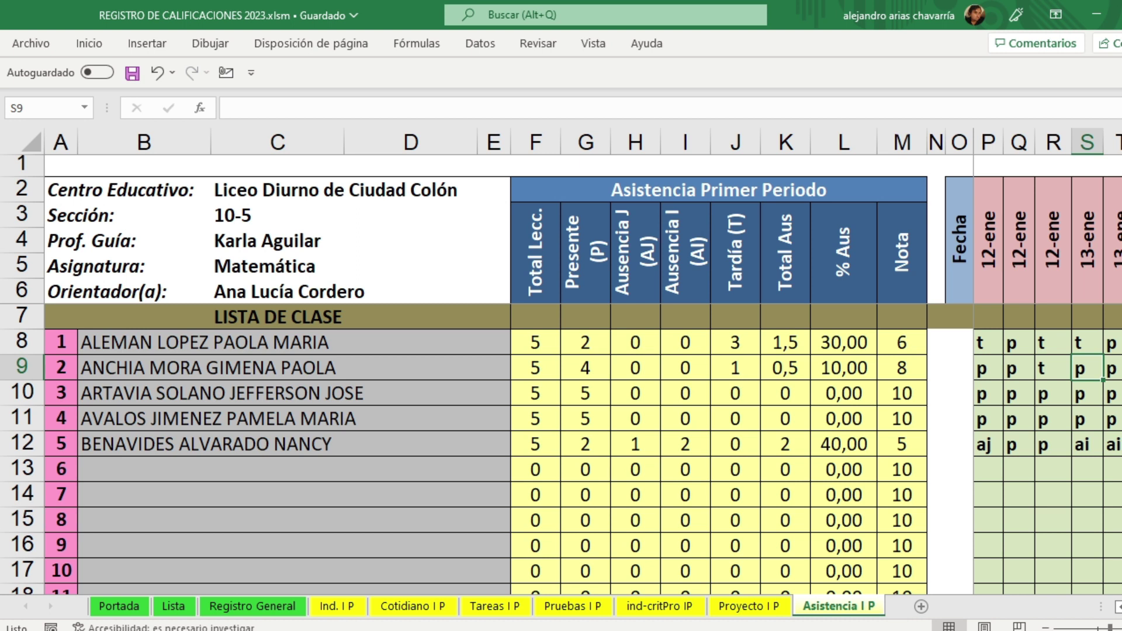
scroll(1048, 363, right, 6)
scroll(1047, 362, right, 15)
scroll(1048, 362, right, 5)
scroll(1048, 362, right, 8)
drag(1121, 607, 1120, 607)
Step: On the zoomed-out Portada sheet, use the Primer Periodo hide button to reach Registro General
click(128, 608)
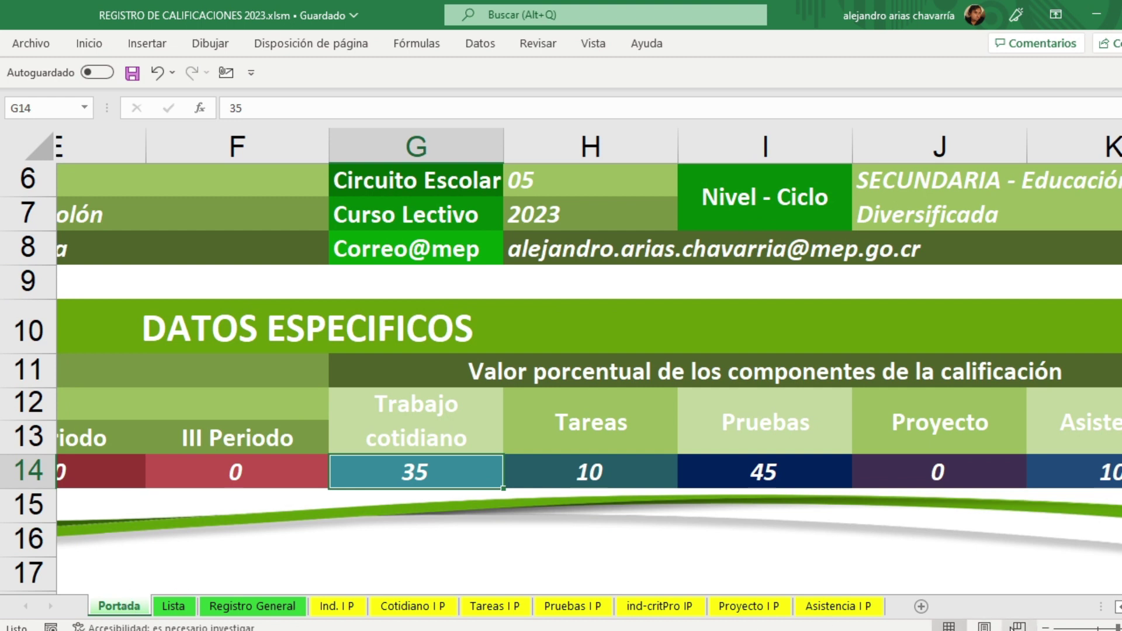
click(1047, 627)
click(1046, 627)
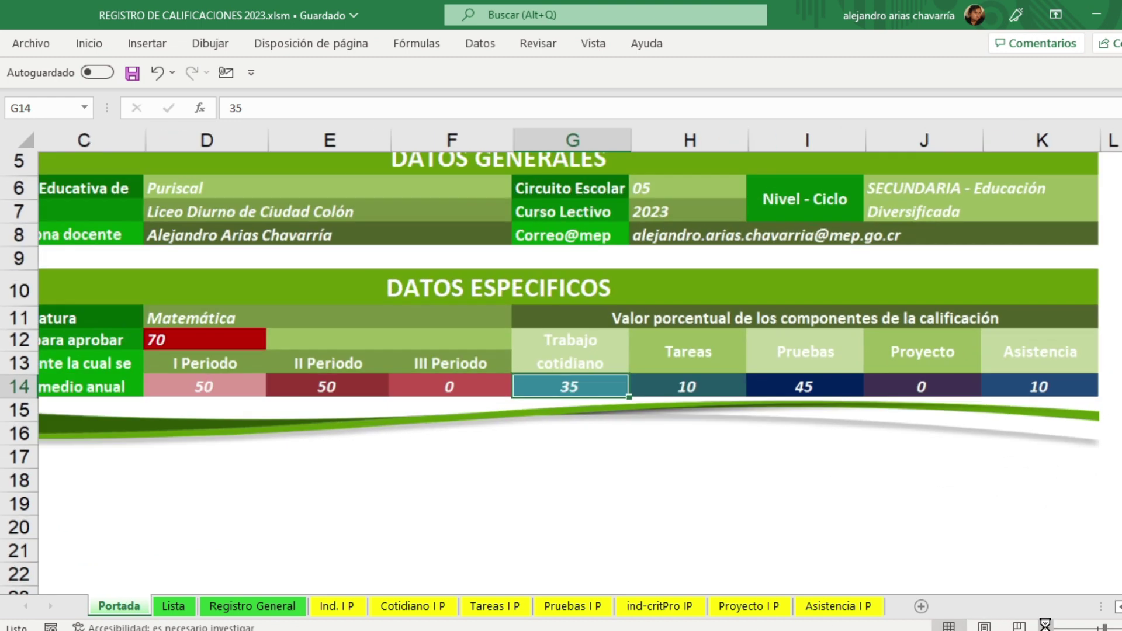
click(1046, 628)
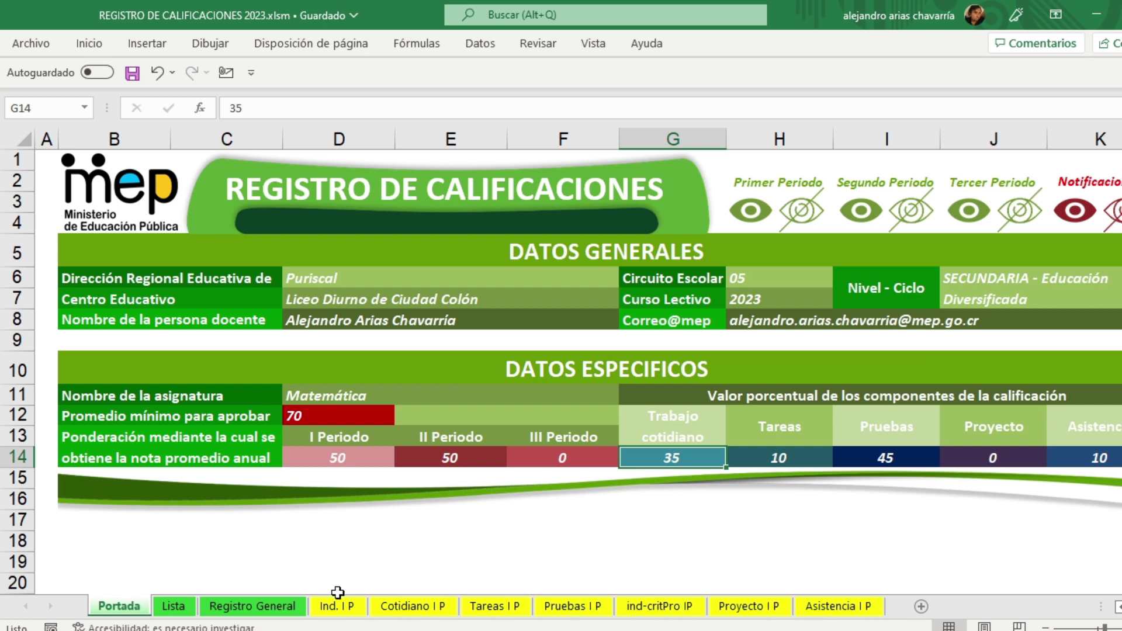
click(811, 220)
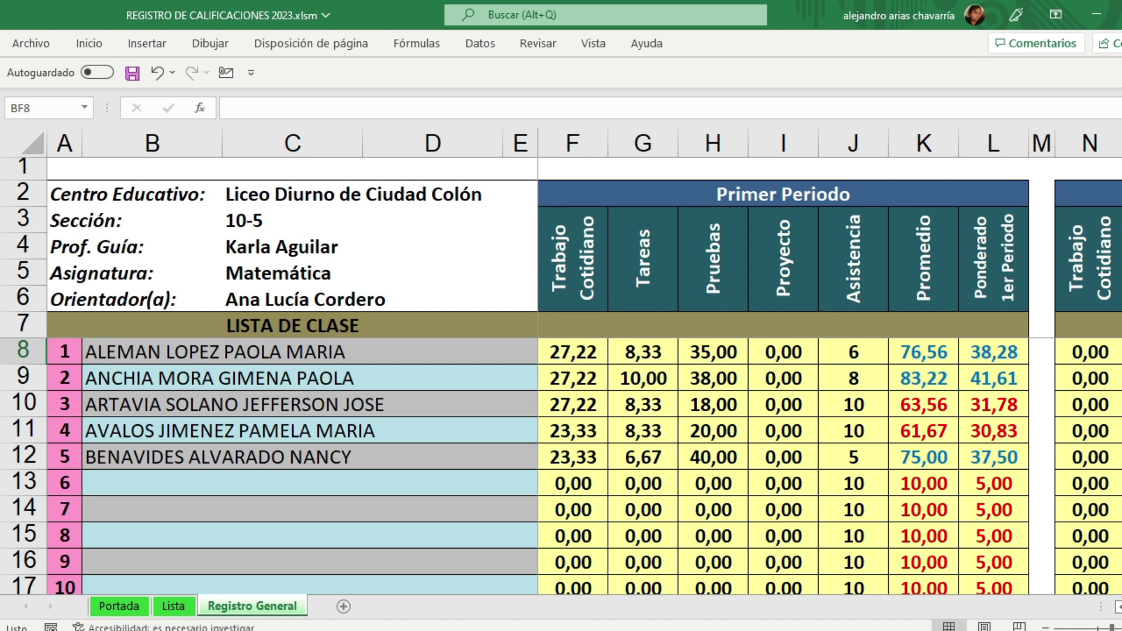
Step: Zoom in, check the period averages, then scroll right to Promedio Anual, Condición and annual absenteeism
click(1121, 629)
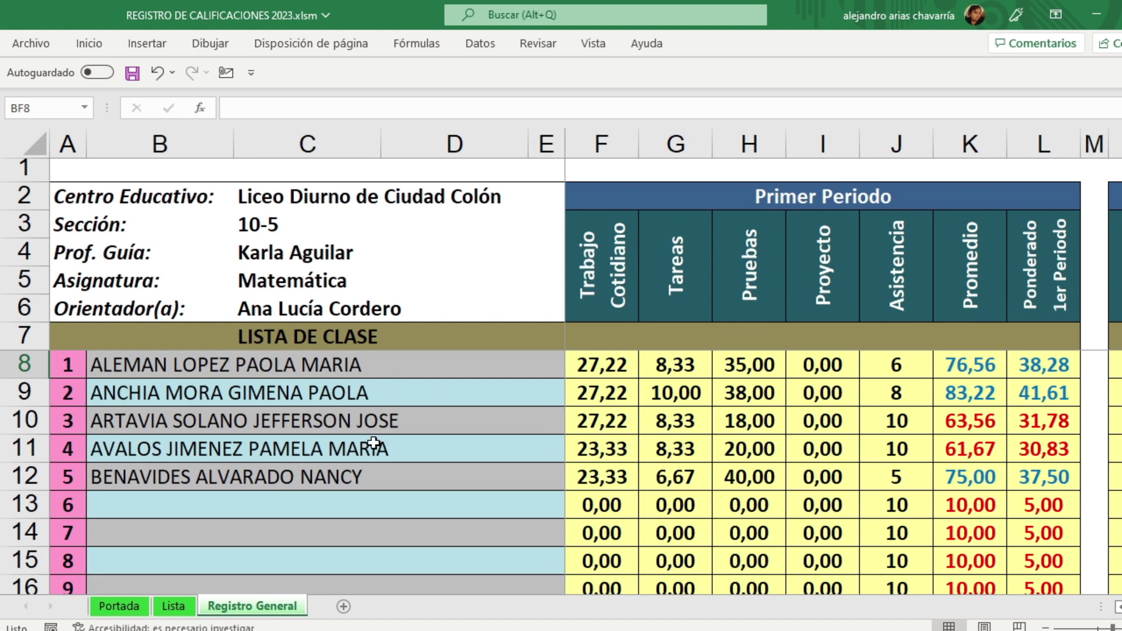
drag(964, 368, 972, 399)
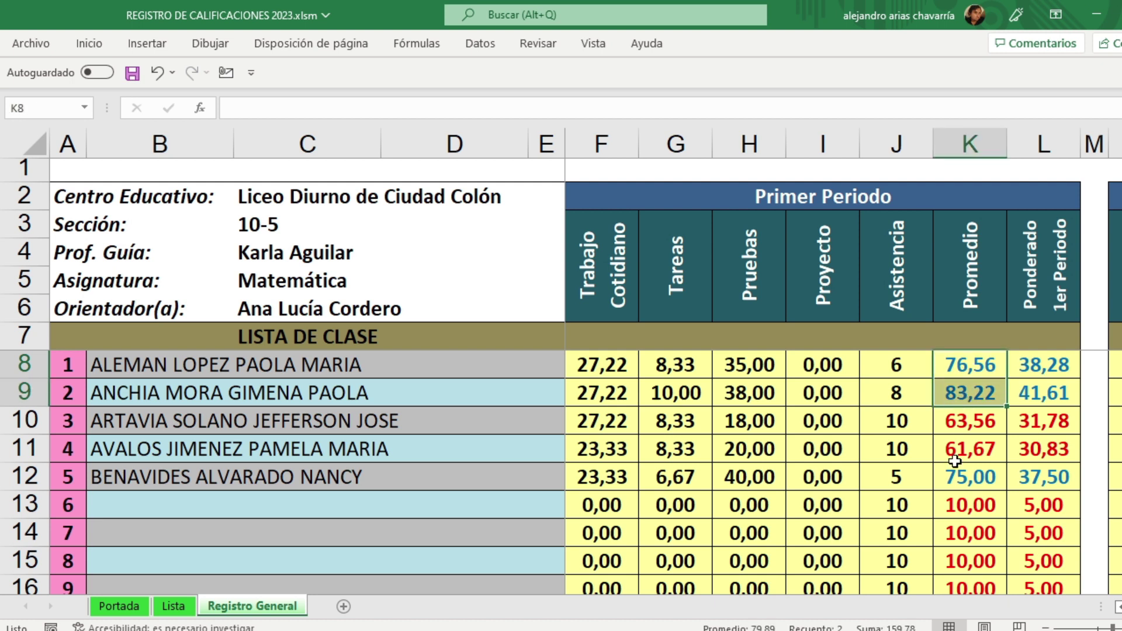
click(960, 481)
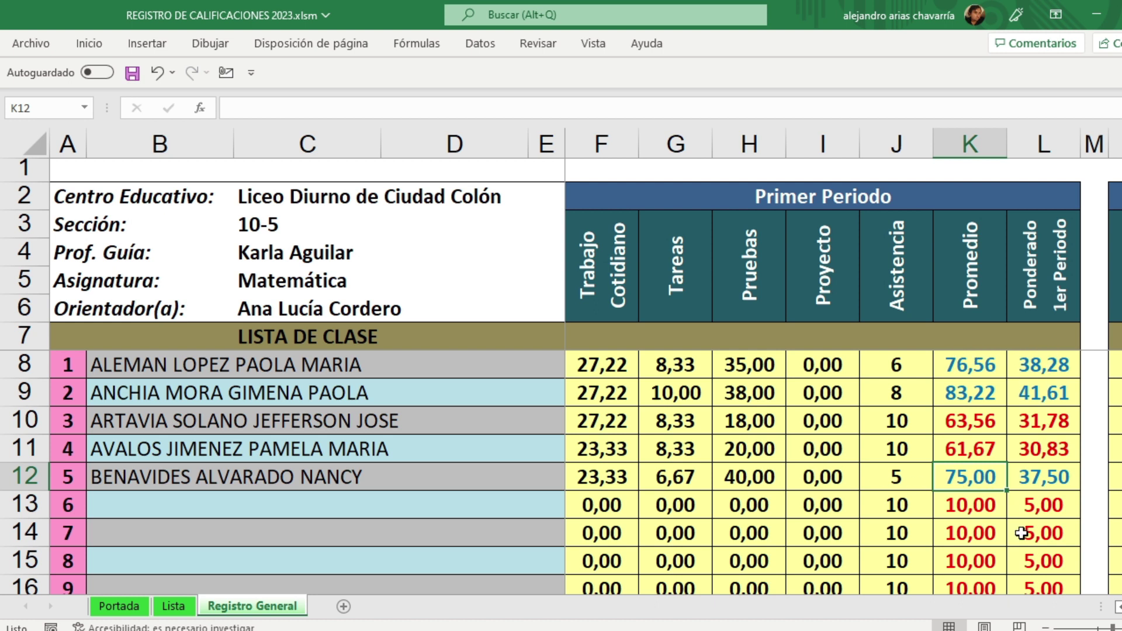
scroll(929, 481, right, 2)
scroll(842, 385, right, 5)
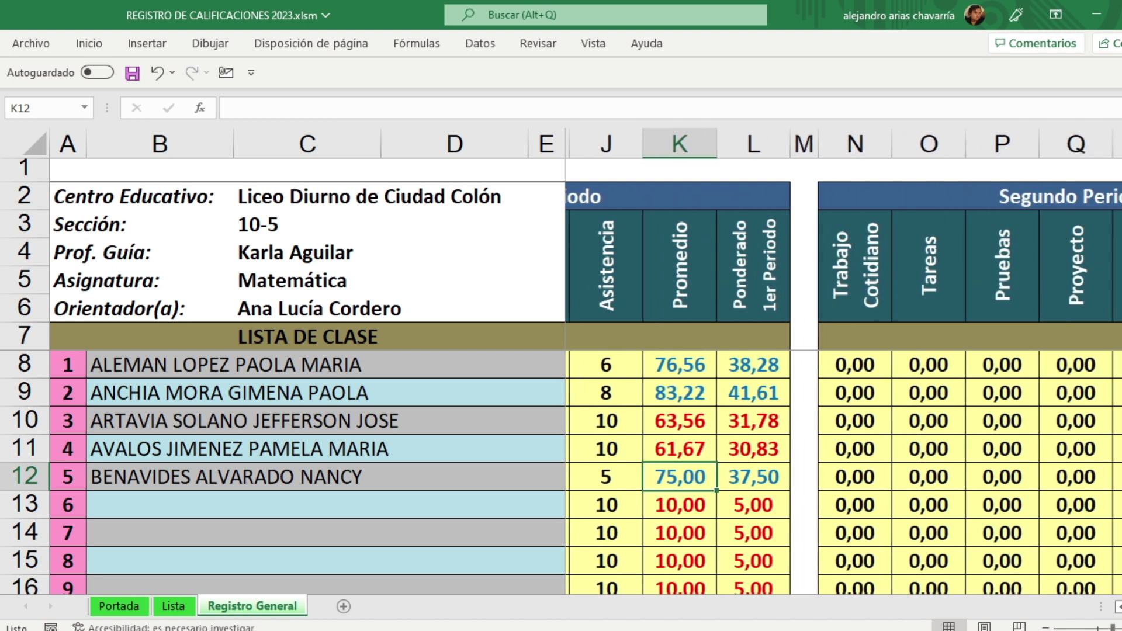
scroll(843, 363, right, 9)
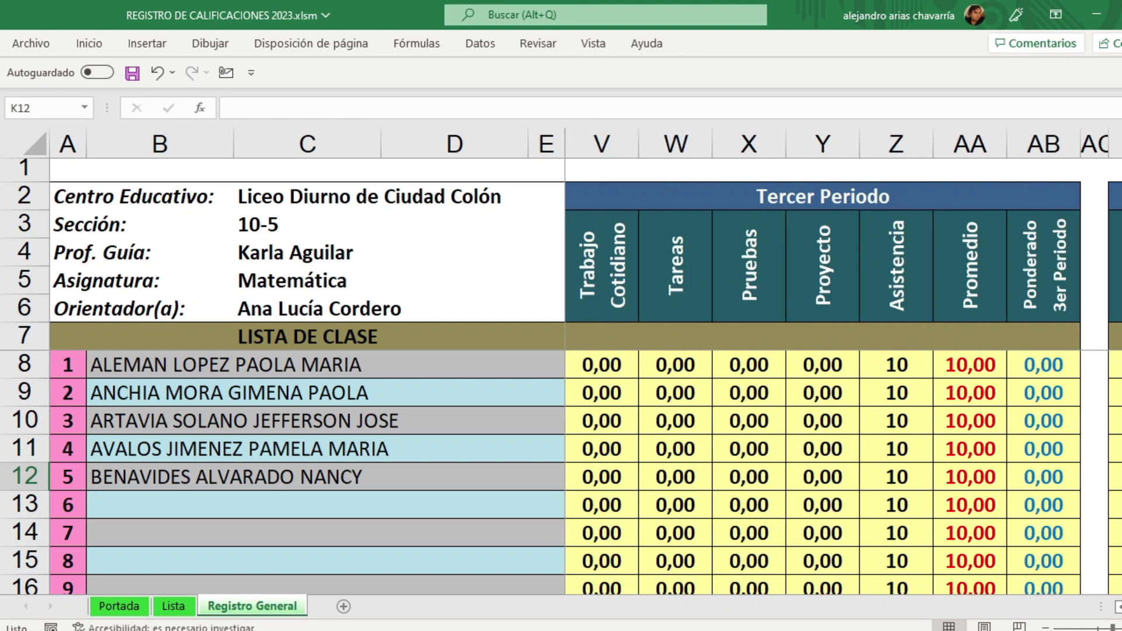
scroll(843, 363, right, 6)
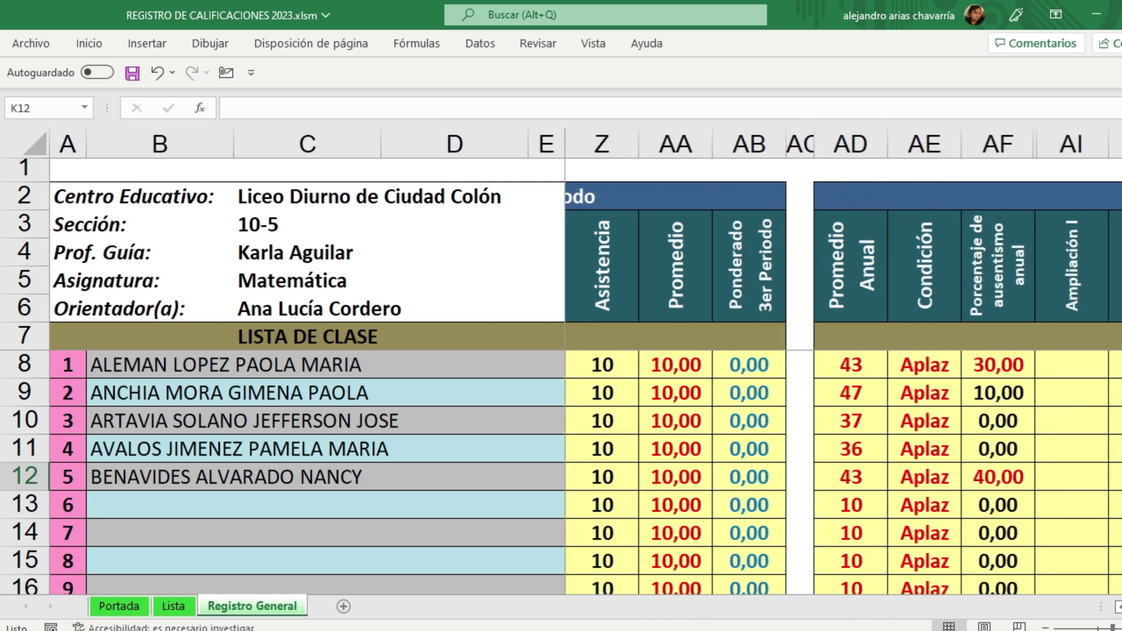
scroll(843, 363, right, 2)
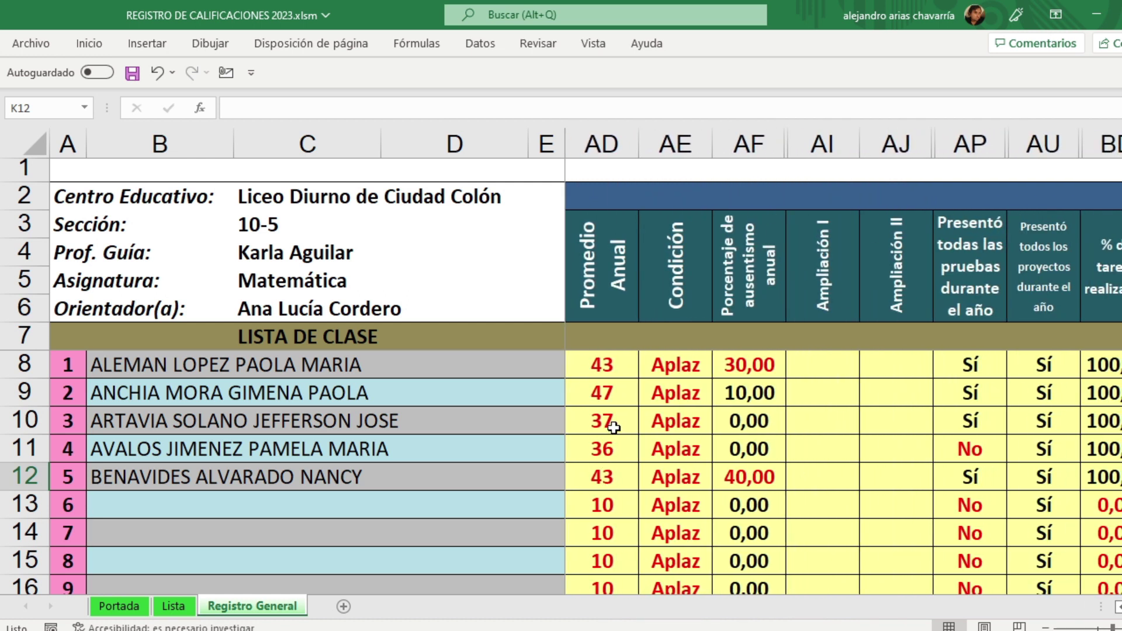
drag(615, 363, 610, 479)
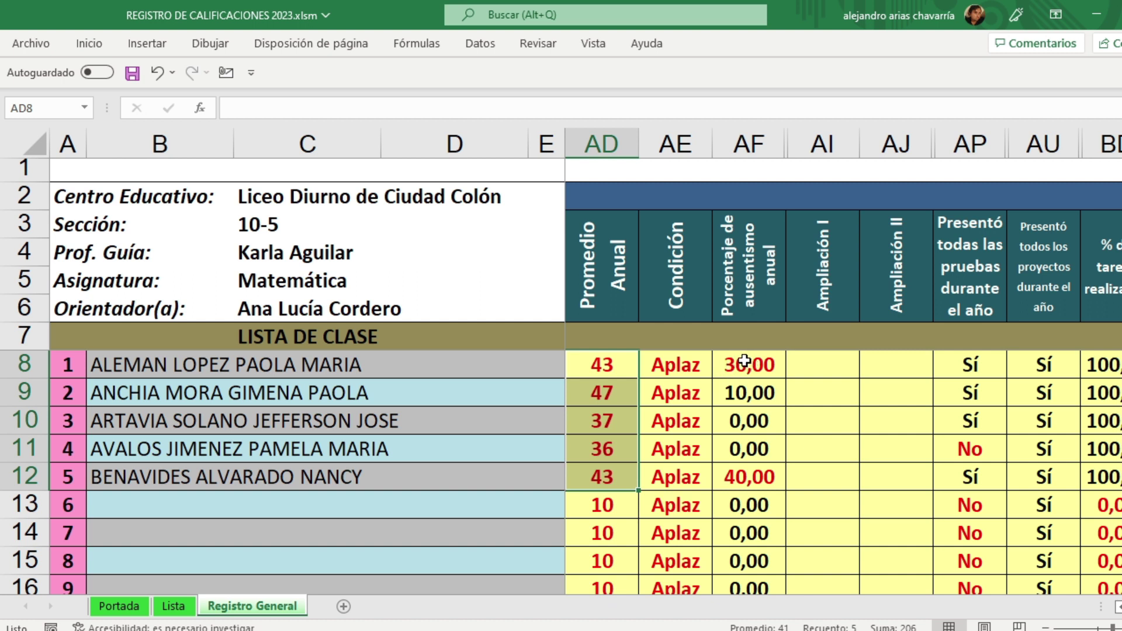
drag(751, 367, 771, 477)
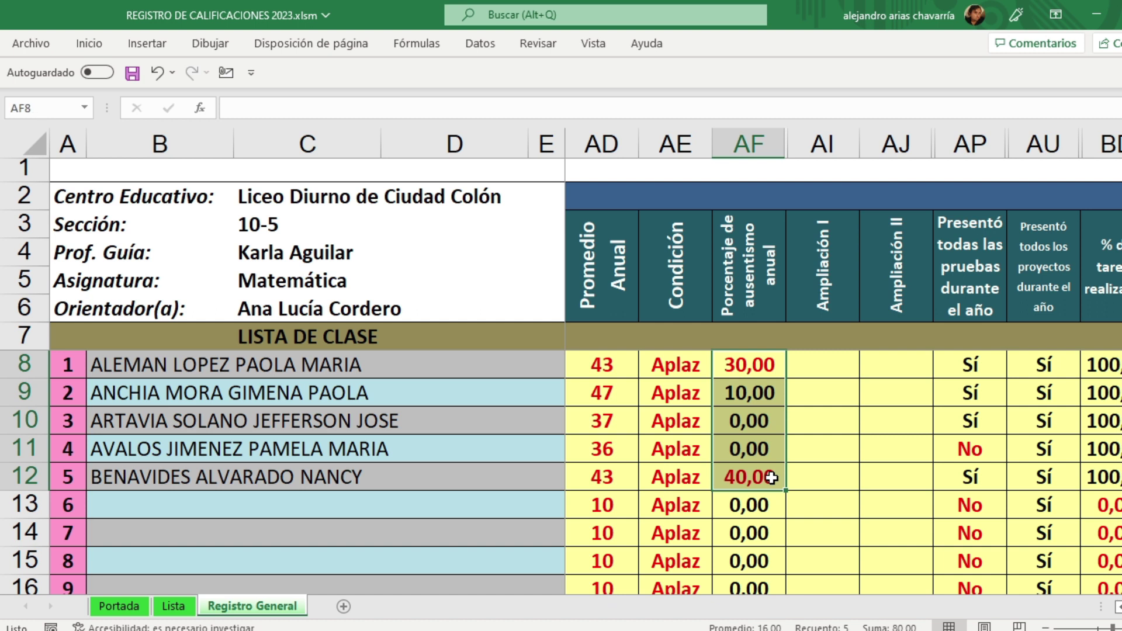
click(826, 414)
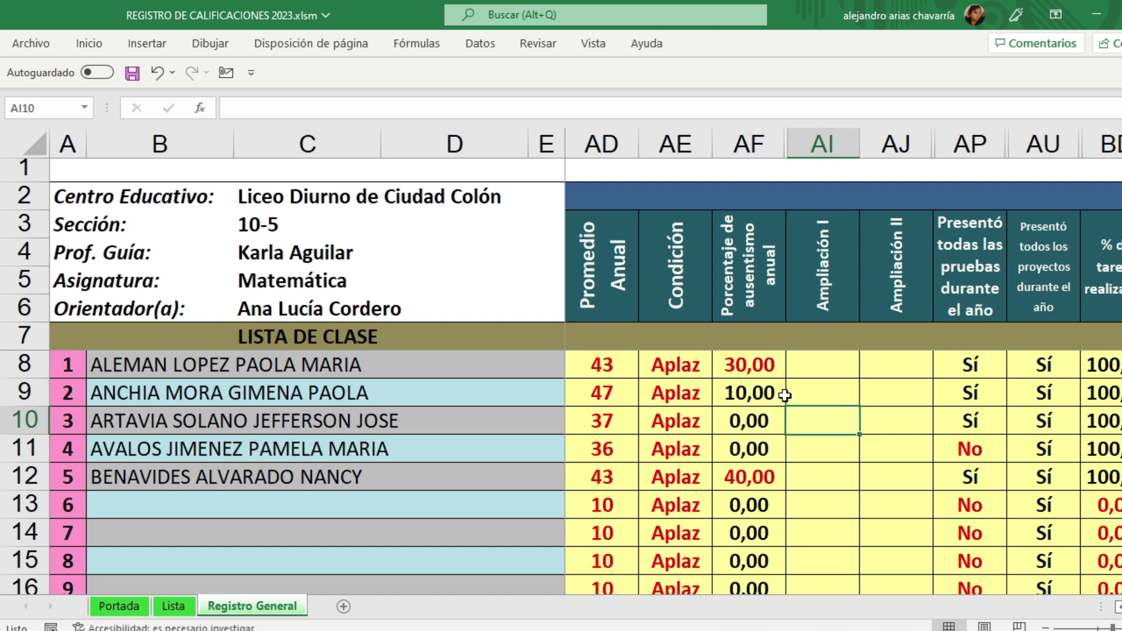
click(748, 366)
click(758, 482)
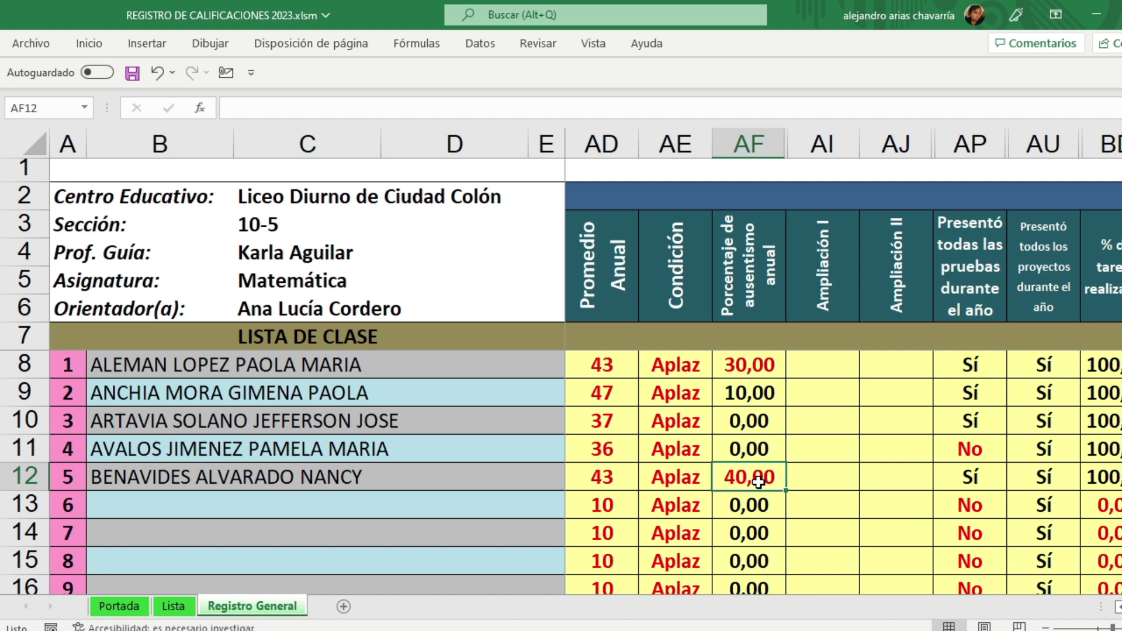
click(318, 364)
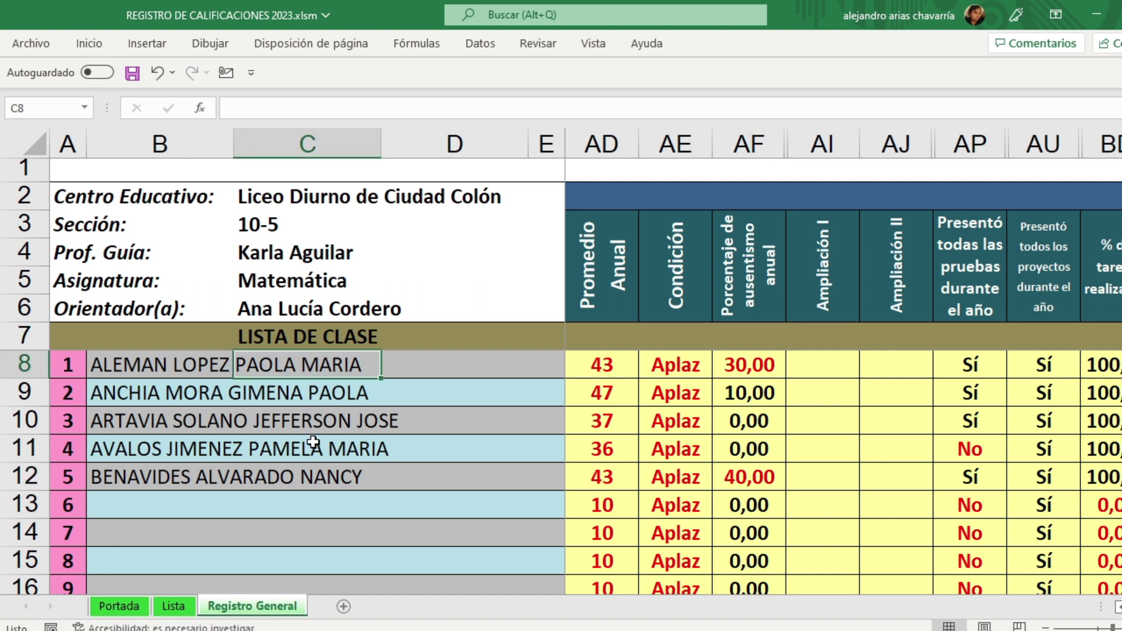
click(752, 370)
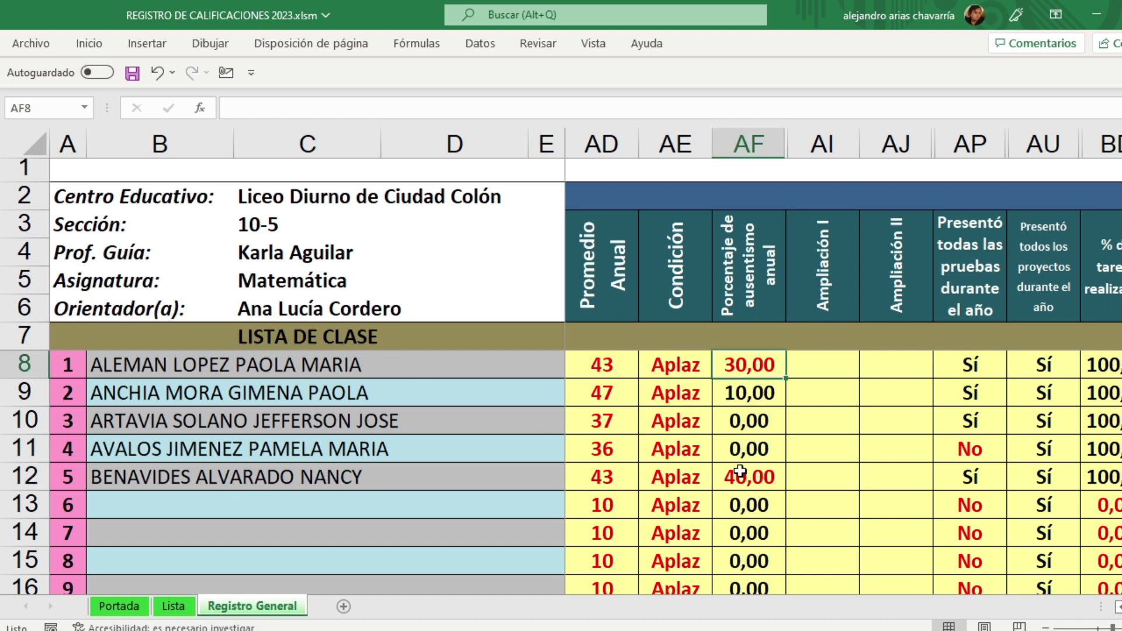
click(741, 480)
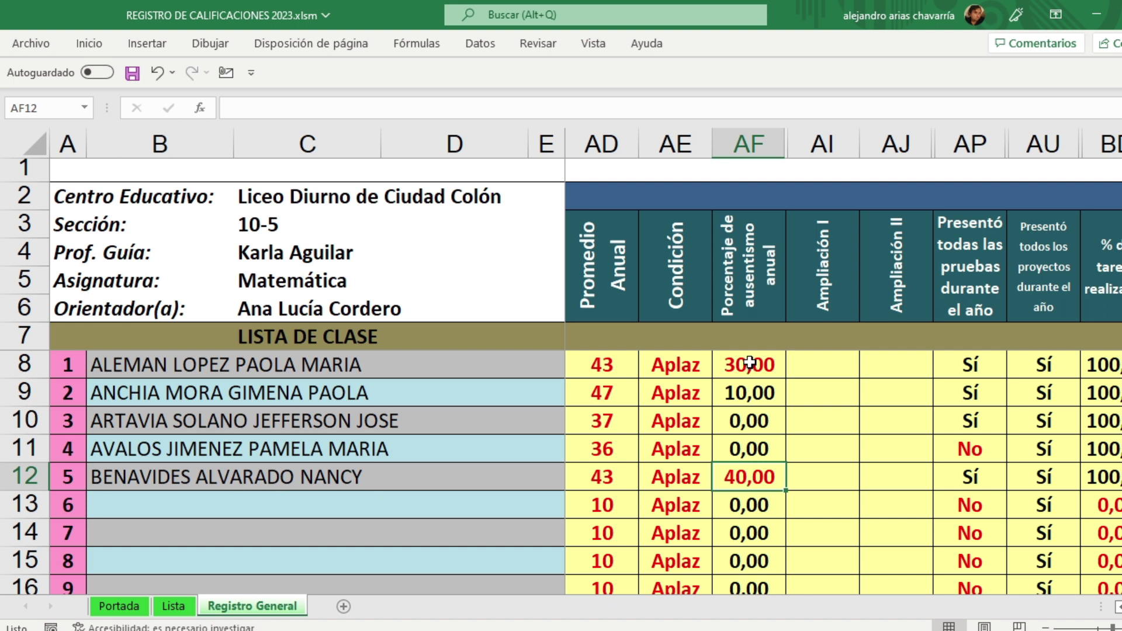
click(749, 370)
click(747, 483)
drag(821, 364, 888, 478)
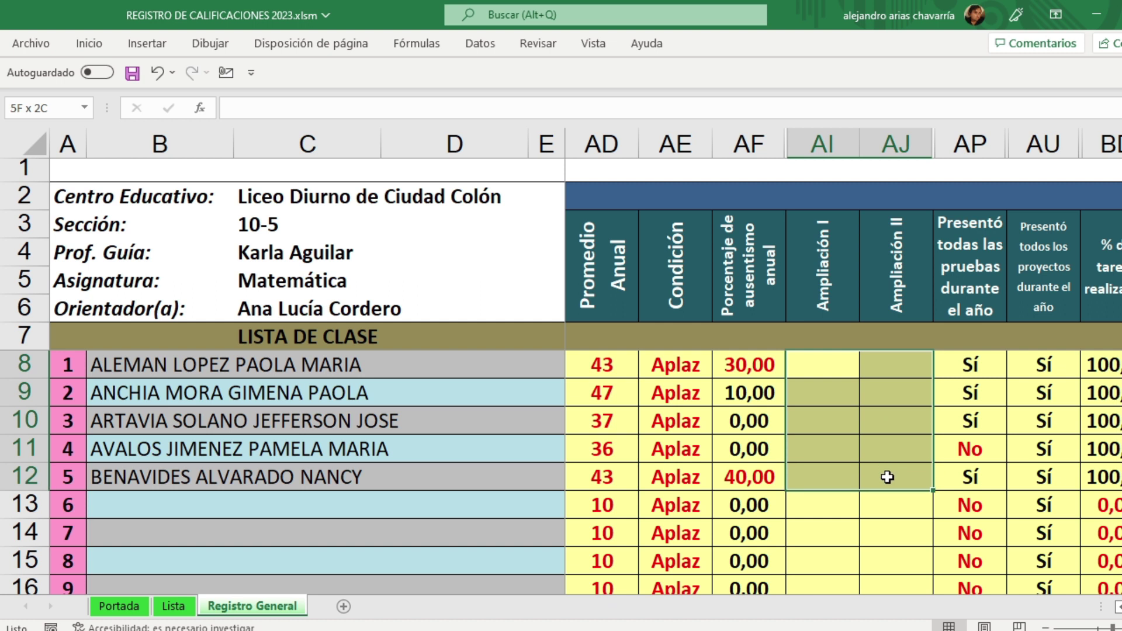
drag(888, 477, 888, 477)
drag(766, 365, 767, 476)
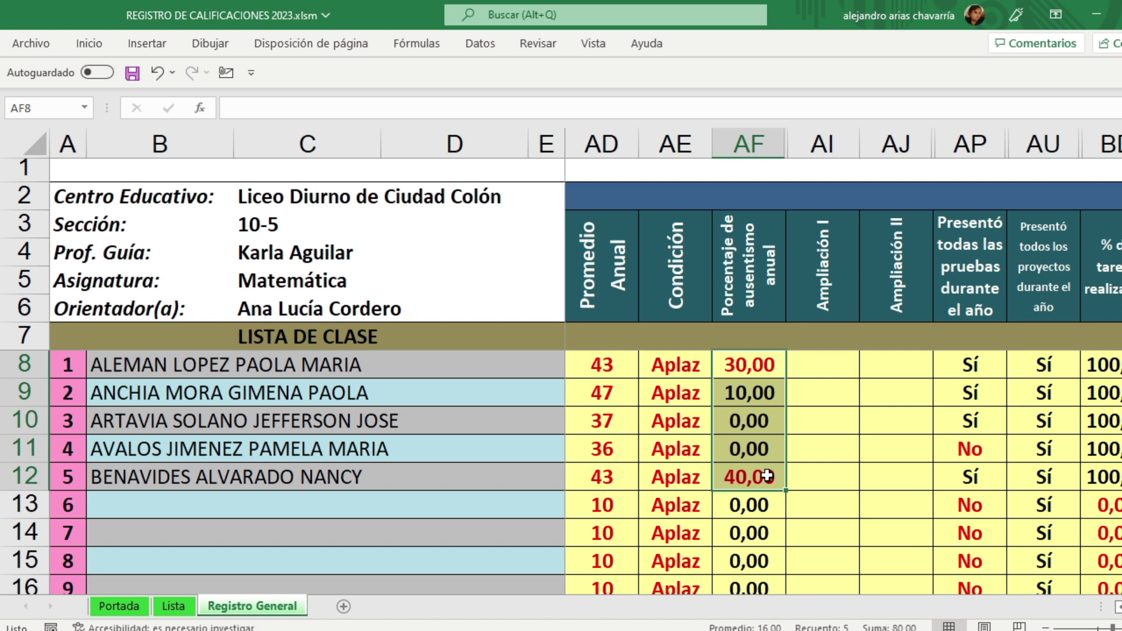
click(851, 423)
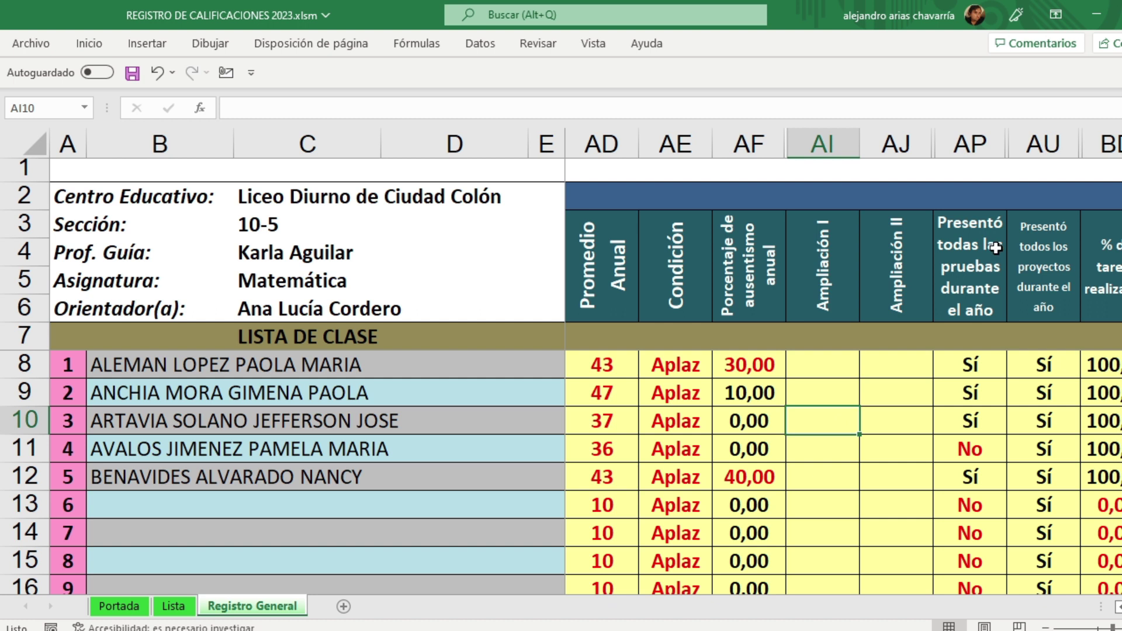
drag(1046, 363, 1063, 484)
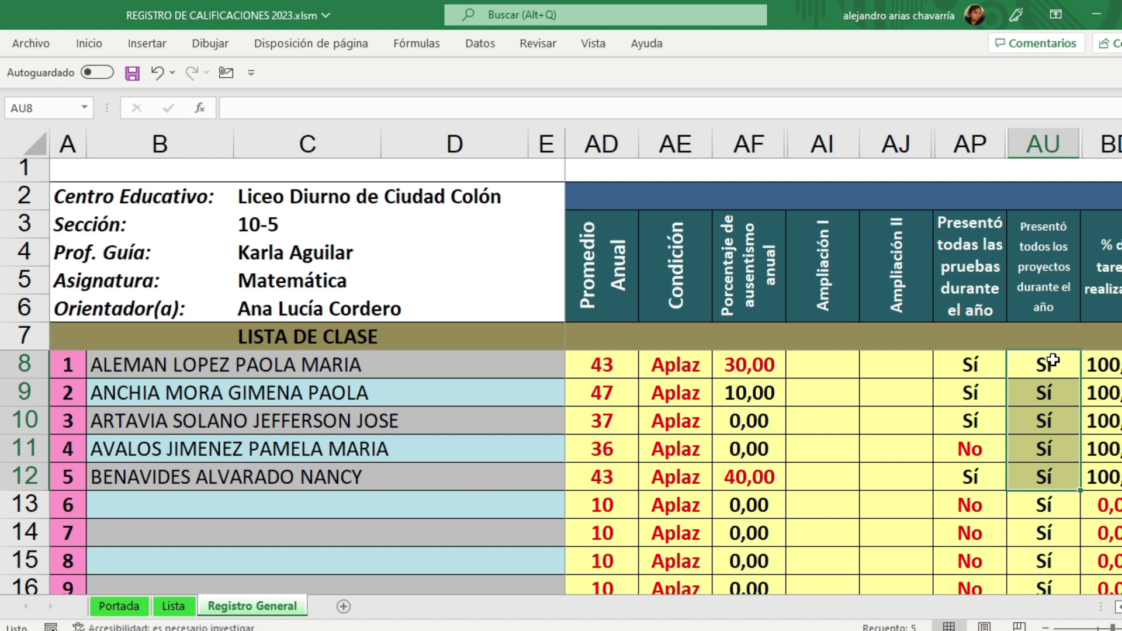
click(983, 359)
drag(980, 380, 970, 478)
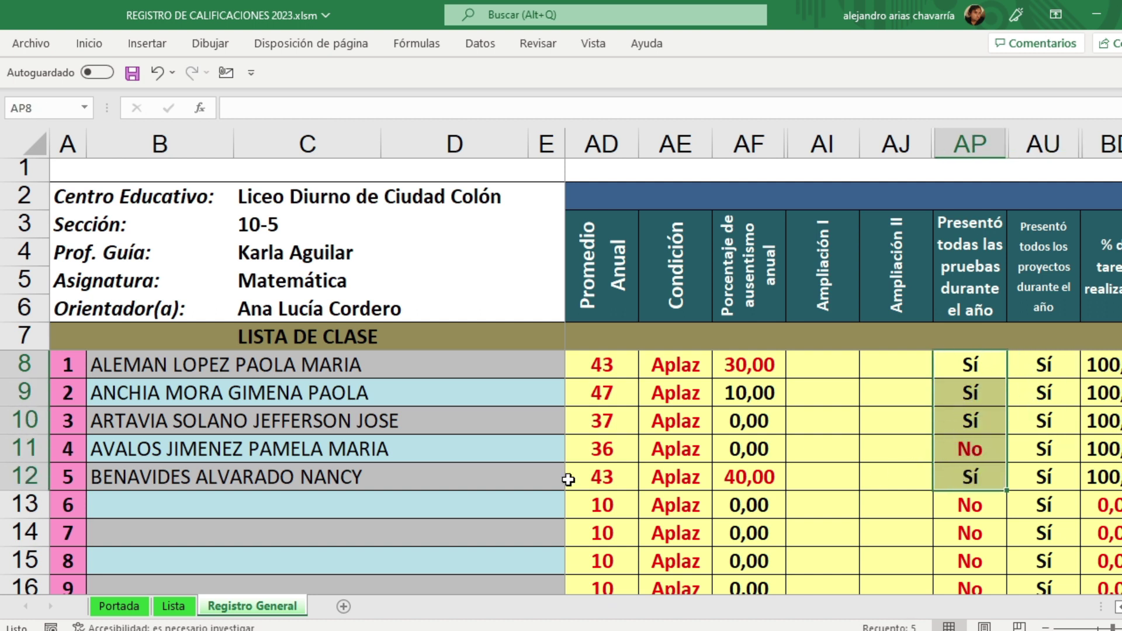
click(978, 451)
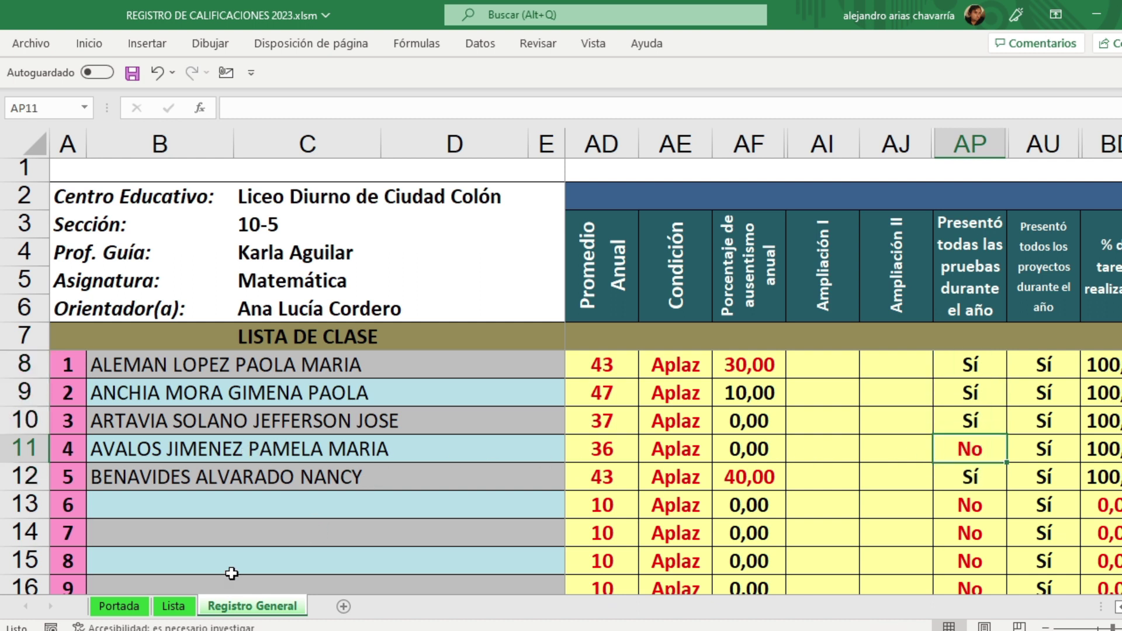
click(124, 606)
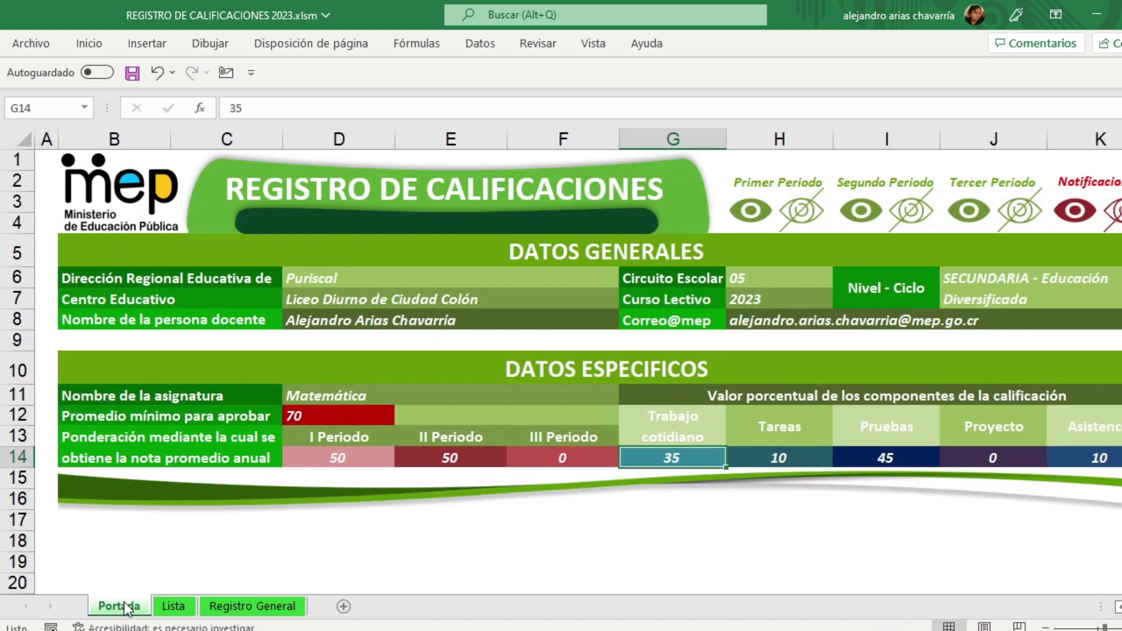
click(754, 213)
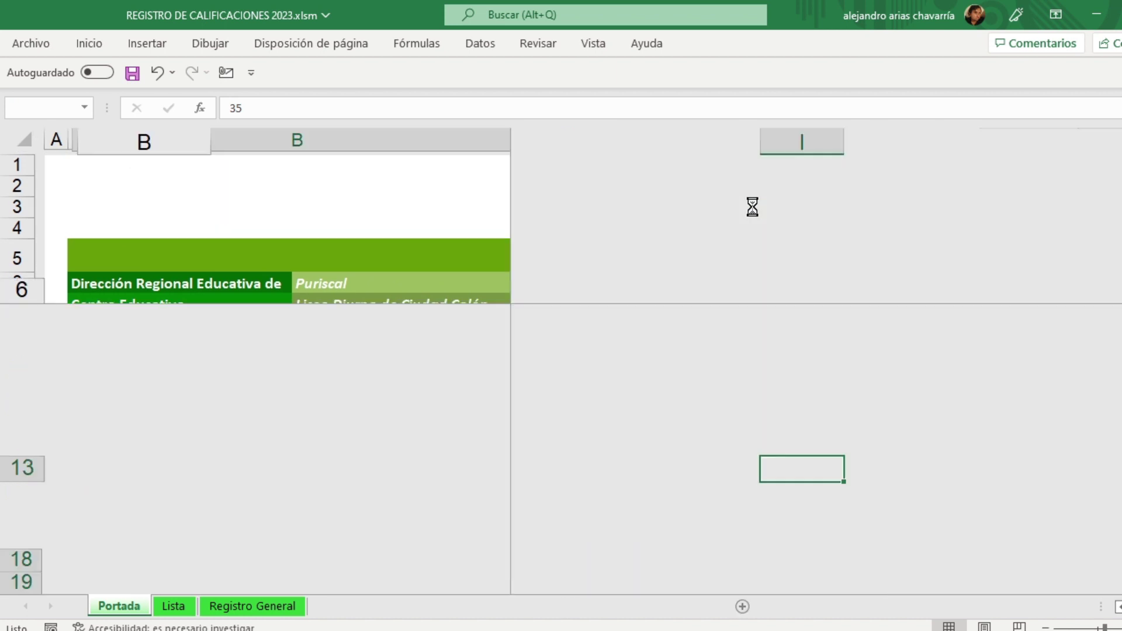
click(574, 608)
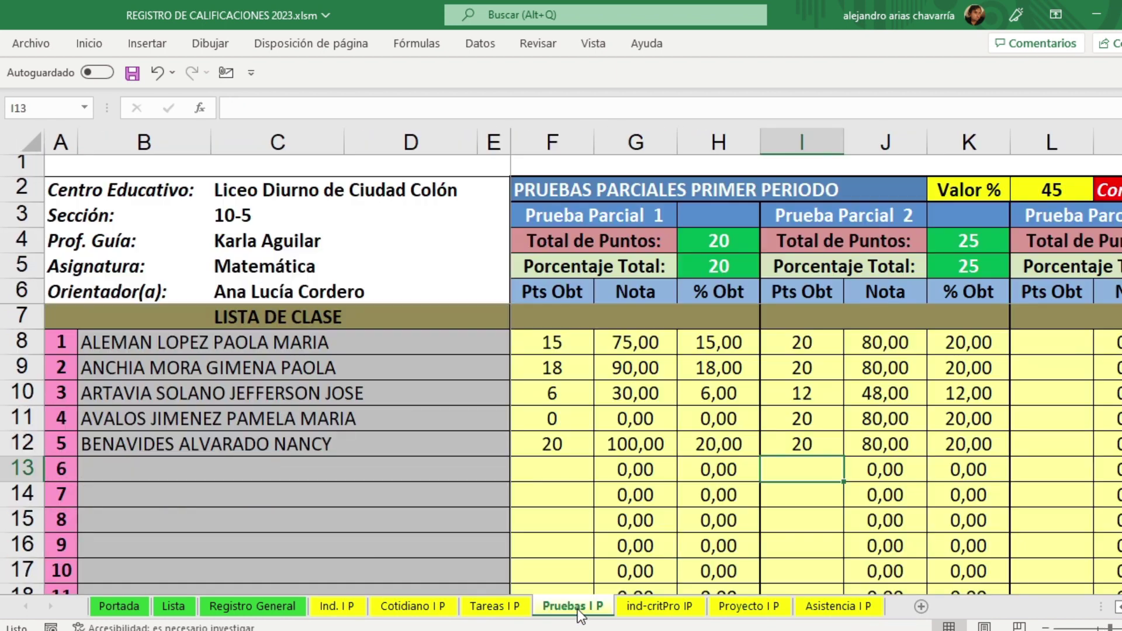
click(551, 418)
key(Delete)
key(ctrl+z)
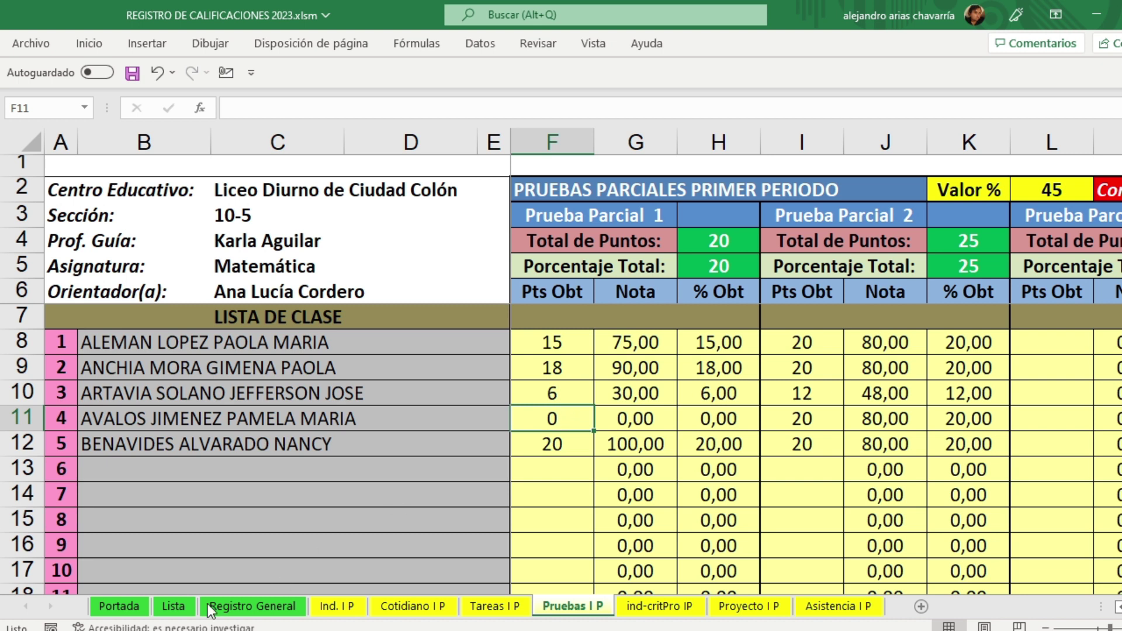
click(119, 606)
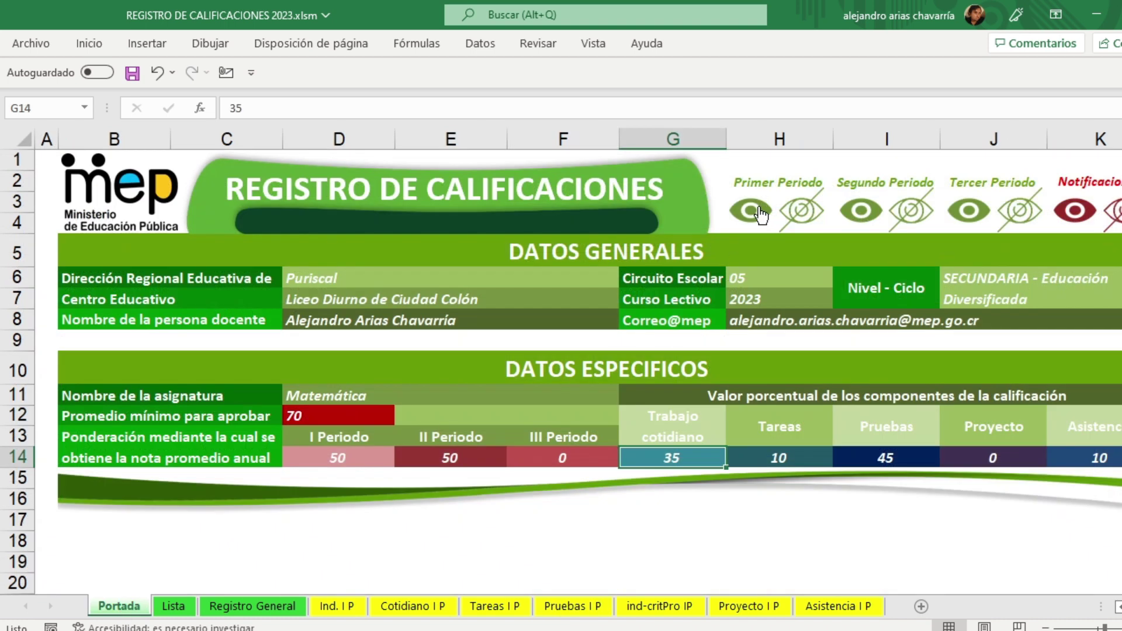
click(796, 221)
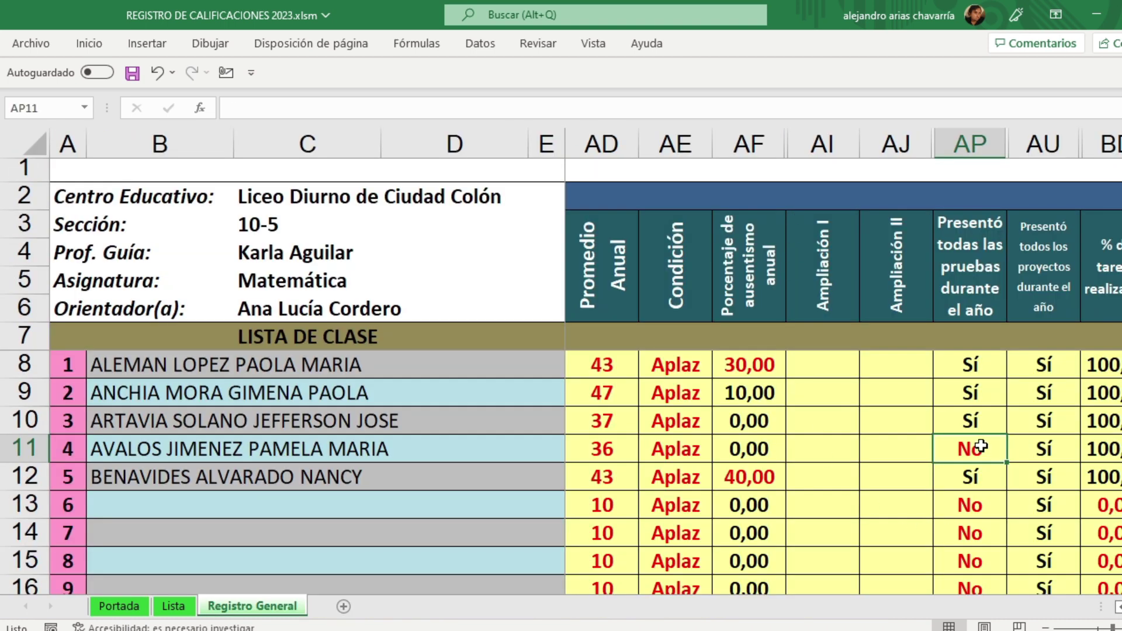
Step: Check the fourth student's row 11 test and promotion-strategy results, then return to Portada
click(26, 449)
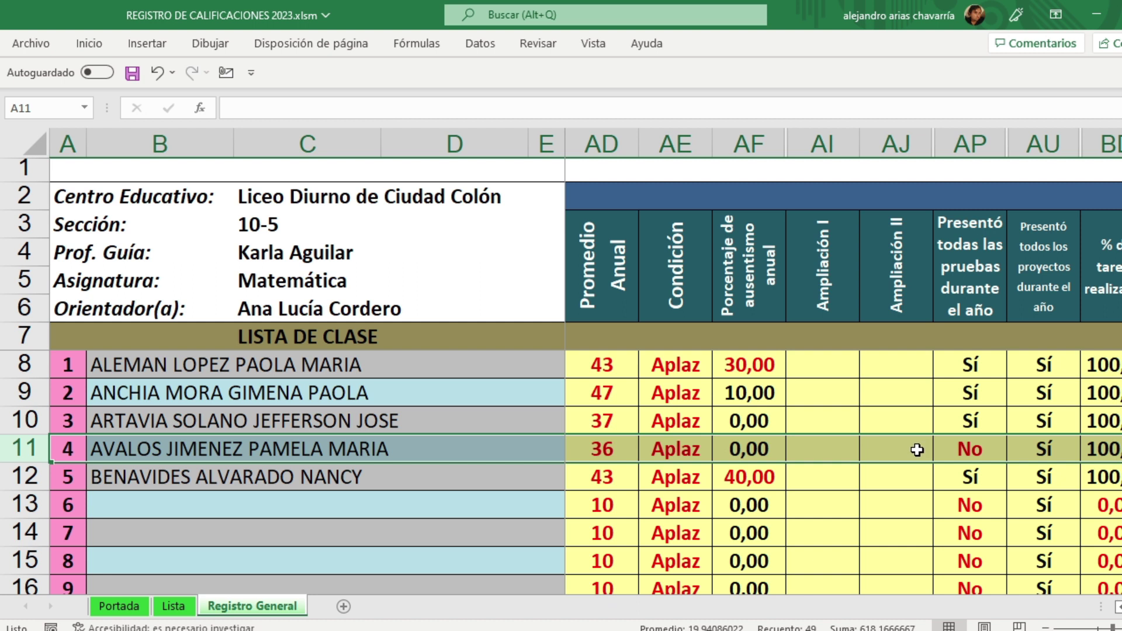
click(978, 452)
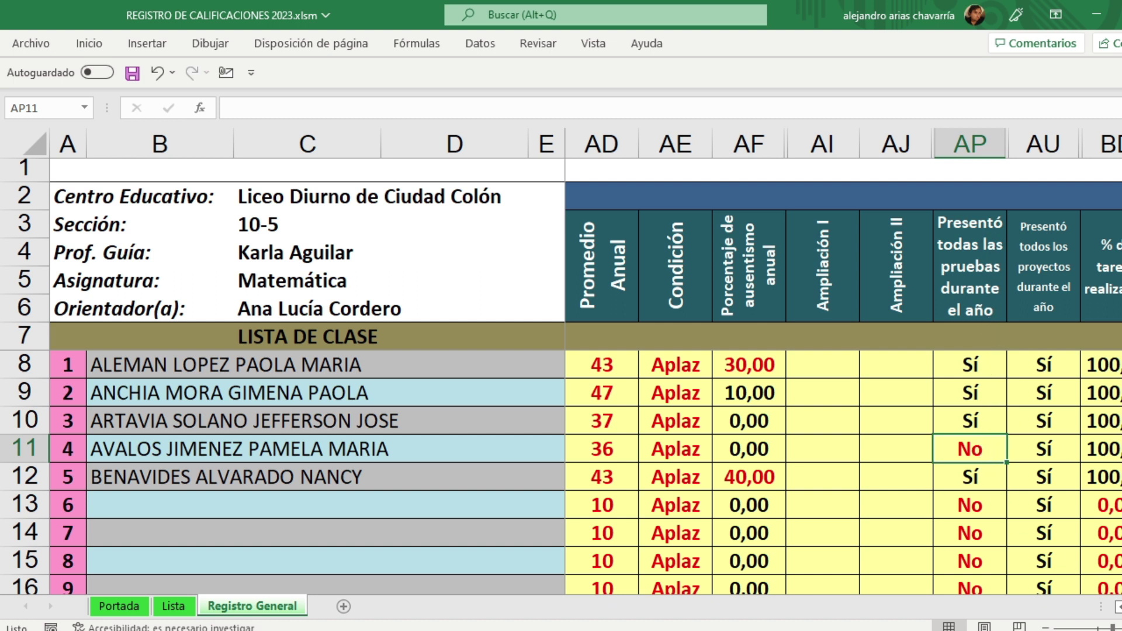
scroll(843, 362, right, 2)
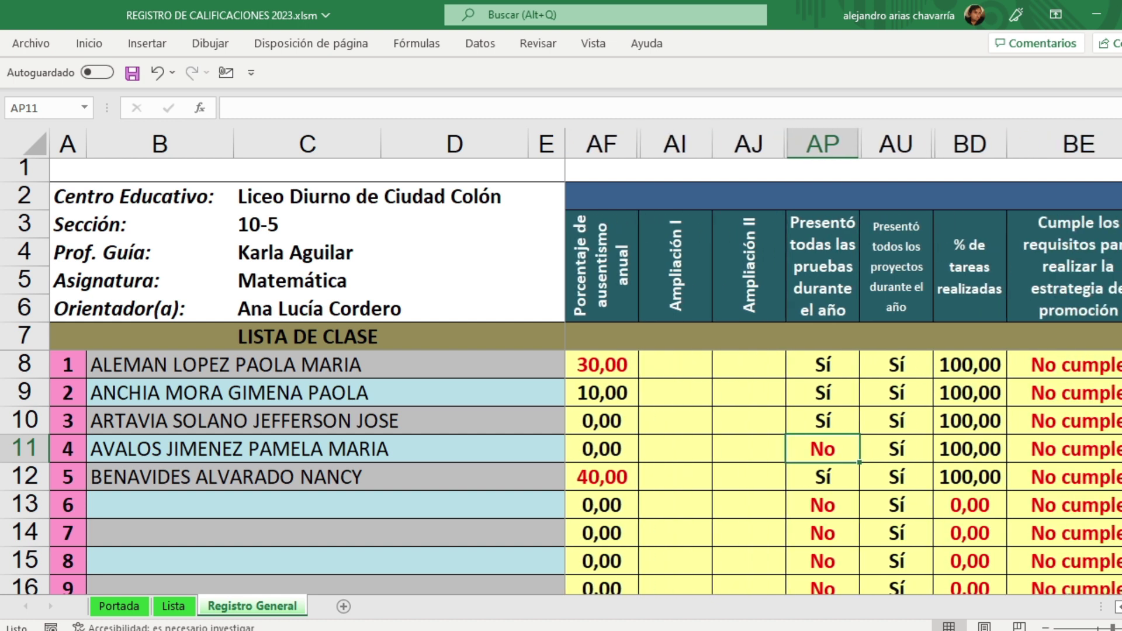
click(1035, 452)
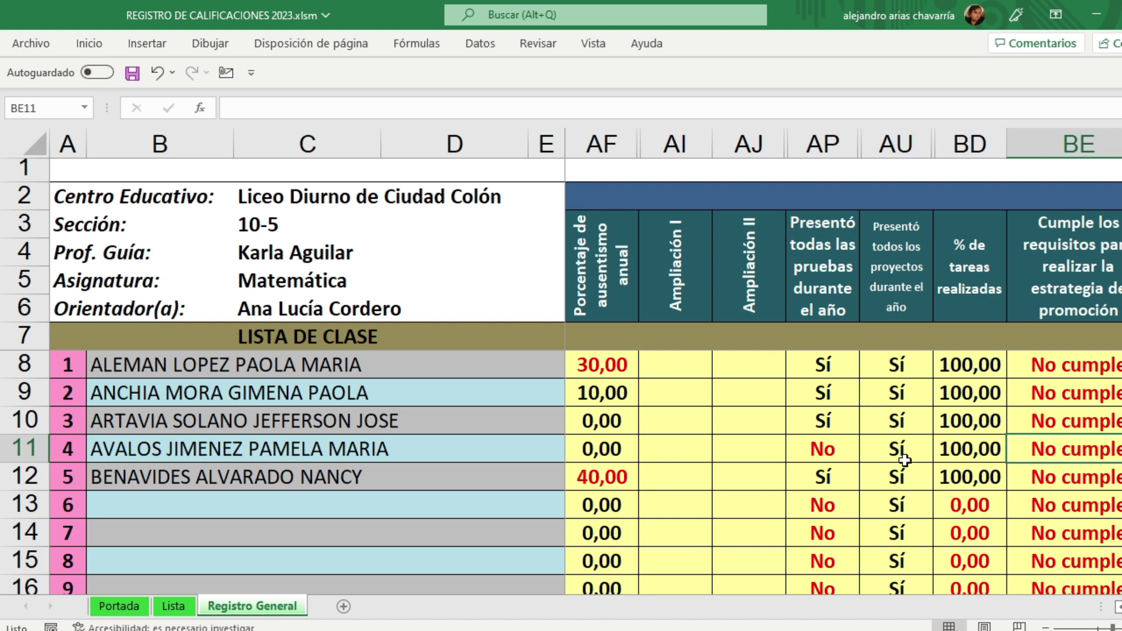
click(828, 451)
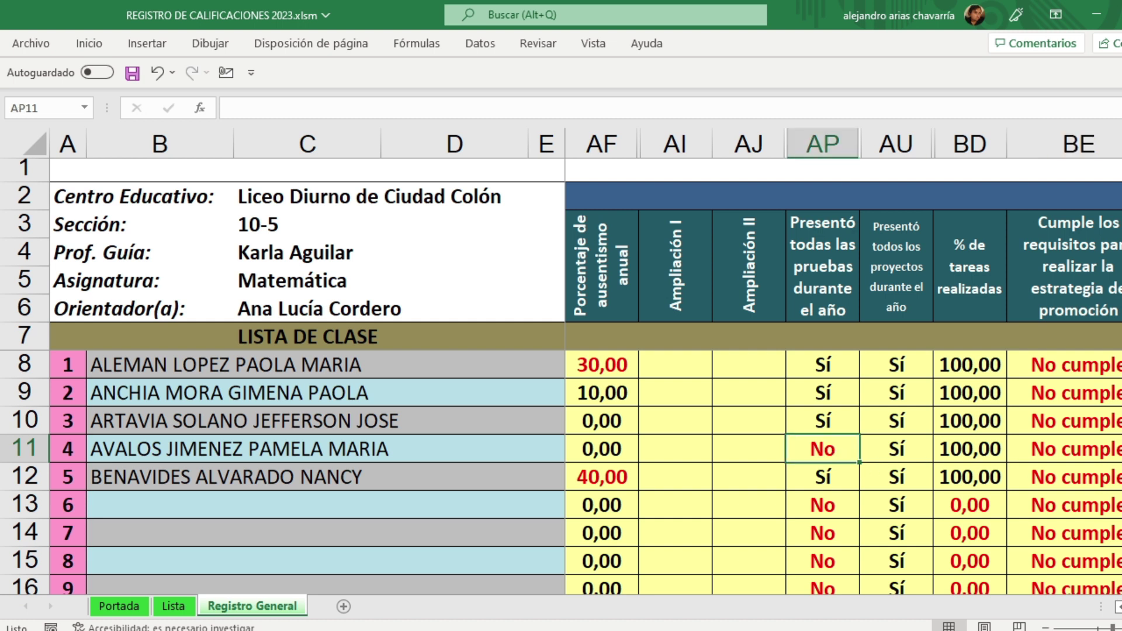
scroll(827, 452, left, 10)
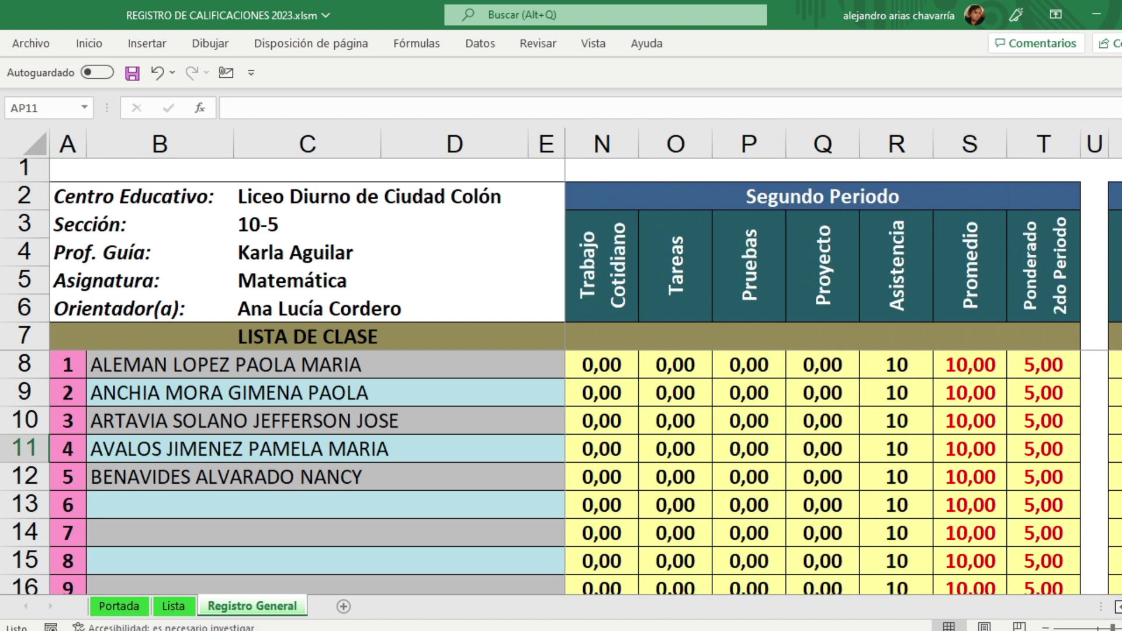
scroll(827, 452, left, 4)
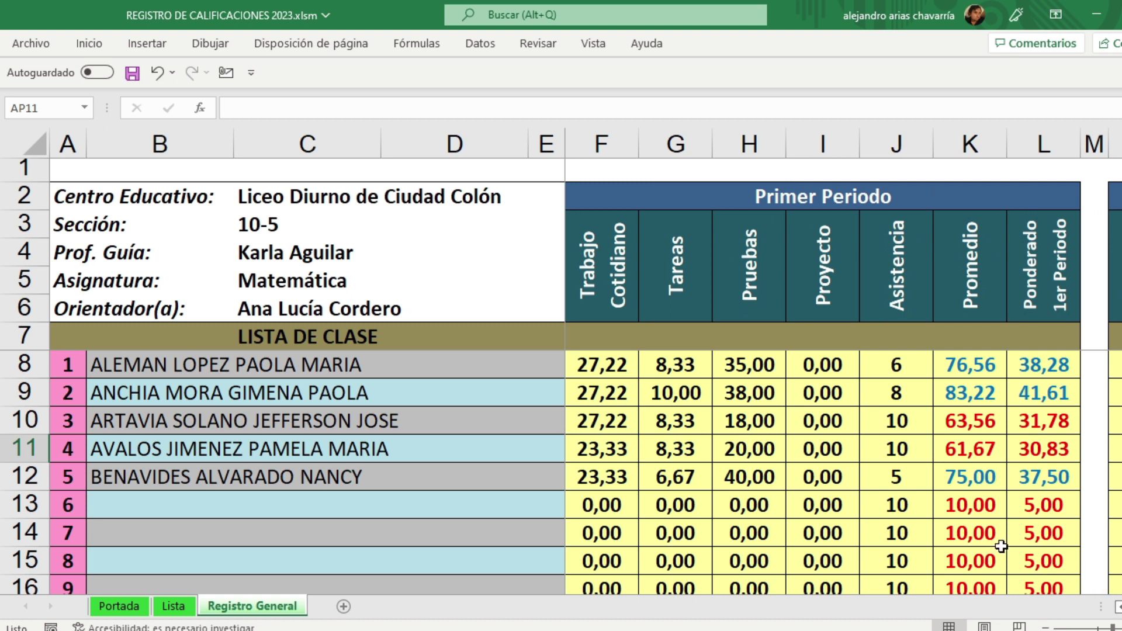
click(119, 606)
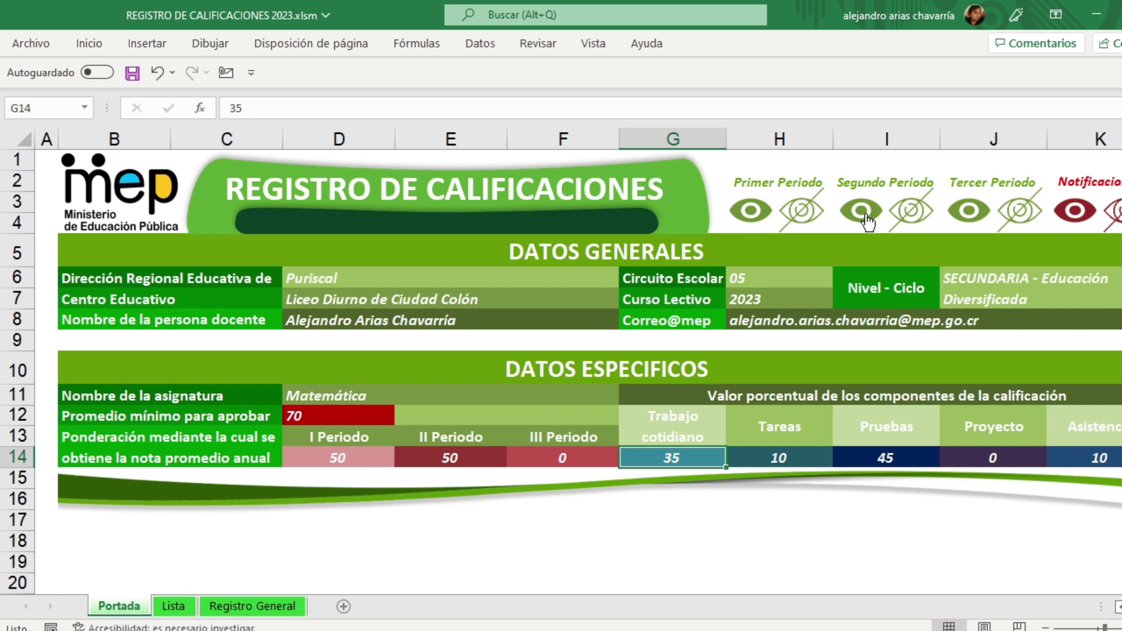
Step: Reveal the first- and second-period sheets from Portada and browse their tabs
click(752, 213)
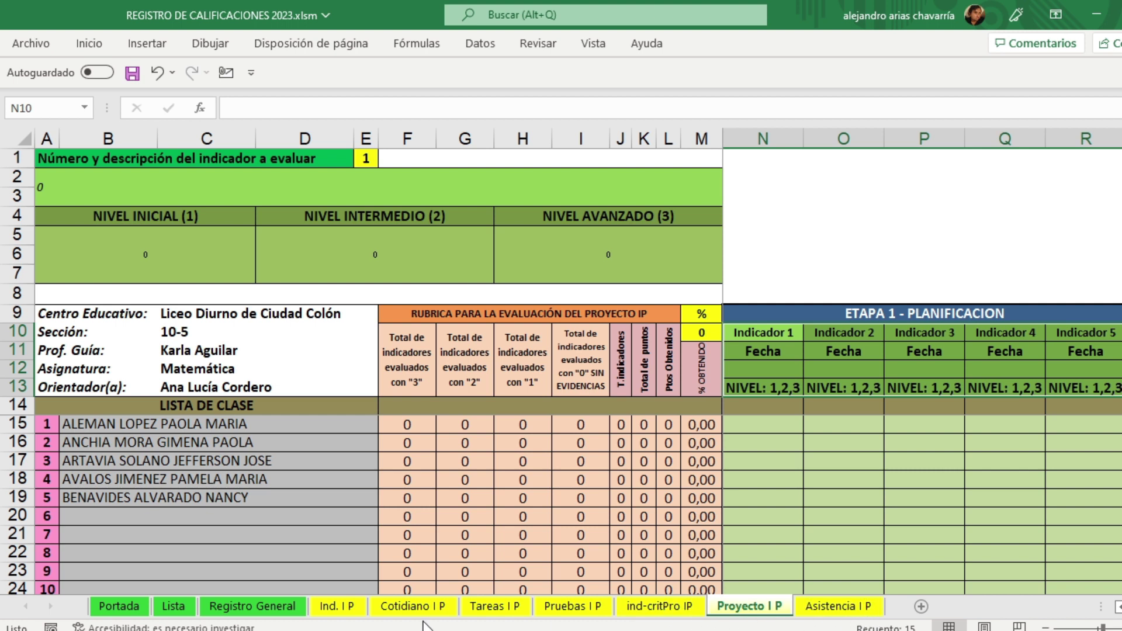
click(120, 608)
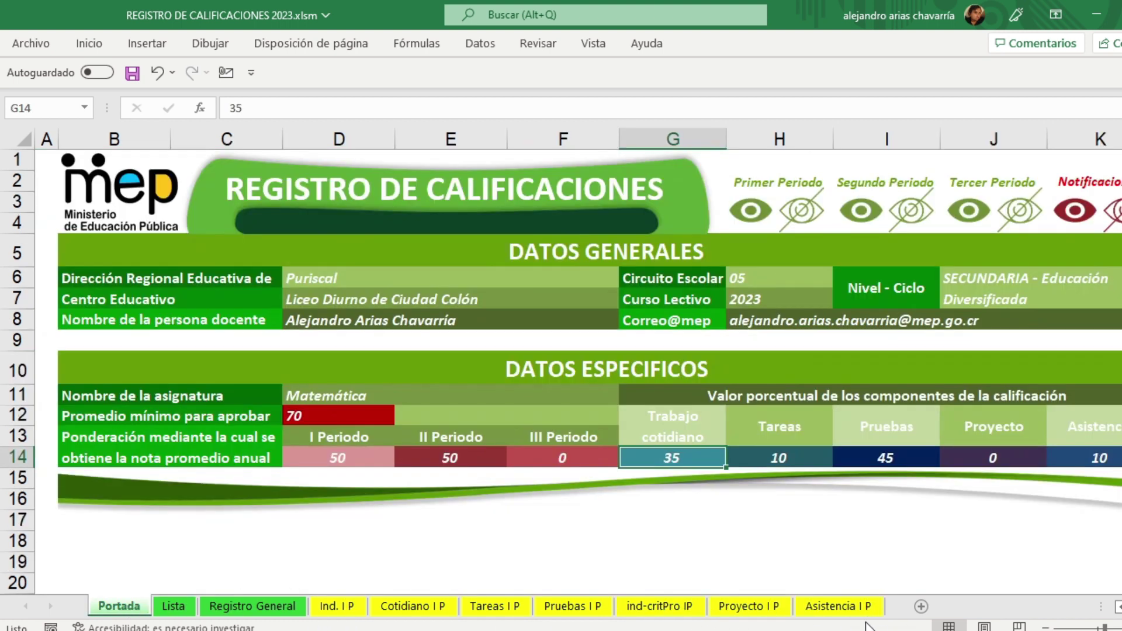
click(868, 214)
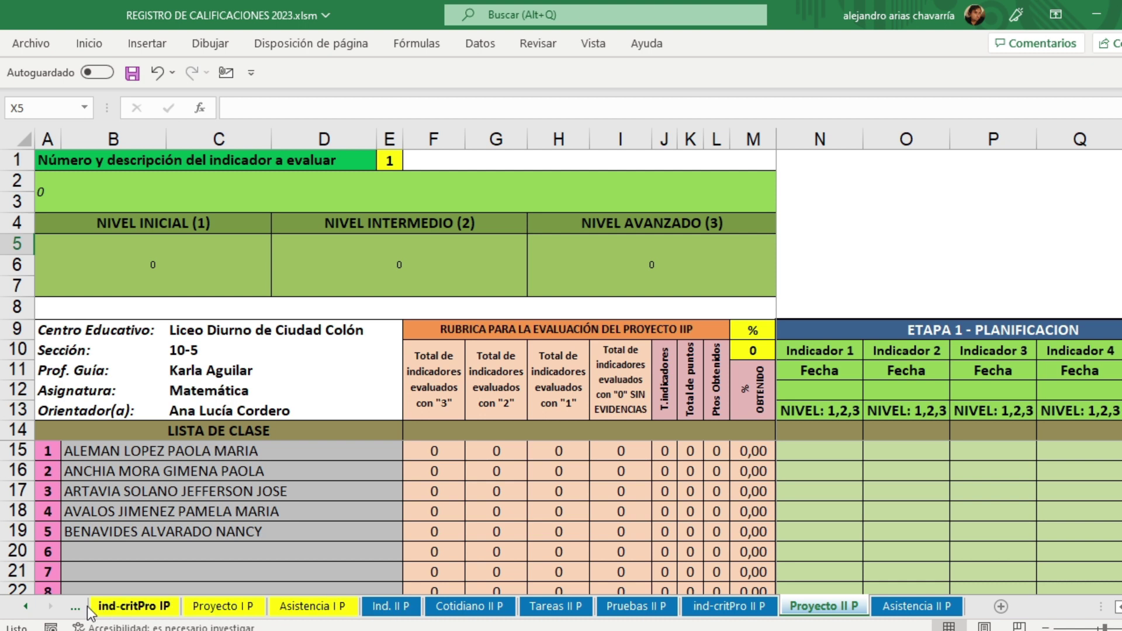
click(26, 607)
click(27, 608)
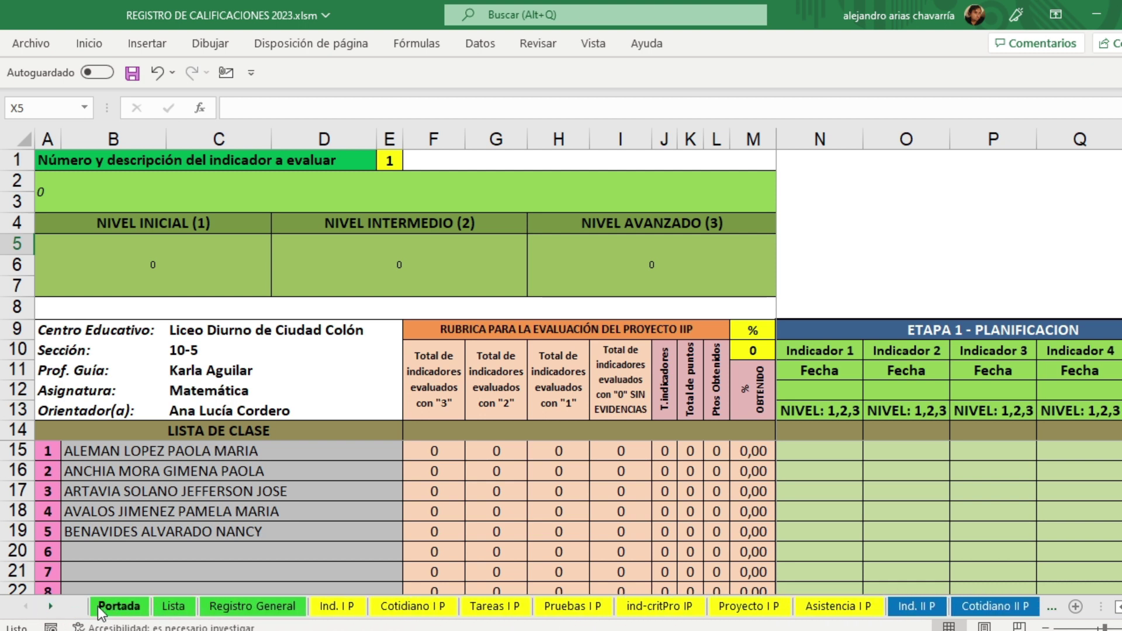
Step: Hide the second- and first-period sheets again, passing through Registro General back to Portada
click(97, 606)
click(912, 211)
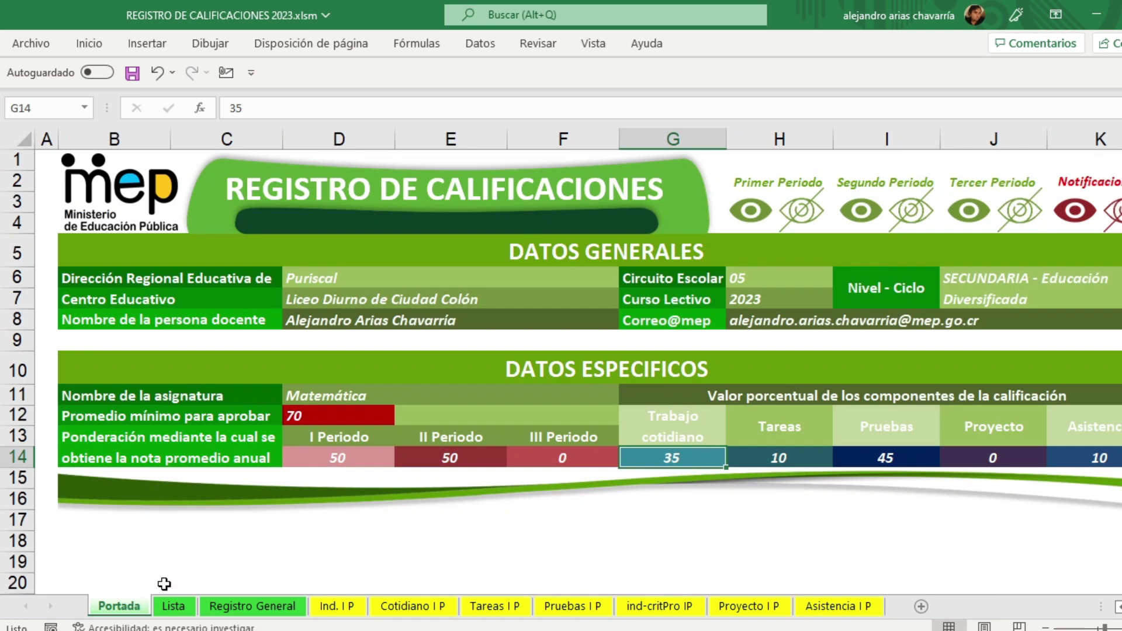
click(124, 608)
click(803, 216)
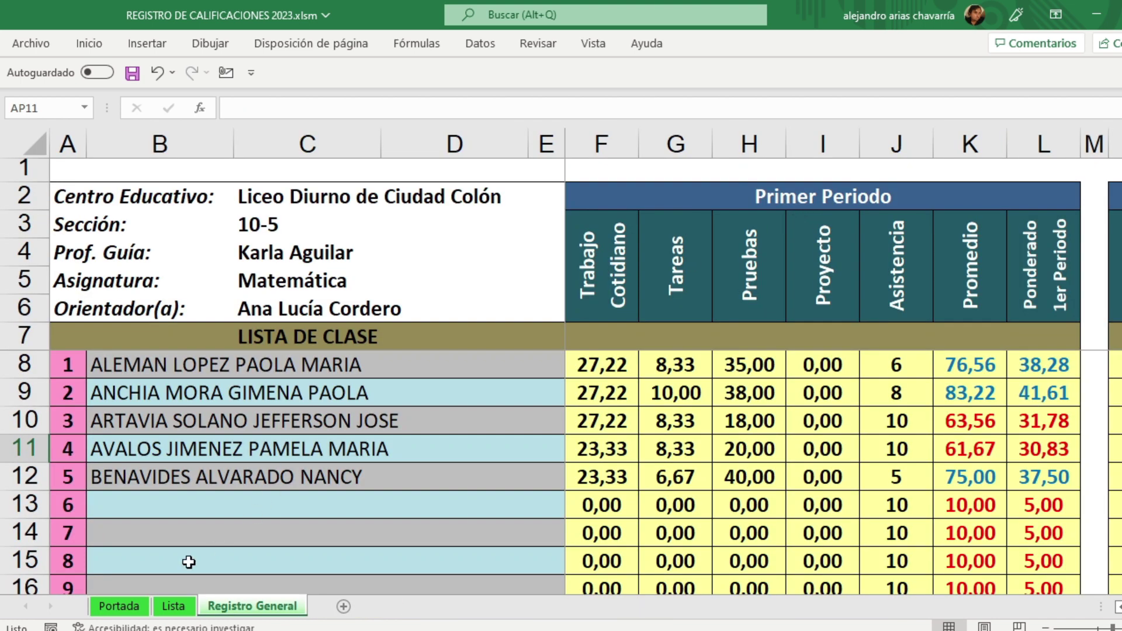
click(120, 606)
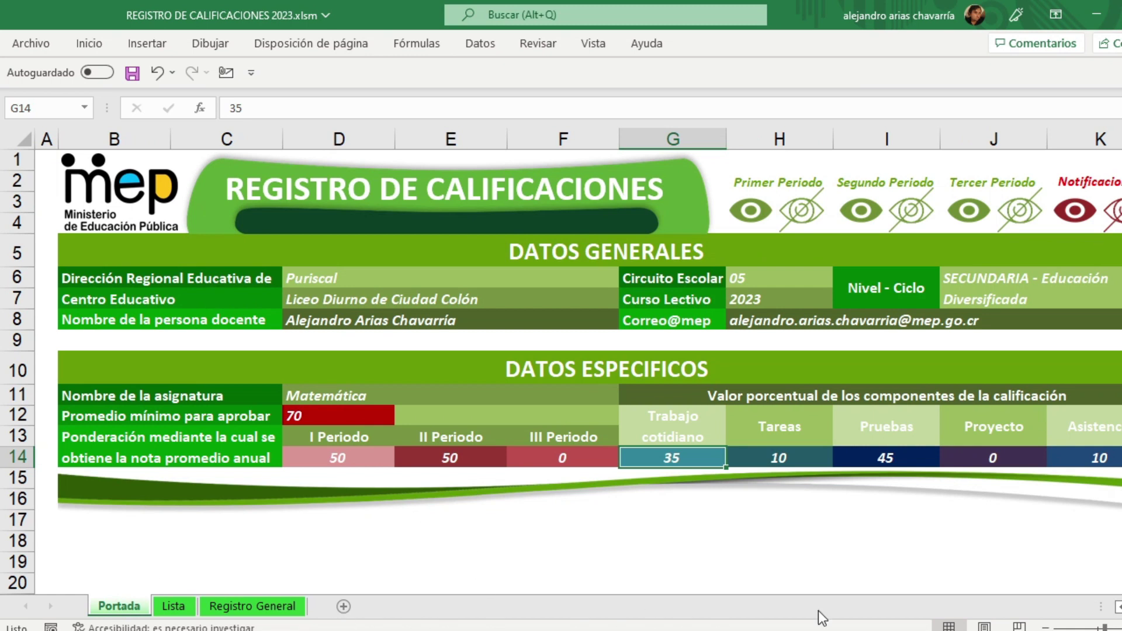
Step: Review the Ind. II P, Cotidiano II P and Asistencia II P sheets, then hide them
click(870, 215)
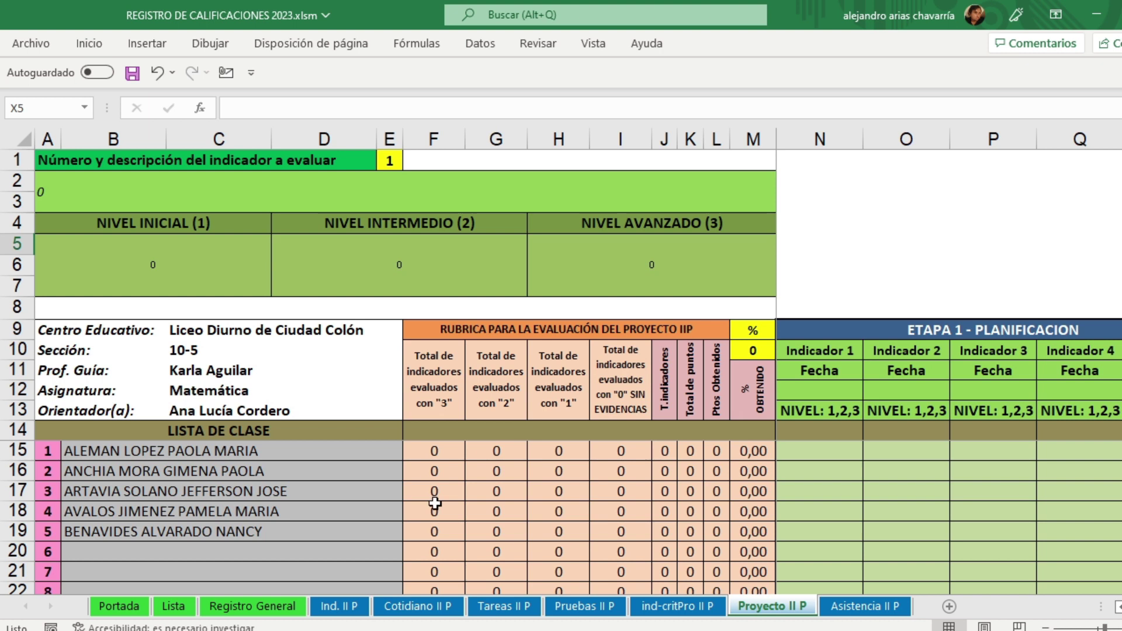
click(343, 611)
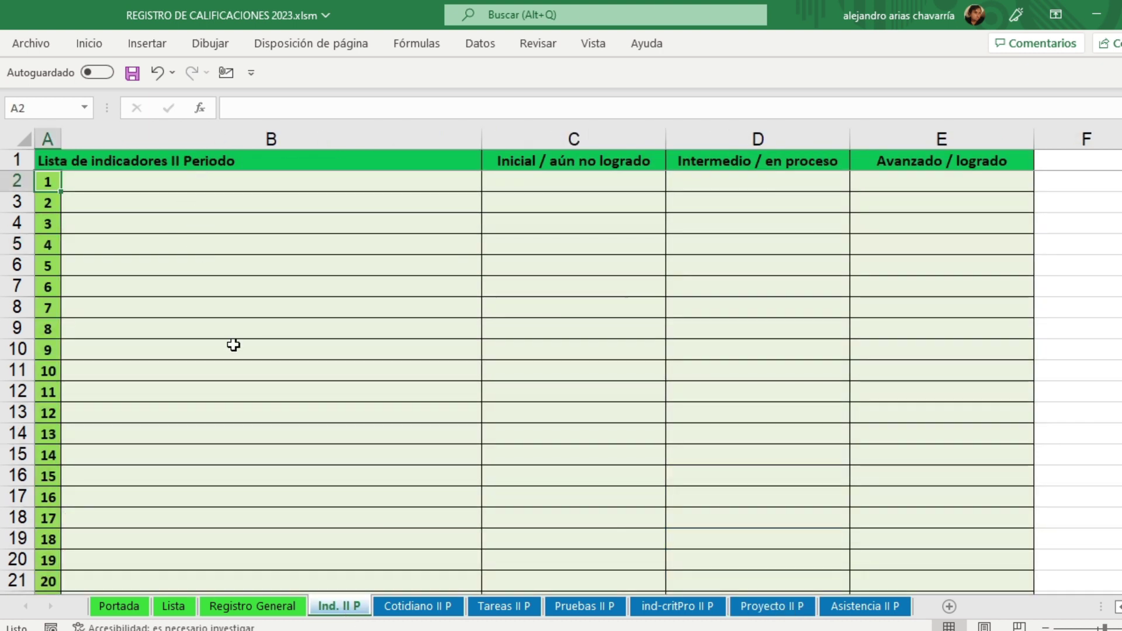
click(433, 608)
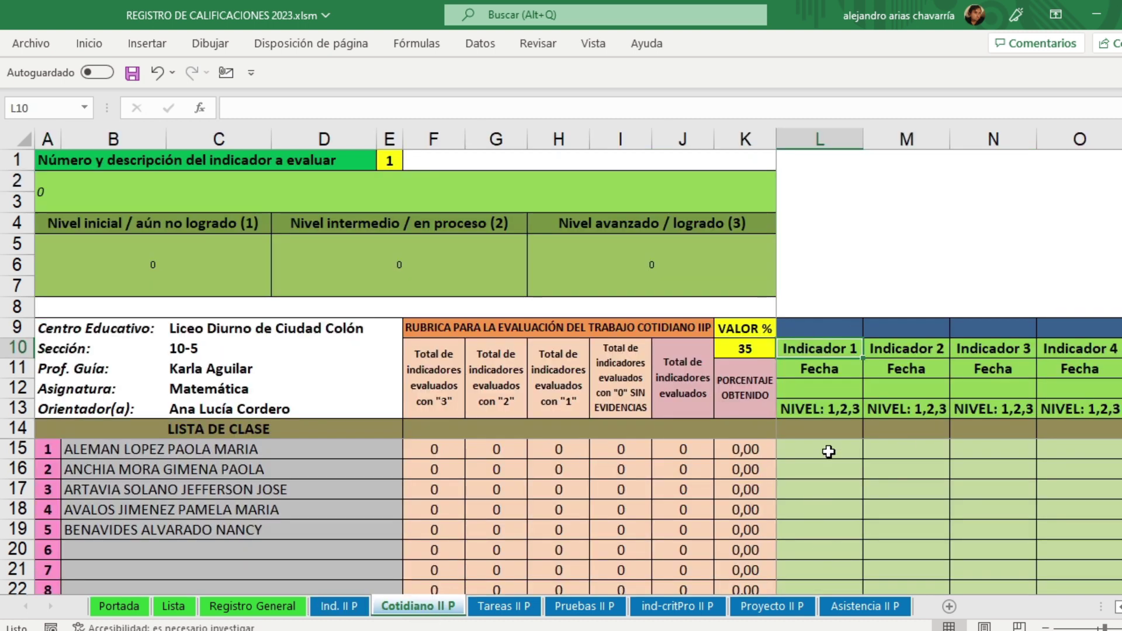
click(842, 608)
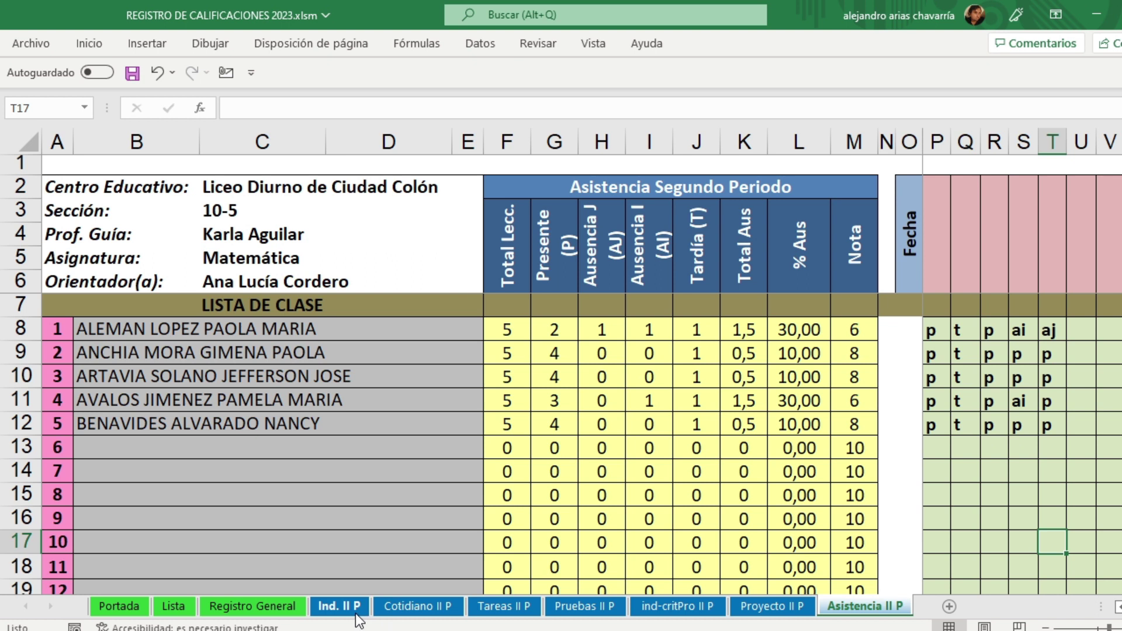
click(126, 611)
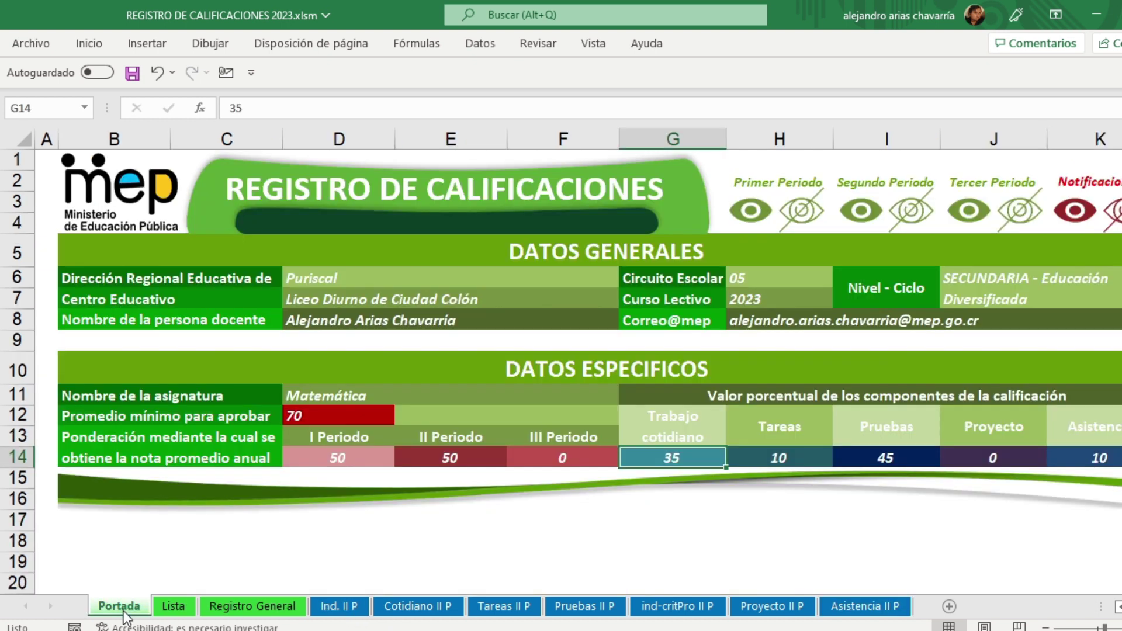
click(918, 219)
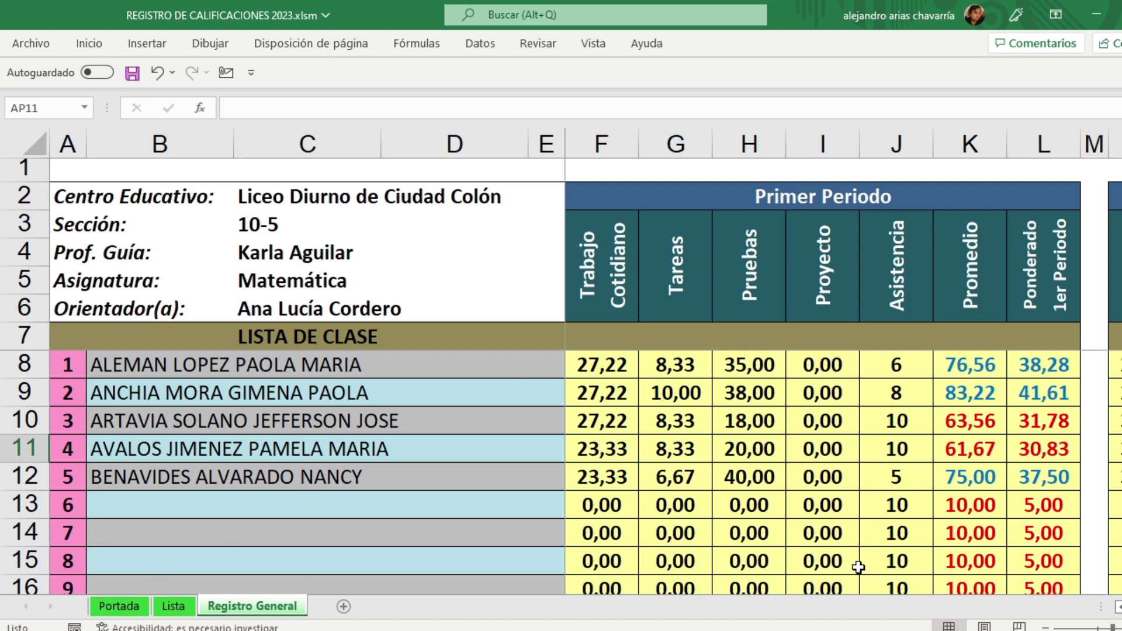
Step: Check the first student's annual average, Condición, absence percentage and Ampliación I/II cells
scroll(844, 363, right, 7)
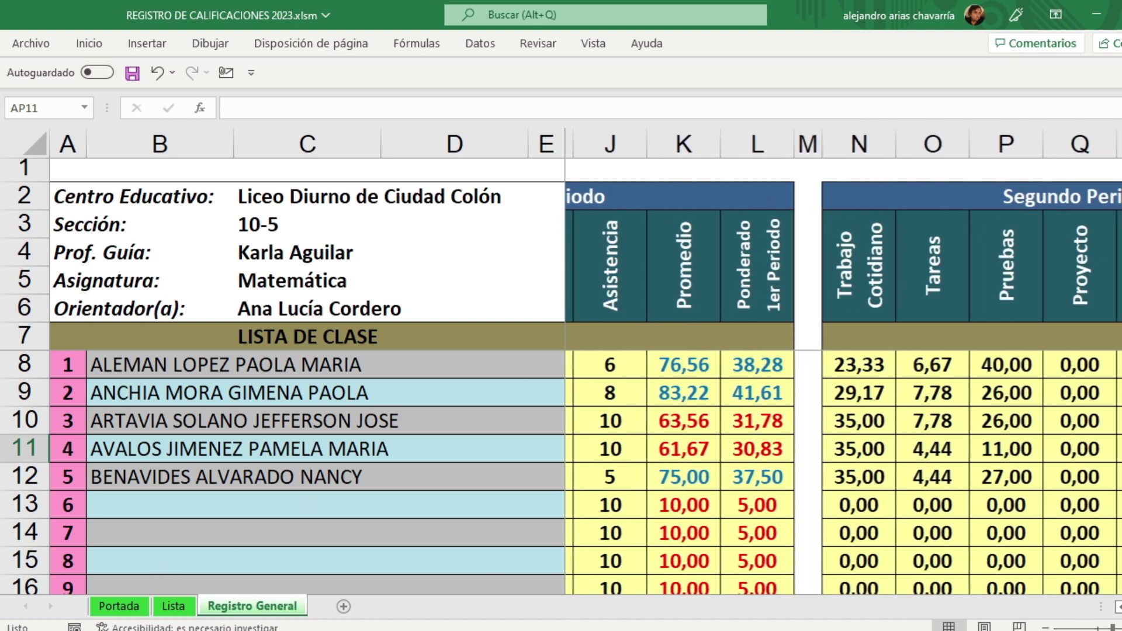
scroll(783, 479, right, 1)
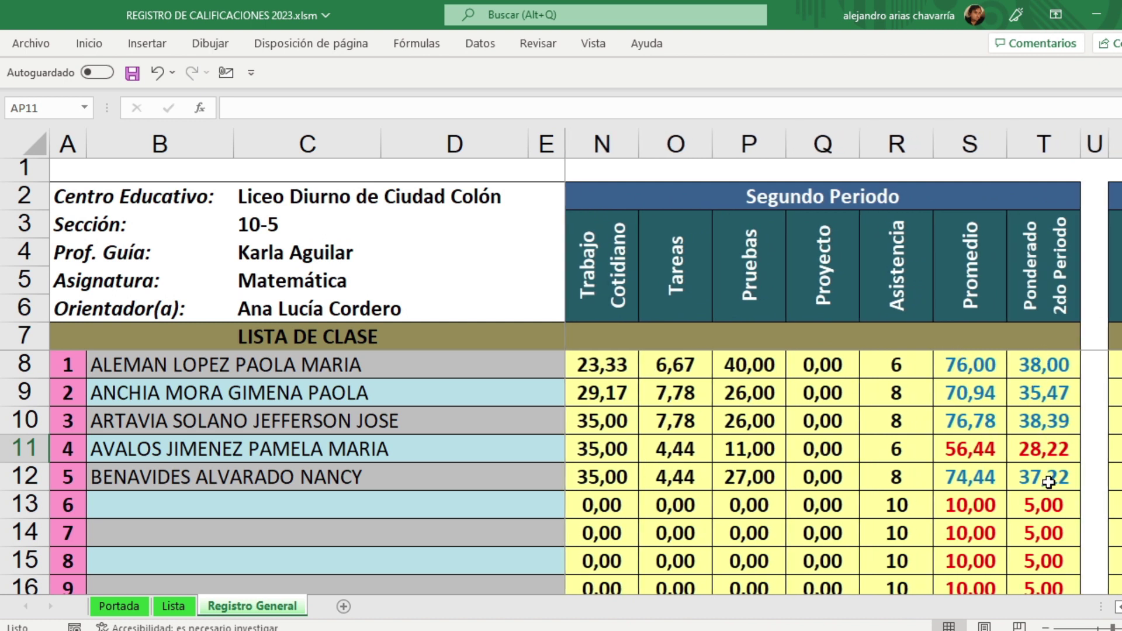
scroll(844, 386, right, 7)
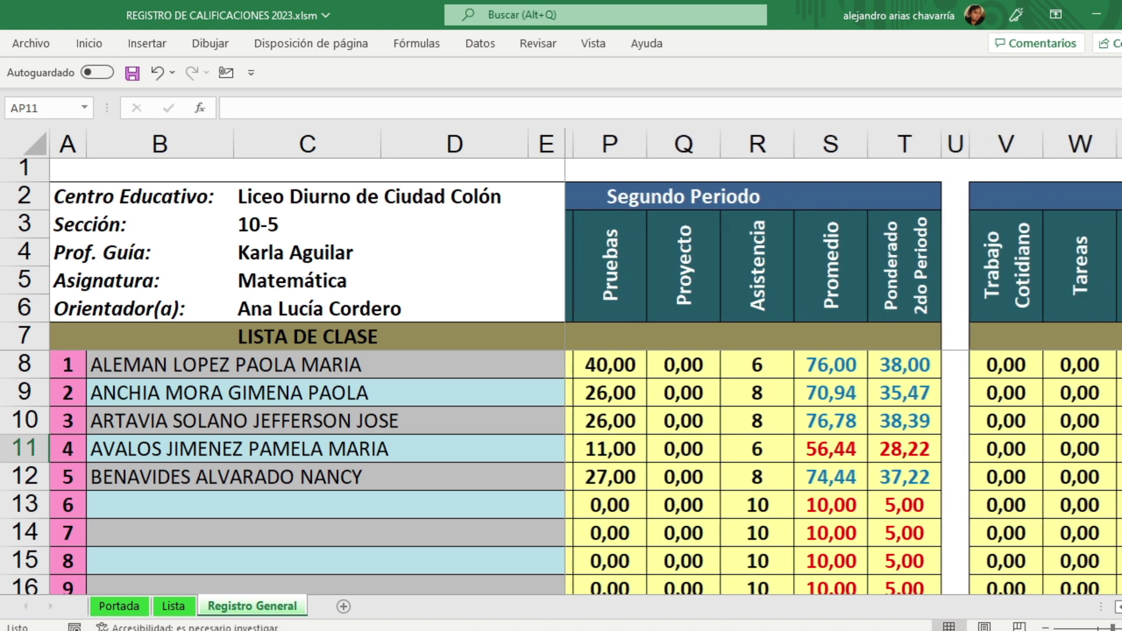
scroll(843, 386, right, 1)
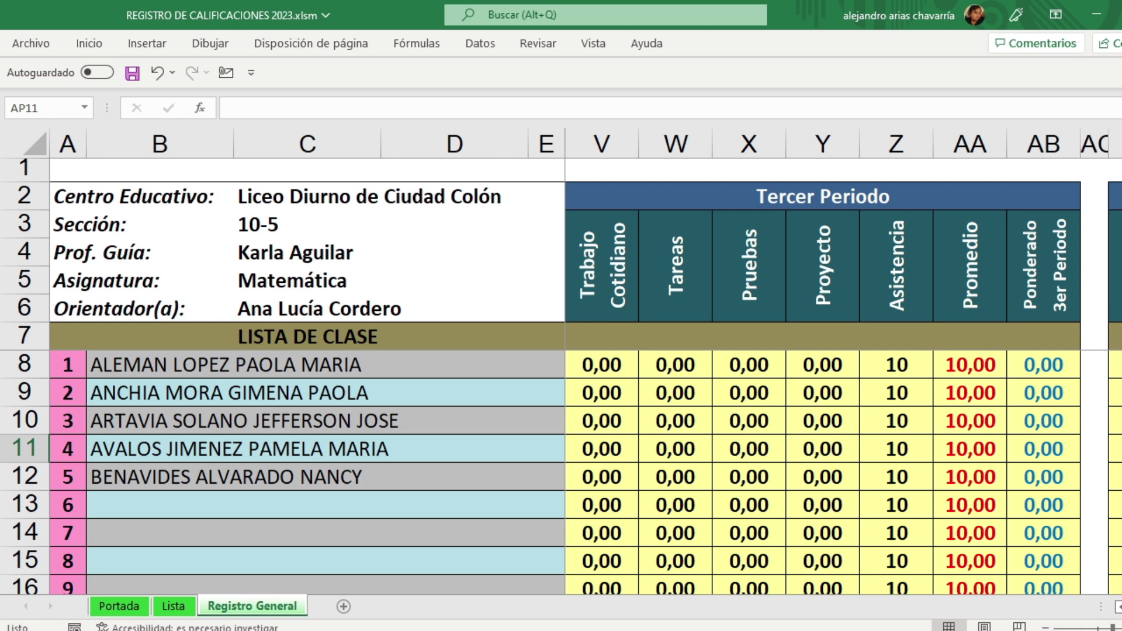
scroll(843, 386, right, 6)
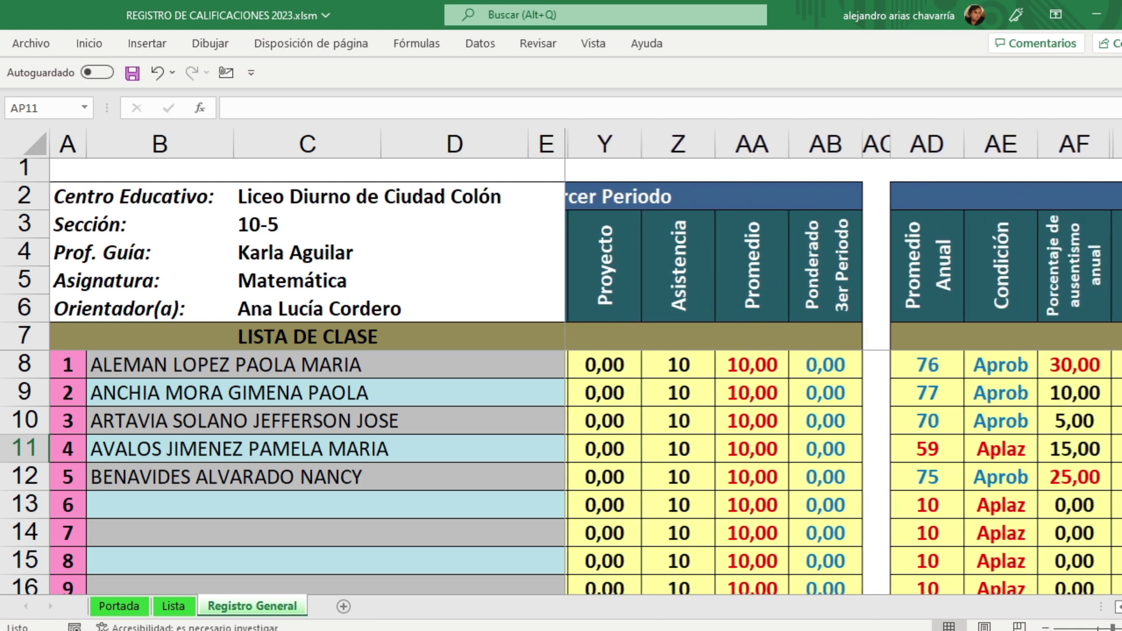
scroll(843, 385, right, 2)
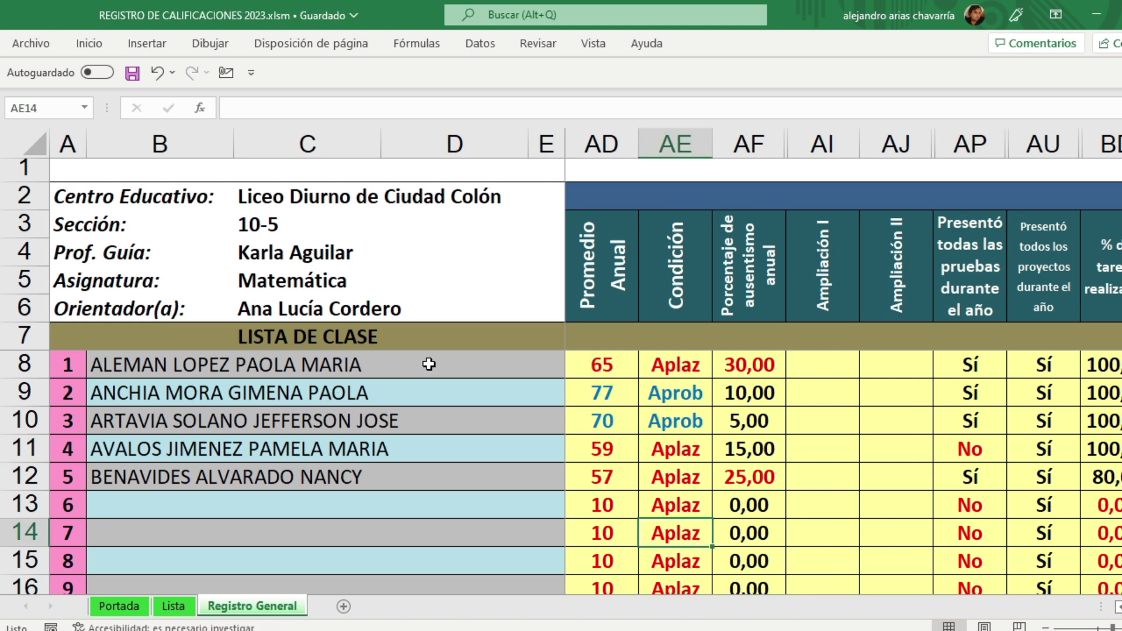
click(617, 372)
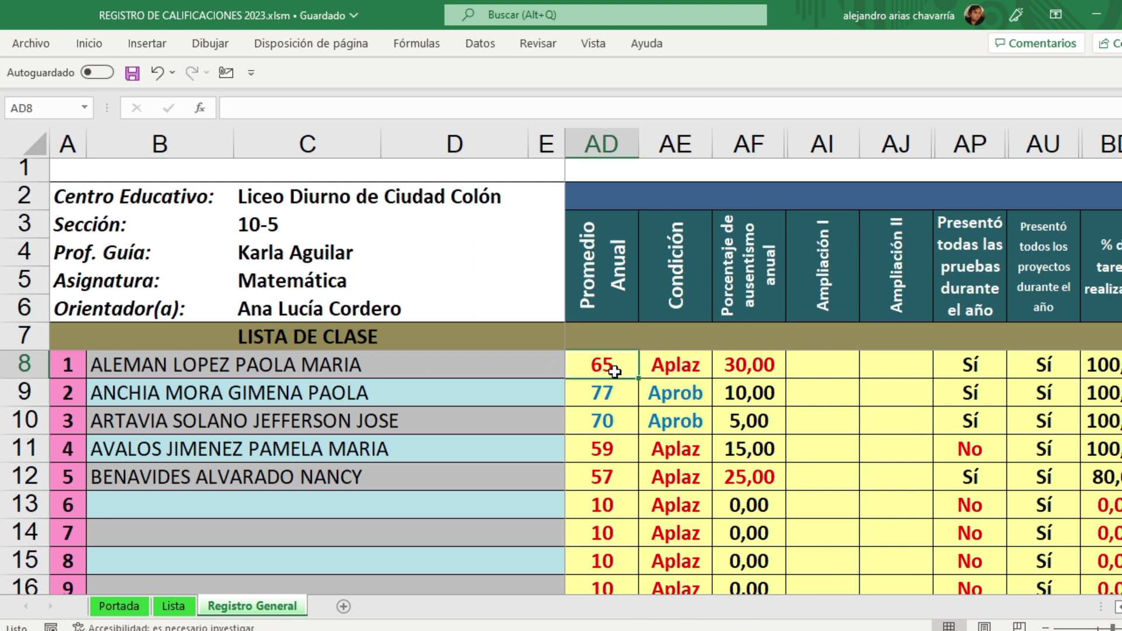
click(674, 374)
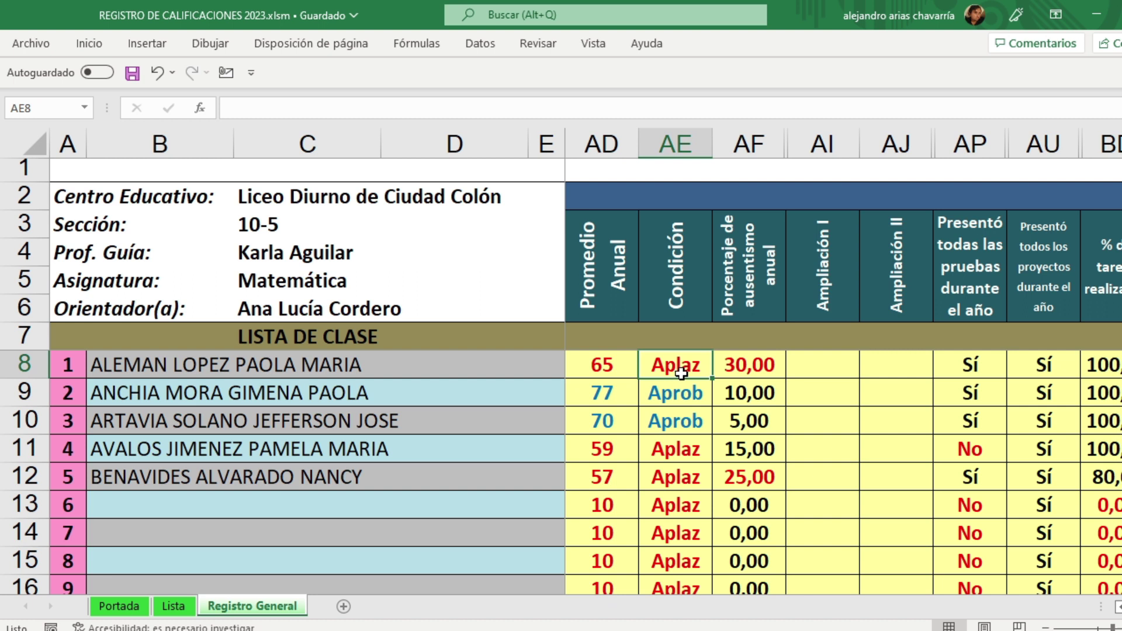
click(754, 369)
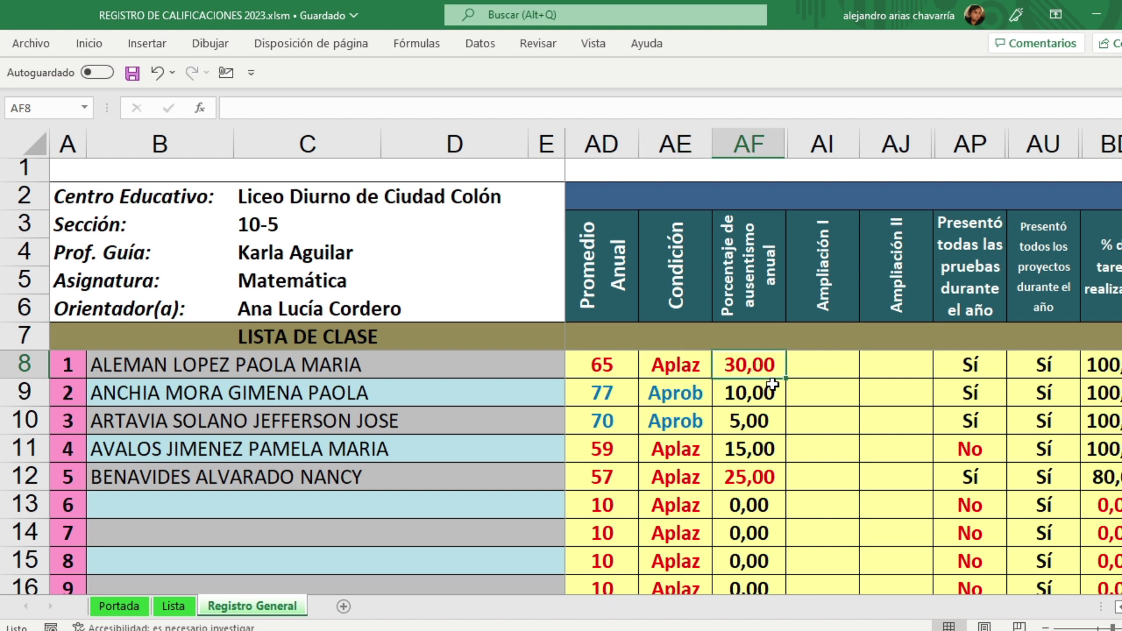
click(830, 366)
click(889, 365)
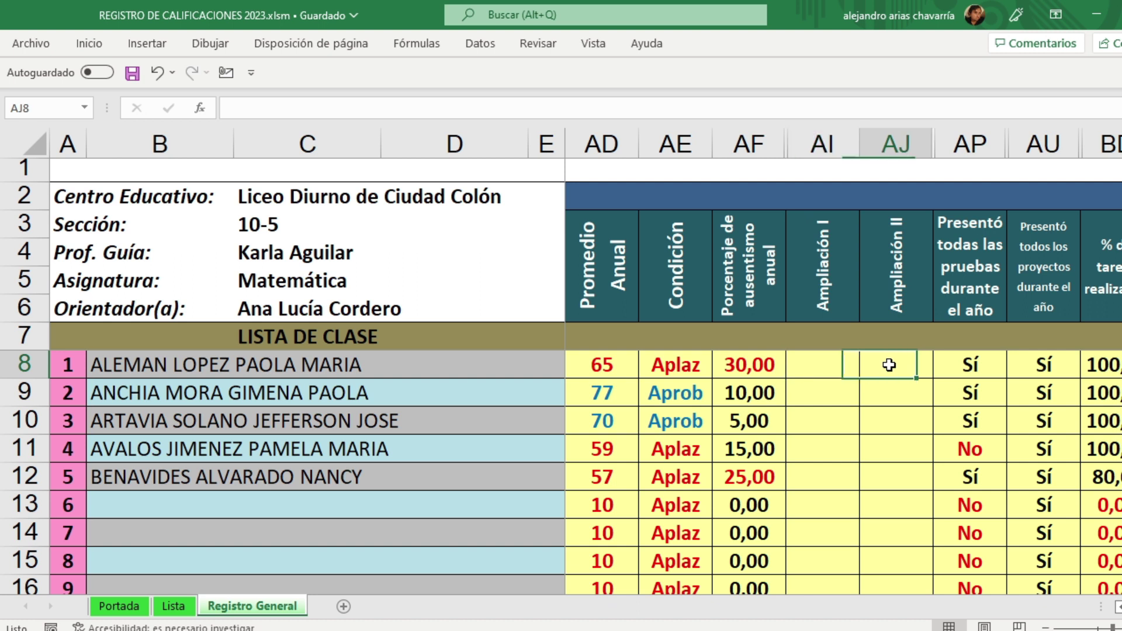
click(830, 366)
click(891, 366)
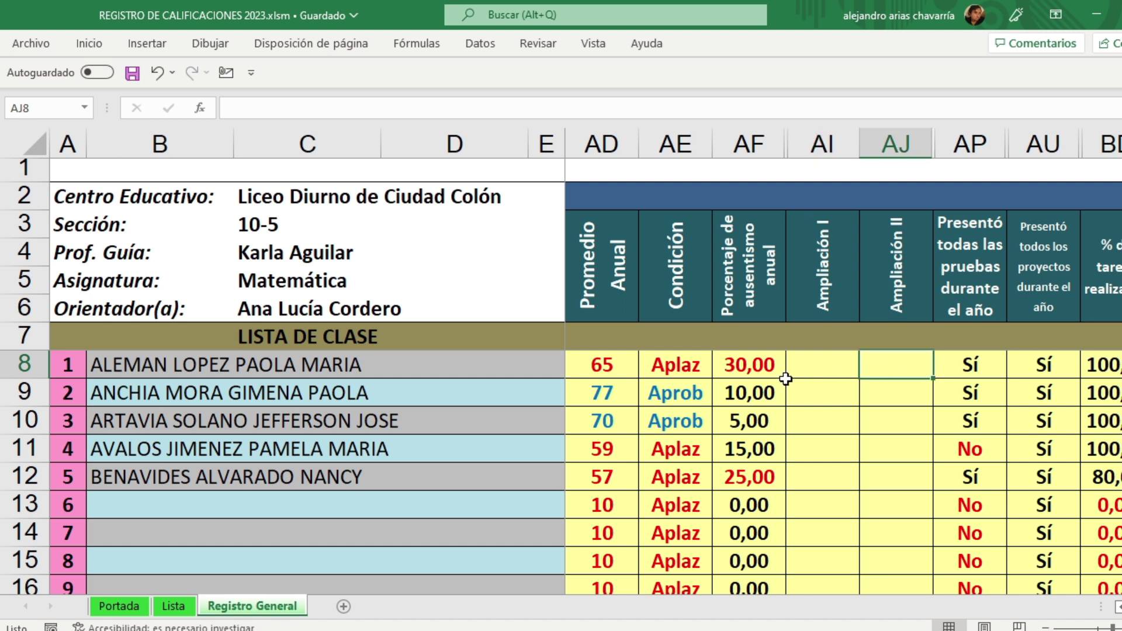
Step: Check the second to fourth students' annual averages and the fourth student's absence percentage
click(598, 397)
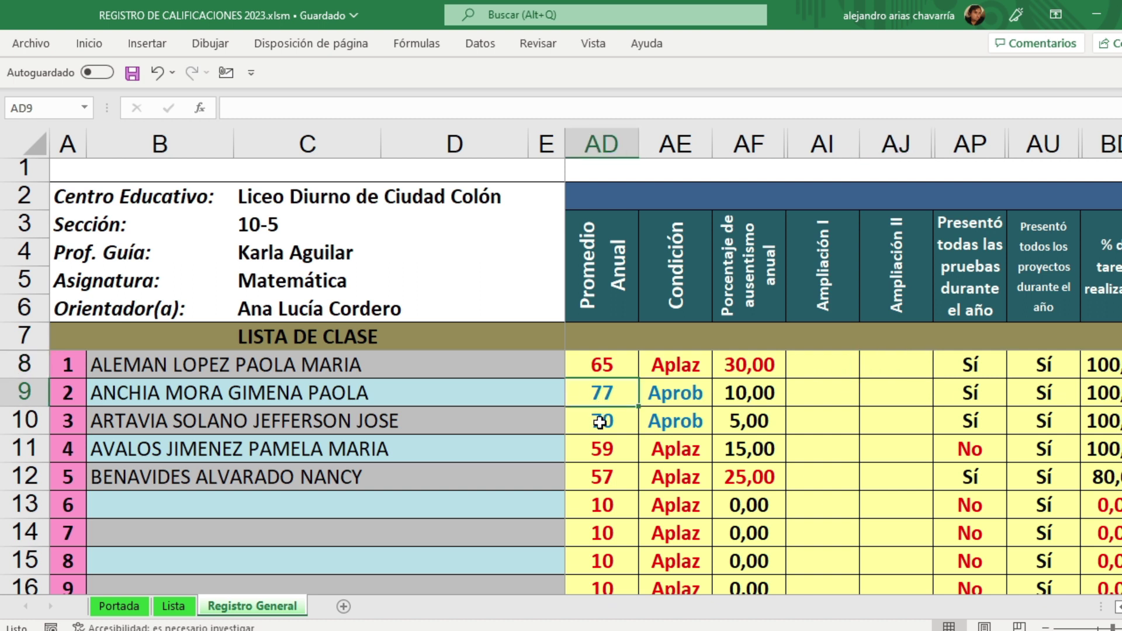
click(600, 422)
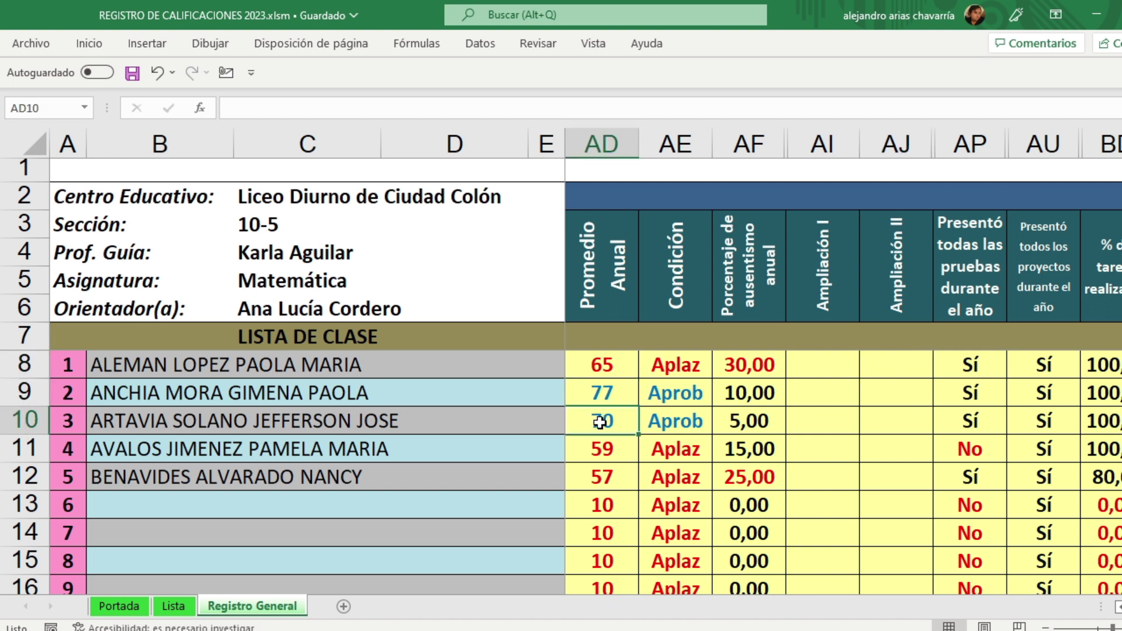
click(604, 452)
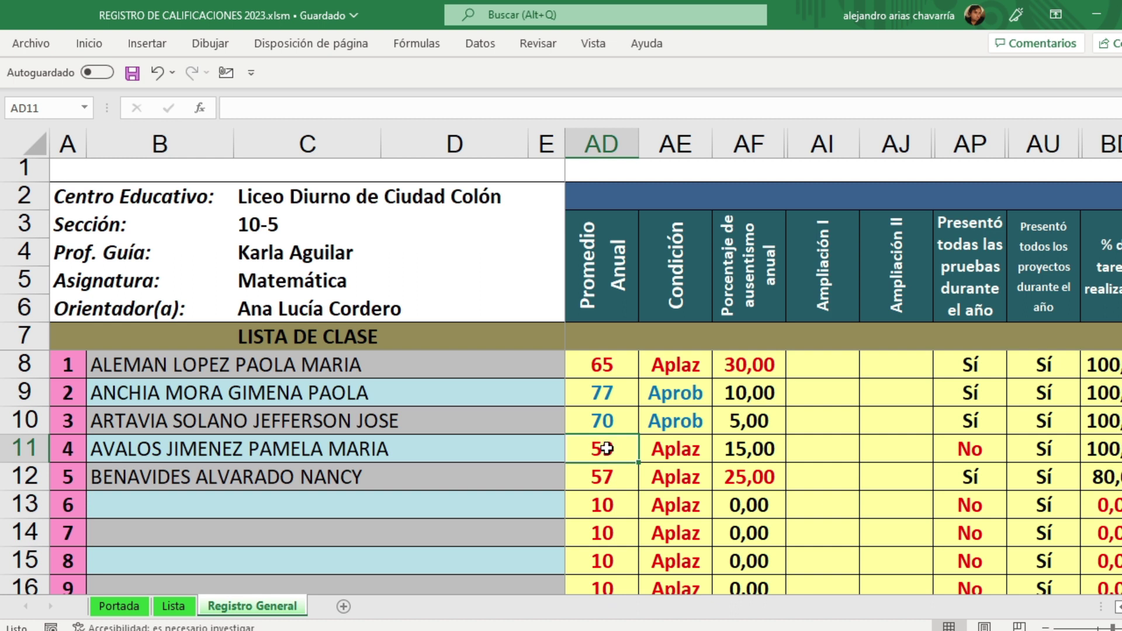
click(752, 448)
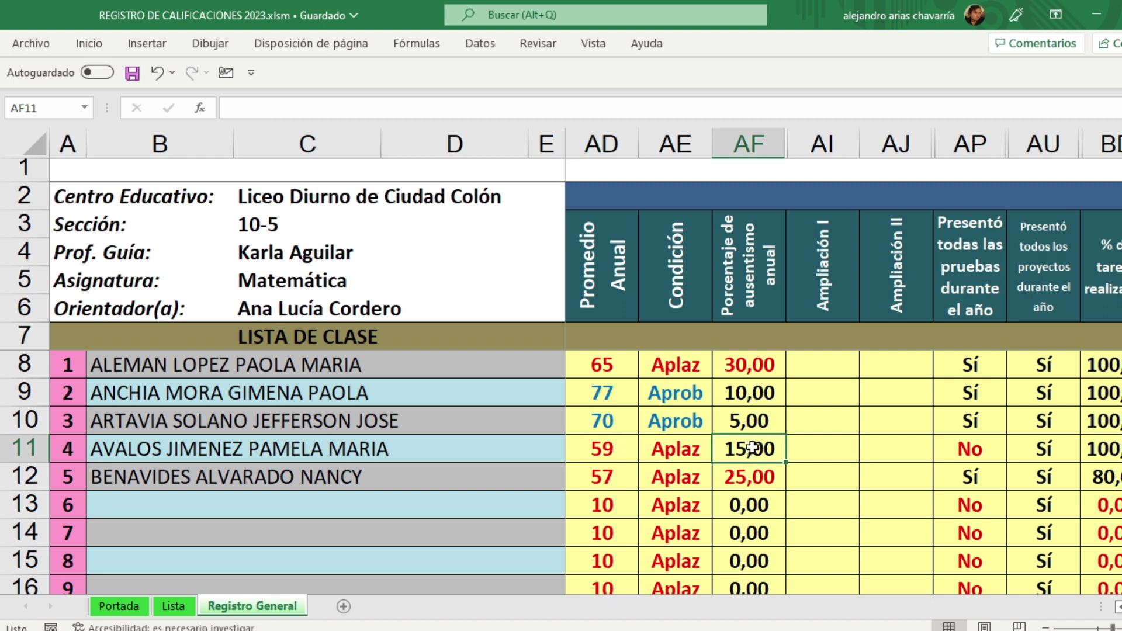
click(831, 448)
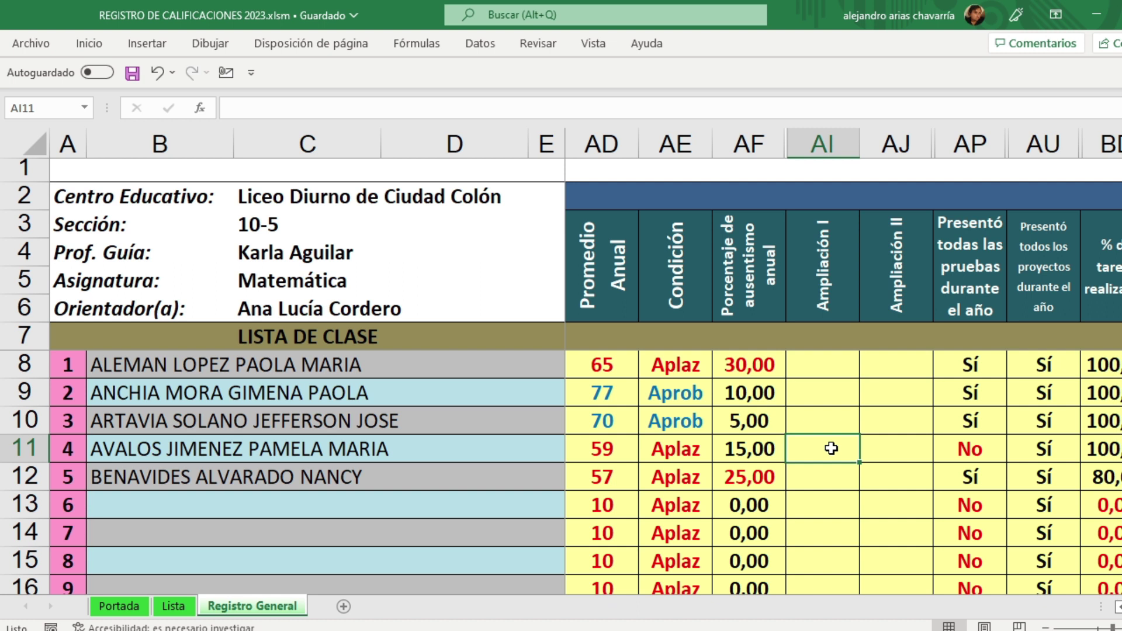
Step: Enter Ampliación I 65 and Ampliación II 60 for the fourth student
text(65)
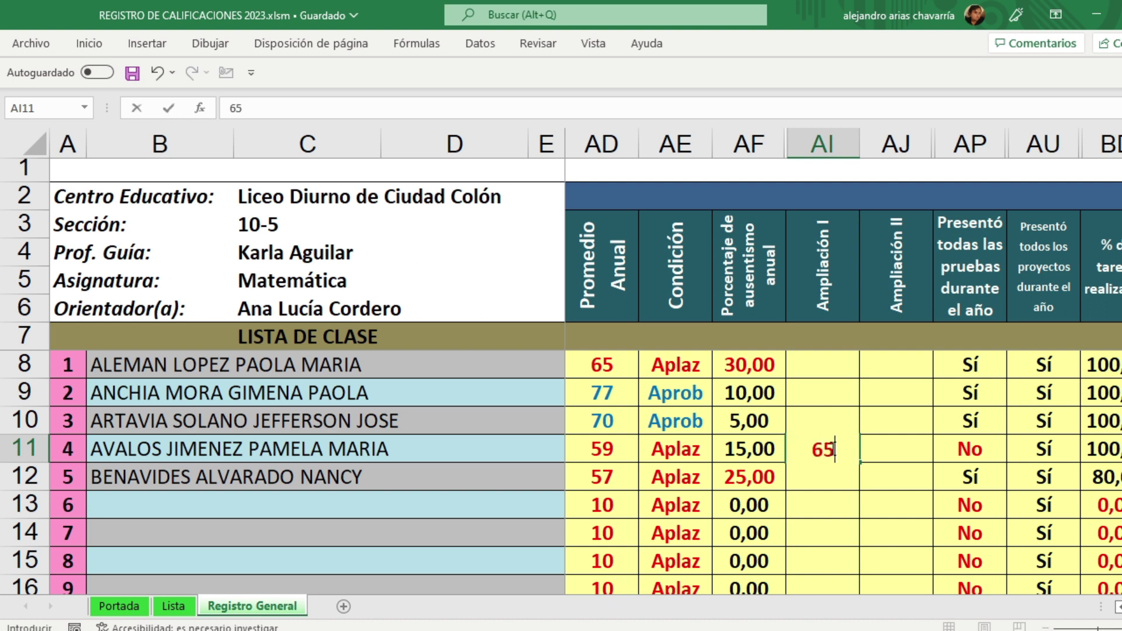
key(Tab)
text(60)
key(Return)
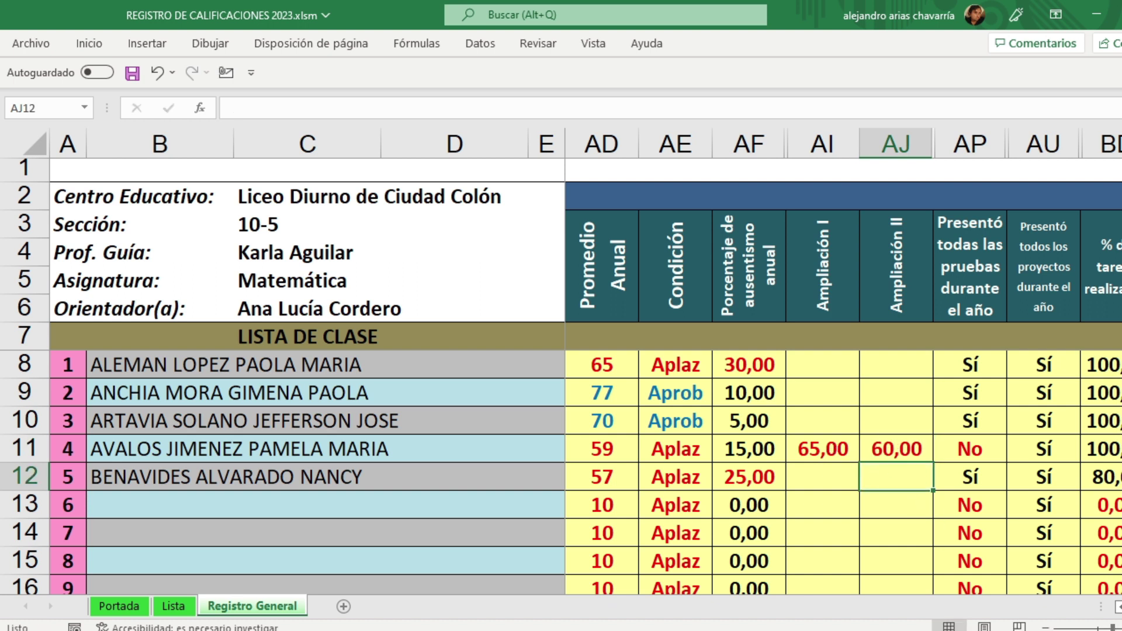
Step: Review the fifth student's average and Condición, then enter Ampliación I and II grades of 50
scroll(842, 374, right, 2)
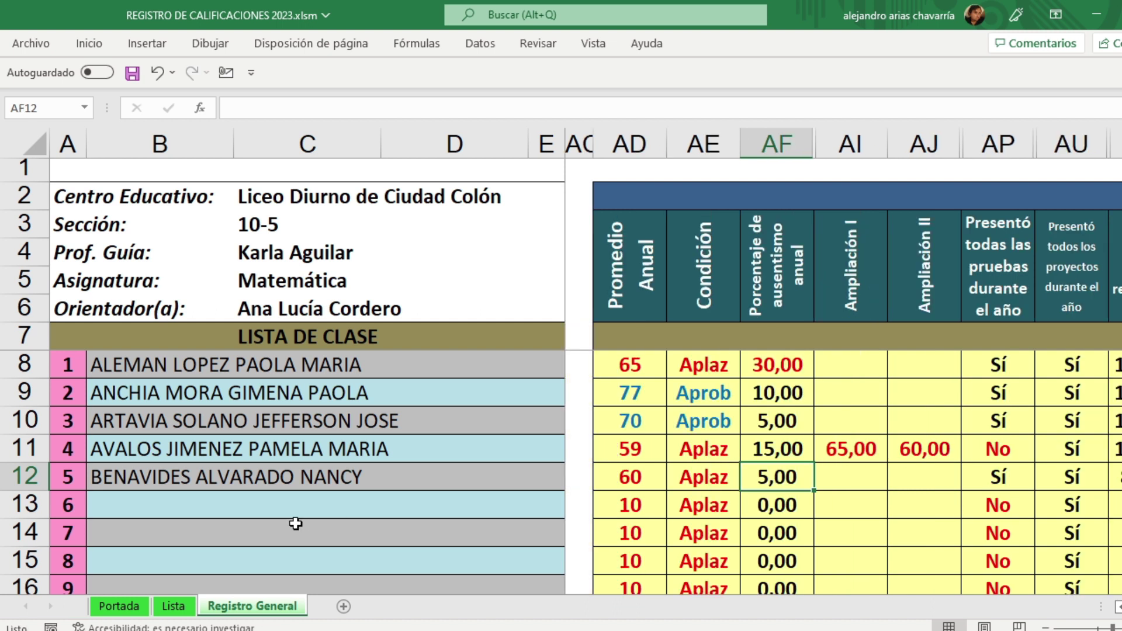
scroll(844, 362, right, 1)
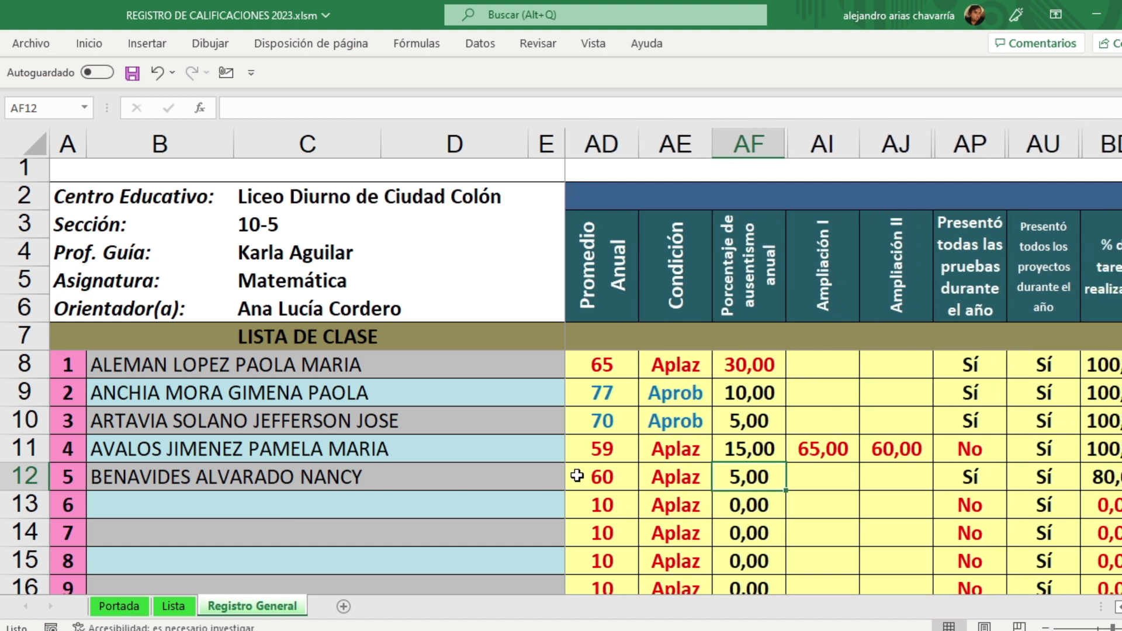
click(598, 477)
click(678, 477)
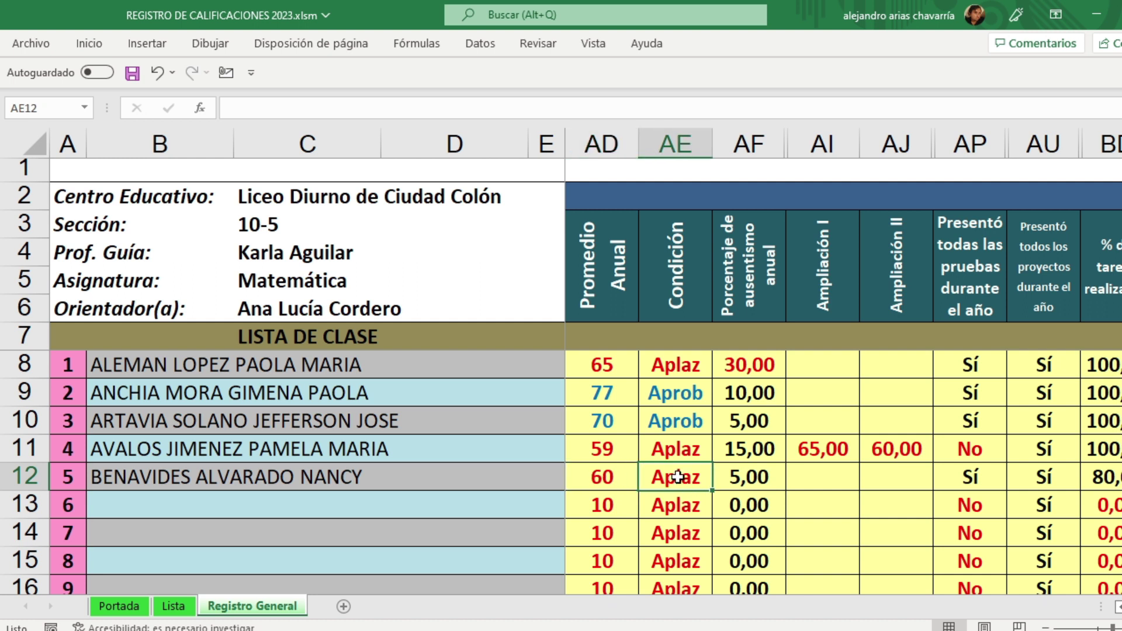
click(749, 477)
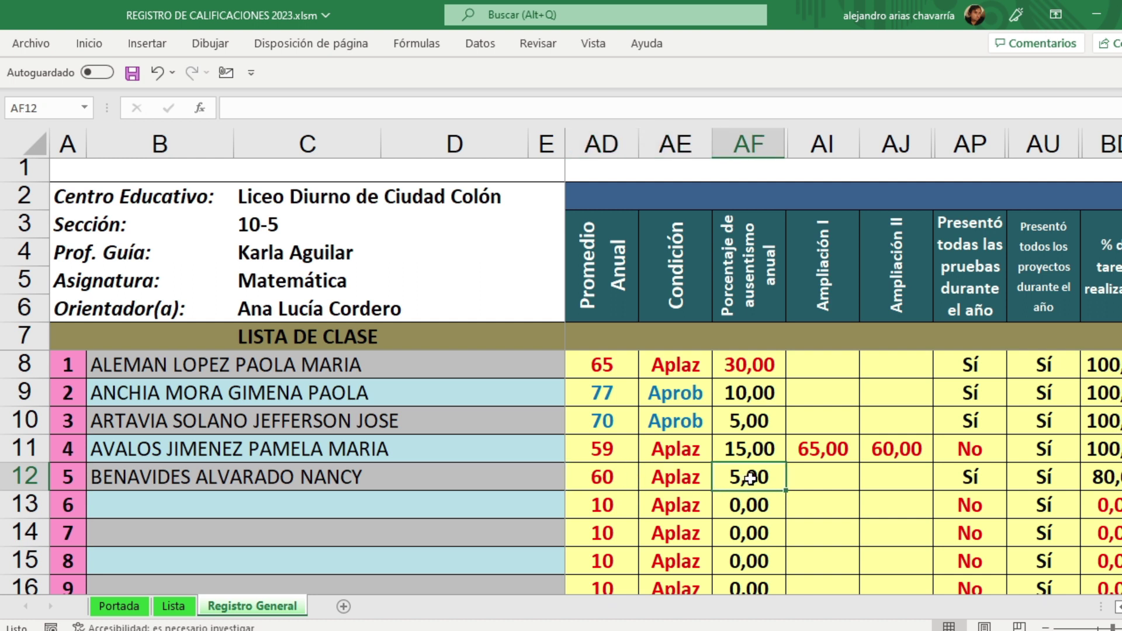
click(802, 478)
text(50)
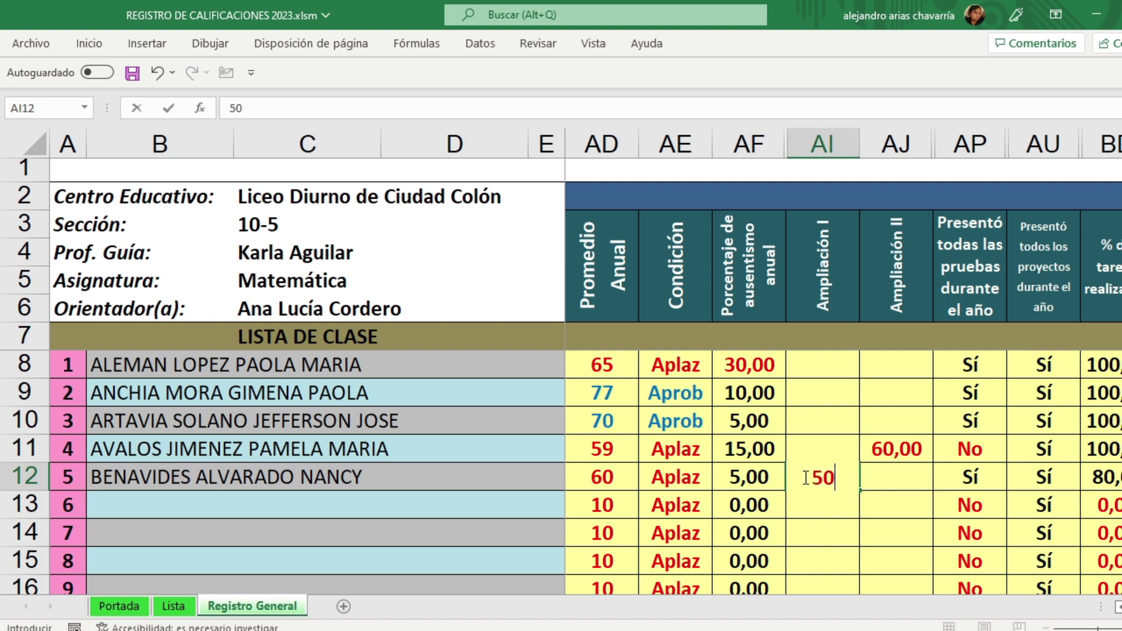
key(Tab)
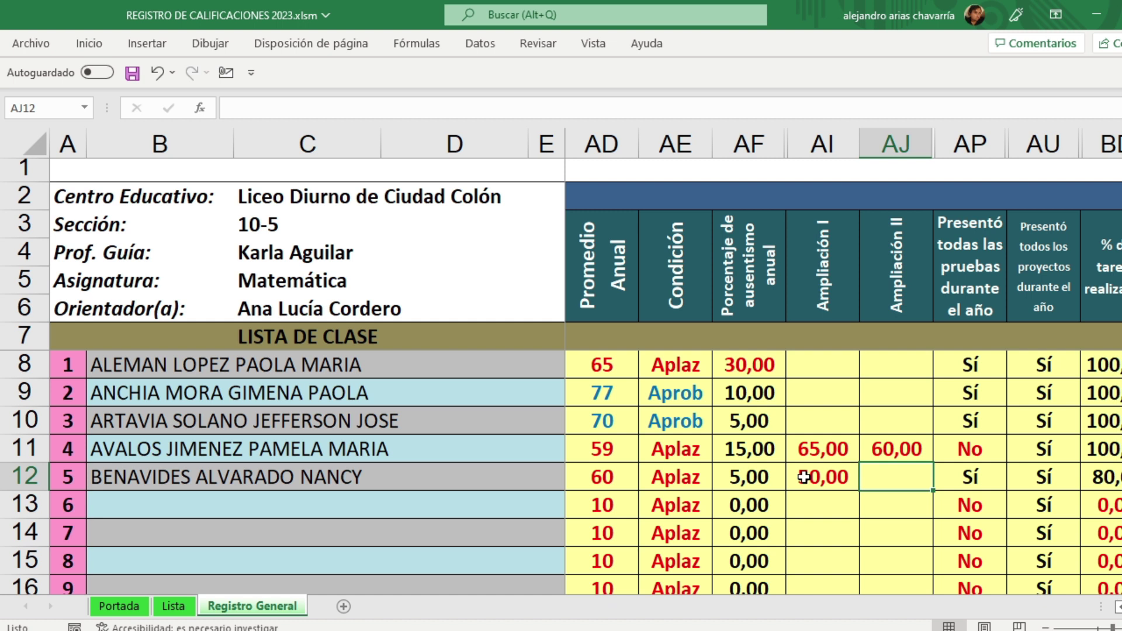
text(50)
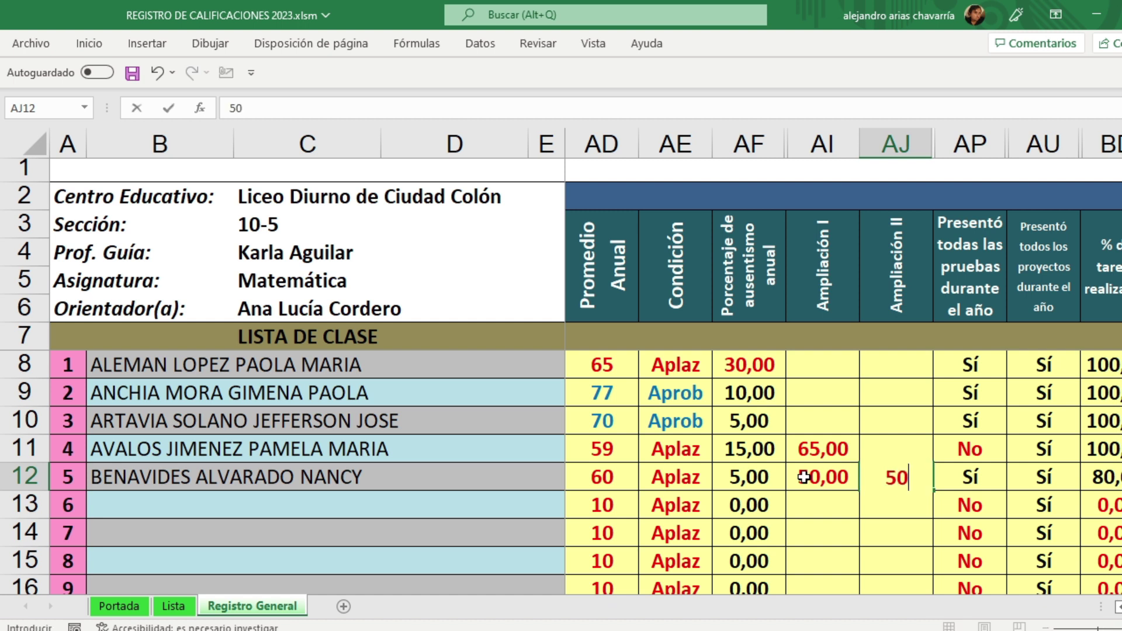
key(Tab)
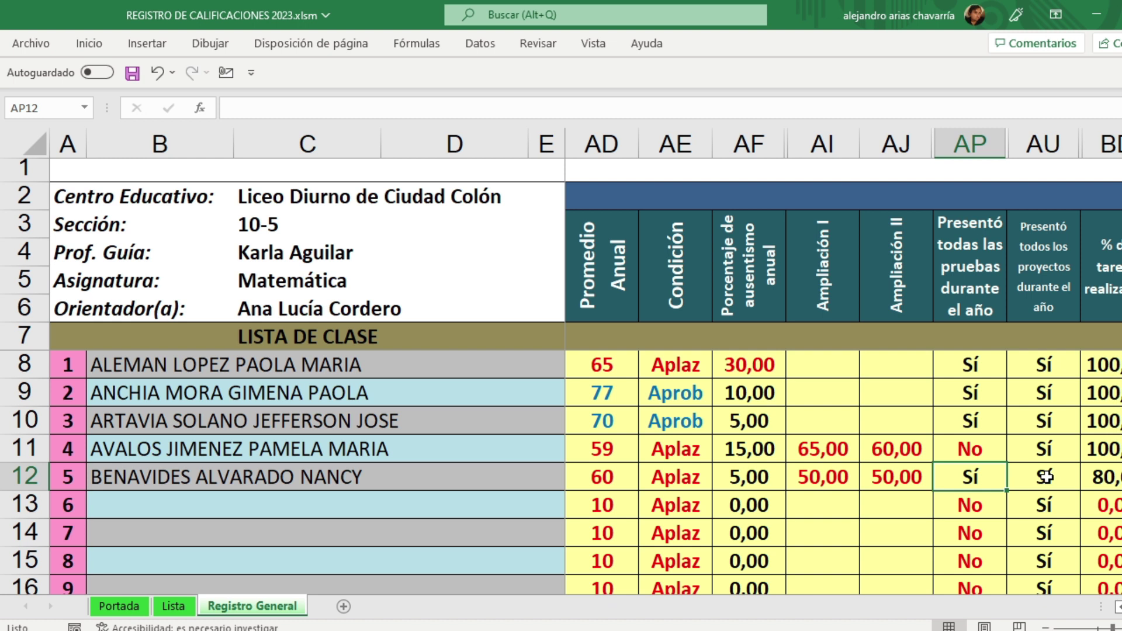
Step: Confirm the fifth student meets promotion requirements and record a promotion-strategy grade of 70
click(1117, 478)
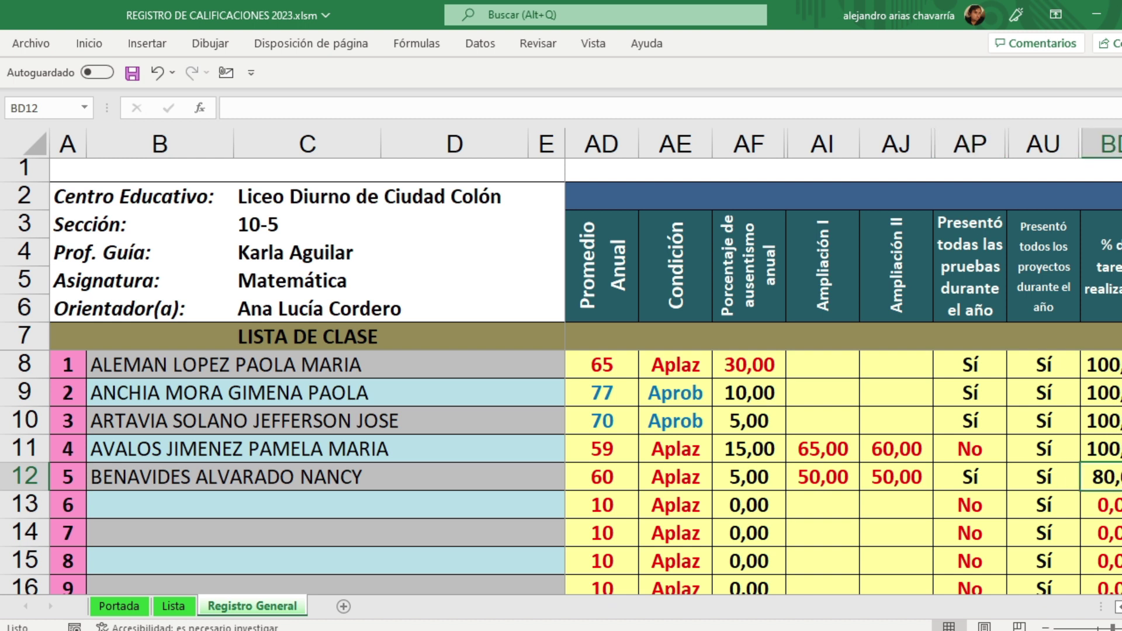
scroll(844, 403, right, 3)
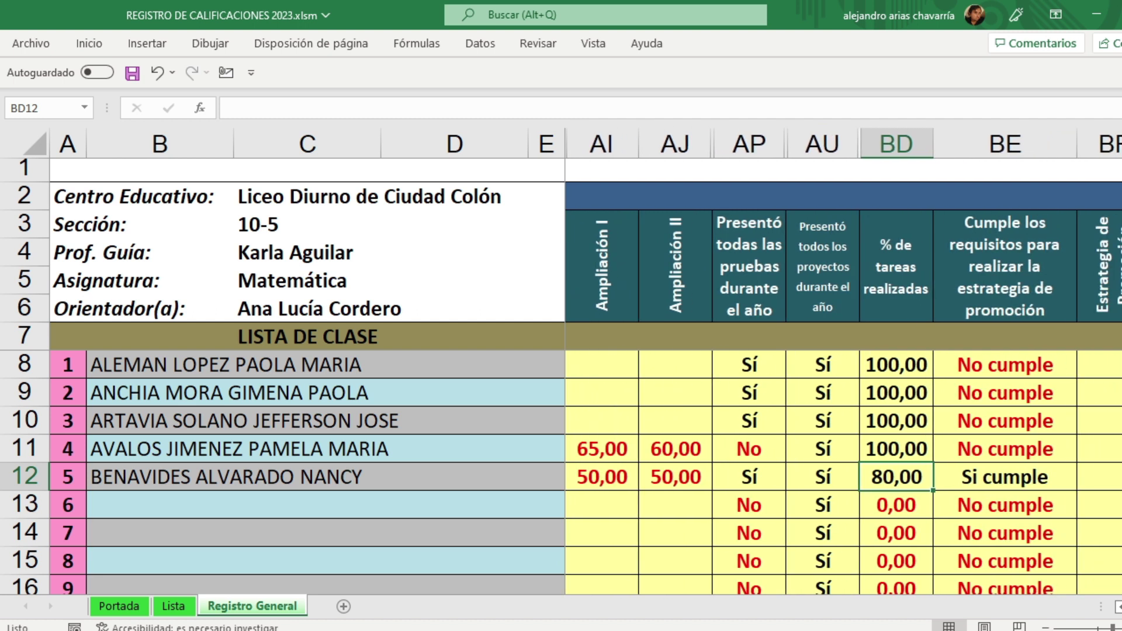
click(1018, 481)
click(1091, 475)
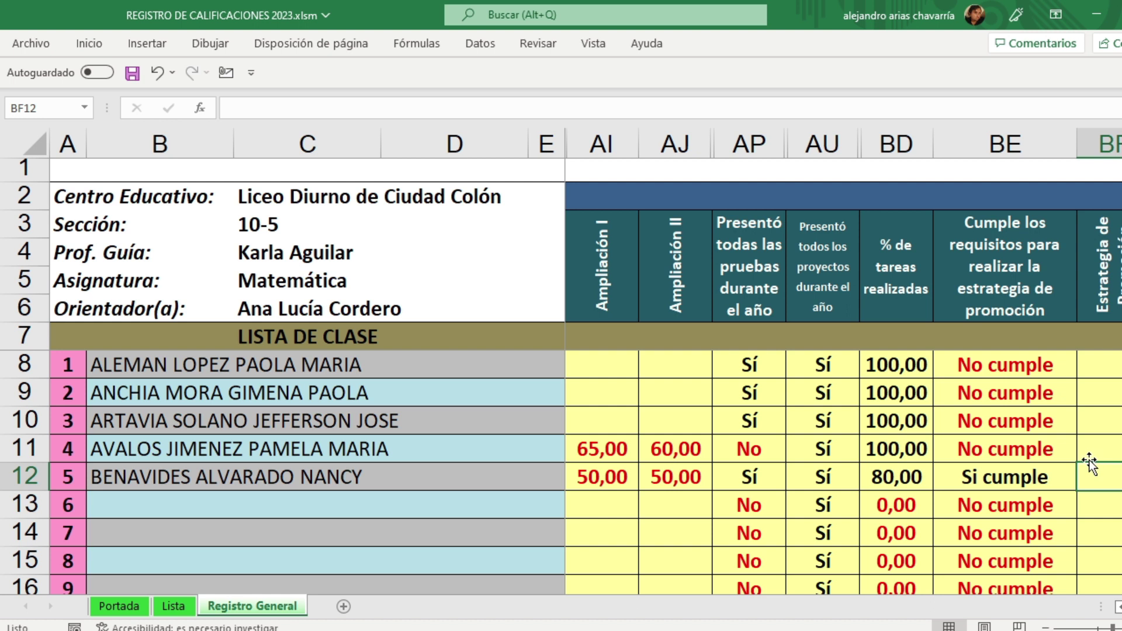
text(70)
key(Return)
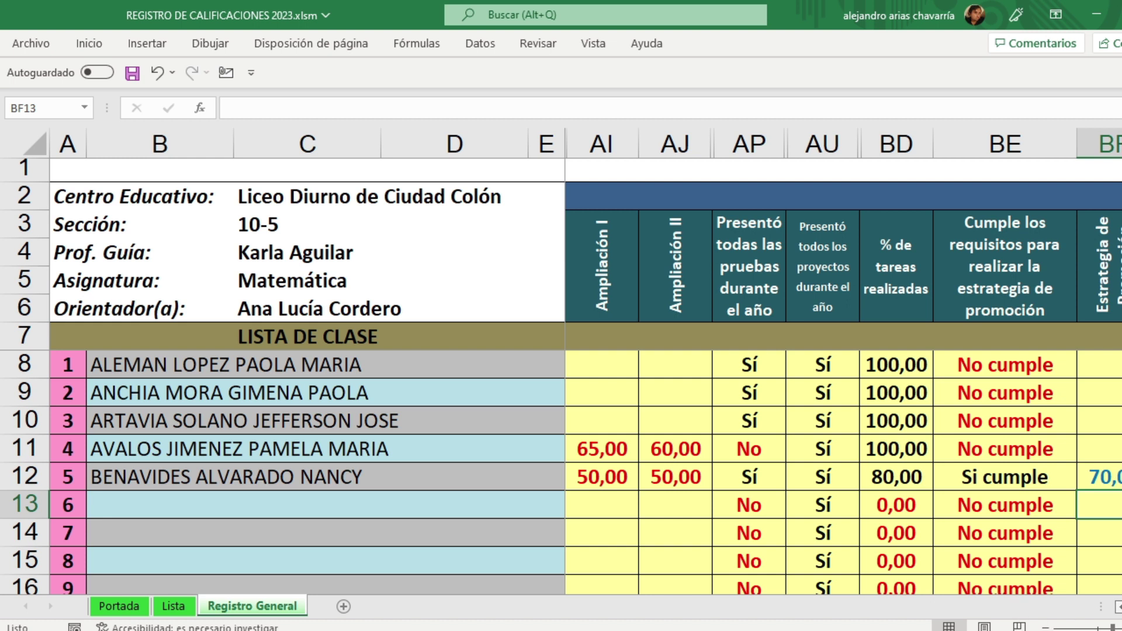
Step: Select student rows 8–12 and the first student's empty Ampliación cells AI8:AJ8 for review
scroll(844, 362, left, 3)
drag(7, 364, 3, 472)
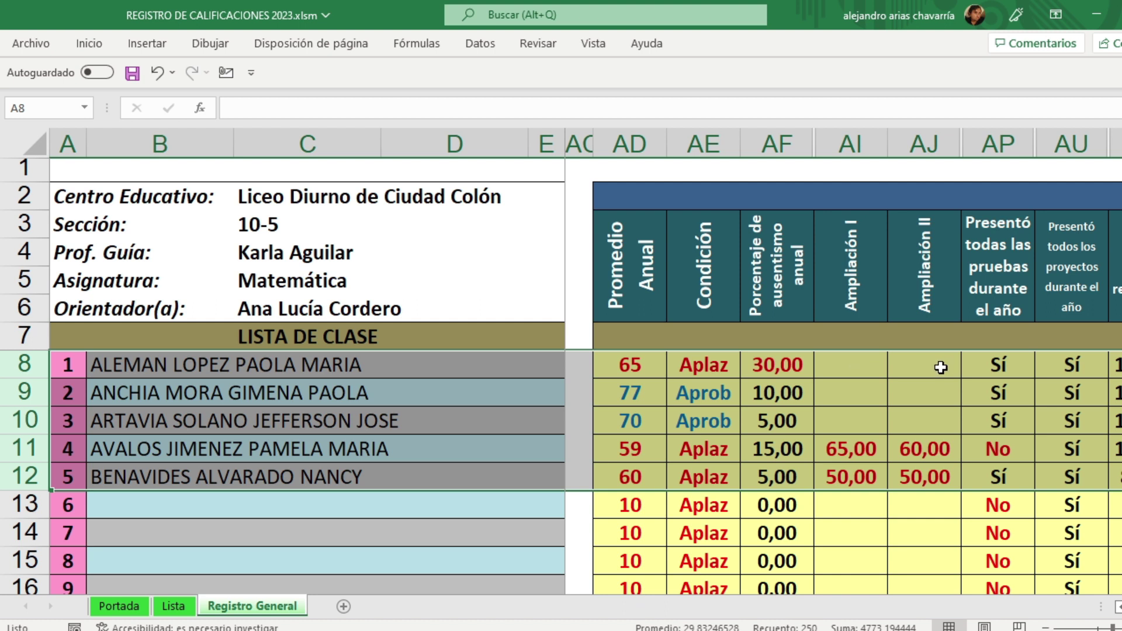
click(860, 366)
click(940, 368)
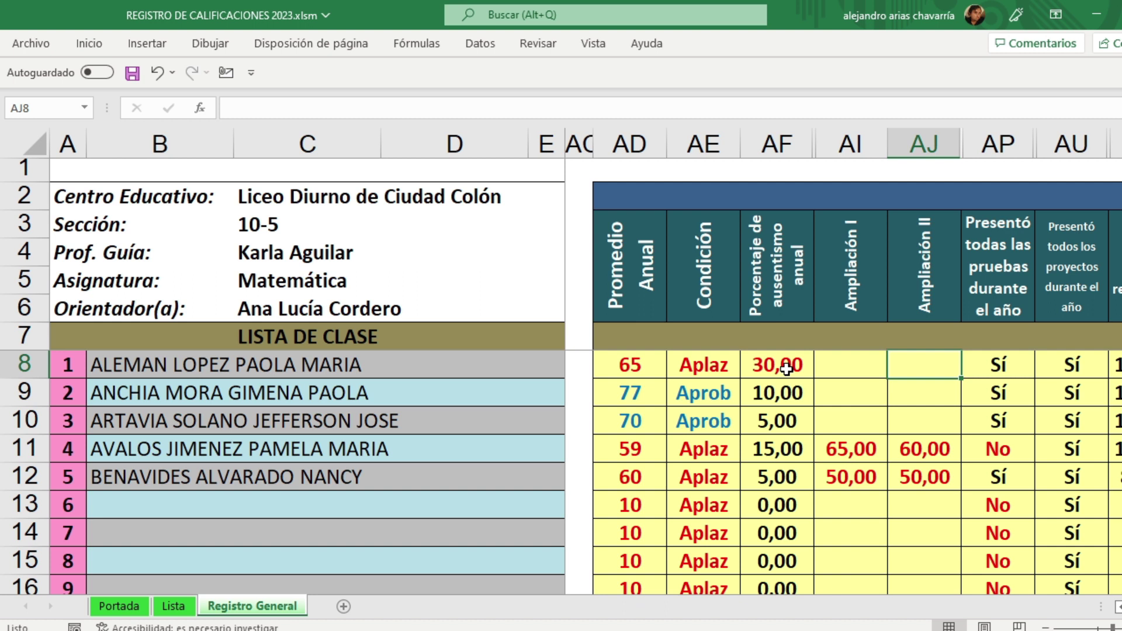
drag(844, 363, 931, 362)
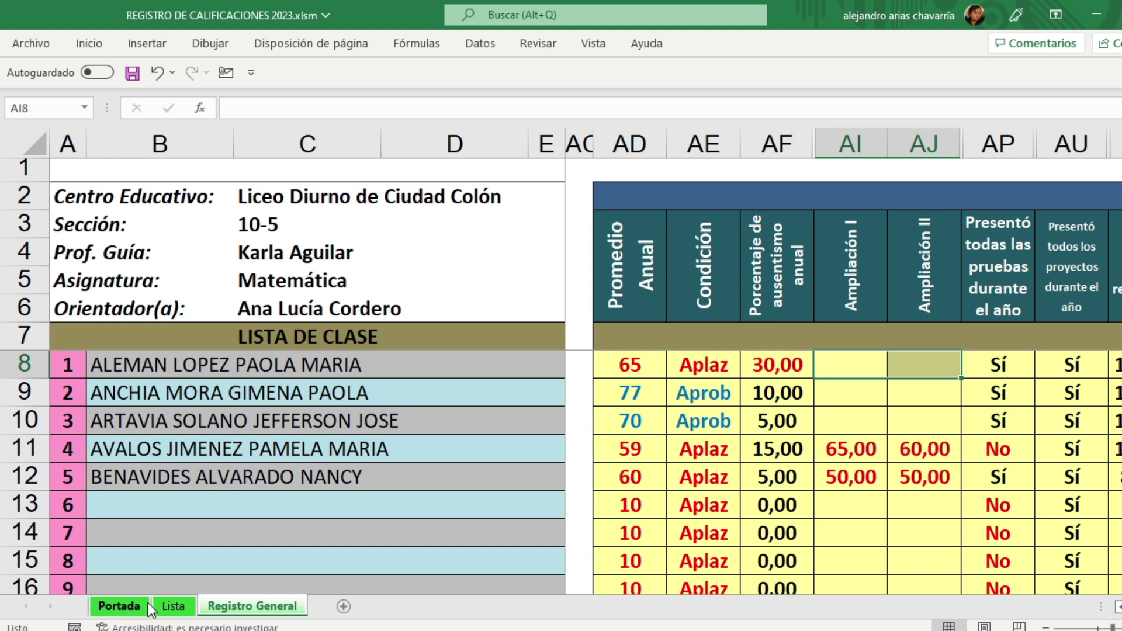
click(119, 606)
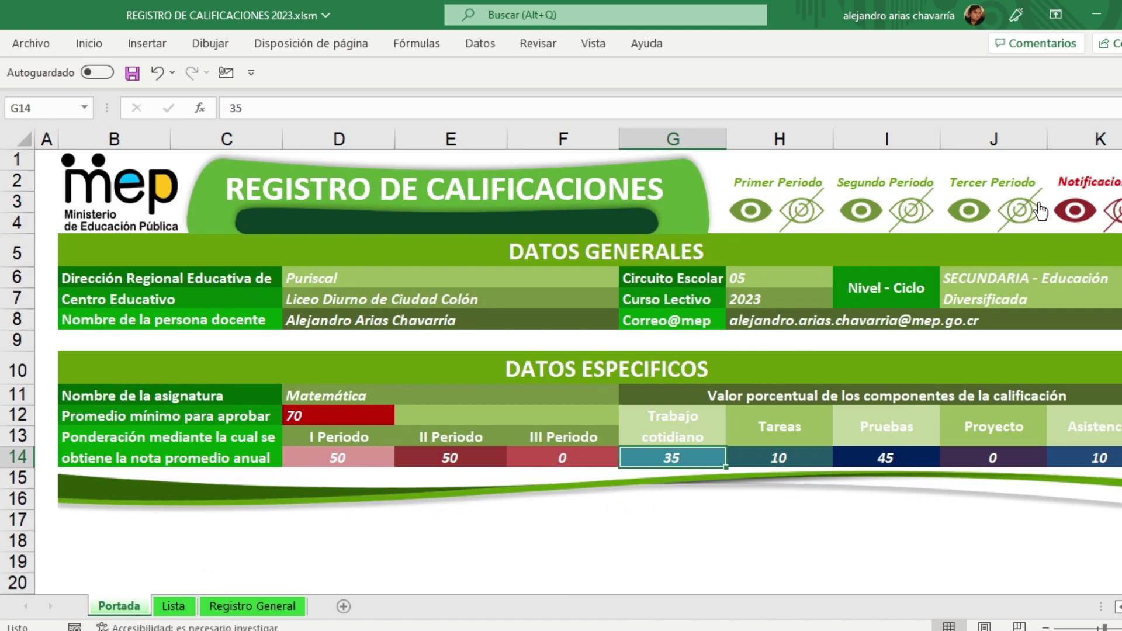
Step: Scroll Portada up to its period and Notificaciones toggles and show the Vista ribbon
scroll(961, 258, up, 5)
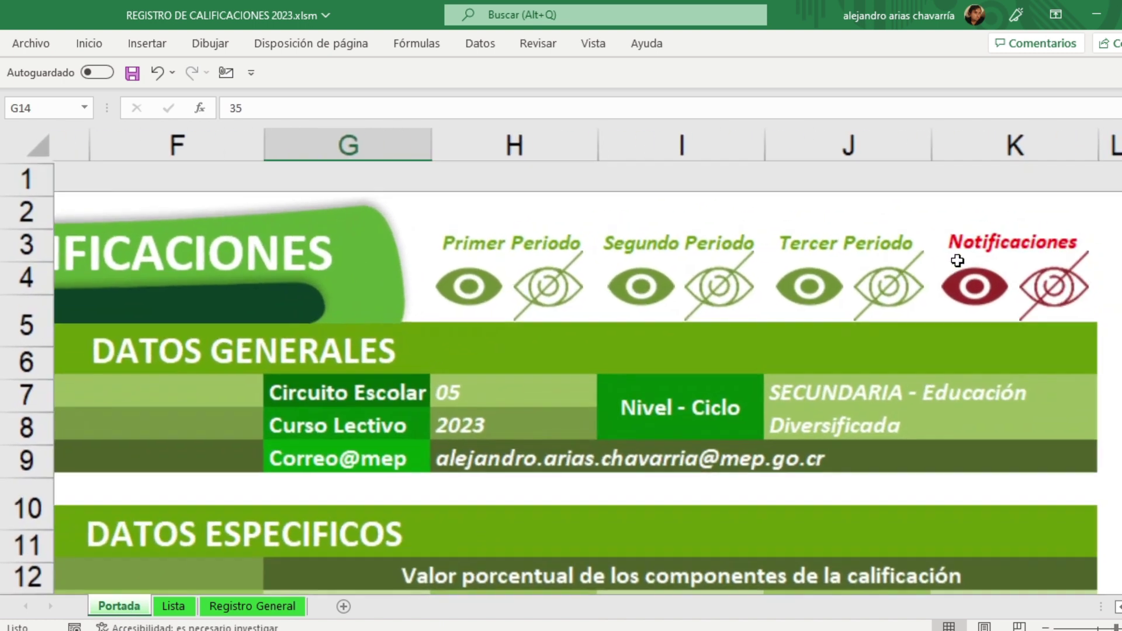
scroll(942, 265, left, 1)
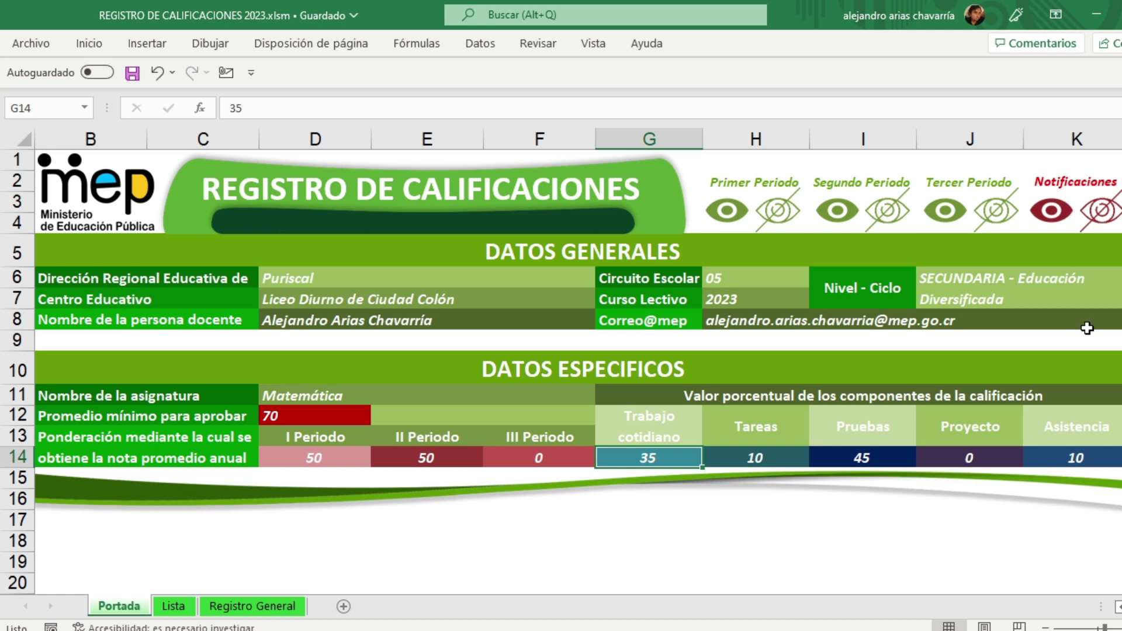
ctrl+scroll(1087, 329, up, 4)
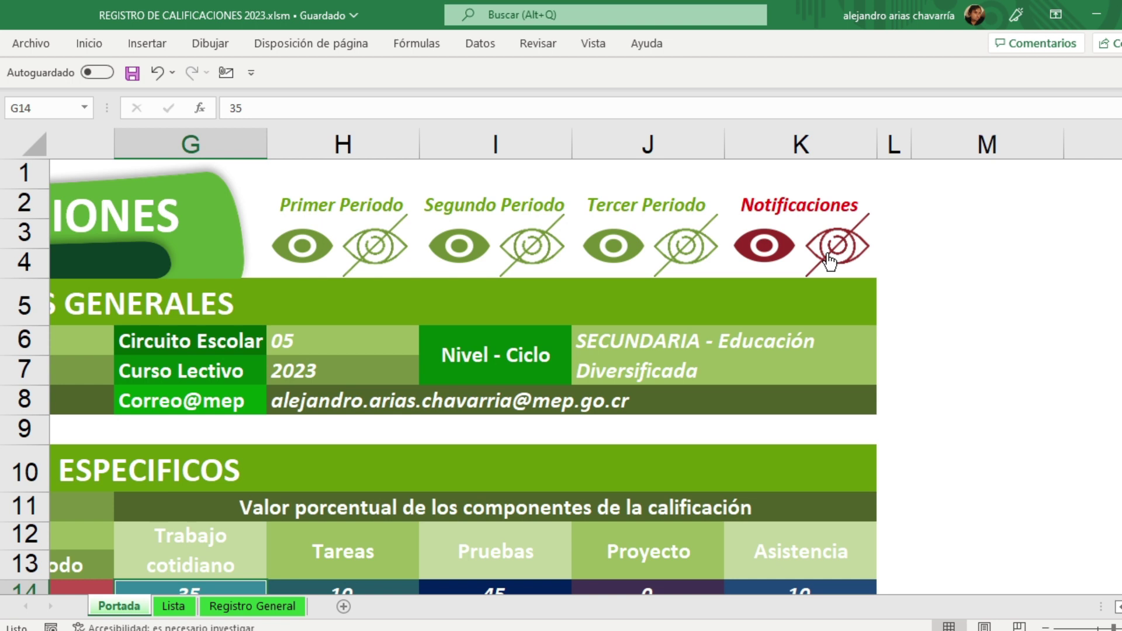
click(594, 47)
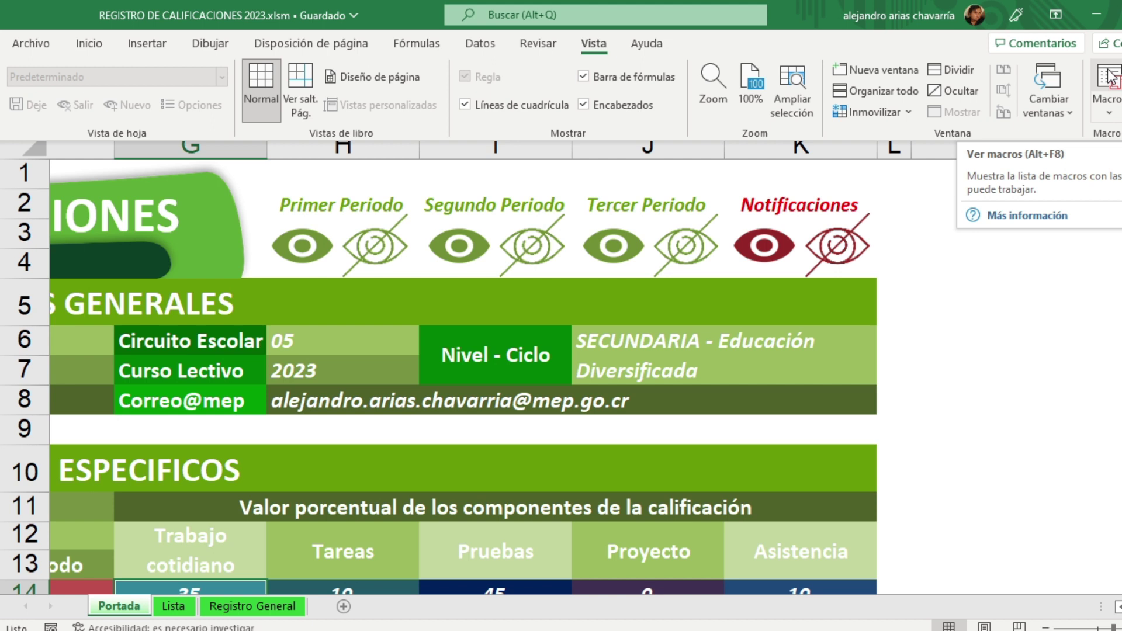
Step: In the Ver macros list, compare the Módulo3, Módulo9 and Módulo10 mail macros, settling on Módulo10
click(1110, 115)
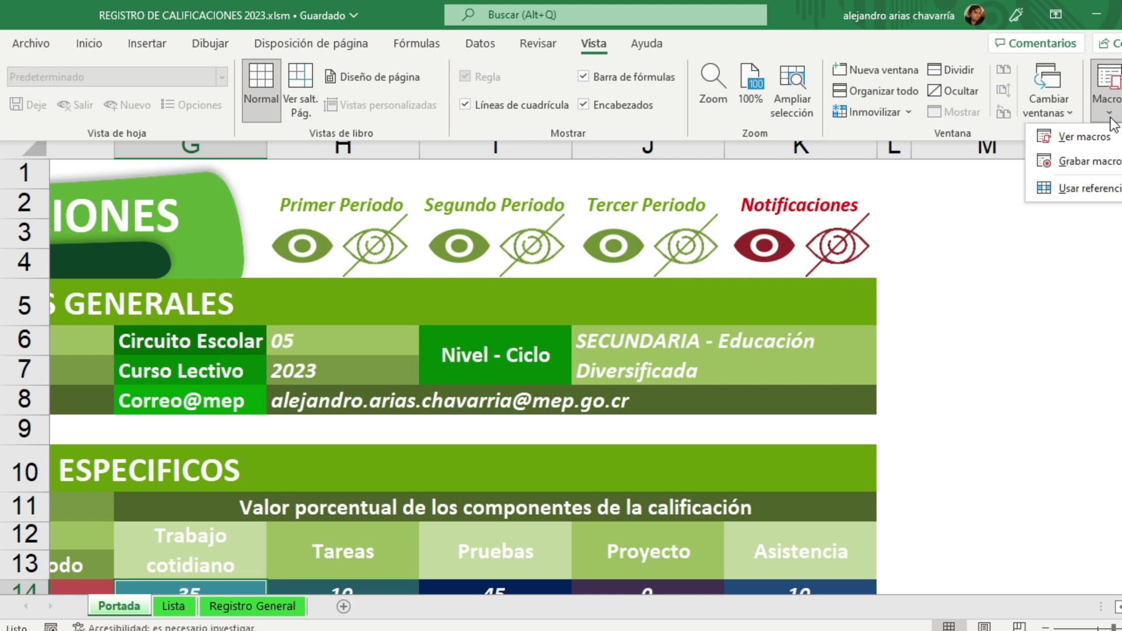
click(1092, 136)
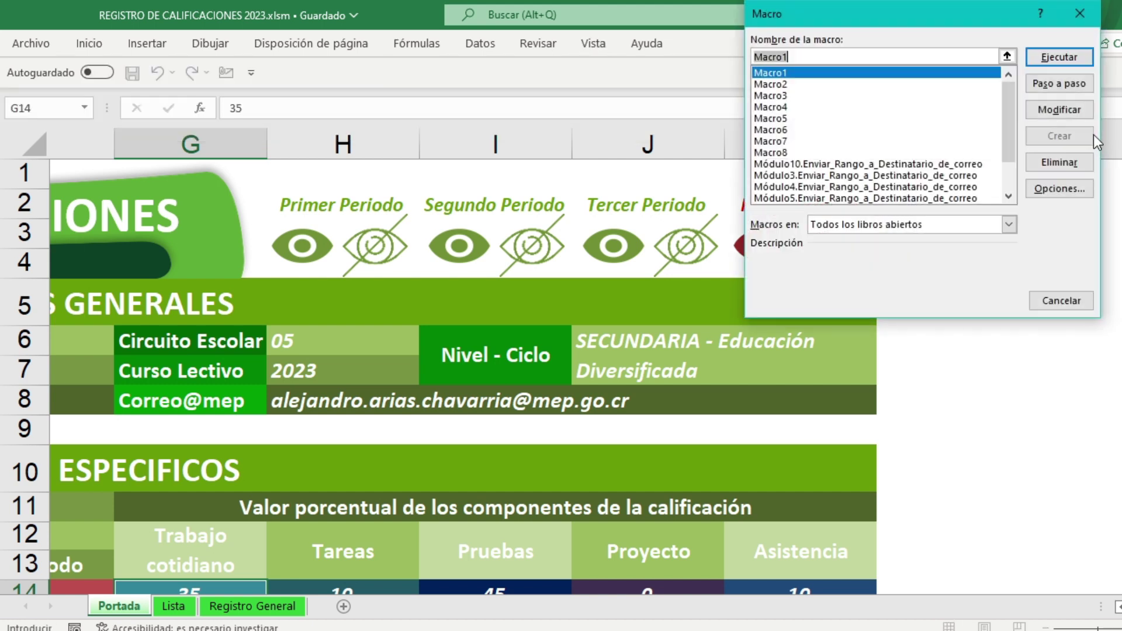
drag(895, 24, 464, 75)
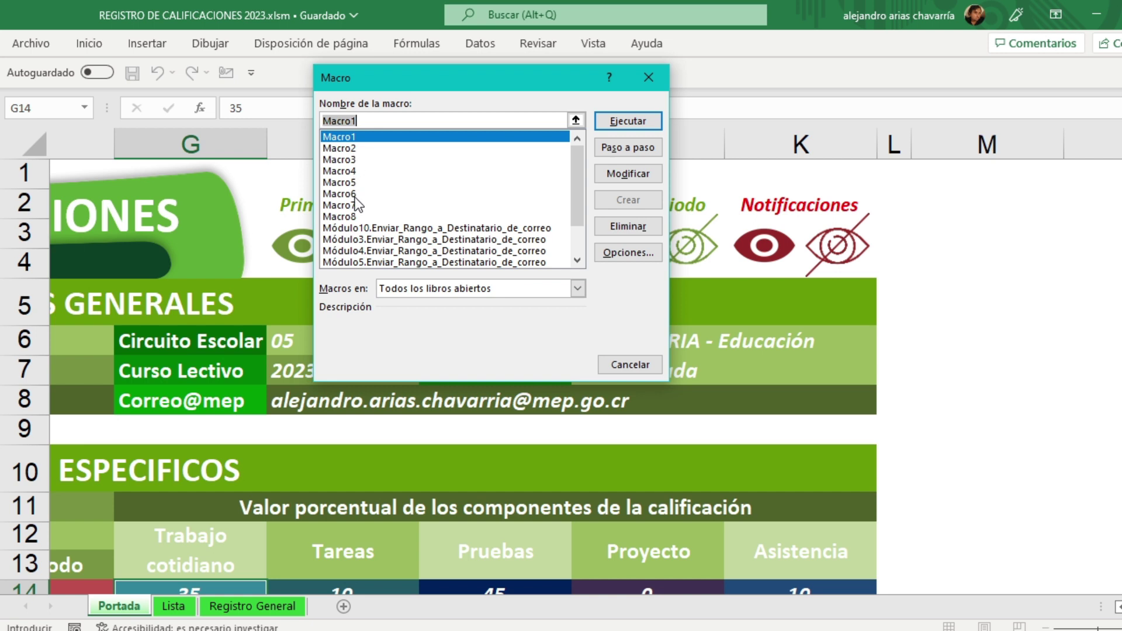
drag(417, 79, 353, 306)
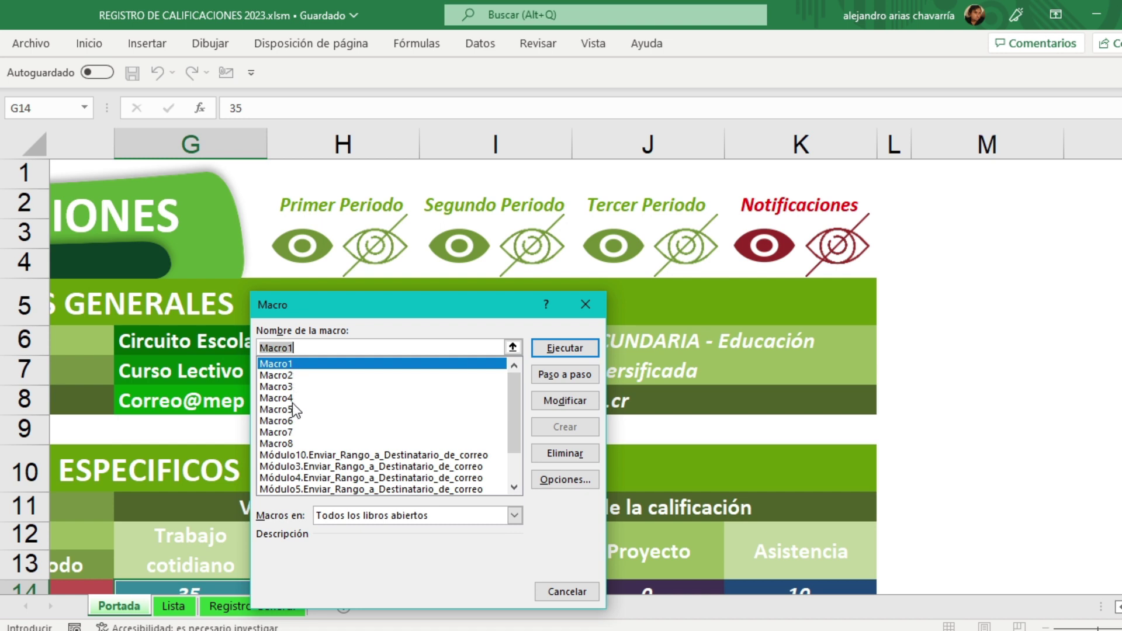
drag(339, 307, 234, 147)
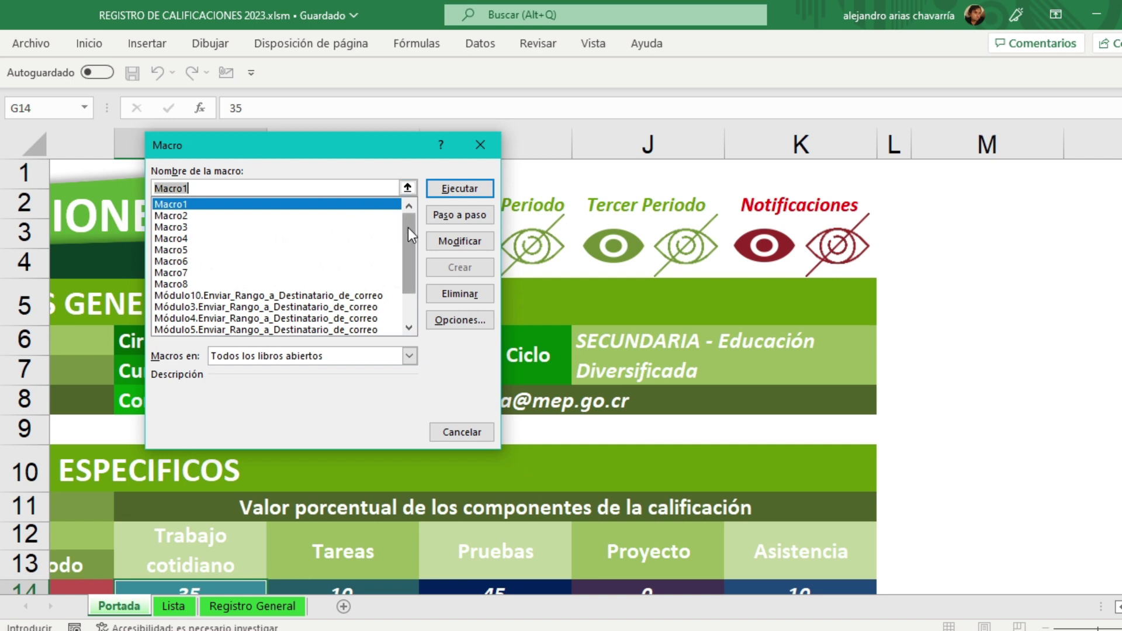
drag(408, 227, 406, 267)
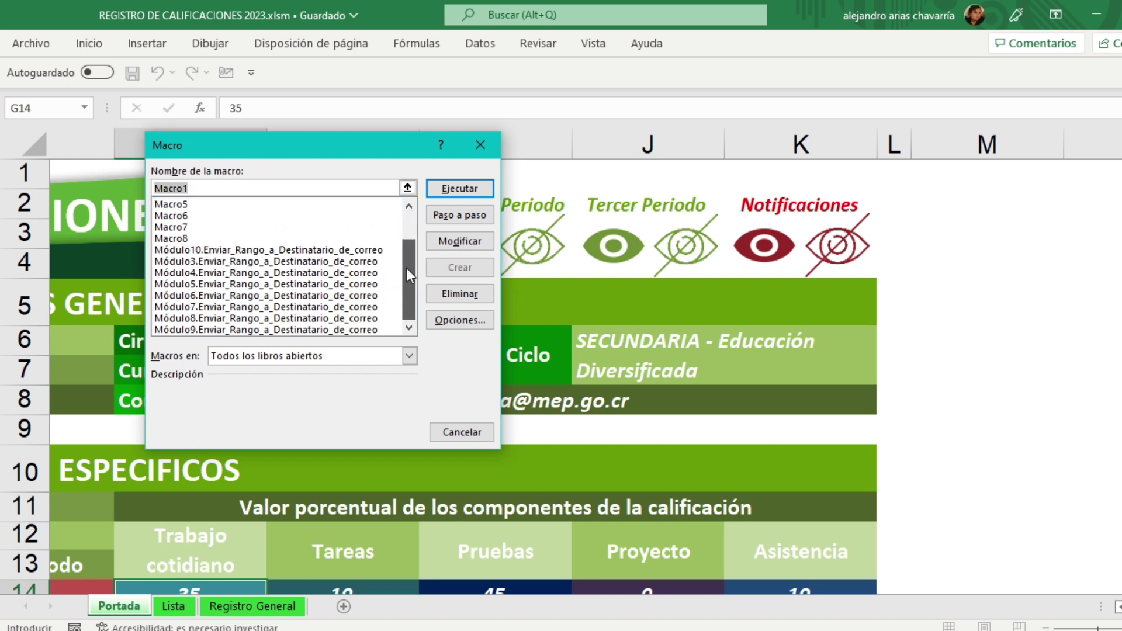
click(198, 251)
click(194, 262)
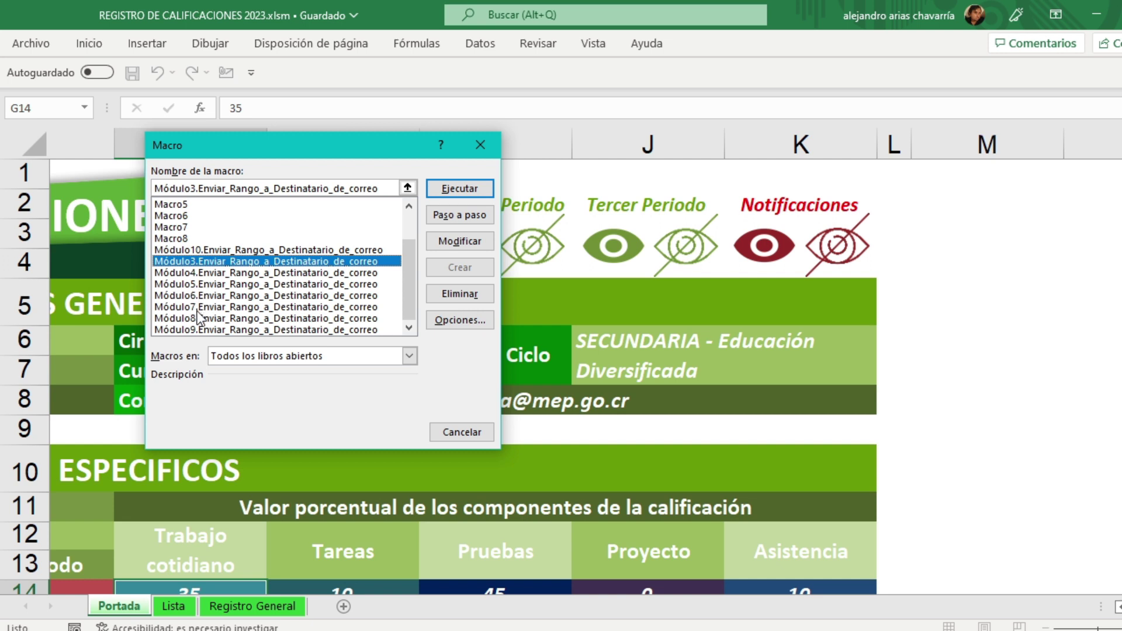
click(194, 331)
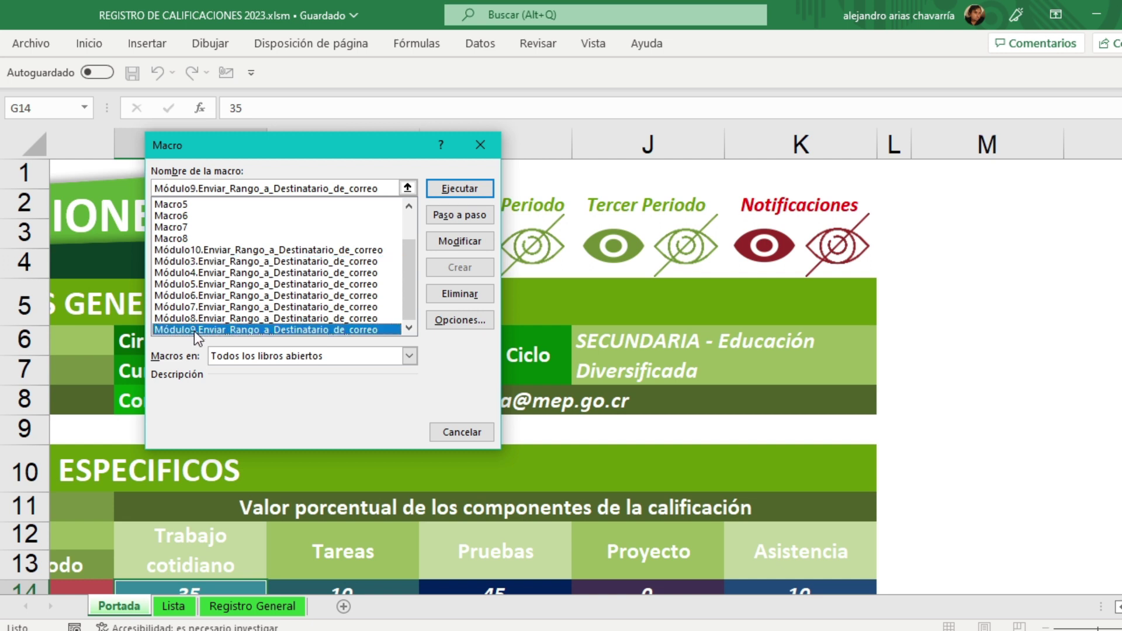
click(216, 250)
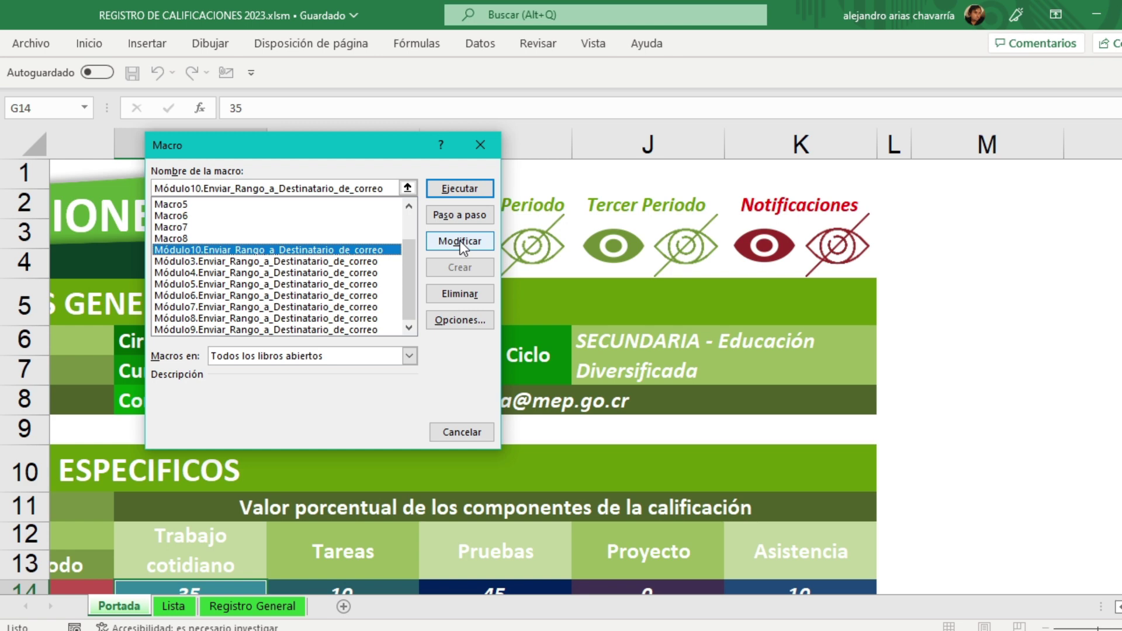
Step: Open Módulo10's code and walk through its Sub line, G1:AI53 range and For i = 1 To 40 loop
click(461, 241)
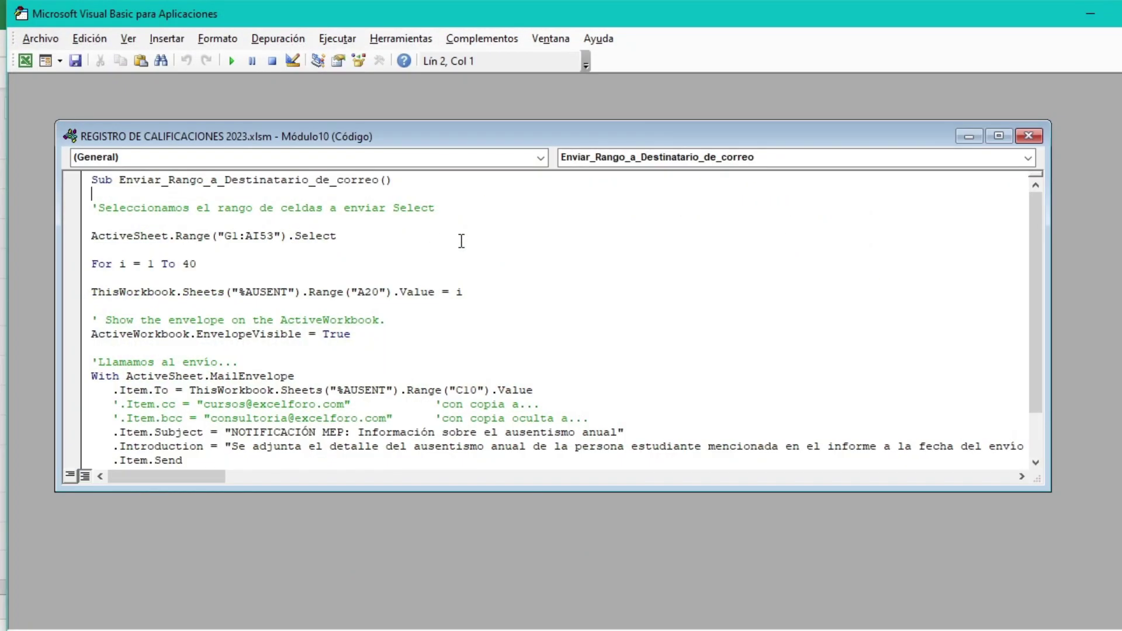
drag(440, 138, 411, 112)
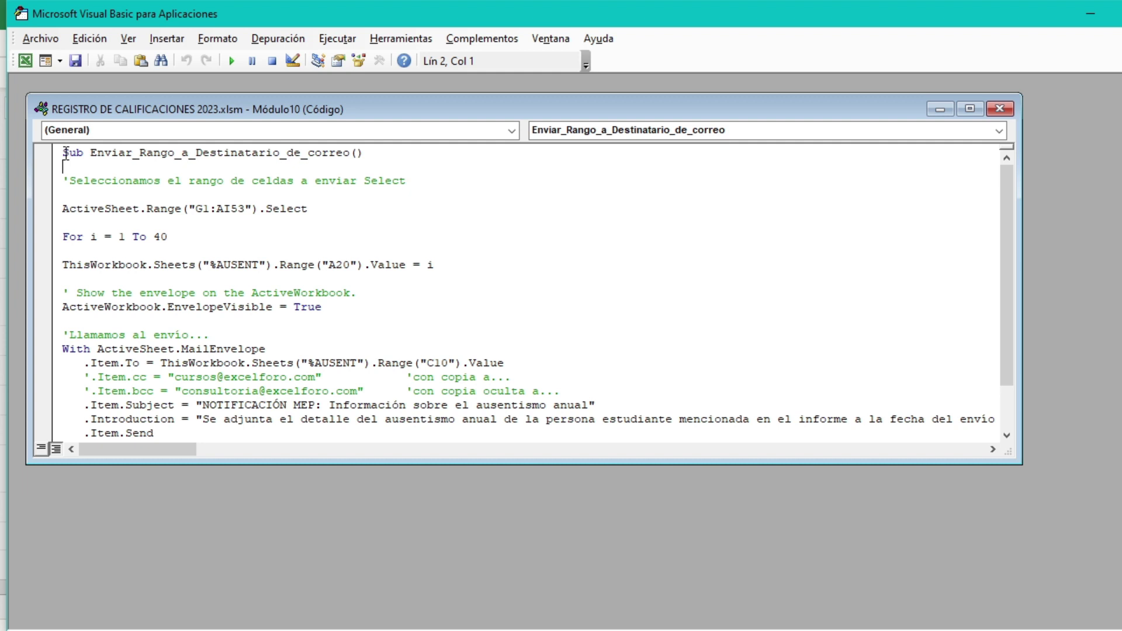
drag(61, 153, 404, 159)
drag(69, 180, 467, 181)
drag(62, 208, 371, 206)
click(286, 225)
drag(63, 237, 536, 237)
click(537, 237)
drag(64, 236, 192, 239)
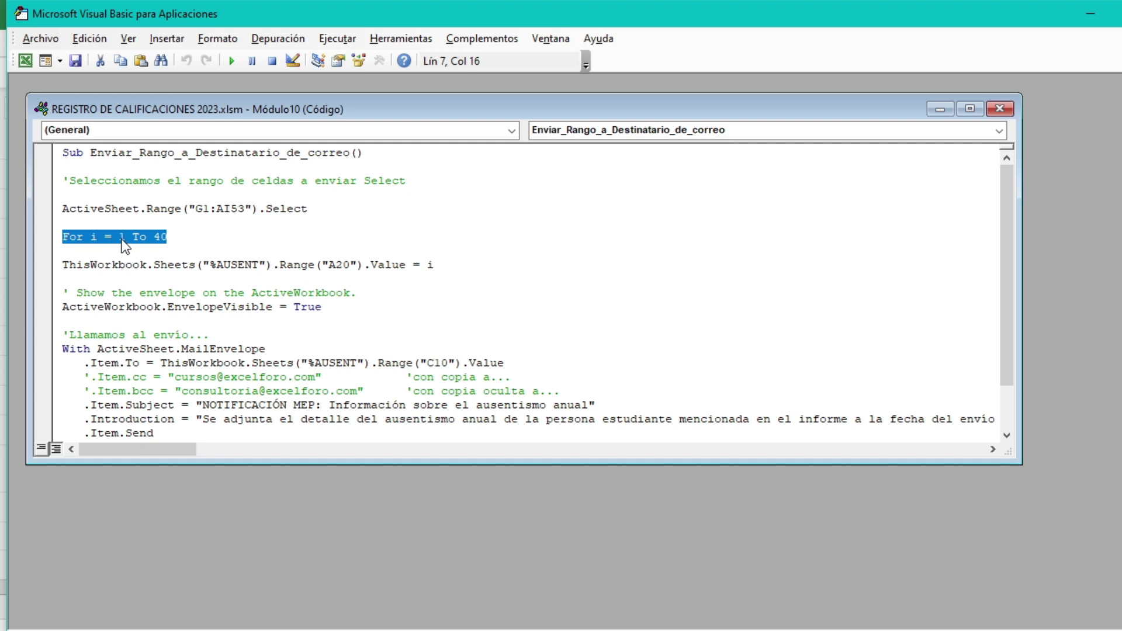
click(170, 237)
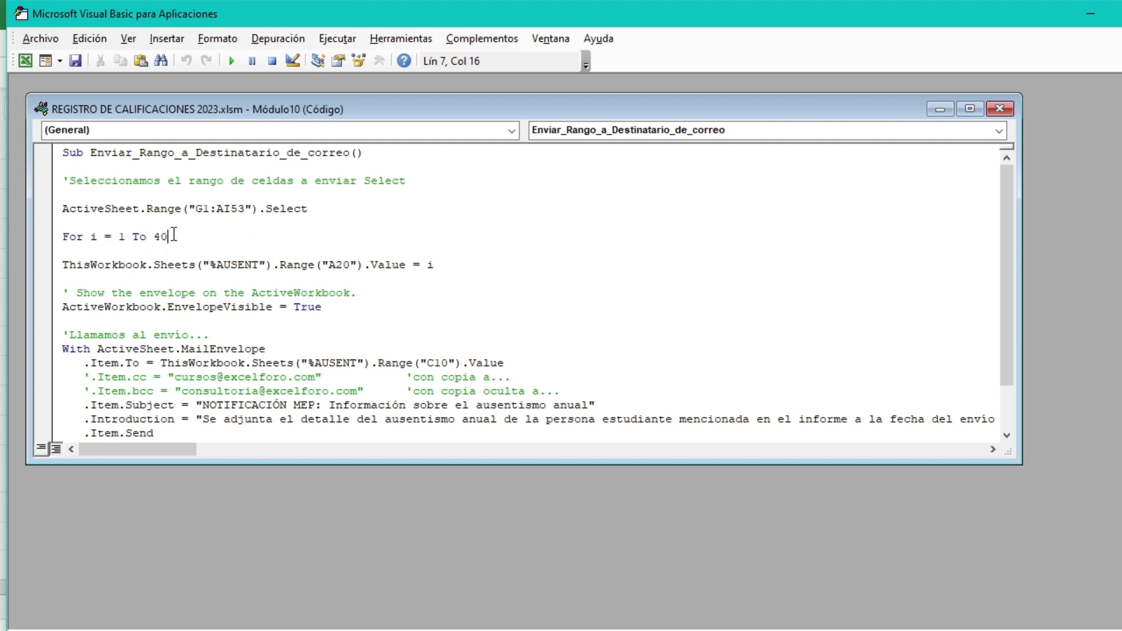
drag(119, 236, 169, 236)
click(208, 236)
Step: Change the loop's end value from 40 to 5 and close the code window
drag(154, 236, 168, 236)
text(5)
click(1000, 110)
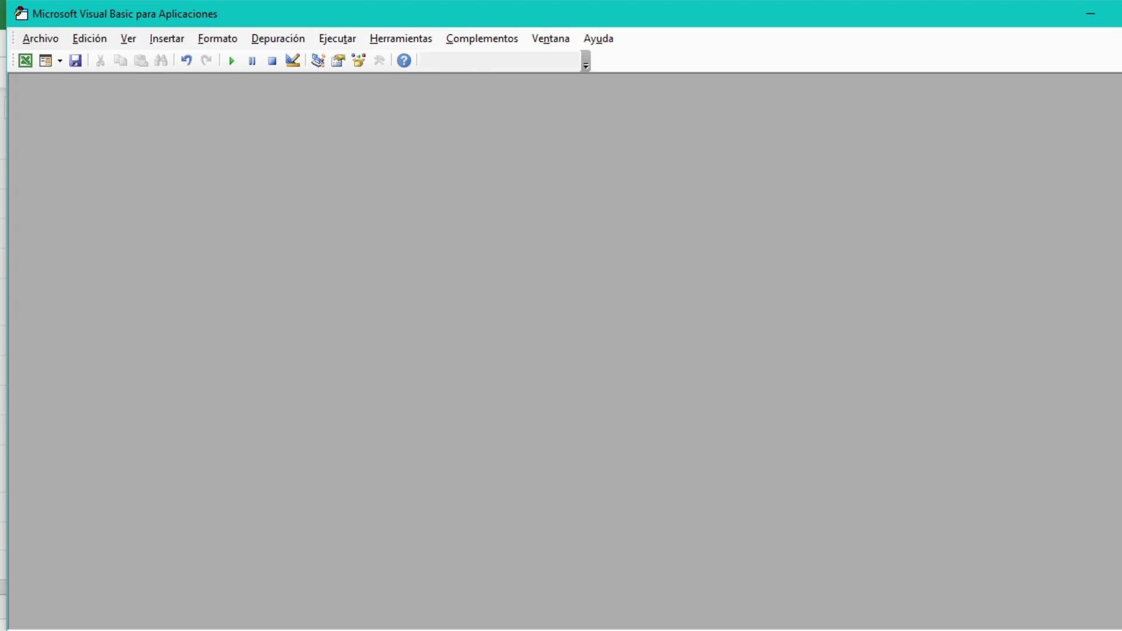
Step: Back in the workbook, open Módulo3.Enviar_Rango_a_Destinatario_de_correo's code from the macro list
key(alt+F4)
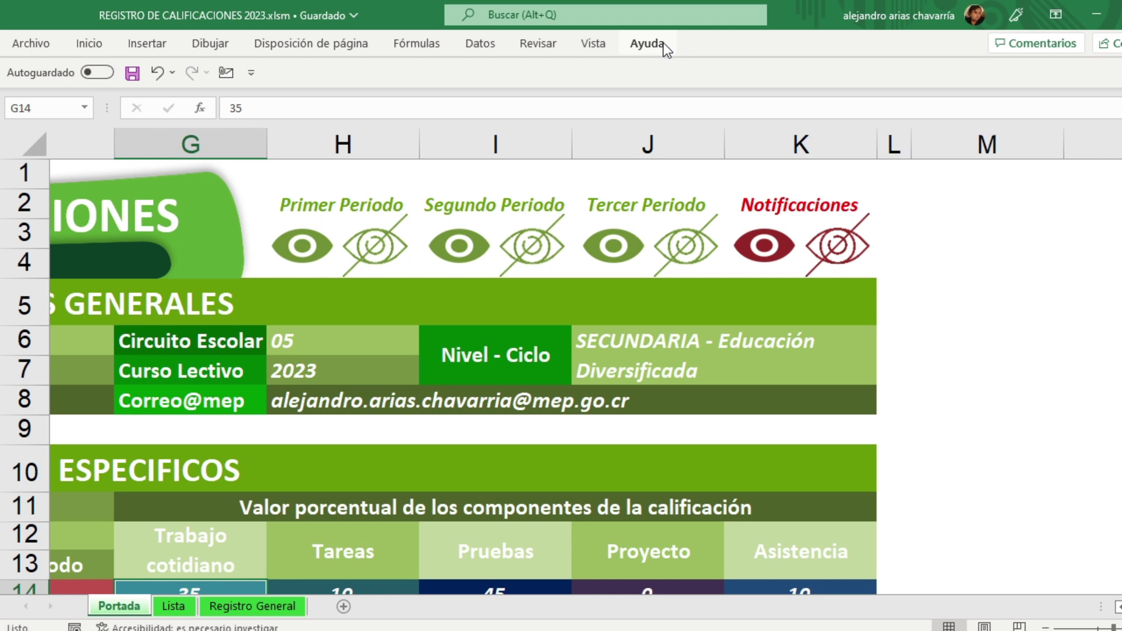
click(602, 47)
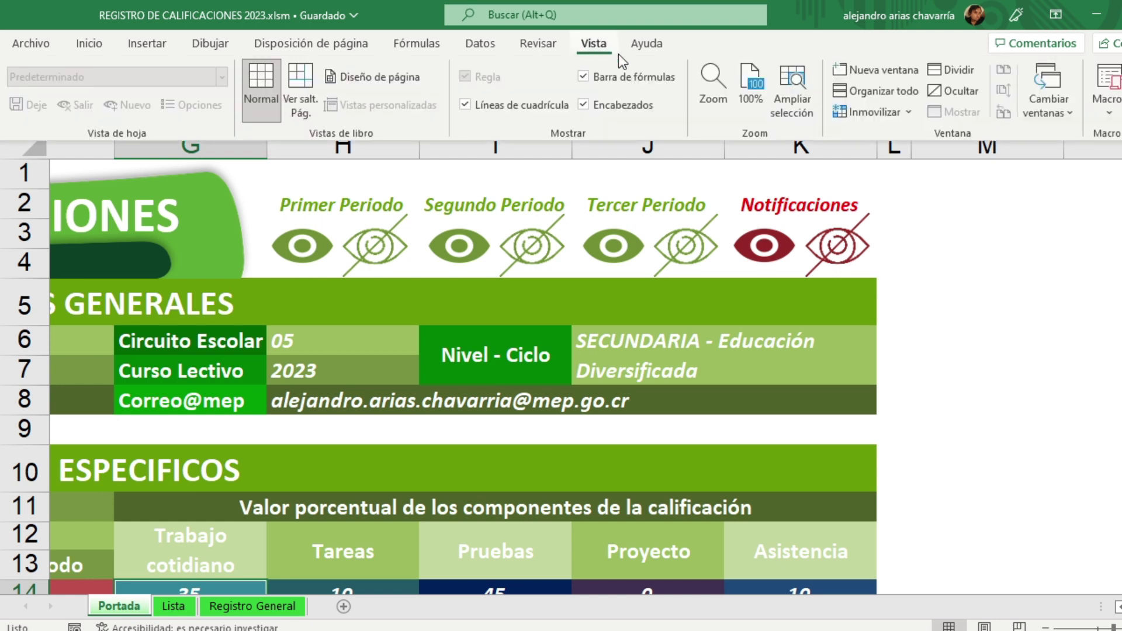
click(1111, 120)
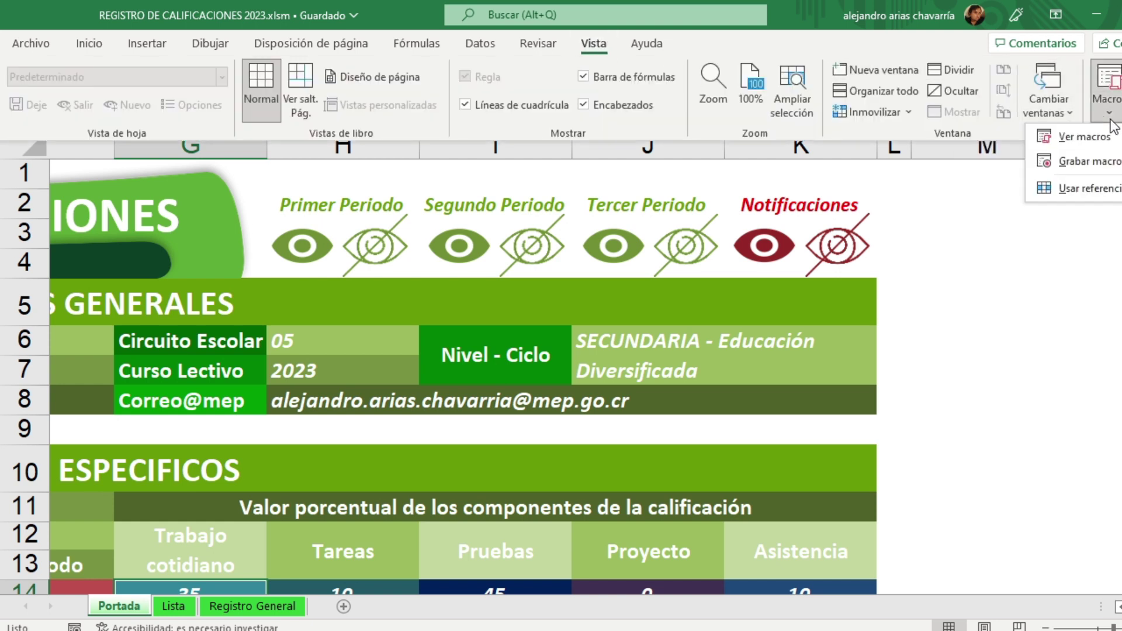
click(1070, 164)
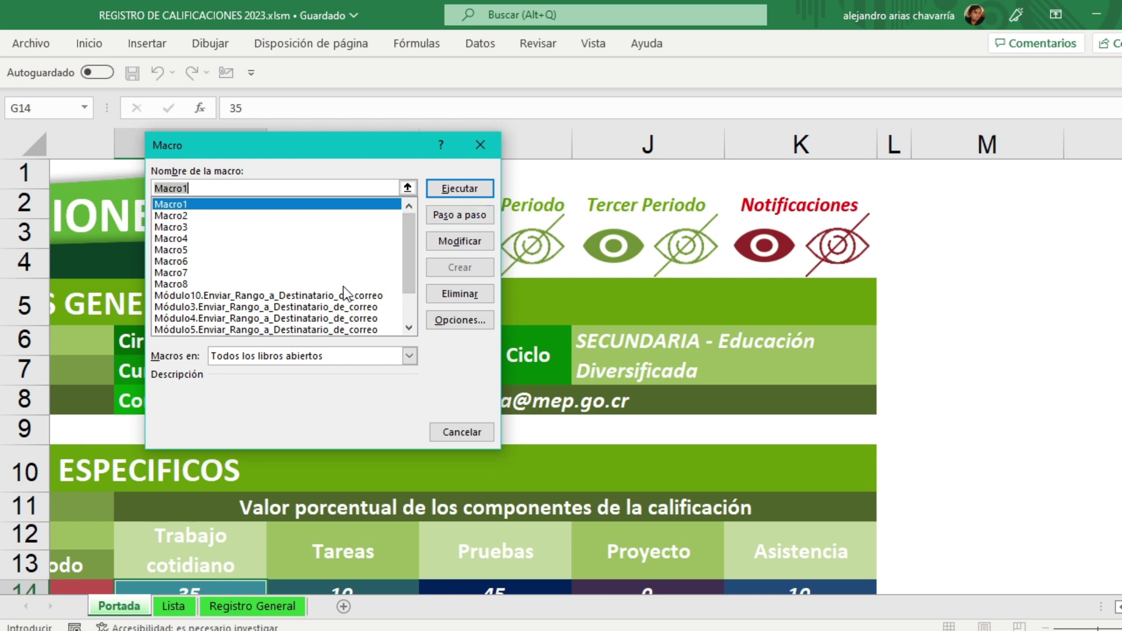
scroll(412, 238, down, 2)
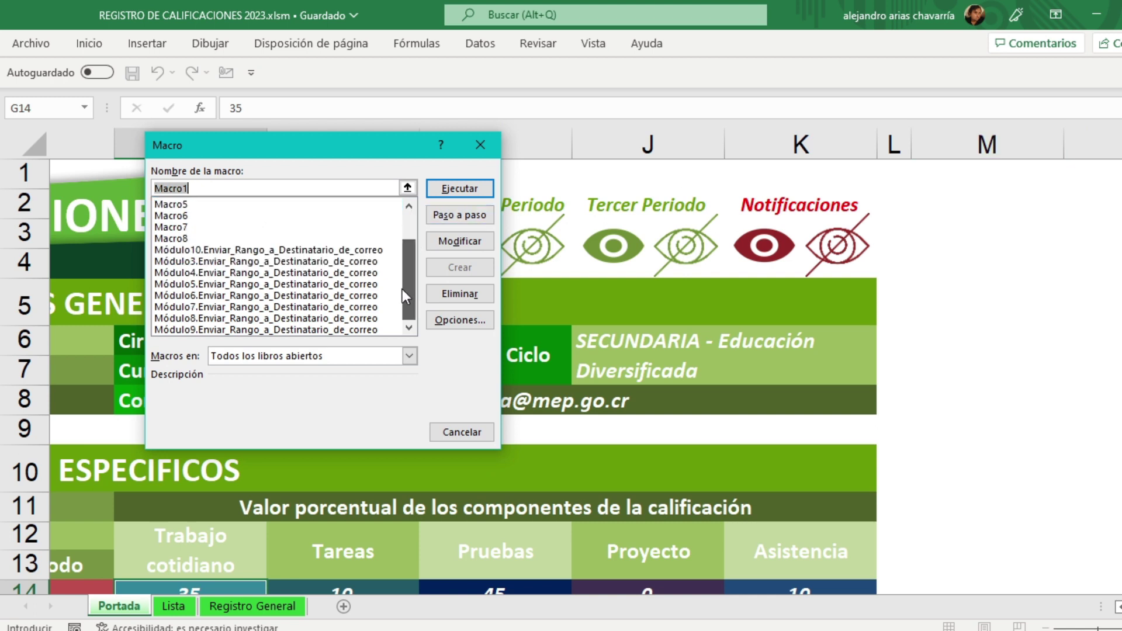
click(248, 261)
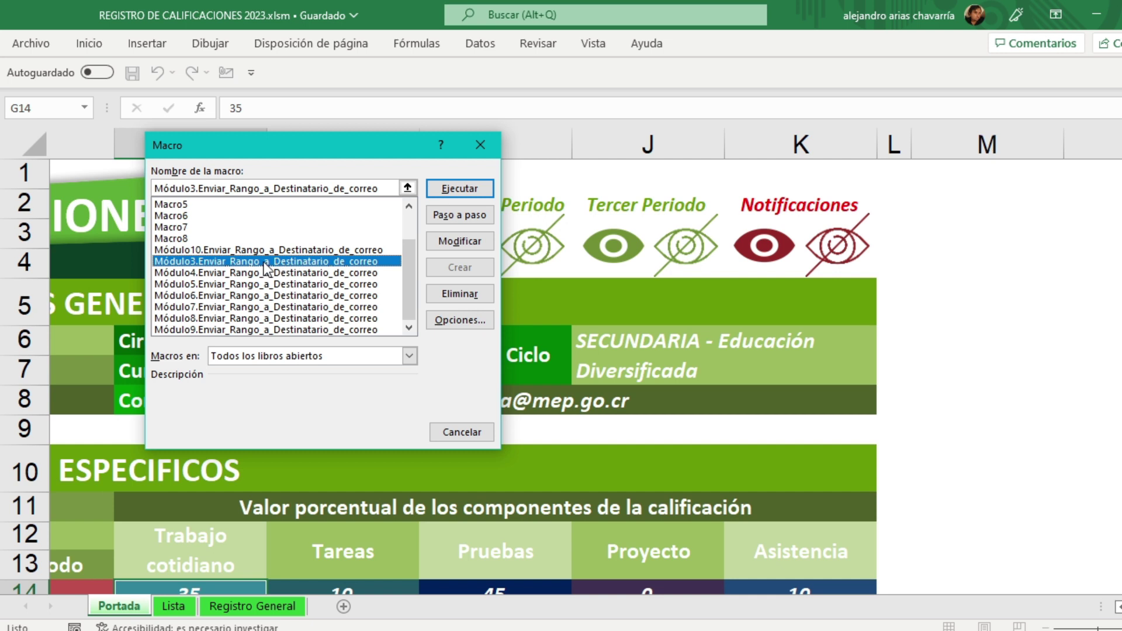
click(453, 240)
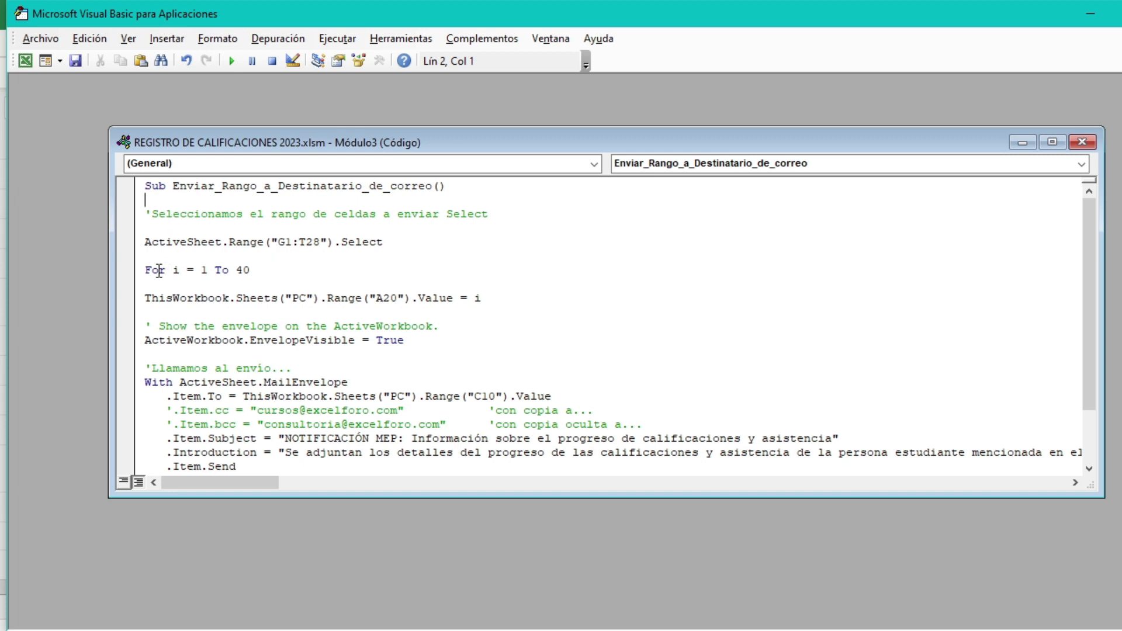
Step: Change Módulo3's loop end from 40 to 5, then close the code and the VBA editor
drag(249, 270, 235, 270)
text(5)
click(1082, 142)
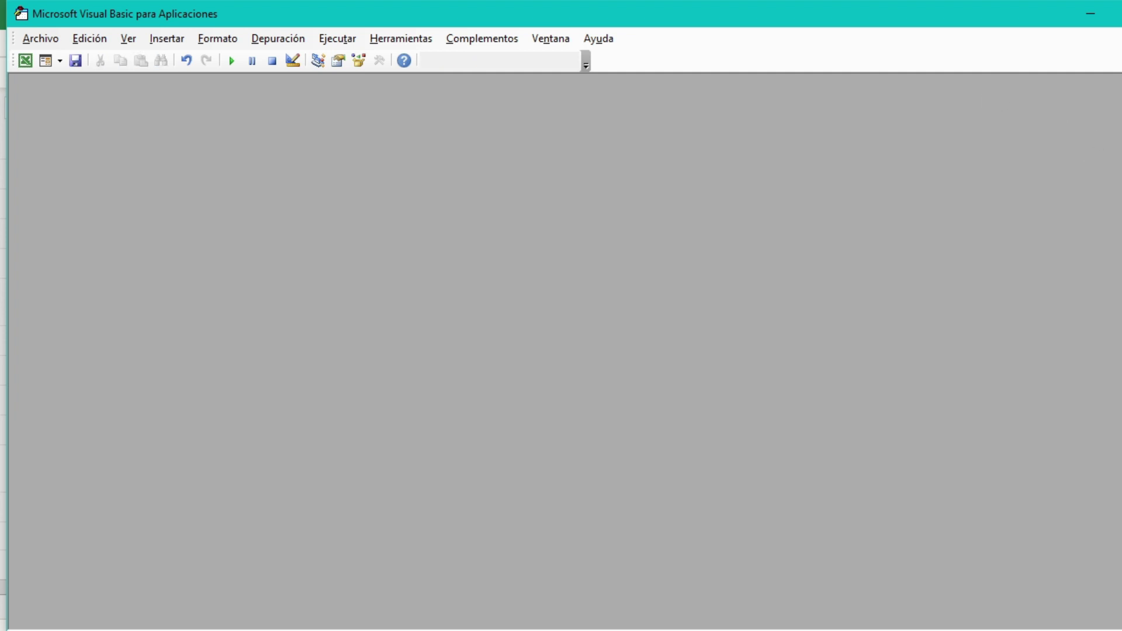
key(alt+F4)
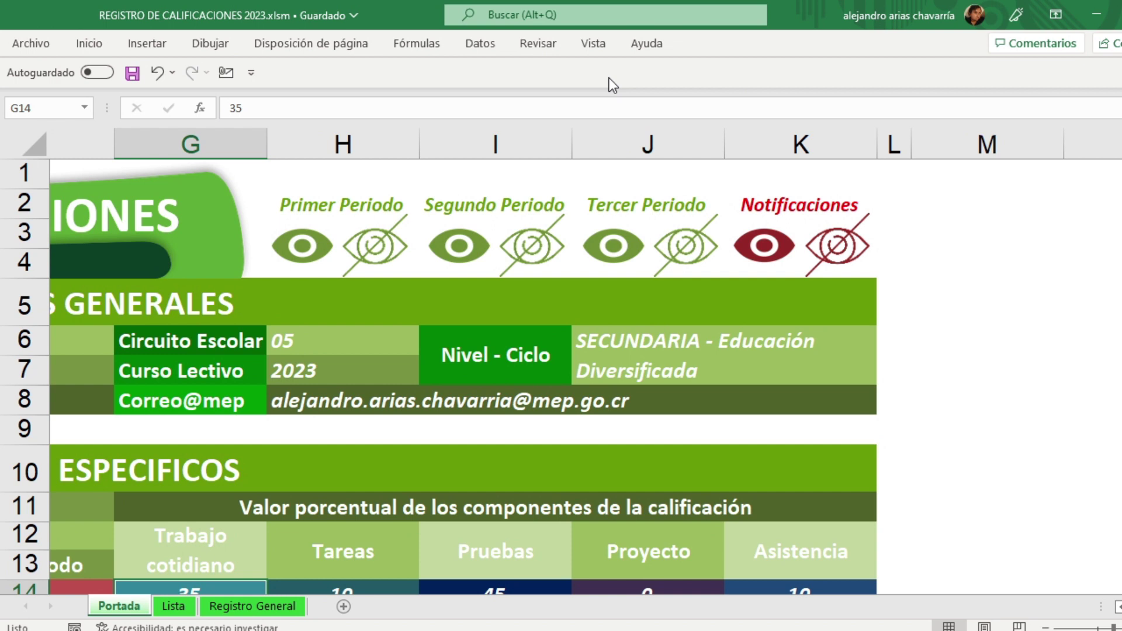
Step: Open Módulo4.Enviar_Rango_a_Destinatario_de_correo's code from the Ver macros list
click(605, 47)
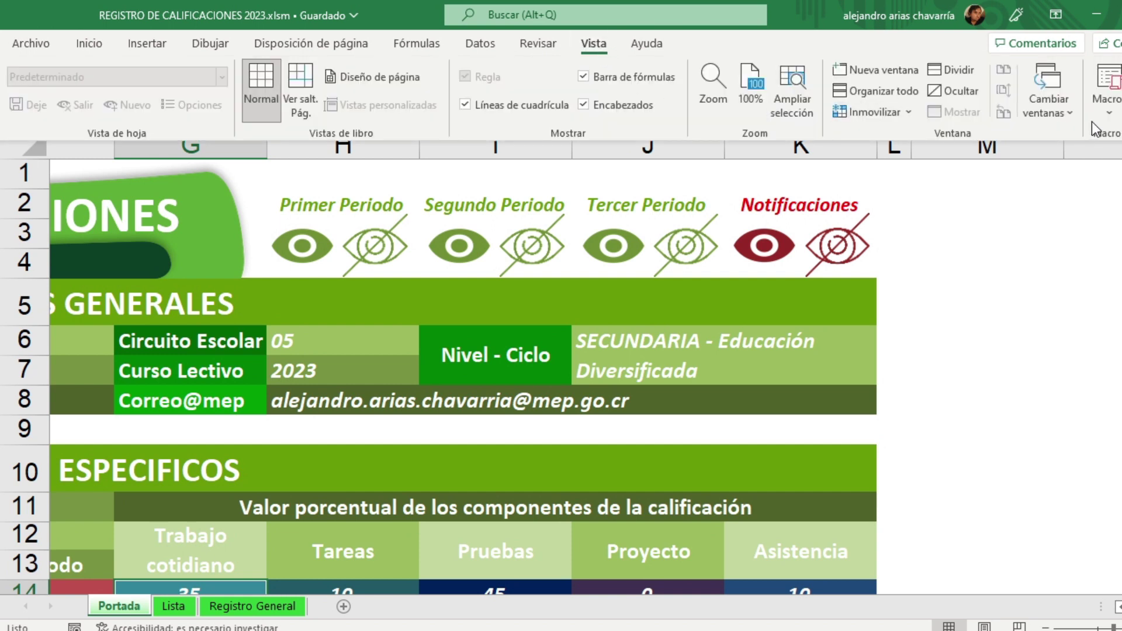
click(1111, 122)
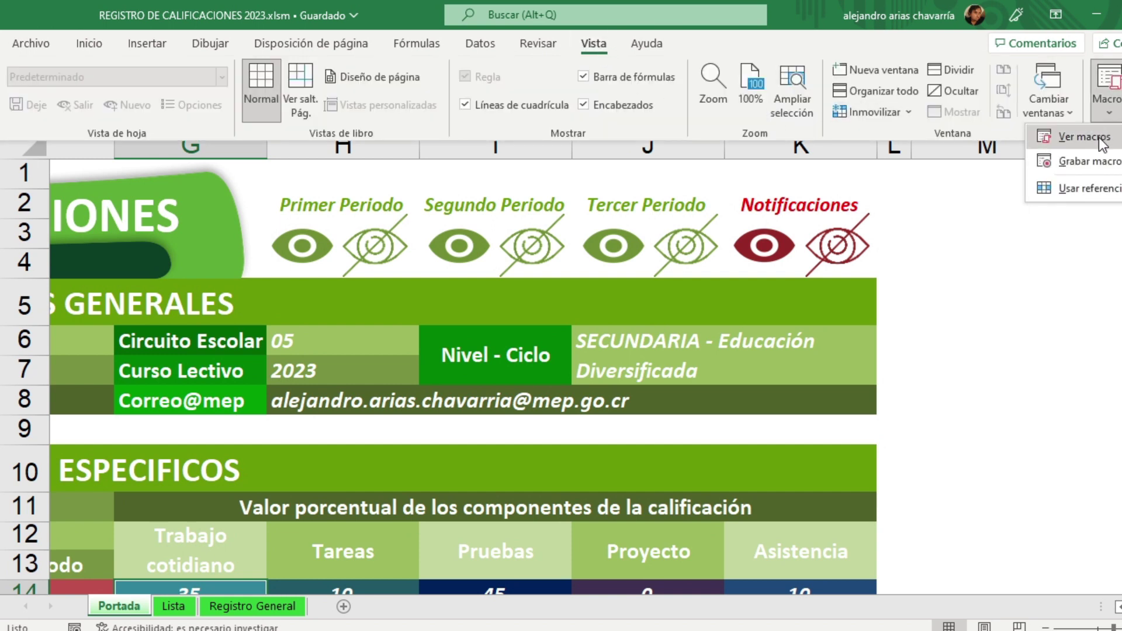
click(1103, 138)
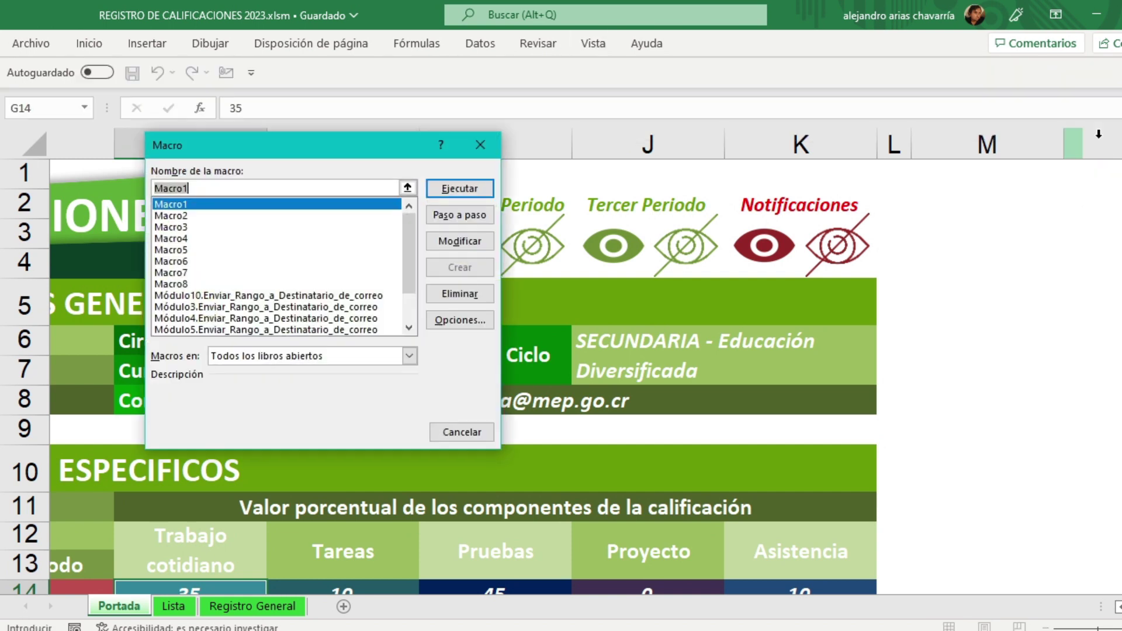
click(232, 317)
drag(406, 222, 408, 271)
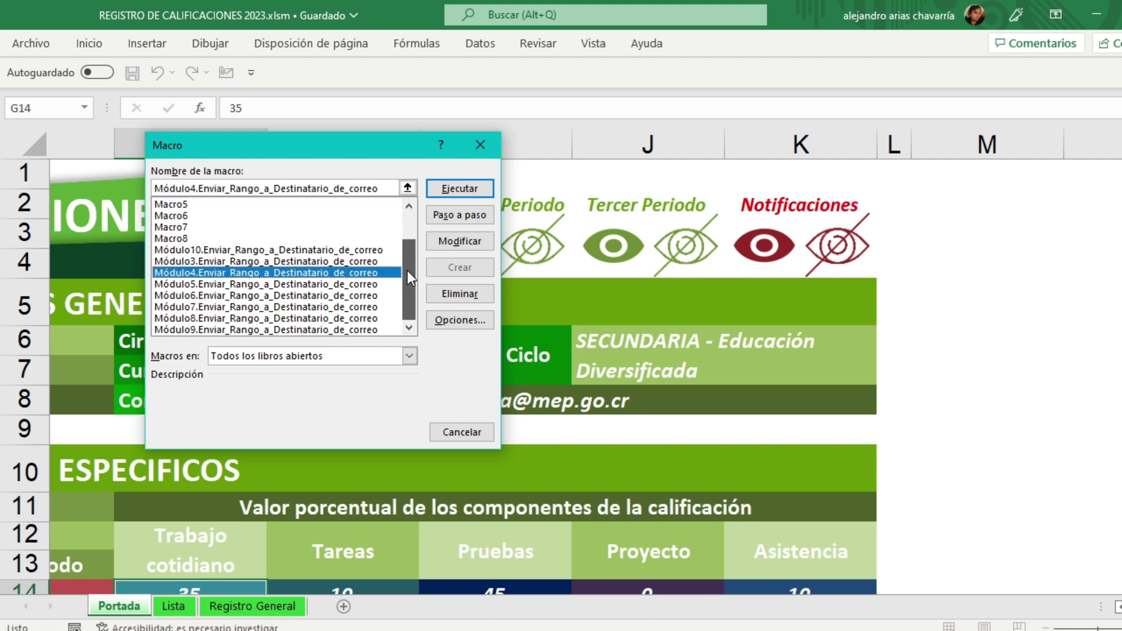
click(467, 241)
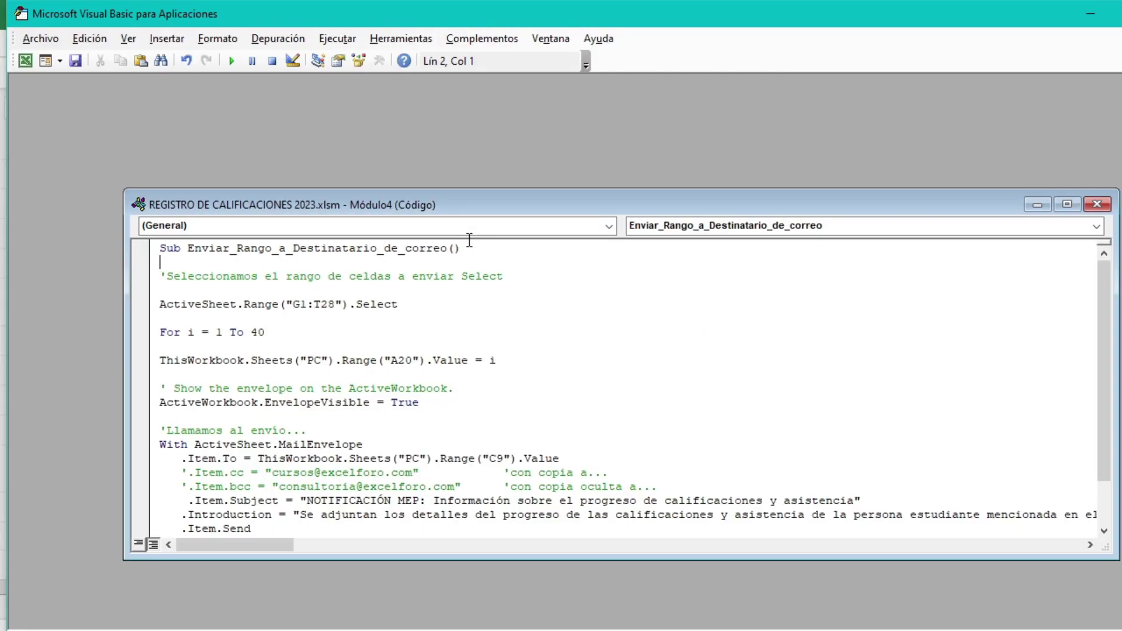
Step: Change Módulo4's loop to 'For i = 1 To 5' and close the VBA editor
drag(266, 332, 258, 333)
text(5)
click(1097, 204)
click(1121, 14)
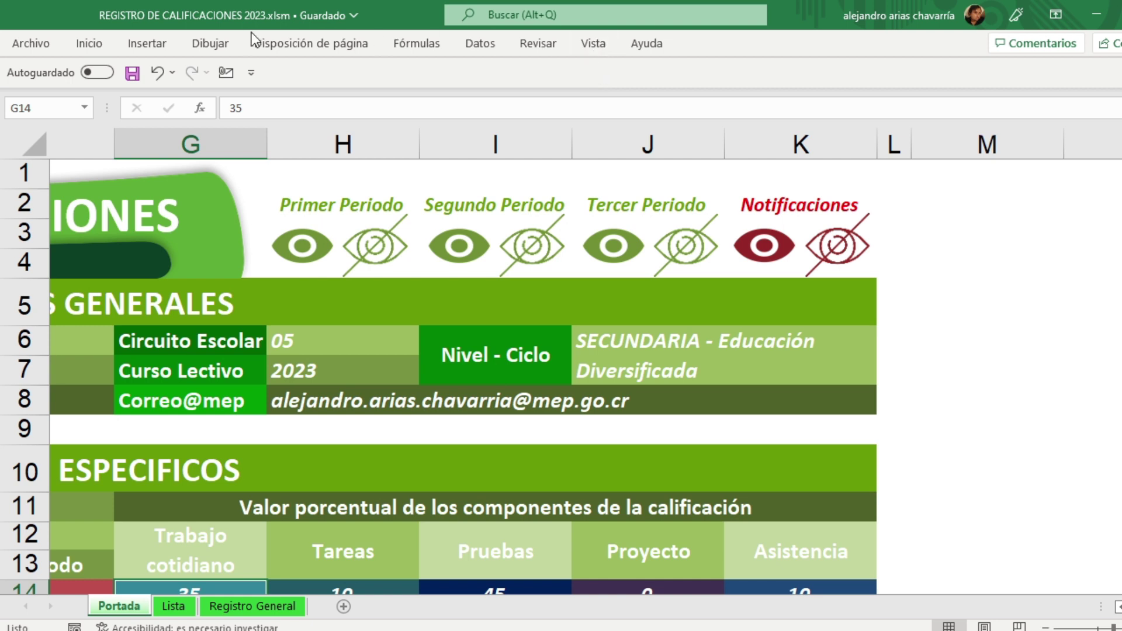
Step: Open Módulo5.Enviar_Rango_a_Destinatario_de_correo from the macro list for editing and select its loop limit 2
click(594, 47)
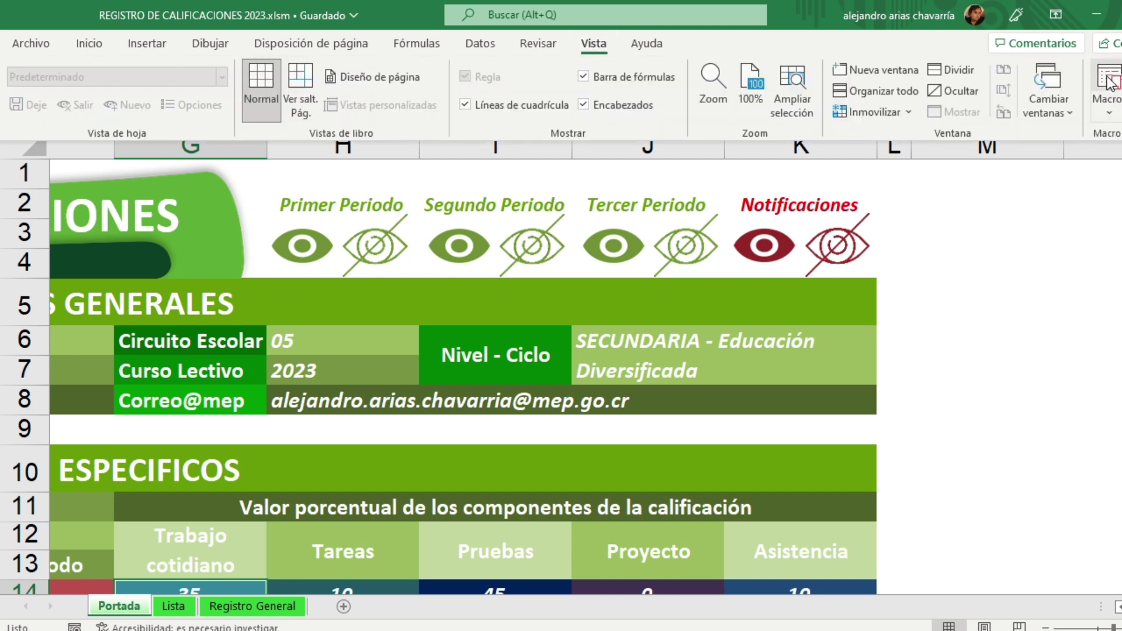
click(1111, 114)
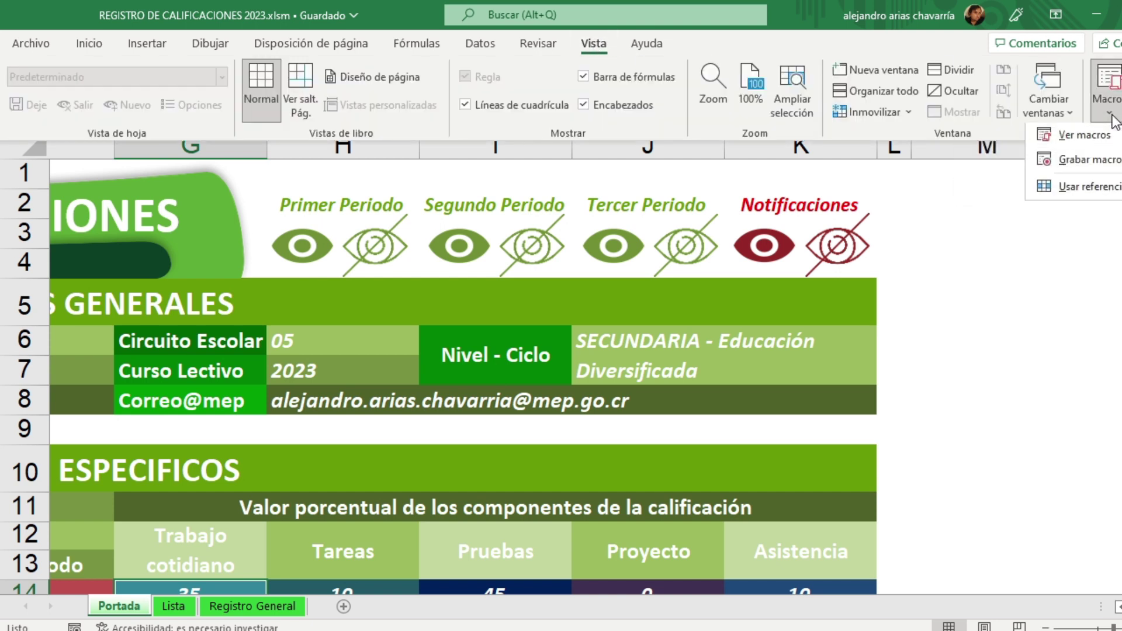
click(1108, 138)
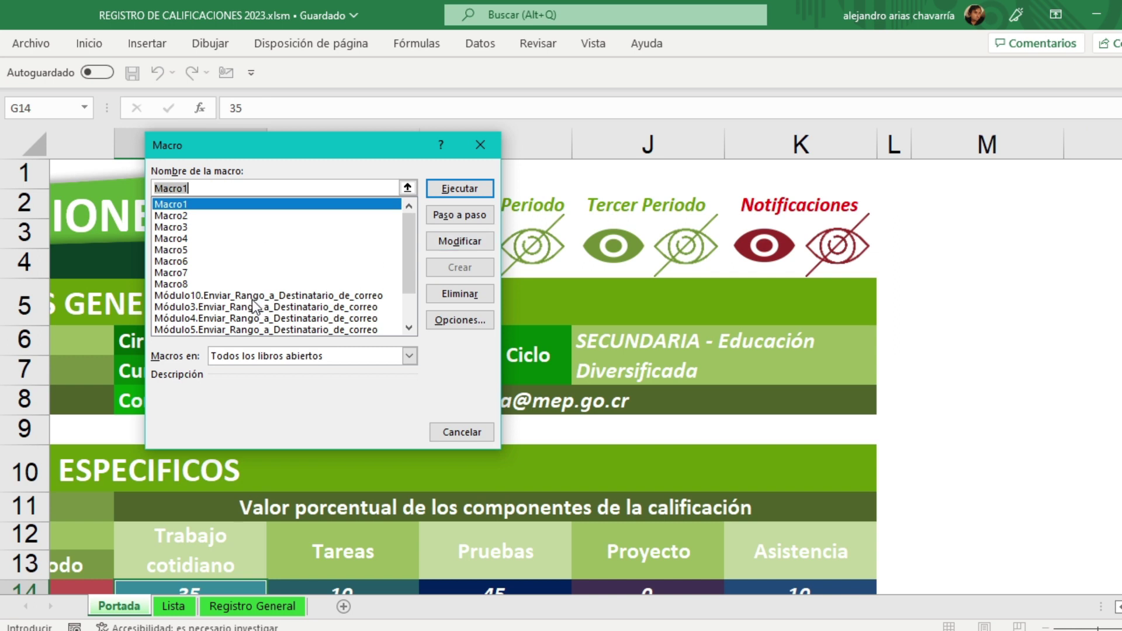
click(252, 297)
click(247, 308)
click(247, 318)
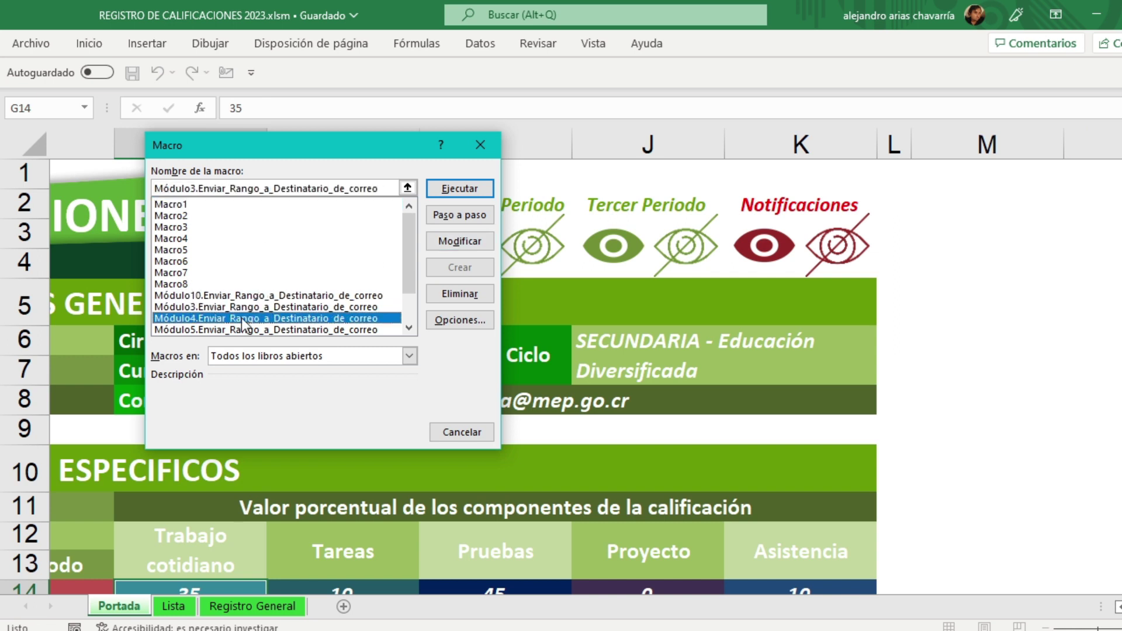
drag(414, 234, 411, 268)
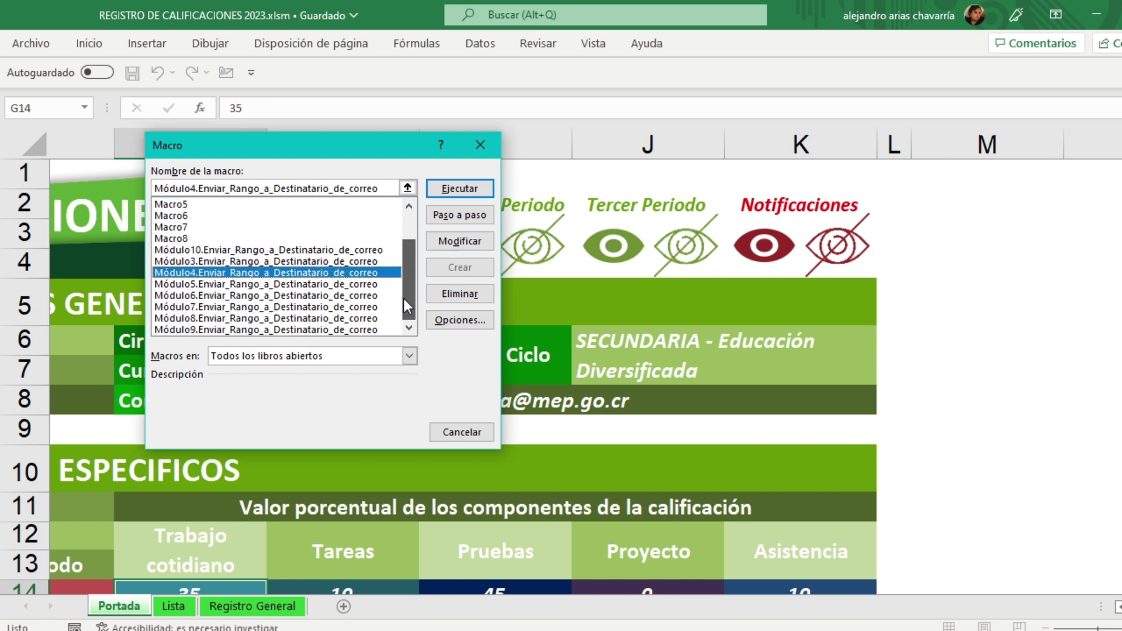
click(246, 286)
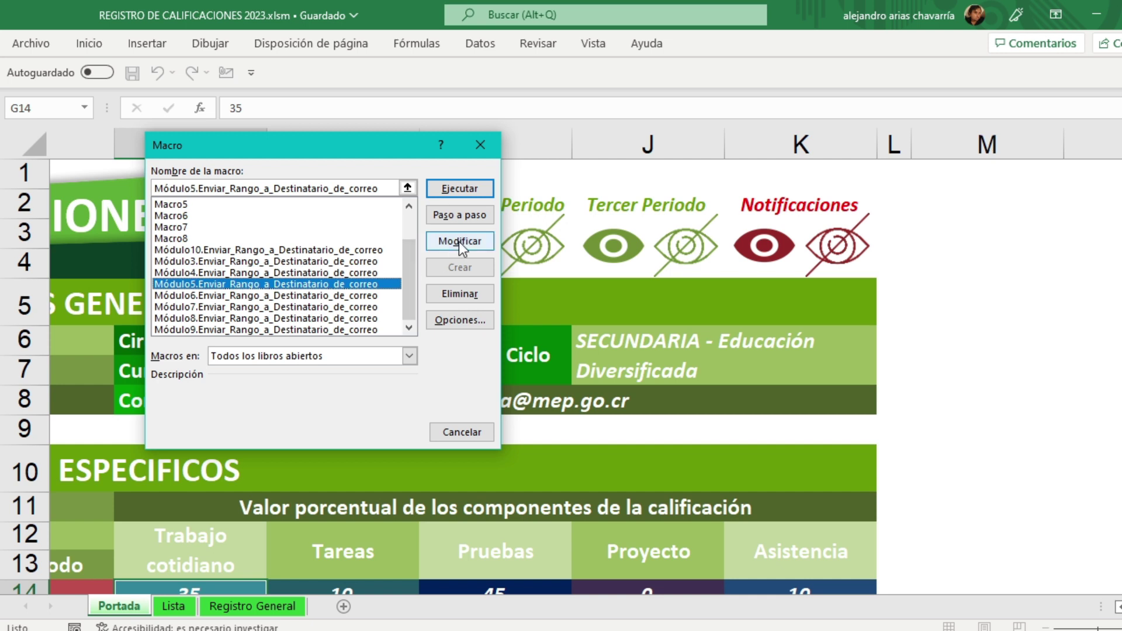
click(460, 241)
double_click(299, 282)
Step: Replace Módulo5's loop limit 2 with 5, then close the code and return to Excel
text(5)
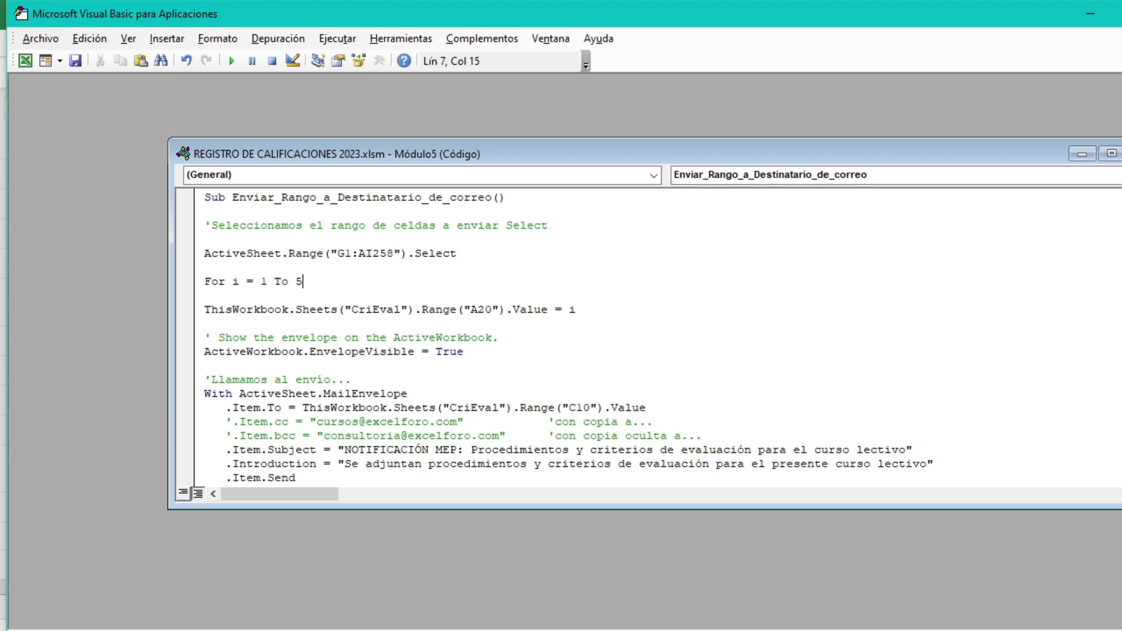
key(ctrl+F4)
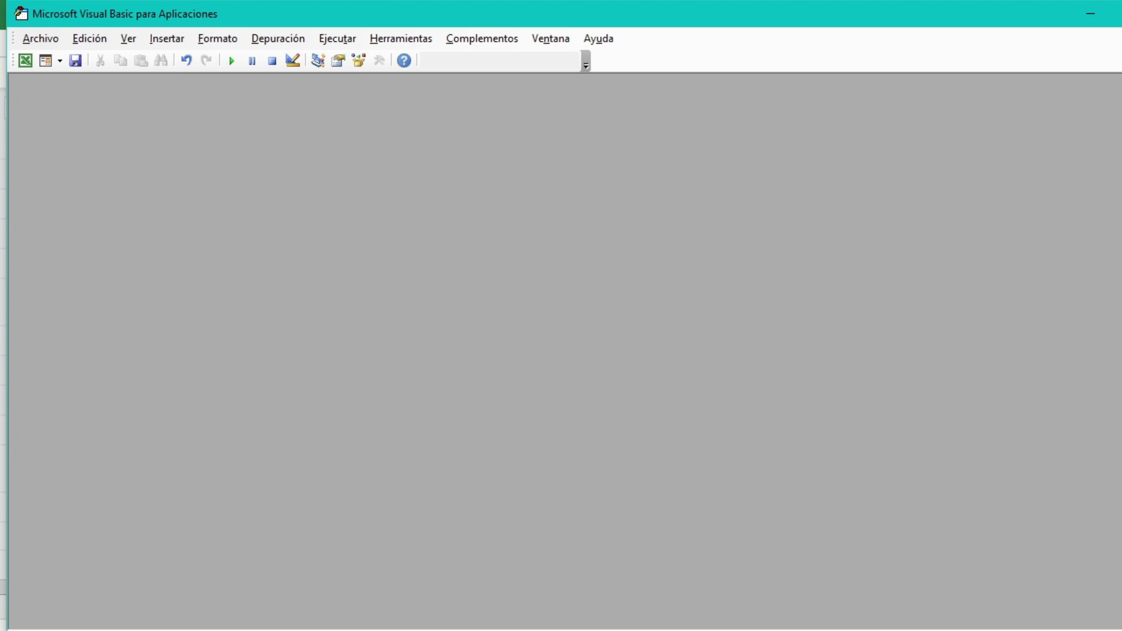
key(alt+F11)
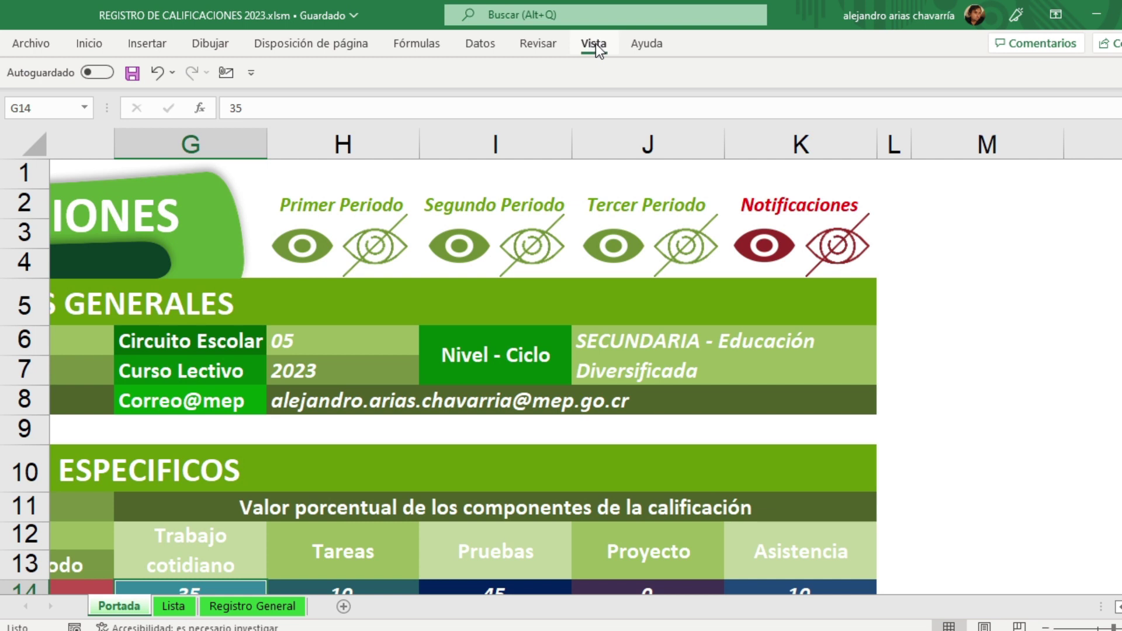
Step: Change the Módulo6 mail macro's loop limit from 40 to 5
click(594, 43)
click(1116, 120)
click(1052, 133)
scroll(402, 292, down, 2)
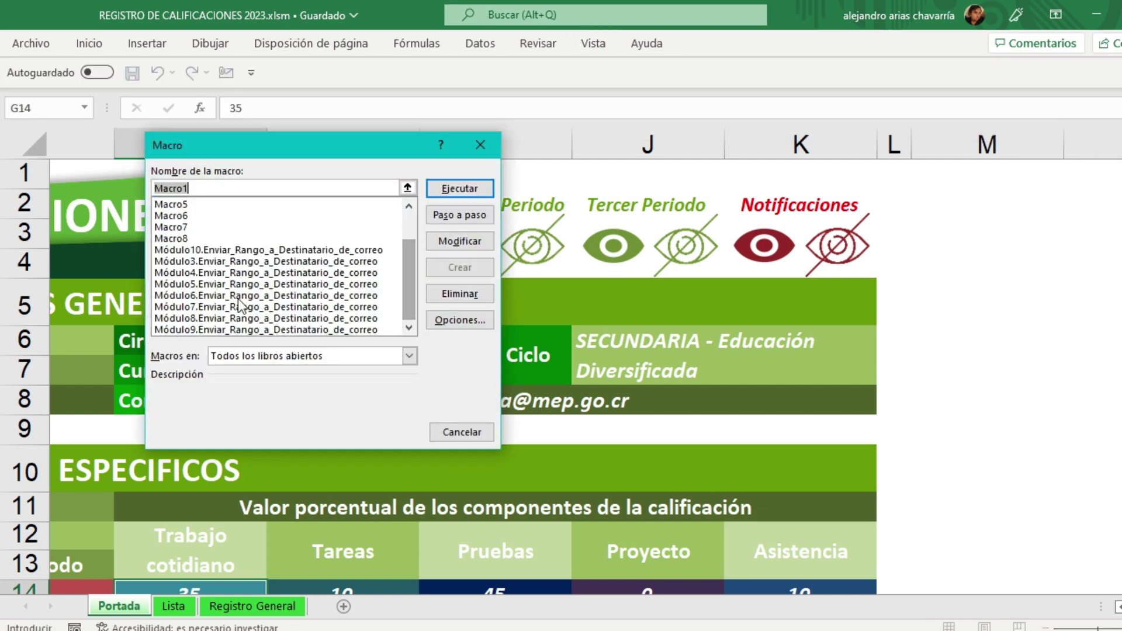
click(213, 295)
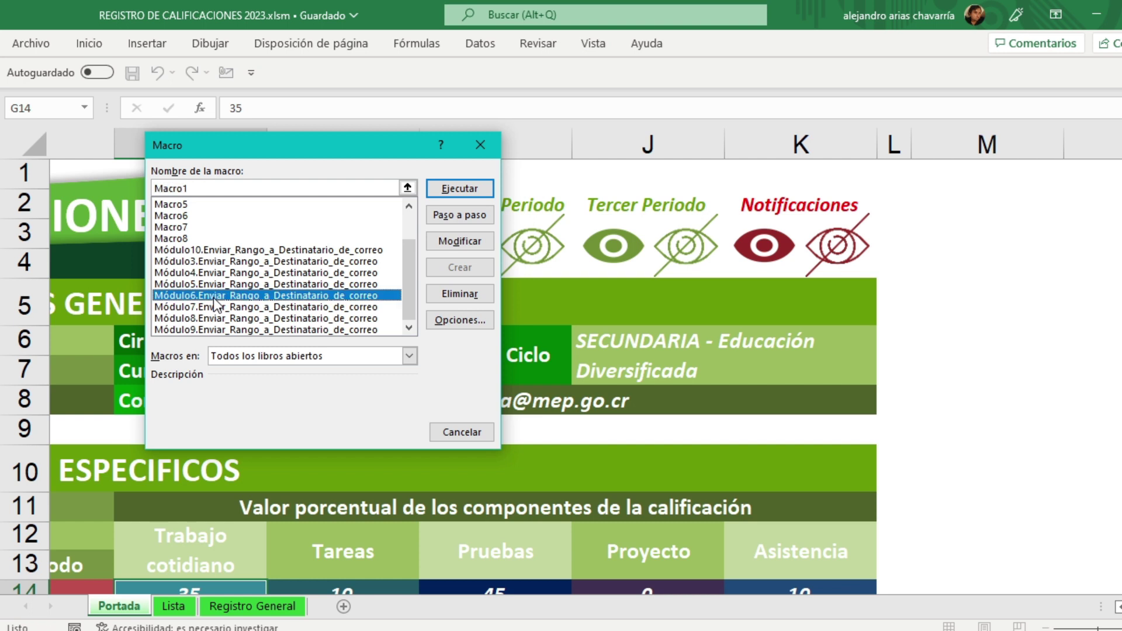
click(465, 243)
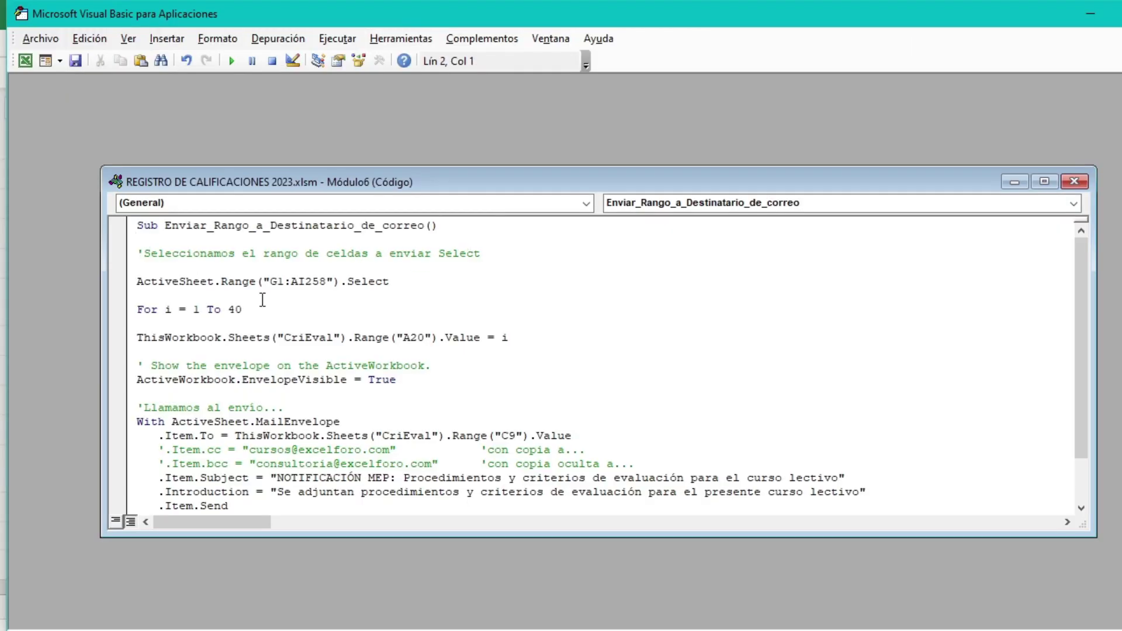
drag(242, 310, 230, 312)
text(5)
click(1078, 183)
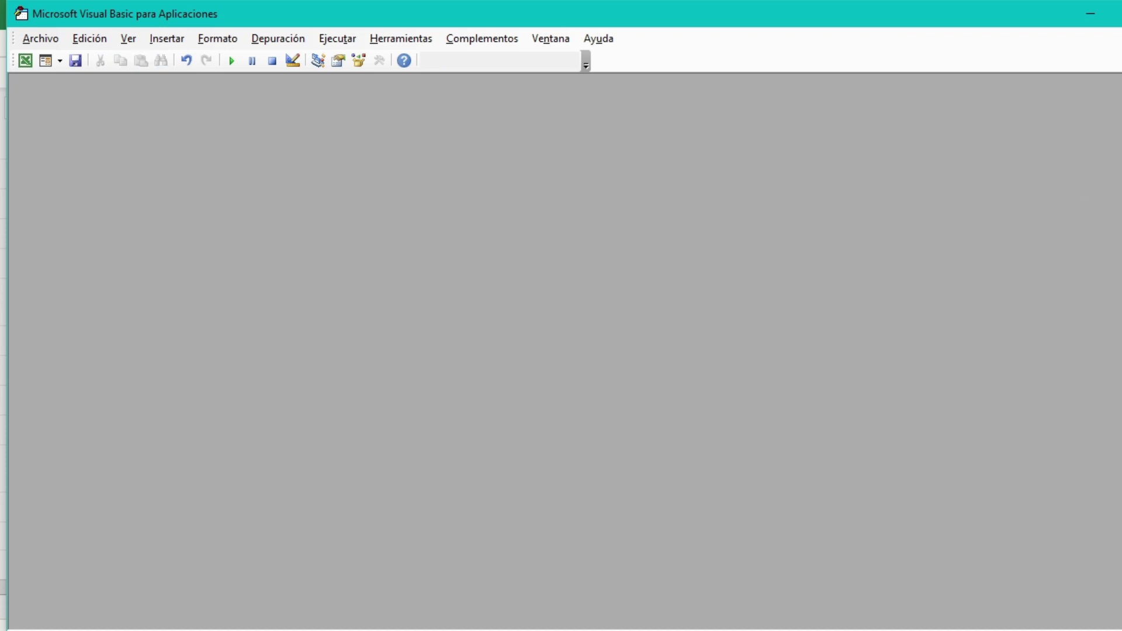
key(alt+F11)
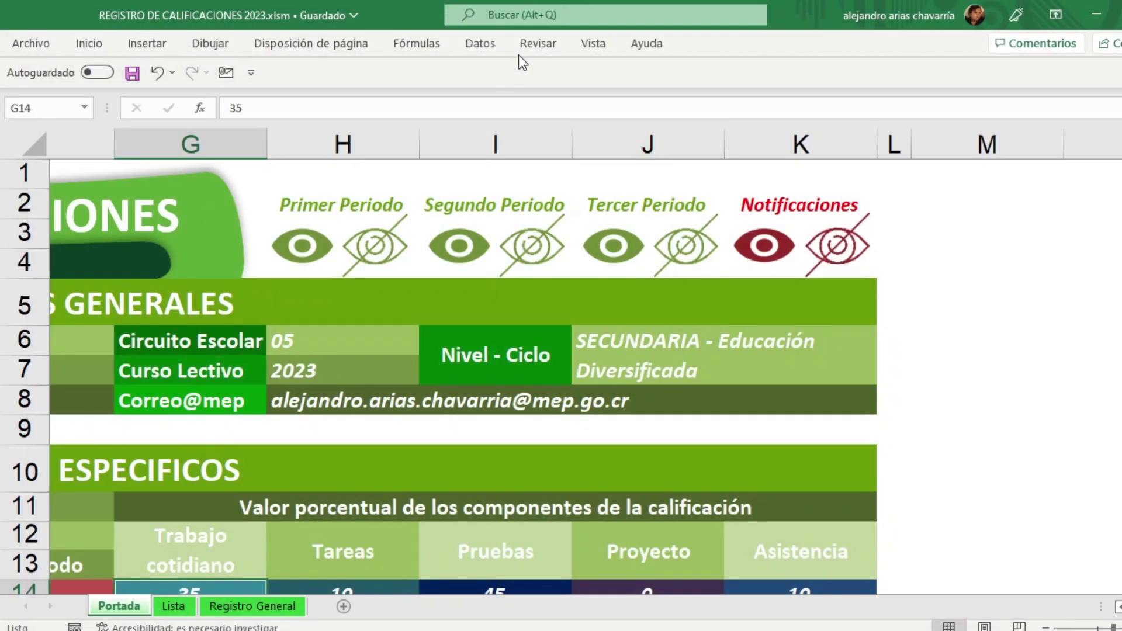
Step: Change the Módulo7 mail macro's loop limit from 40 to 5
click(594, 45)
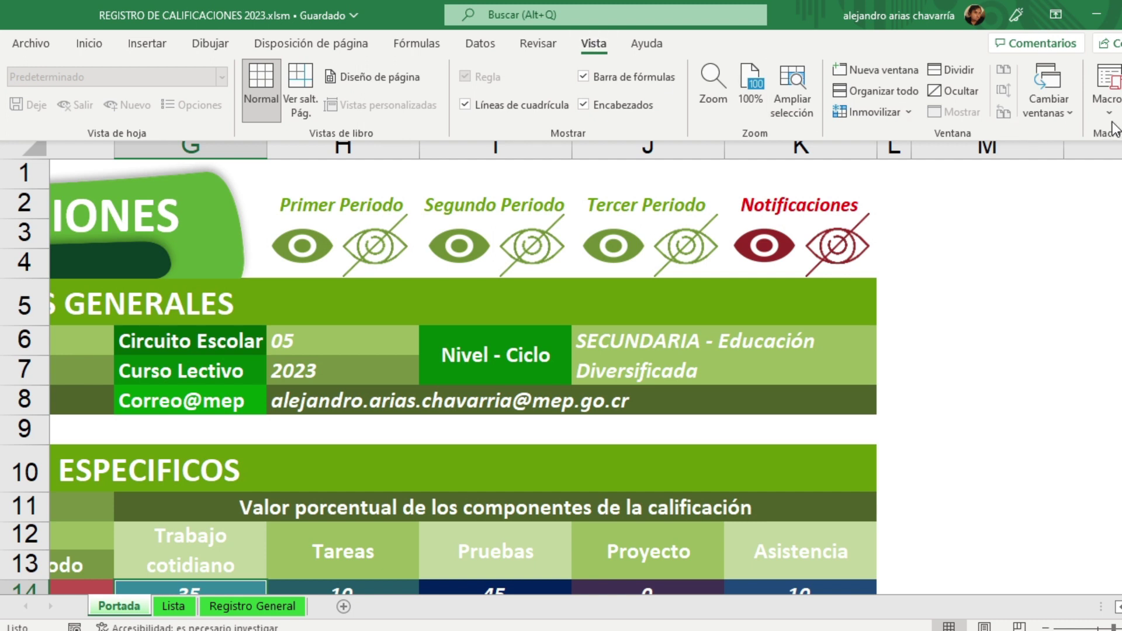
click(1108, 102)
click(1109, 138)
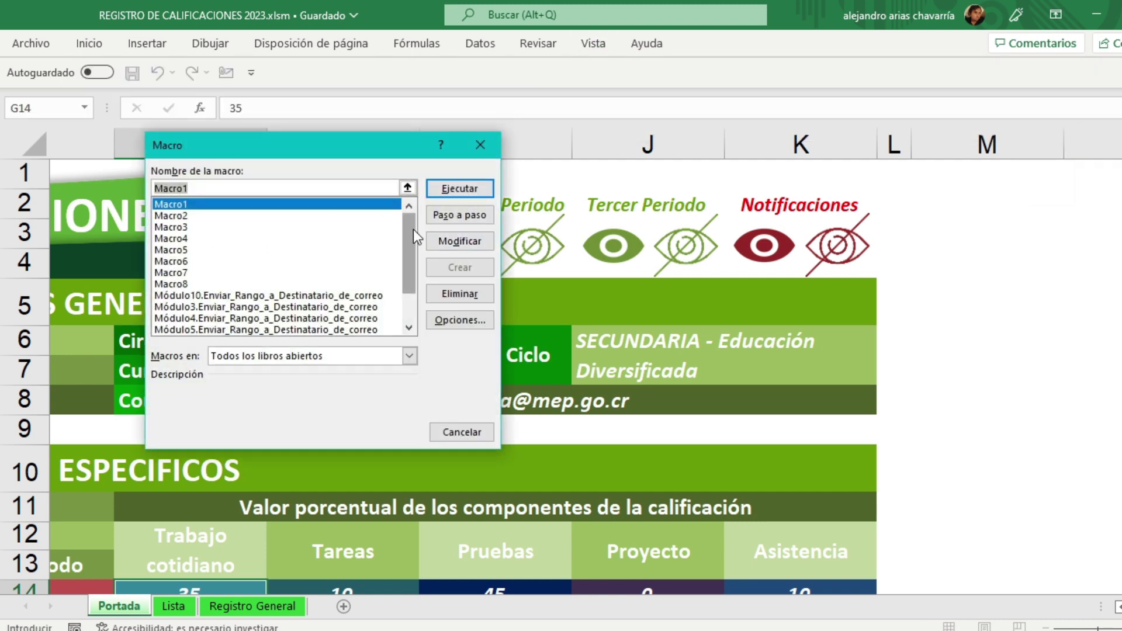
scroll(351, 257, down, 2)
click(208, 308)
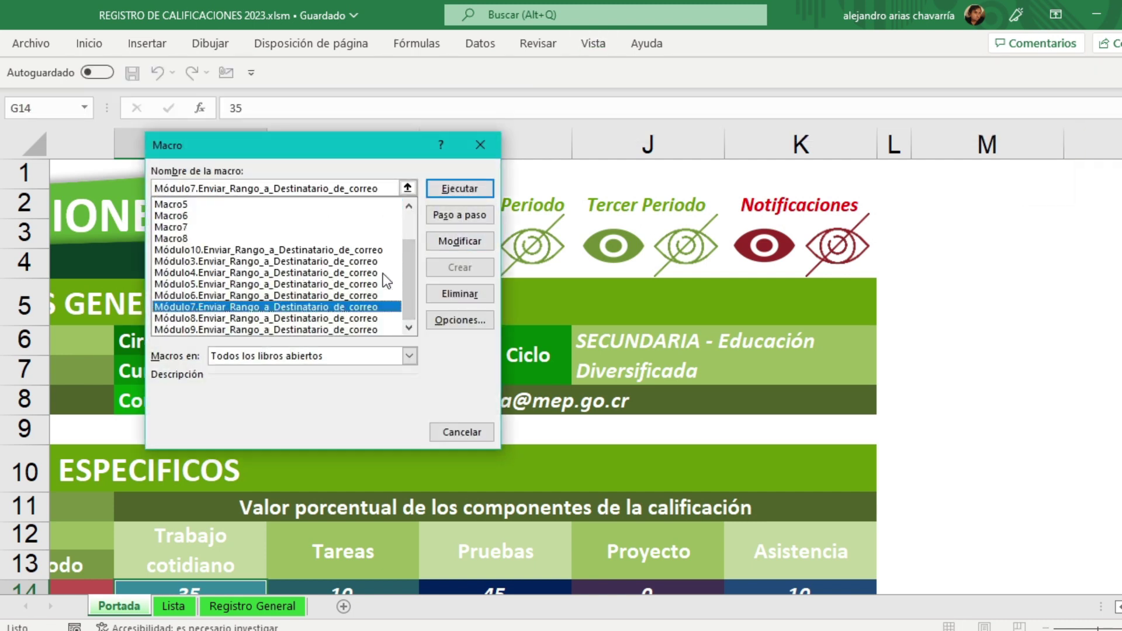
click(460, 241)
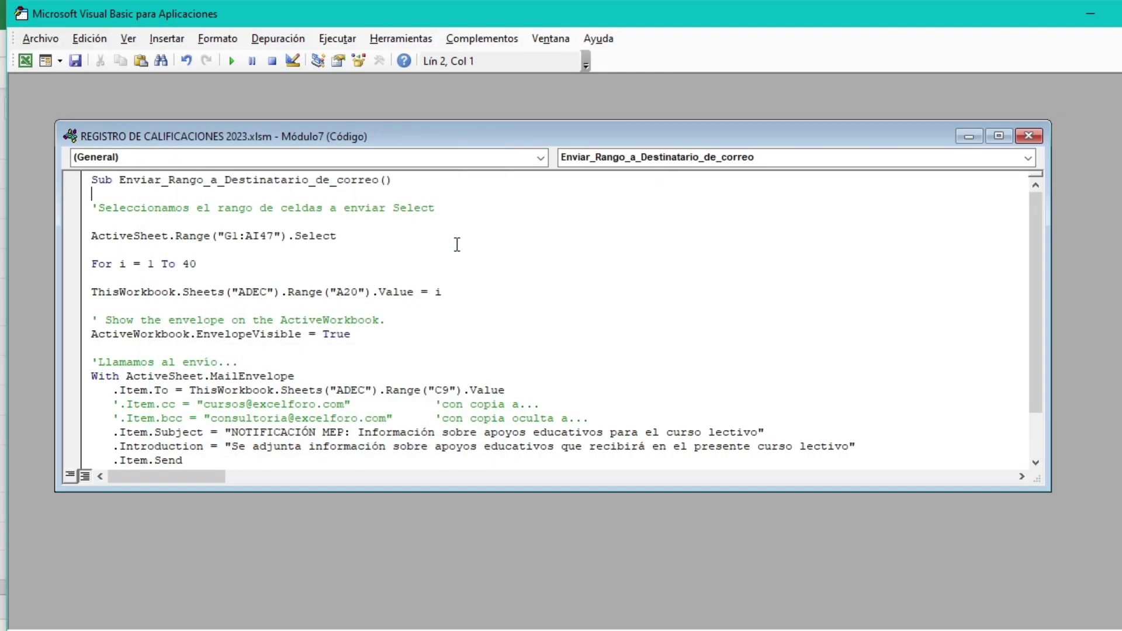
drag(196, 263, 183, 264)
text(5)
click(1030, 139)
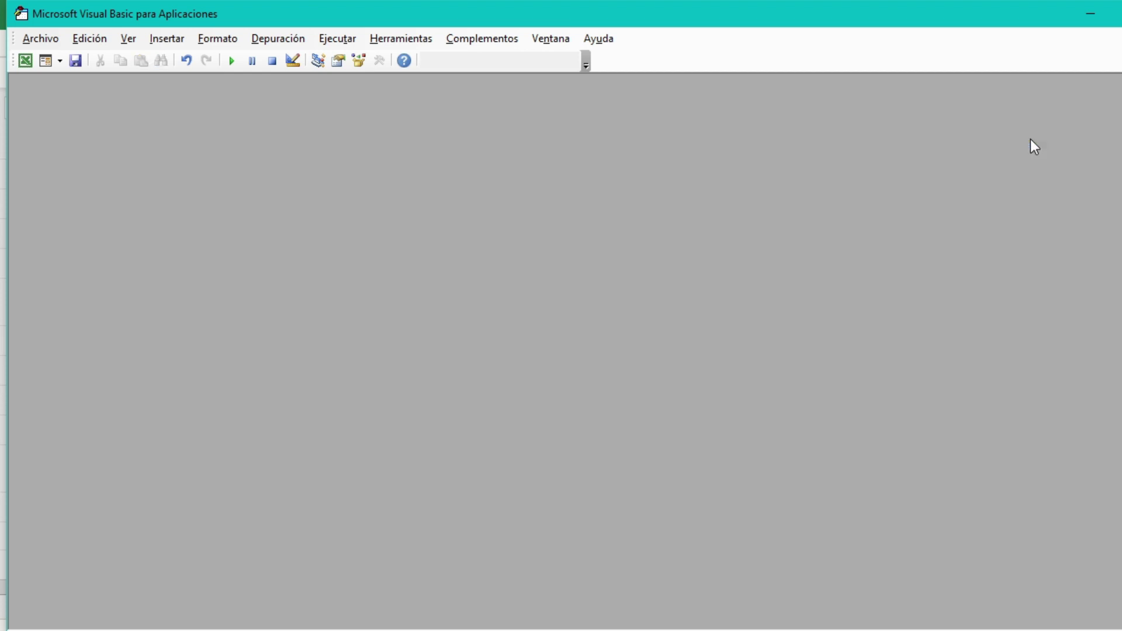
key(alt+F11)
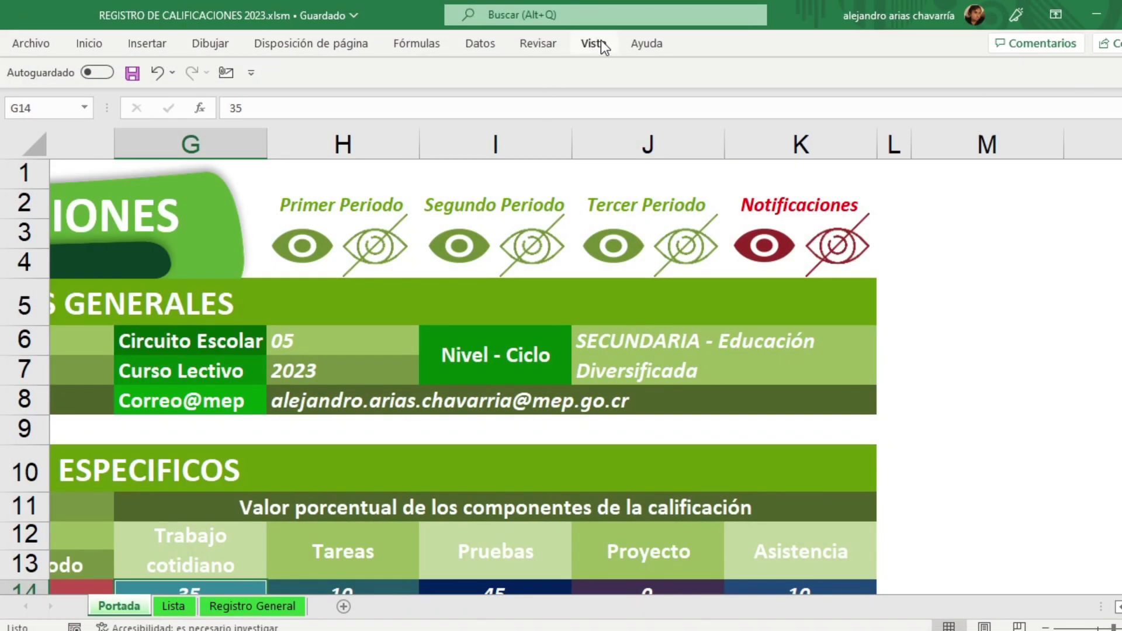
Step: Change the Módulo8 mail macro's loop limit from 40 to 5
click(597, 43)
click(1108, 108)
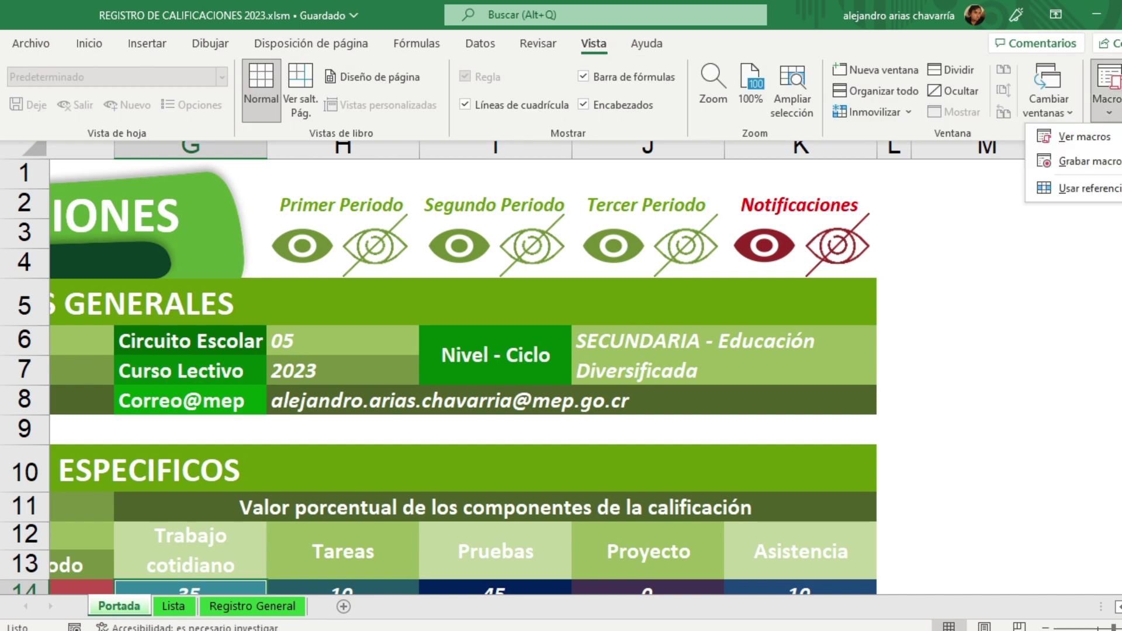
click(1087, 137)
scroll(410, 234, down, 2)
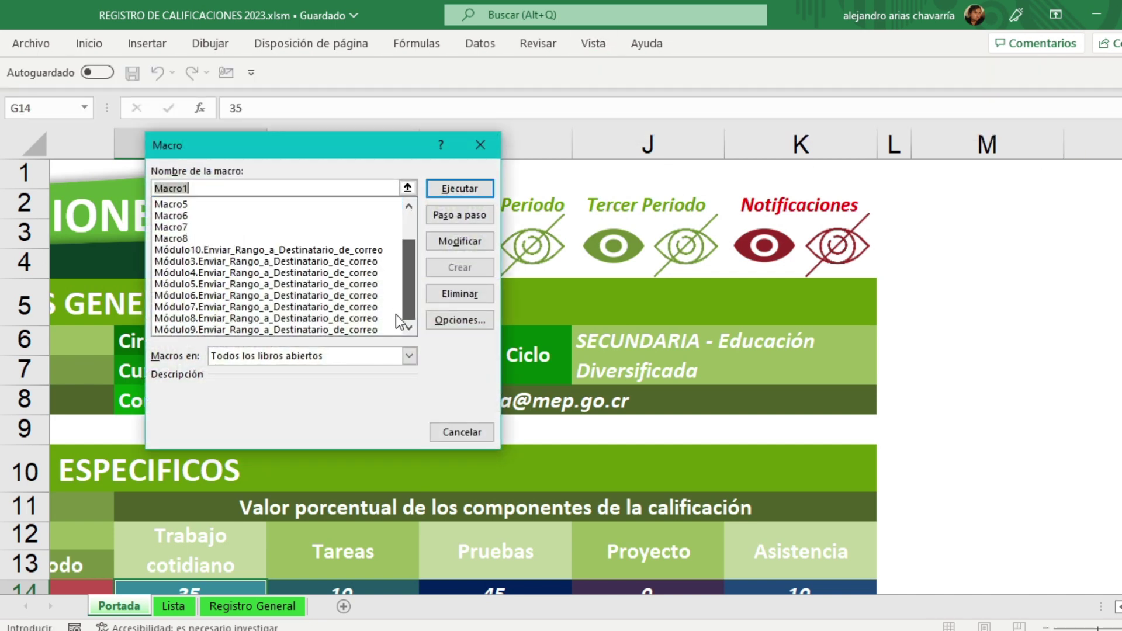
click(219, 318)
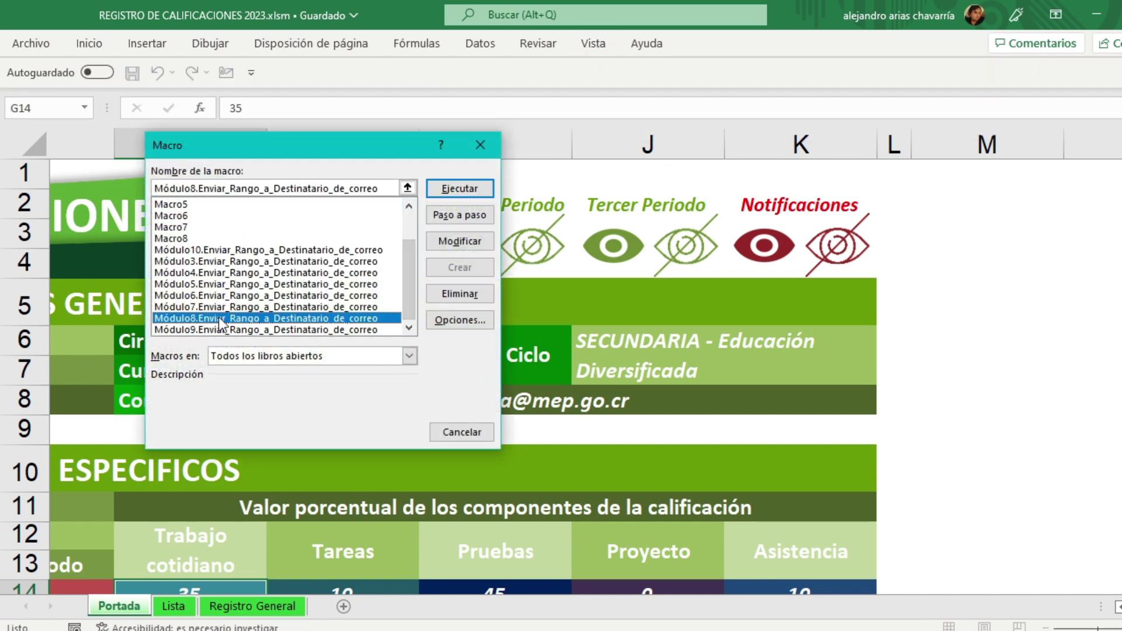
click(469, 241)
drag(198, 264, 182, 263)
text(5)
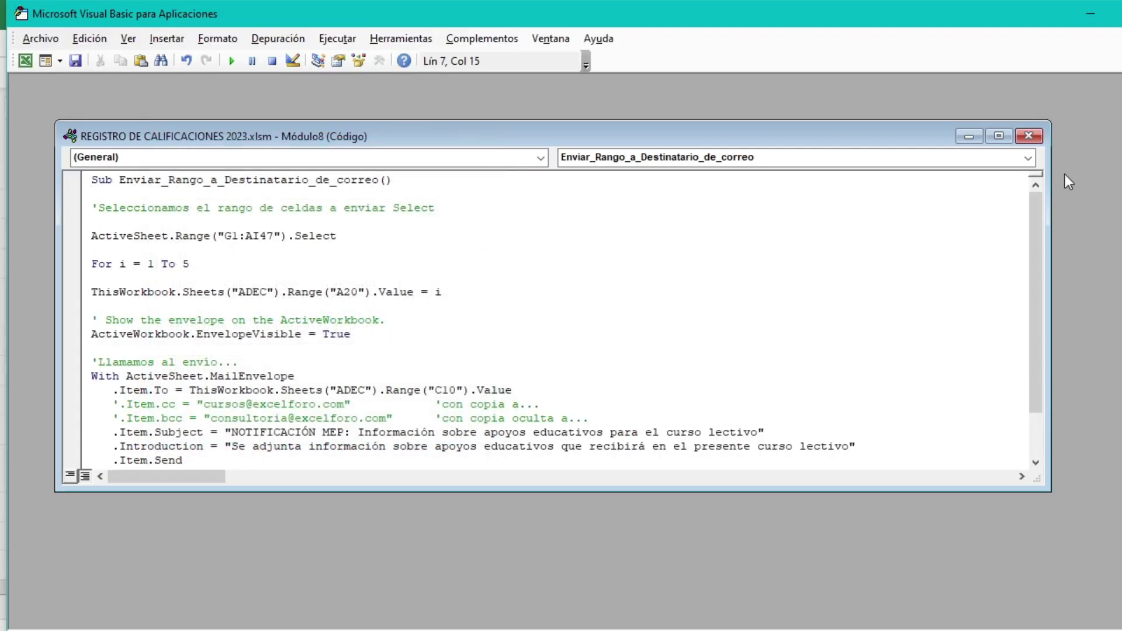
click(1029, 136)
key(alt+F11)
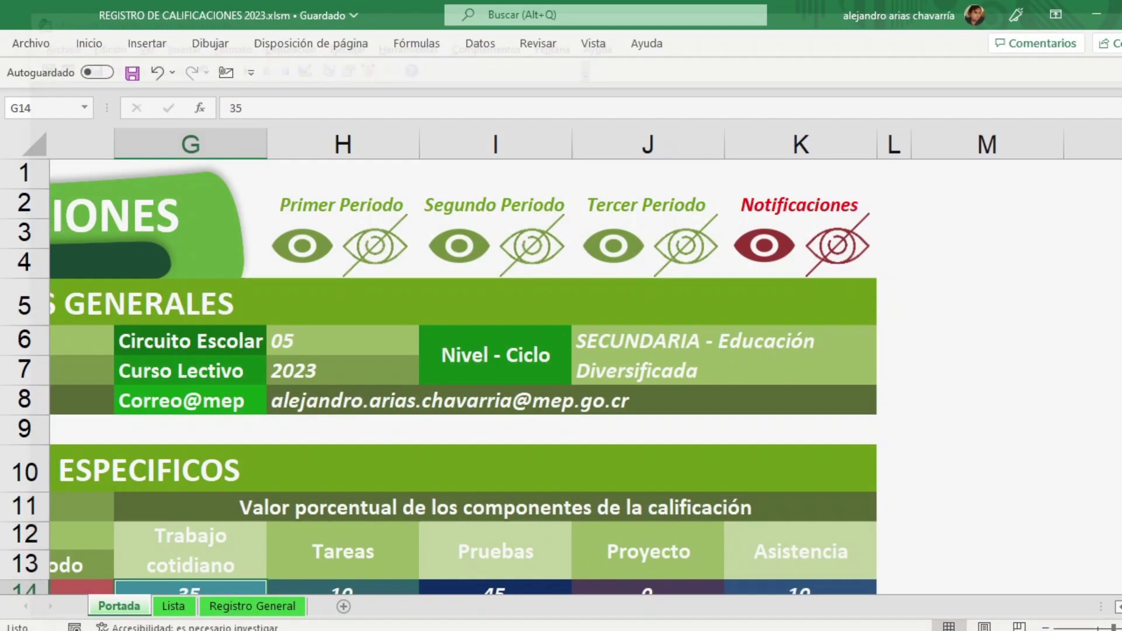
Step: Change the Módulo9 mail macro's loop limit from 40 to 5 and close the editor
click(593, 43)
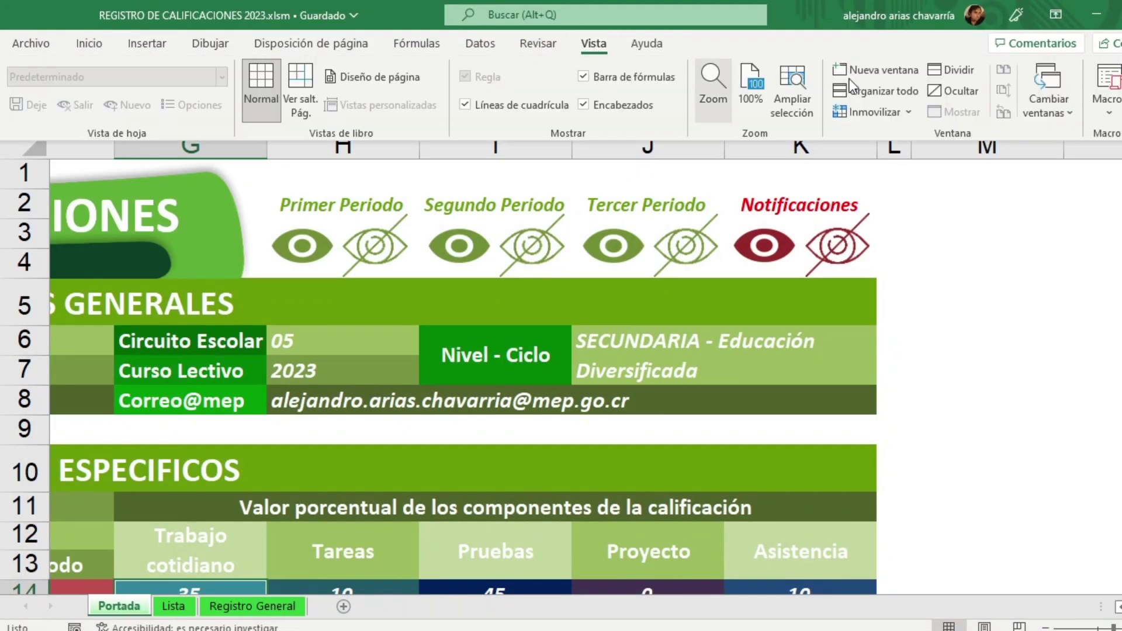
click(1107, 99)
click(1070, 136)
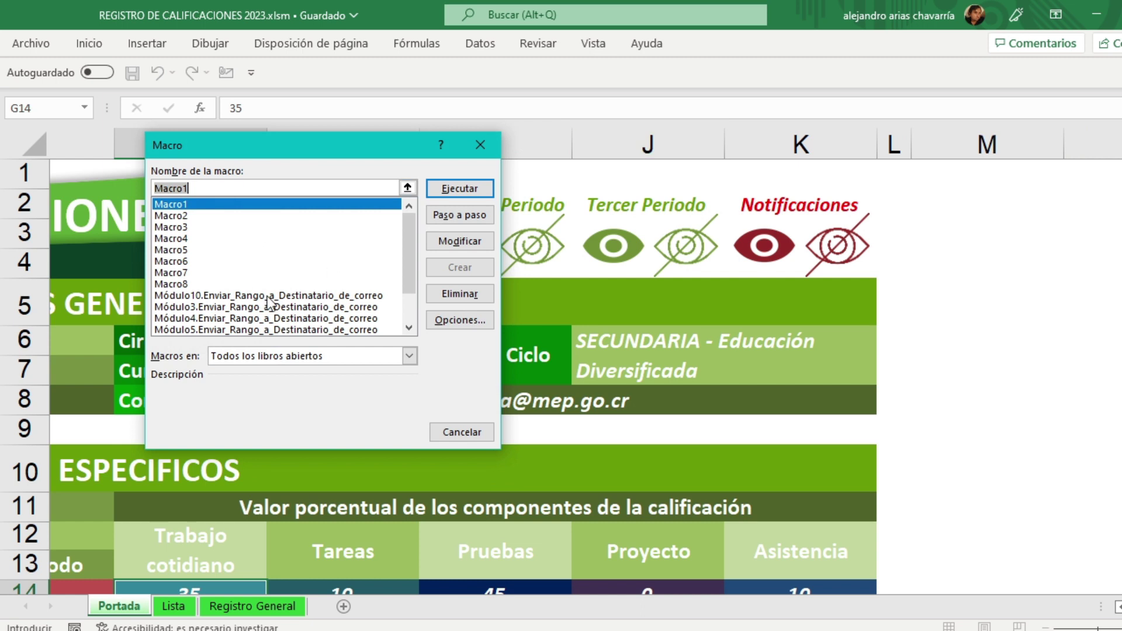
drag(409, 244, 395, 318)
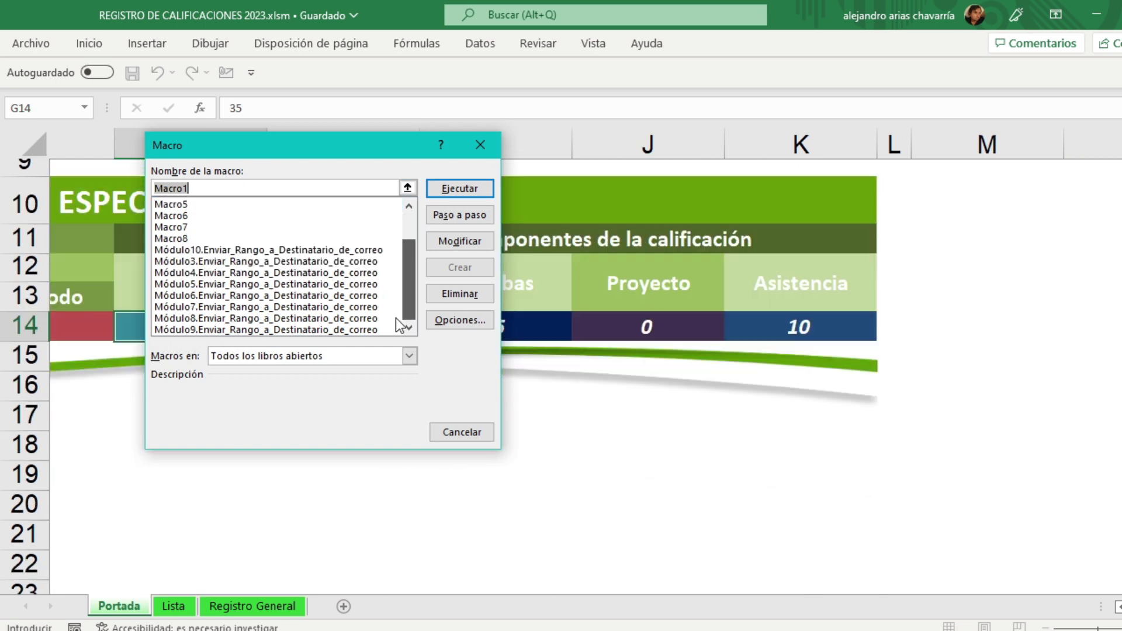
click(279, 328)
click(461, 244)
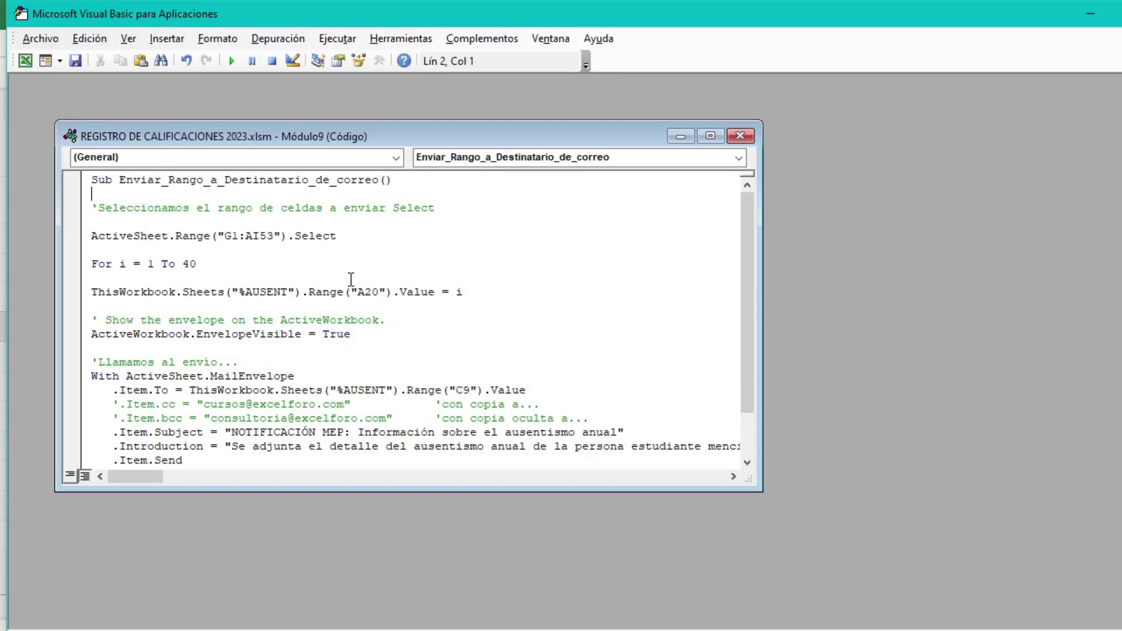
drag(197, 265, 183, 265)
text(5)
click(740, 136)
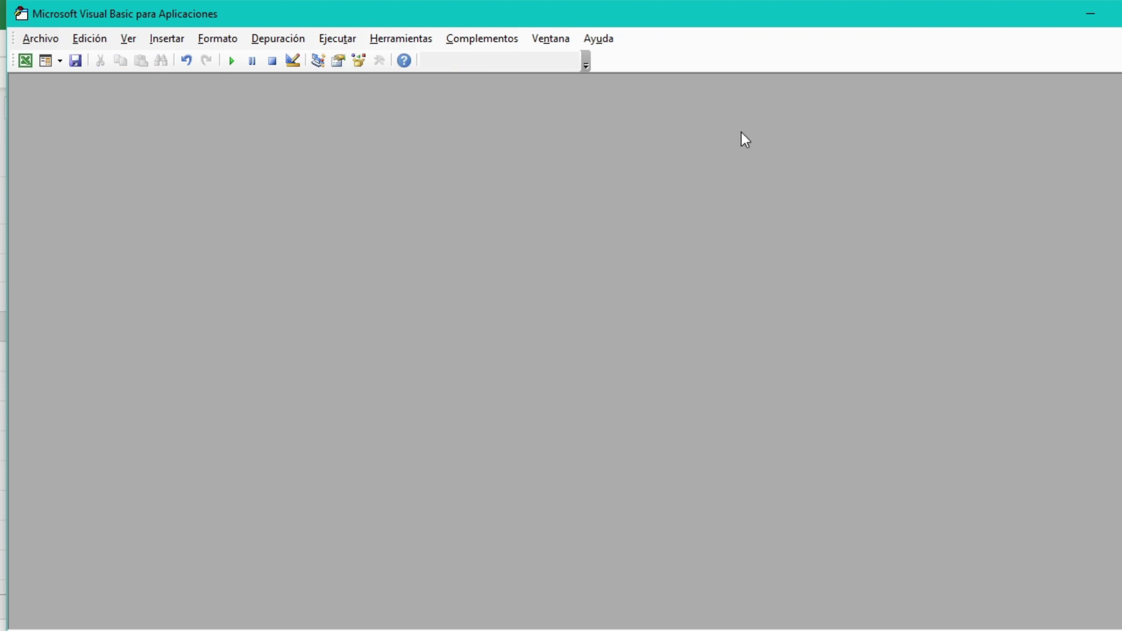
click(1115, 13)
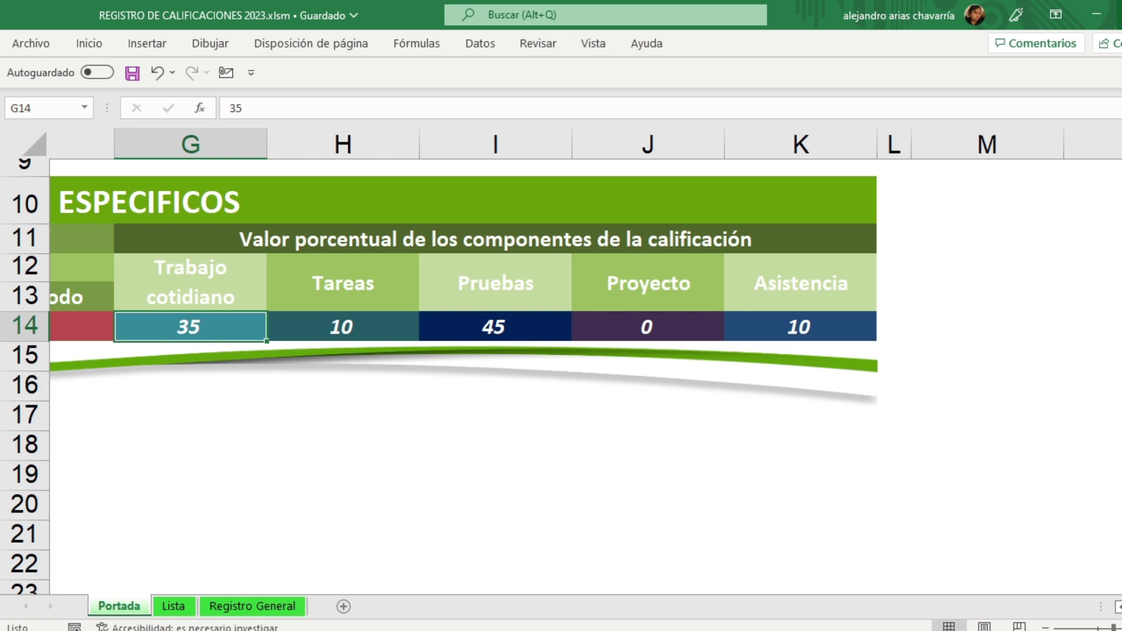
Step: Zoom out to view the whole Portada cover sheet, then save the workbook
scroll(550, 380, up, 3)
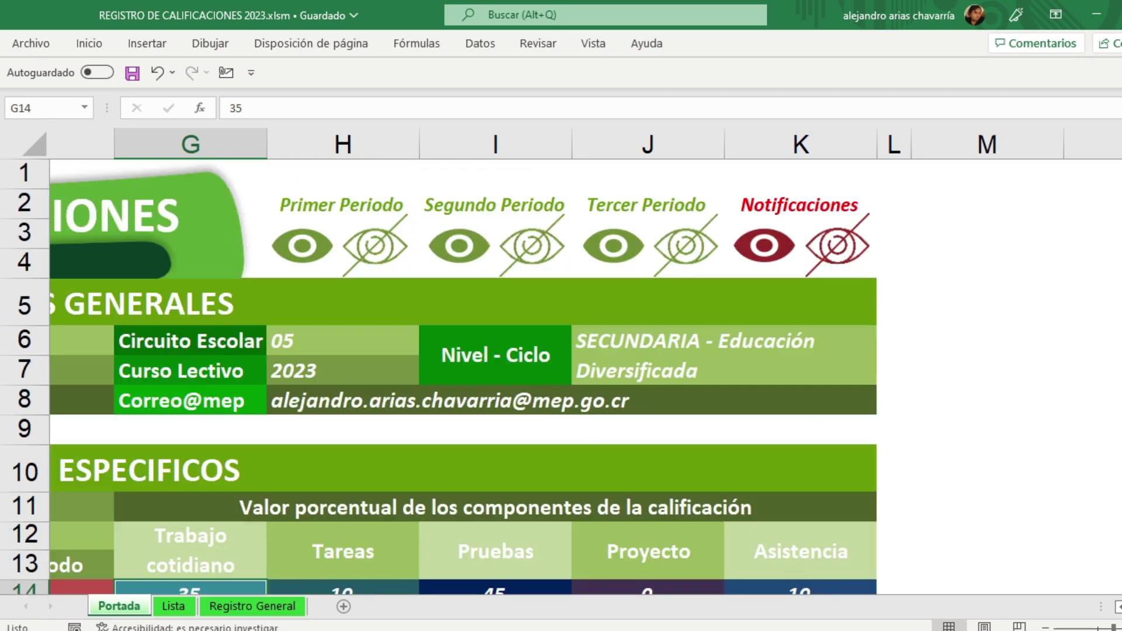
click(1046, 627)
click(1047, 627)
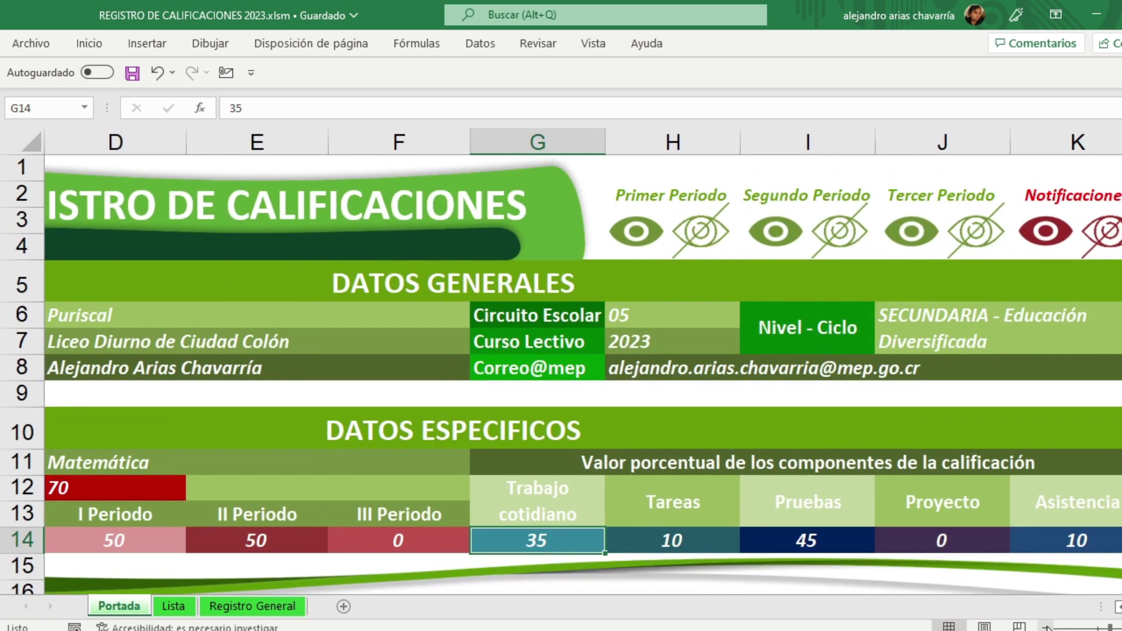
click(1046, 627)
click(1047, 627)
click(1046, 628)
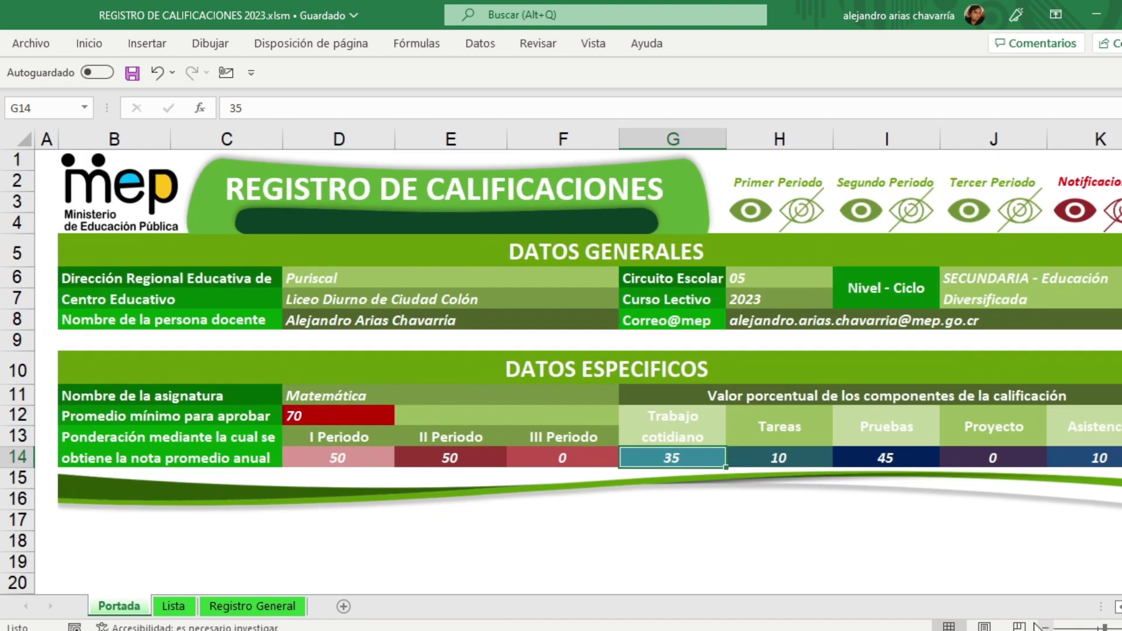
scroll(1115, 584, right, 3)
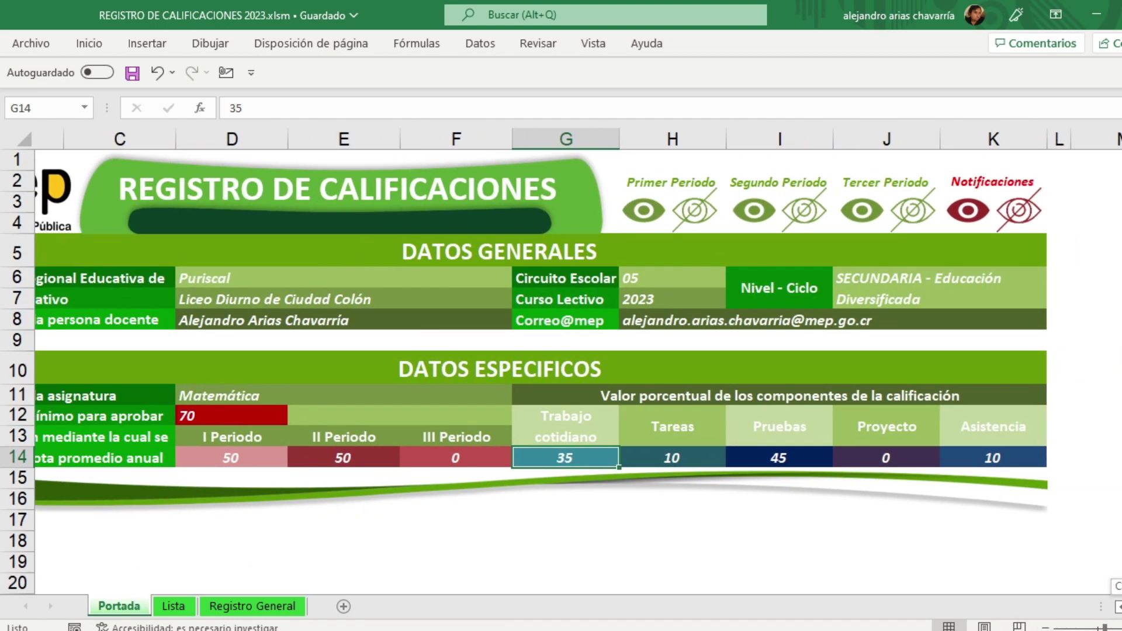
scroll(935, 550, left, 1)
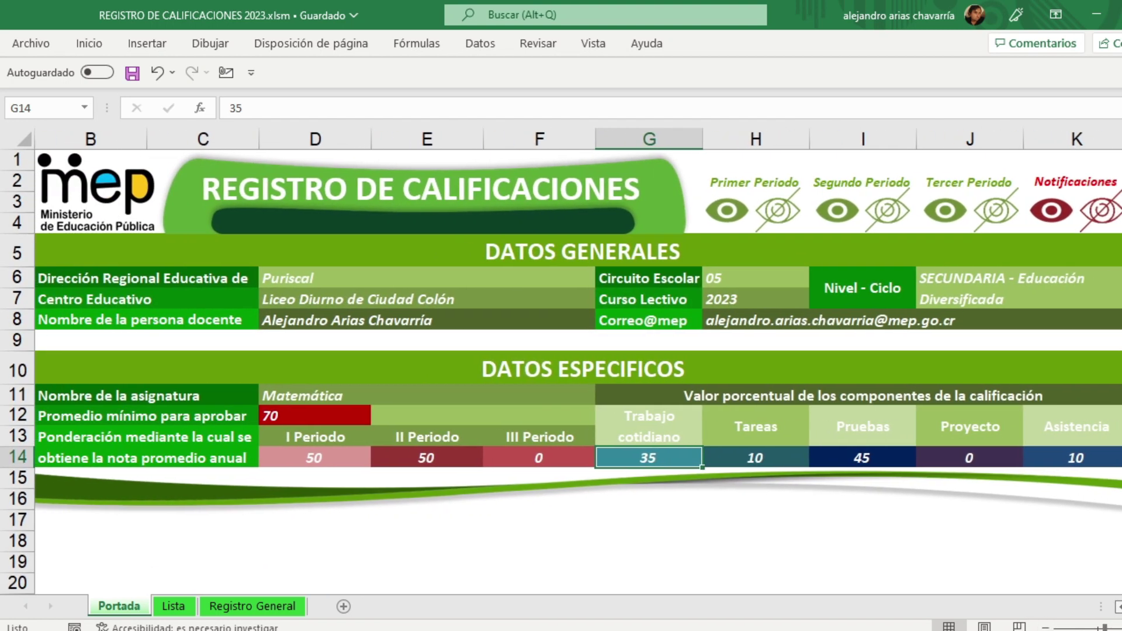
click(130, 73)
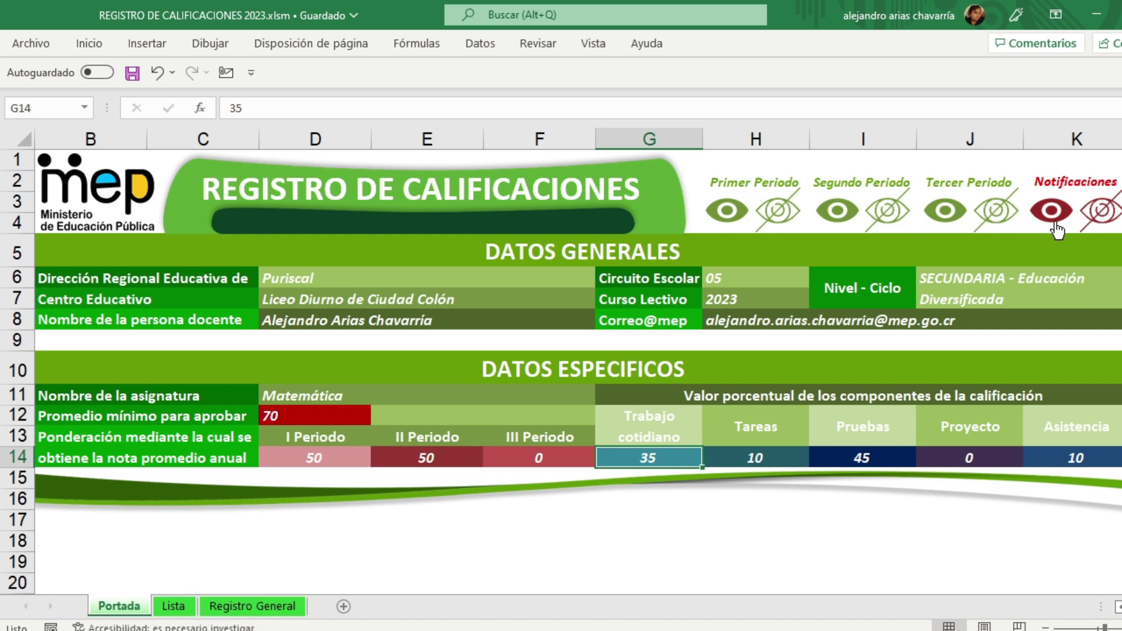
Step: Open the Módulo10 mail macro, confirm its loop limit is 5, and close the code
click(594, 44)
click(1105, 109)
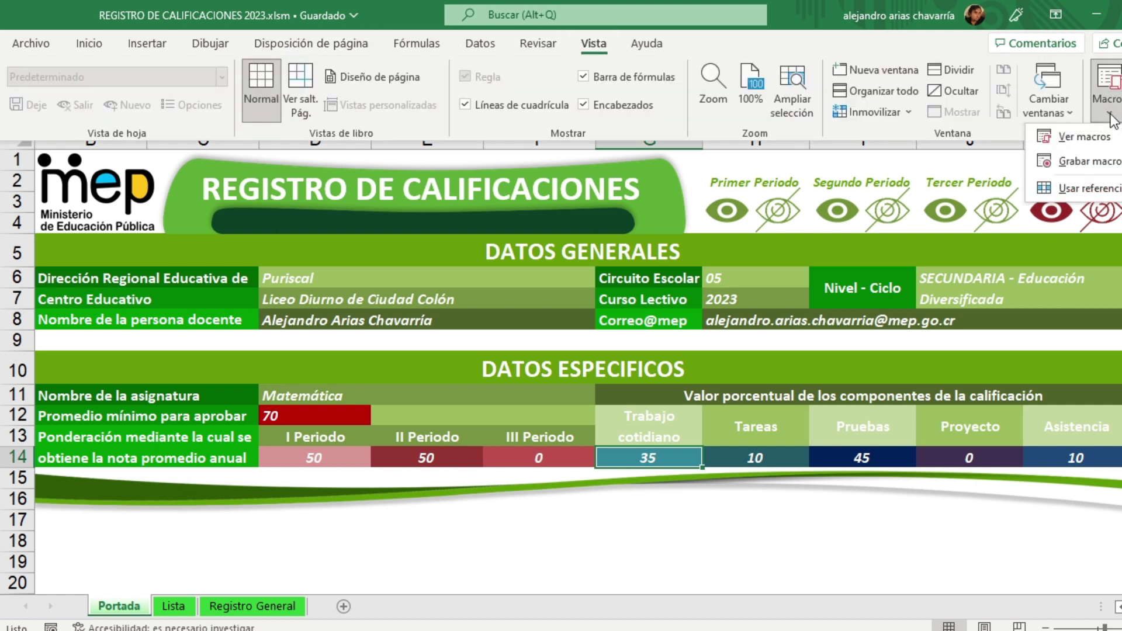
click(1084, 137)
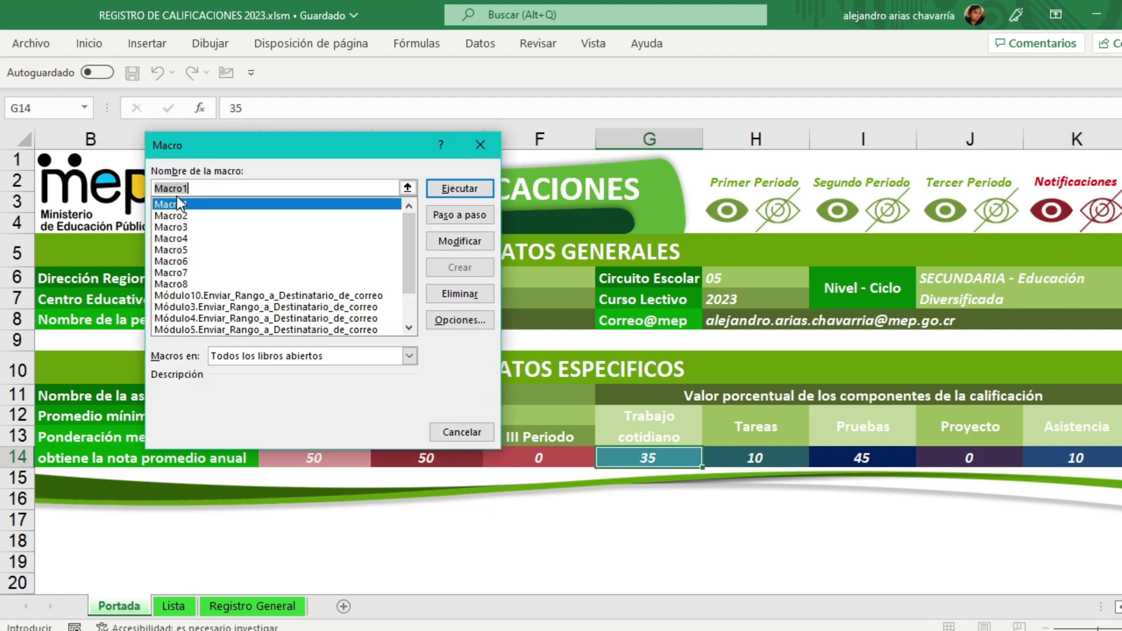
click(180, 285)
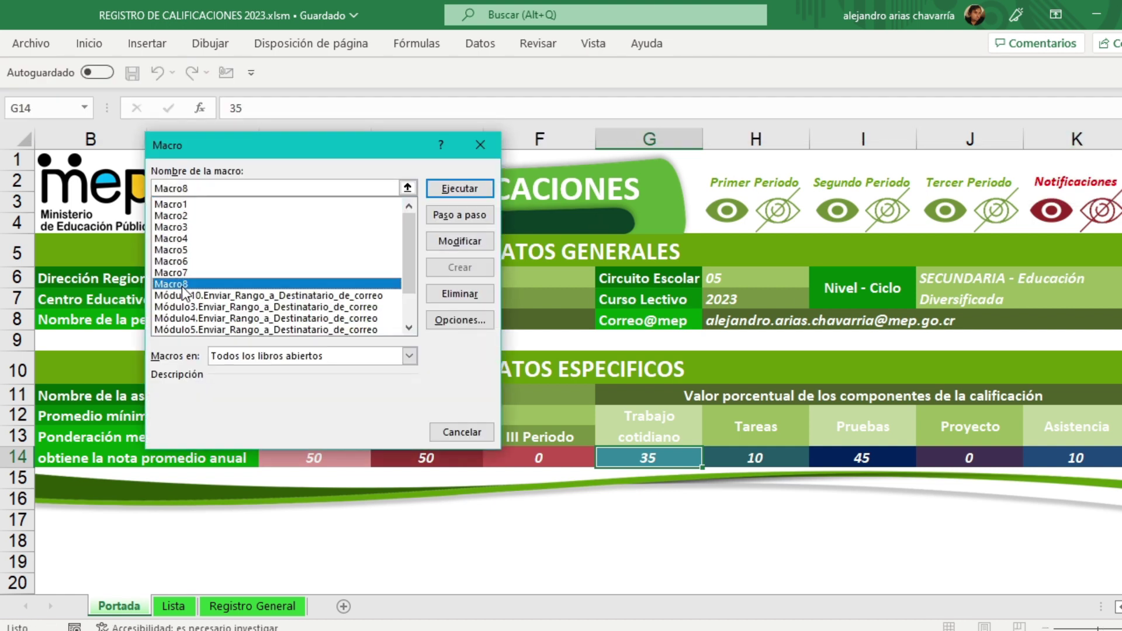
drag(405, 230, 405, 271)
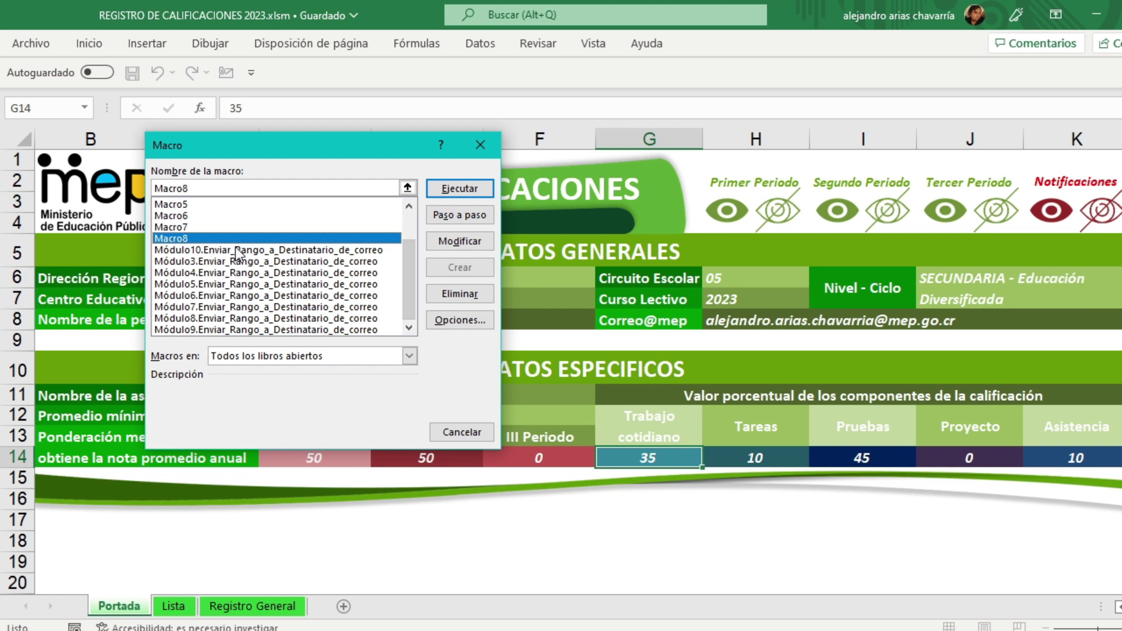
click(351, 252)
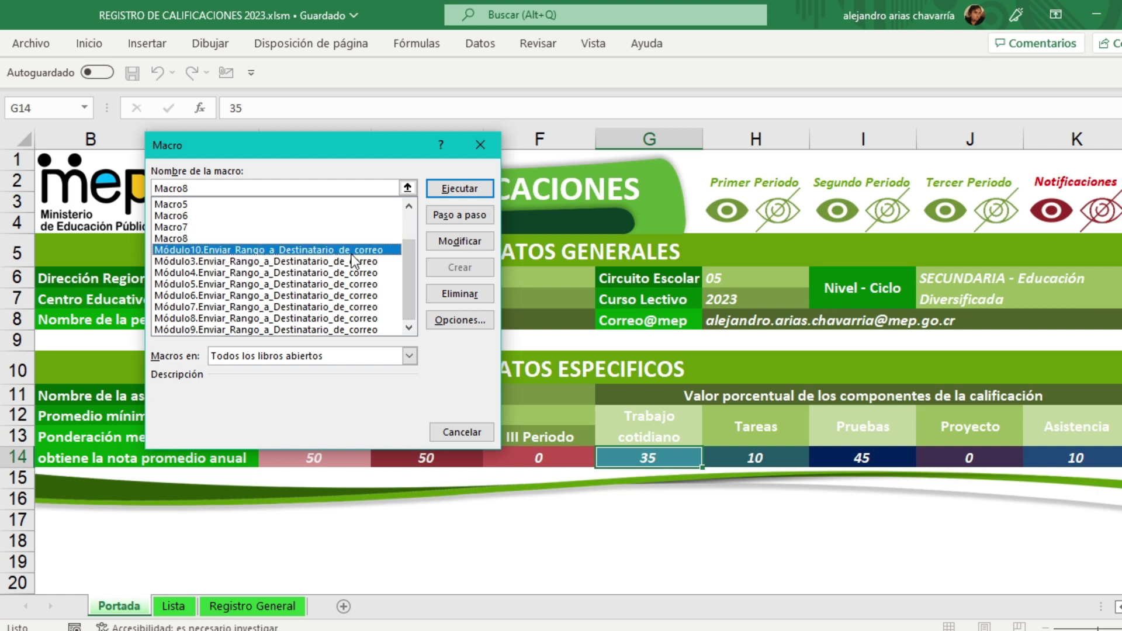
click(458, 240)
drag(165, 237, 151, 236)
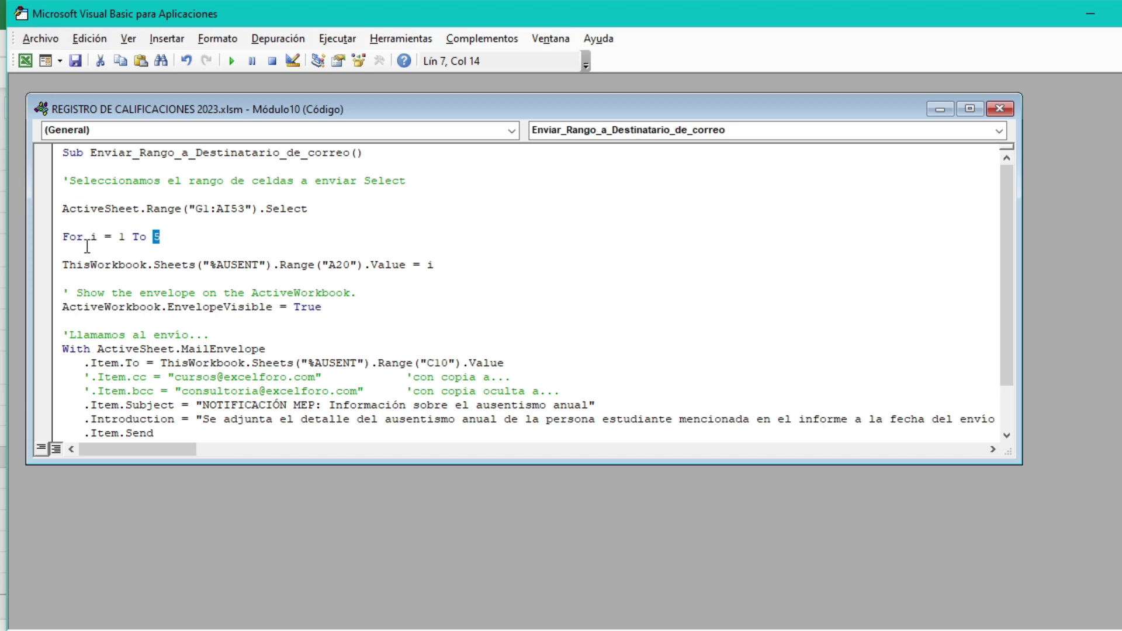
click(160, 236)
drag(154, 236, 160, 236)
click(1000, 108)
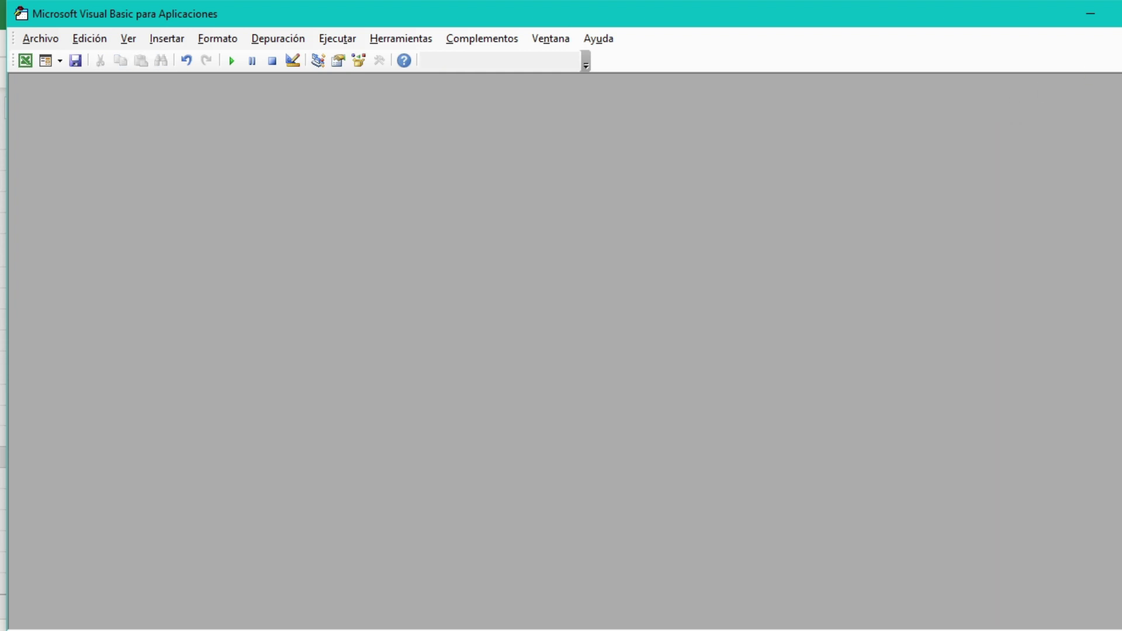
Step: Reveal the hidden notification sheets, view PC, CriEval, ADEC and %AUSENT, and return to Portada
click(1121, 14)
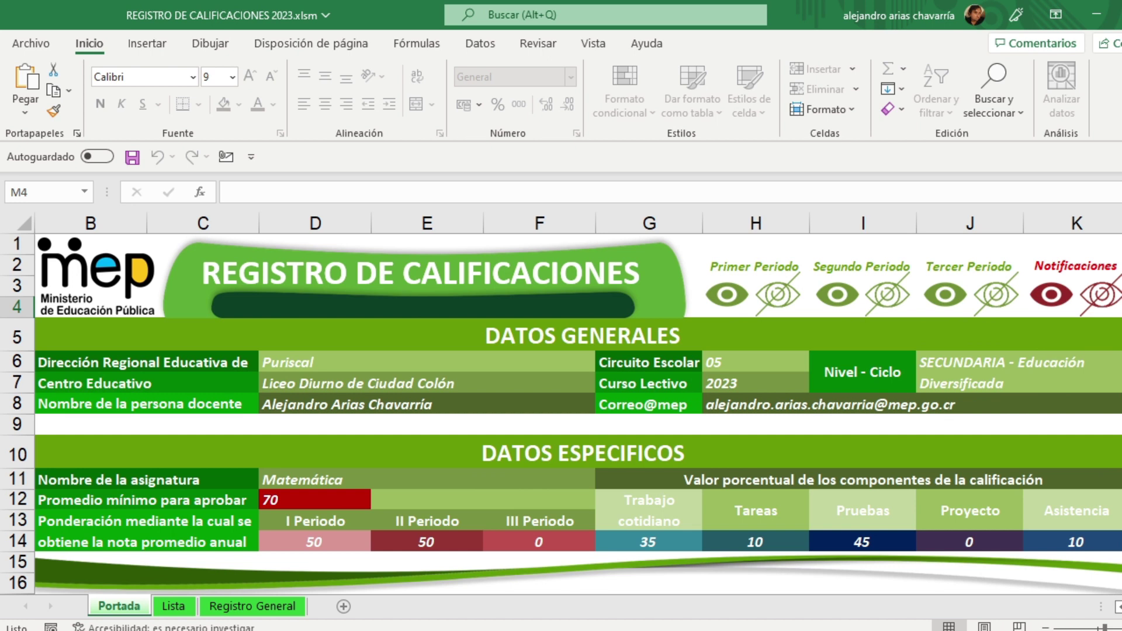
click(1055, 296)
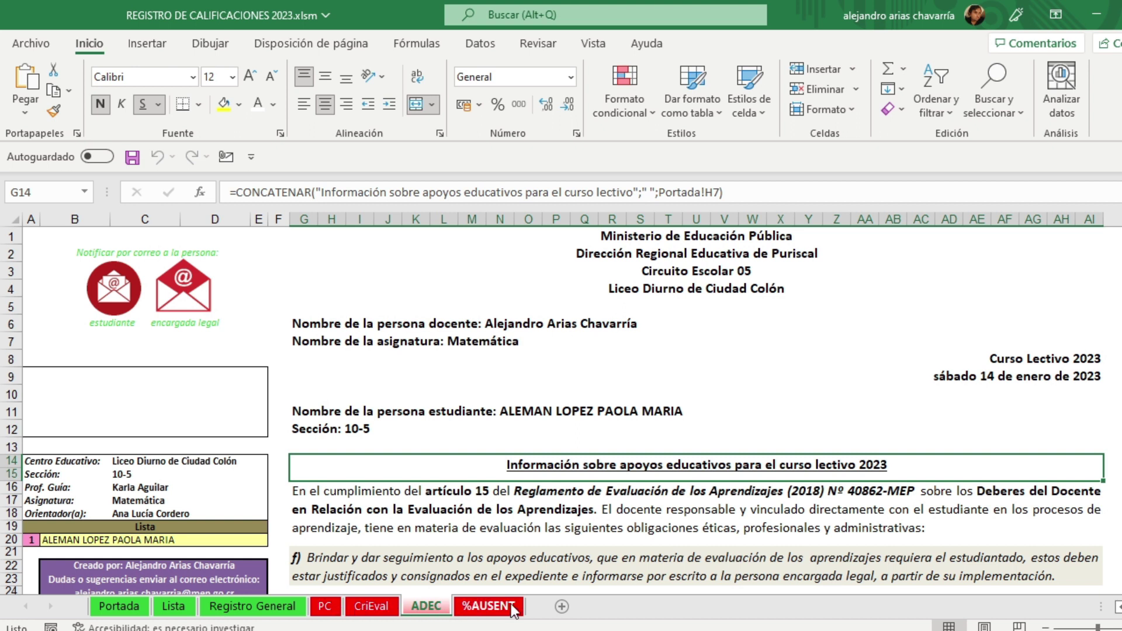
click(328, 609)
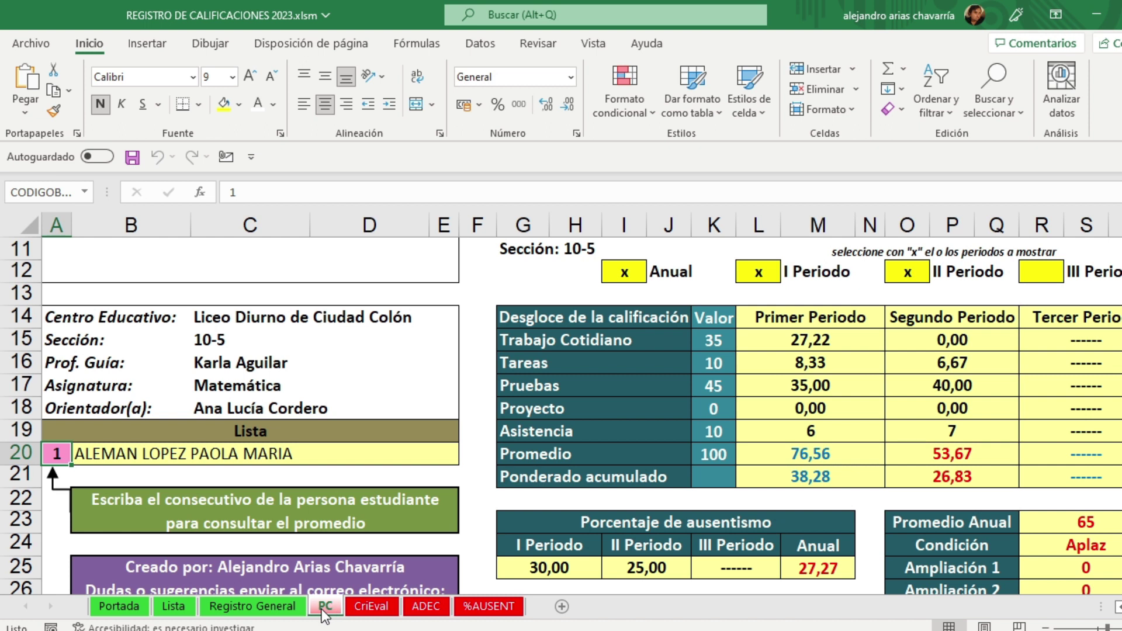
click(364, 609)
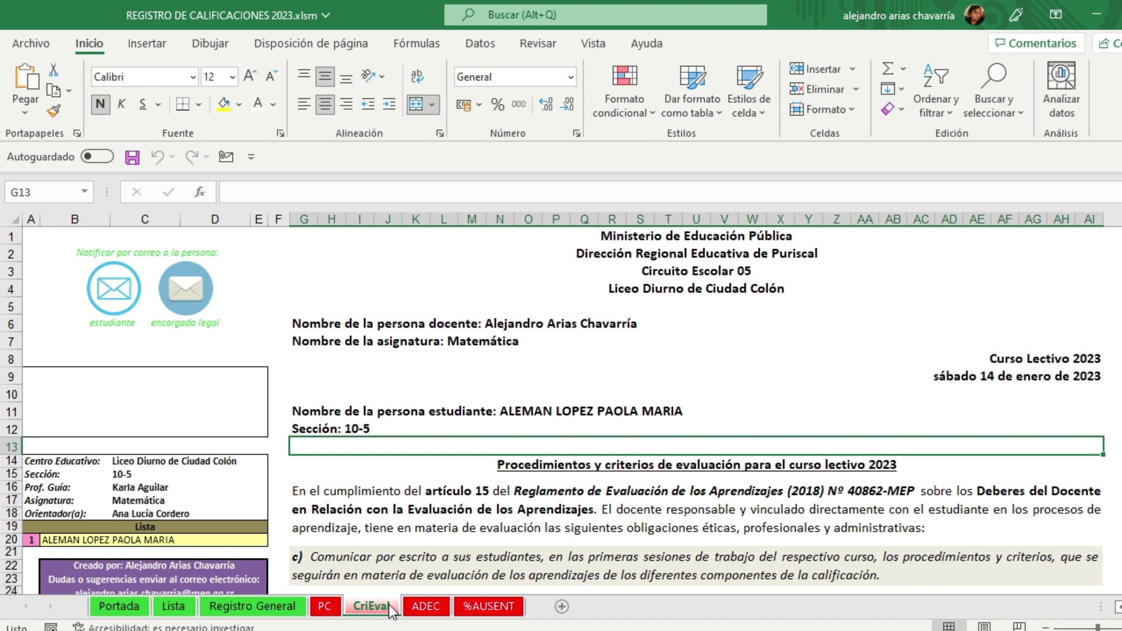
click(422, 605)
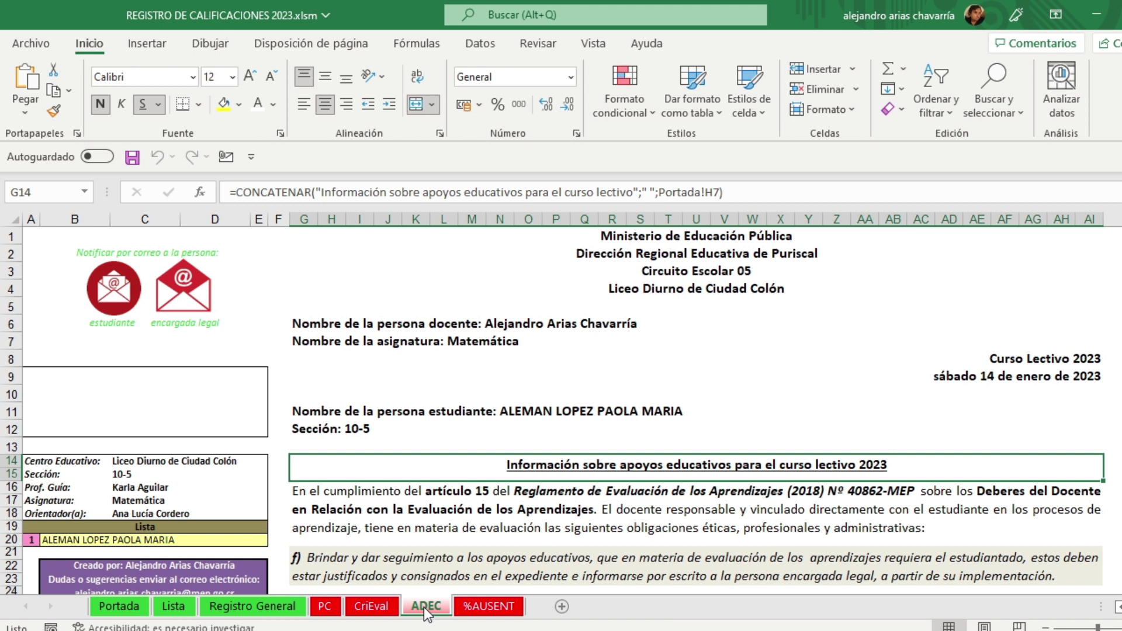
click(489, 608)
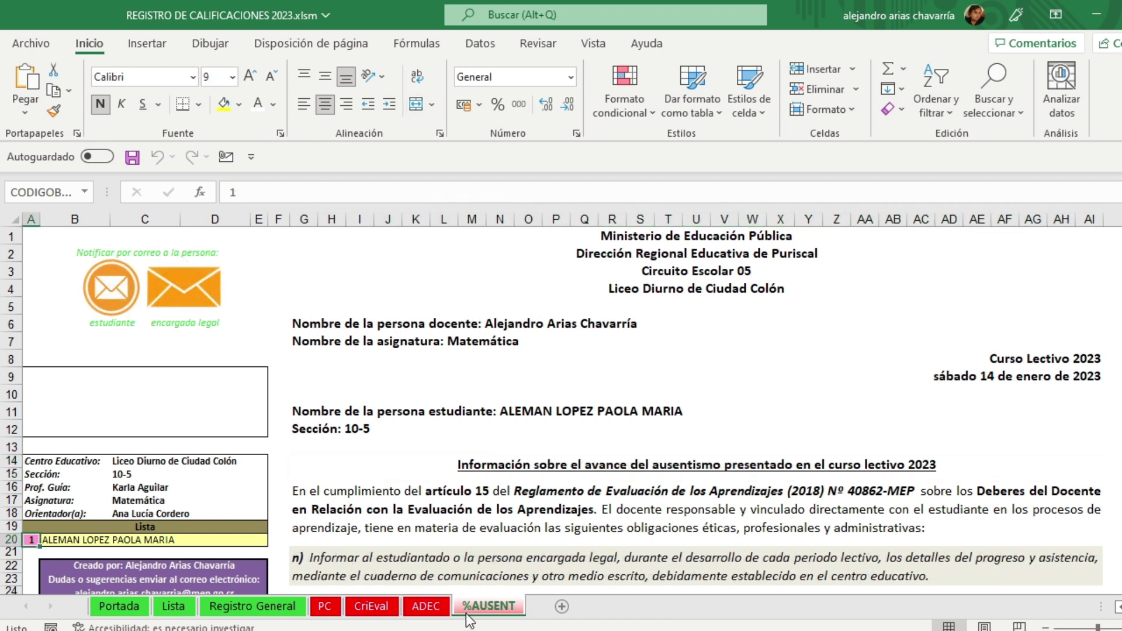
click(326, 608)
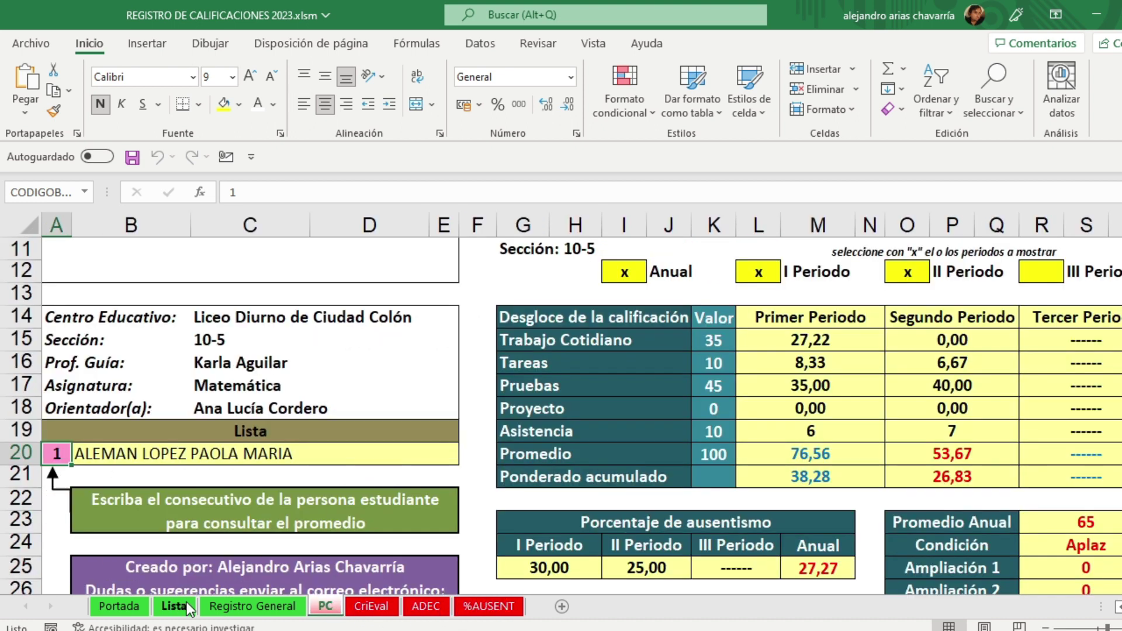
click(120, 608)
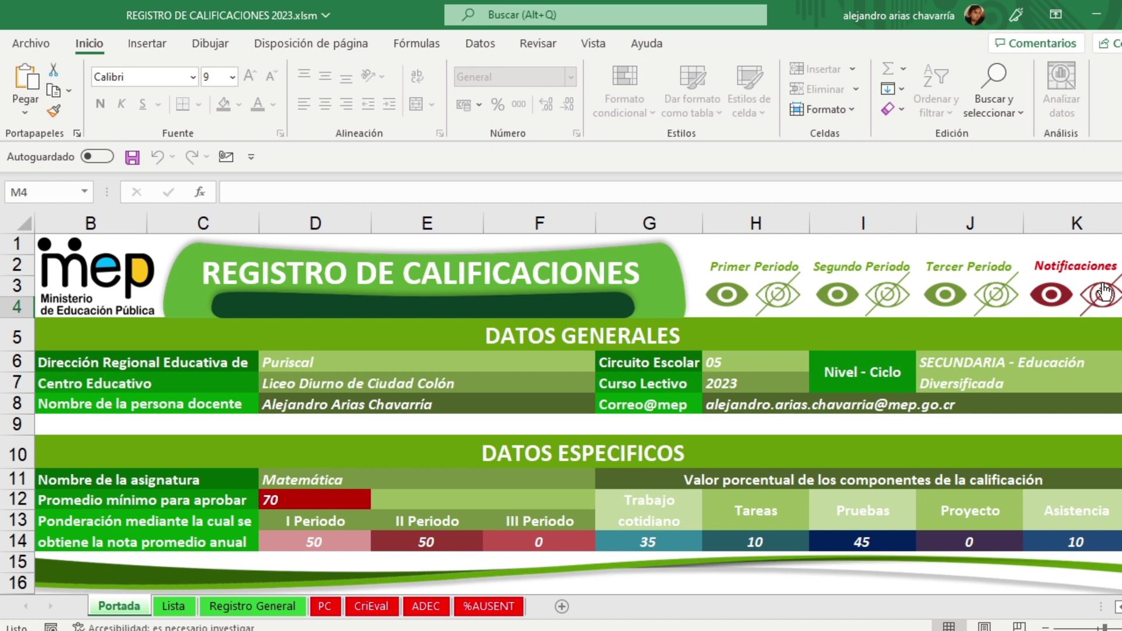
Step: On the PC report, look up students 2, 3, 4 and 5 by entering each number in A20
click(325, 606)
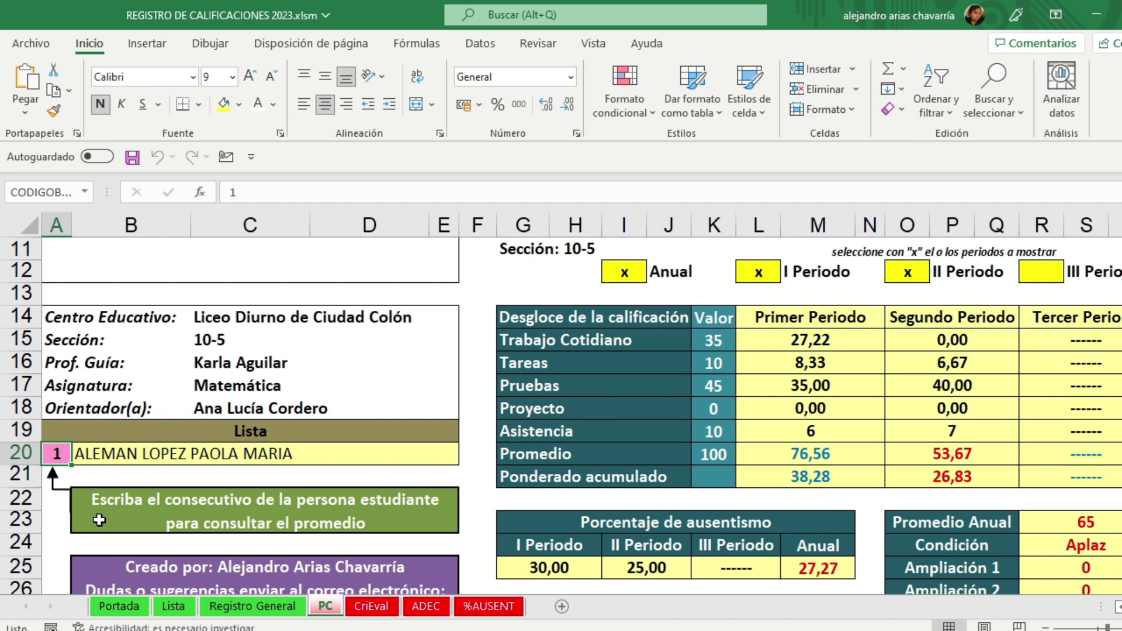
text(2)
key(Return)
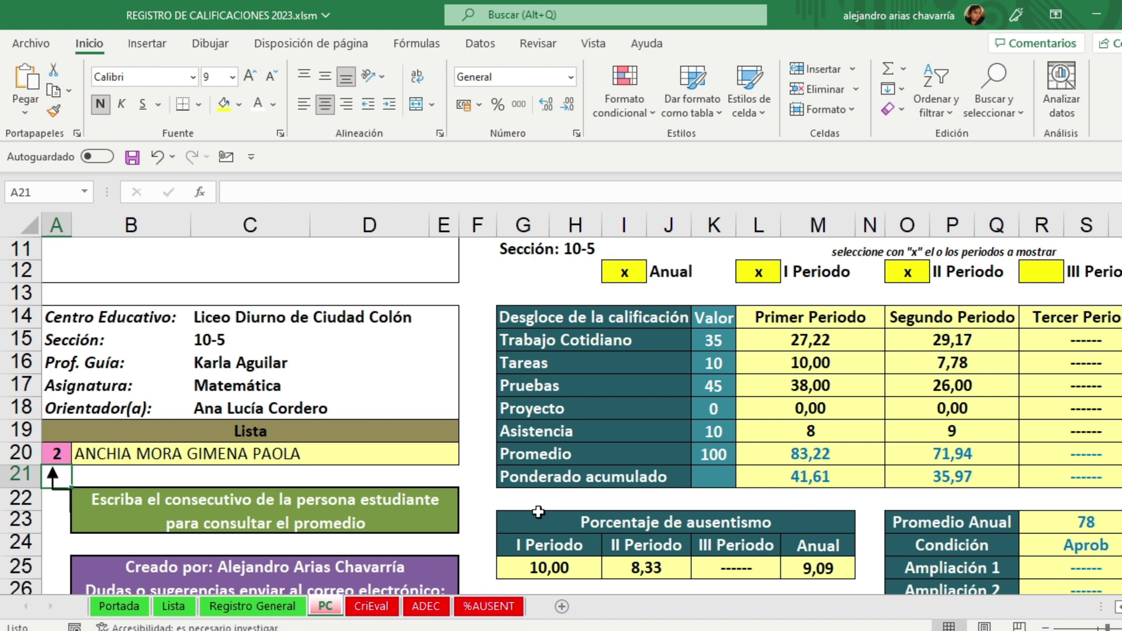
click(59, 454)
text(3)
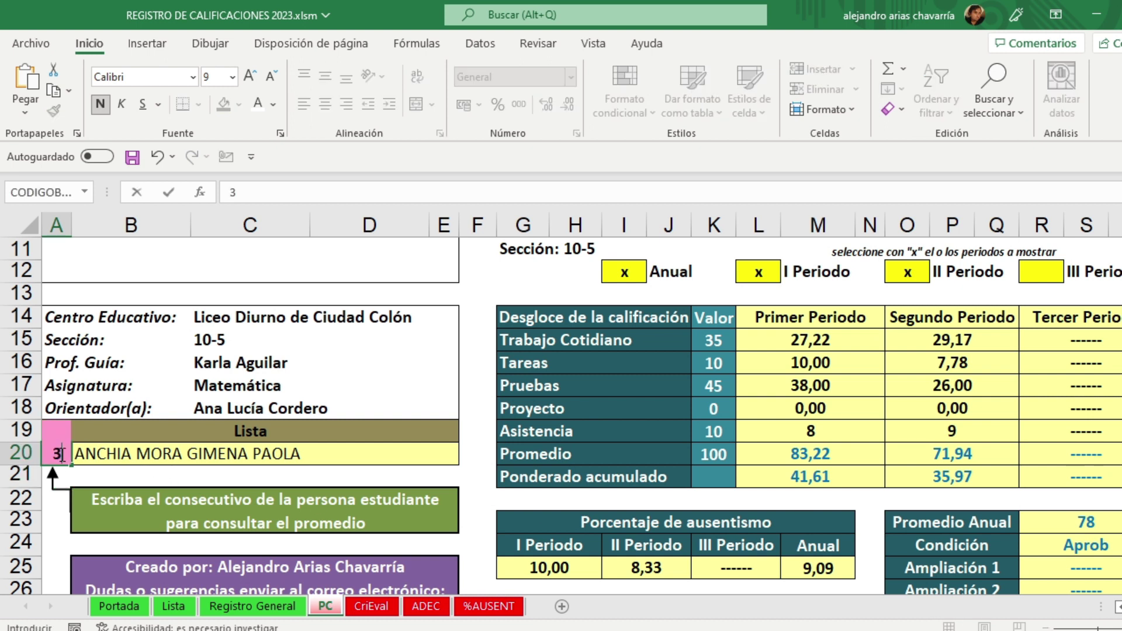
key(Return)
click(59, 454)
text(4)
key(Return)
click(60, 454)
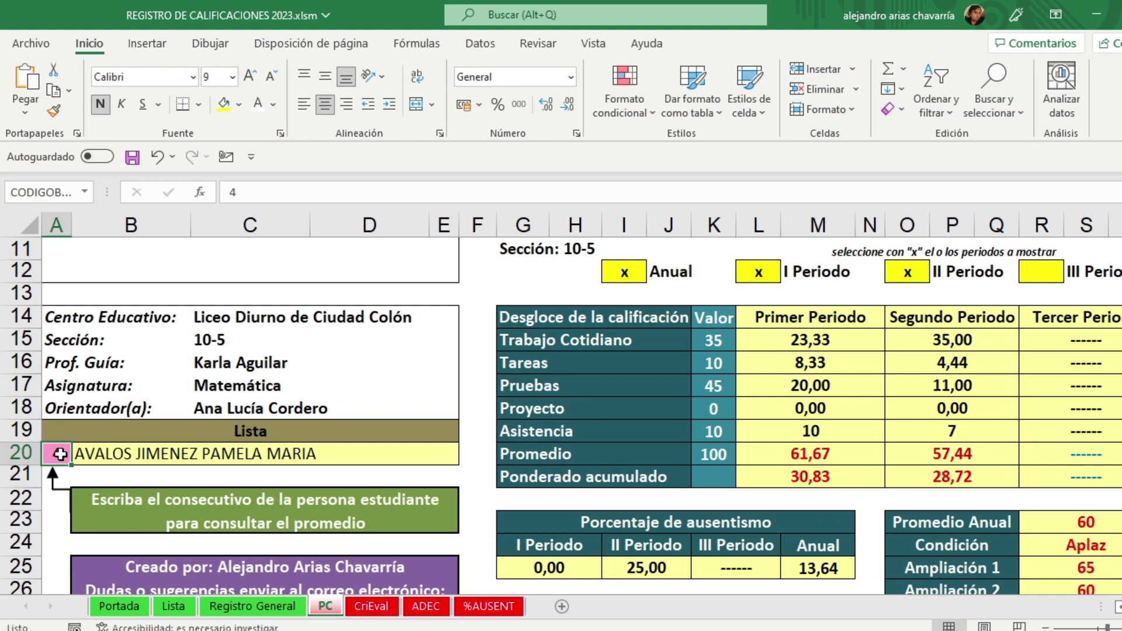
text(5)
key(Return)
Step: Clear student number cell A20, then enter student number 6
click(60, 454)
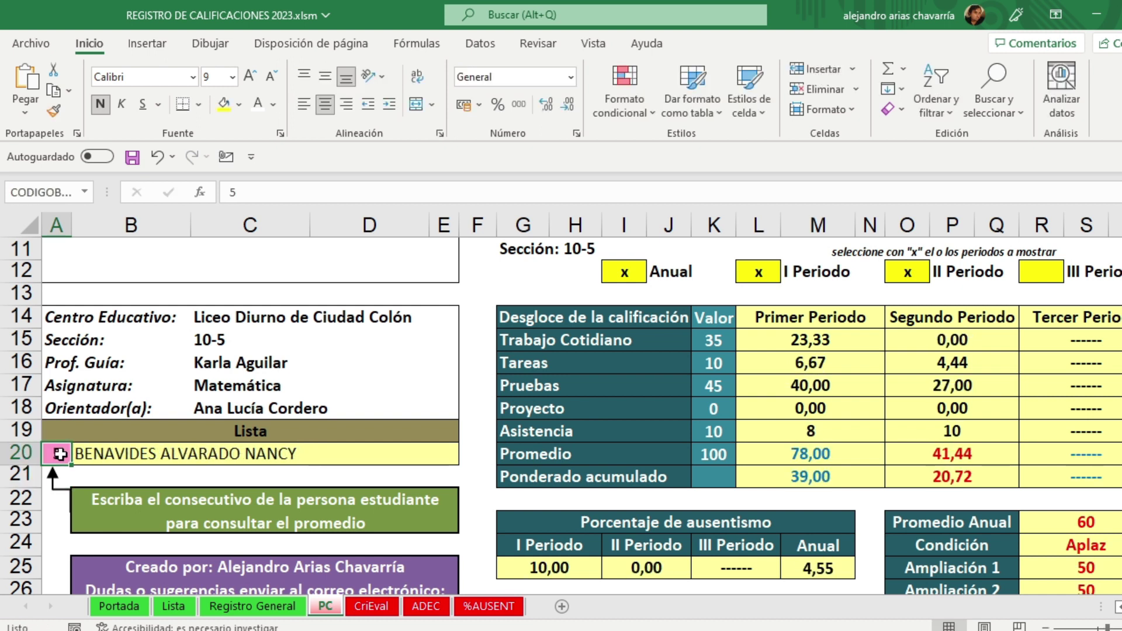
key(BackSpace)
key(Return)
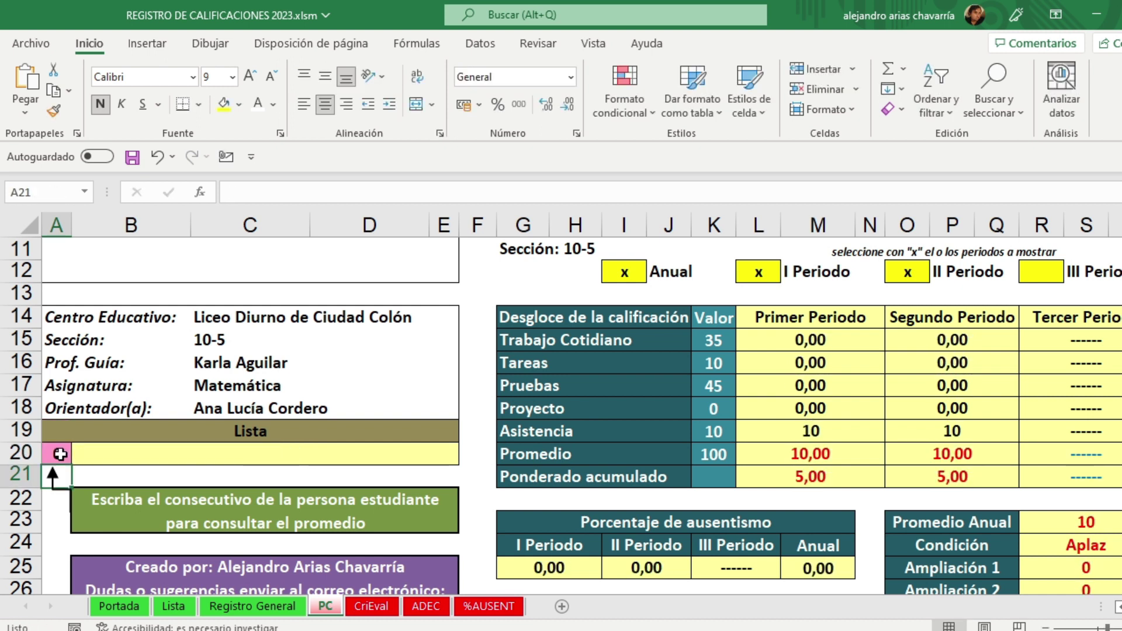
click(60, 454)
text(6)
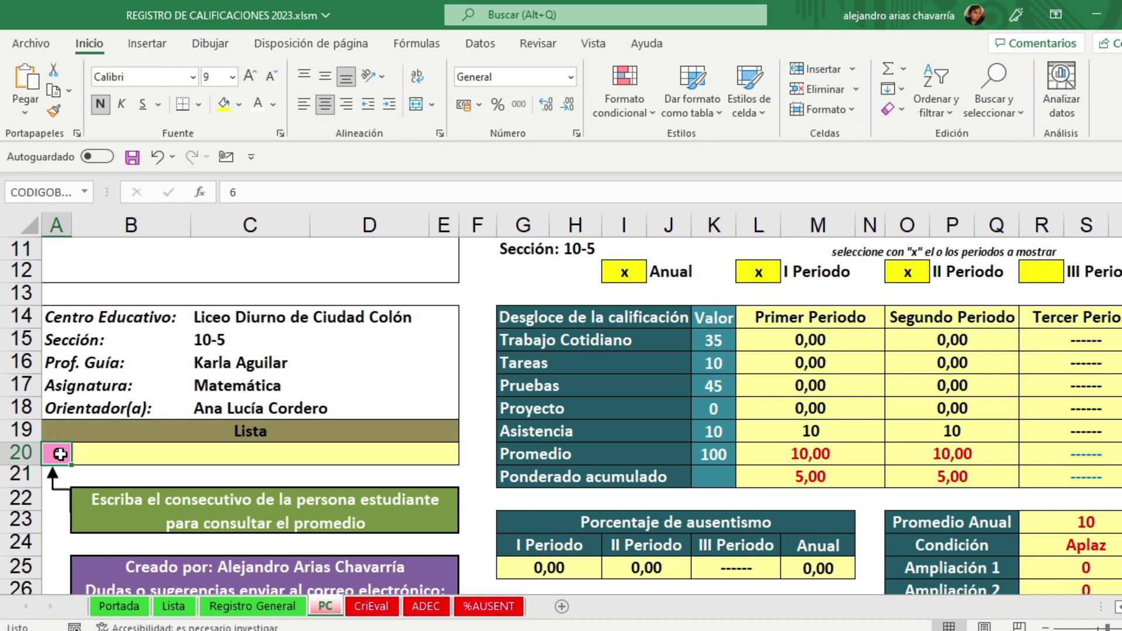
key(Return)
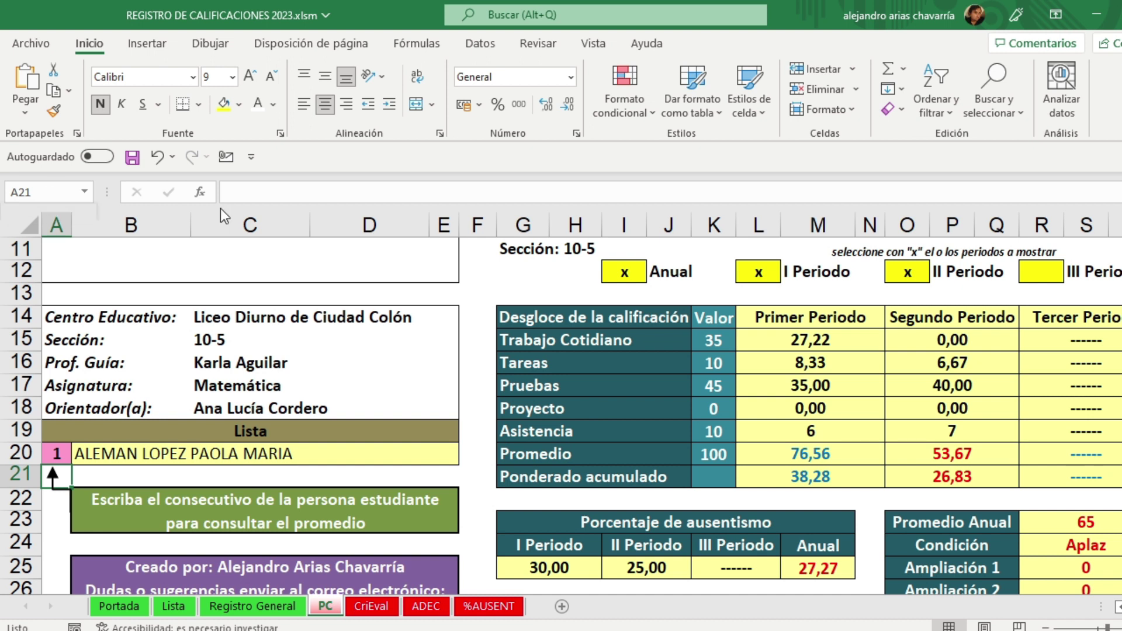
click(626, 274)
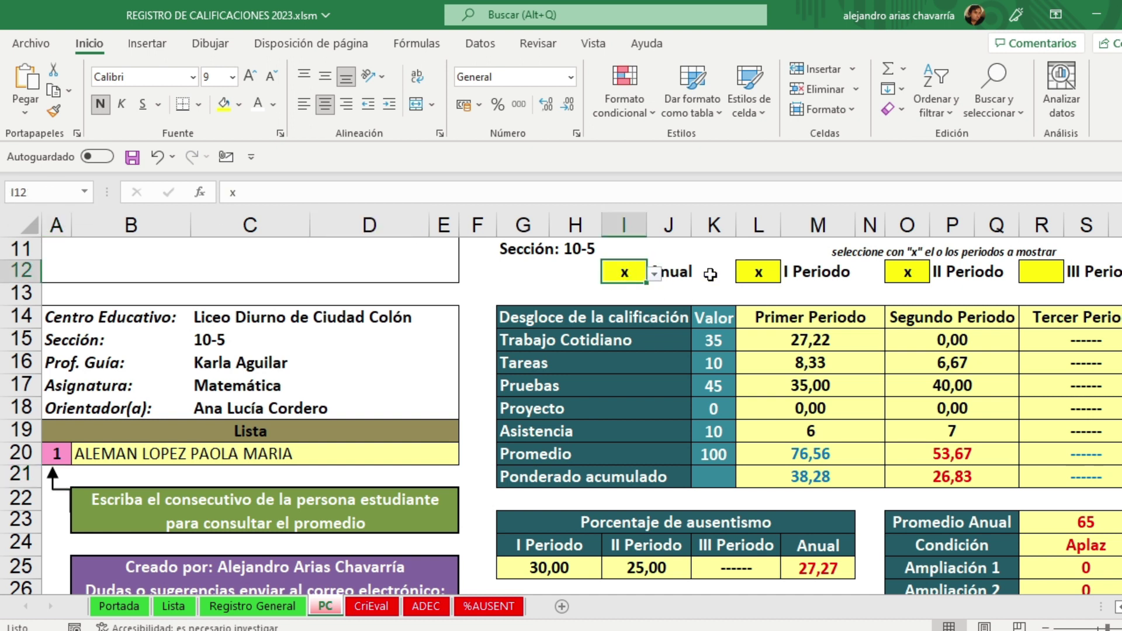
Step: Check the period marker cells and mark III Periodo (R12) with an x
click(758, 272)
click(904, 273)
click(1039, 274)
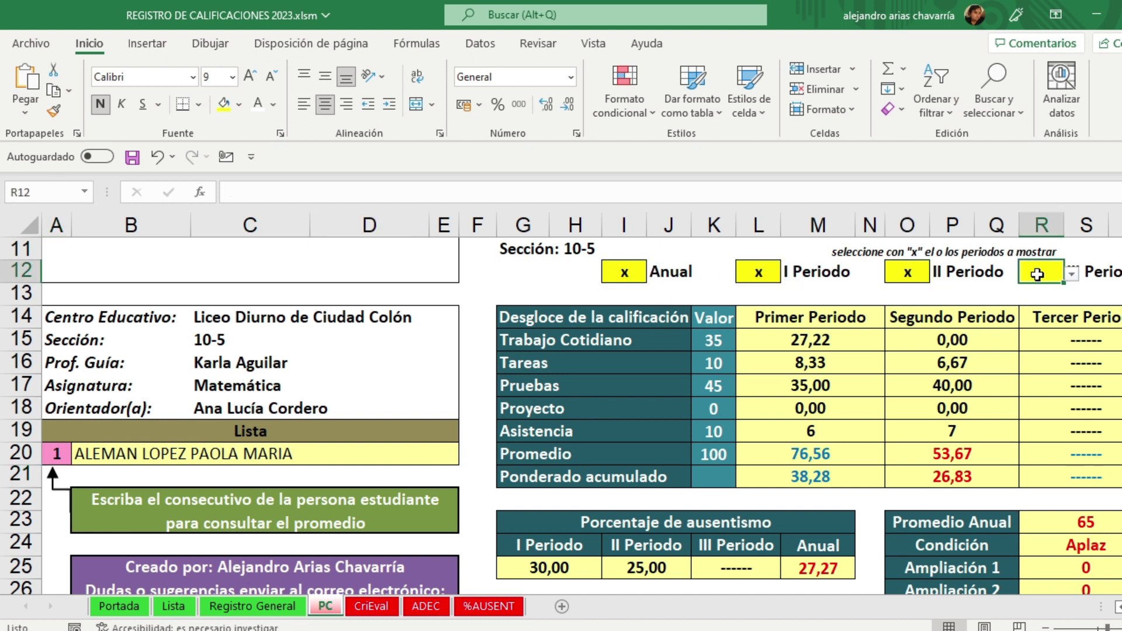
click(988, 293)
click(439, 292)
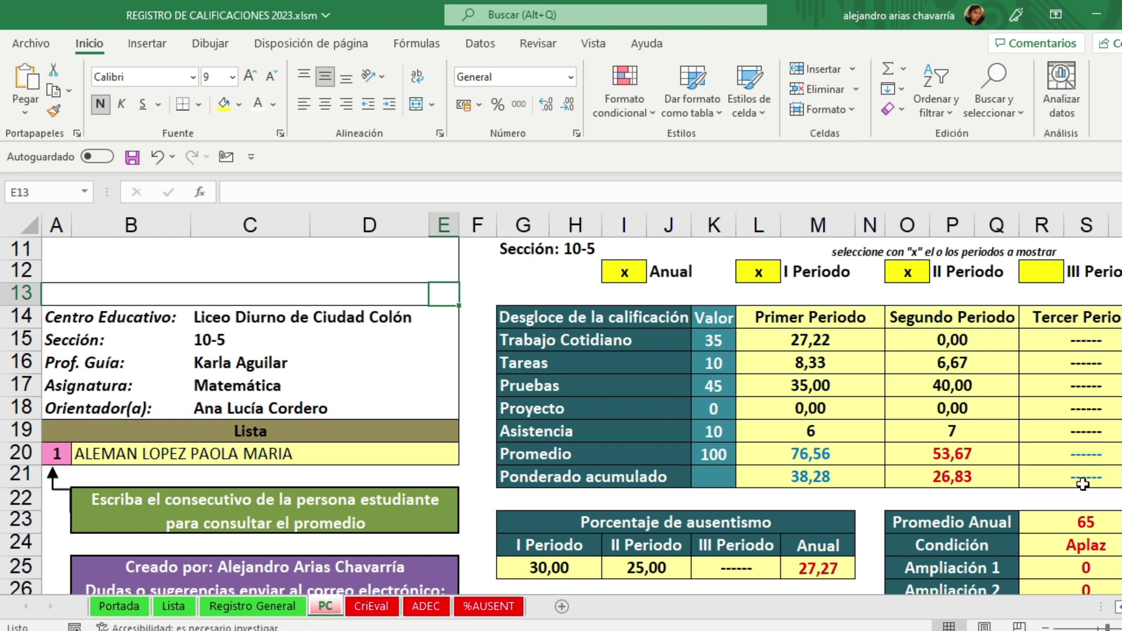
click(1042, 273)
click(1071, 273)
click(1040, 297)
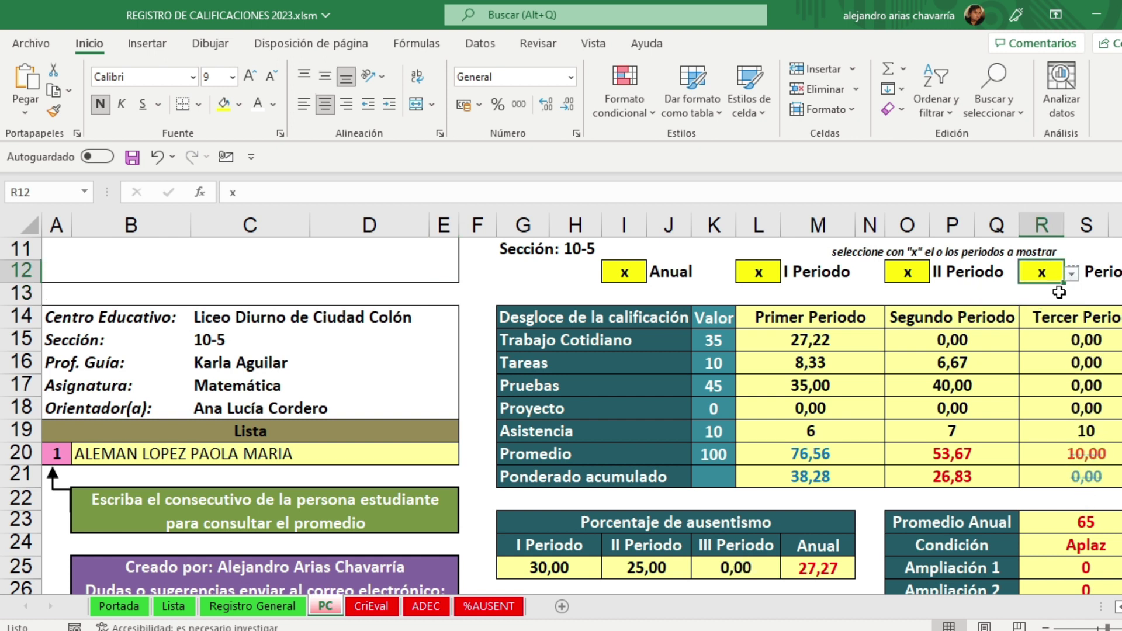
click(1059, 292)
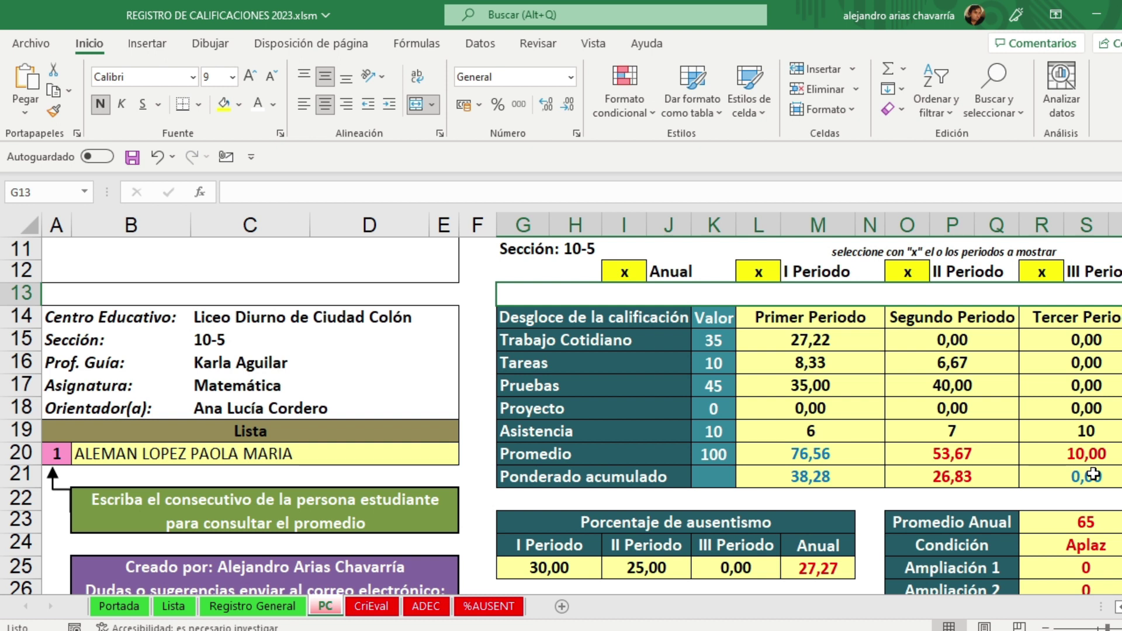
Step: Clear the x from the III Periodo, II Periodo and Anual markers
click(1057, 279)
click(1071, 273)
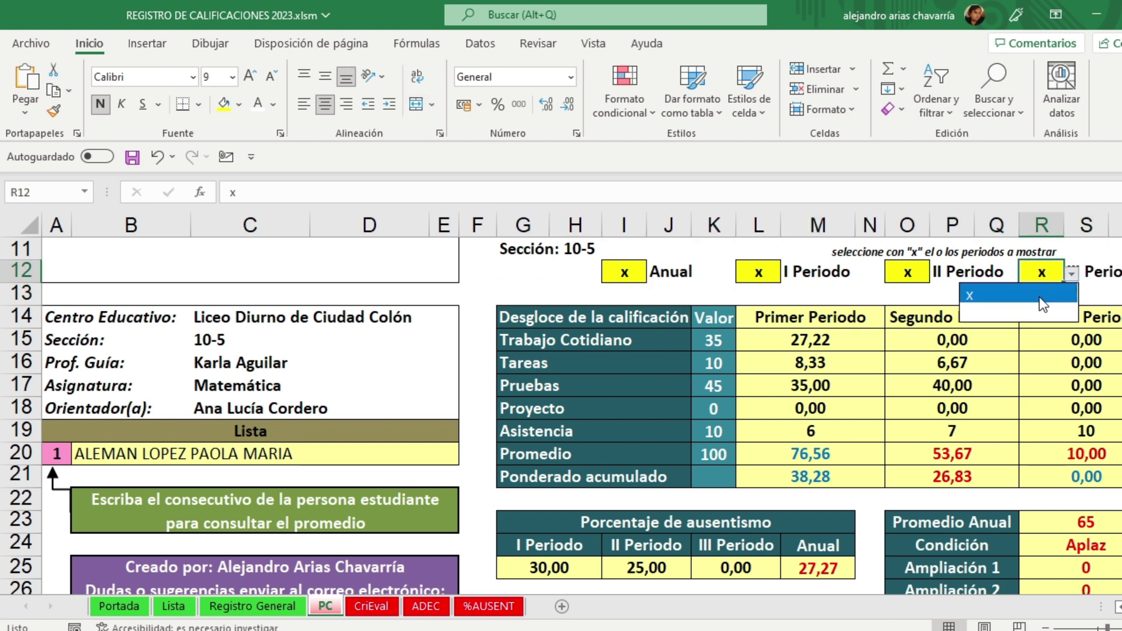
click(1044, 287)
click(900, 276)
click(937, 274)
click(915, 289)
click(624, 272)
click(654, 273)
click(623, 317)
click(571, 276)
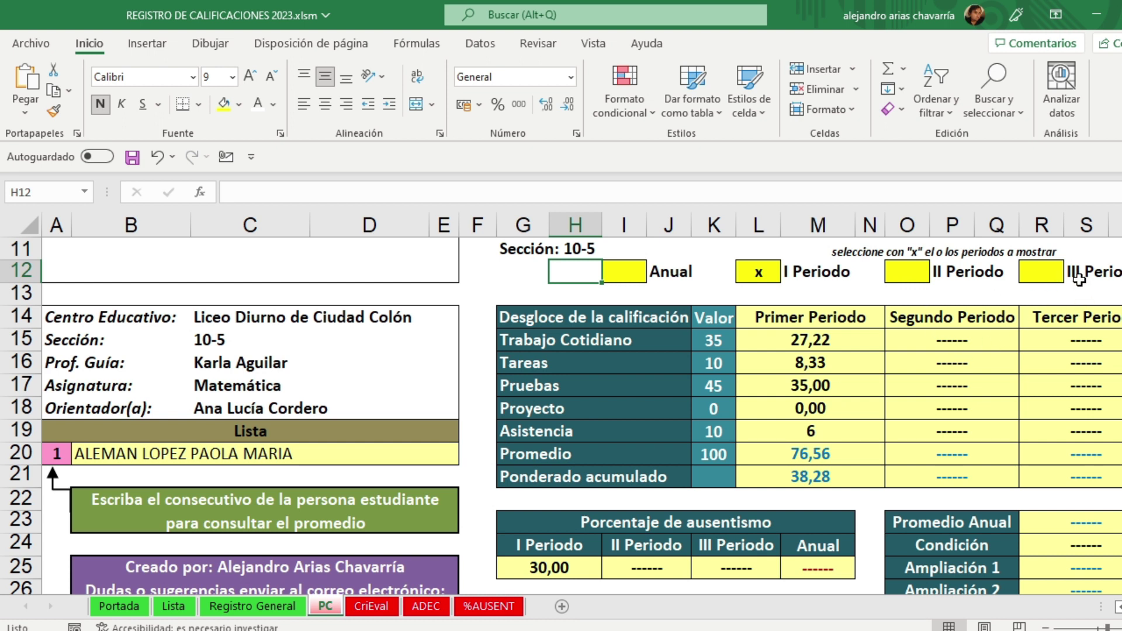
Step: Mark III Periodo again, then clear it, leaving only I Periodo marked
click(1043, 275)
click(1073, 274)
click(1072, 274)
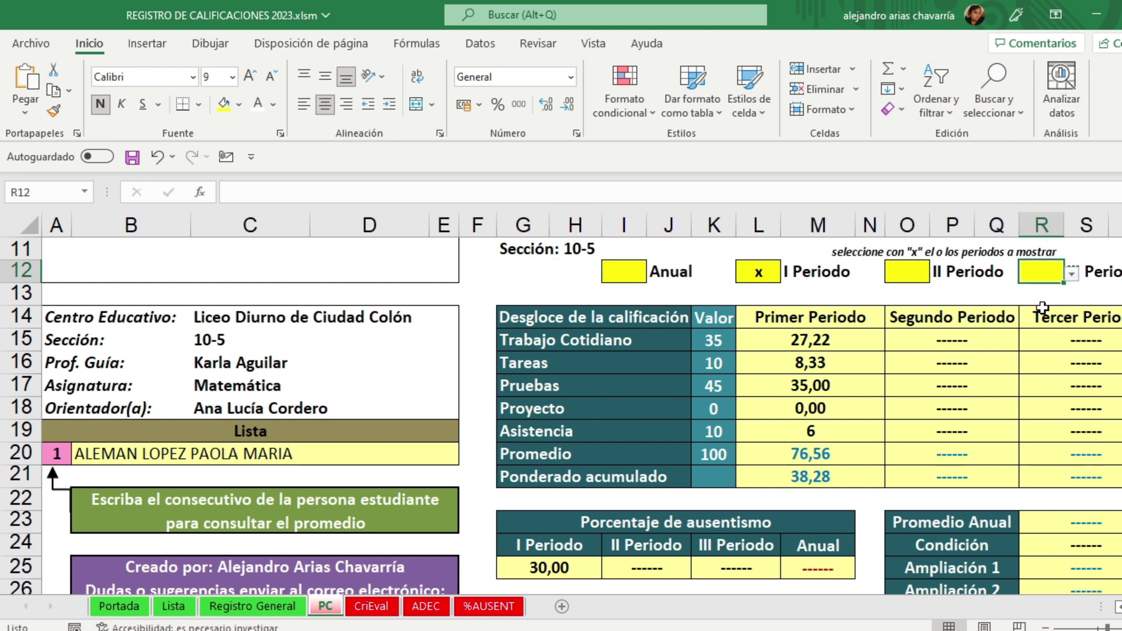
click(1073, 275)
click(1005, 295)
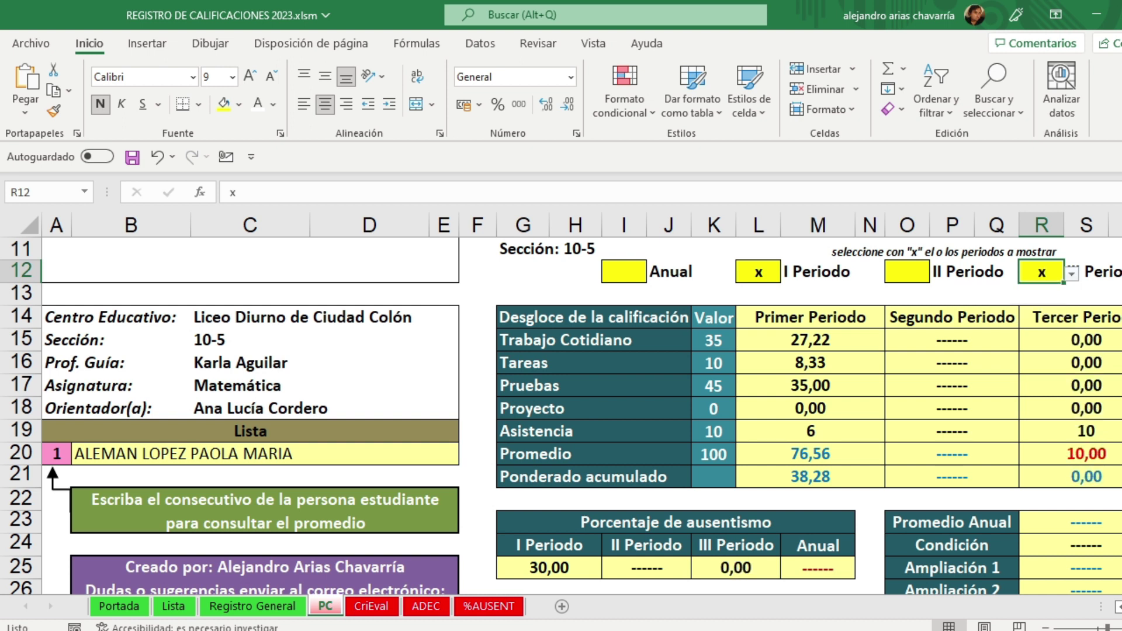
click(1011, 294)
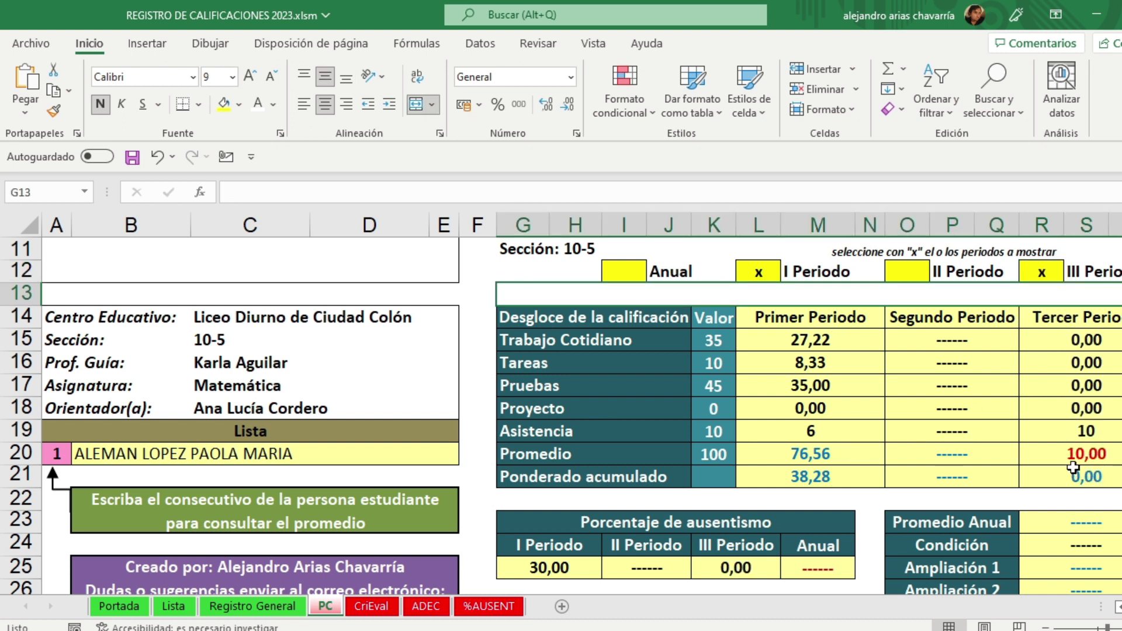
click(1041, 272)
click(1071, 273)
click(1028, 315)
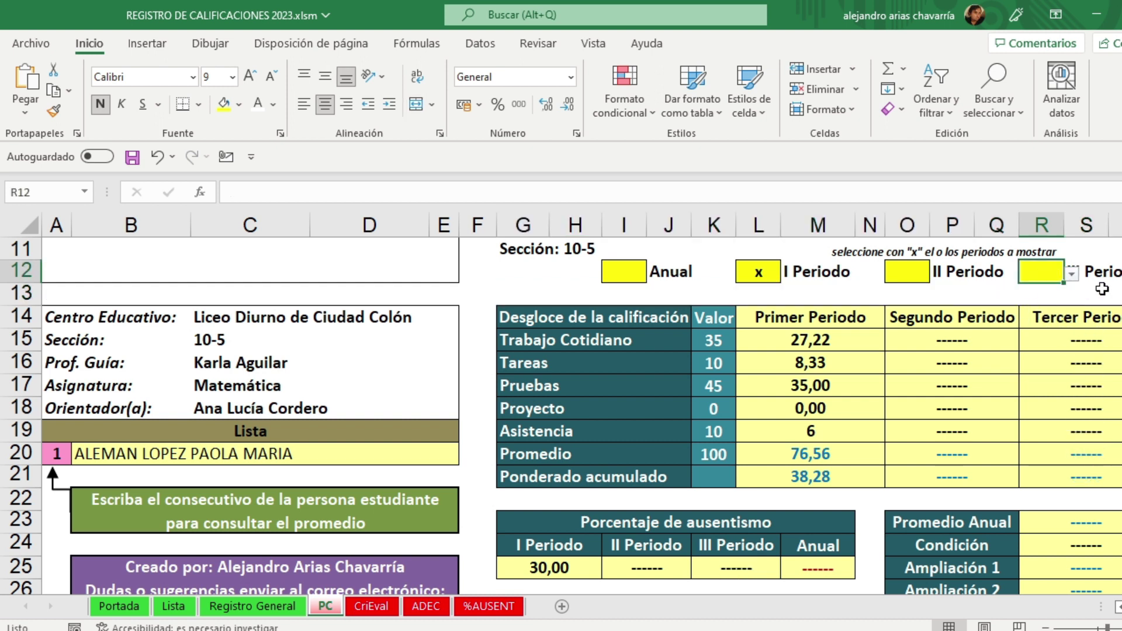
click(425, 291)
click(448, 293)
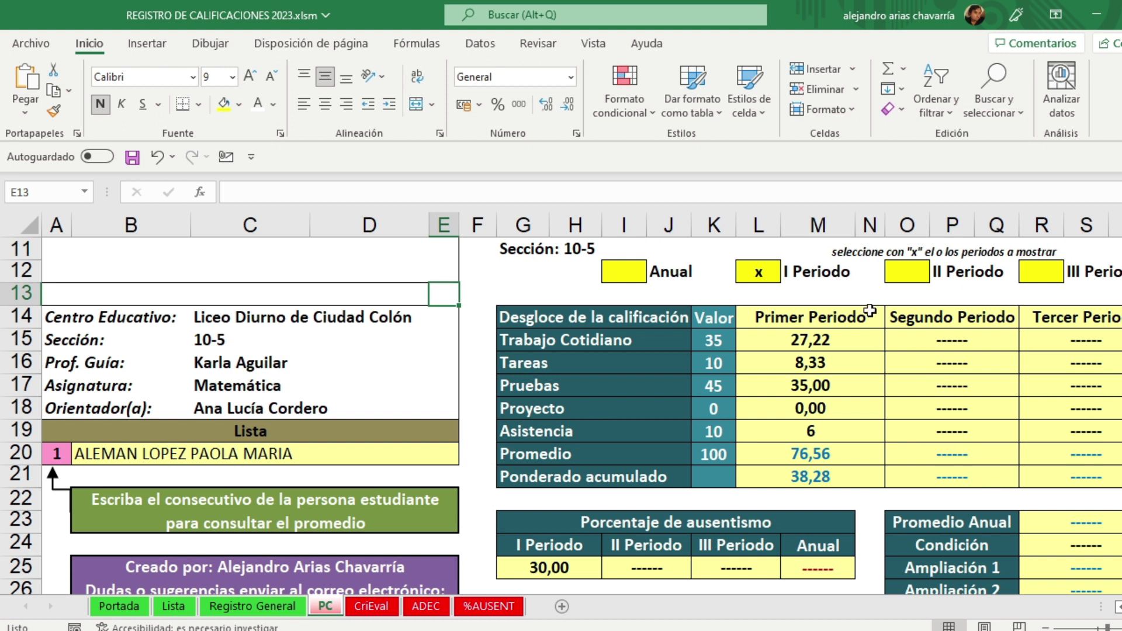
Step: Mark II Periodo (O12) with x and check the period absence percentage formulas
click(914, 271)
click(937, 273)
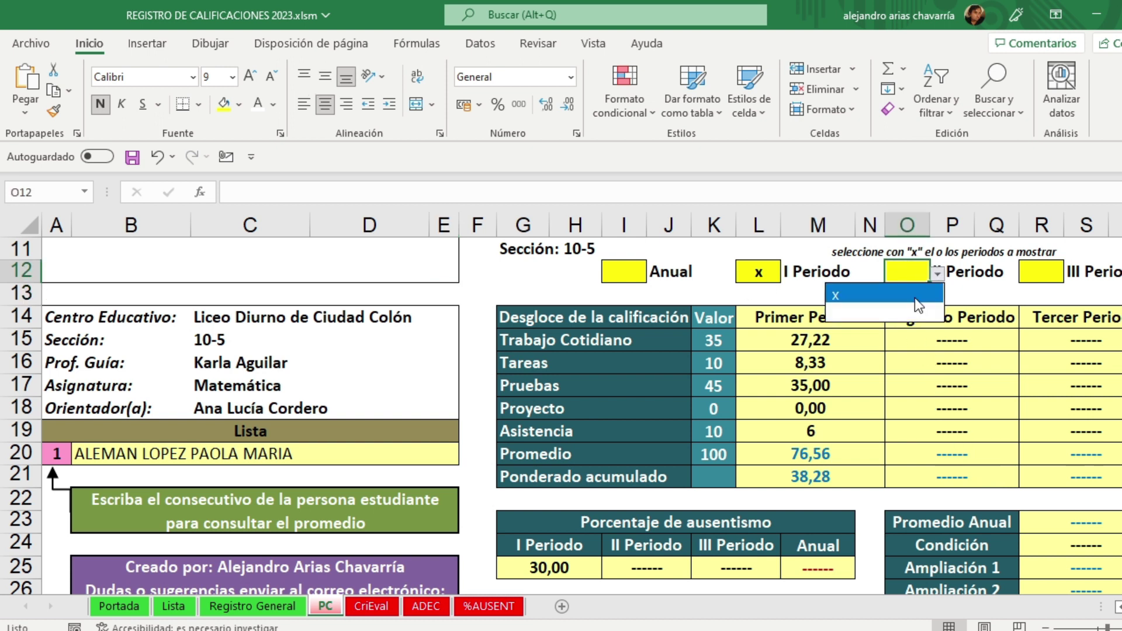
click(912, 311)
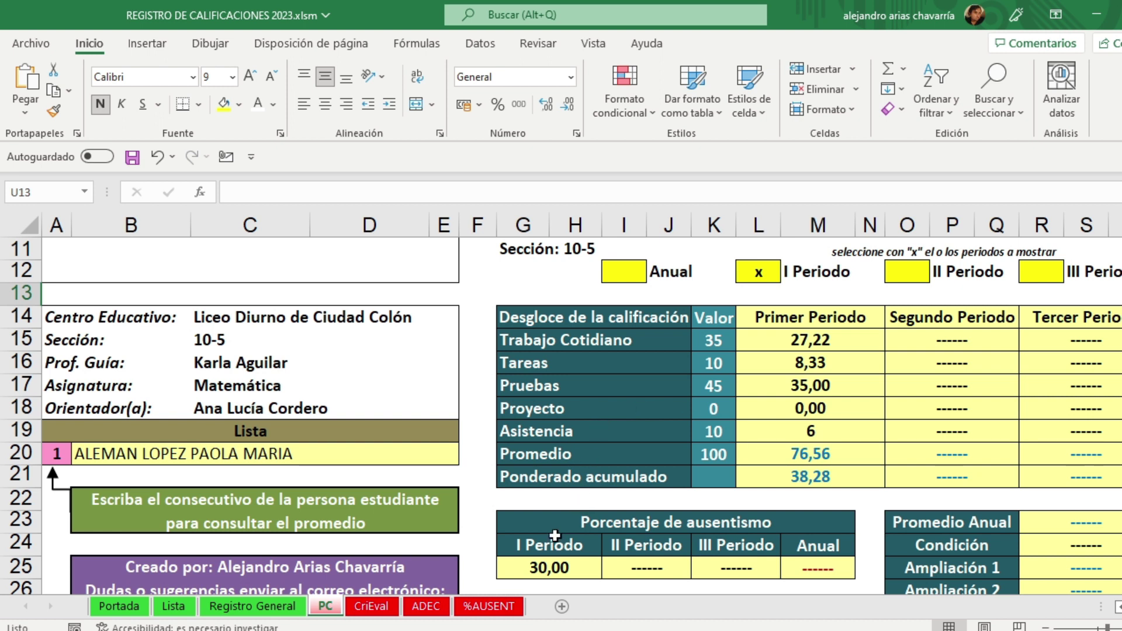
click(539, 569)
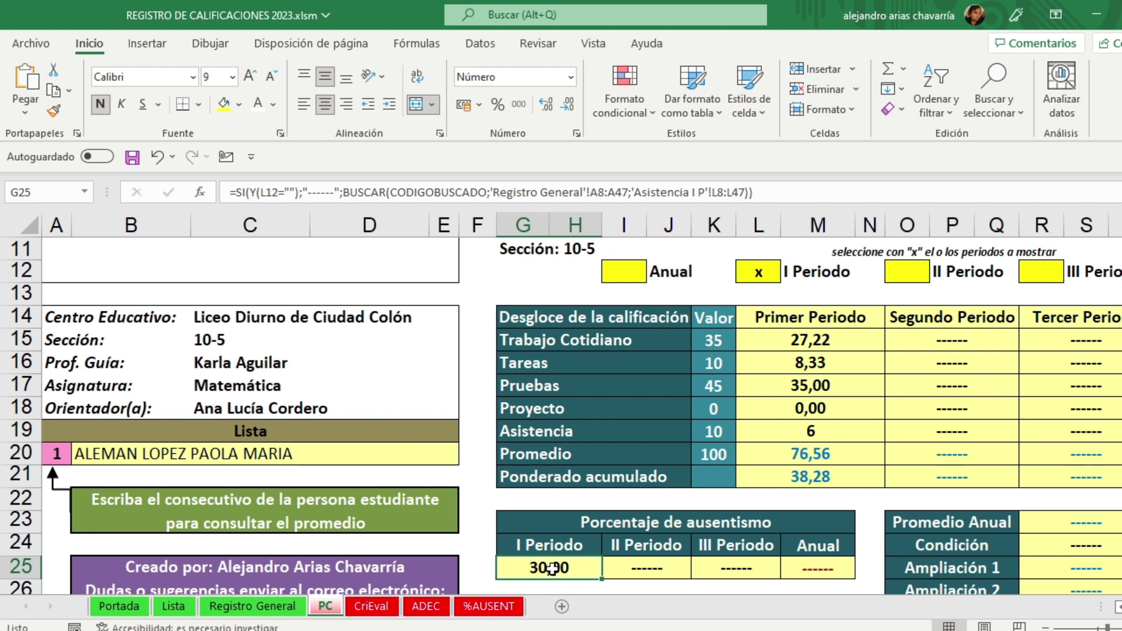
click(919, 271)
click(938, 275)
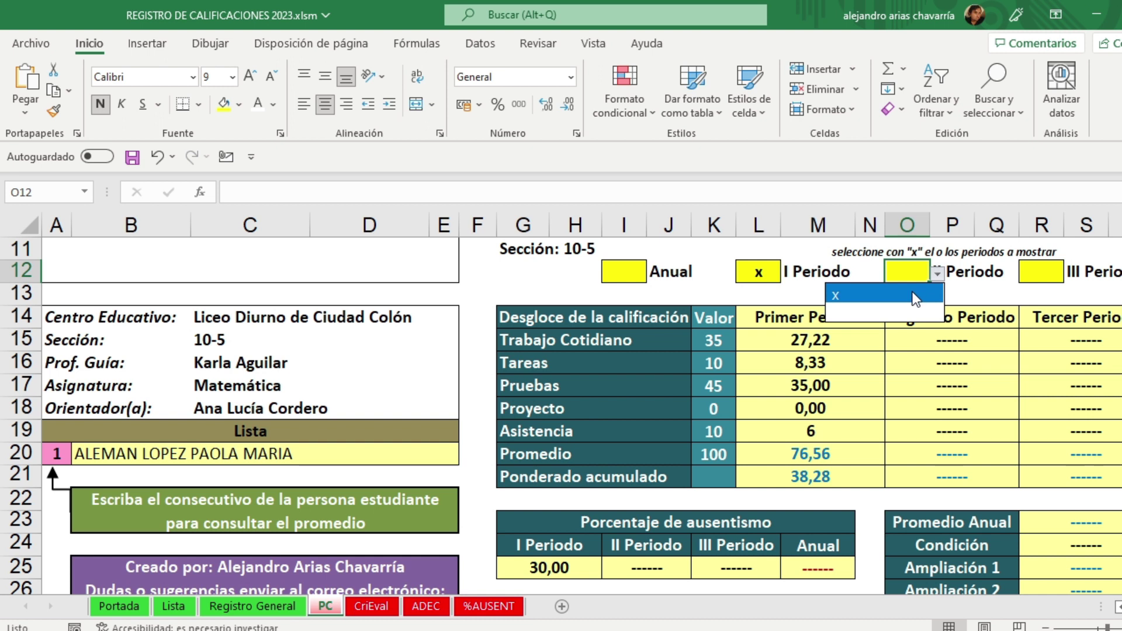
click(913, 294)
click(841, 296)
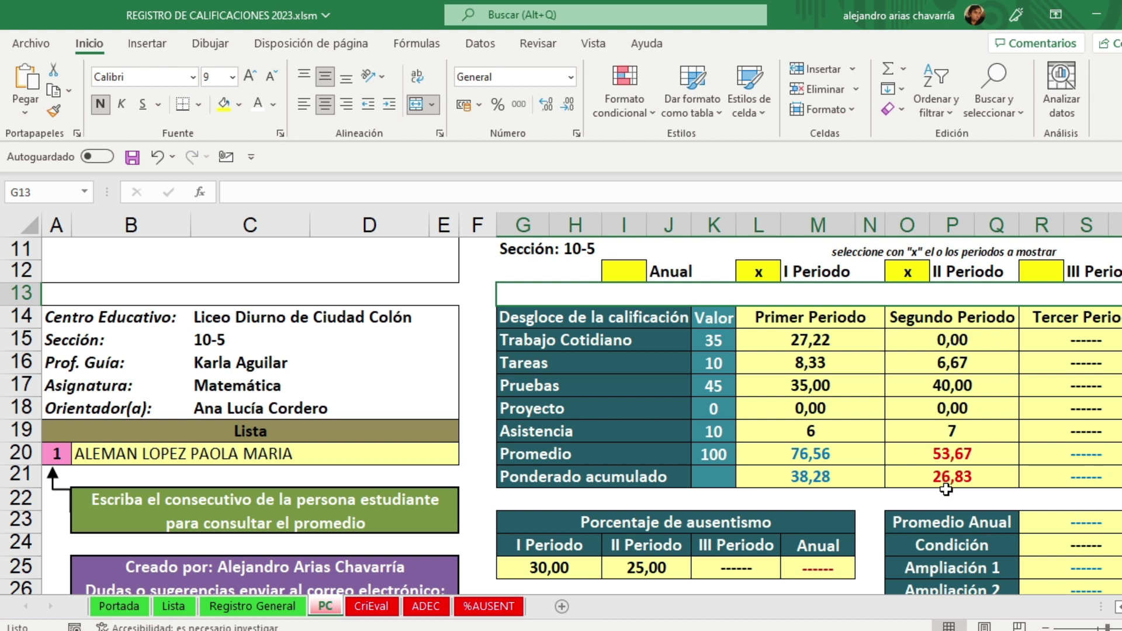
click(645, 570)
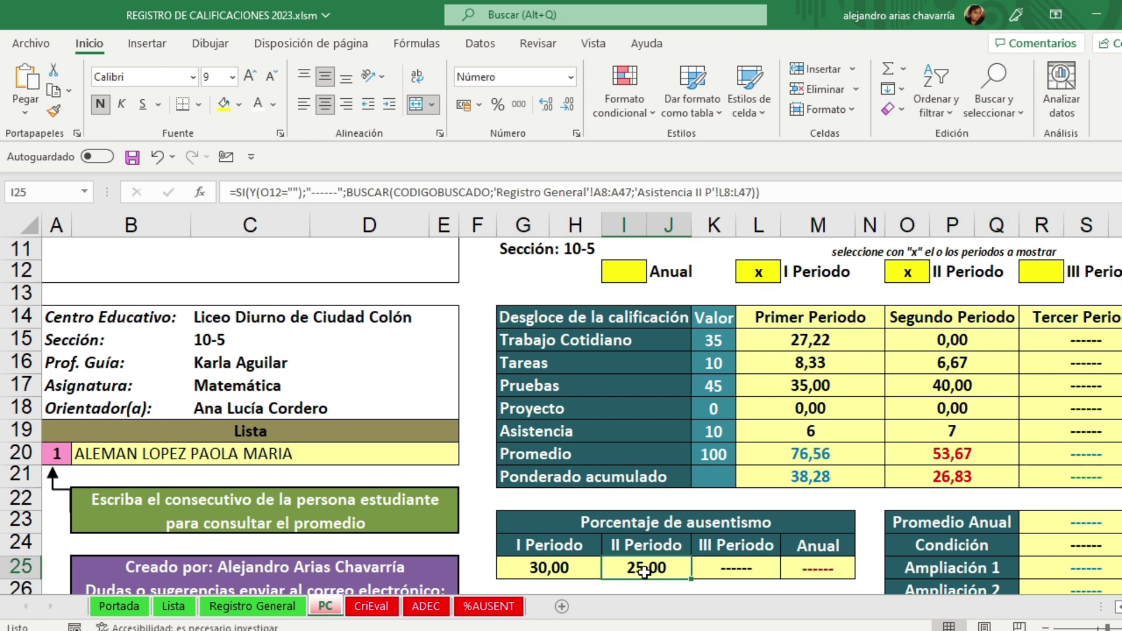
Step: Mark Anual (I12) with x to show annual average 65, Aplaz and 27,27 absence
click(630, 269)
click(656, 273)
click(611, 295)
click(534, 286)
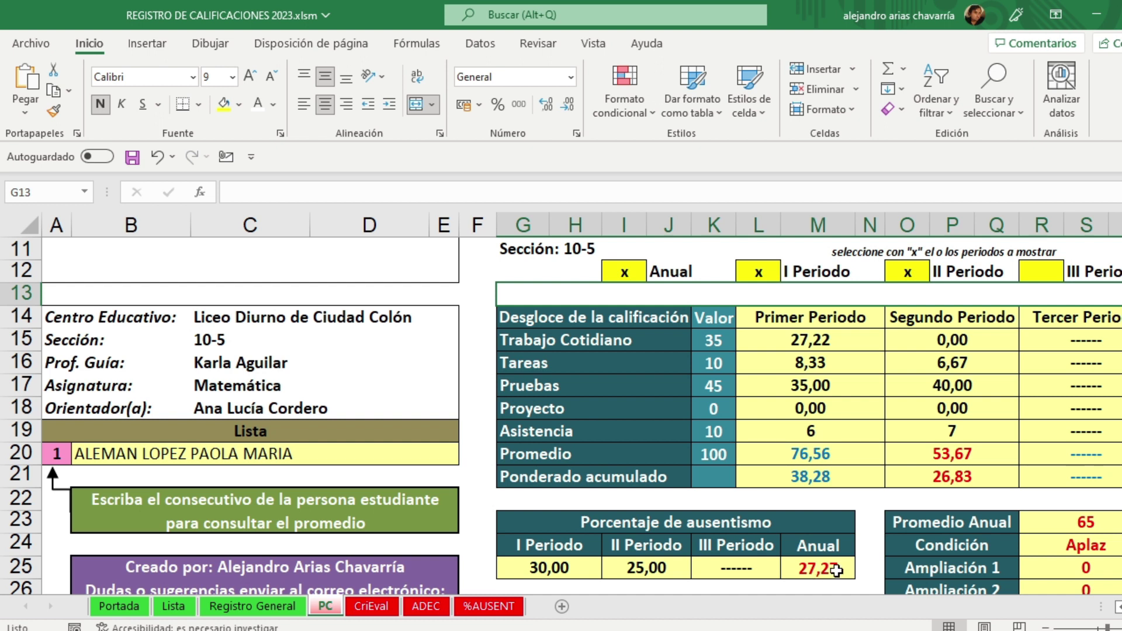
scroll(836, 569, down, 1)
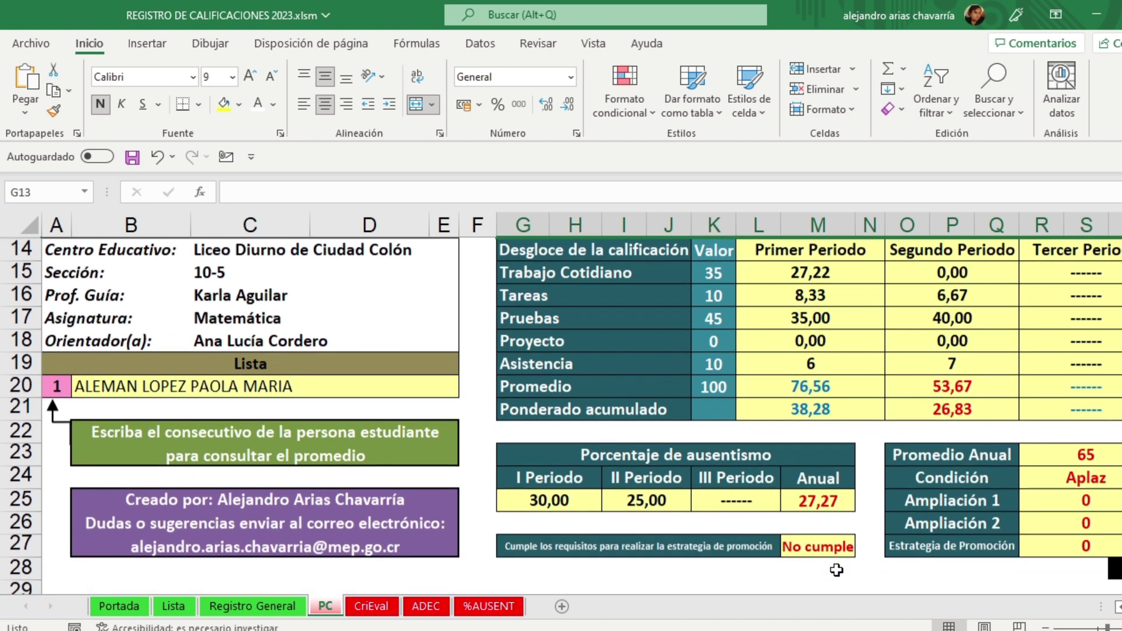
click(1093, 455)
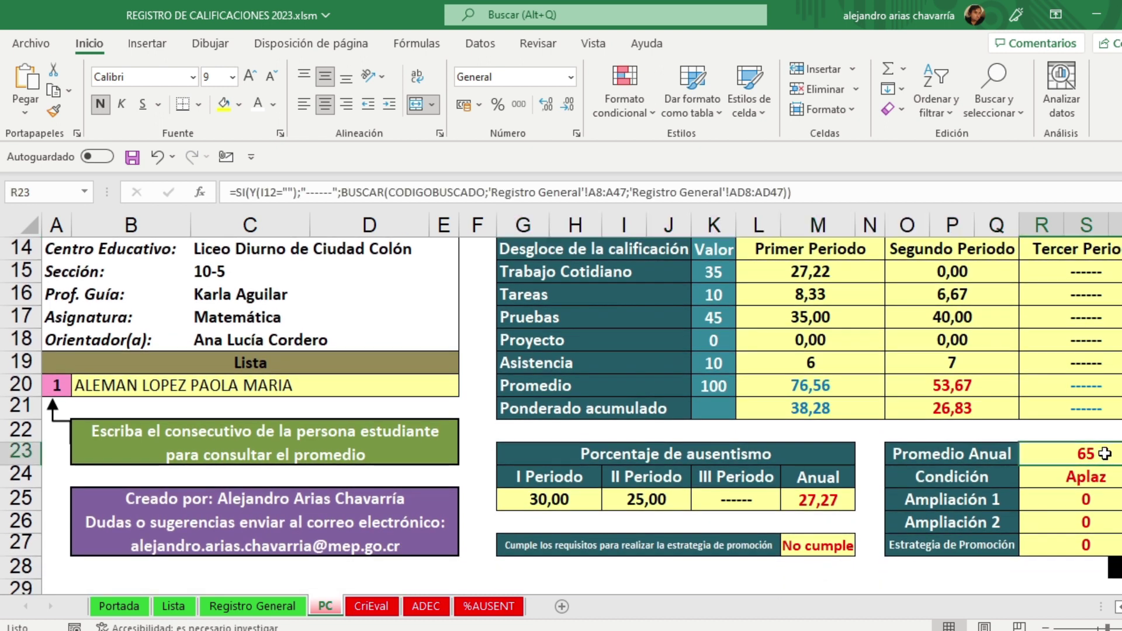
click(1106, 478)
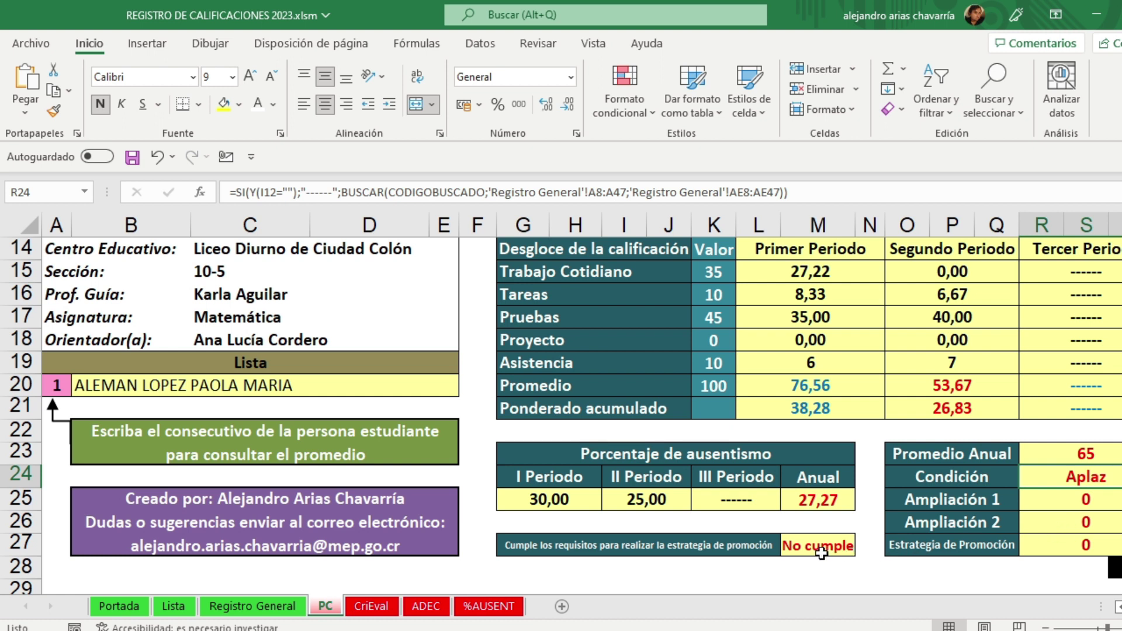
click(1081, 547)
click(1025, 570)
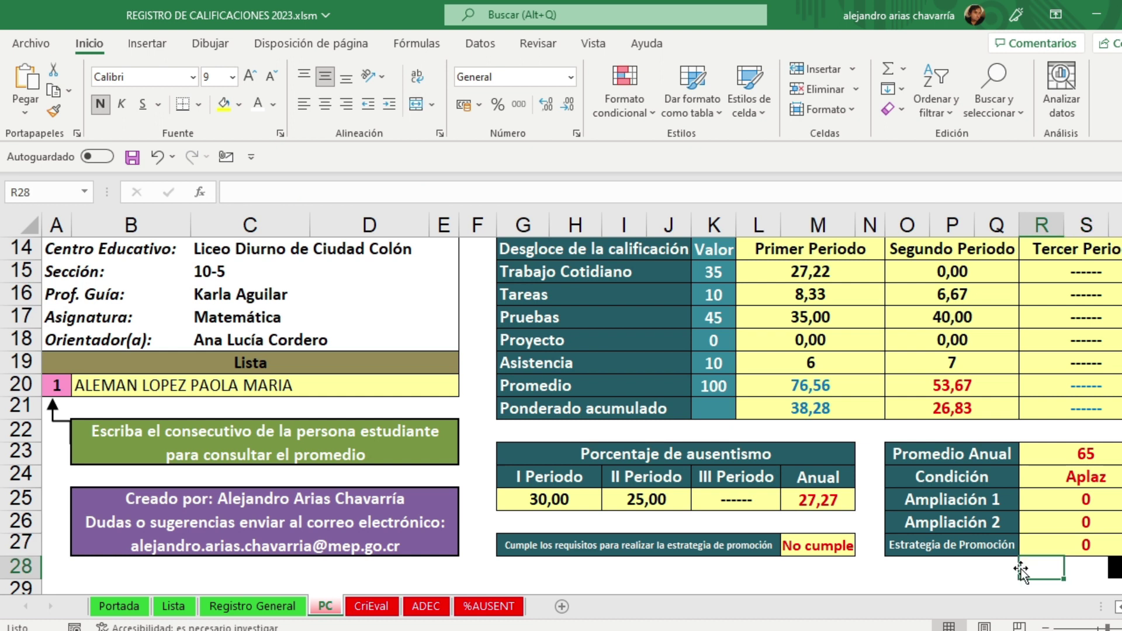
scroll(736, 475, up, 1)
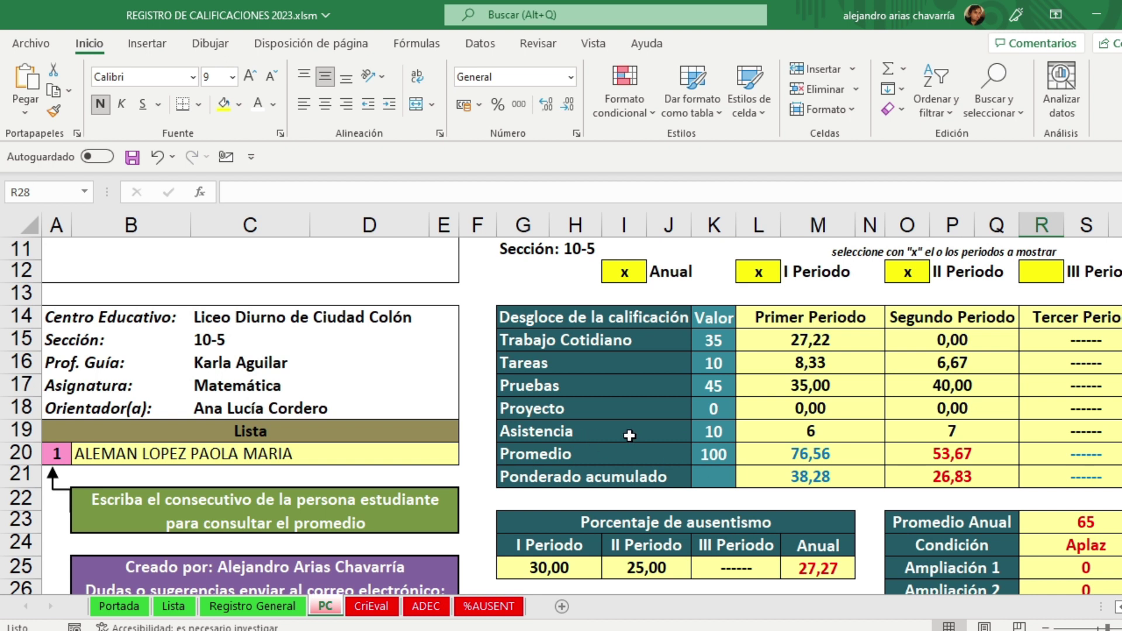
scroll(809, 421, up, 3)
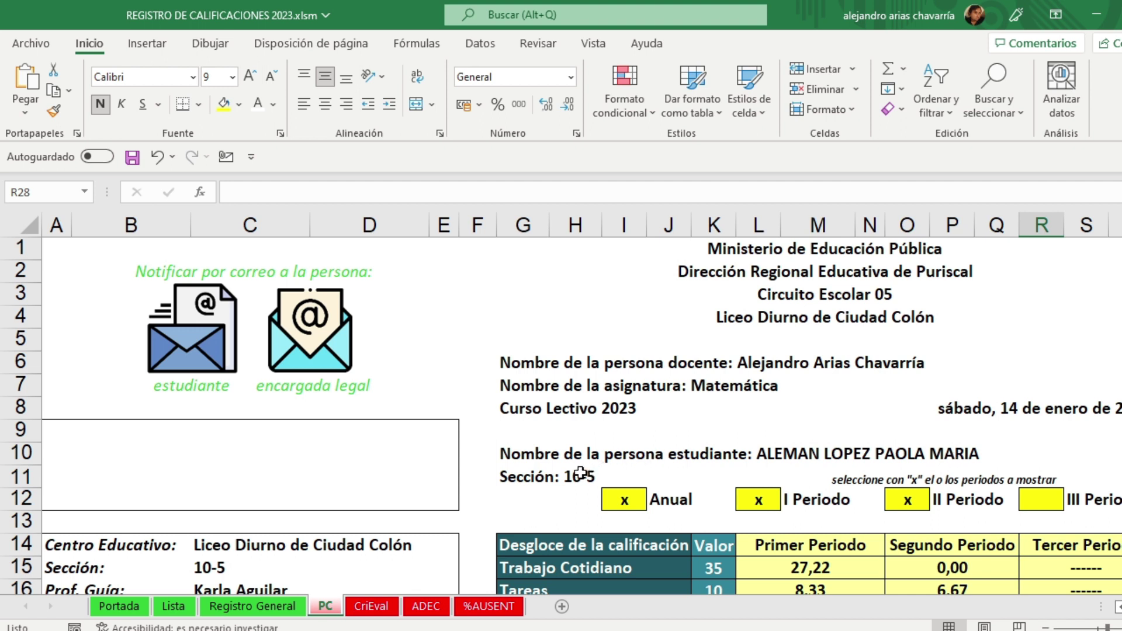
scroll(580, 473, down, 5)
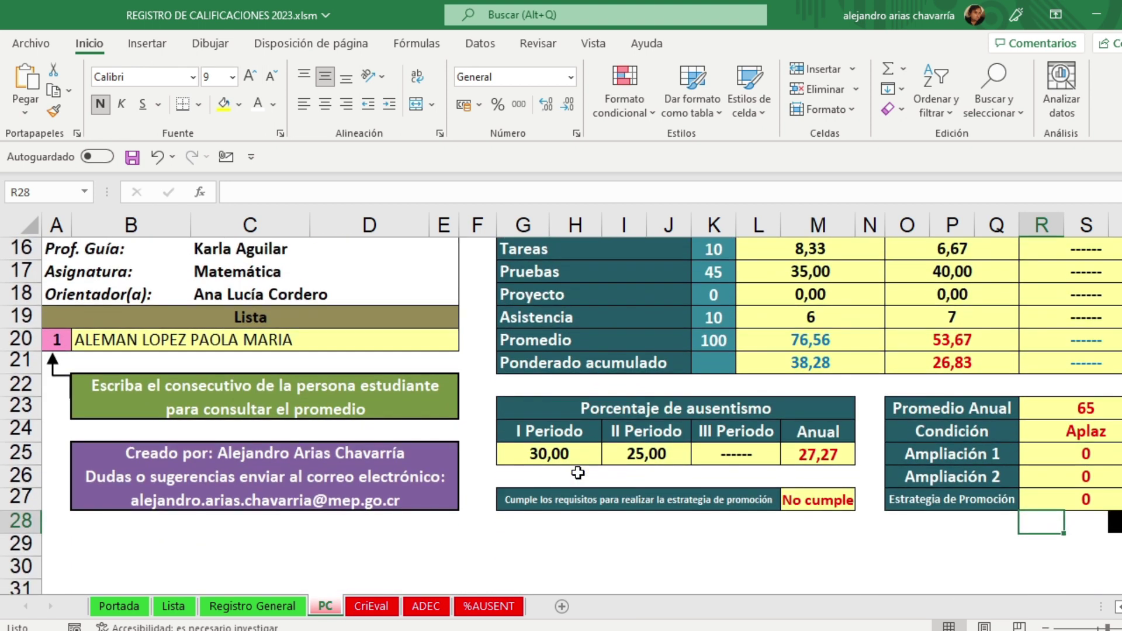
scroll(578, 473, up, 3)
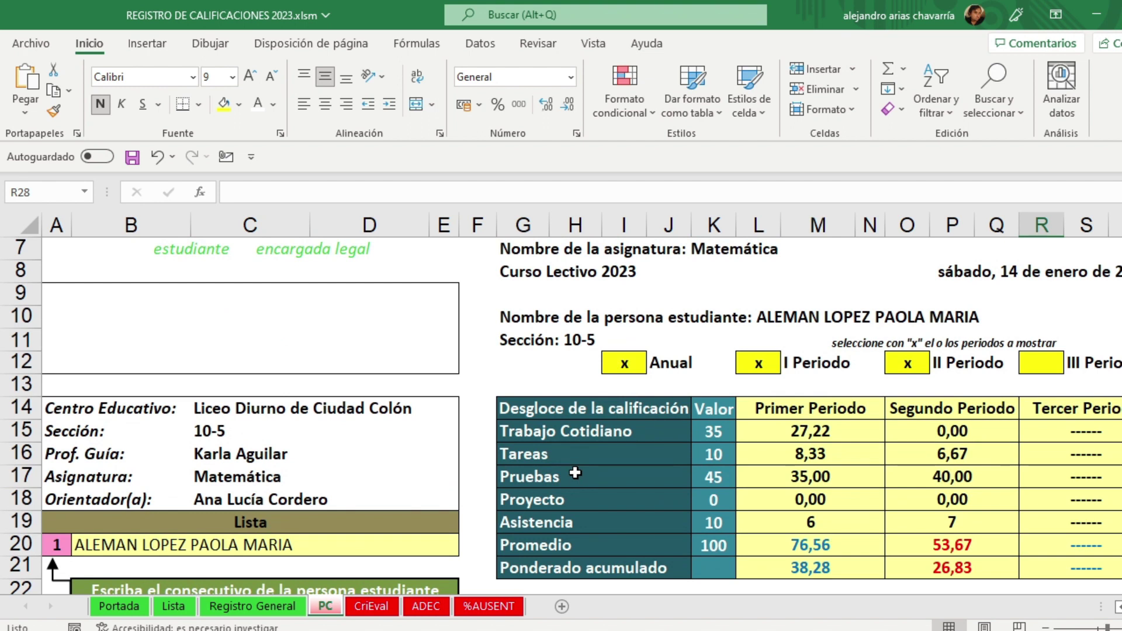
scroll(598, 426, up, 2)
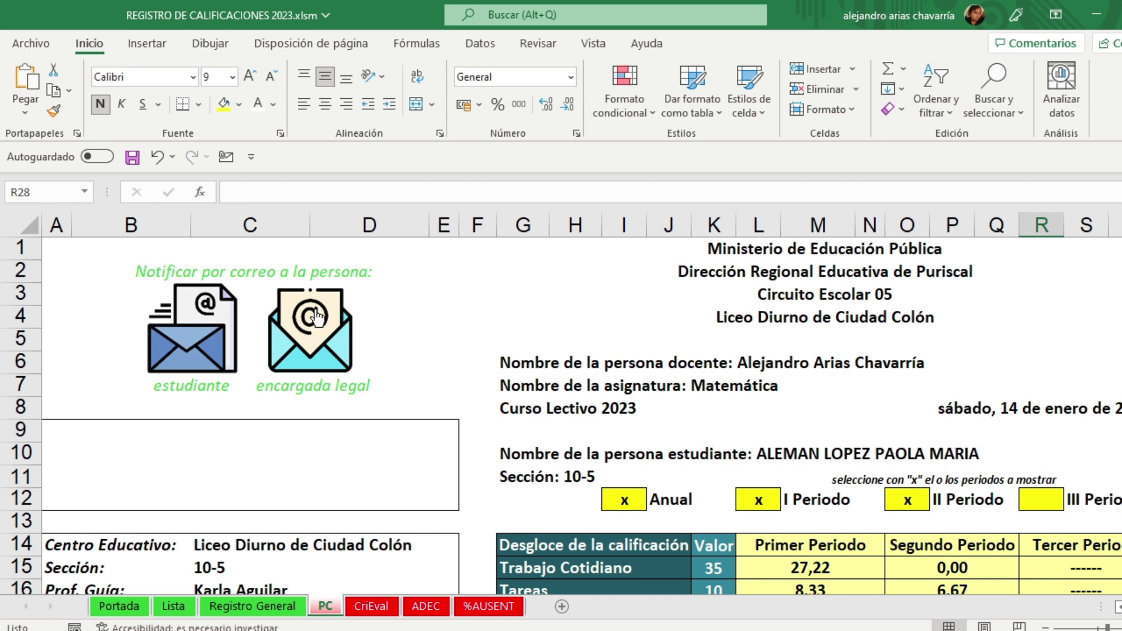
Step: Open the CriEval sheet and load student 2 in cell A20
click(381, 609)
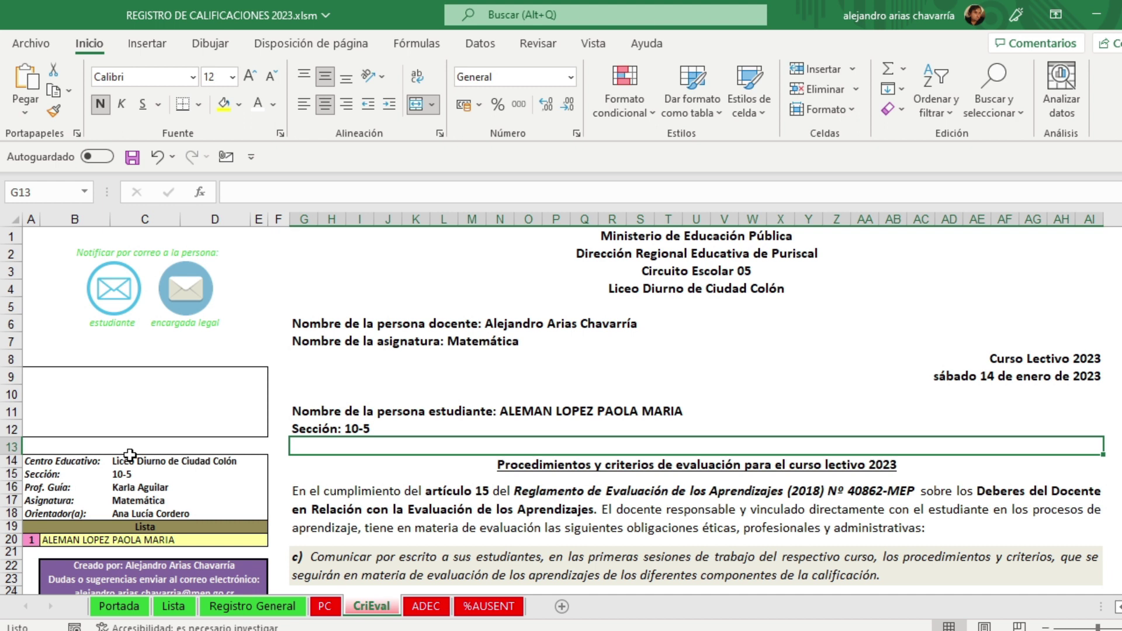
scroll(130, 454, down, 1)
click(32, 500)
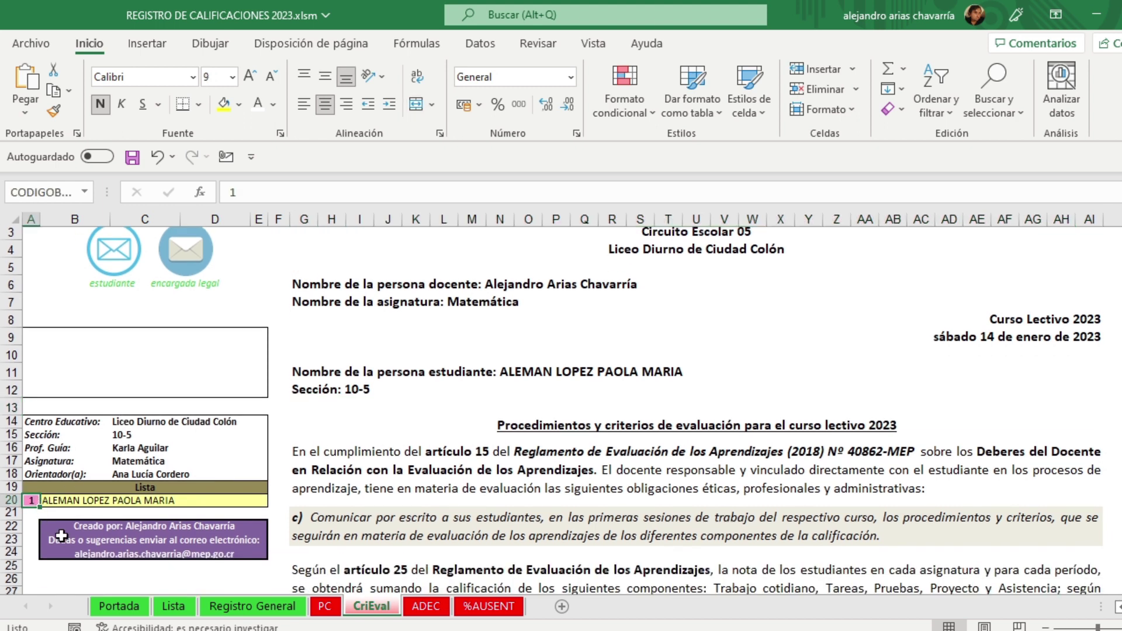
text(2)
key(Return)
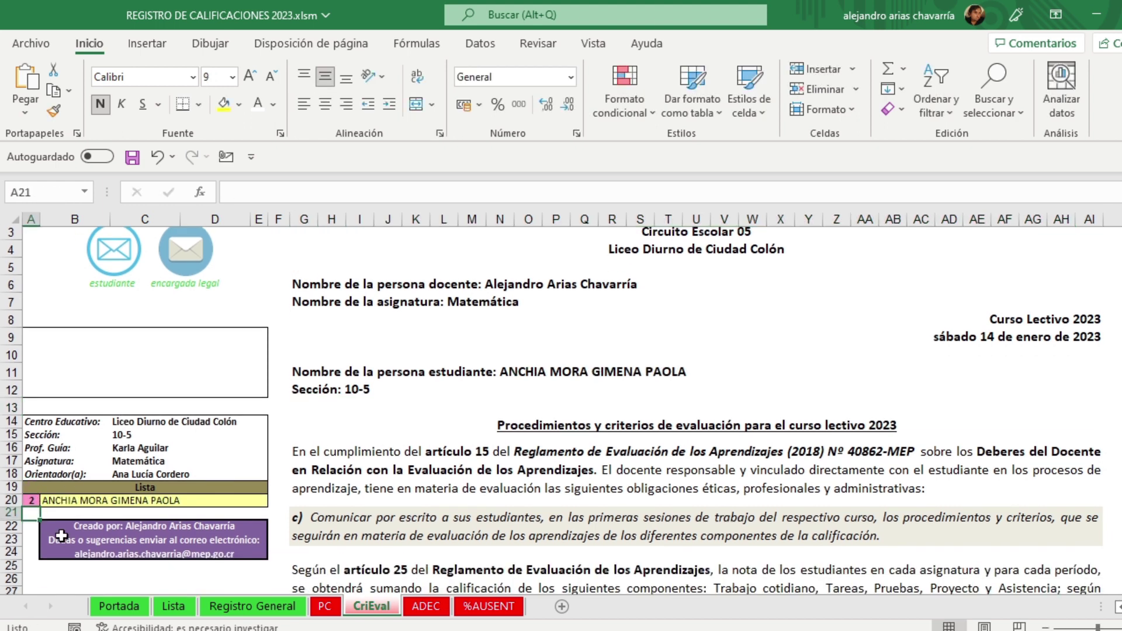
Step: Load student 3 in A20, then set the student number back to 1
key(Up)
text(3)
key(Return)
key(Up)
text(3)
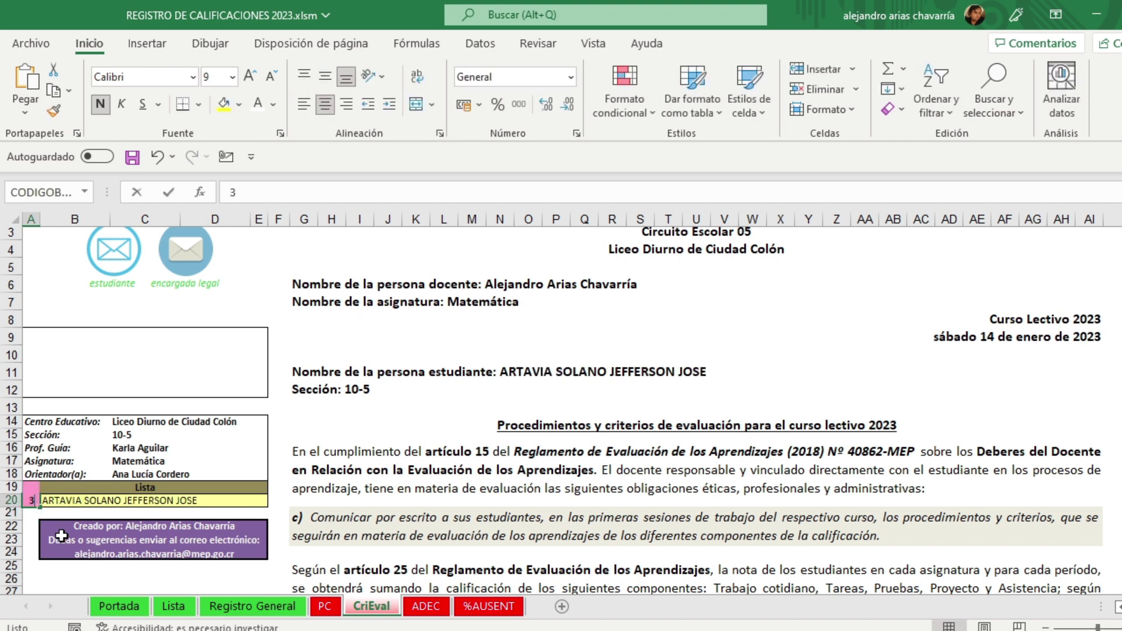
key(BackSpace)
text(1)
key(Return)
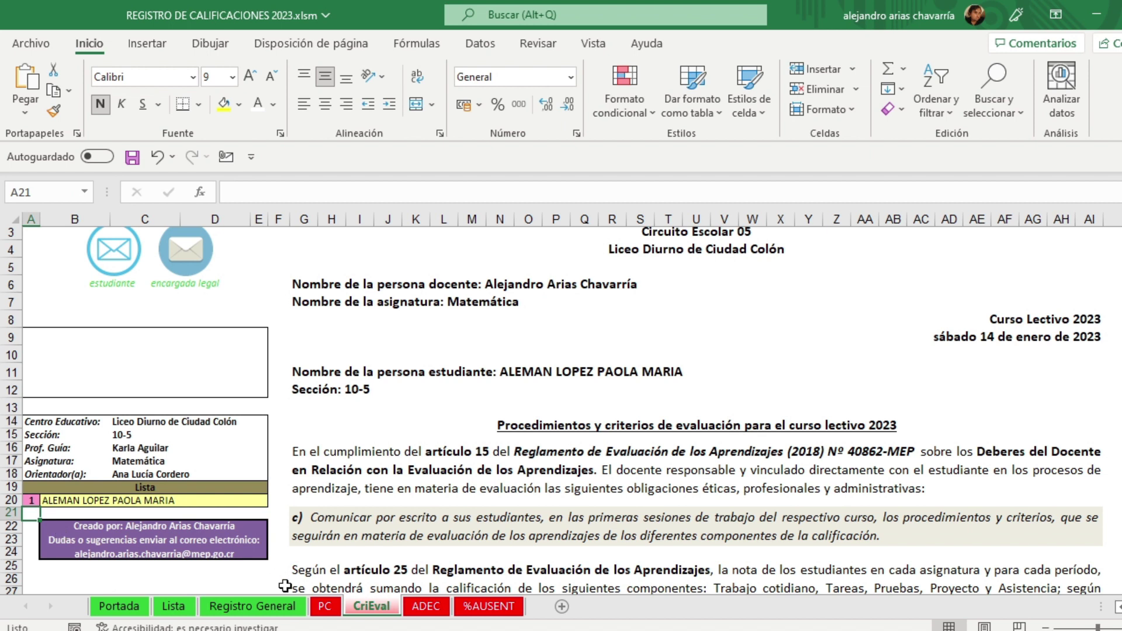
scroll(380, 544, up, 1)
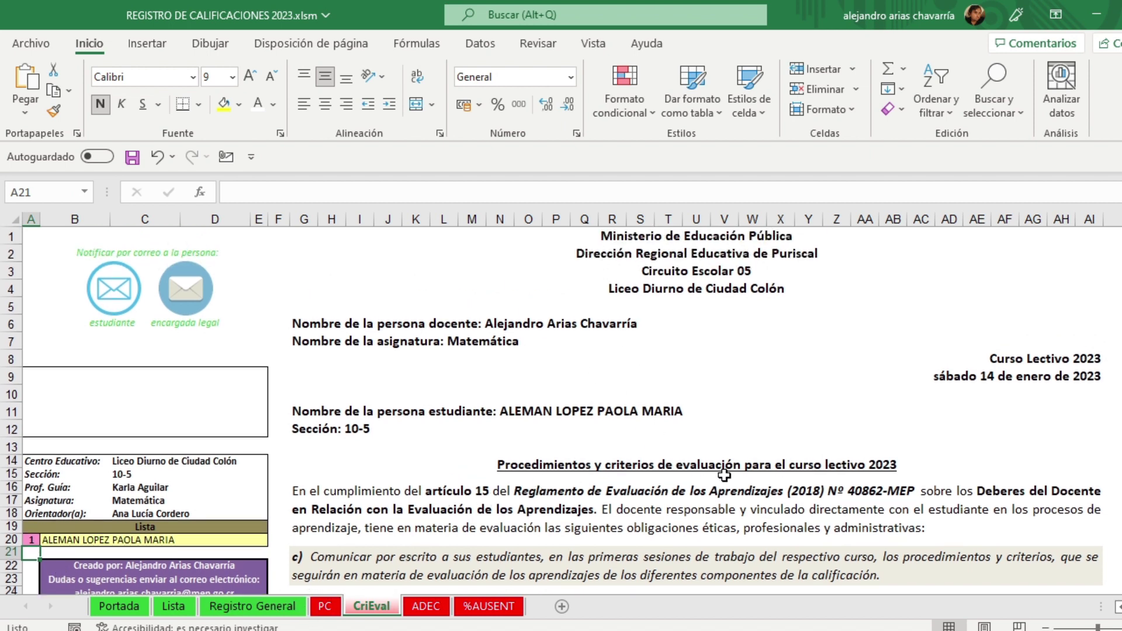
click(469, 498)
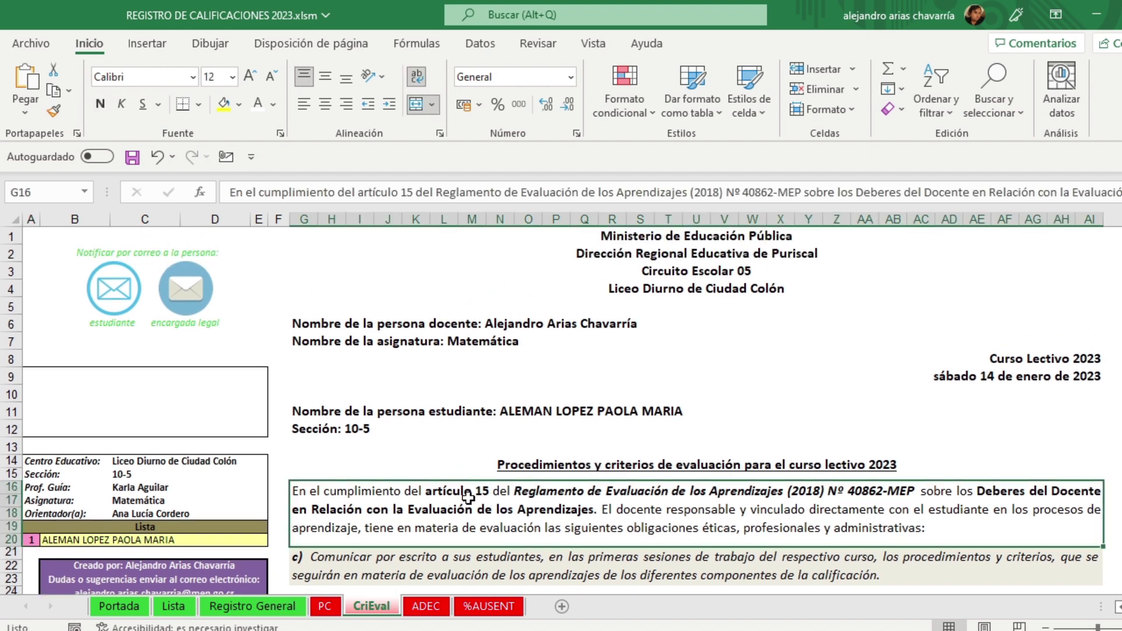
click(612, 442)
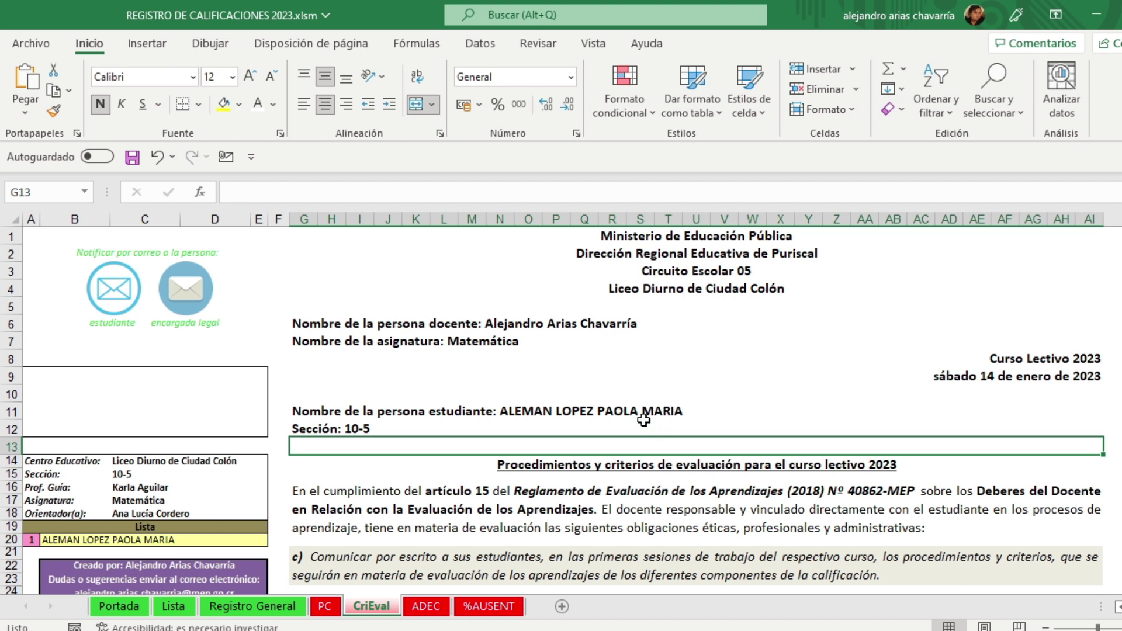
scroll(643, 421, down, 1)
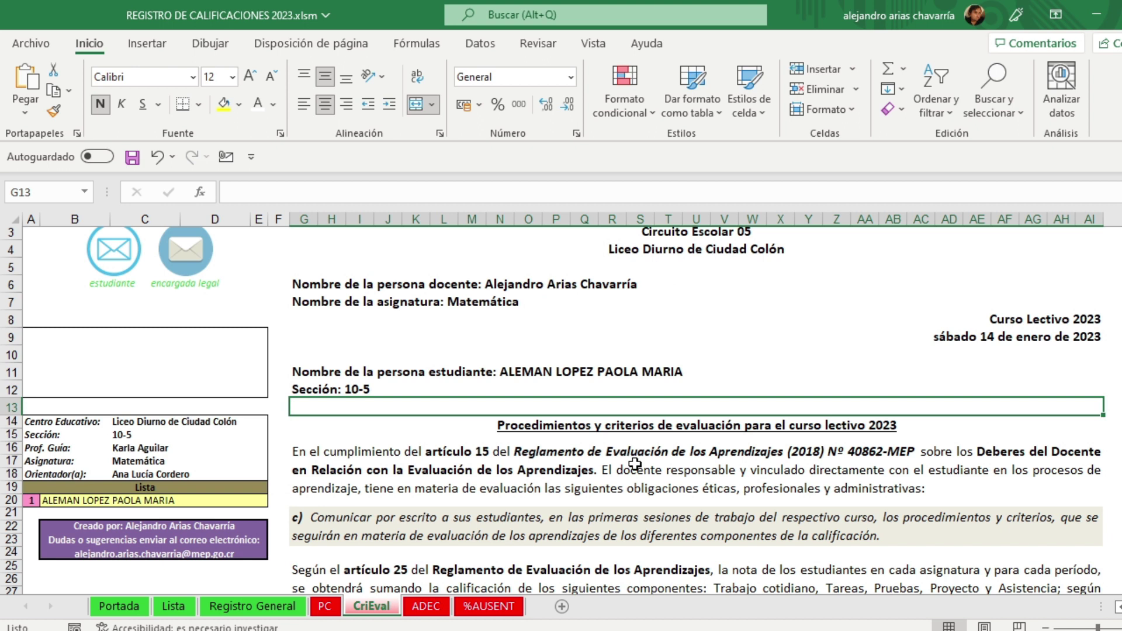
scroll(636, 464, down, 3)
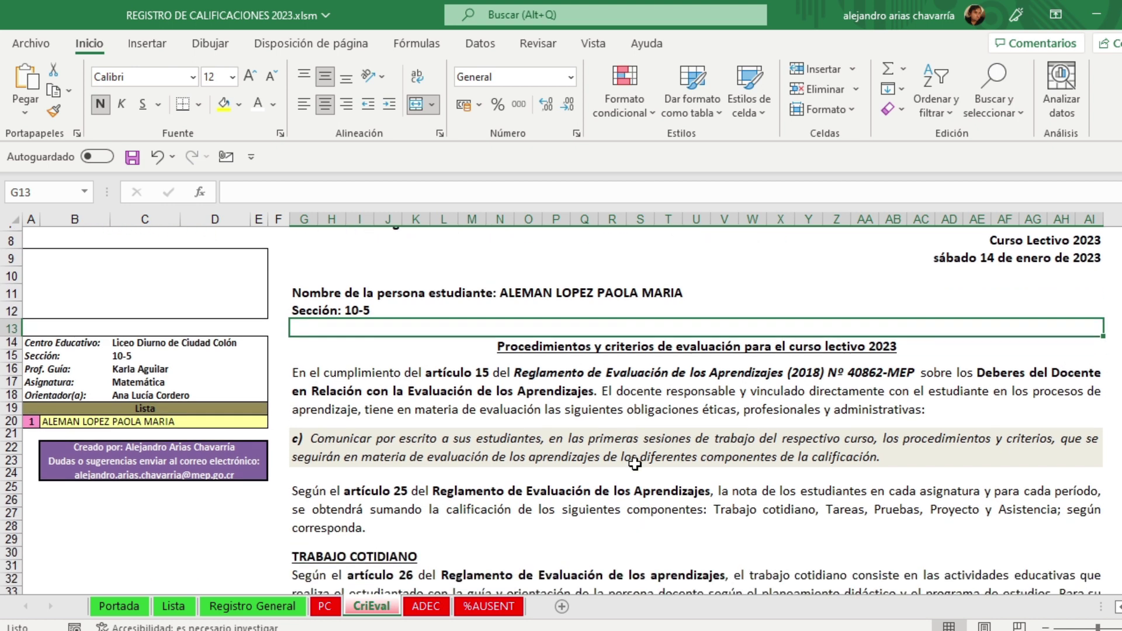
click(381, 438)
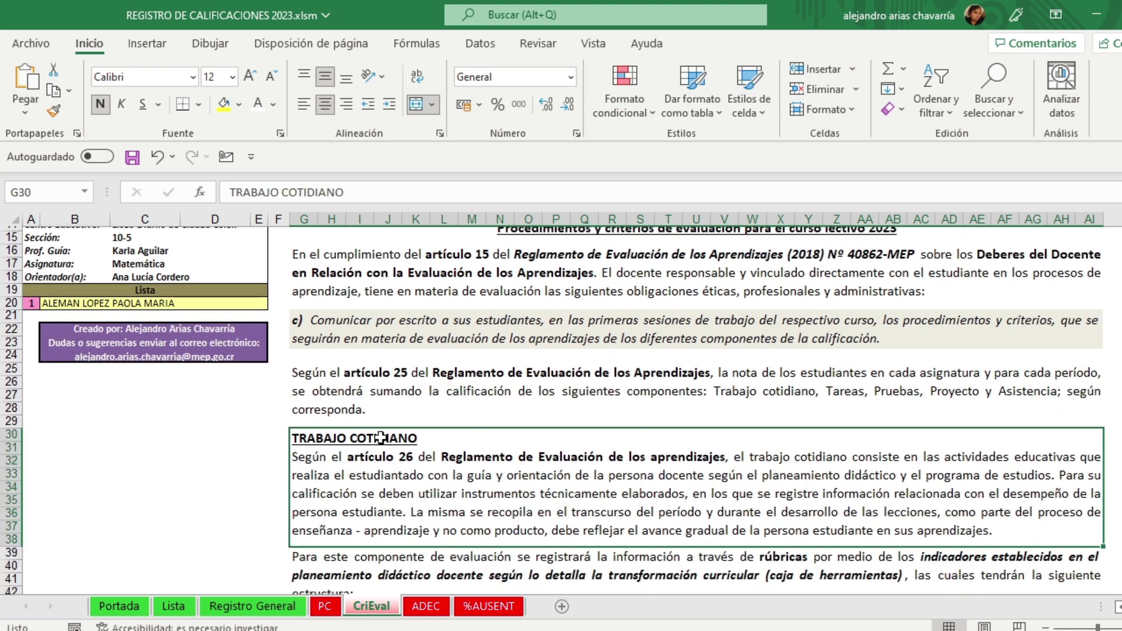
scroll(381, 438, down, 4)
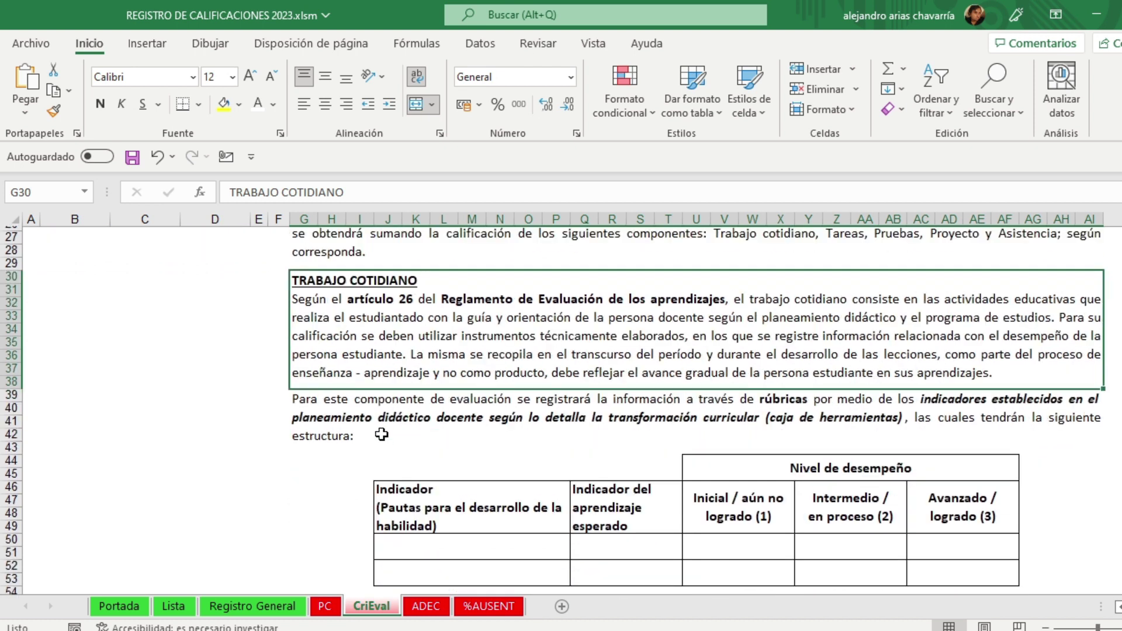
scroll(383, 432, down, 1)
drag(387, 412, 714, 533)
click(344, 450)
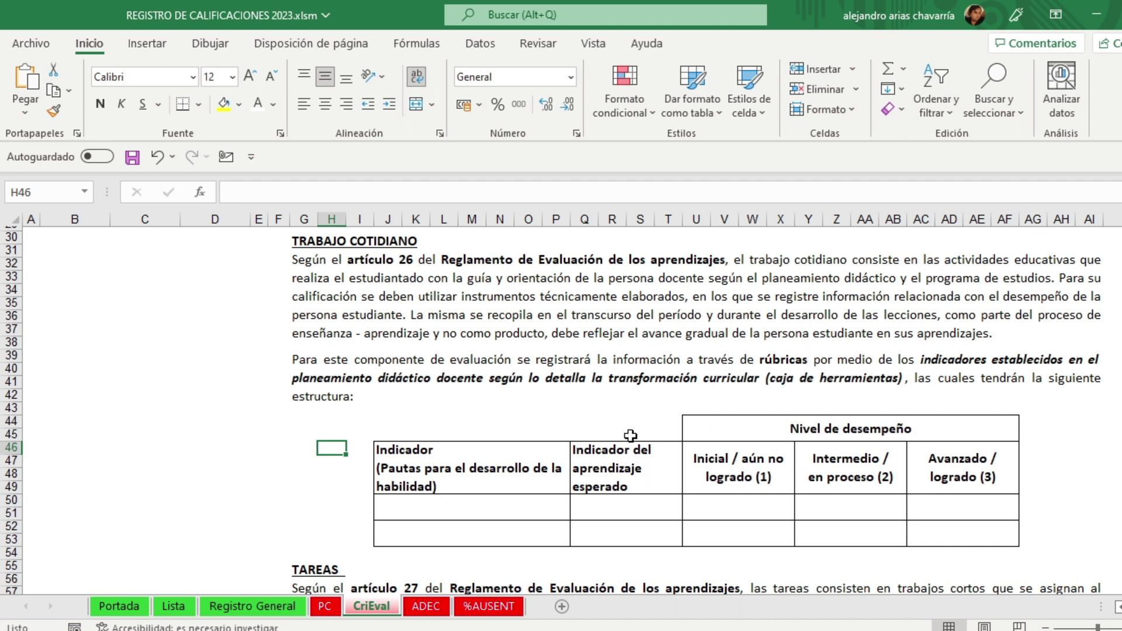
scroll(631, 435, down, 4)
click(332, 415)
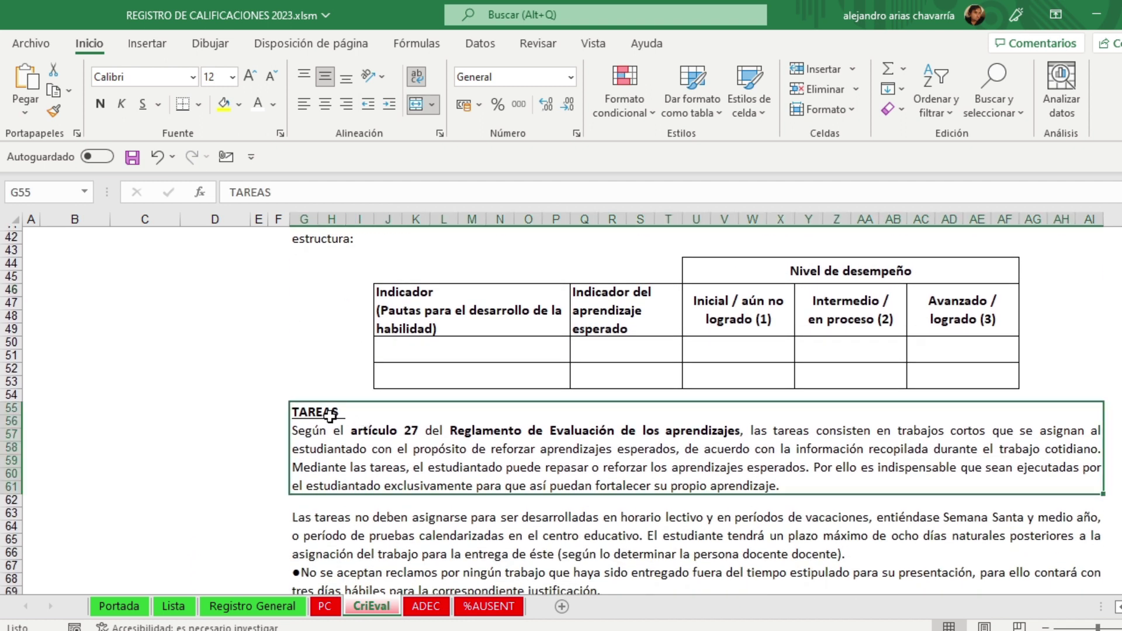
scroll(332, 415, down, 2)
click(354, 459)
scroll(353, 459, down, 3)
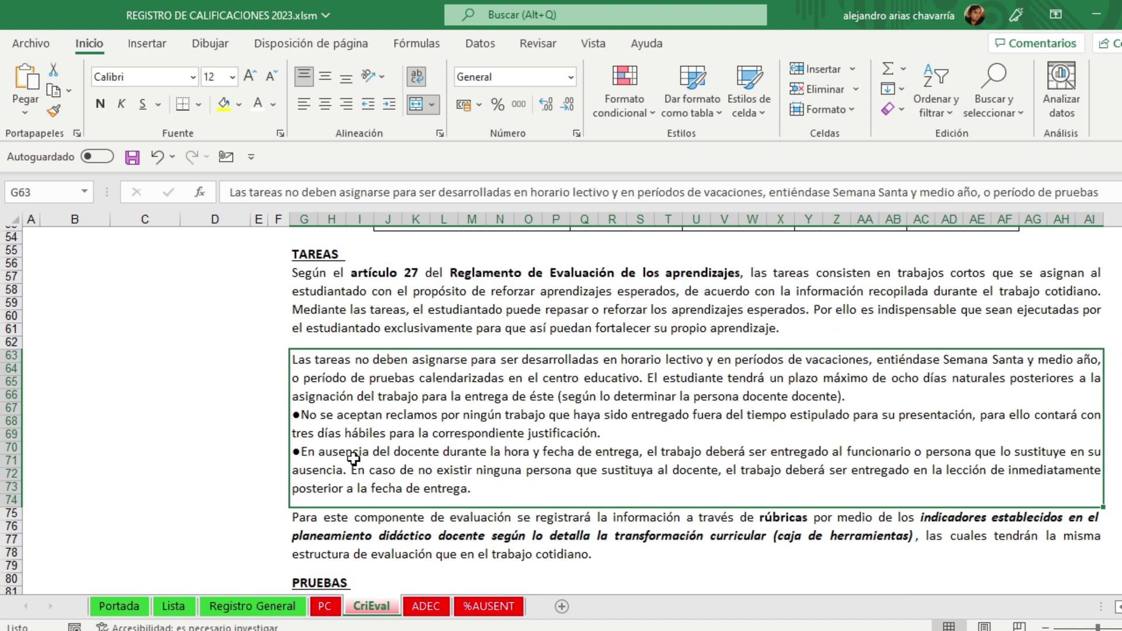
click(351, 490)
scroll(351, 490, down, 2)
click(350, 491)
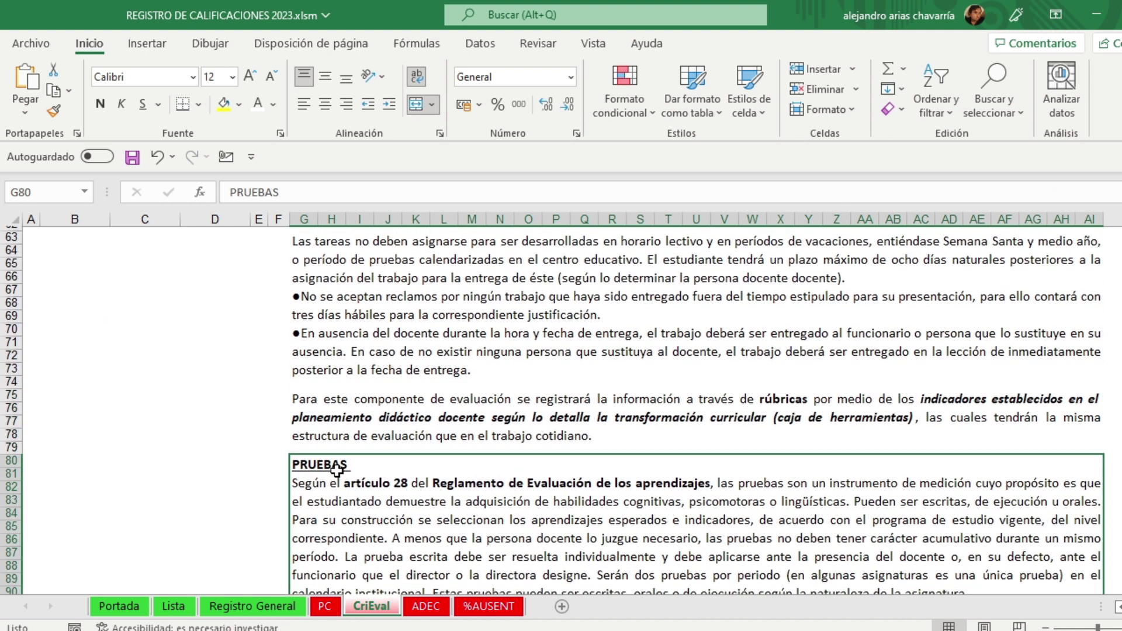
scroll(350, 491, down, 5)
click(339, 431)
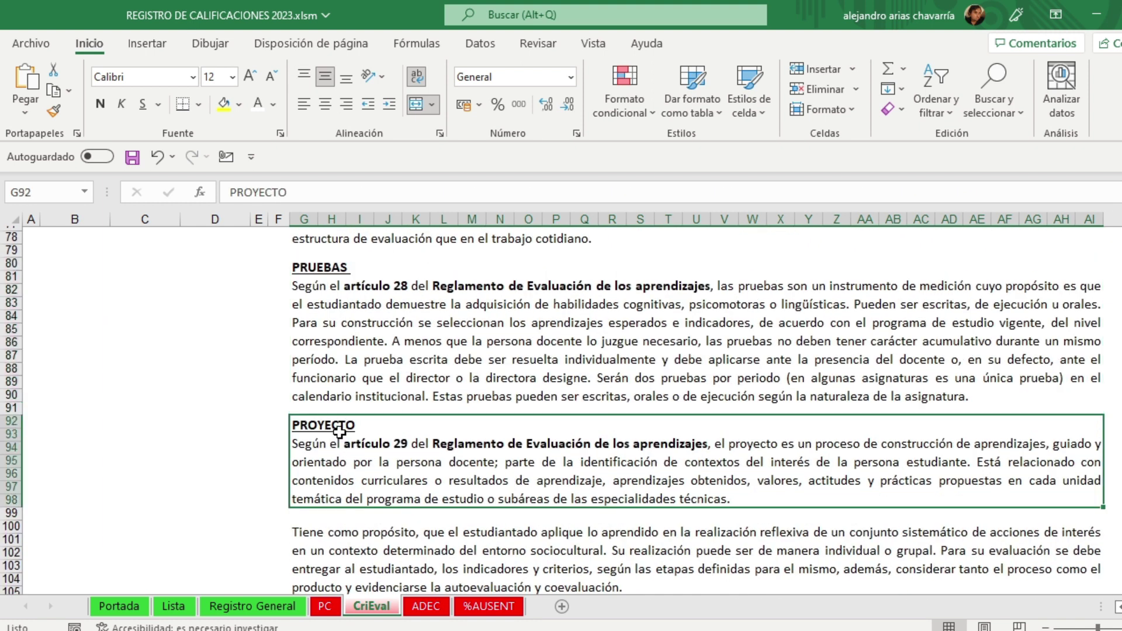
scroll(339, 431, down, 3)
click(334, 505)
scroll(333, 505, down, 9)
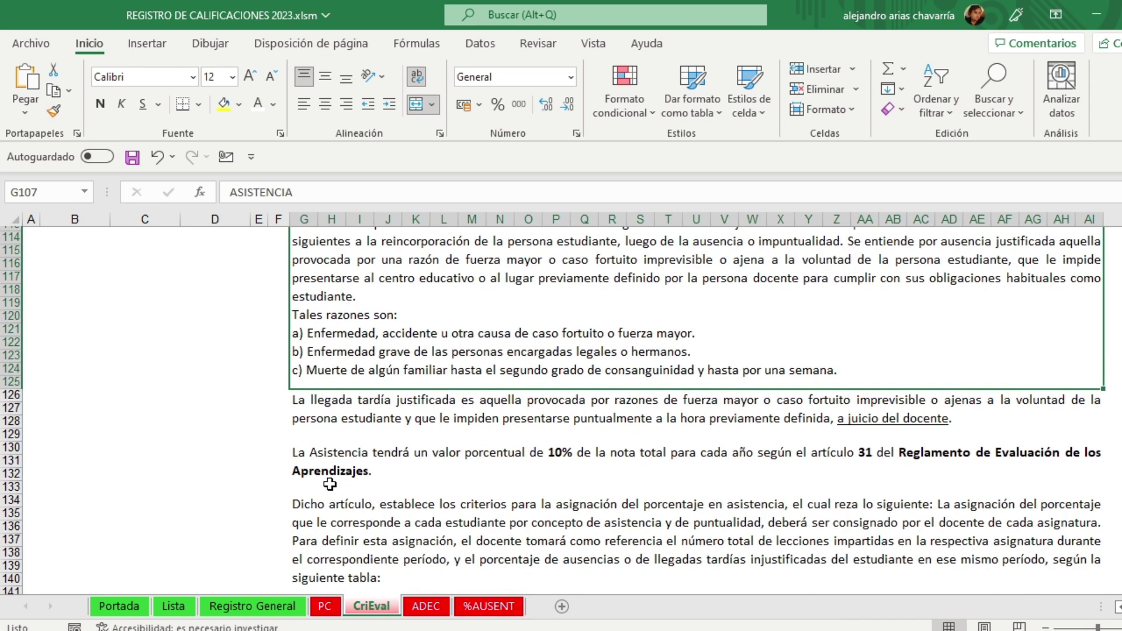
scroll(463, 466, down, 5)
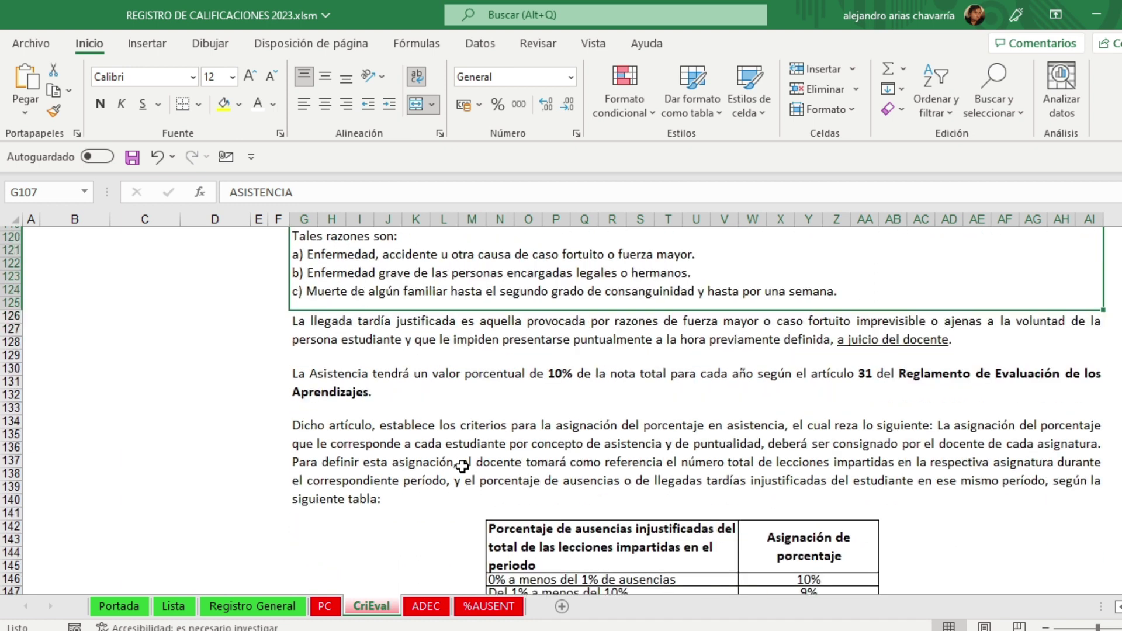
scroll(462, 466, down, 1)
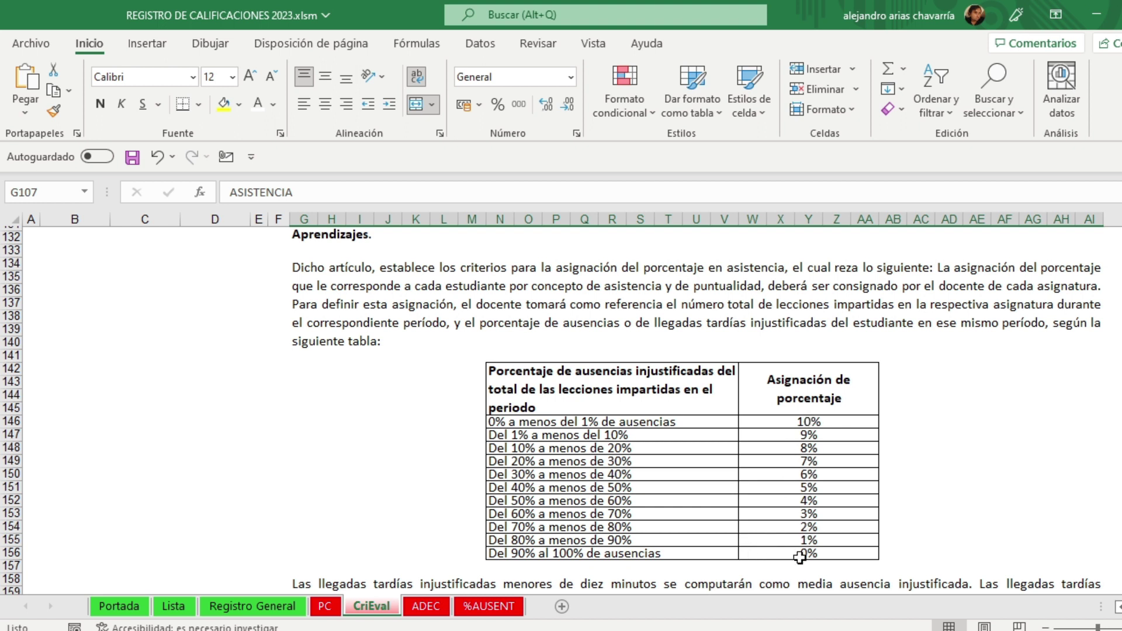
scroll(799, 560, down, 1)
scroll(798, 560, down, 7)
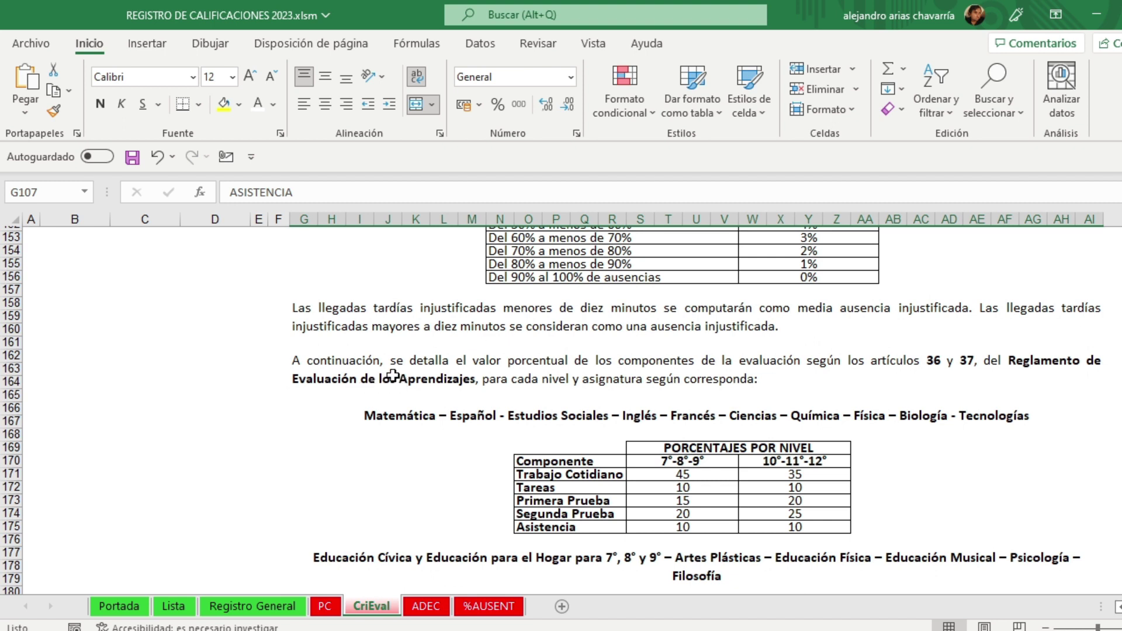
click(389, 421)
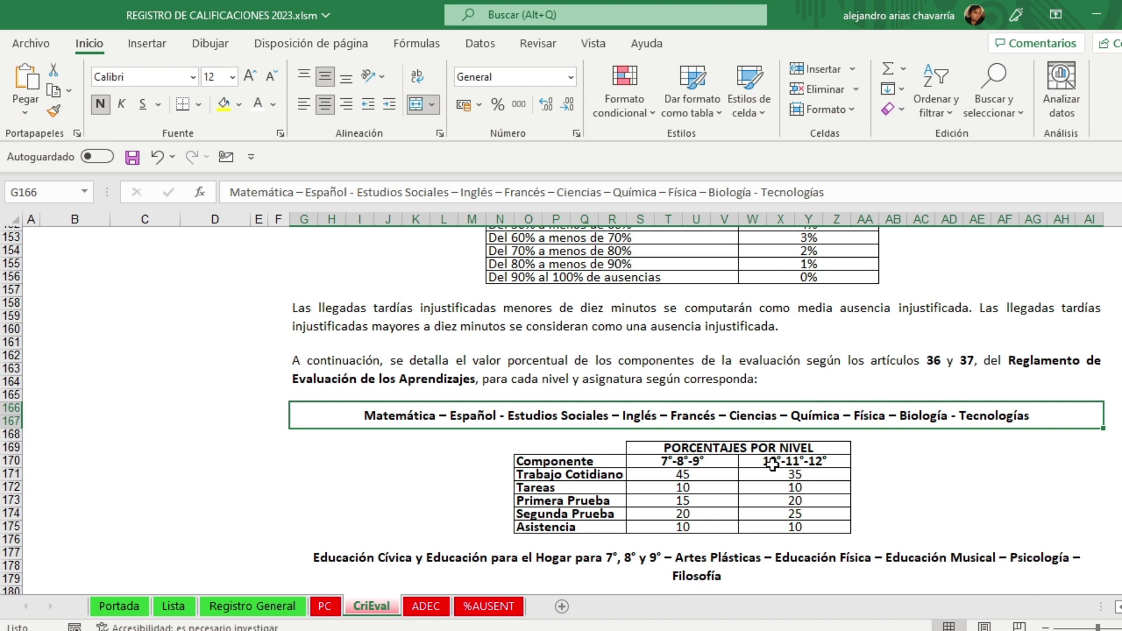
scroll(778, 514, down, 1)
click(722, 521)
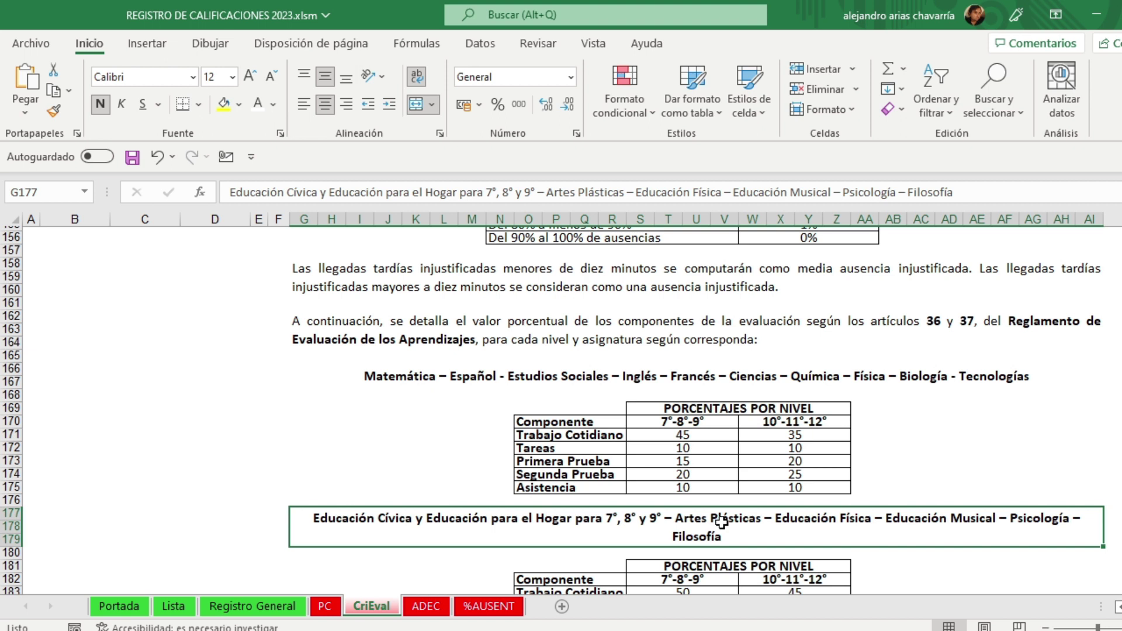
scroll(721, 522, down, 5)
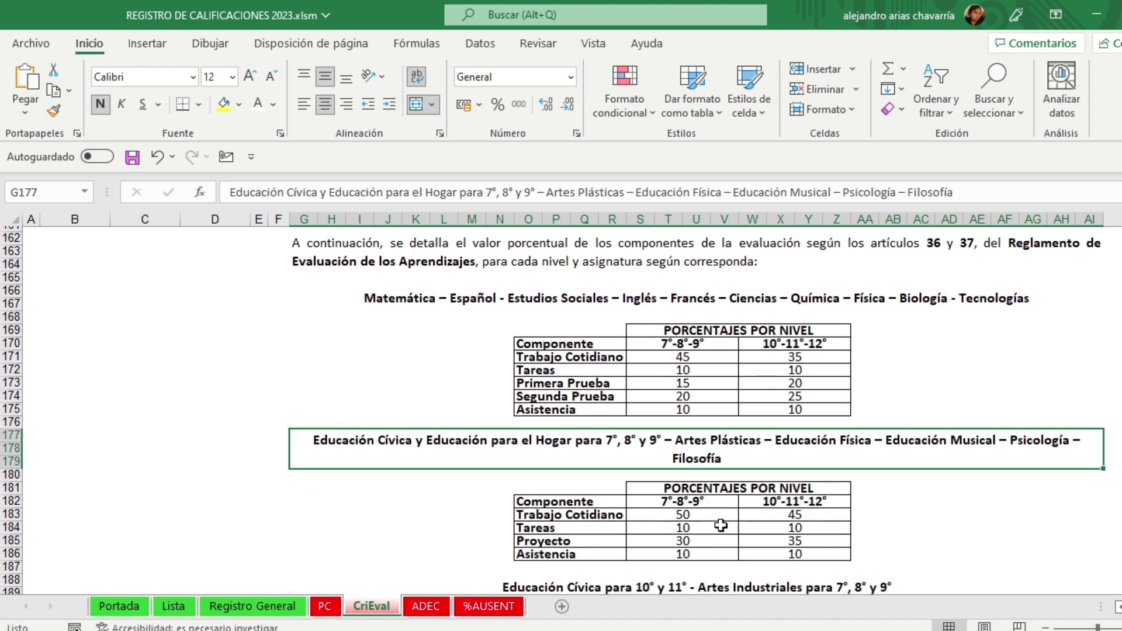
scroll(720, 505, down, 1)
click(577, 469)
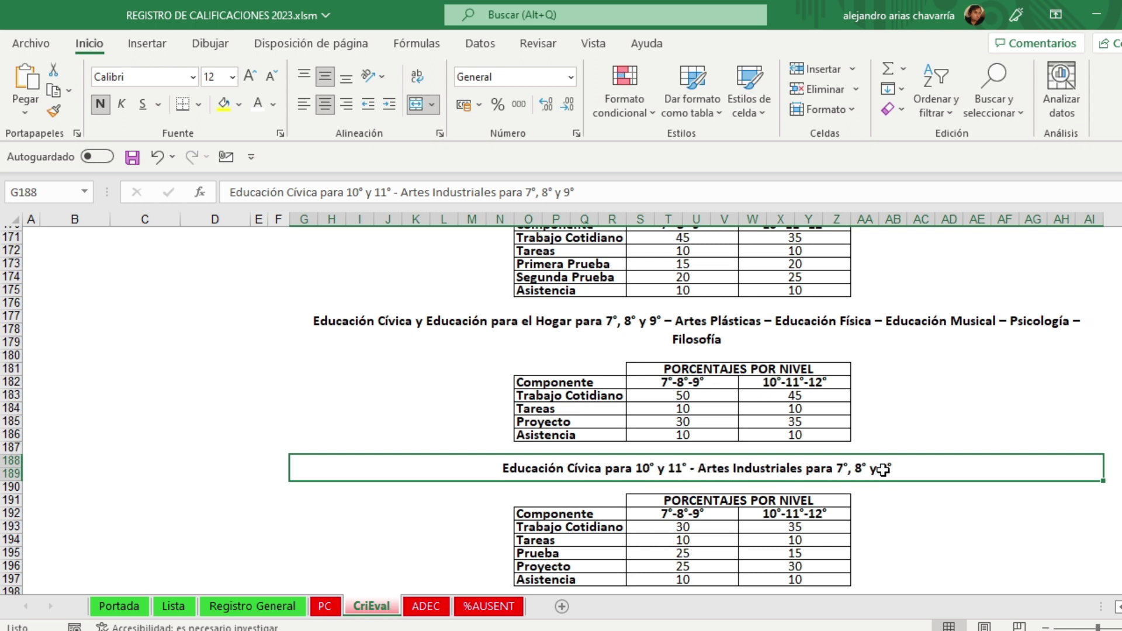
scroll(877, 491, down, 3)
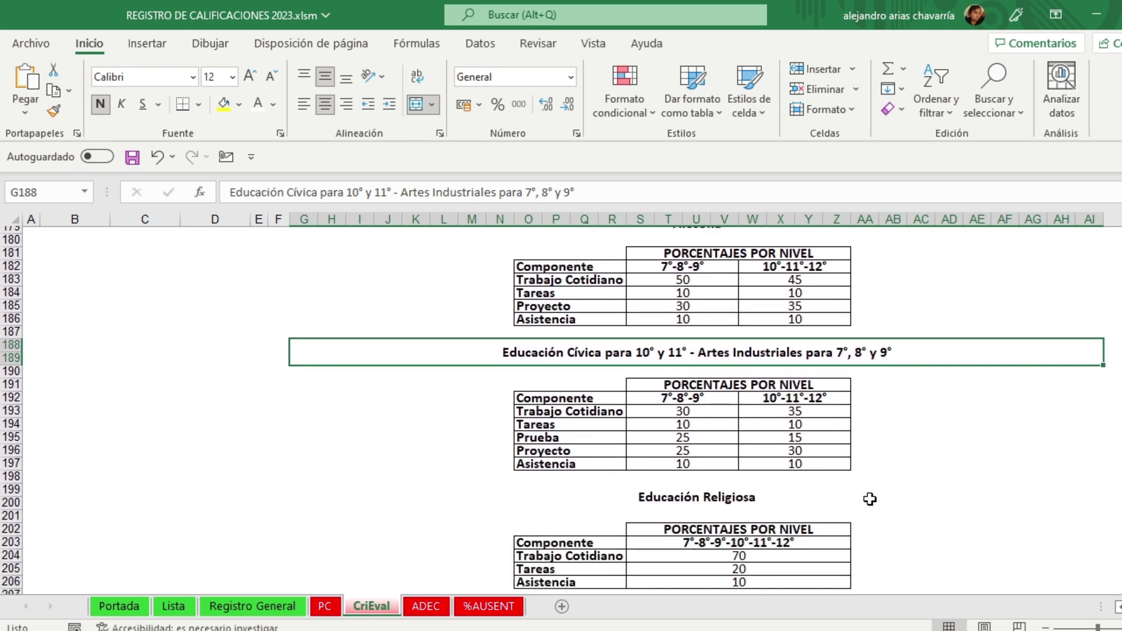
scroll(769, 462, down, 2)
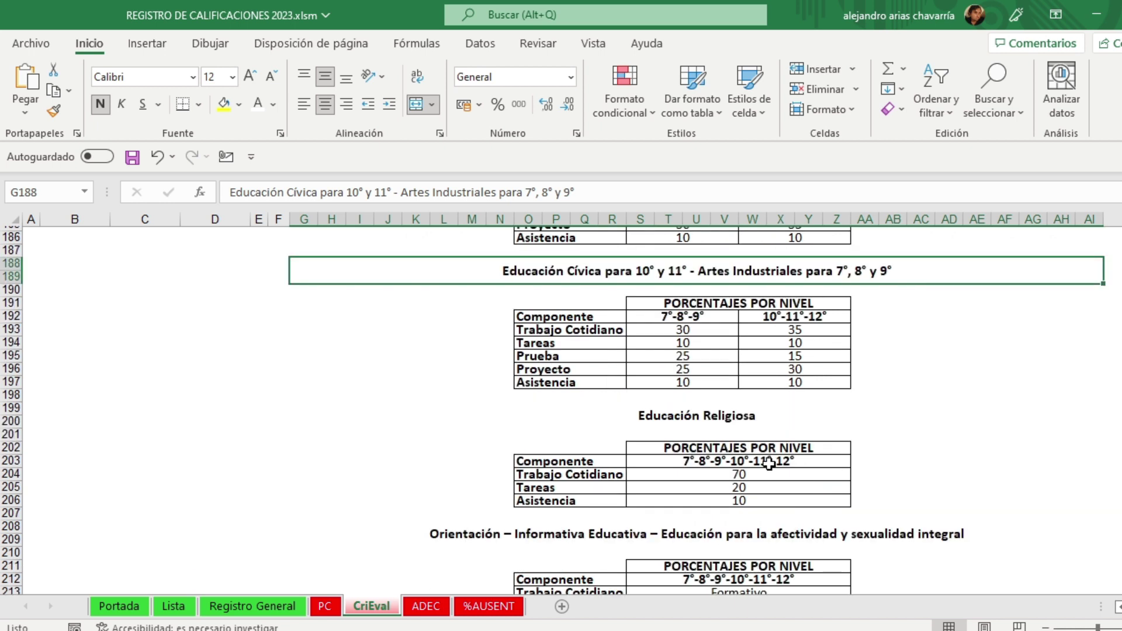
scroll(767, 464, up, 6)
scroll(765, 465, up, 3)
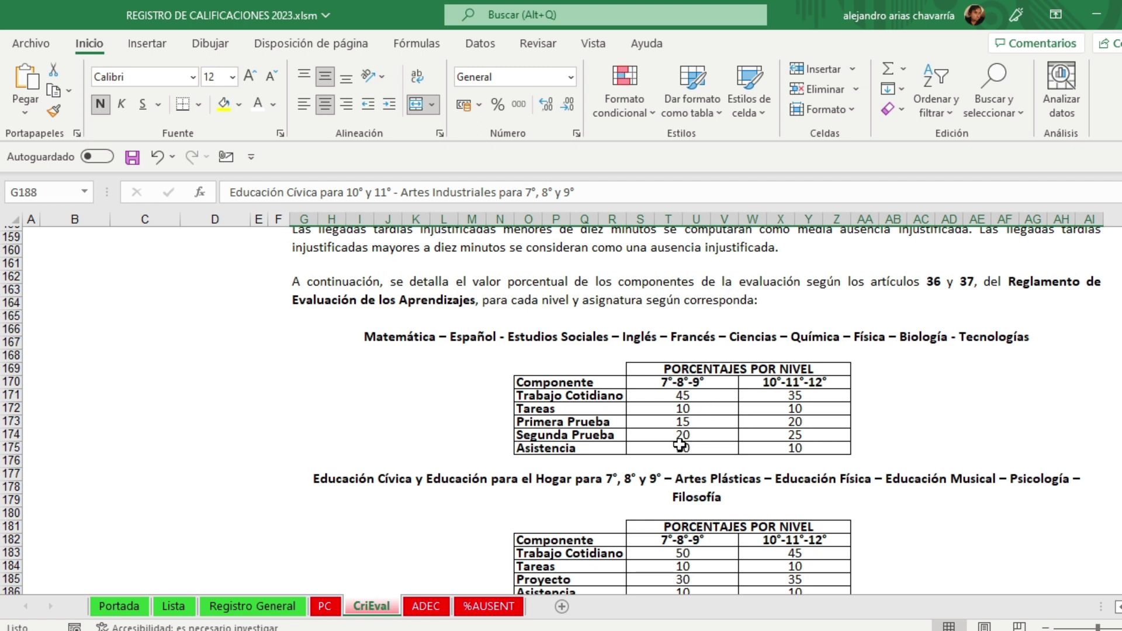
click(694, 398)
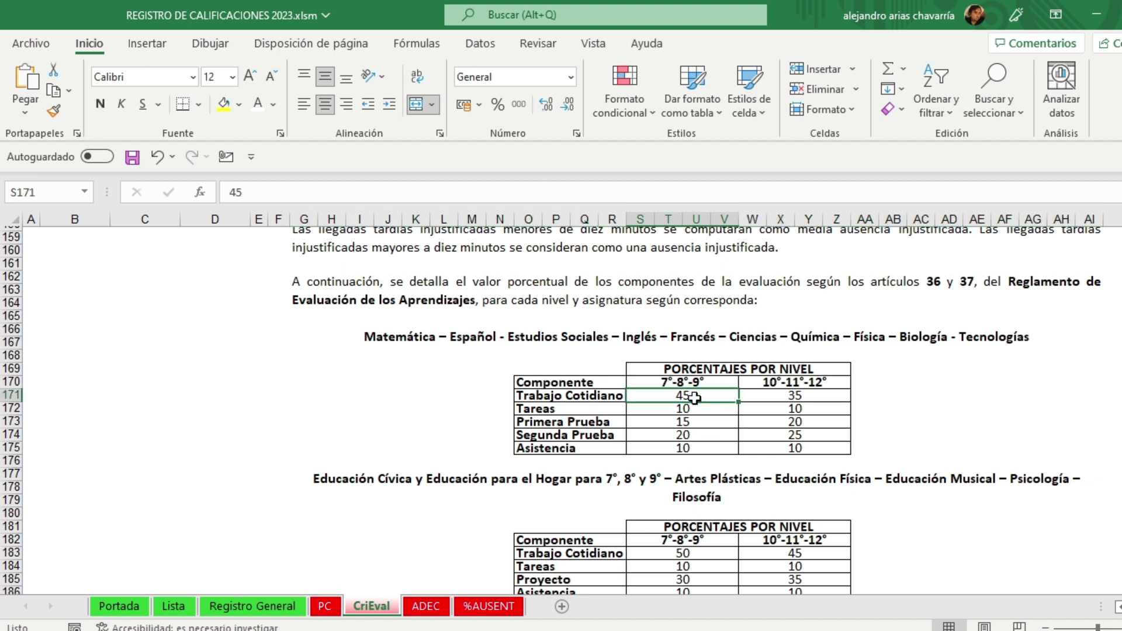
click(986, 426)
scroll(987, 429, up, 5)
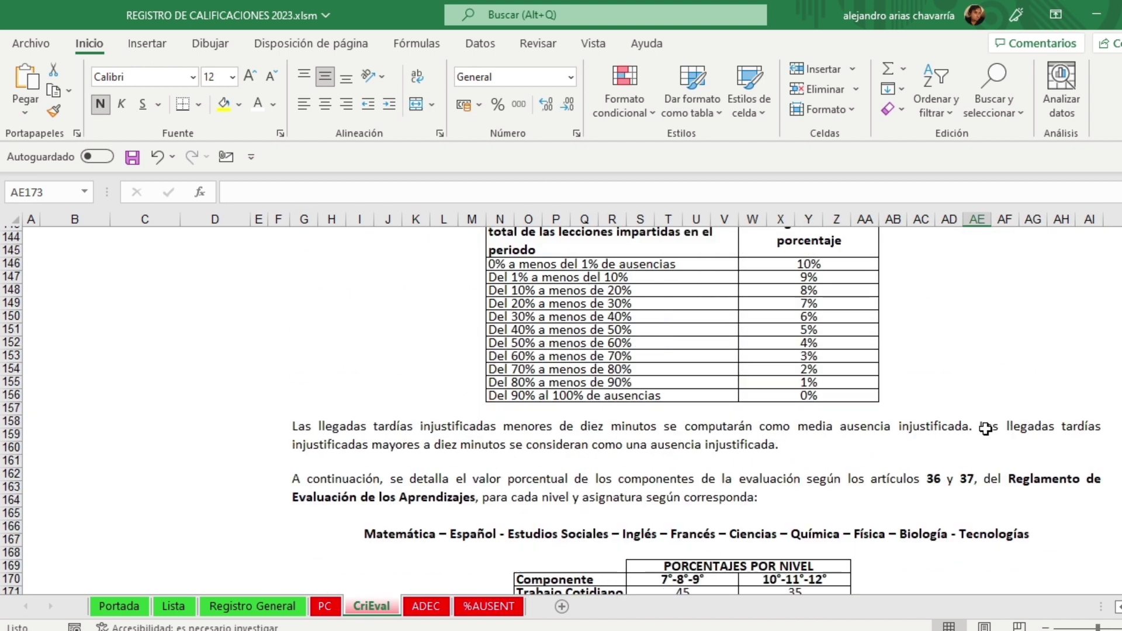
scroll(987, 429, up, 6)
scroll(987, 429, down, 8)
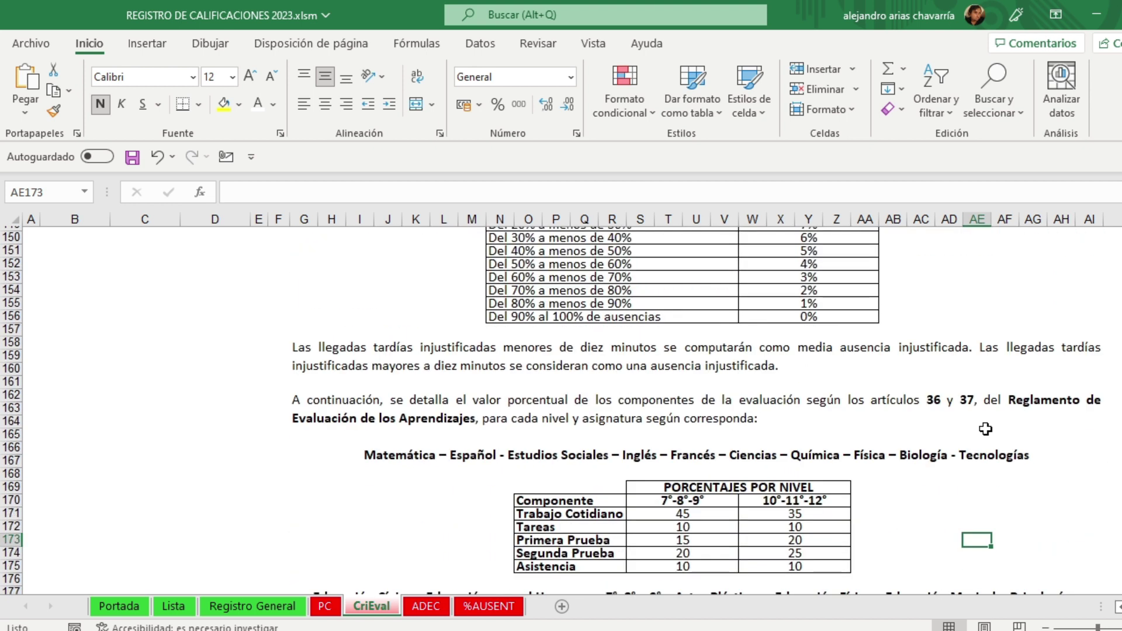
scroll(985, 429, down, 20)
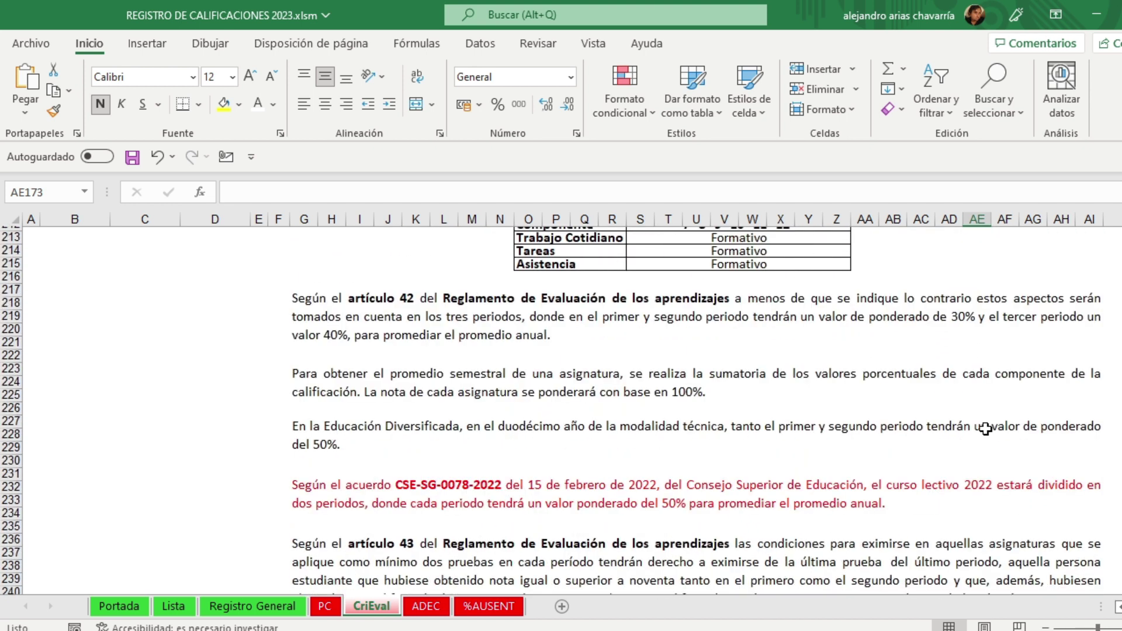
scroll(985, 429, down, 2)
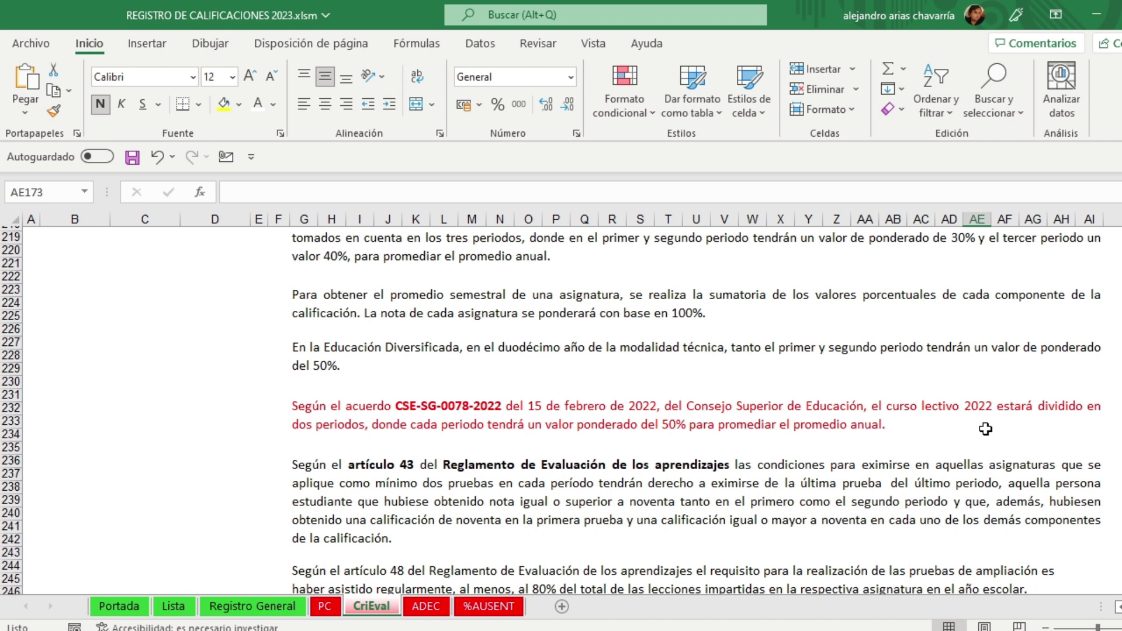
scroll(985, 429, down, 4)
scroll(986, 429, up, 2)
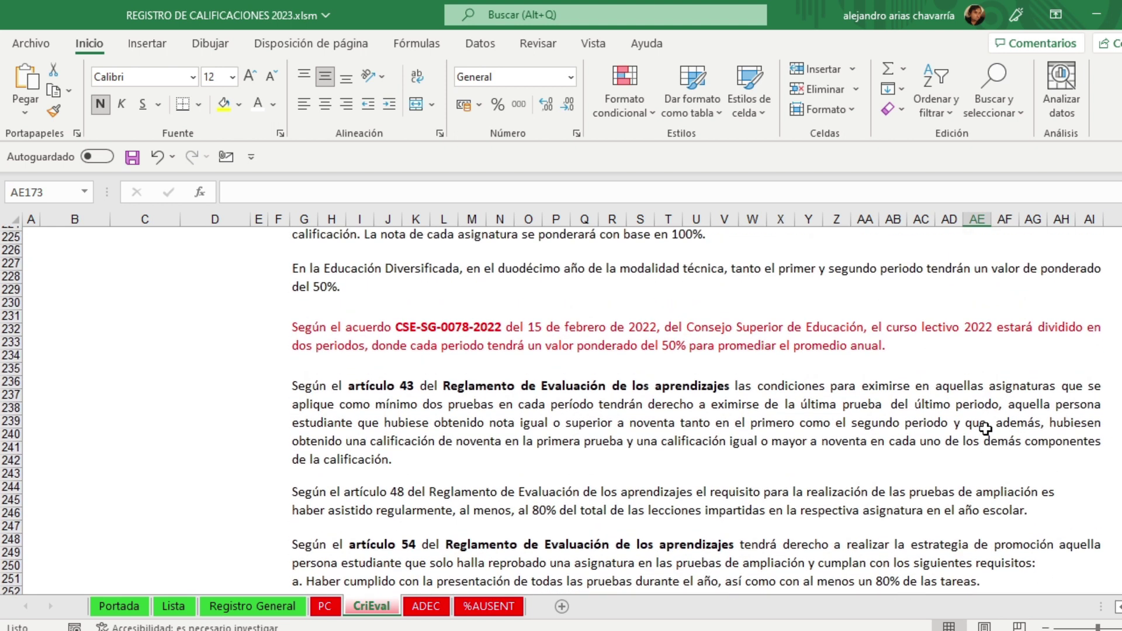
click(404, 334)
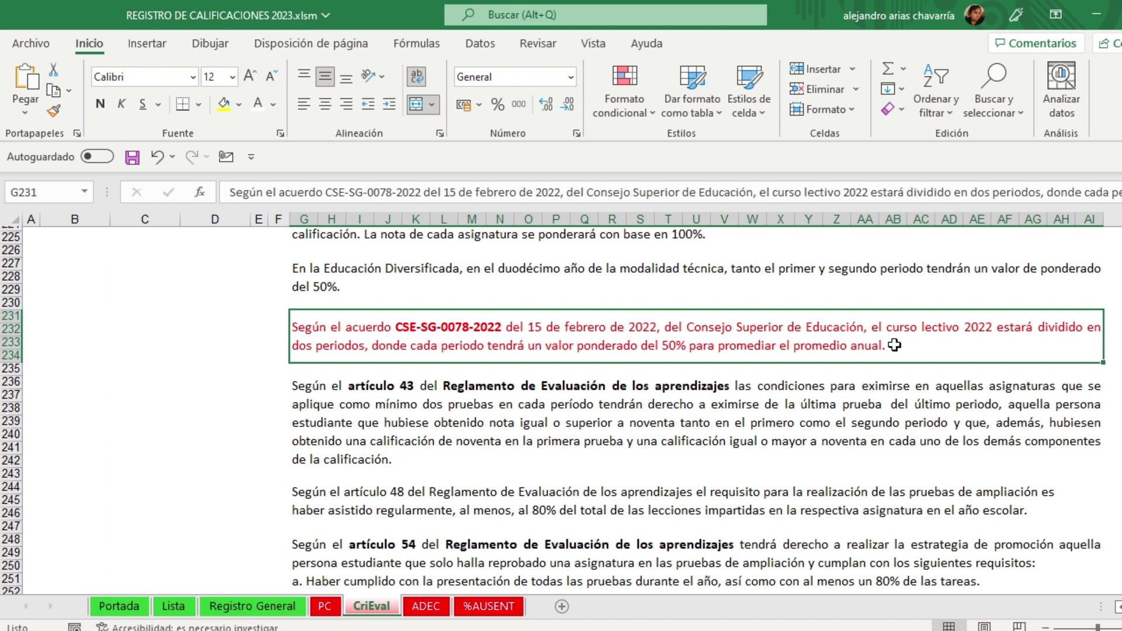
click(795, 392)
click(646, 346)
scroll(658, 328, down, 2)
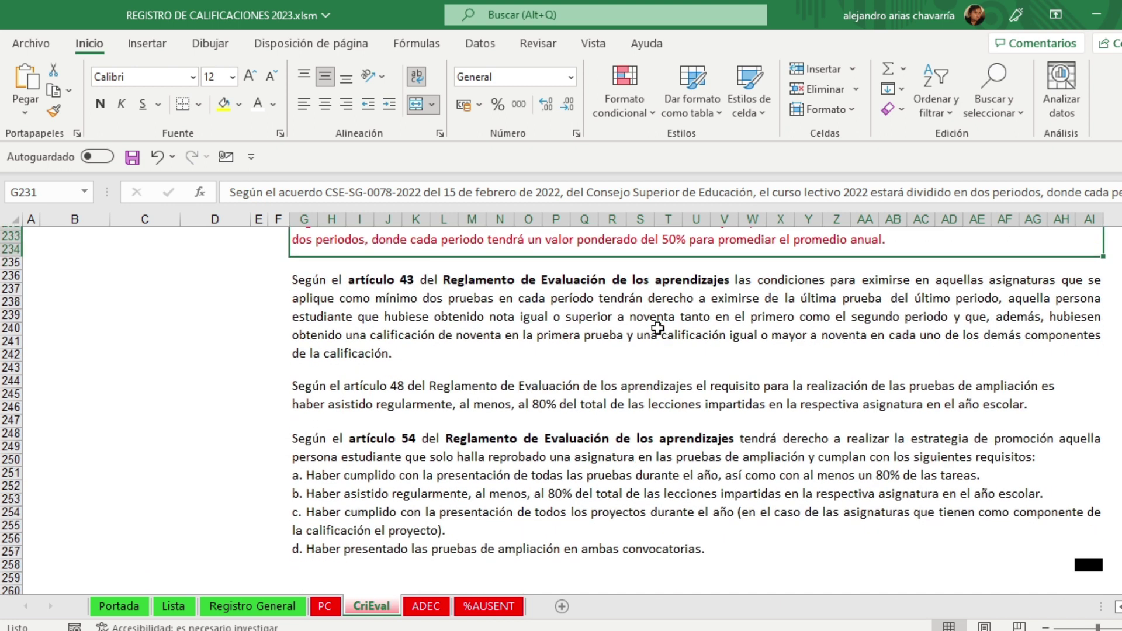
scroll(649, 355, up, 6)
scroll(648, 355, up, 20)
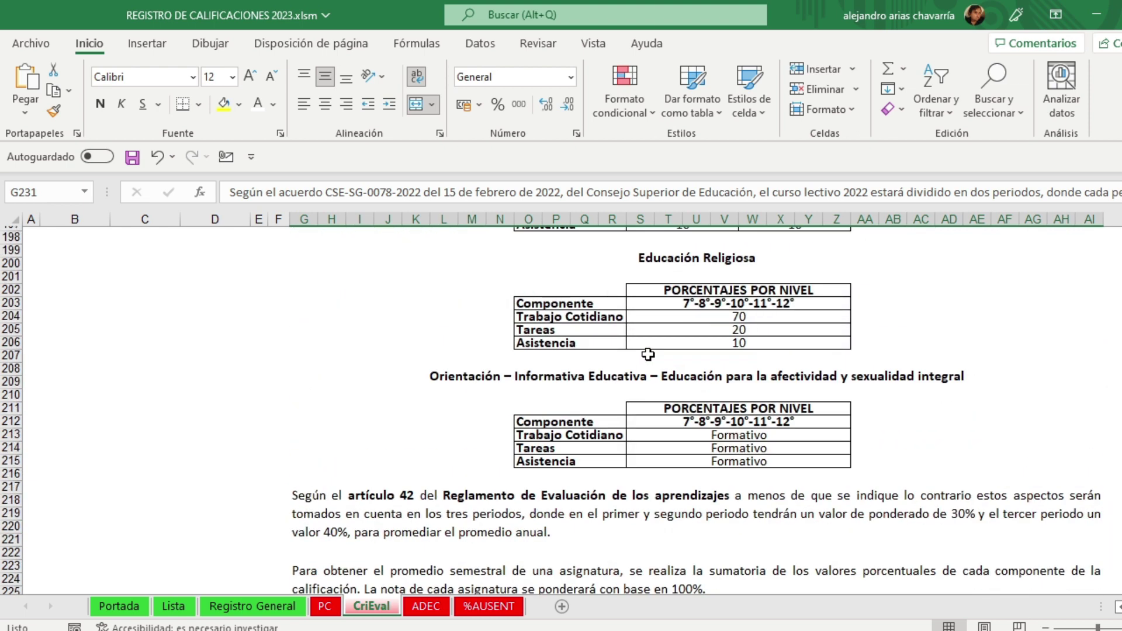
scroll(648, 352, up, 20)
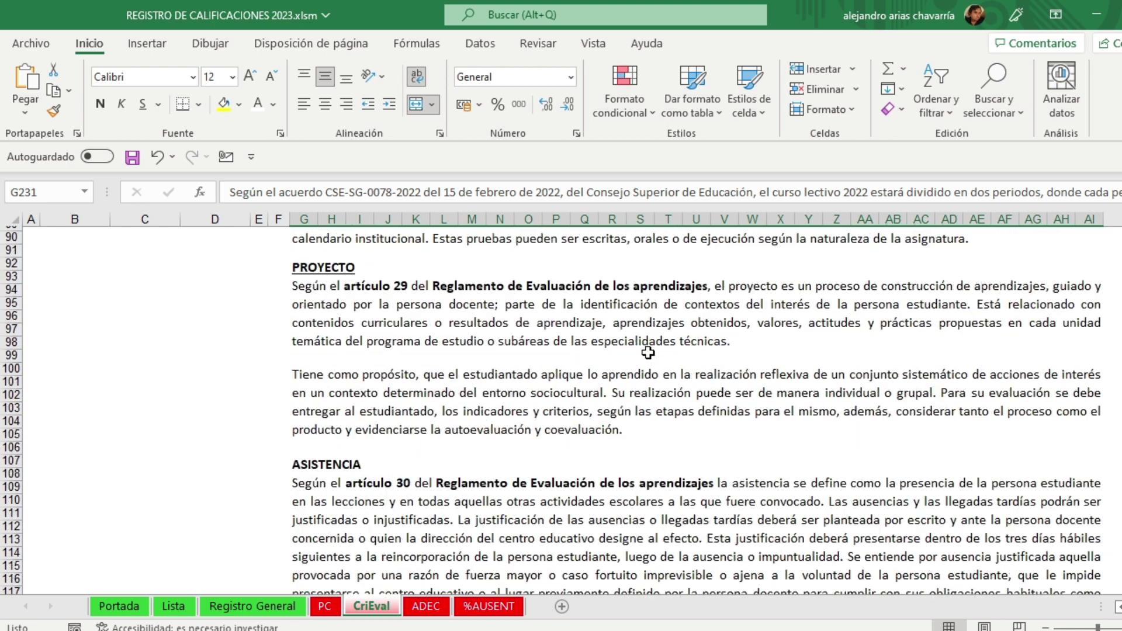
scroll(648, 352, up, 7)
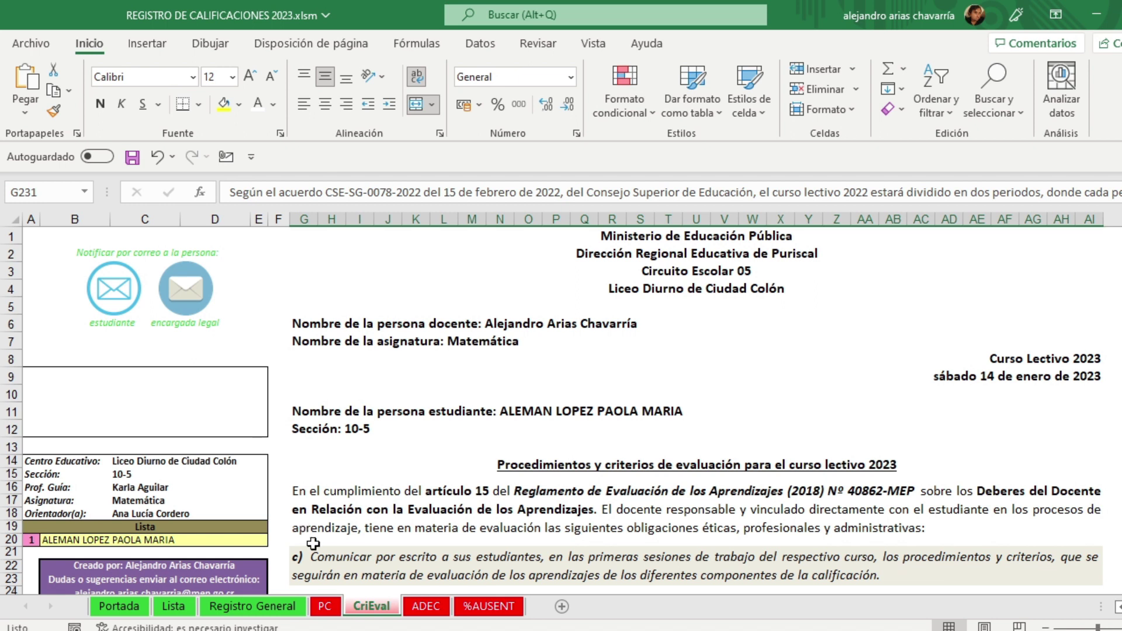
Step: Open the ADEC sheet, review article 15 paragraph f), and zoom in four steps
click(434, 608)
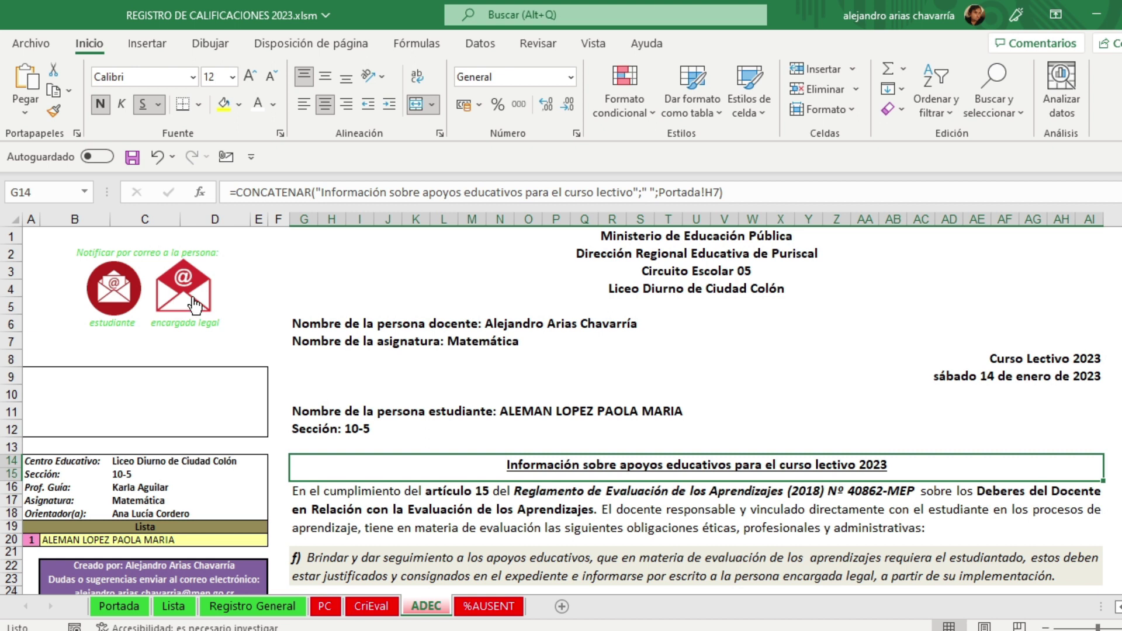
scroll(491, 409, down, 3)
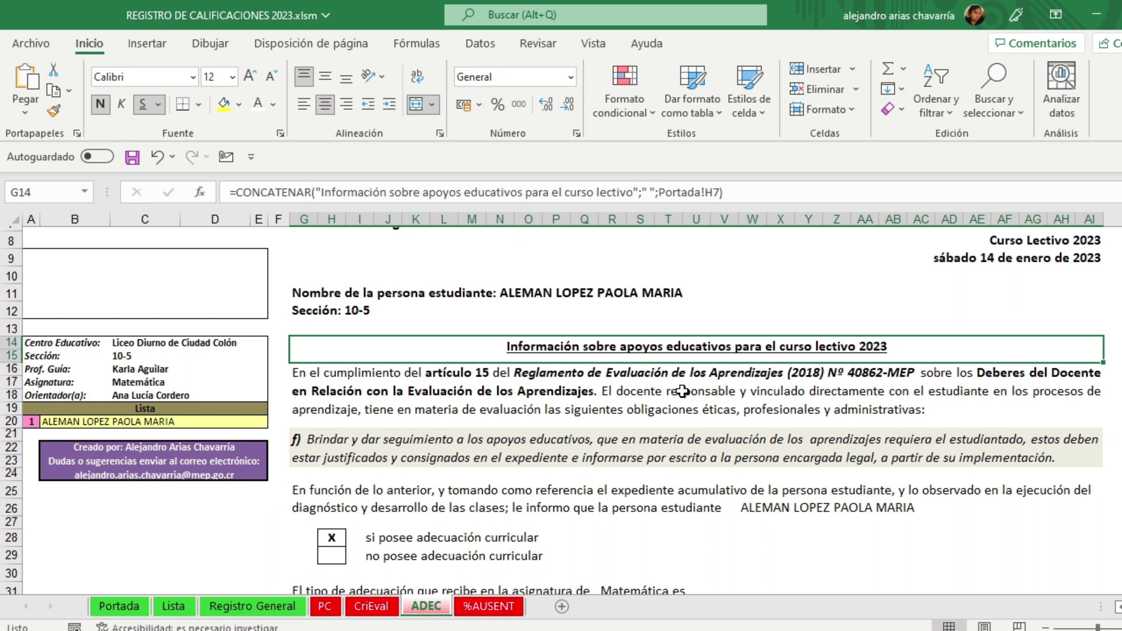
click(679, 392)
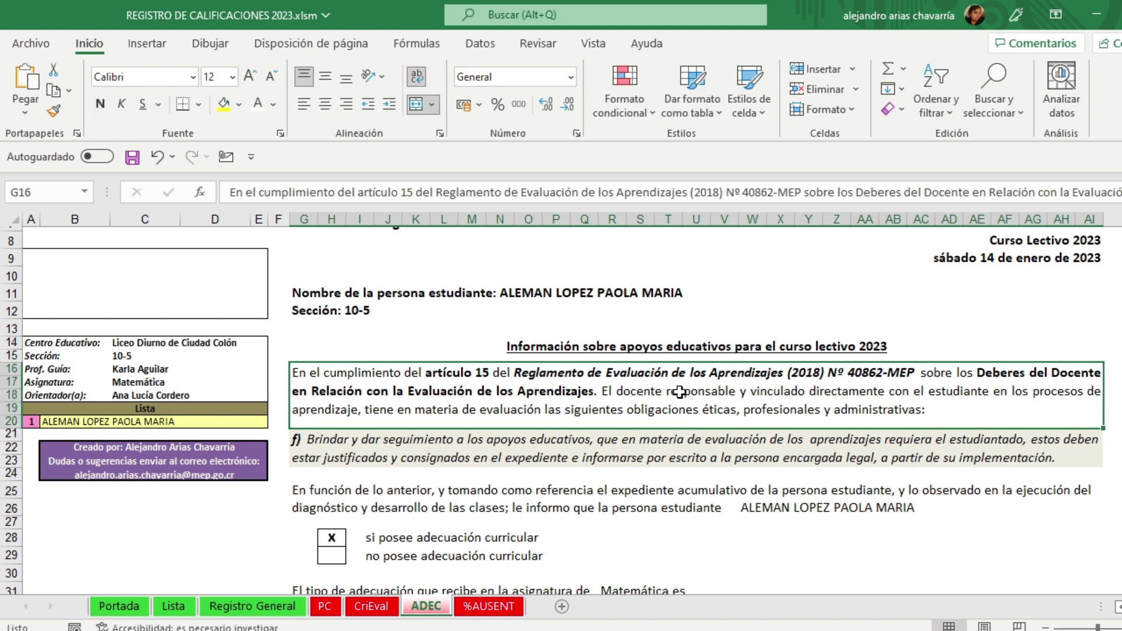
click(666, 451)
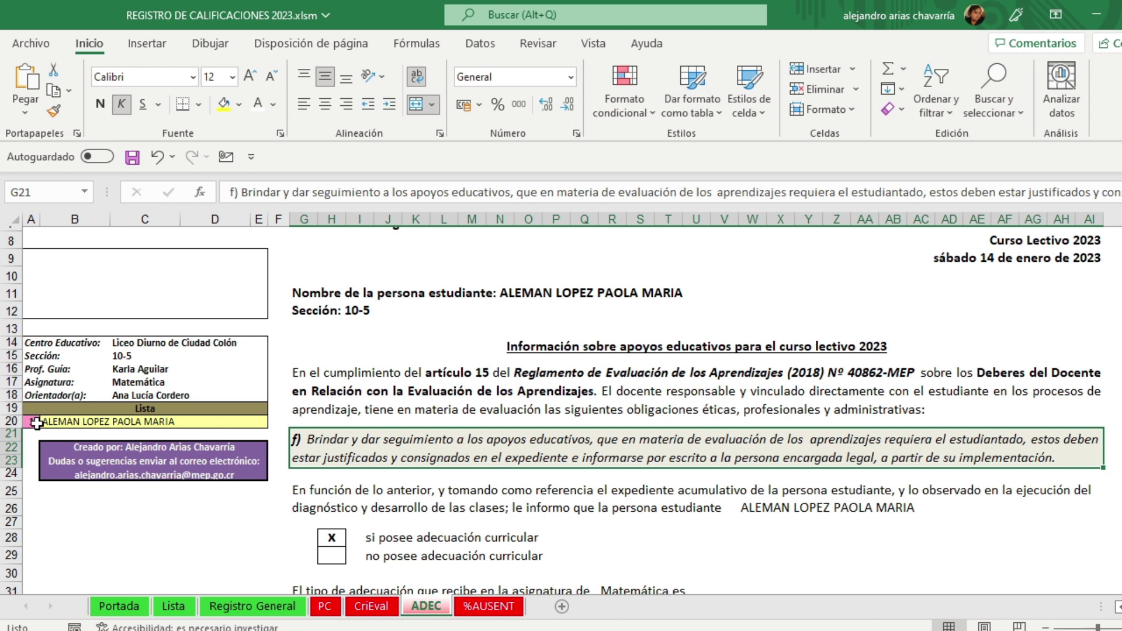
click(1120, 628)
click(1121, 627)
click(1121, 628)
click(1120, 628)
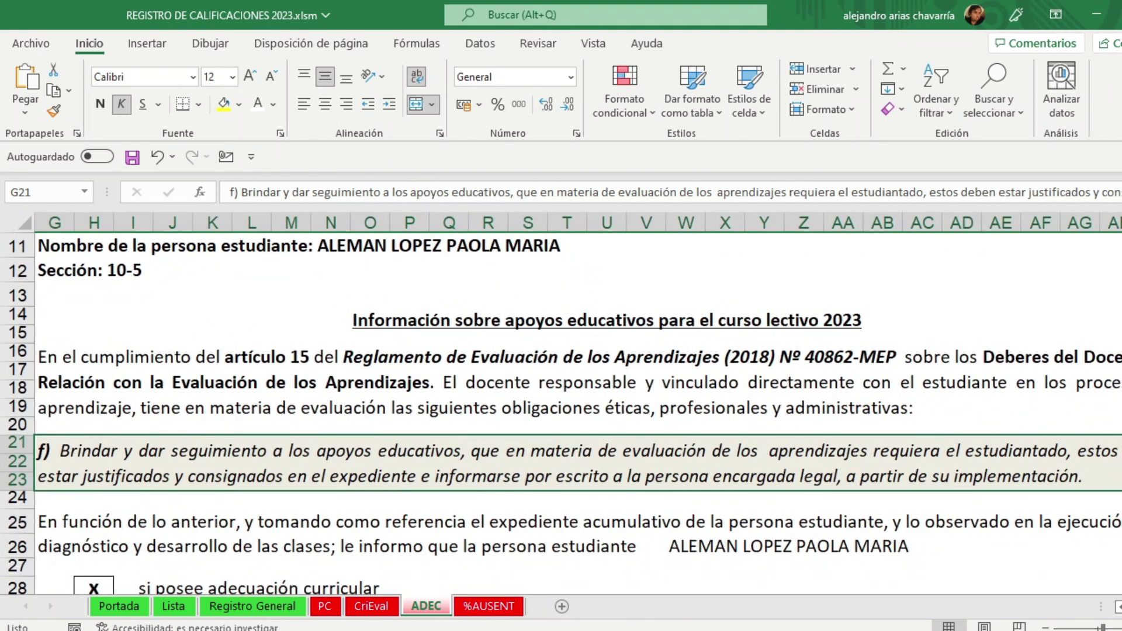
click(1120, 607)
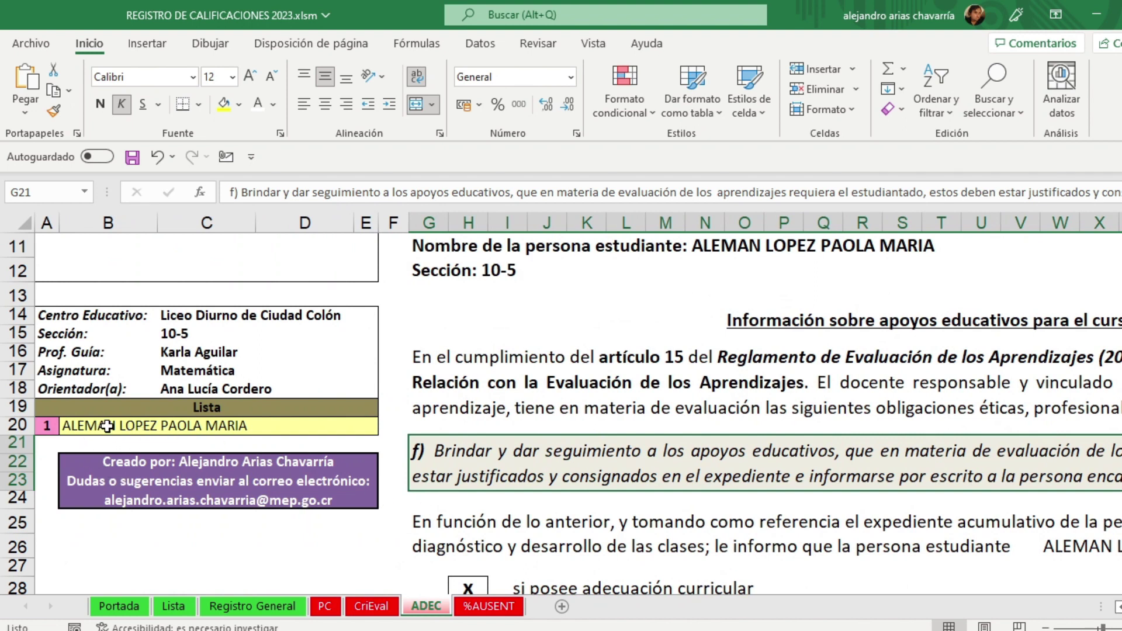
scroll(284, 435, down, 1)
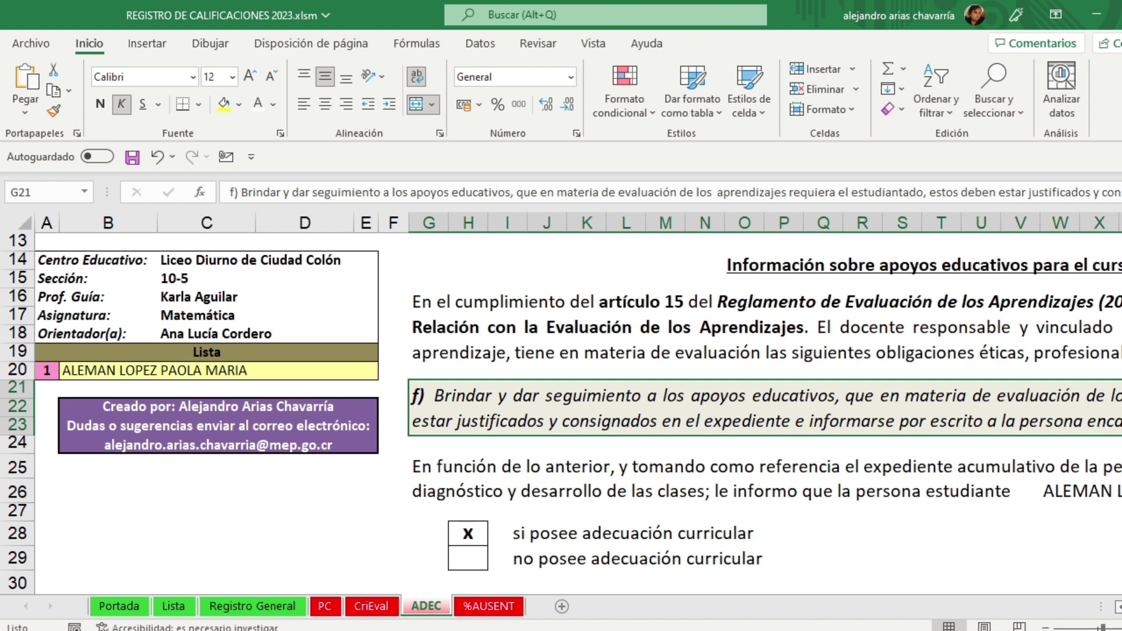
scroll(577, 392, right, 5)
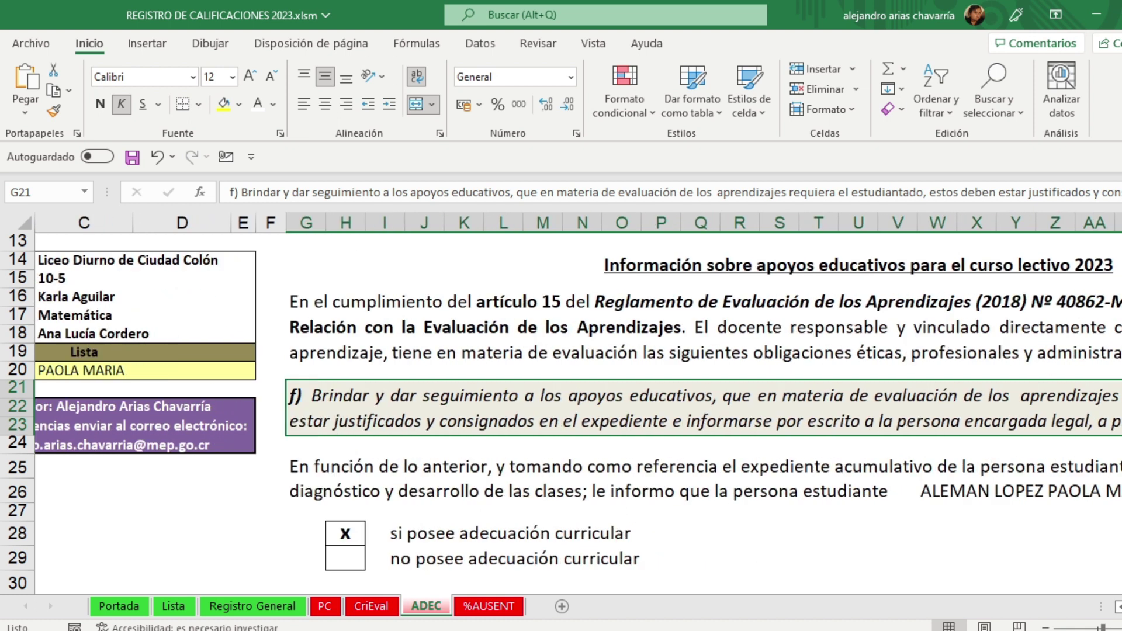
scroll(577, 392, right, 1)
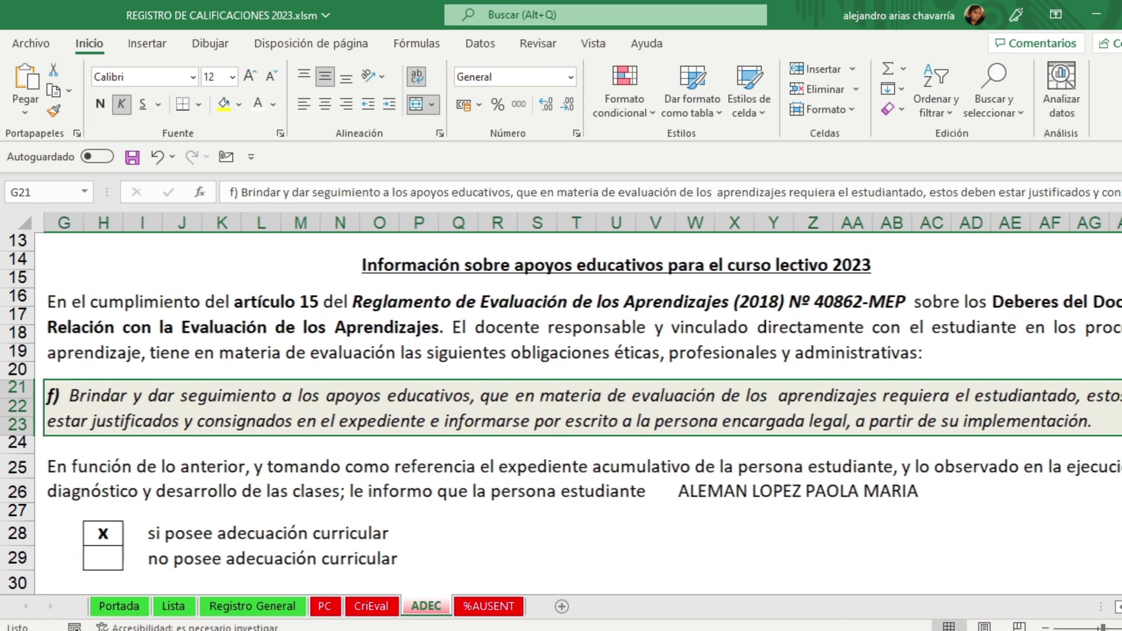
click(1047, 628)
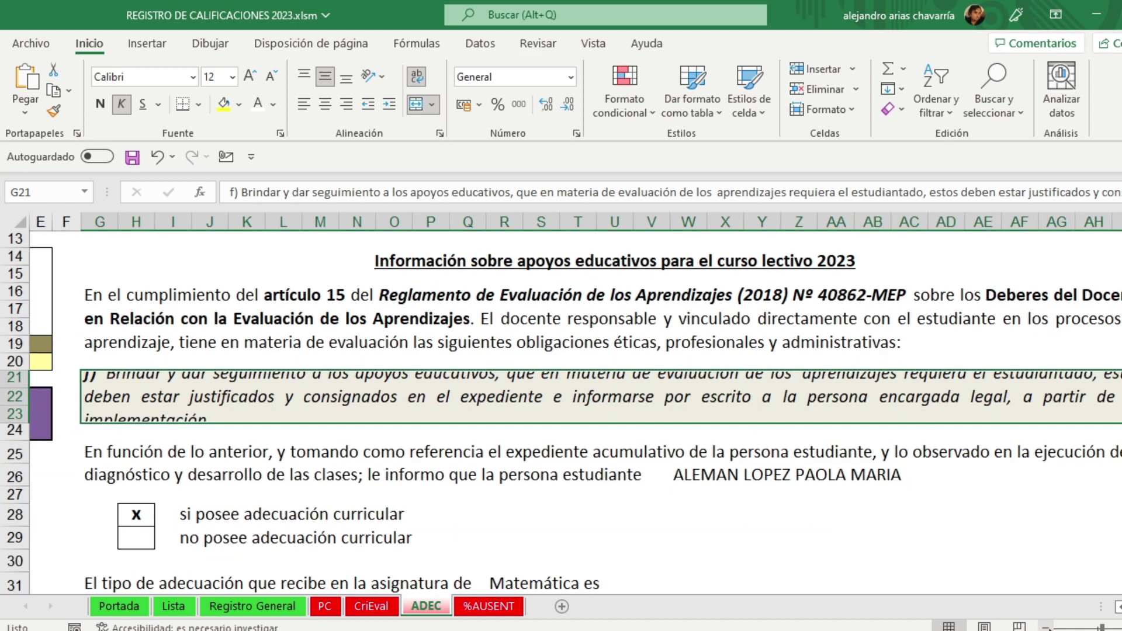
scroll(626, 476, up, 3)
scroll(626, 475, up, 1)
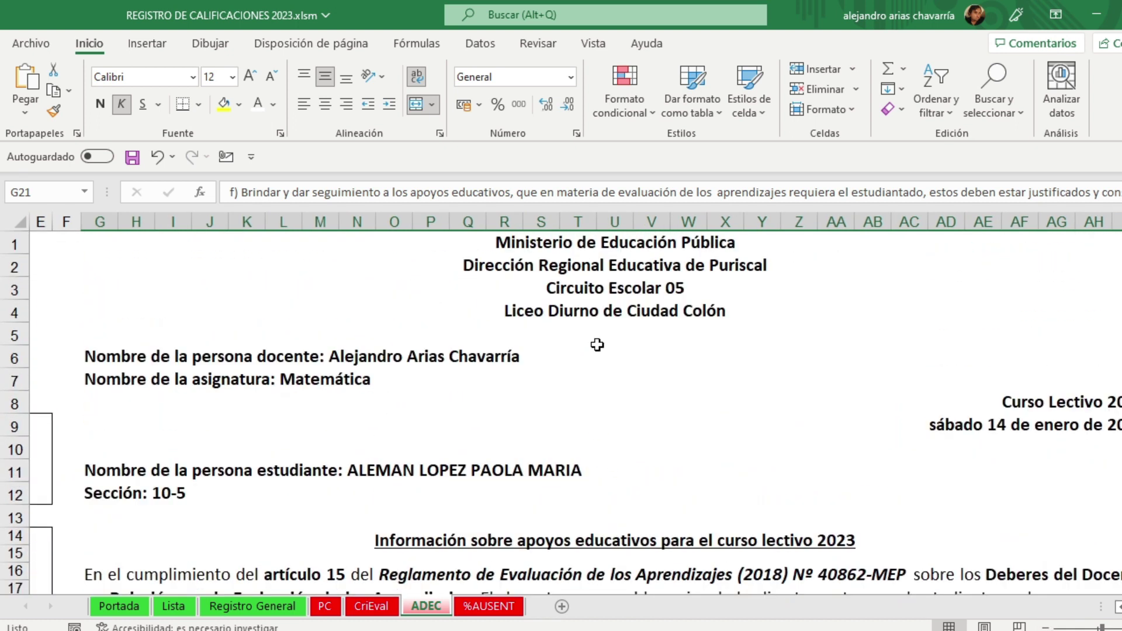
click(398, 361)
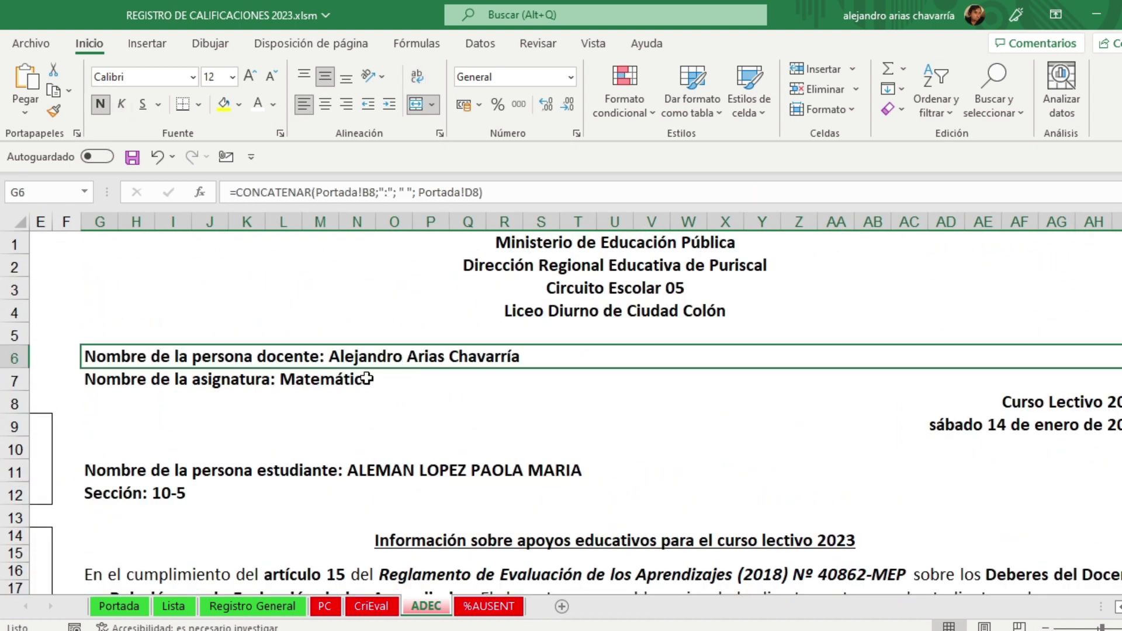
click(367, 380)
click(1040, 431)
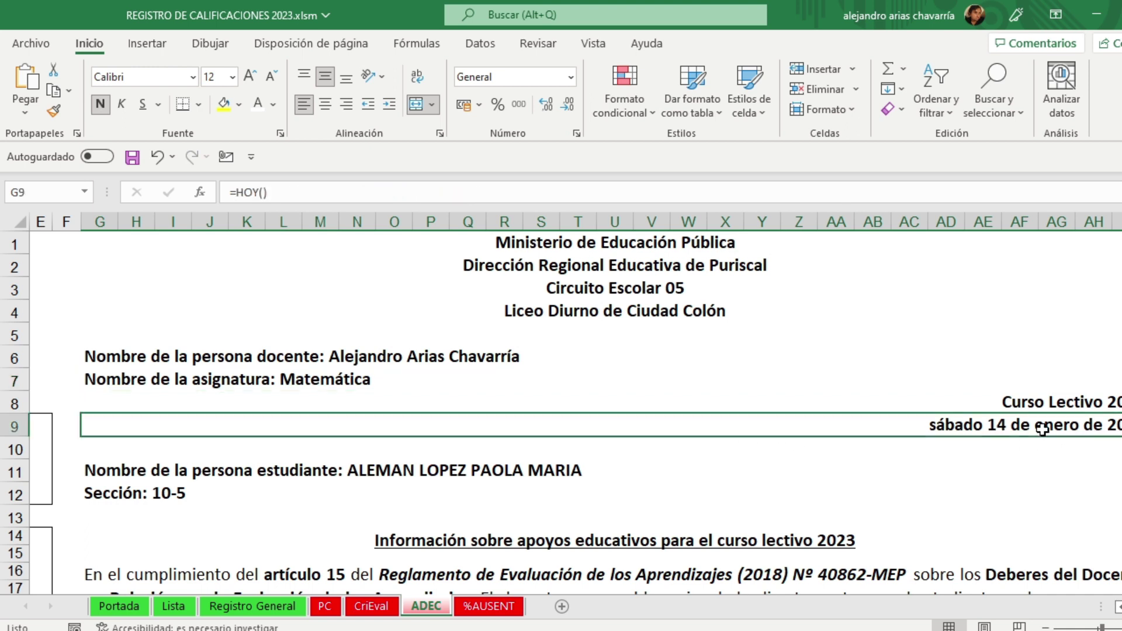
scroll(555, 503, down, 5)
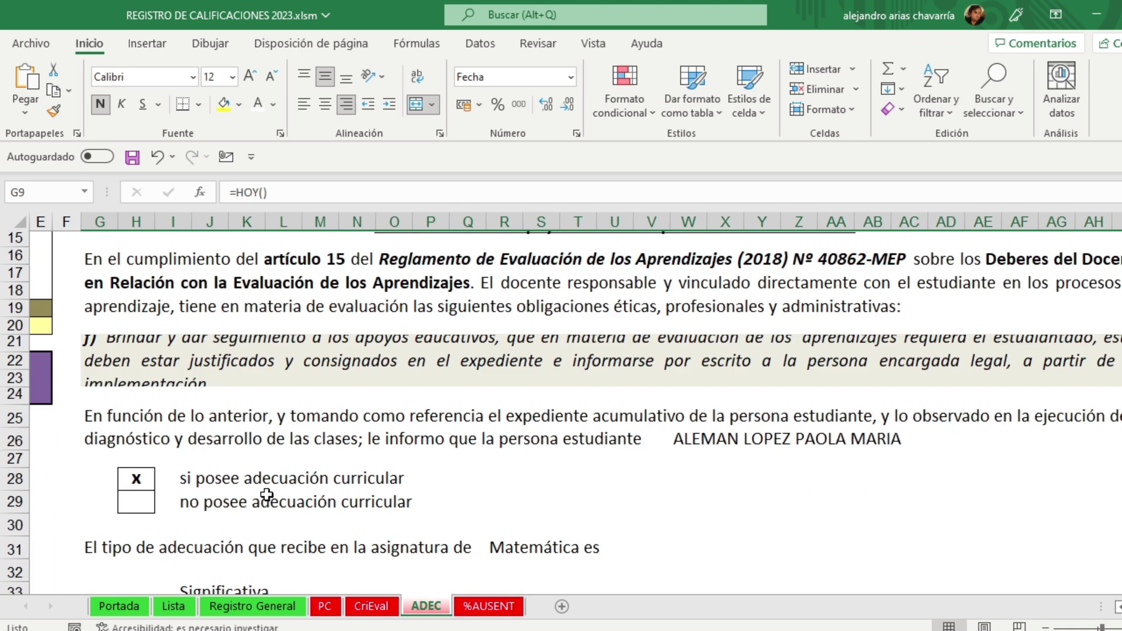
Step: Inspect the formulas behind the adaptation X, subject name and support option boxes
click(139, 478)
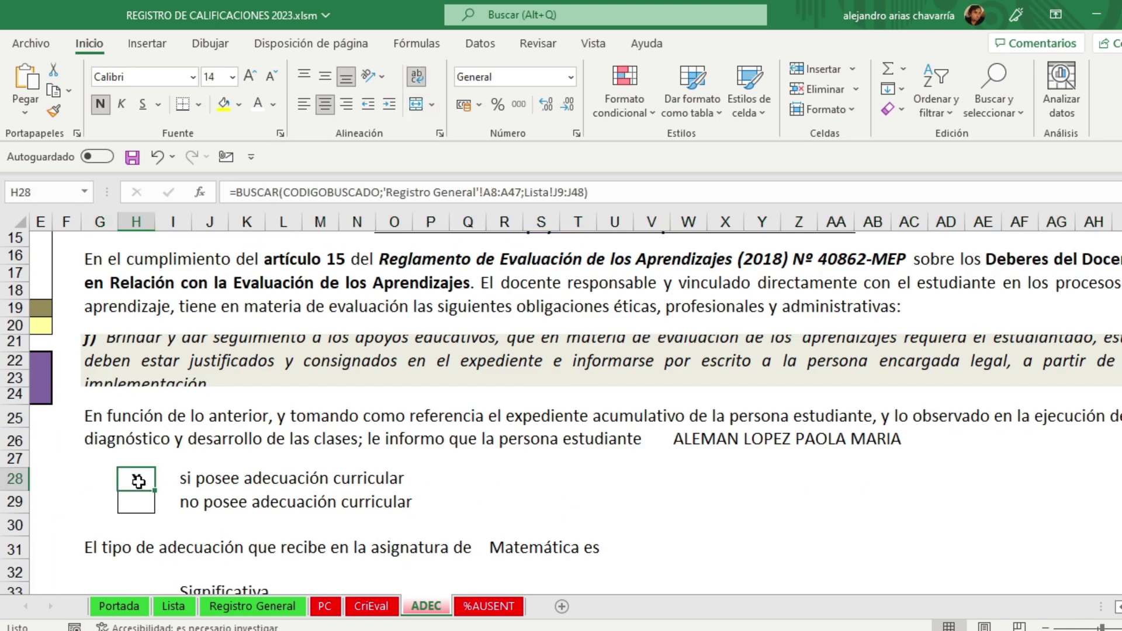
scroll(304, 483, down, 2)
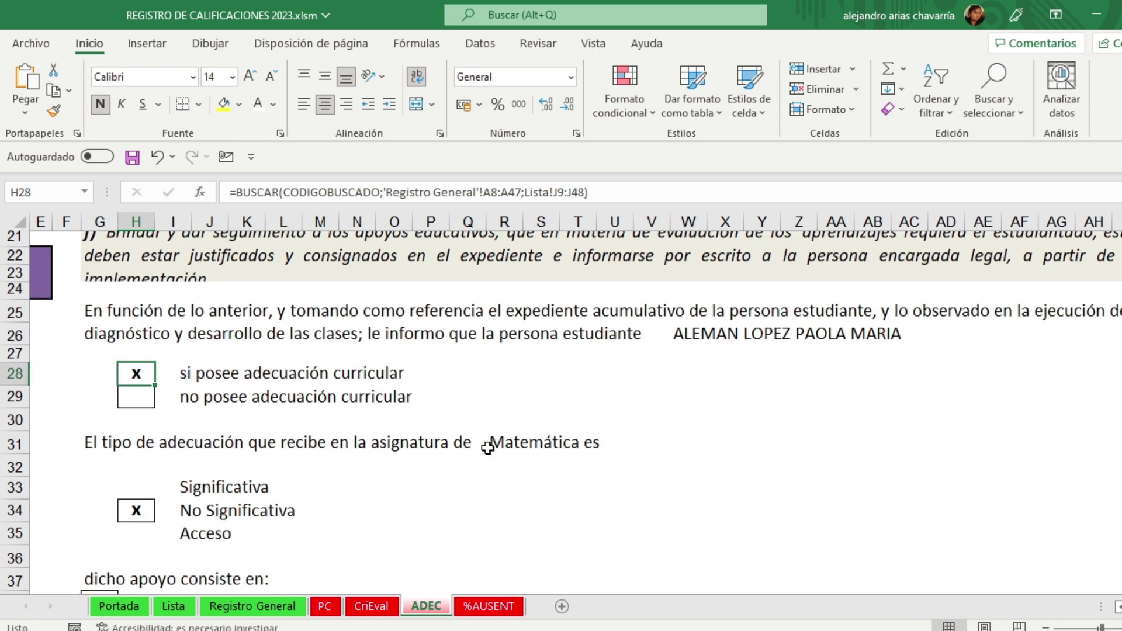
click(538, 442)
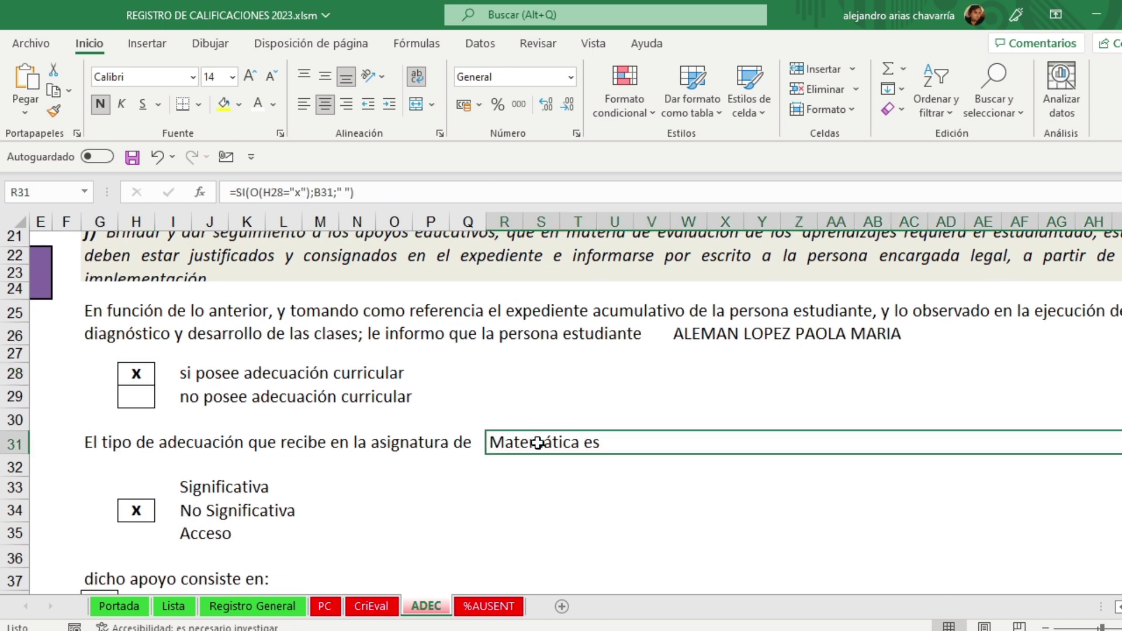
click(525, 482)
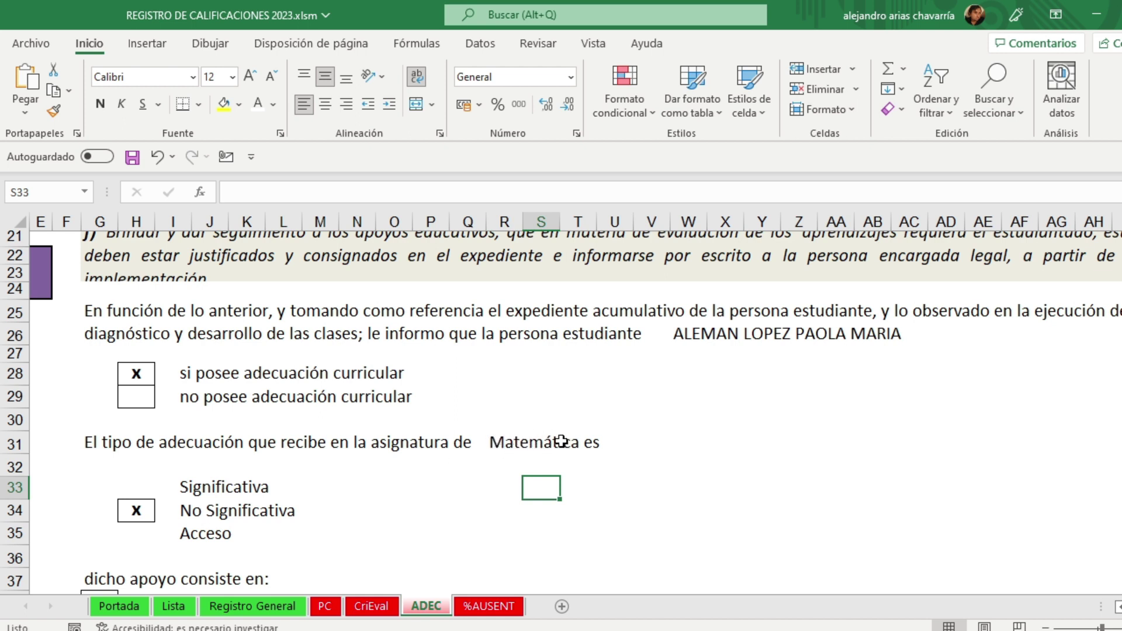
scroll(182, 459, down, 3)
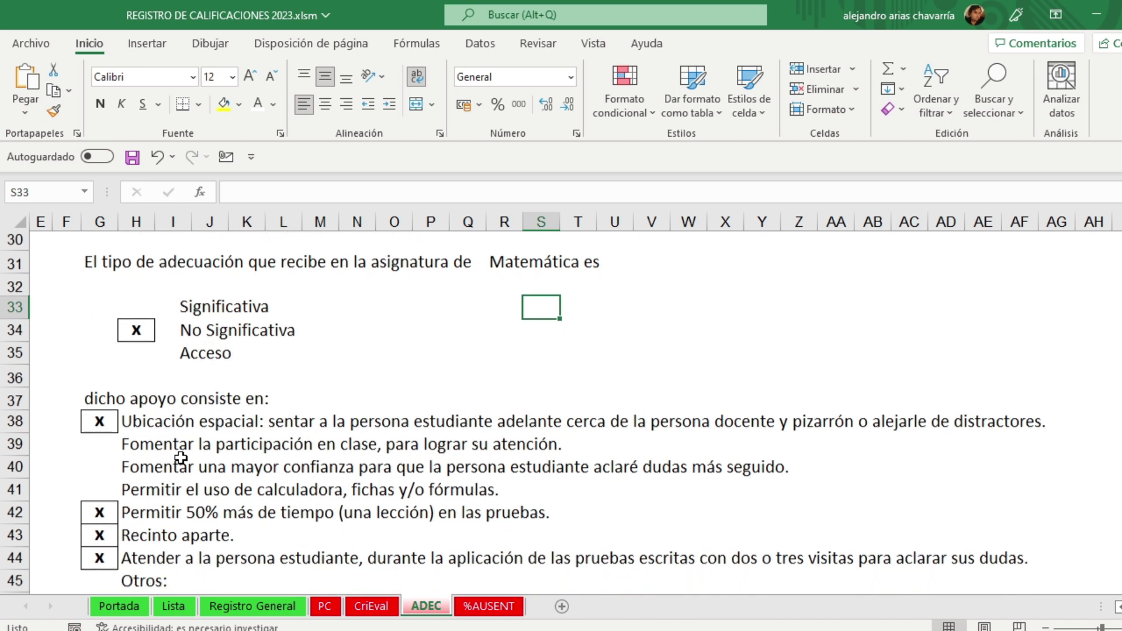
scroll(181, 459, down, 1)
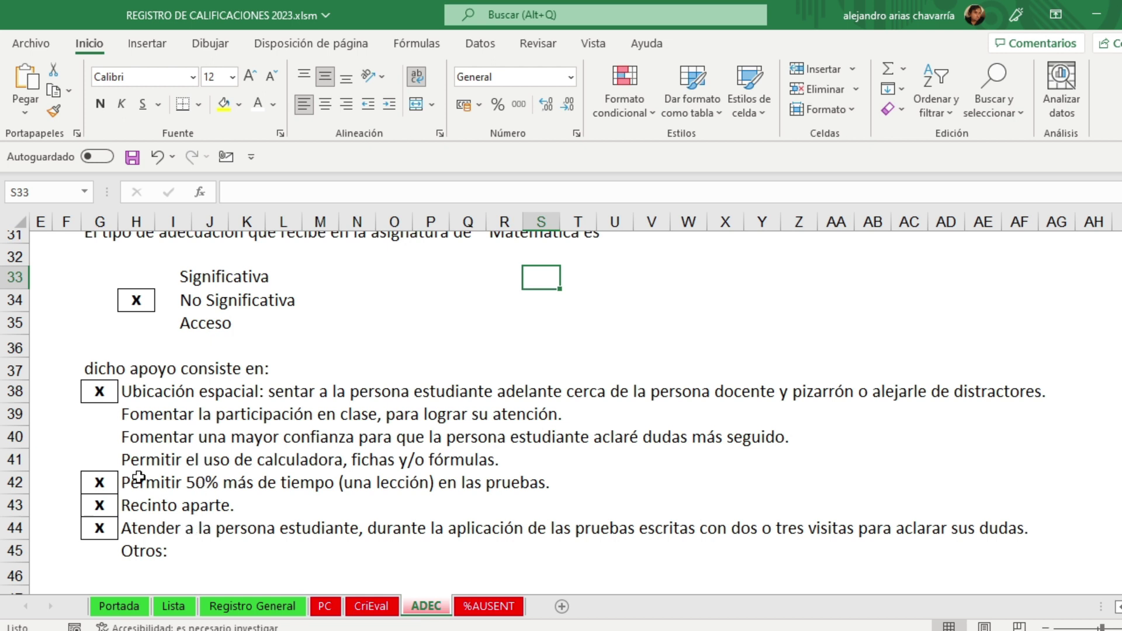
click(101, 416)
click(105, 439)
click(101, 459)
click(439, 513)
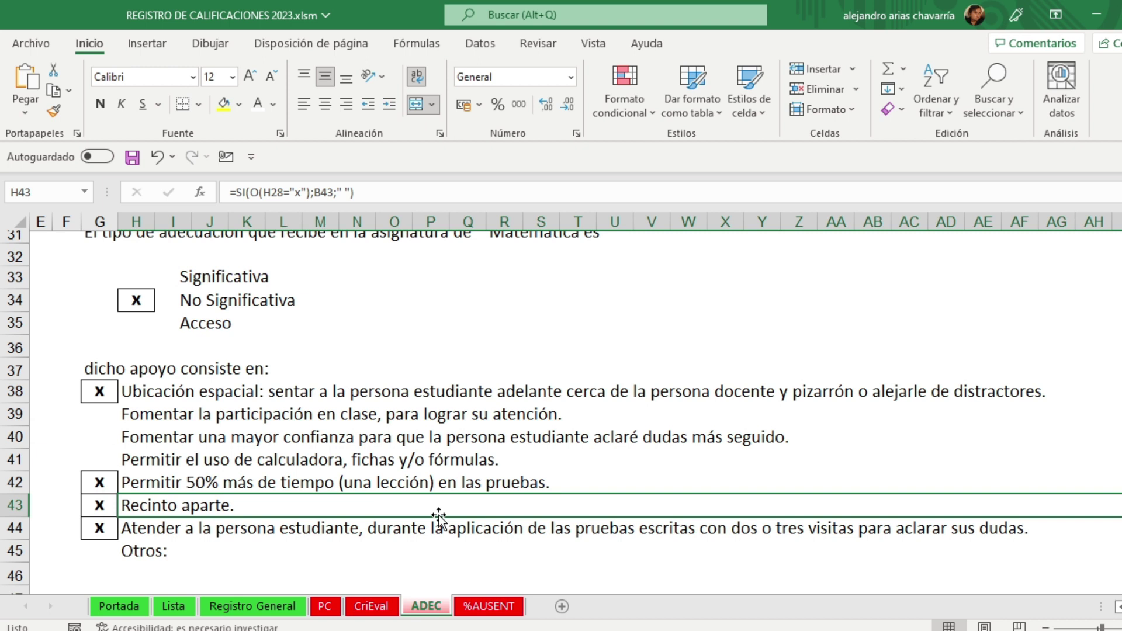
scroll(438, 517, up, 5)
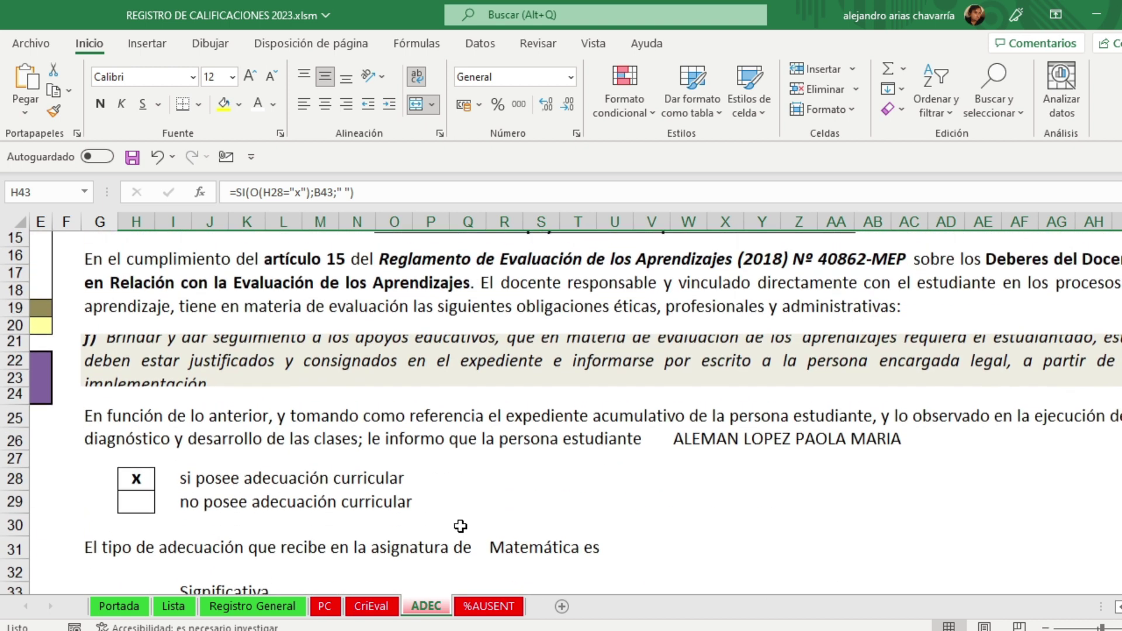
scroll(586, 528, left, 4)
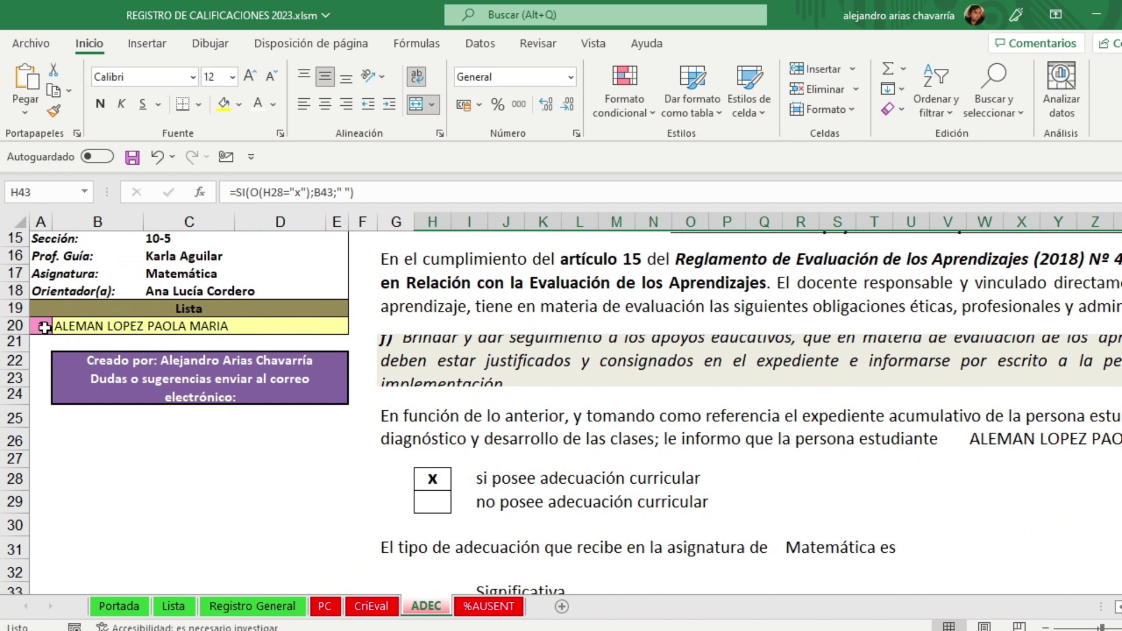
Step: Load student 2 in cell A20 and review their adaptation notice
click(45, 328)
text(2)
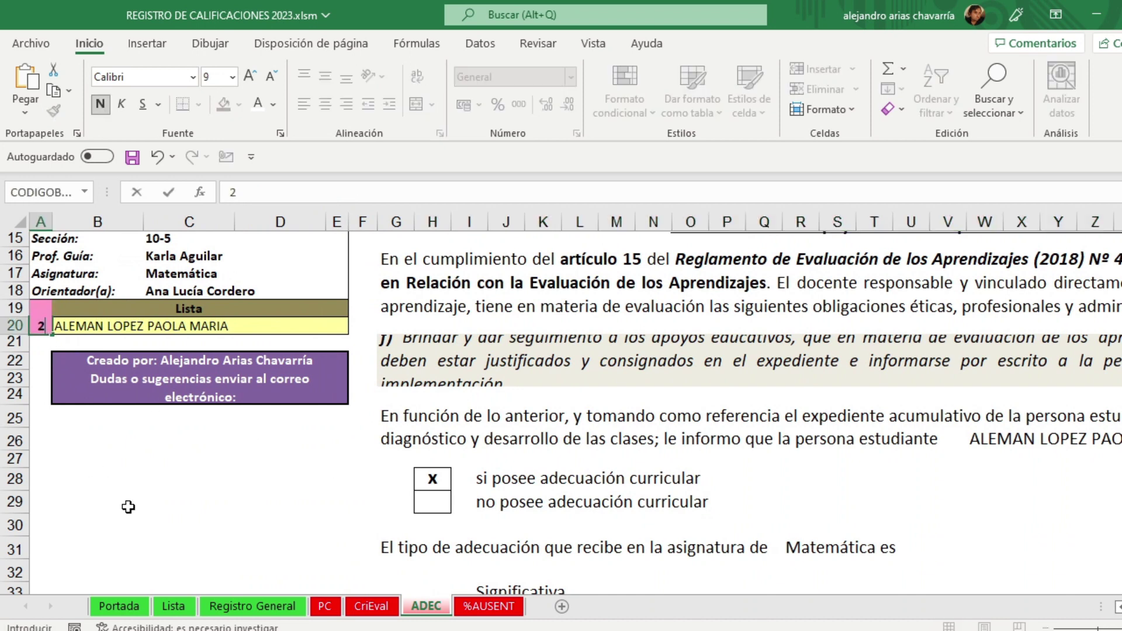
click(127, 506)
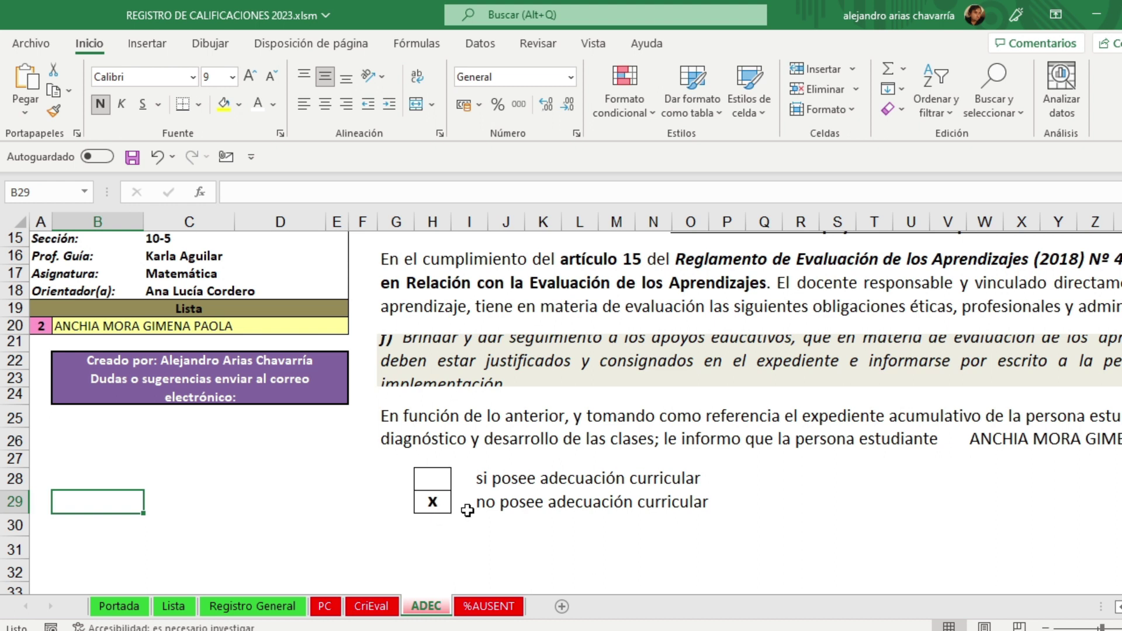
scroll(716, 505, down, 5)
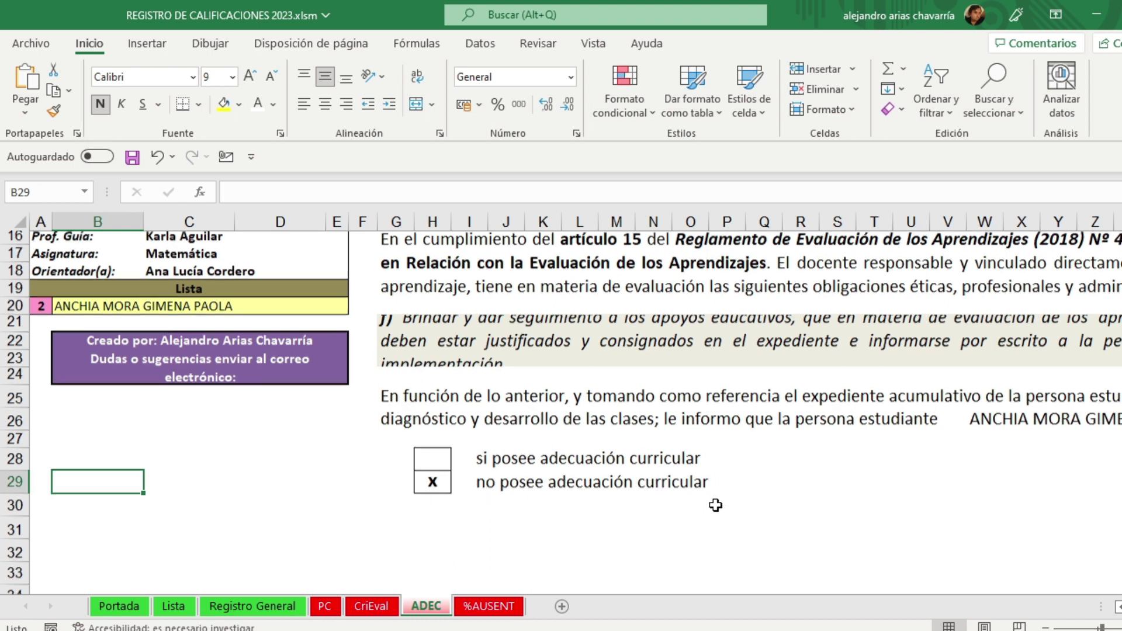
scroll(716, 505, down, 3)
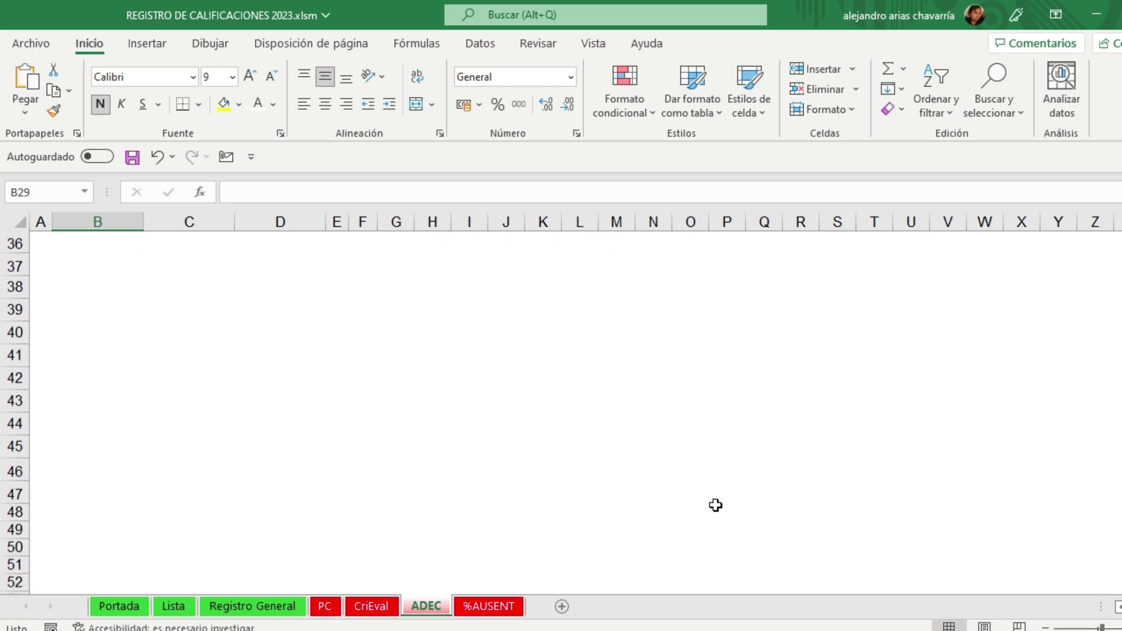
scroll(716, 505, up, 7)
scroll(716, 505, up, 3)
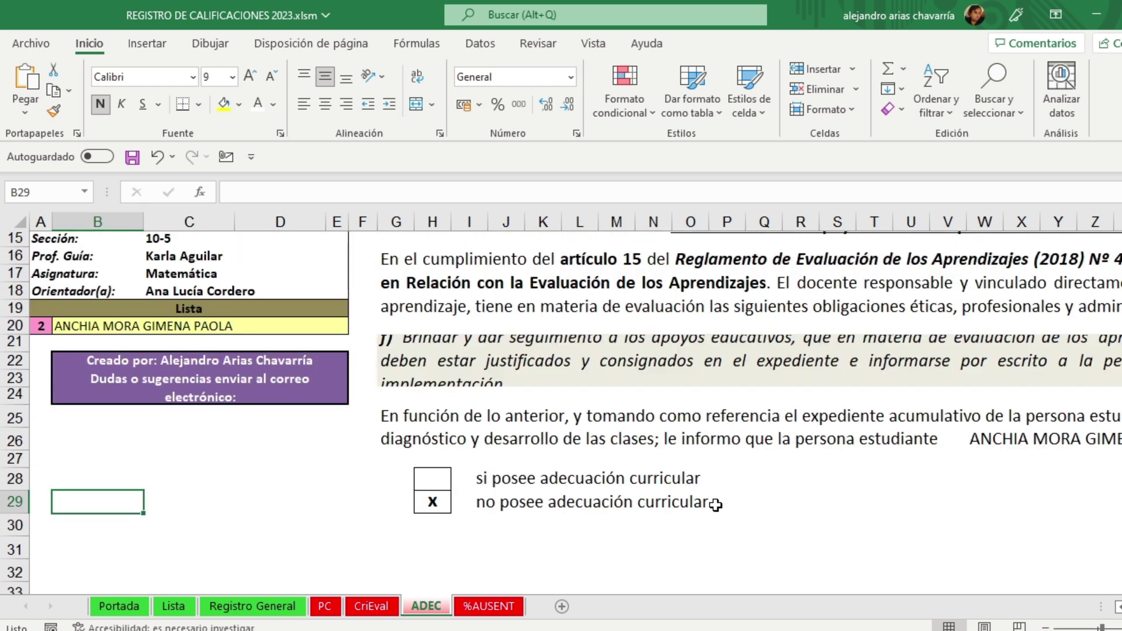
Step: Load student 3 in cell A20 and review their adaptation notice
click(43, 380)
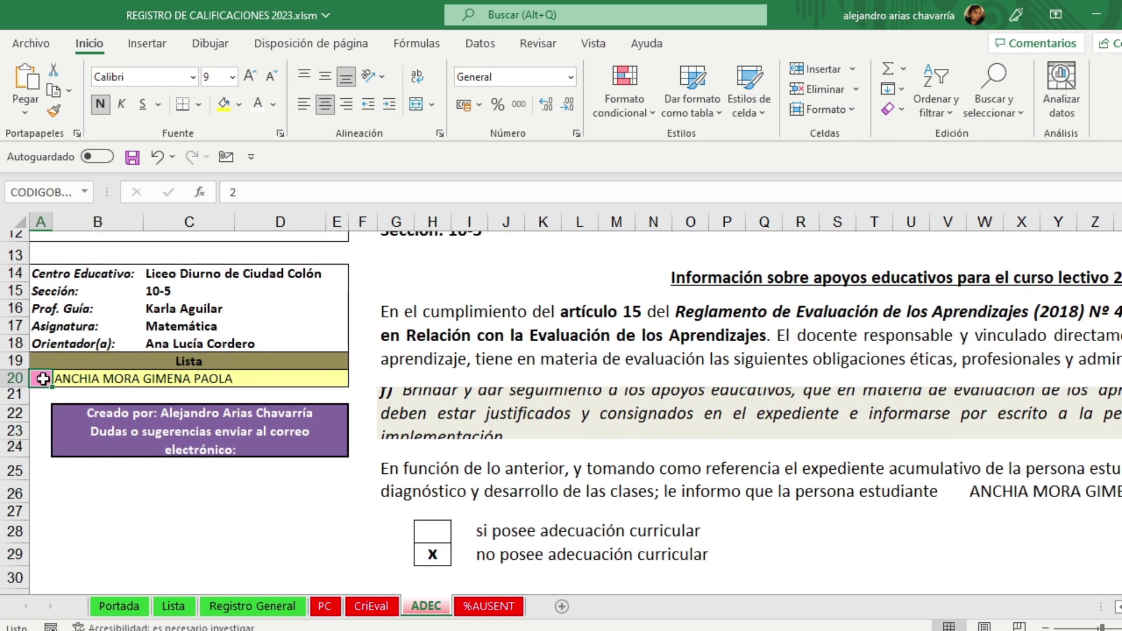
text(3)
click(148, 511)
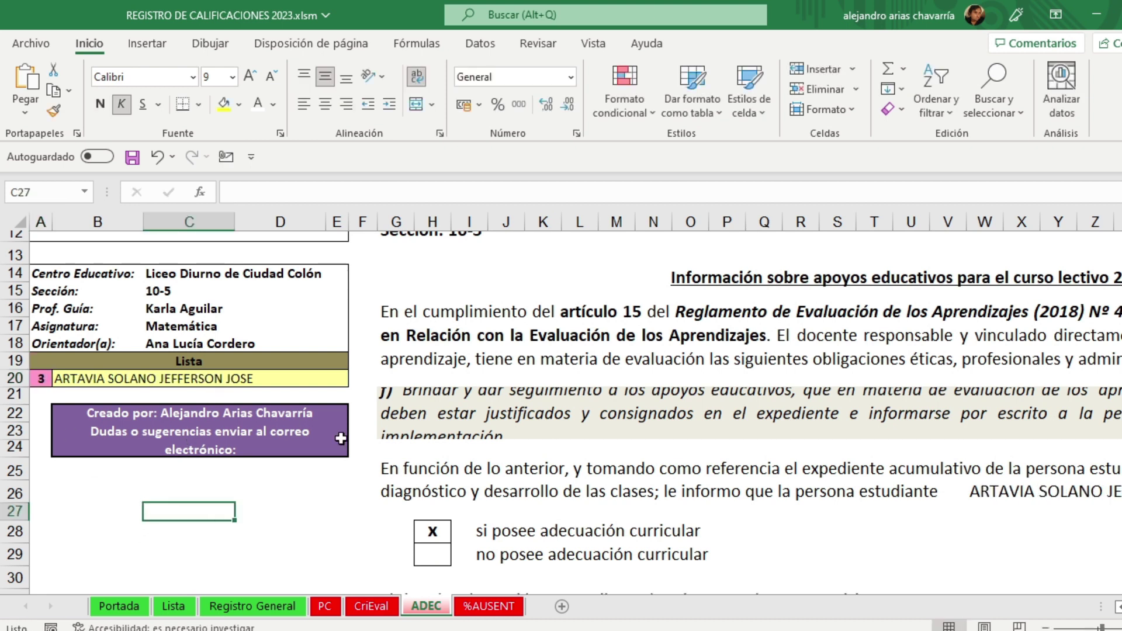
scroll(684, 532, down, 2)
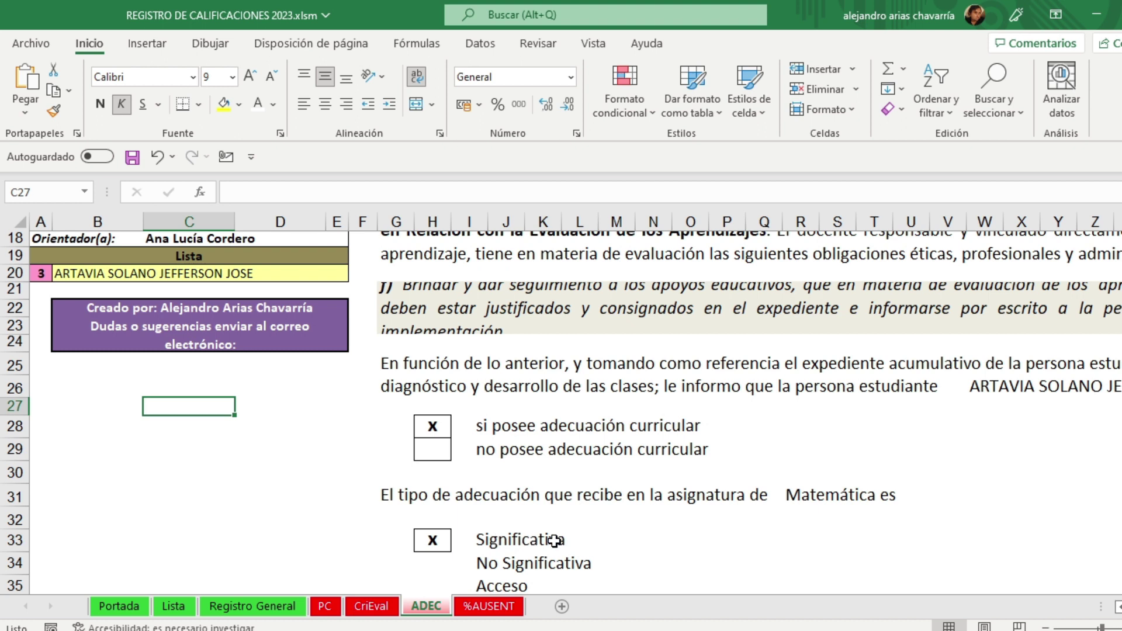
scroll(554, 541, down, 4)
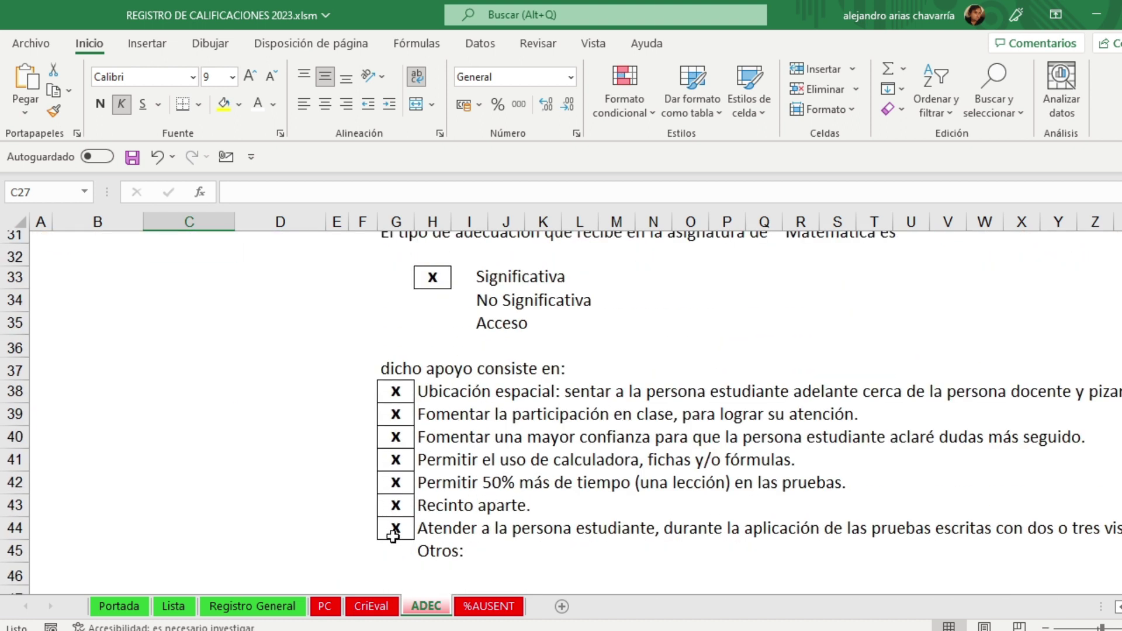
scroll(393, 535, up, 6)
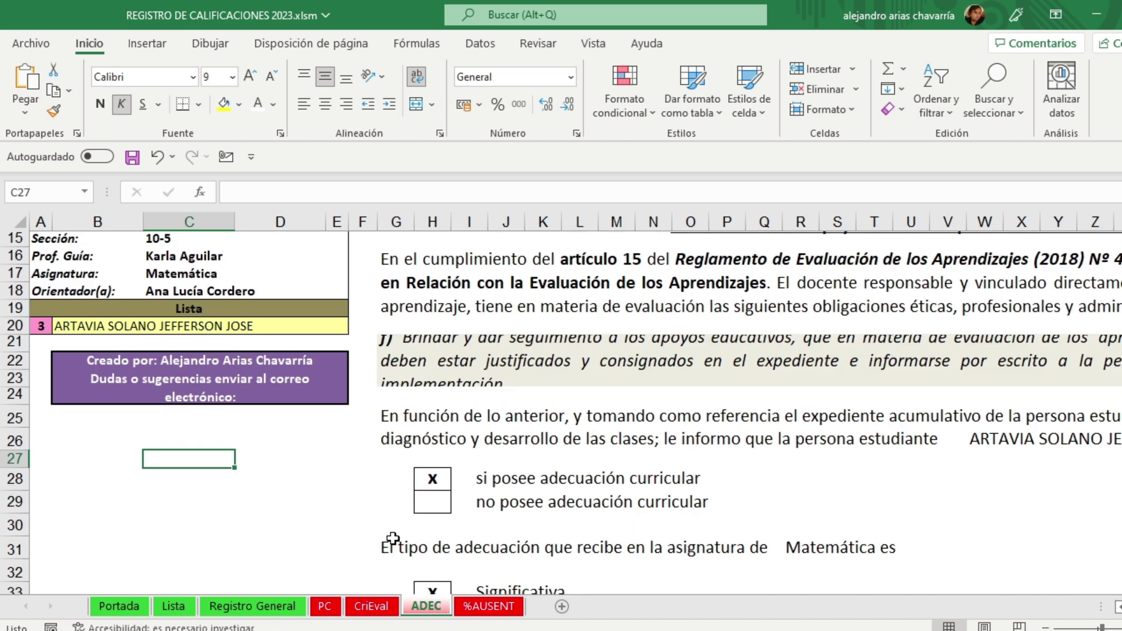
Step: Load student 4 in cell A20 and review their adaptation notice
click(40, 379)
text(4)
click(145, 519)
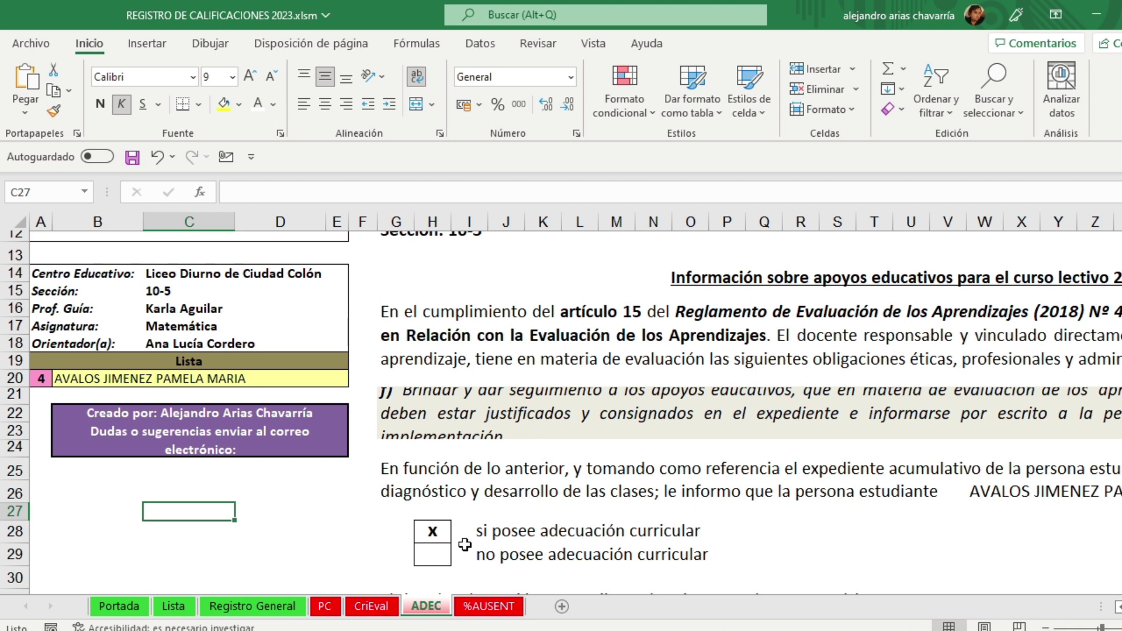
scroll(465, 545, down, 4)
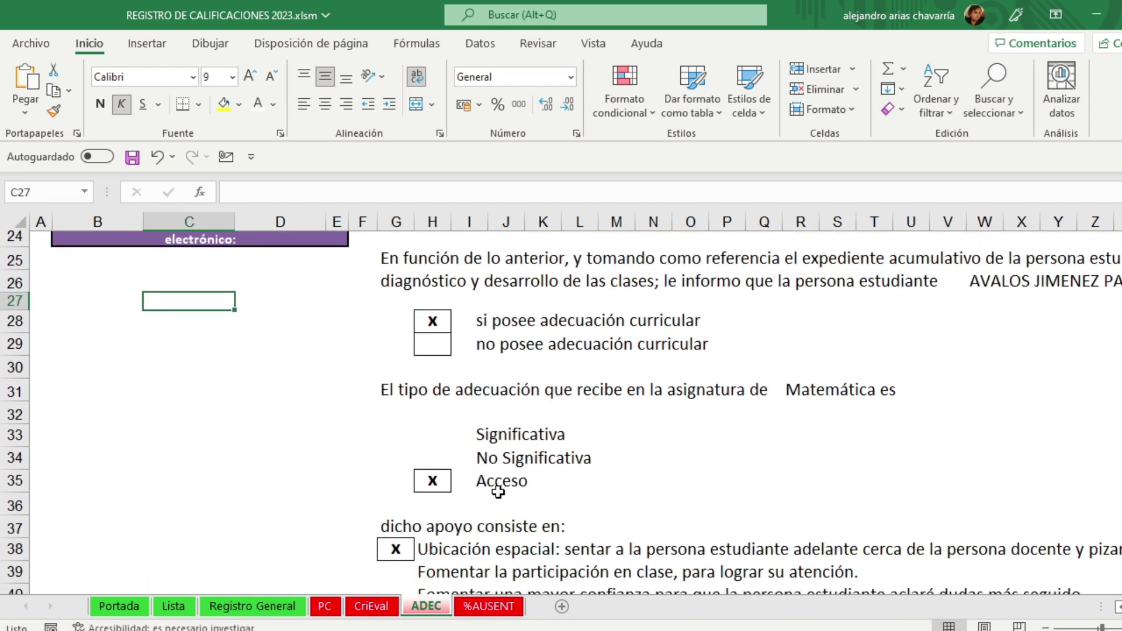
scroll(498, 493, down, 3)
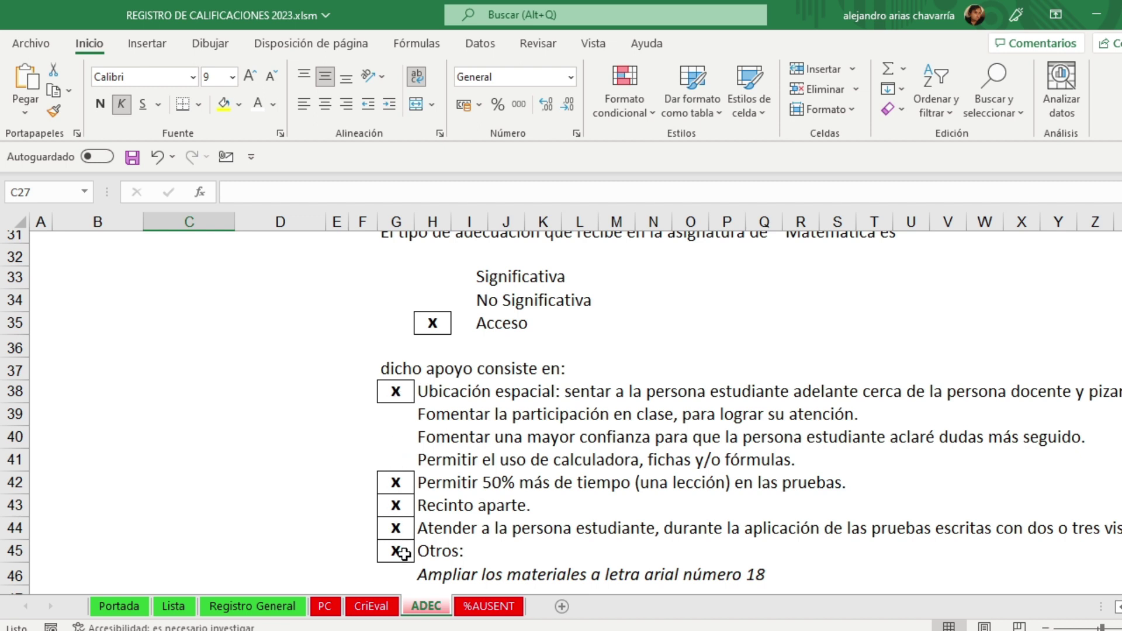
scroll(403, 552, down, 1)
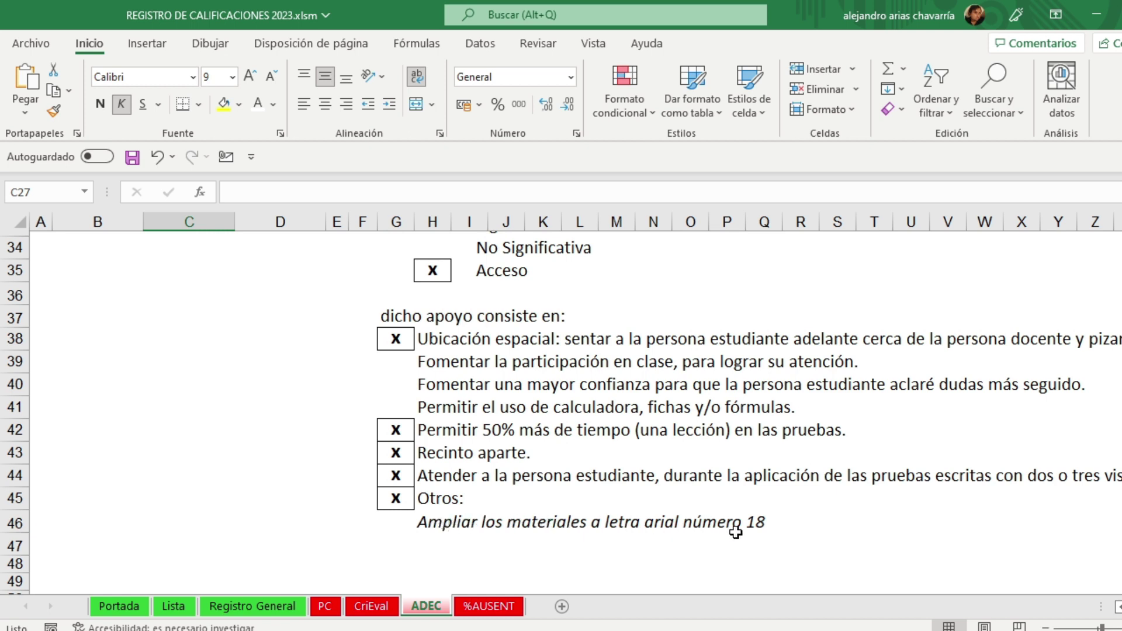
scroll(775, 534, up, 6)
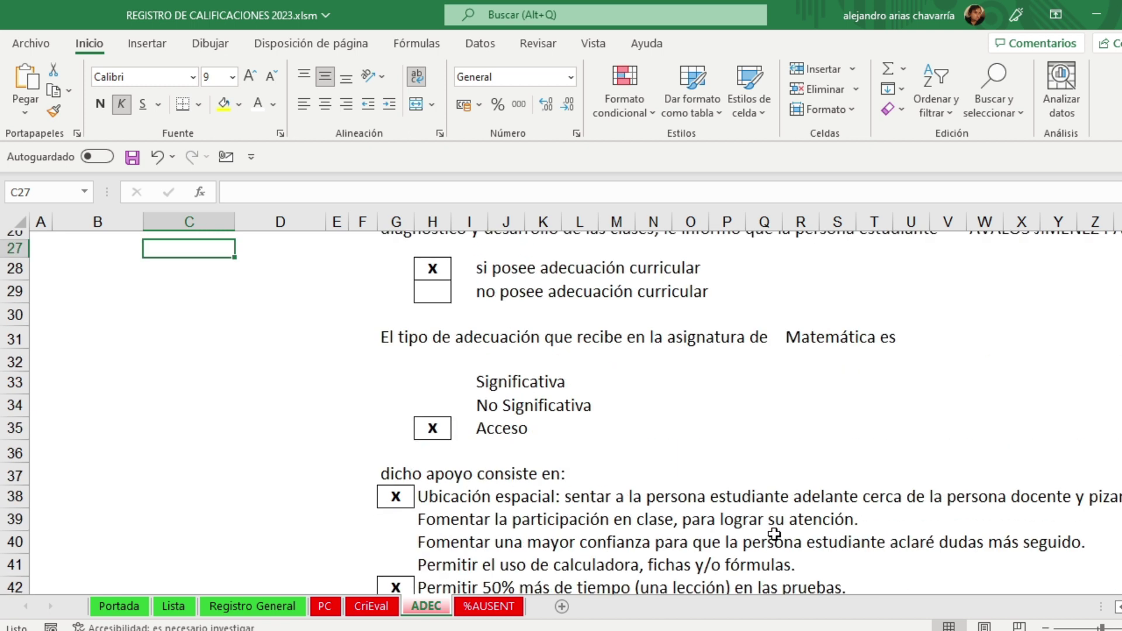
click(41, 325)
Step: Load student 5 in the ADEC notice and scroll through the form
text(5)
key(Return)
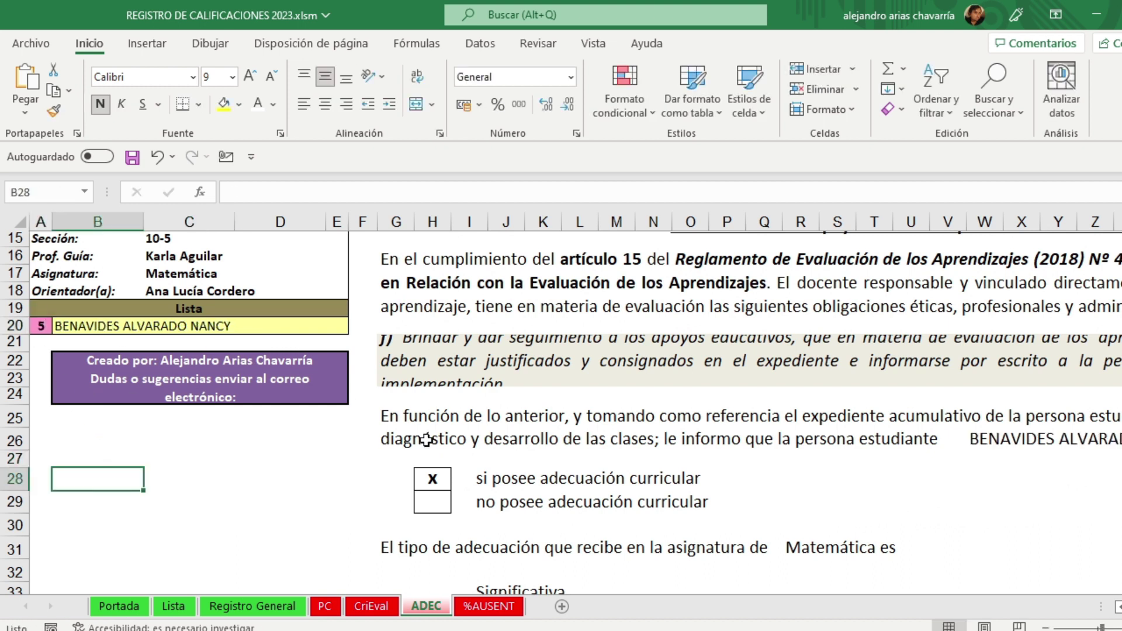
scroll(460, 502, down, 4)
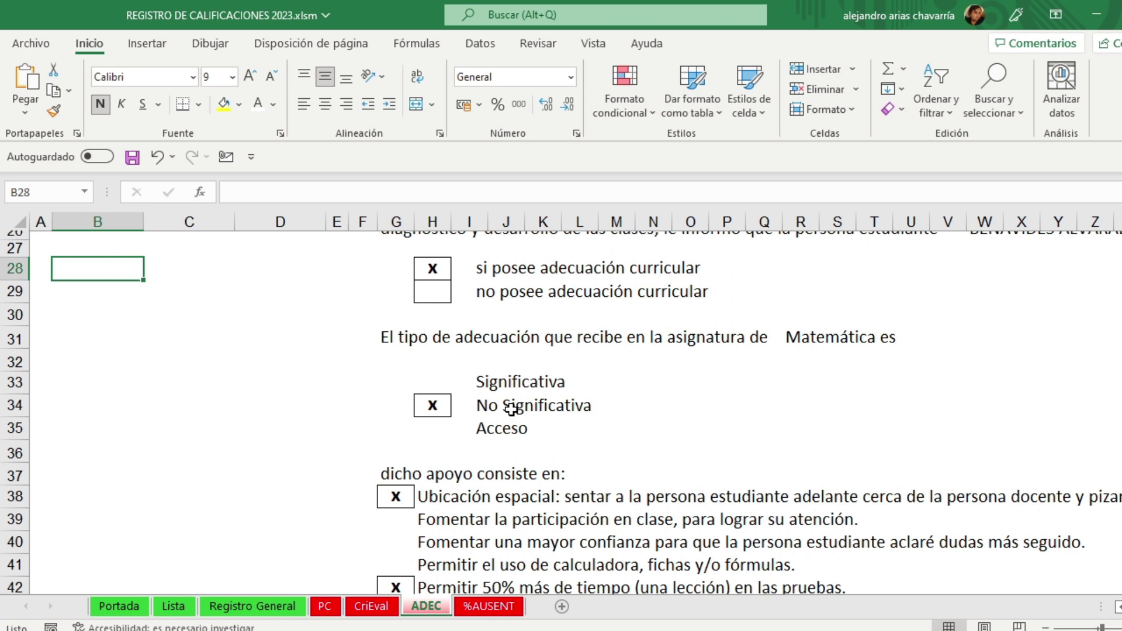
scroll(592, 466, down, 2)
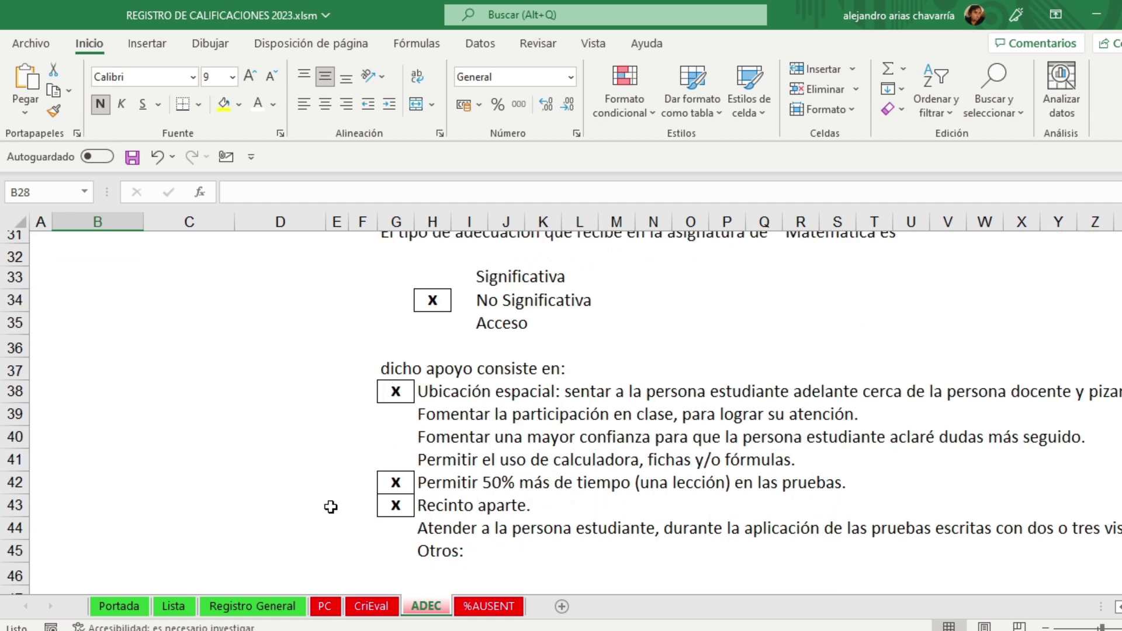
Step: Check the Lista student list, then flip between the ADEC and %AUSENT sheets
click(176, 605)
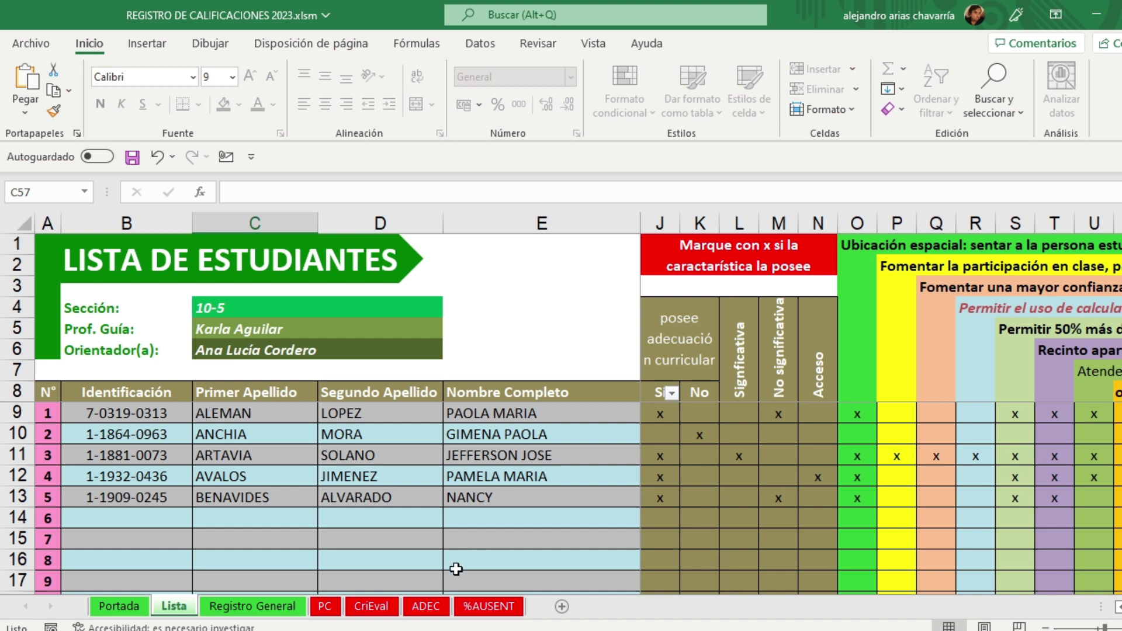
click(427, 608)
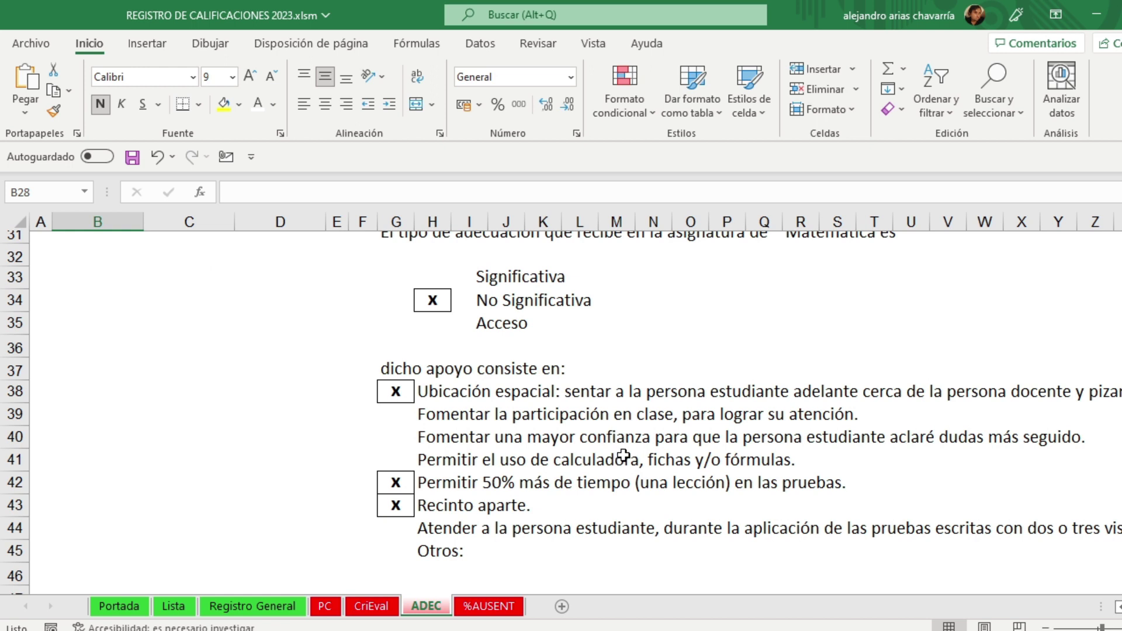
scroll(624, 455, up, 5)
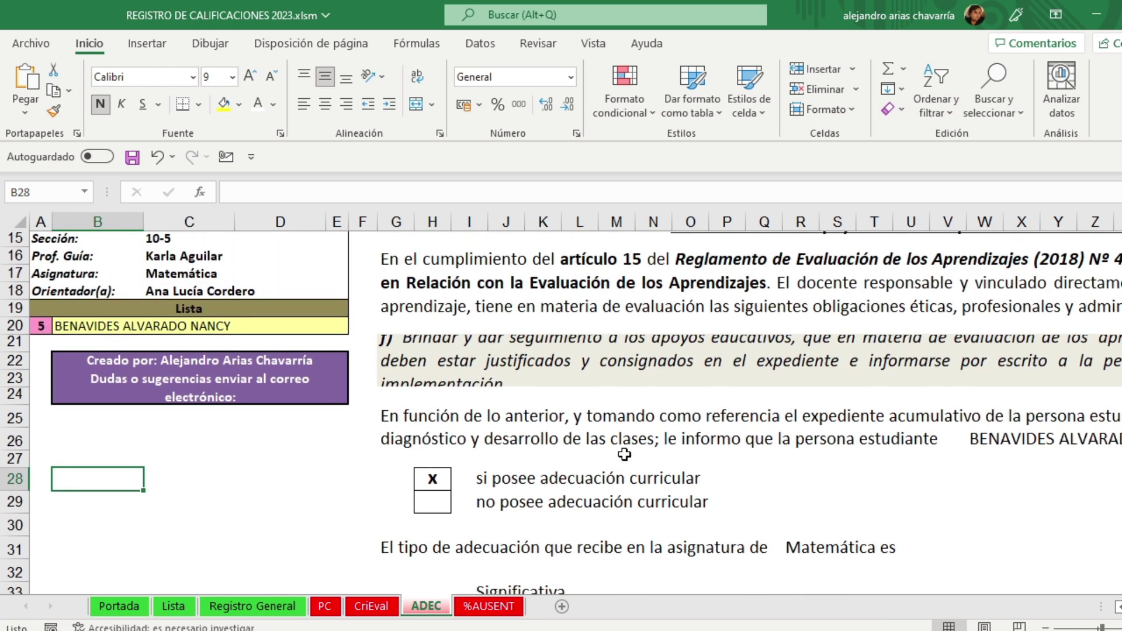
scroll(624, 456, up, 2)
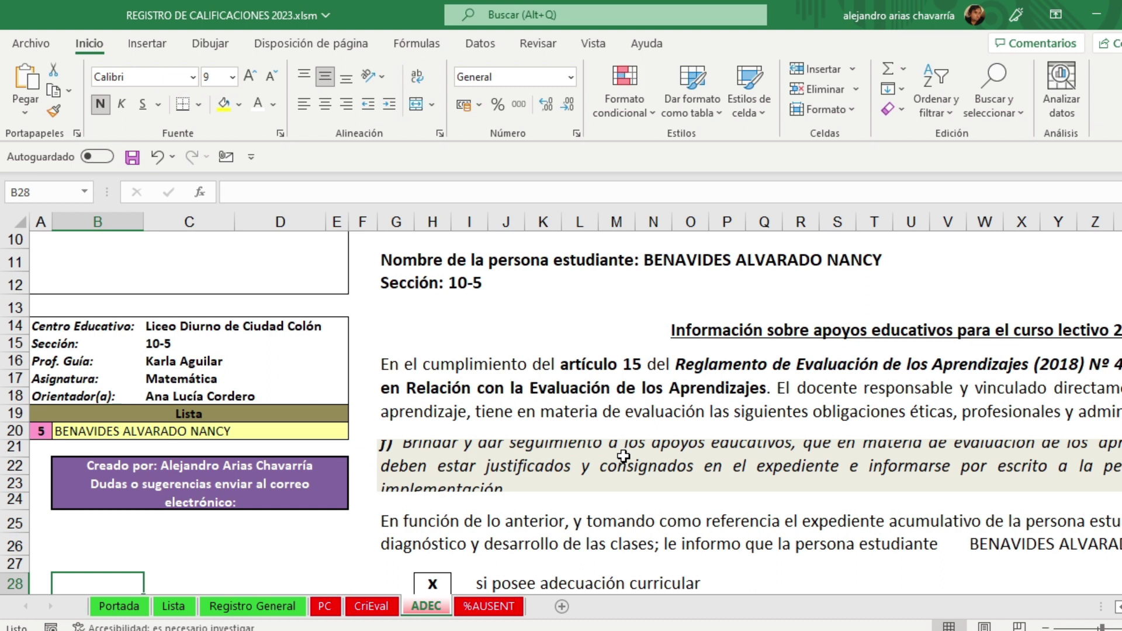
scroll(623, 455, up, 3)
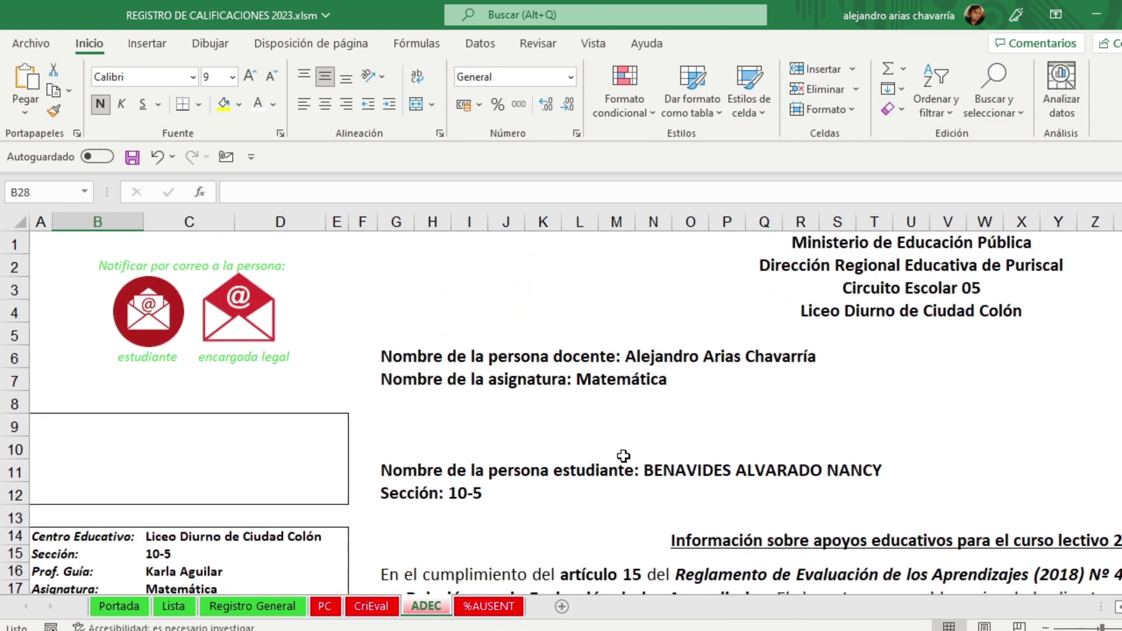
click(490, 607)
click(440, 607)
click(468, 606)
click(432, 608)
Step: Zoom the ADEC notice out three steps, then go to %AUSENT via CriEval
click(1046, 629)
click(1045, 628)
click(1046, 629)
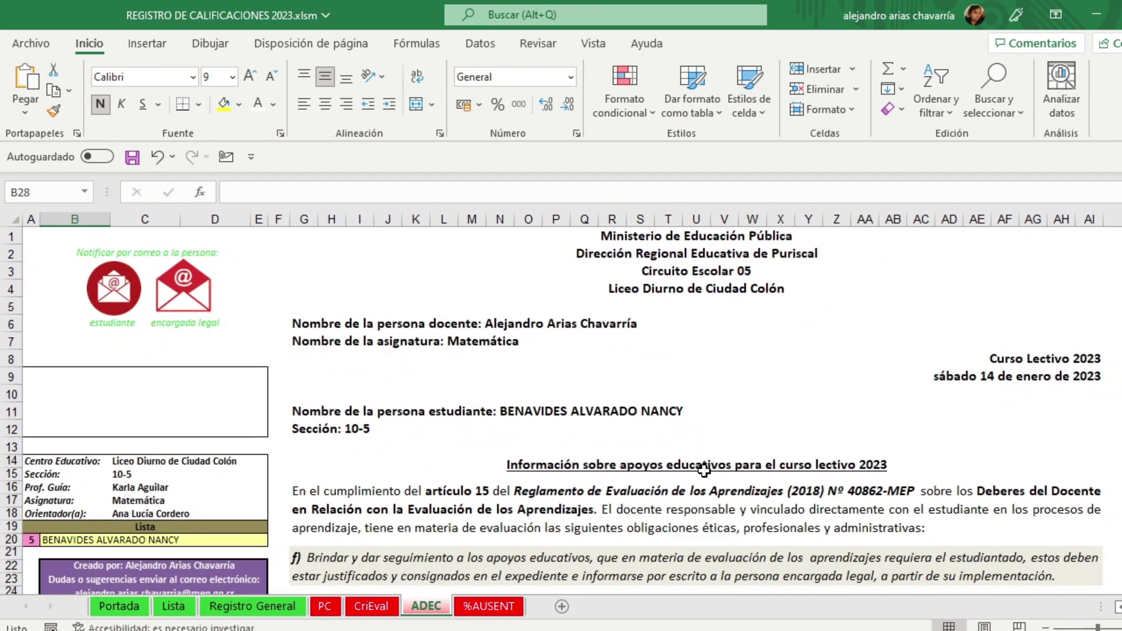
click(372, 606)
click(507, 608)
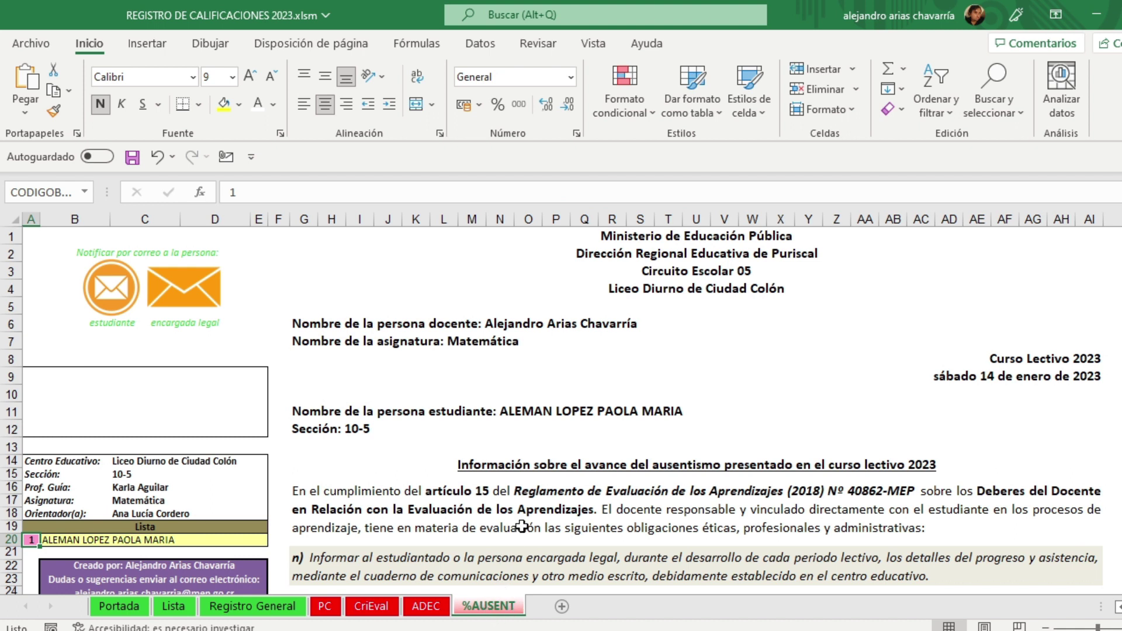
scroll(589, 442, down, 1)
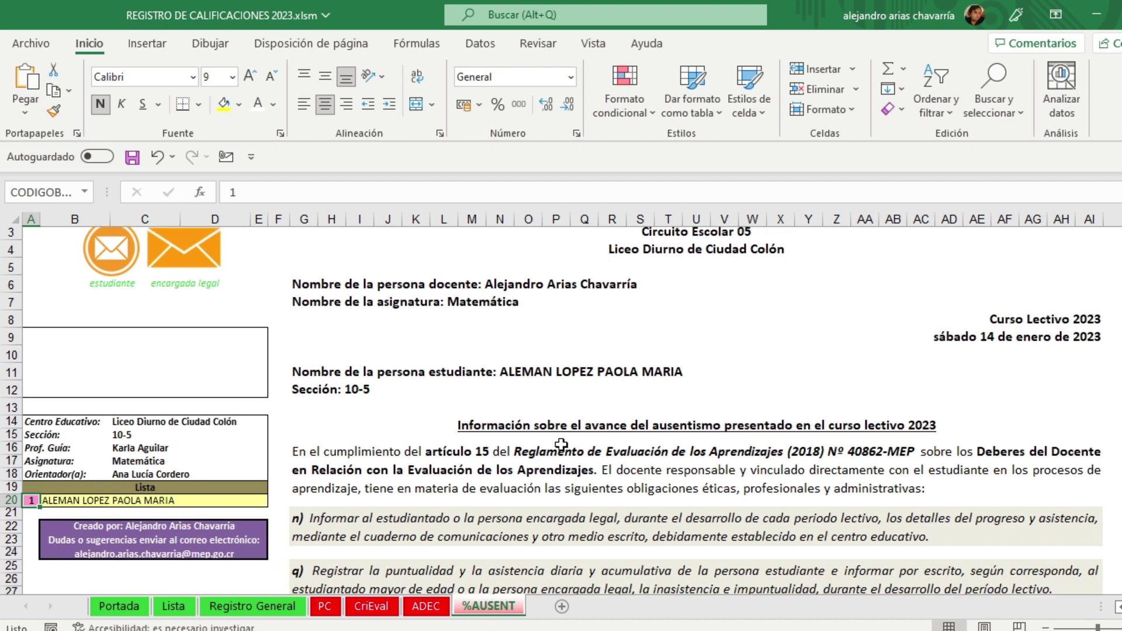
click(561, 447)
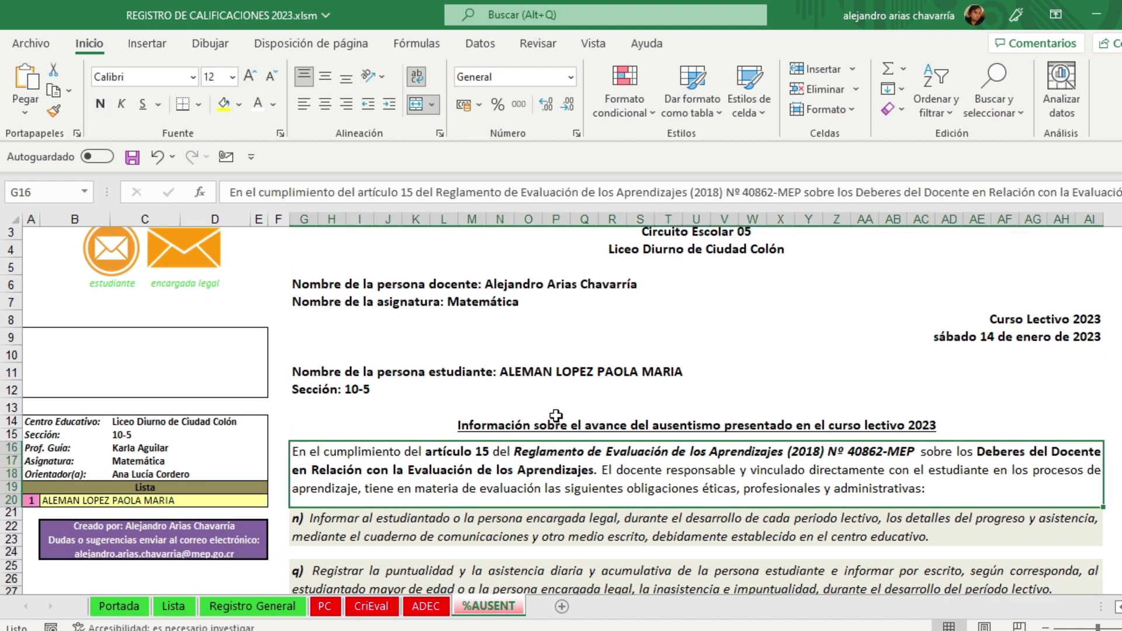
scroll(555, 416, down, 3)
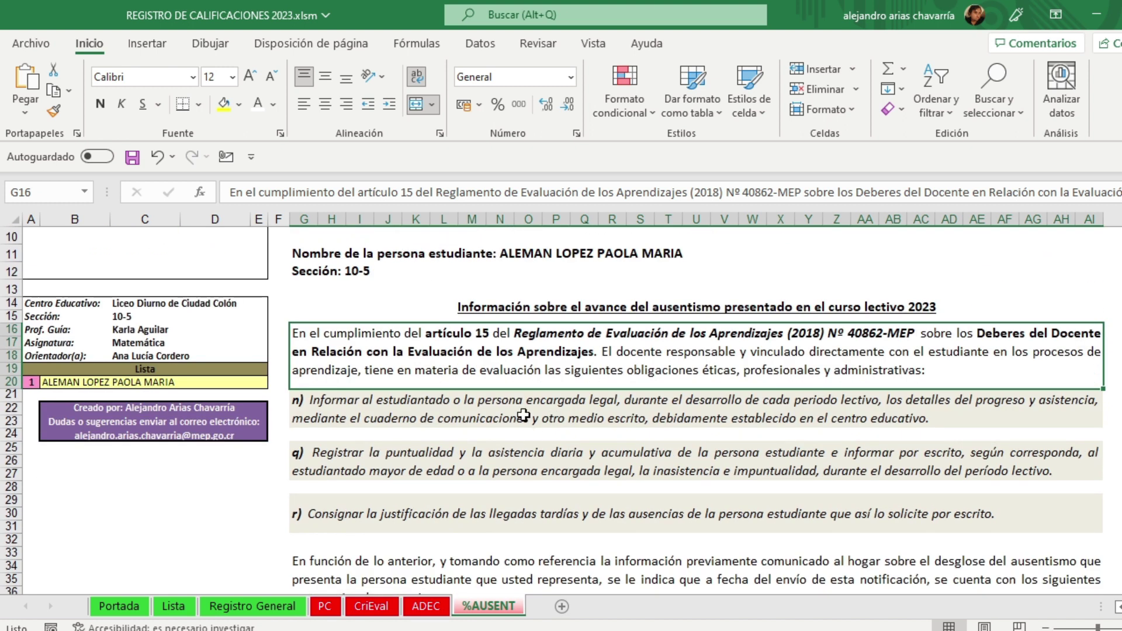
click(523, 415)
click(507, 462)
click(481, 521)
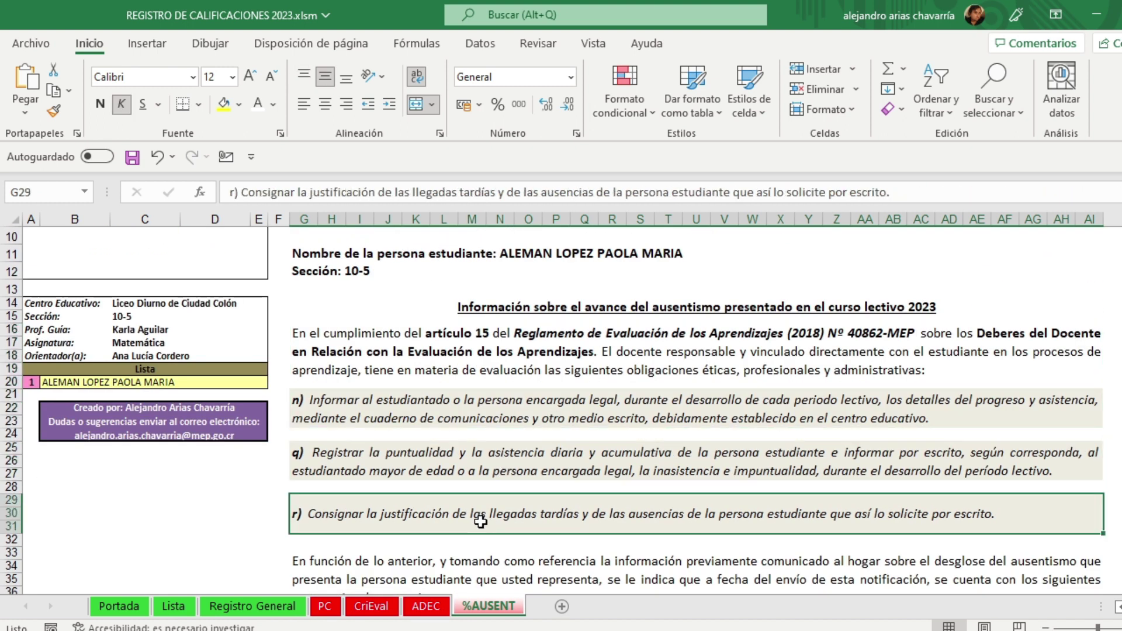
click(520, 407)
click(495, 467)
click(490, 518)
scroll(489, 518, down, 1)
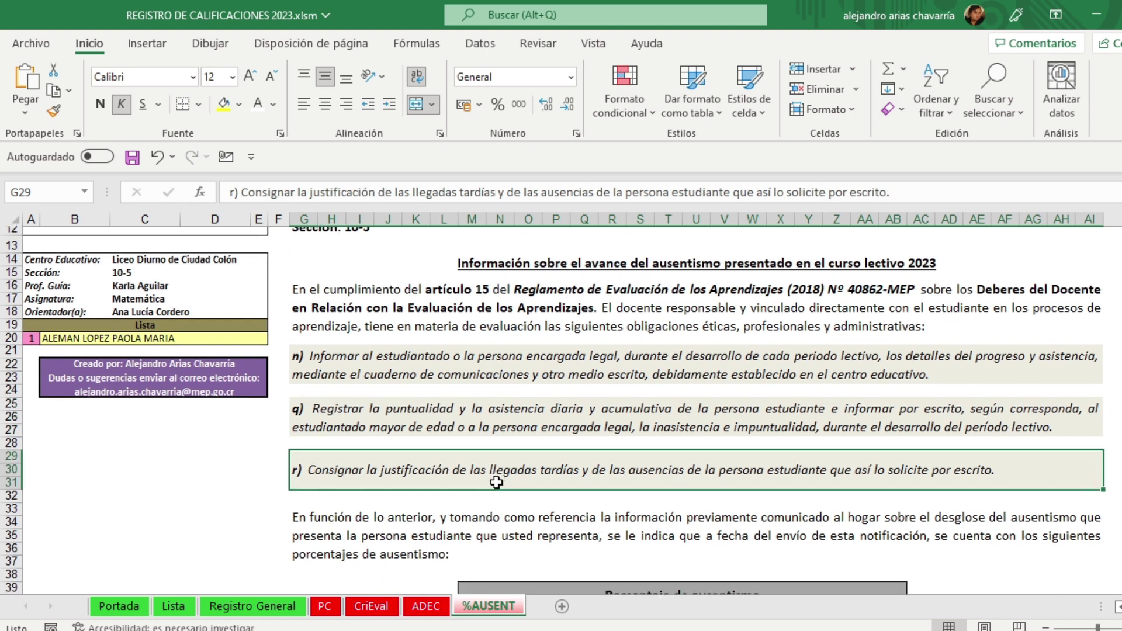
scroll(488, 491, down, 1)
click(484, 494)
scroll(484, 495, down, 2)
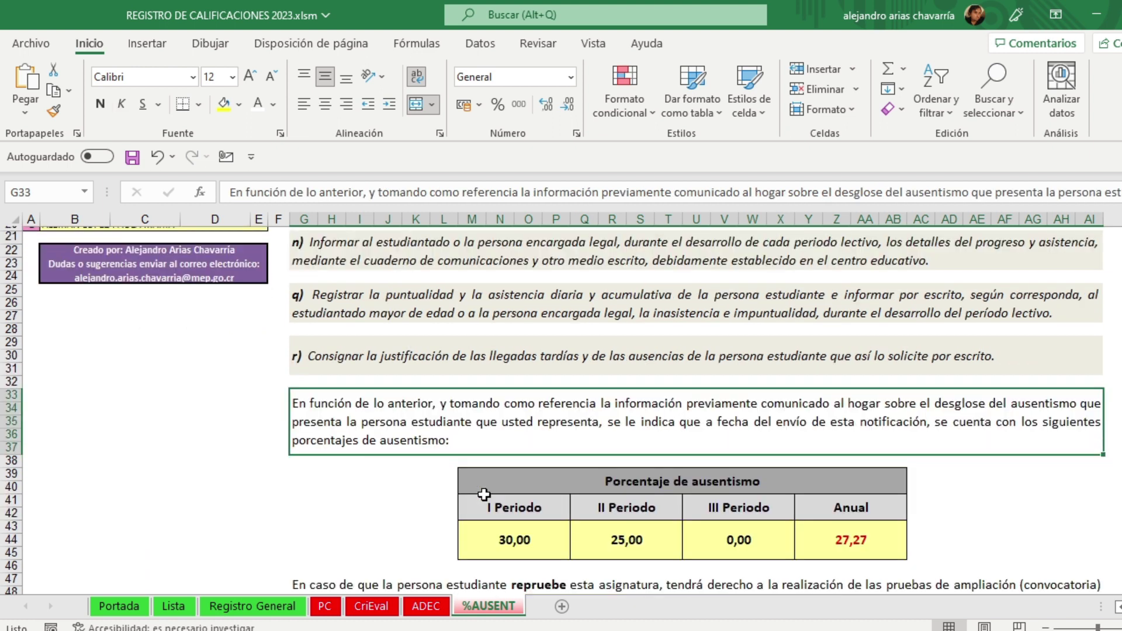
scroll(484, 495, down, 1)
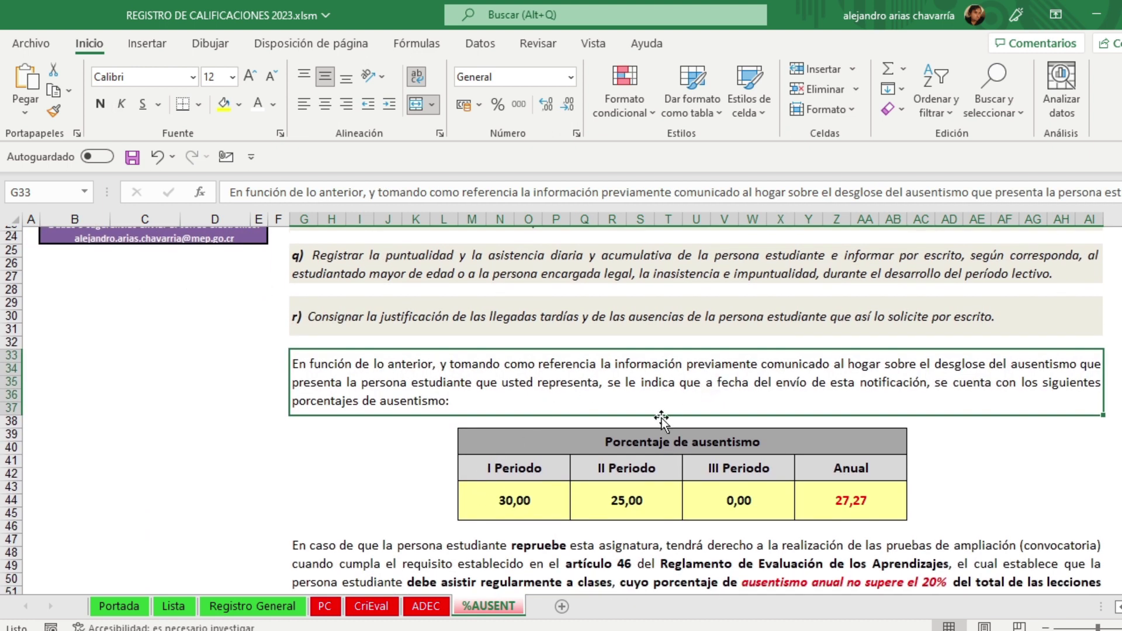
click(540, 501)
click(622, 501)
click(731, 501)
click(851, 501)
click(1022, 500)
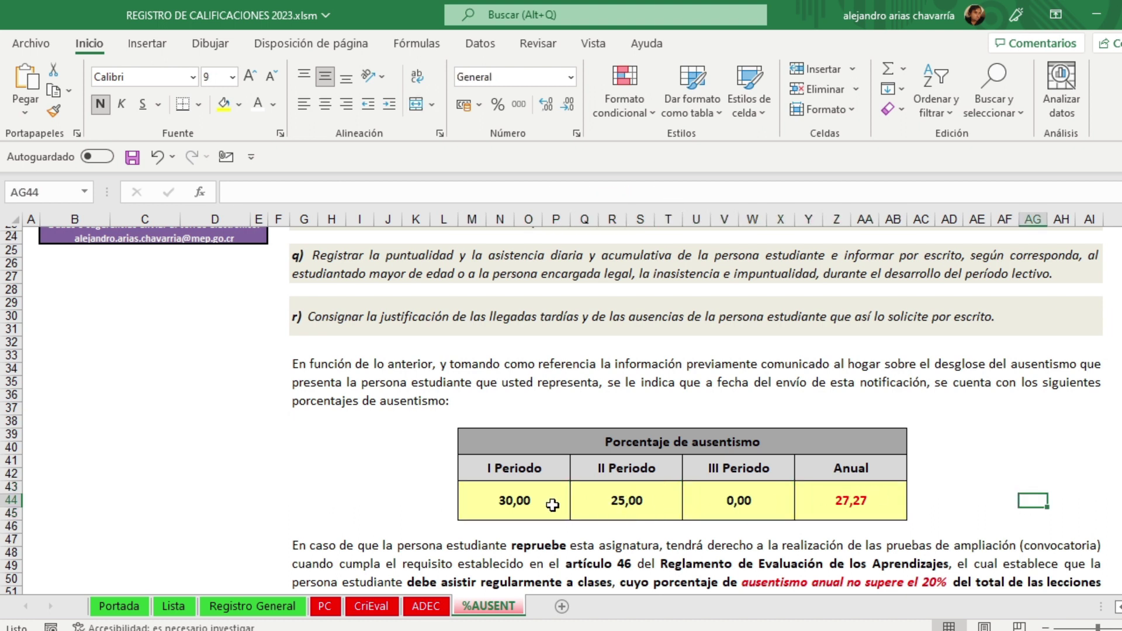
click(506, 501)
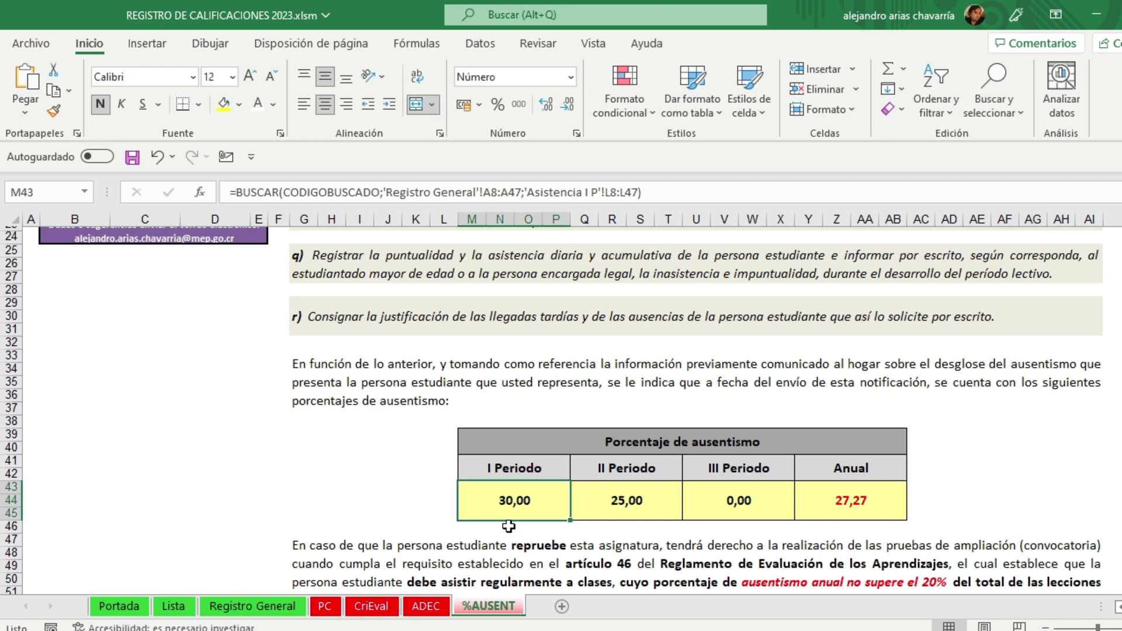
scroll(508, 527, up, 1)
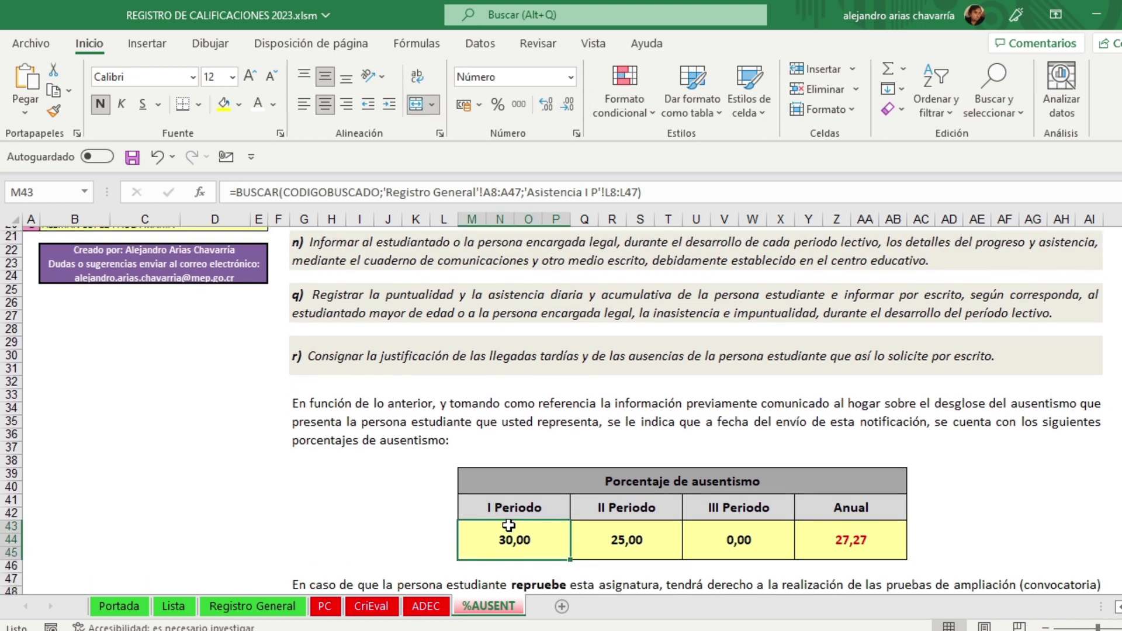
click(639, 542)
click(858, 542)
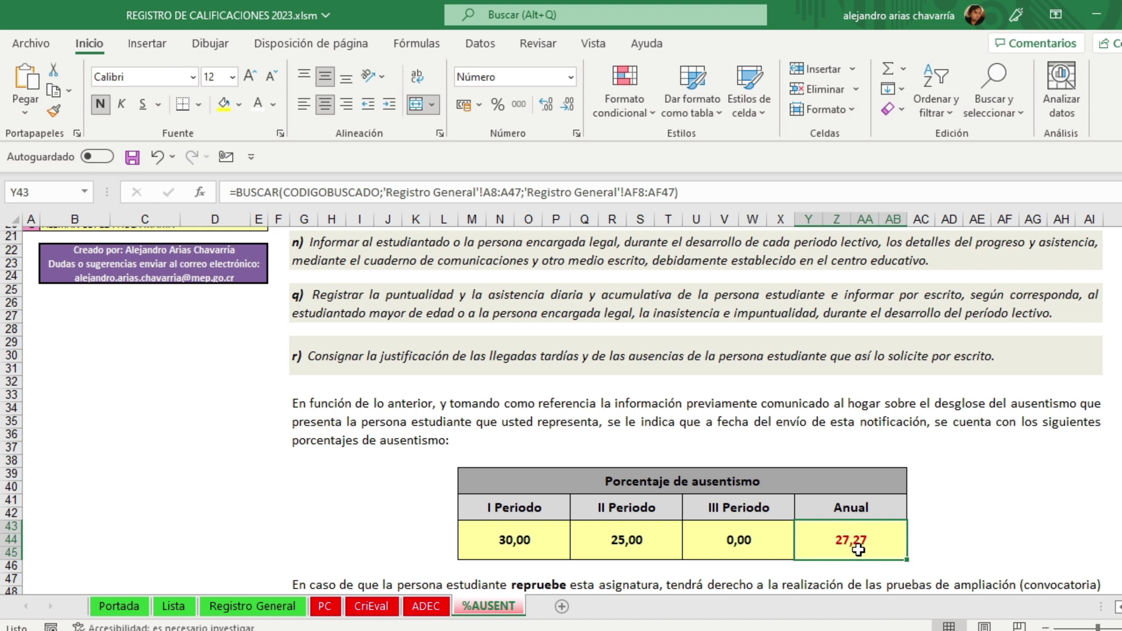
scroll(69, 297, up, 1)
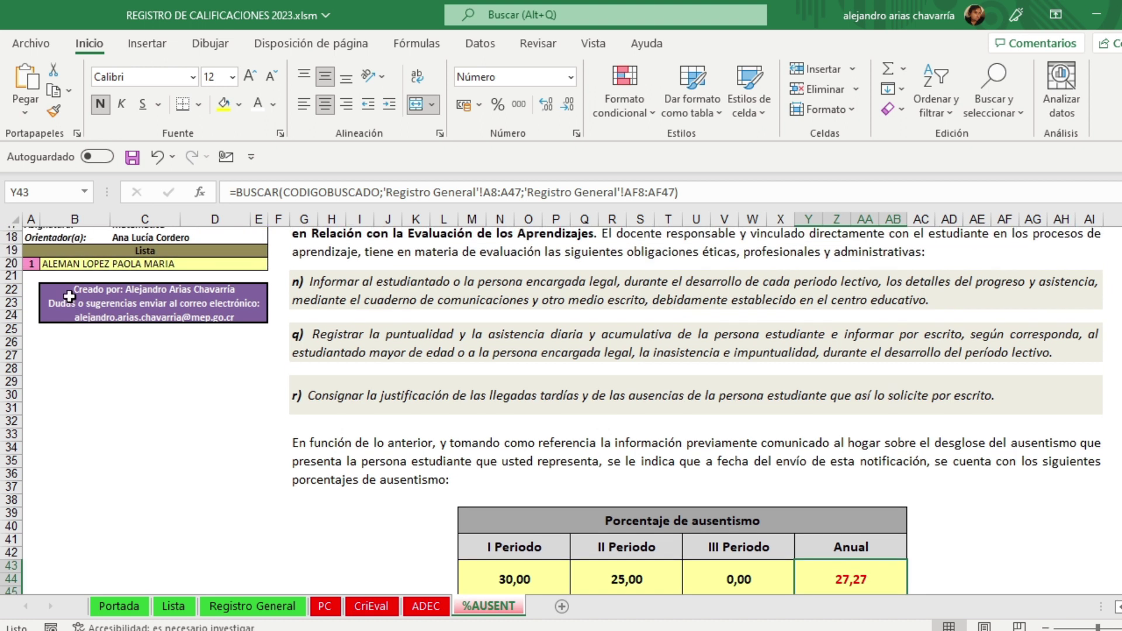
click(33, 265)
text(2)
click(110, 465)
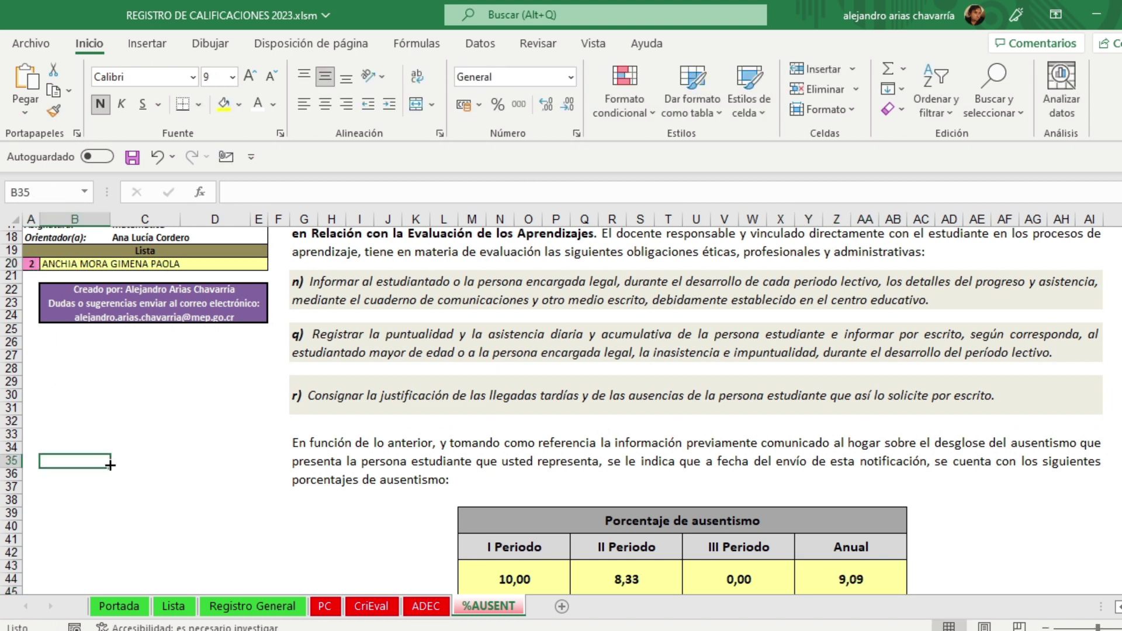
scroll(472, 552, down, 2)
click(855, 500)
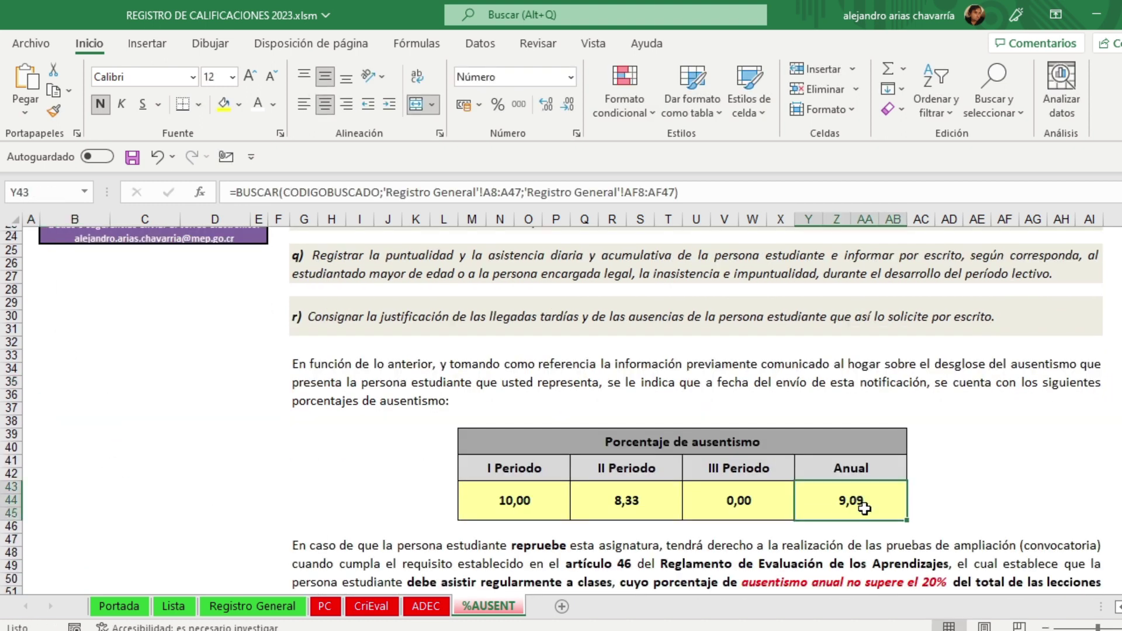
click(966, 506)
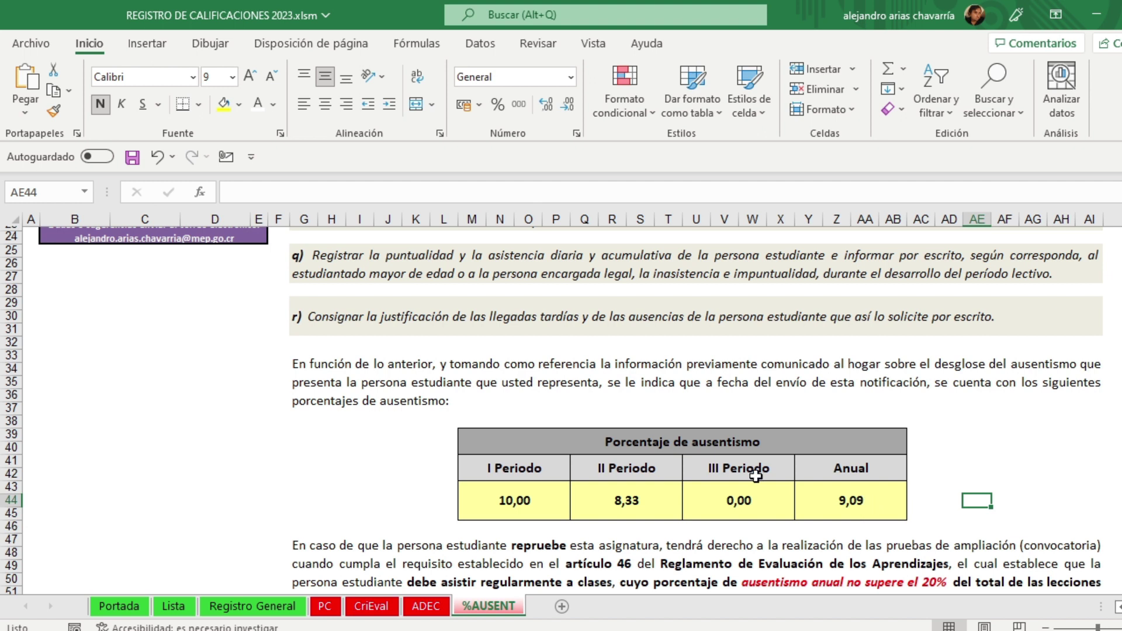
scroll(46, 276, up, 2)
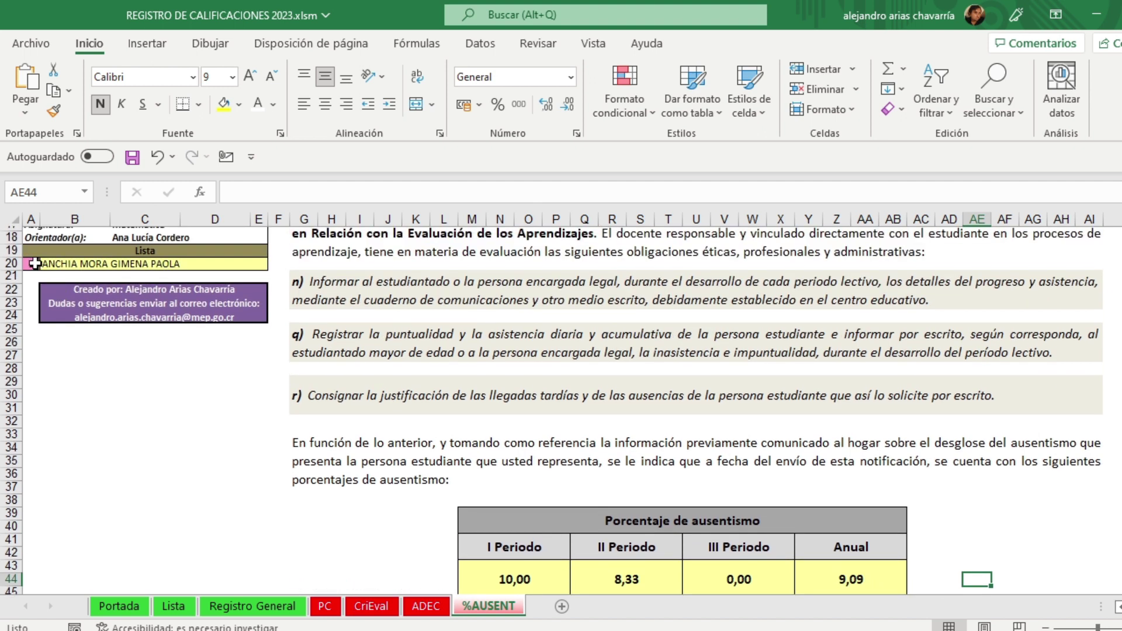
click(35, 263)
text(1)
click(115, 471)
scroll(405, 480, down, 1)
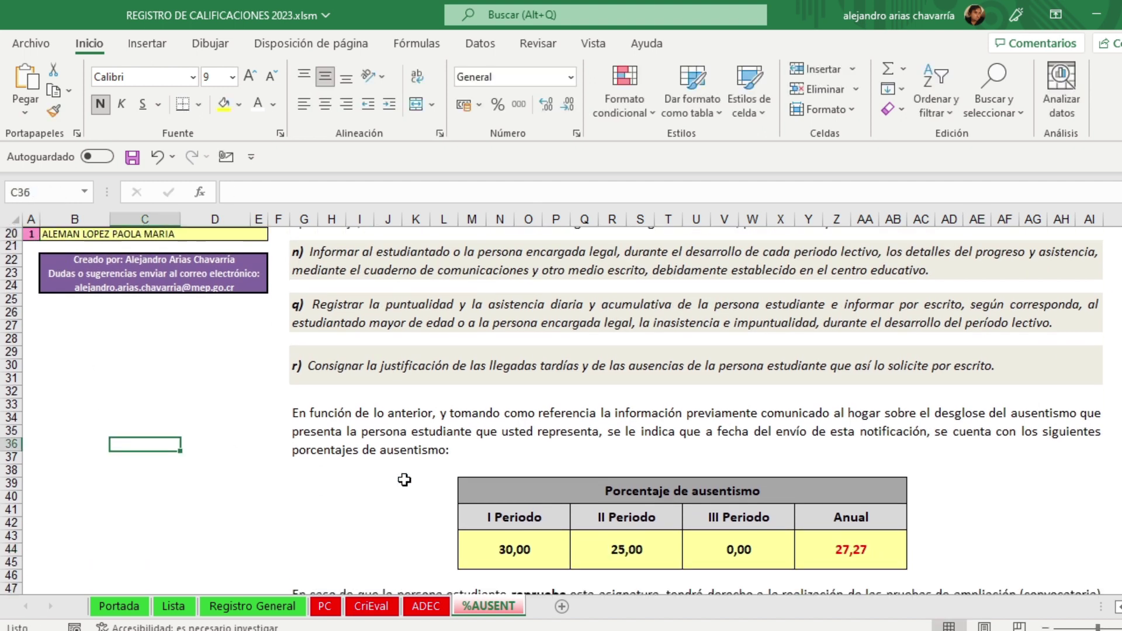
scroll(404, 480, down, 3)
click(553, 531)
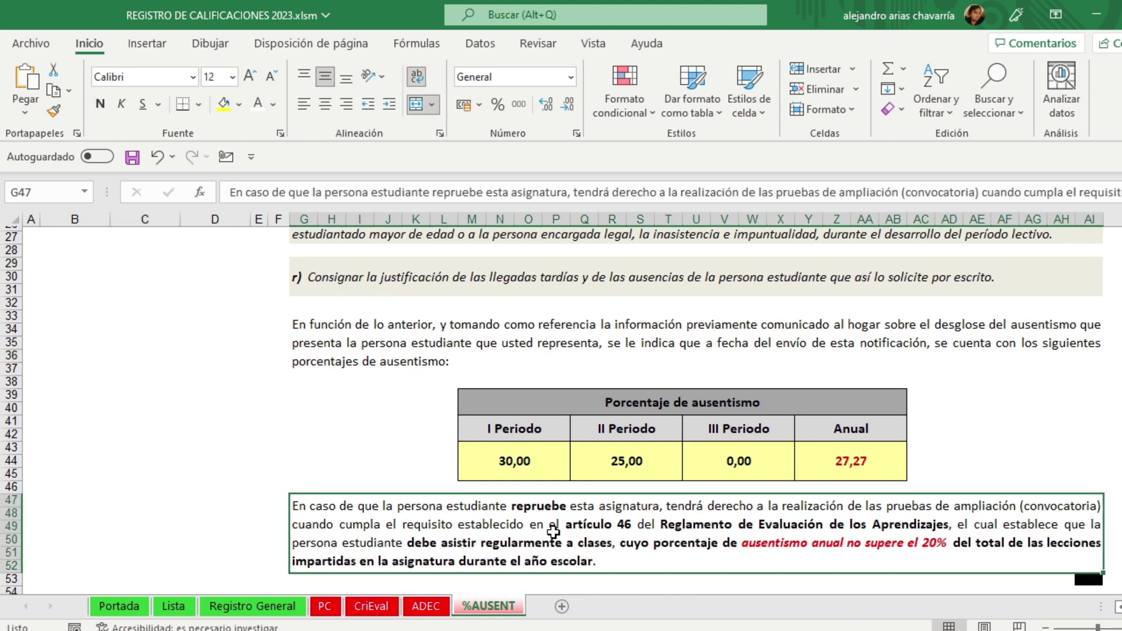
scroll(553, 532, down, 1)
click(1050, 357)
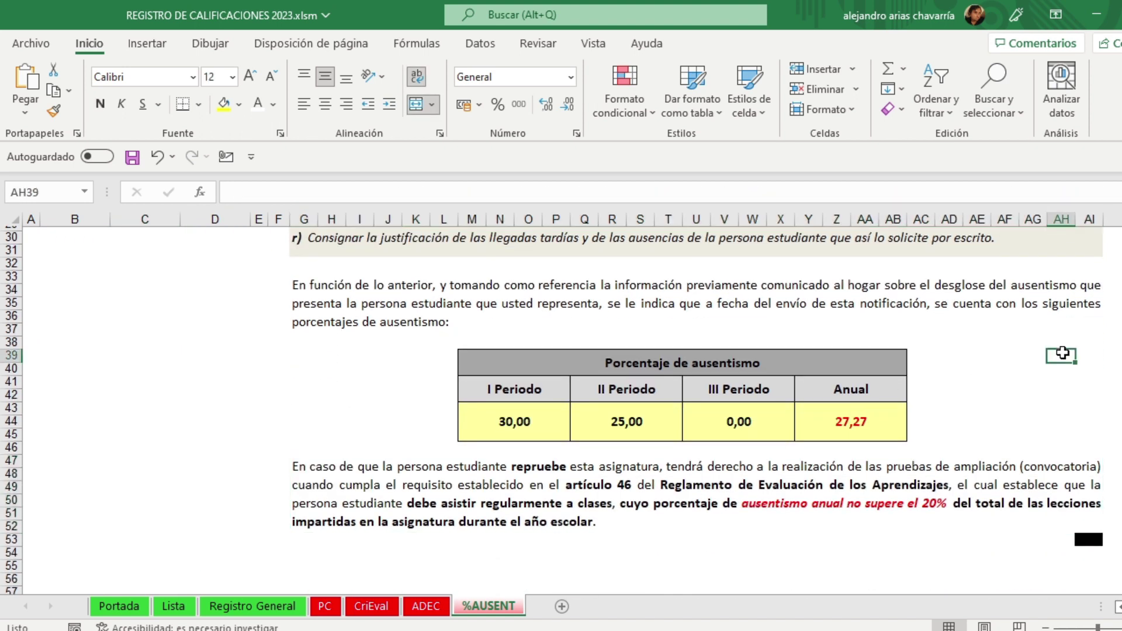
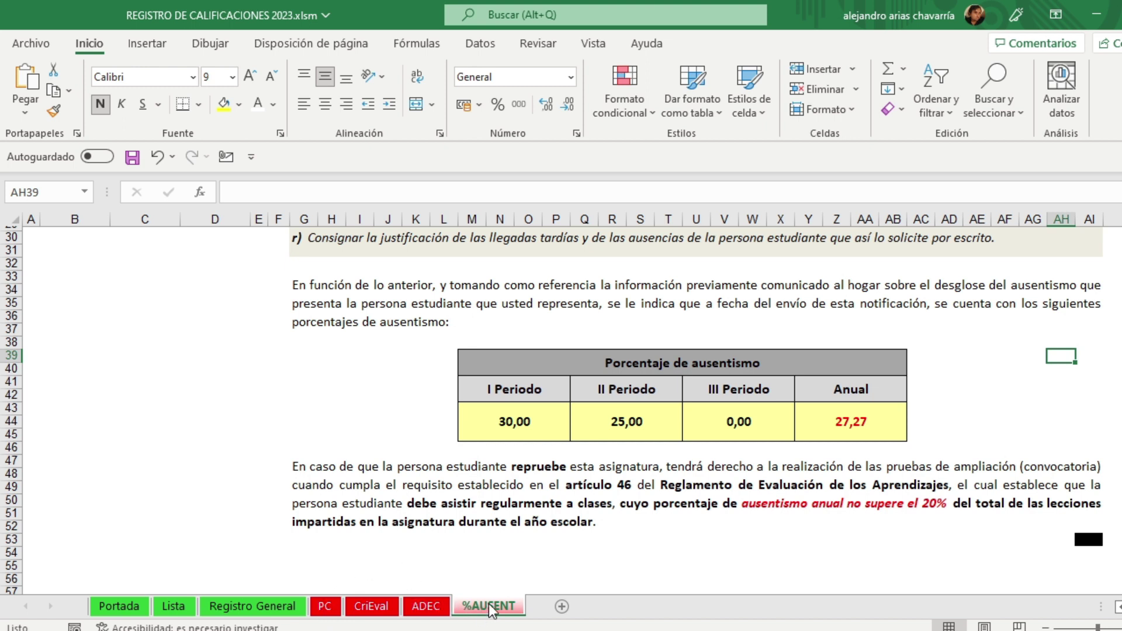
Step: Review the %AUSENT notice, then move to the PC sheet with Anual, I and II Periodo marked
scroll(575, 463, up, 10)
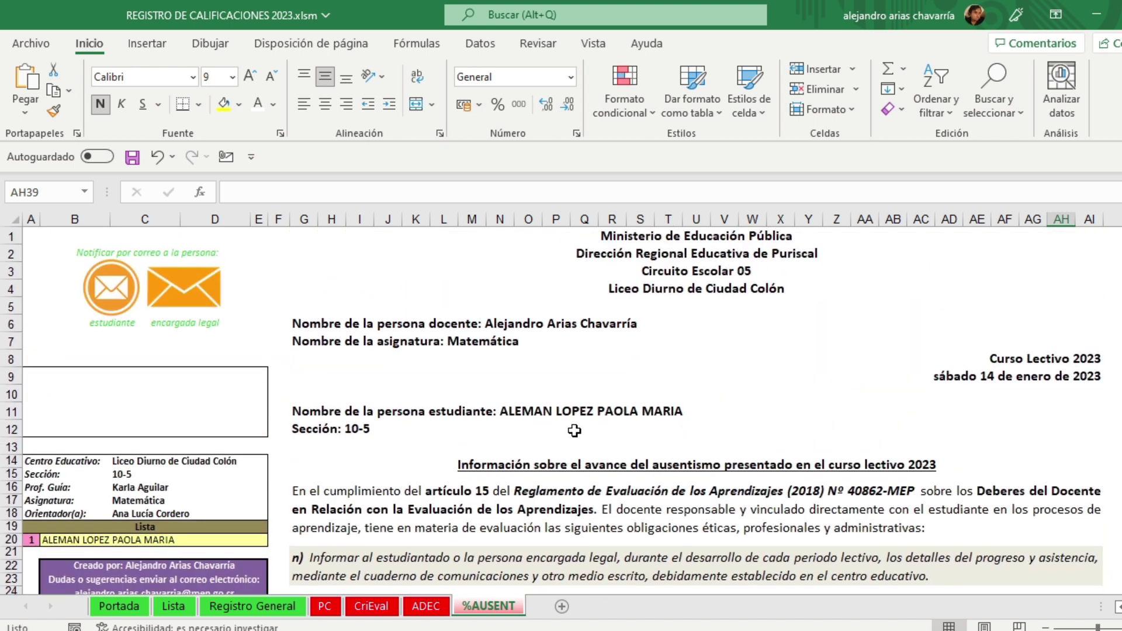
scroll(572, 431, down, 10)
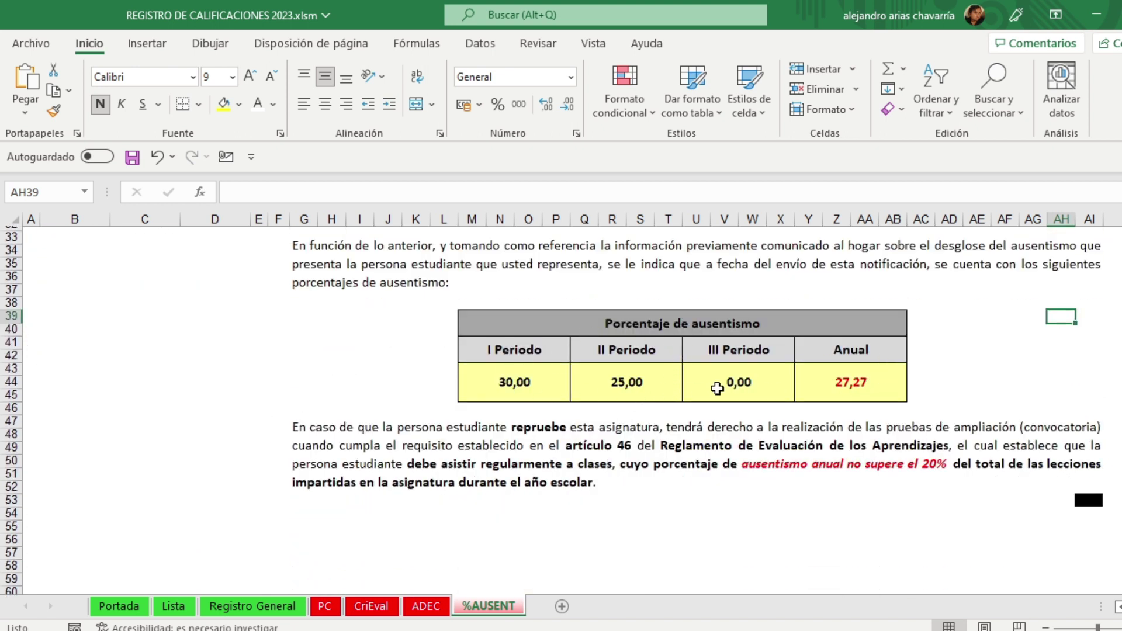
scroll(717, 389, up, 10)
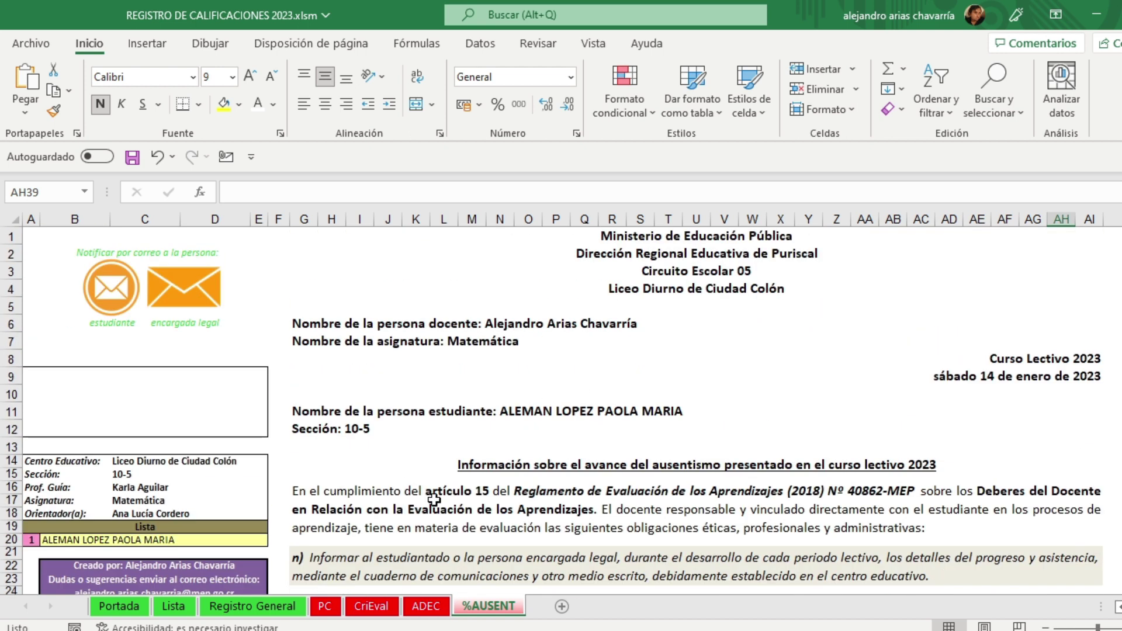
click(331, 608)
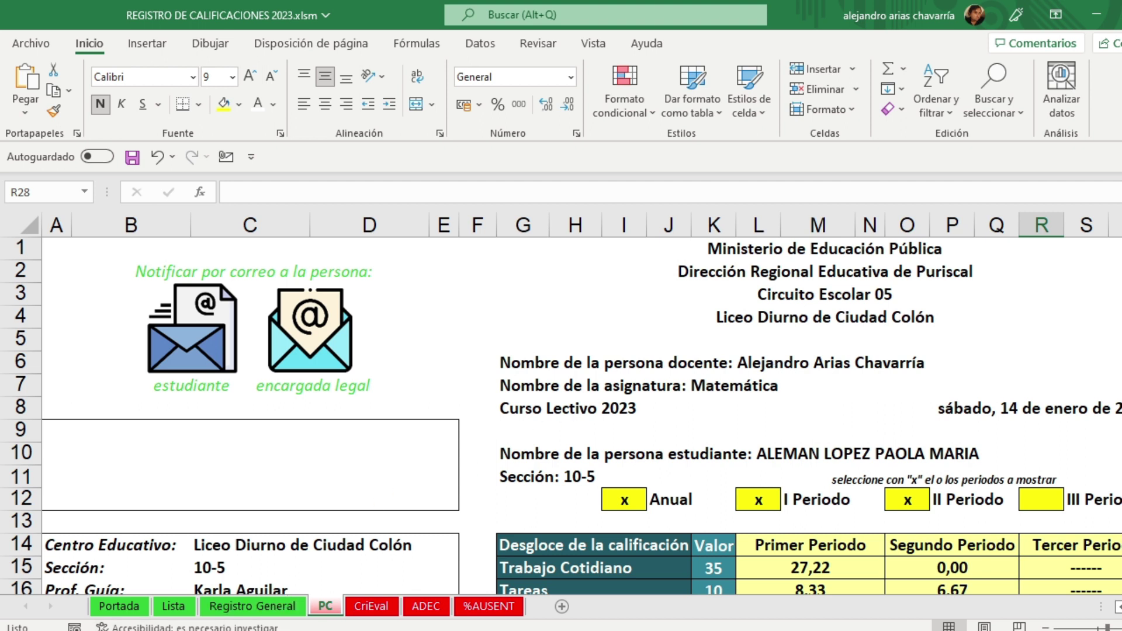
Step: Launch Outlook from the recent apps in Windows search
key(super+s)
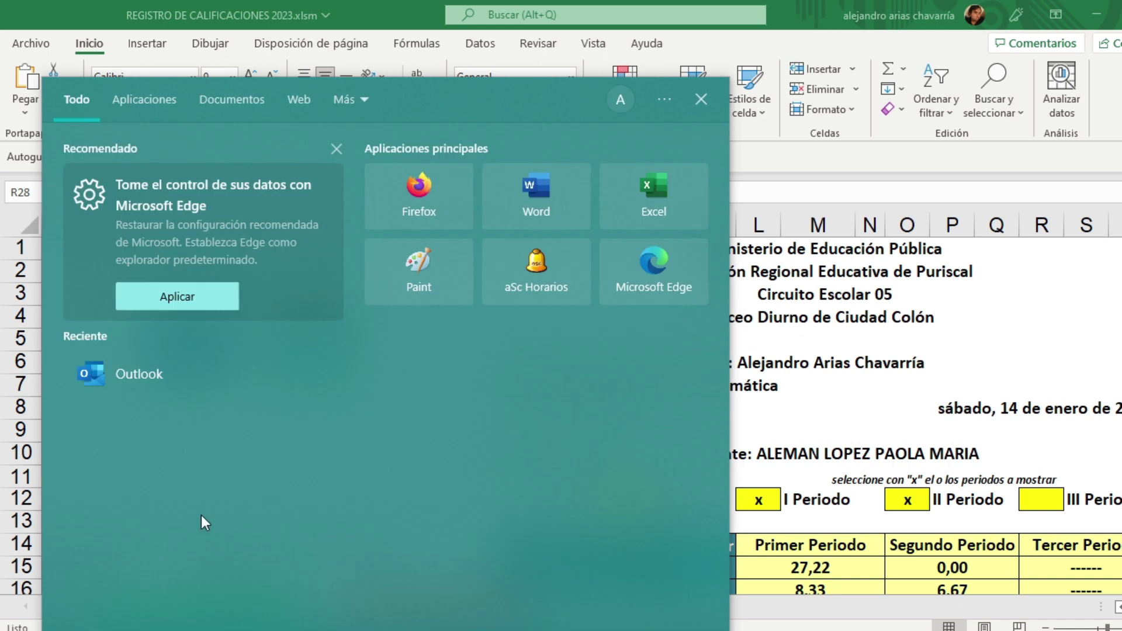
click(128, 373)
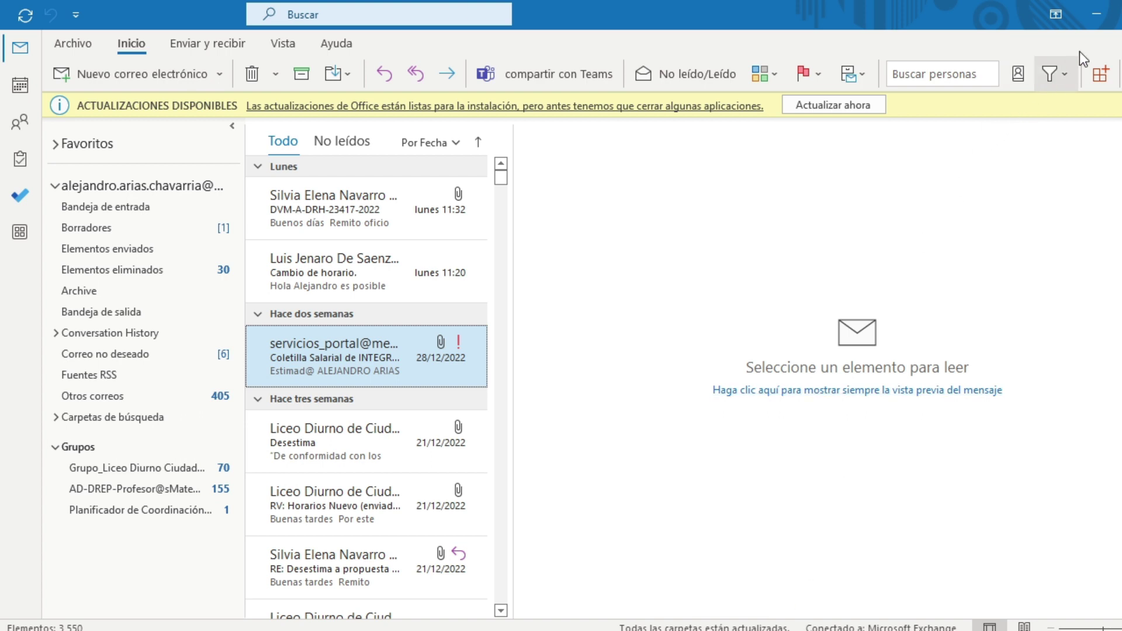
Step: Minimize Outlook to return to the PC sheet of REGISTRO DE CALIFICACIONES 2023.xlsm
click(1097, 19)
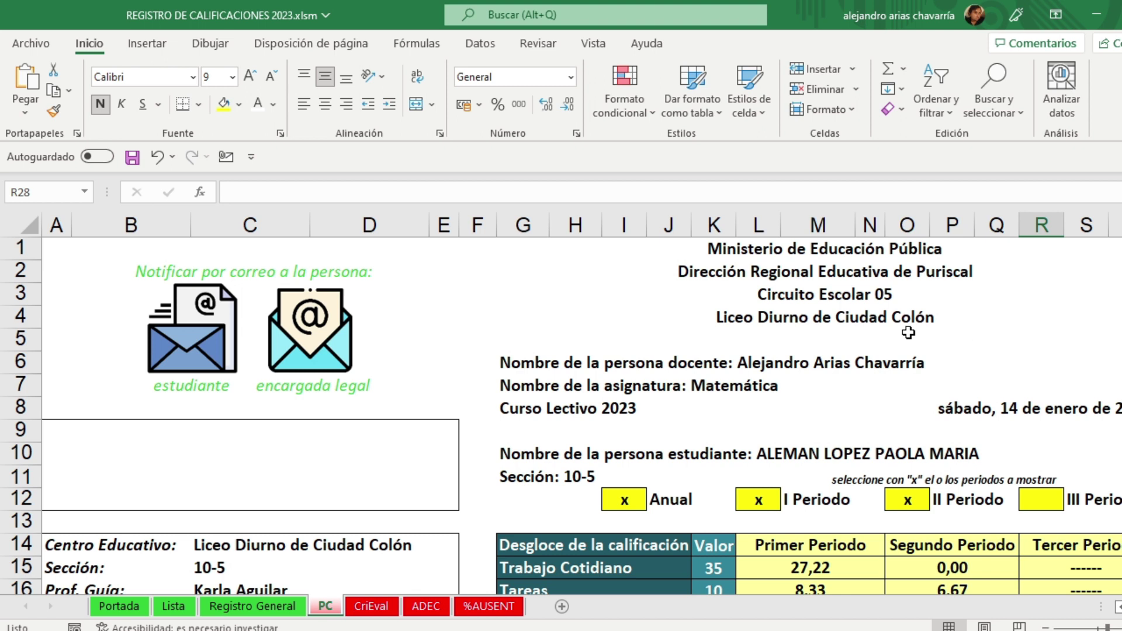
click(169, 608)
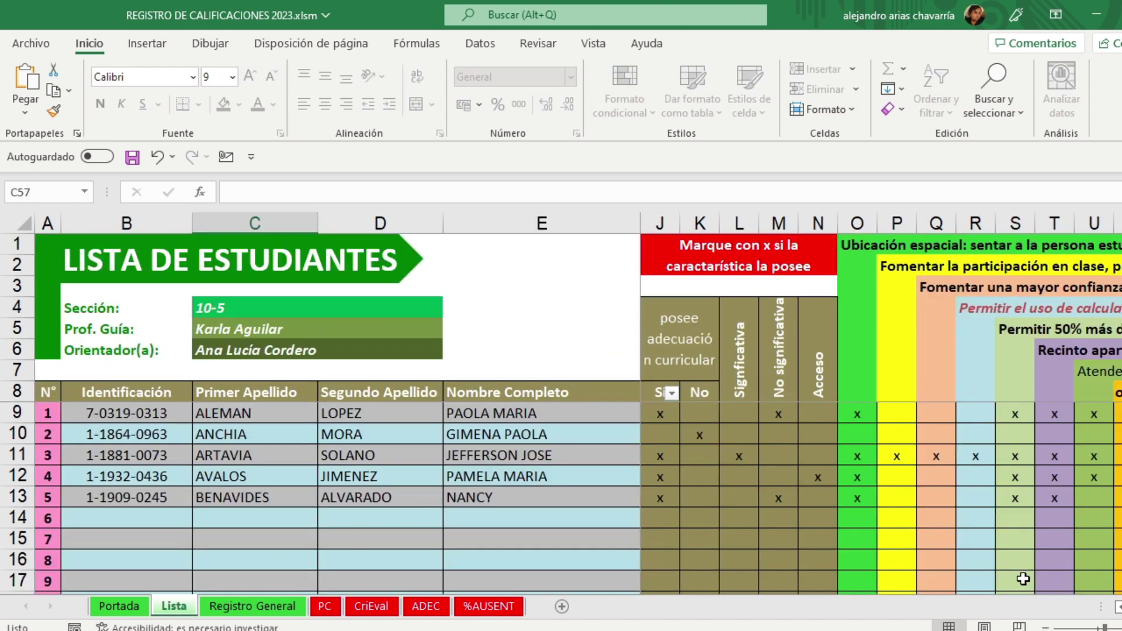
click(1119, 609)
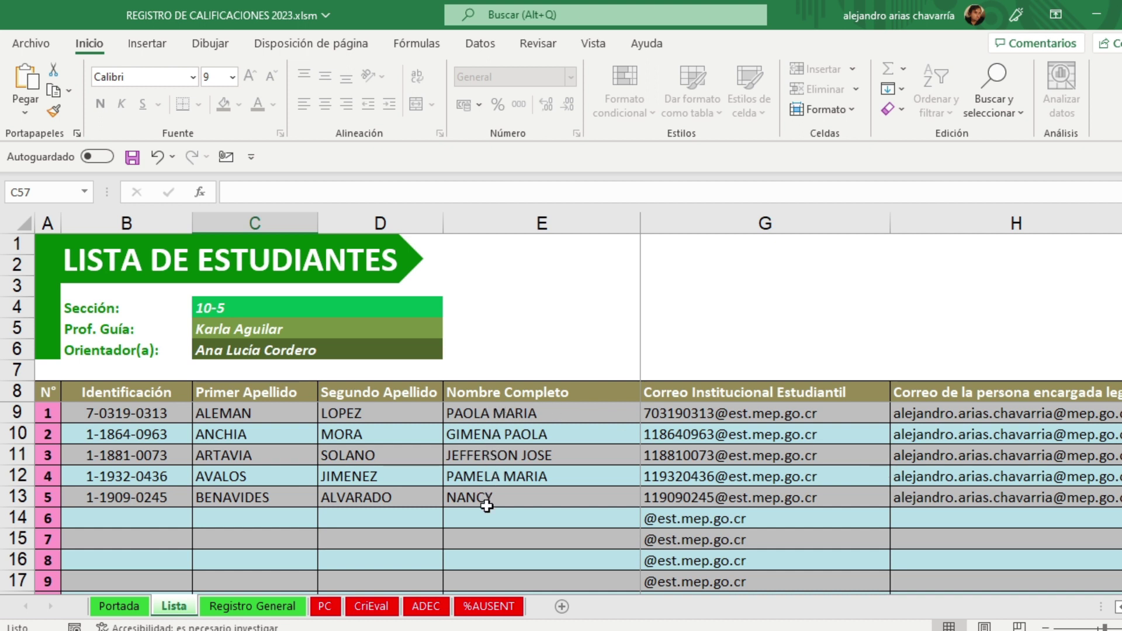
drag(930, 438, 935, 498)
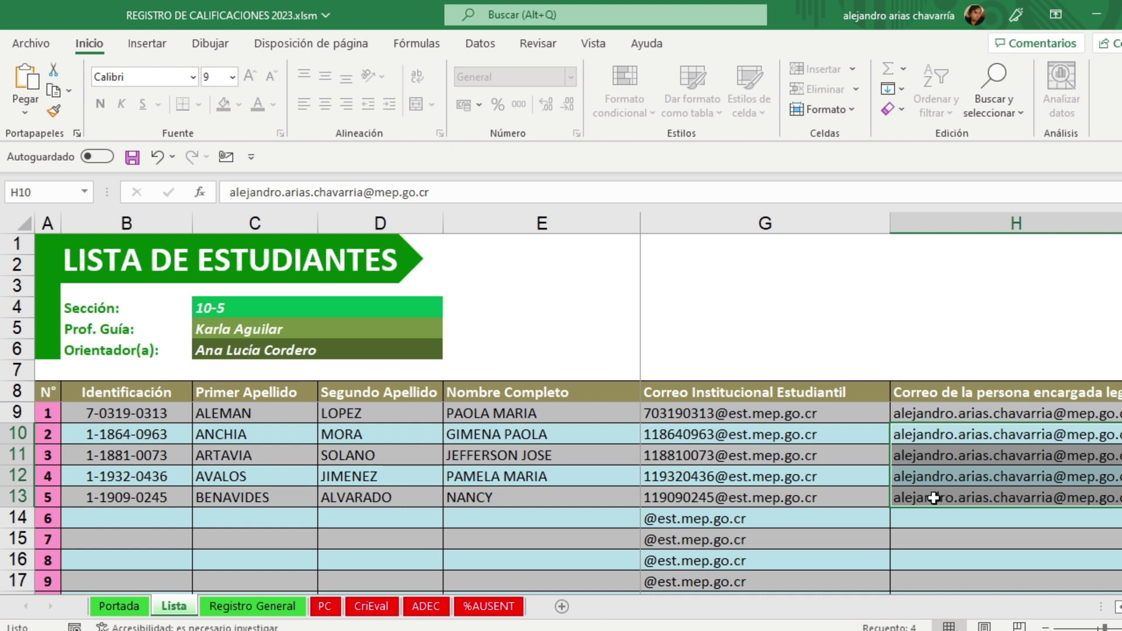
click(926, 519)
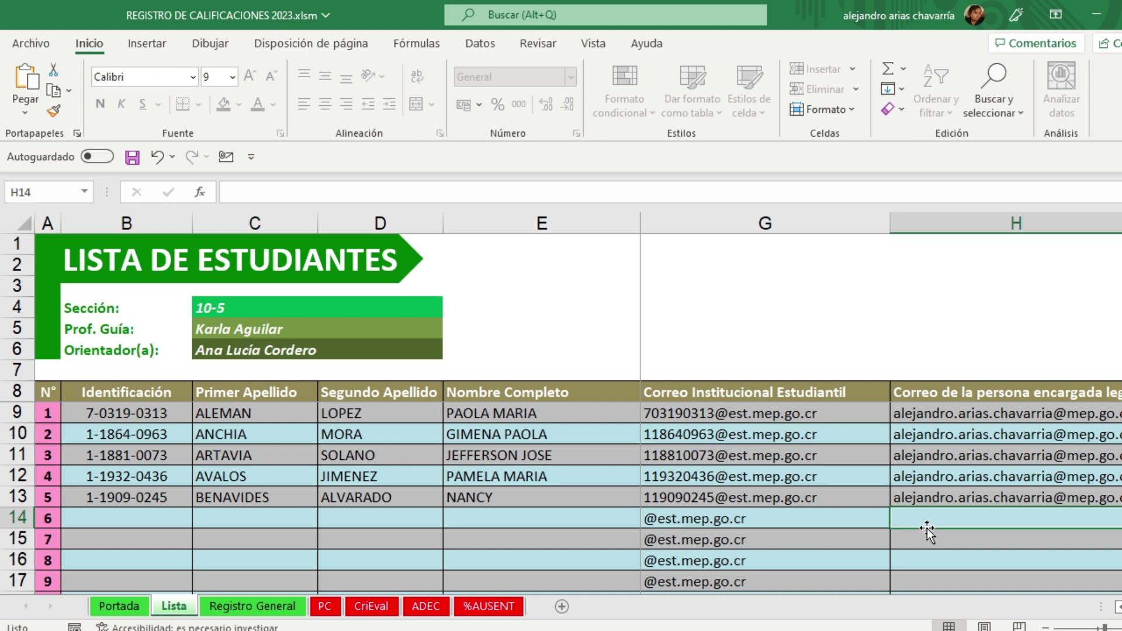
click(325, 606)
scroll(385, 510, down, 1)
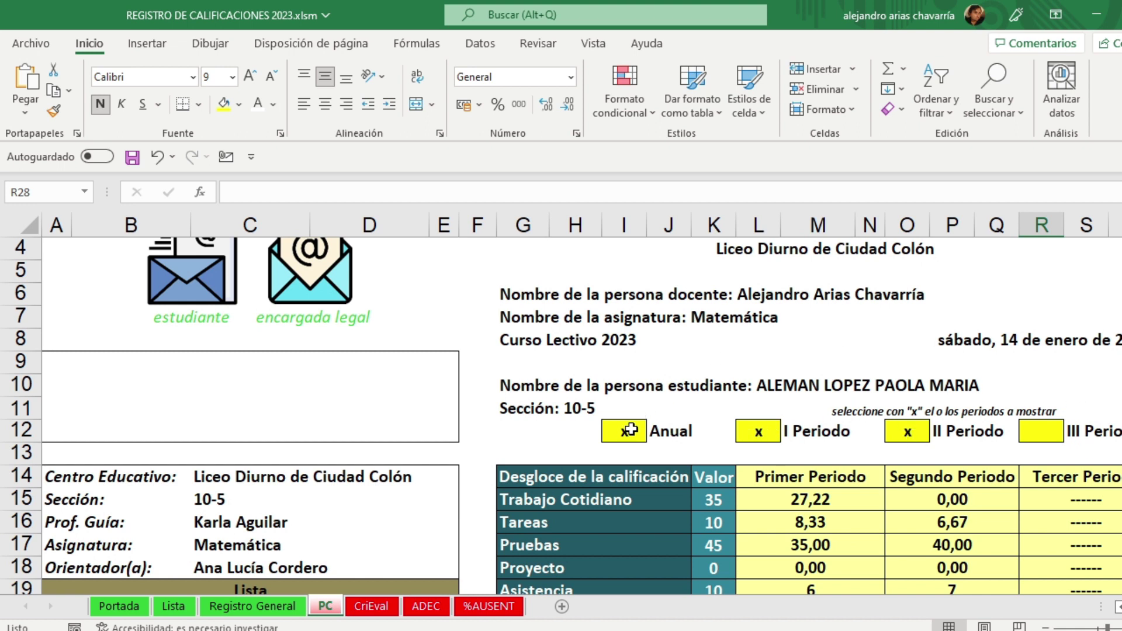
Step: Run the 'encargada legal' e-mail macro to send the PC grade reports to guardians
scroll(629, 431, up, 1)
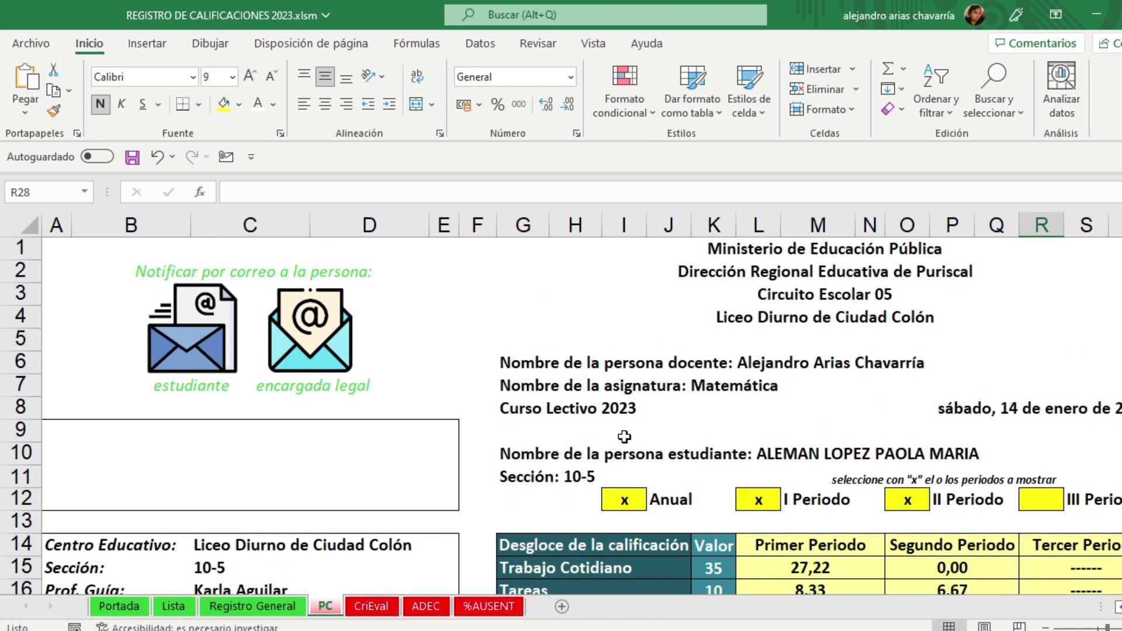
scroll(625, 437, down, 4)
scroll(623, 439, up, 1)
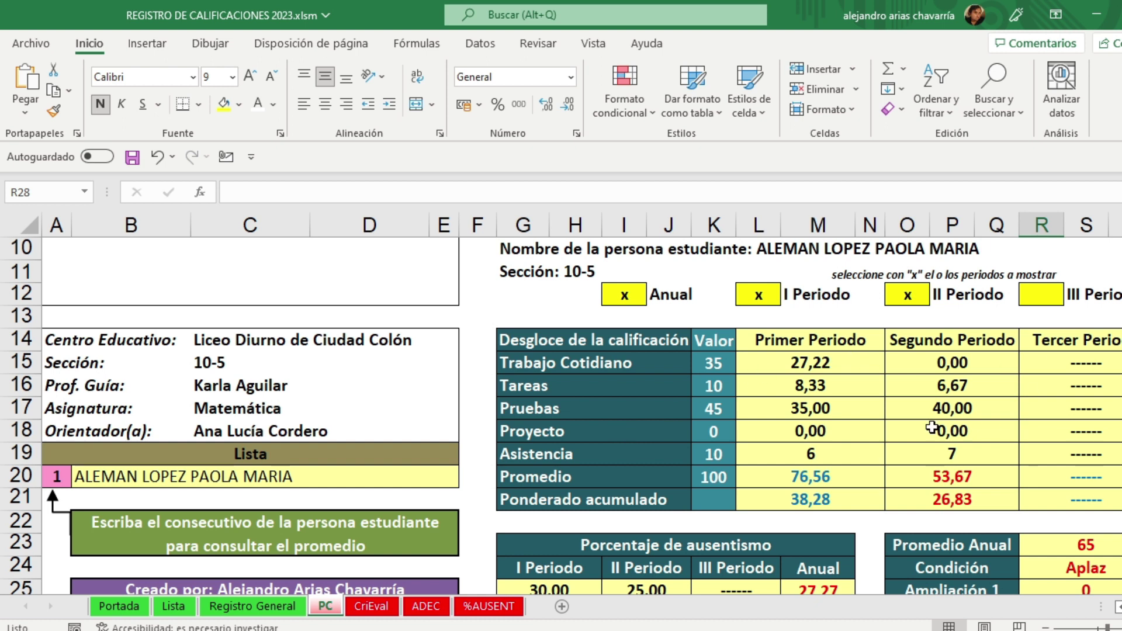
scroll(345, 417, up, 3)
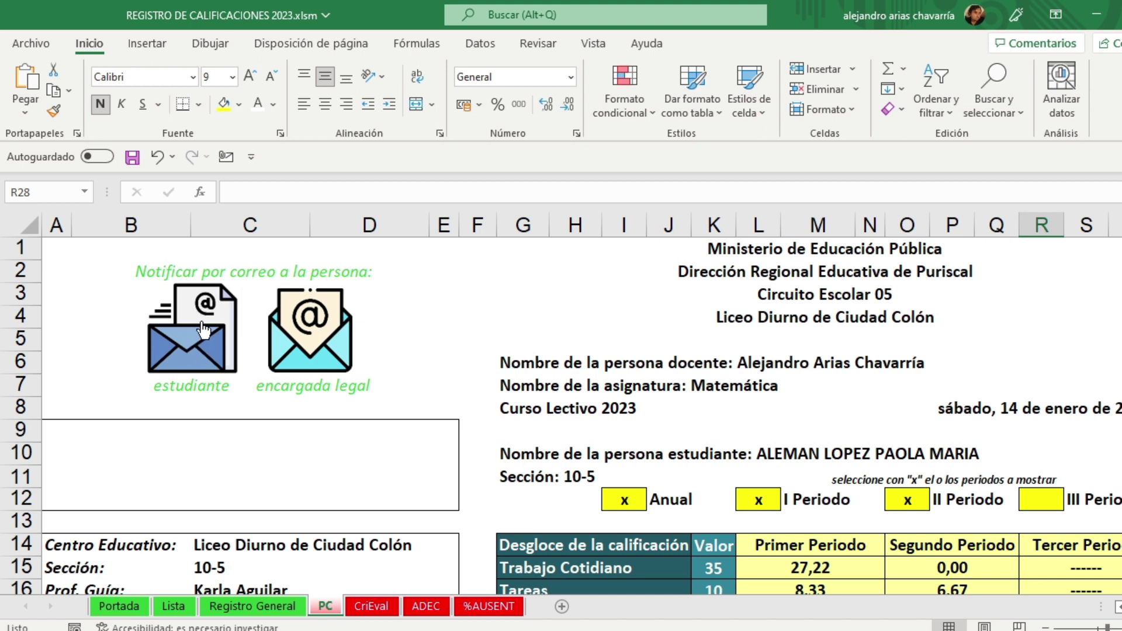
click(315, 320)
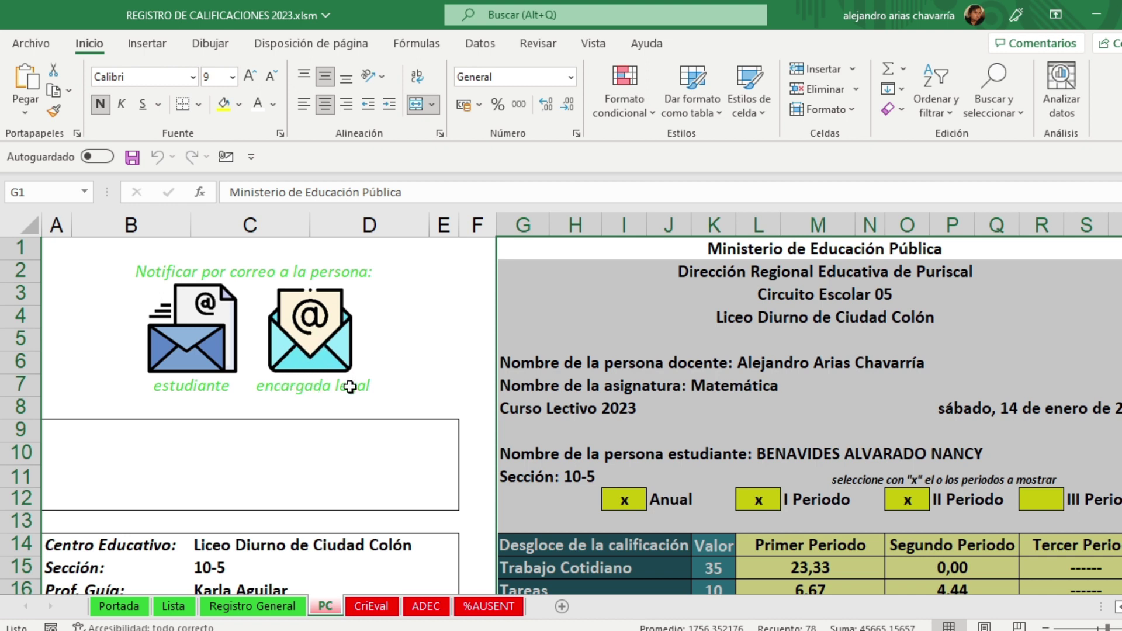
Step: Clear the greyed PC report selection and go to the %AUSENT absenteeism sheet
scroll(728, 337, down, 3)
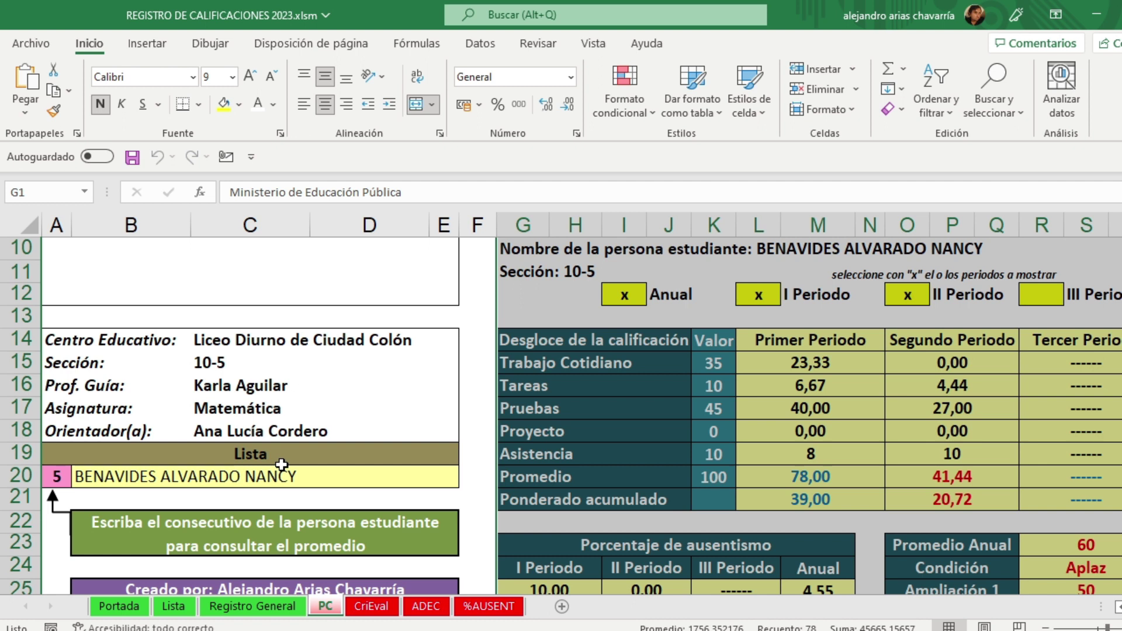
scroll(282, 465, up, 3)
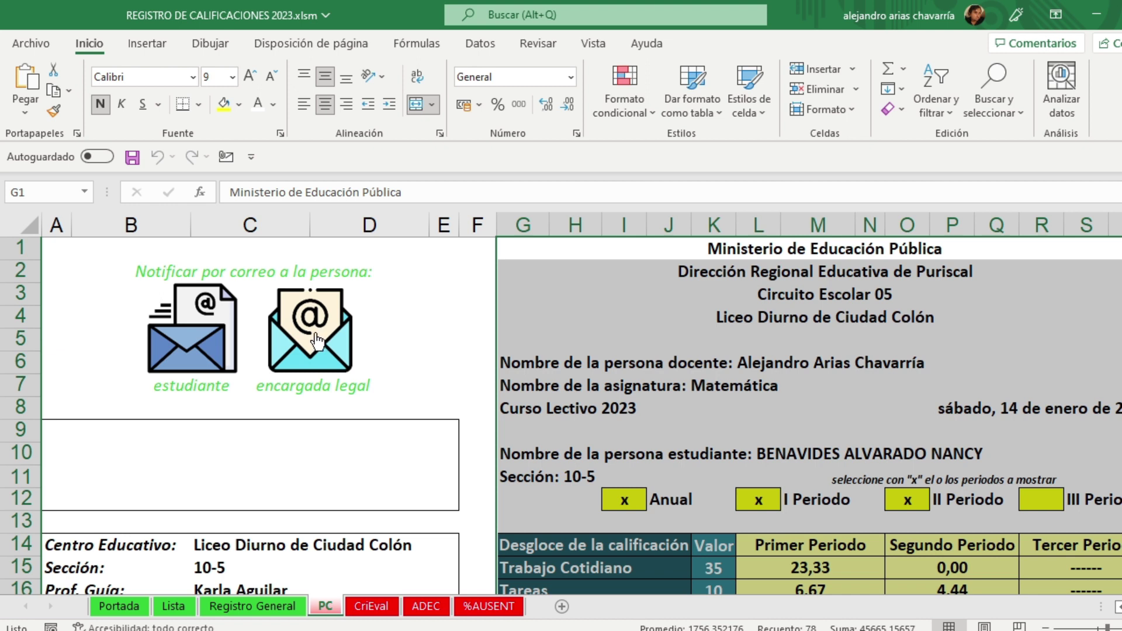
scroll(315, 337, down, 3)
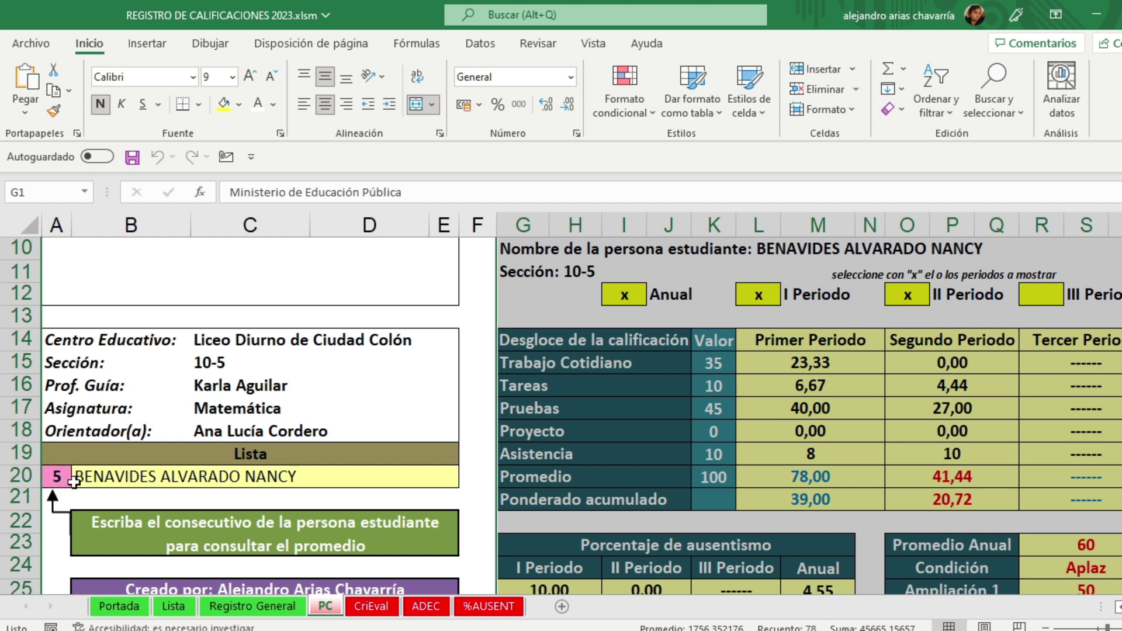
click(480, 316)
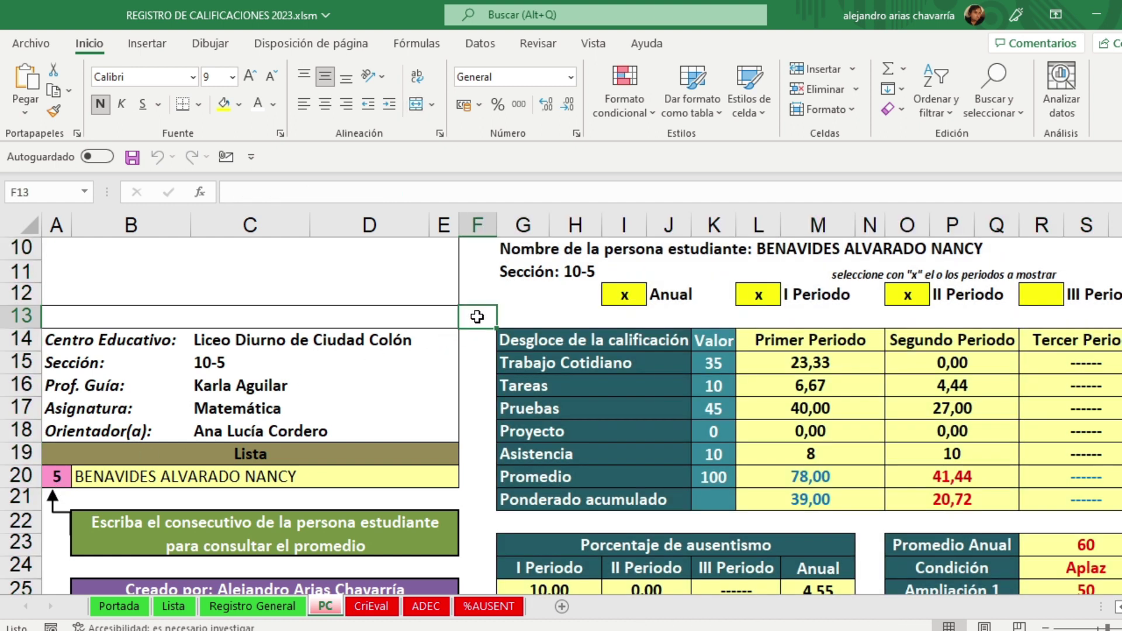
click(489, 606)
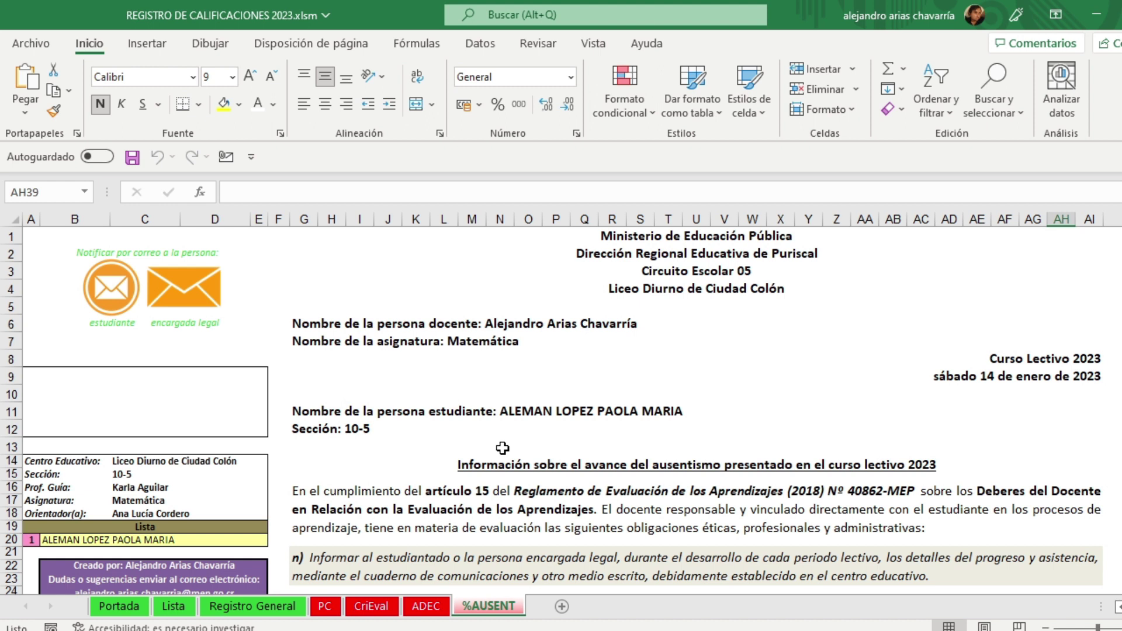
Step: On the ADEC sheet, set the student number in A20 to 1
click(422, 608)
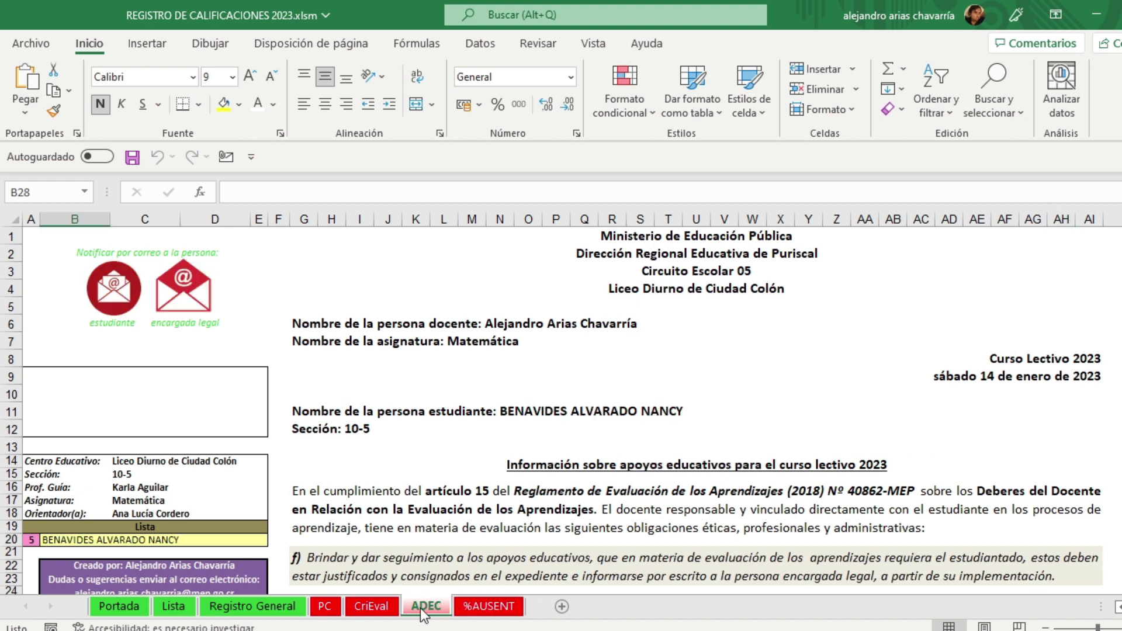
click(31, 539)
text(1)
click(34, 568)
Step: Save the workbook and e-mail the ADEC support notice to every legal guardian
click(133, 157)
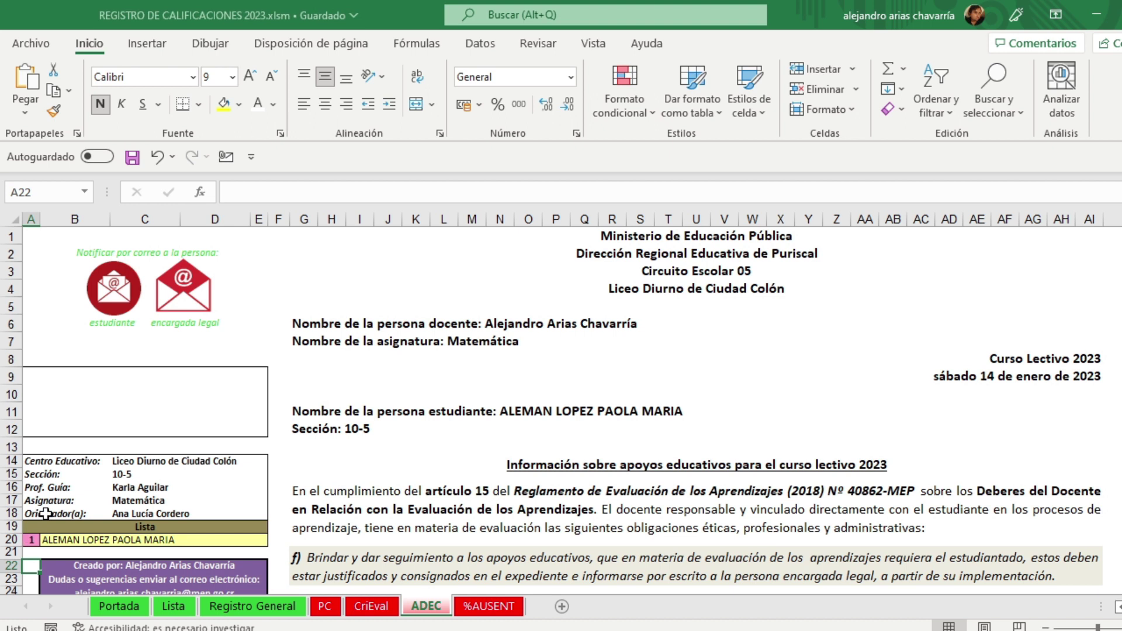
click(183, 286)
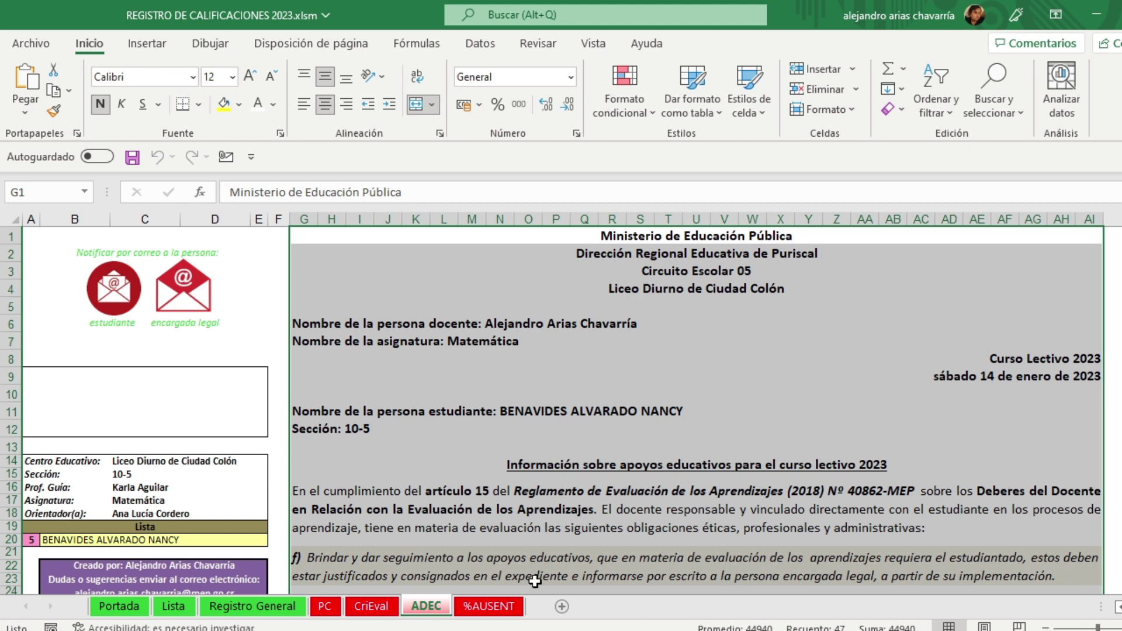
click(505, 610)
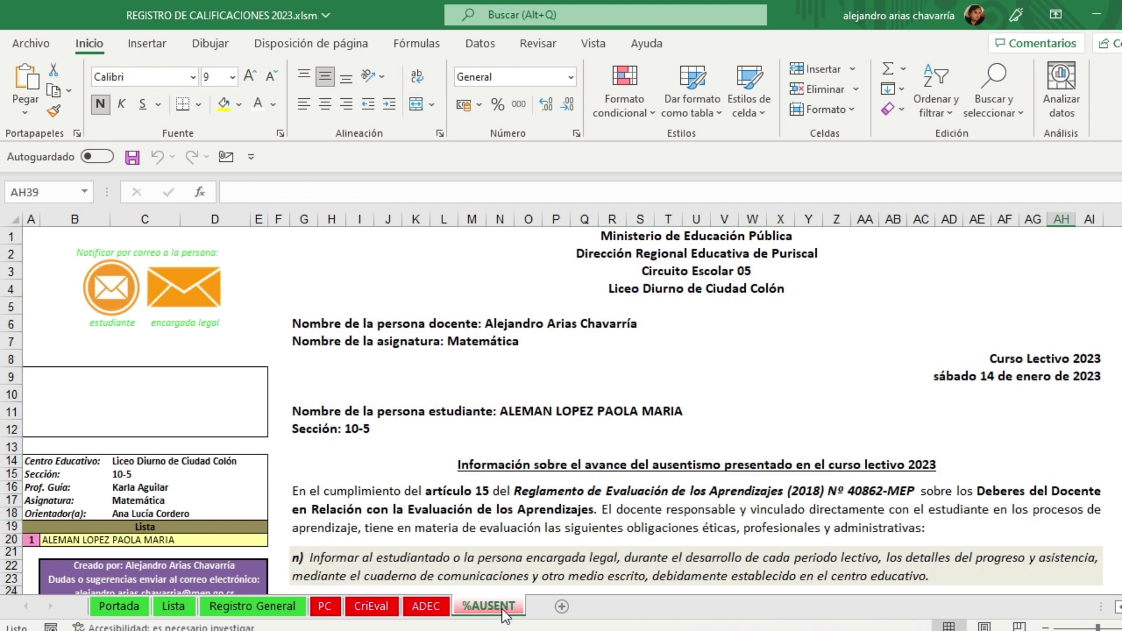
Step: E-mail the %AUSENT absenteeism notice to all legal guardians, then switch to Outlook
click(198, 282)
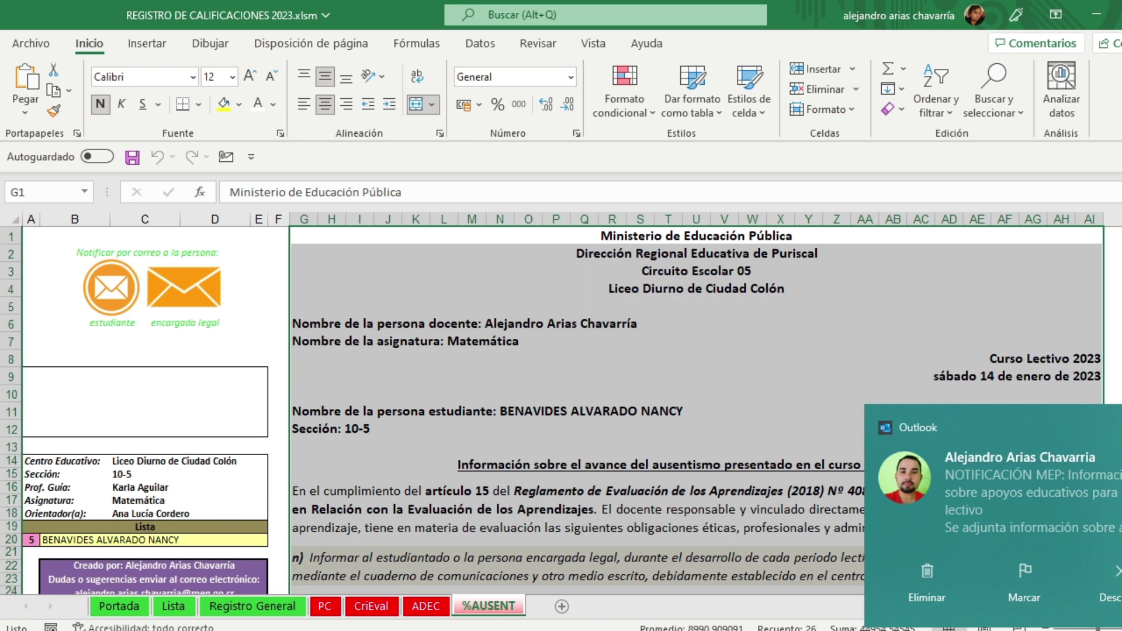
click(1121, 426)
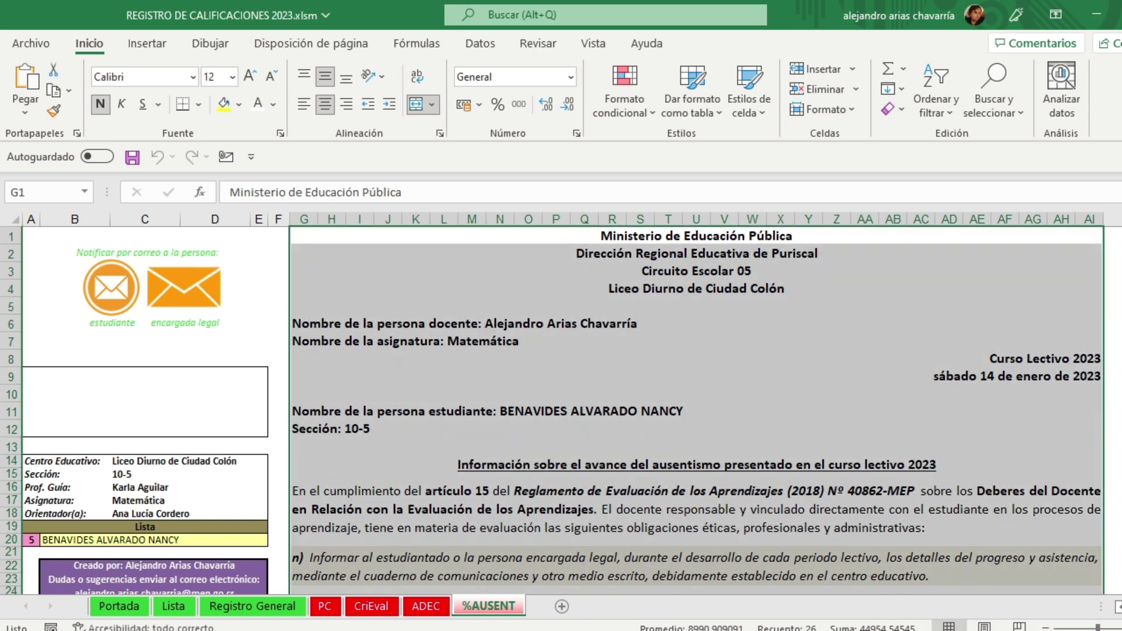
click(1115, 429)
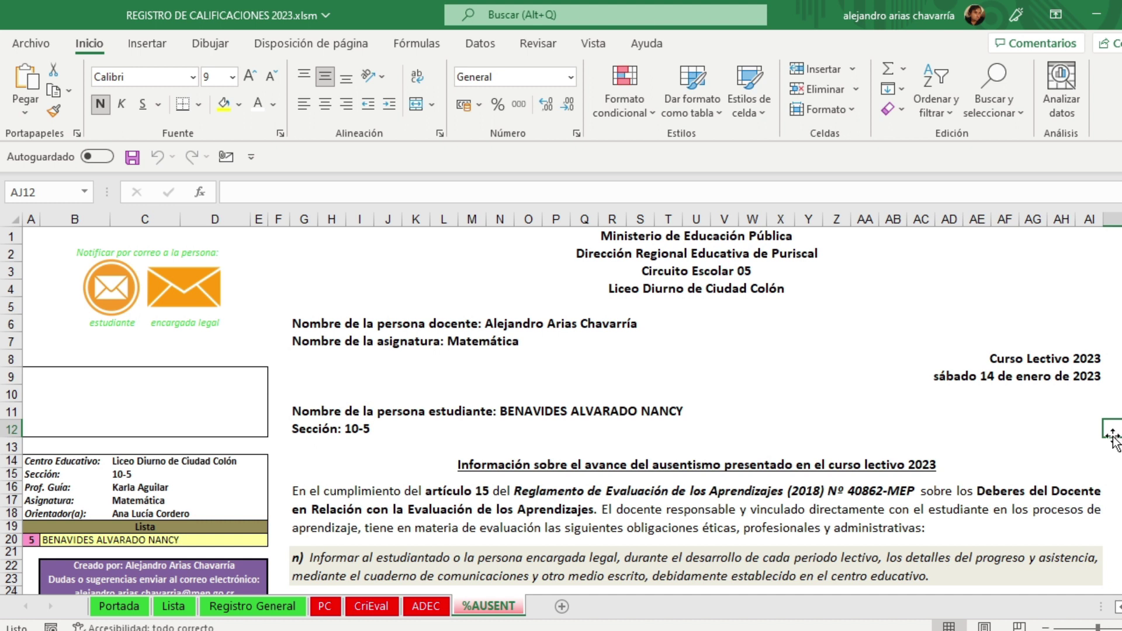
key(alt+Tab)
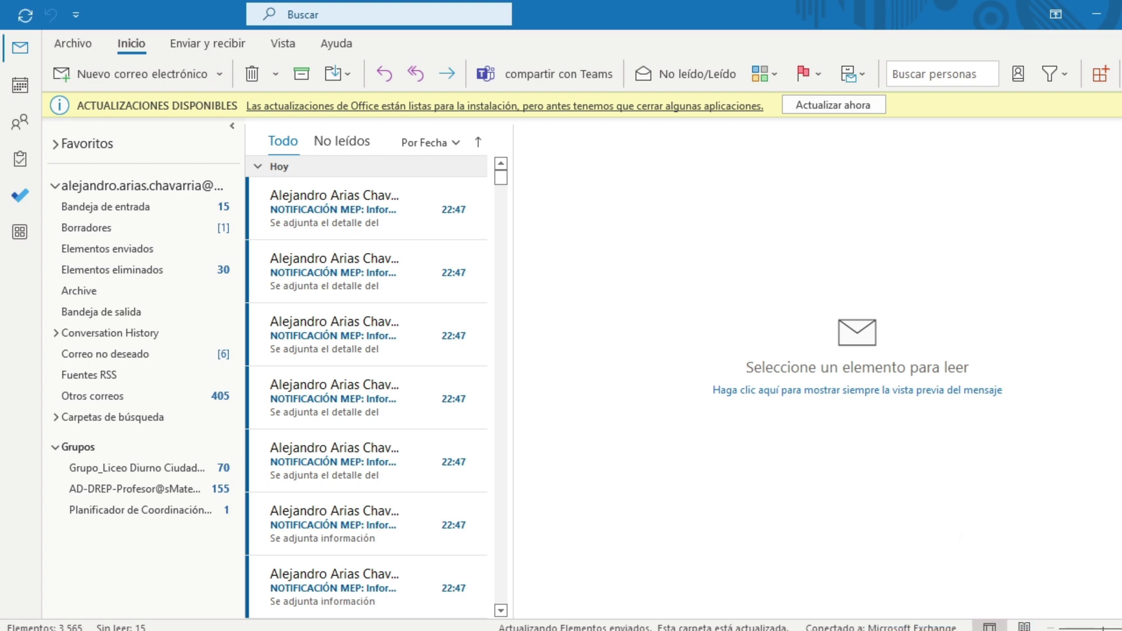
Step: Open the newest NOTIFICACIÓN MEP message and read the Matemática 10-5 absenteeism notice
scroll(346, 366, down, 5)
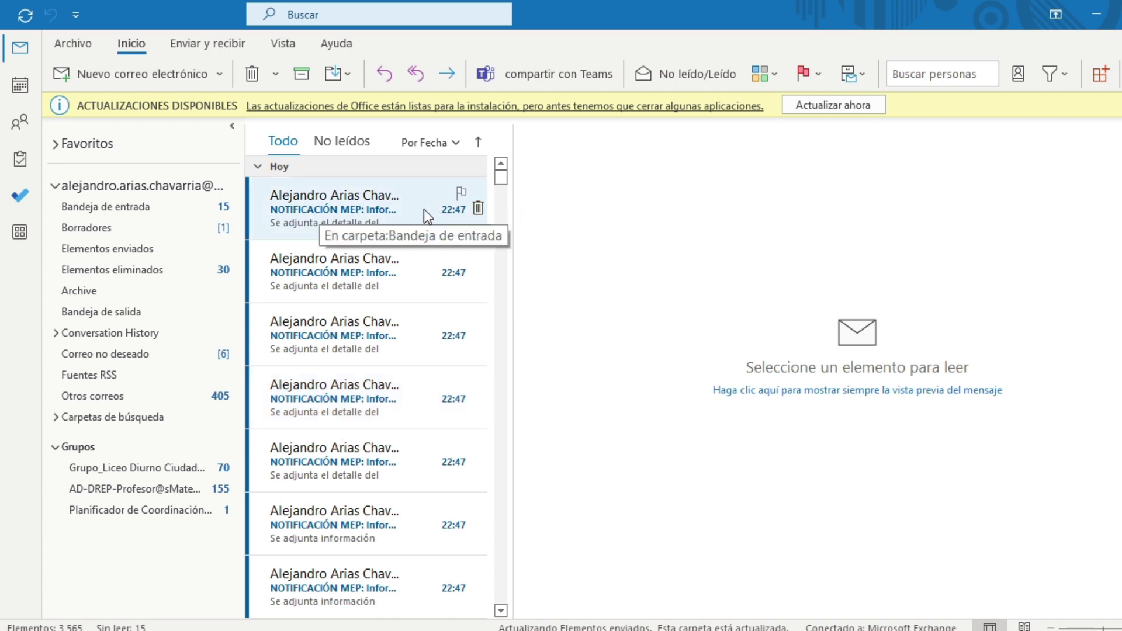
click(360, 209)
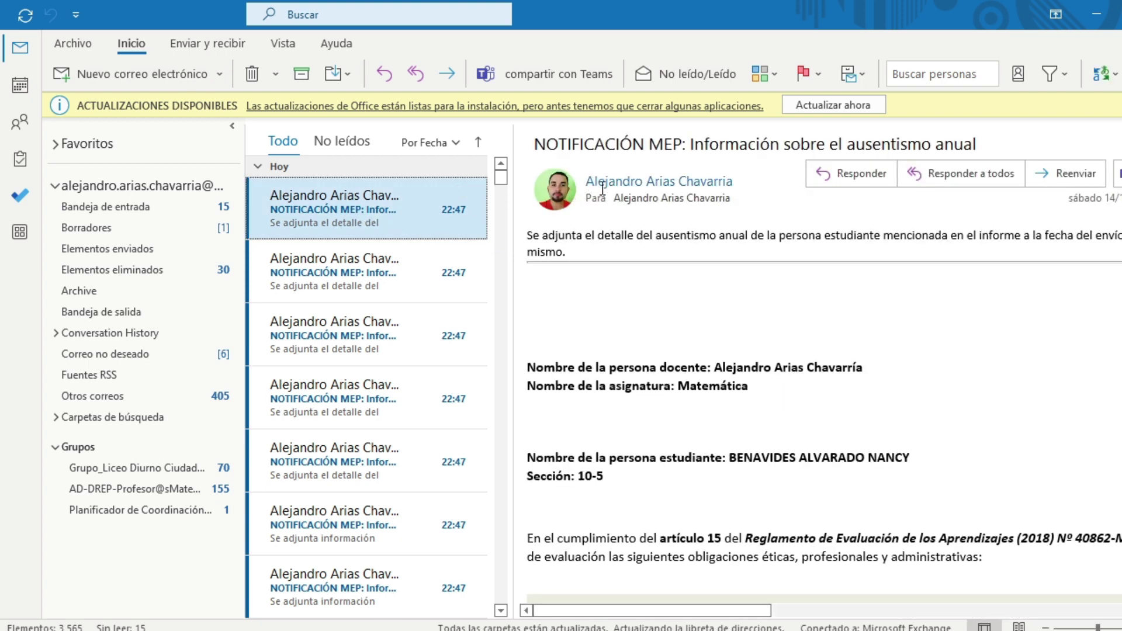
scroll(698, 421, down, 5)
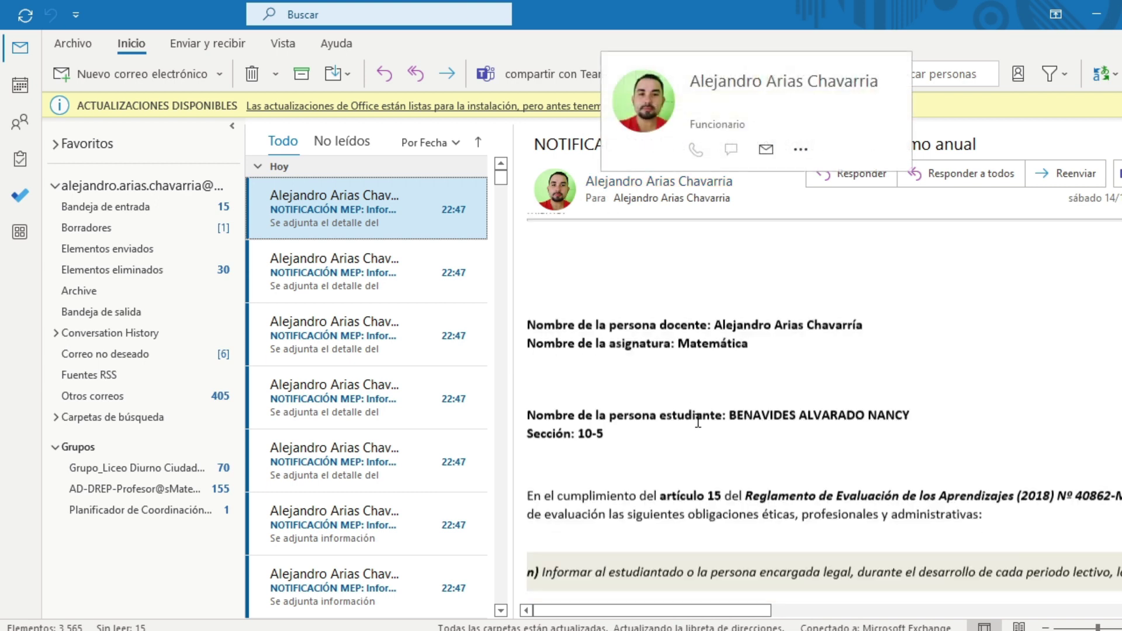
scroll(707, 448, down, 7)
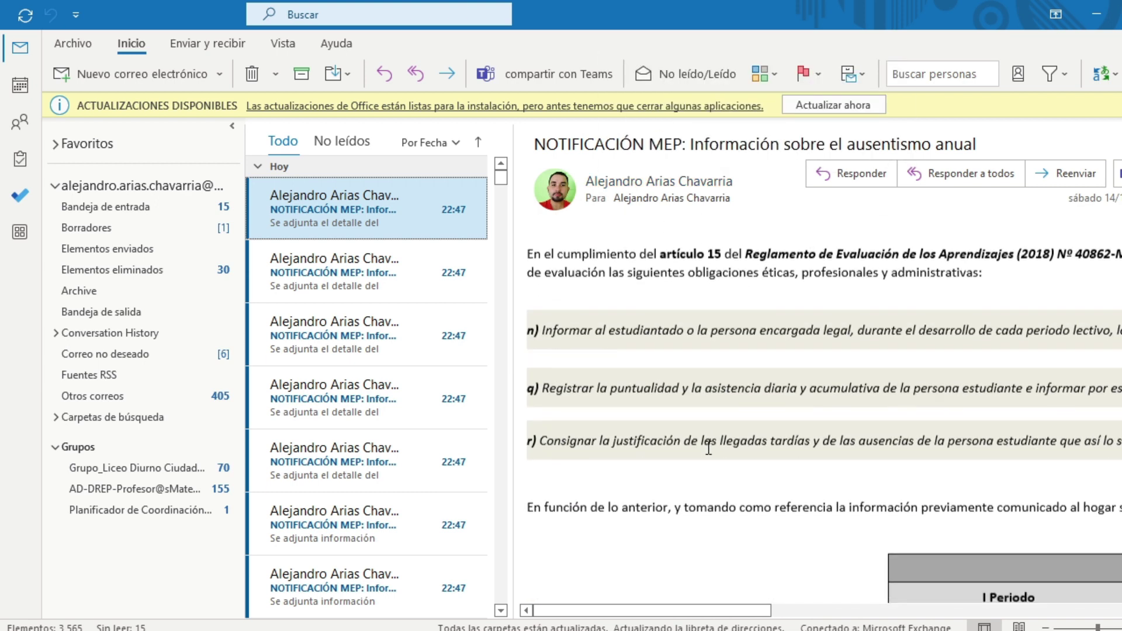
scroll(706, 448, up, 12)
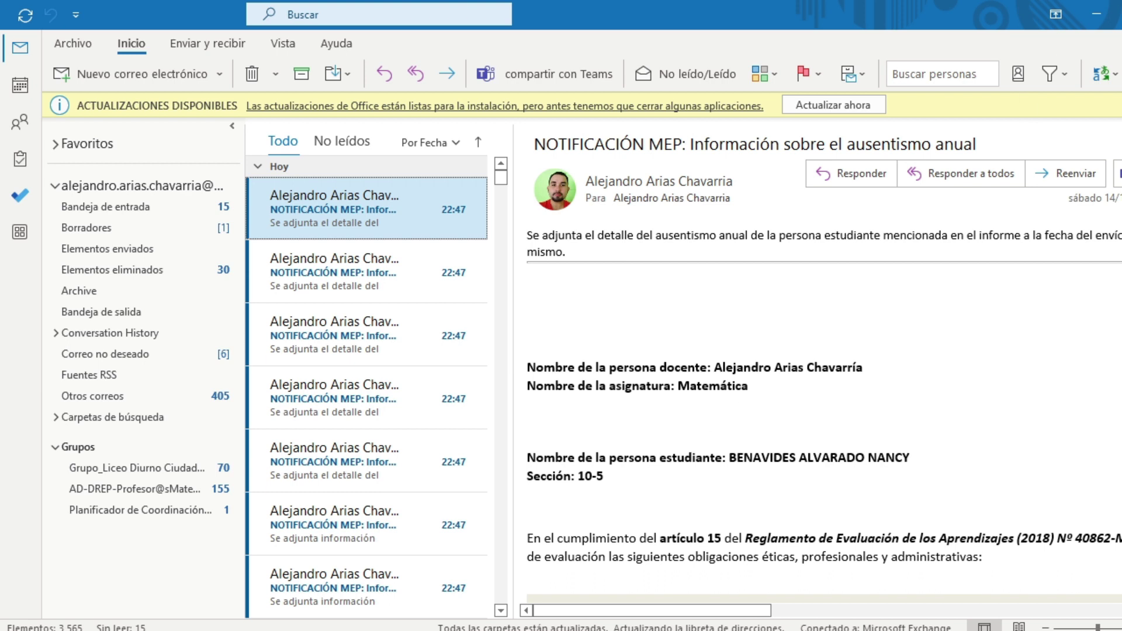
key(alt+Tab)
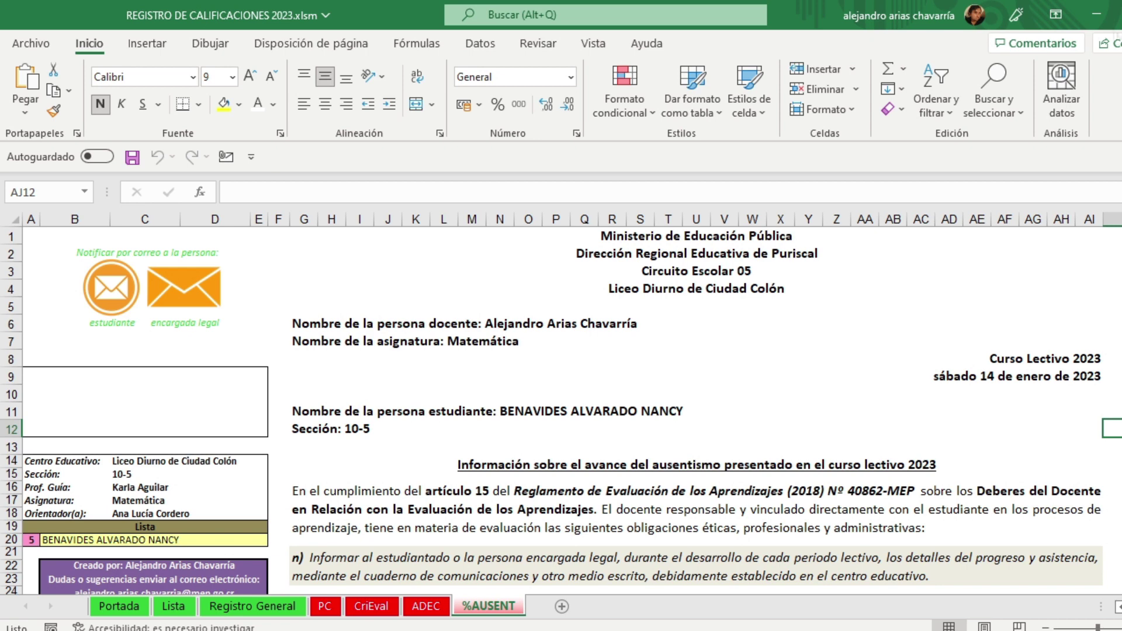
Step: Open Outlook on the web in Firefox from the outlook.office shortcut
click(661, 630)
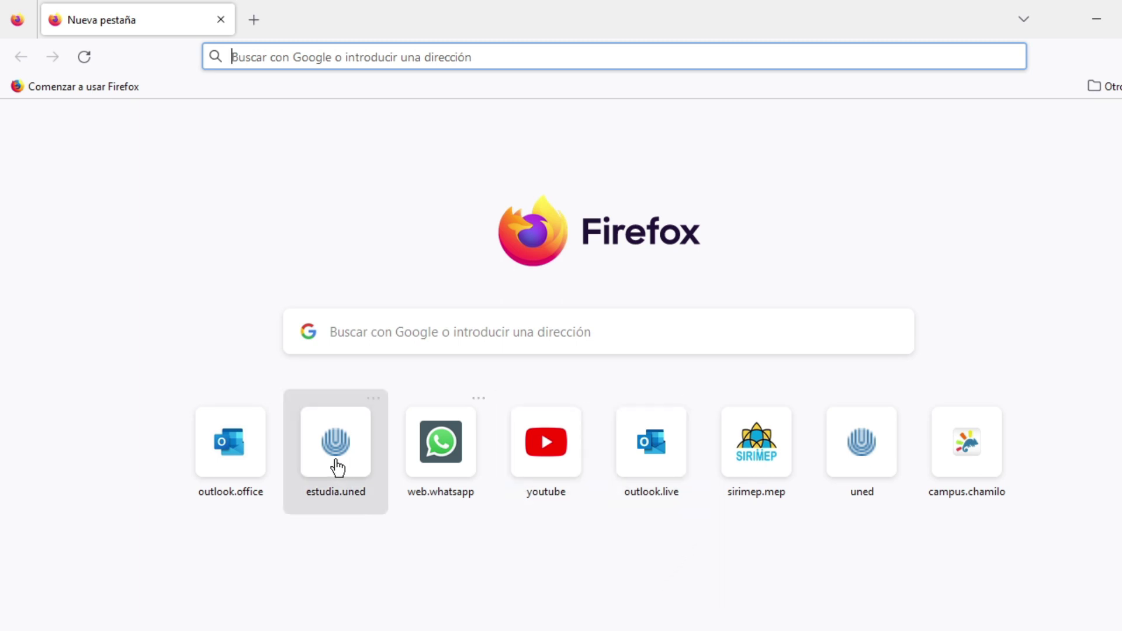
click(219, 449)
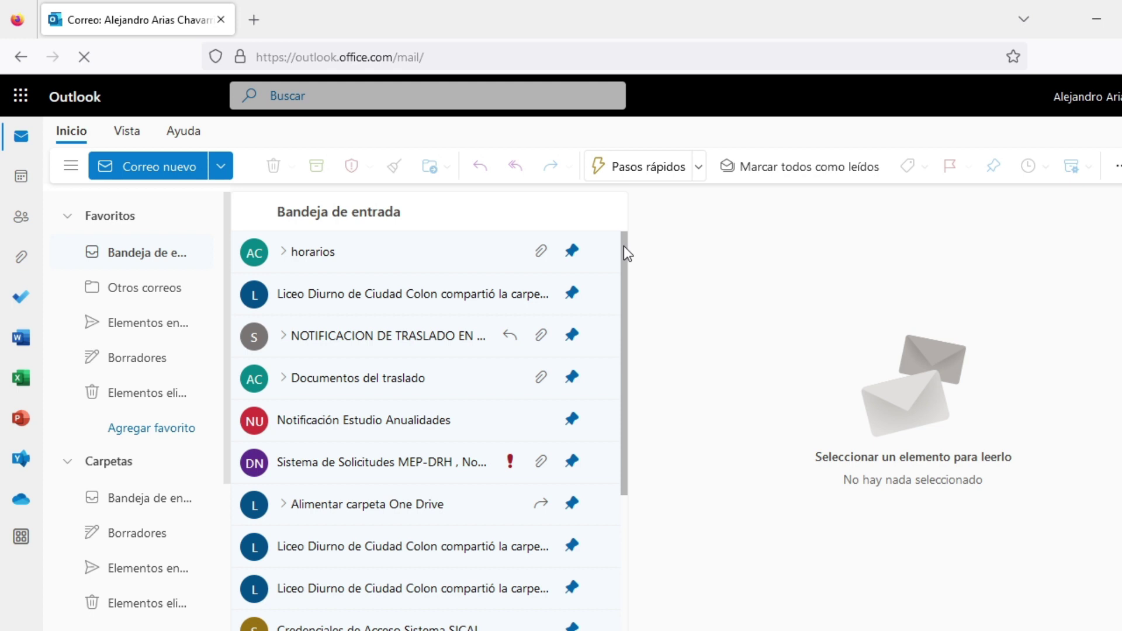
Step: Scroll the web inbox to the 22:45 NOTIFICACIÓN MEP grade-progress messages and open one
drag(623, 251, 617, 405)
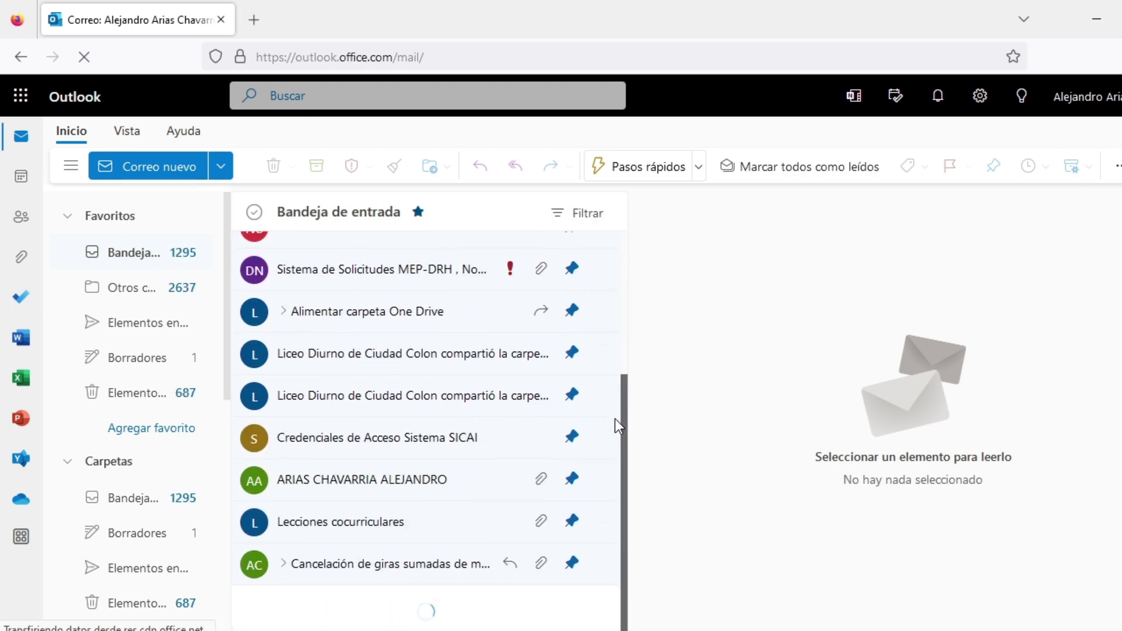
scroll(455, 396, down, 8)
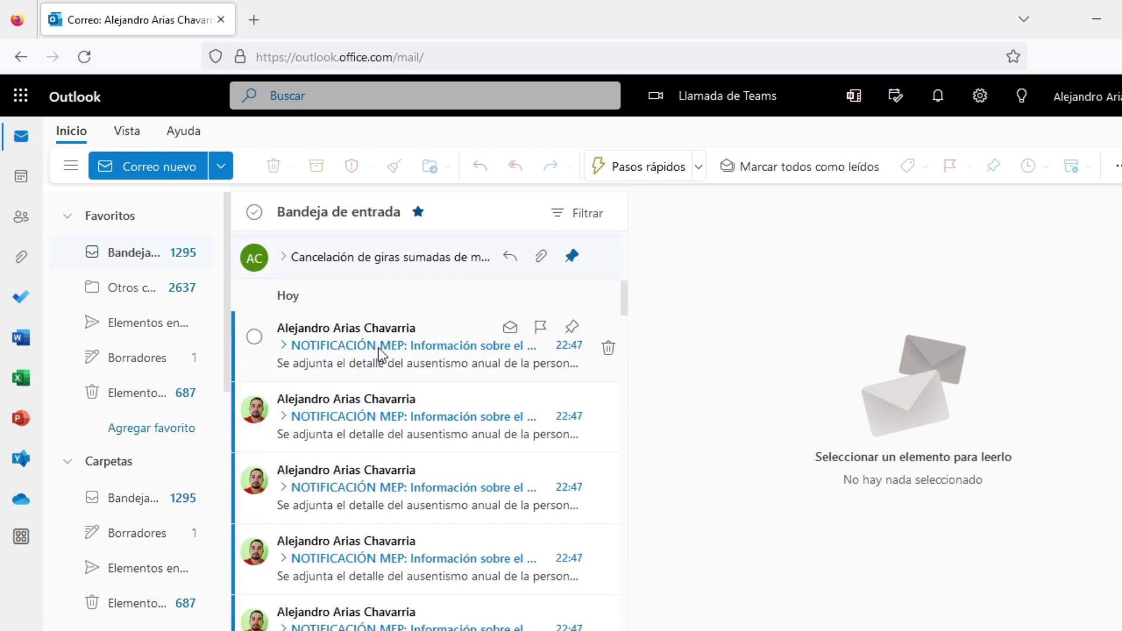
scroll(350, 439, down, 10)
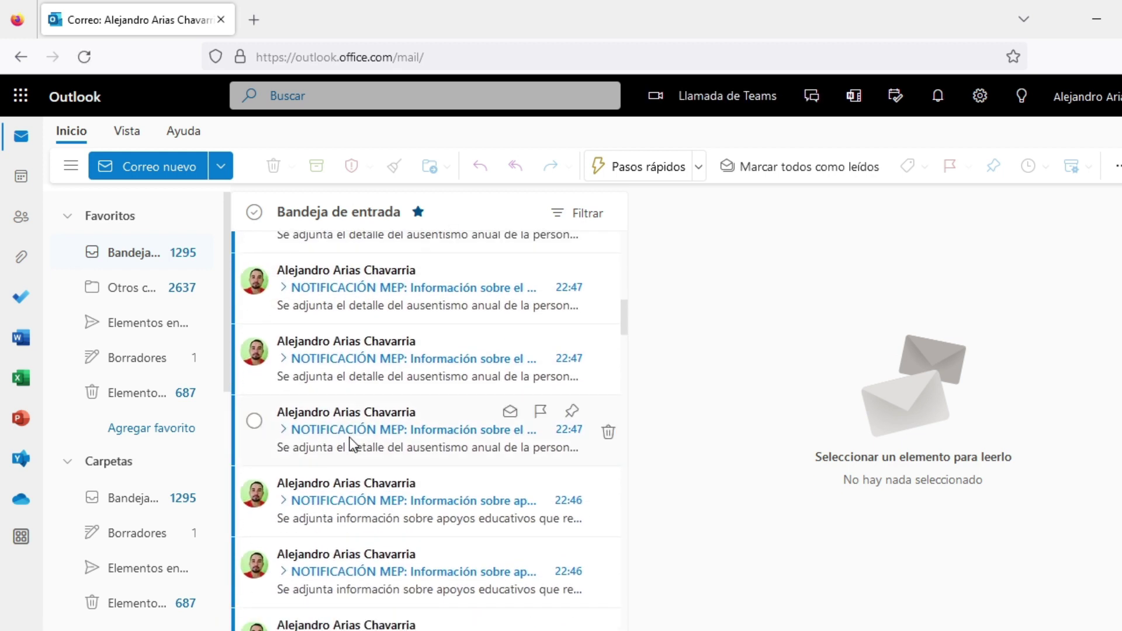
scroll(349, 438, down, 8)
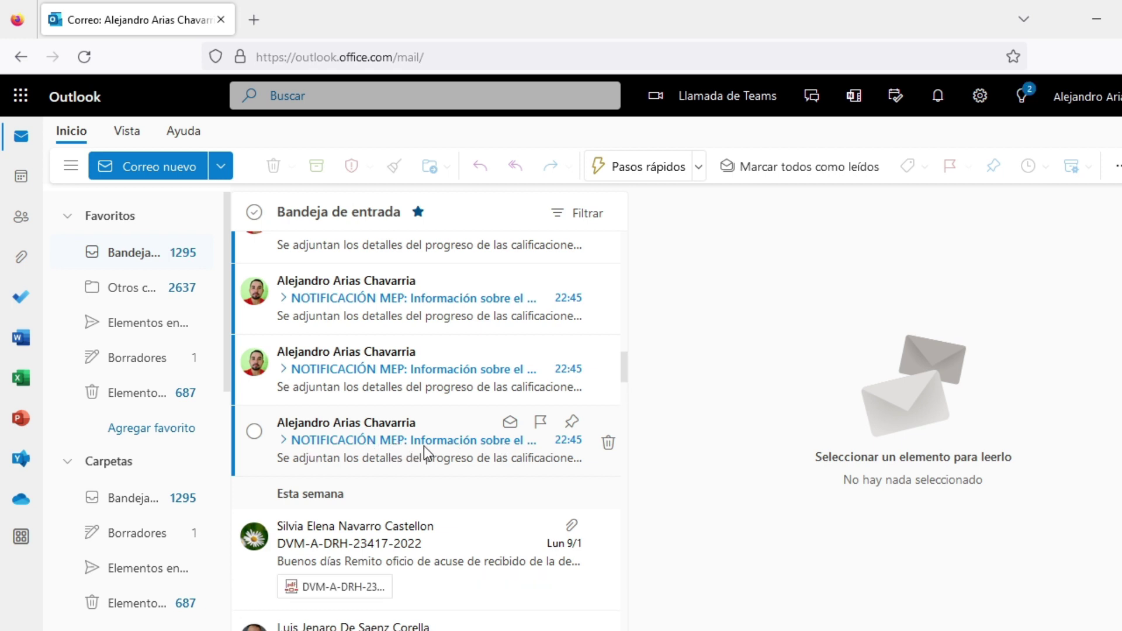
click(423, 446)
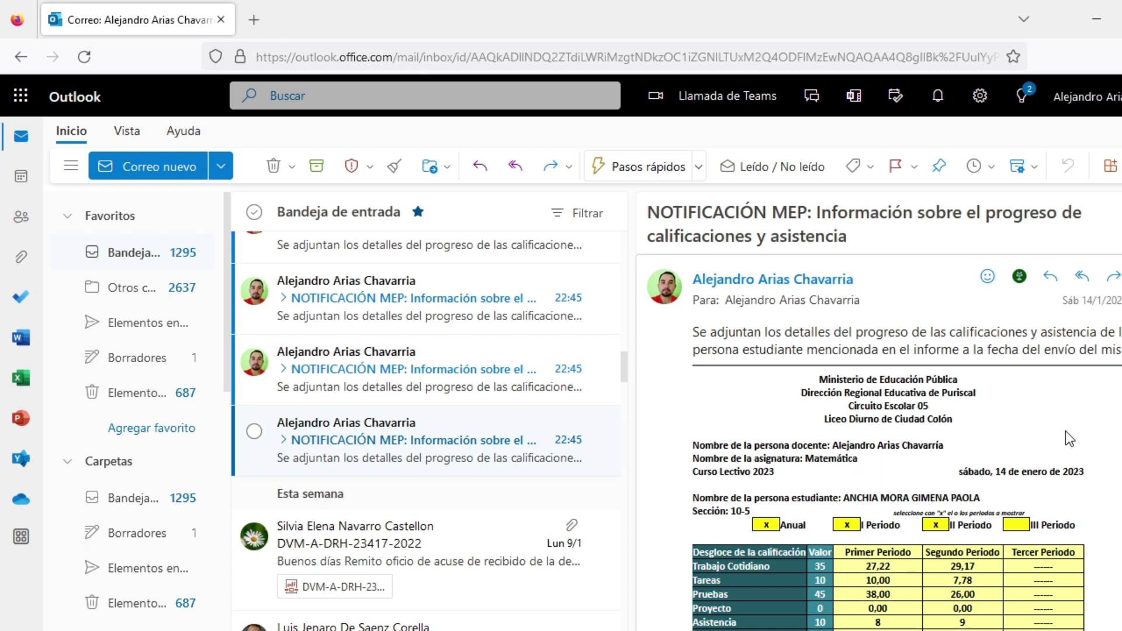
Step: Check the grade report's date, student name and averages, then open the next NOTIFICACIÓN MEP email
drag(966, 475, 1119, 470)
click(1119, 469)
drag(844, 497, 980, 495)
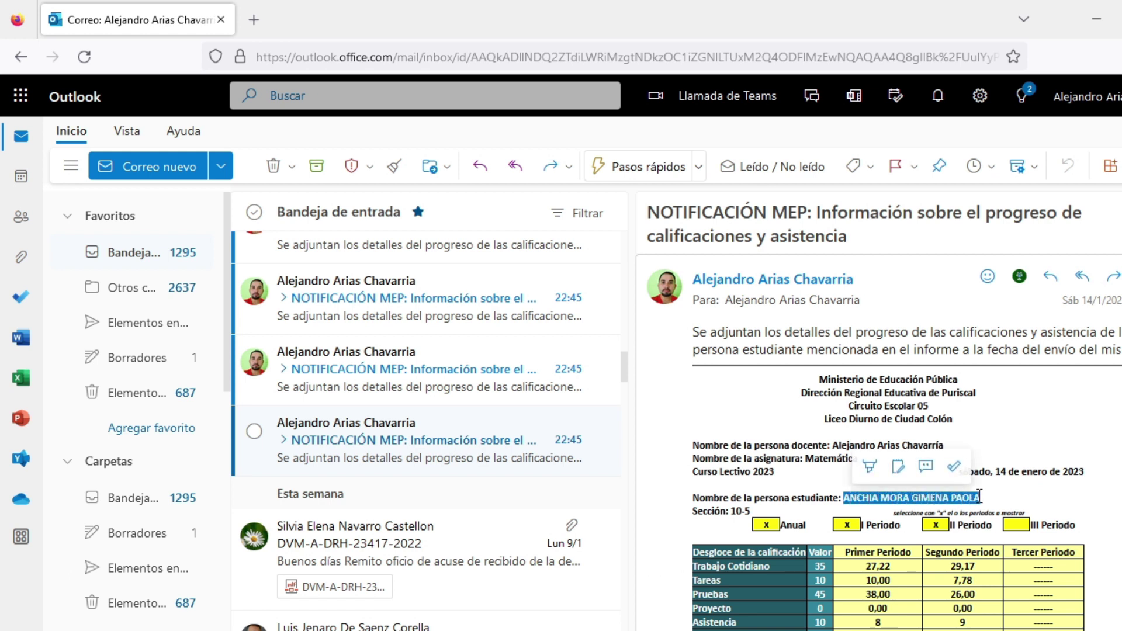
scroll(979, 494, down, 2)
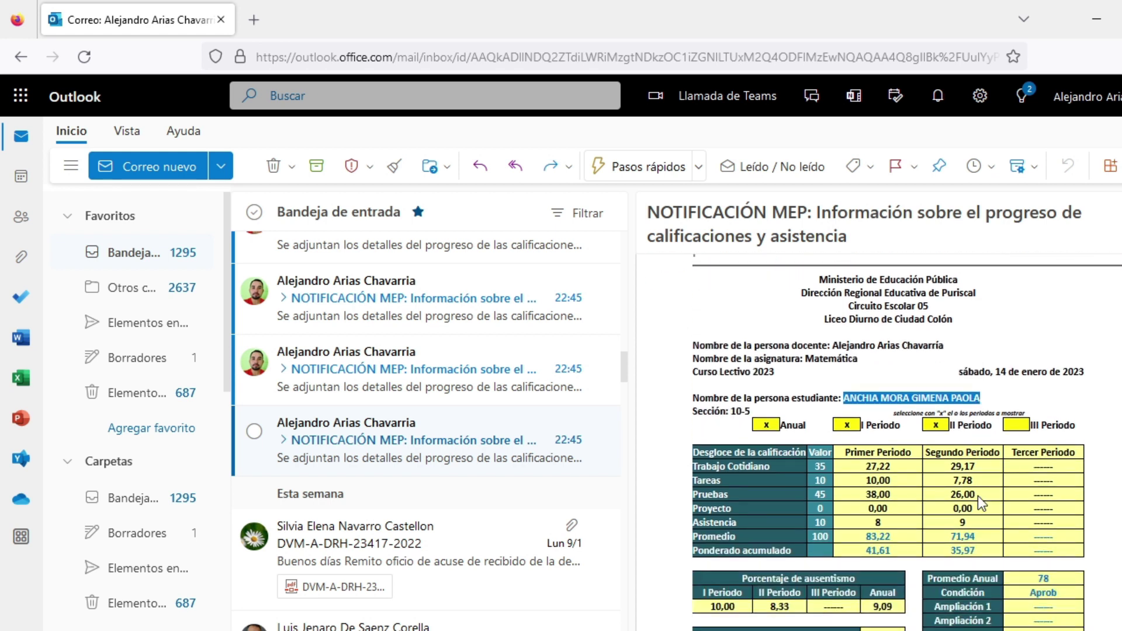
scroll(983, 485, down, 2)
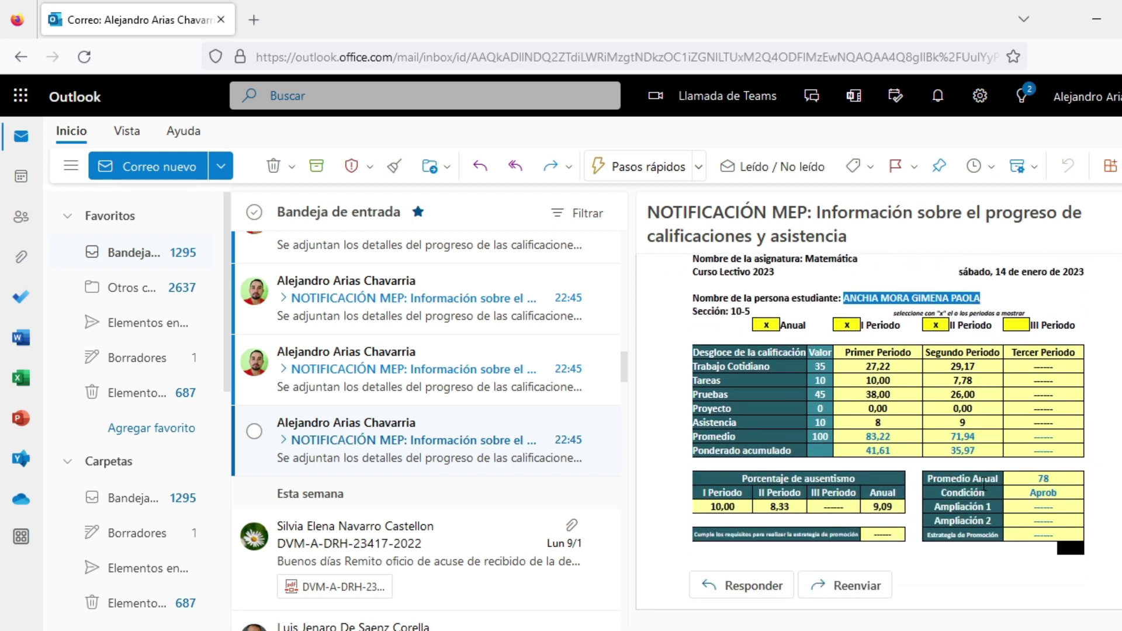
scroll(815, 500, down, 2)
scroll(817, 501, up, 5)
scroll(816, 501, up, 2)
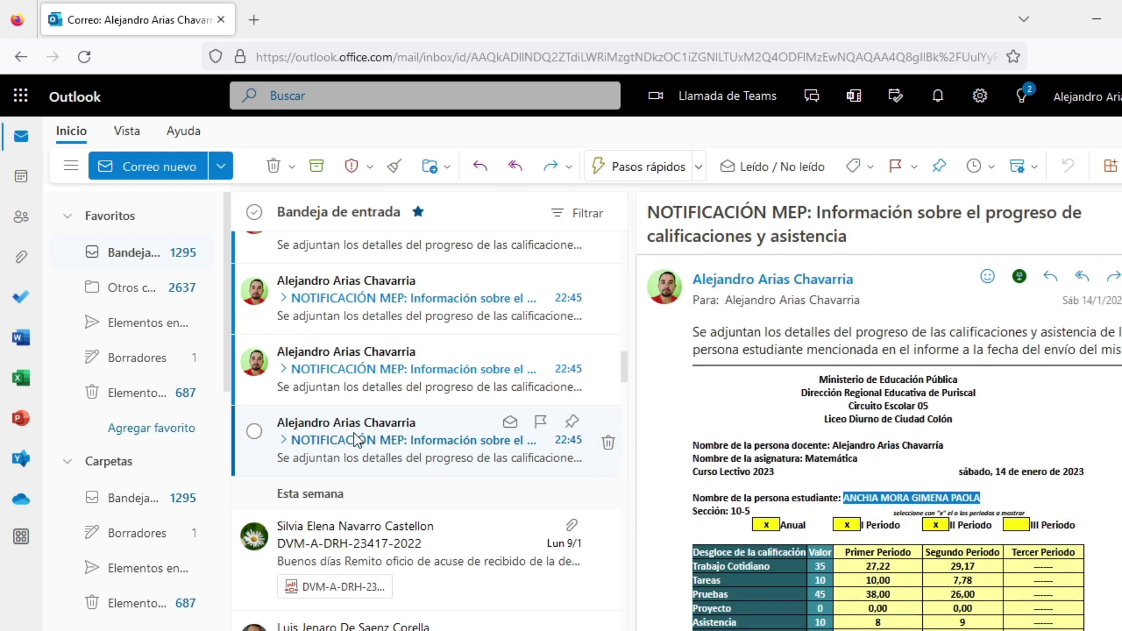
click(361, 374)
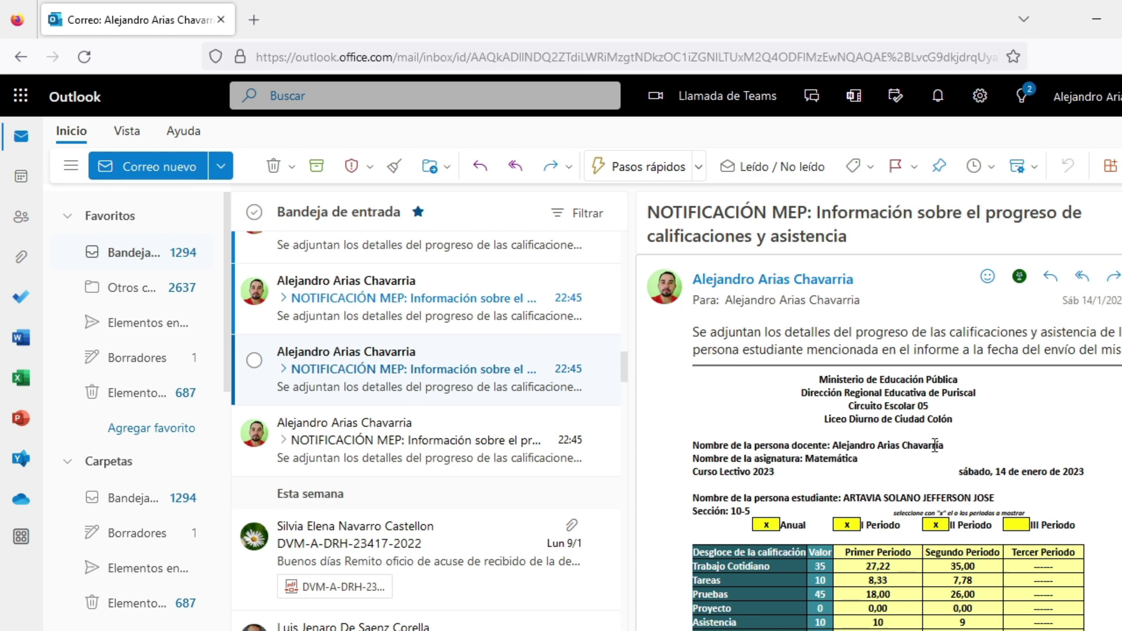
Step: Open each unread grade-progress NOTIFICACIÓN MEP email in turn to mark it read
click(419, 452)
click(430, 374)
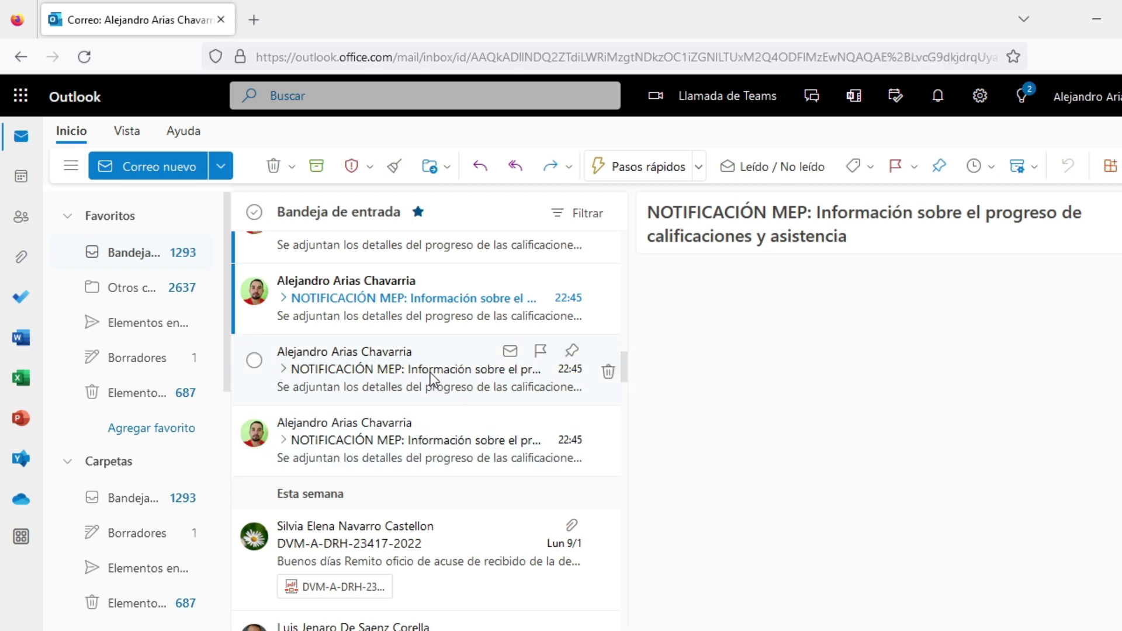
click(429, 318)
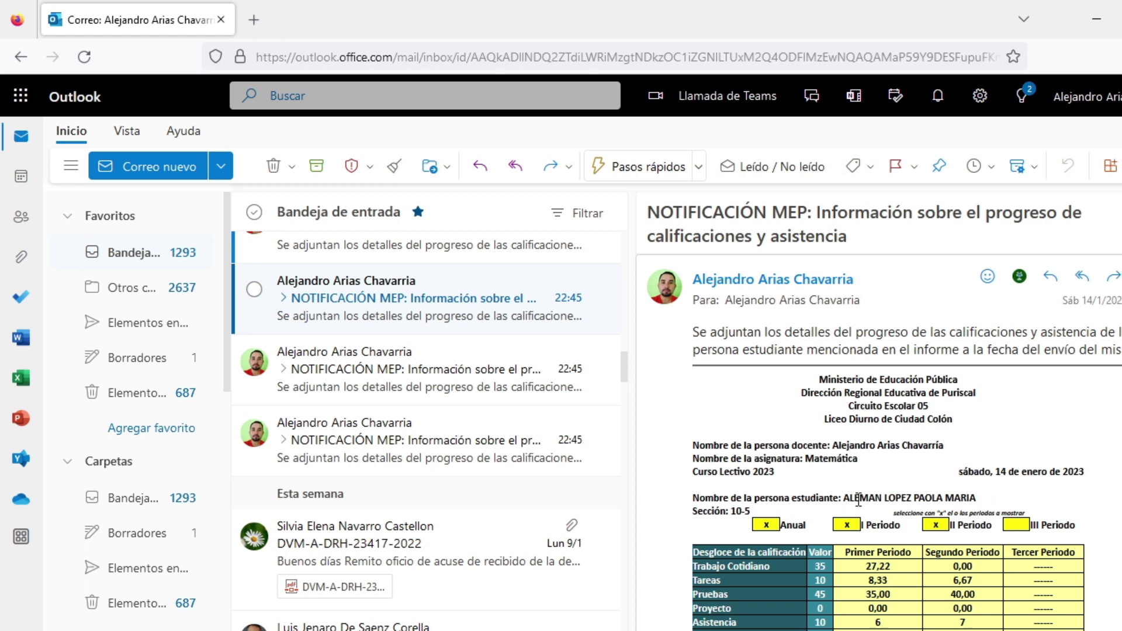
scroll(997, 513, down, 3)
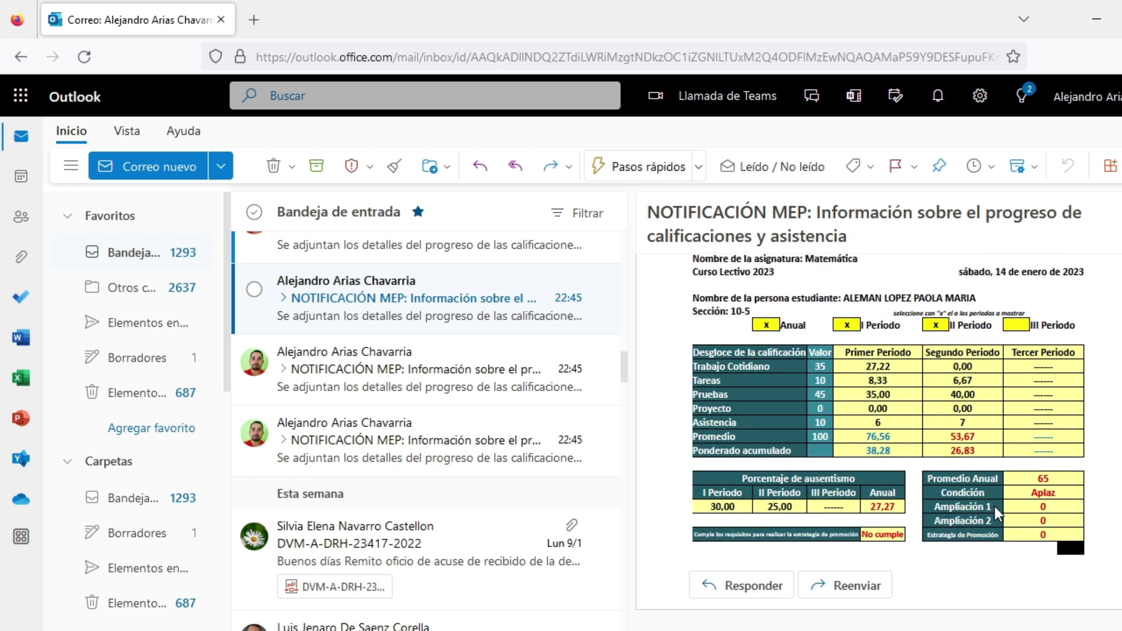
scroll(995, 507, up, 3)
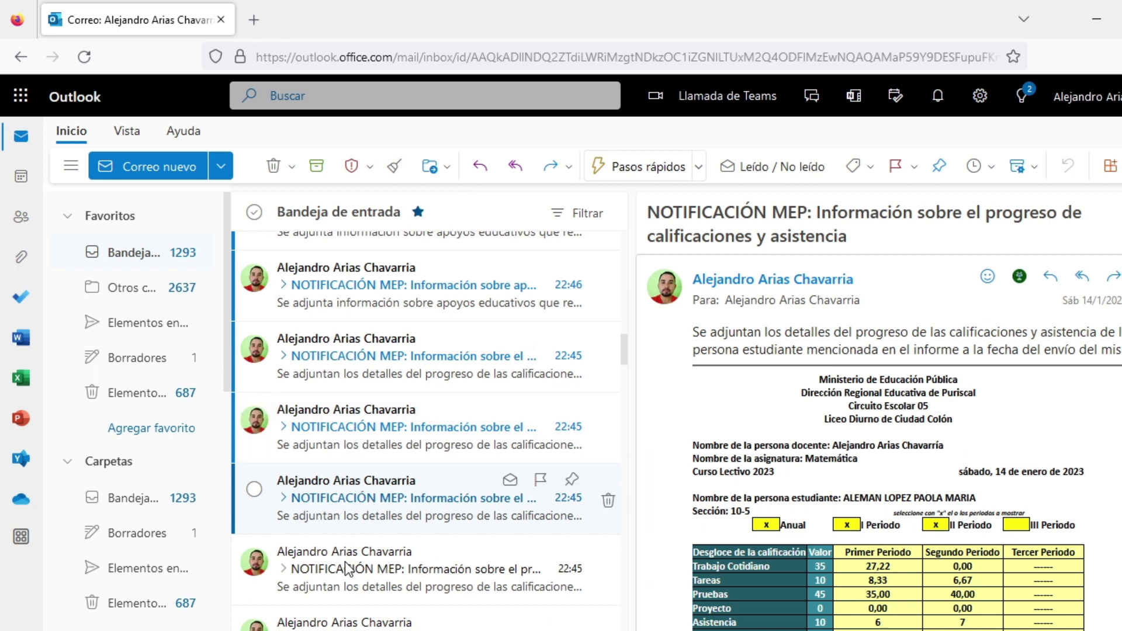
click(349, 566)
click(372, 447)
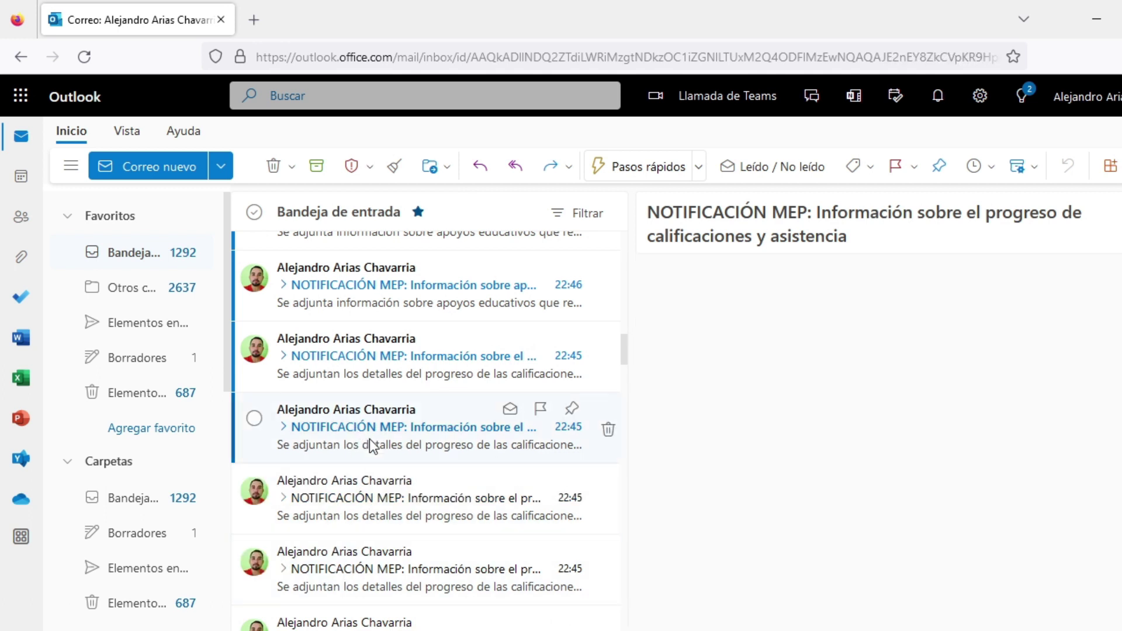
click(369, 502)
click(381, 383)
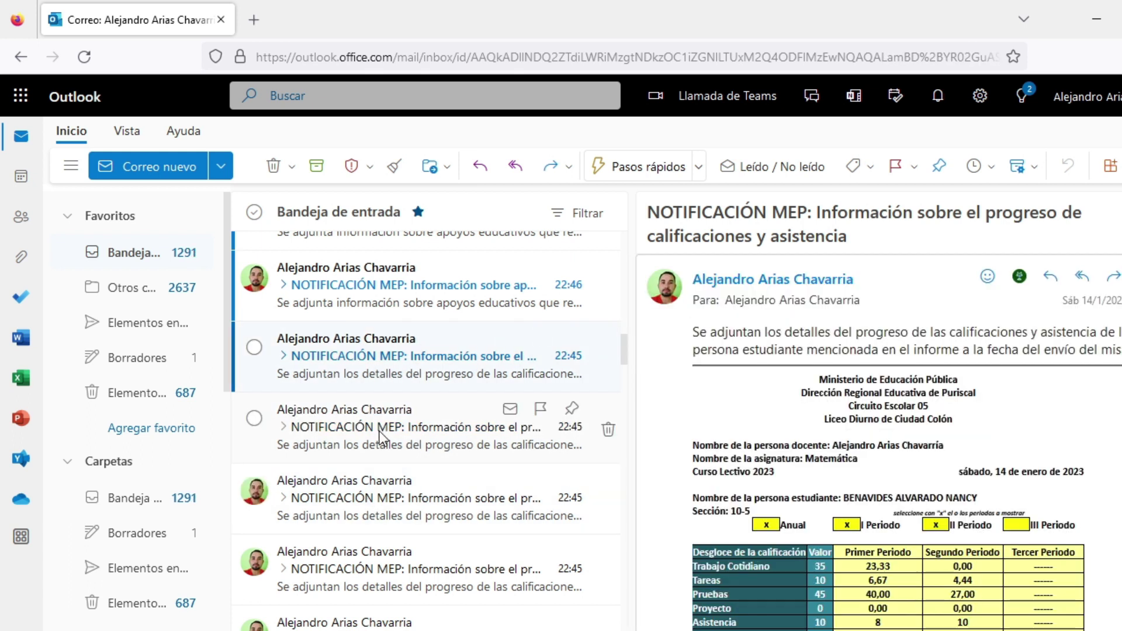
Step: Open the unread educational-support and remaining grade-progress notifications one by one
click(369, 389)
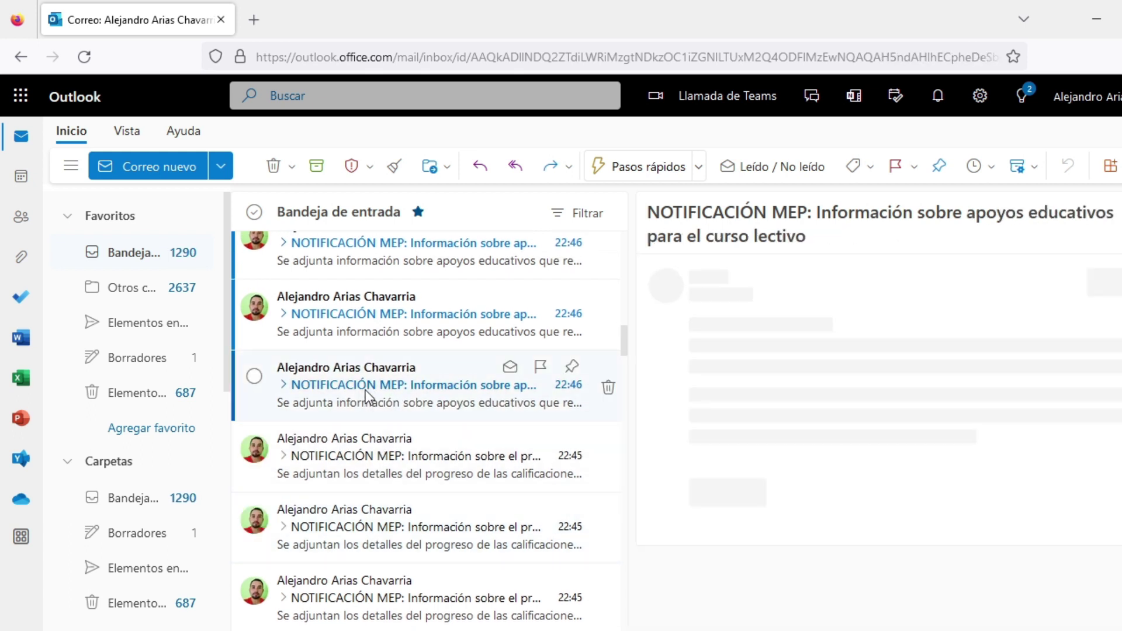
click(370, 460)
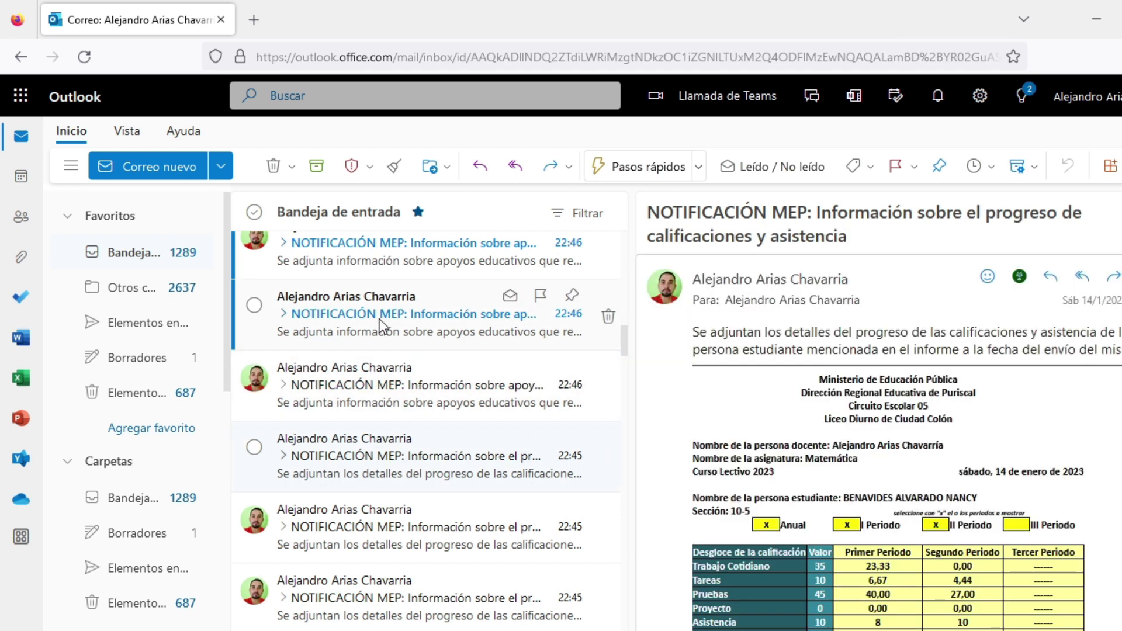
click(381, 322)
click(384, 462)
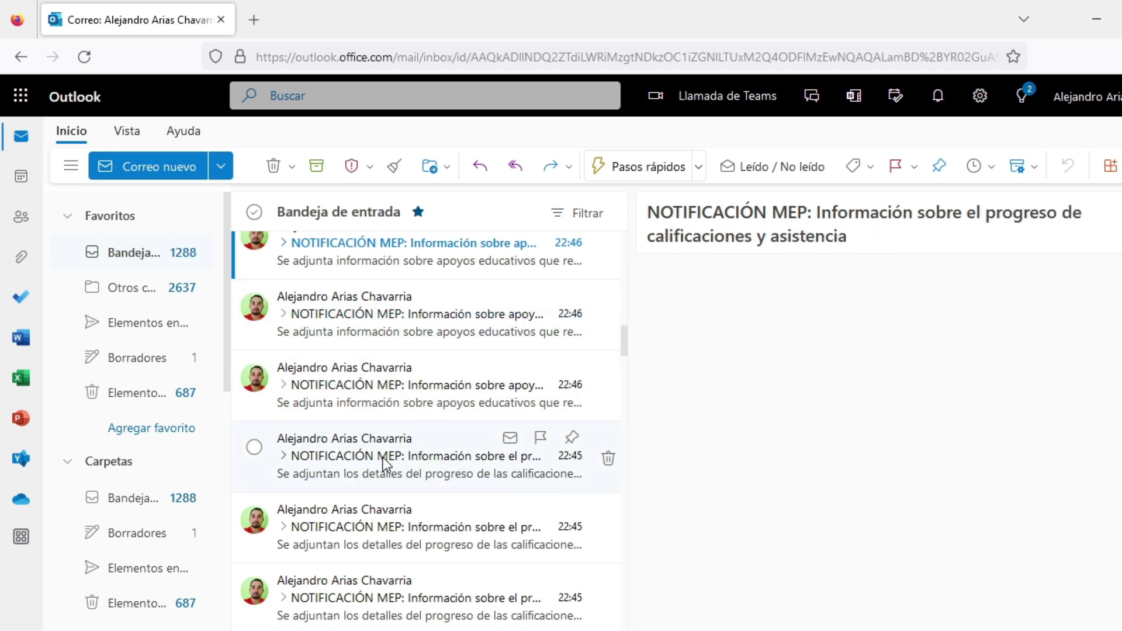
click(364, 447)
click(362, 519)
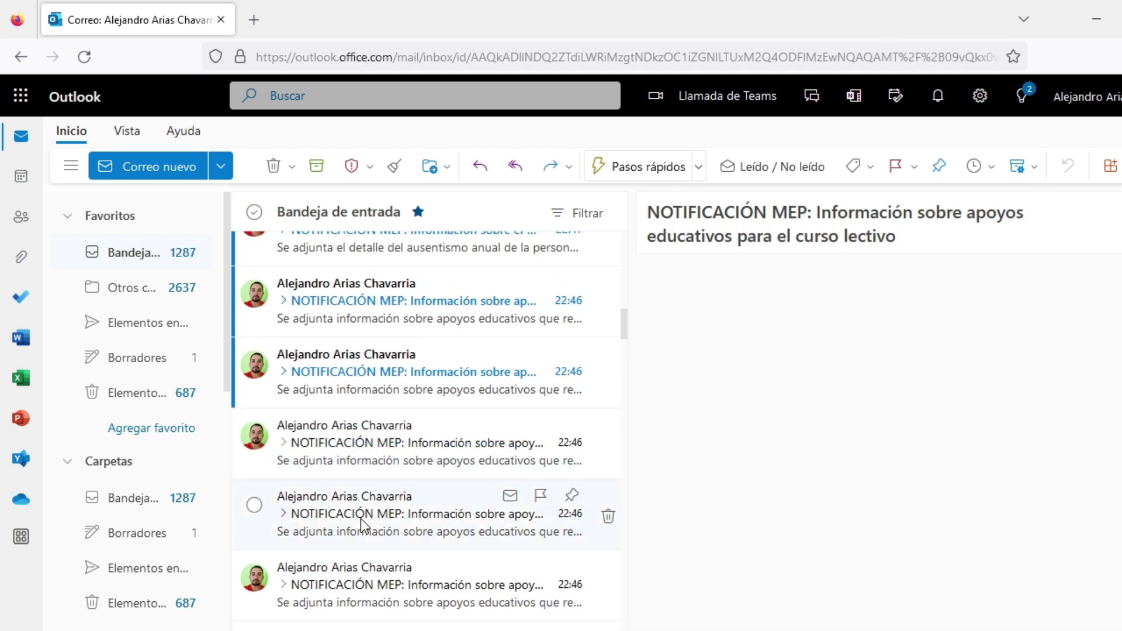
click(376, 372)
click(376, 456)
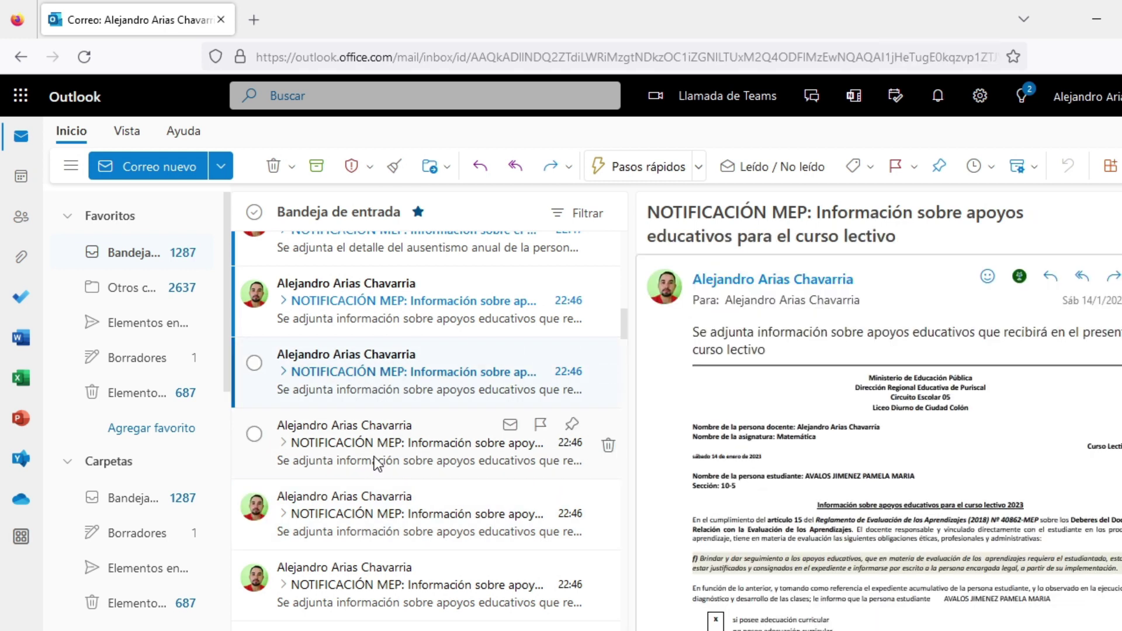
click(394, 364)
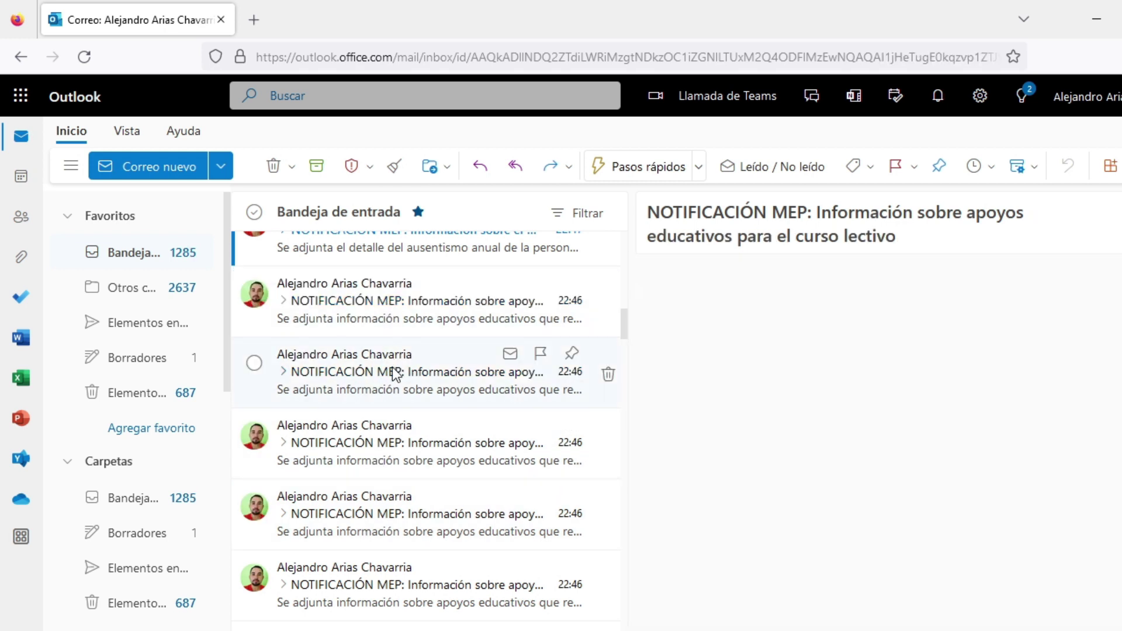
click(388, 333)
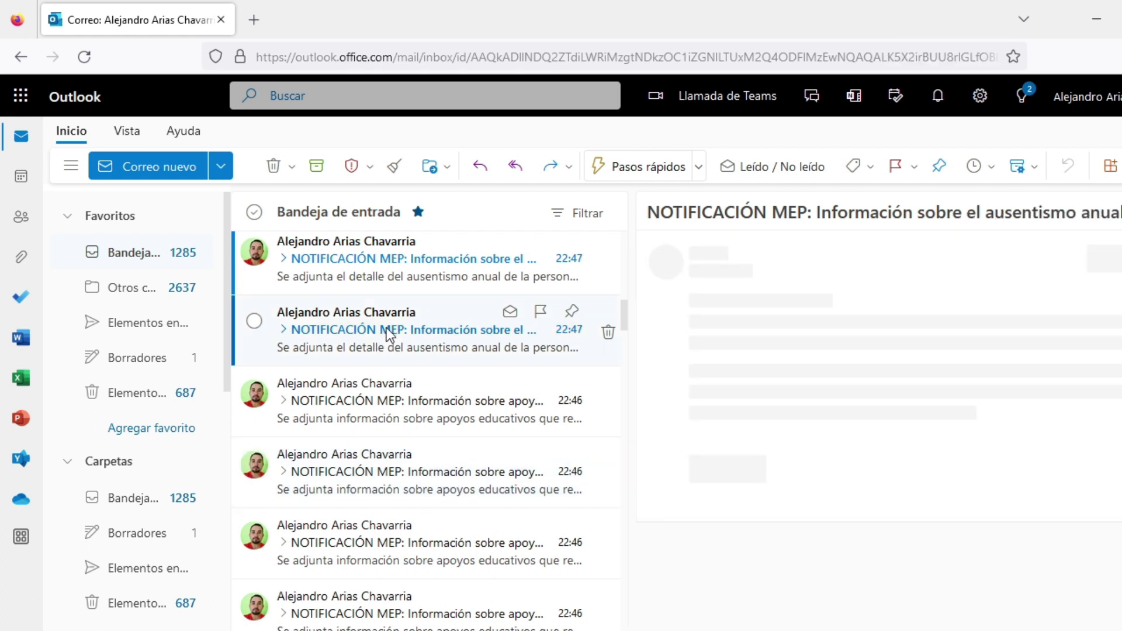
click(380, 403)
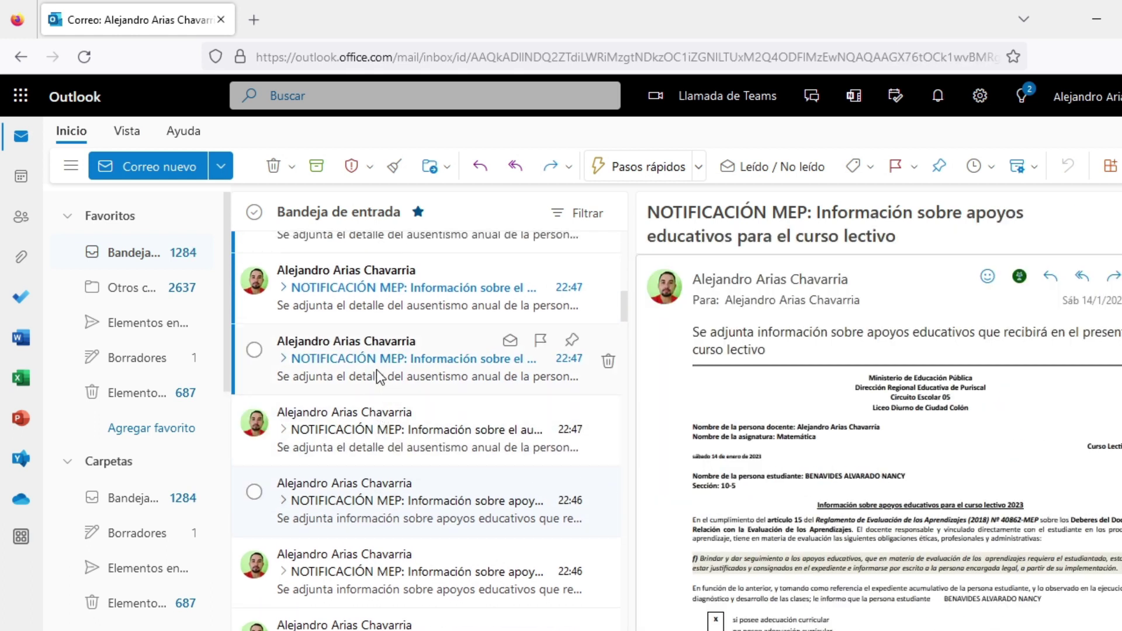
Step: Open the remaining unread annual-absence notifications, ending on the newest one
click(376, 371)
click(375, 434)
scroll(374, 436, up, 3)
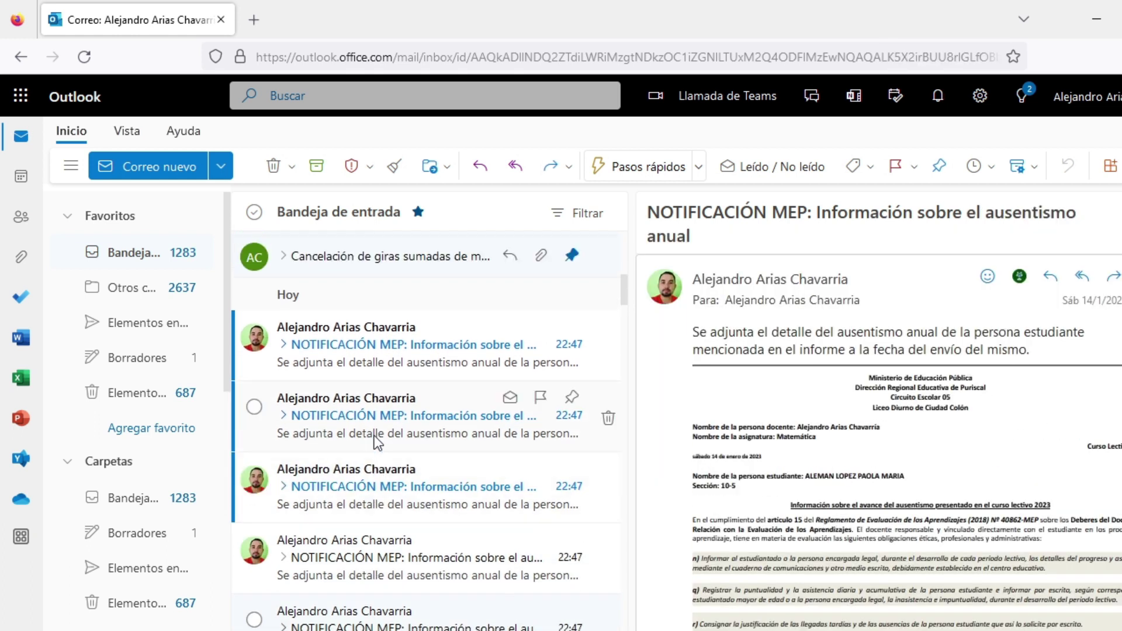
click(369, 490)
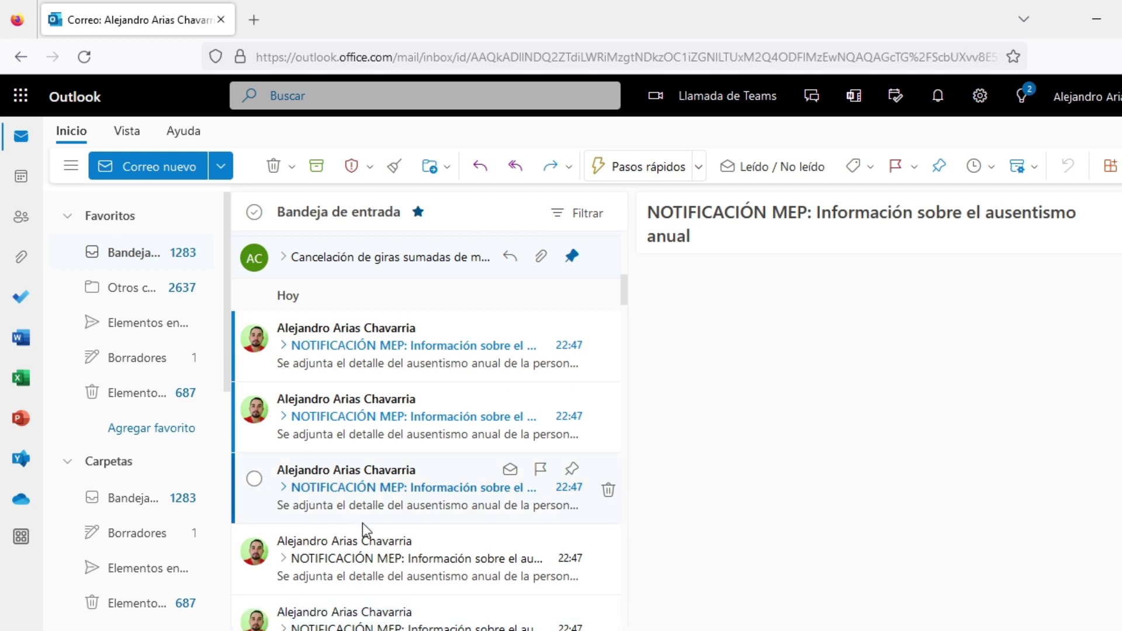
click(370, 419)
click(359, 485)
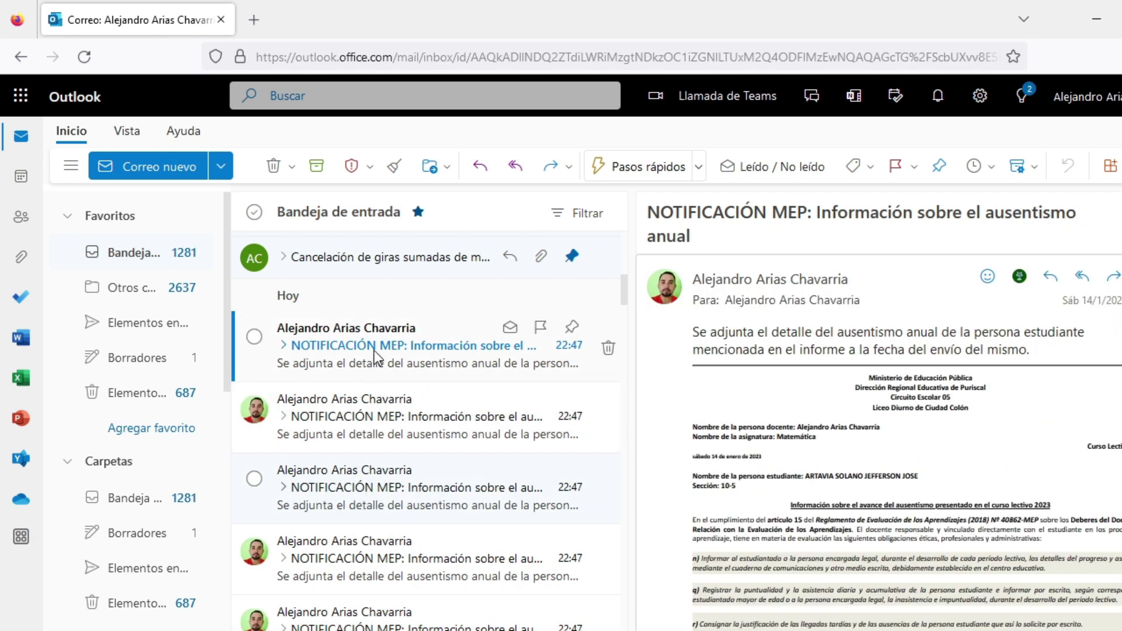
click(376, 358)
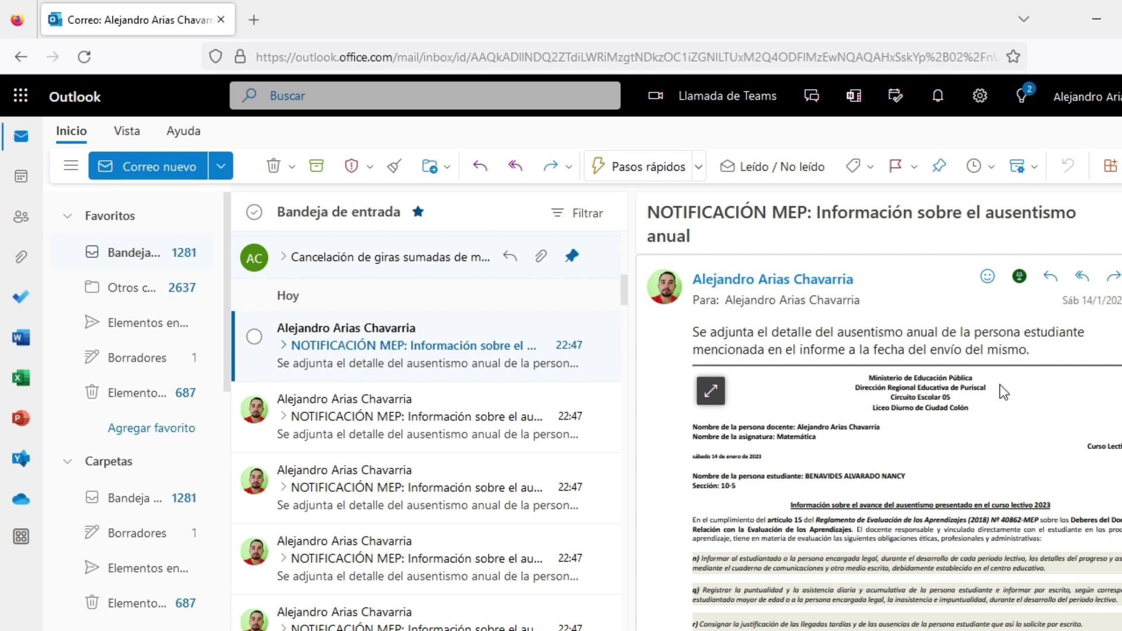
Step: Enlarge the email's absence report image and scroll to its Porcentaje de ausentismo table
drag(695, 458, 772, 461)
click(711, 391)
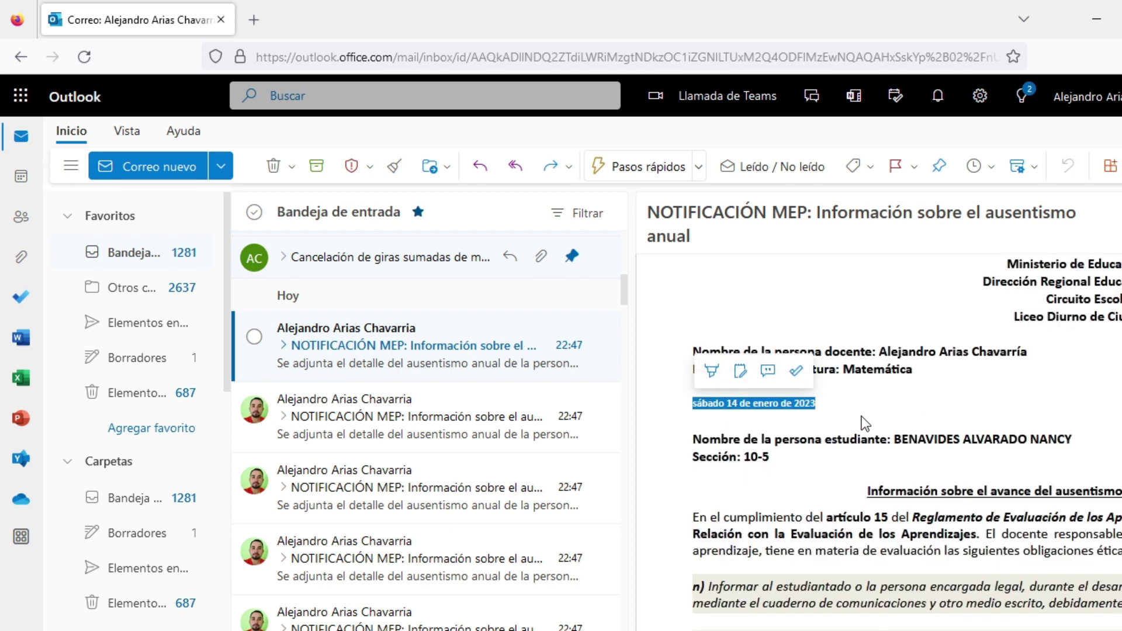
scroll(862, 415, down, 6)
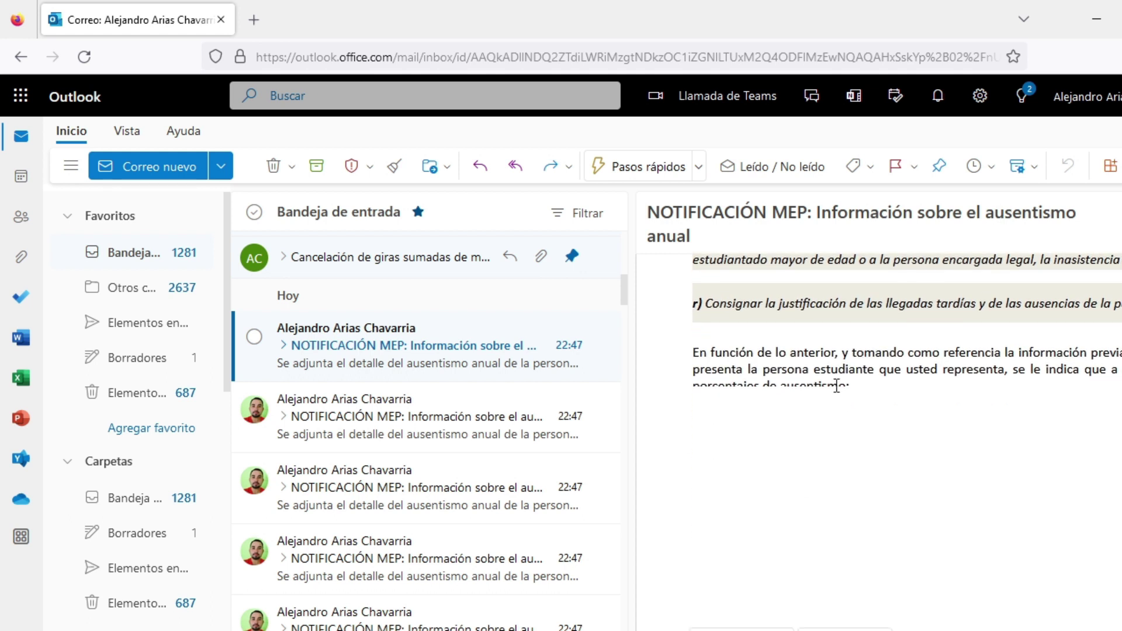
scroll(882, 478, down, 2)
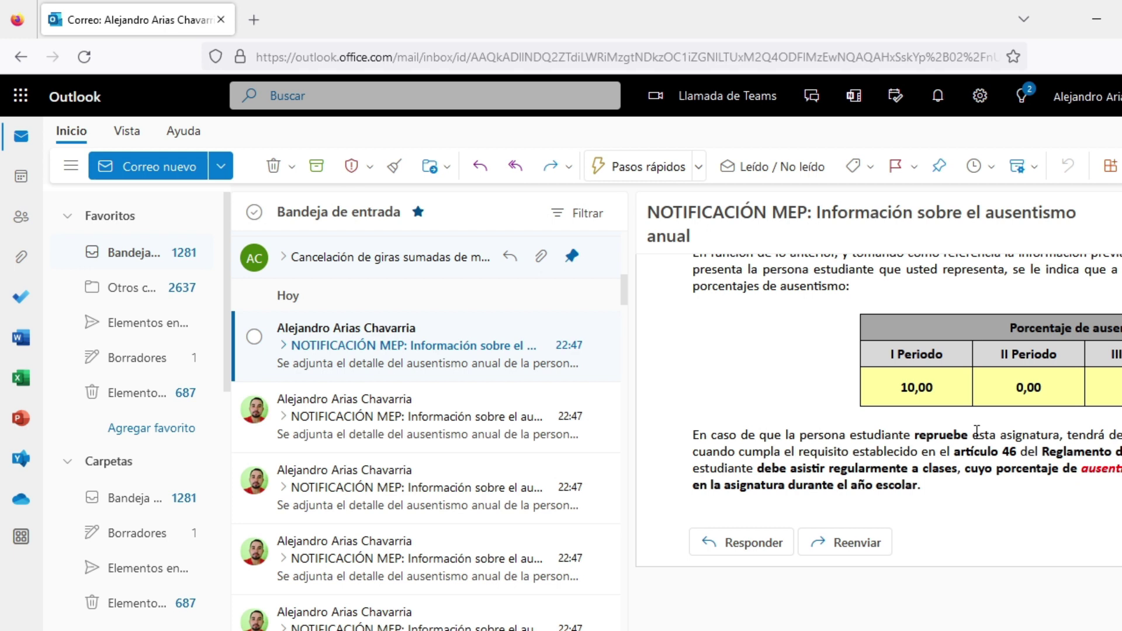
scroll(788, 420, up, 10)
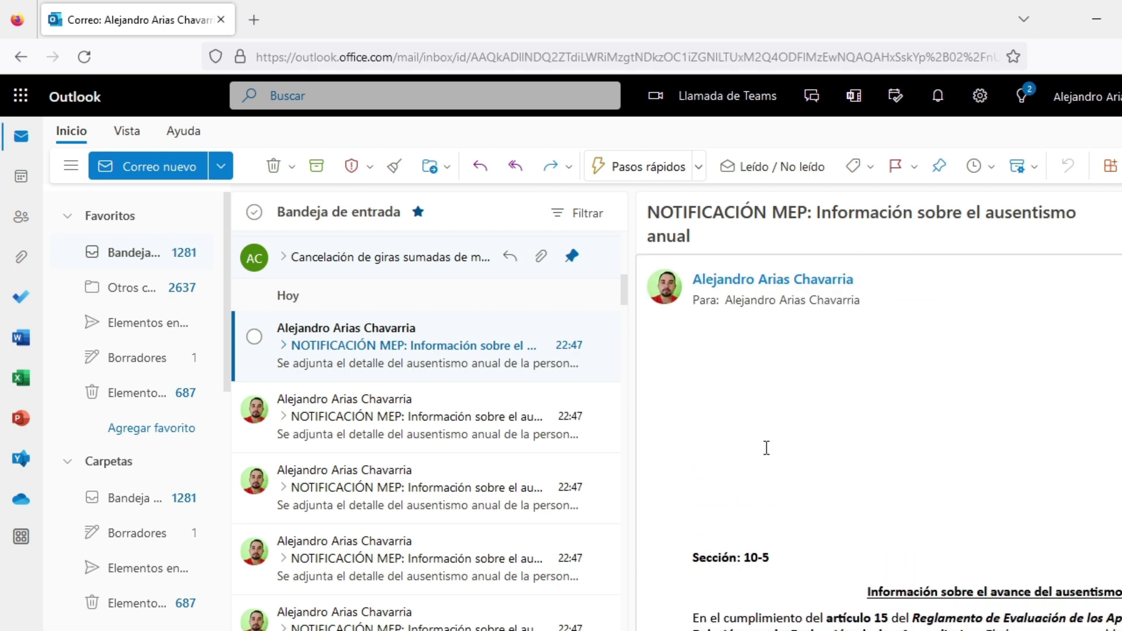
scroll(765, 449, down, 6)
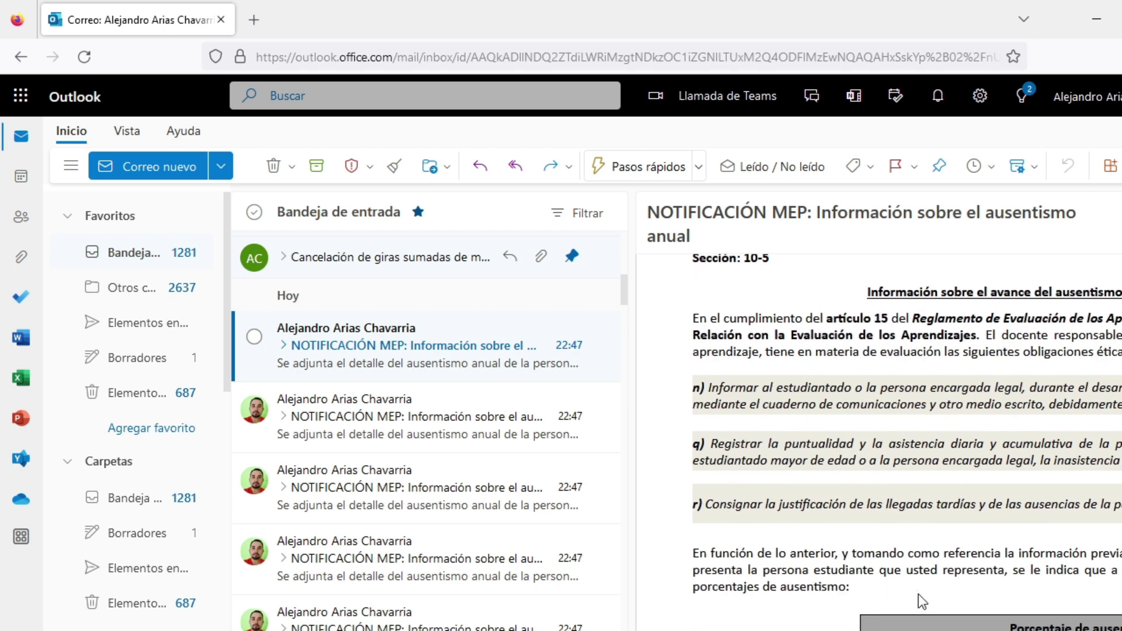
scroll(923, 602, down, 5)
scroll(1068, 629, right, 6)
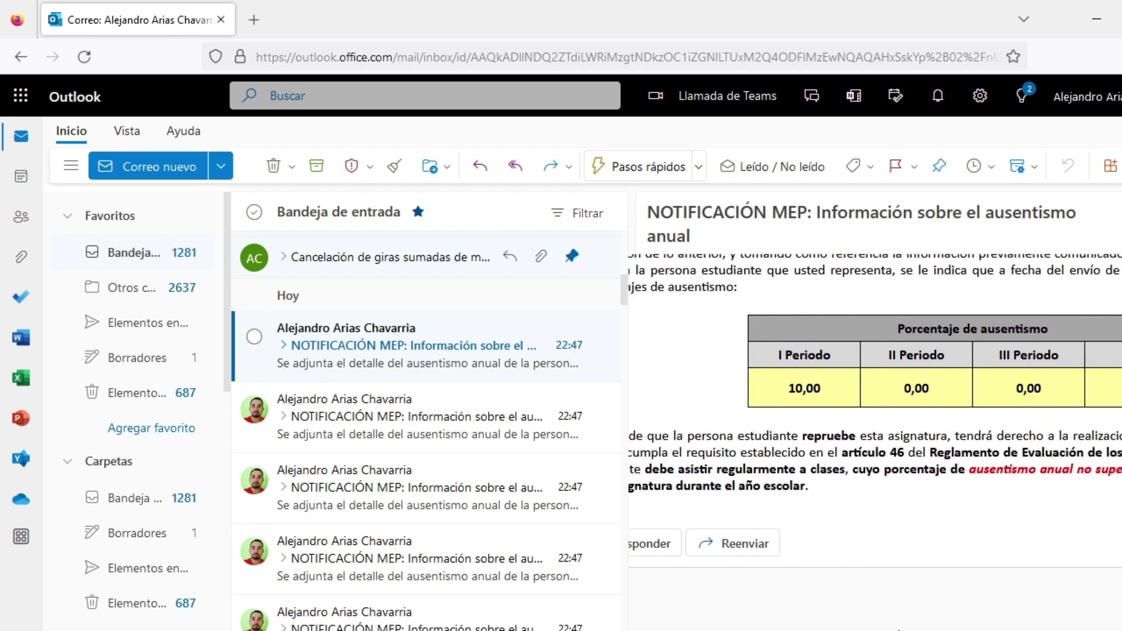
drag(1069, 628, 930, 628)
scroll(904, 478, up, 5)
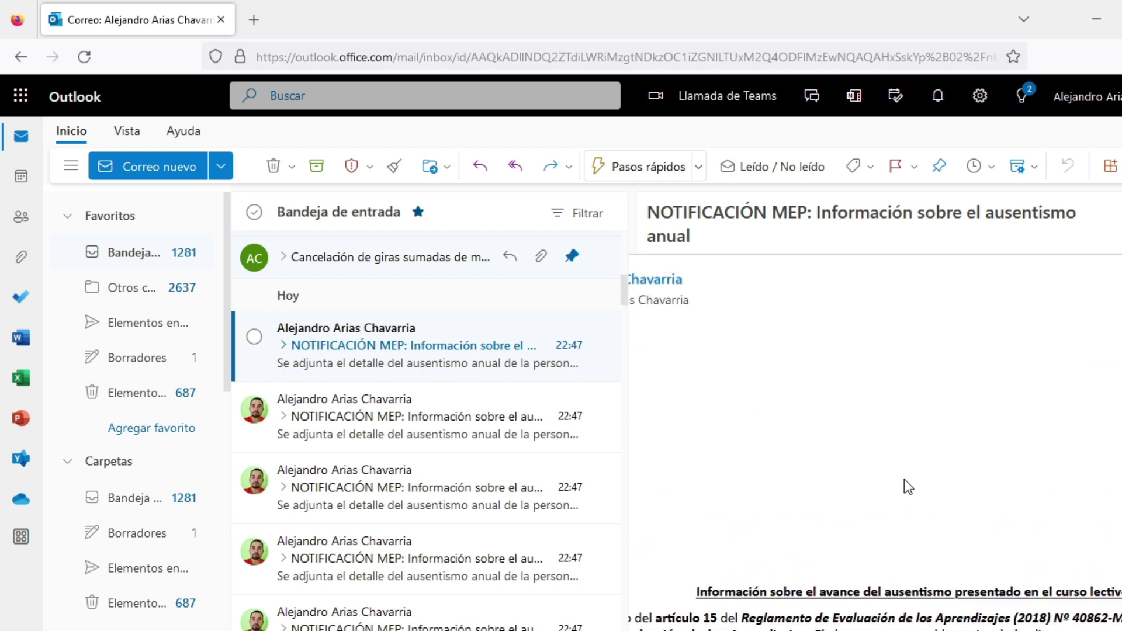
scroll(904, 480, down, 3)
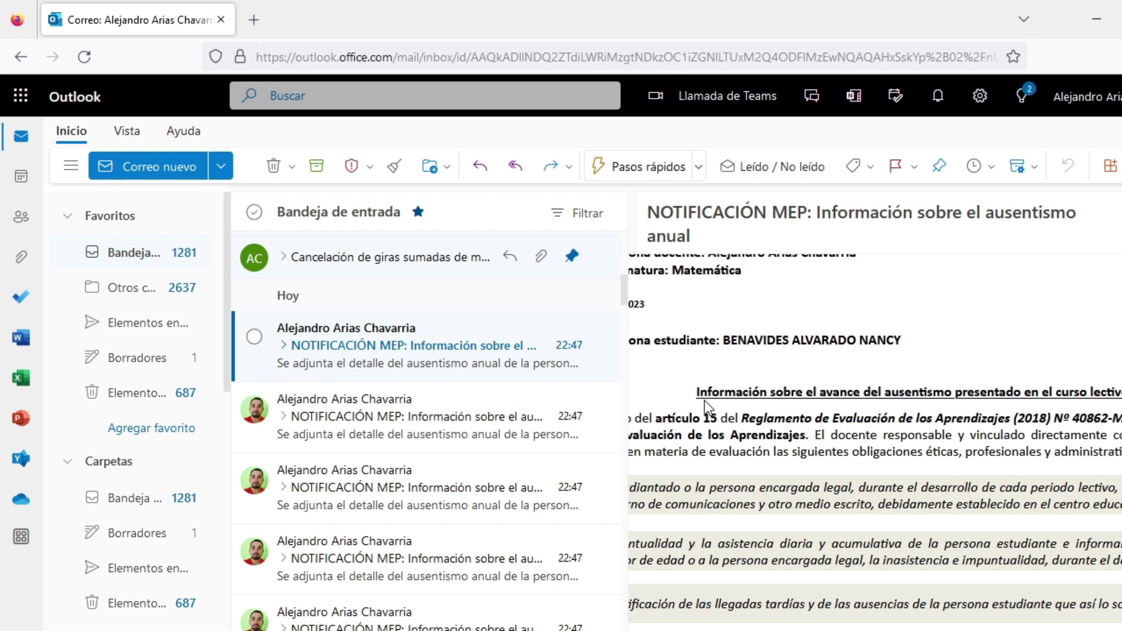
Step: Browse the sent NOTIFICACIÓN MEP notices in Elementos enviados, then minimize Firefox
click(153, 327)
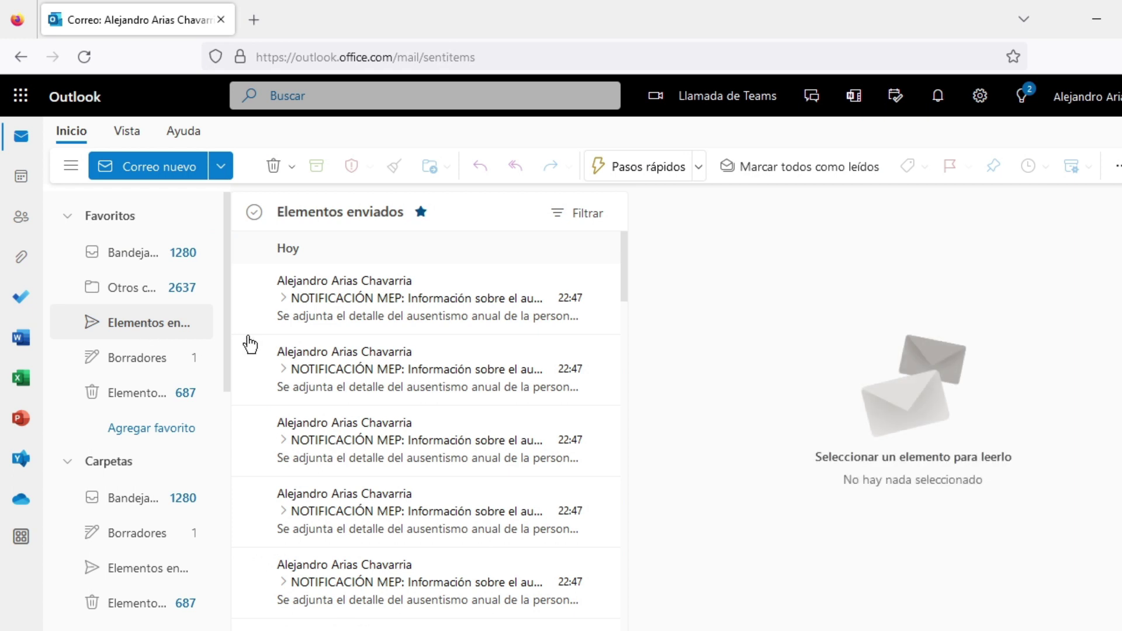
scroll(358, 345, down, 5)
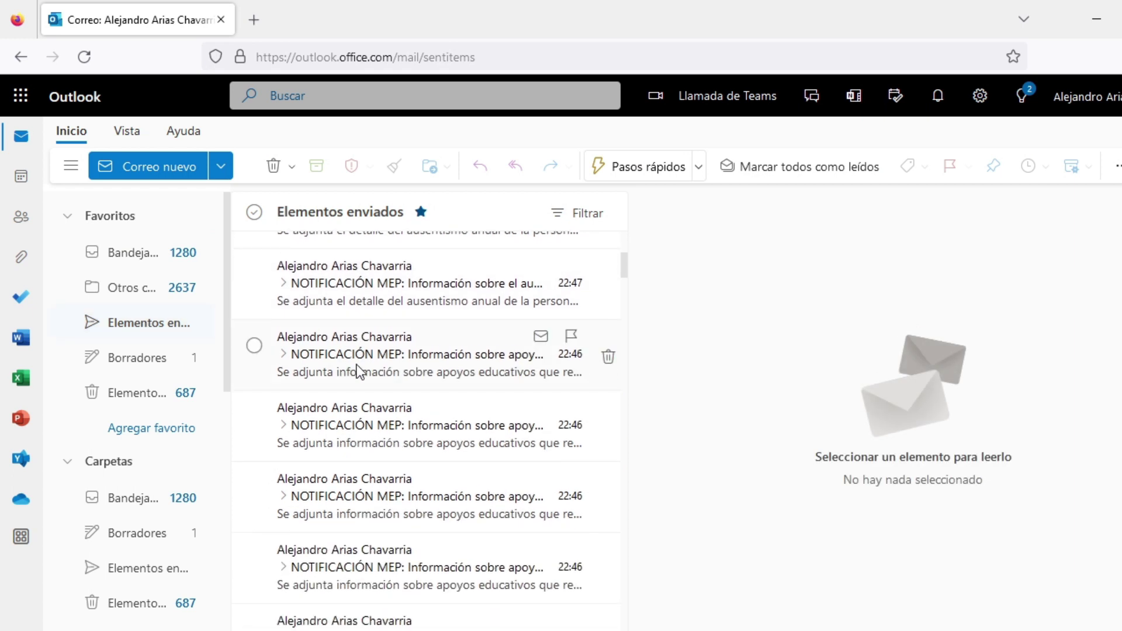
scroll(354, 374, down, 5)
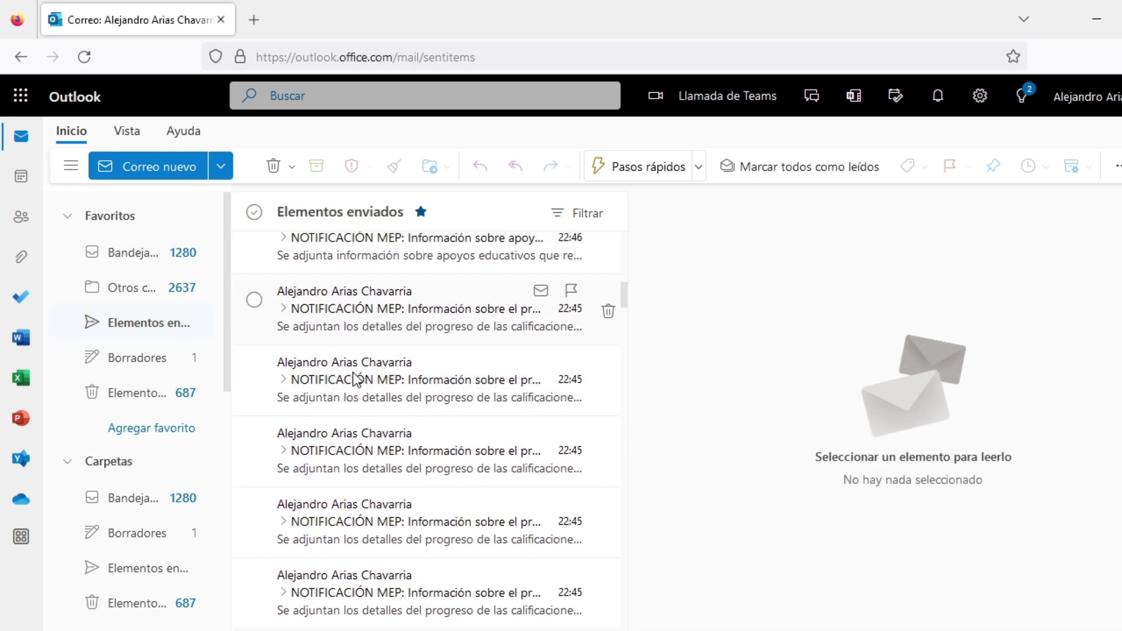
scroll(352, 389, down, 2)
scroll(351, 397, up, 6)
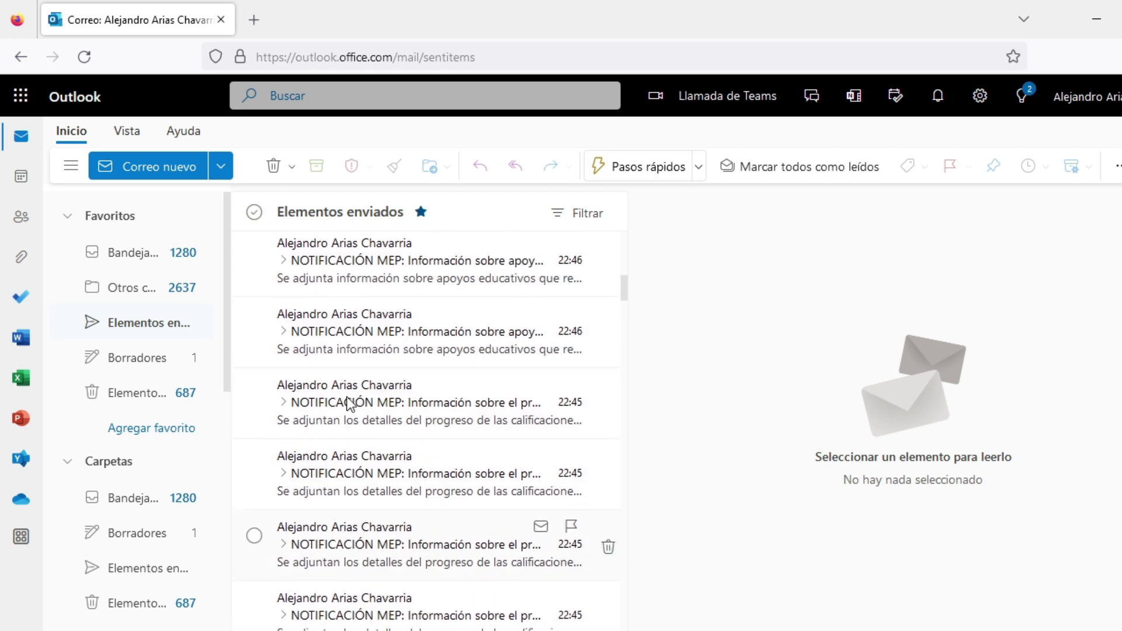
scroll(349, 403, up, 5)
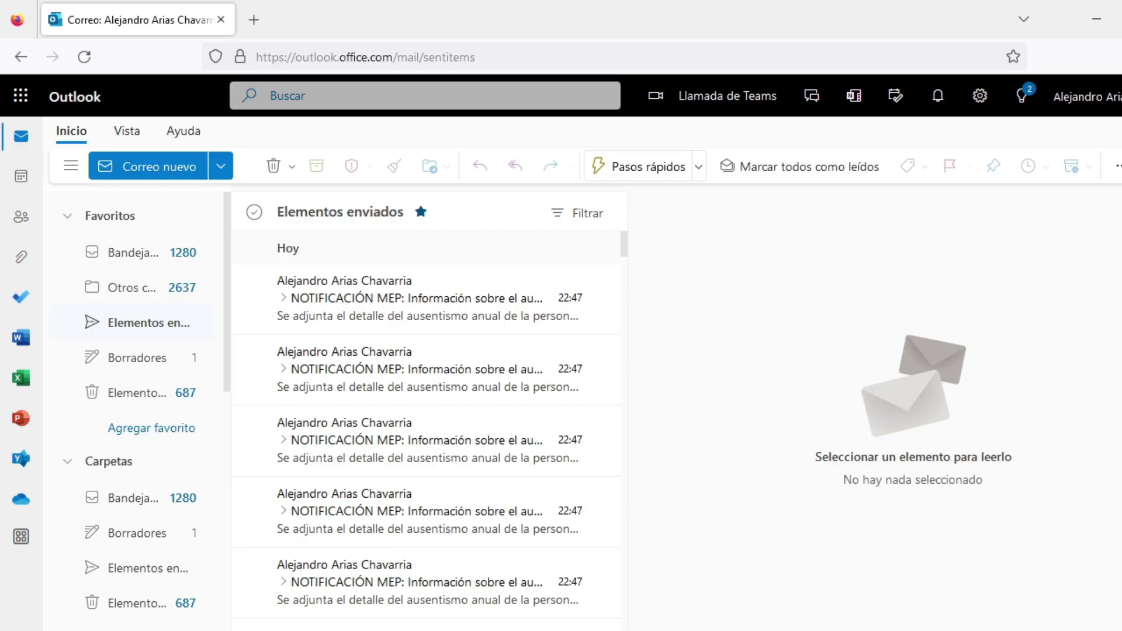
click(1096, 19)
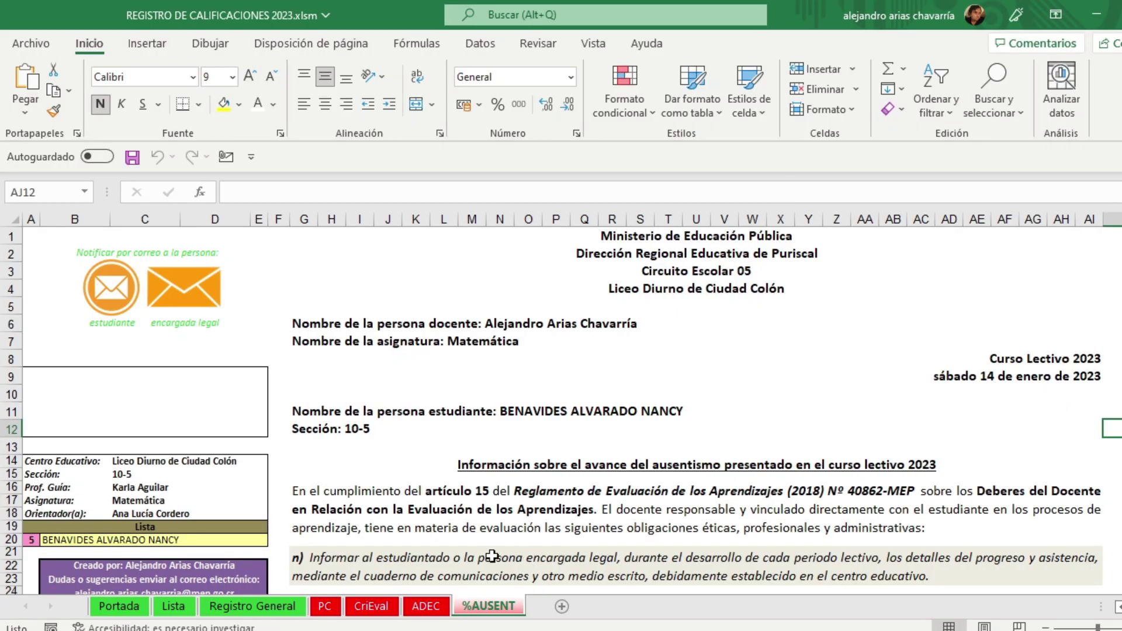
Step: Look over Portada, PC and Lista, then set %AUSENT's student number in A20 to 1
click(127, 608)
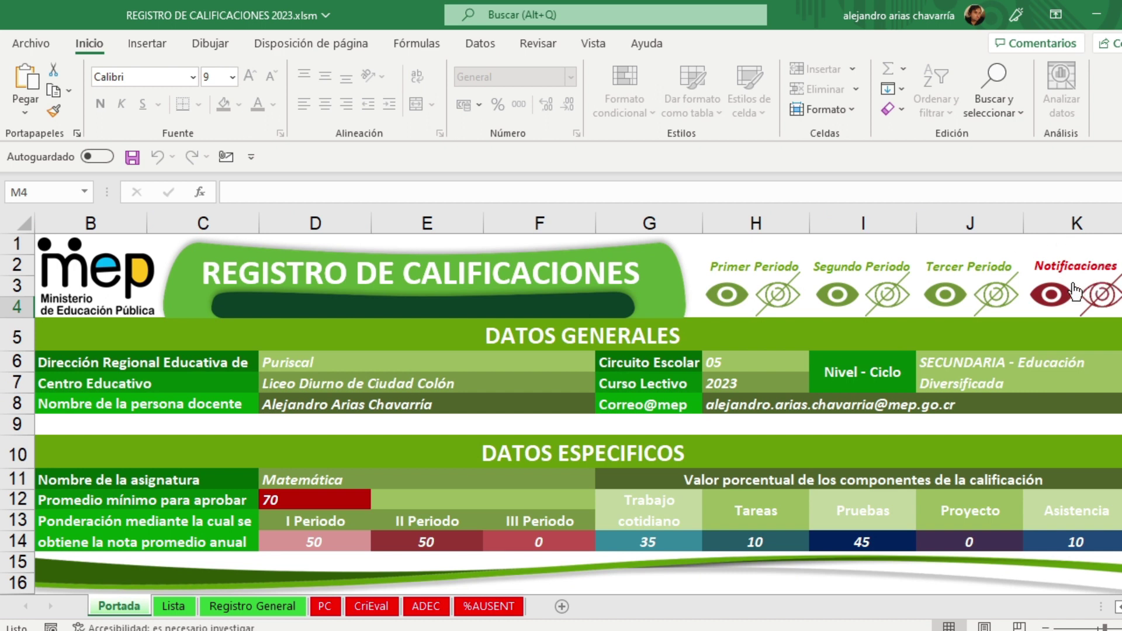
click(327, 607)
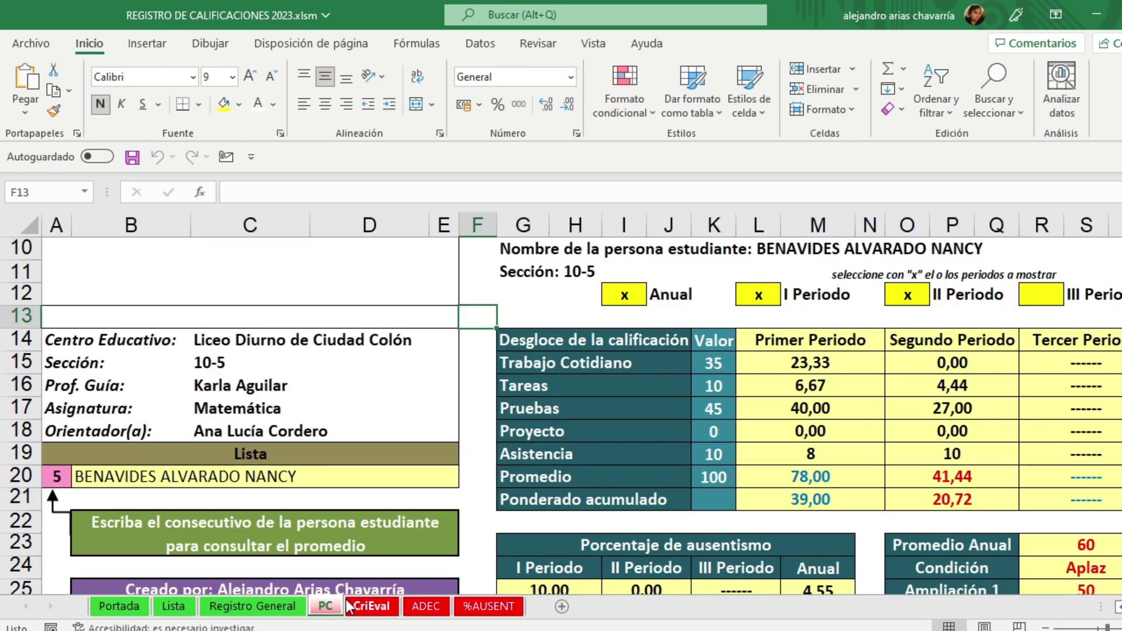
click(174, 607)
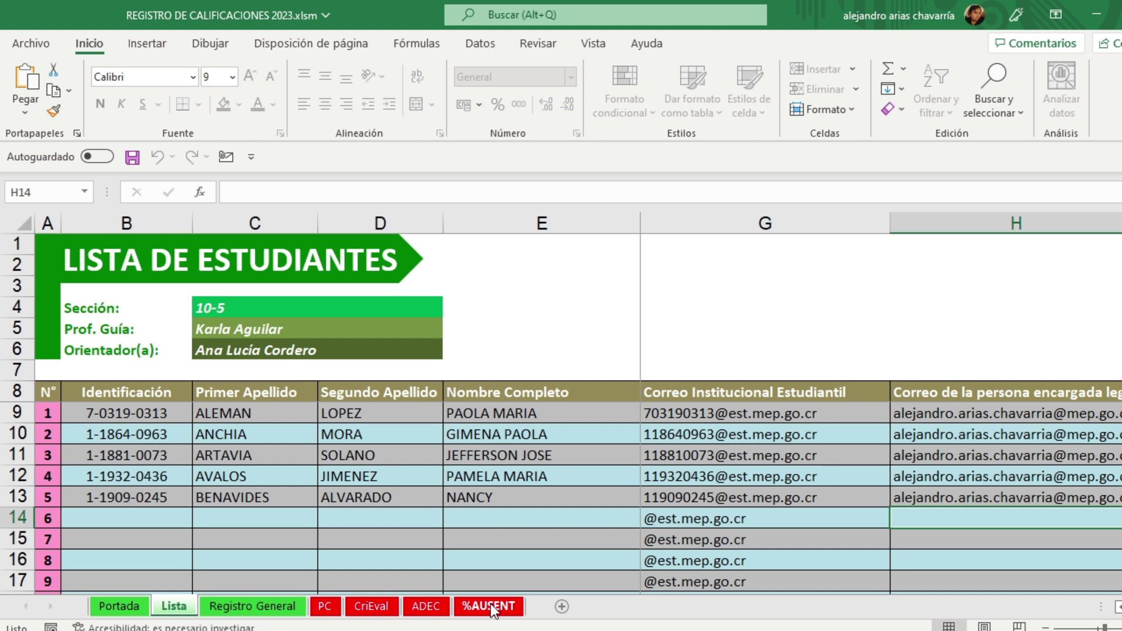
click(489, 604)
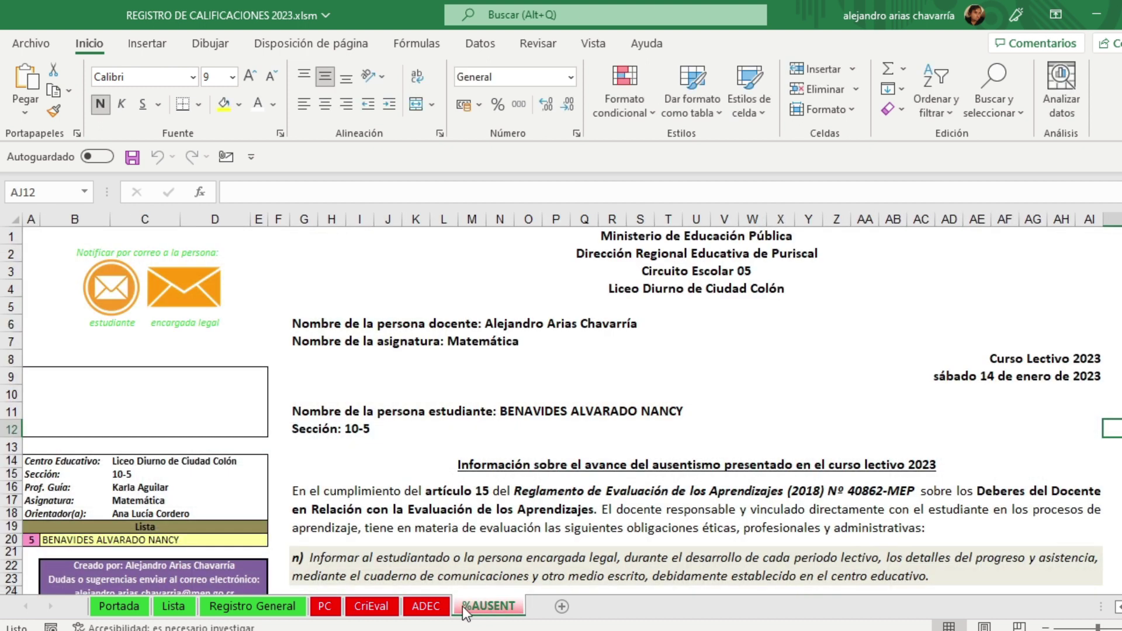
click(33, 540)
text(1)
click(30, 568)
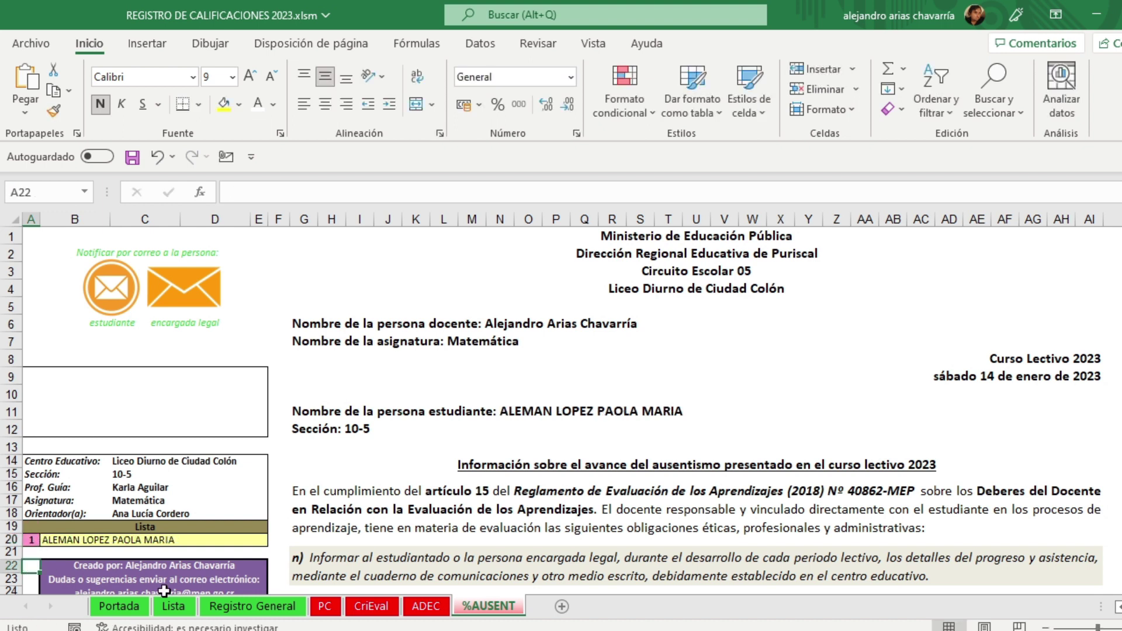
Step: Set the student number in A20 to 1 on the ADEC, CriEval and PC sheets
click(436, 606)
click(33, 540)
text(1)
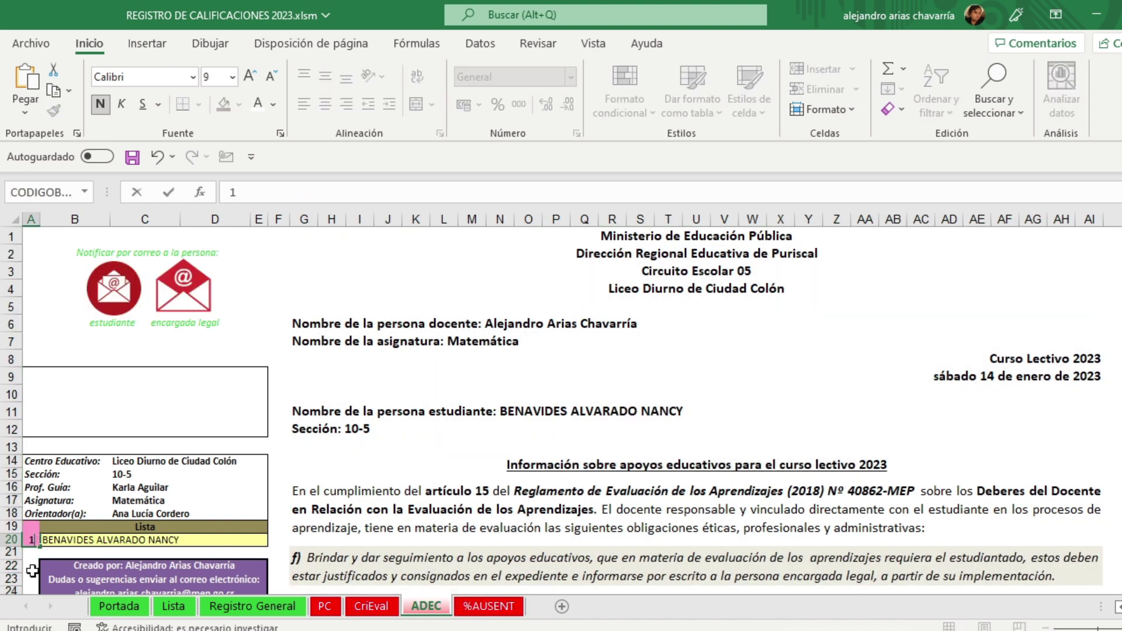
click(31, 567)
click(367, 605)
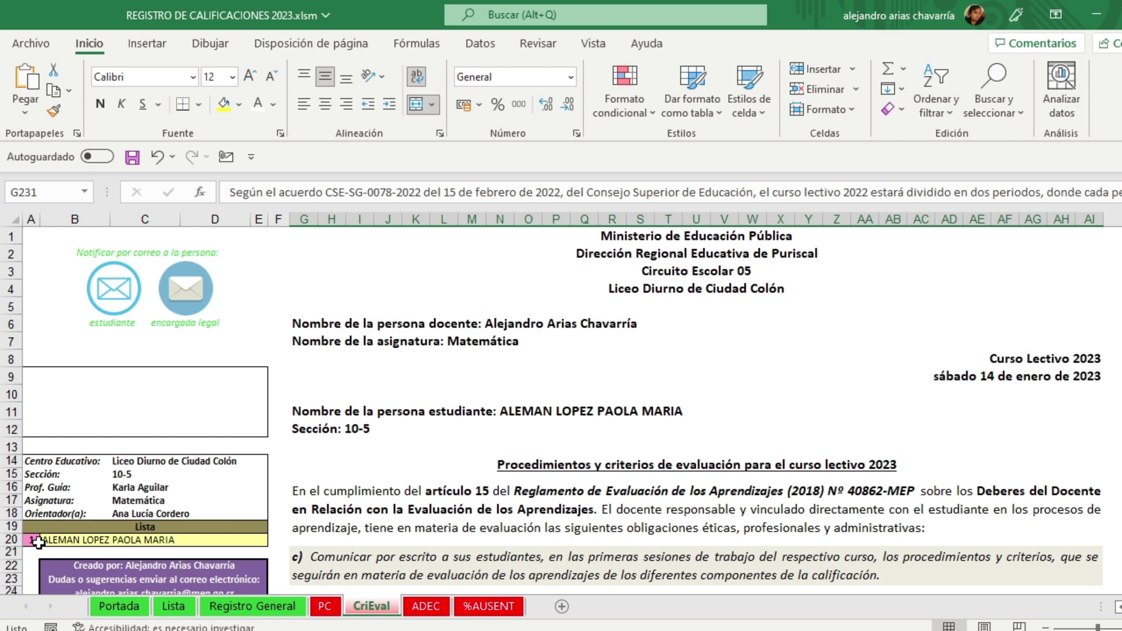
click(31, 540)
text(1)
click(35, 563)
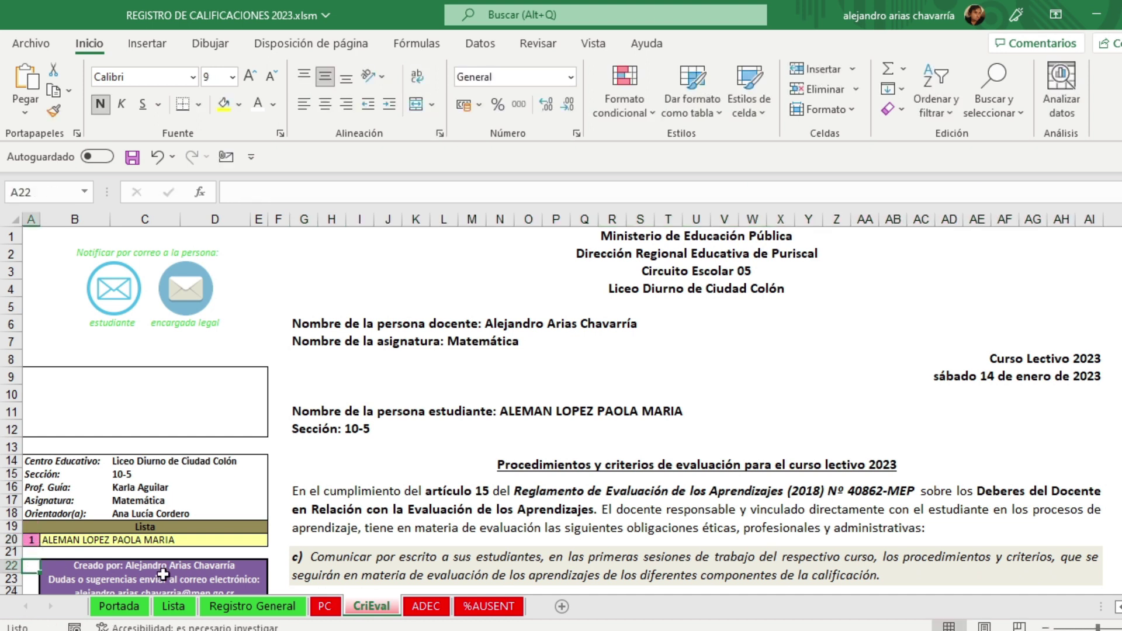
click(312, 608)
click(53, 477)
text(1)
click(64, 544)
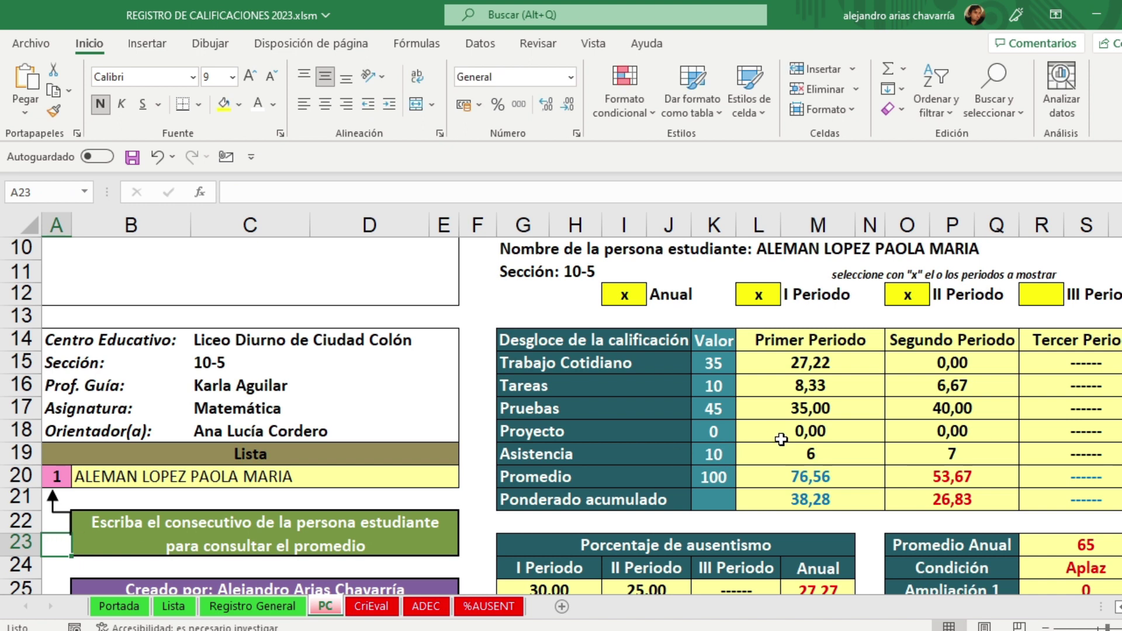
click(270, 540)
key(Delete)
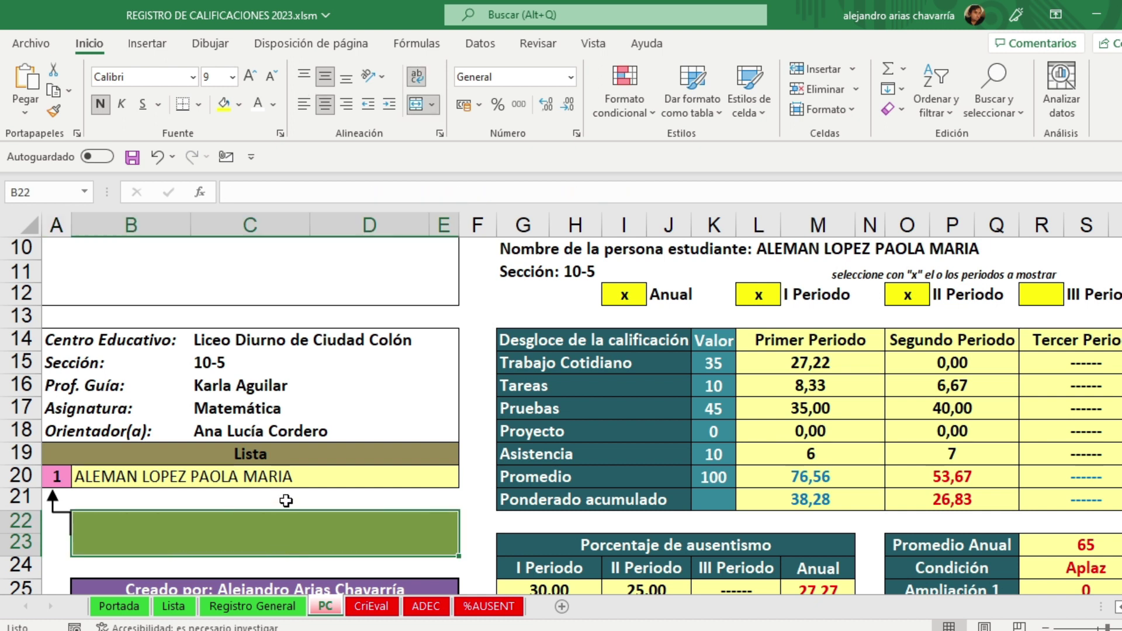
click(286, 501)
key(ctrl+z)
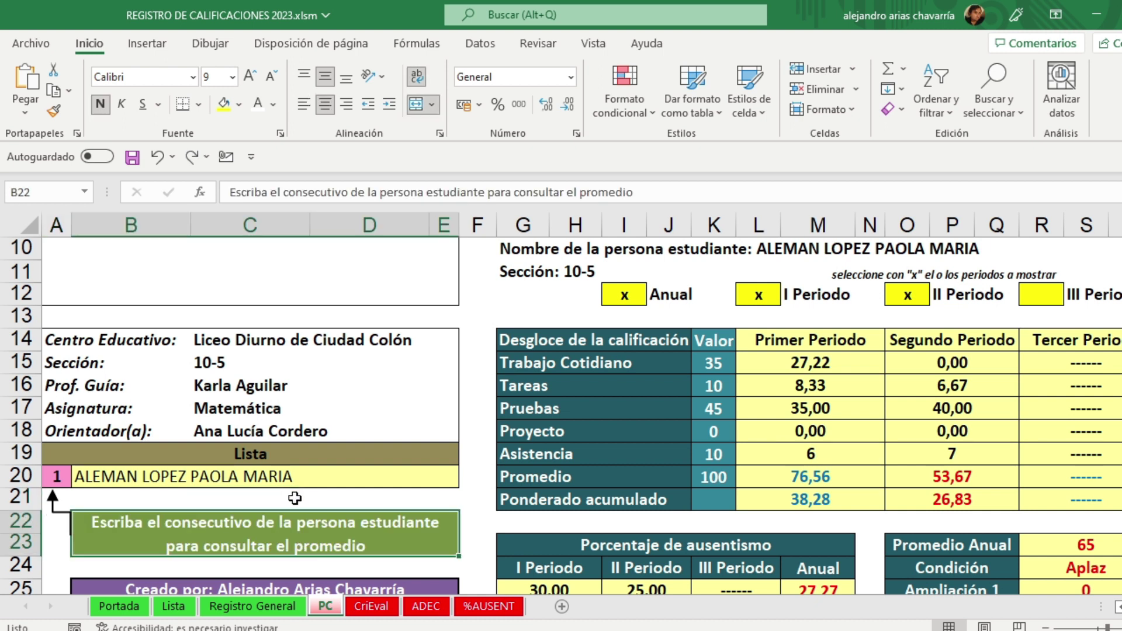
click(483, 502)
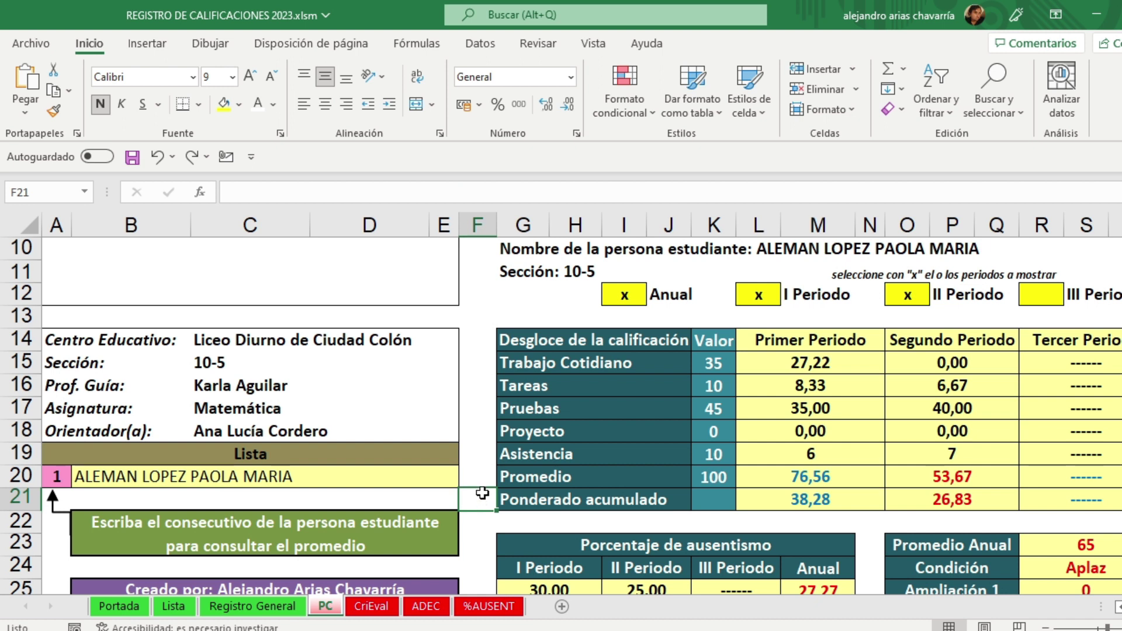
scroll(483, 493, down, 2)
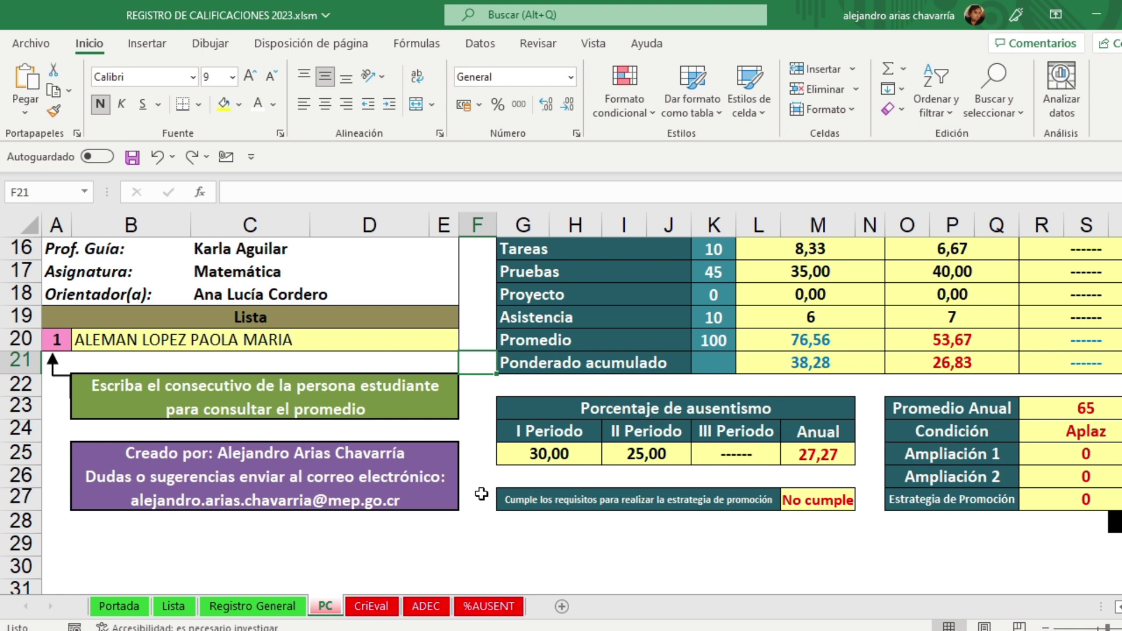
click(130, 608)
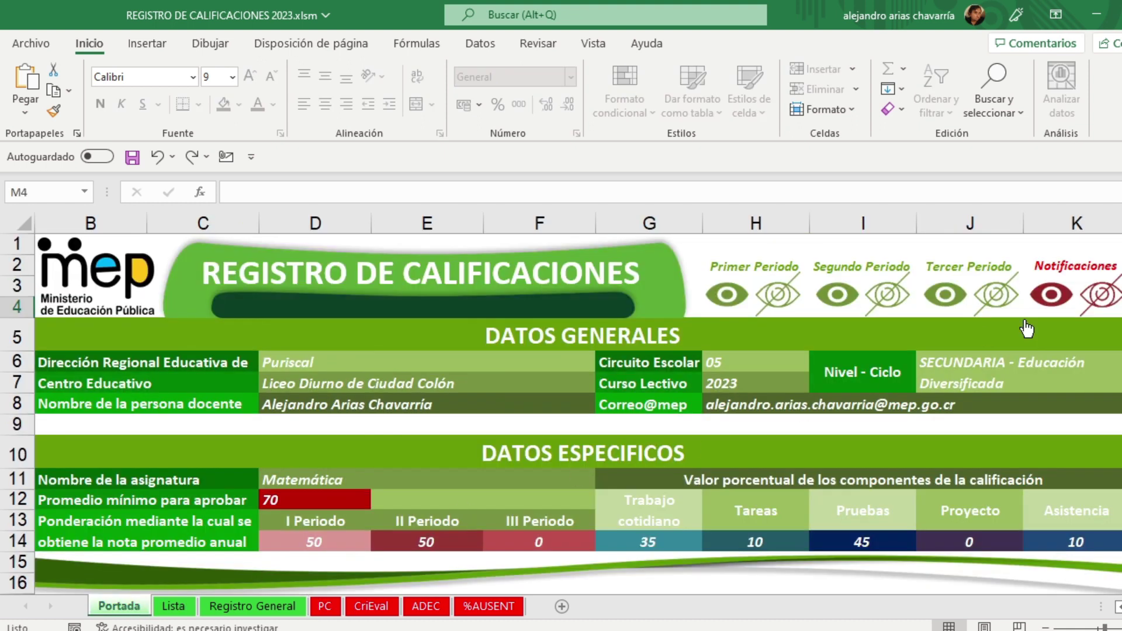
Step: Hide the PC, CriEval, ADEC and %AUSENT sheets and save the workbook
click(1109, 298)
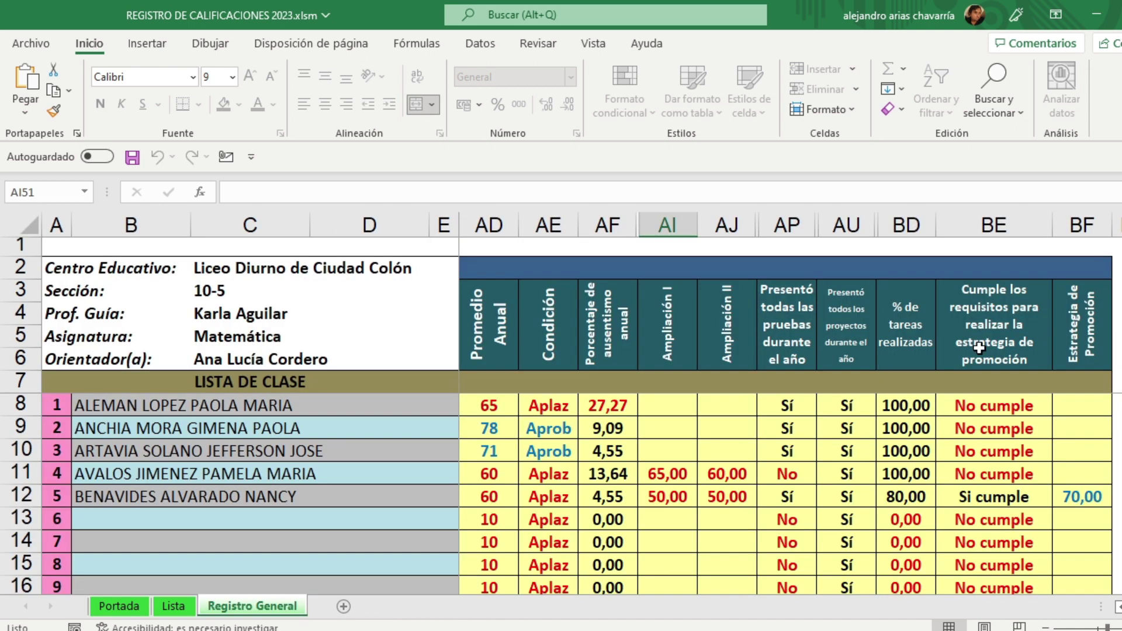
click(123, 606)
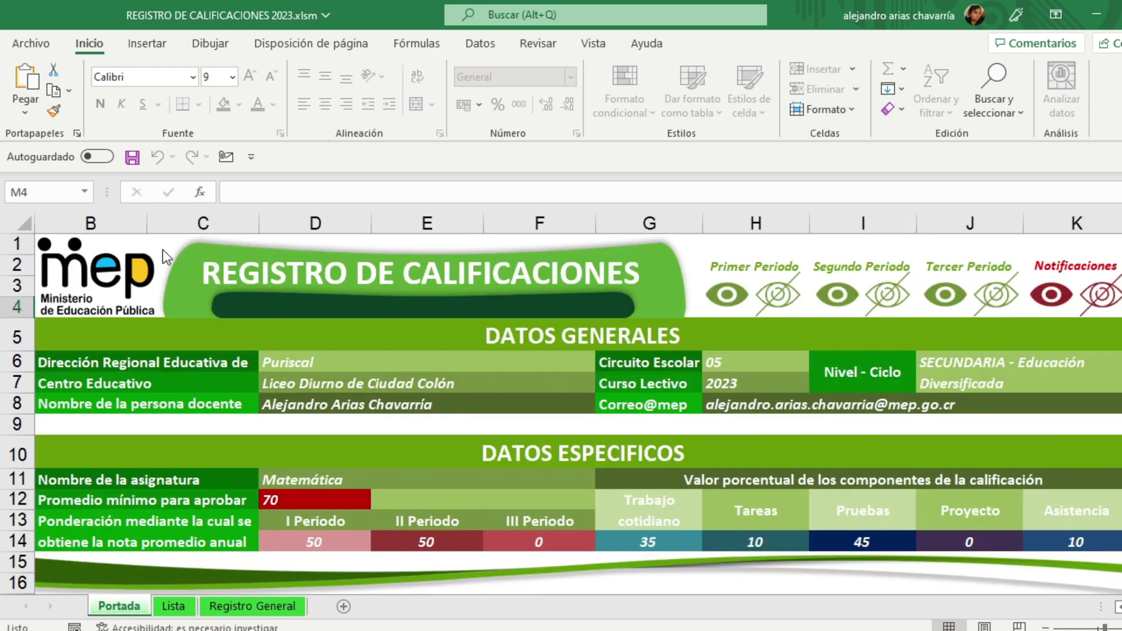
click(129, 158)
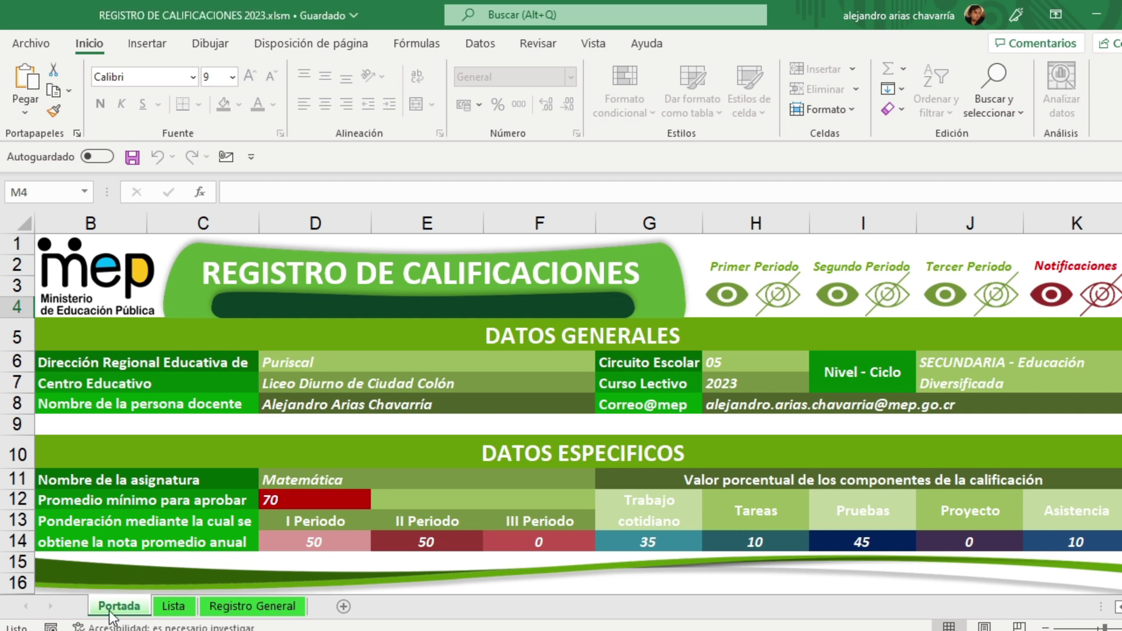
Step: Look at the Registro General sheet and come back to the Lista student list
click(174, 608)
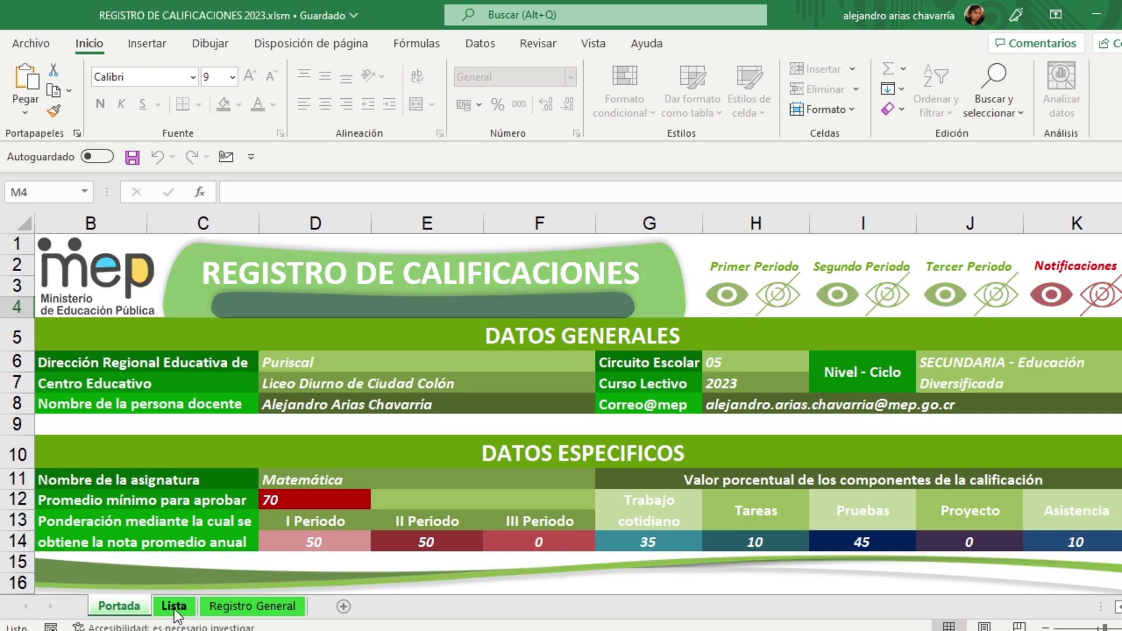
click(242, 609)
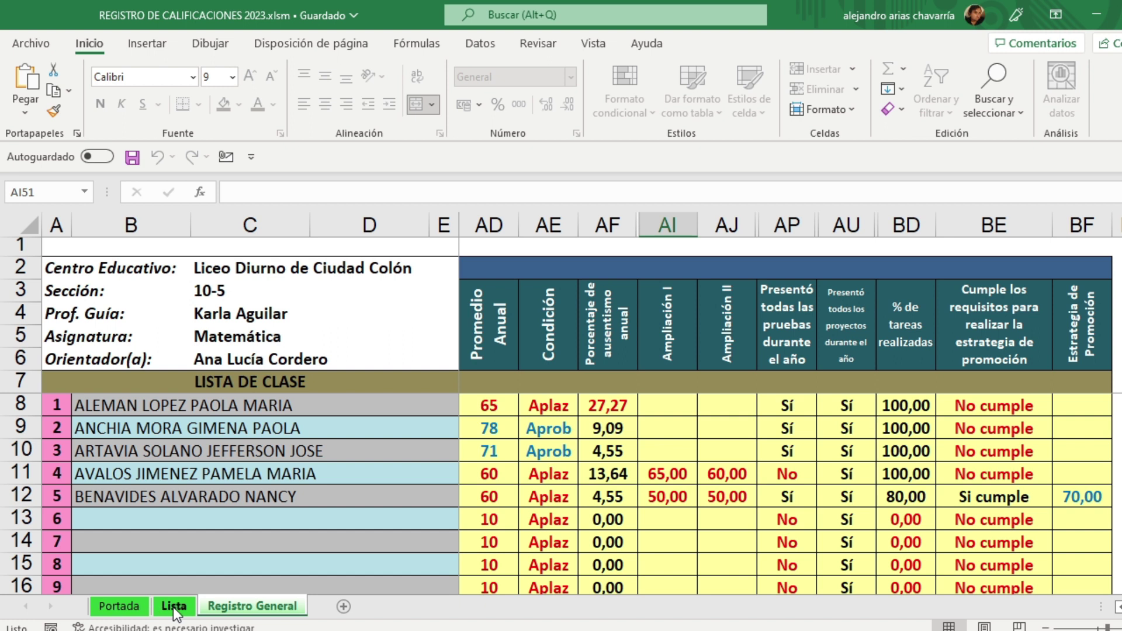
click(174, 607)
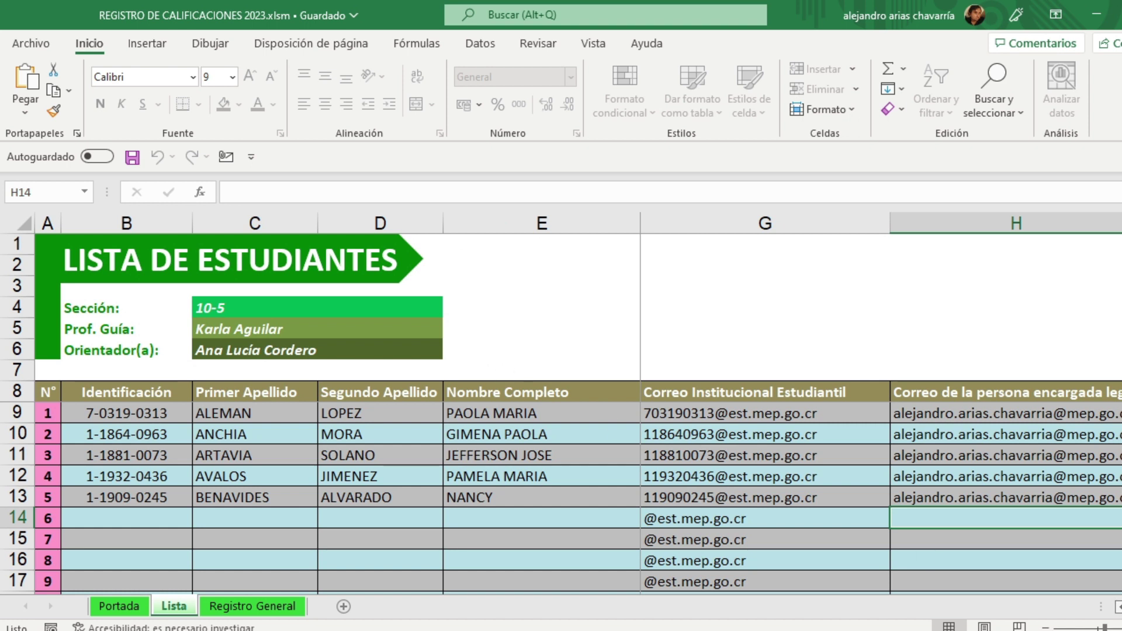
scroll(881, 403, left, 1)
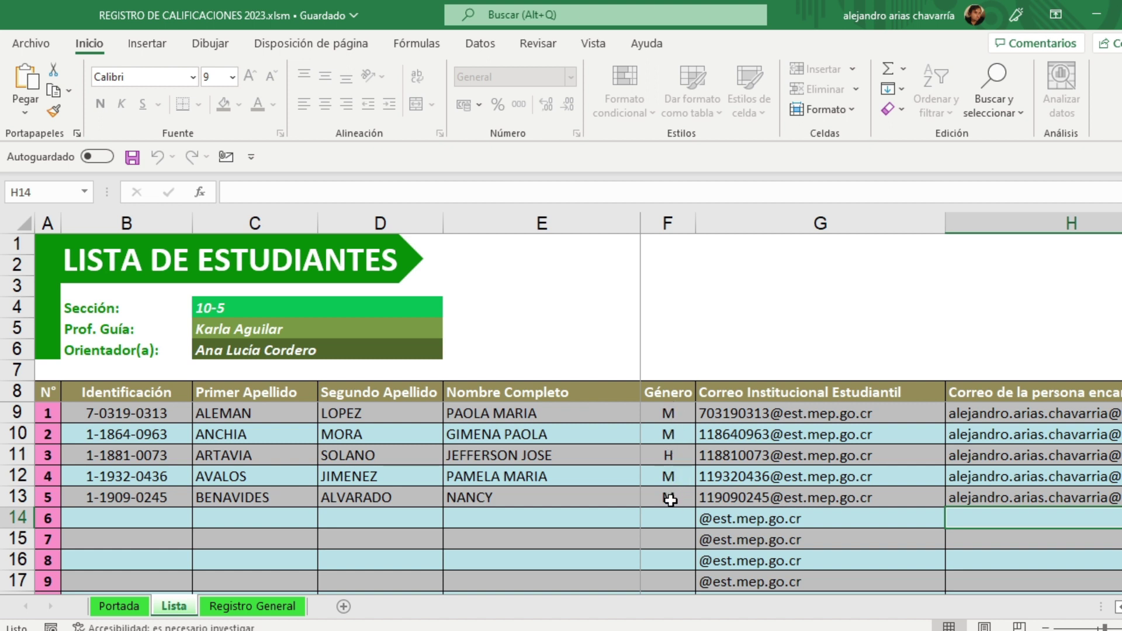
click(520, 409)
click(665, 416)
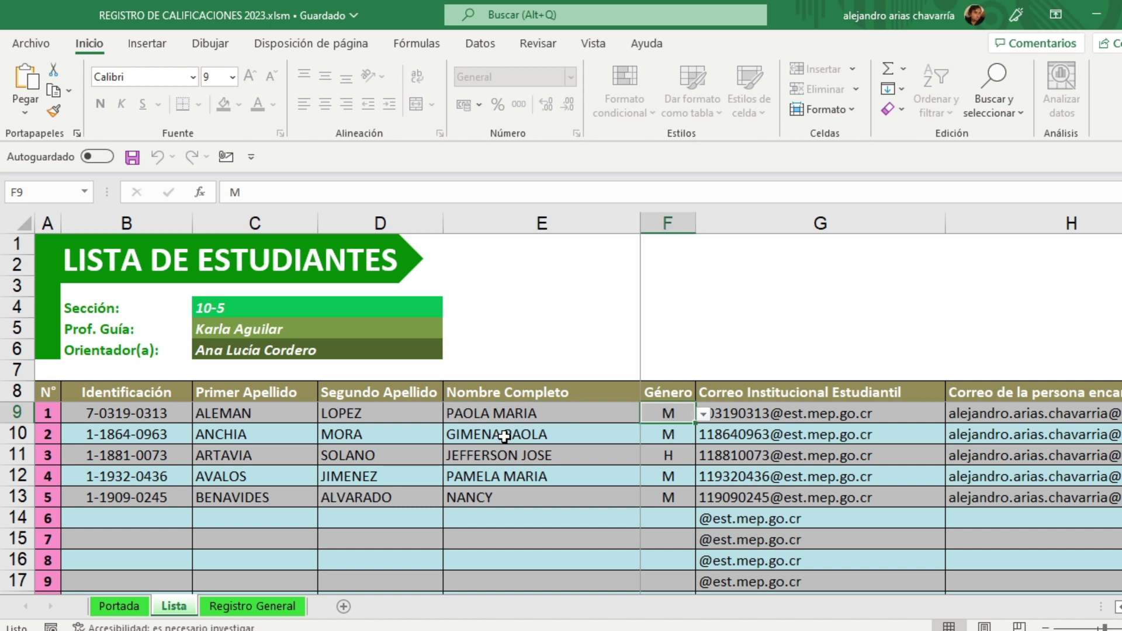
click(504, 436)
click(664, 437)
click(523, 455)
click(675, 453)
click(507, 474)
click(665, 475)
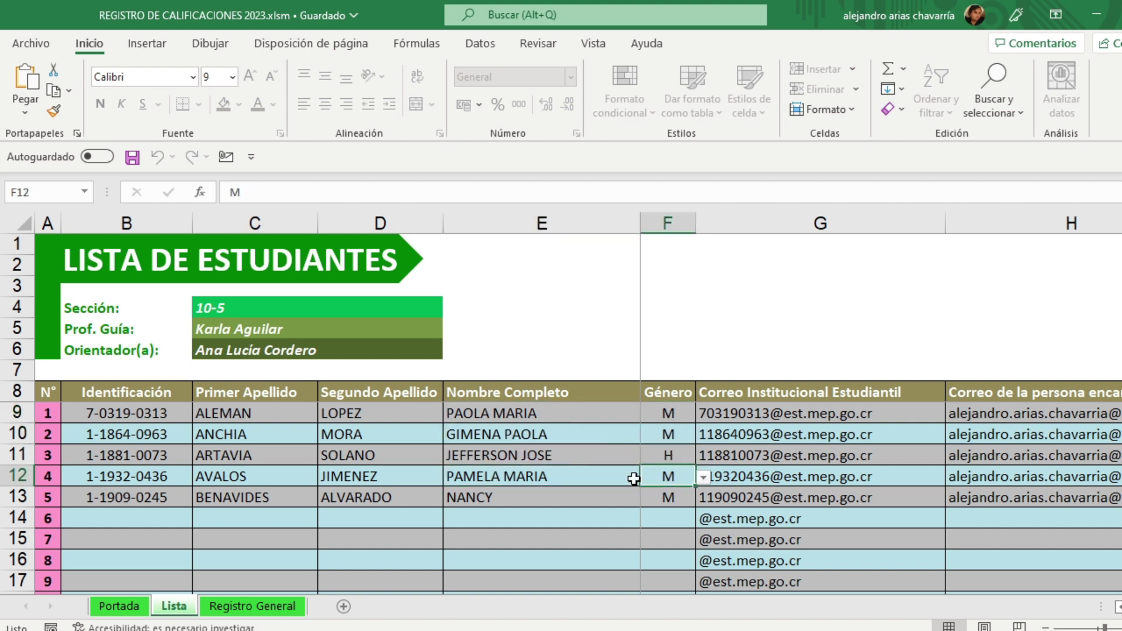
click(497, 496)
click(675, 497)
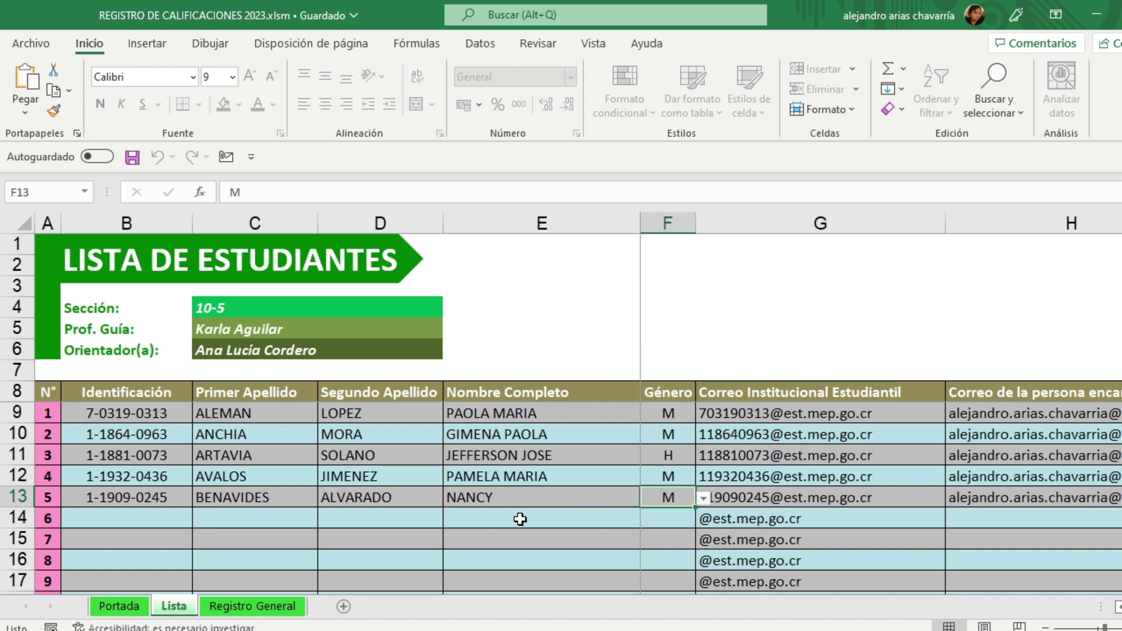
Step: Check section totals: 5 students, 1 man (20,00%), 4 women (80,00%), 4 adecuaciones (80,00%)
scroll(660, 532, down, 7)
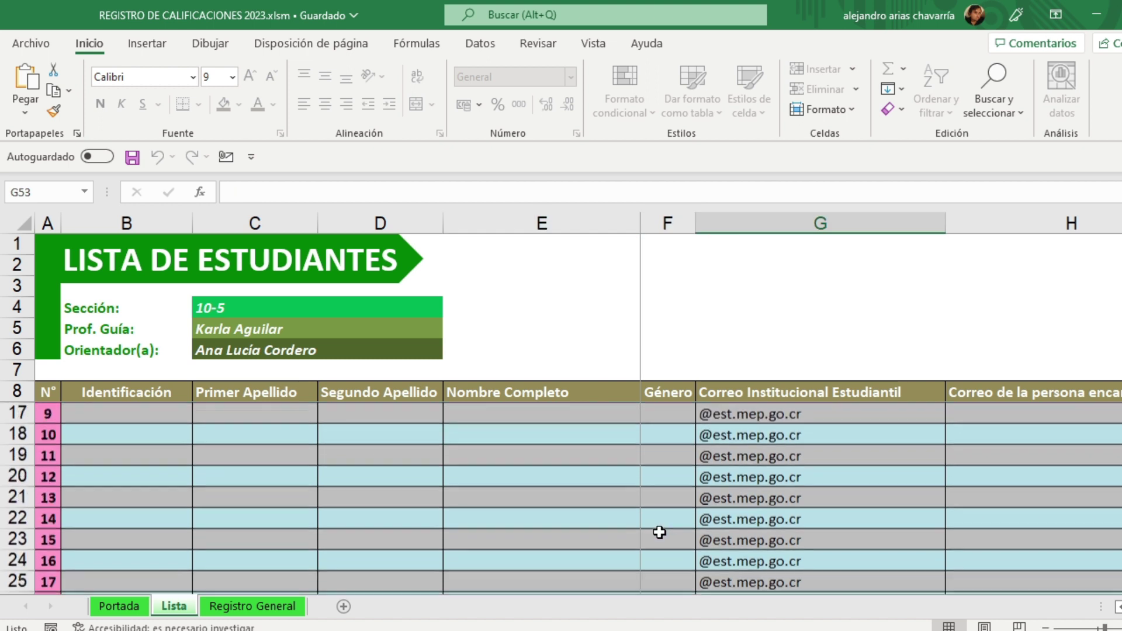
scroll(659, 532, down, 5)
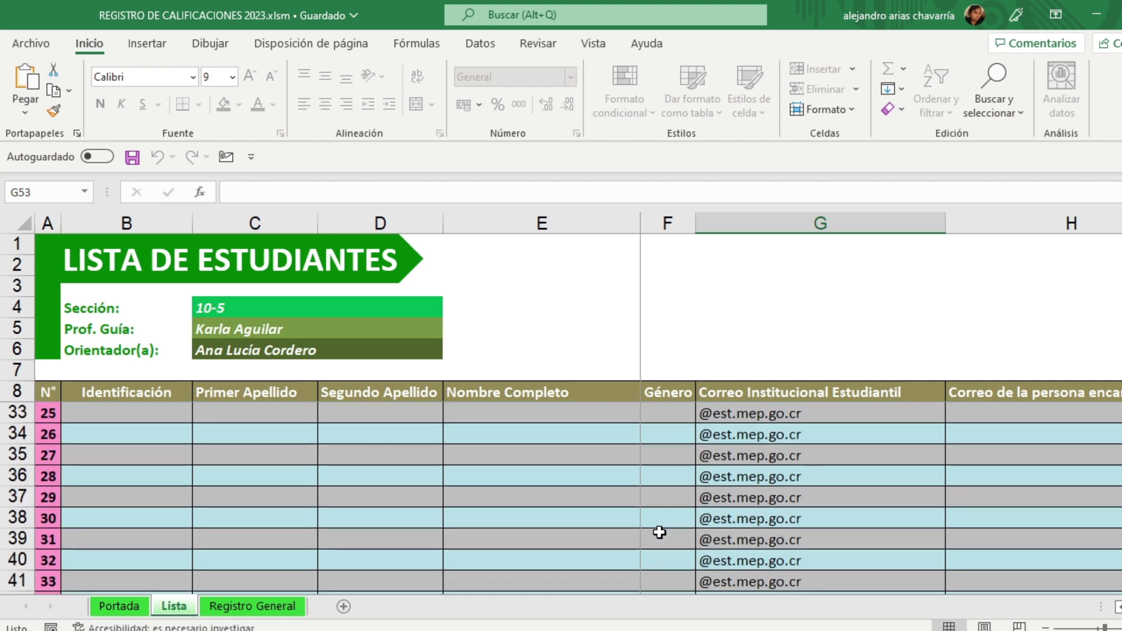
scroll(659, 533, down, 1)
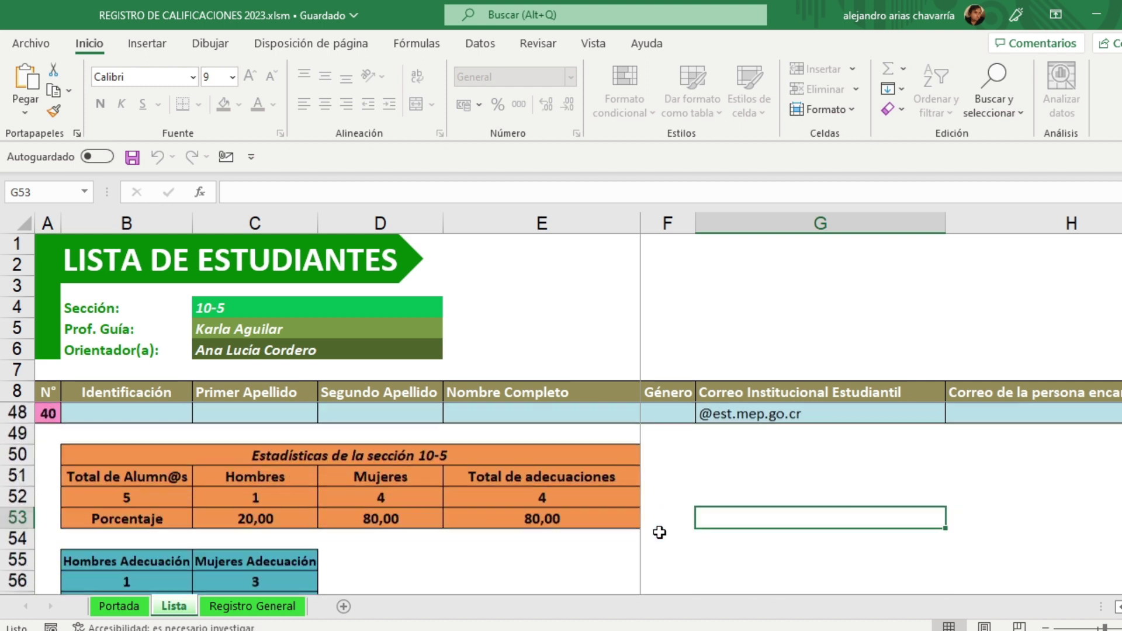
scroll(561, 496, down, 1)
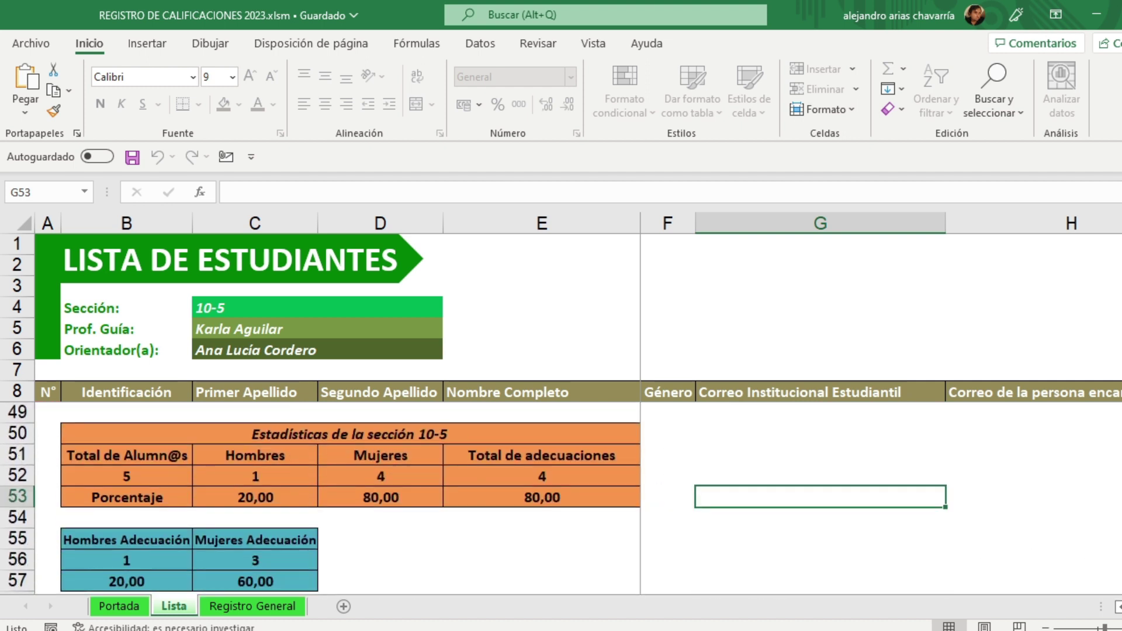
click(133, 474)
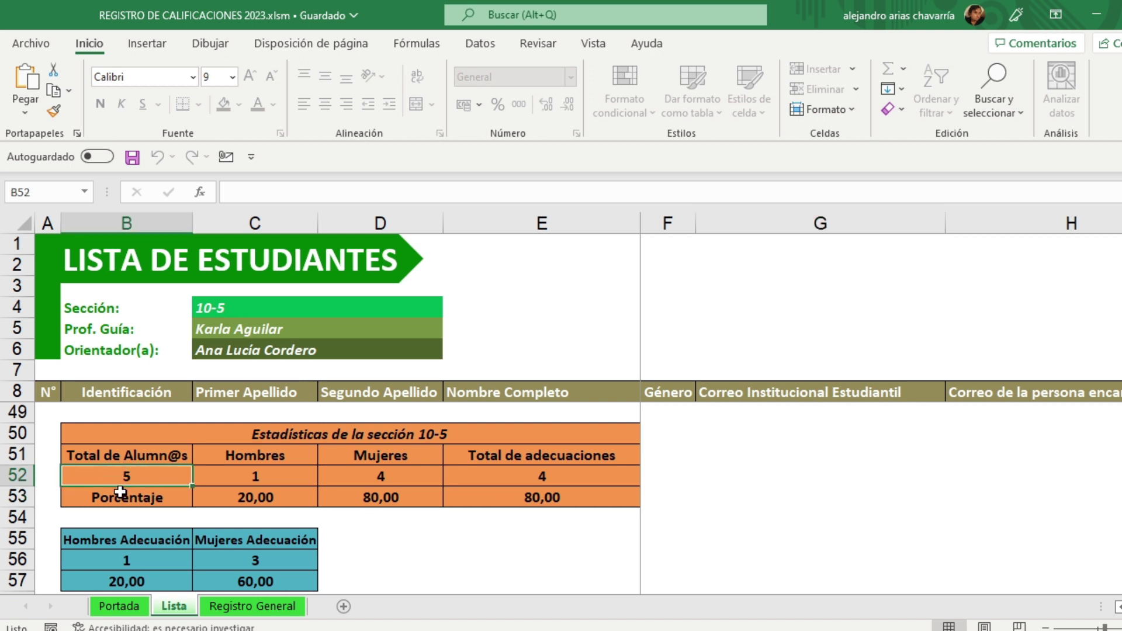
click(266, 479)
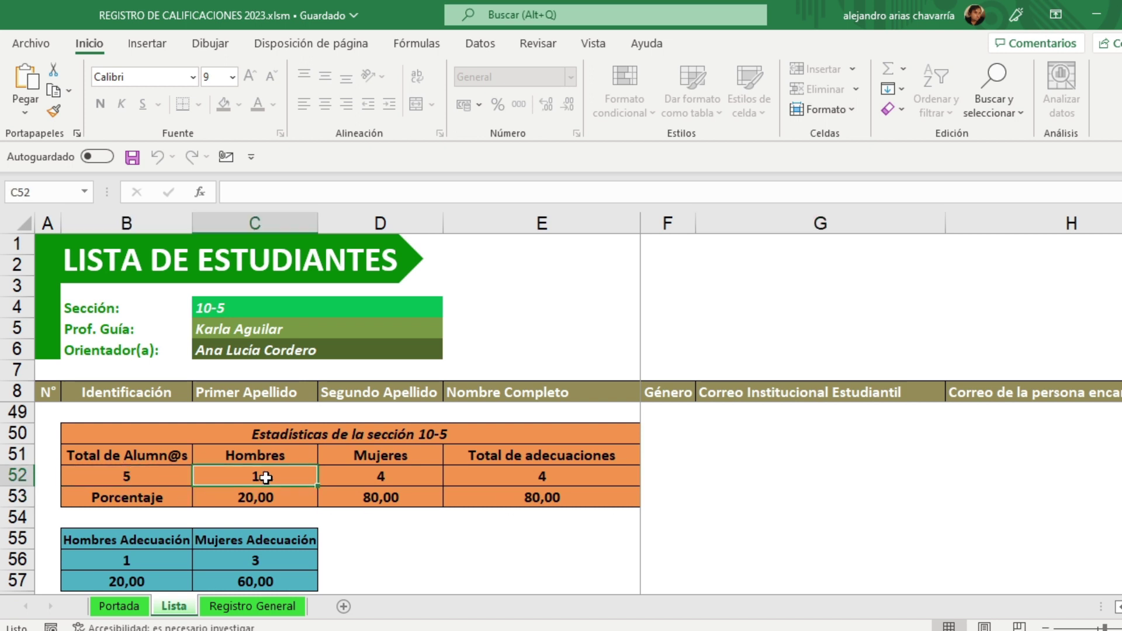
click(391, 475)
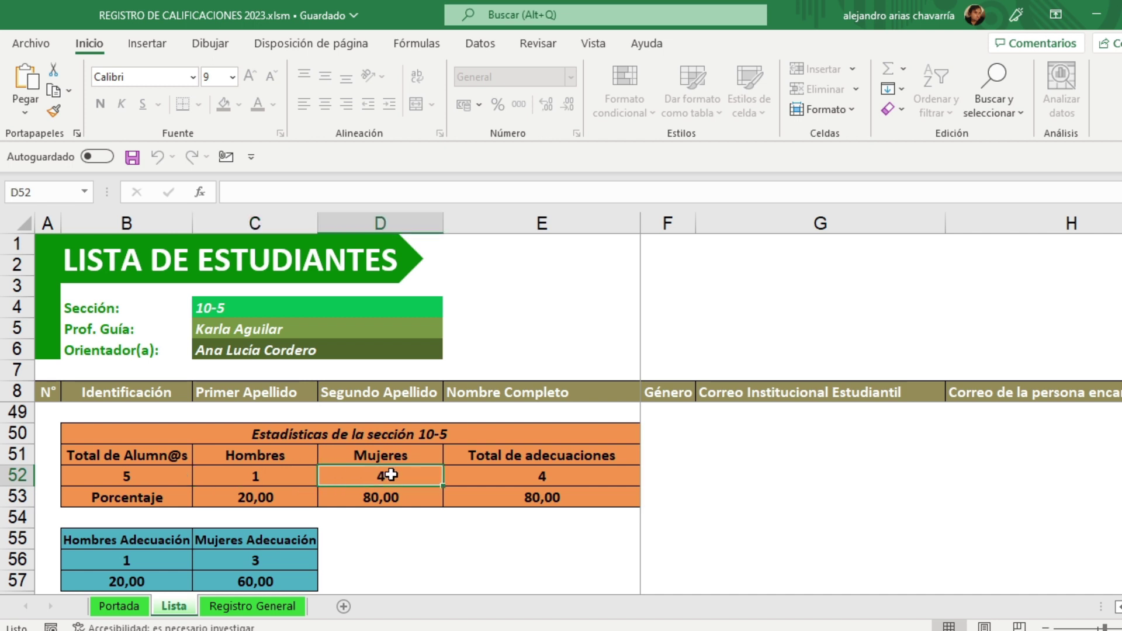
click(274, 498)
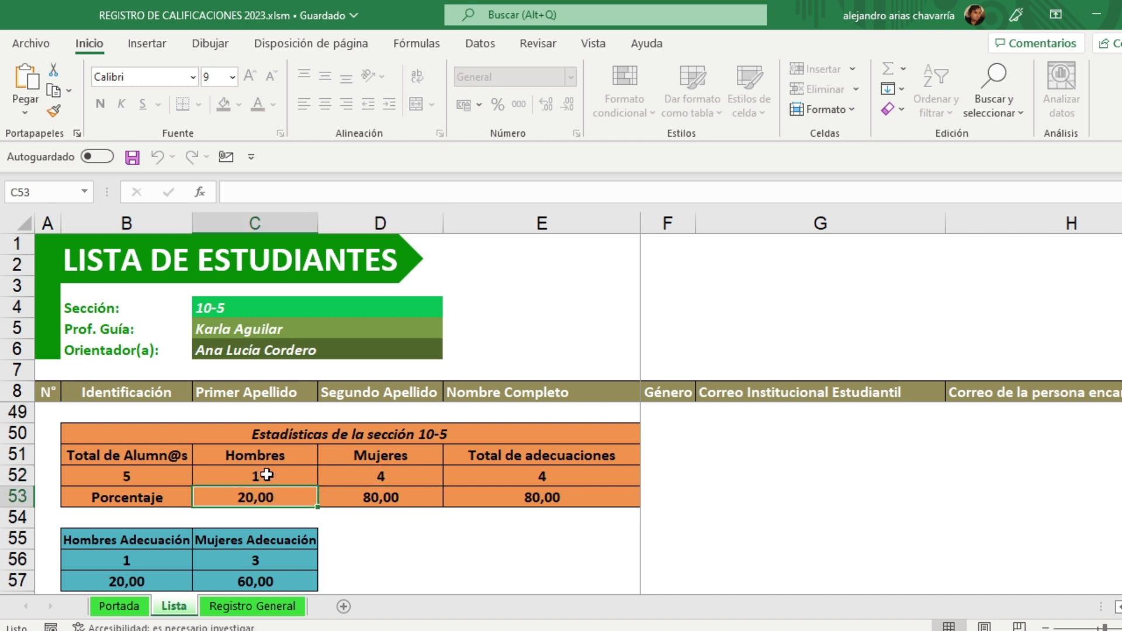
click(394, 499)
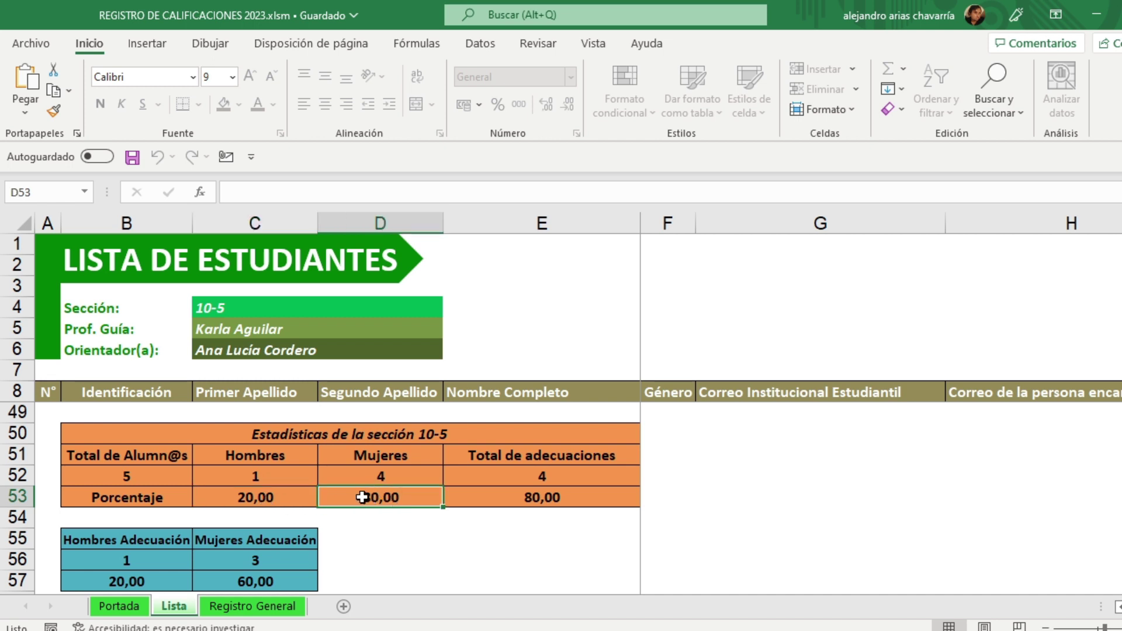
click(568, 475)
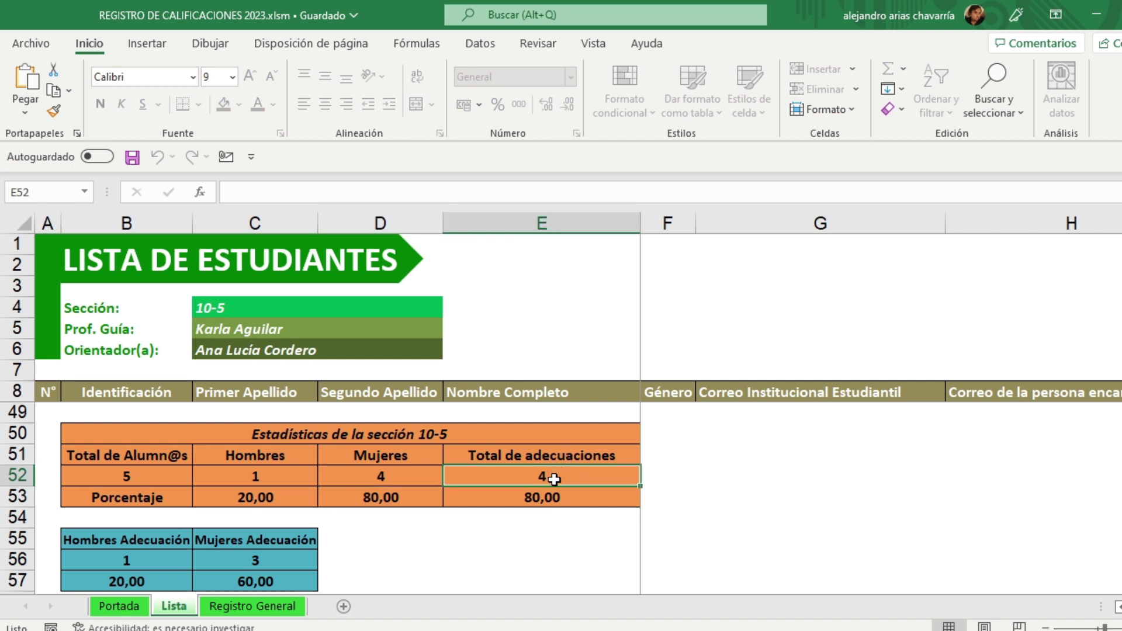
click(553, 498)
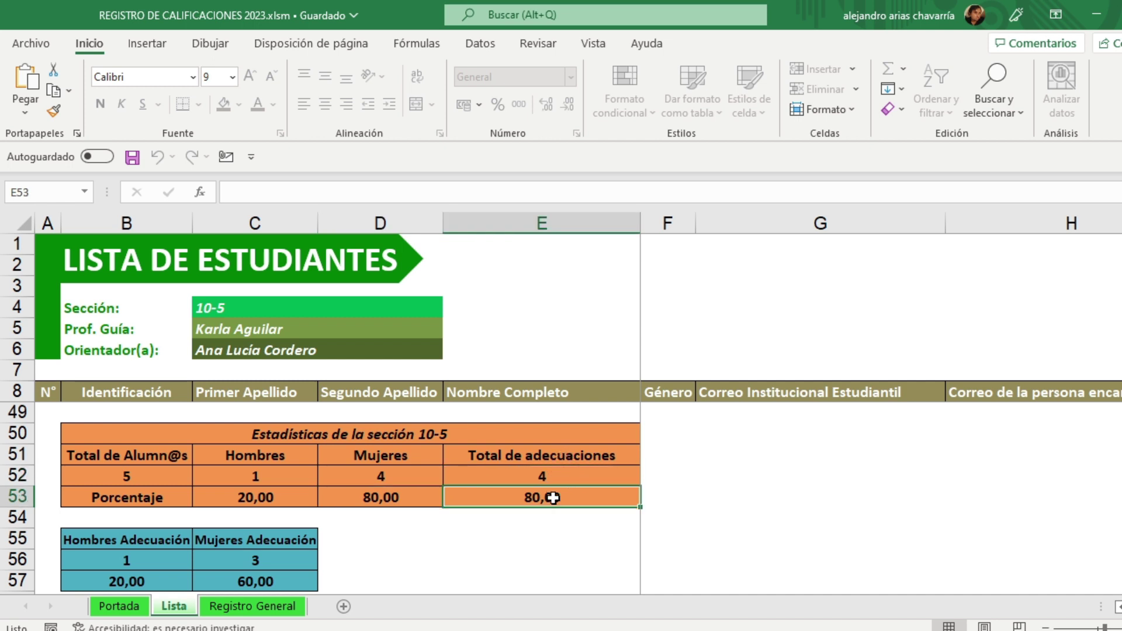
Step: Check the adecuación breakdown: 1 man (20,00%) and 3 women (60,00%)
click(157, 545)
click(149, 562)
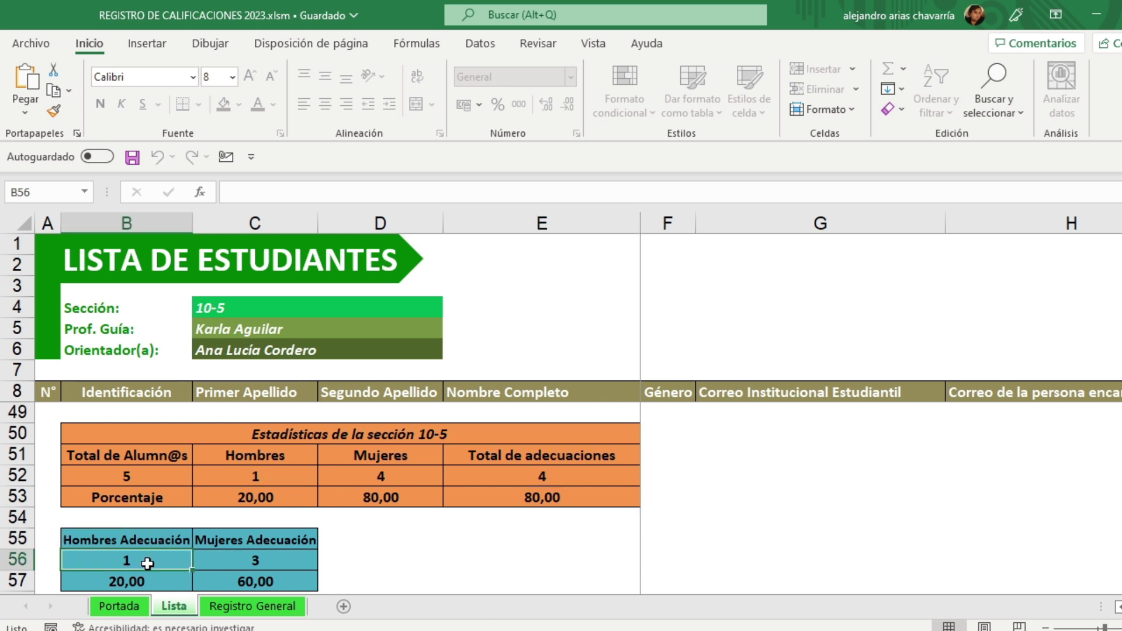
click(157, 580)
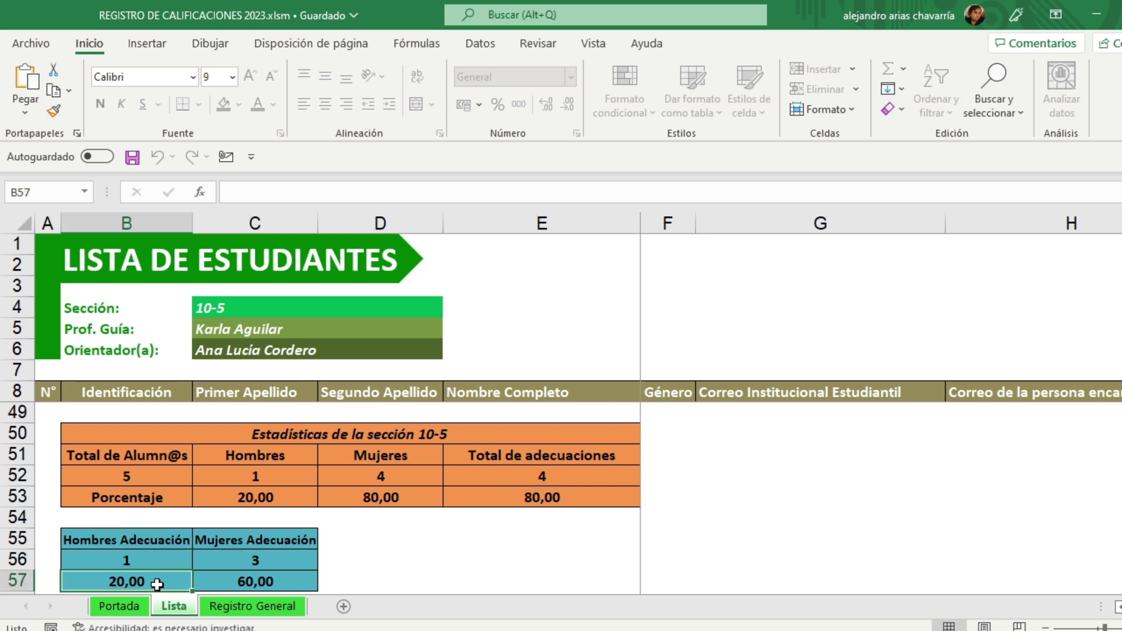
click(529, 498)
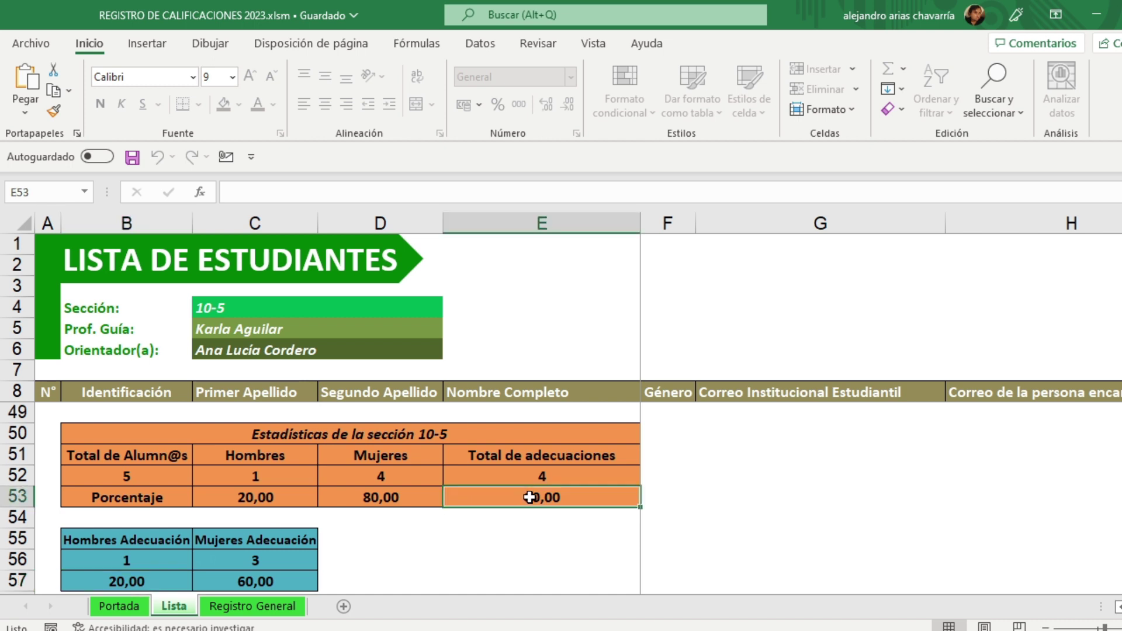
click(275, 543)
click(266, 561)
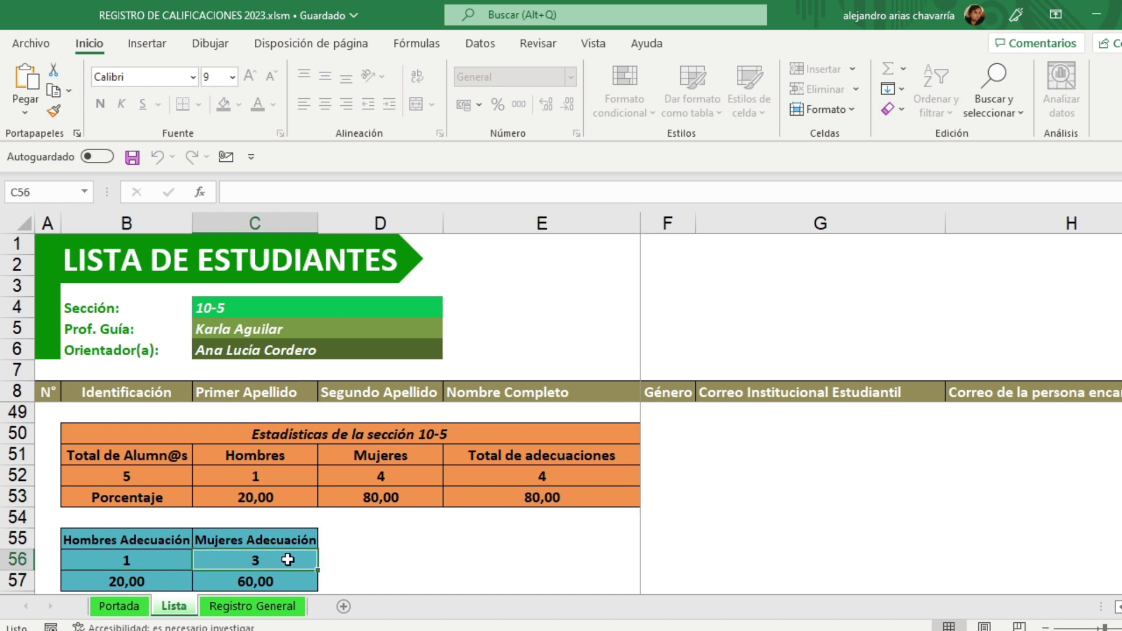
click(283, 580)
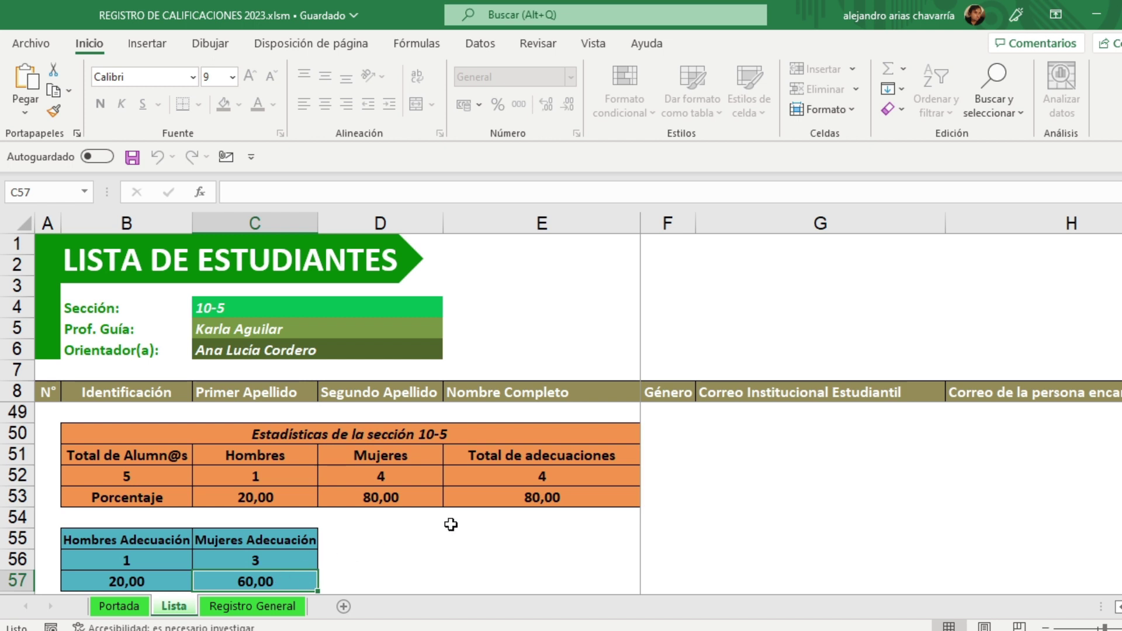
click(523, 498)
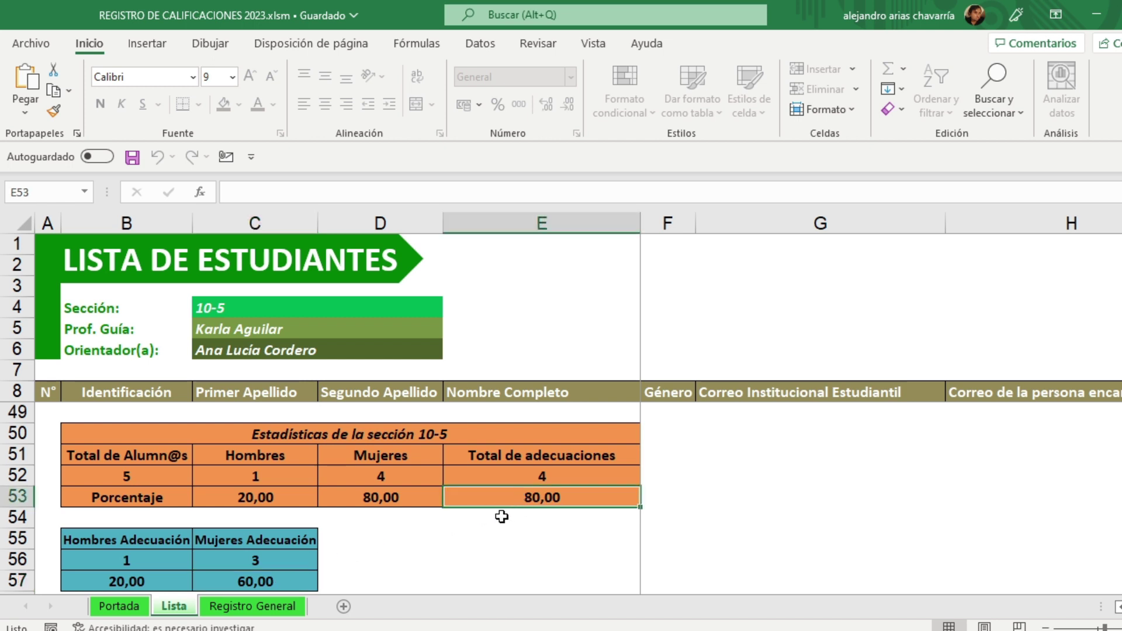
click(566, 547)
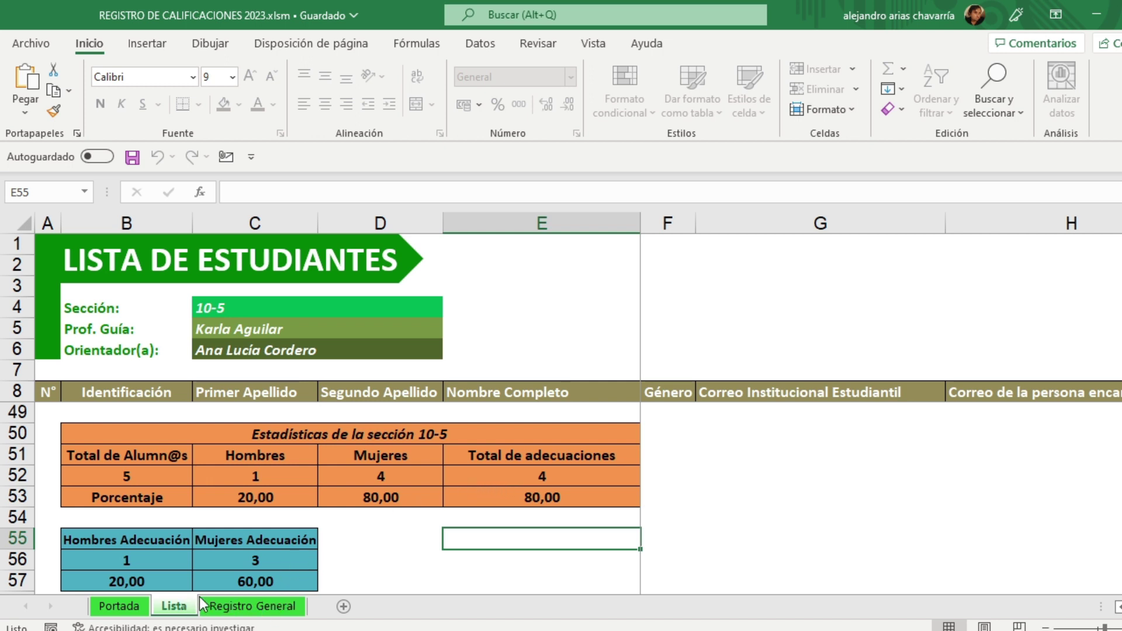
click(251, 609)
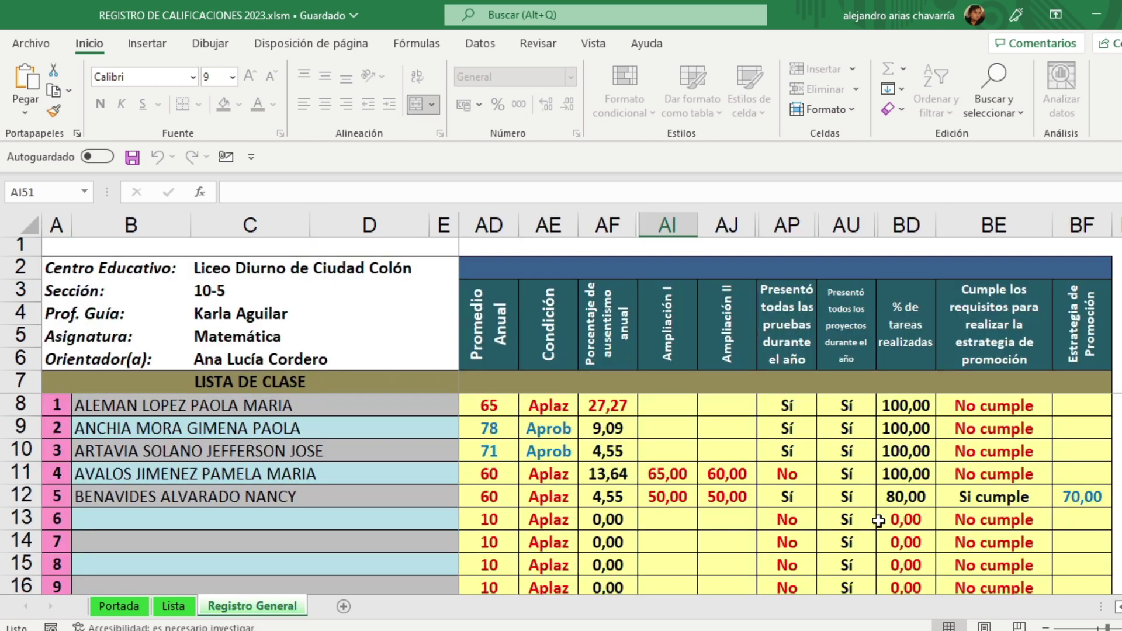
scroll(789, 409, left, 15)
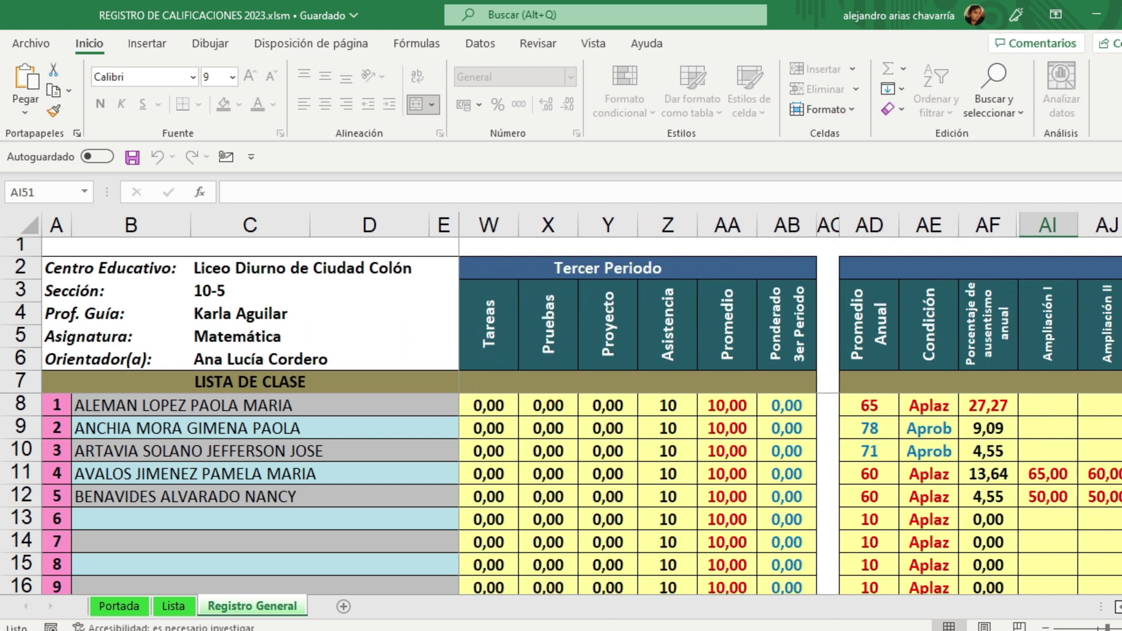
scroll(840, 483, down, 8)
scroll(840, 482, down, 5)
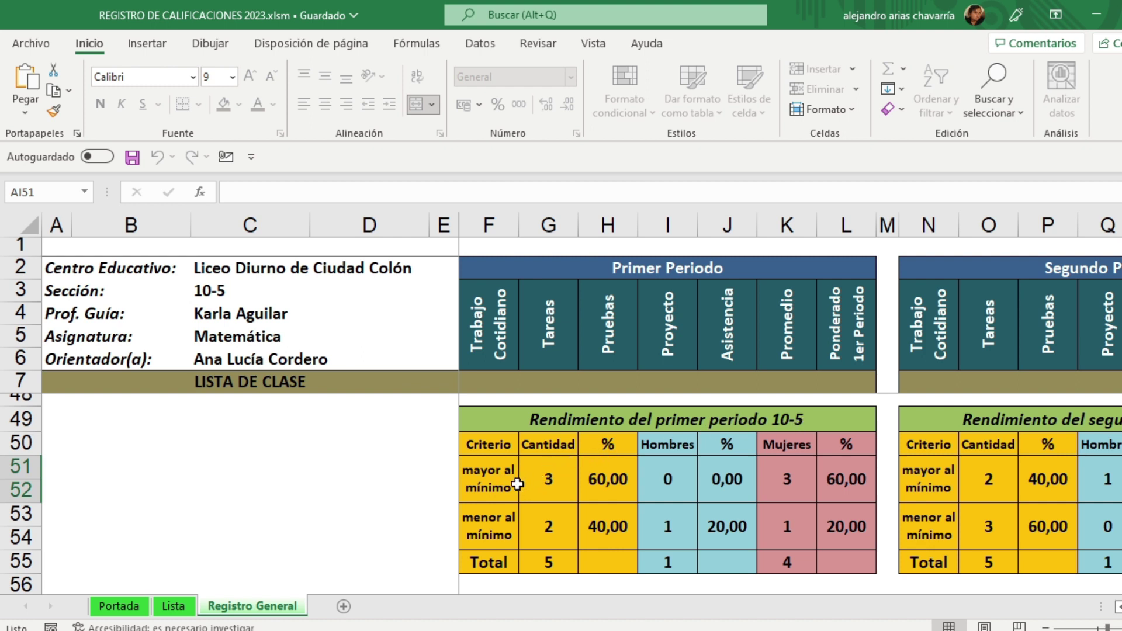
click(558, 484)
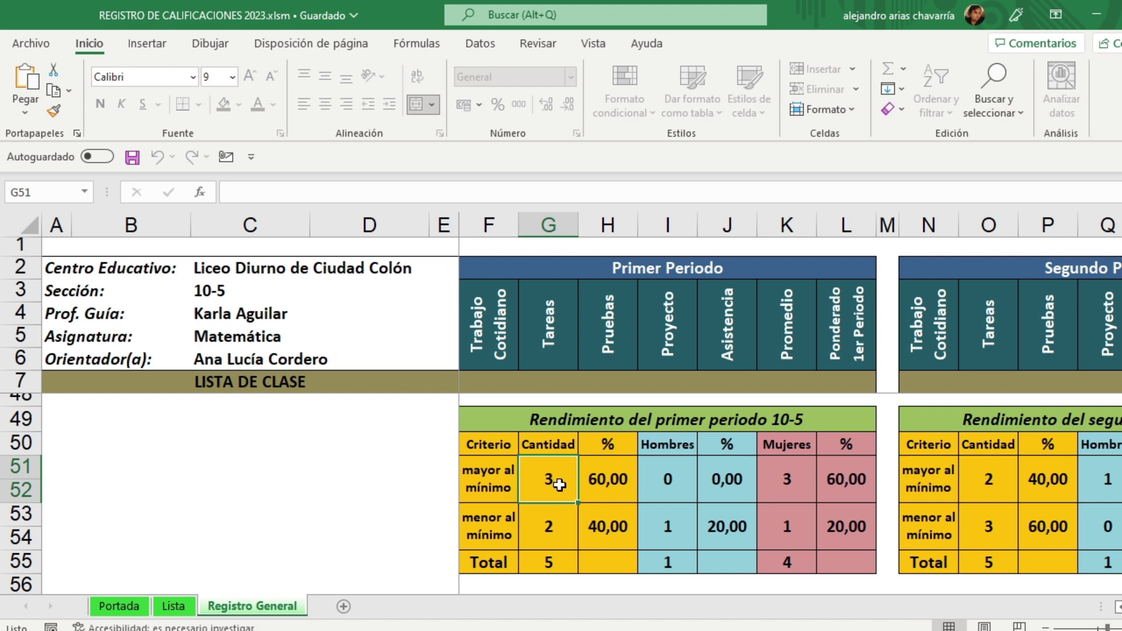
click(507, 532)
click(549, 532)
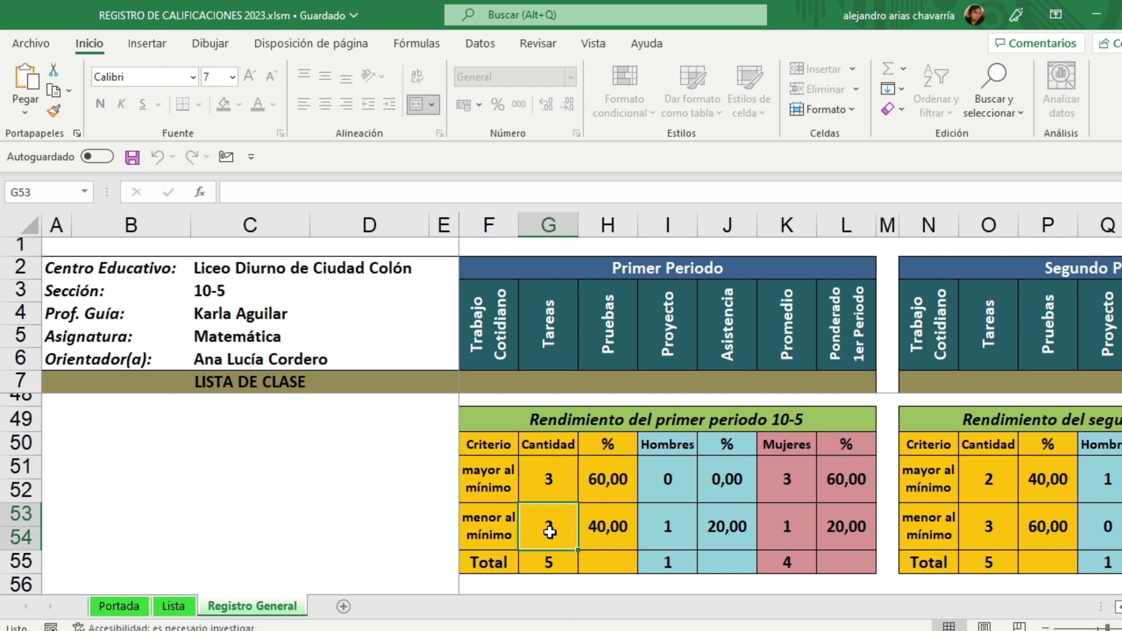
click(551, 560)
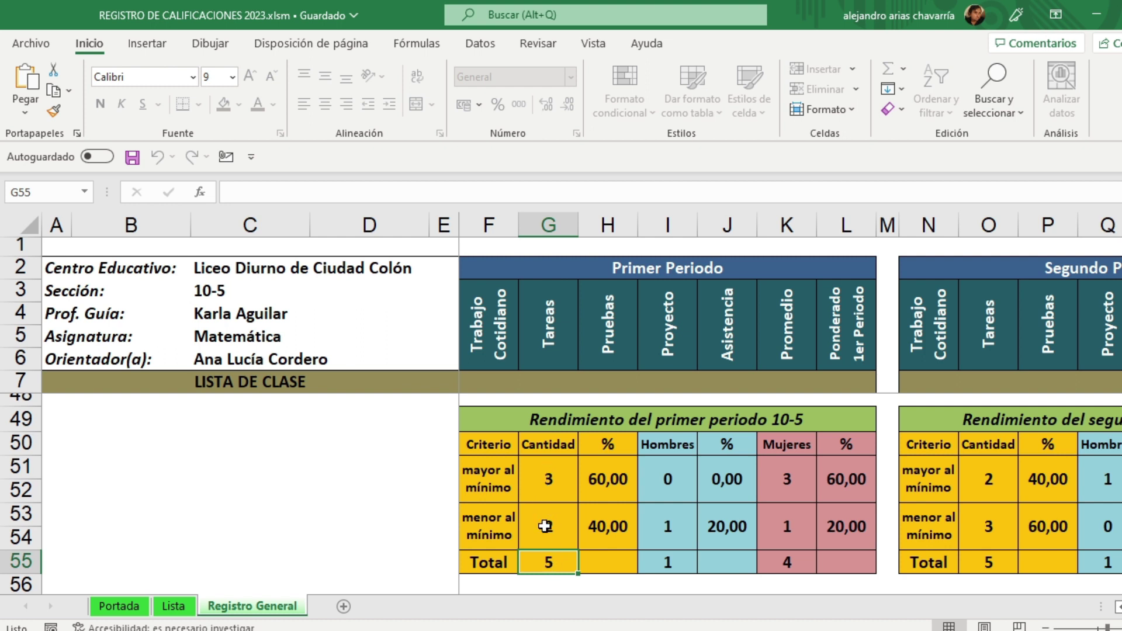
click(547, 479)
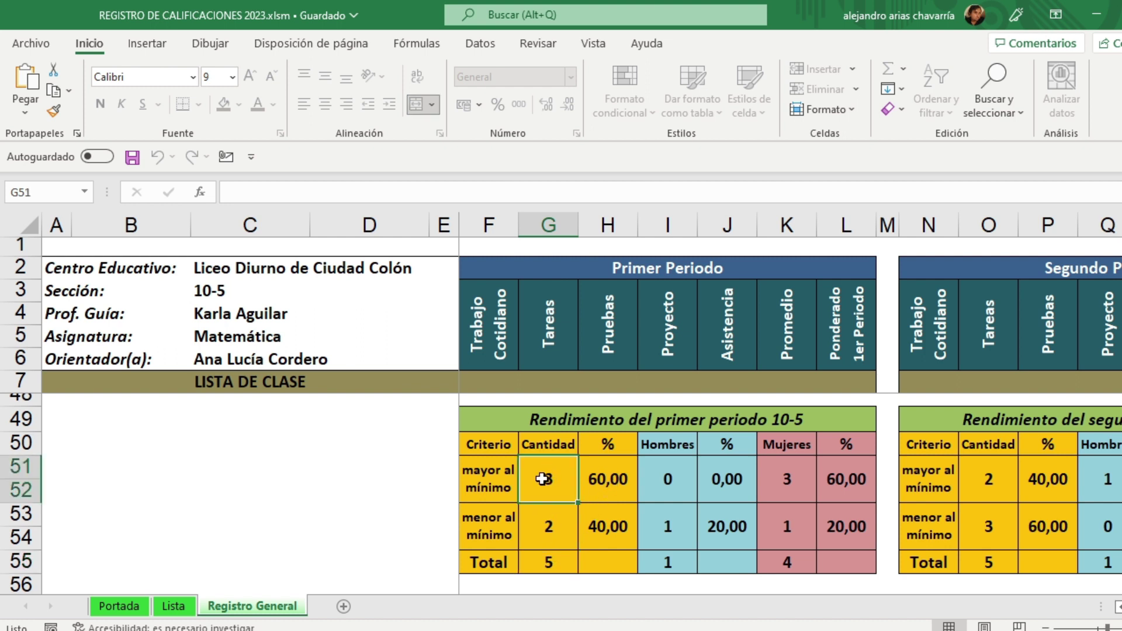
click(611, 480)
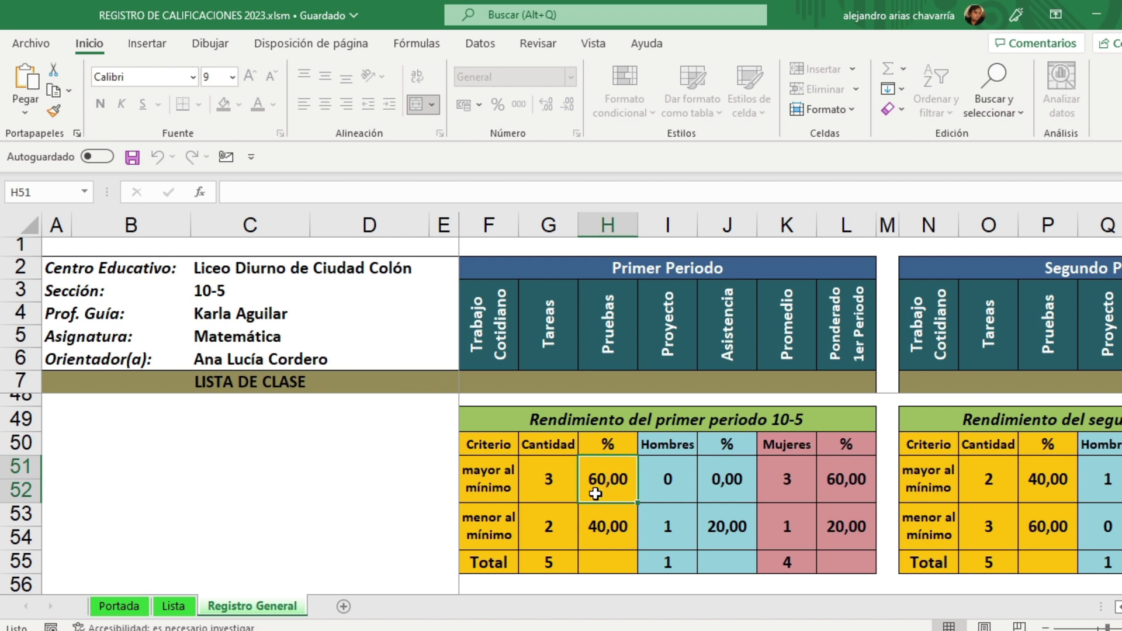
click(560, 532)
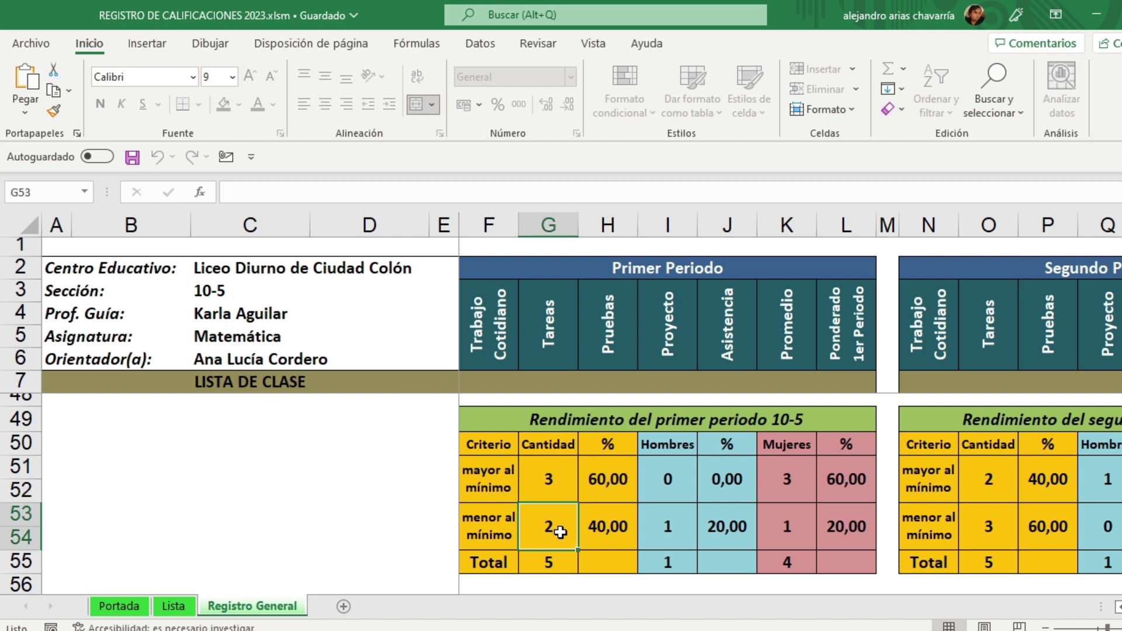
click(611, 528)
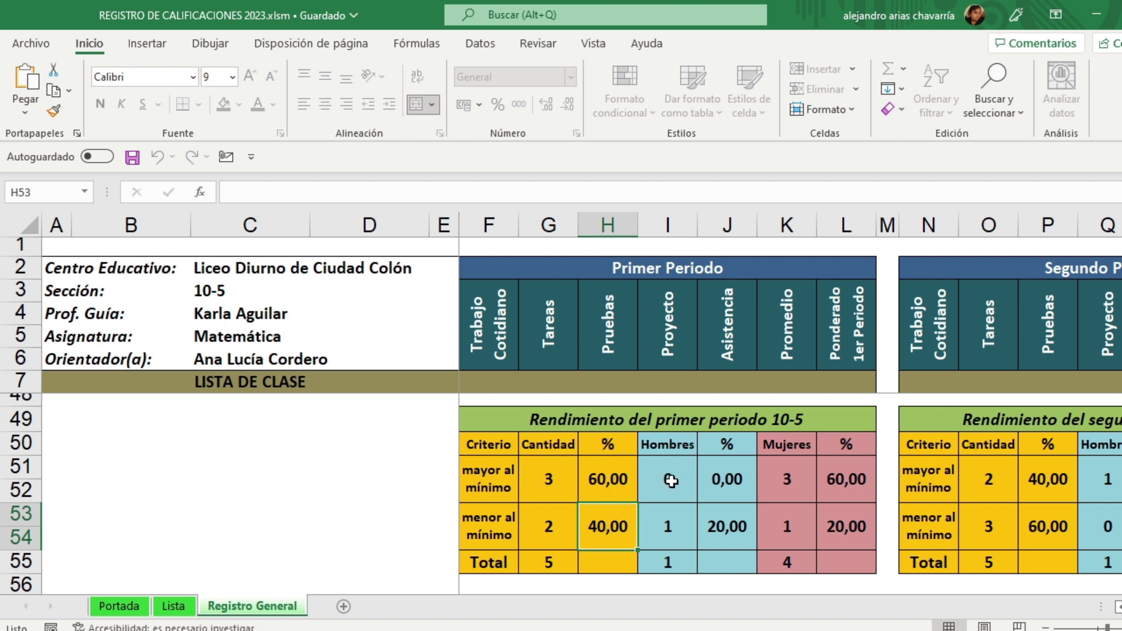
click(671, 480)
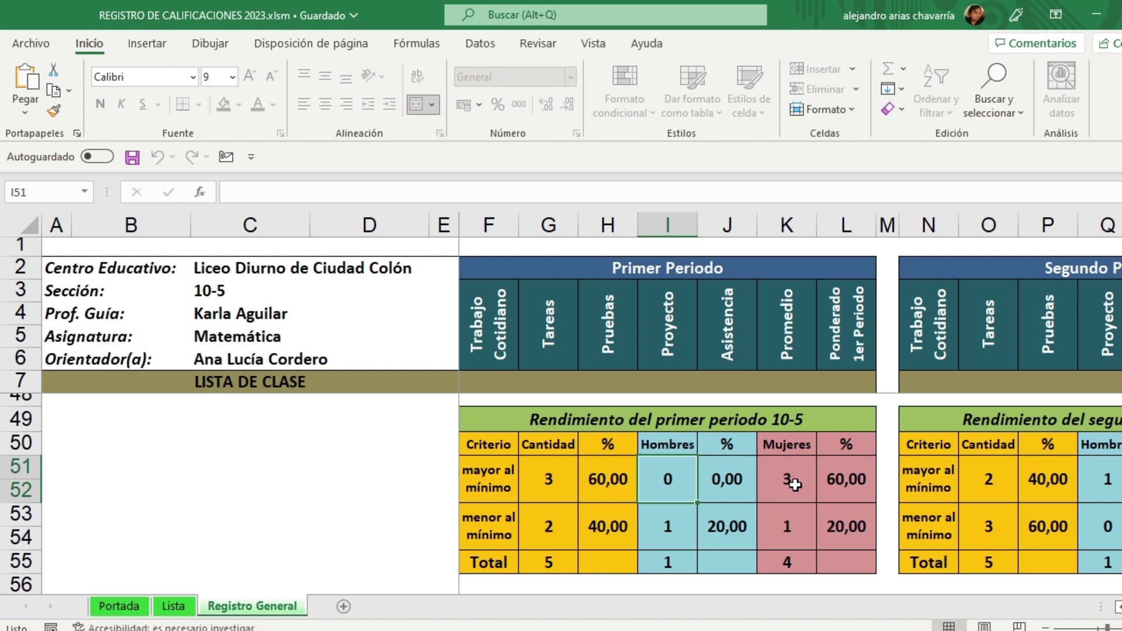
click(795, 487)
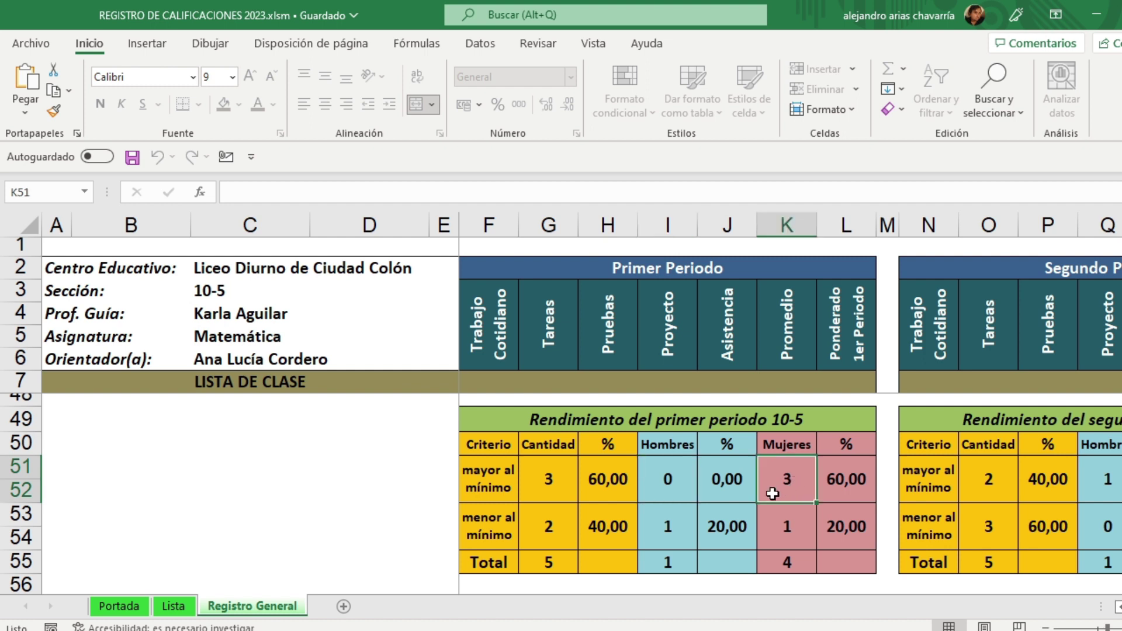
click(665, 525)
click(786, 527)
click(672, 530)
click(785, 529)
click(668, 529)
click(799, 528)
click(726, 529)
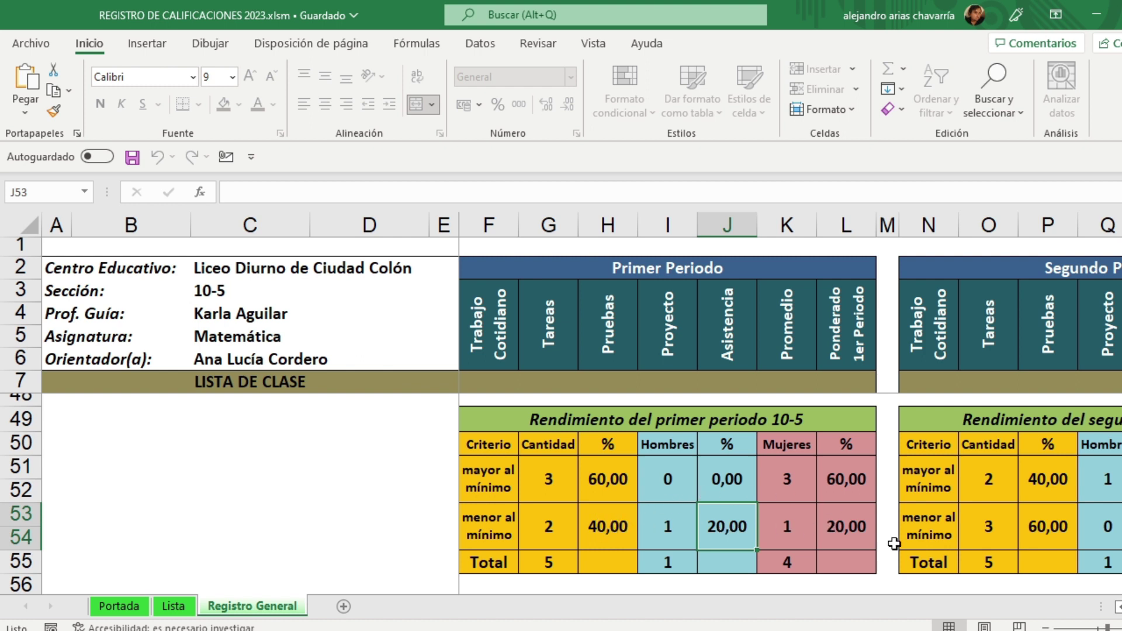
Step: Scroll to Rendimiento anual 10-5 and confirm 2 above plus 3 below minimum sum to 5
scroll(791, 403, right, 1)
scroll(791, 393, right, 5)
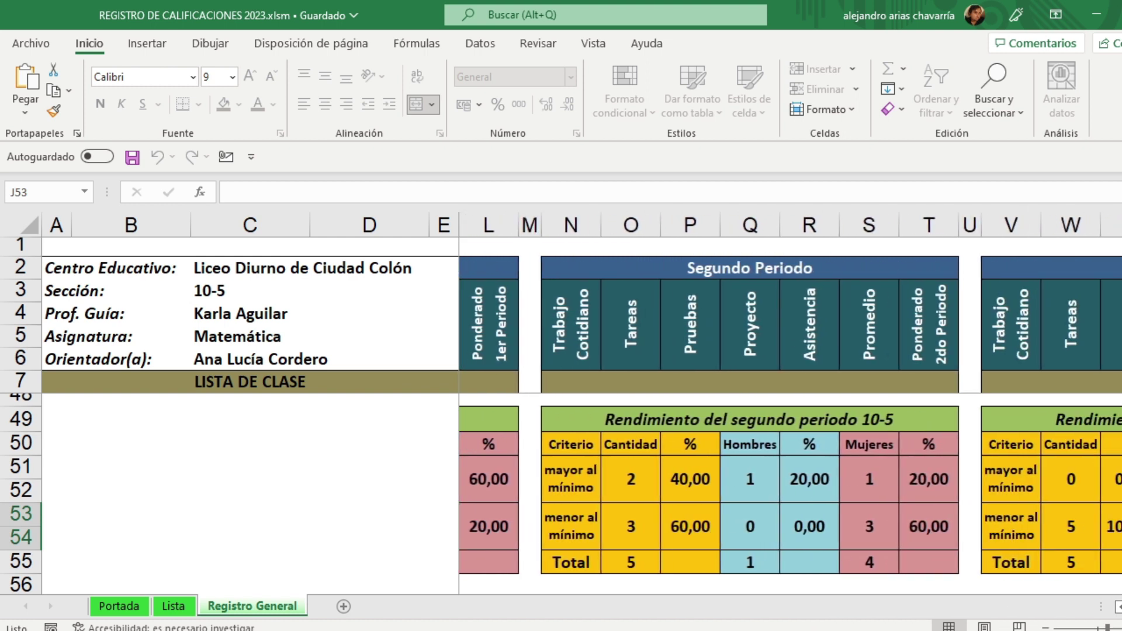
scroll(791, 394, right, 1)
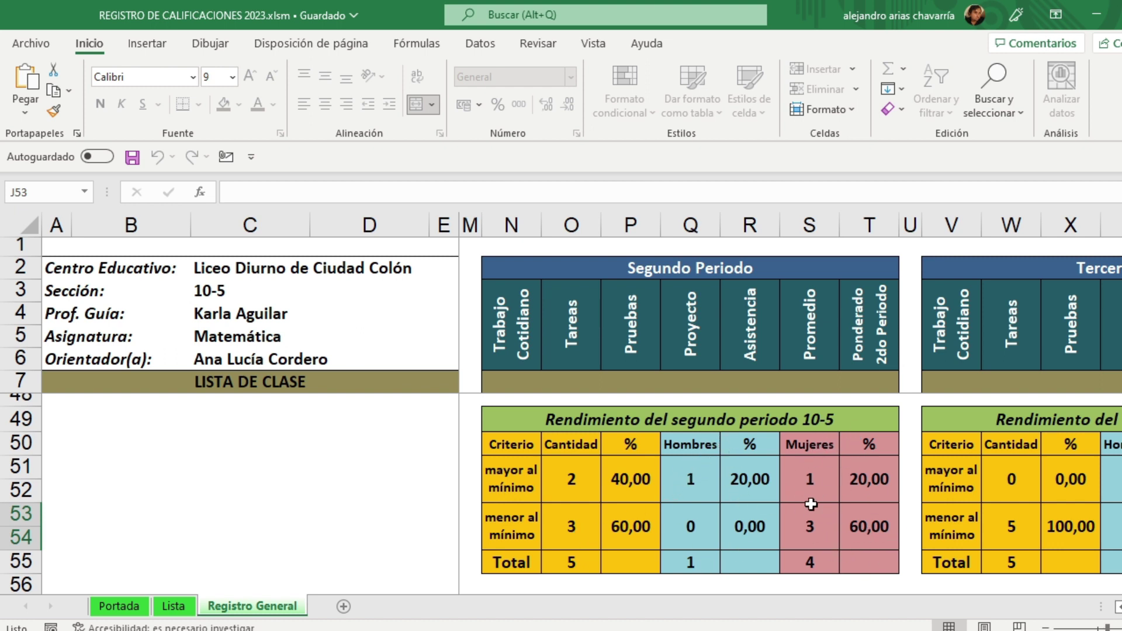
scroll(789, 392, right, 6)
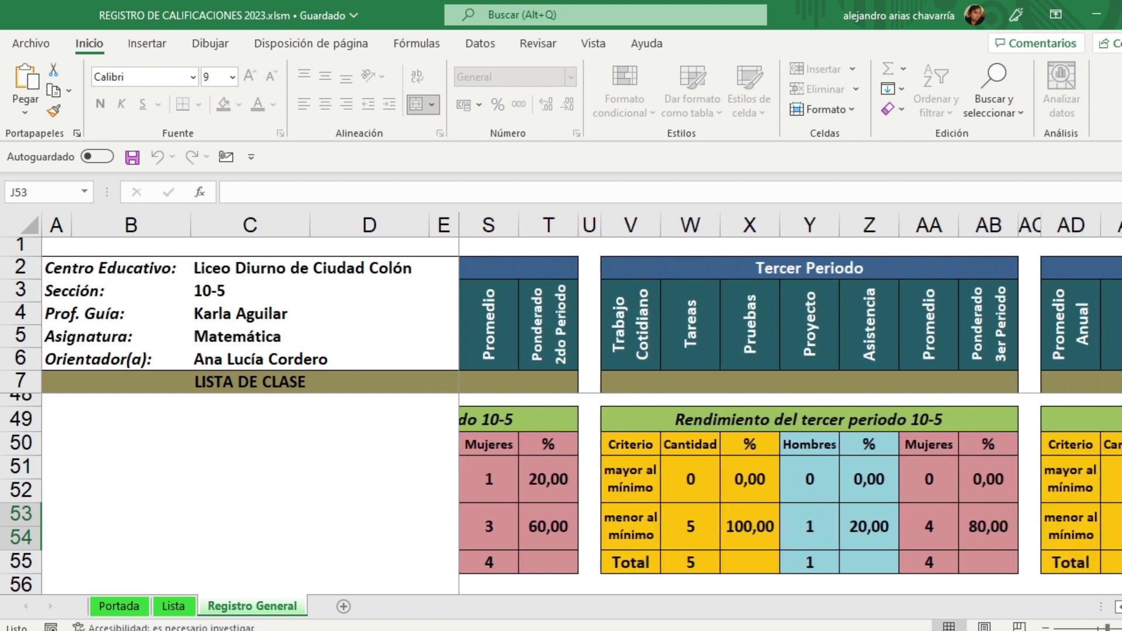
scroll(789, 392, right, 1)
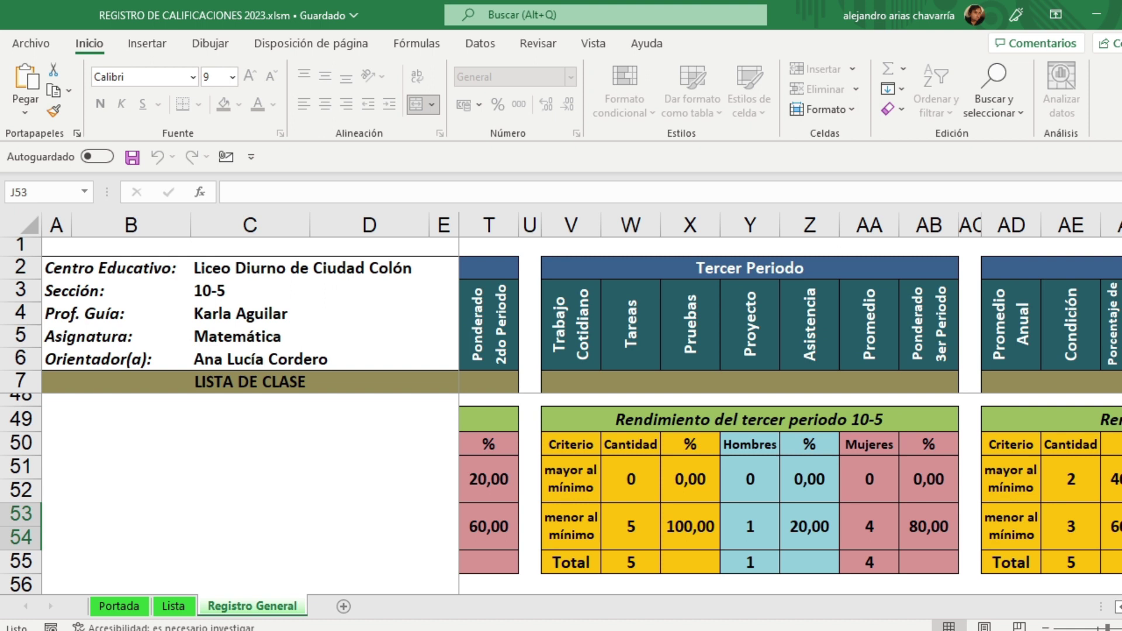
scroll(789, 392, right, 8)
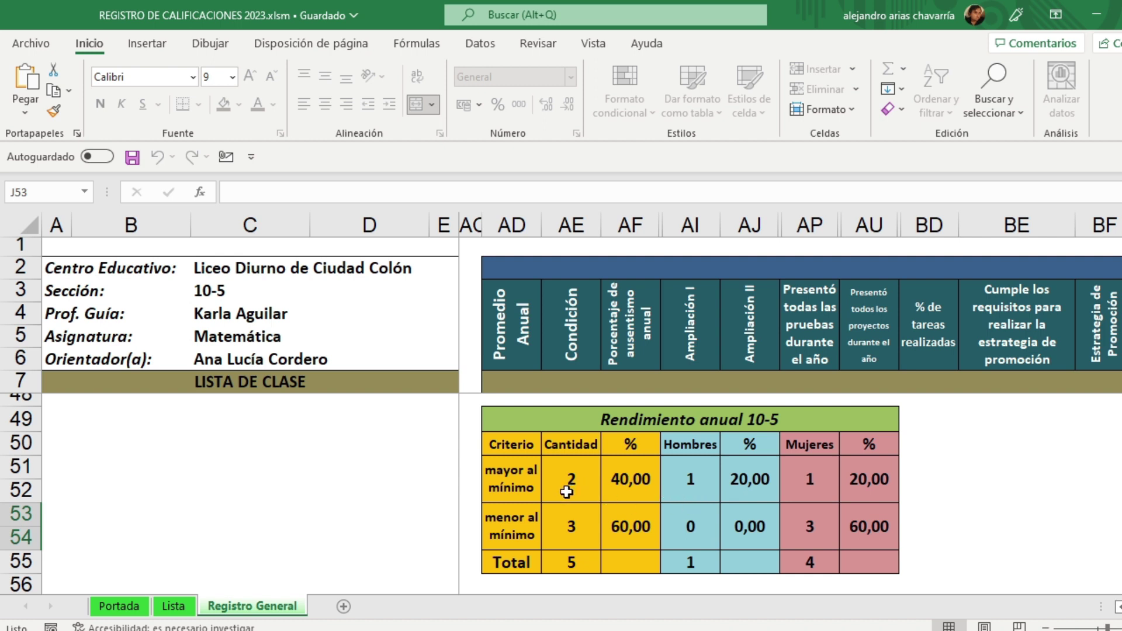
drag(570, 481, 571, 533)
click(574, 561)
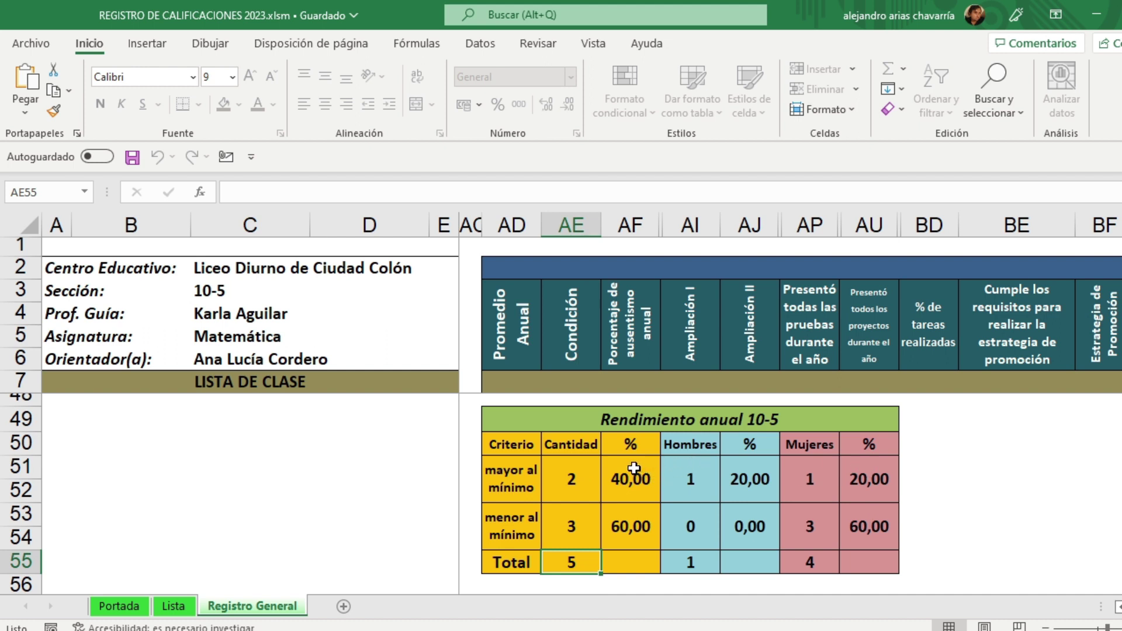
click(130, 608)
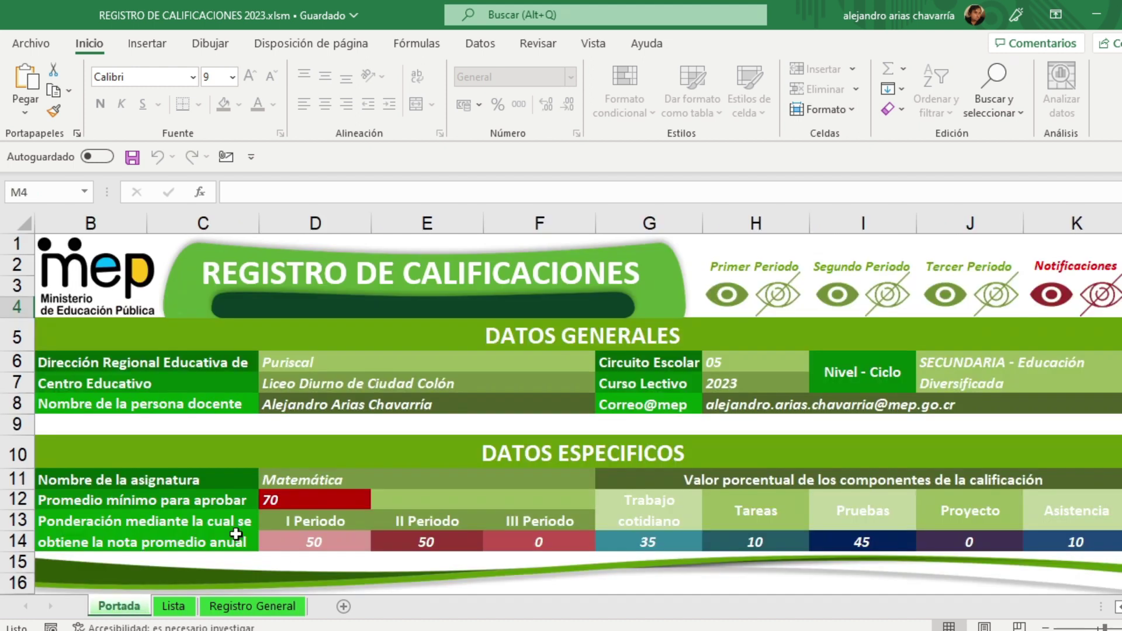
Step: Unhide the first-period sheets from Portada and go to Pruebas I P
click(738, 298)
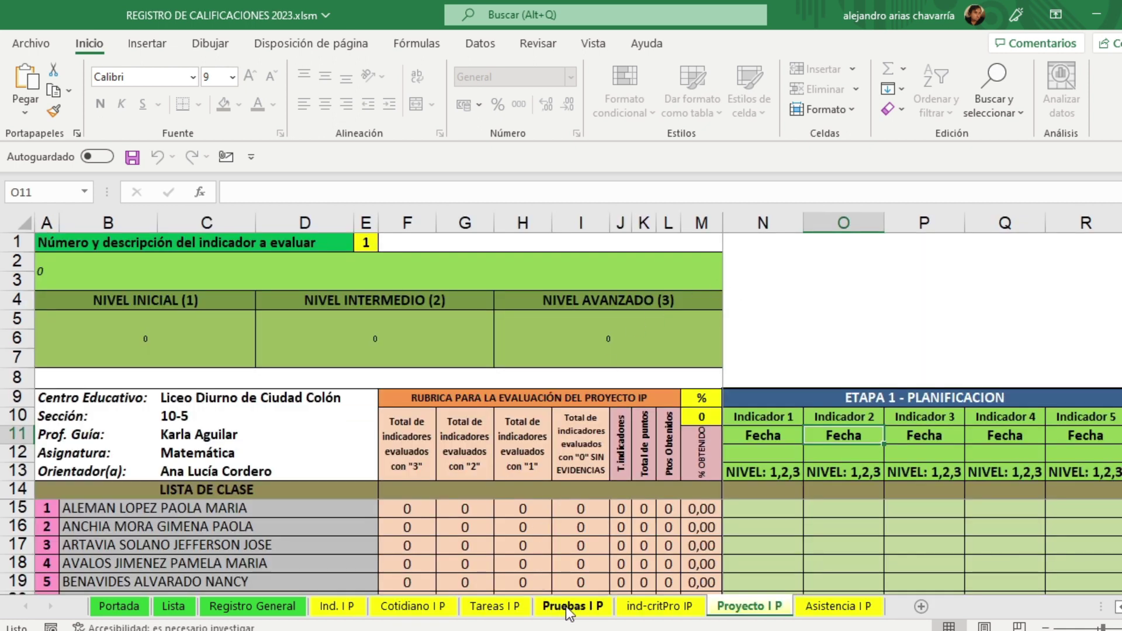
click(565, 606)
scroll(612, 467, down, 3)
scroll(612, 467, down, 8)
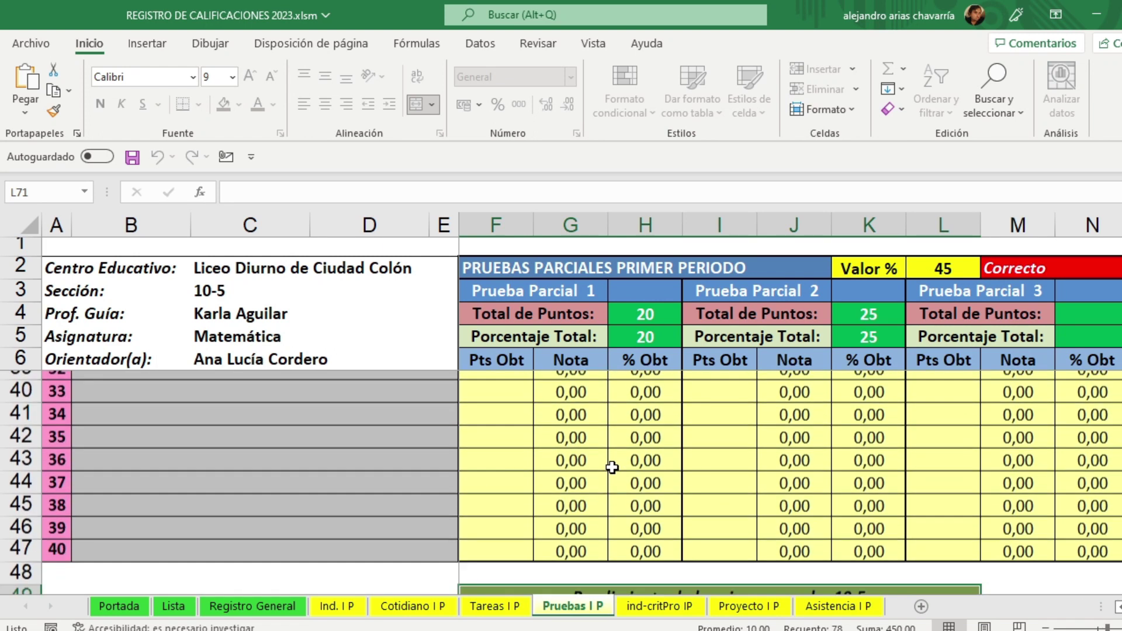
scroll(611, 467, down, 3)
click(1062, 468)
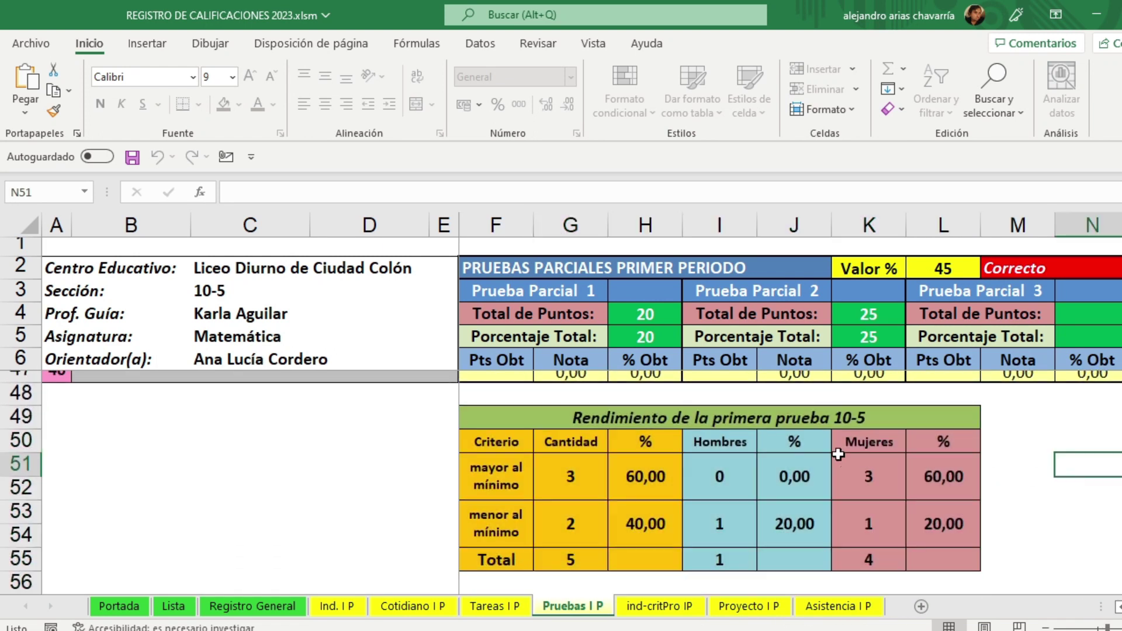
Step: Inspect the three test tables, ending on the first test: 3 above (60,00%), 2 below (40,00%)
click(785, 420)
scroll(787, 421, down, 3)
click(790, 400)
scroll(790, 409, down, 2)
click(788, 443)
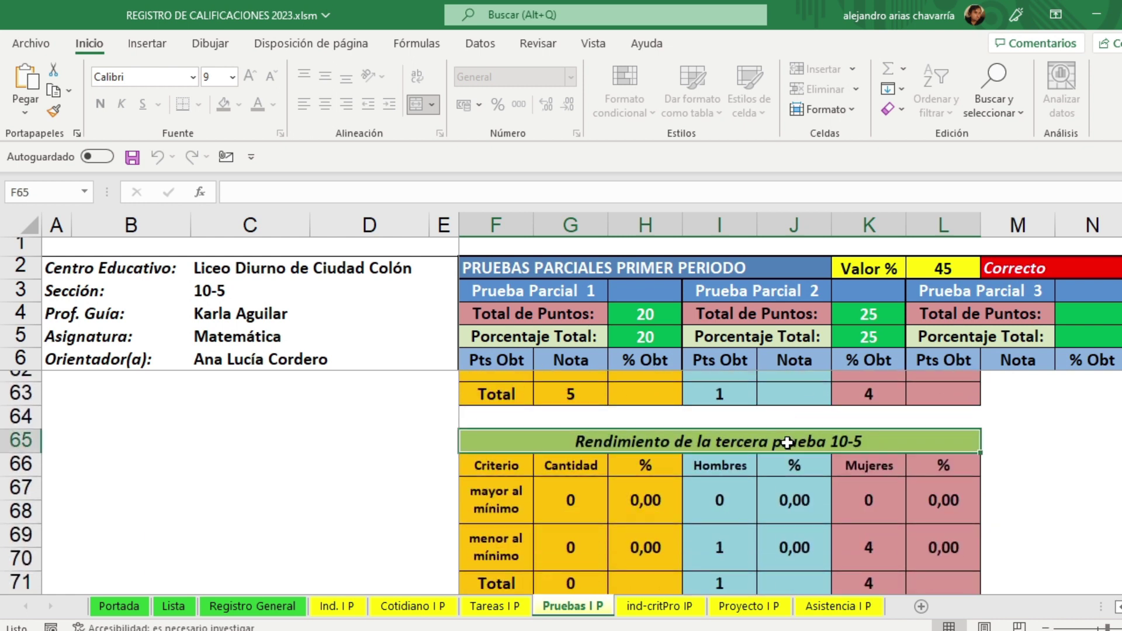
scroll(787, 442, down, 1)
scroll(787, 443, up, 3)
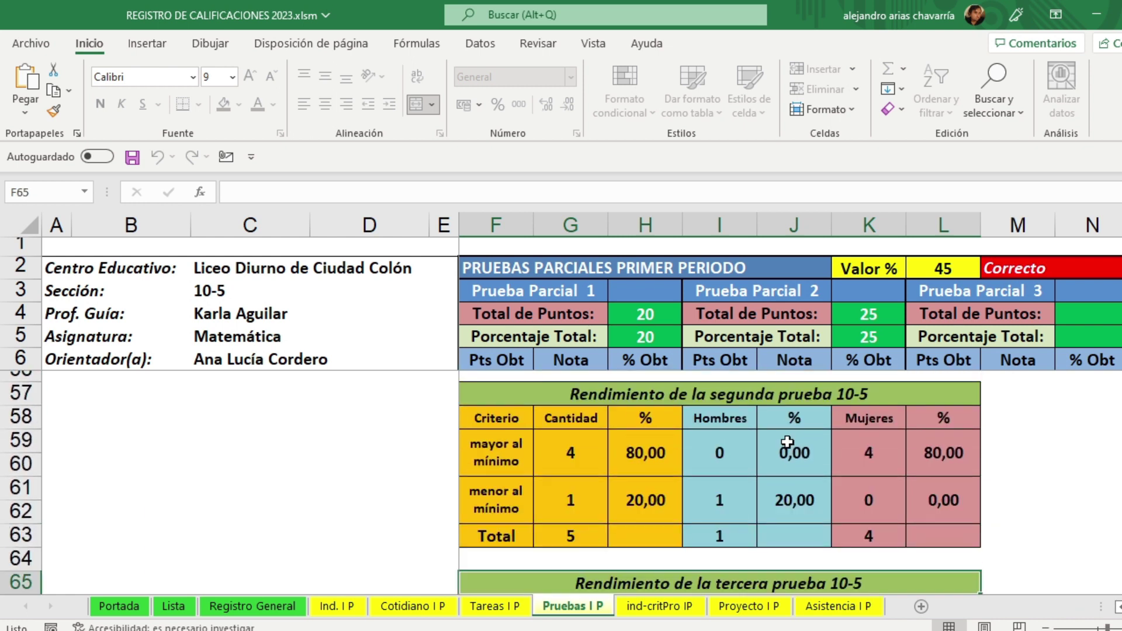
scroll(787, 442, up, 3)
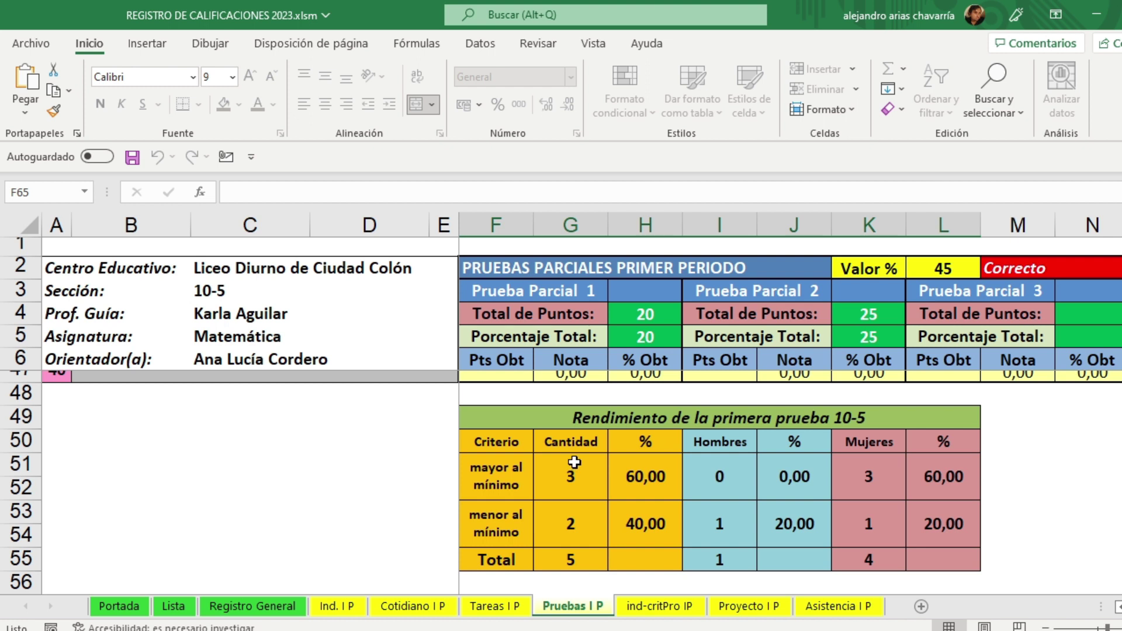
Step: Hide the first-period sheets via the Primer Periodo eye, glance at Lista, and return to Portada
click(123, 611)
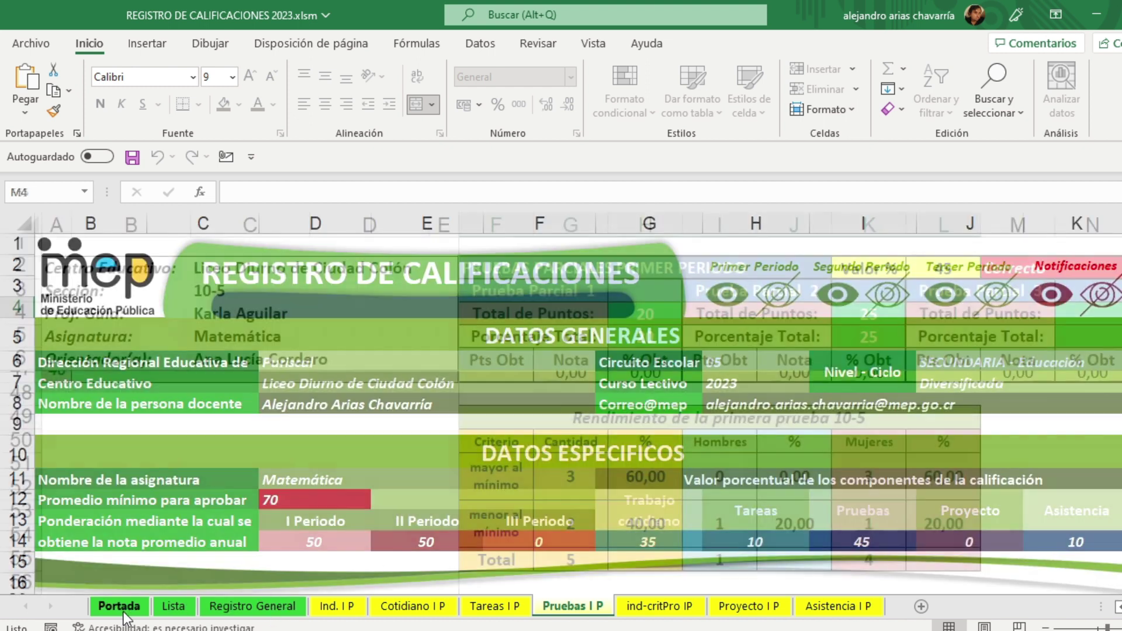
click(777, 295)
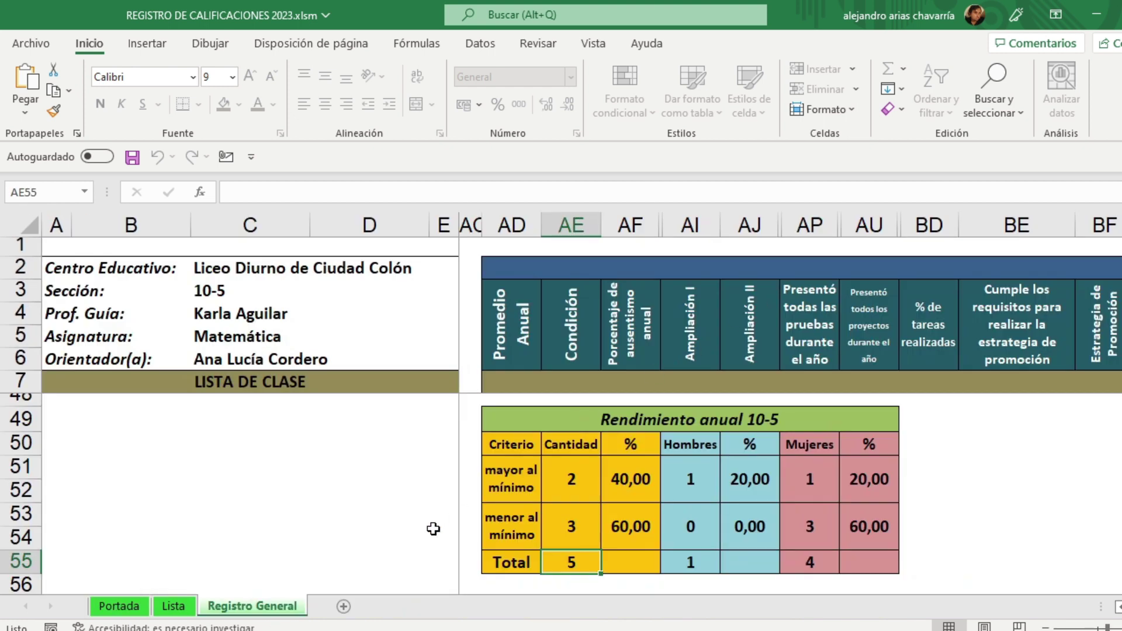
click(173, 608)
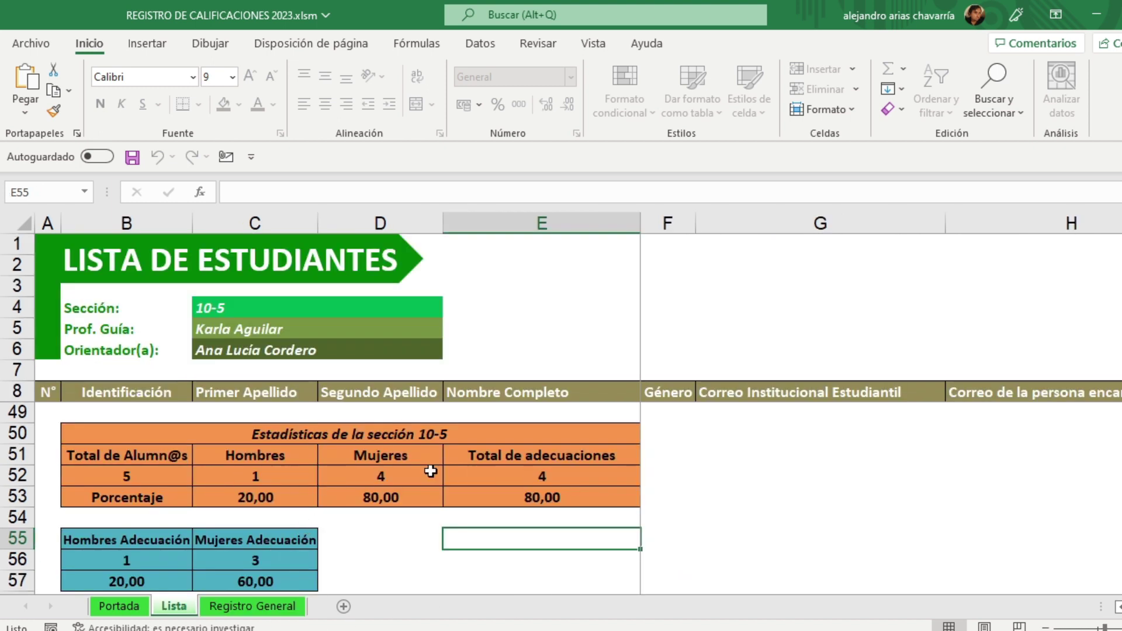
scroll(412, 507, up, 7)
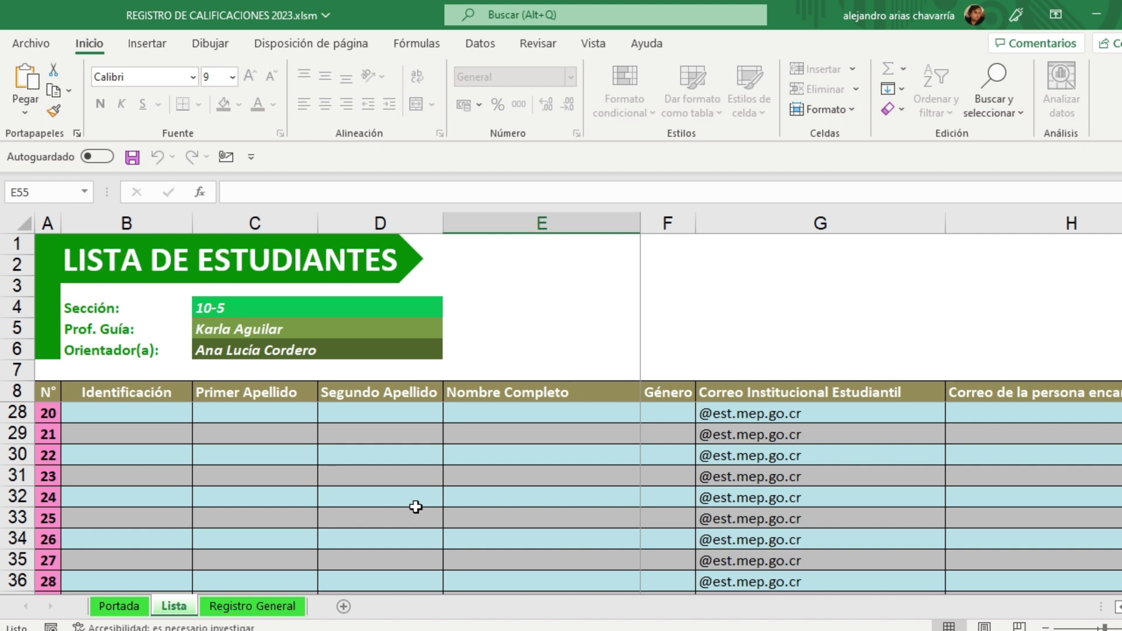
scroll(416, 507, up, 6)
click(120, 606)
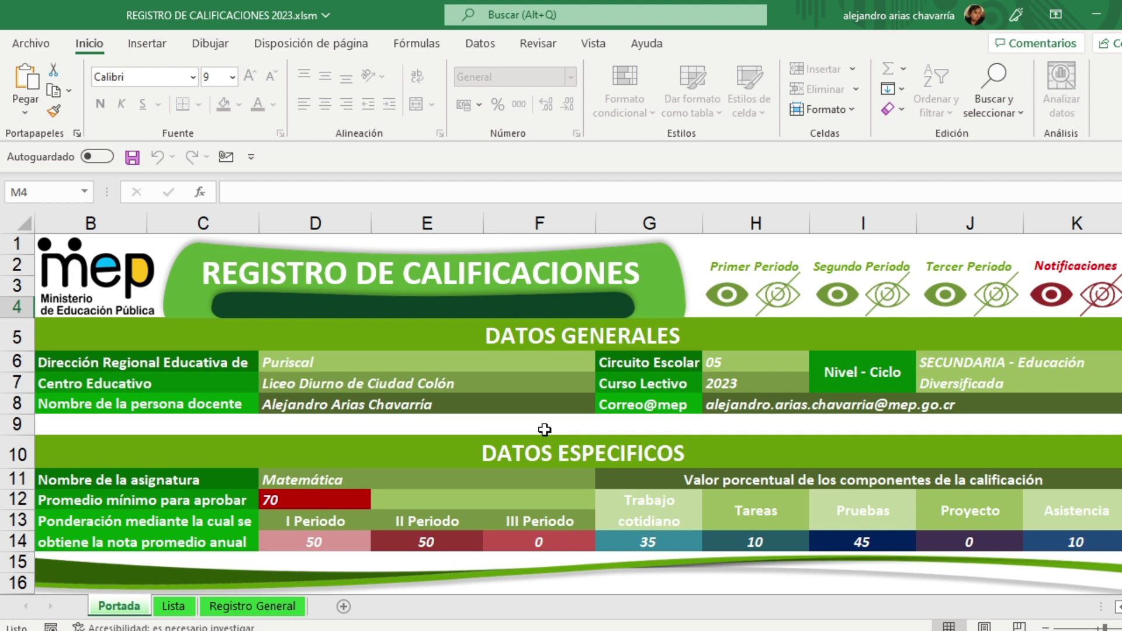
click(645, 429)
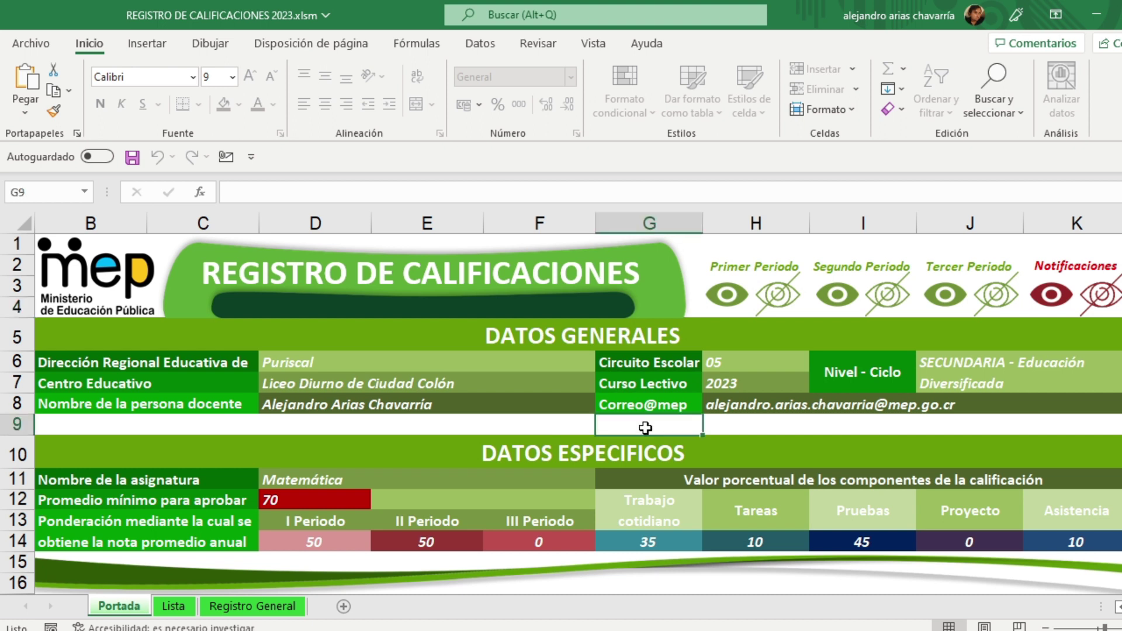